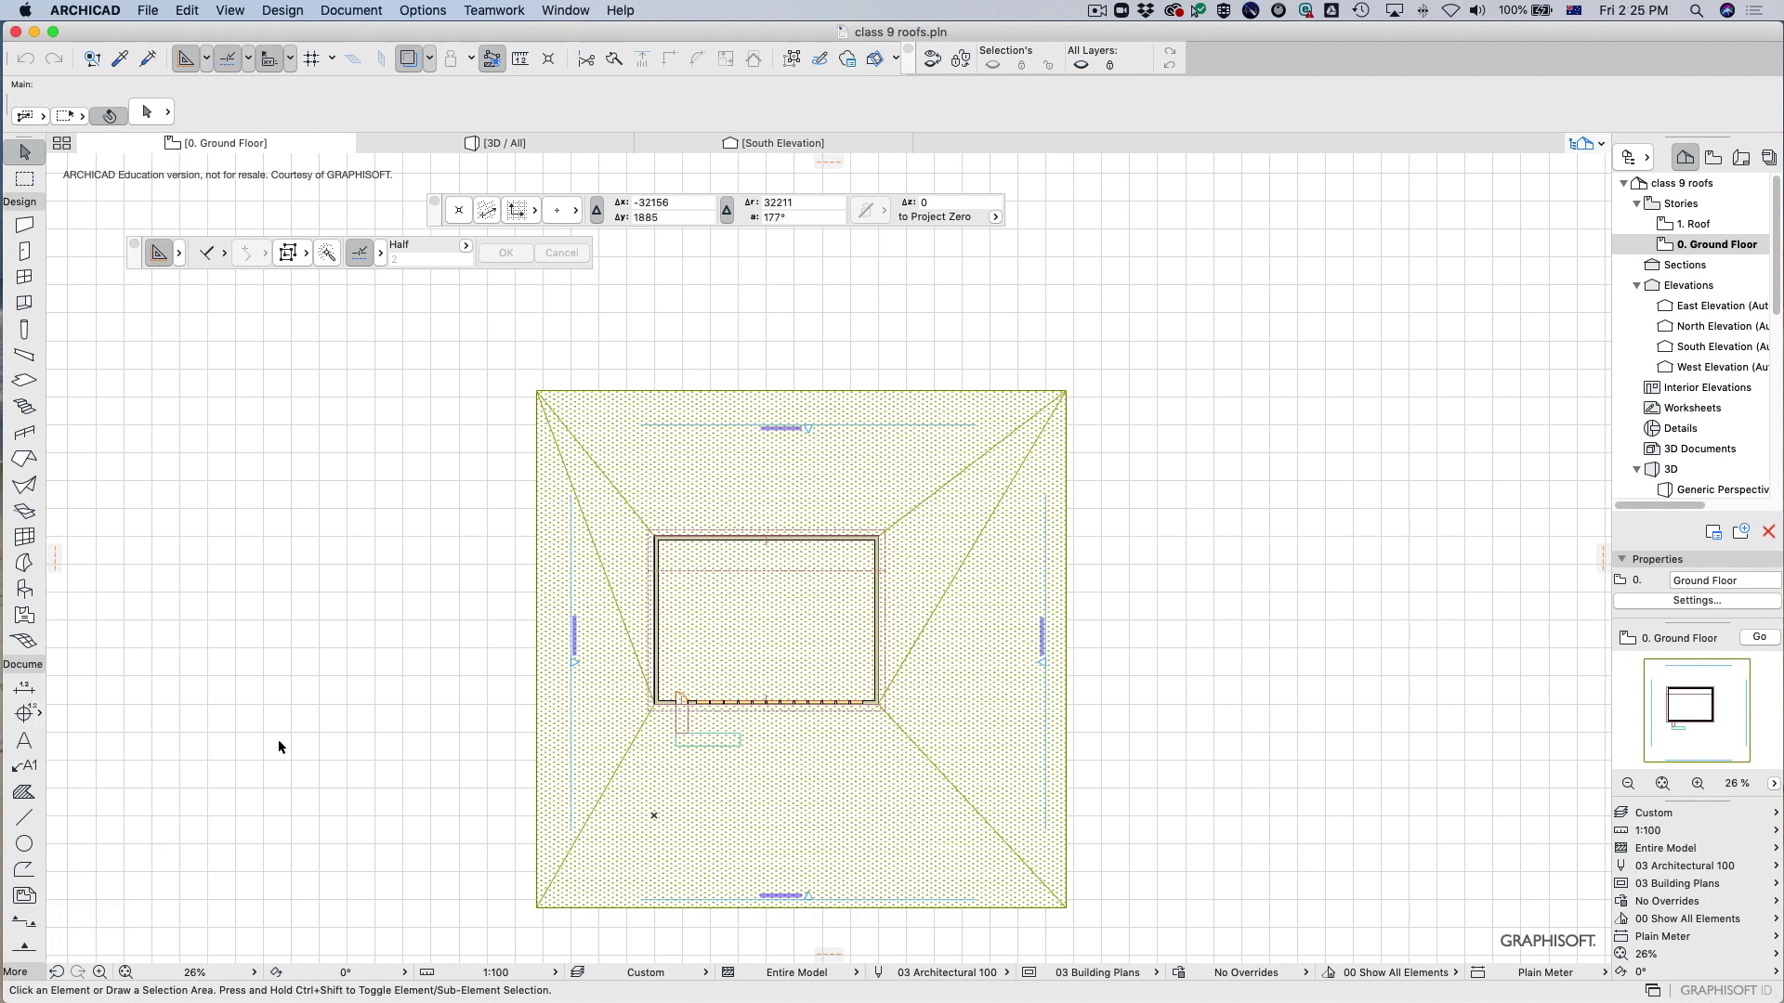
{"action": "left_click", "coordinate": [1713, 157]}
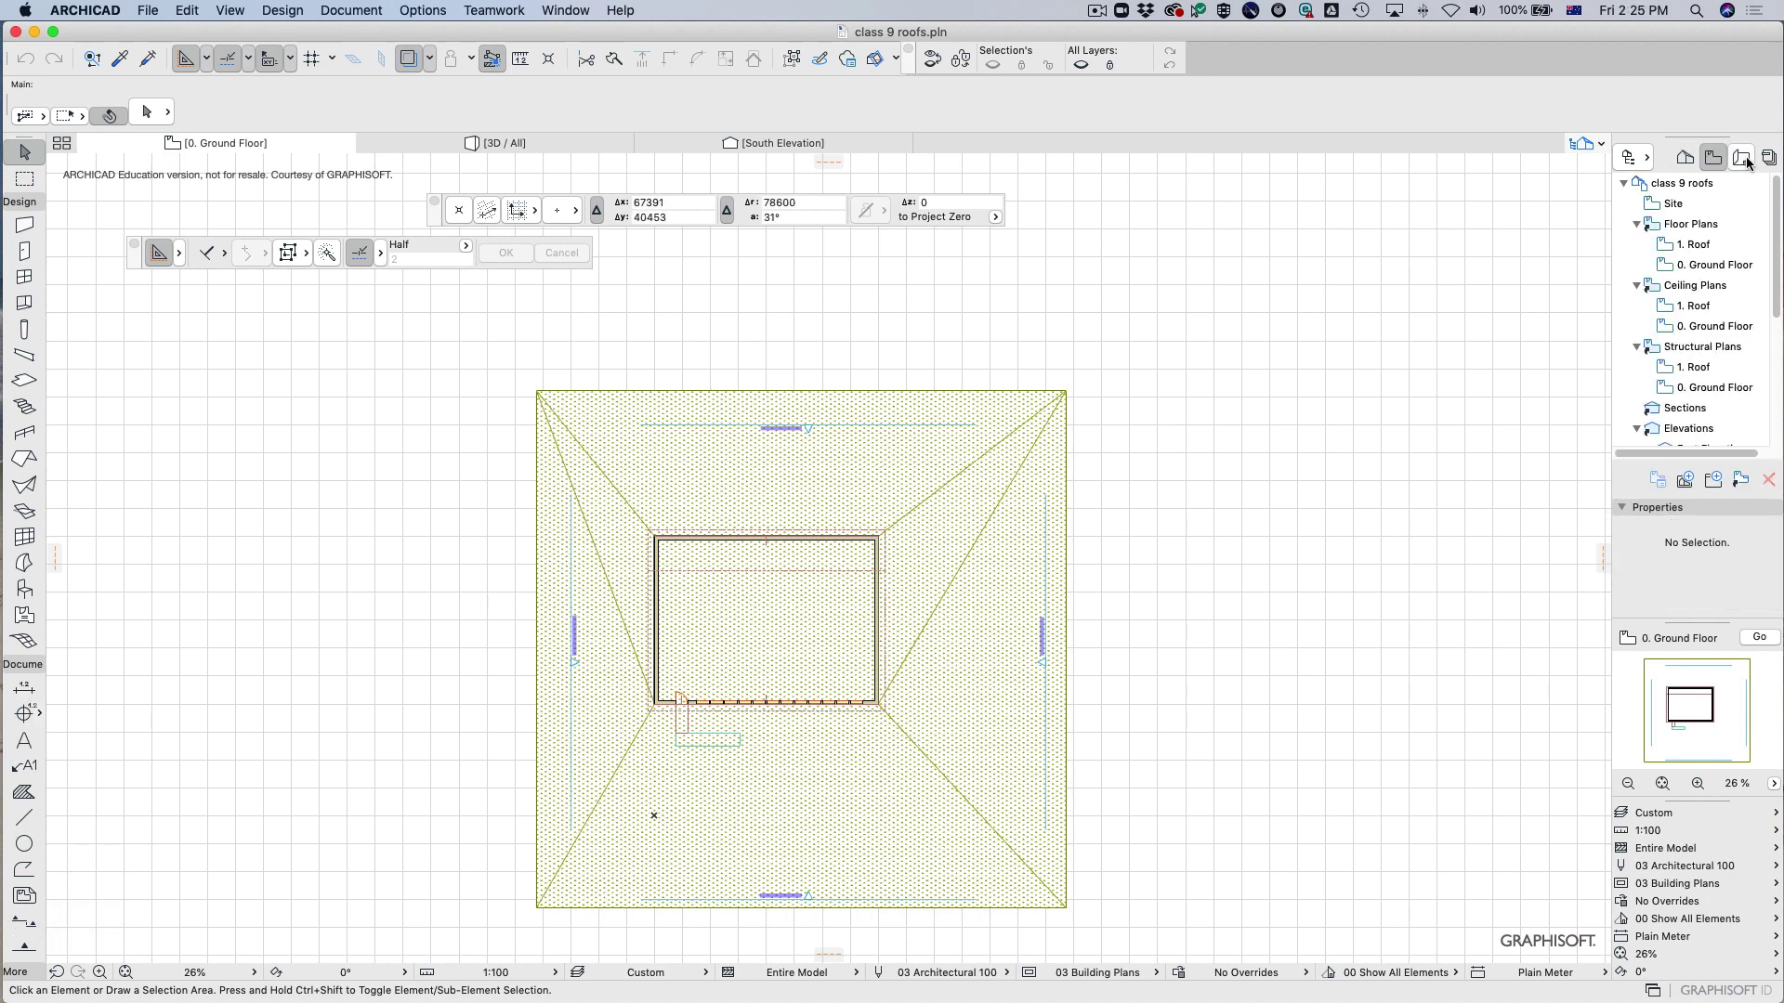
{"action": "left_click", "coordinate": [1741, 157]}
{"action": "left_click", "coordinate": [1769, 157]}
{"action": "left_click", "coordinate": [1688, 159]}
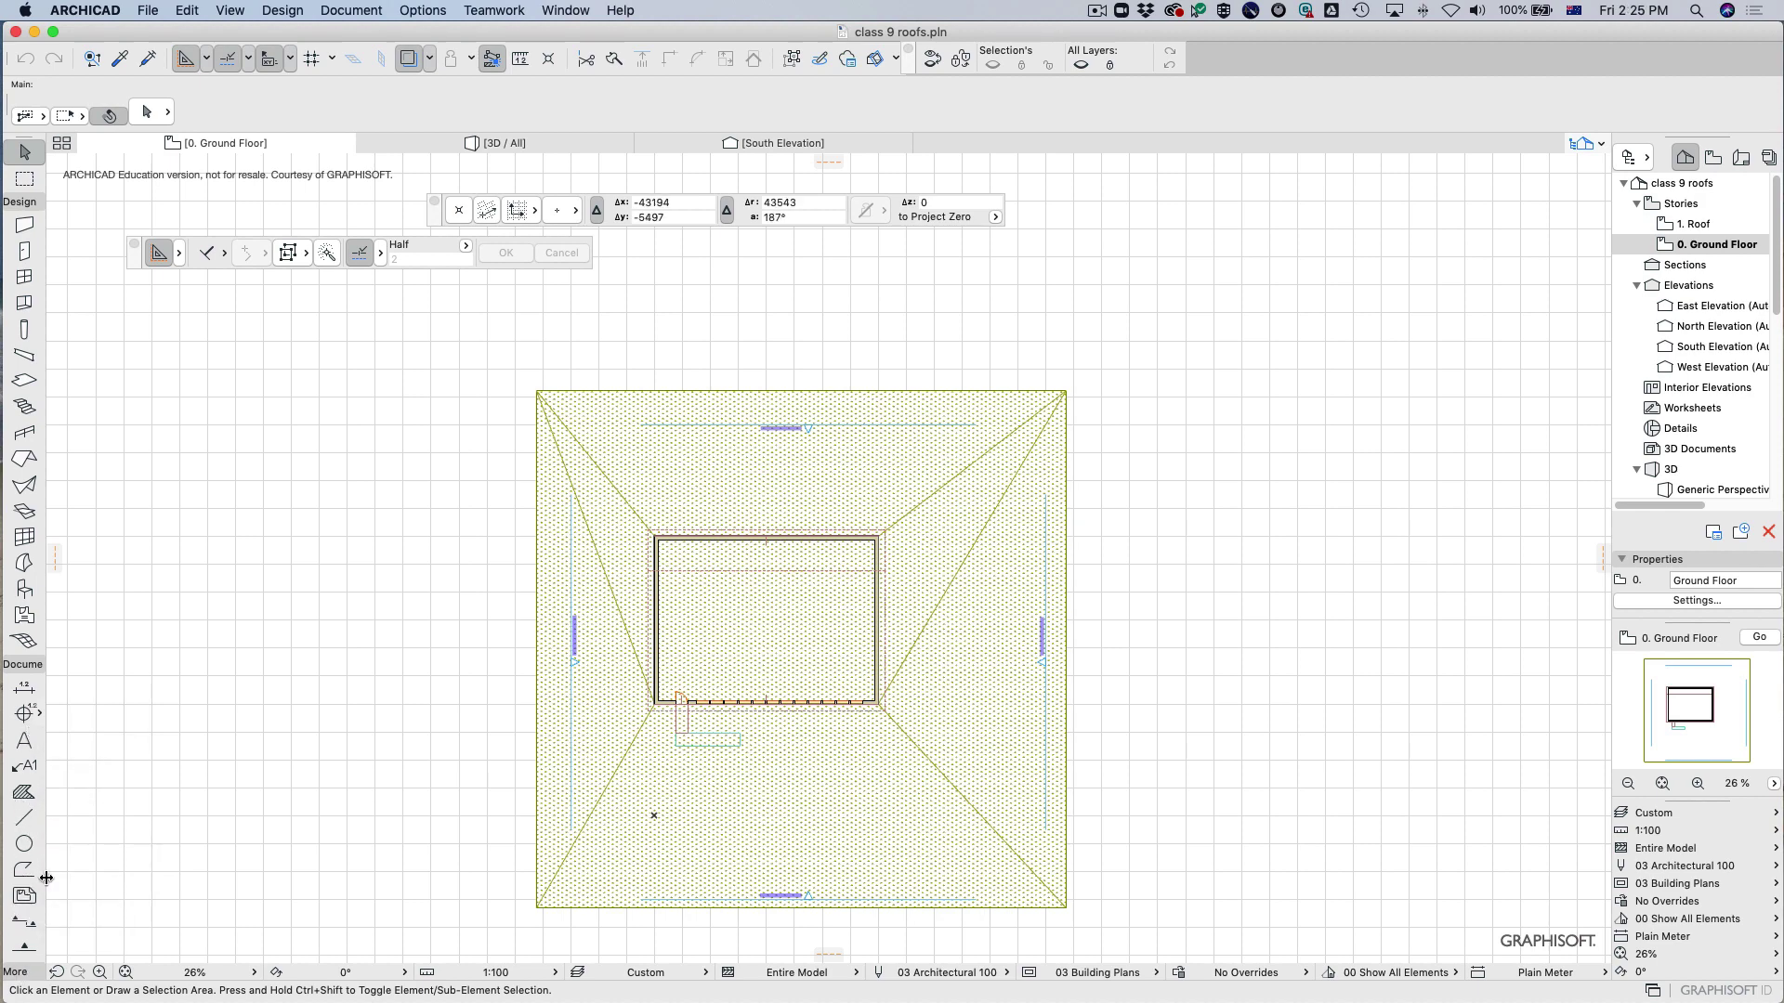
{"action": "scroll", "coordinate": [27, 943], "scroll_direction": "down", "scroll_amount": 3}
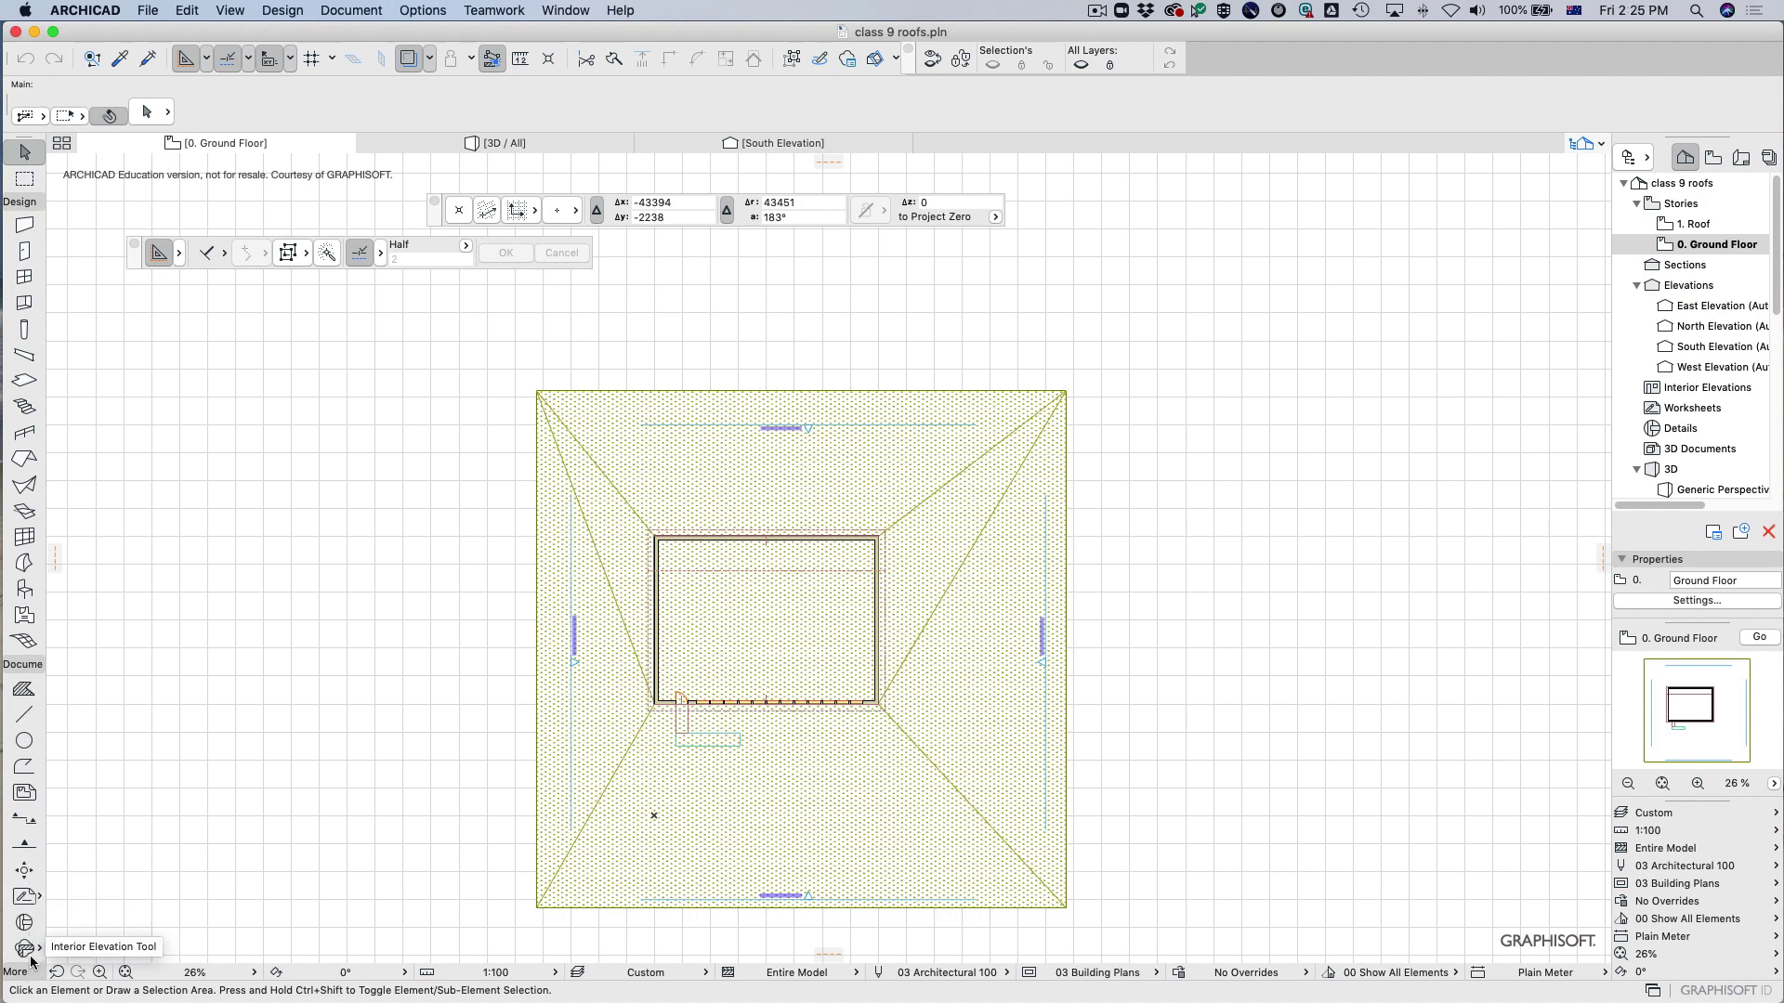
{"action": "scroll", "coordinate": [54, 884], "scroll_direction": "down", "scroll_amount": 3}
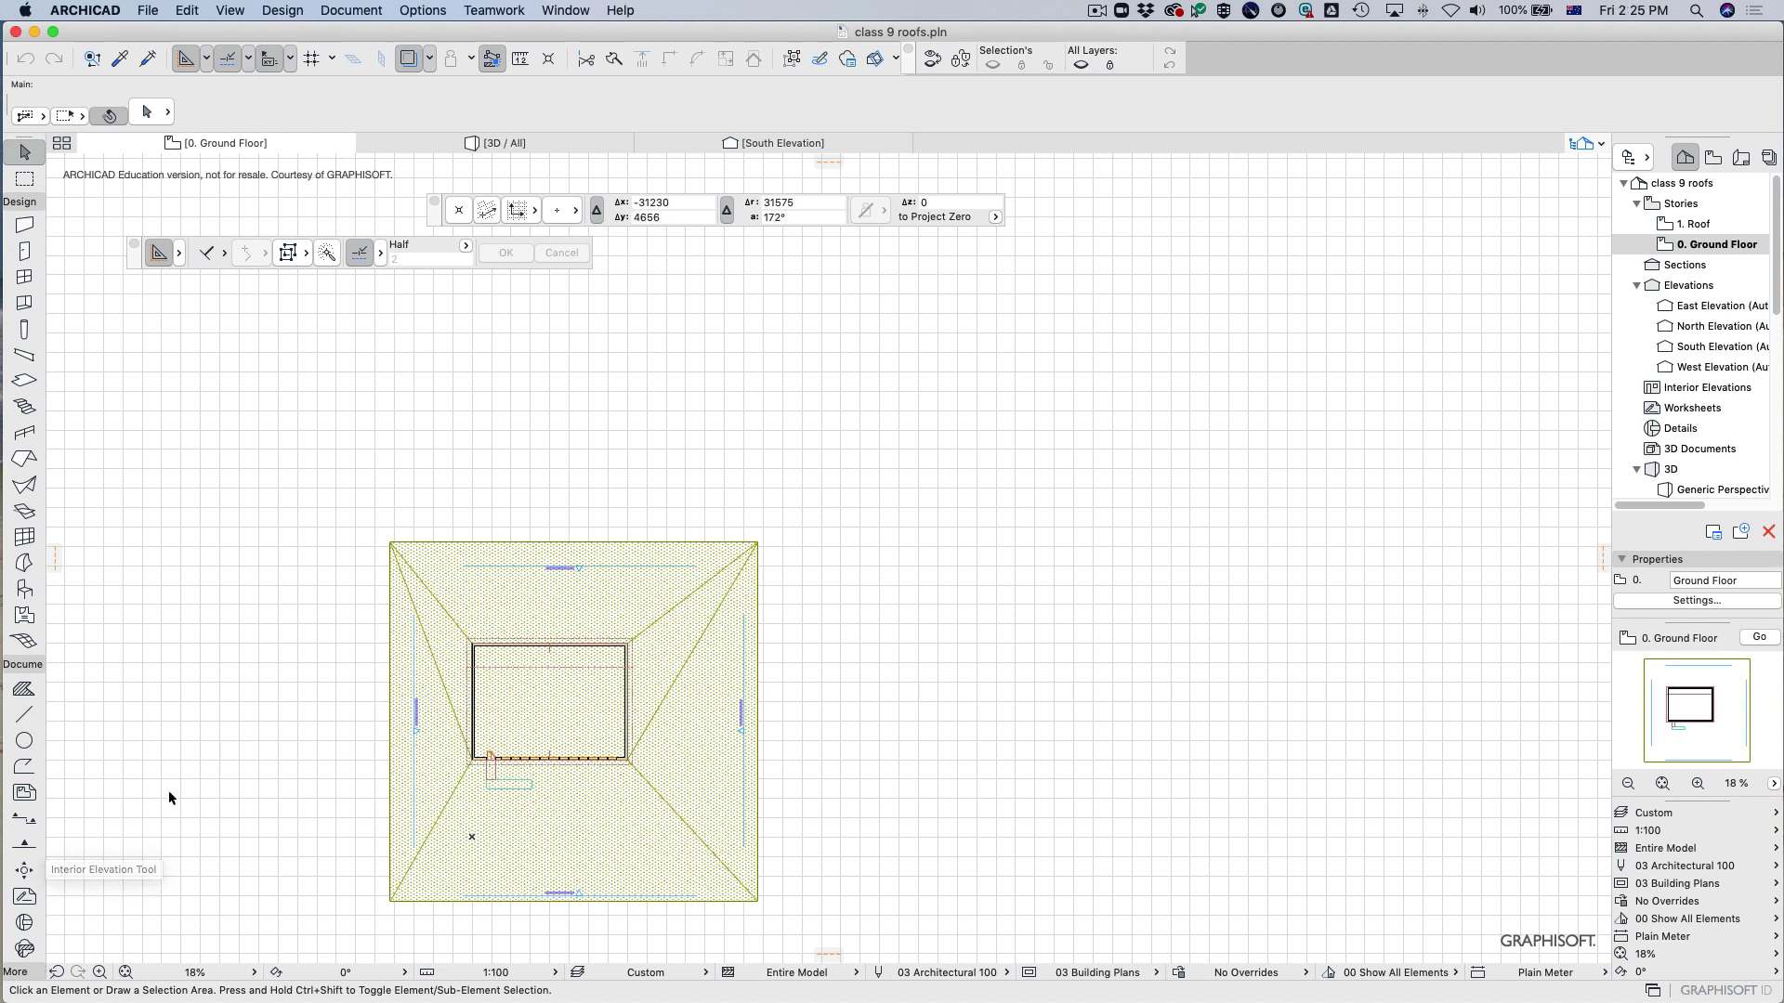
Start a polyline in the empty area west of the hatched site: an edge about 5.13 m long eastward, a short edge south, another east.
{"action": "middle_click_drag", "start_coordinate": [203, 787], "coordinate": [400, 787]}
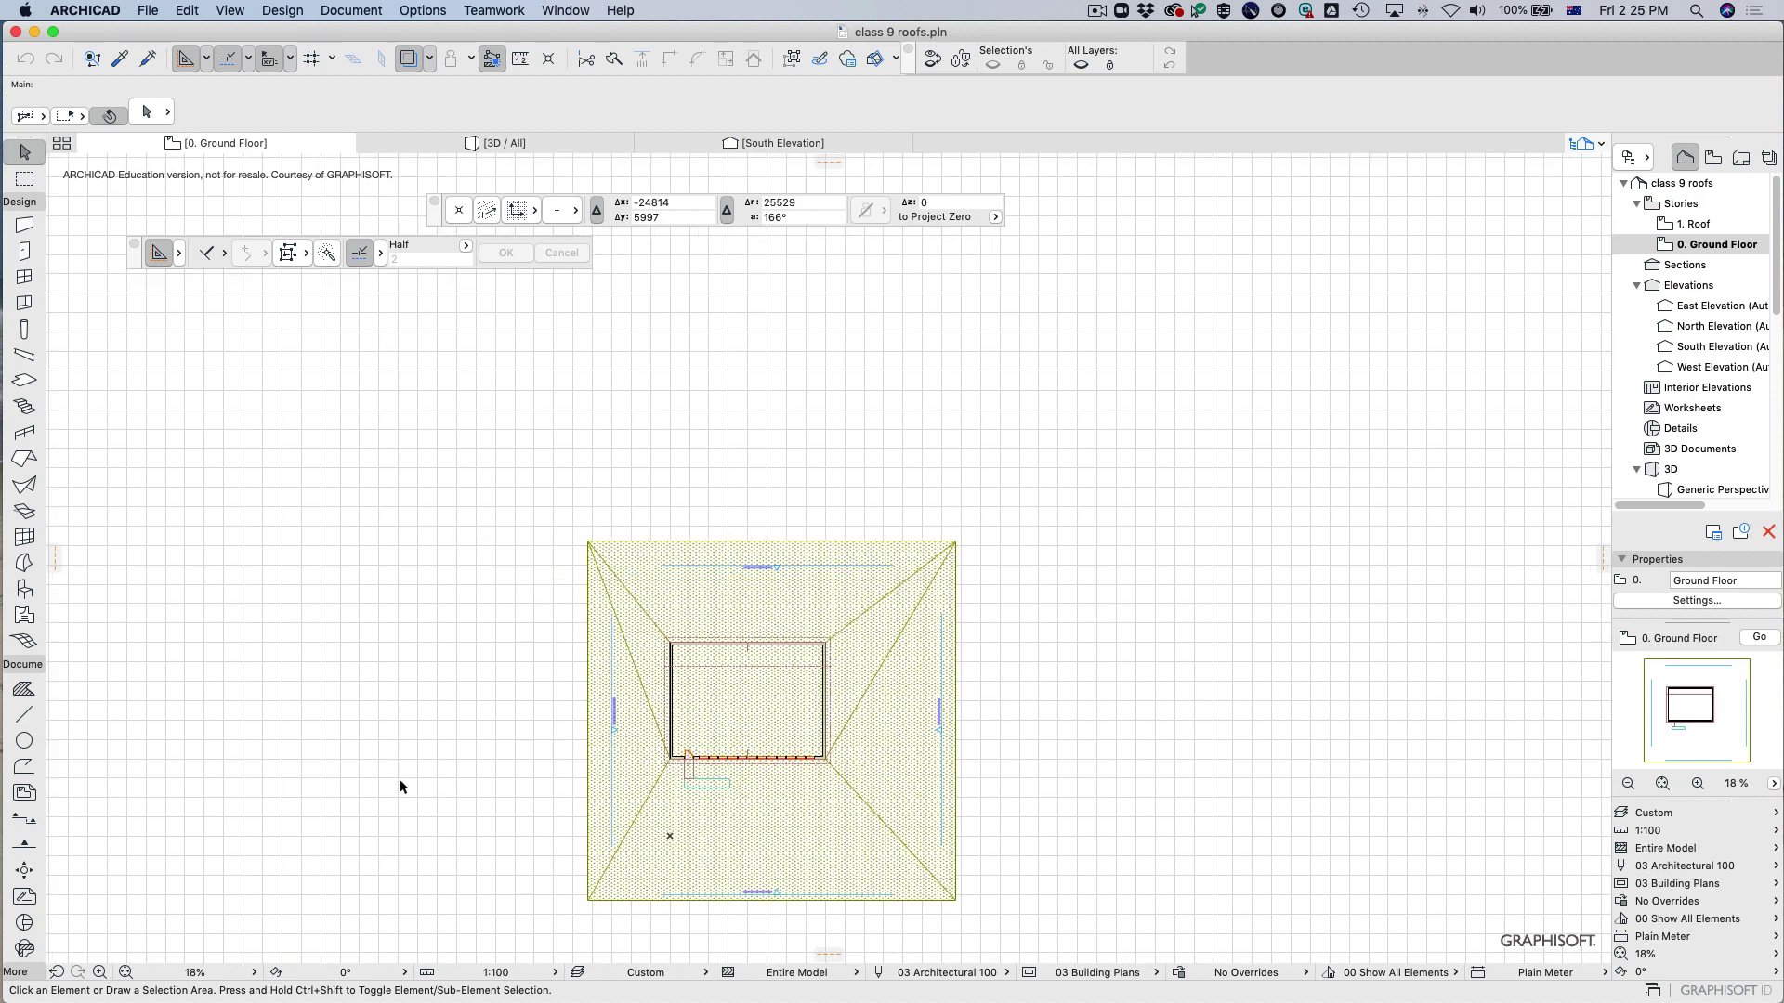
{"action": "scroll", "coordinate": [733, 661], "scroll_direction": "up", "scroll_amount": 3}
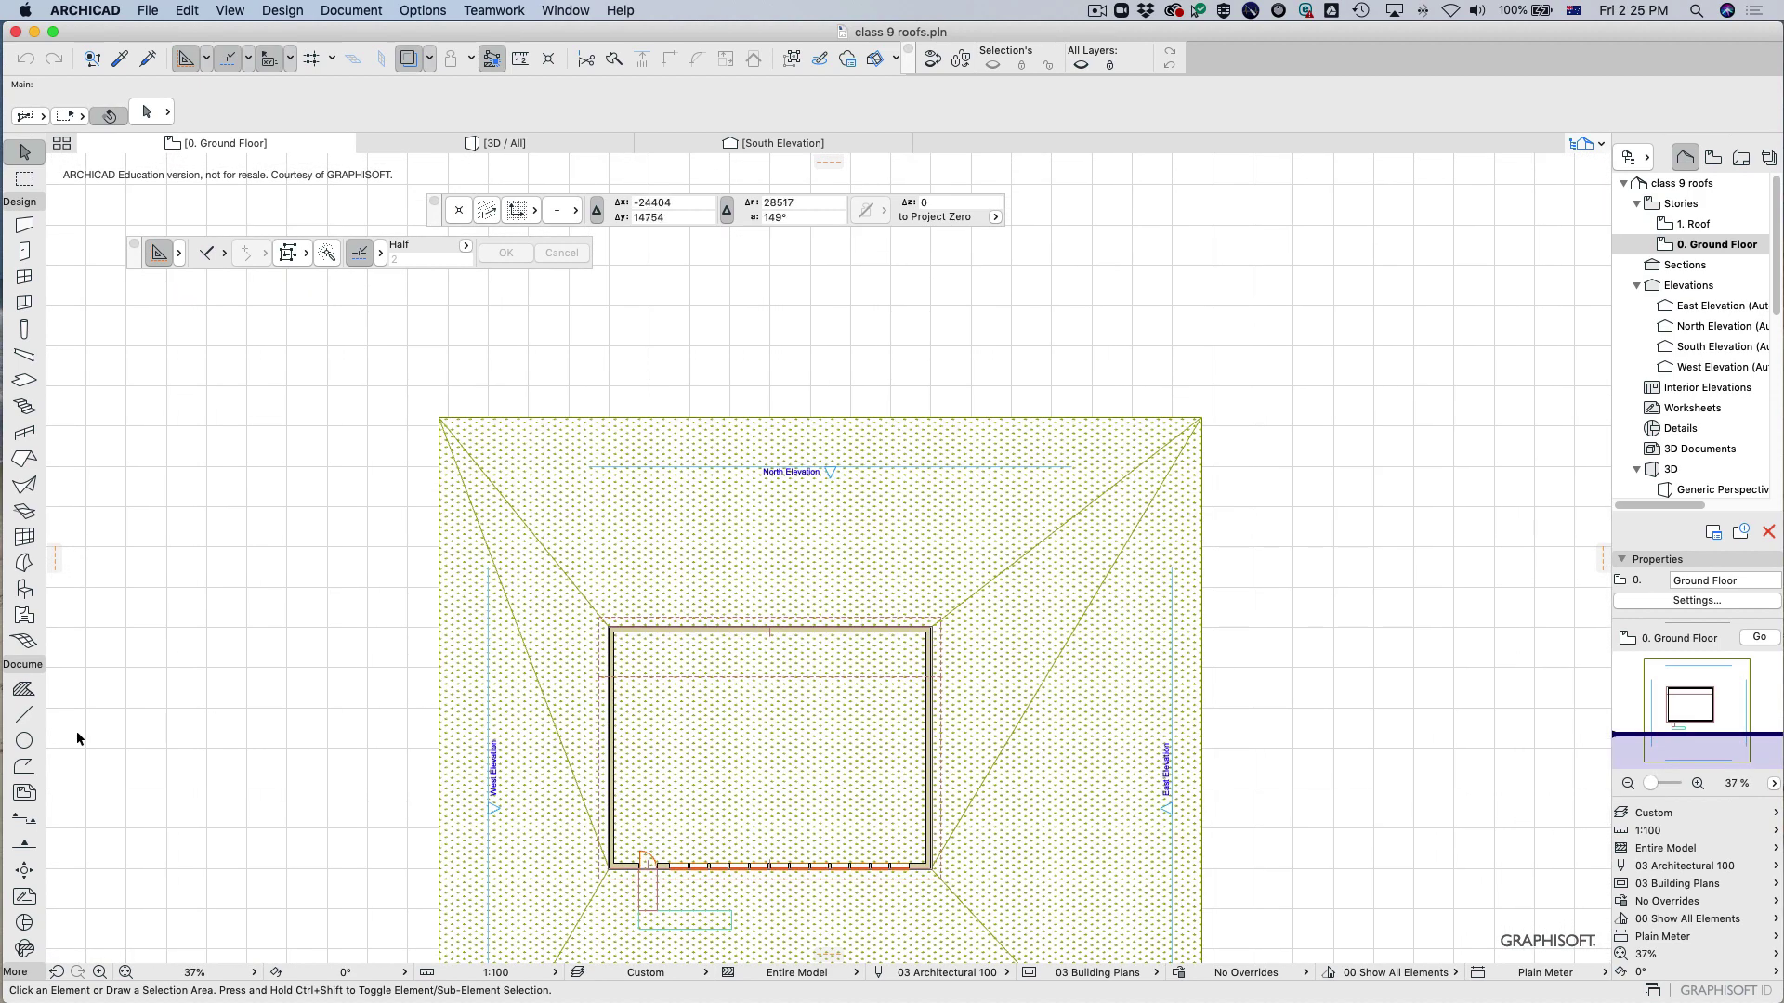
{"action": "scroll", "coordinate": [56, 729], "scroll_direction": "up", "scroll_amount": 2}
{"action": "left_click", "coordinate": [24, 687]}
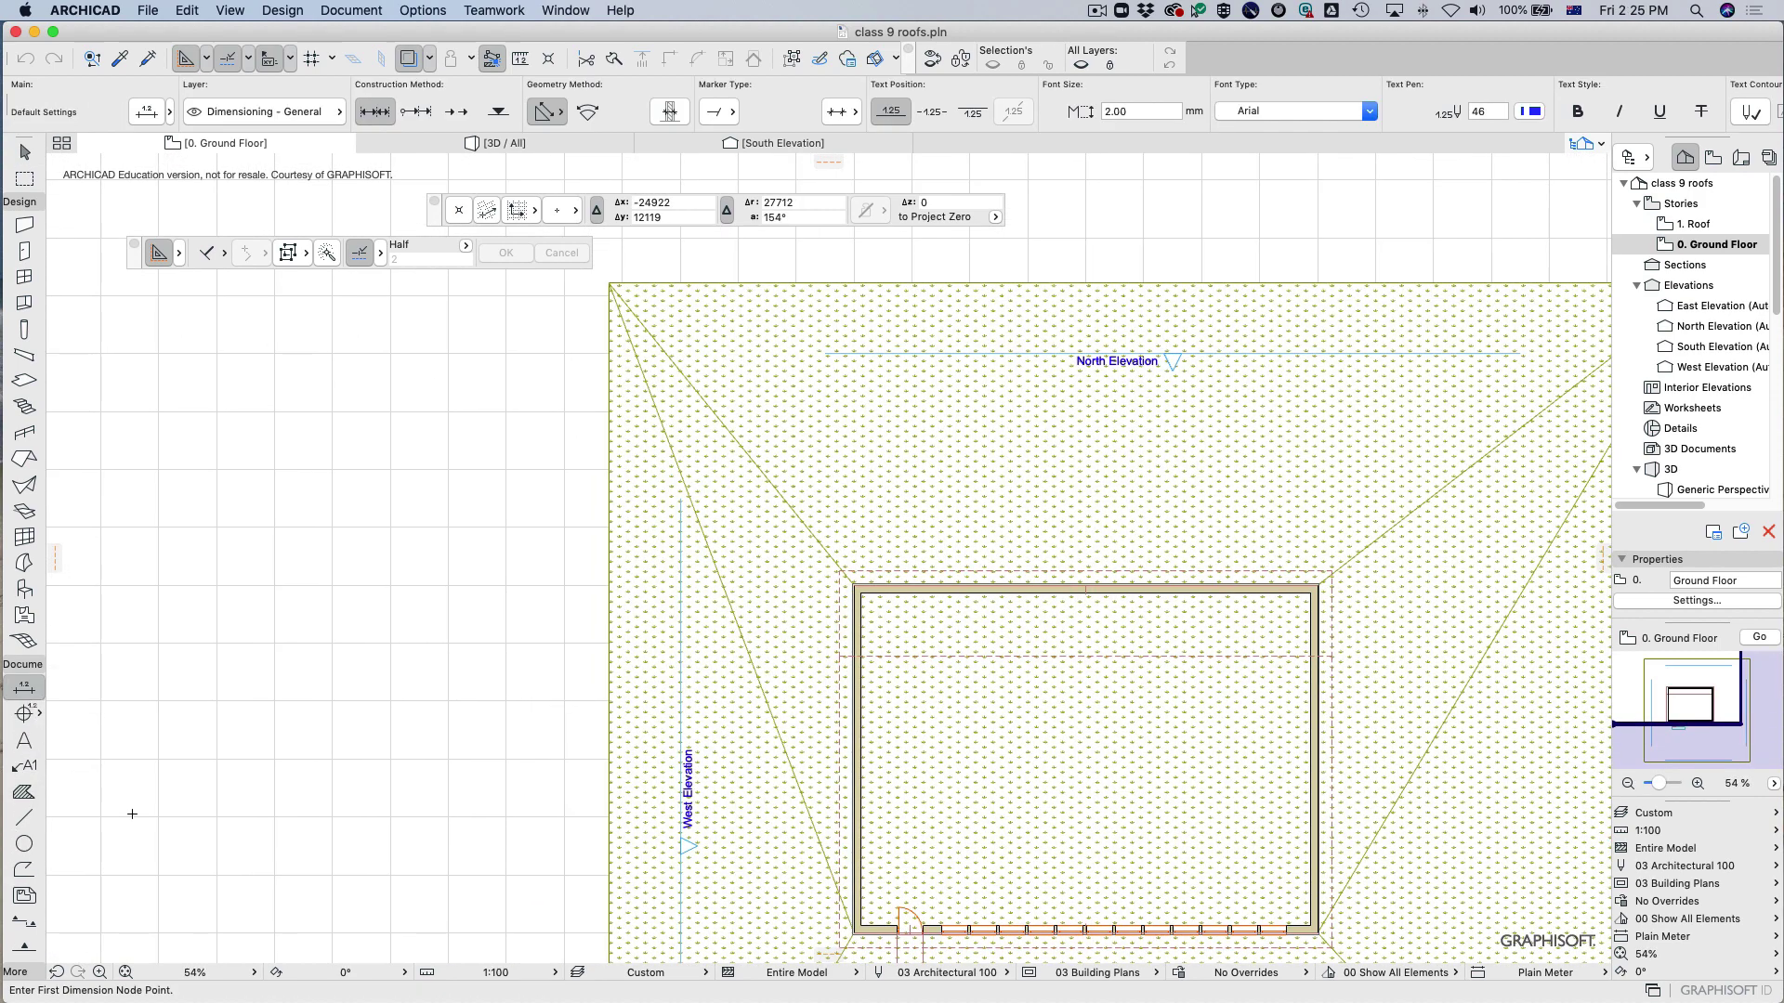
{"action": "left_click", "coordinate": [24, 874]}
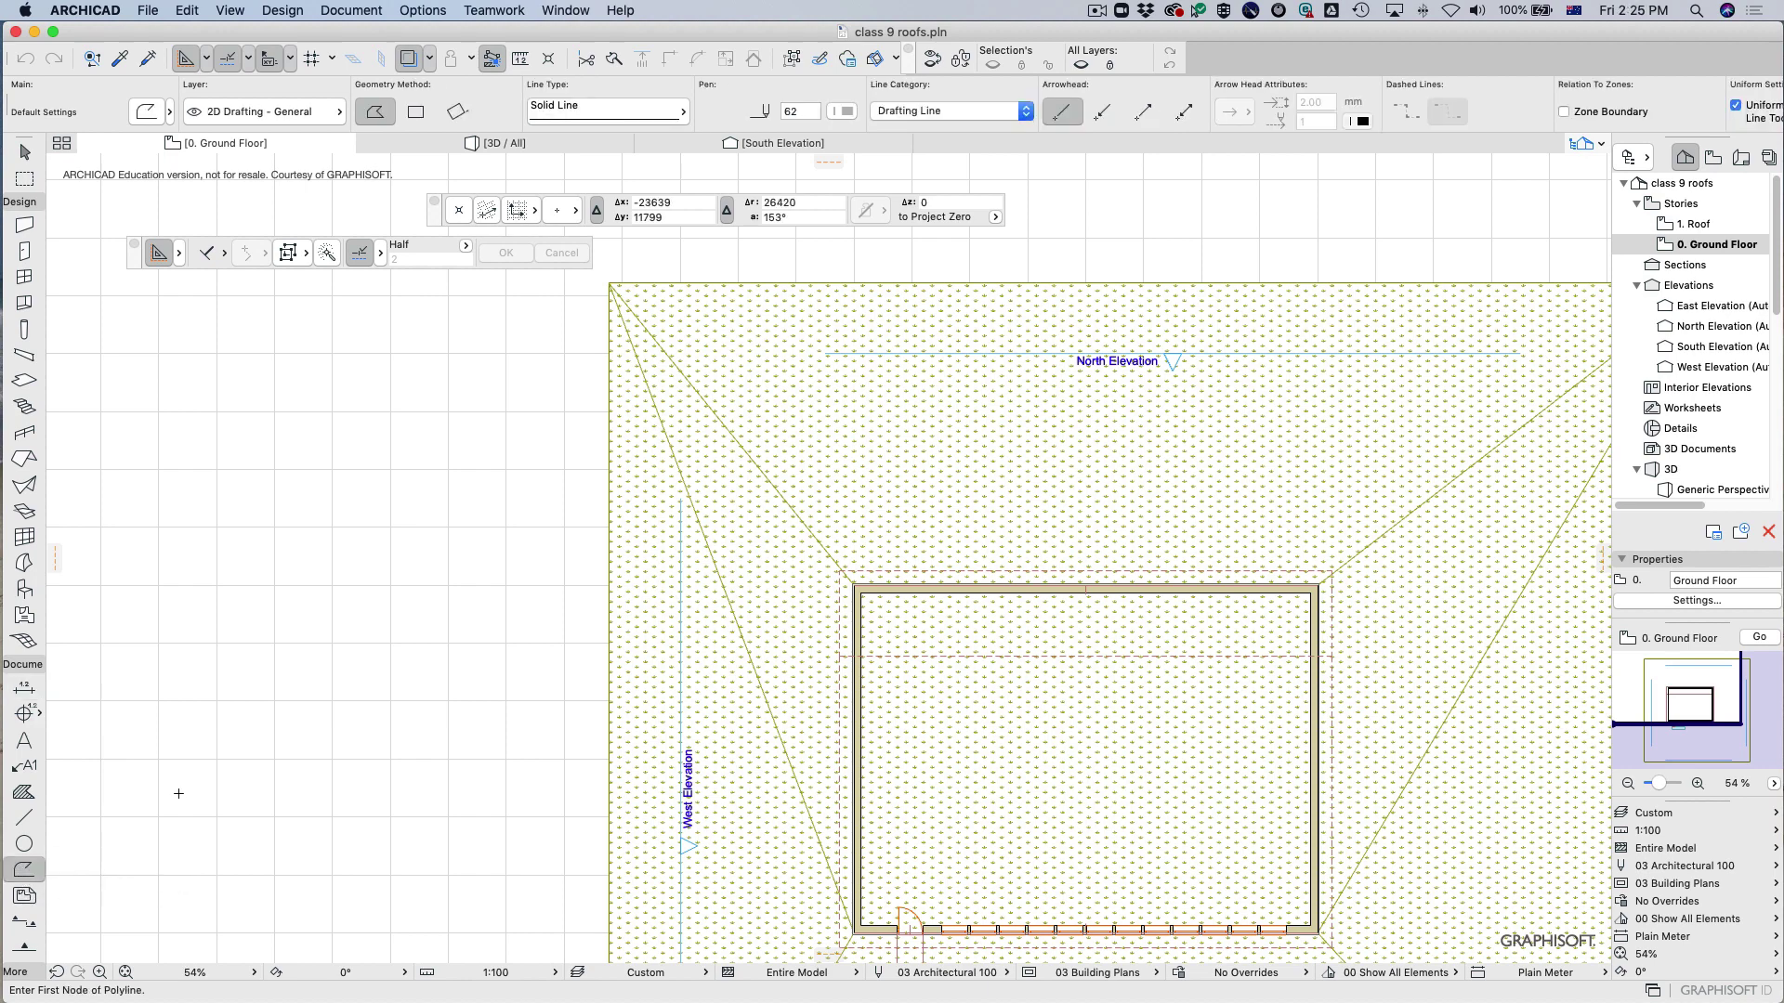
{"action": "left_click", "coordinate": [155, 686]}
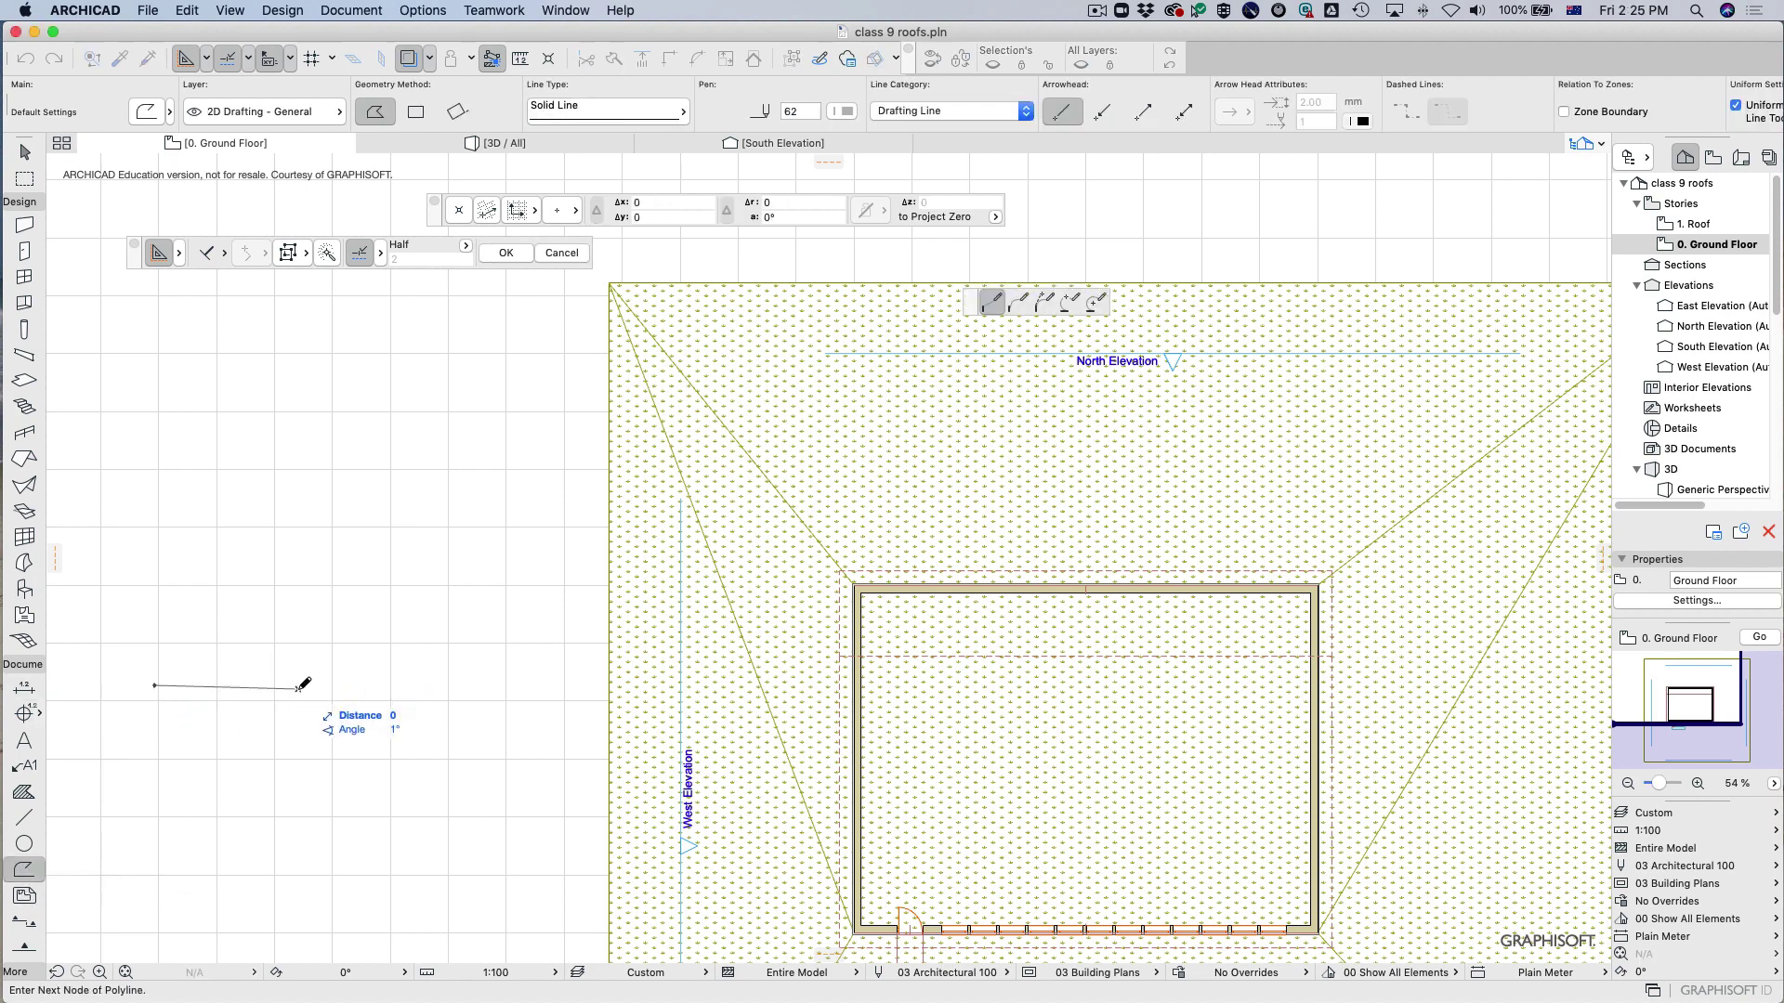
{"action": "left_click", "coordinate": [298, 689]}
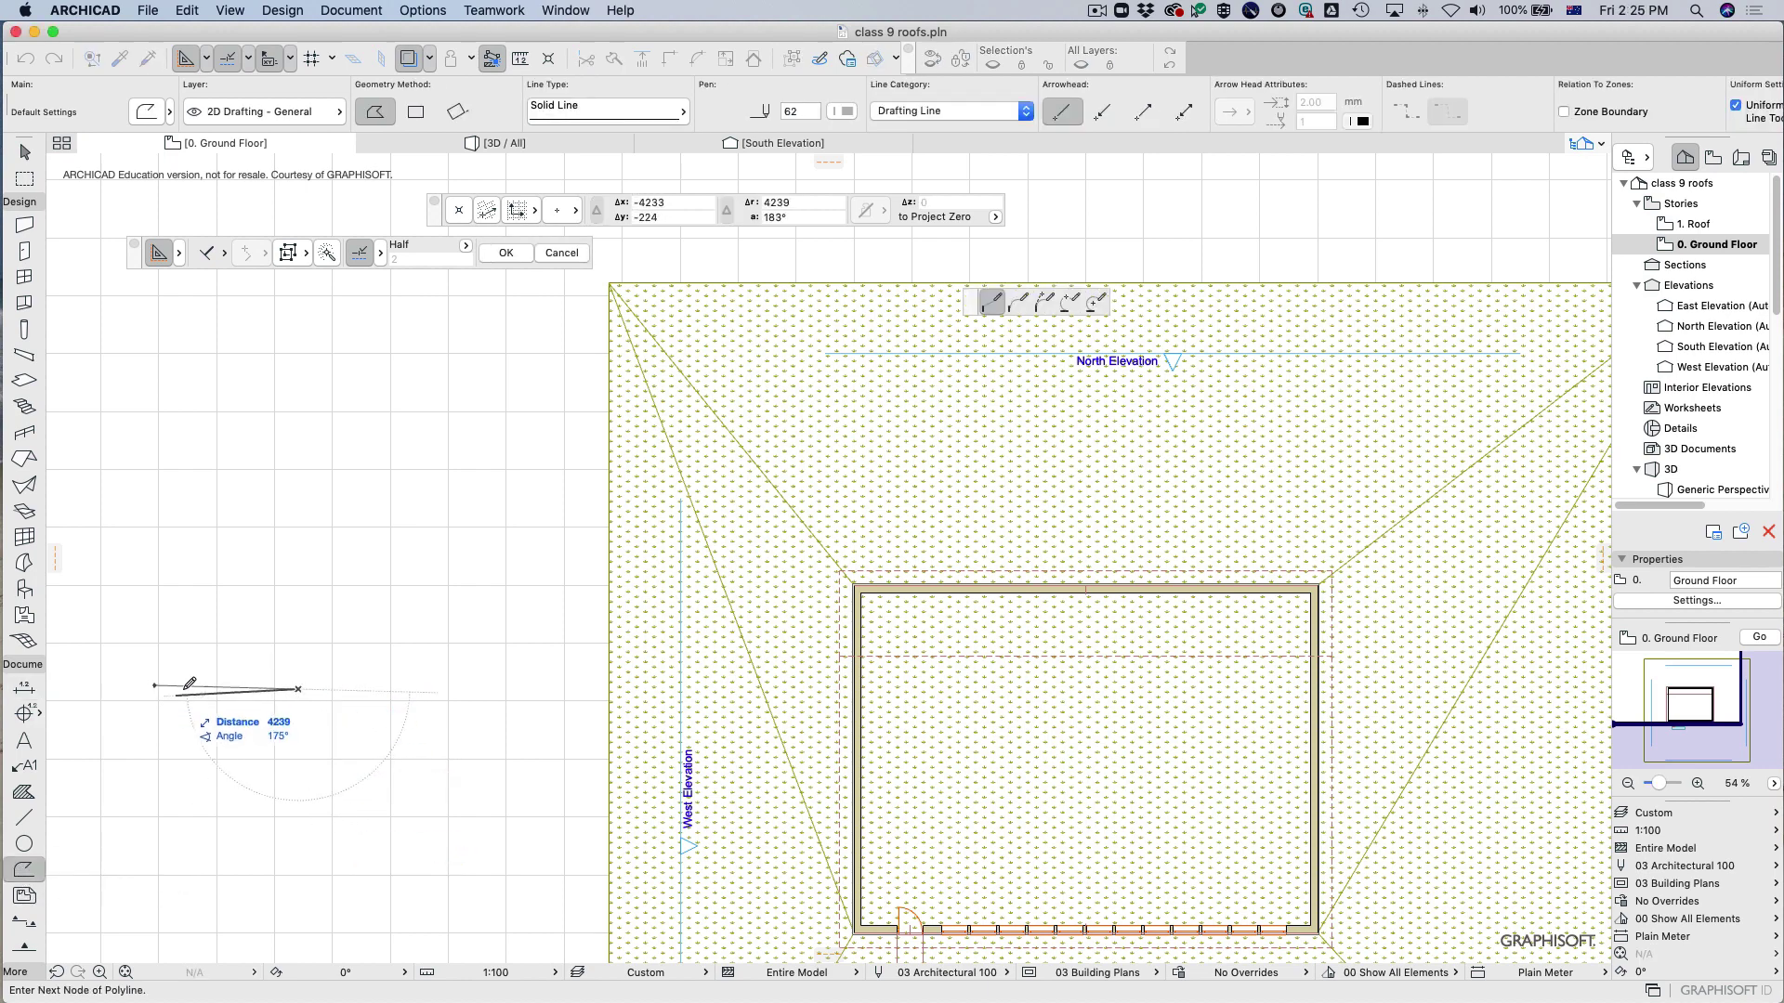
{"action": "key", "text": "Escape"}
{"action": "left_click", "coordinate": [157, 682]}
{"action": "left_click", "coordinate": [305, 682]}
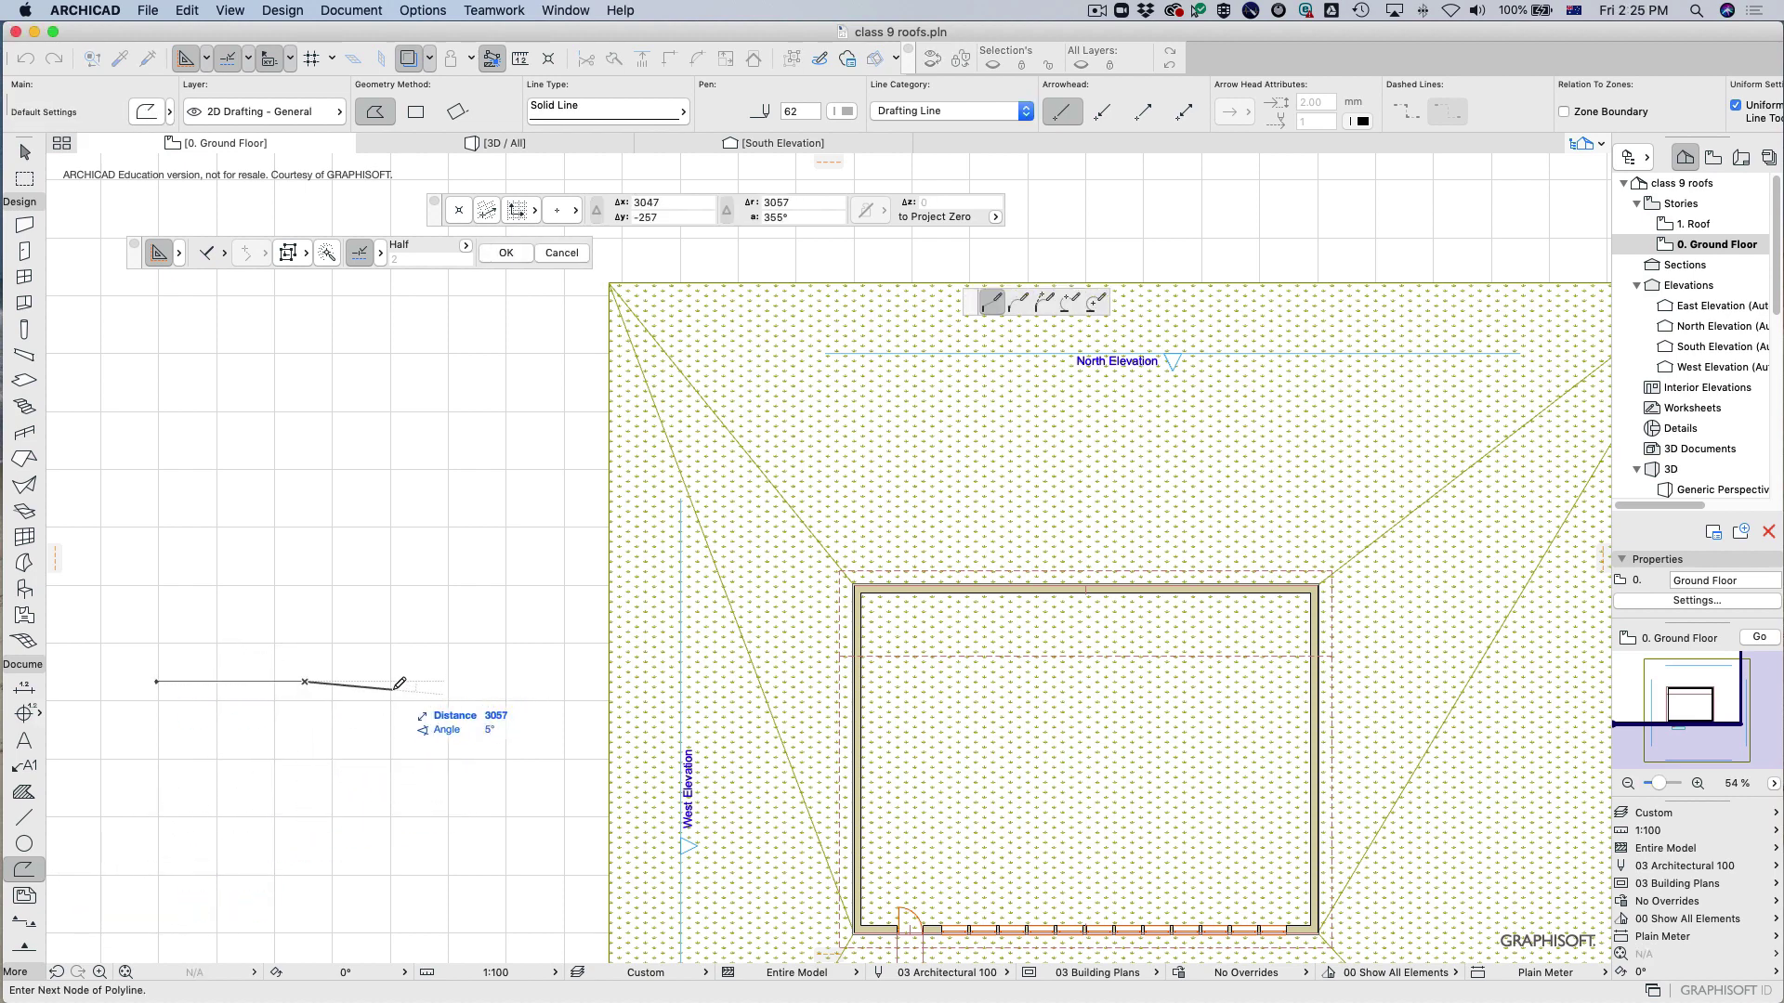
{"action": "left_click", "coordinate": [304, 738]}
{"action": "left_click", "coordinate": [383, 739]}
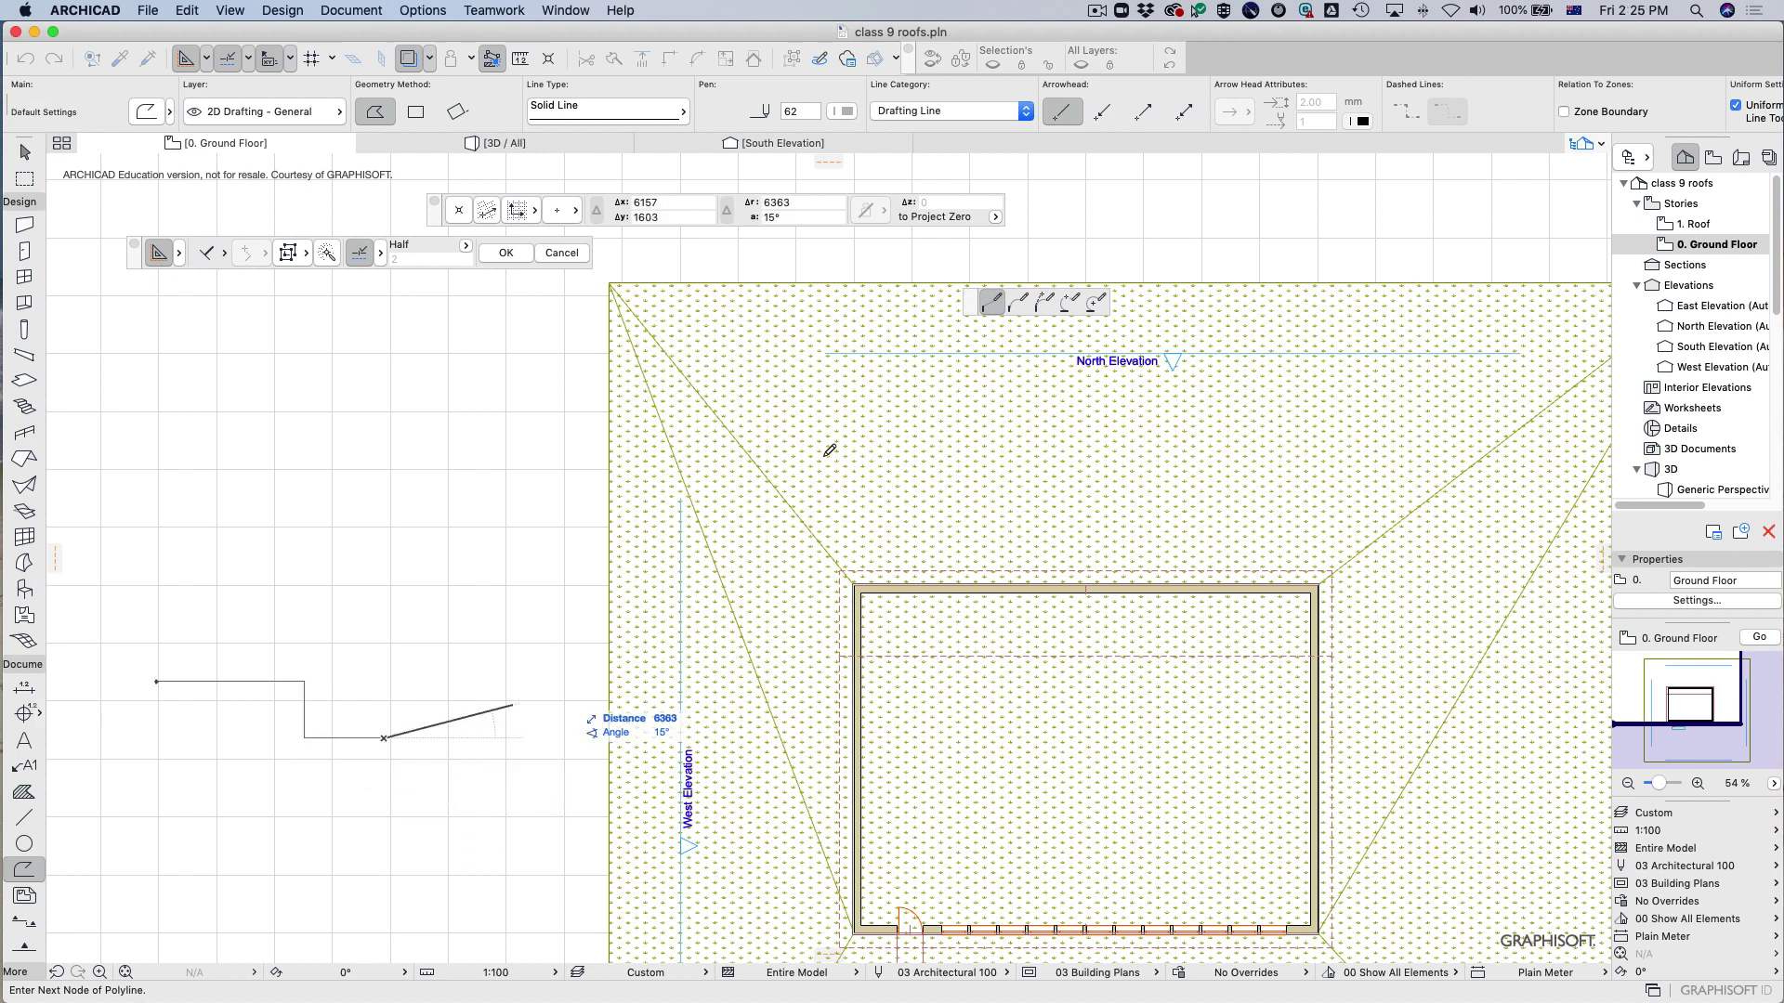
Continue the polyline with a semicircular arc curving back underneath, add a straight edge westward, and close the outline at its starting point.
{"action": "left_click", "coordinate": [1018, 302]}
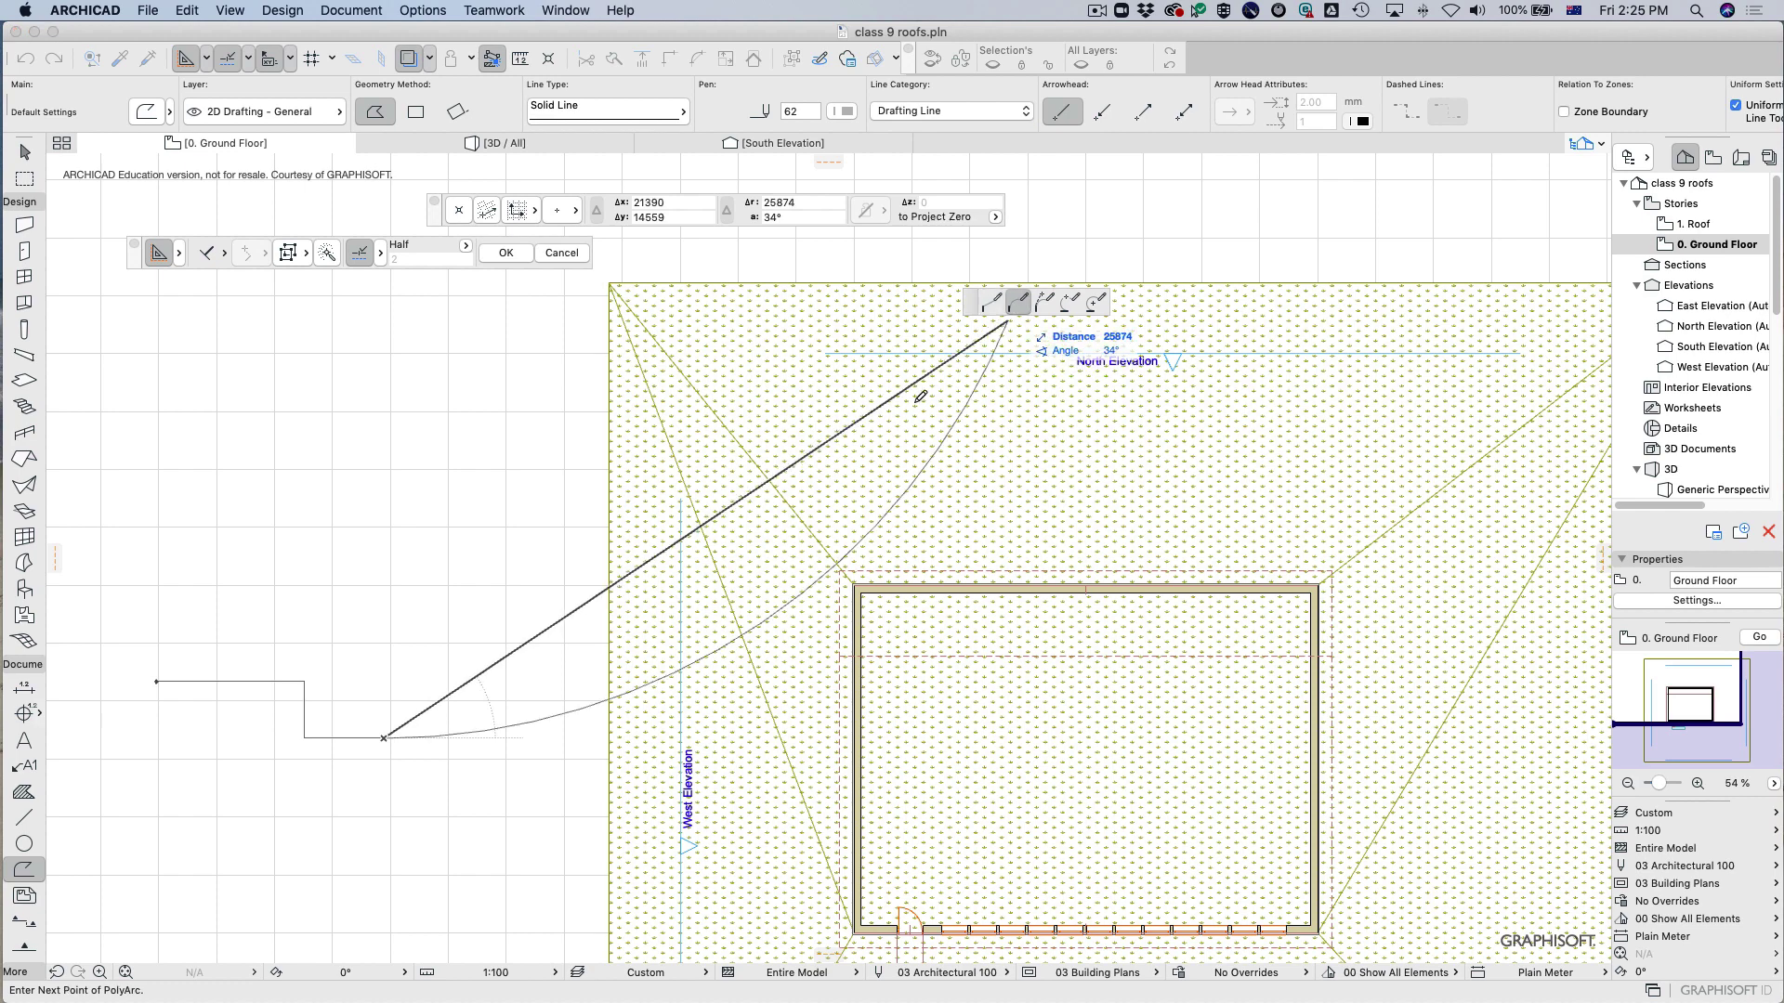
{"action": "left_click", "coordinate": [383, 818]}
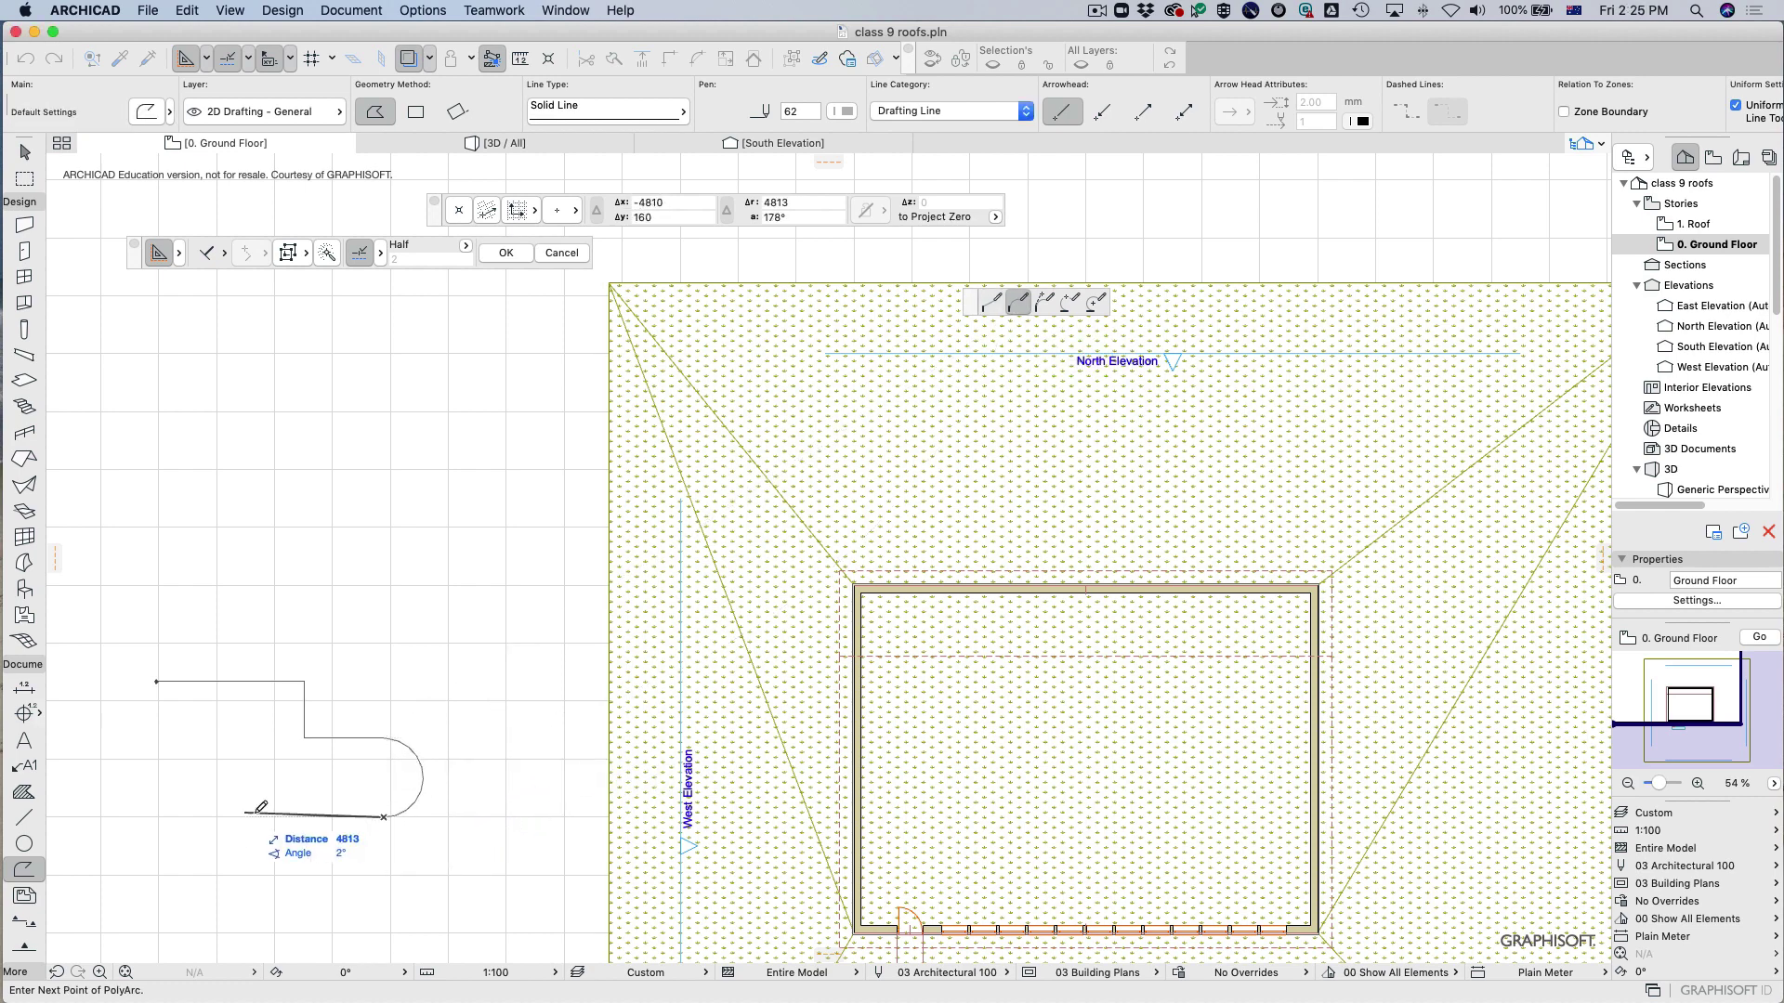
{"action": "left_click", "coordinate": [992, 302]}
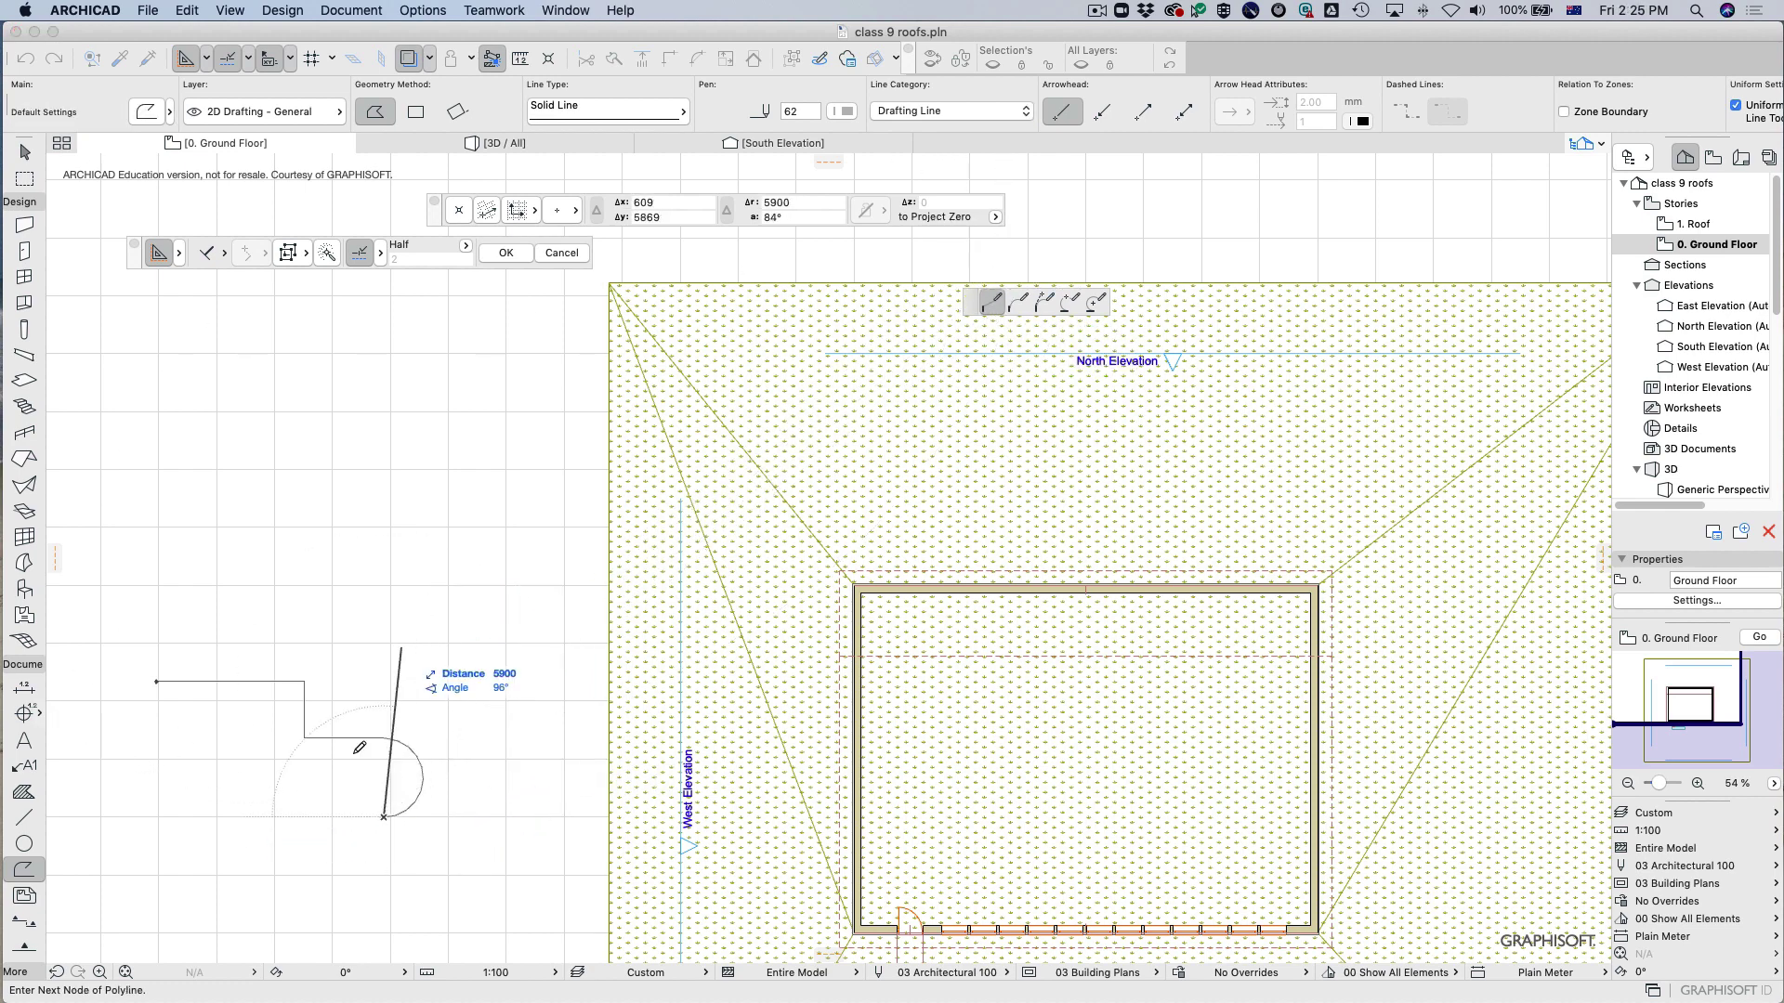
{"action": "left_click", "coordinate": [266, 818]}
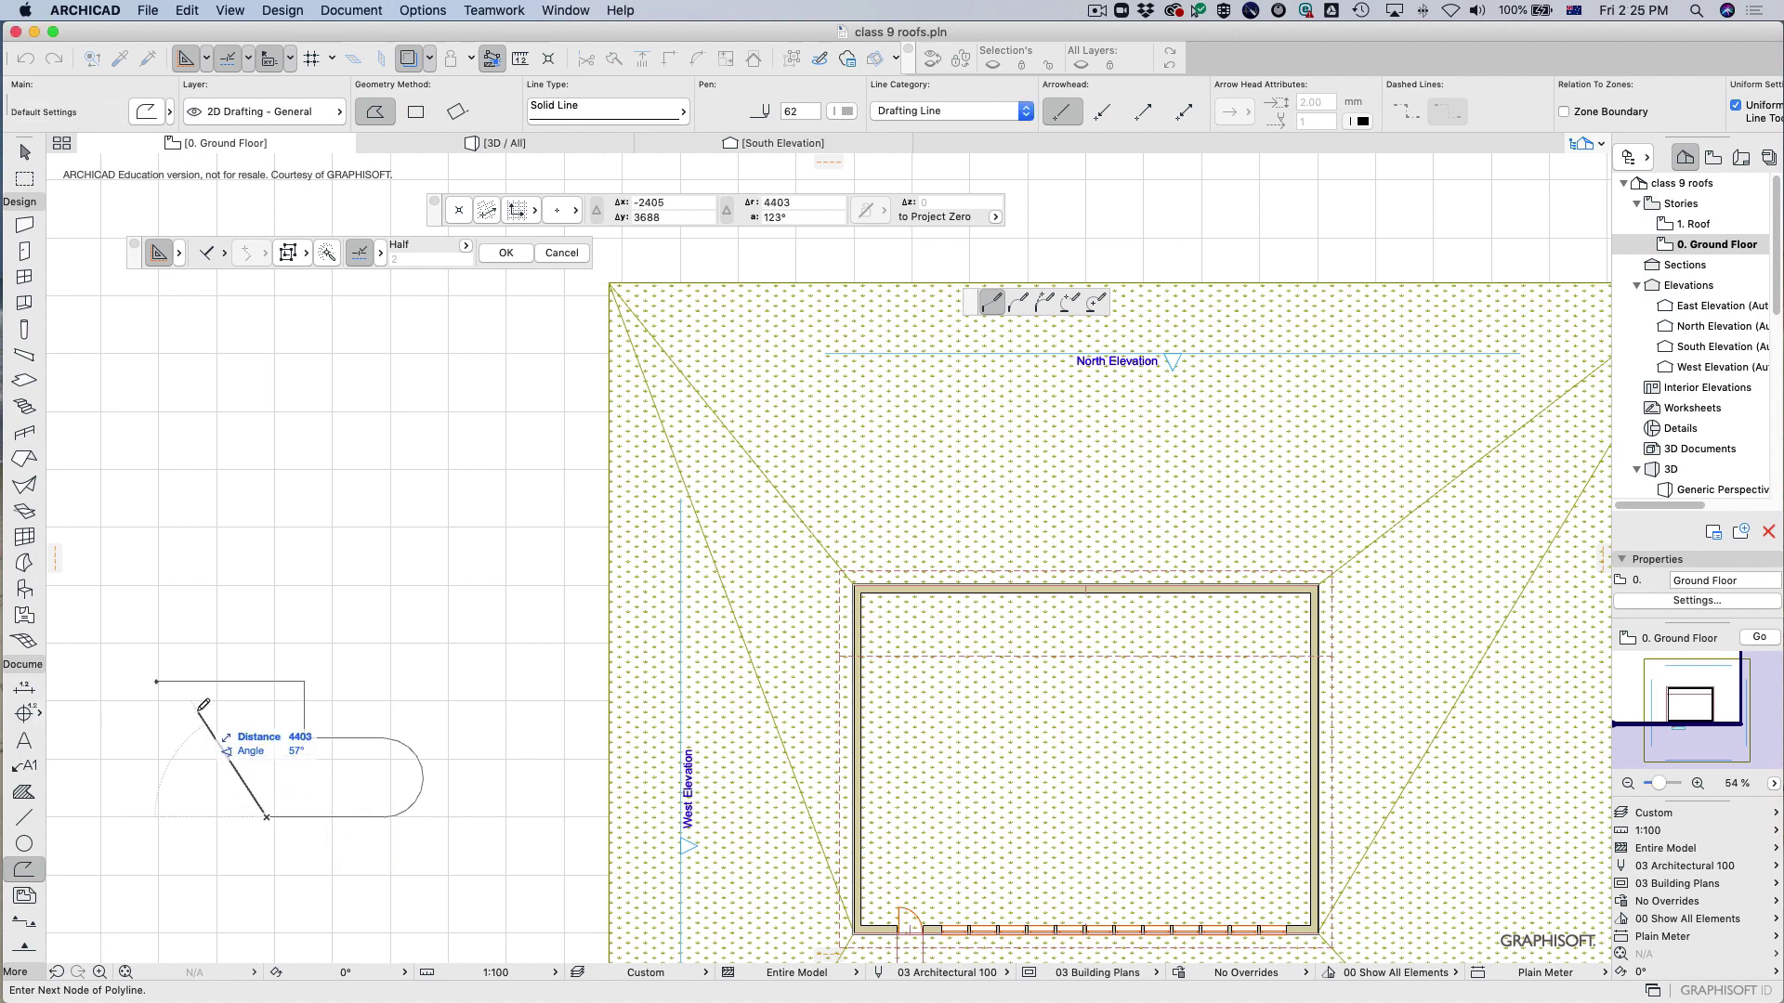
{"action": "left_click", "coordinate": [156, 681]}
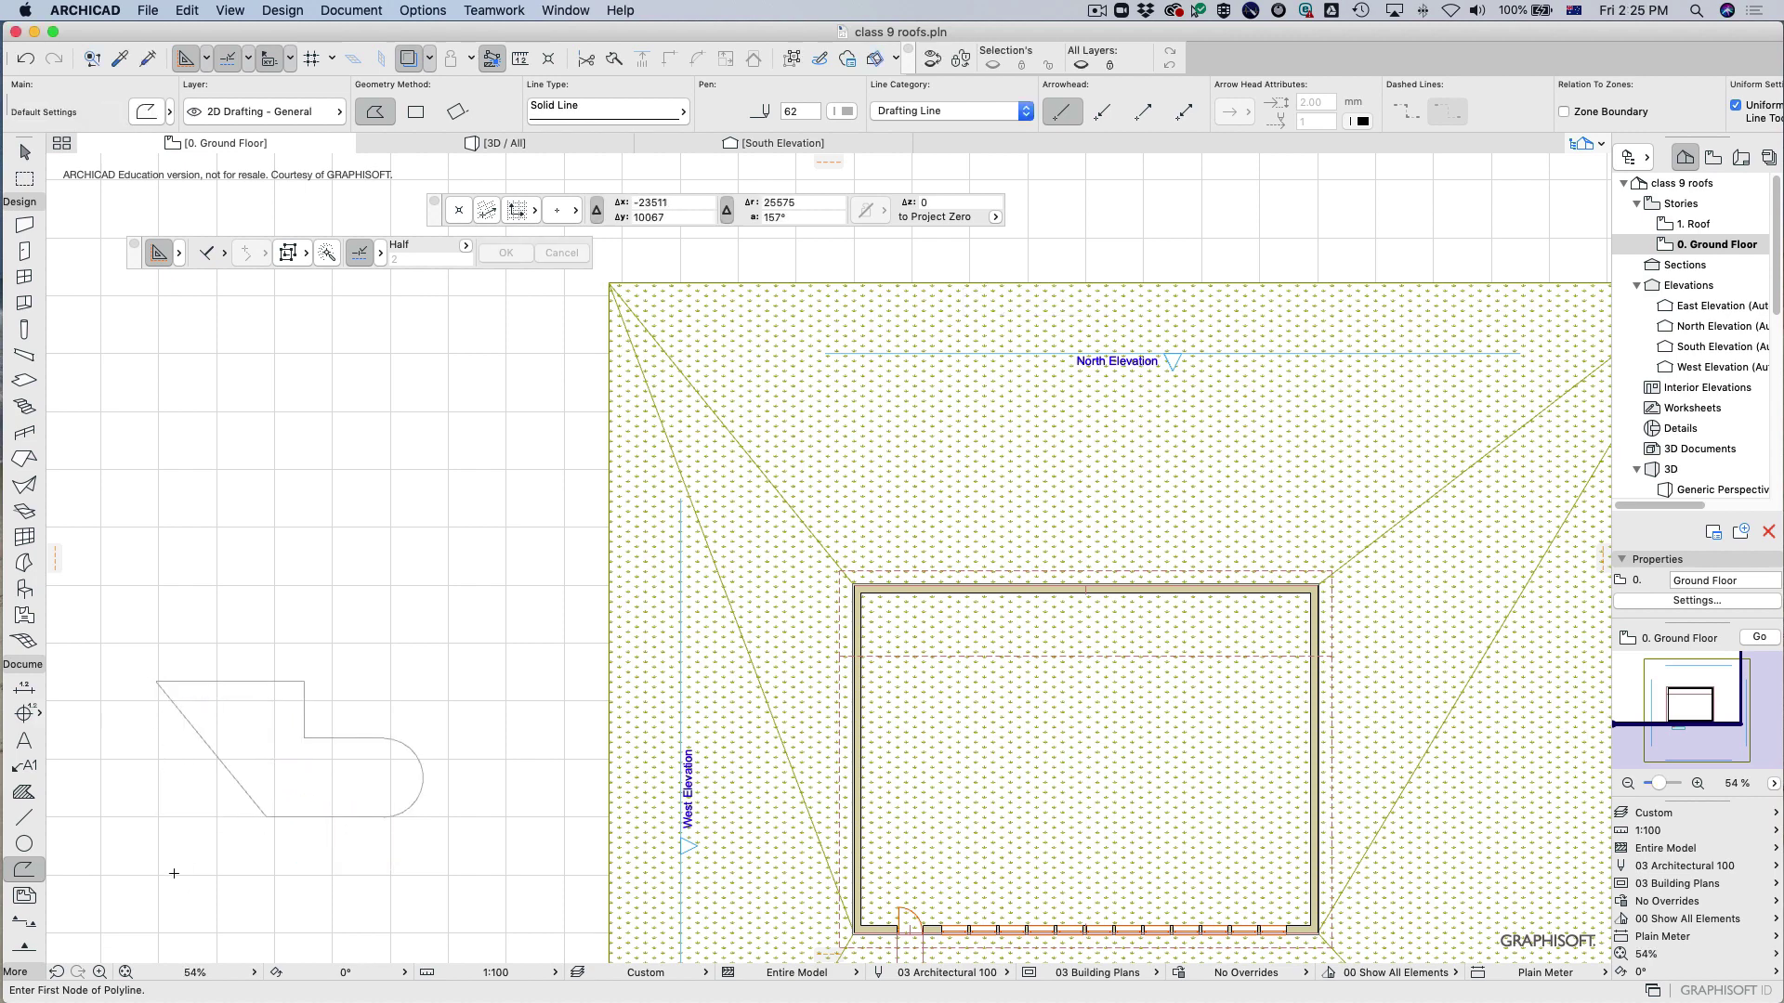
{"action": "key", "text": "Escape"}
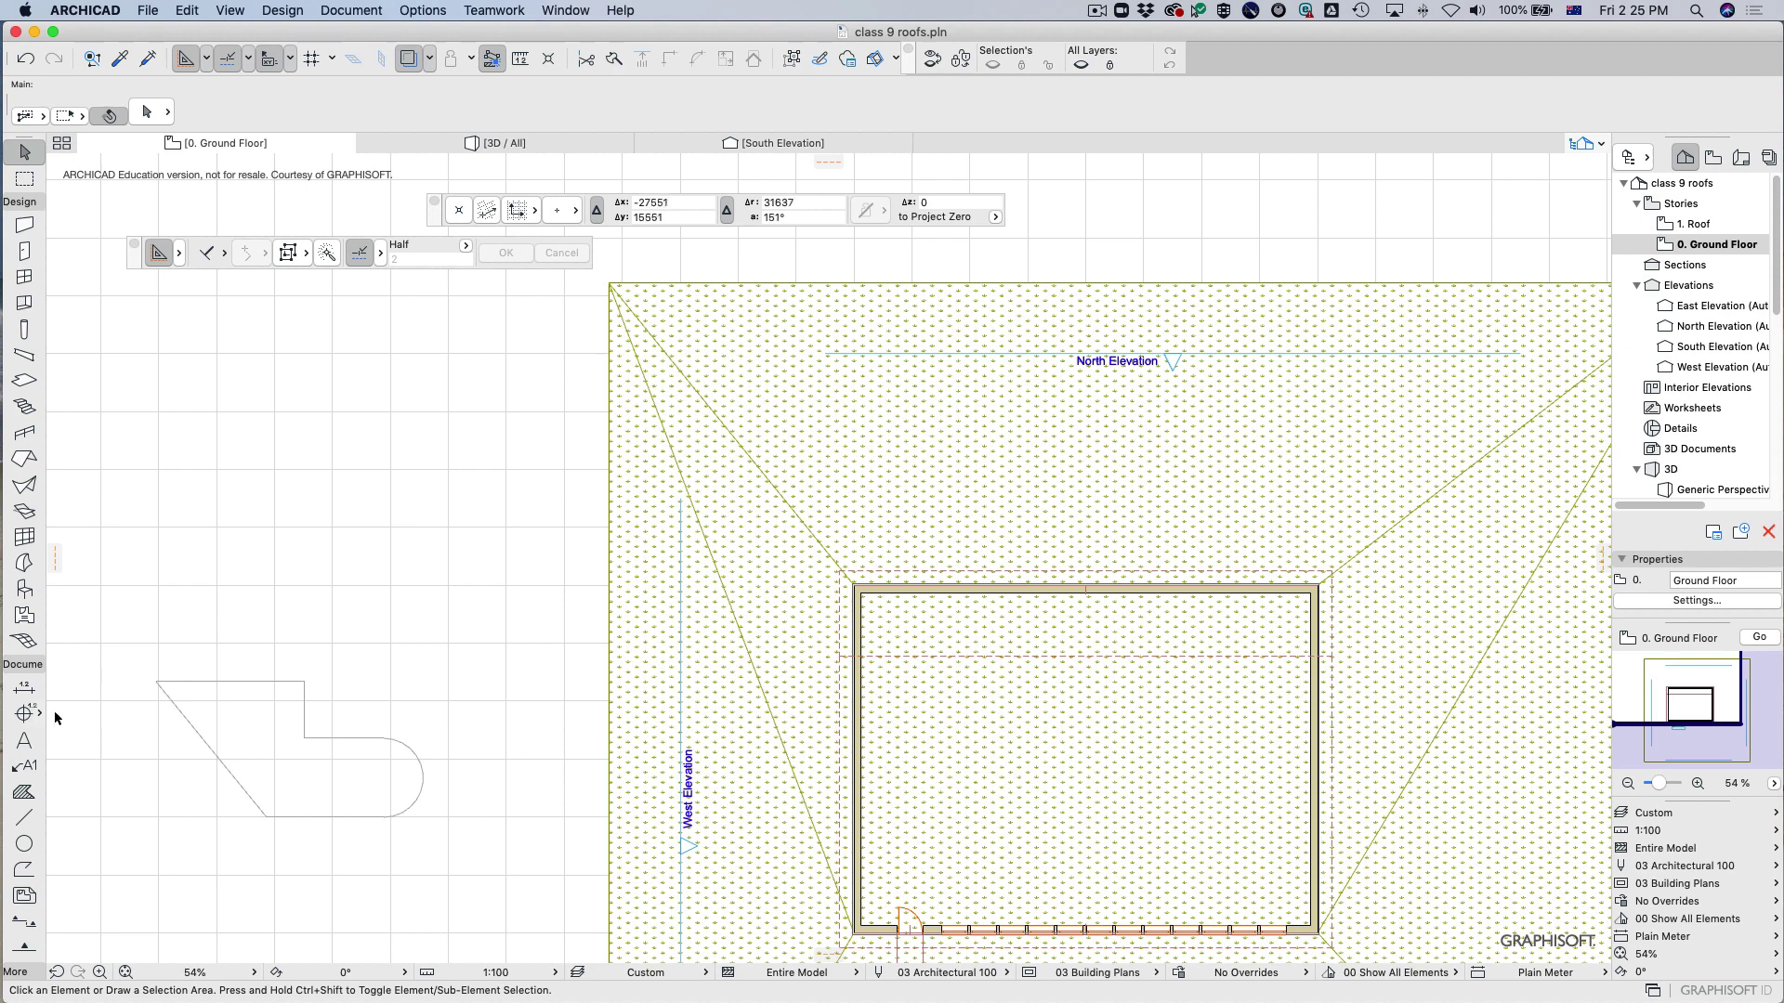
Add a linear dimension along the polyline's northernmost horizontal edge, between its two end points, with the dimension line just above the edge.
{"action": "left_click", "coordinate": [24, 688]}
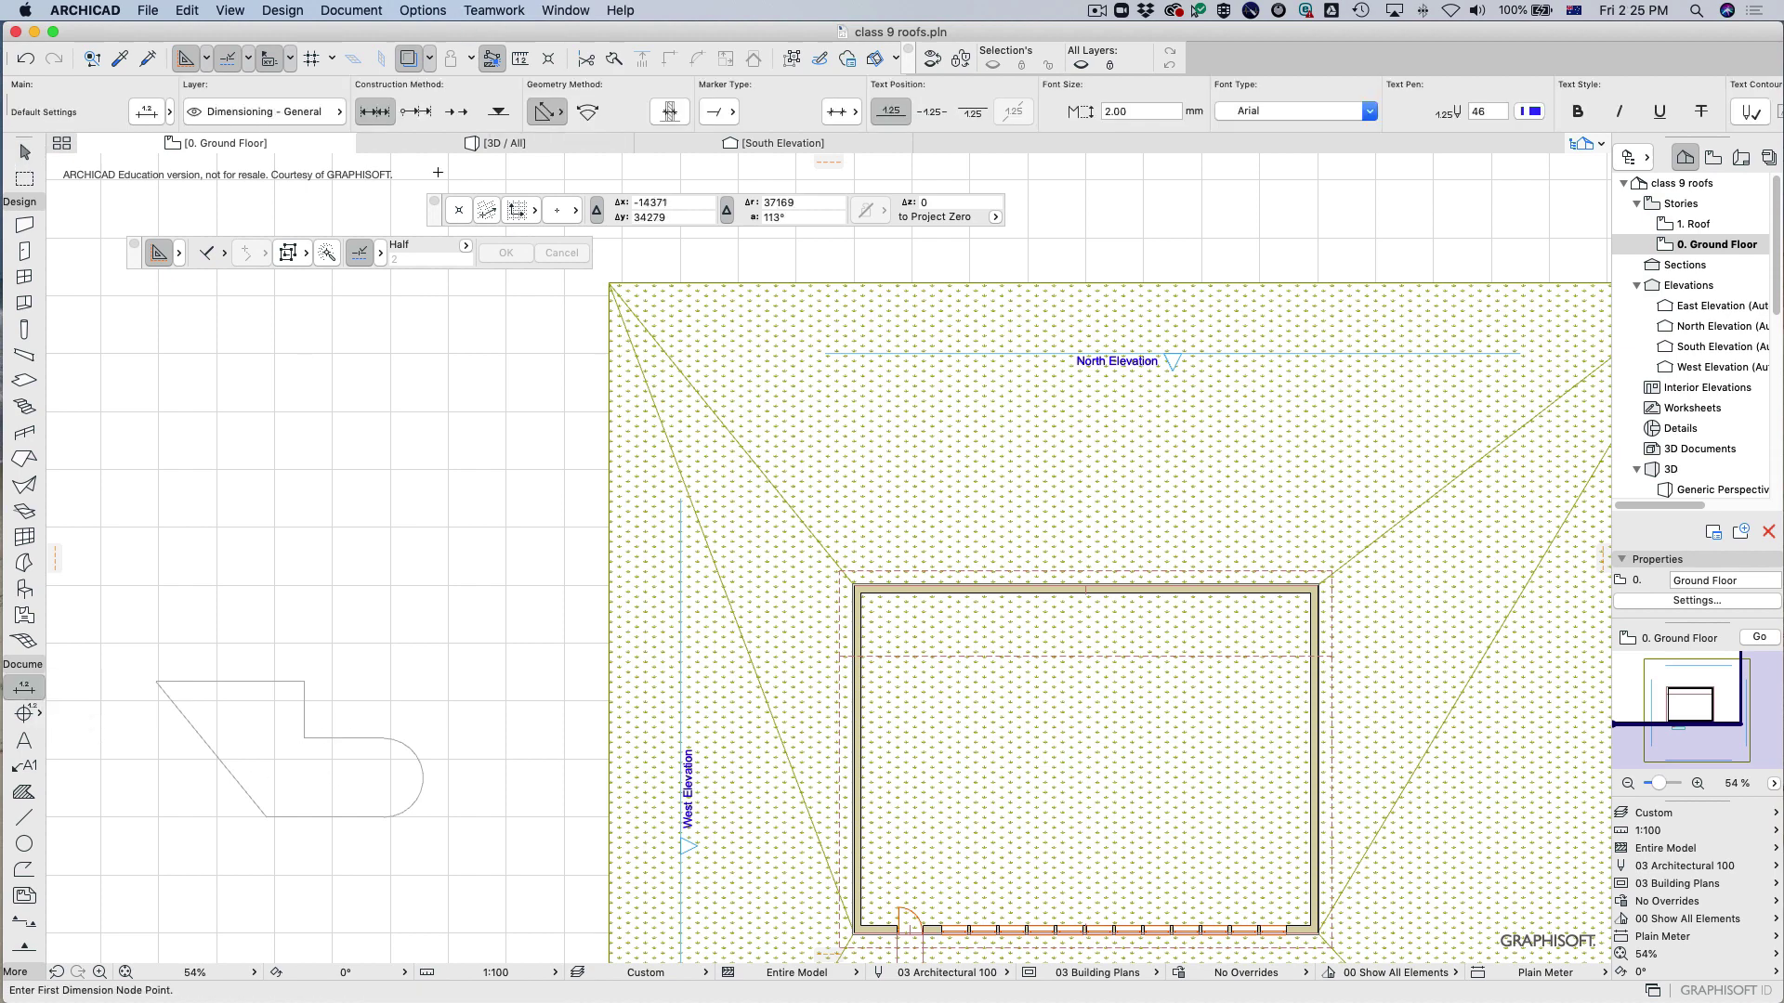
{"action": "left_click", "coordinate": [156, 682]}
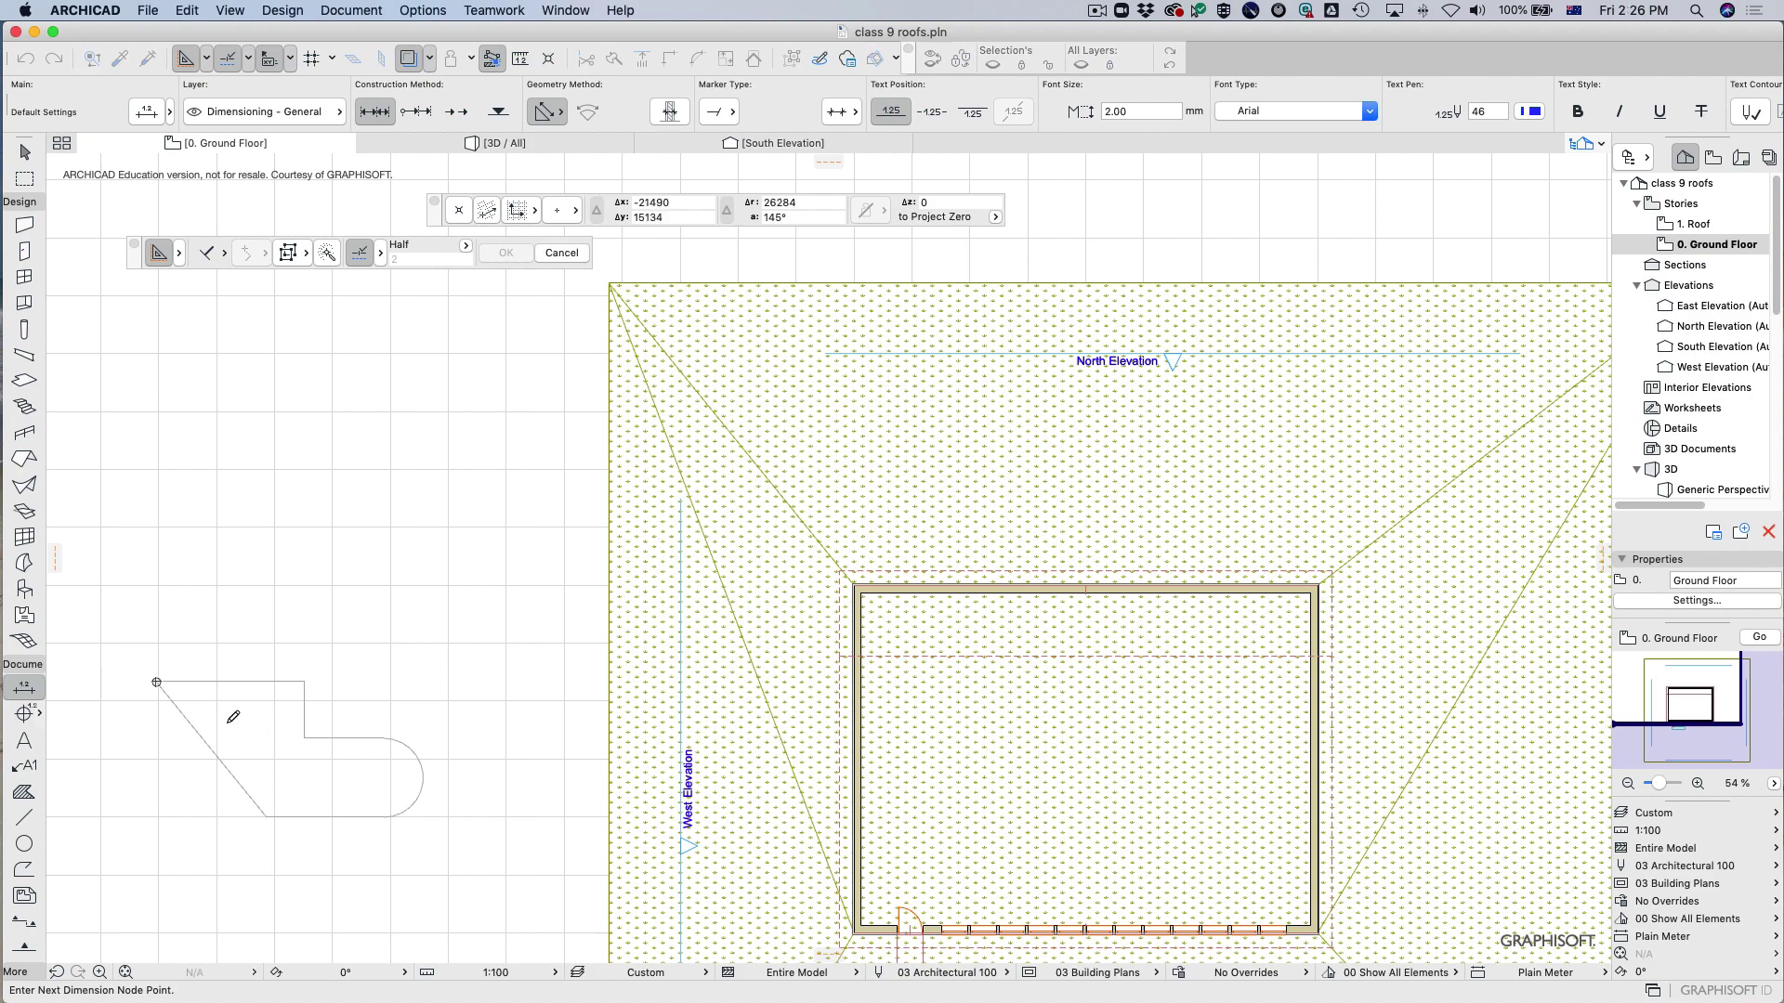
{"action": "scroll", "coordinate": [184, 714], "scroll_direction": "up", "scroll_amount": 5}
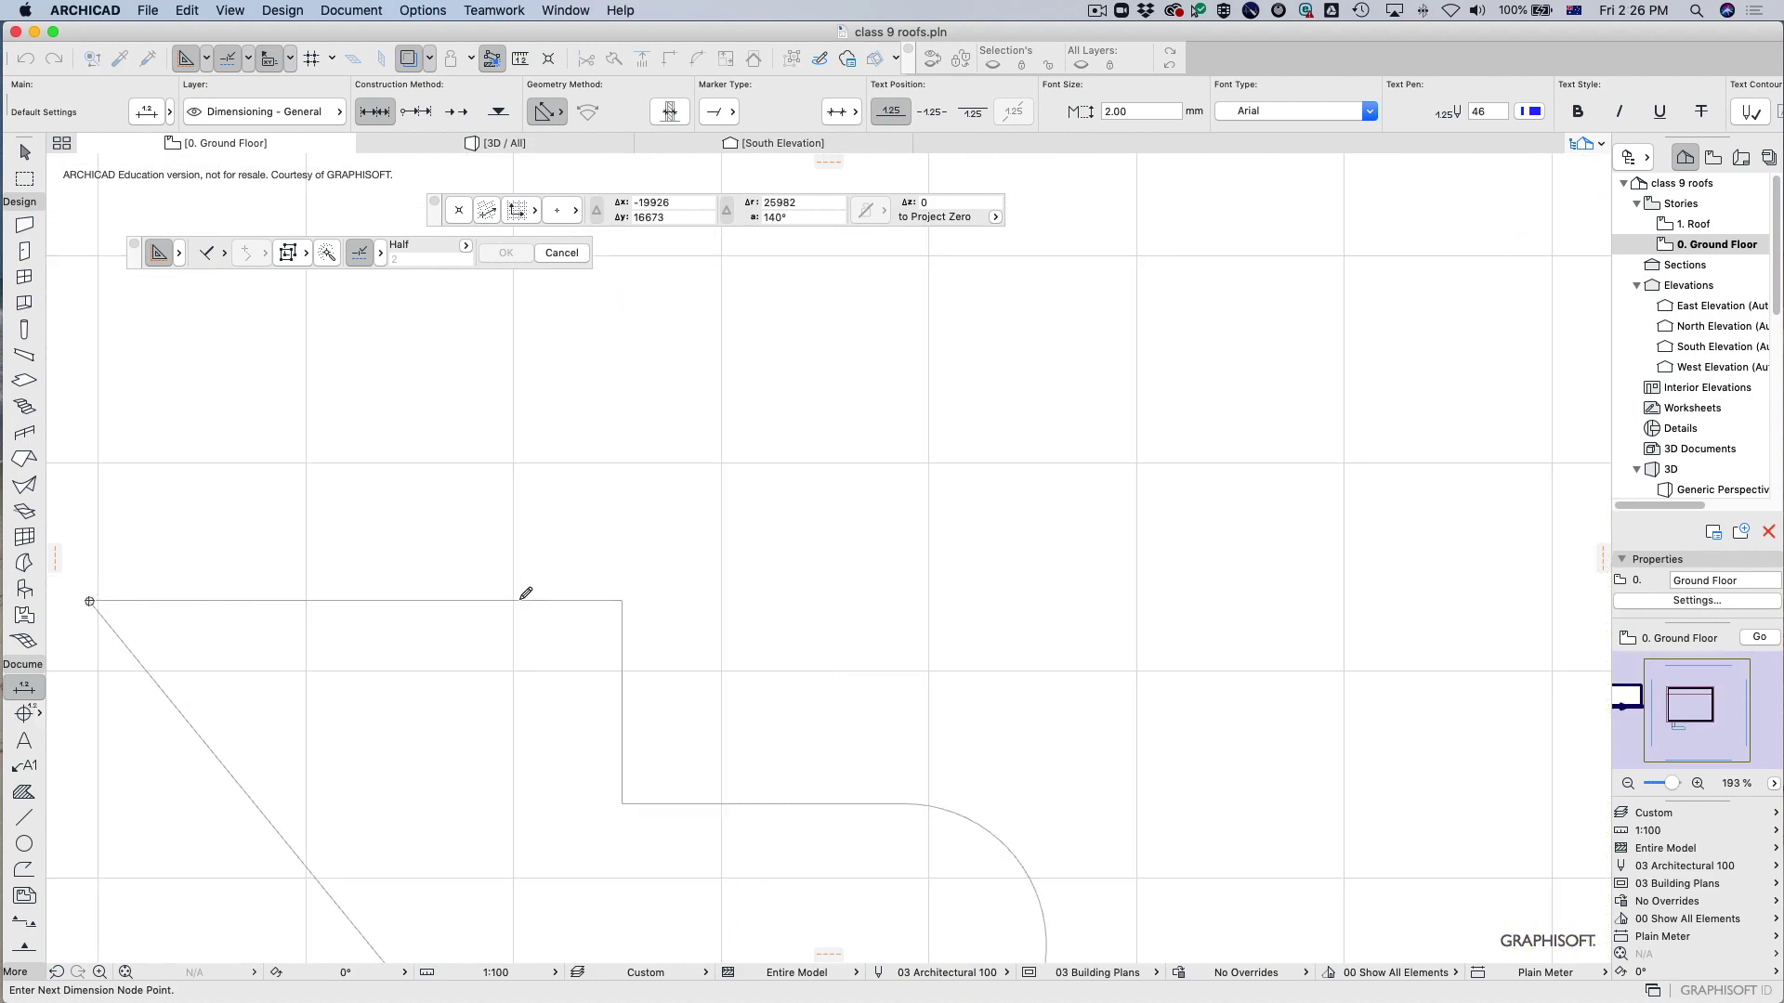
{"action": "left_click", "coordinate": [359, 479]}
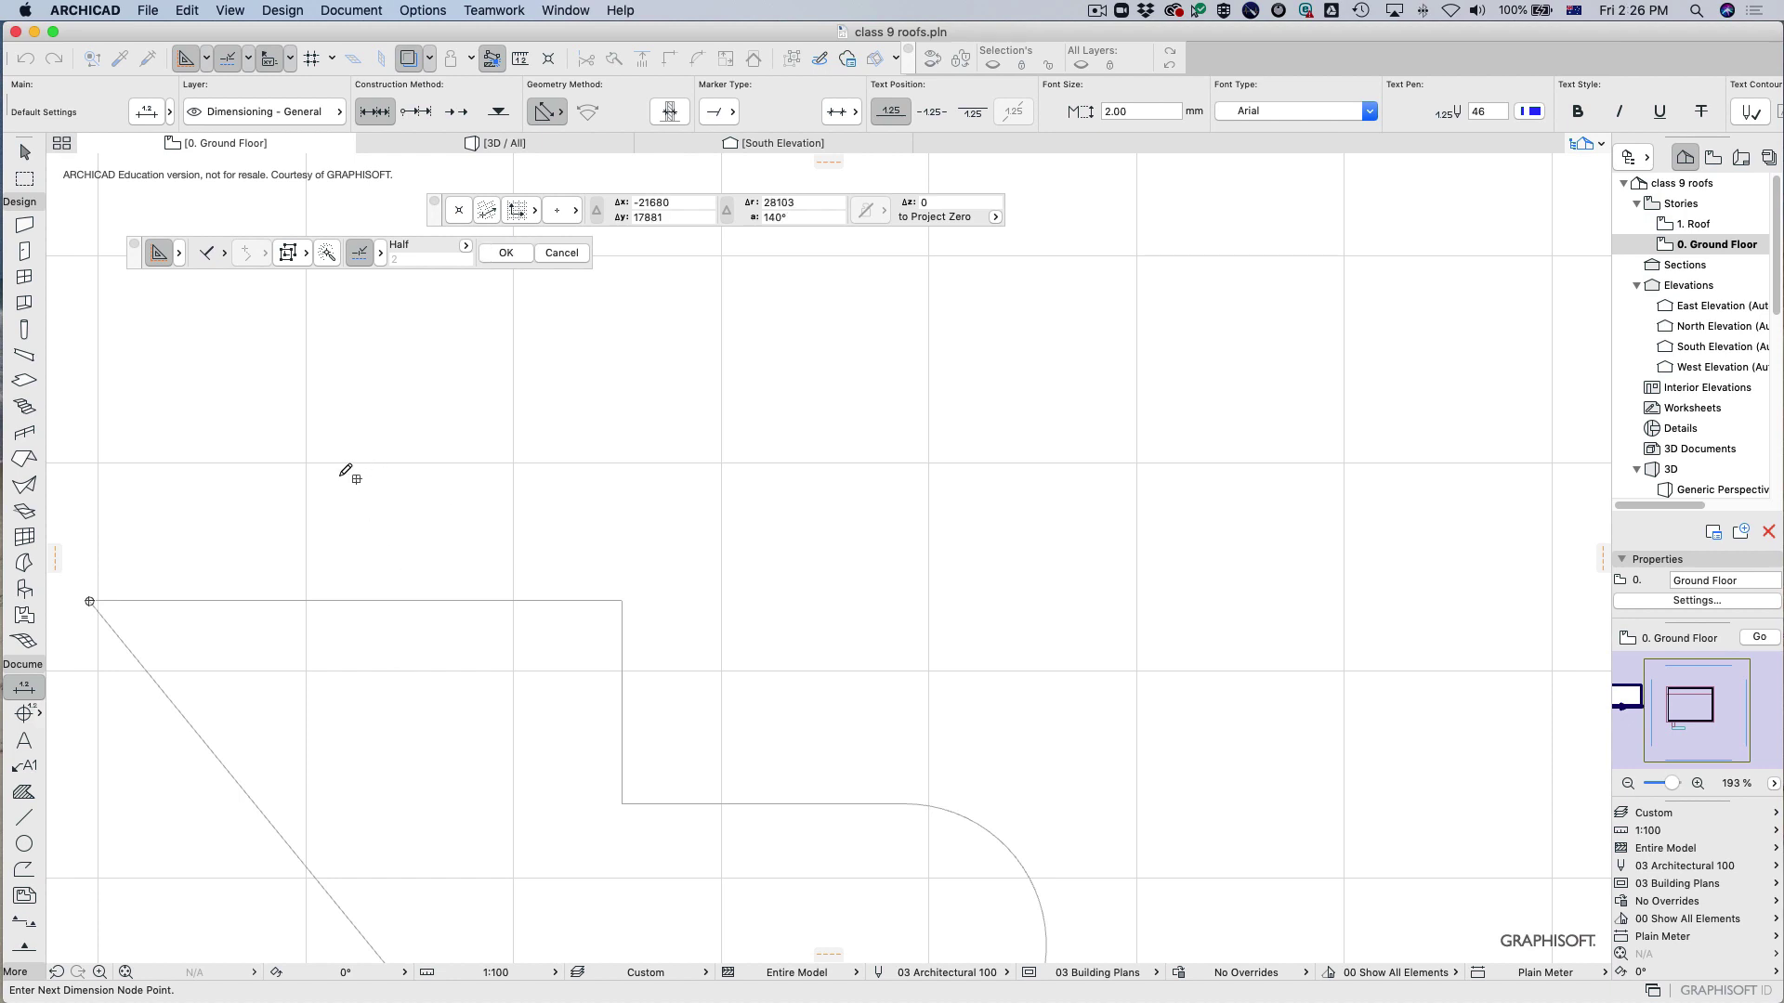
{"action": "key", "text": "Escape"}
{"action": "left_click", "coordinate": [89, 601]}
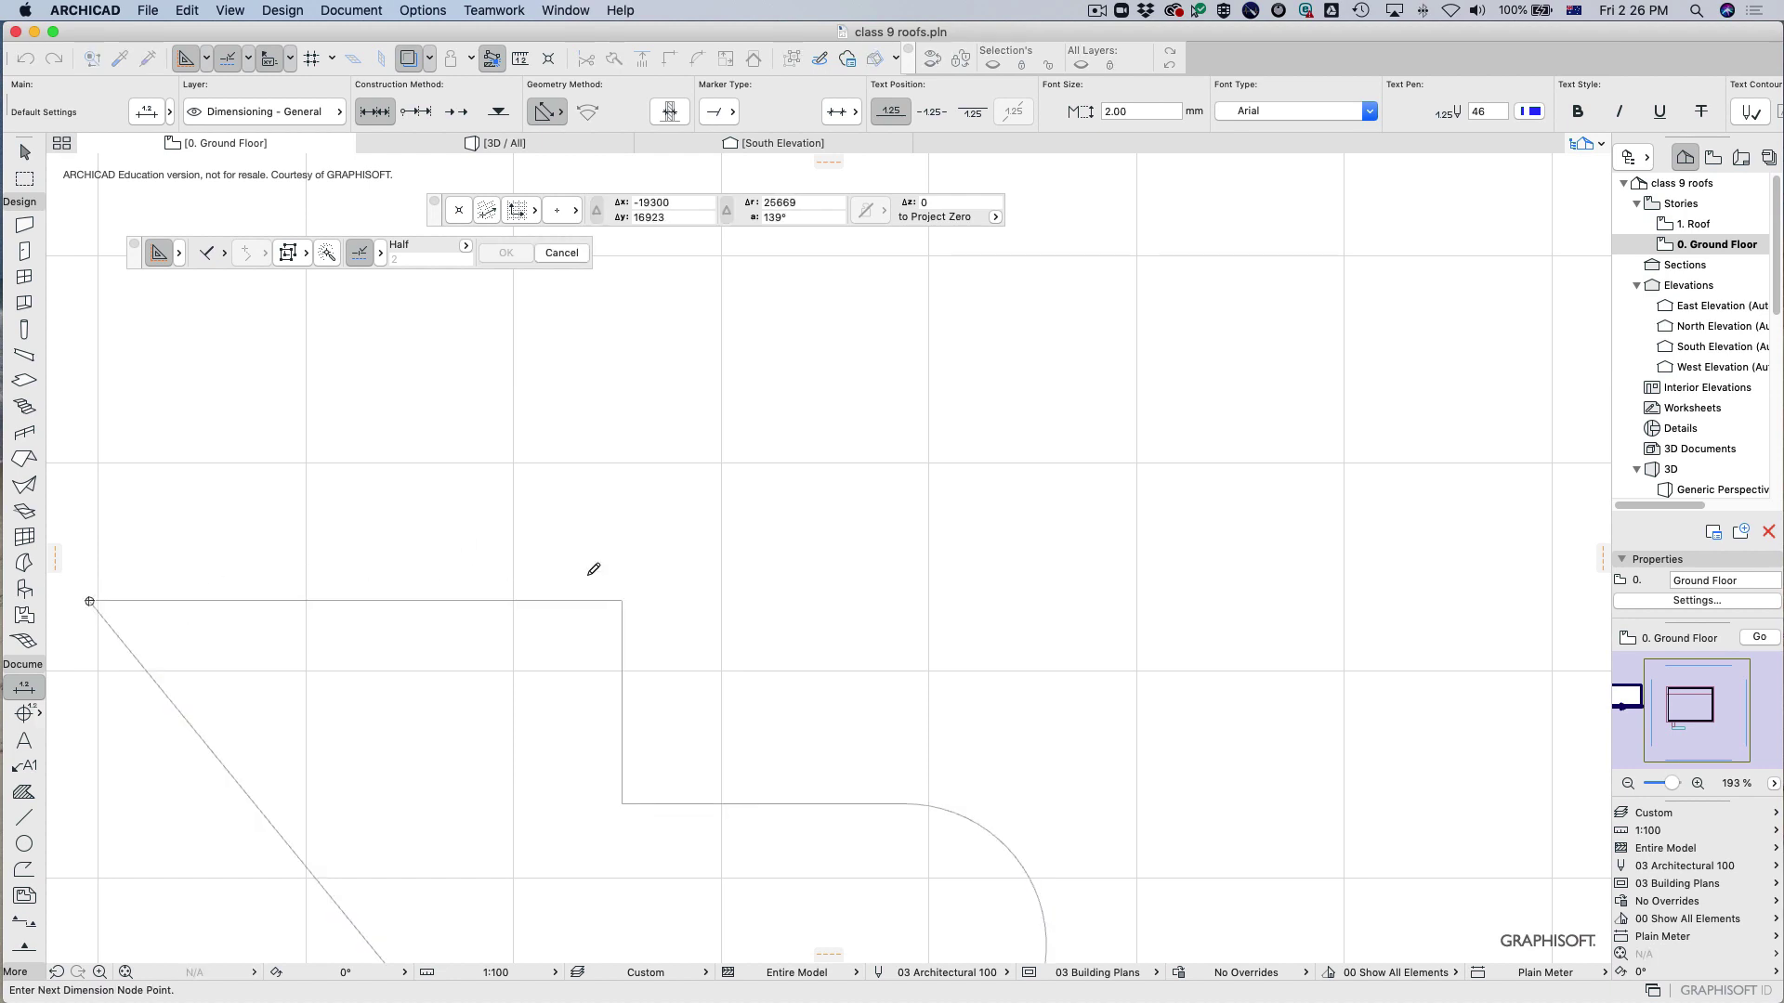
{"action": "left_click", "coordinate": [621, 601]}
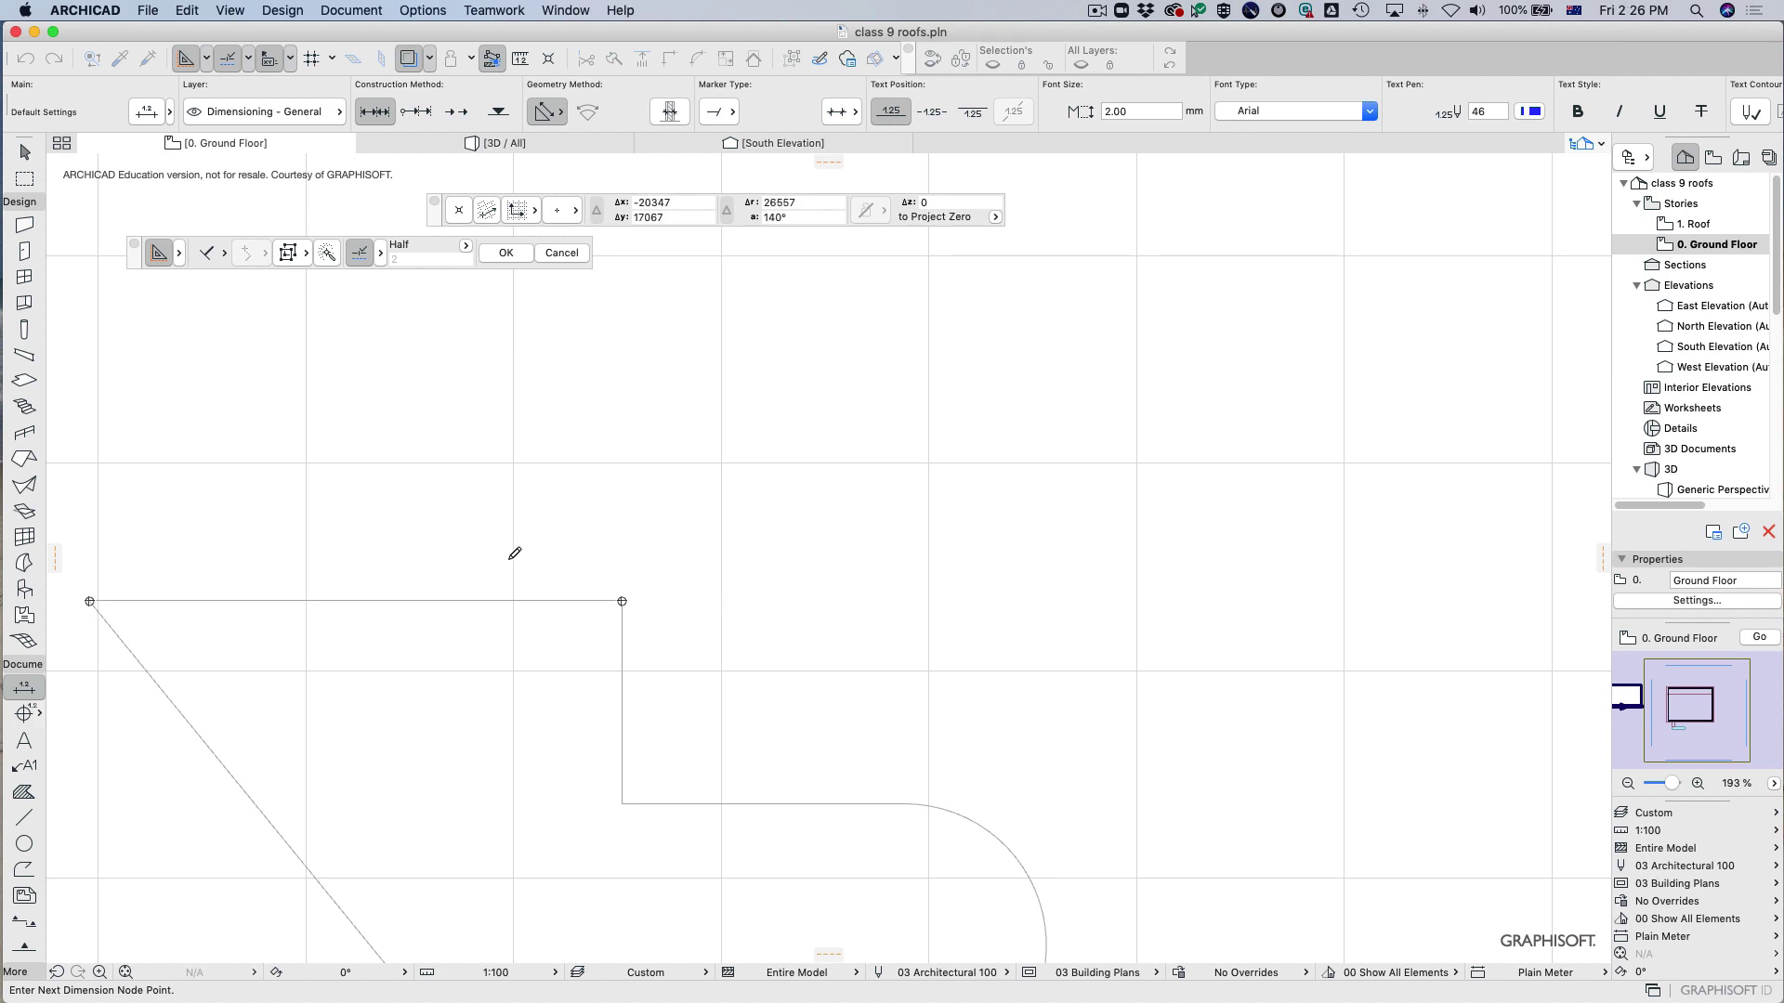
{"action": "double_click", "coordinate": [399, 541]}
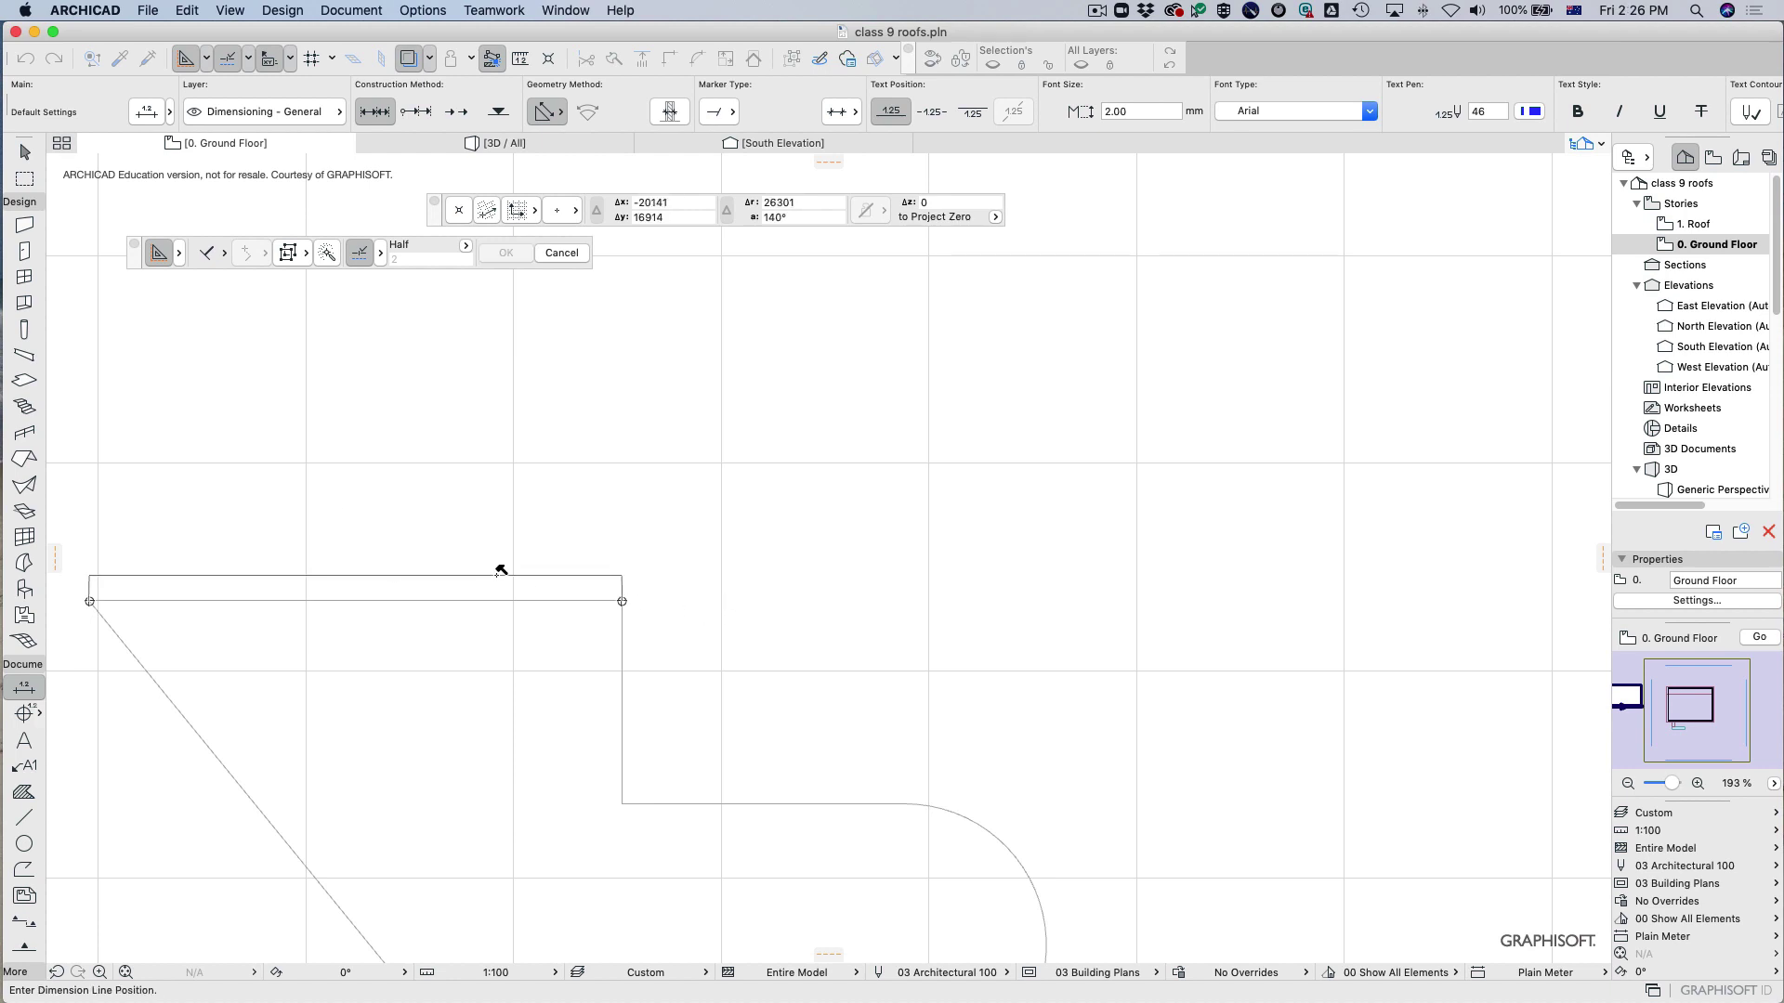
{"action": "left_click", "coordinate": [413, 536]}
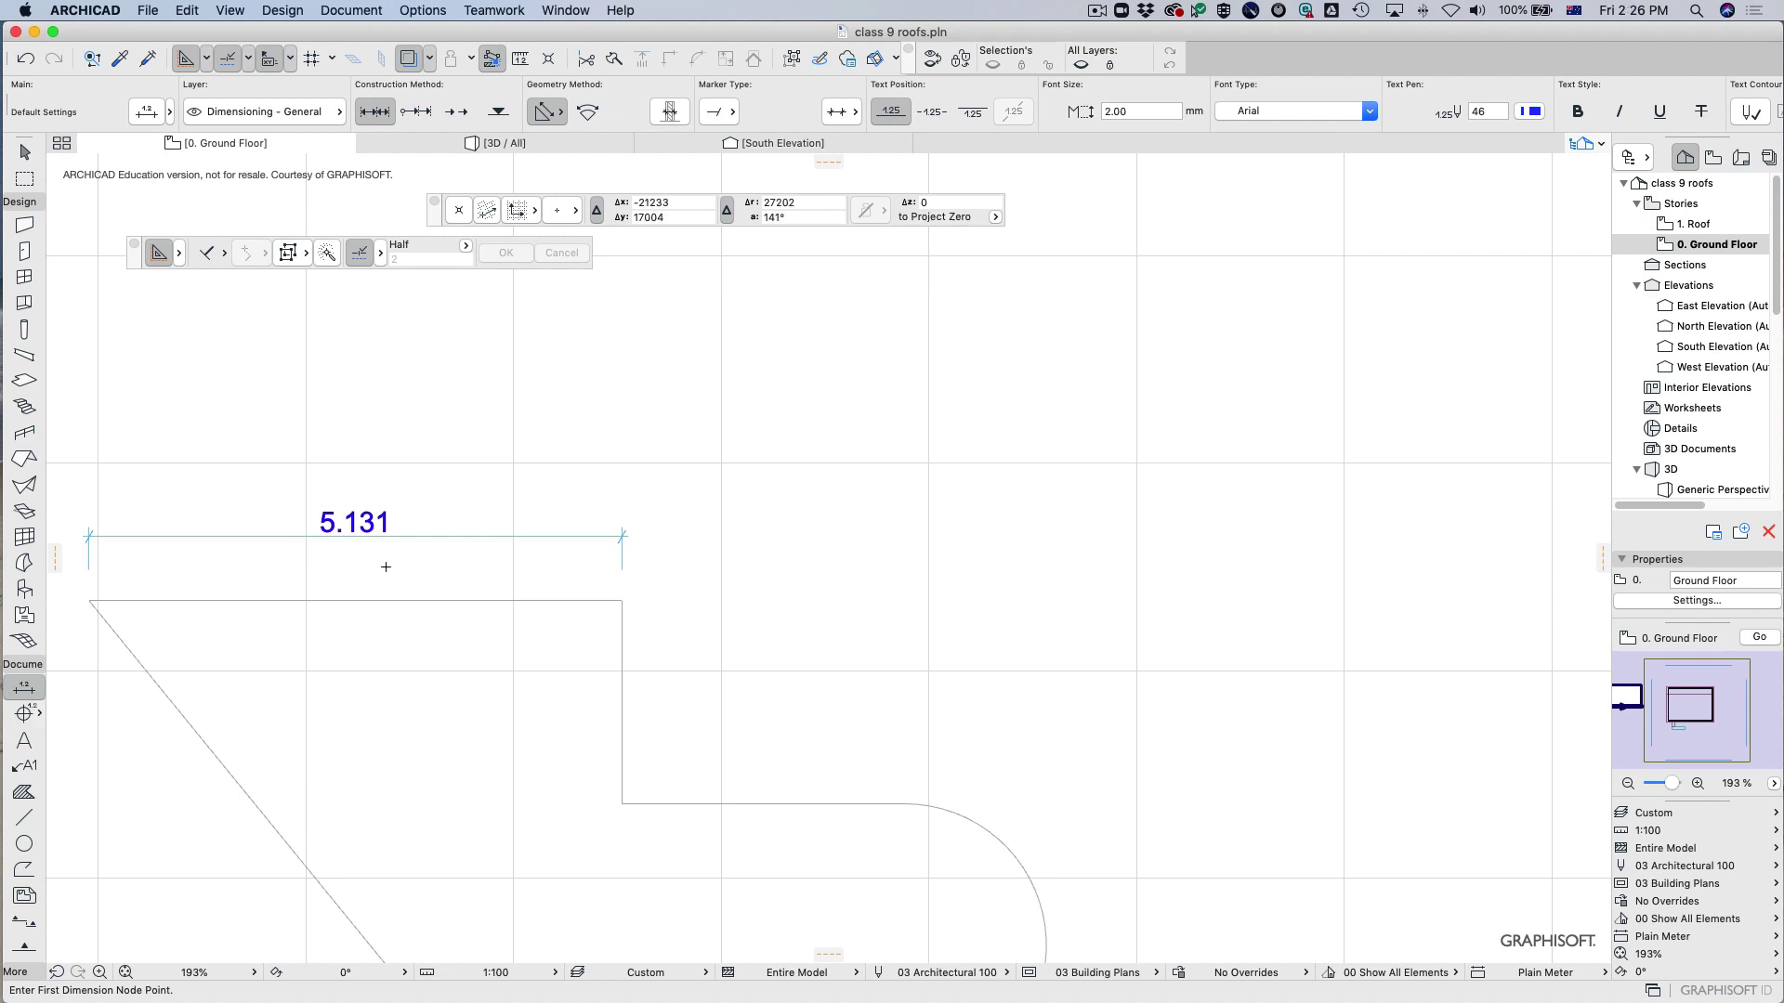
{"action": "key", "text": "Escape"}
Override the measured value of the edge's dimension text with the custom text 5m, and undo that text change.
{"action": "left_click", "coordinate": [365, 542]}
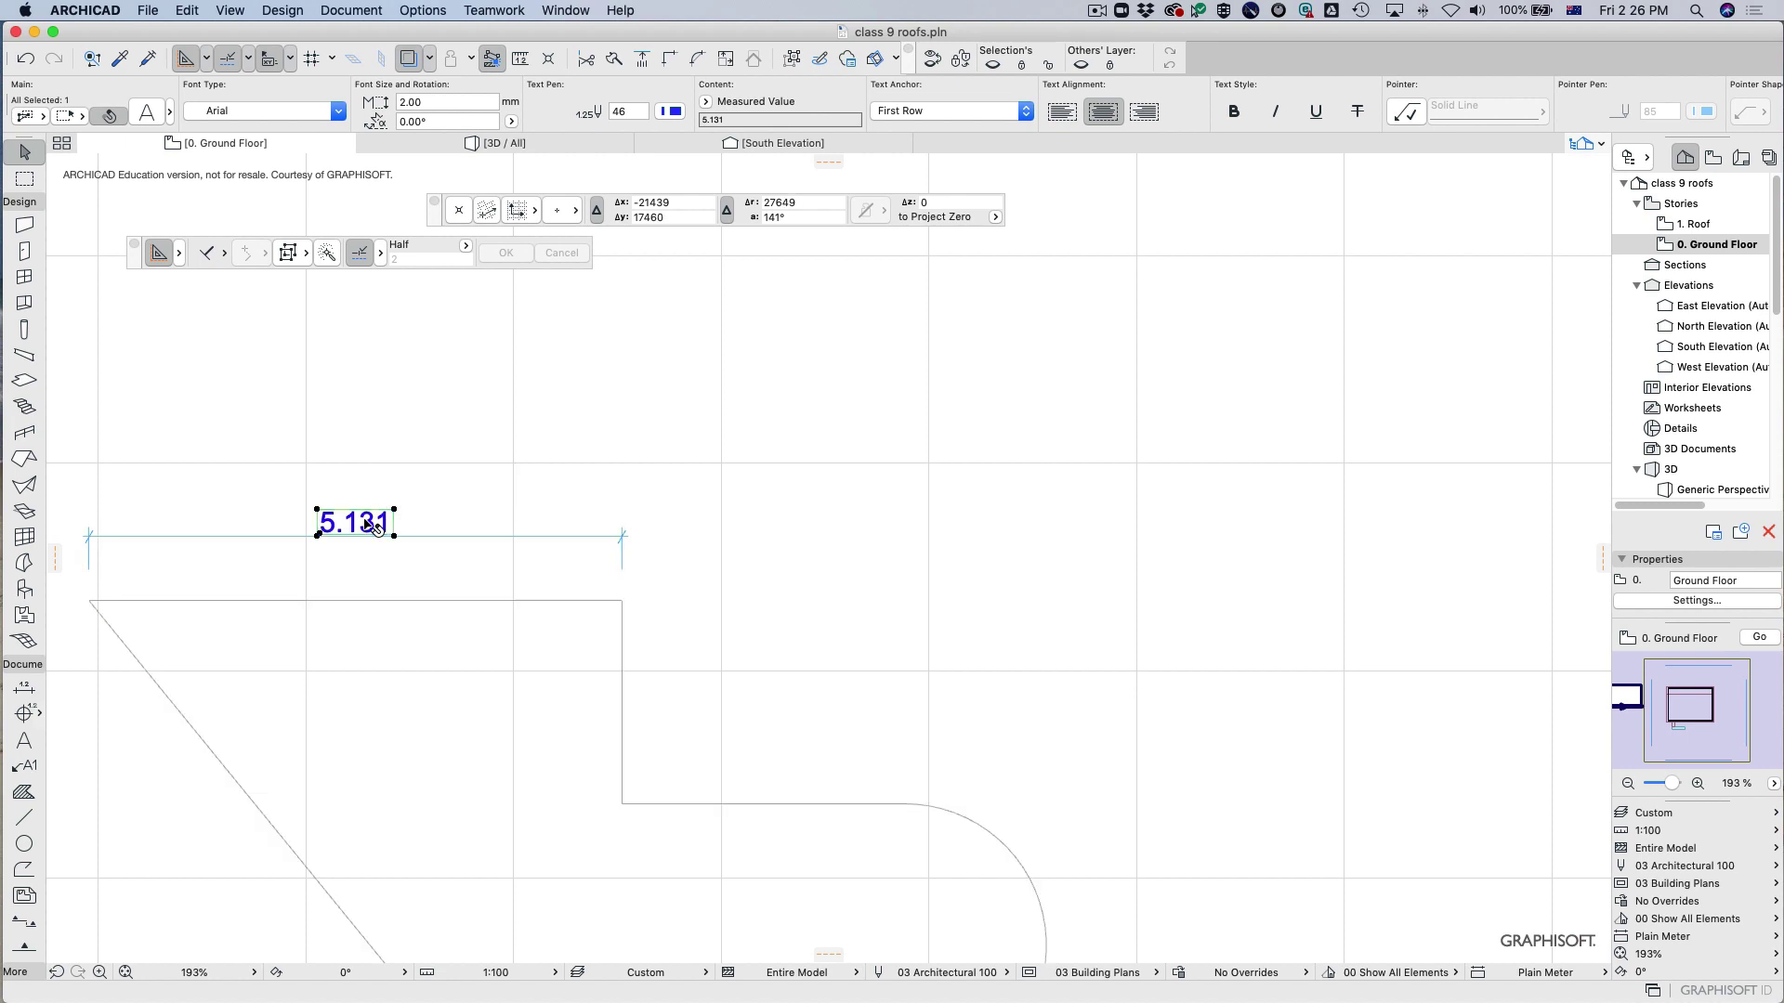
{"action": "left_click", "coordinate": [170, 113]}
{"action": "left_click", "coordinate": [131, 115]}
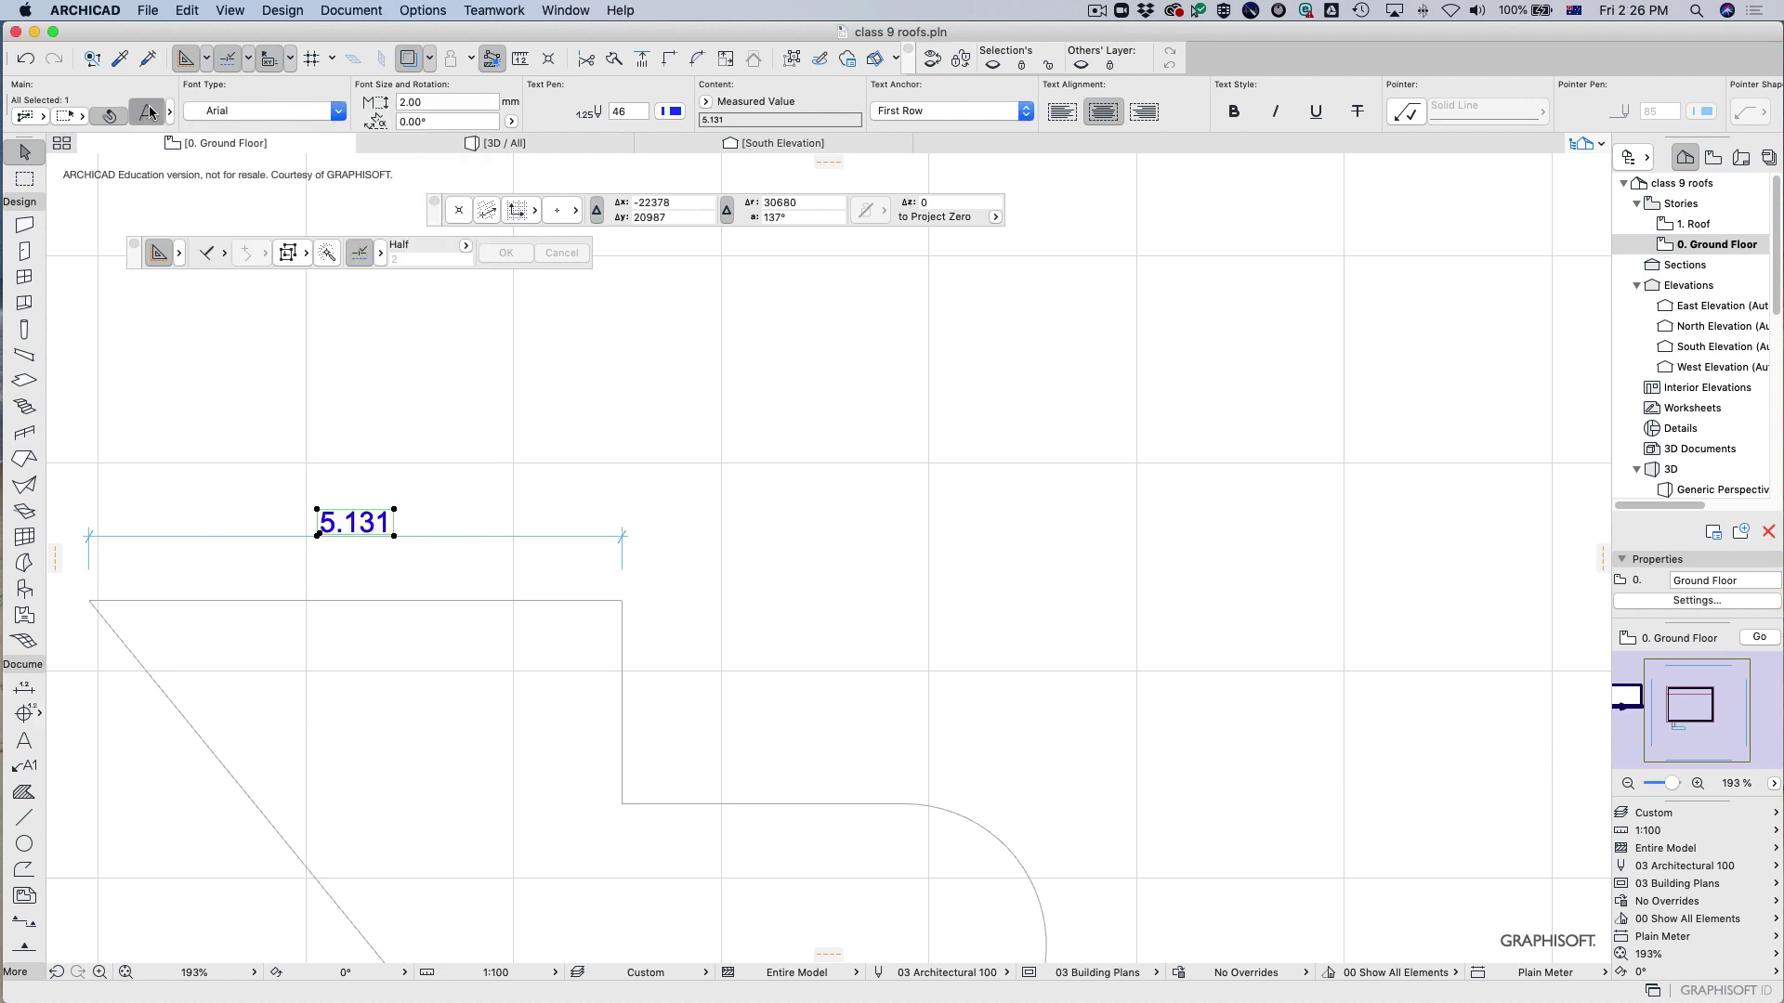
{"action": "left_click", "coordinate": [149, 112]}
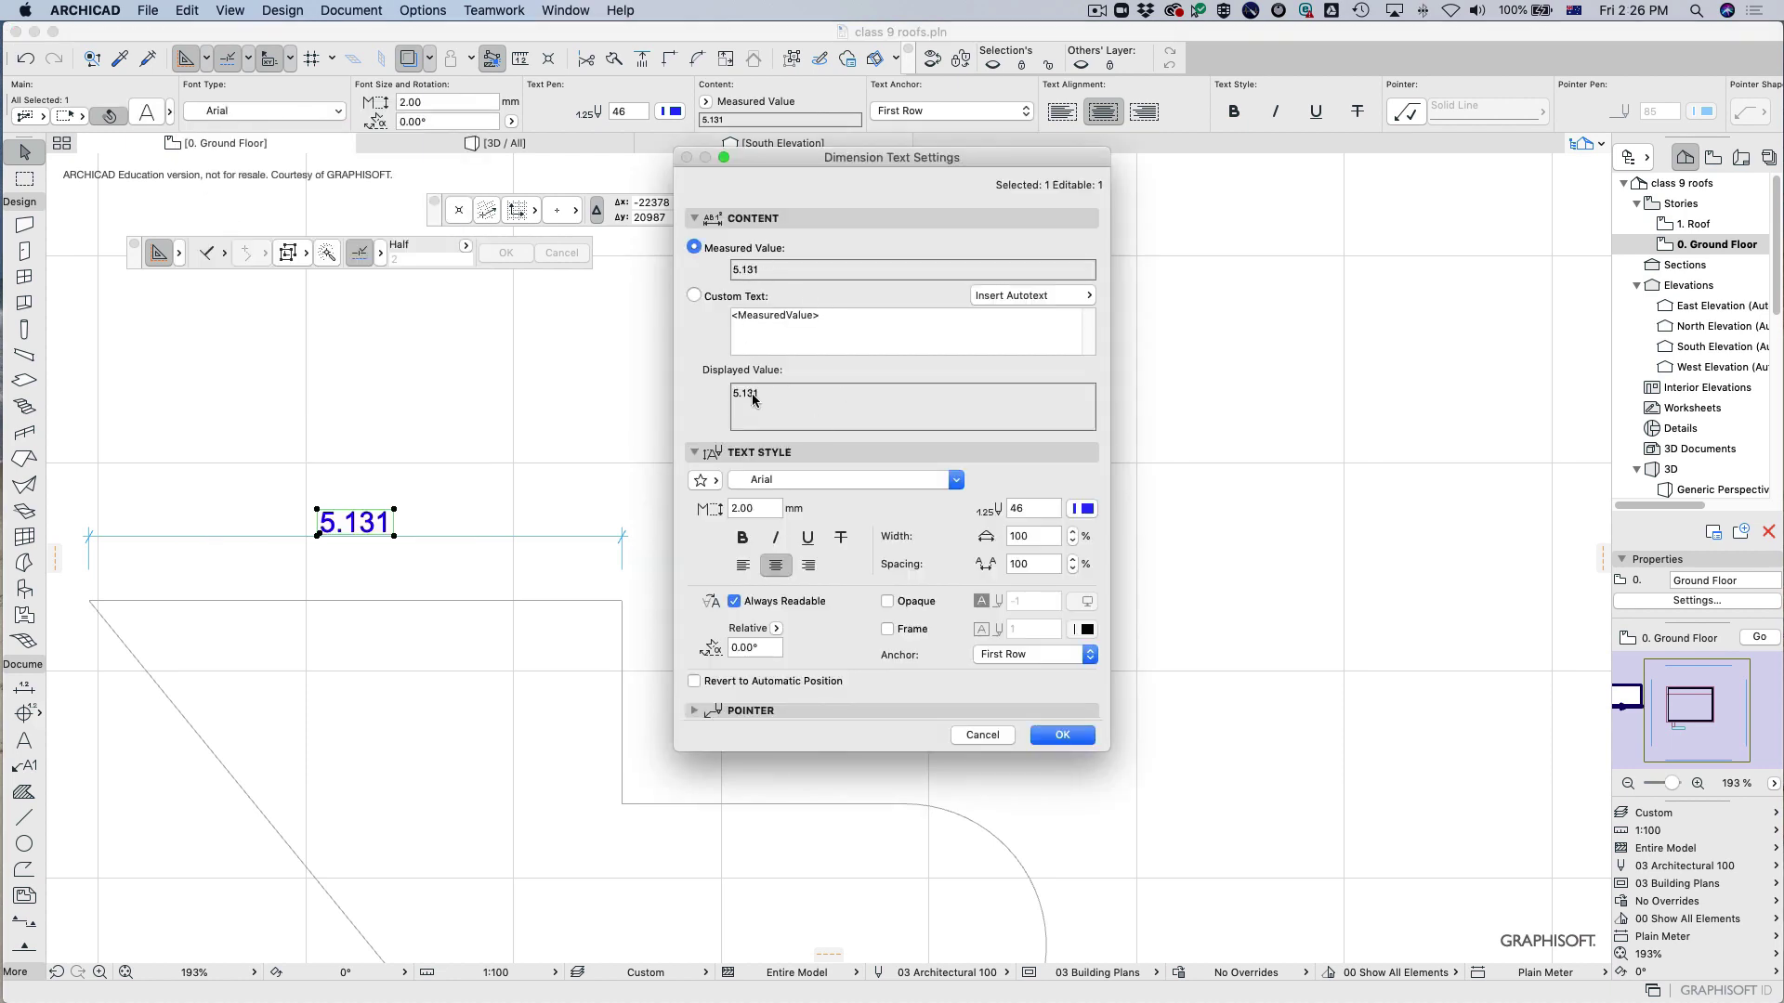
{"action": "left_click", "coordinate": [695, 297]}
{"action": "left_click", "coordinate": [1047, 297]}
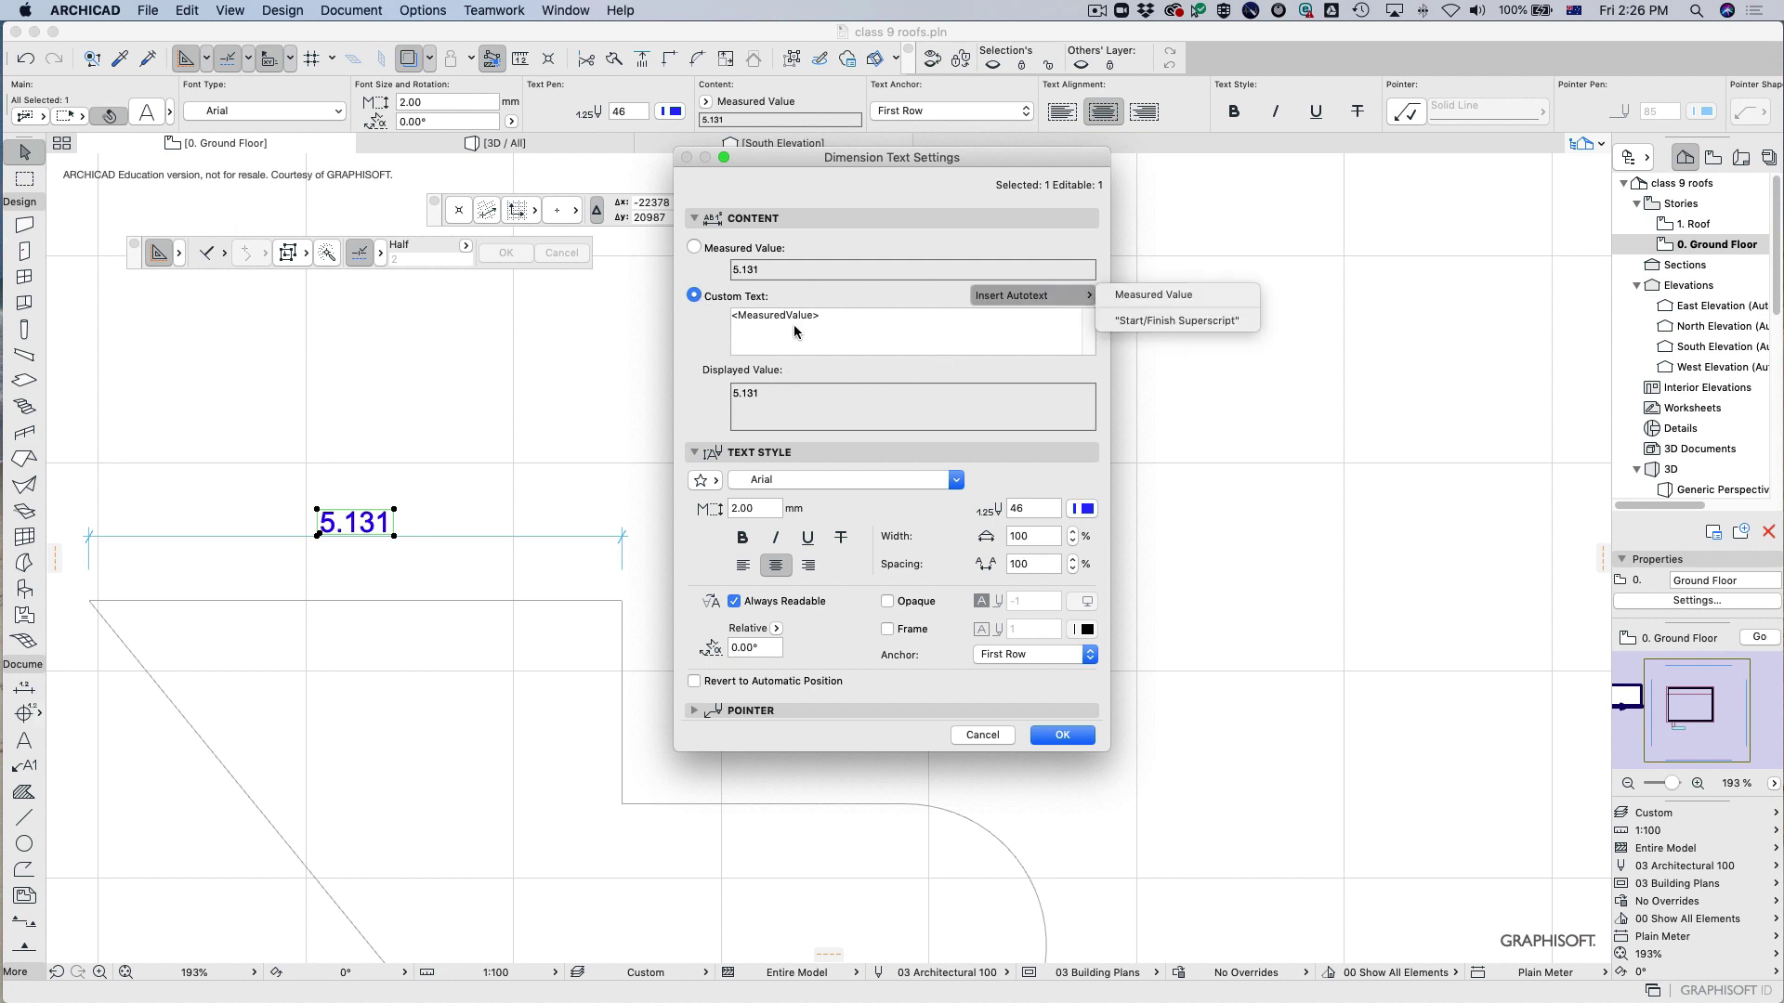
{"action": "left_click", "coordinate": [885, 343]}
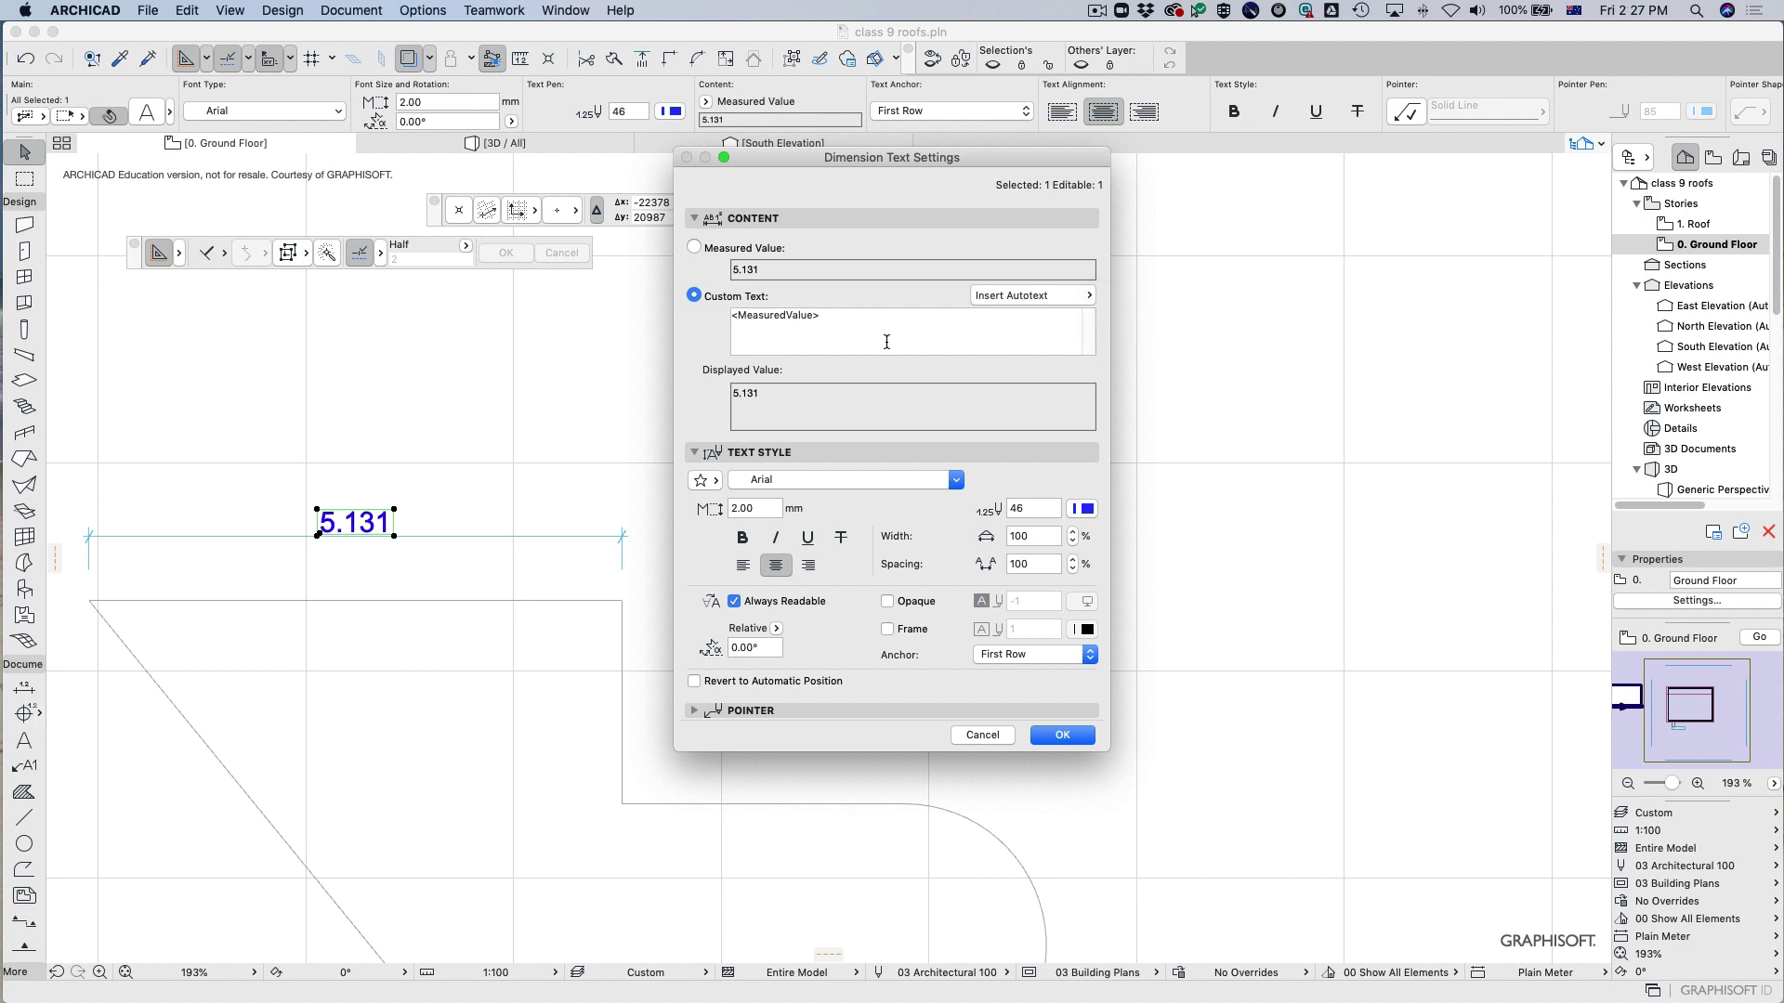
{"action": "key", "text": "super+a"}
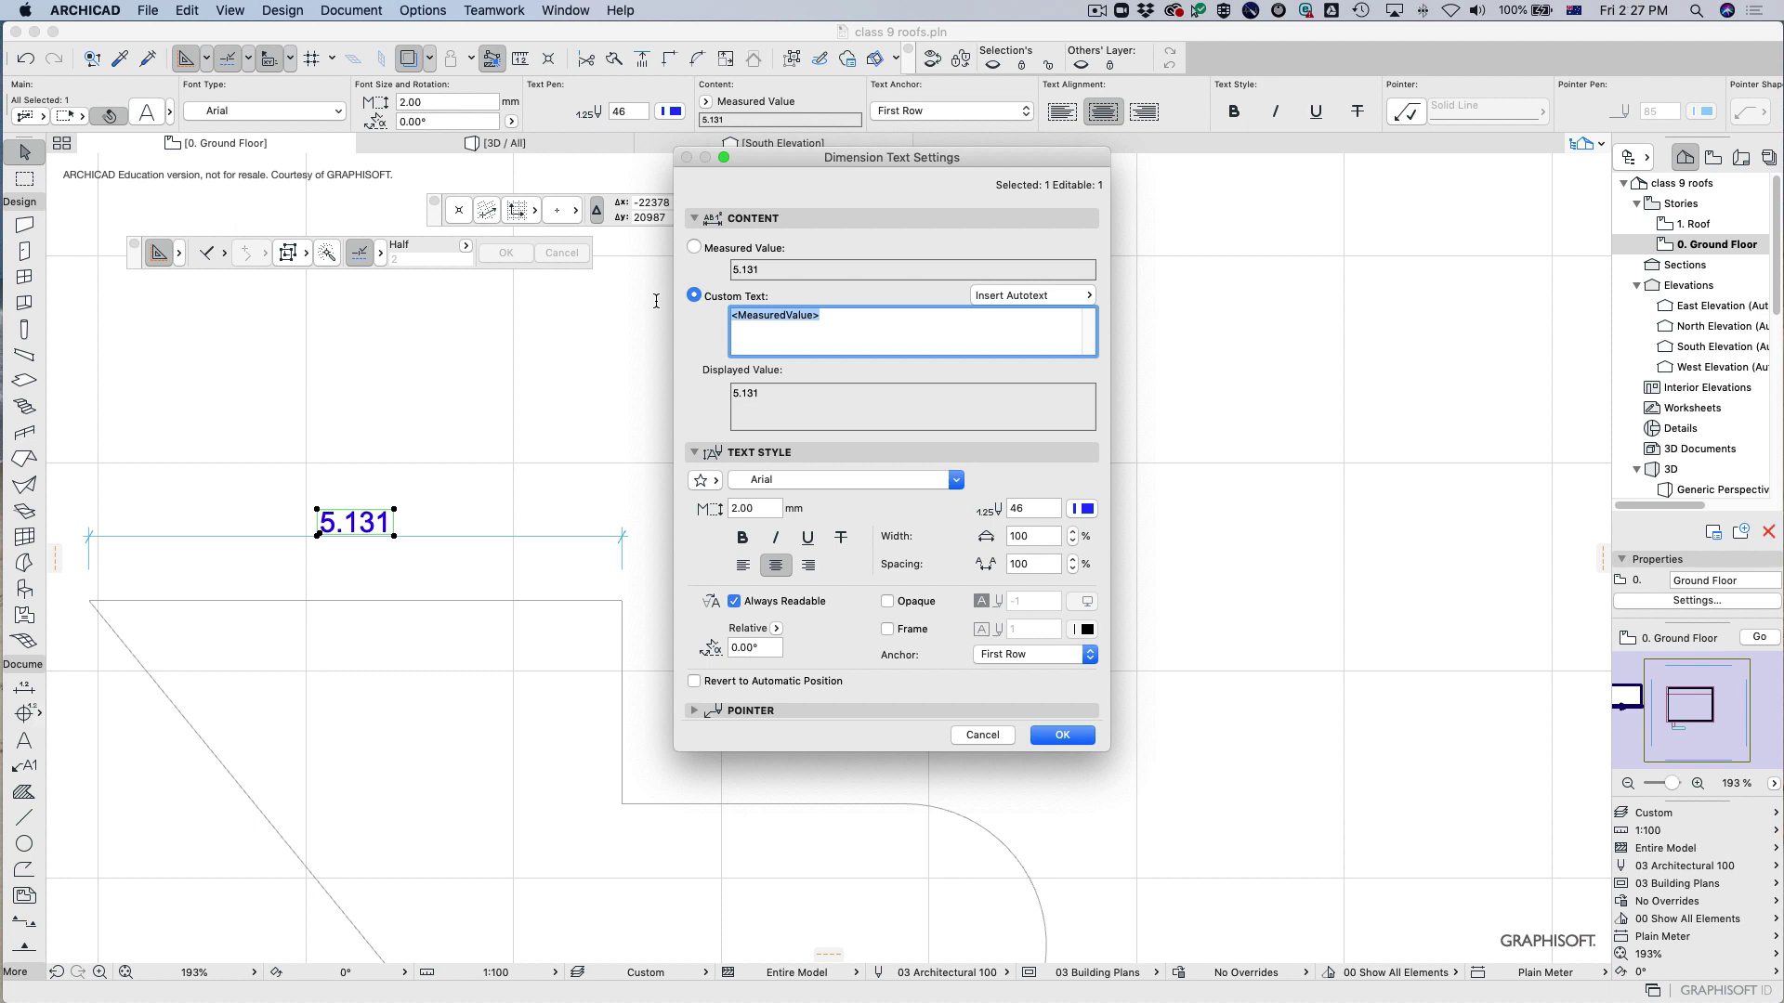
{"action": "type", "text": "5m"}
{"action": "left_click", "coordinate": [1062, 735]}
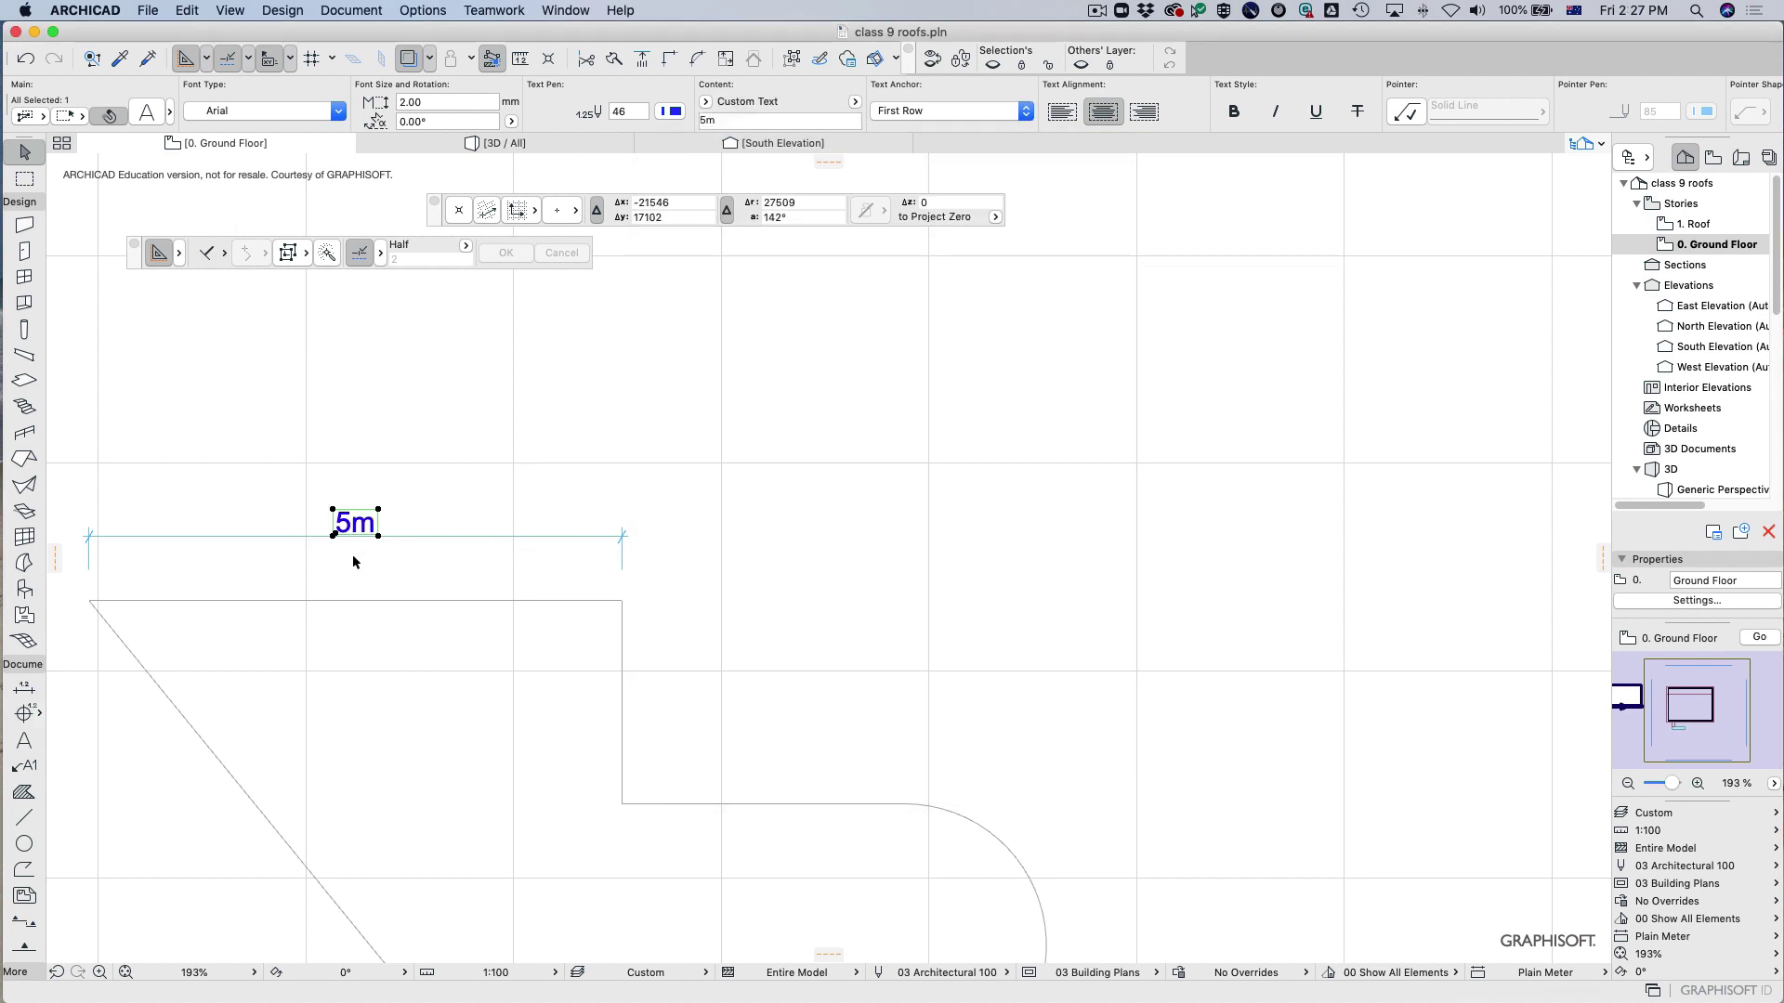
{"action": "key", "text": "super+z"}
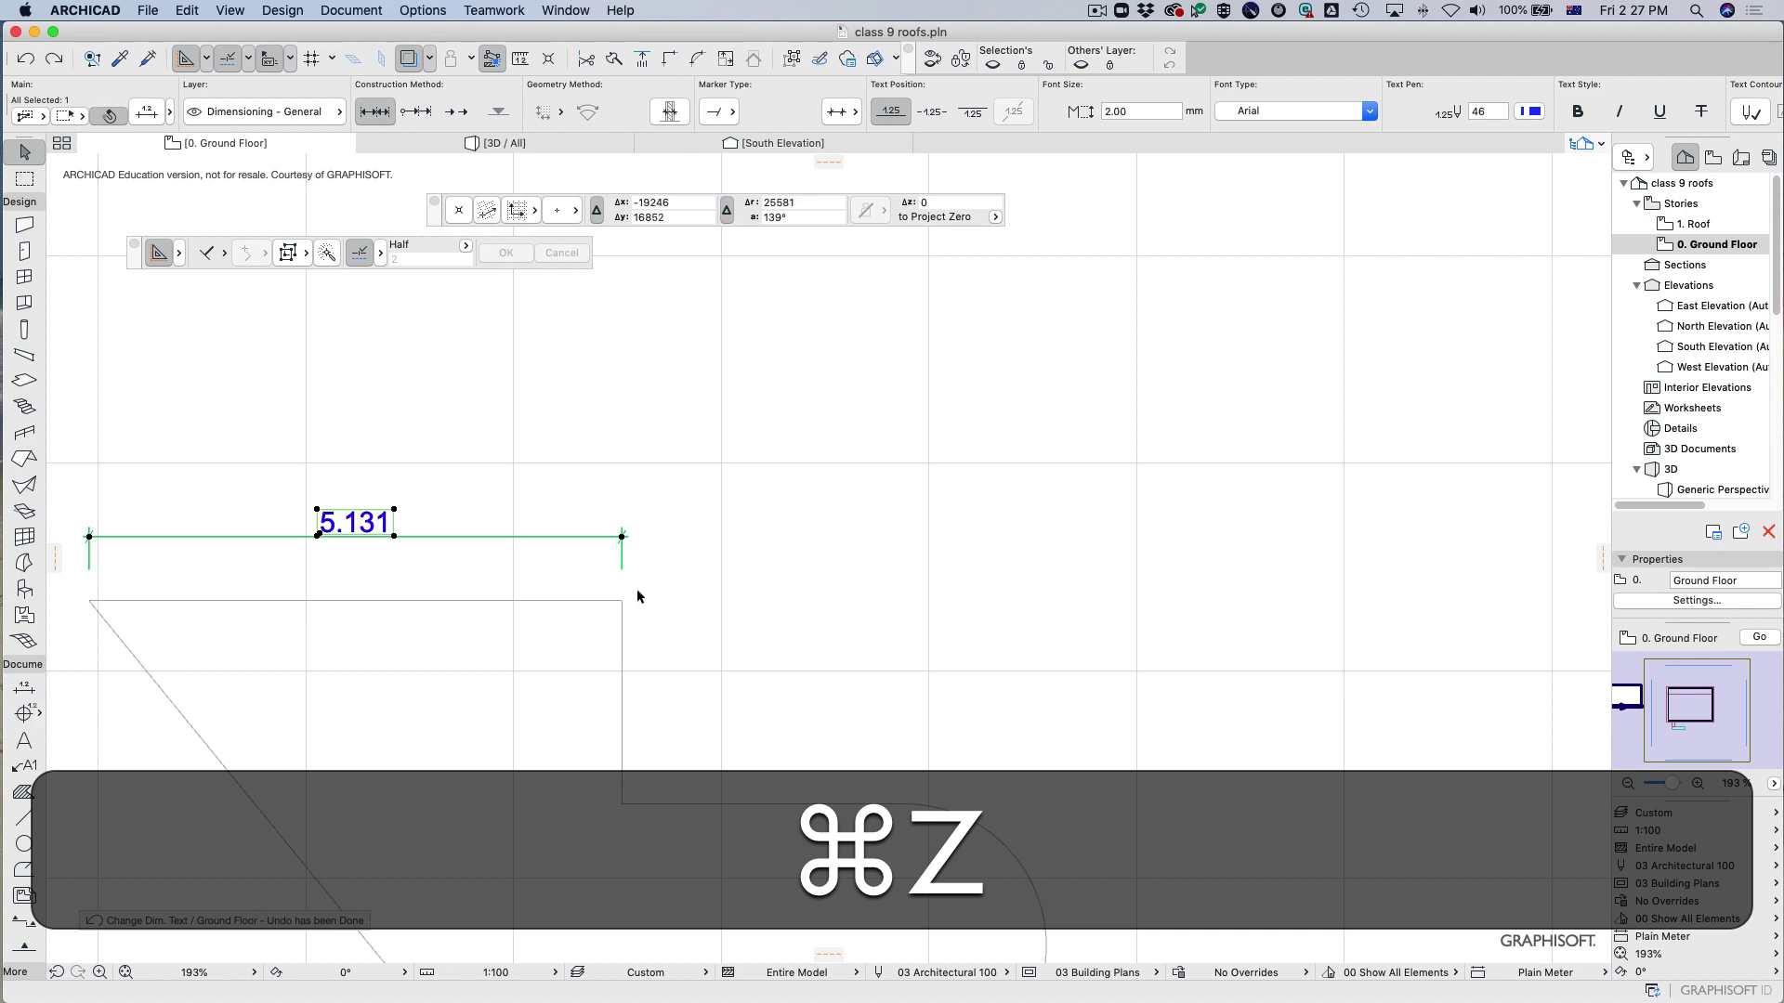
{"action": "left_click", "coordinate": [708, 605]}
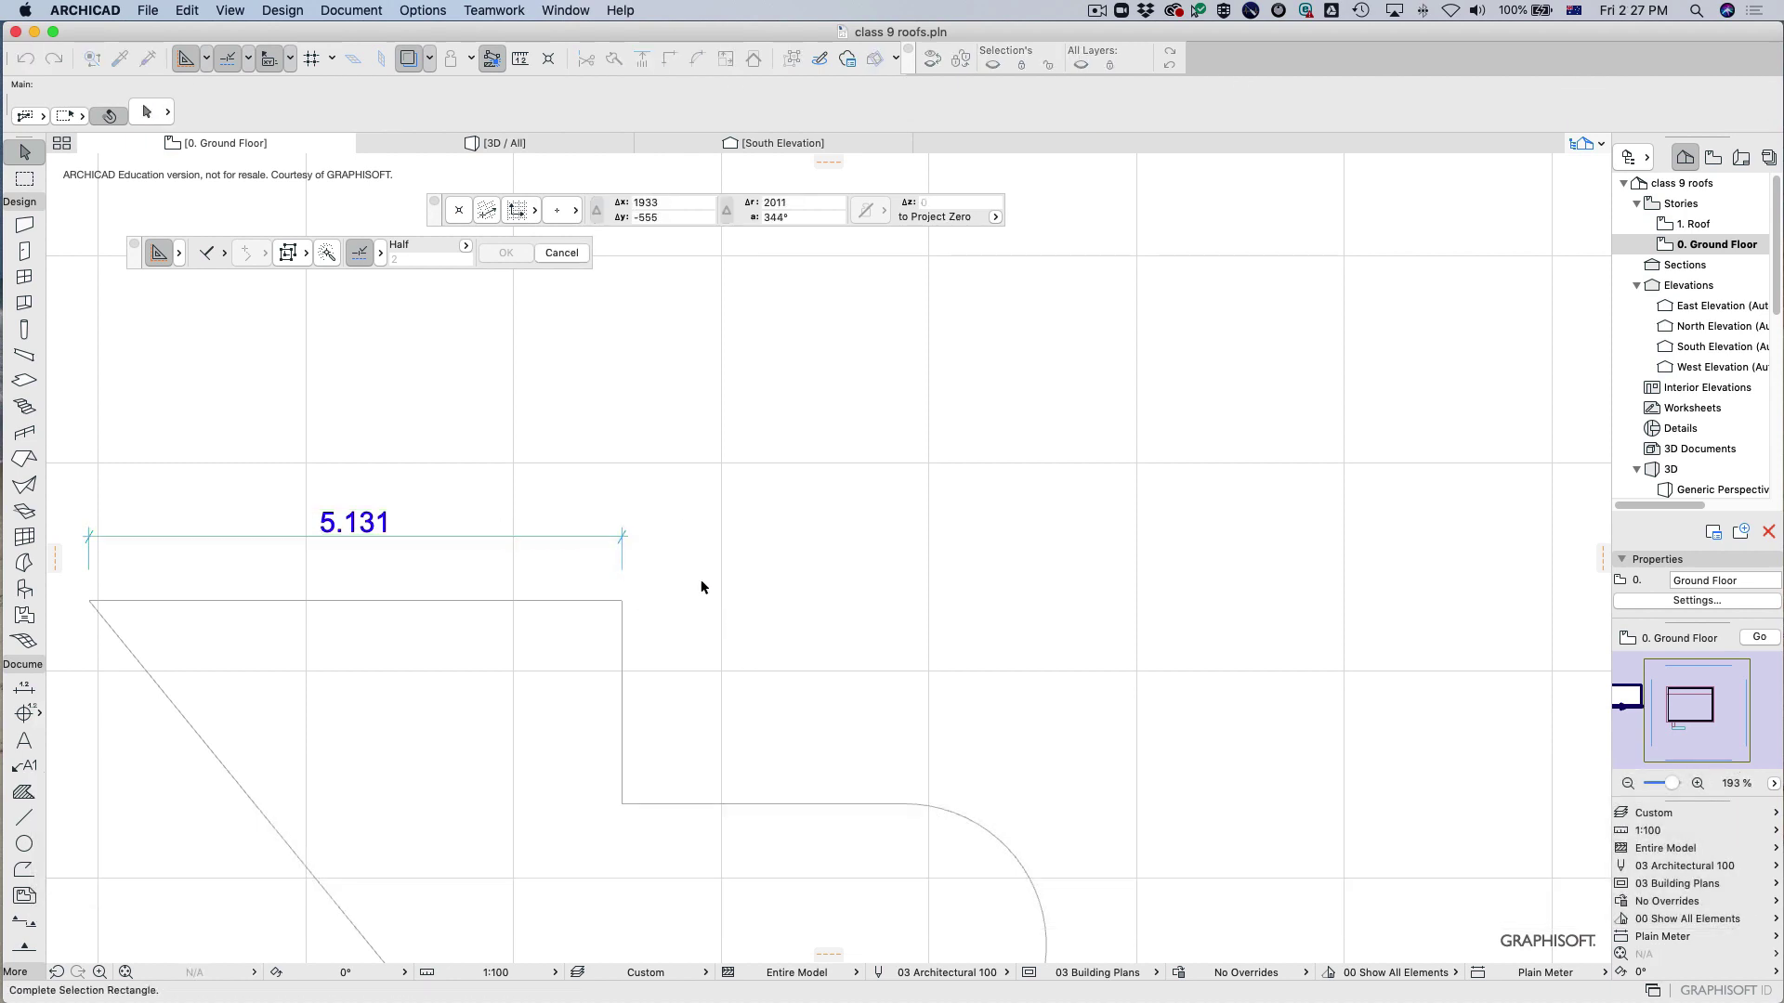
Replace the single edge dimension with a horizontal chain dimension above the polyline, through both ends of the northernmost edge and the arc's upper end.
{"action": "key", "text": "BackSpace"}
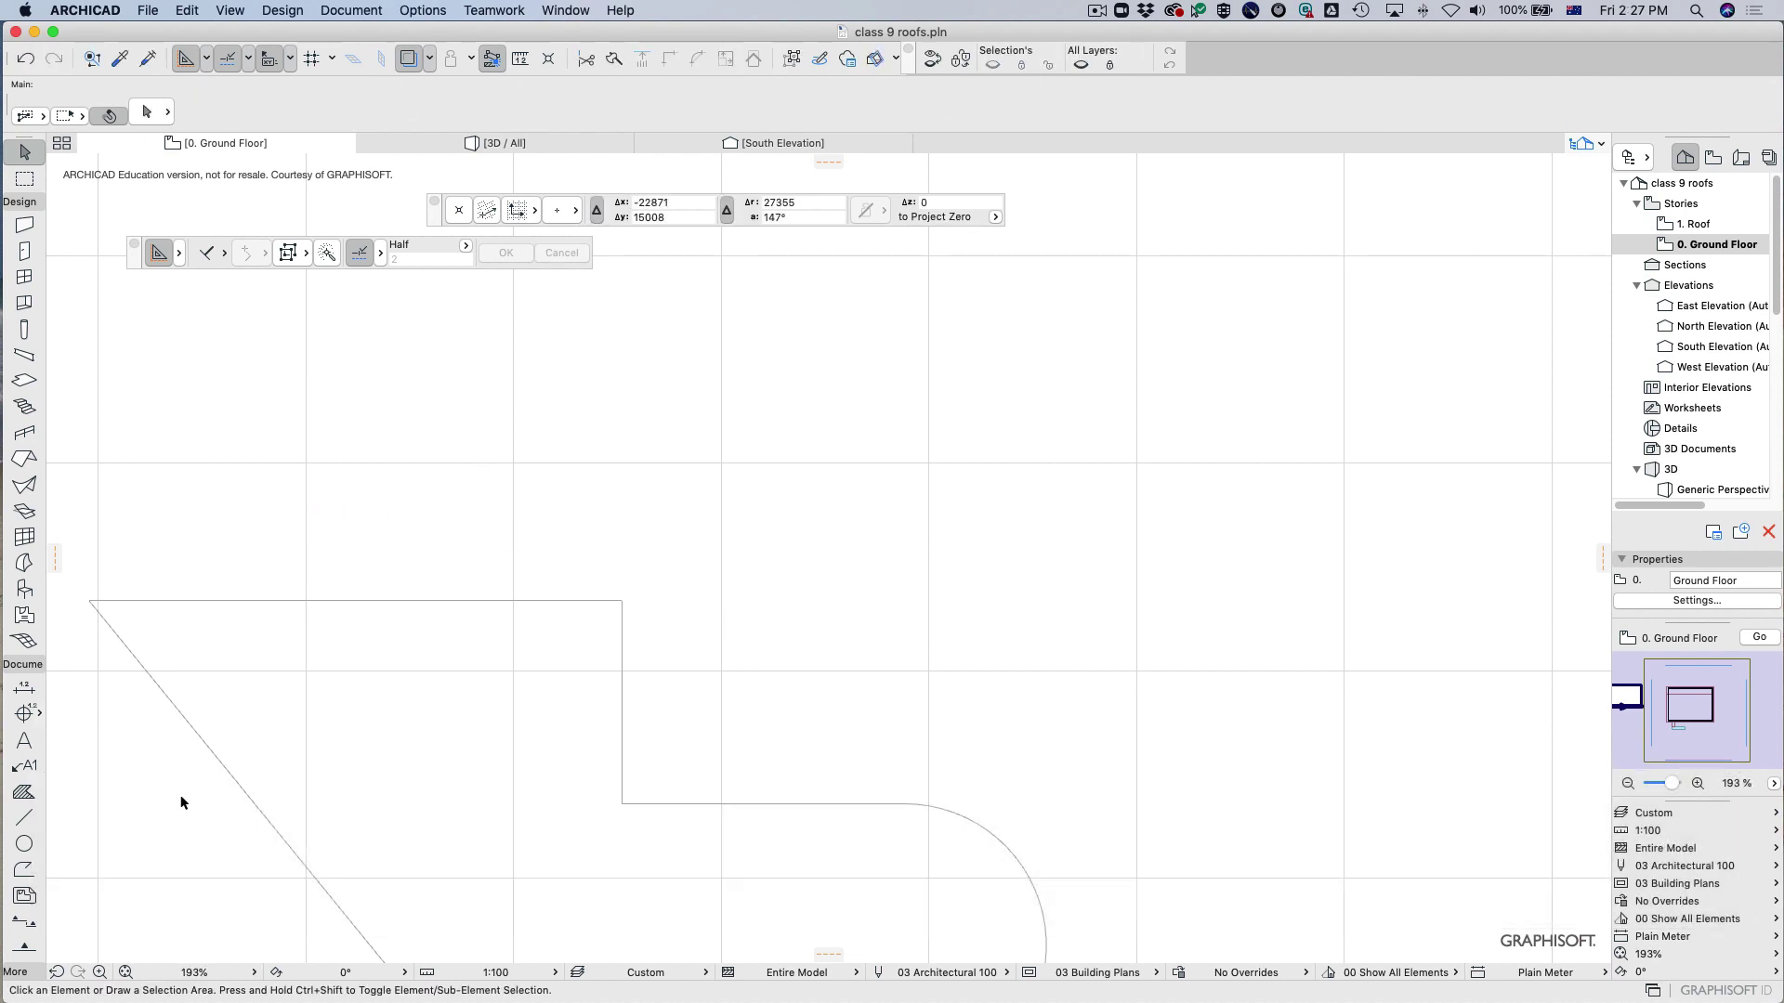
{"action": "left_click", "coordinate": [23, 688]}
{"action": "left_click", "coordinate": [90, 600]}
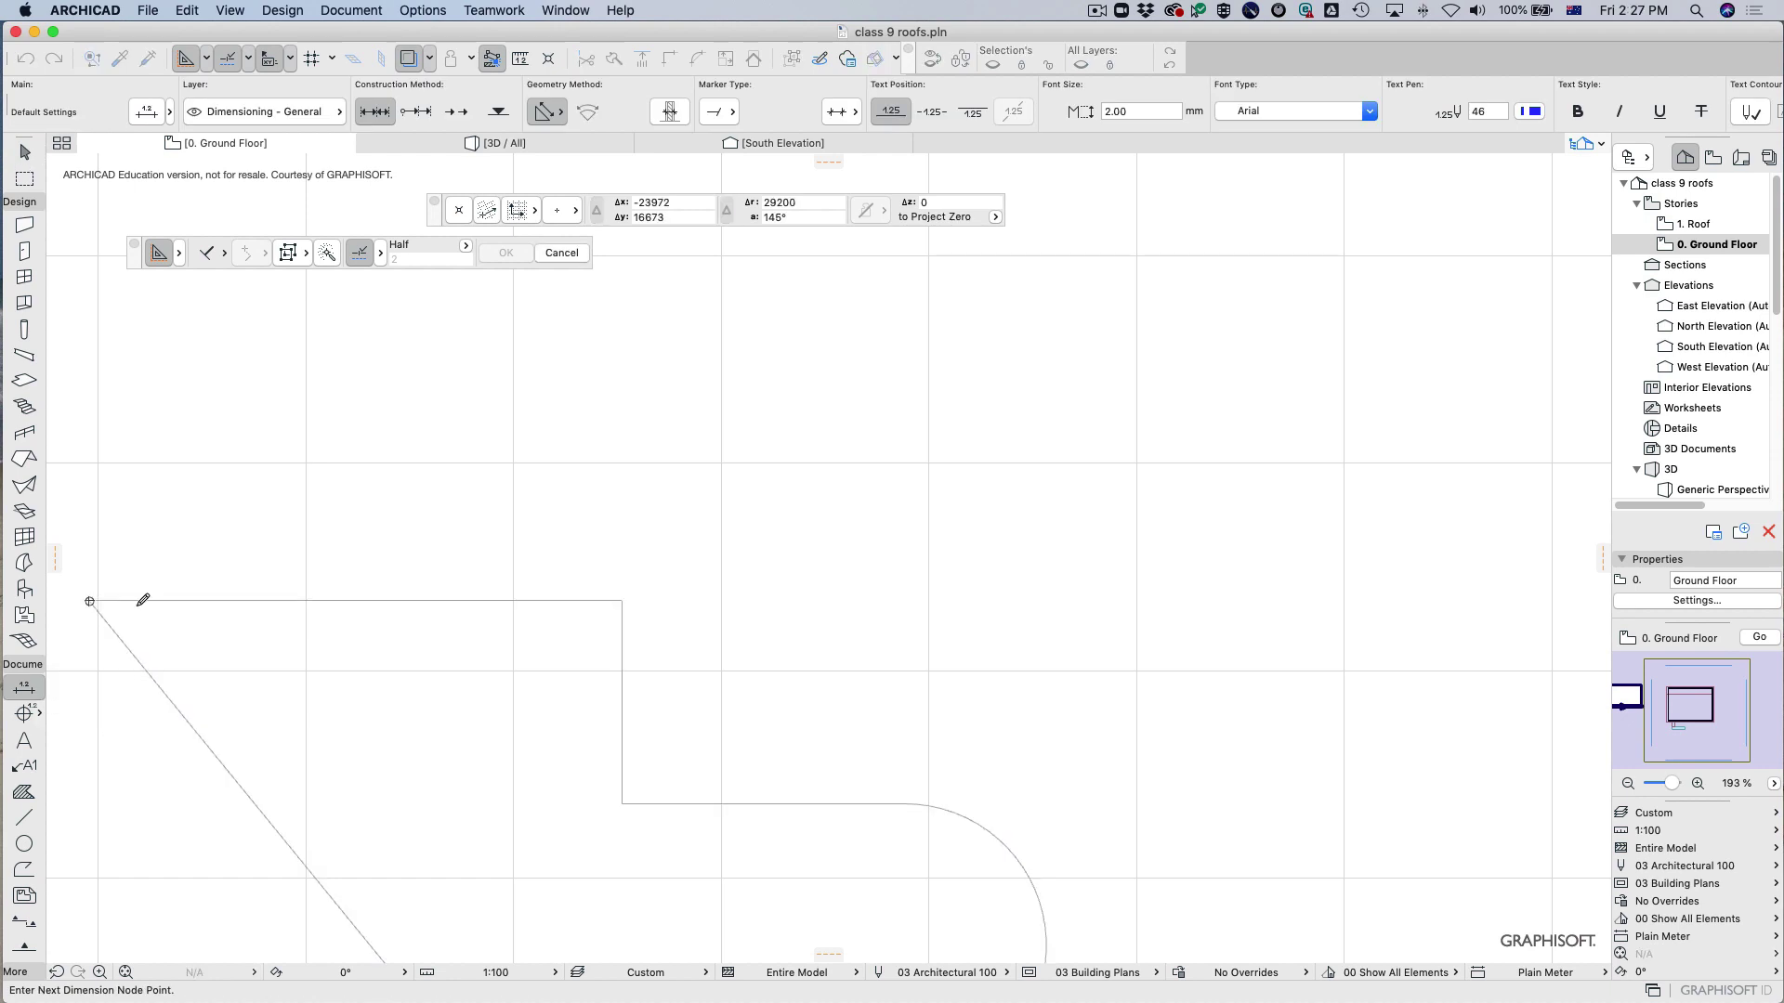
{"action": "left_click", "coordinate": [622, 601]}
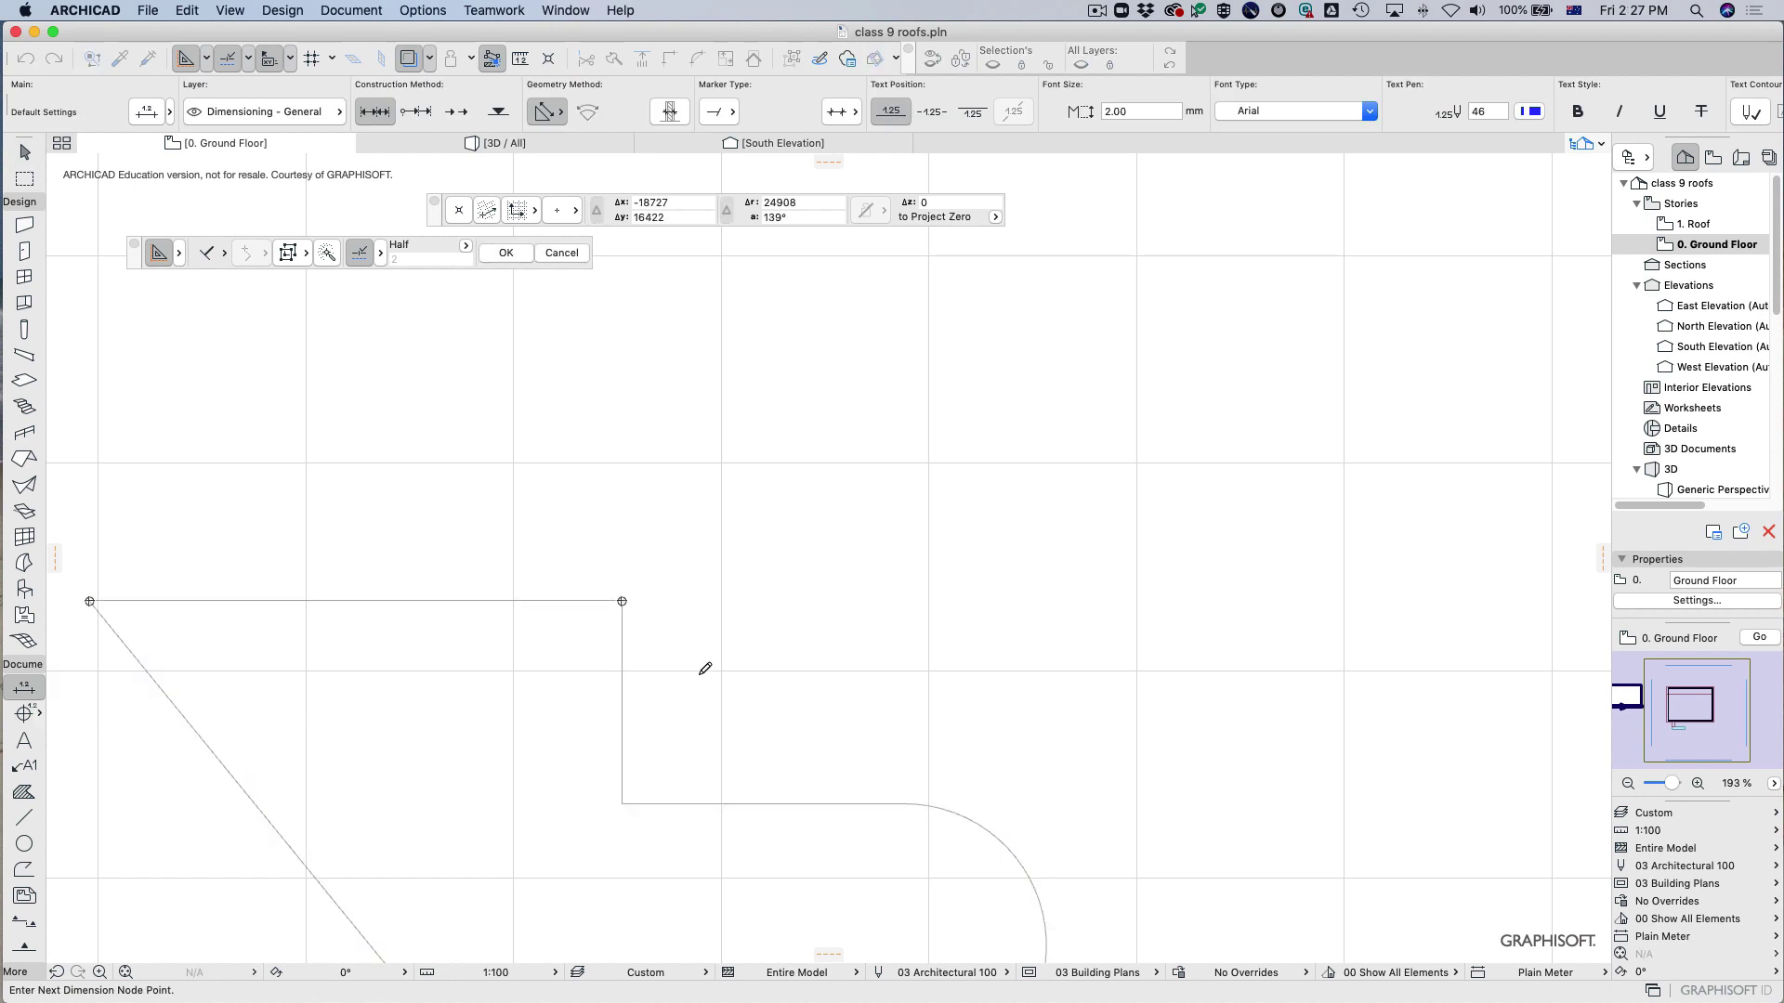
{"action": "left_click", "coordinate": [905, 804]}
{"action": "double_click", "coordinate": [806, 474]}
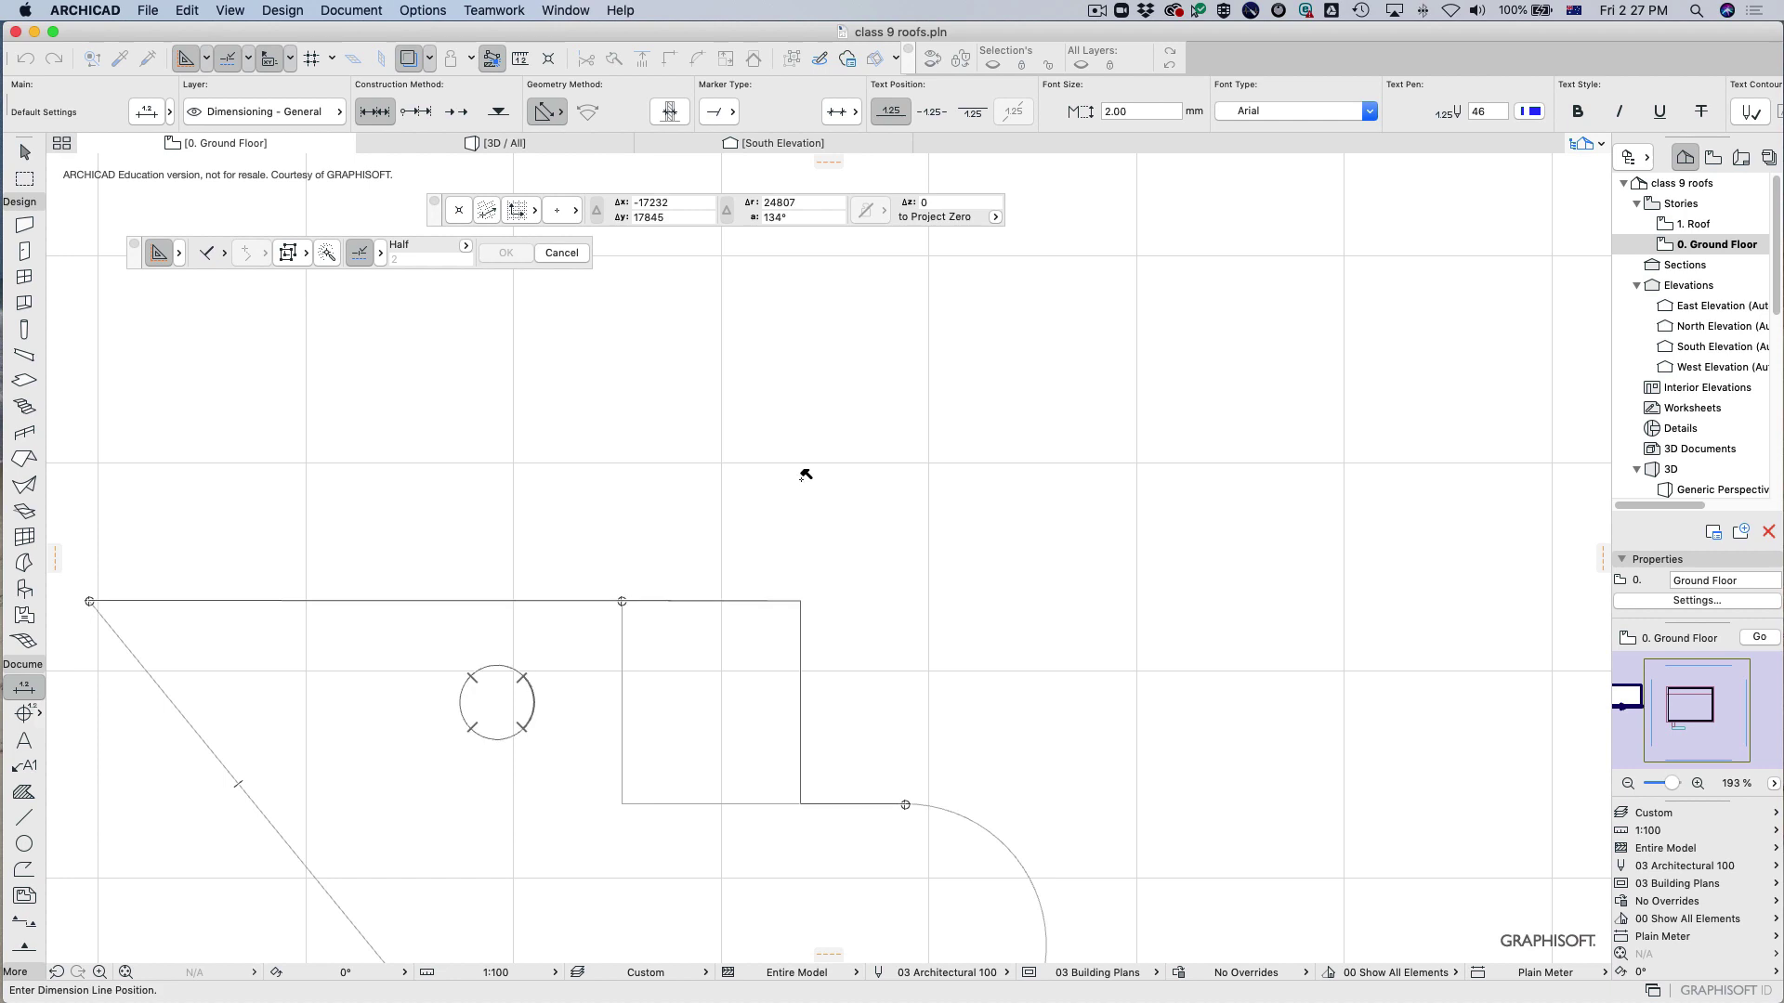
{"action": "left_click", "coordinate": [780, 419]}
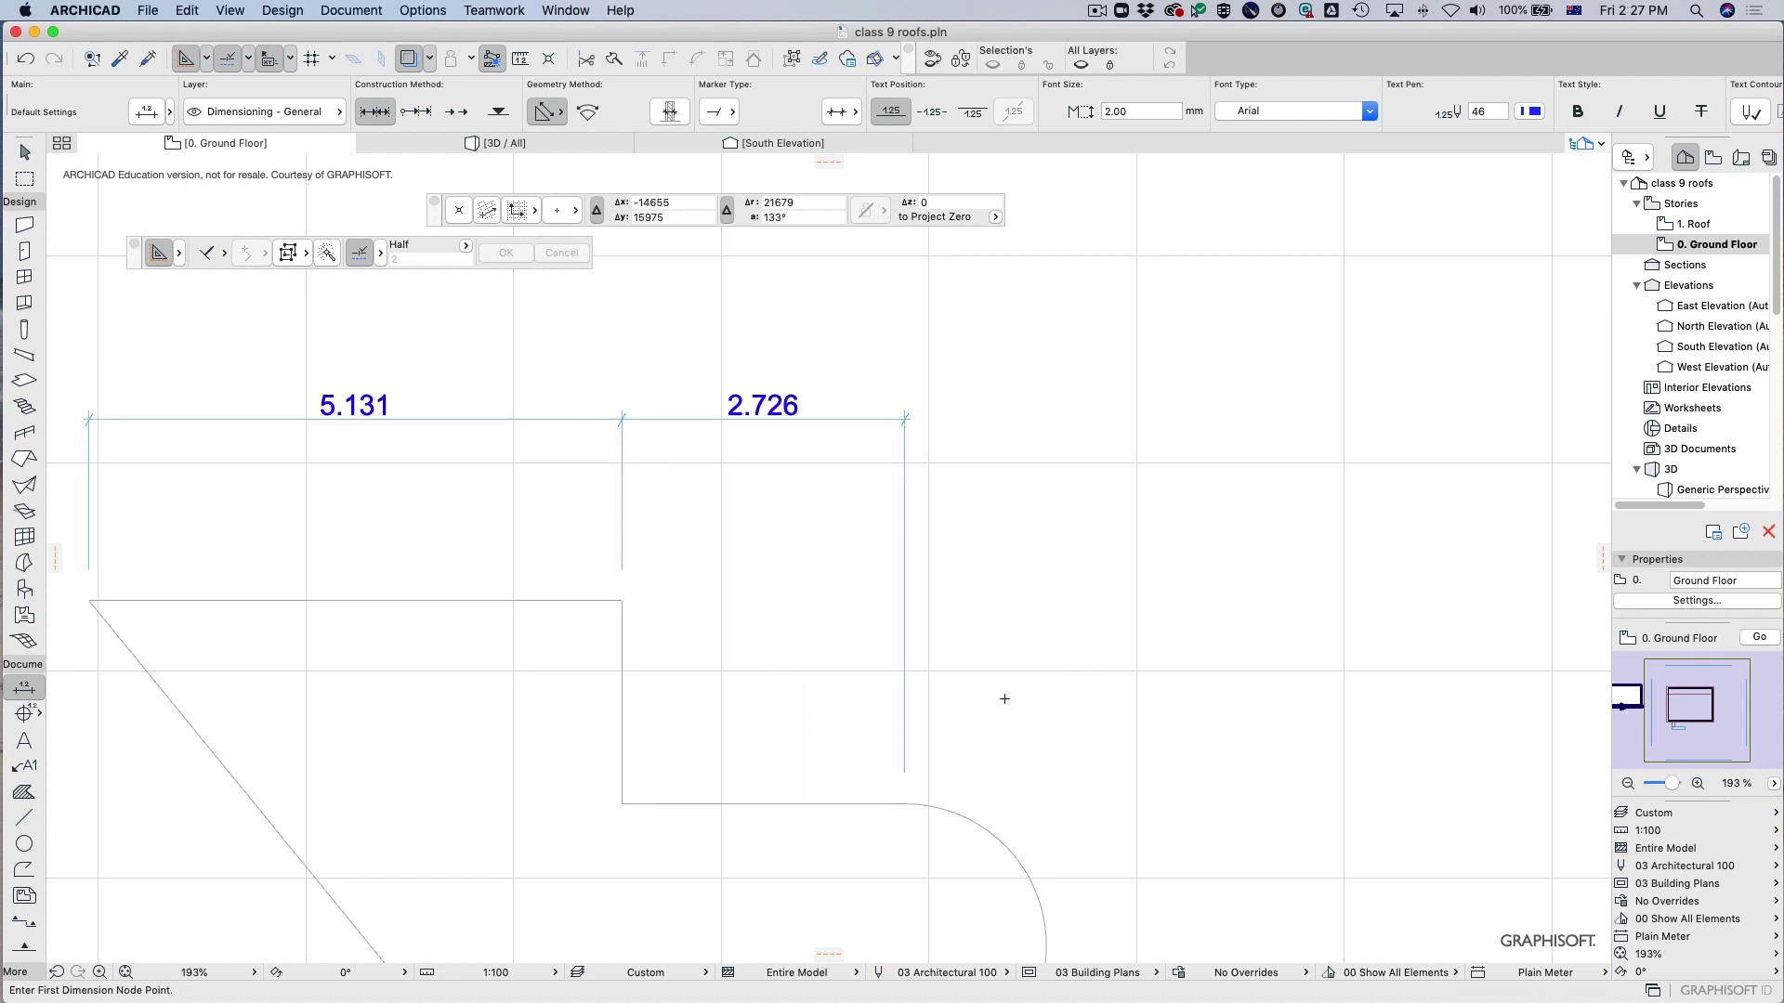
{"action": "key", "text": "Escape"}
{"action": "key", "text": "Escape"}
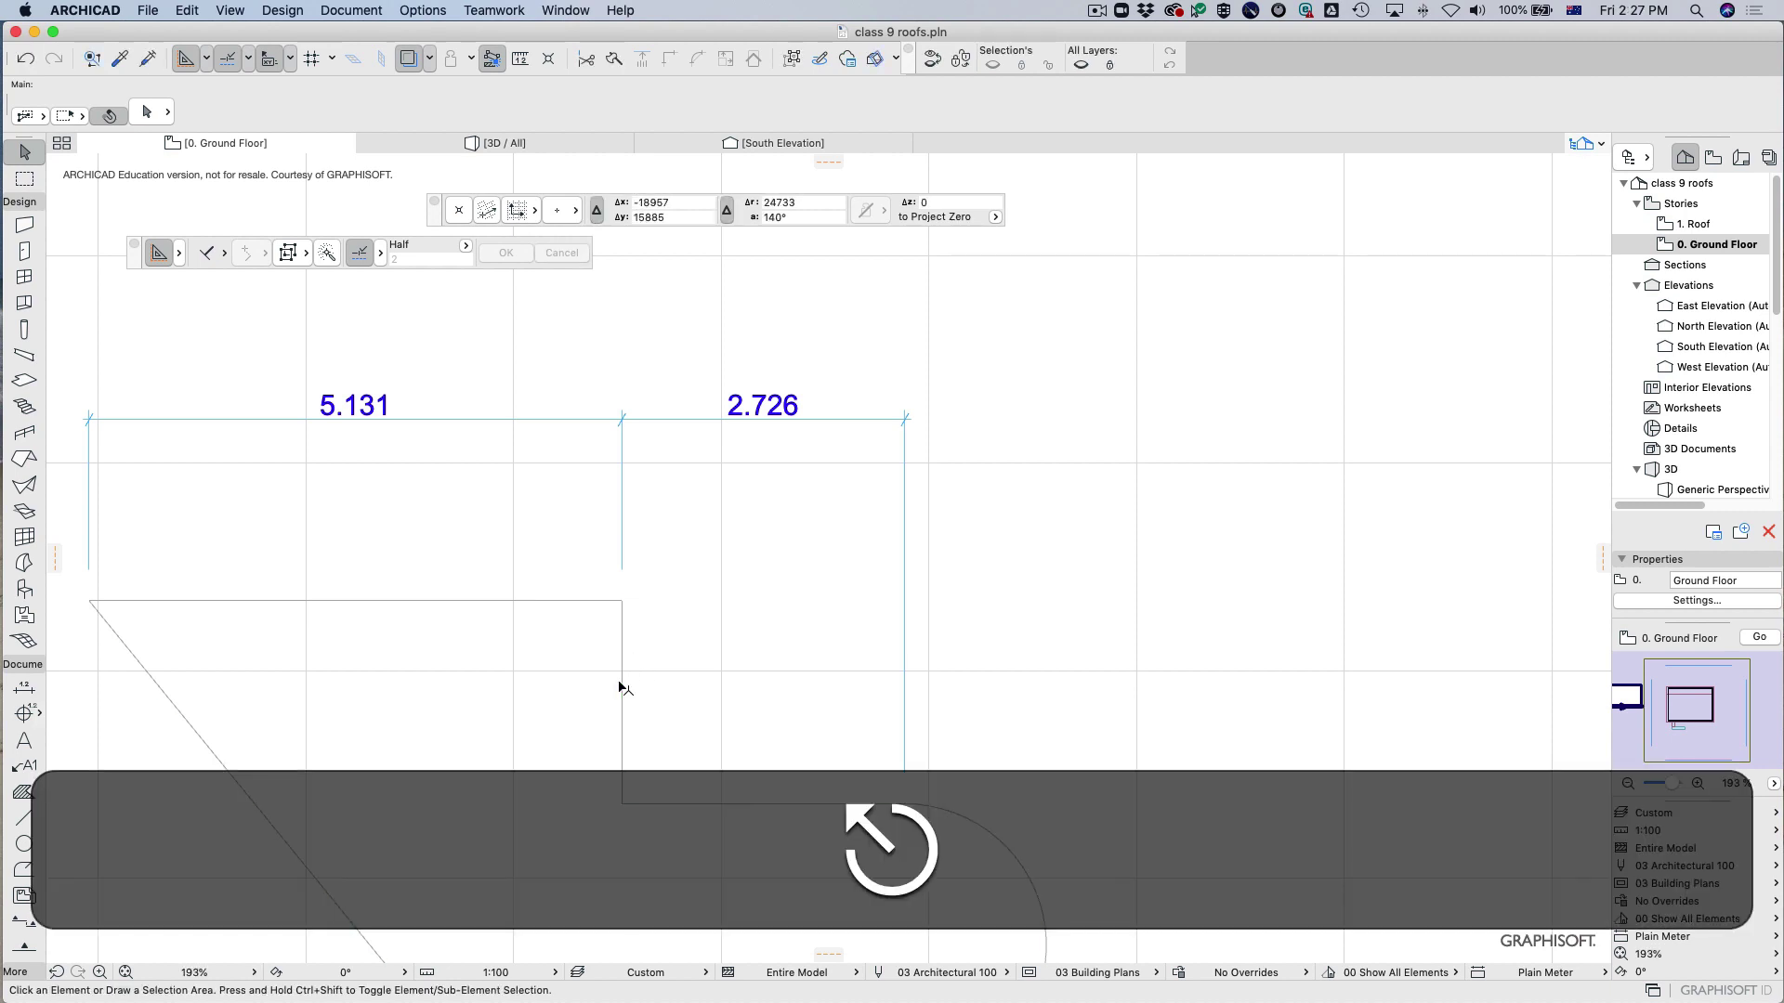
Try moving the northernmost edge's east corner horizontally, first west for an edge of about 4.22 m, then east for about 6.45 m.
{"action": "left_click", "coordinate": [620, 688]}
{"action": "left_click", "coordinate": [623, 601]}
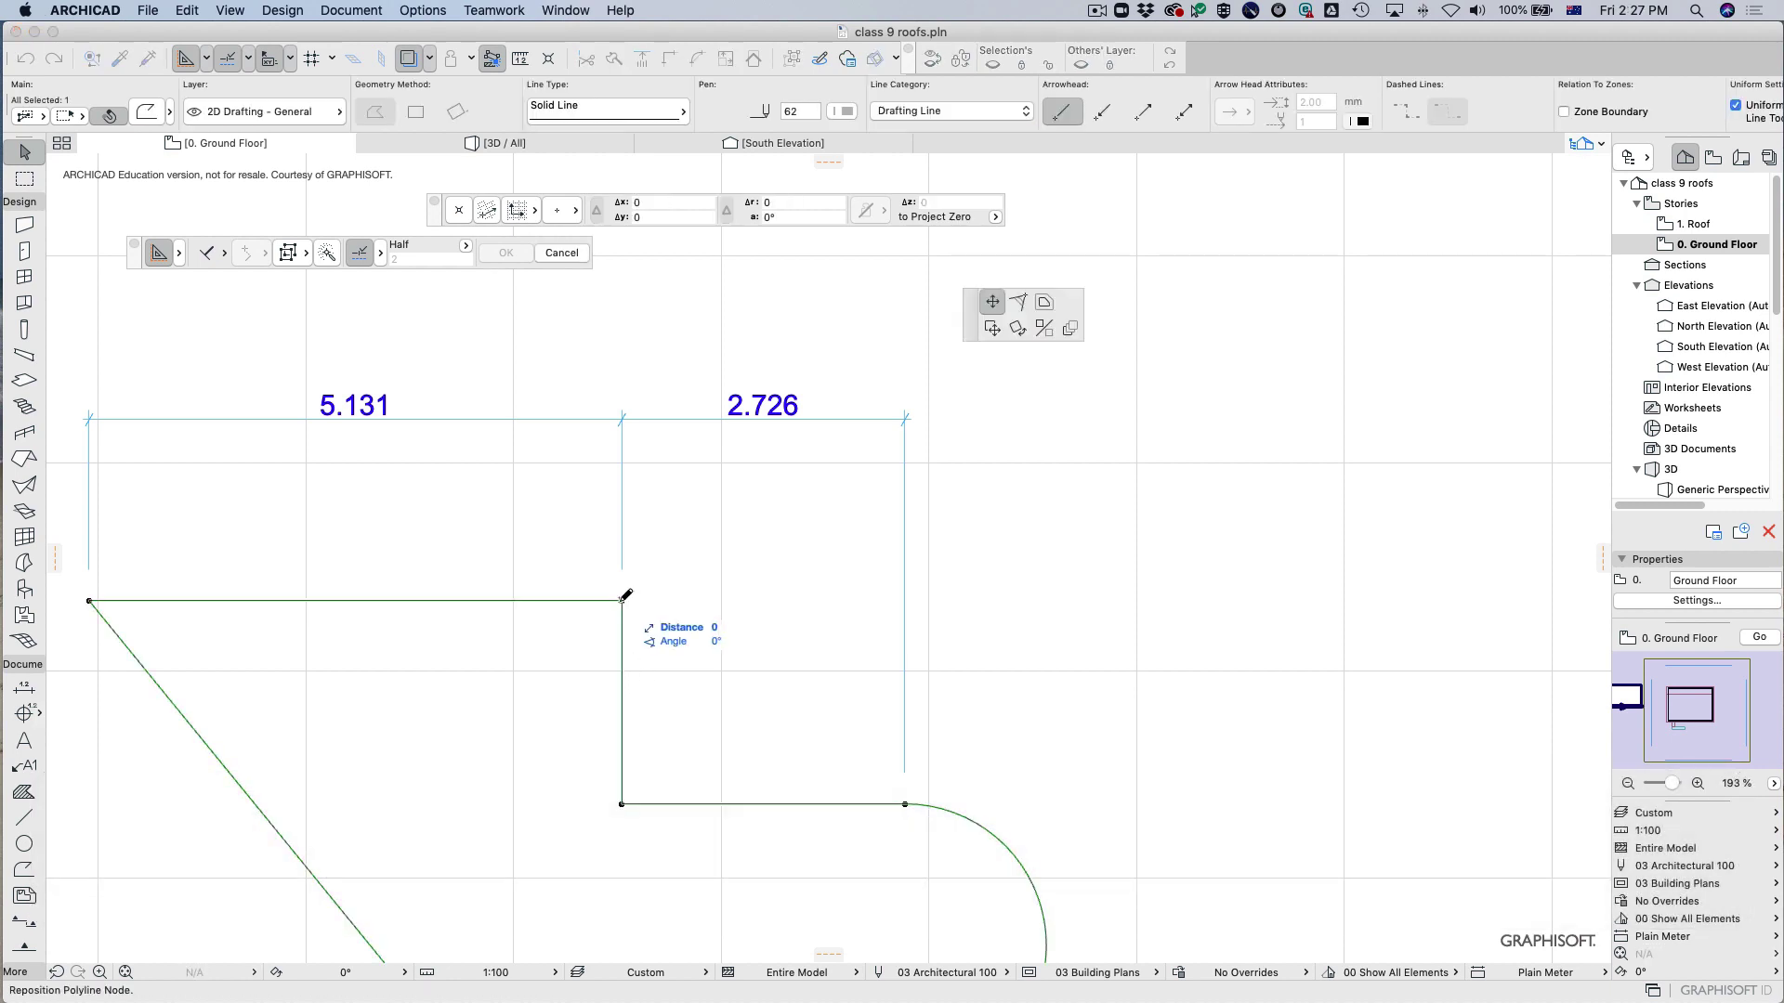
{"action": "left_click", "coordinate": [528, 602]}
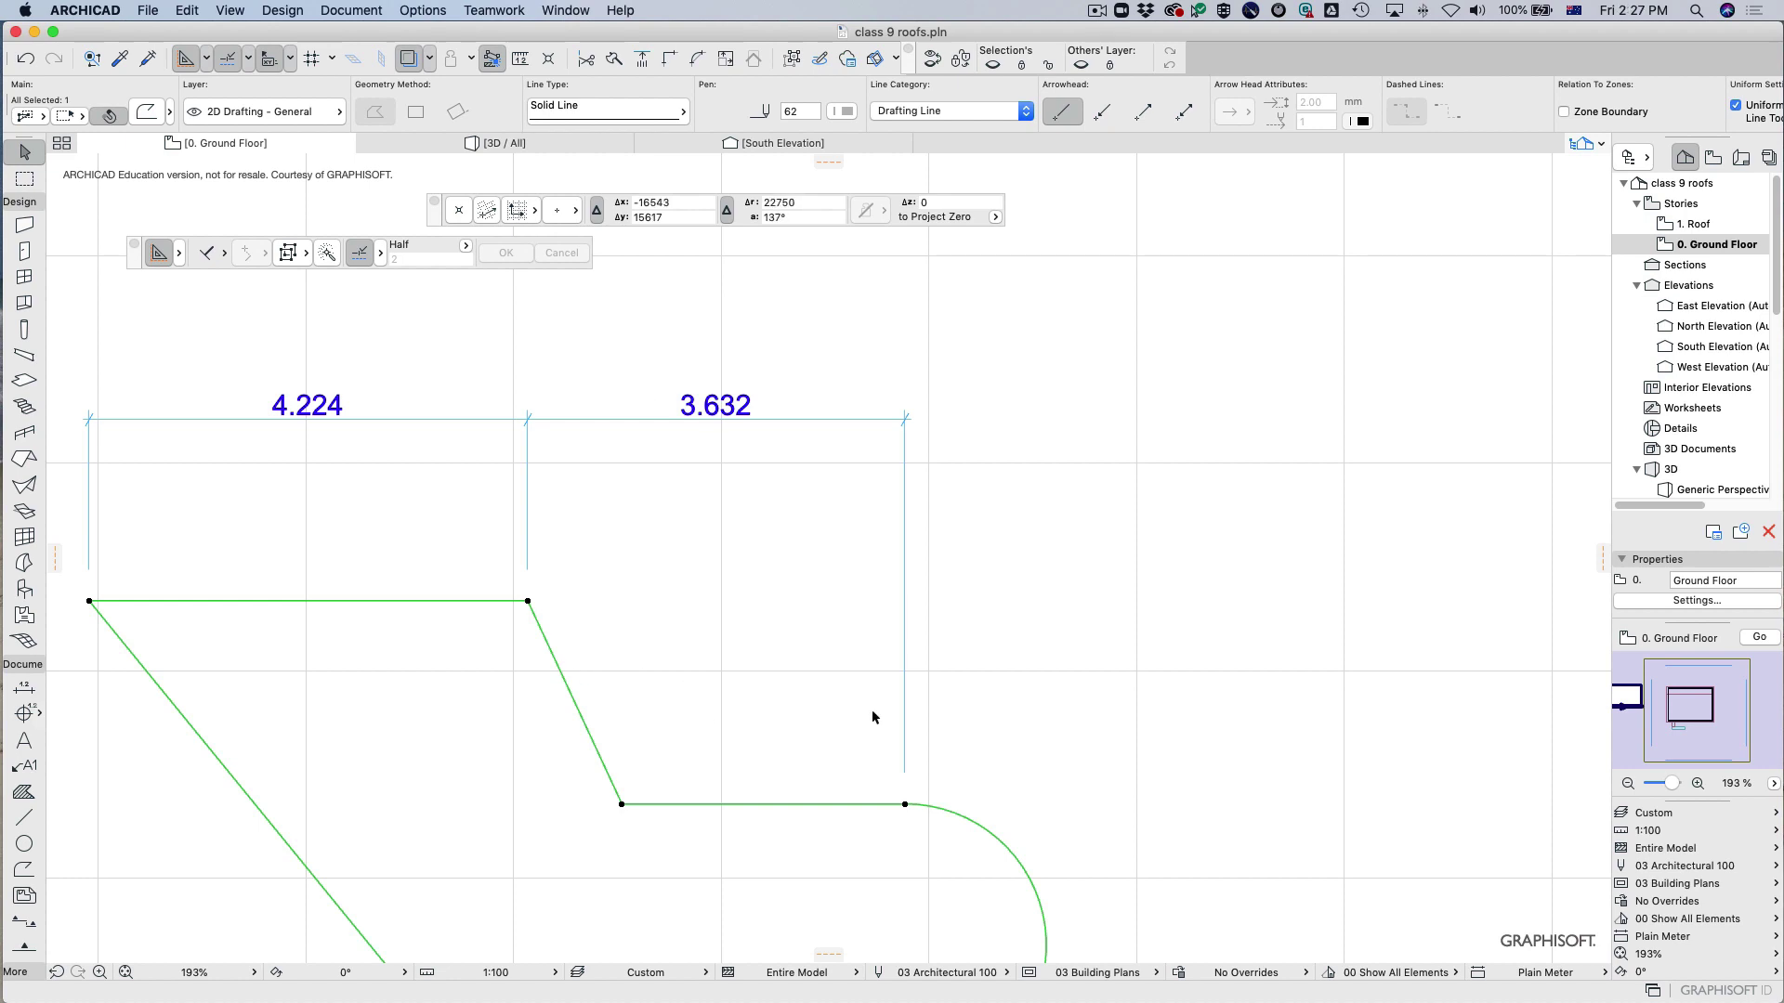
{"action": "left_click", "coordinate": [528, 602]}
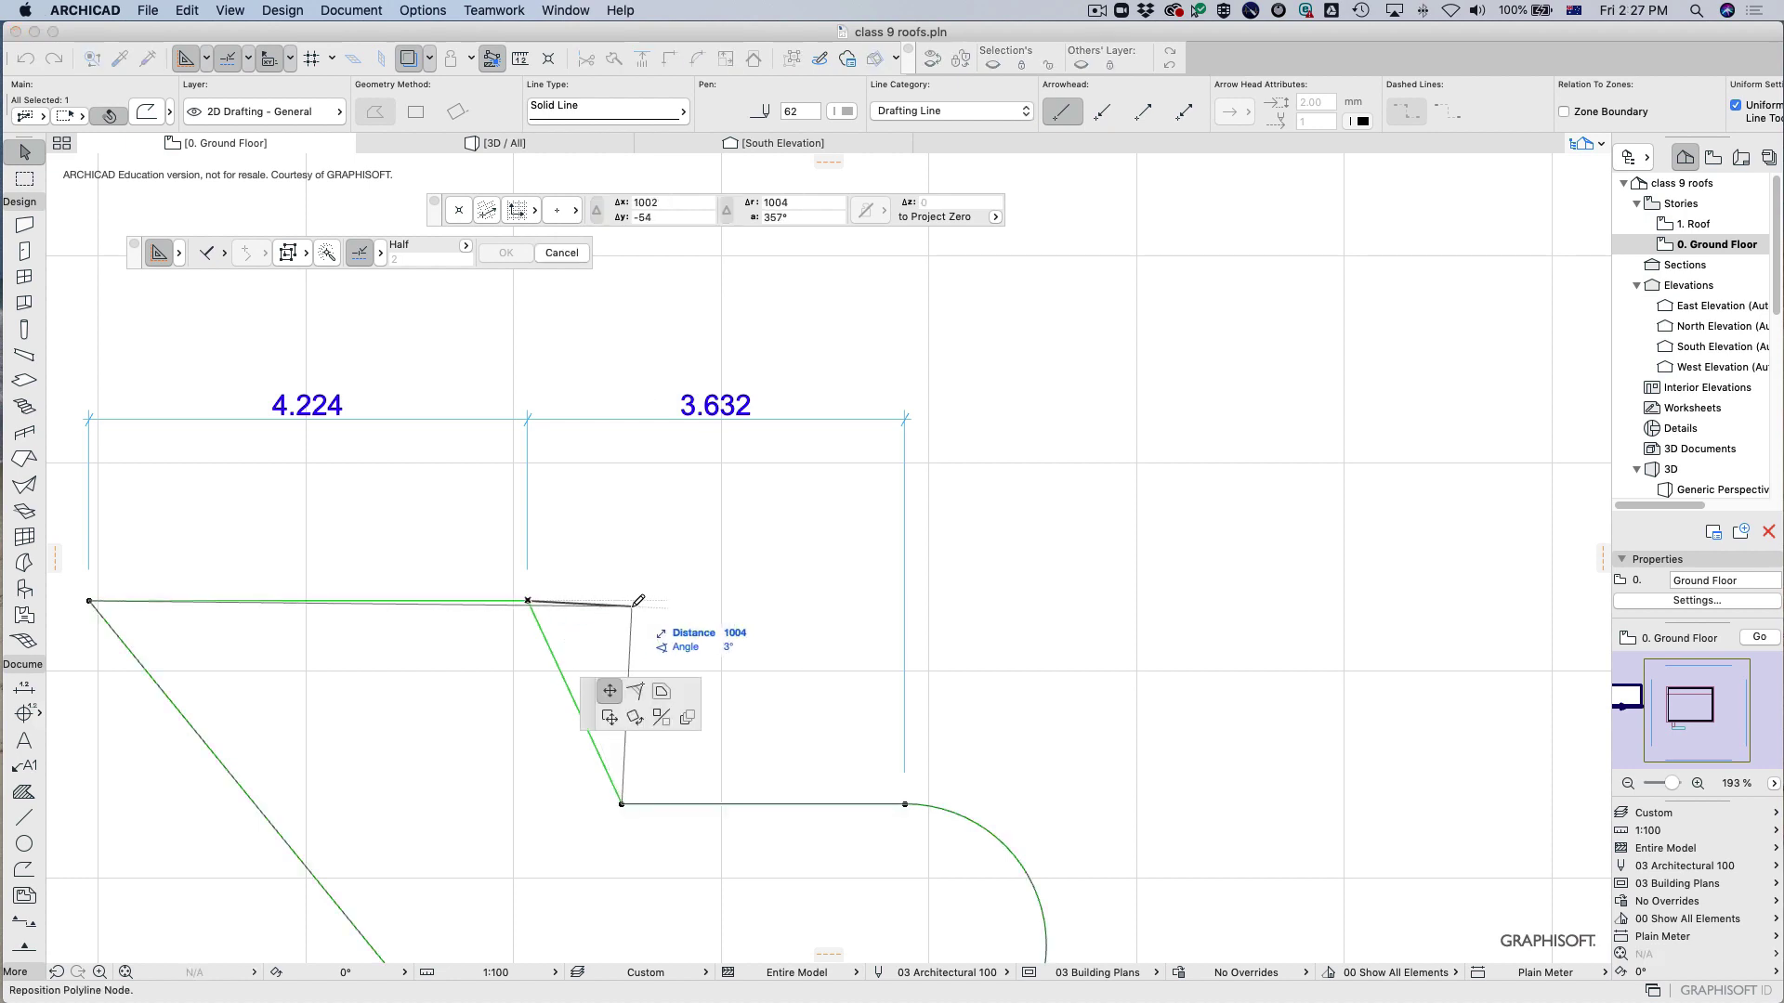
{"action": "left_click", "coordinate": [759, 602], "text": "shift"}
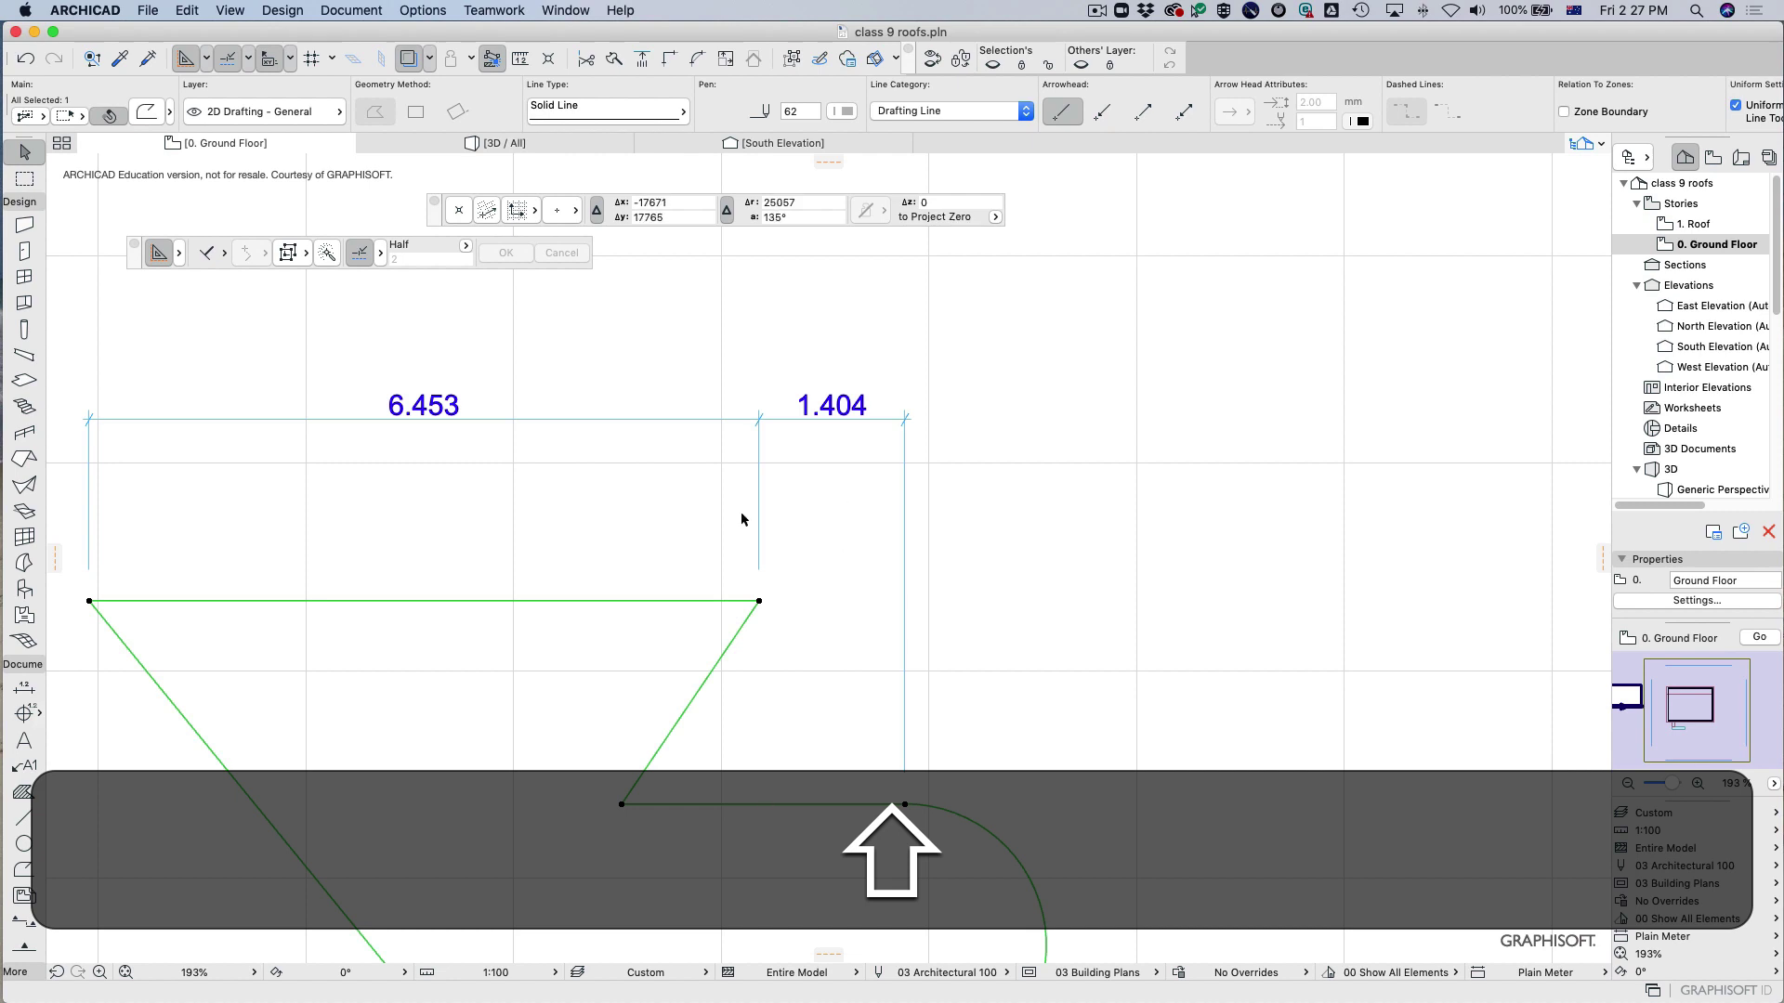
Undo both moves of the polyline's corner and deselect everything.
{"action": "key", "text": "super+z"}
{"action": "key", "text": "super+z"}
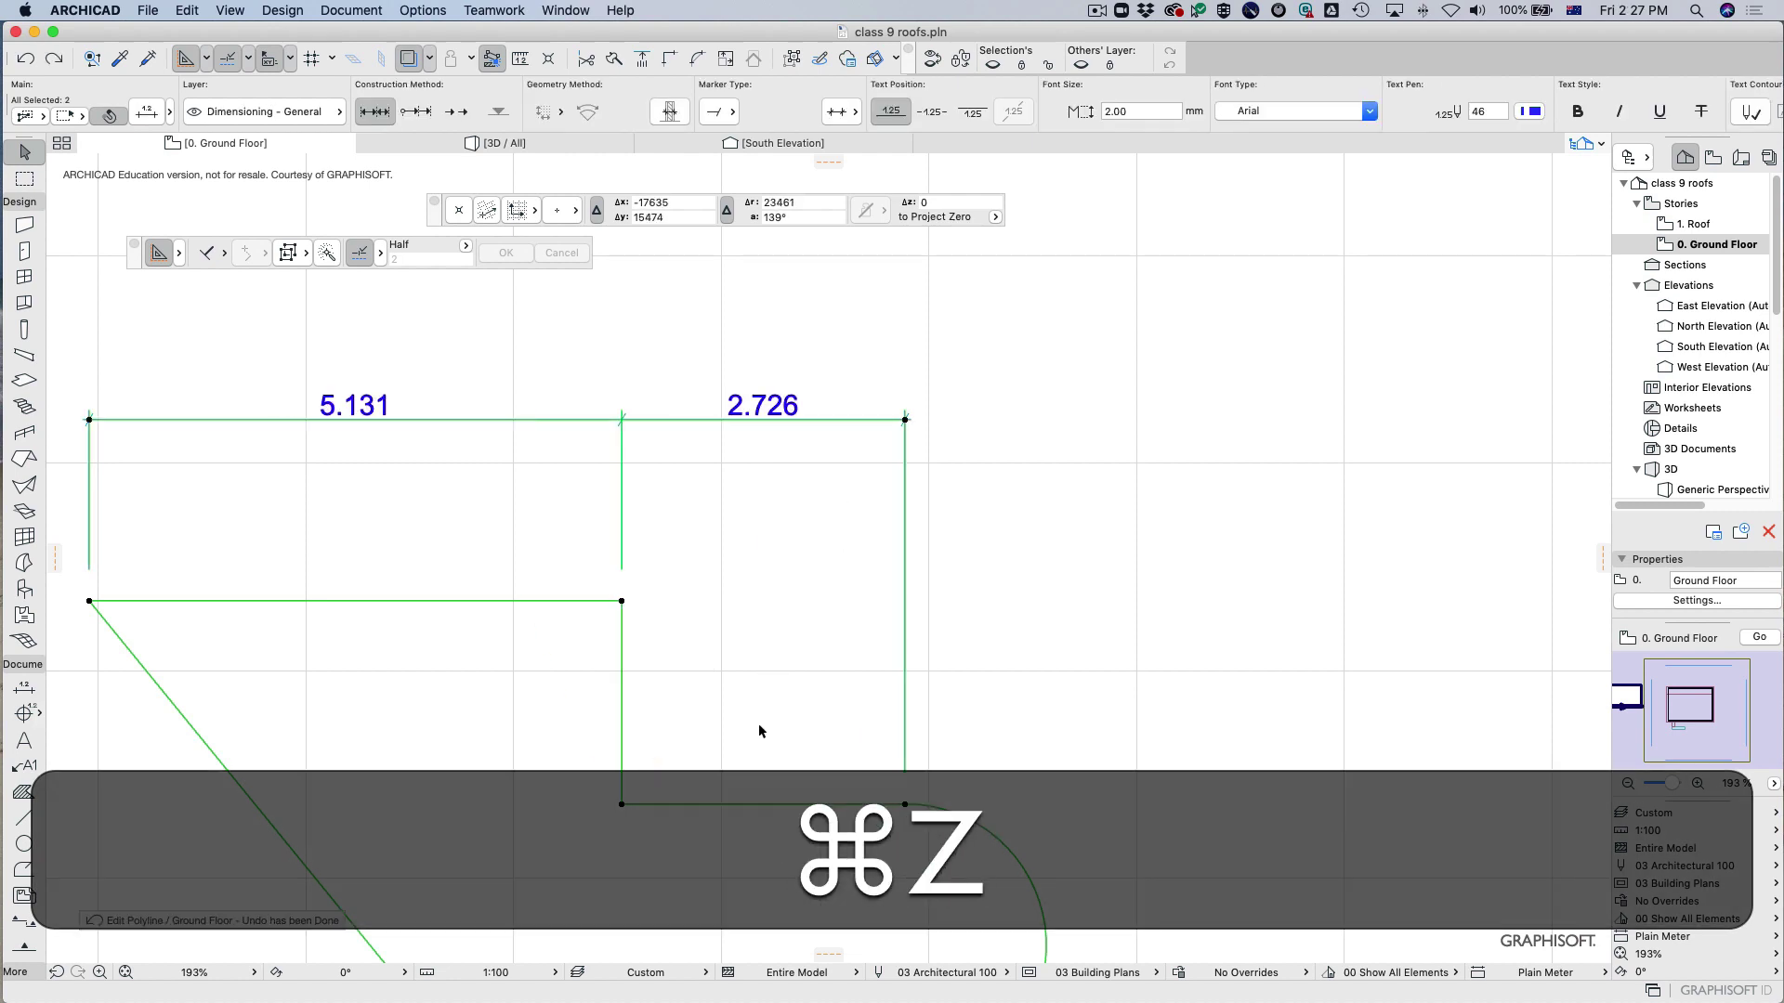
{"action": "key", "text": "super+Escape"}
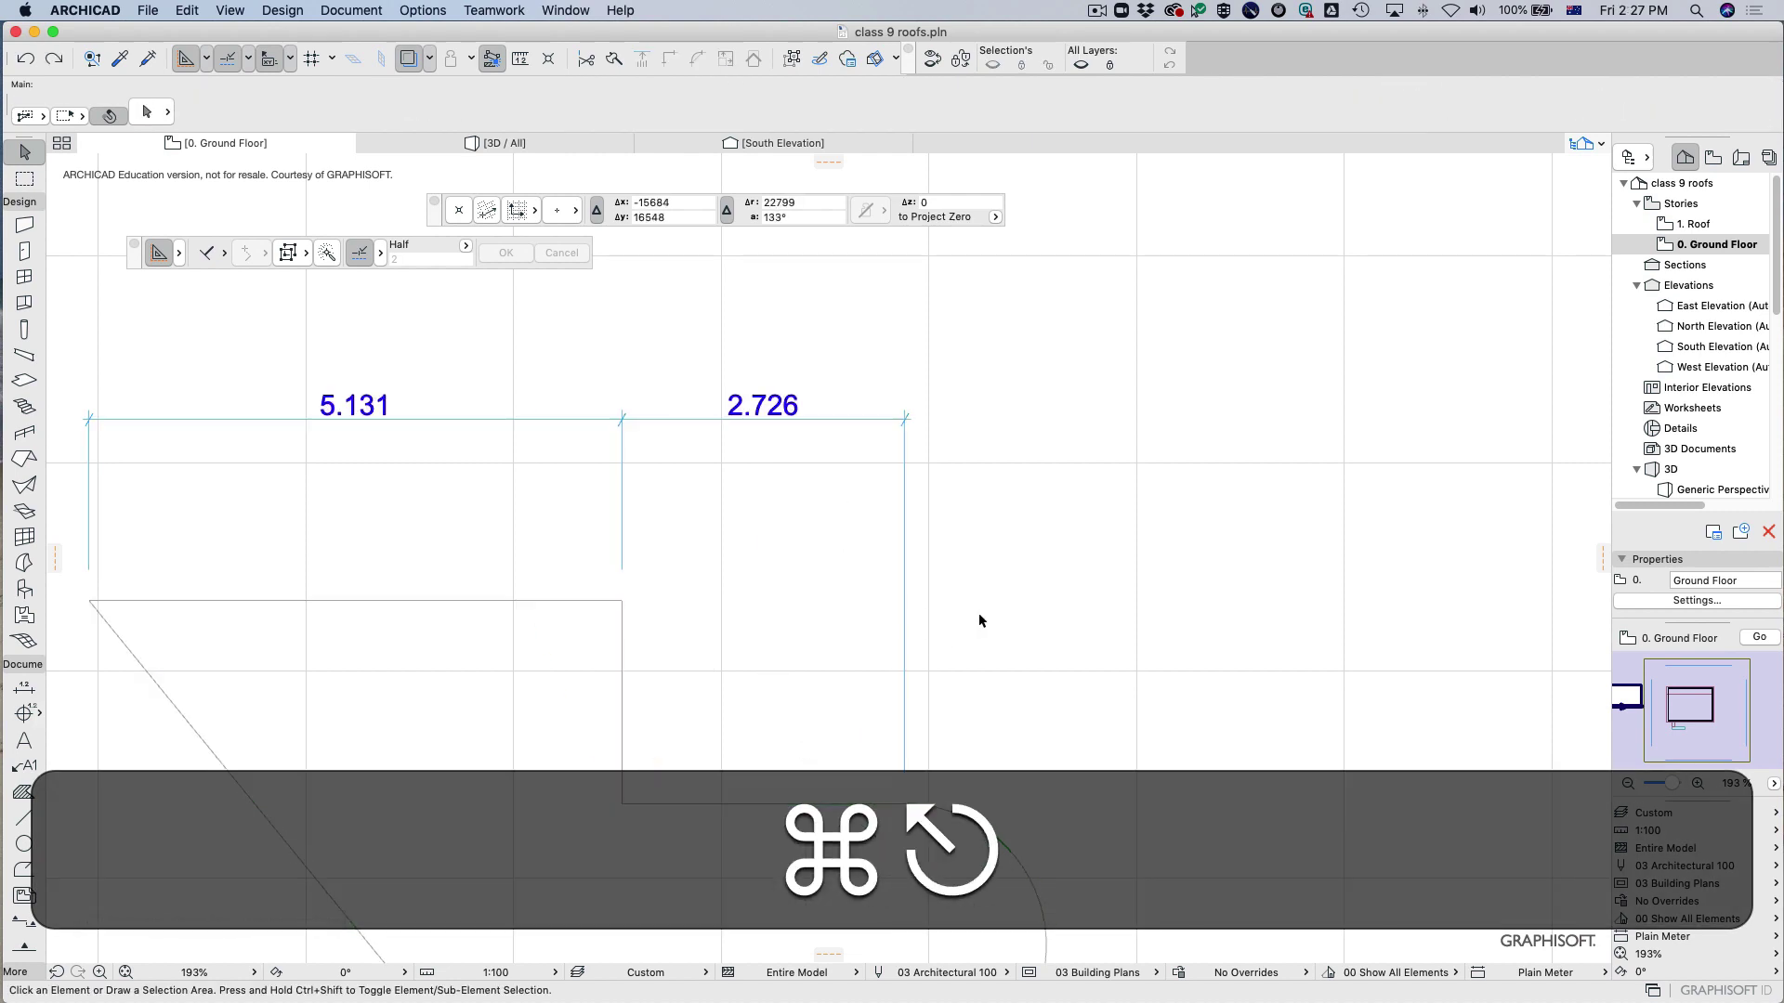
Try adding a dimension parallel to the polyline's slanted edge, with the dimension line outside the shape, and undo it.
{"action": "scroll", "coordinate": [1013, 651], "scroll_direction": "down", "scroll_amount": 6}
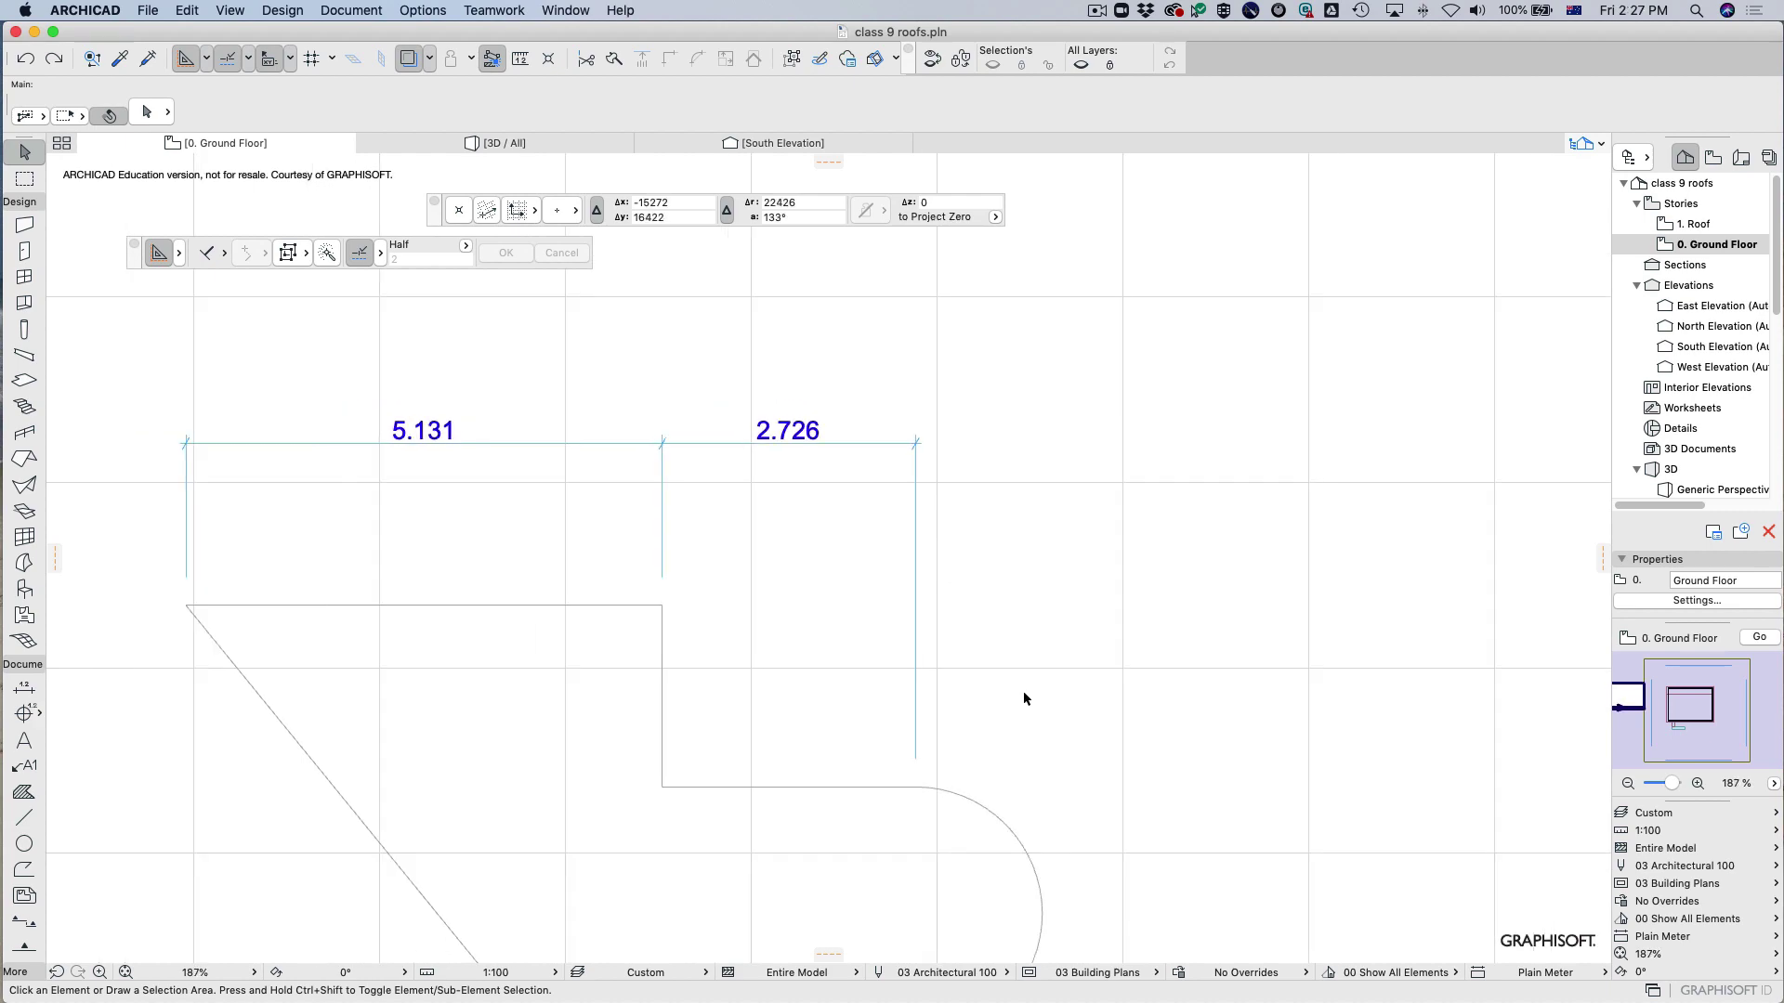
{"action": "scroll", "coordinate": [1146, 605], "scroll_direction": "right", "scroll_amount": 2}
{"action": "scroll", "coordinate": [1146, 605], "scroll_direction": "down", "scroll_amount": 1}
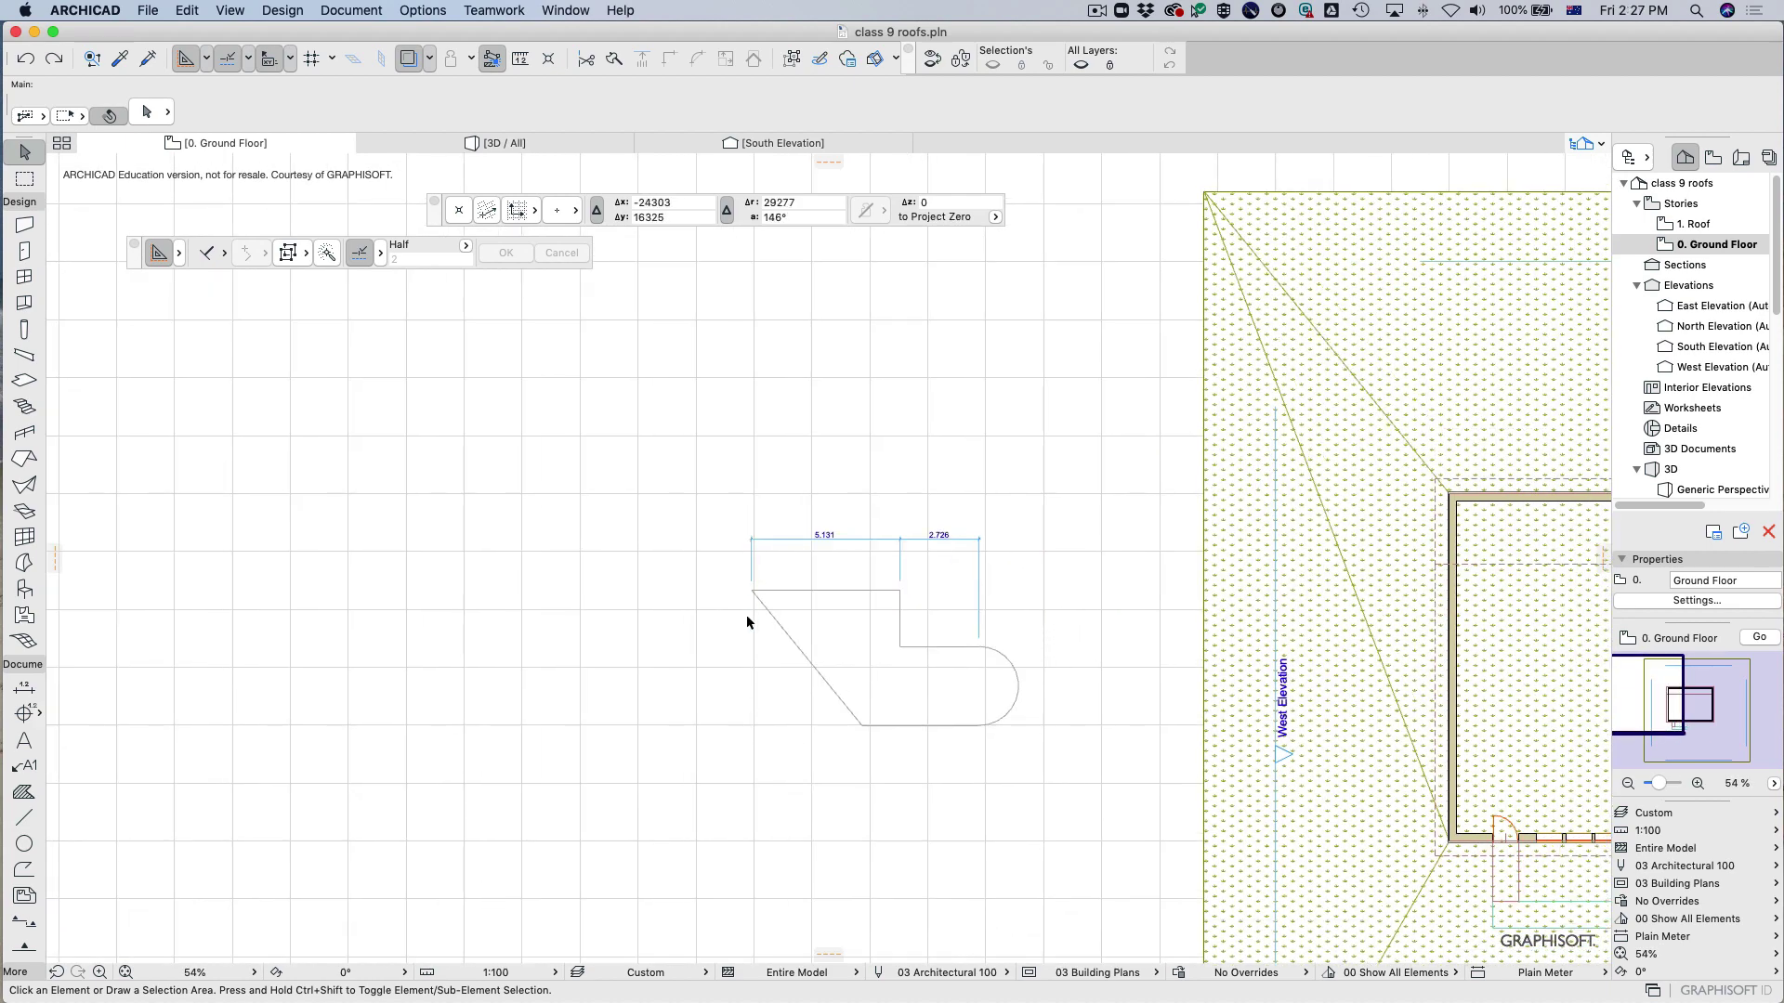
{"action": "left_click", "coordinate": [24, 688]}
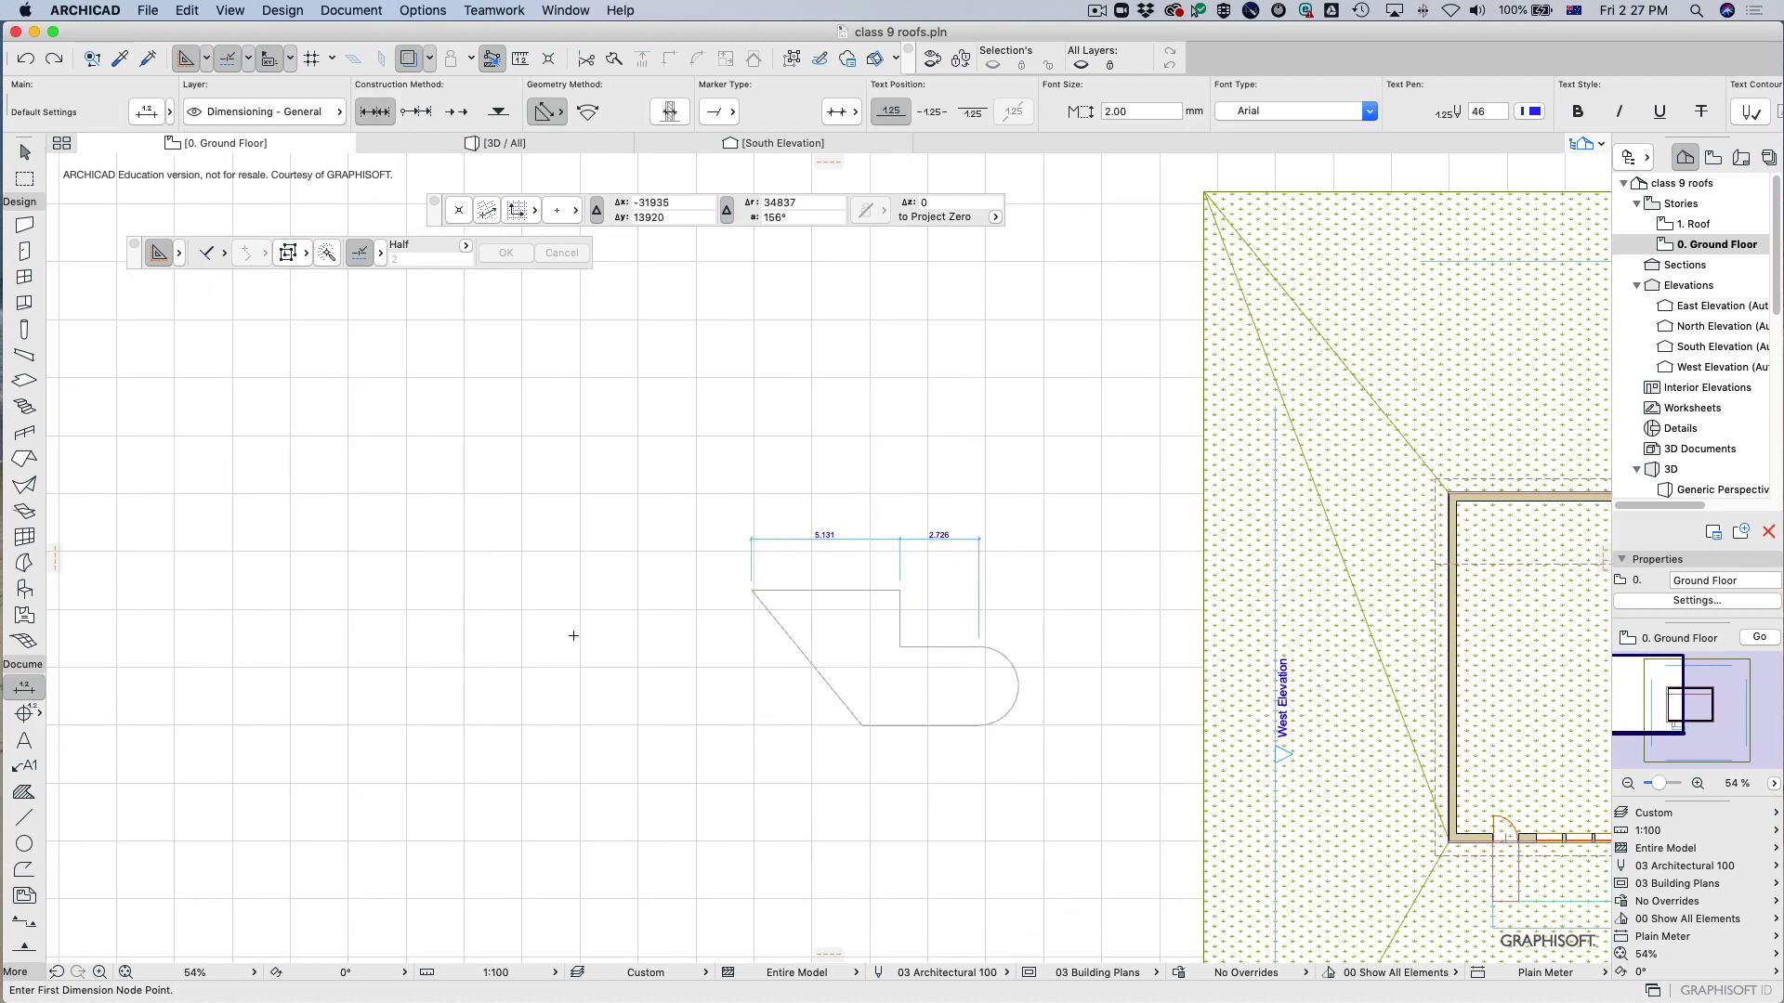
{"action": "left_click", "coordinate": [752, 590]}
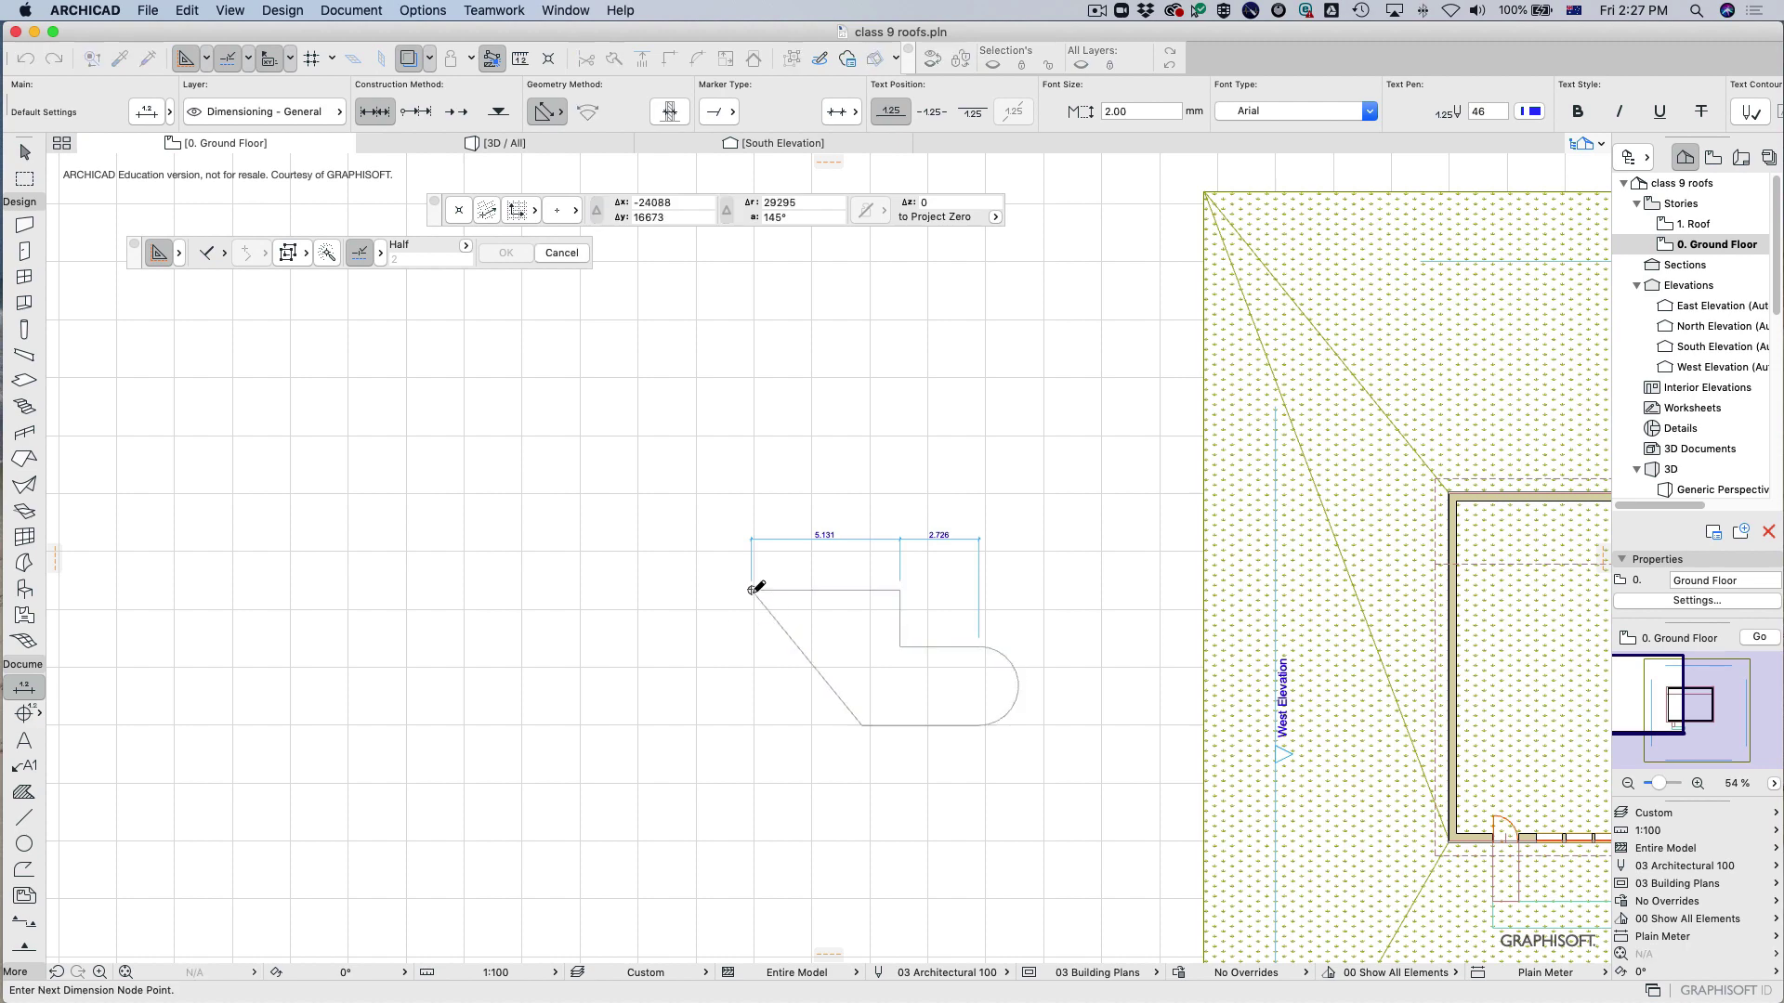
{"action": "left_click", "coordinate": [862, 725]}
{"action": "double_click", "coordinate": [757, 708]}
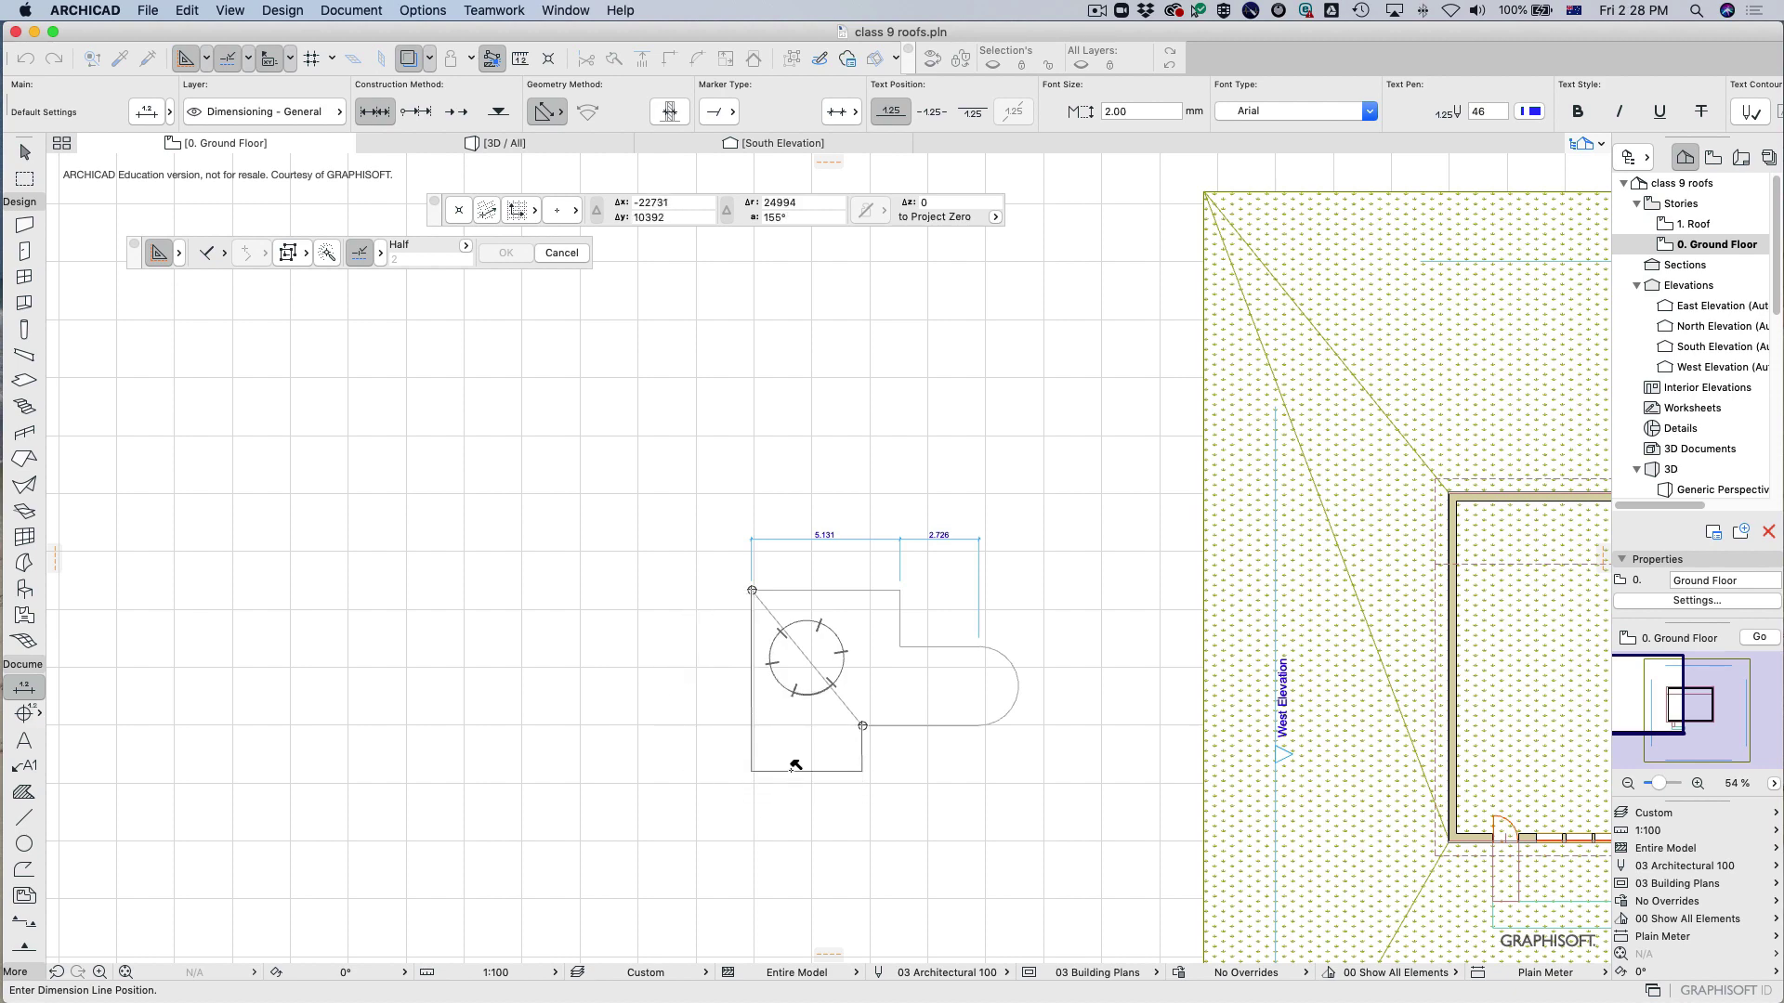
{"action": "left_click", "coordinate": [759, 708]}
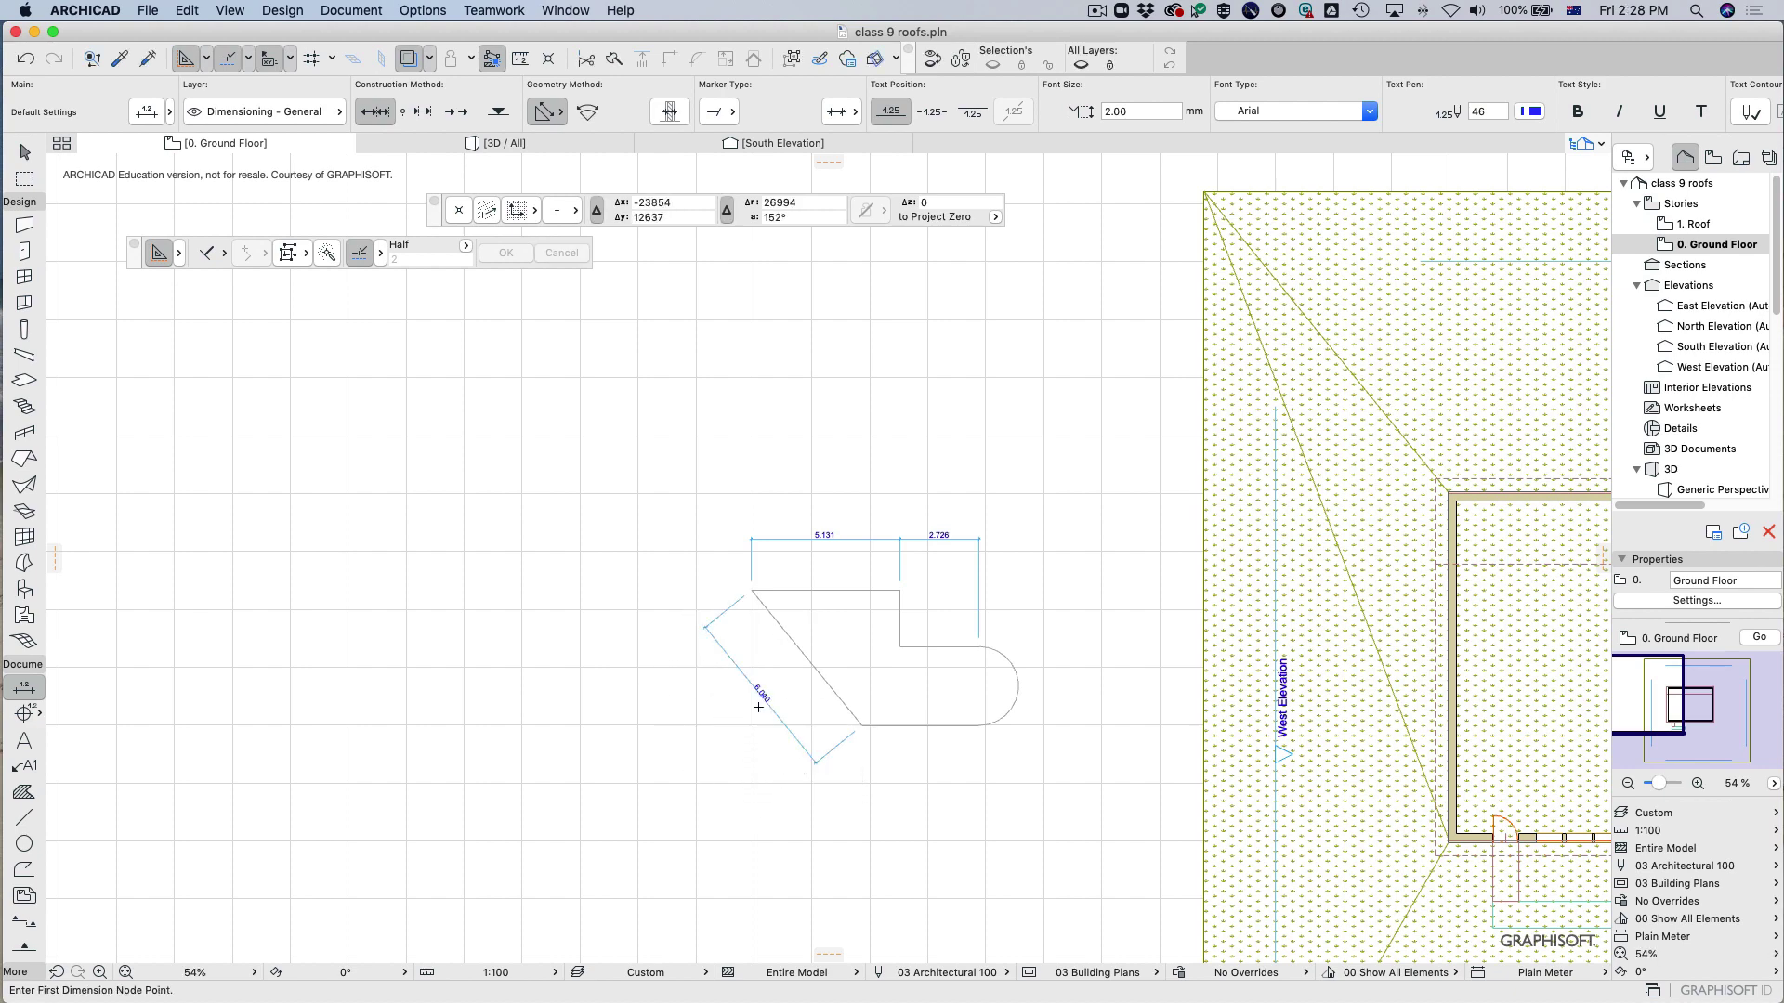
{"action": "scroll", "coordinate": [850, 693], "scroll_direction": "up", "scroll_amount": 5}
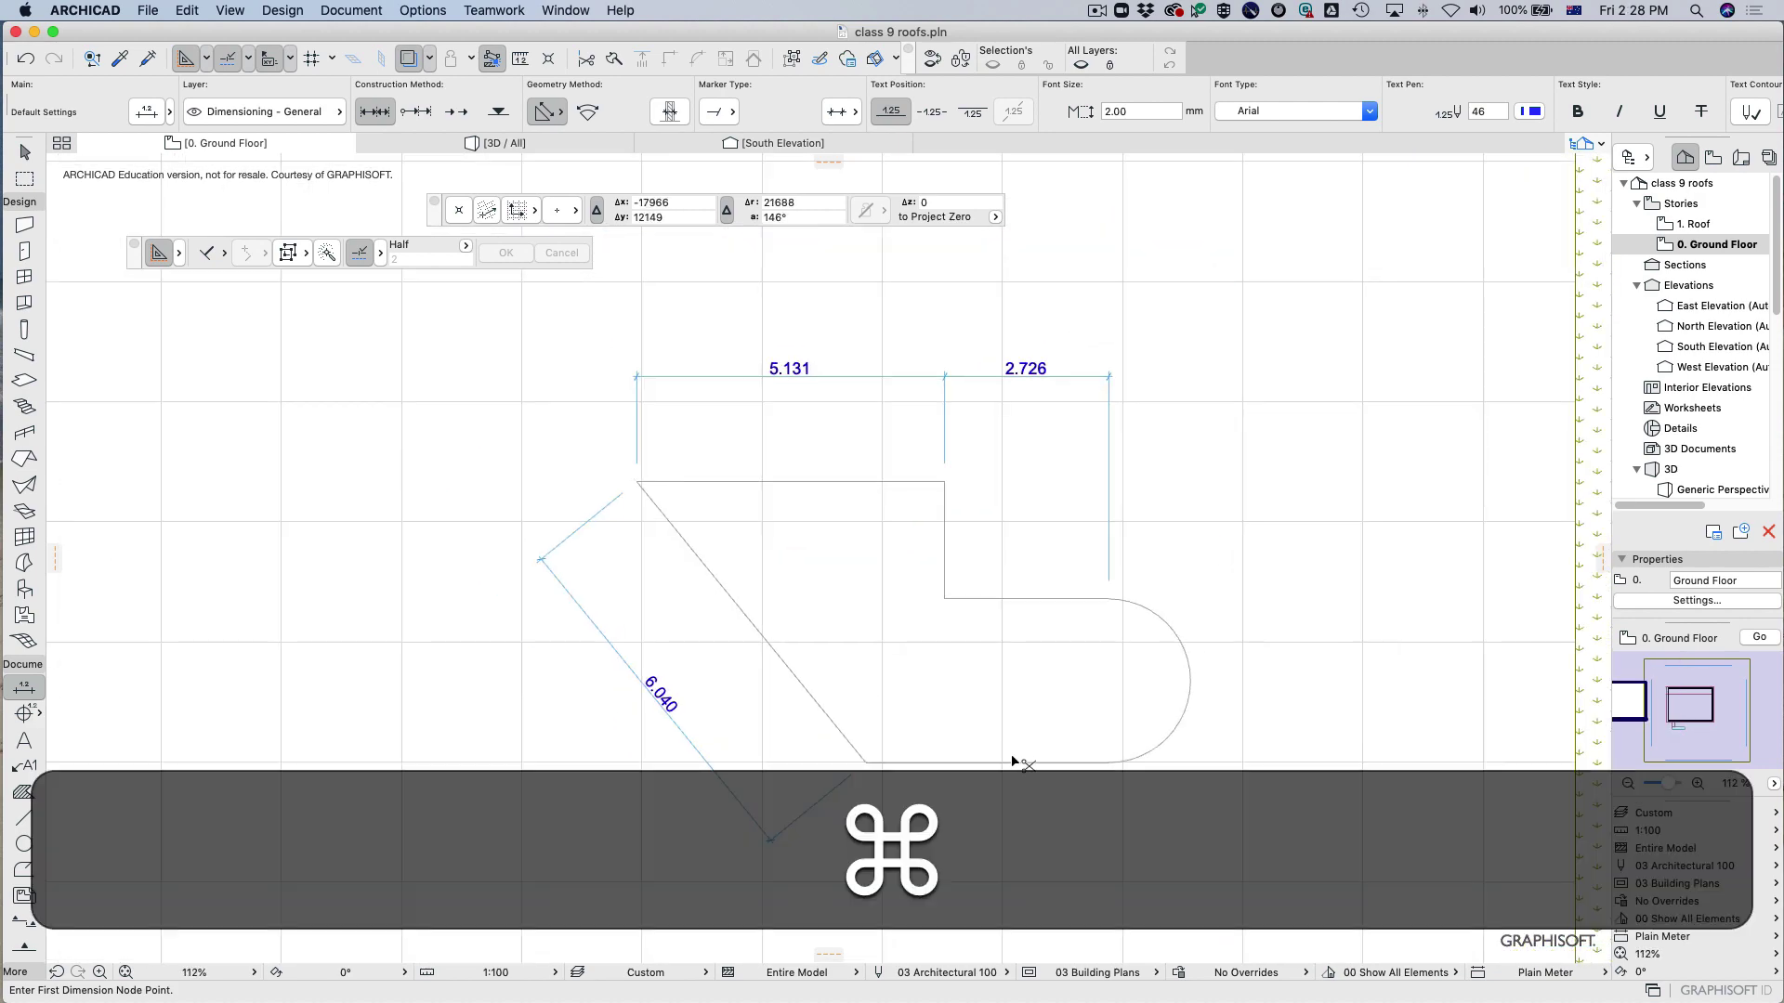
{"action": "key", "text": "super+z"}
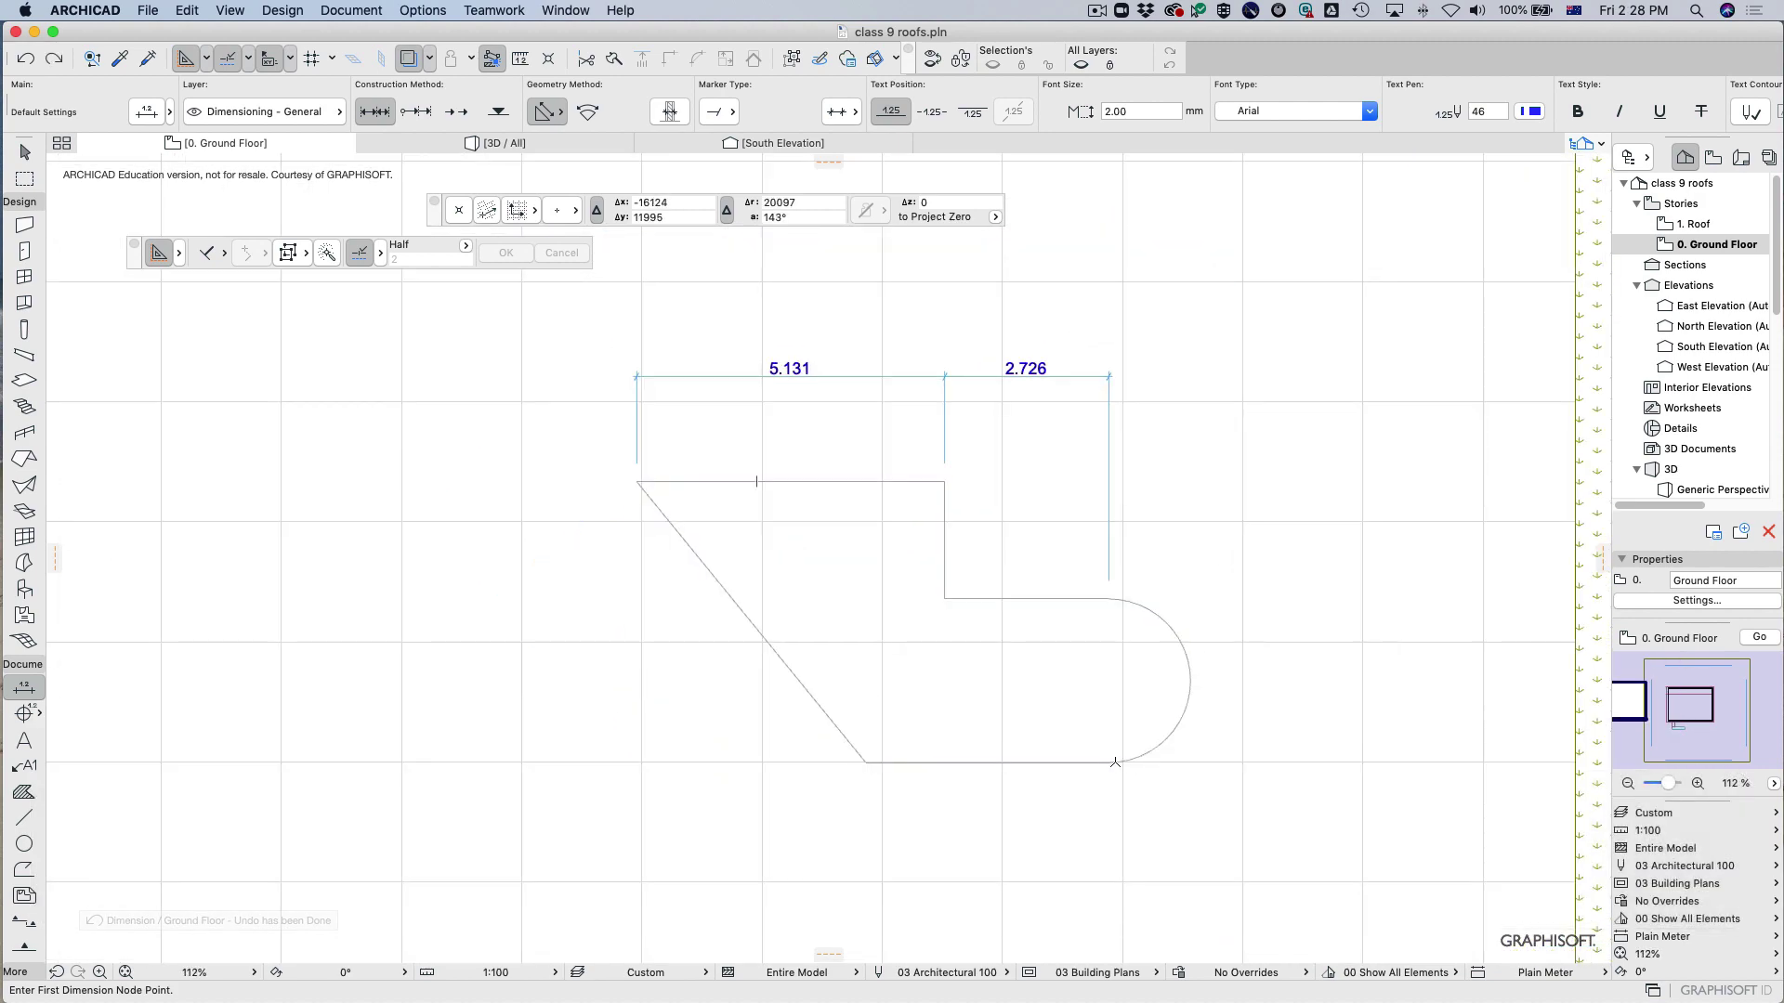
Add a horizontal chain dimension below the polyline through the arc's lower end, the slanted edge's lower end and its upper end.
{"action": "left_click", "coordinate": [1109, 763]}
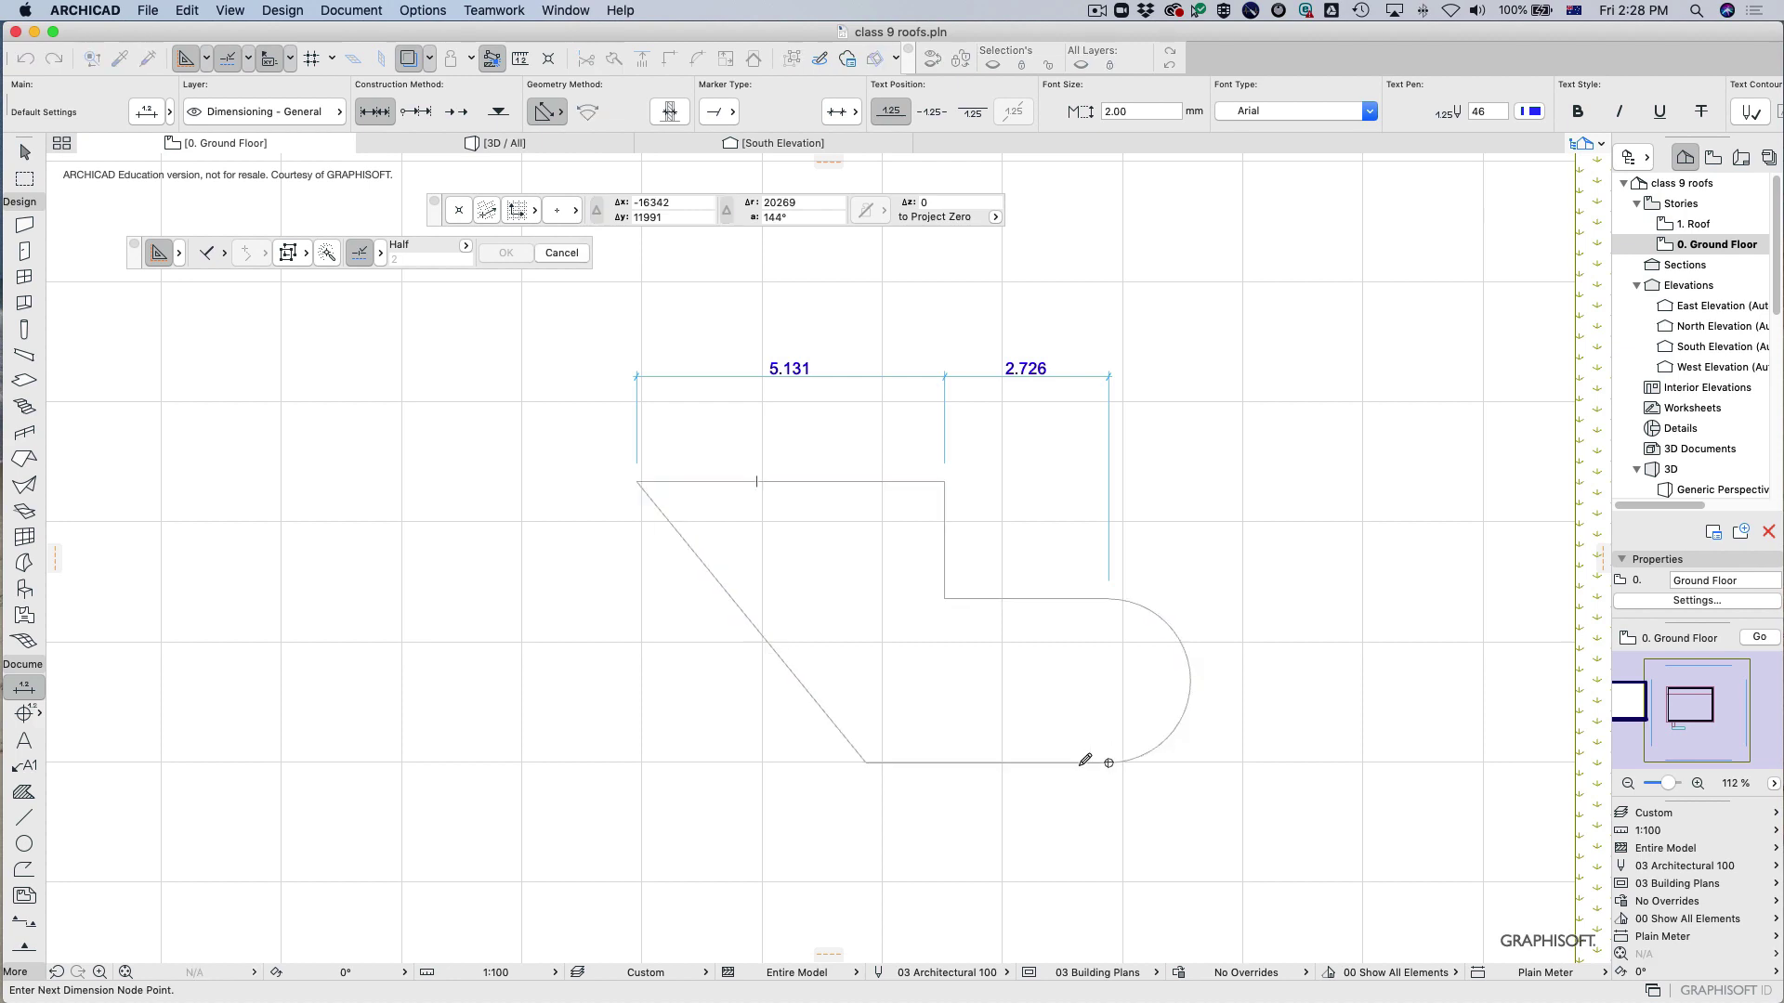
{"action": "left_click", "coordinate": [865, 763]}
{"action": "left_click", "coordinate": [638, 481]}
{"action": "double_click", "coordinate": [680, 709]}
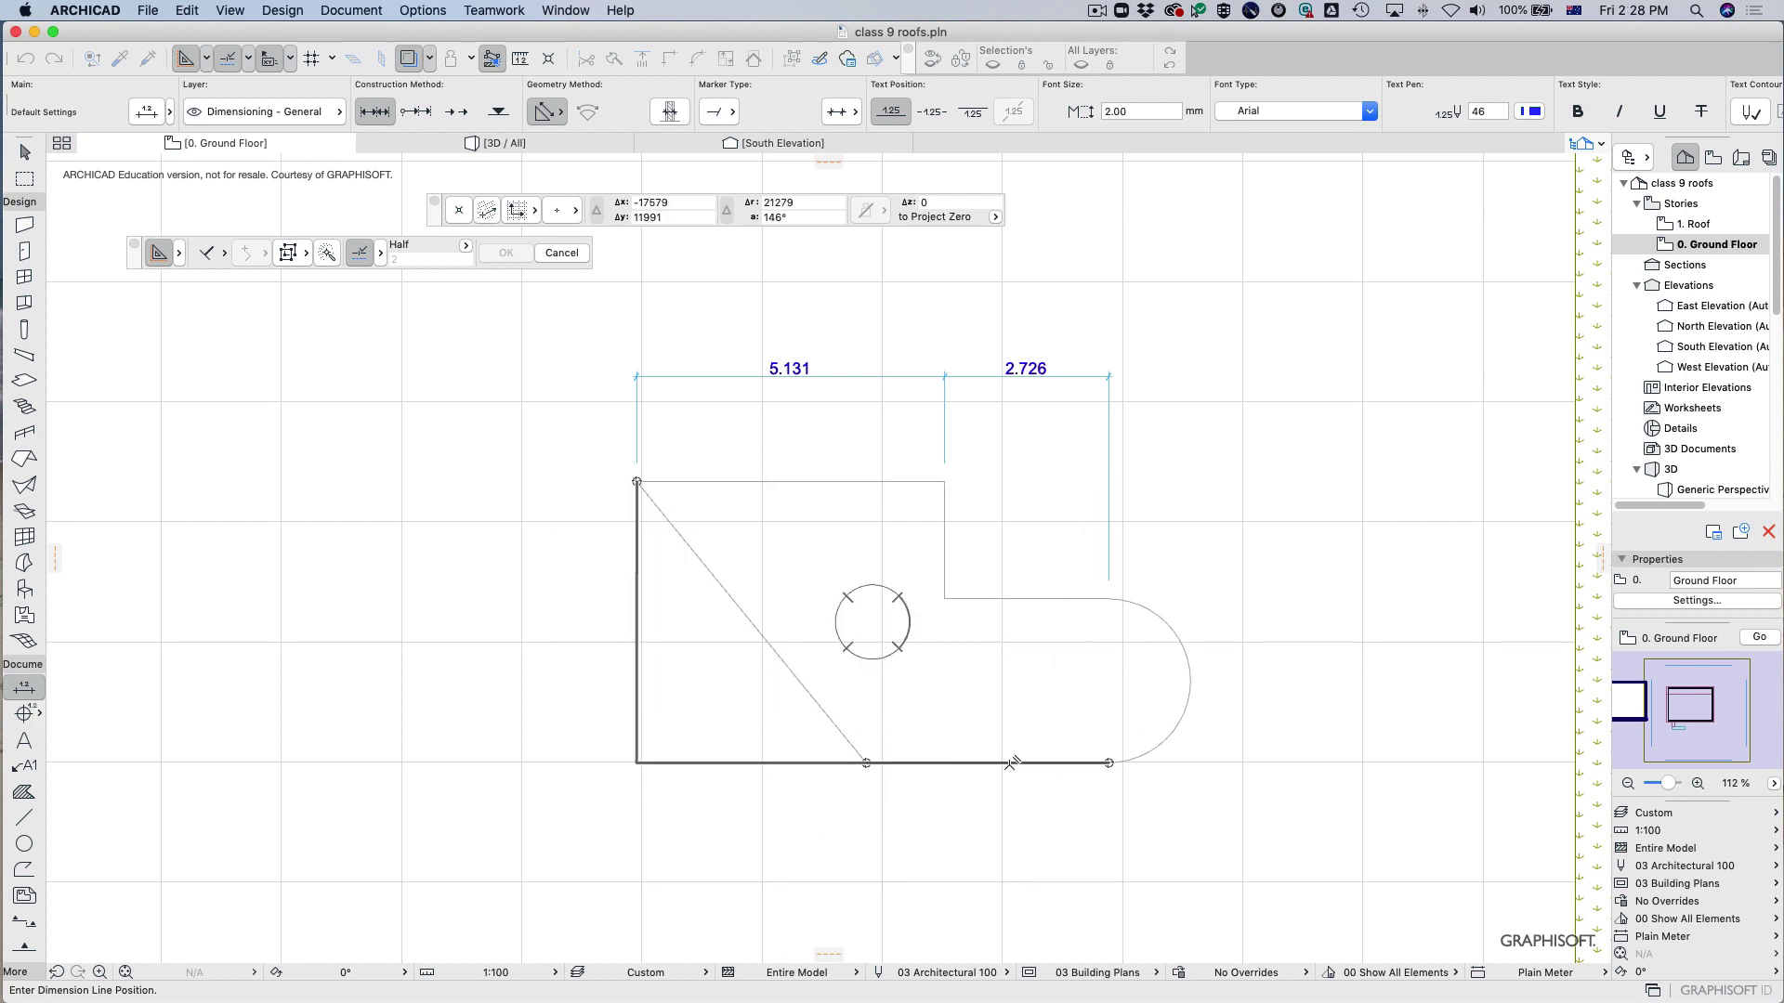
{"action": "left_click", "coordinate": [741, 866]}
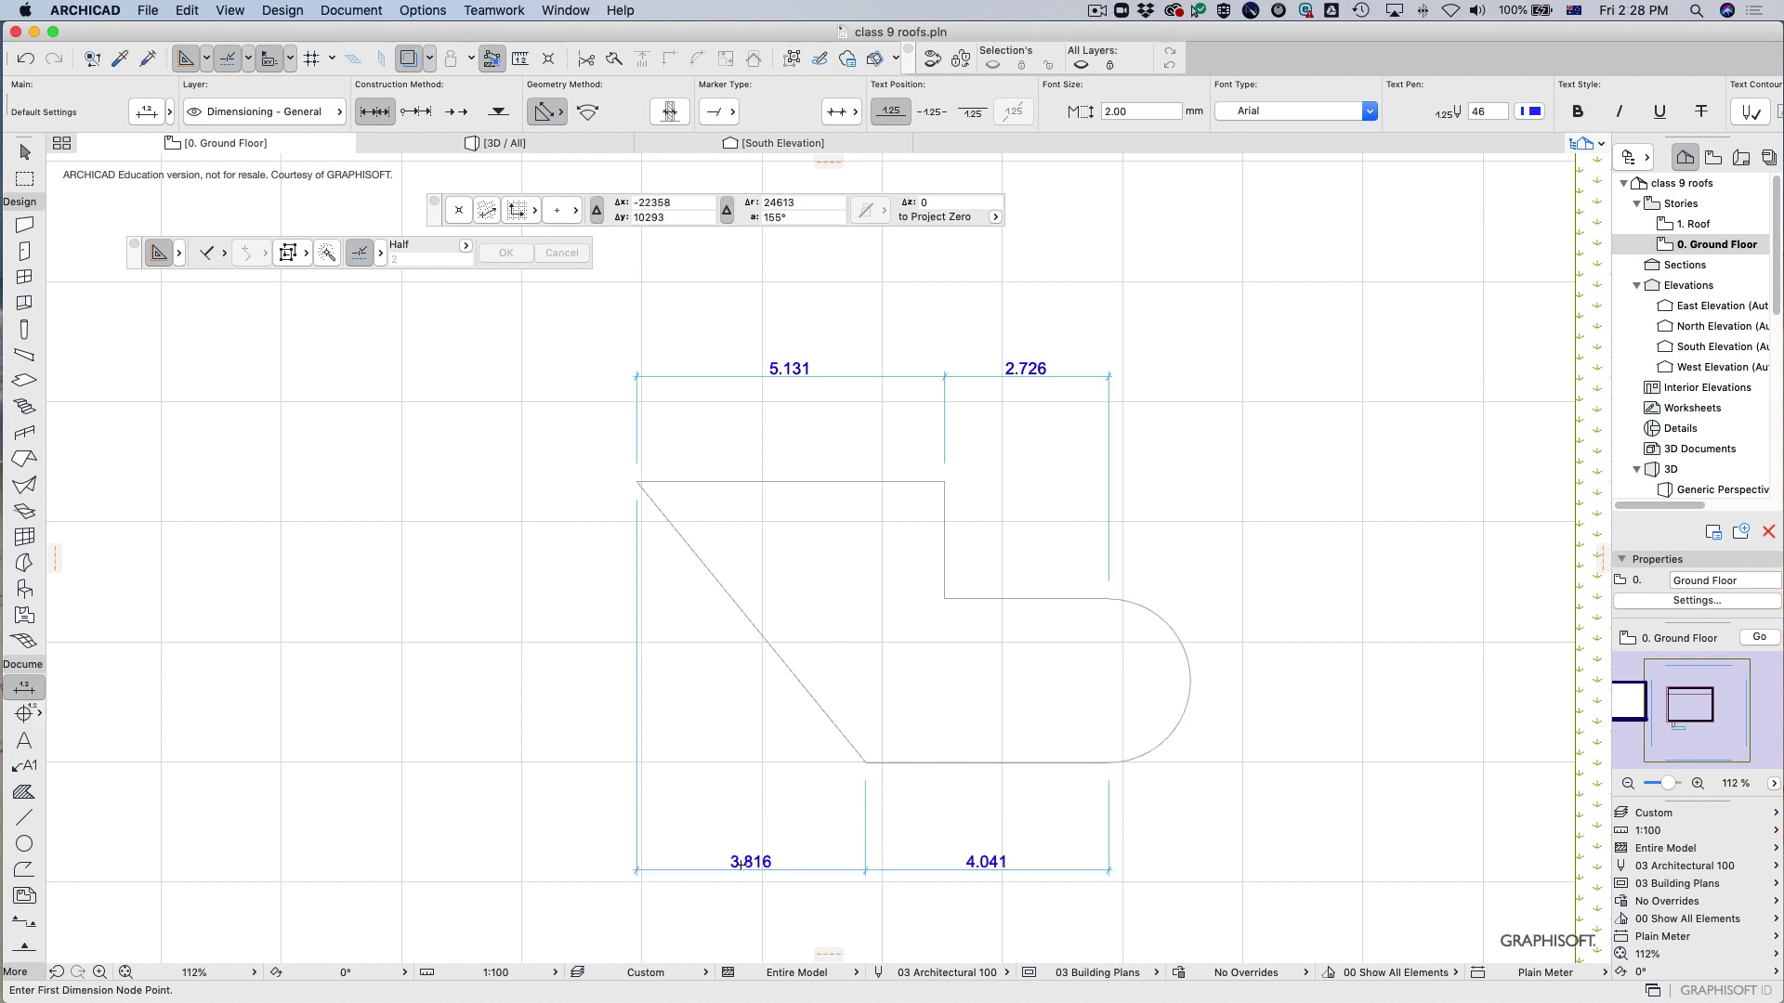
Add an aligned dimension between the slanted edge's two end points, with the dimension line parallel to it outside the shape.
{"action": "left_click", "coordinate": [865, 760]}
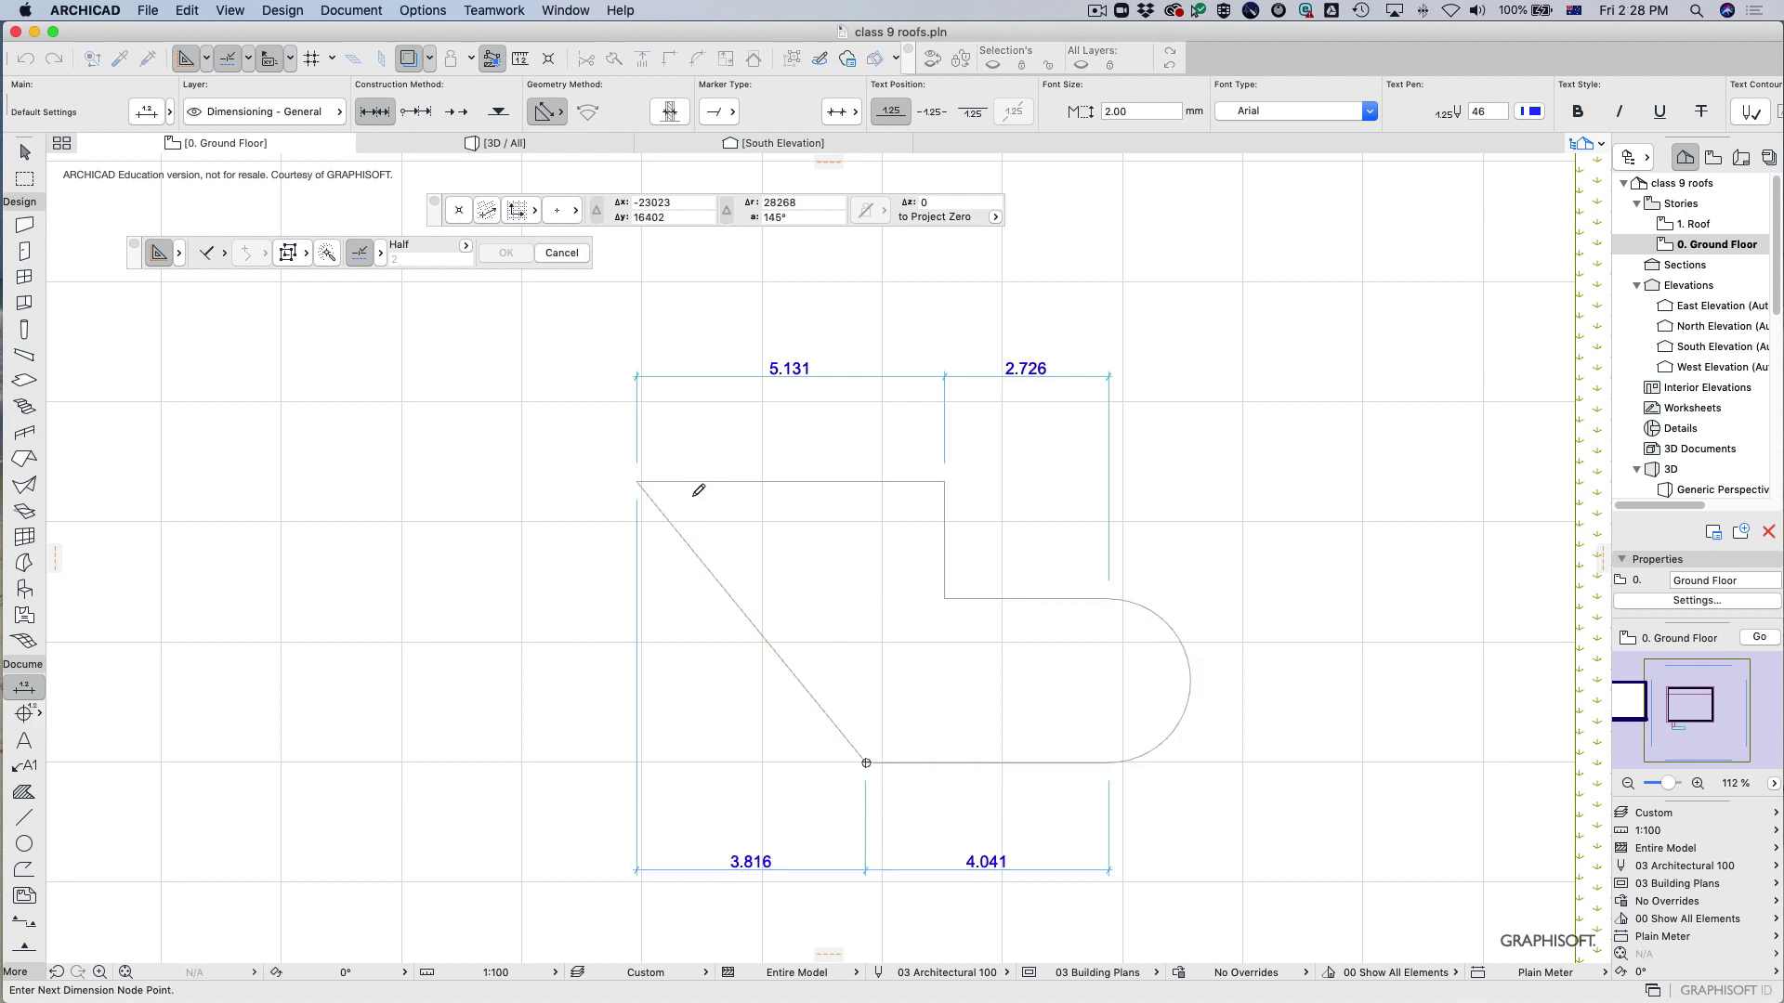
{"action": "left_click", "coordinate": [639, 483]}
{"action": "double_click", "coordinate": [704, 679]}
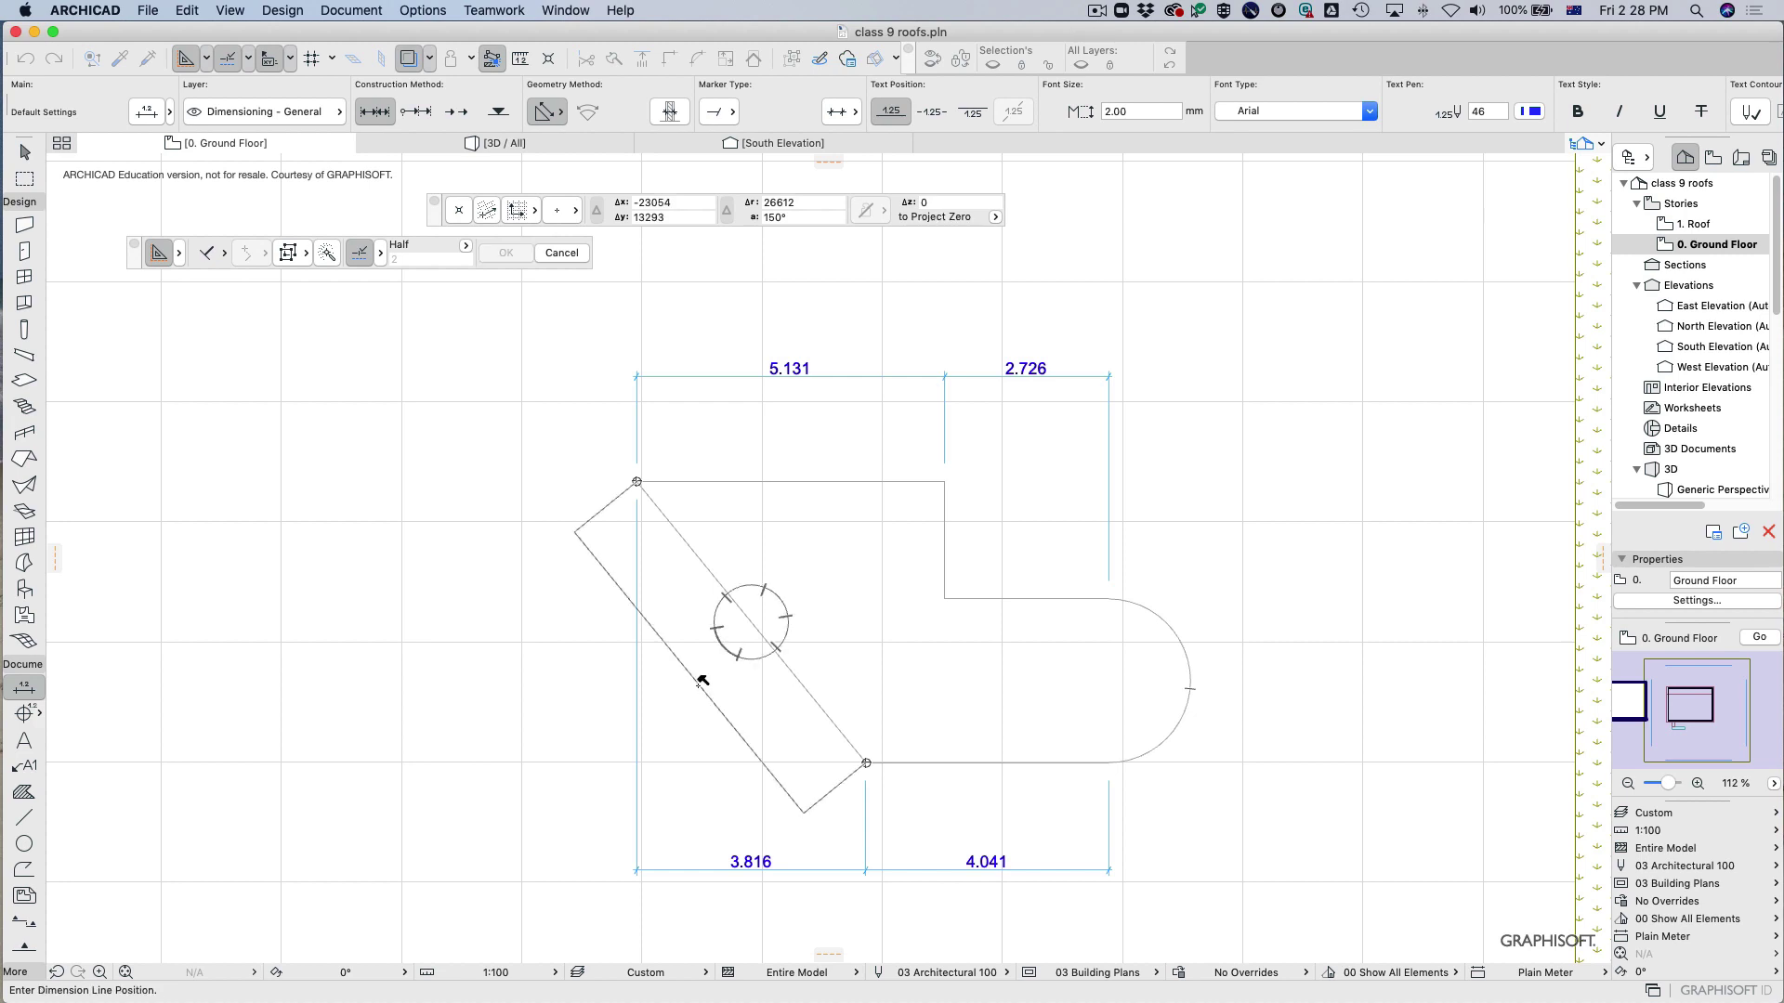
{"action": "left_click", "coordinate": [692, 680]}
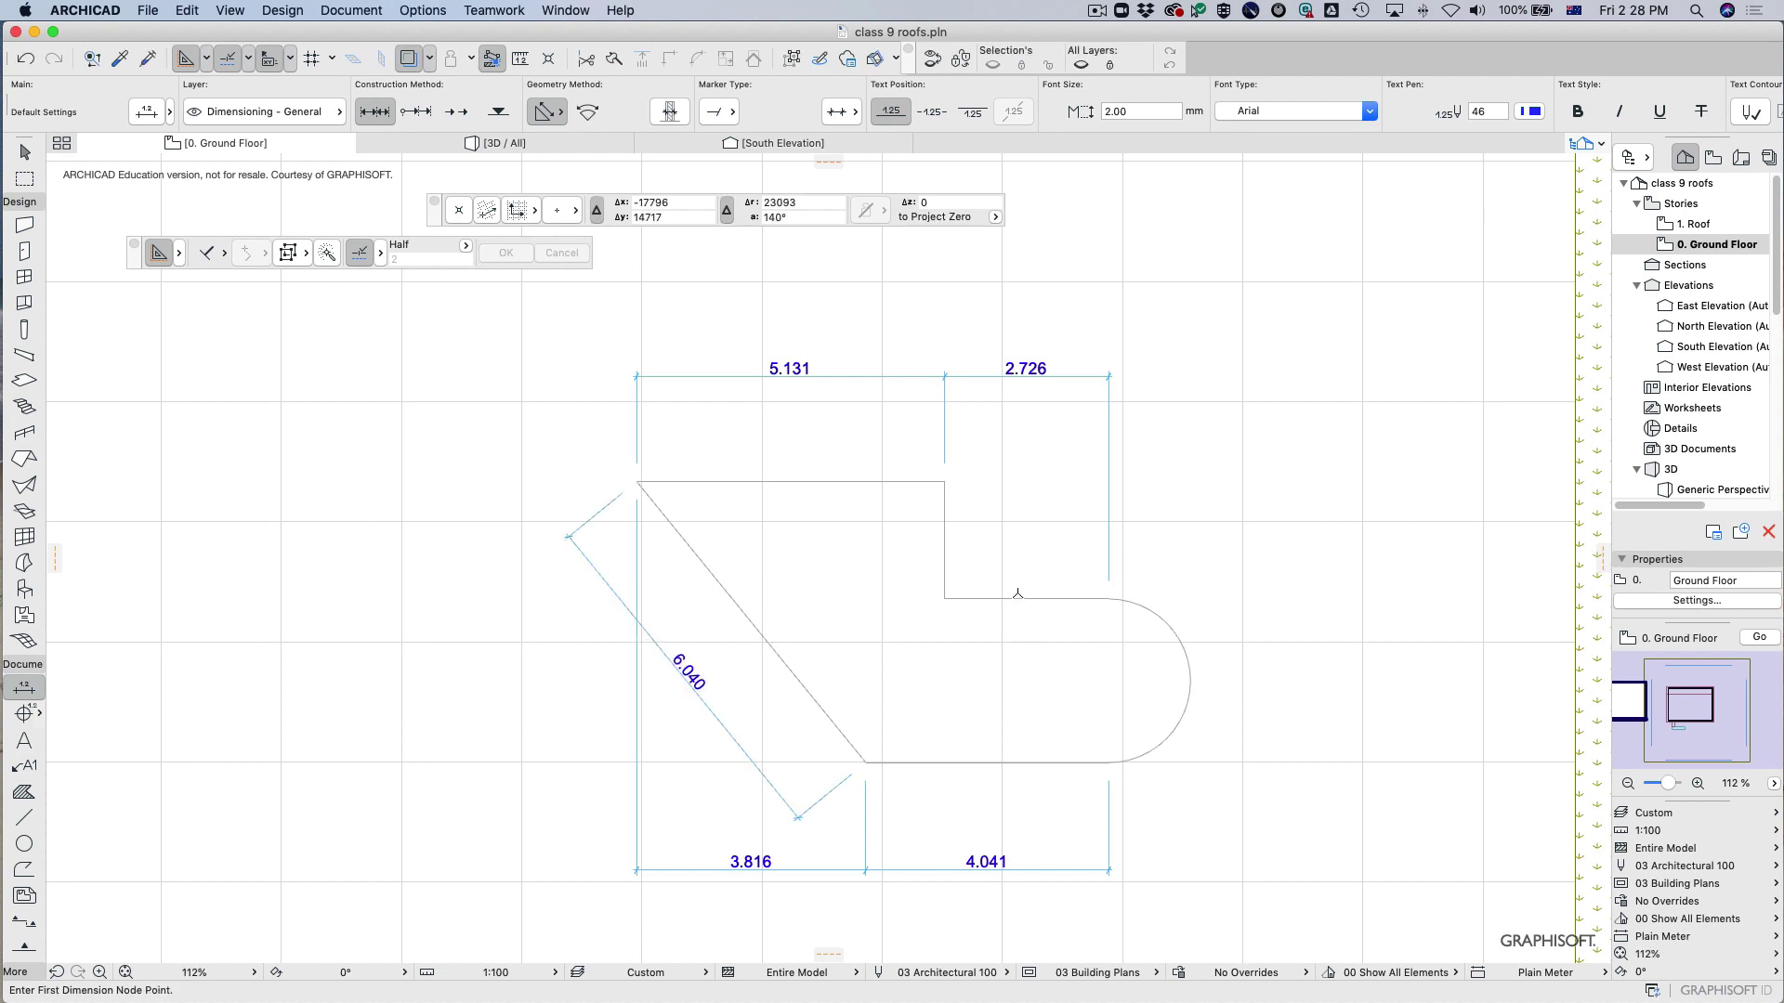
Add a vertical dimension for the polyline's short vertical edge, with the dimension line placed east of the arc.
{"action": "left_click", "coordinate": [945, 481]}
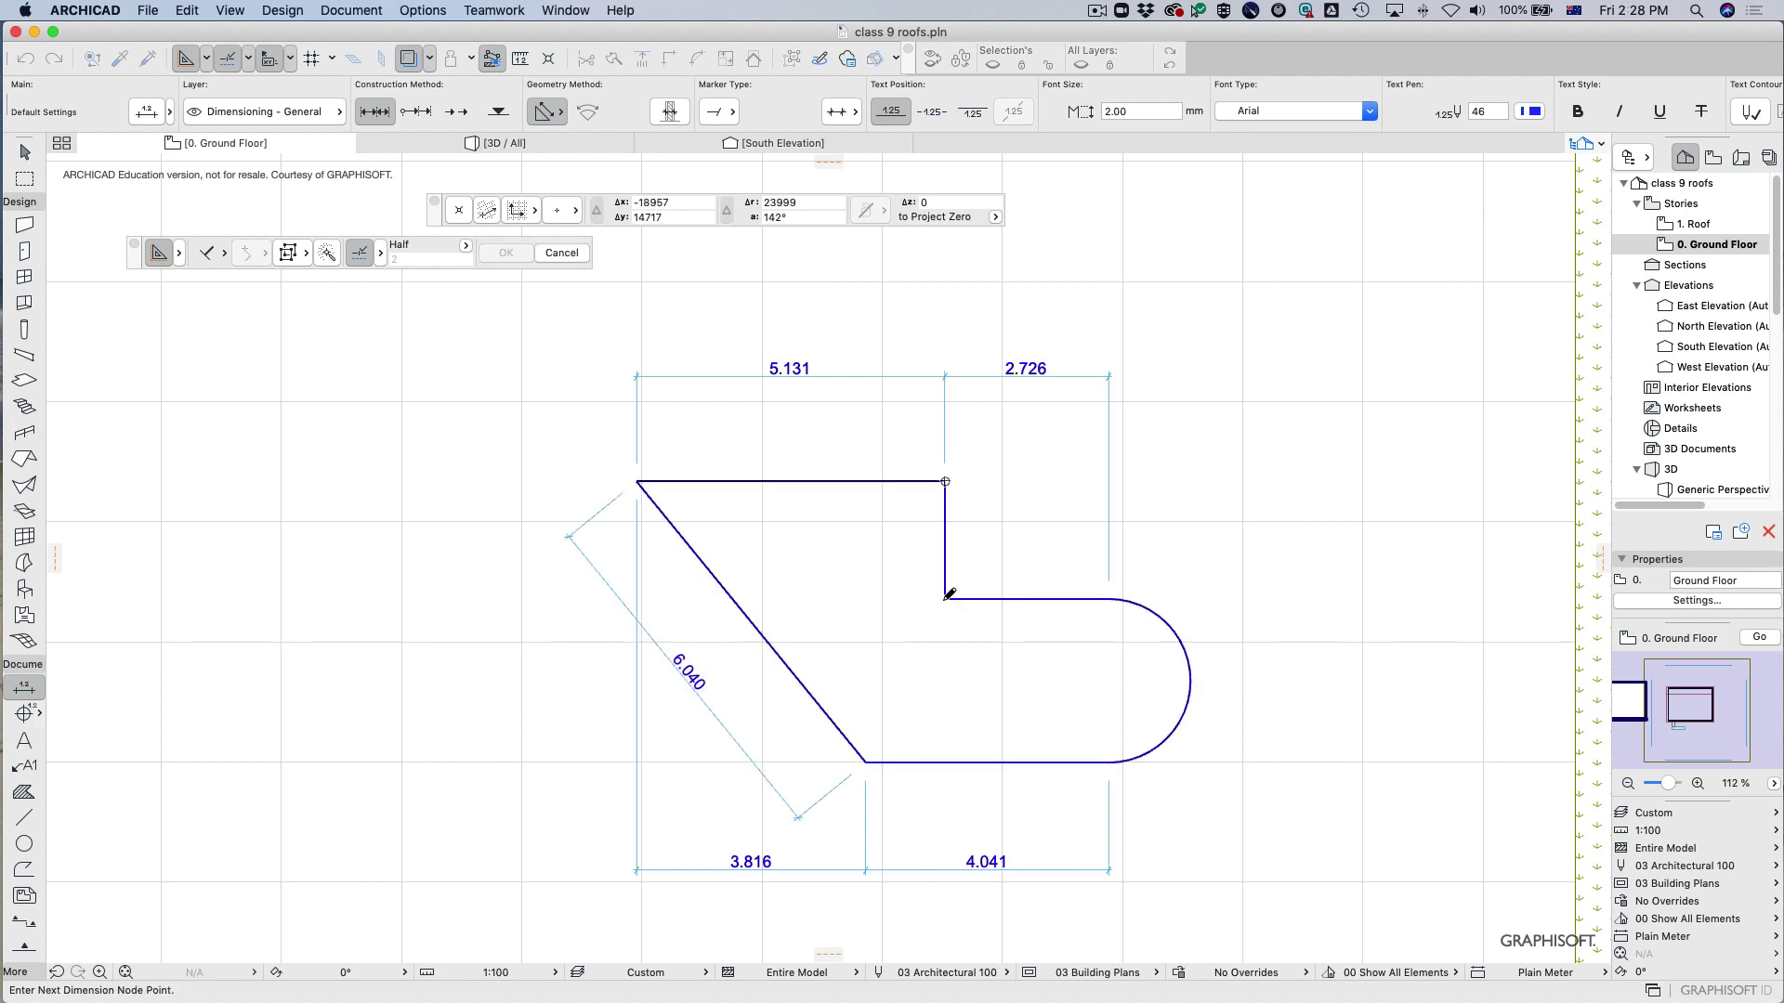
{"action": "left_click", "coordinate": [945, 598]}
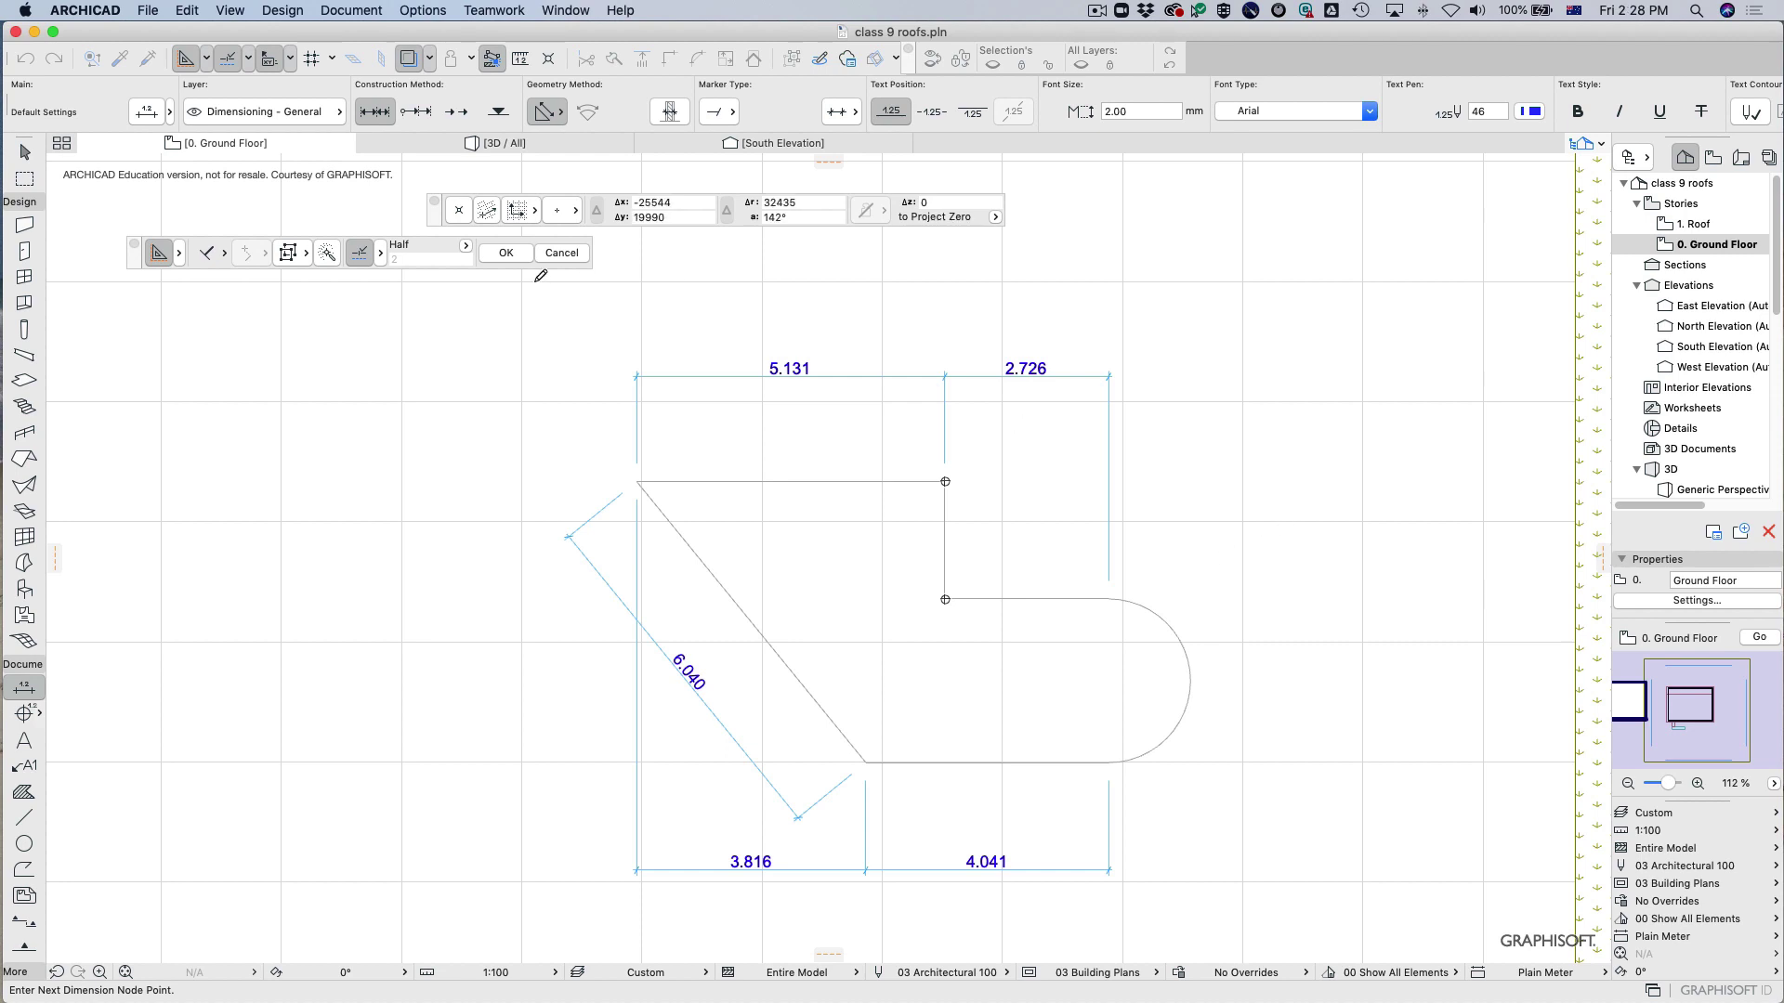
{"action": "left_click", "coordinate": [506, 257]}
{"action": "left_click", "coordinate": [1324, 585]}
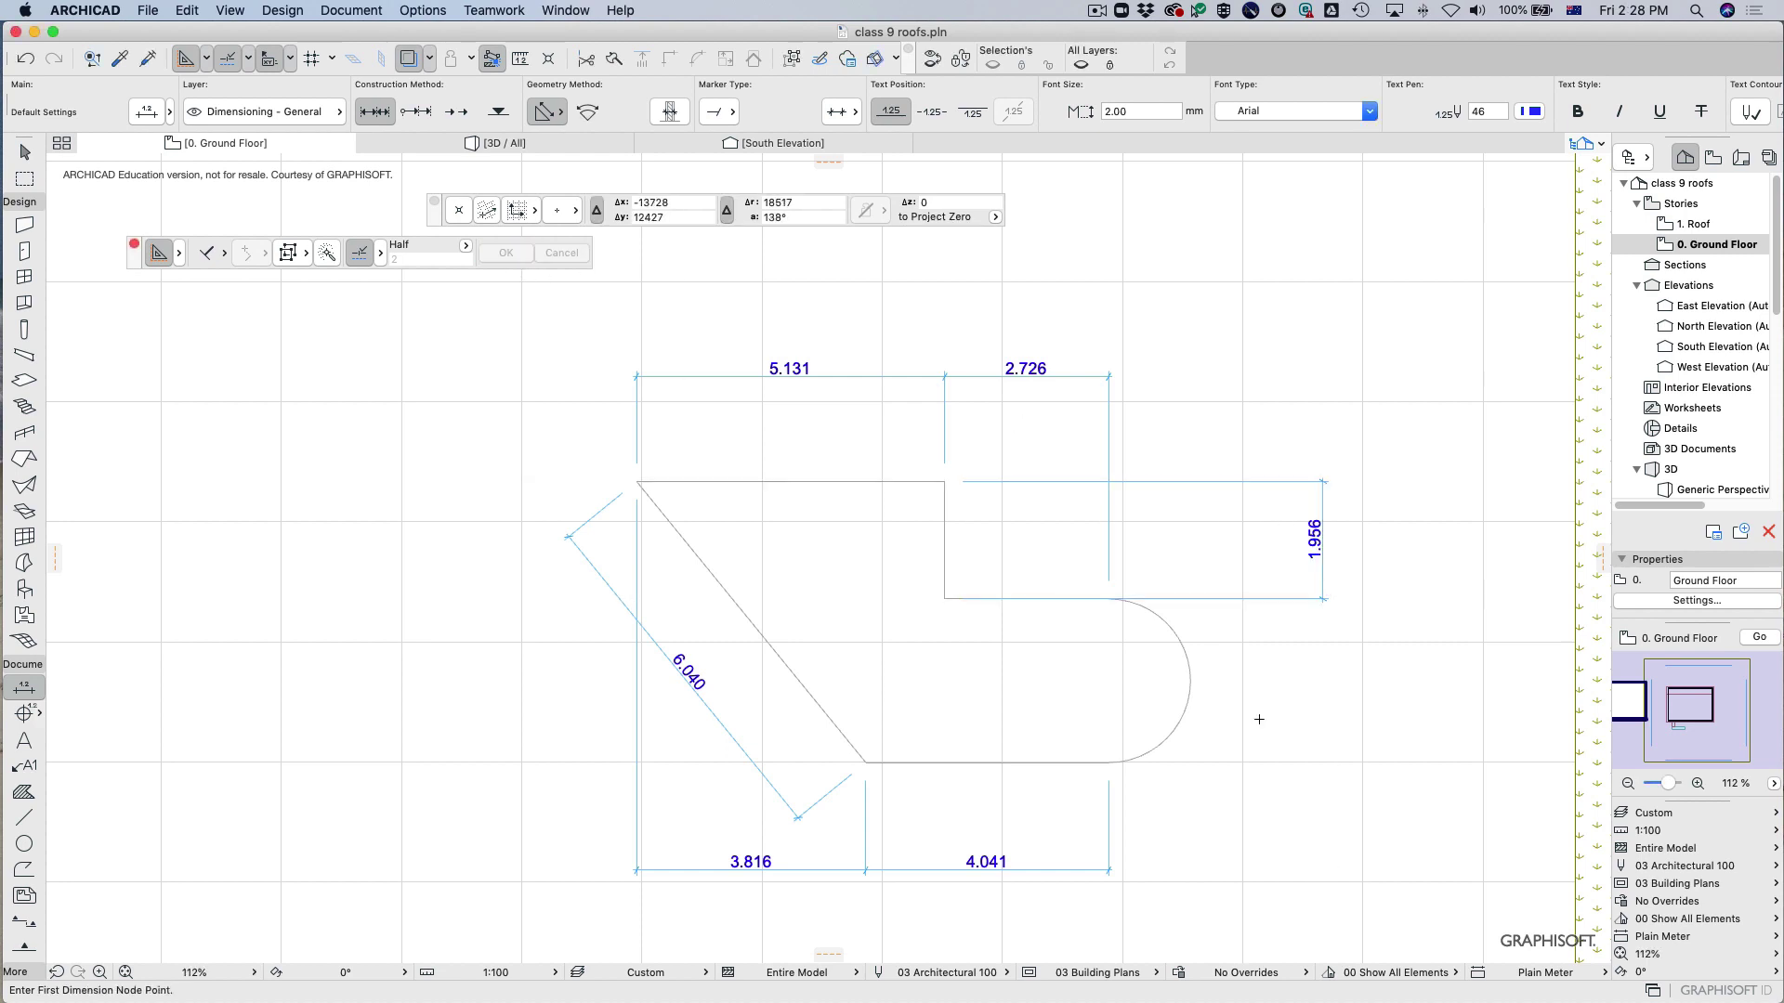
Dimension the semicircular arc's length using the curved geometry method, with a concentric dimension line just outside the arc.
{"action": "left_click", "coordinate": [587, 111]}
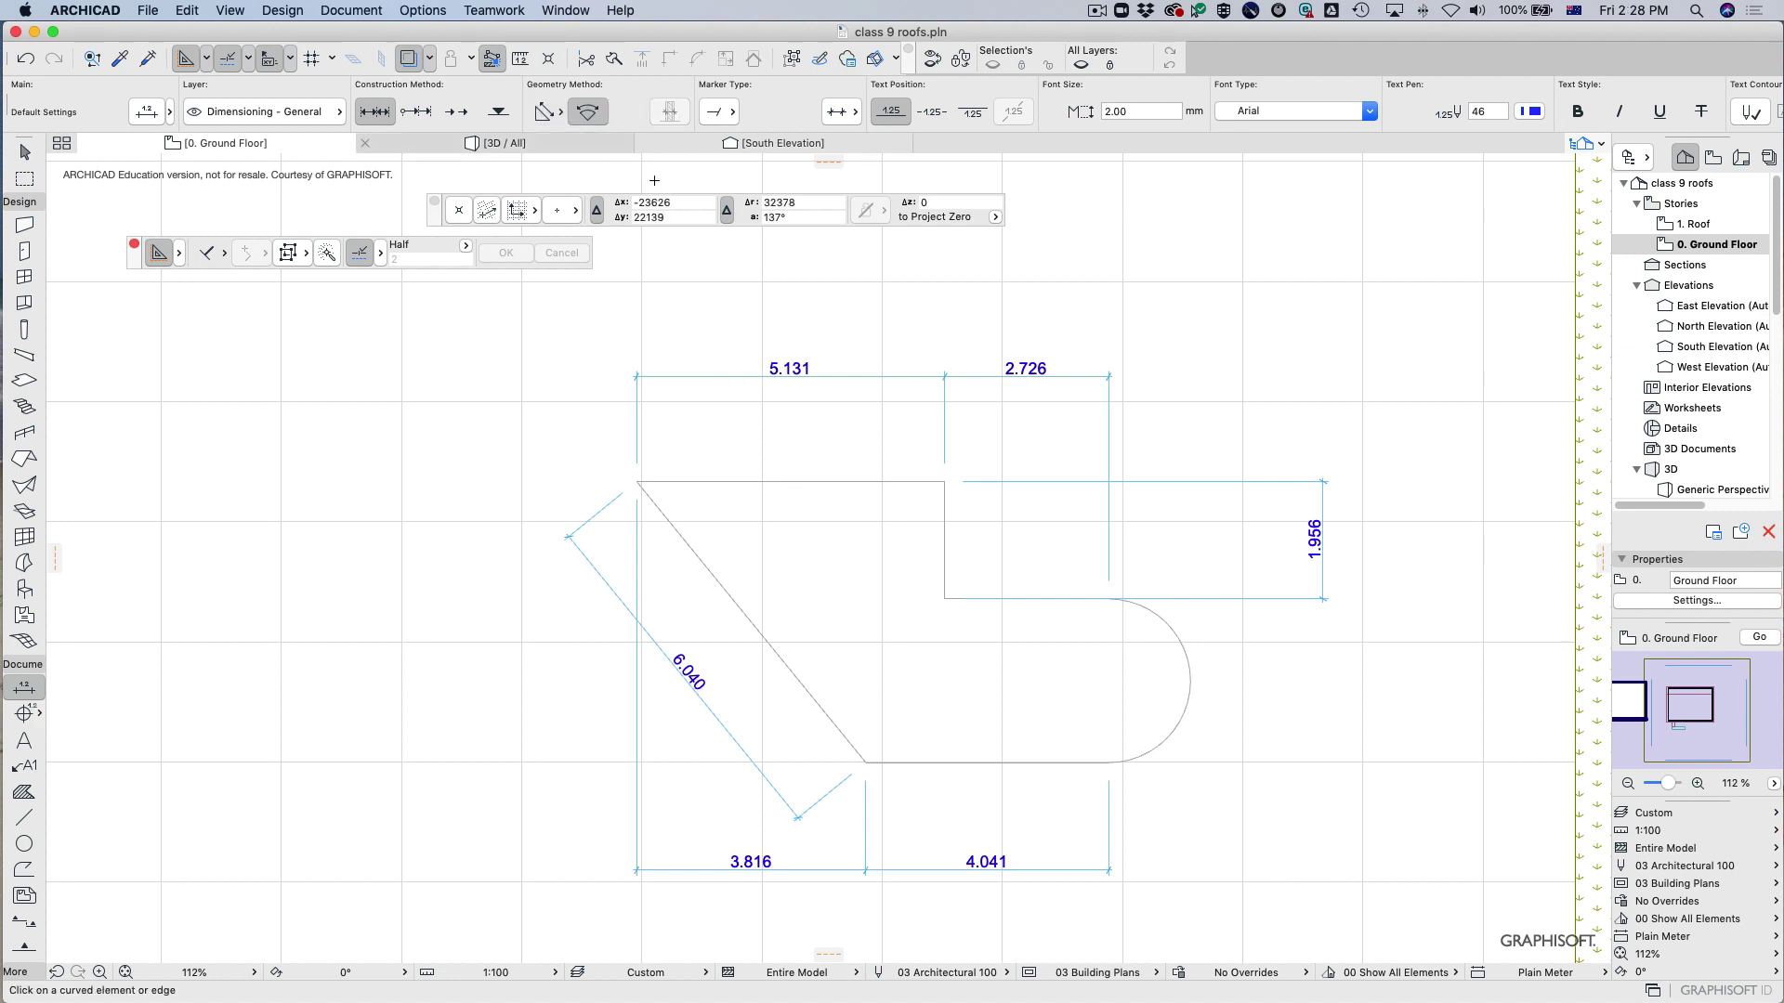
{"action": "left_click", "coordinate": [1190, 688]}
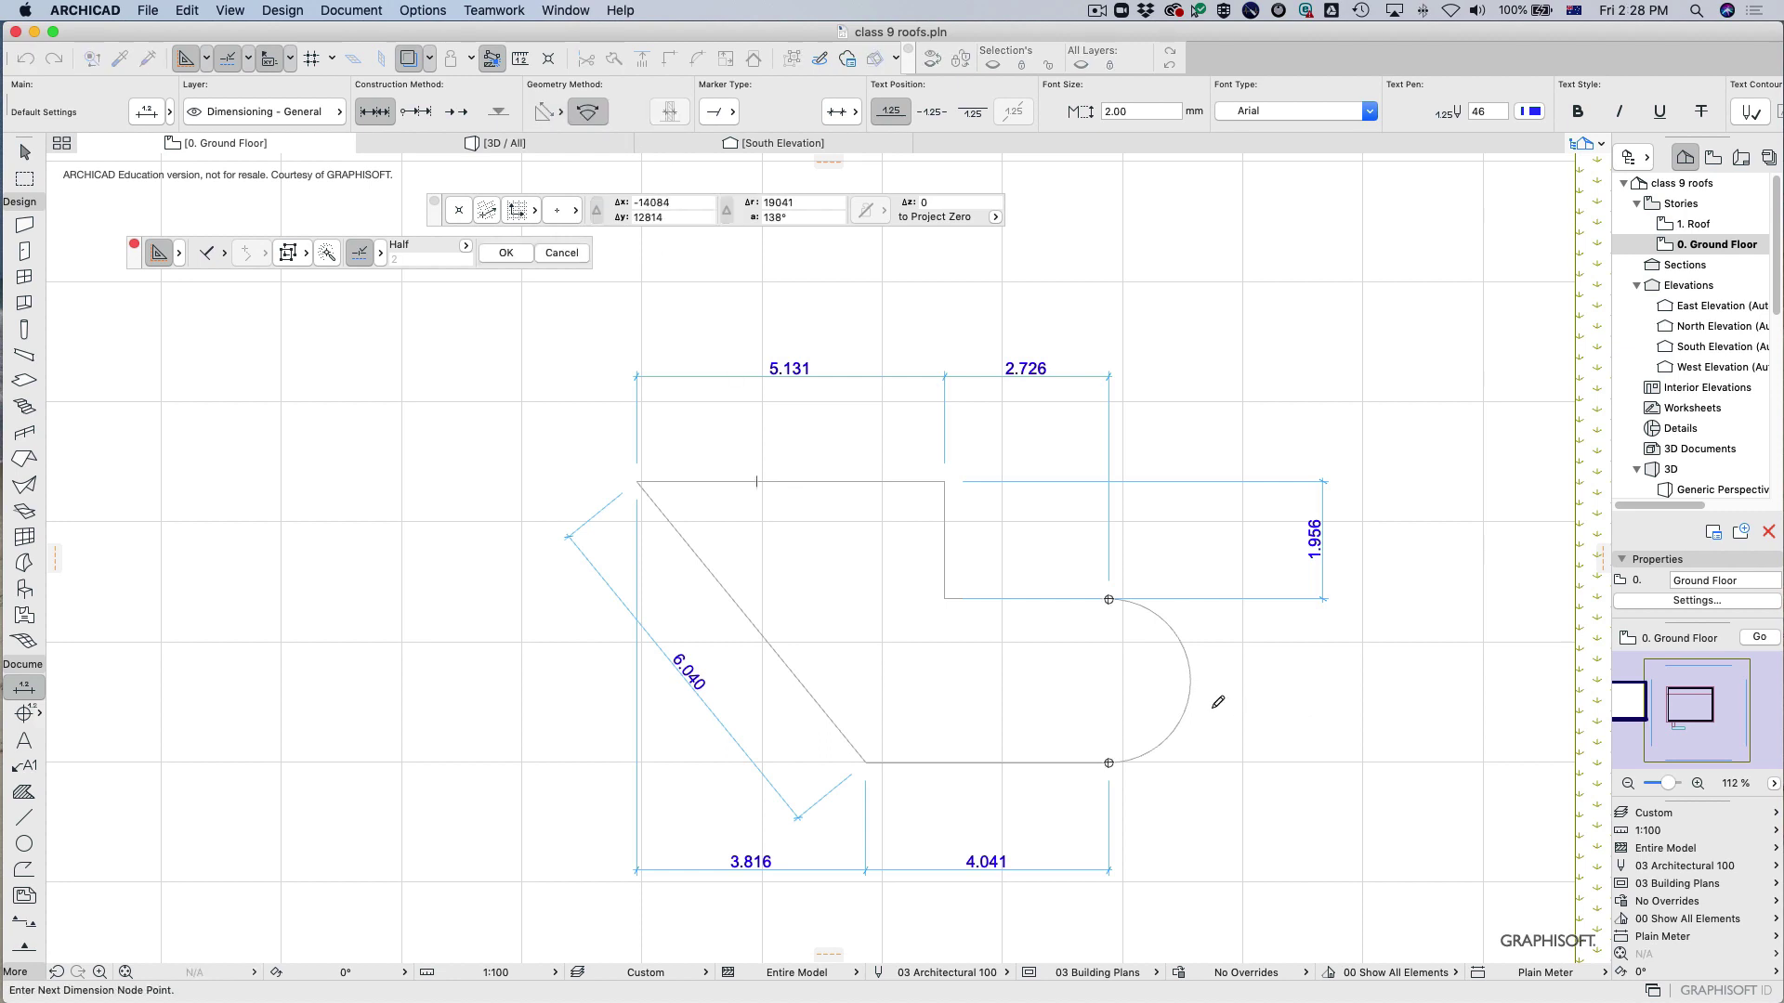
{"action": "double_click", "coordinate": [1220, 694]}
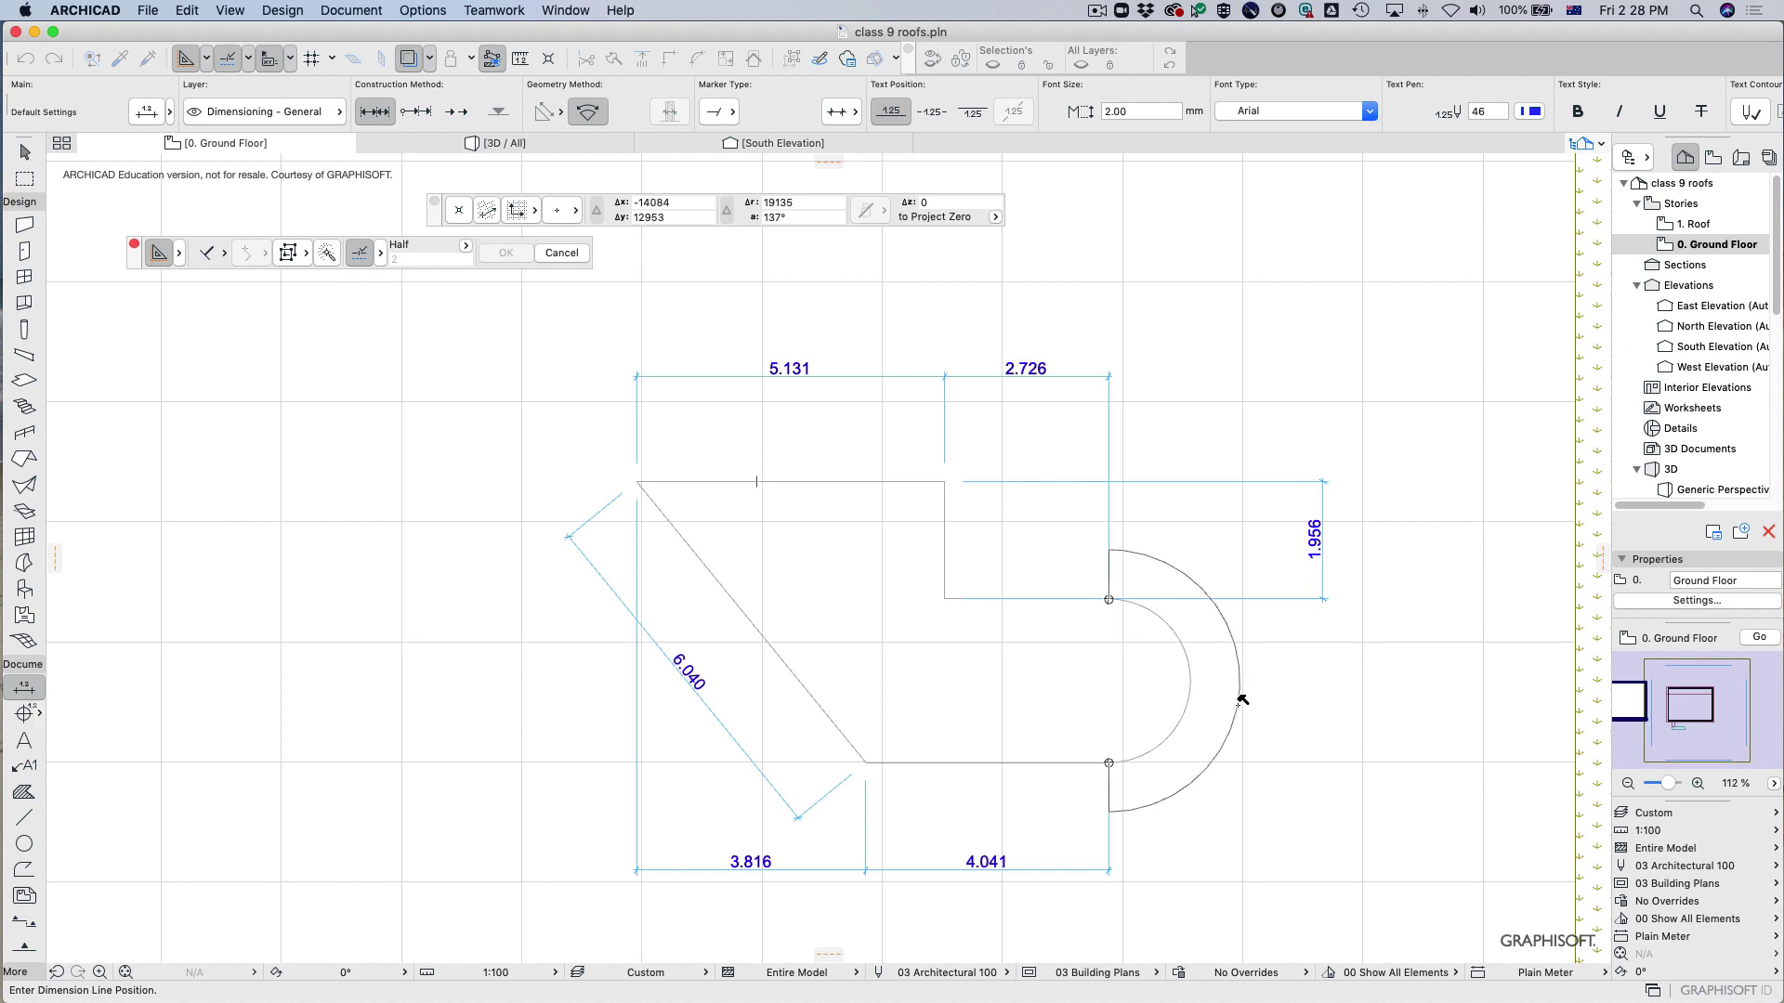
{"action": "left_click", "coordinate": [1238, 692]}
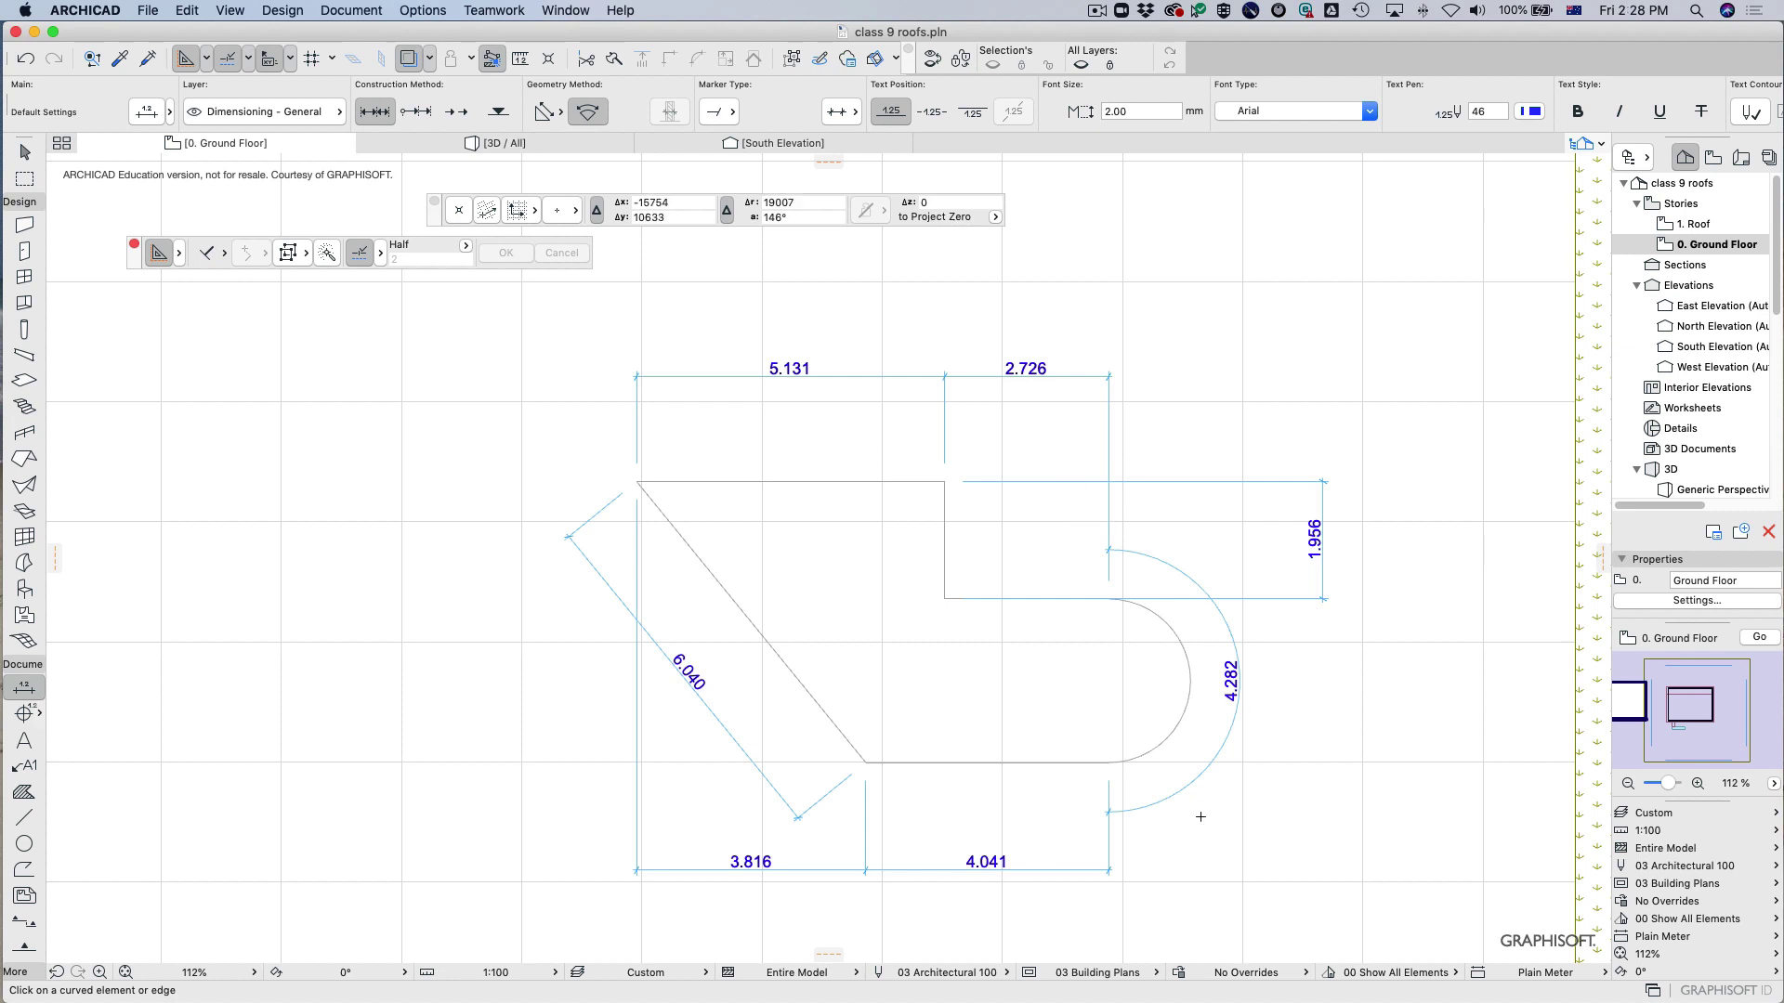
{"action": "key", "text": "Escape"}
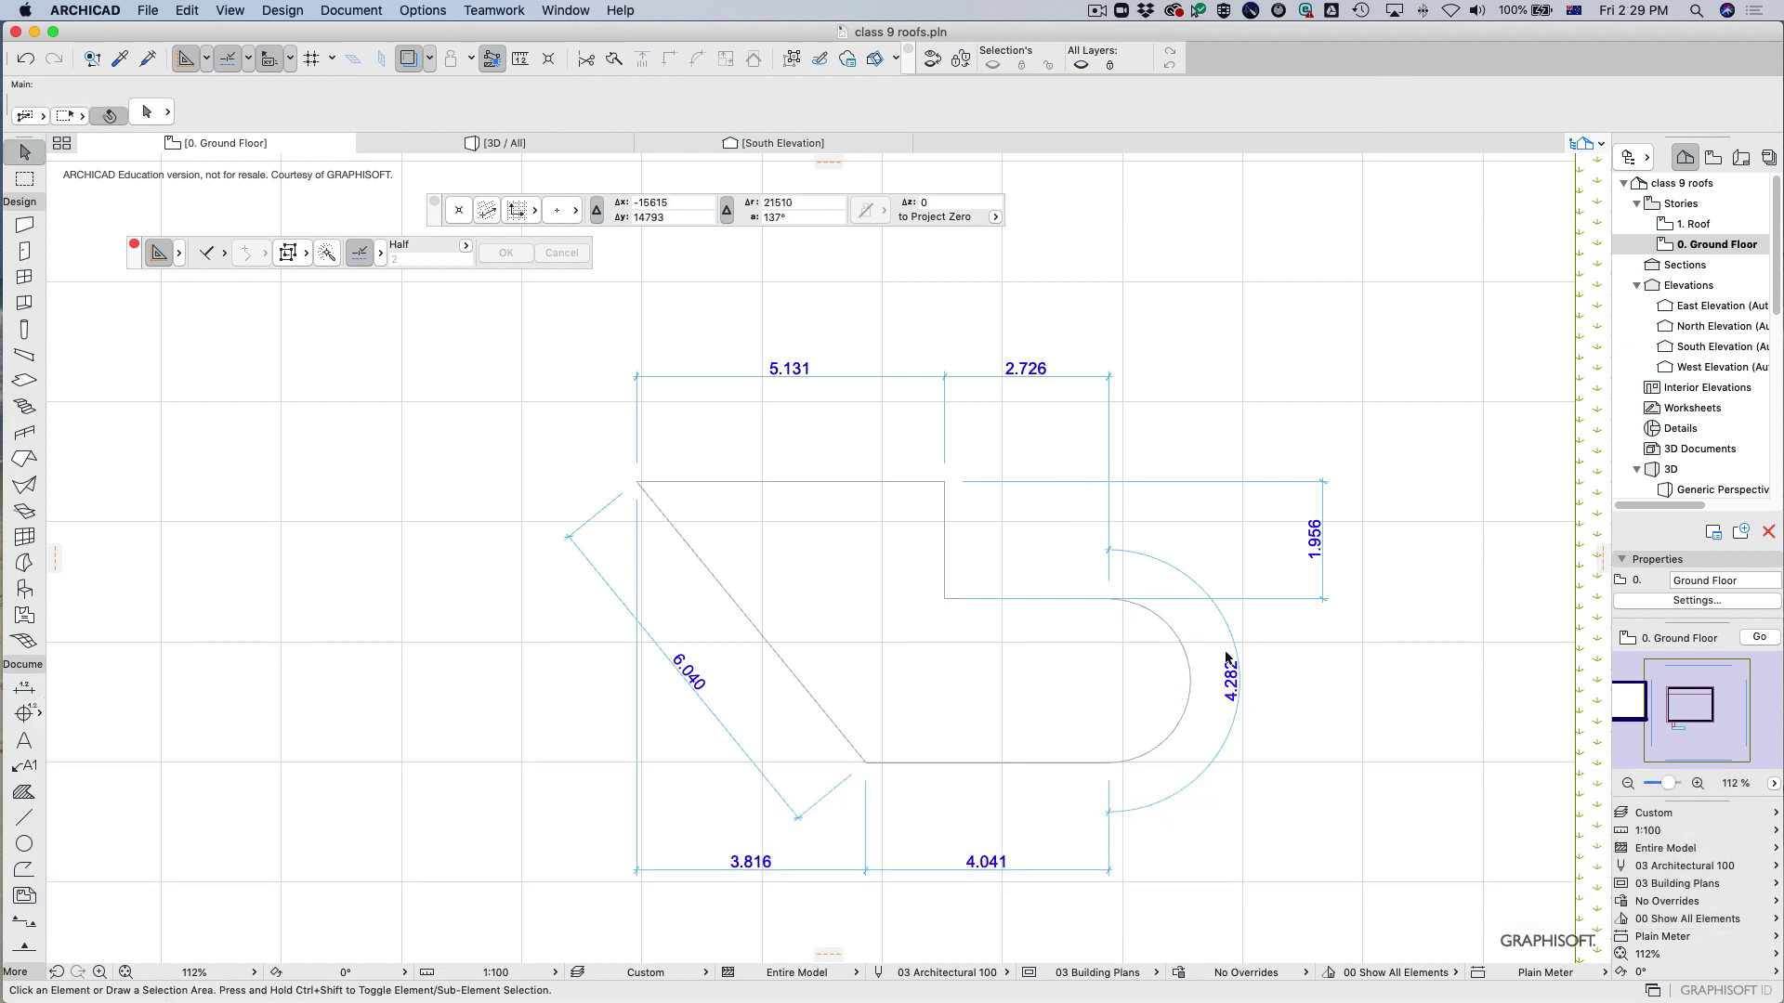
Offset the polyline's semicircular edge outward by about 233 mm to check that its dimensions follow, and undo the edit.
{"action": "left_click", "coordinate": [1169, 739]}
{"action": "left_click", "coordinate": [1178, 722]}
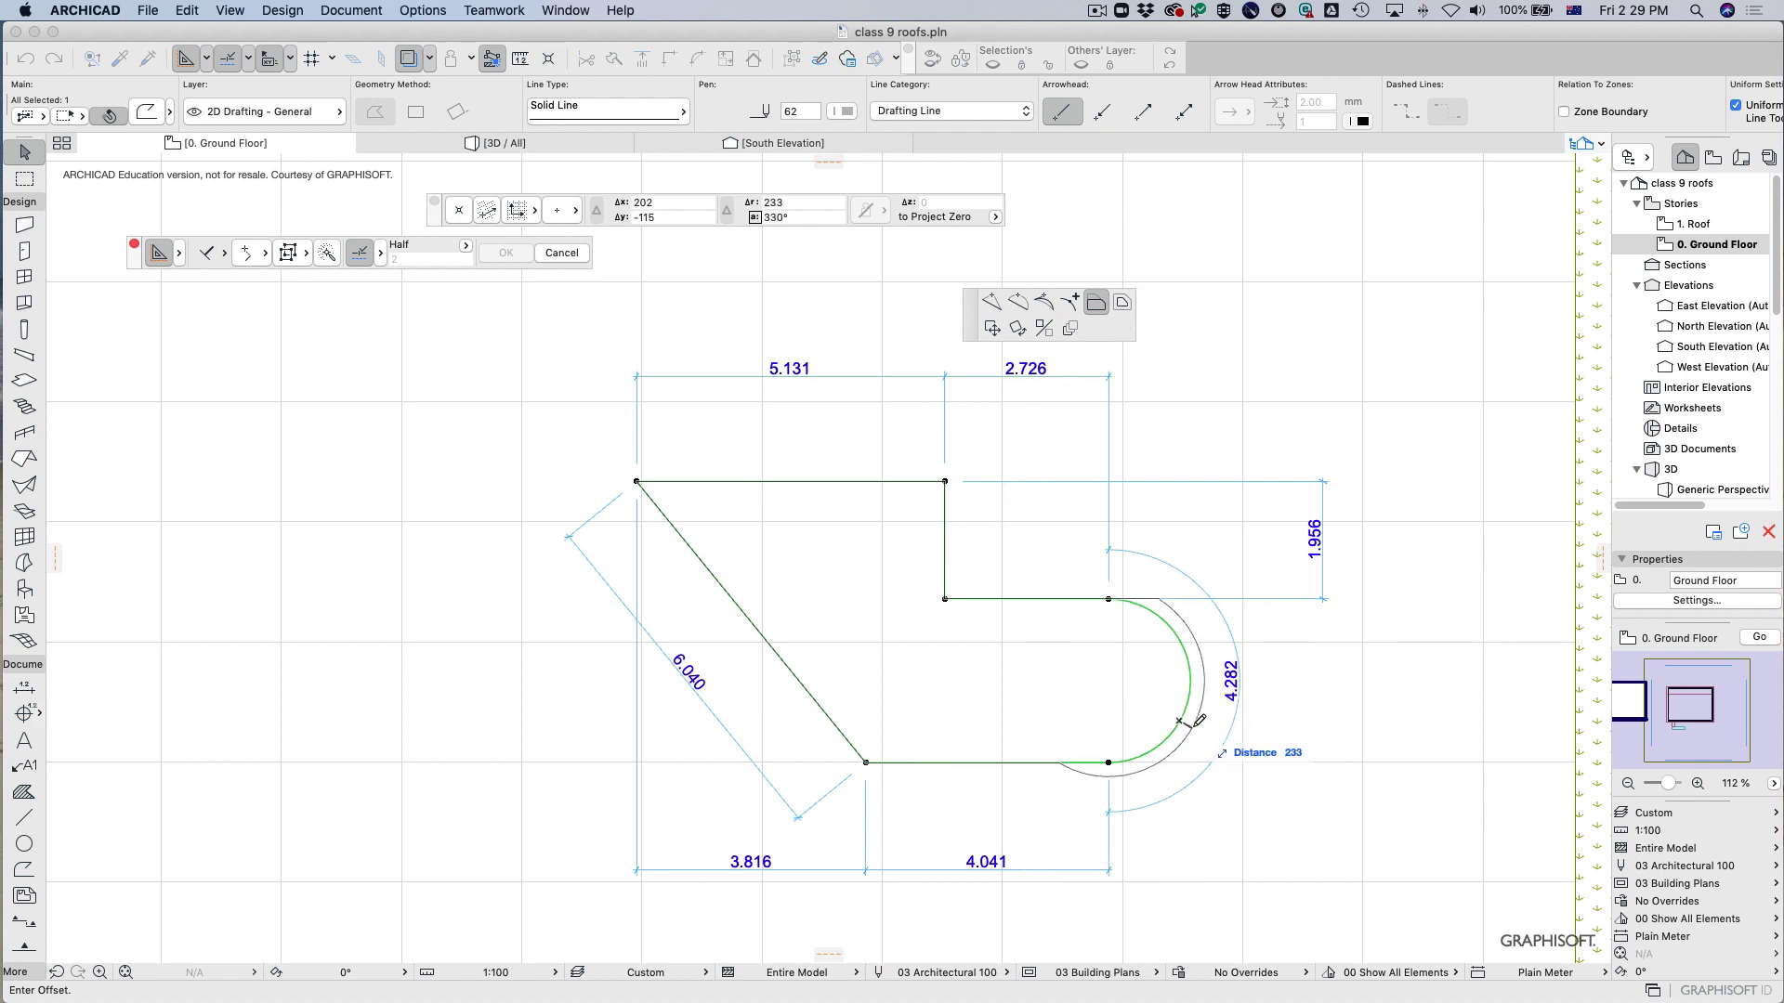
{"action": "left_click", "coordinate": [1204, 809]}
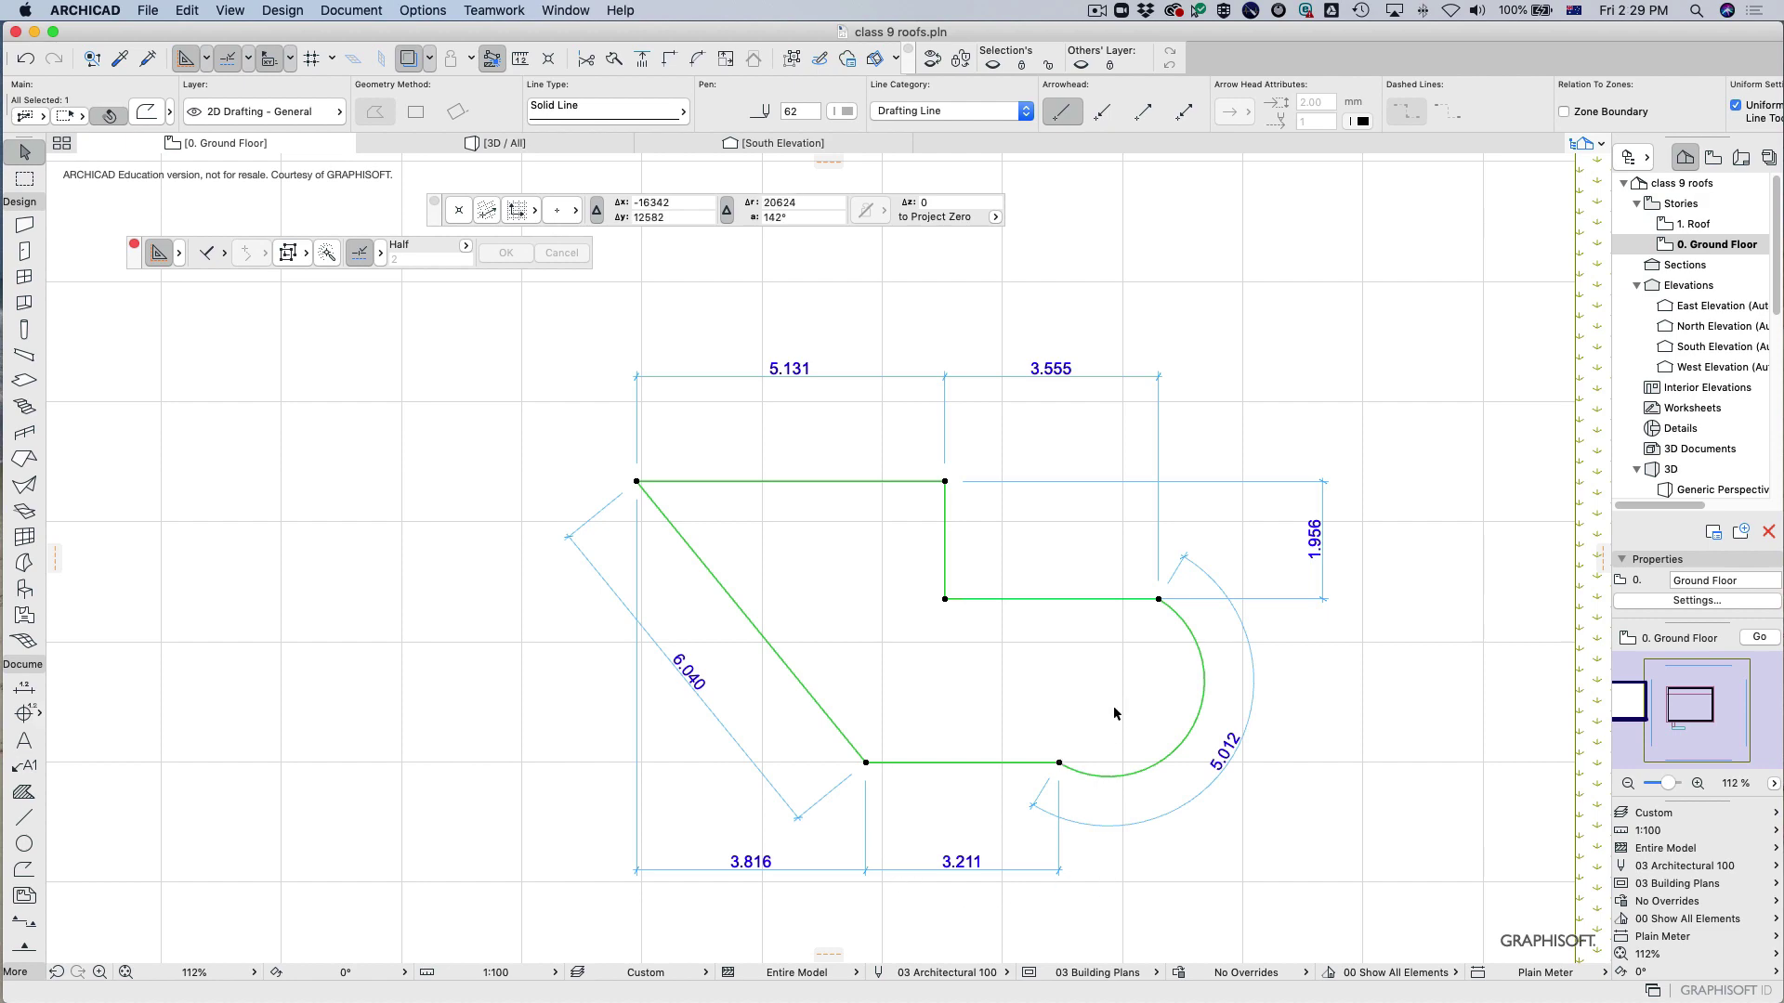
{"action": "key", "text": "super+z"}
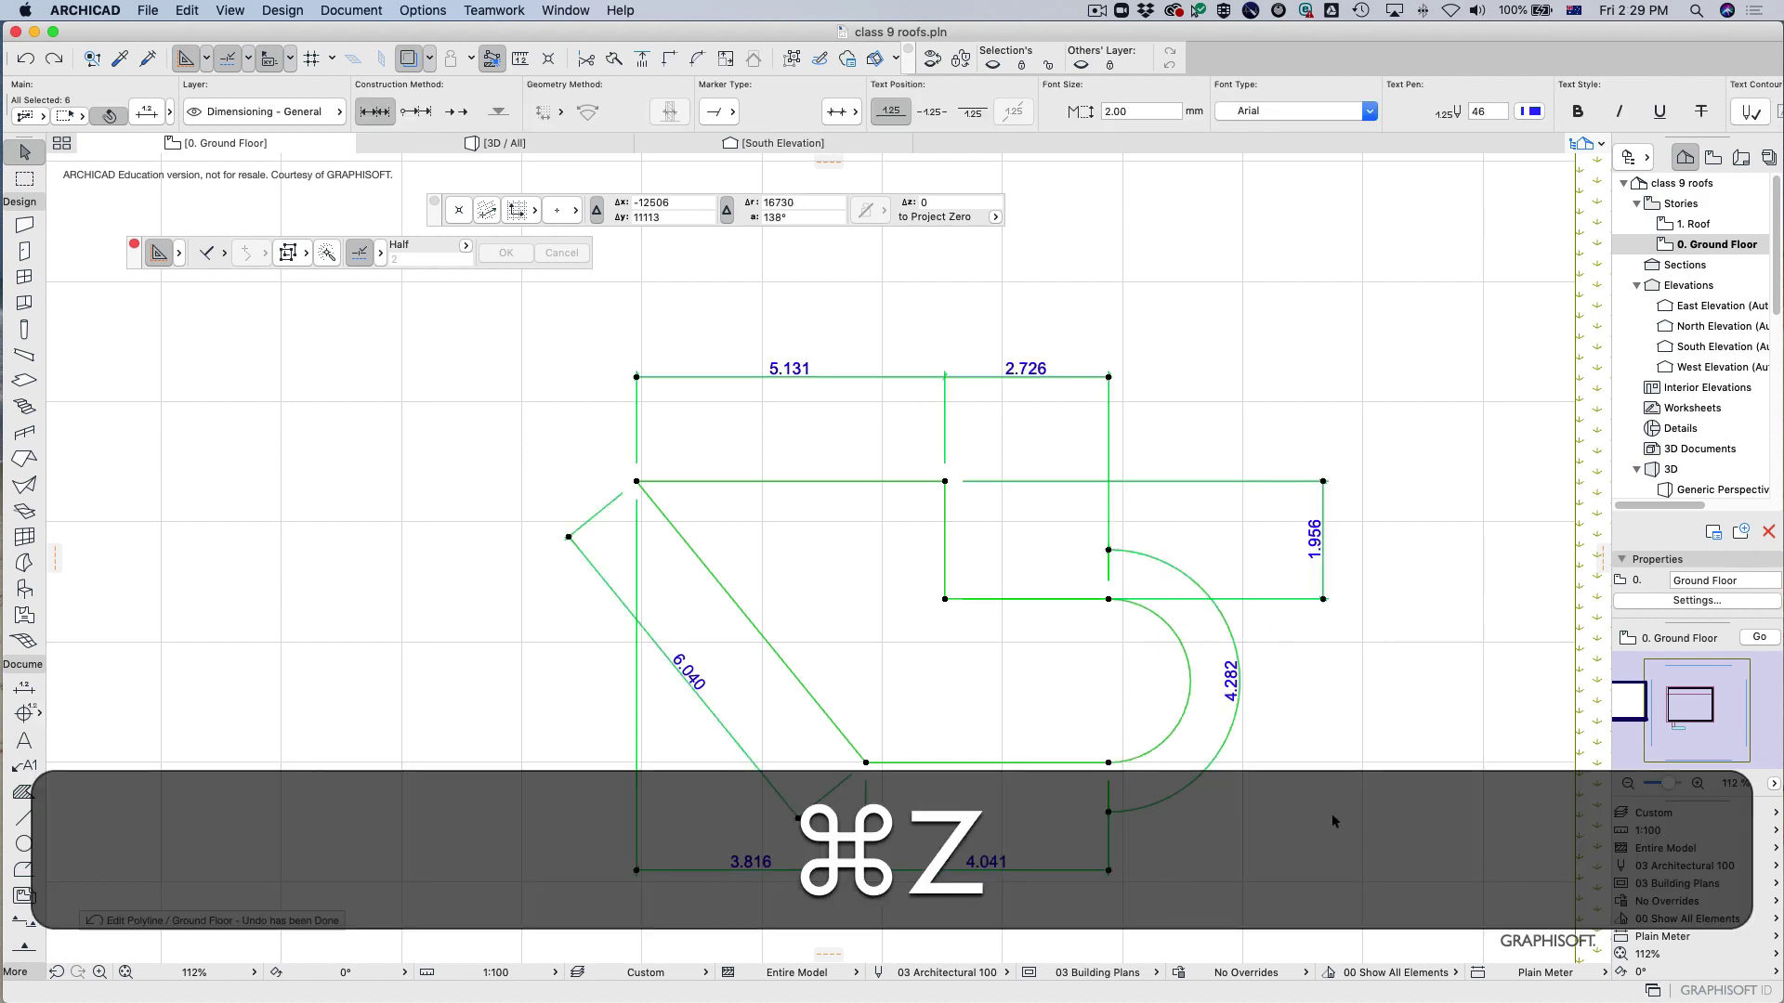
Delete the sample polyline together with all of its dimensions.
{"action": "scroll", "coordinate": [1380, 796], "scroll_direction": "down", "scroll_amount": 5}
{"action": "mouse_move", "coordinate": [1405, 423]}
{"action": "left_mouse_down"}
{"action": "mouse_move", "coordinate": [1056, 783]}
{"action": "mouse_move", "coordinate": [915, 850]}
{"action": "left_mouse_up"}
{"action": "key", "text": "BackSpace"}
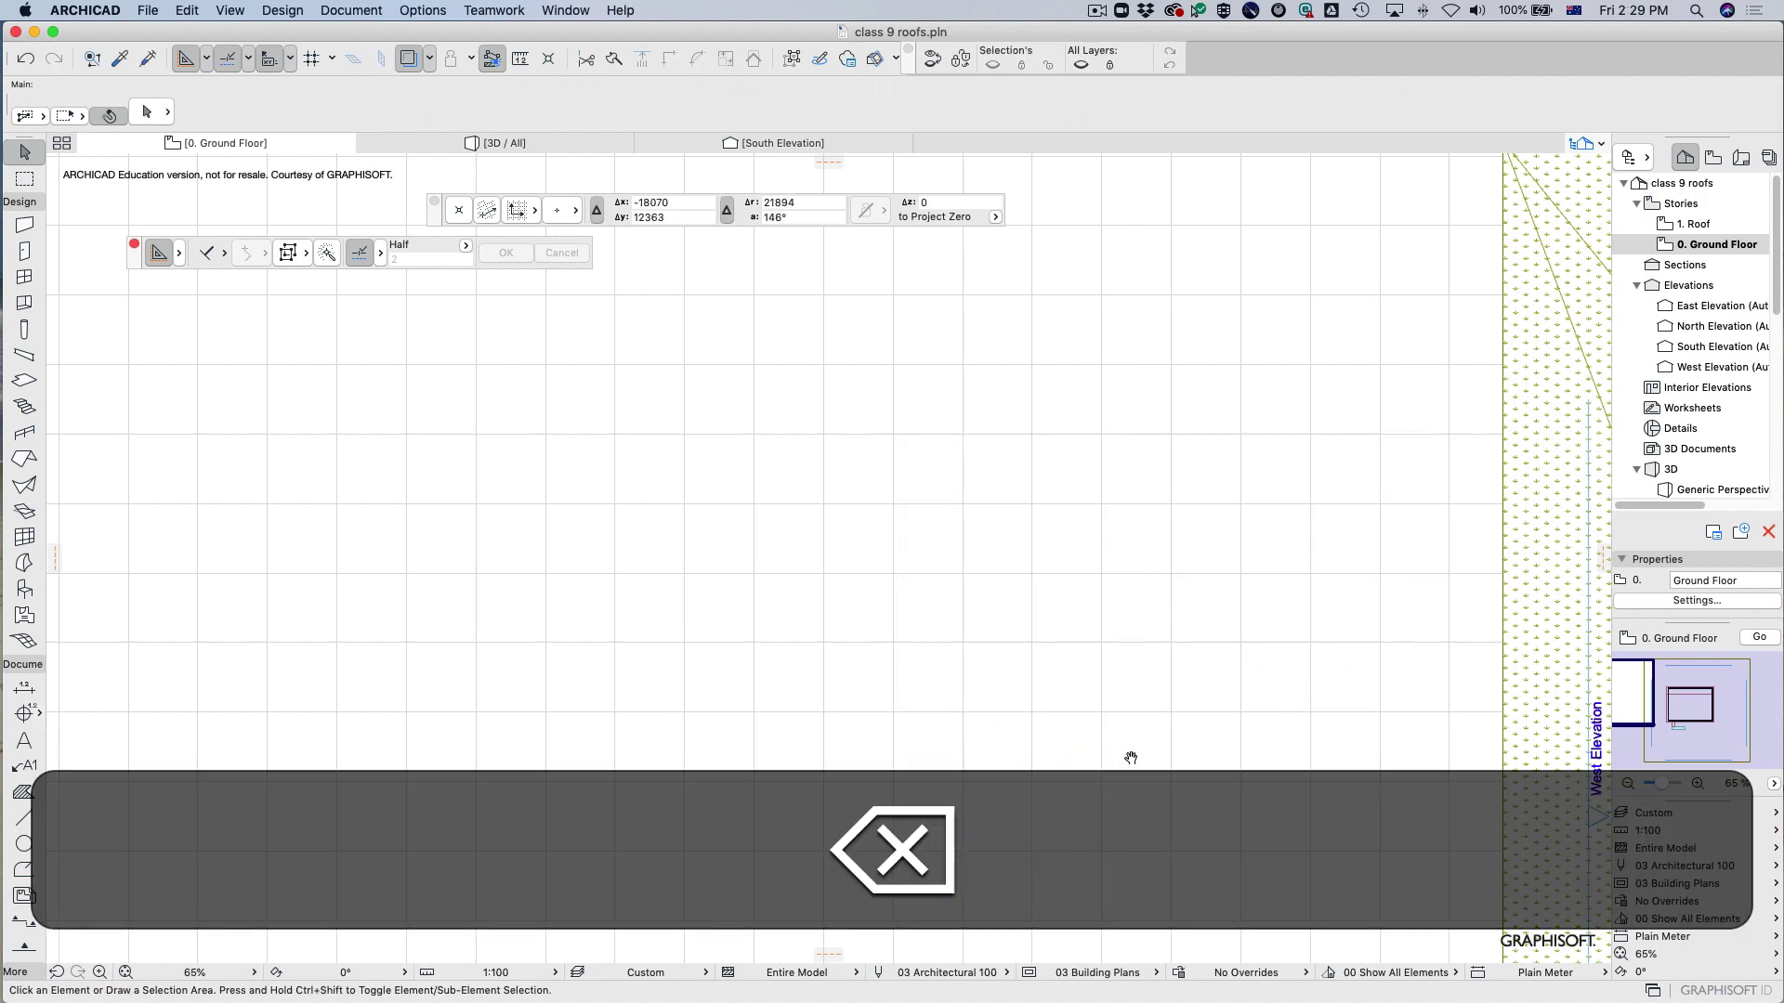
Switch the Dimension tool from the curved to the linear geometry method, ready to dimension the building's south wall.
{"action": "scroll", "coordinate": [687, 680], "scroll_direction": "right", "scroll_amount": 5}
{"action": "scroll", "coordinate": [1285, 787], "scroll_direction": "down", "scroll_amount": 5}
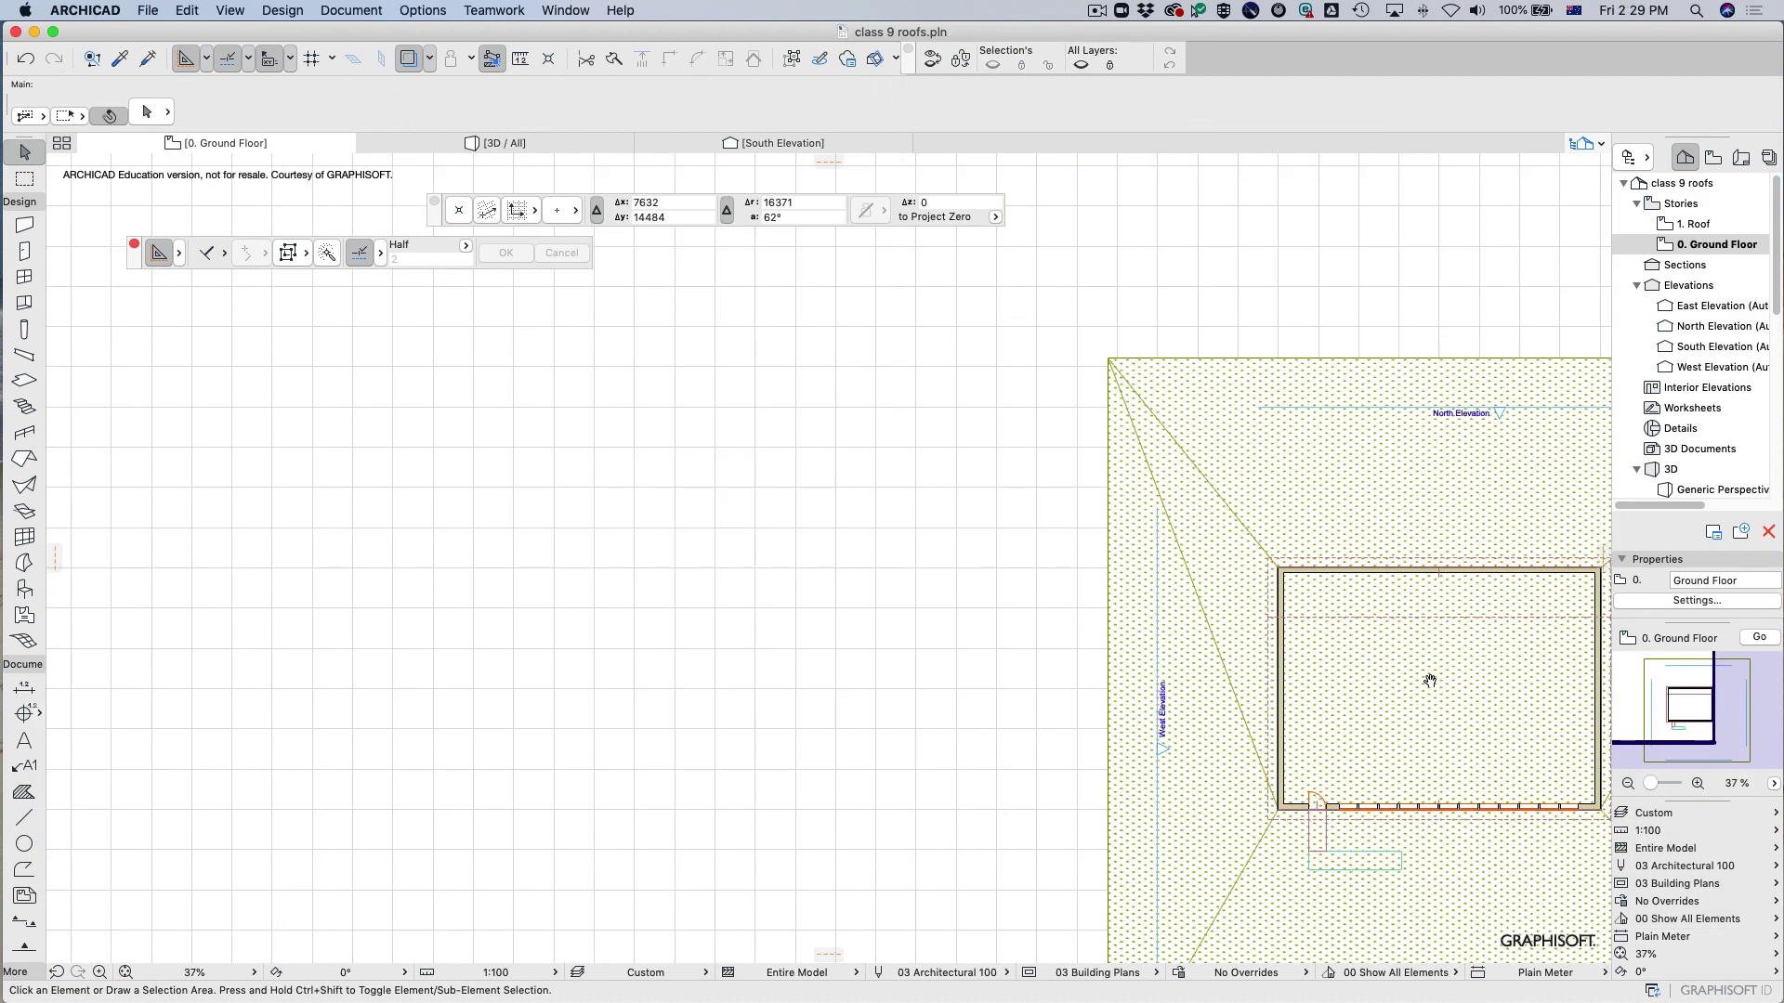
{"action": "scroll", "coordinate": [940, 759], "scroll_direction": "up", "scroll_amount": 6}
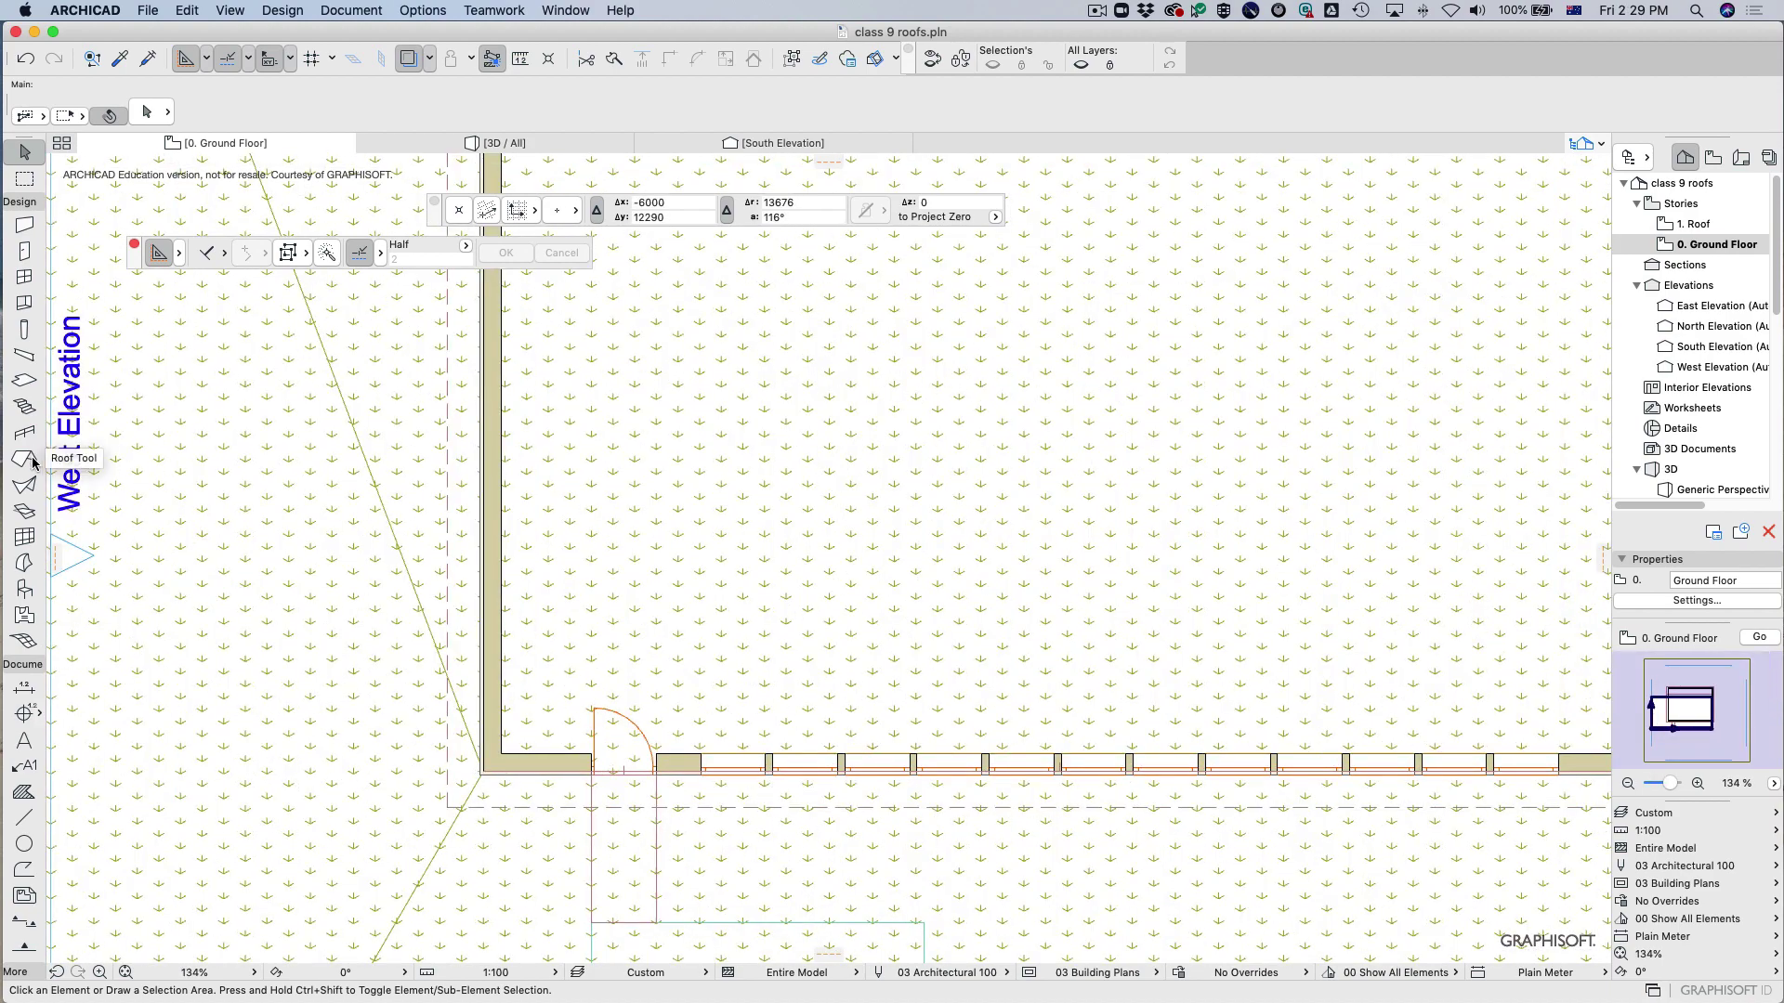
{"action": "left_click", "coordinate": [26, 688]}
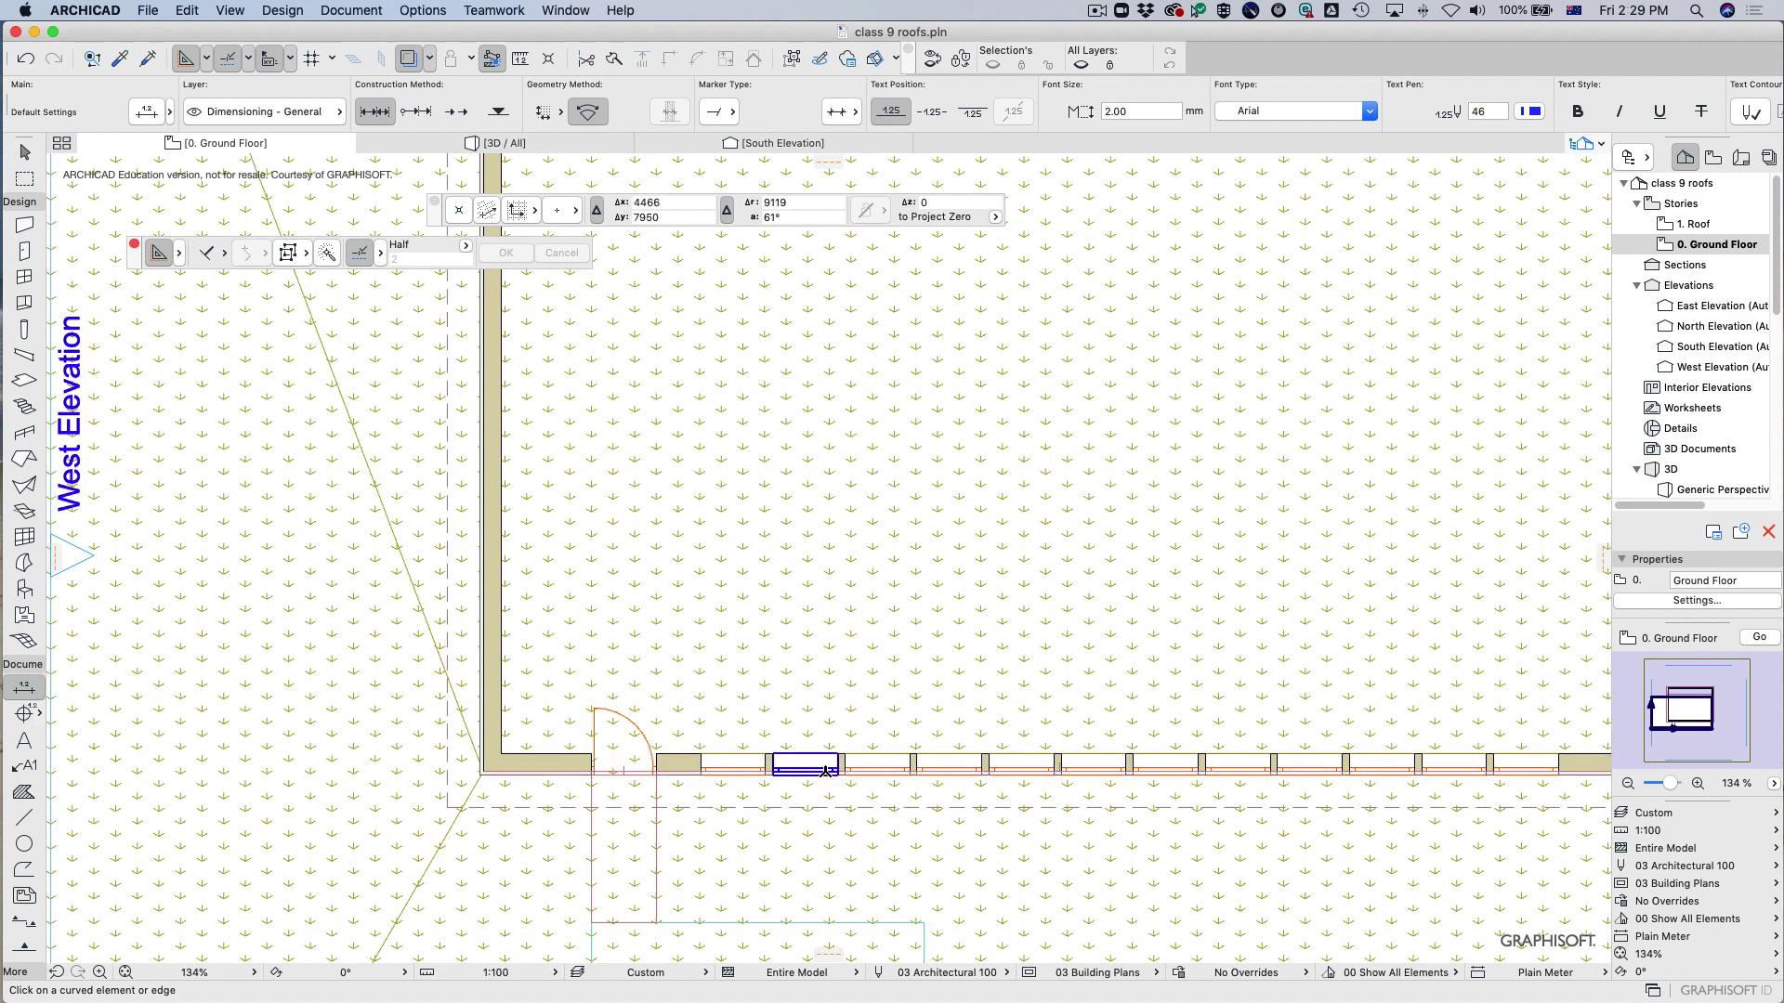
{"action": "key", "text": "Escape"}
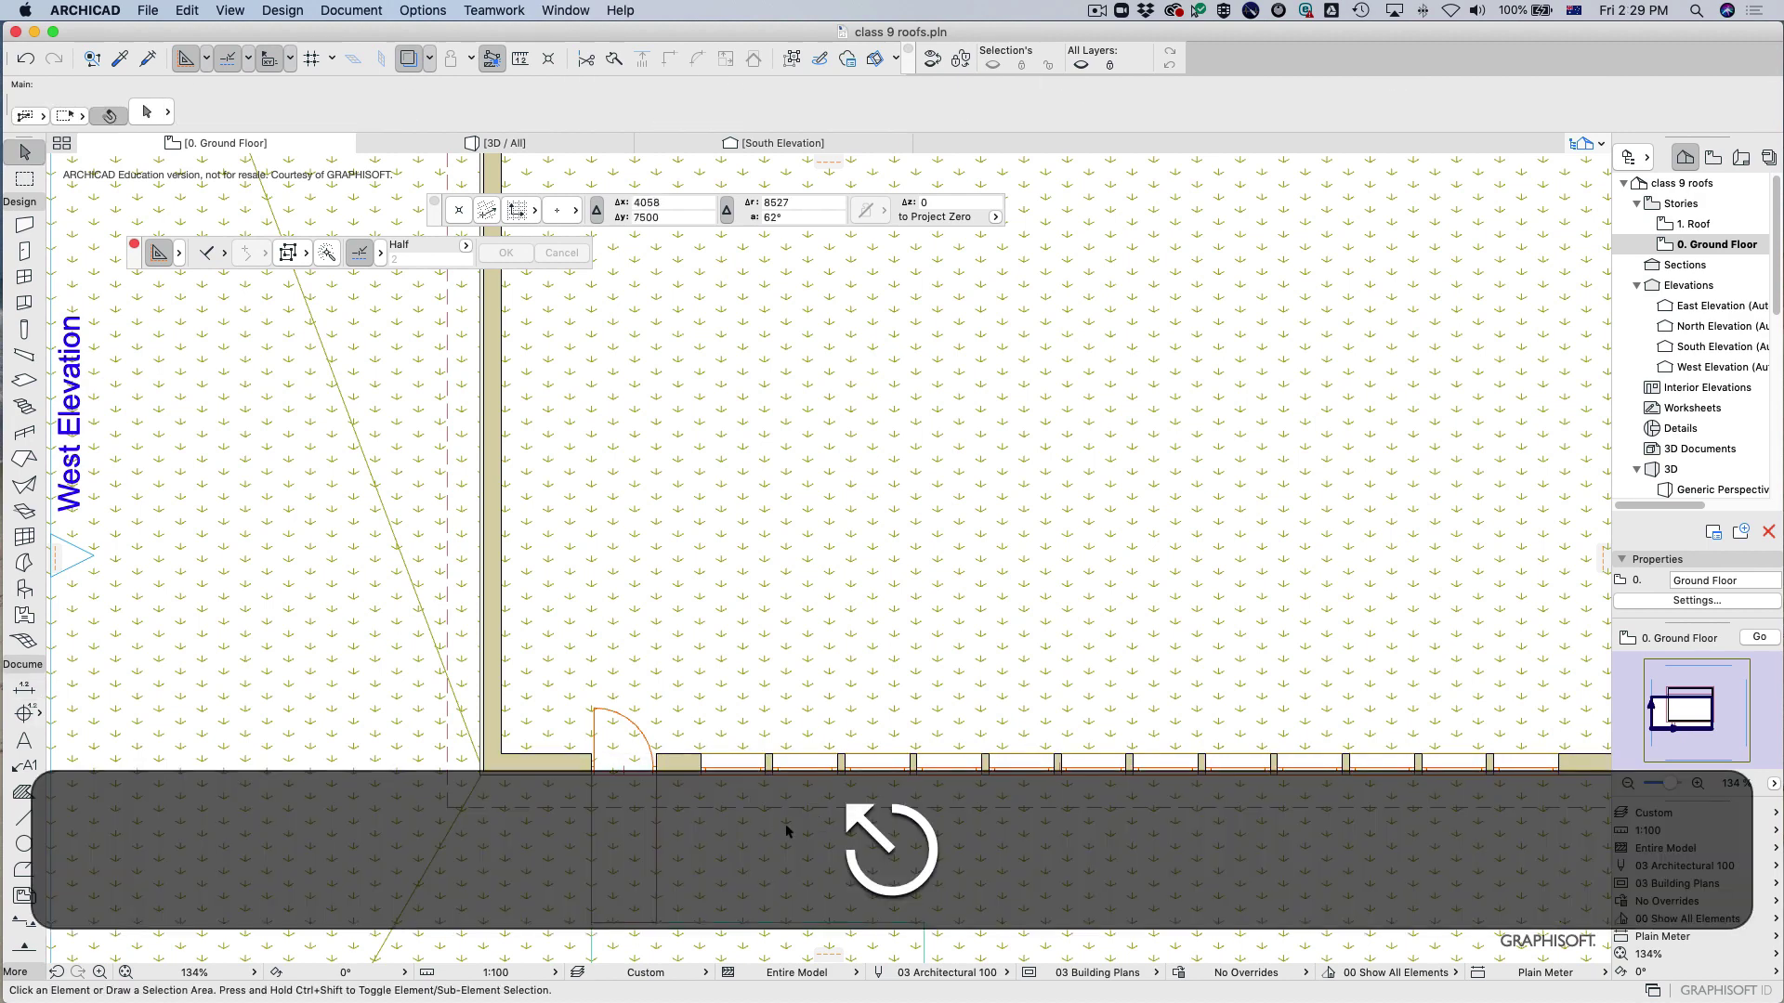
{"action": "left_click", "coordinate": [24, 688]}
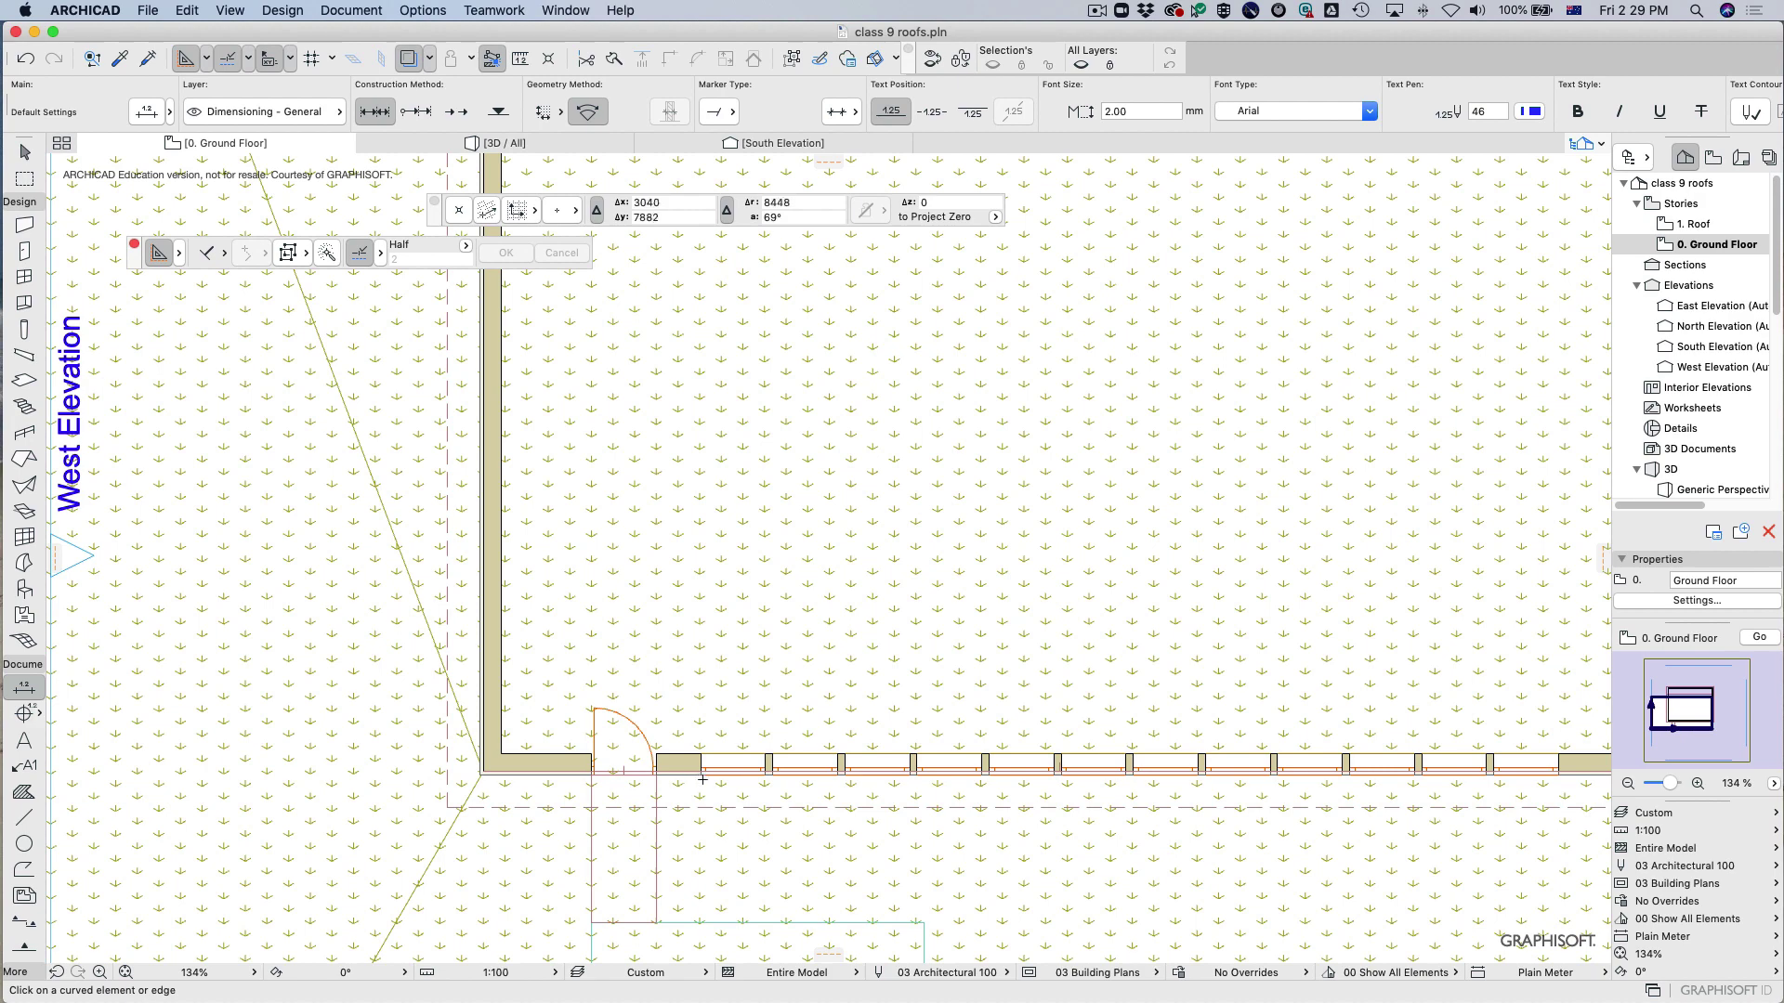
{"action": "scroll", "coordinate": [706, 763], "scroll_direction": "up", "scroll_amount": 5}
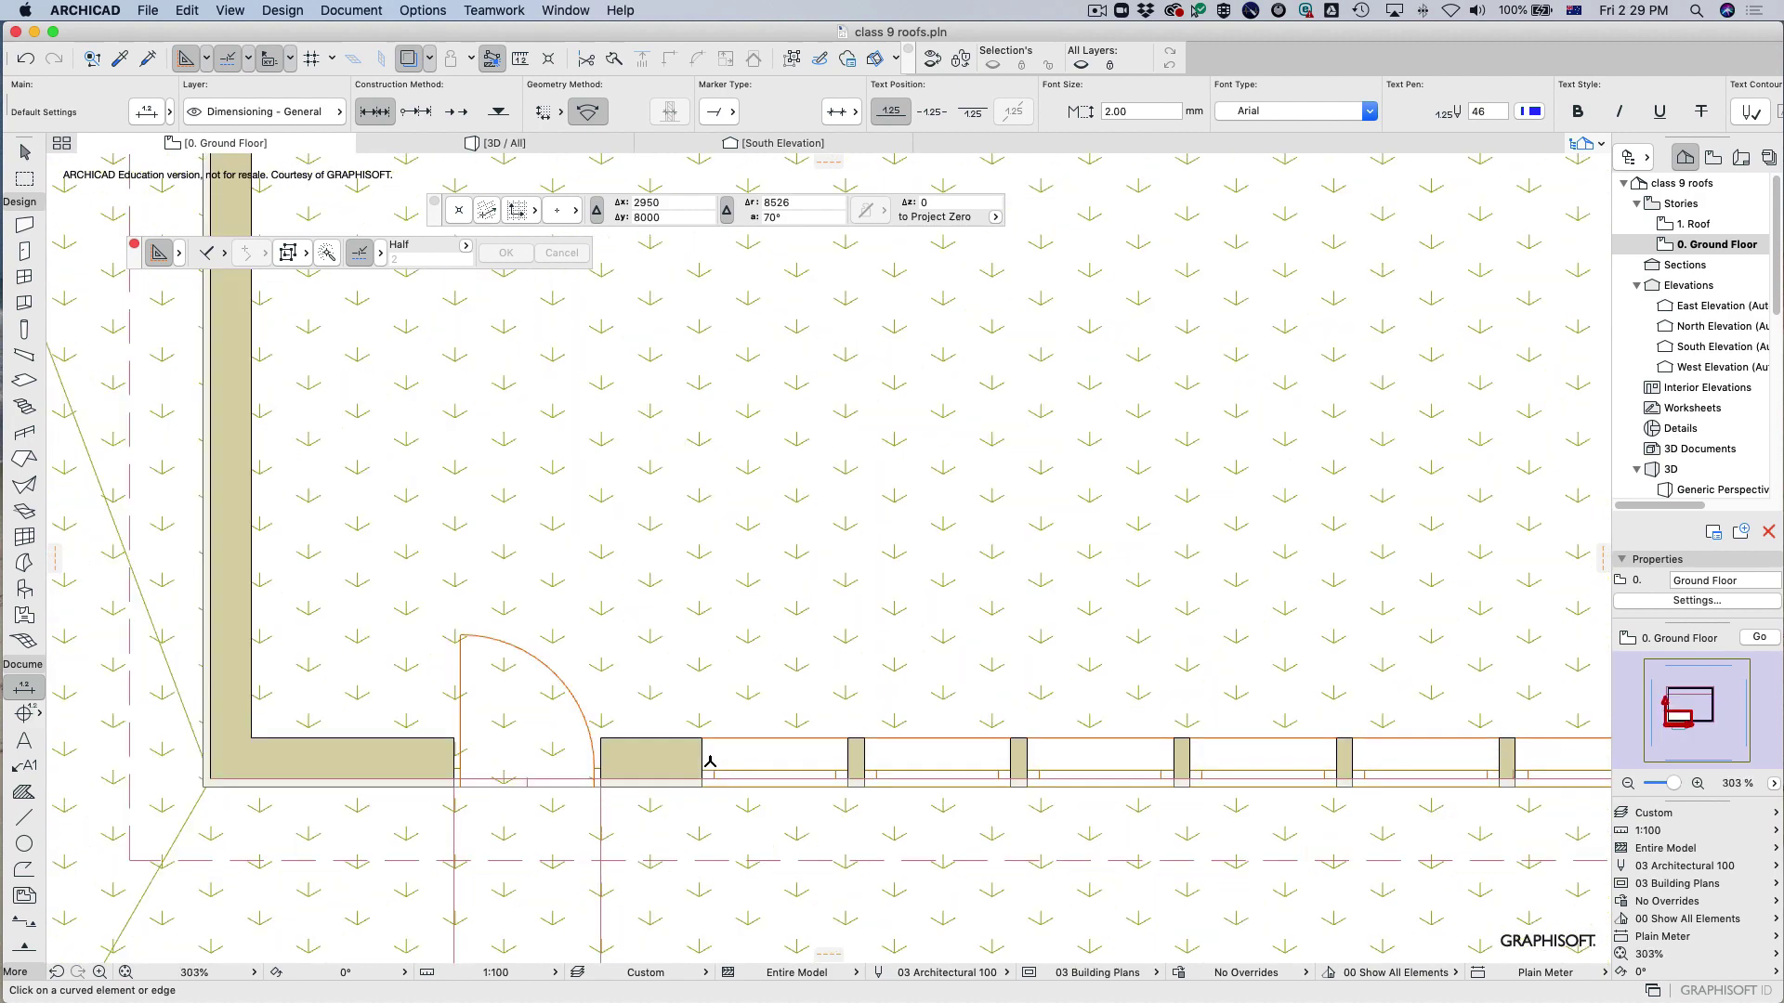
{"action": "scroll", "coordinate": [706, 764], "scroll_direction": "up", "scroll_amount": 1}
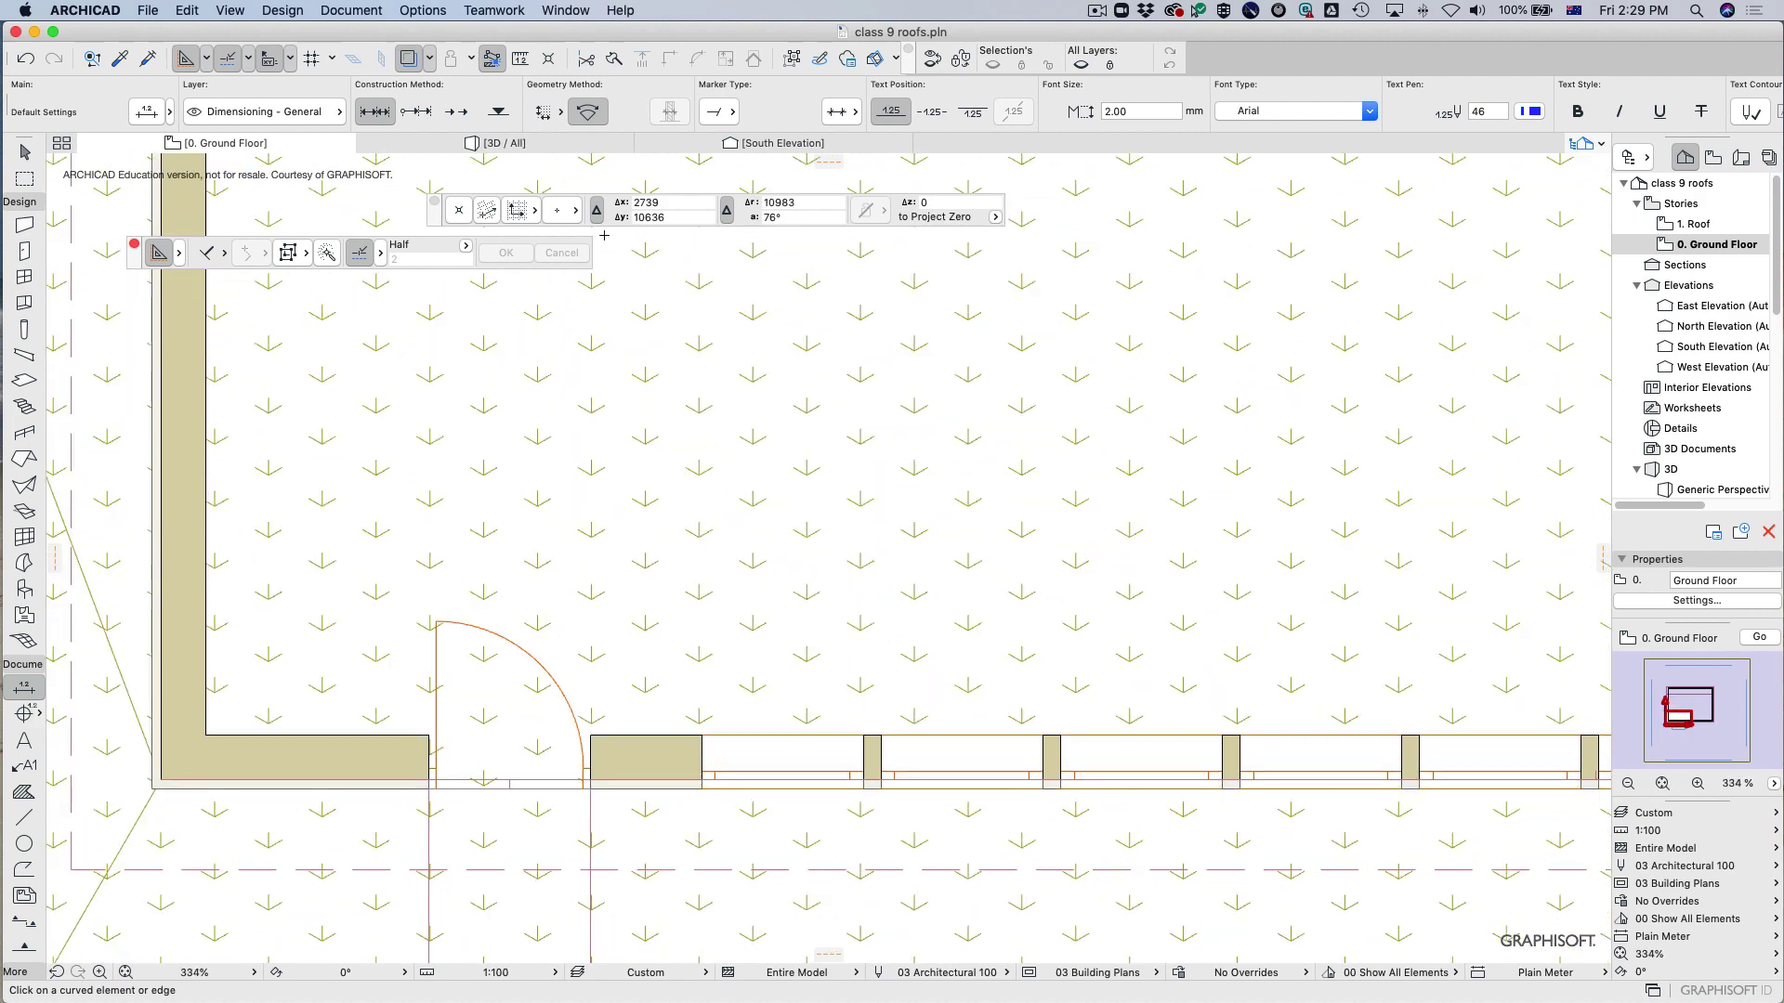
{"action": "left_click", "coordinate": [564, 114]}
{"action": "left_click", "coordinate": [605, 132]}
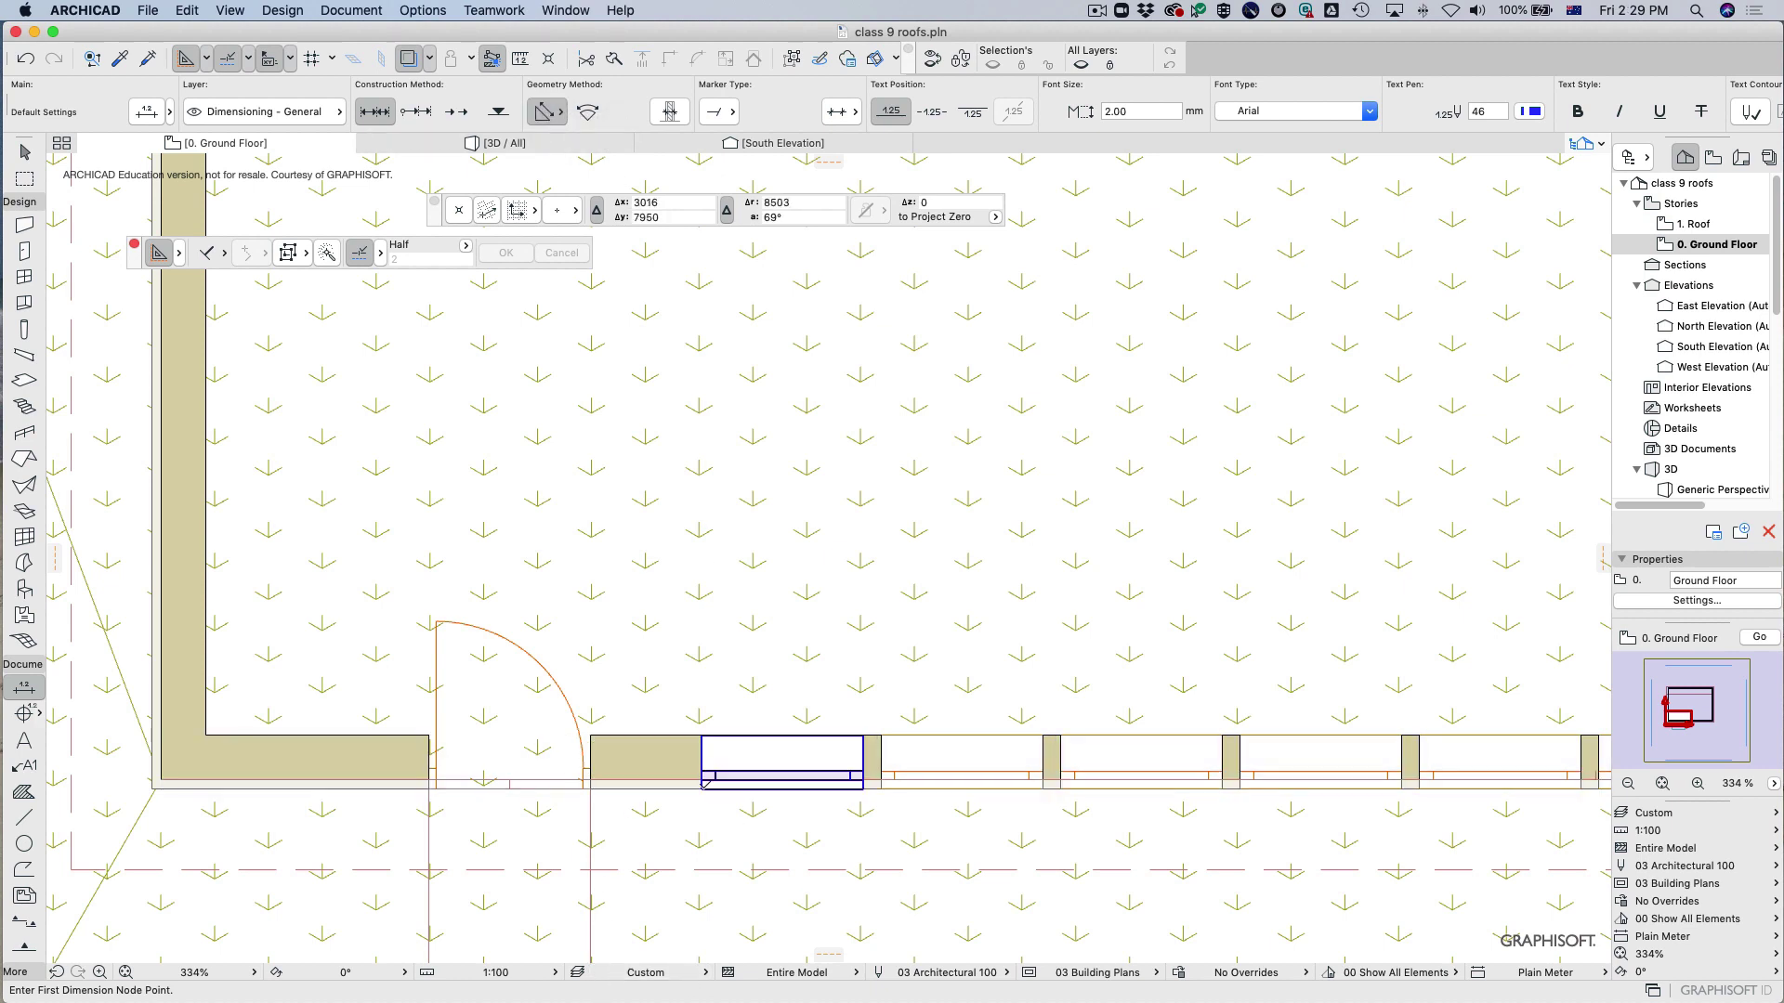
Add a chain dimension along the south wall's outer face across the first two windows beside the door, and undo it.
{"action": "left_click", "coordinate": [702, 789]}
{"action": "left_click", "coordinate": [863, 790]}
{"action": "left_click", "coordinate": [881, 790]}
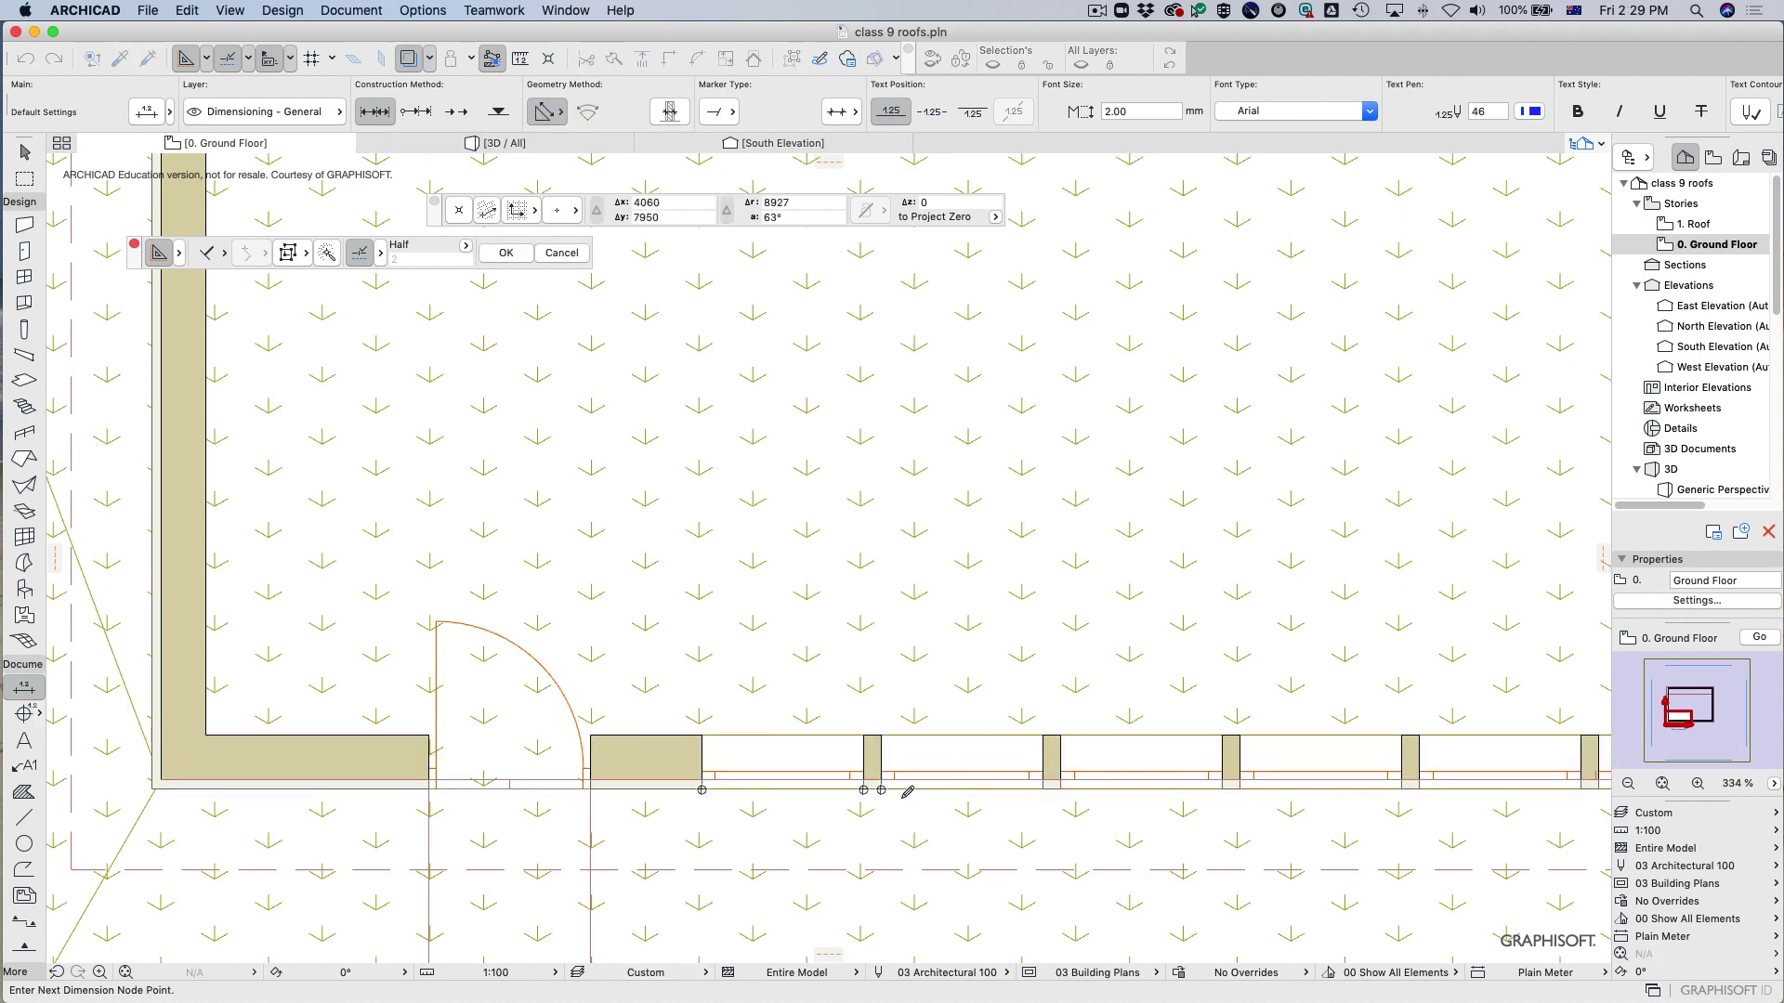
{"action": "left_click", "coordinate": [1042, 788]}
{"action": "double_click", "coordinate": [970, 819]}
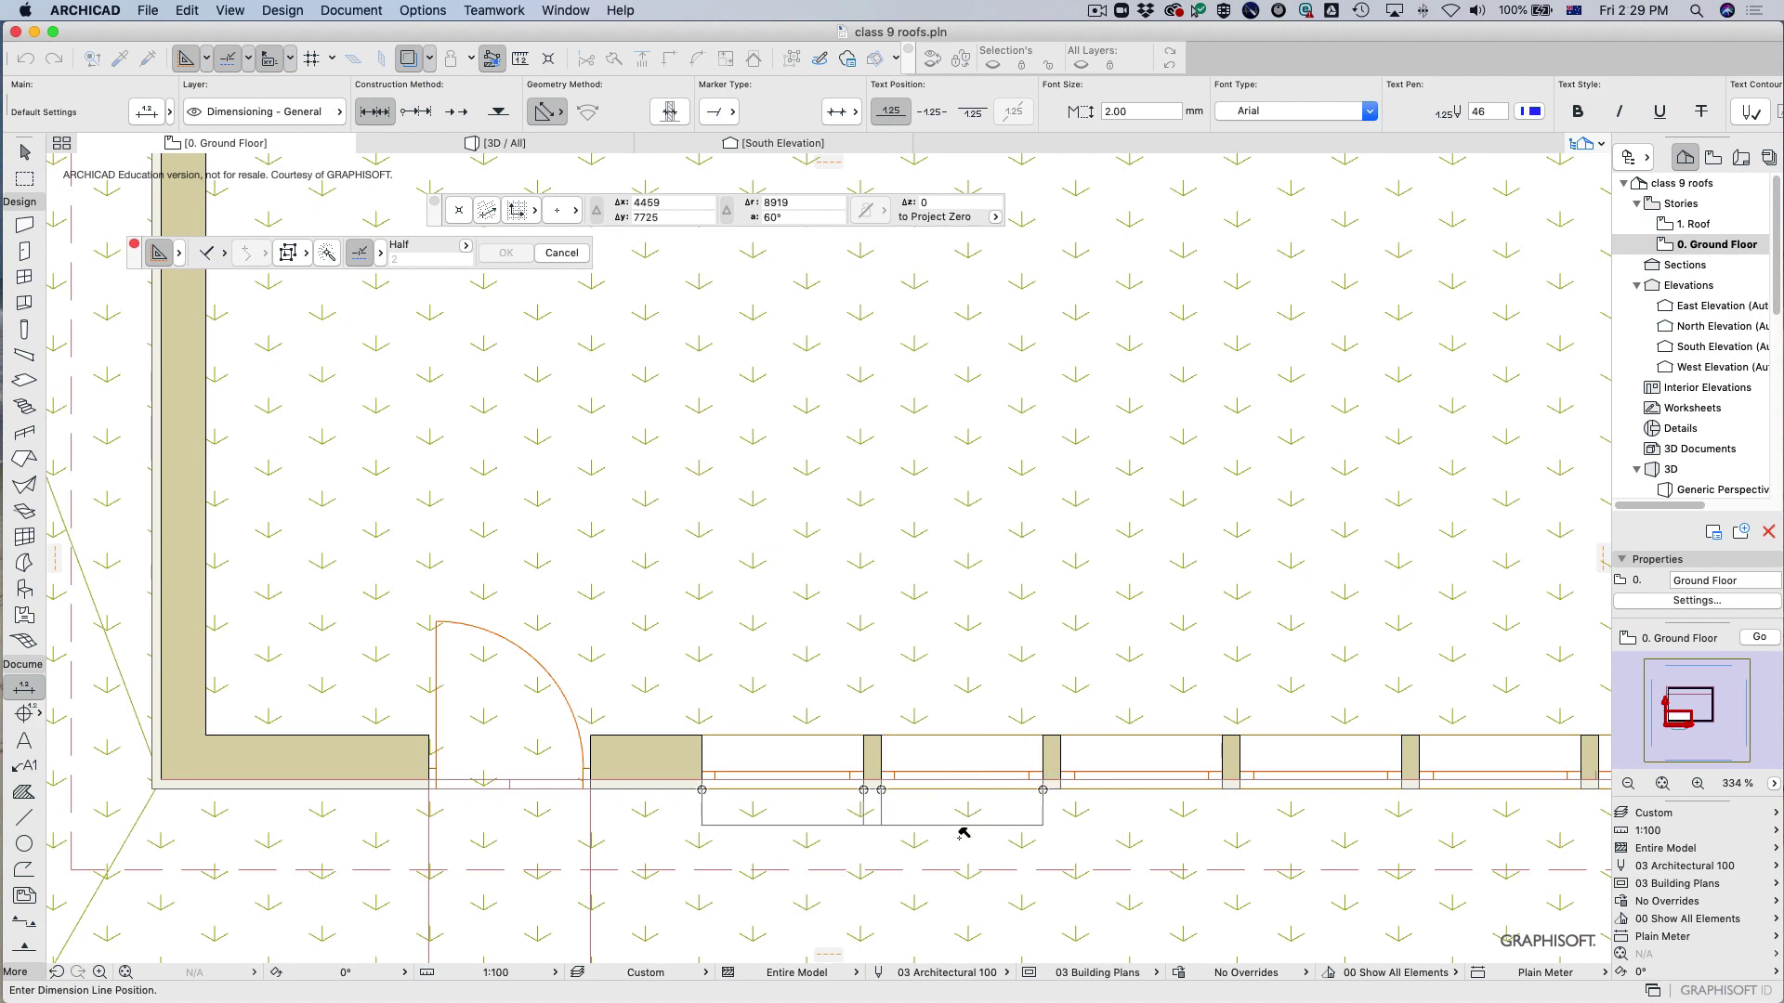
{"action": "left_click", "coordinate": [965, 840]}
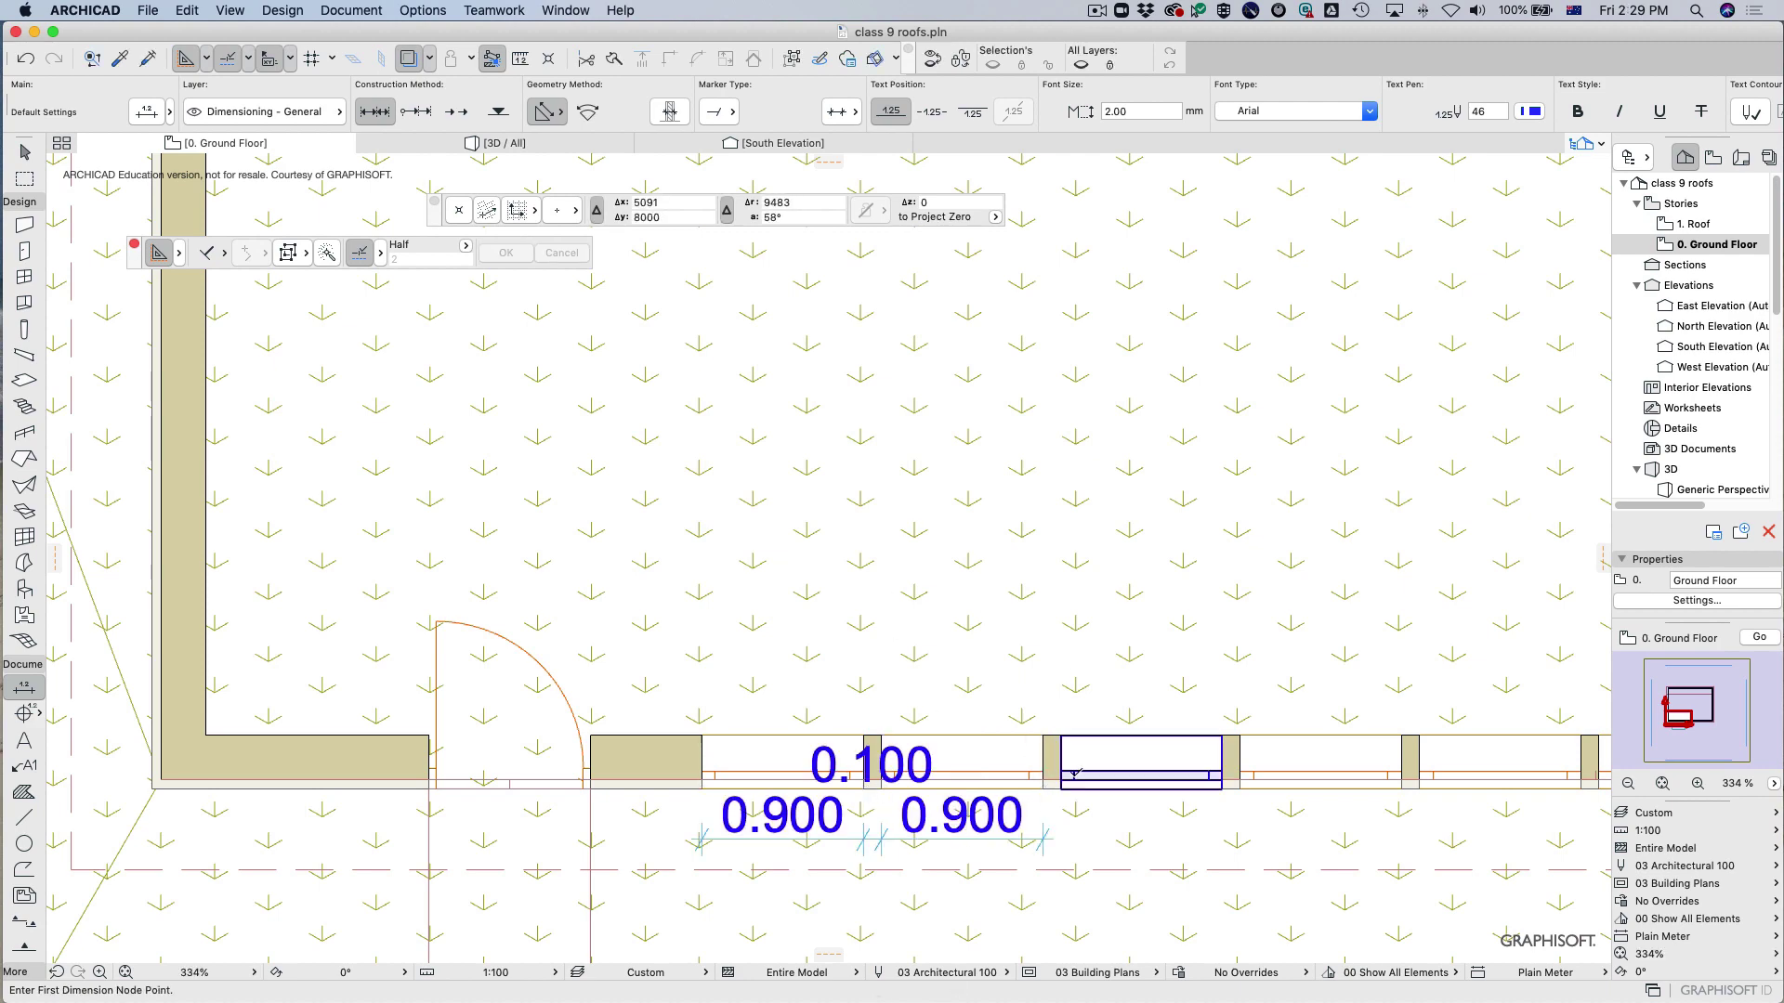
{"action": "key", "text": "super+z"}
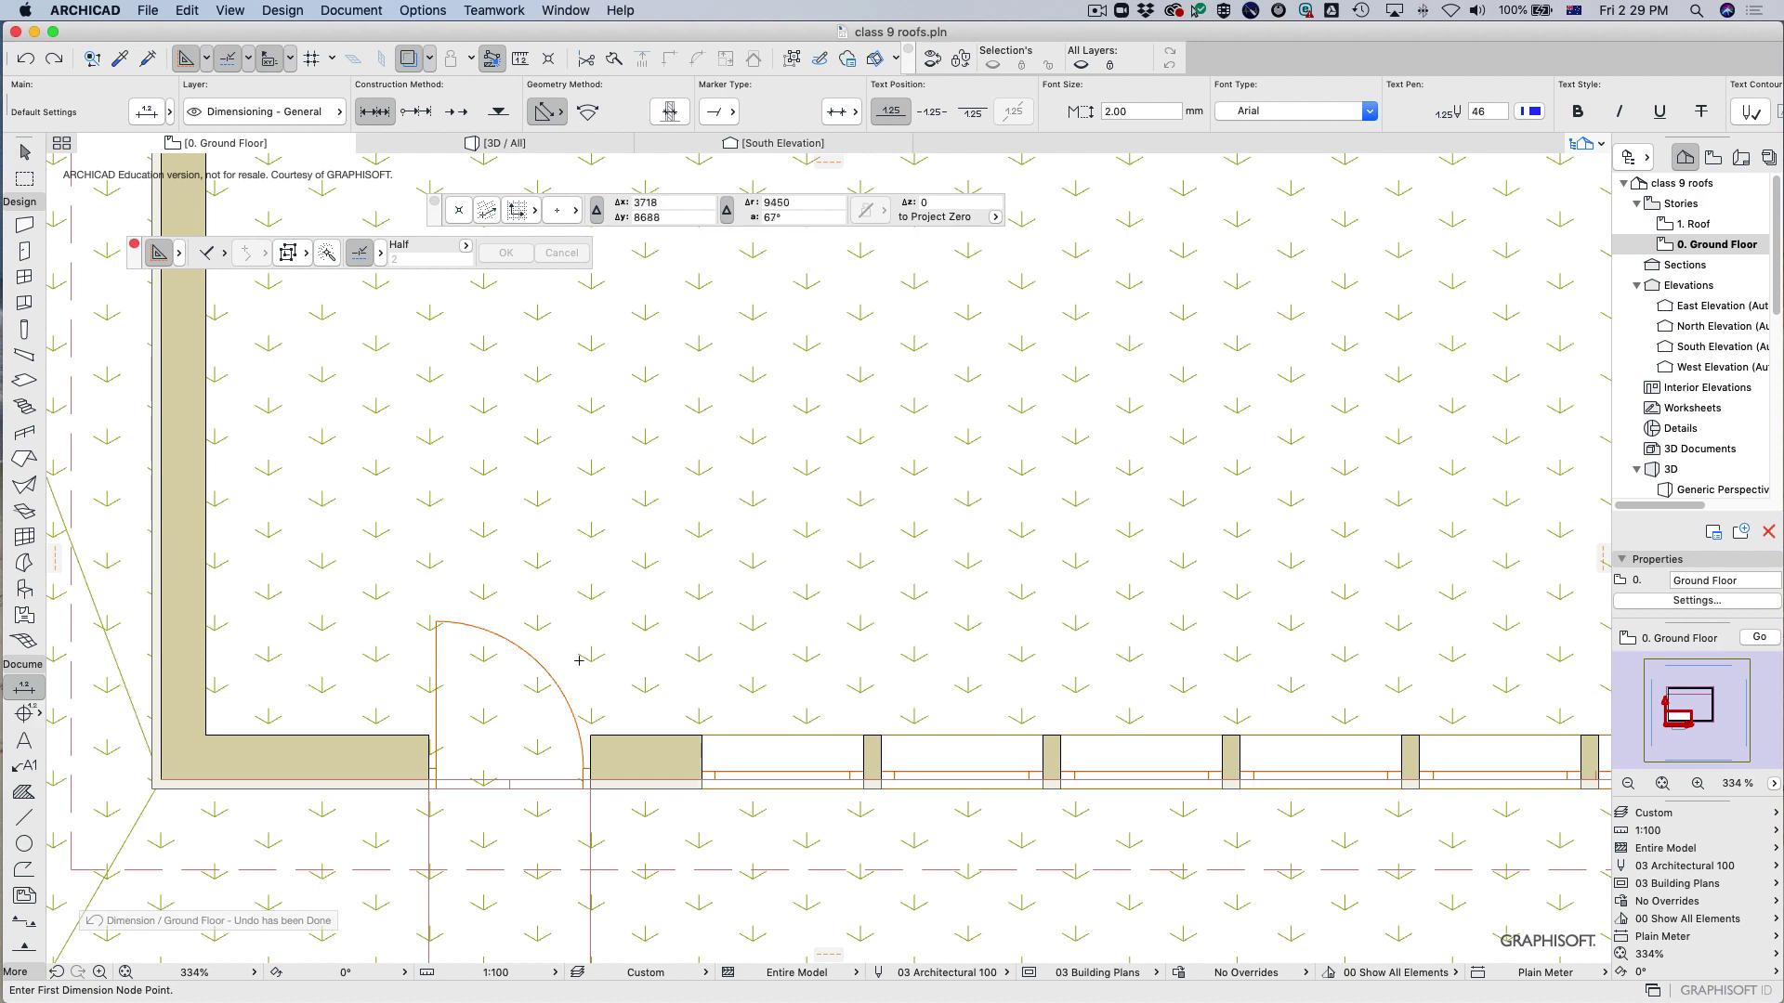
Turn gravity off and place level dimensions on the building's floor slab, the surrounding terrain and the entrance slabs.
{"action": "left_click", "coordinate": [26, 716]}
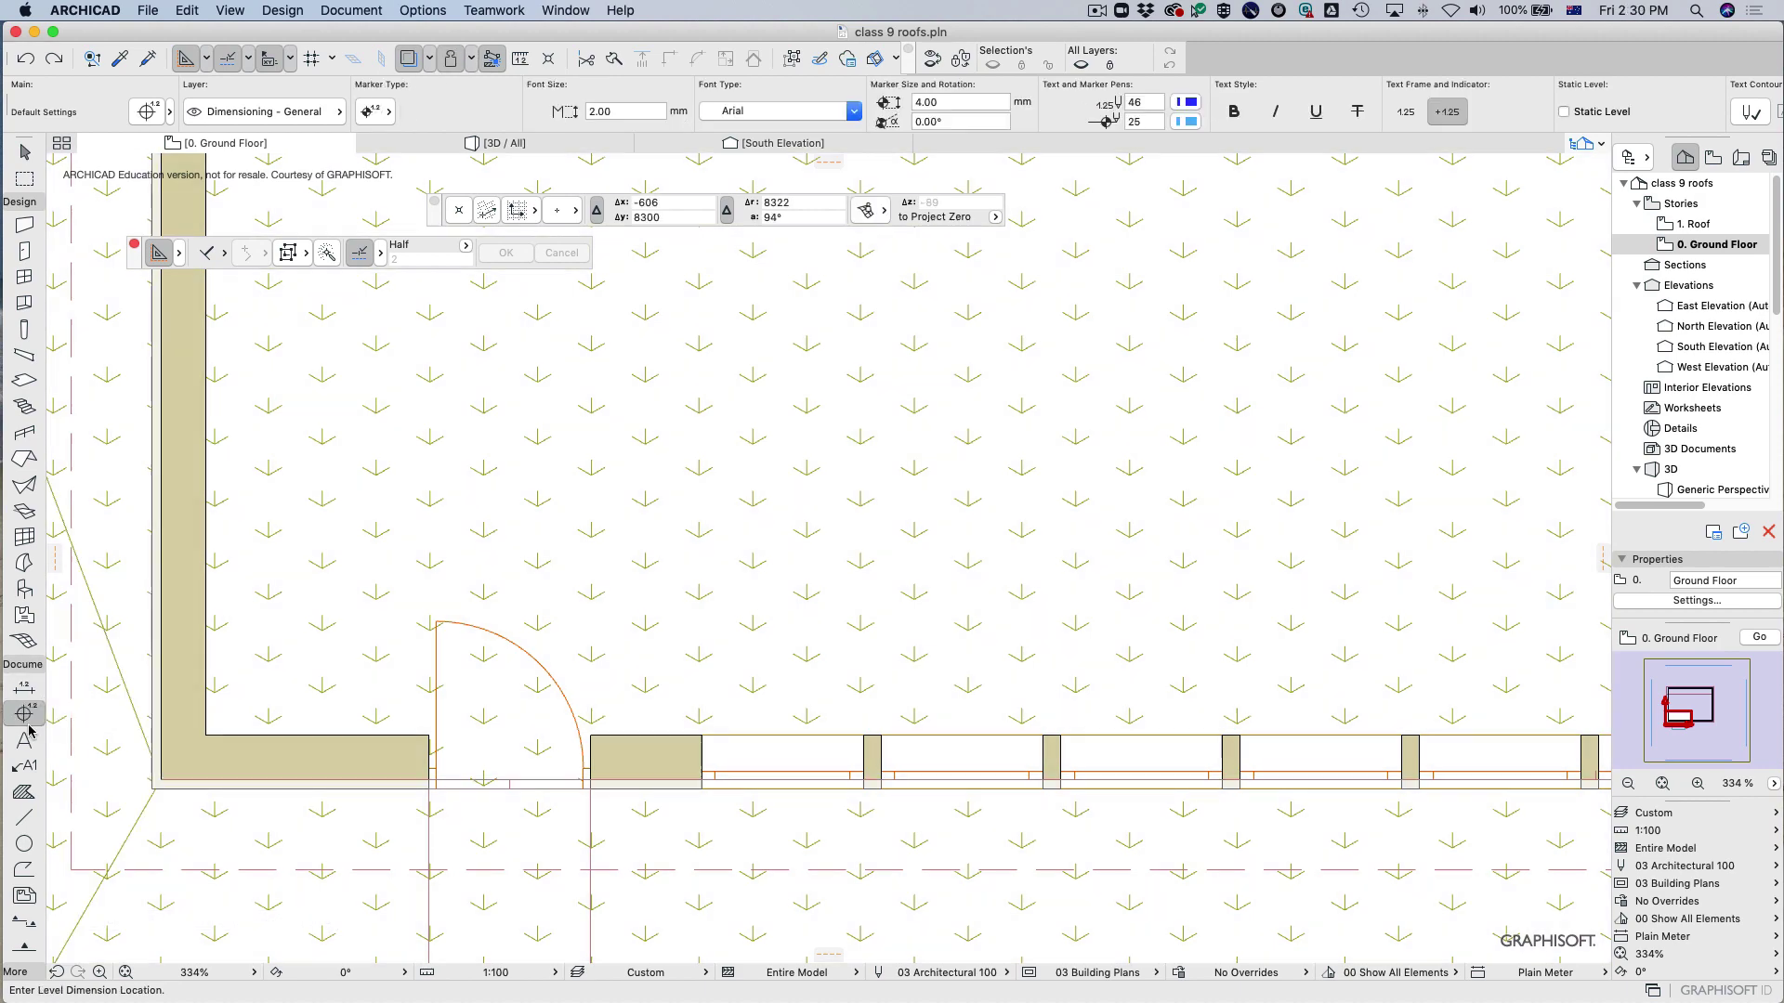
{"action": "scroll", "coordinate": [948, 676], "scroll_direction": "down", "scroll_amount": 10}
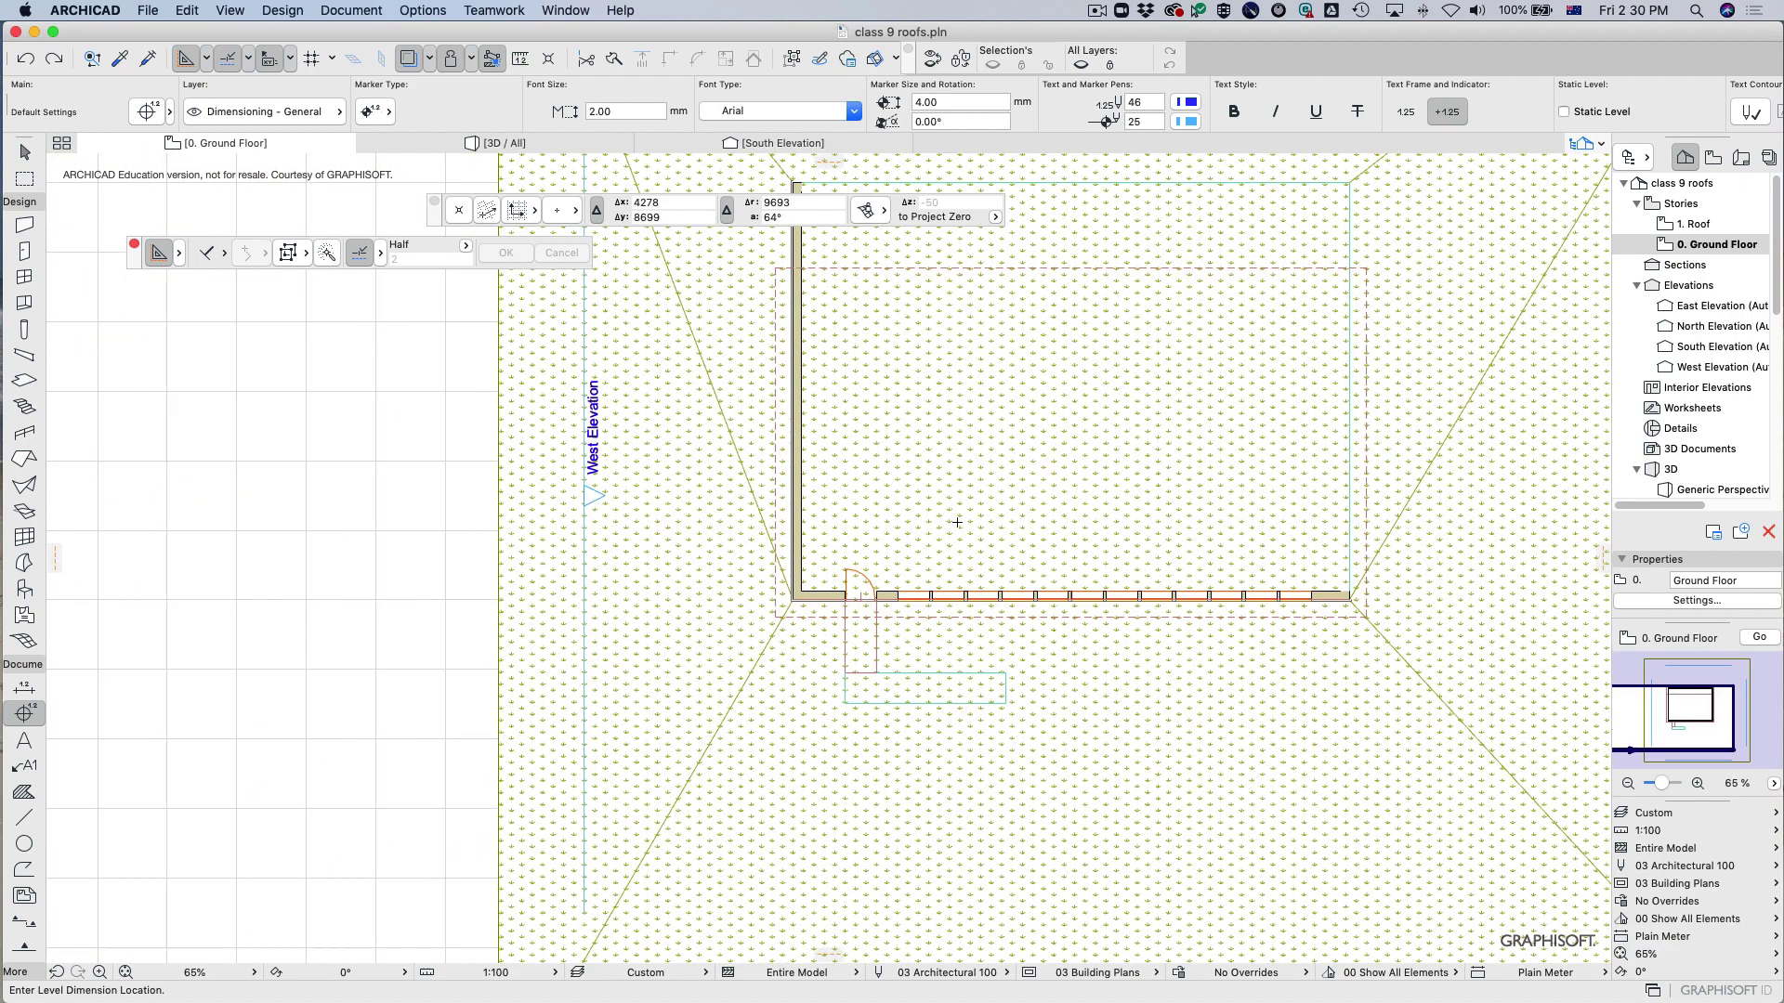
{"action": "scroll", "coordinate": [1247, 657], "scroll_direction": "right", "scroll_amount": 5}
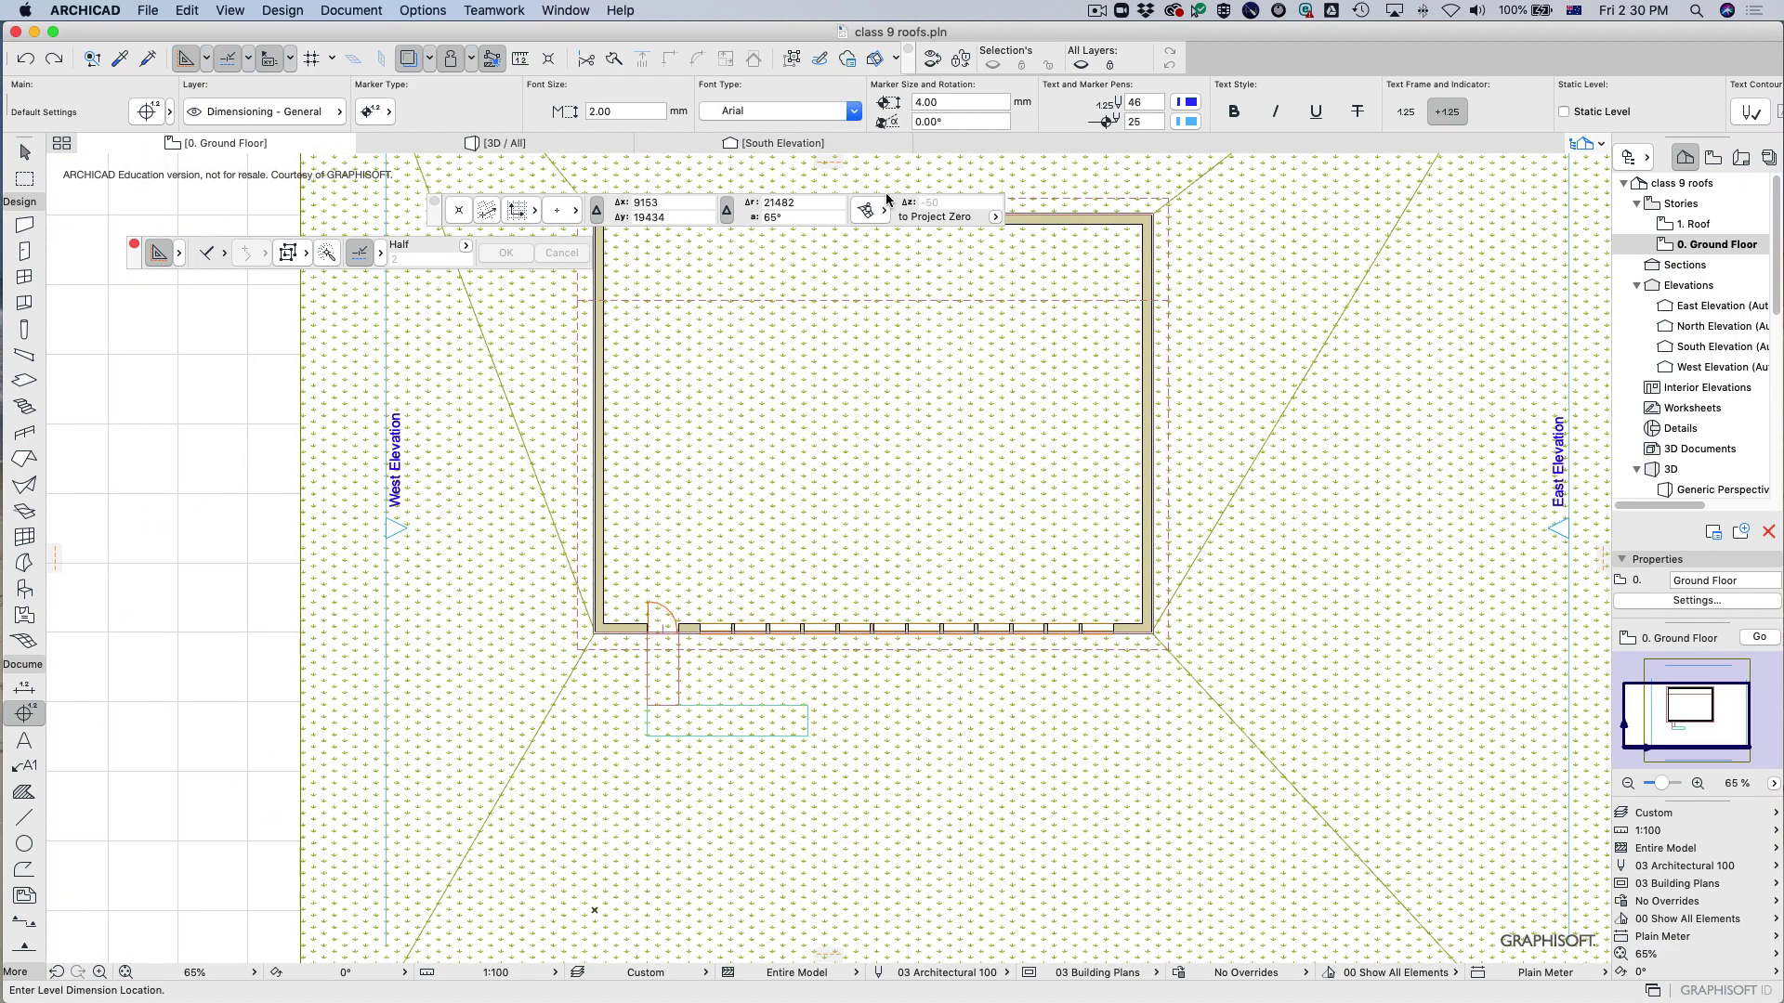
{"action": "left_click", "coordinate": [864, 212]}
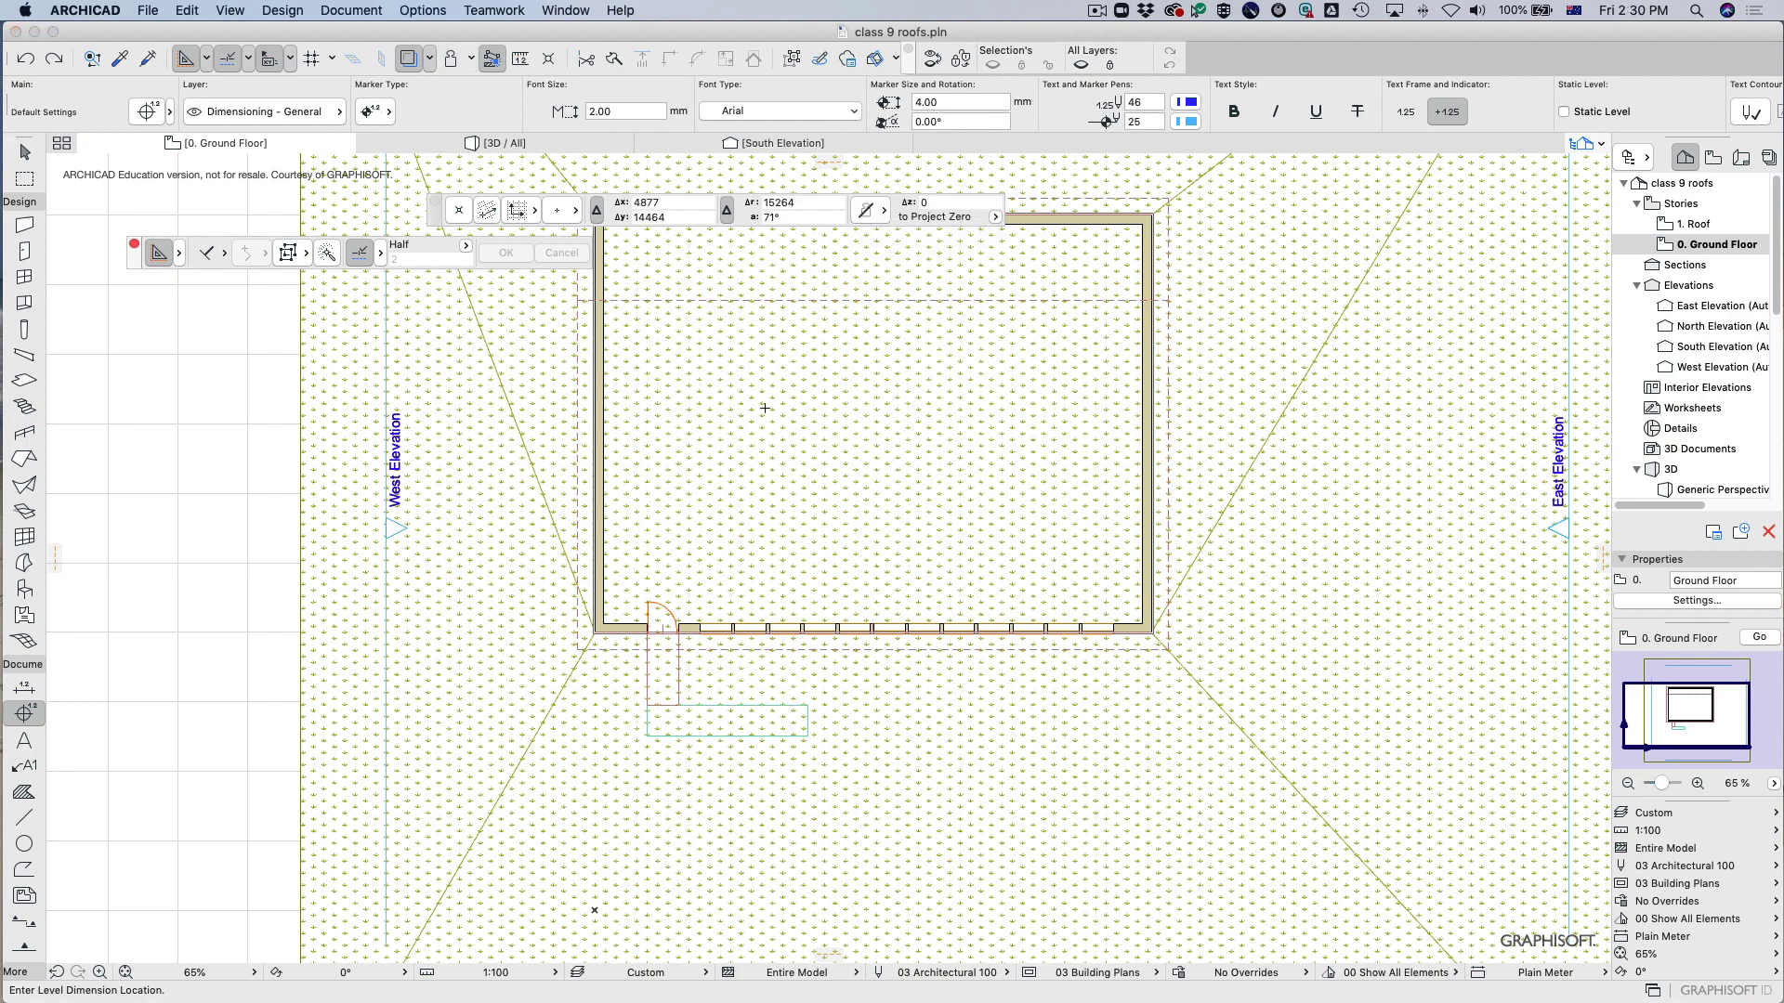
{"action": "key", "text": "Escape"}
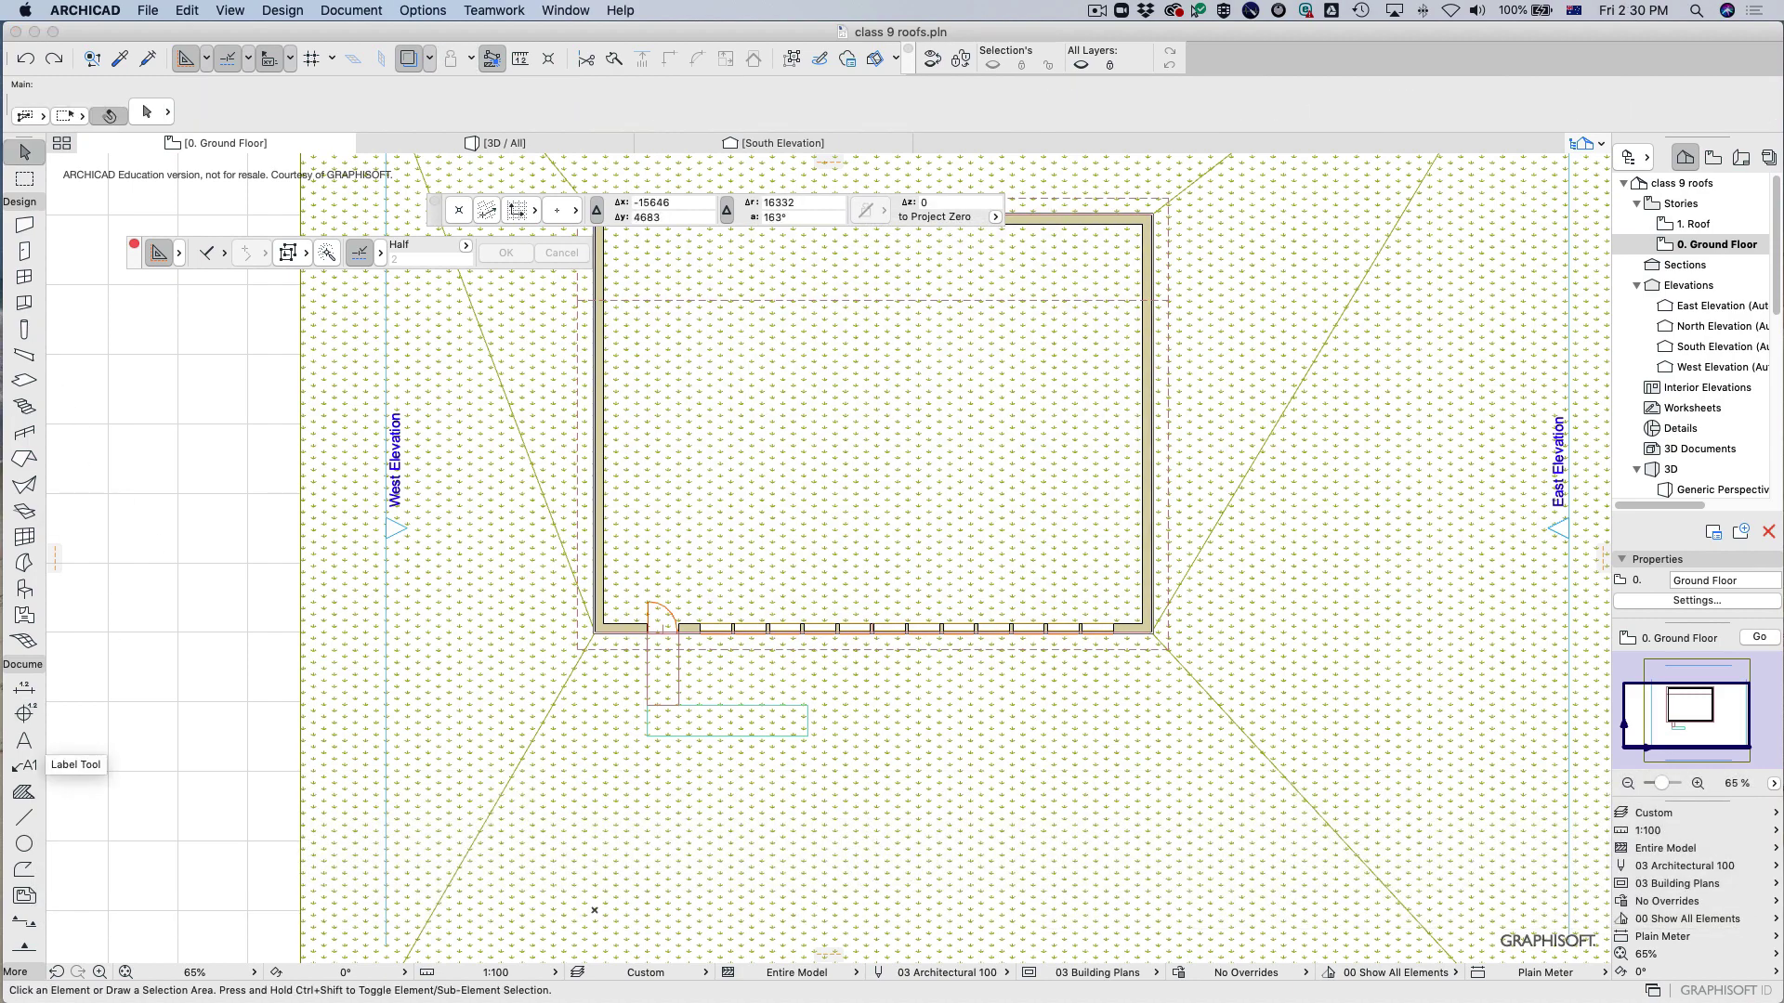
{"action": "left_click", "coordinate": [25, 714]}
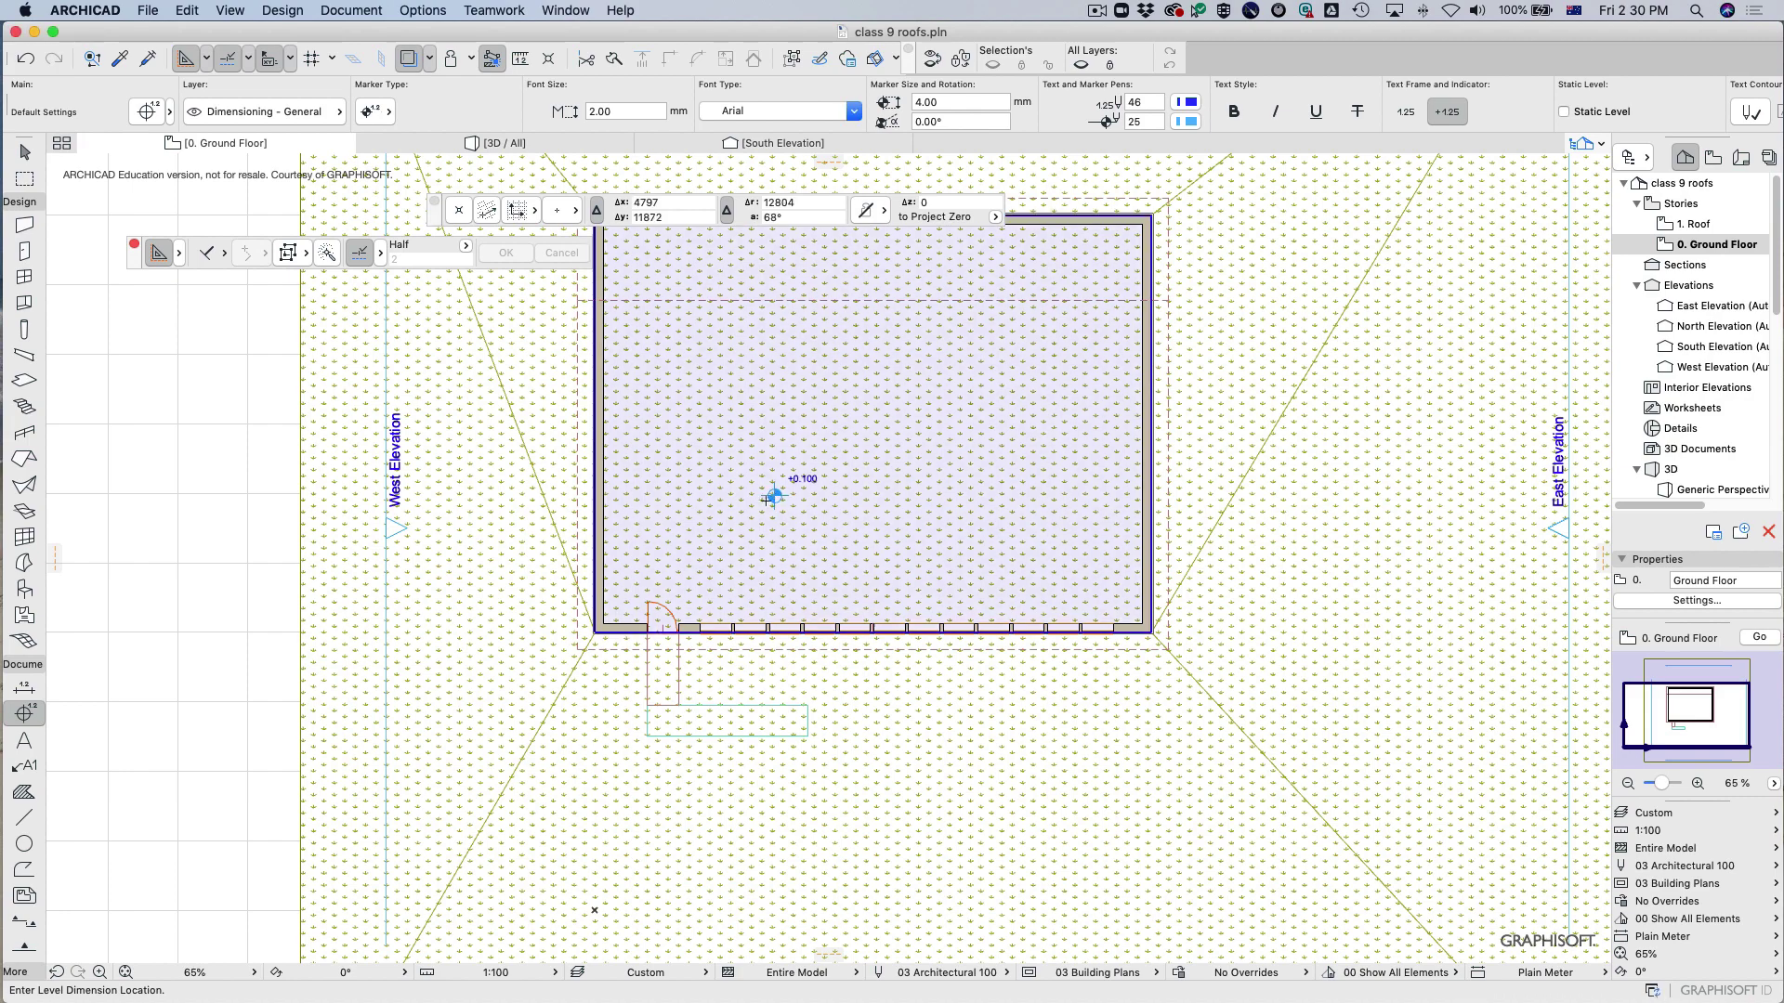
{"action": "left_click", "coordinate": [967, 501]}
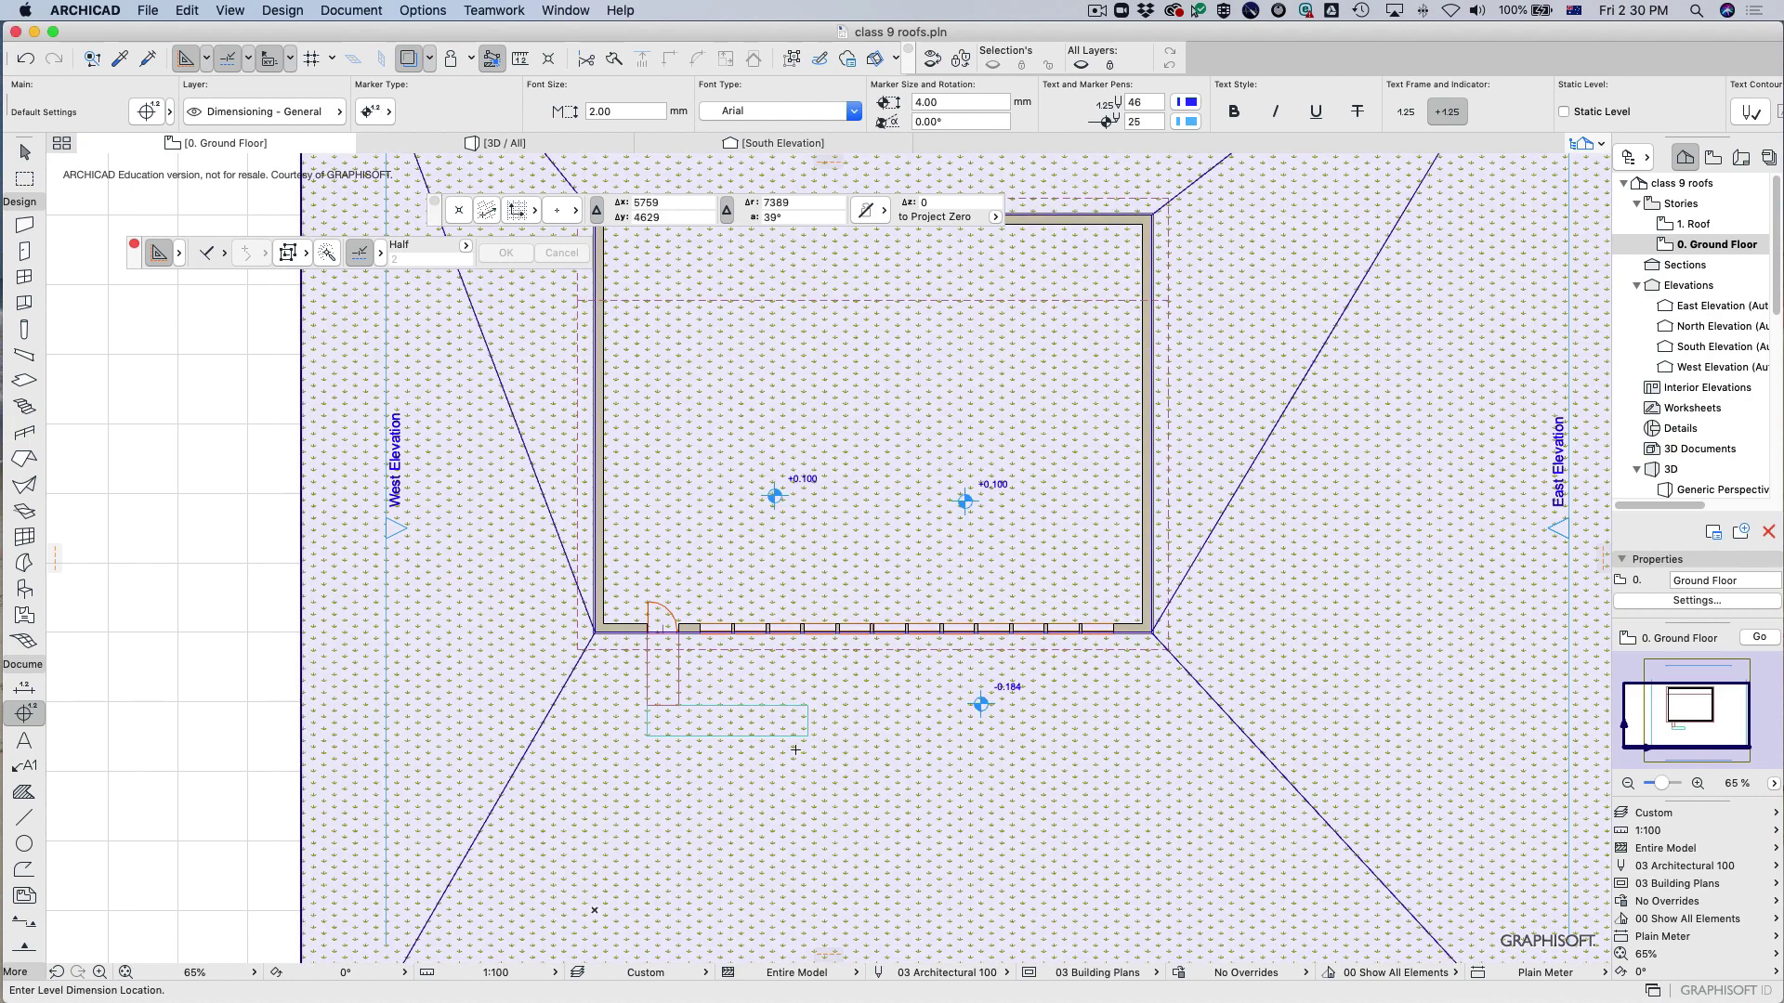
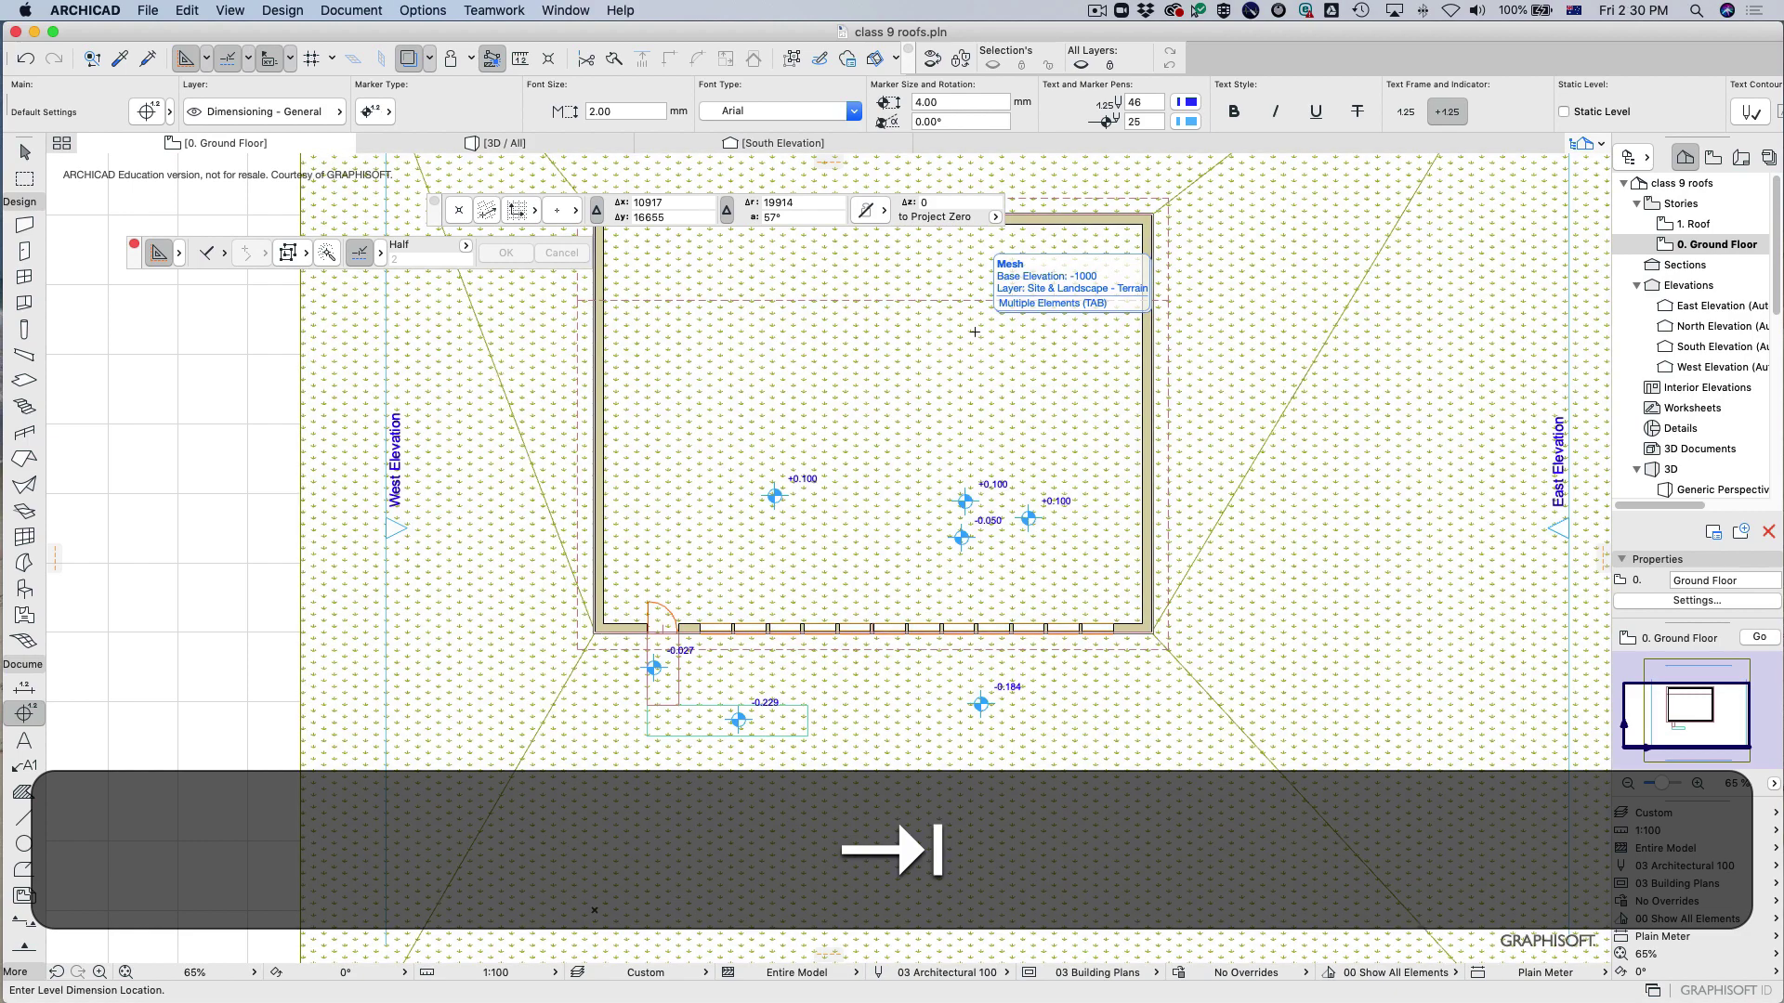
Cycle through the overlapping elements inside the ground floor plan until the floor slab is highlighted.
{"action": "key", "text": "Tab"}
{"action": "key", "text": "Tab"}
{"action": "key", "text": "Tab"}
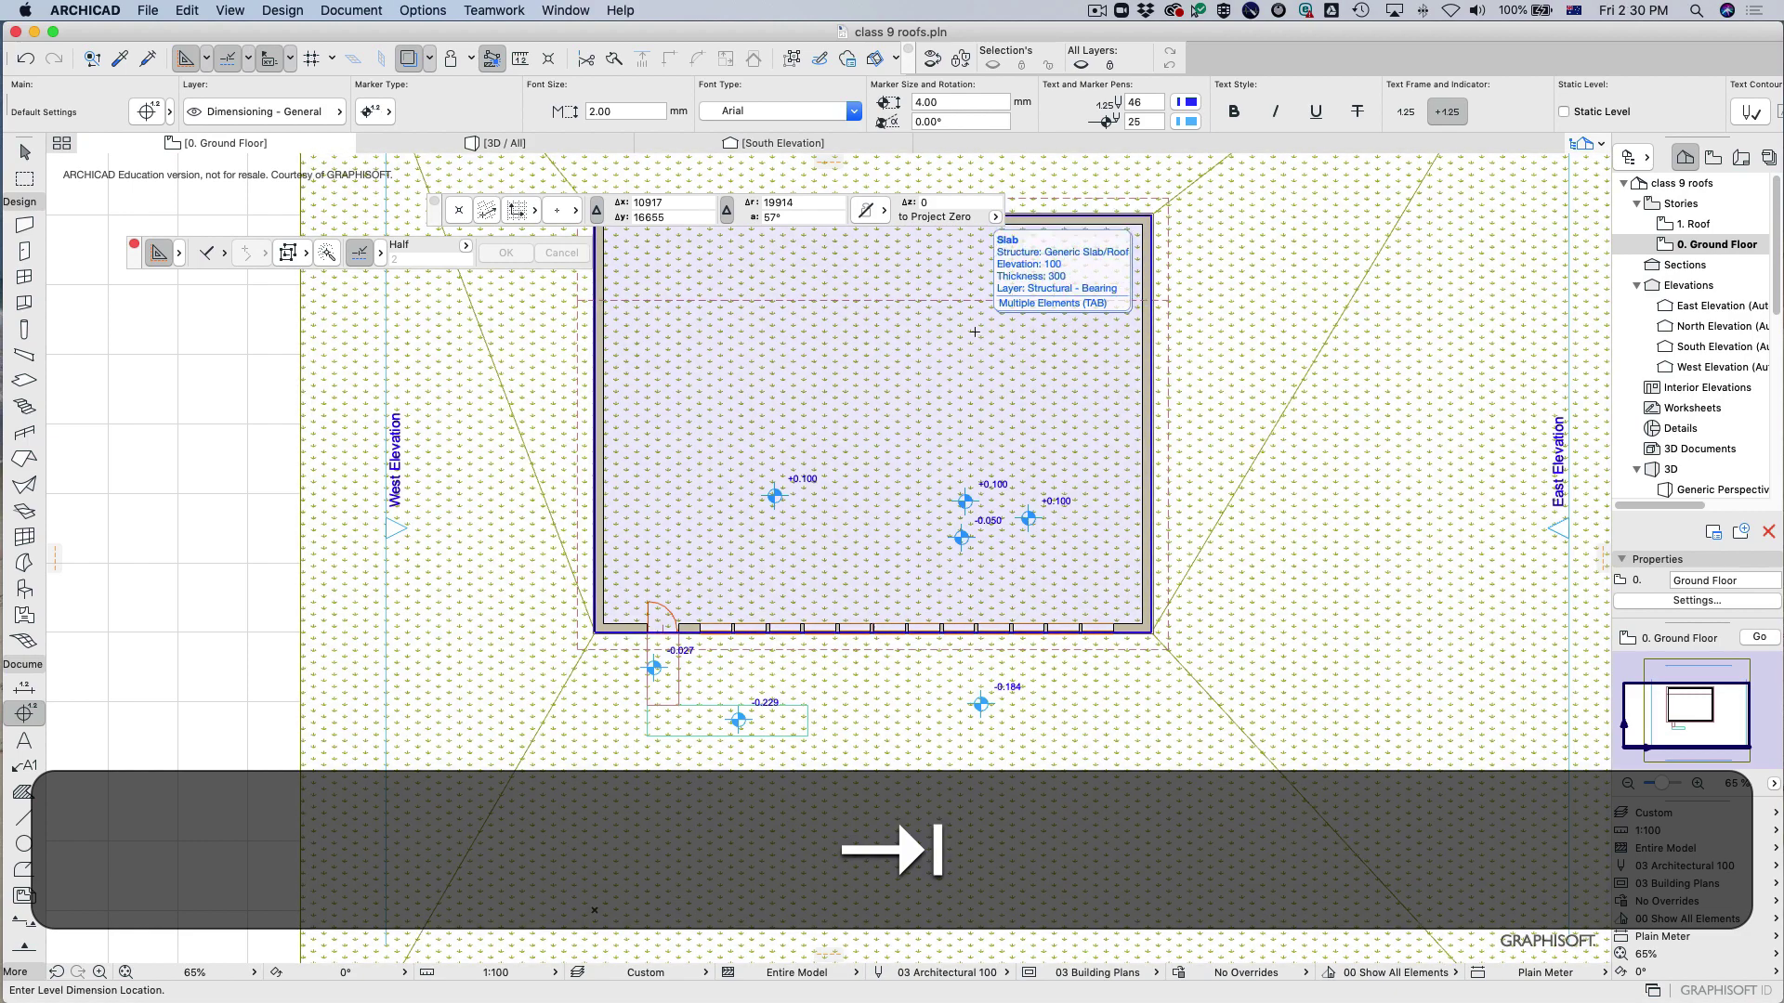
Go up to the Roof story and cycle through the overlapping elements between the roof planes.
{"action": "scroll", "coordinate": [1167, 437], "scroll_direction": "down", "scroll_amount": 2}
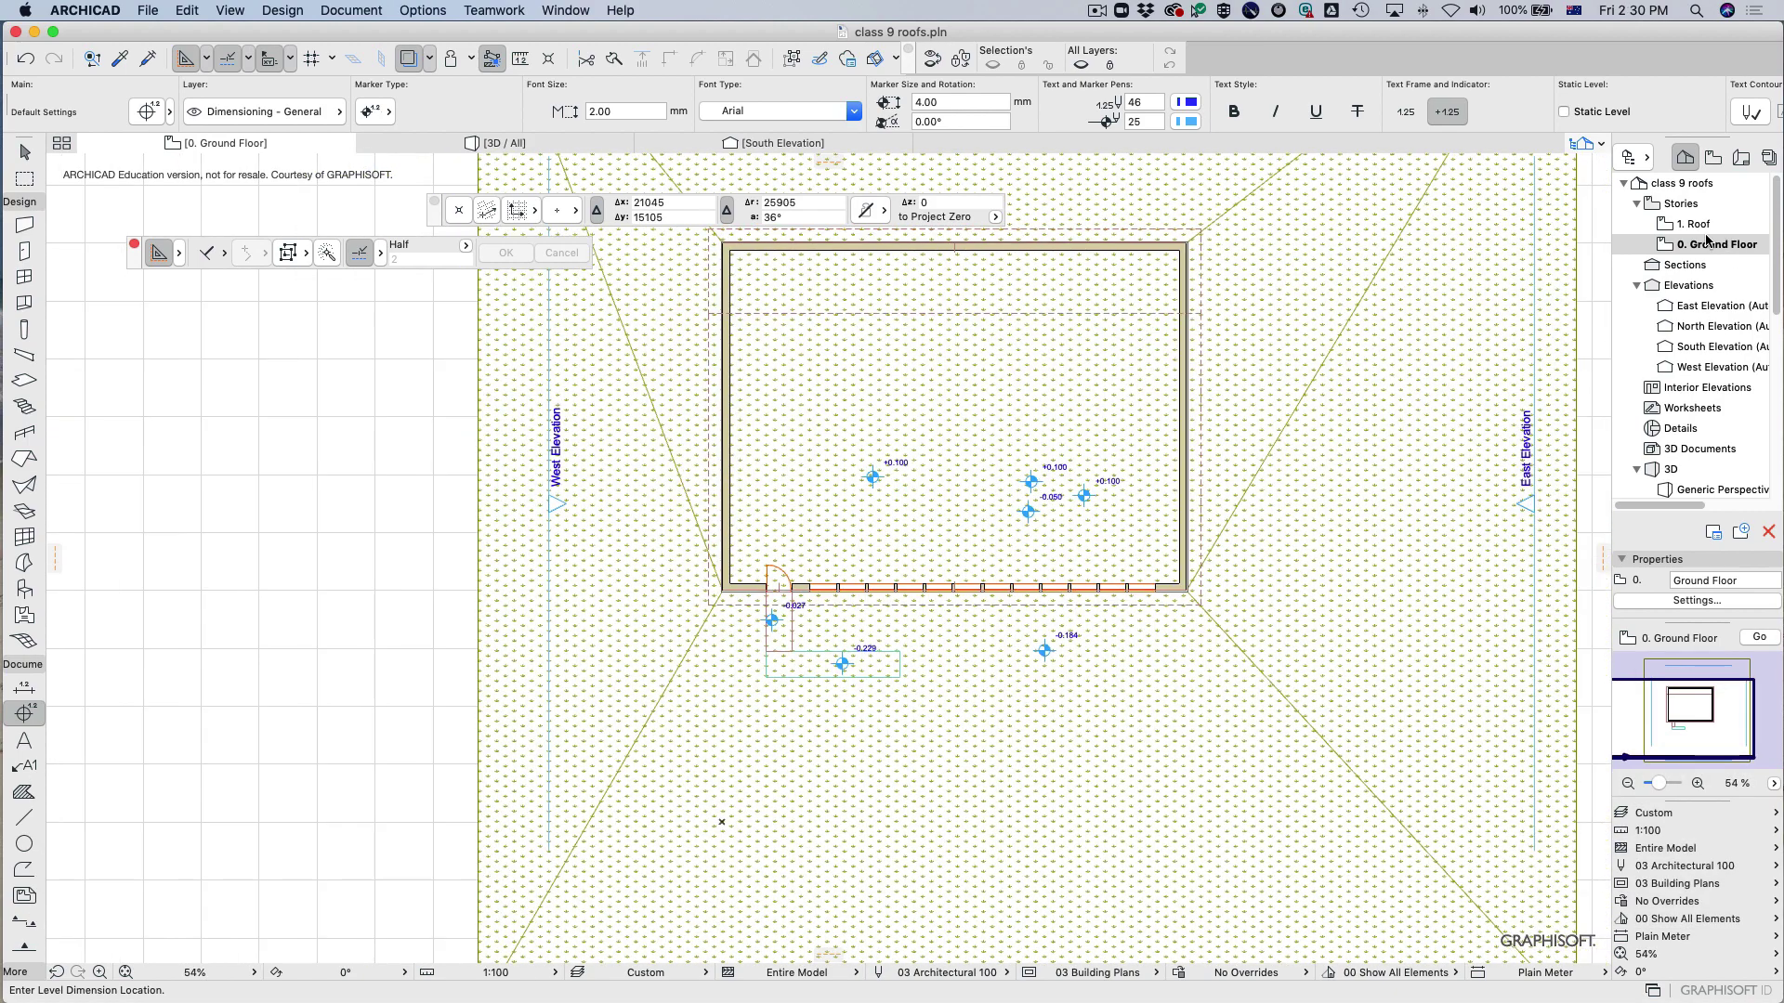
{"action": "key", "text": "super+Up"}
{"action": "key", "text": "Tab"}
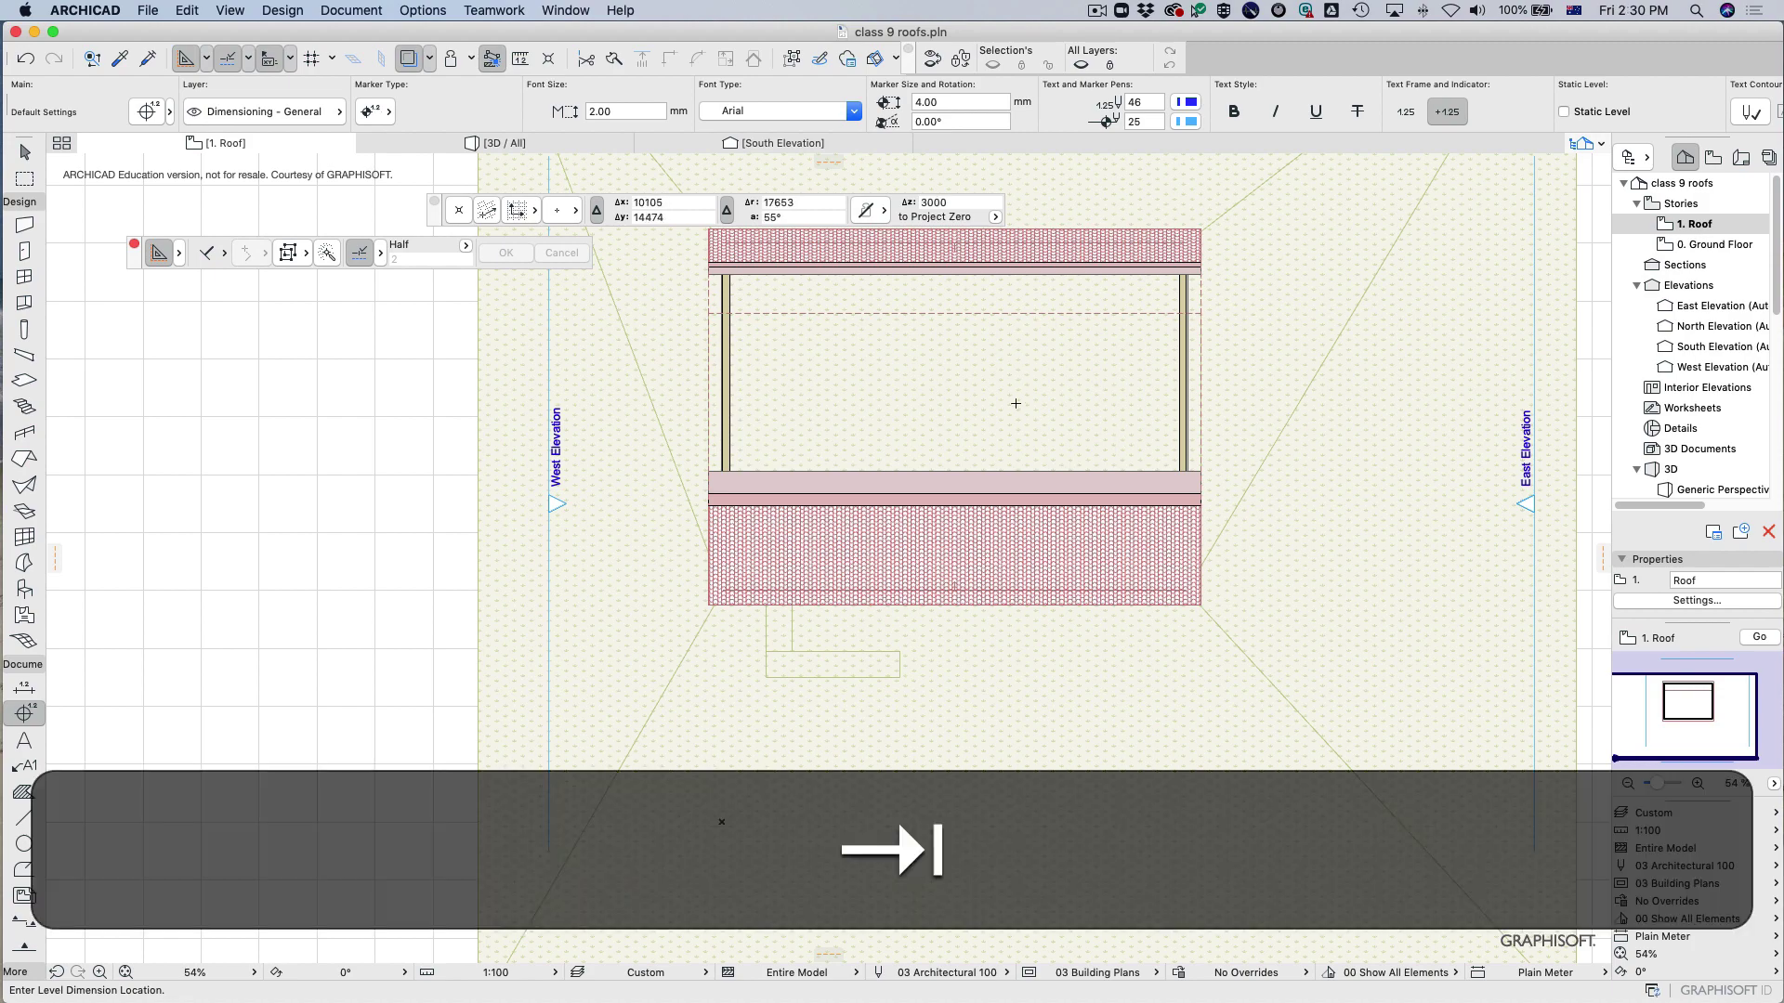
{"action": "key", "text": "Tab"}
{"action": "key", "text": "Tab"}
{"action": "key", "text": "Tab"}
{"action": "key", "text": "Tab"}
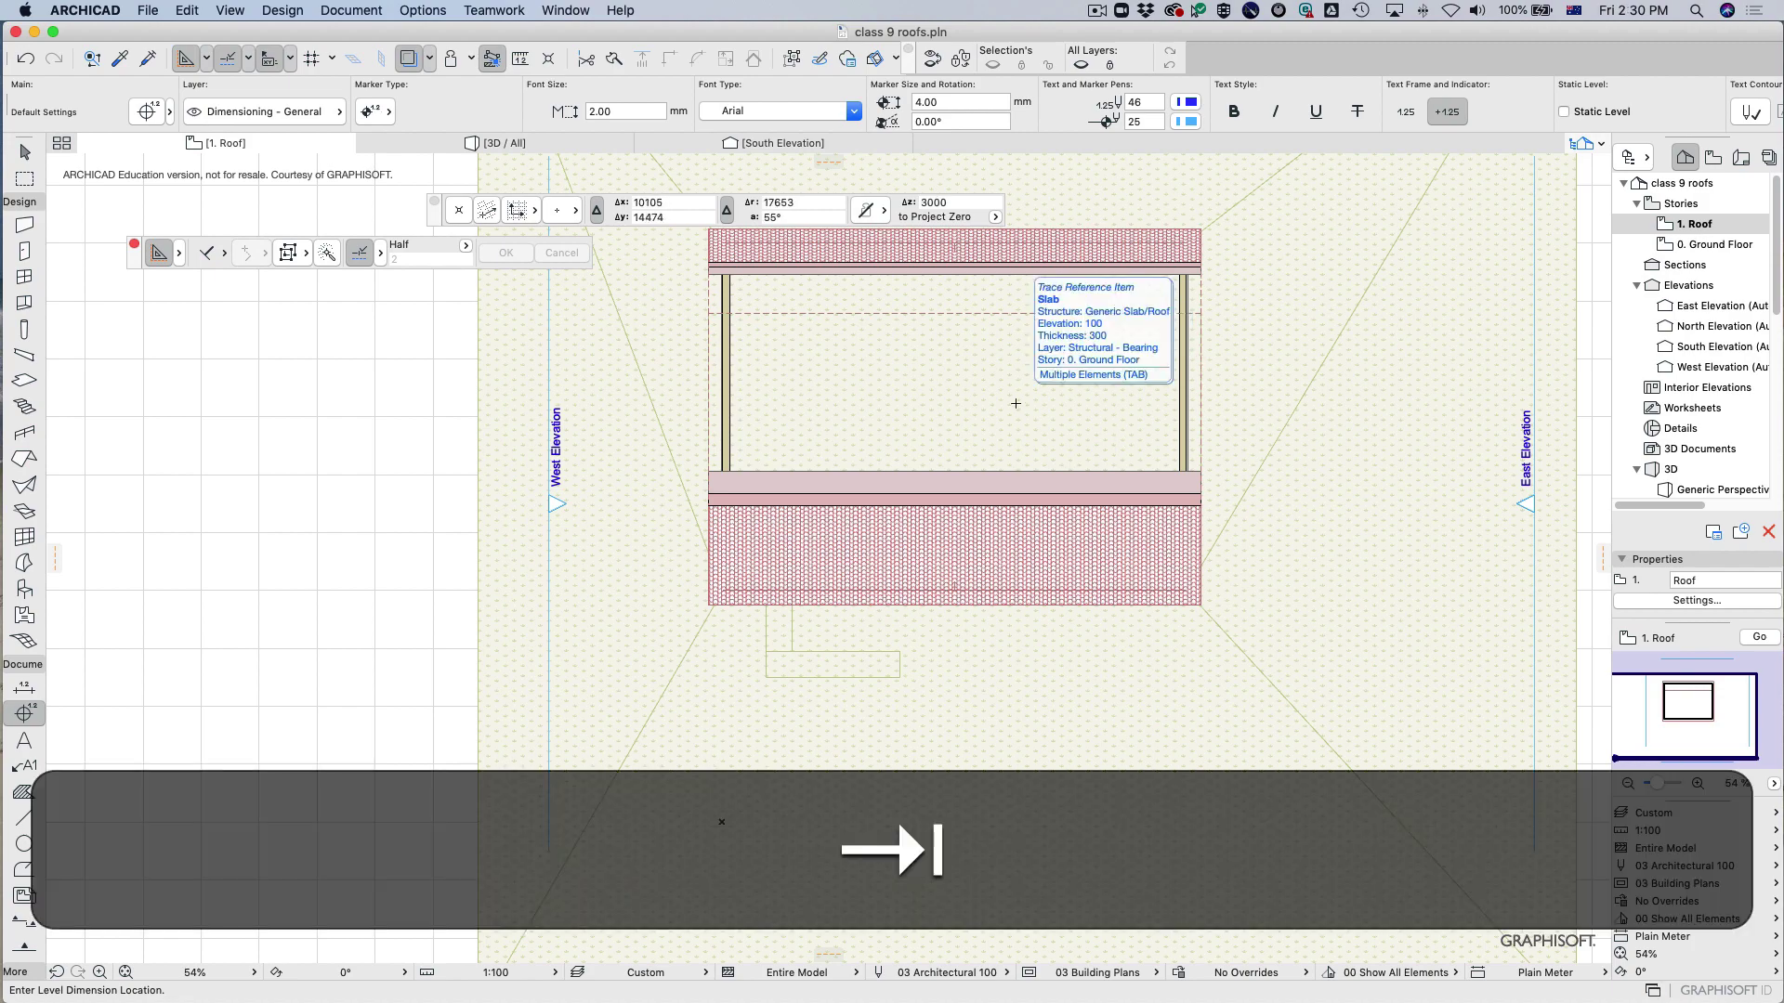
{"action": "key", "text": "Tab"}
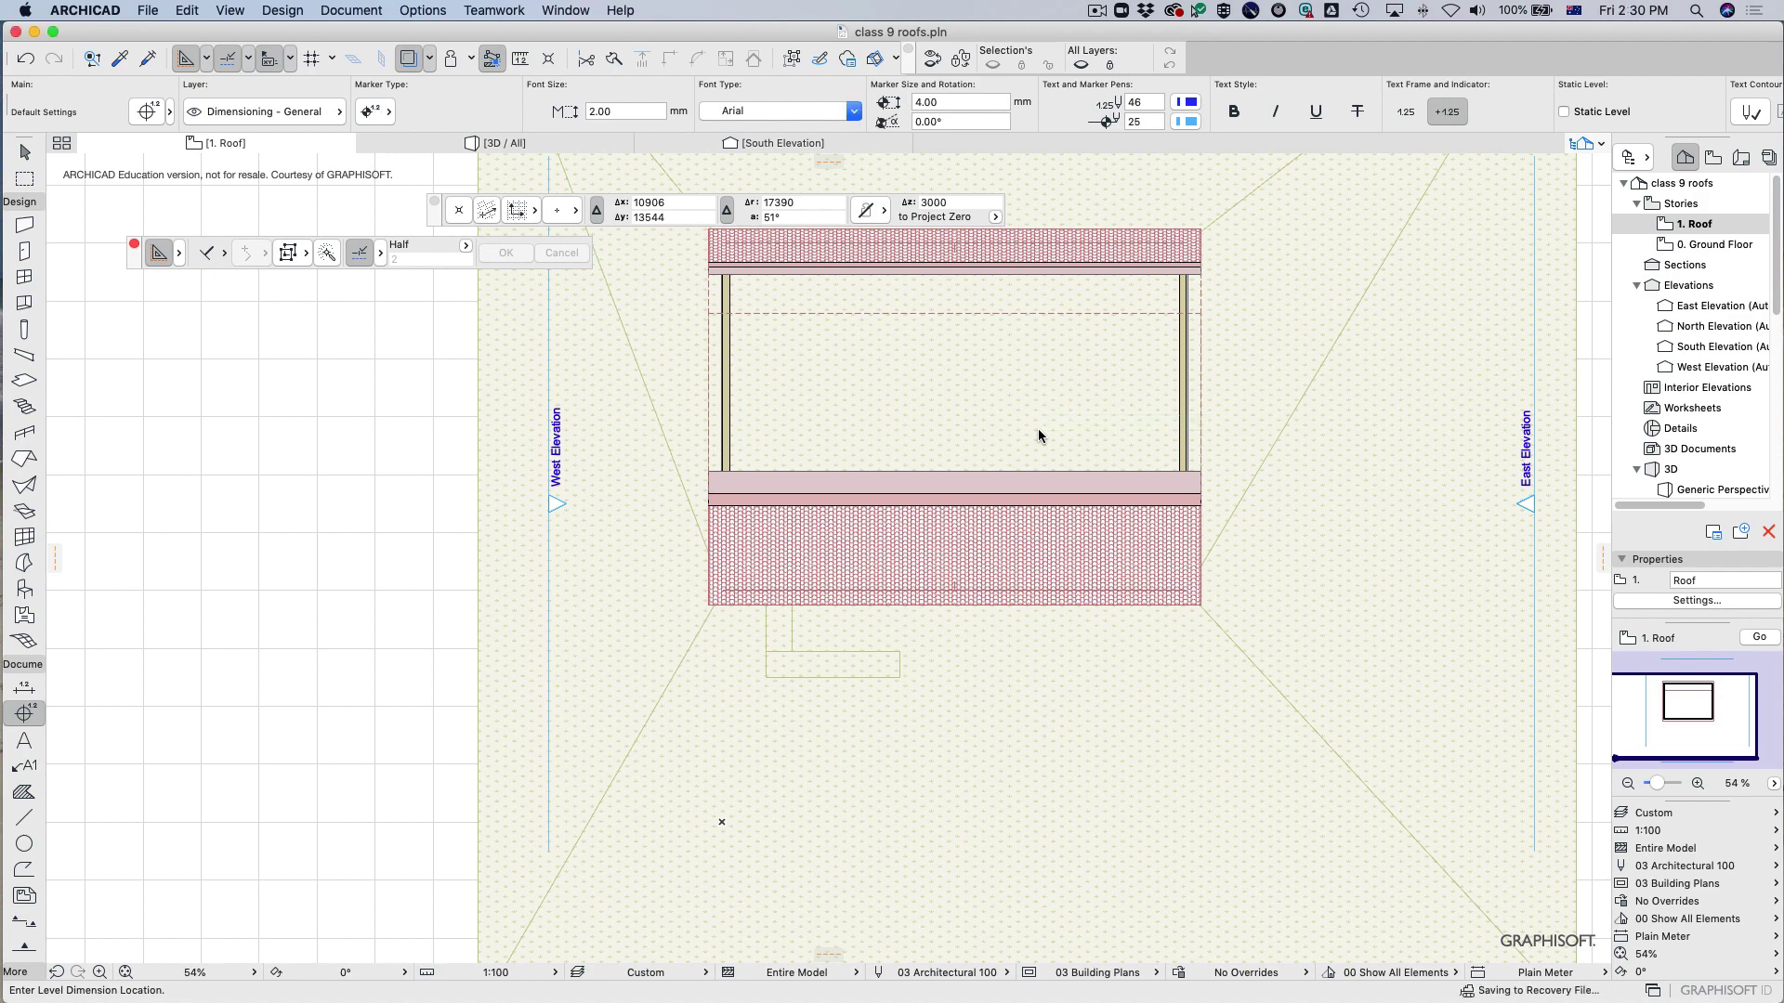
{"action": "key", "text": "Tab"}
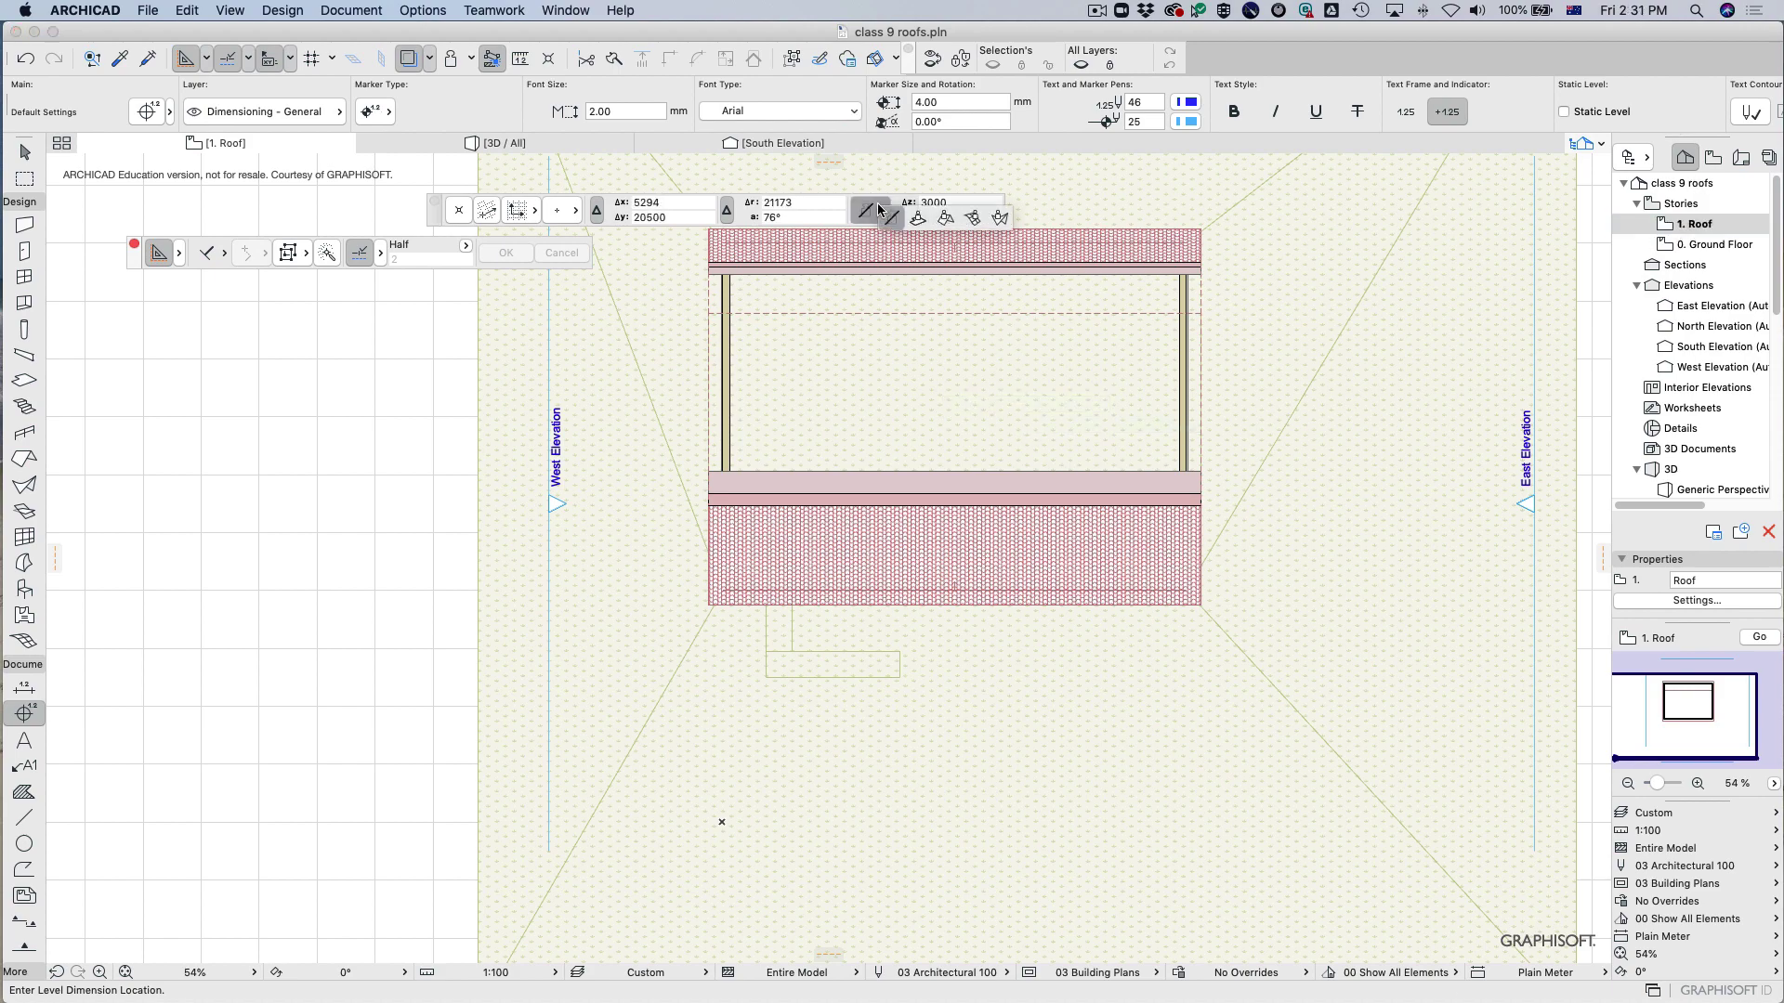
Place a level dimension between the roof planes, set gravity to roofs, and undo the last extra marker.
{"action": "left_click", "coordinate": [925, 359]}
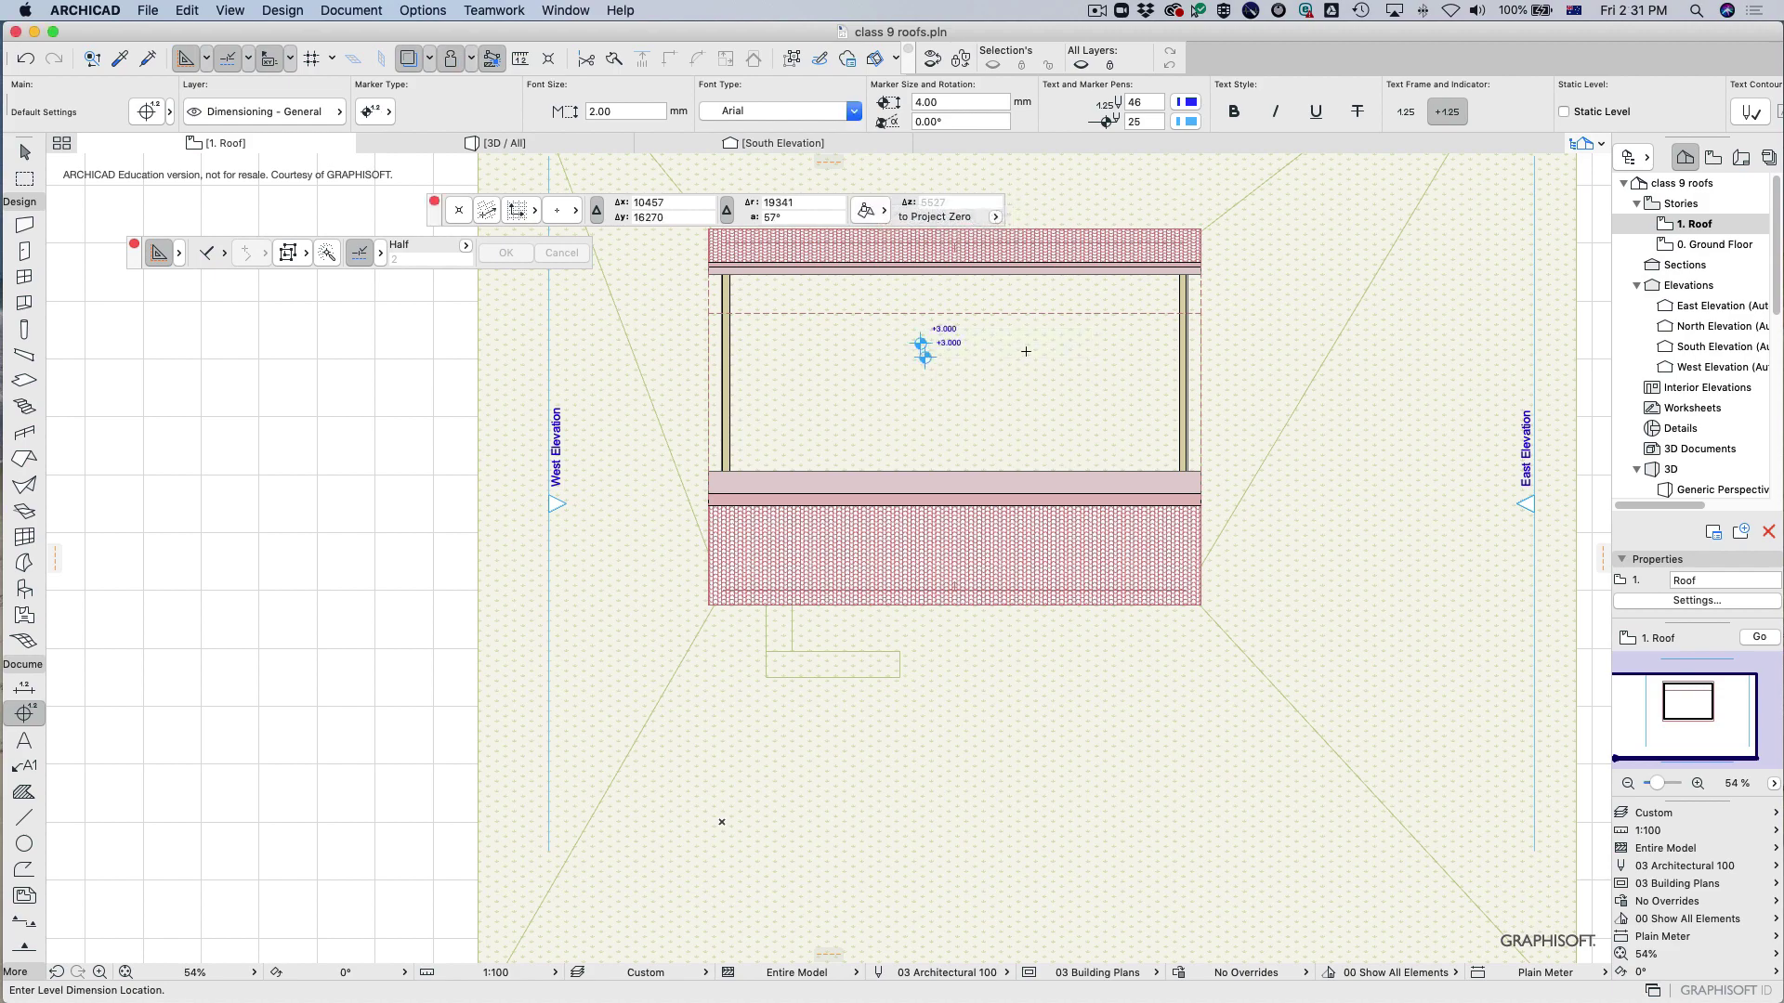
{"action": "left_click", "coordinate": [1028, 353]}
{"action": "key", "text": "super+z"}
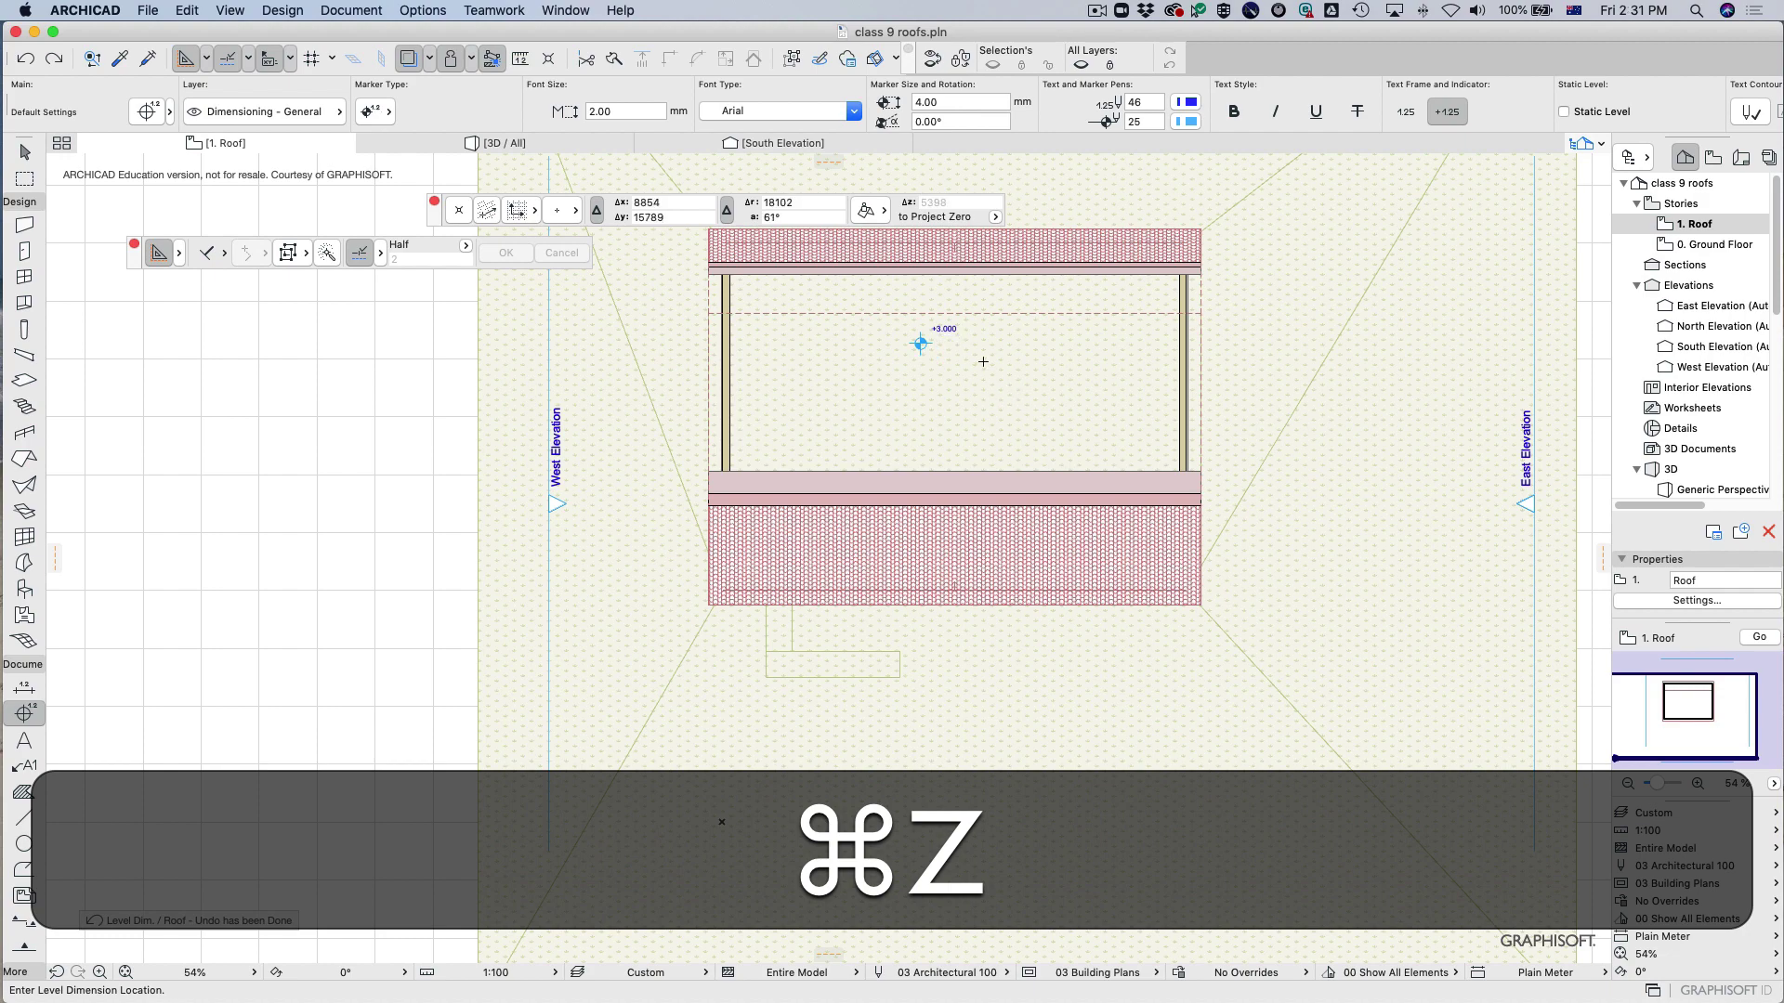
Place four more level dimensions with roof gravity around the existing marker between the roof planes.
{"action": "scroll", "coordinate": [929, 349], "scroll_direction": "up", "scroll_amount": 5}
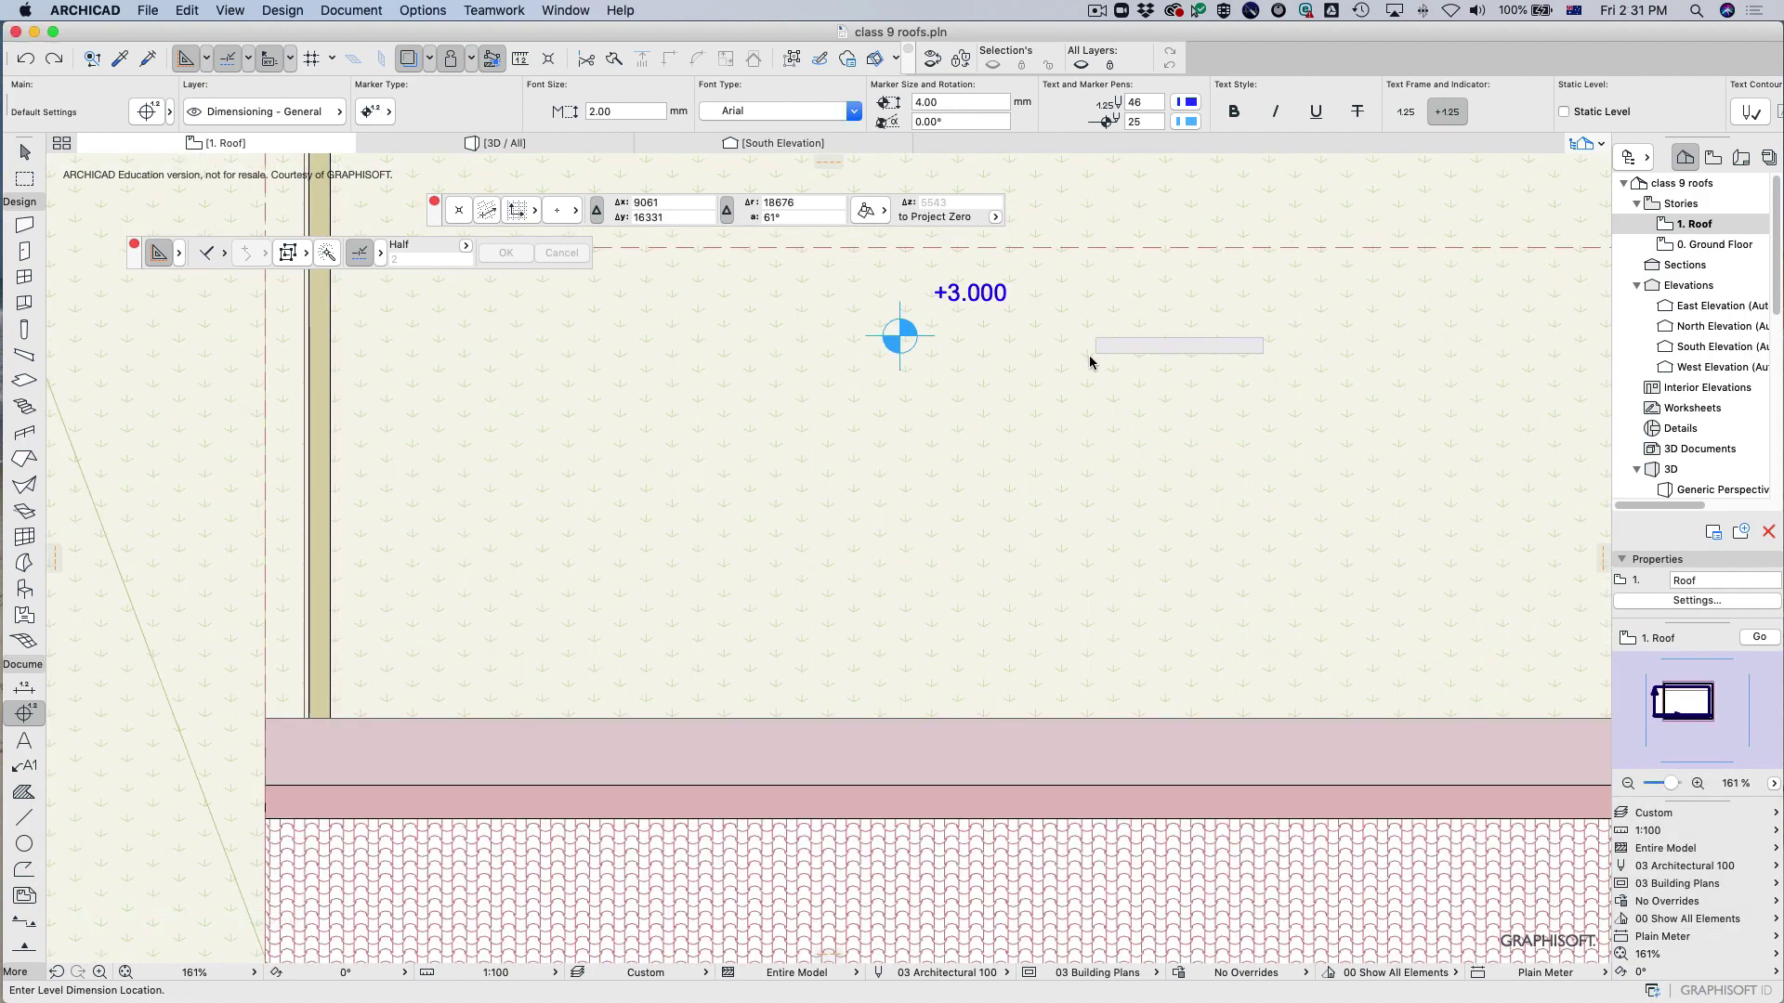
{"action": "left_click", "coordinate": [1092, 353]}
{"action": "left_click", "coordinate": [923, 405]}
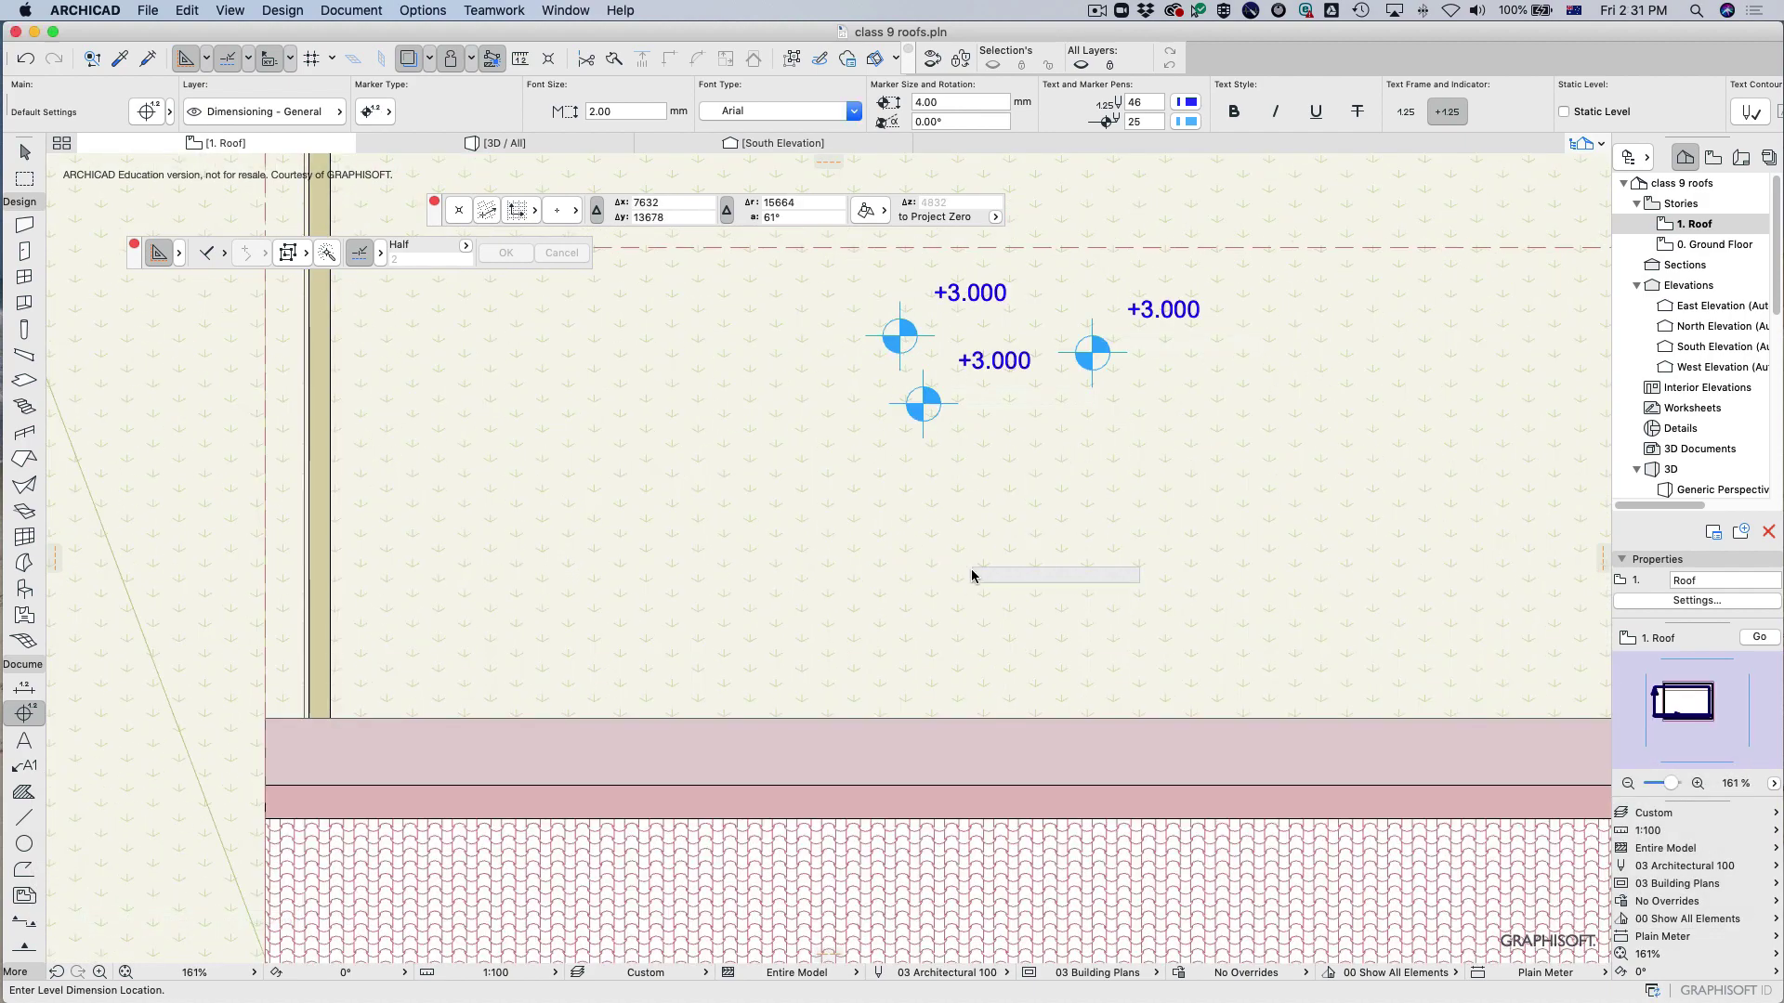
{"action": "left_click", "coordinate": [970, 576]}
{"action": "left_click", "coordinate": [1129, 582]}
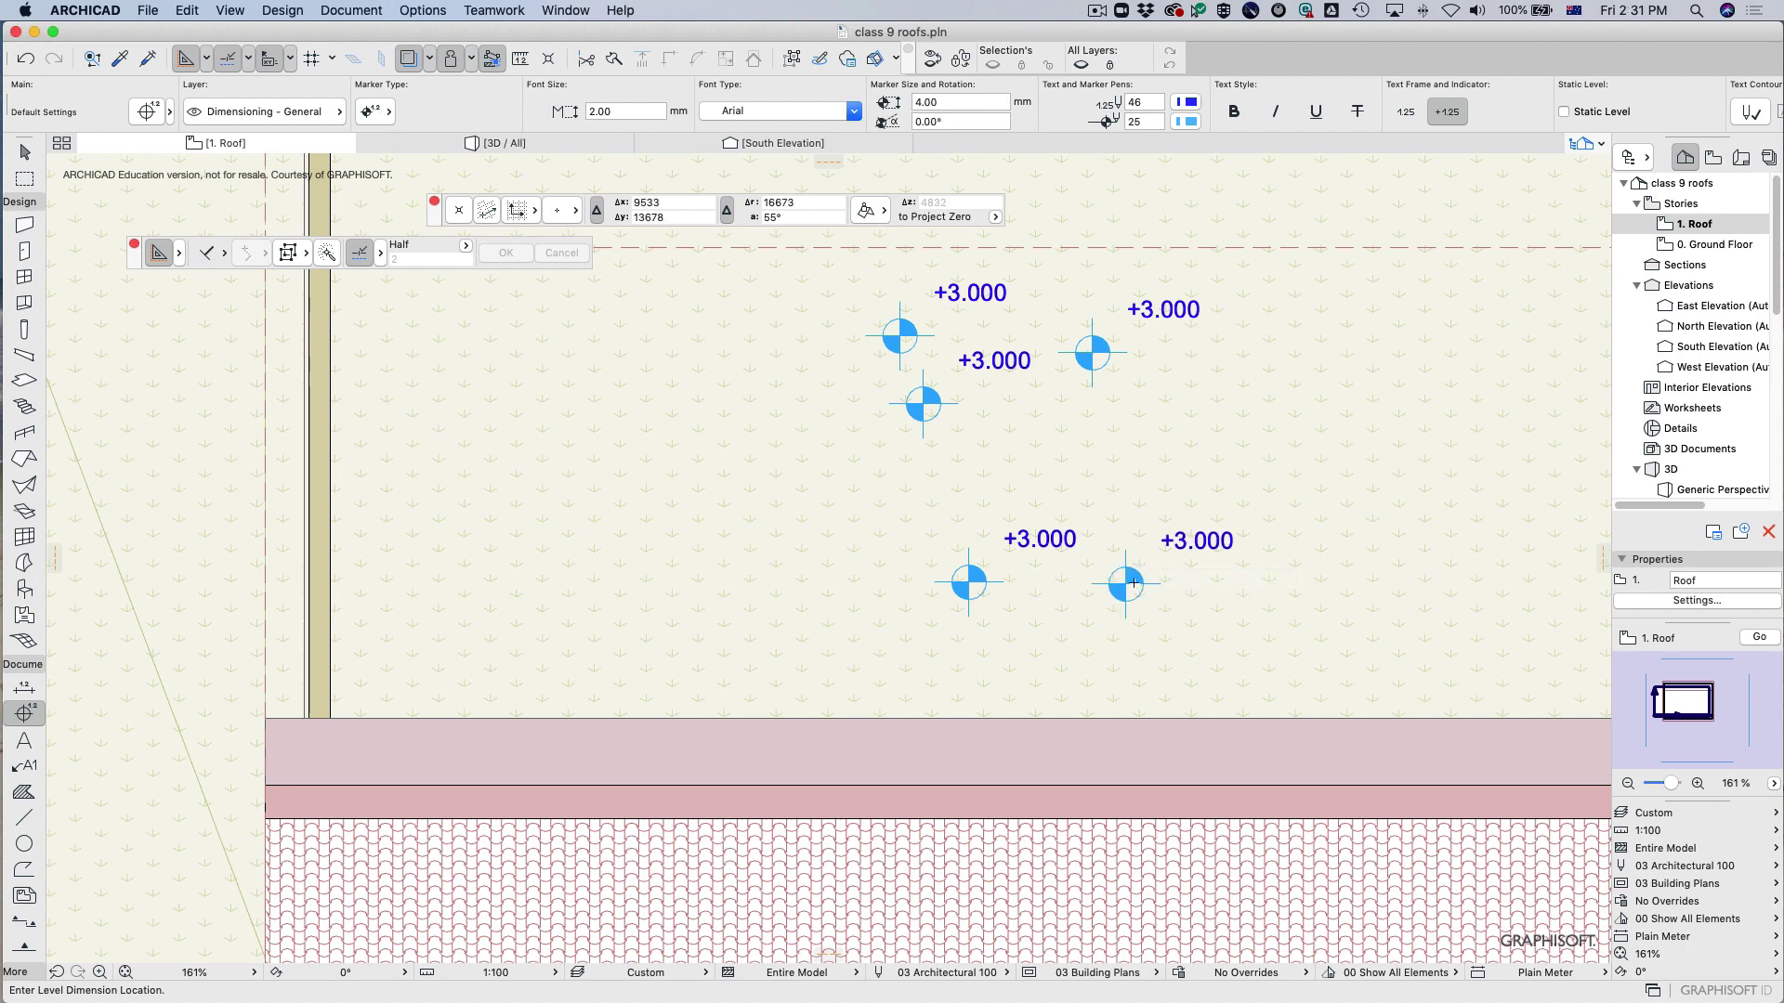
Undo all the level dimensions placed between the roof planes on the Roof story and leave the Level Dimension tool.
{"action": "key", "text": "cmd+z"}
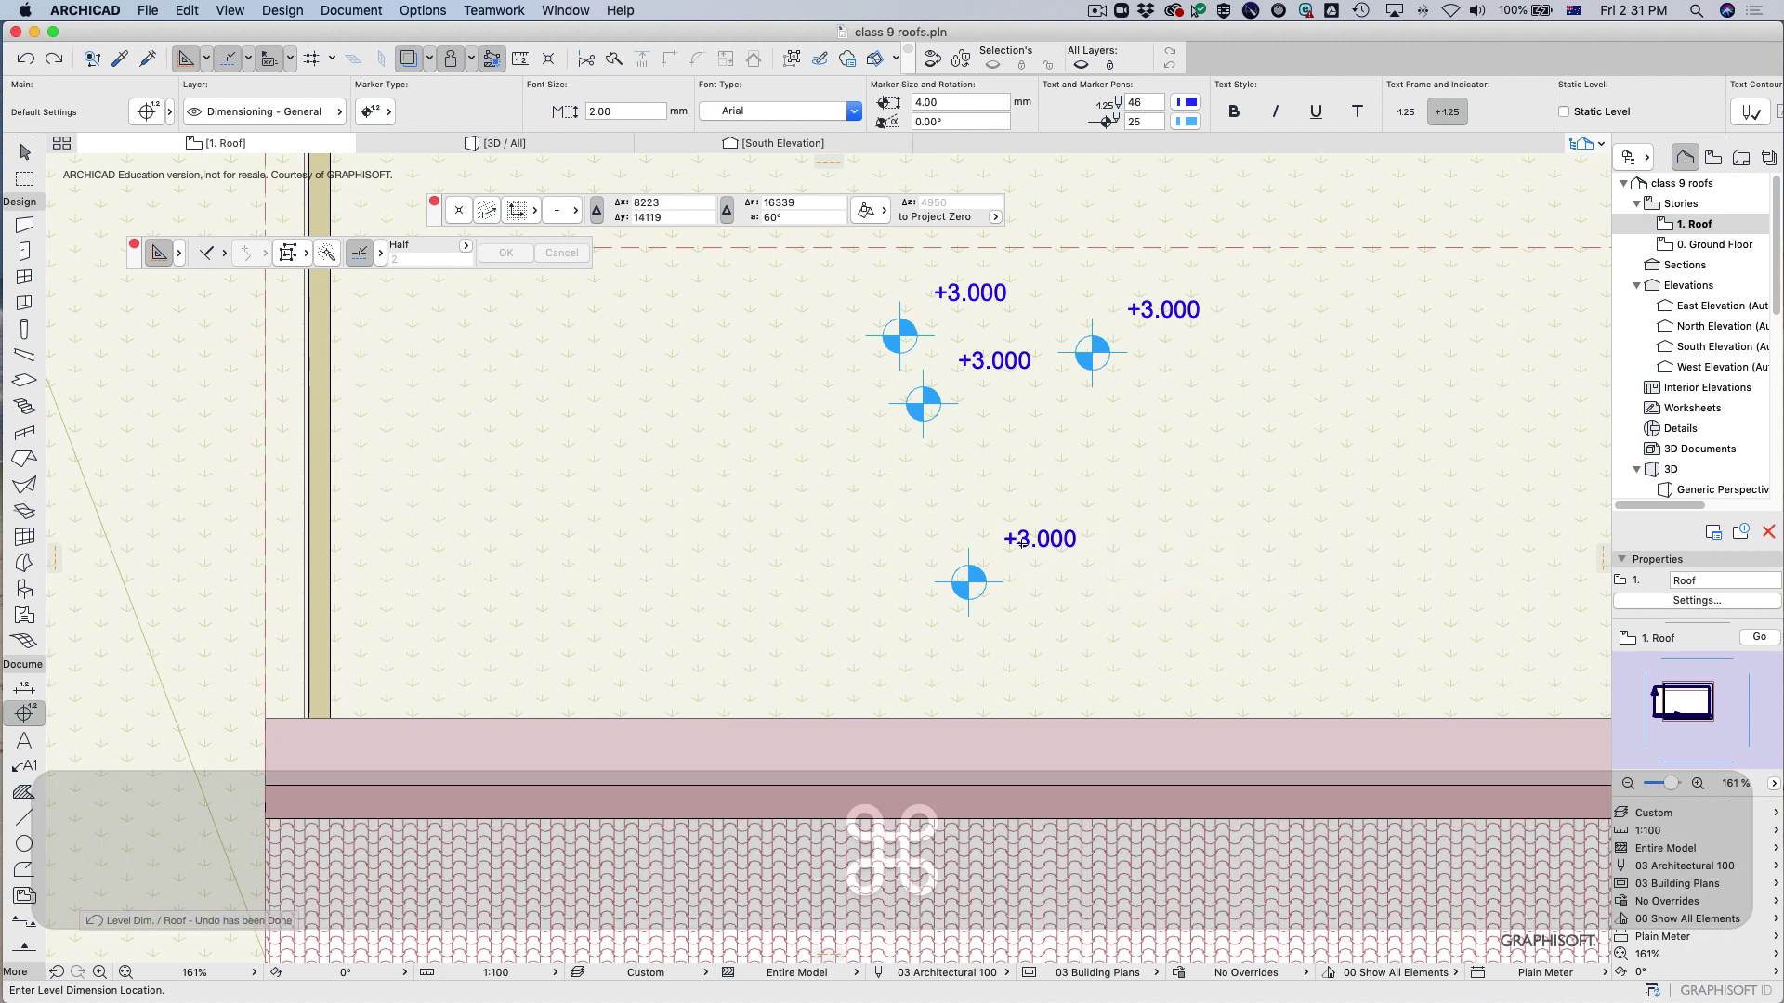
{"action": "key", "text": "super+z"}
{"action": "key", "text": "super+z"}
{"action": "key", "text": "super+z"}
{"action": "key", "text": "super+z"}
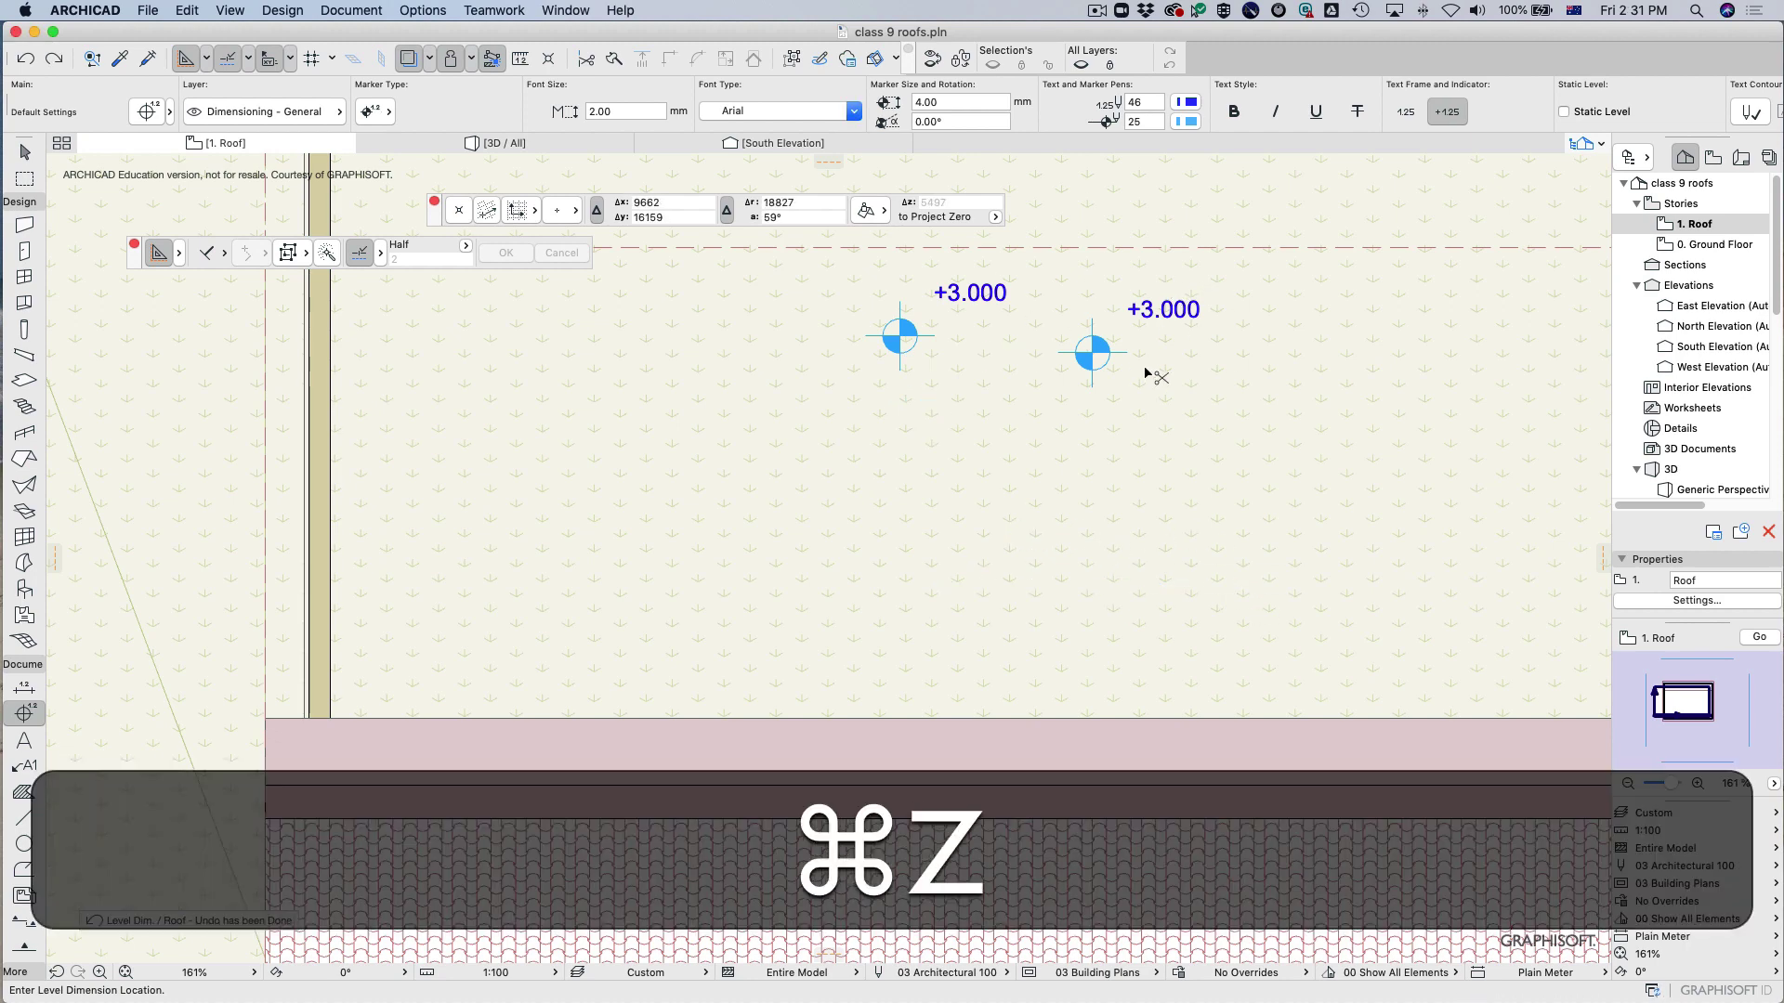
{"action": "key", "text": "Escape"}
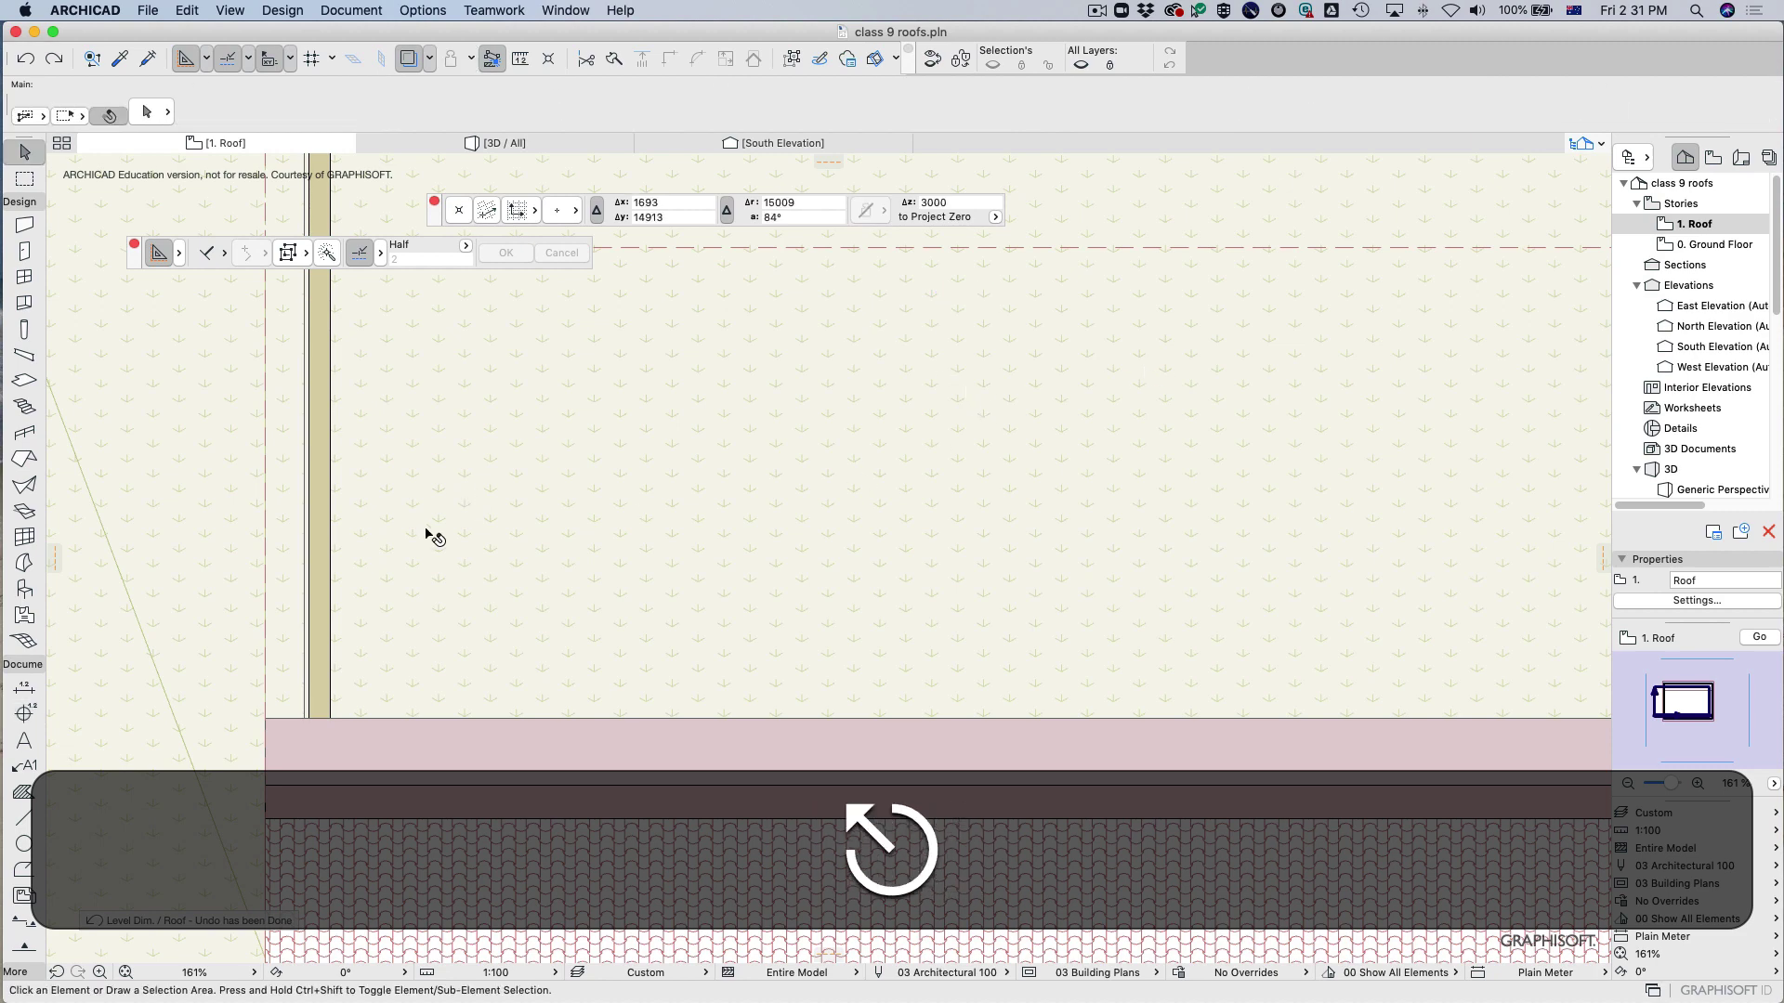
Try a single level dimension in the open area between the roof planes and undo it.
{"action": "left_click", "coordinate": [24, 713]}
{"action": "left_click", "coordinate": [743, 508]}
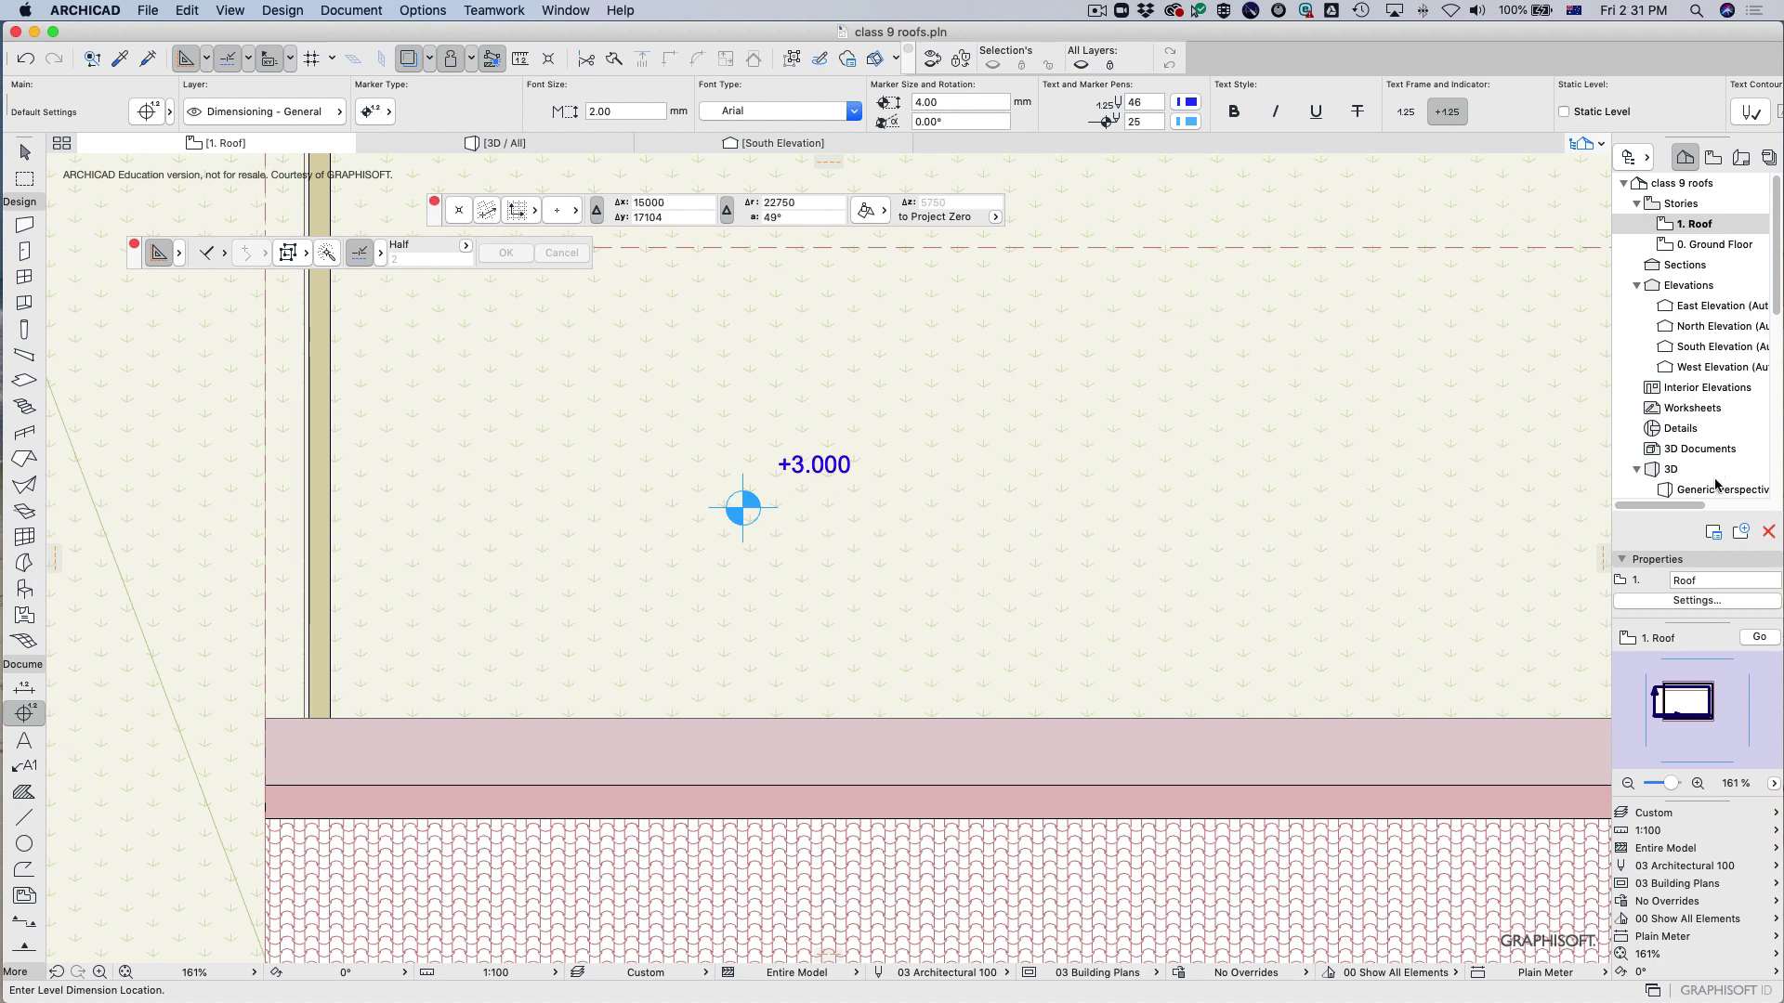
{"action": "key", "text": "super+z"}
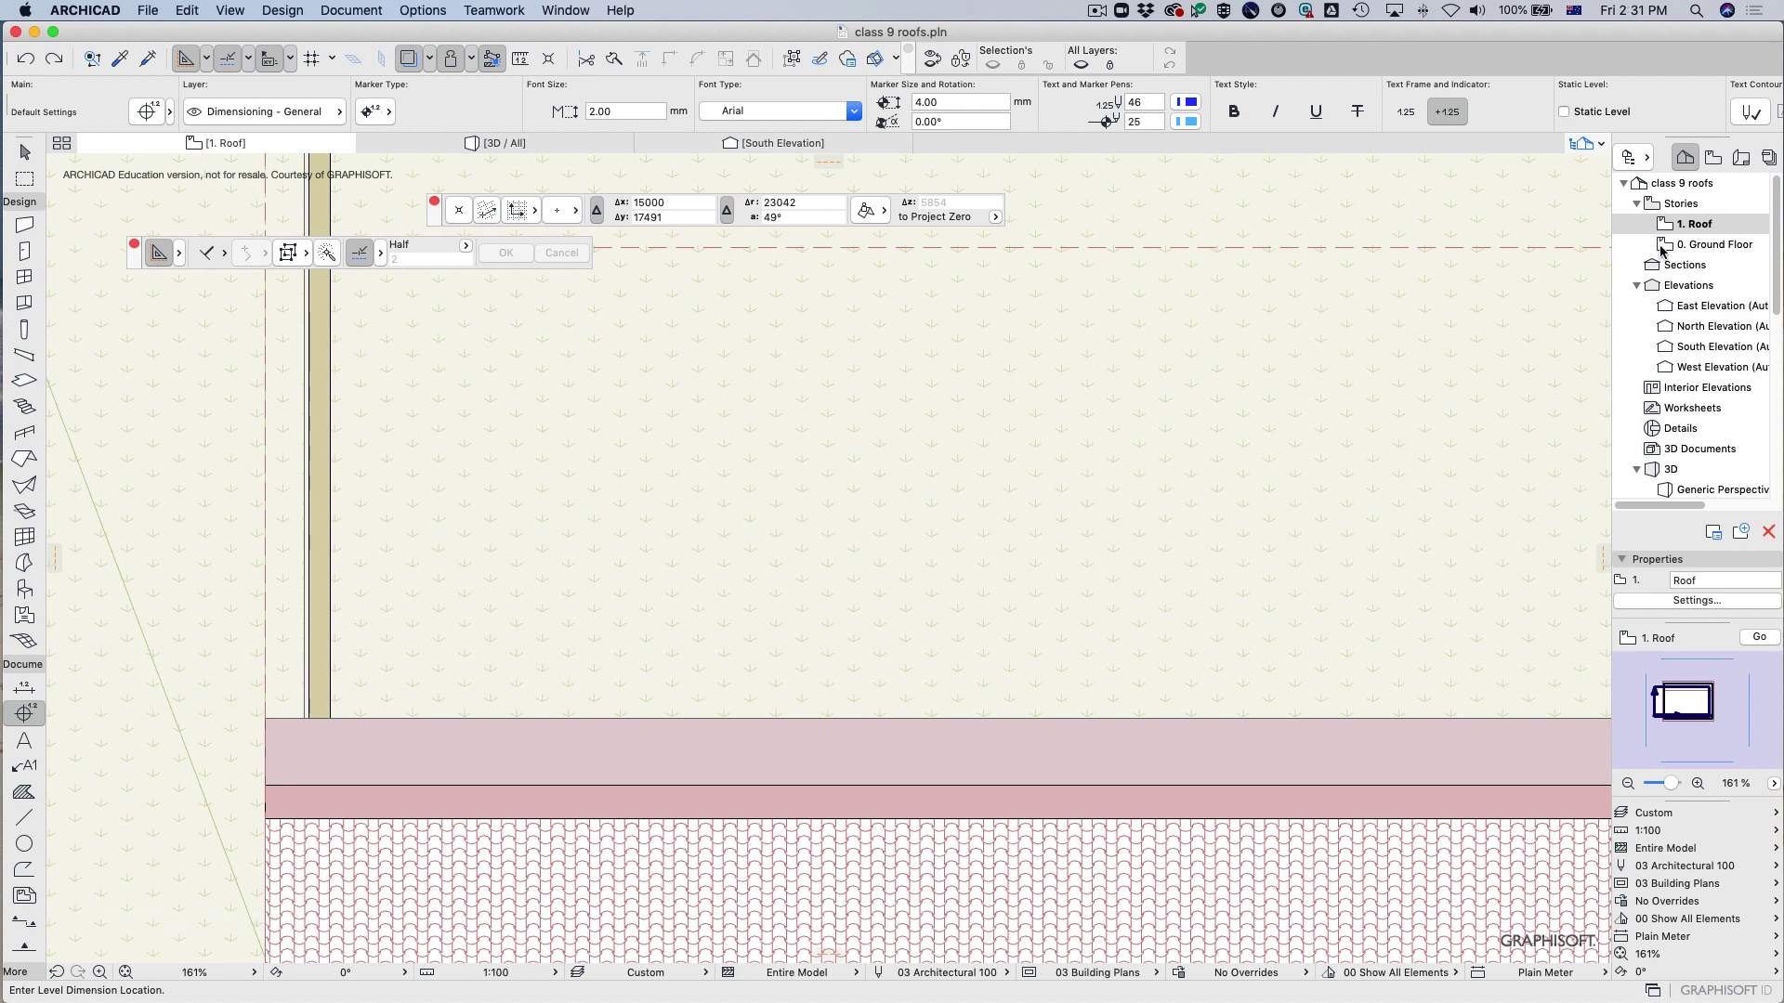
{"action": "key", "text": "Escape"}
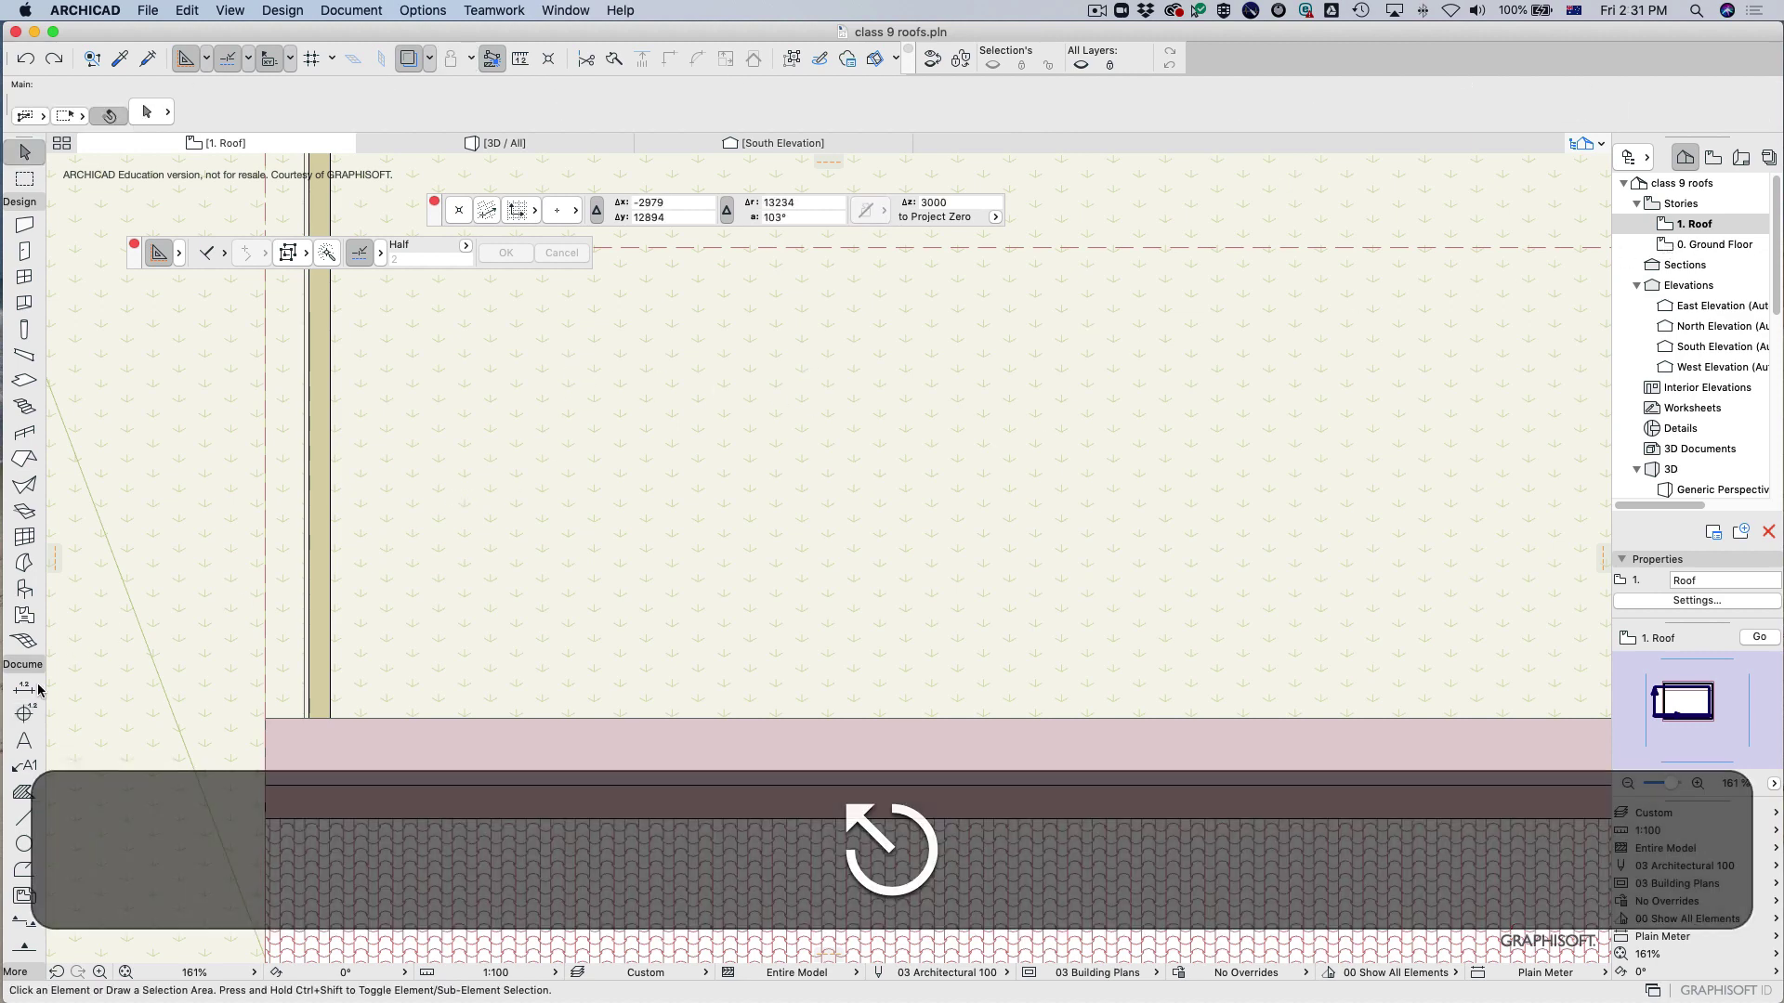
Review the Level Dimension default settings, including marker size, marker type and text style, keeping them as they are.
{"action": "left_click", "coordinate": [24, 712]}
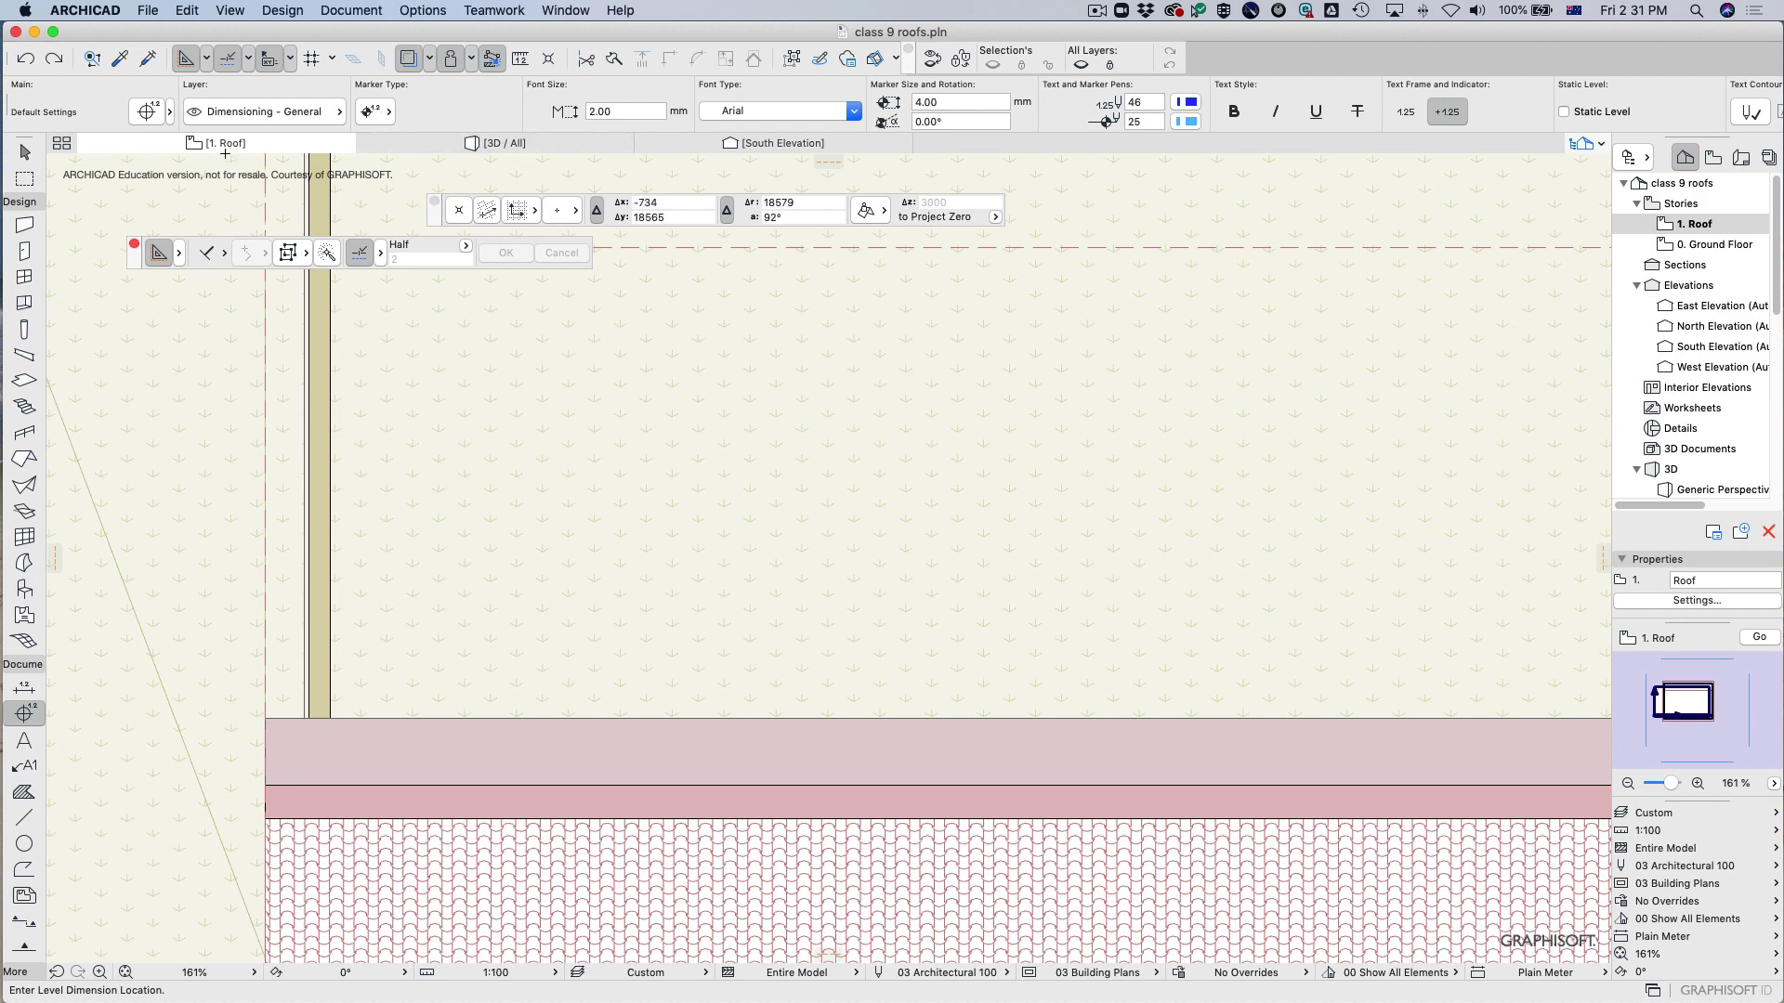
{"action": "left_click", "coordinate": [146, 113]}
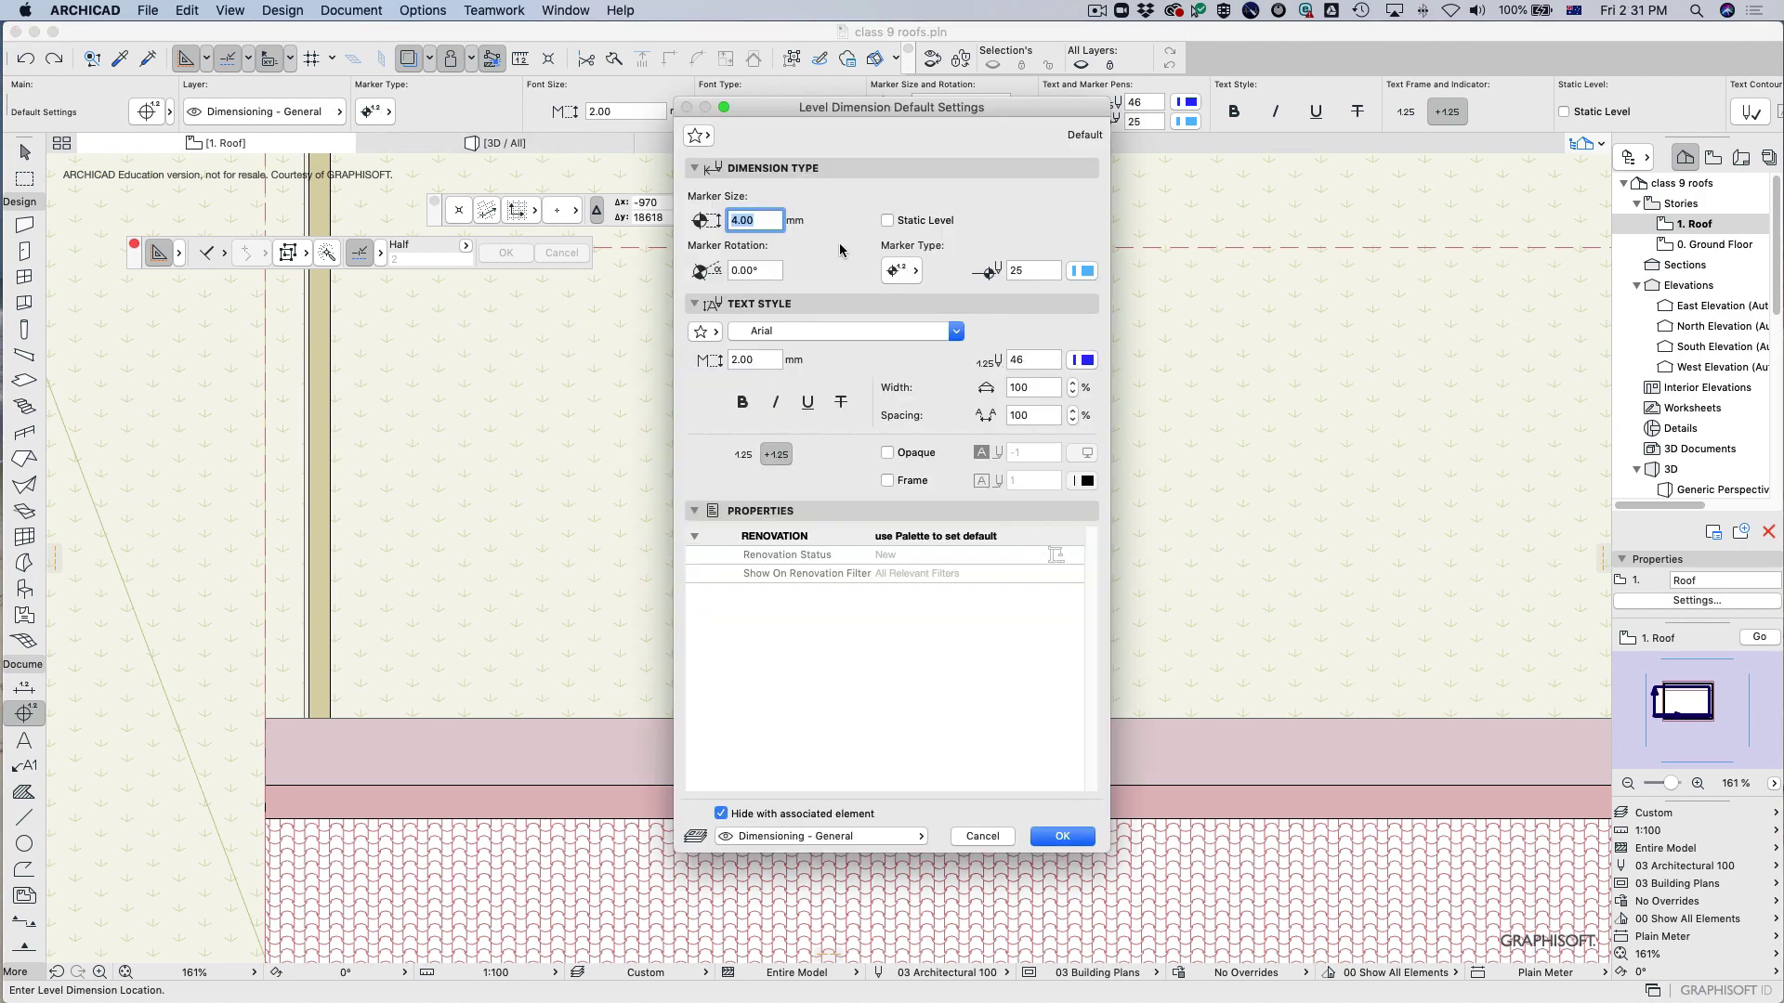
{"action": "left_click", "coordinate": [1062, 836]}
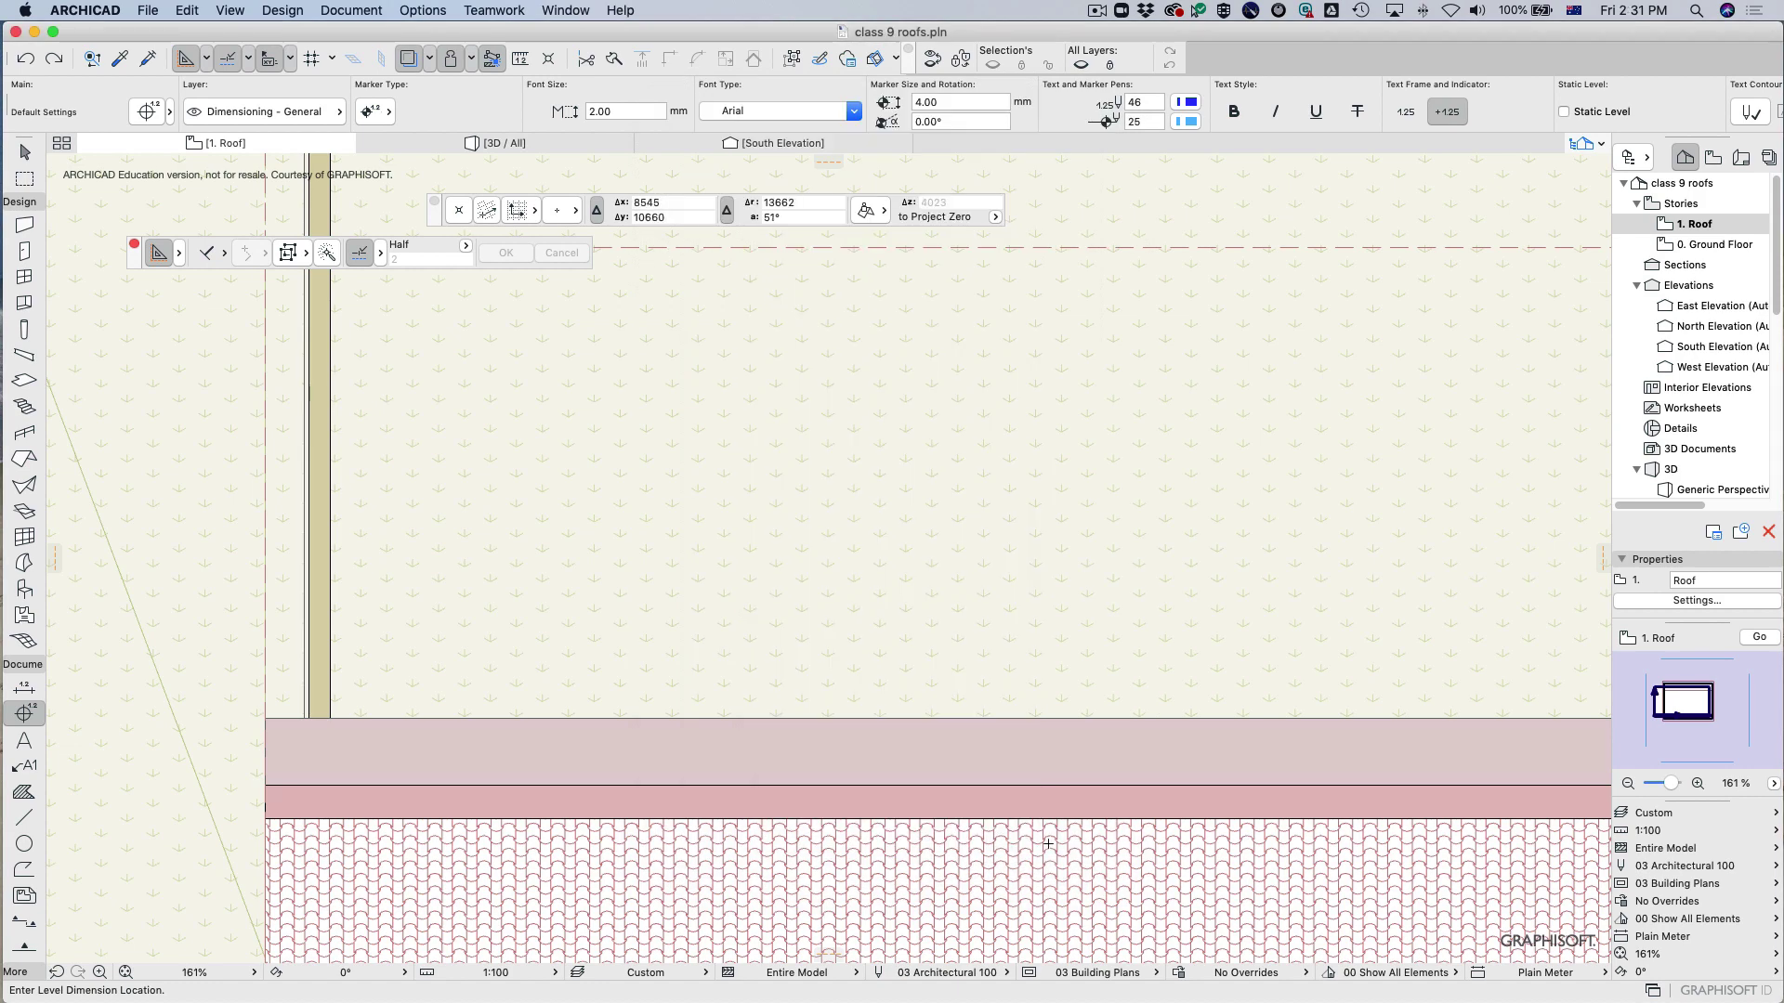
Try one level dimension on the tiled roof plane and one between the roof planes, and undo both.
{"action": "left_click", "coordinate": [1104, 624]}
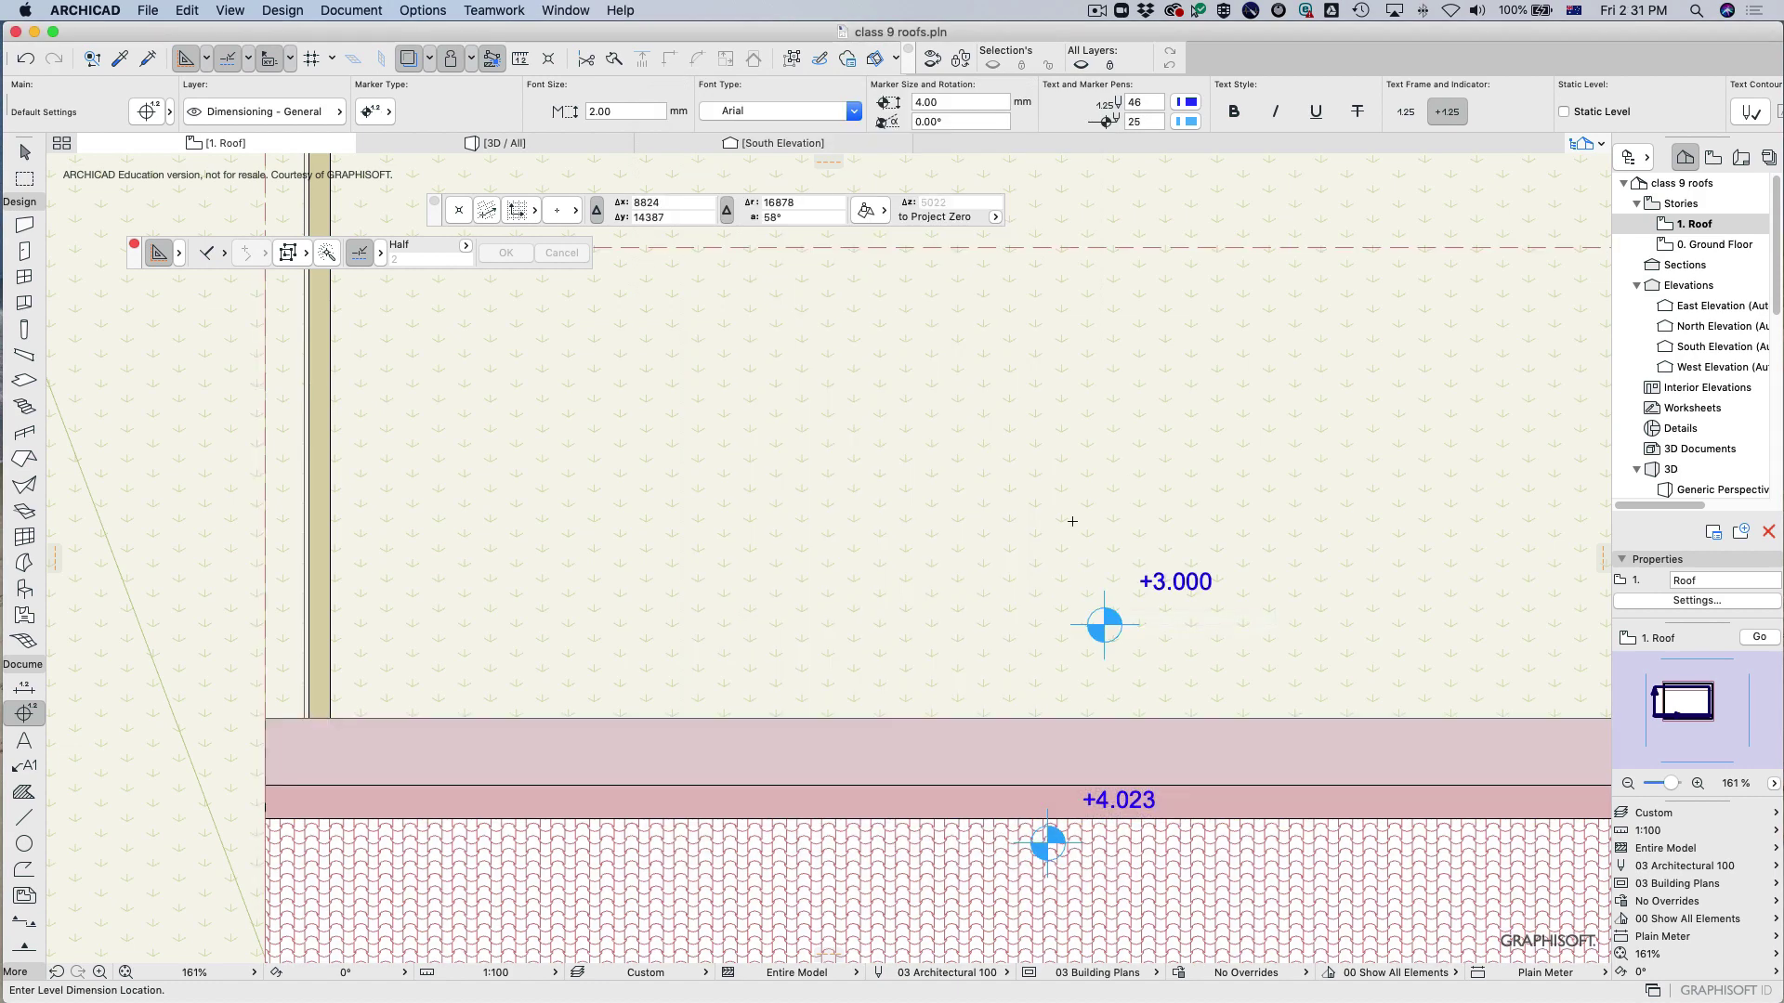
{"action": "key", "text": "super+z"}
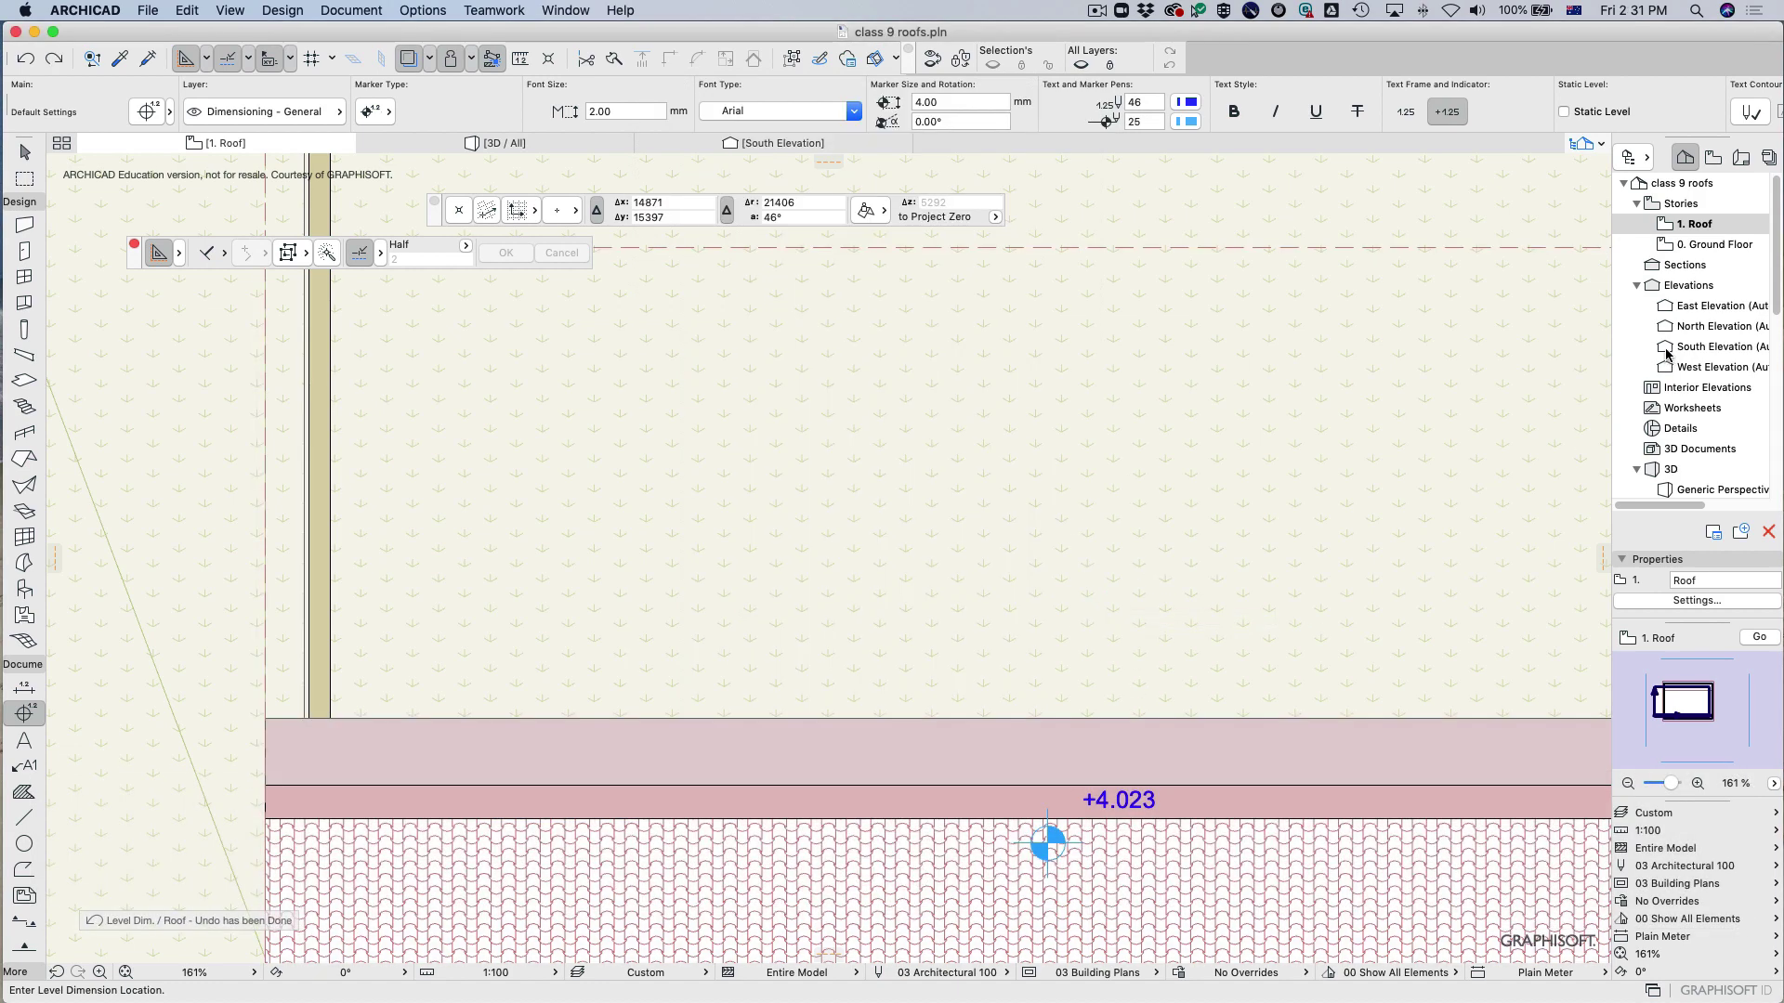
{"action": "key", "text": "super+z"}
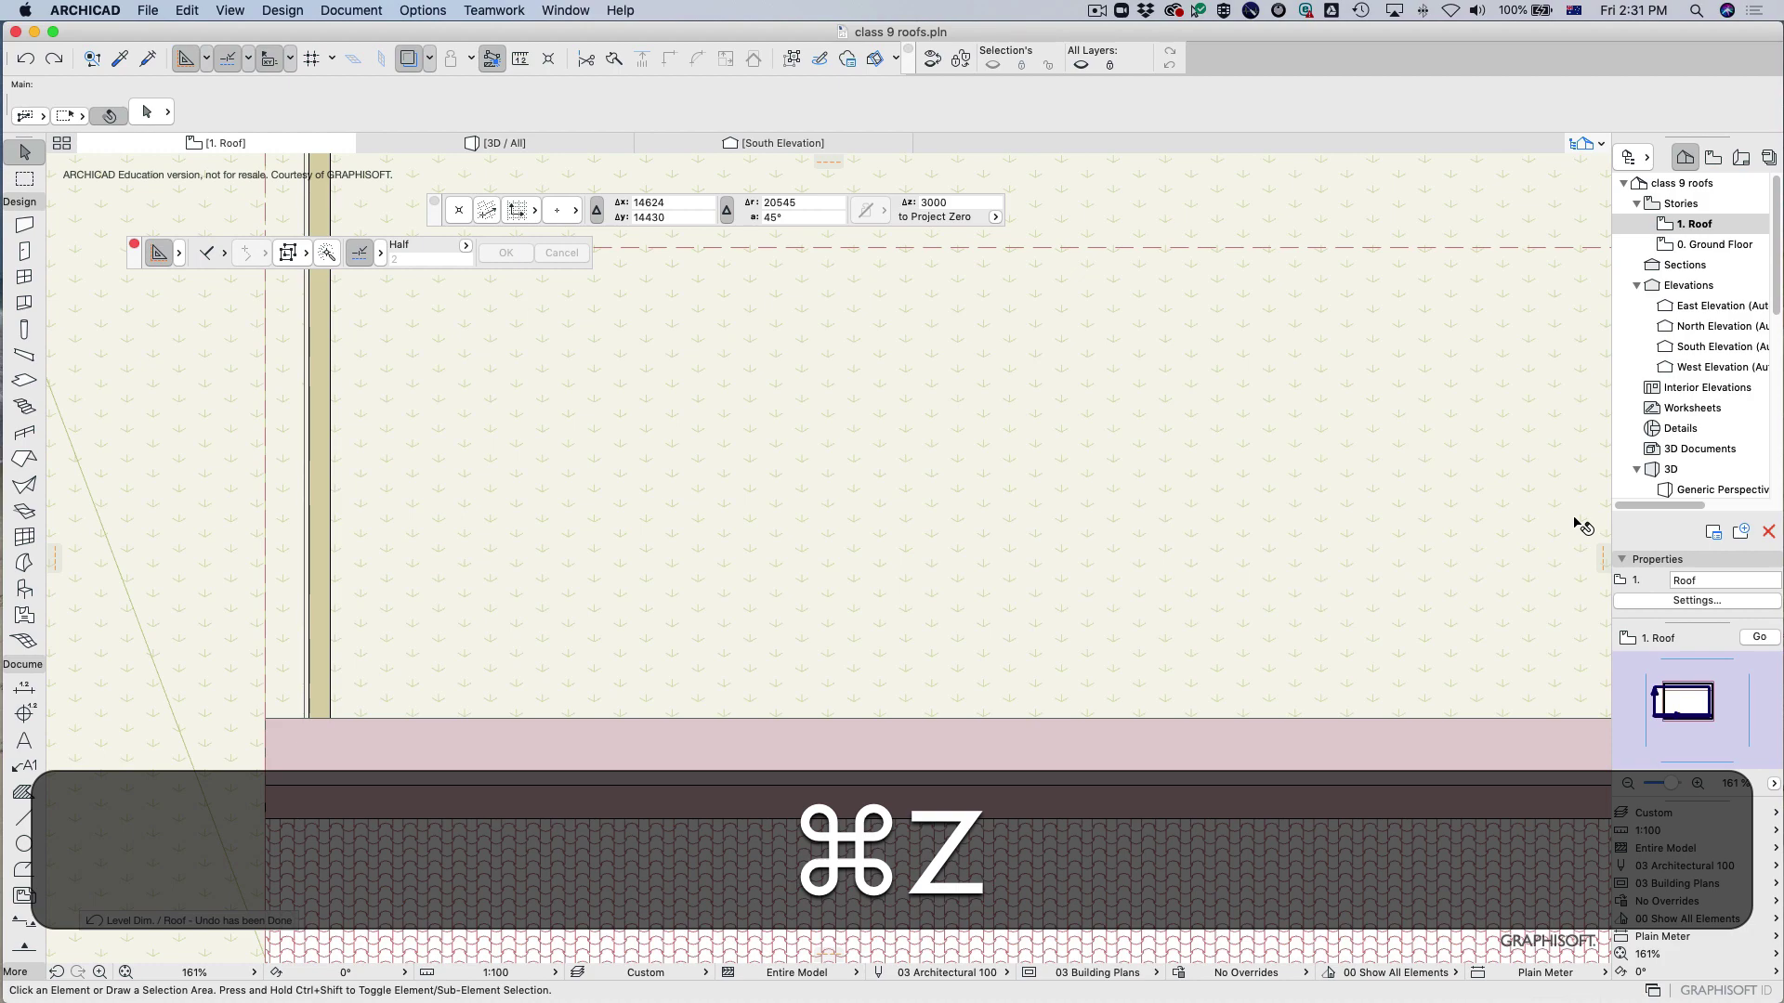
Undo one more level dimension edit on the Roof story and delete the restored marker between the roof planes.
{"action": "double_click", "coordinate": [1672, 244]}
{"action": "double_click", "coordinate": [1672, 226]}
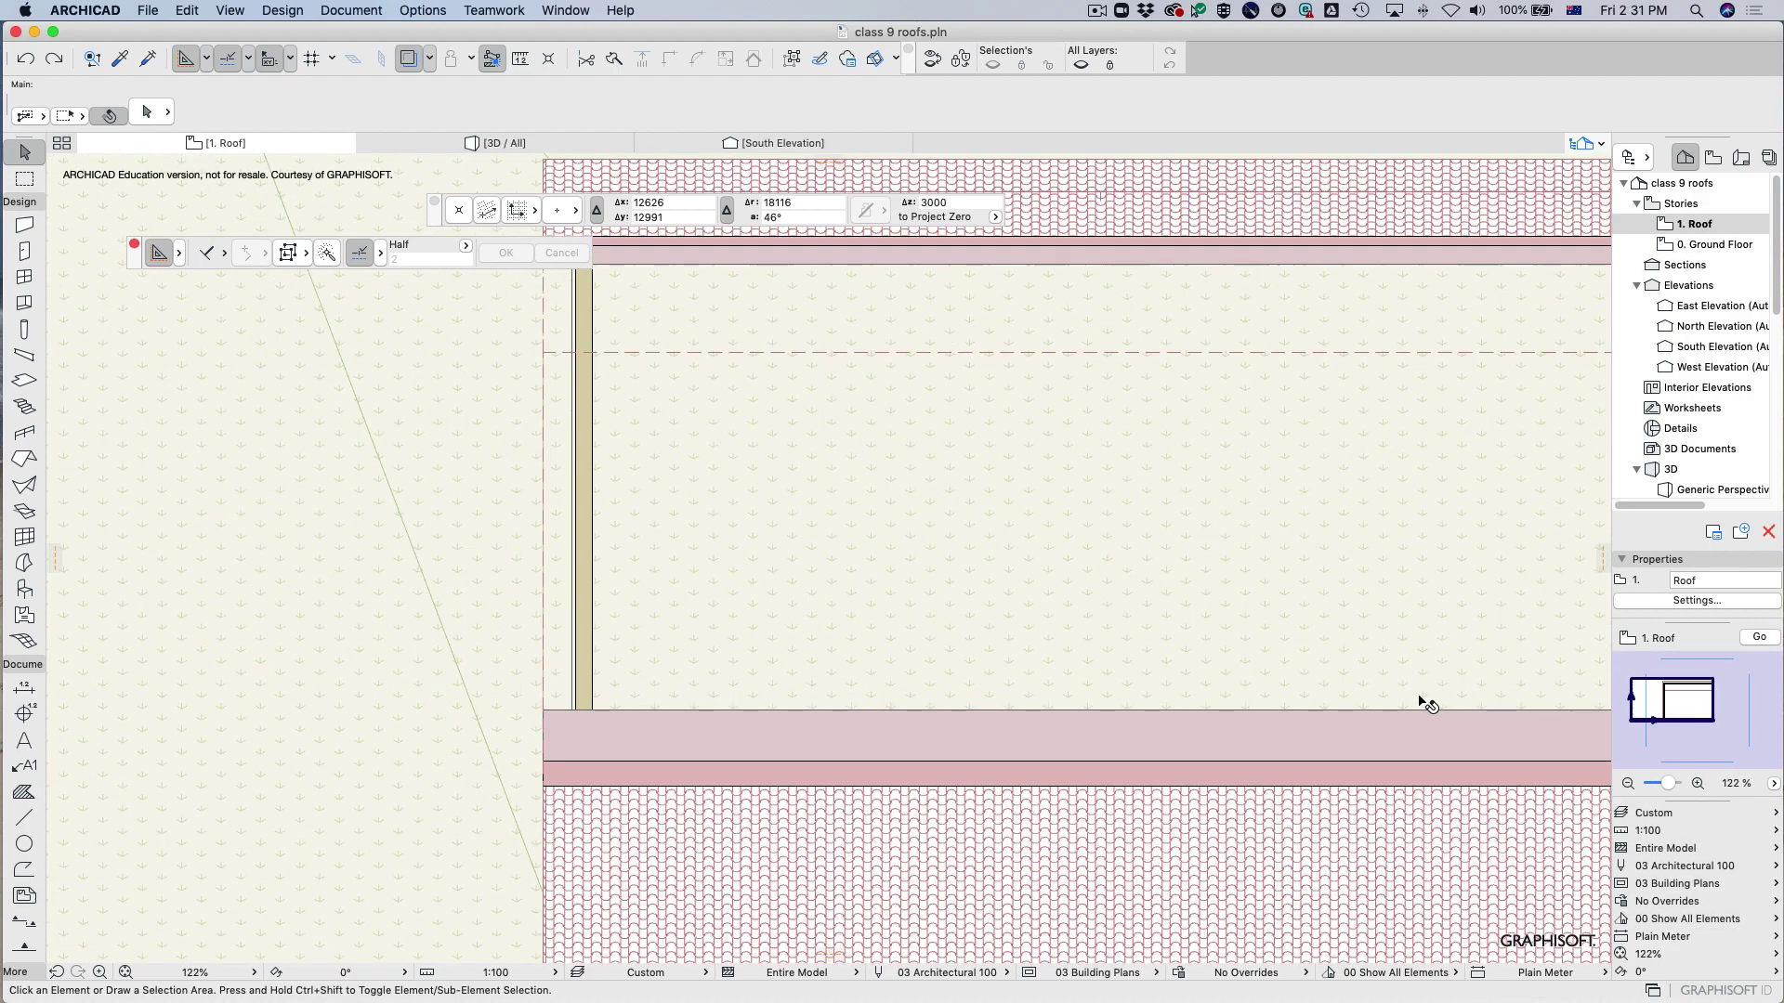
{"action": "scroll", "coordinate": [1428, 706], "scroll_direction": "down", "scroll_amount": 5}
{"action": "middle_click_drag", "start_coordinate": [1445, 648], "coordinate": [1067, 611]}
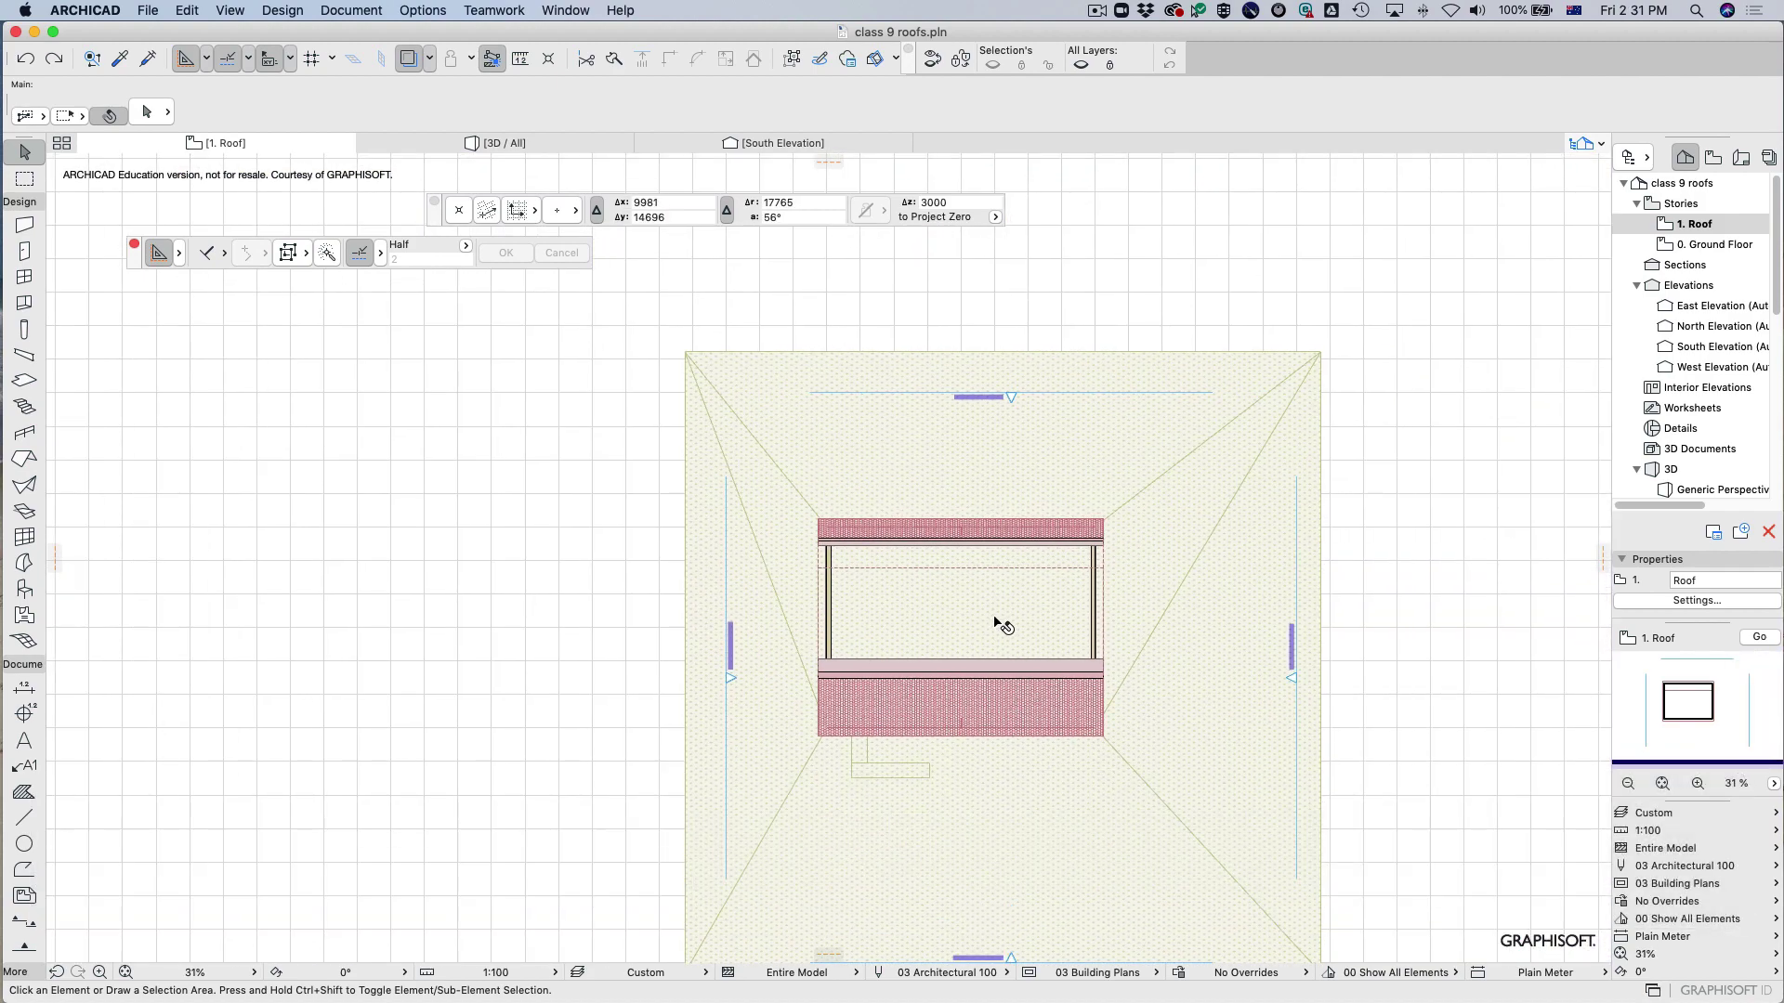
{"action": "scroll", "coordinate": [1004, 626], "scroll_direction": "up", "scroll_amount": 2}
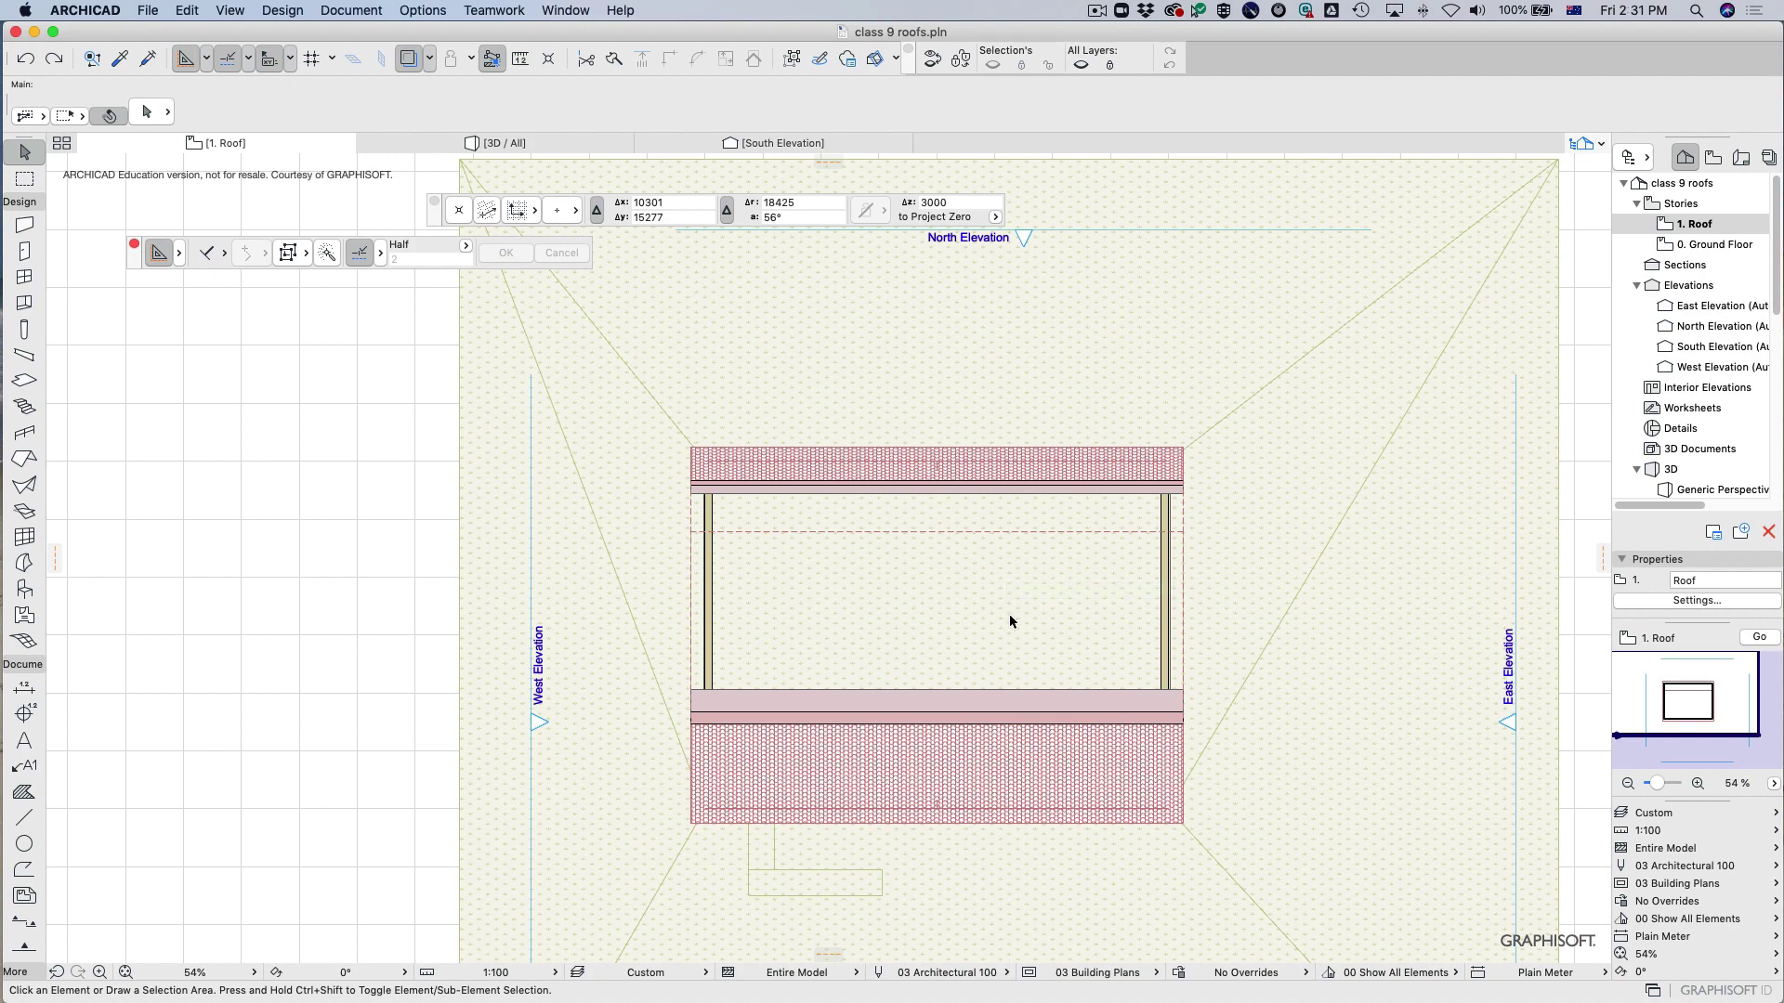
{"action": "key", "text": "super+z"}
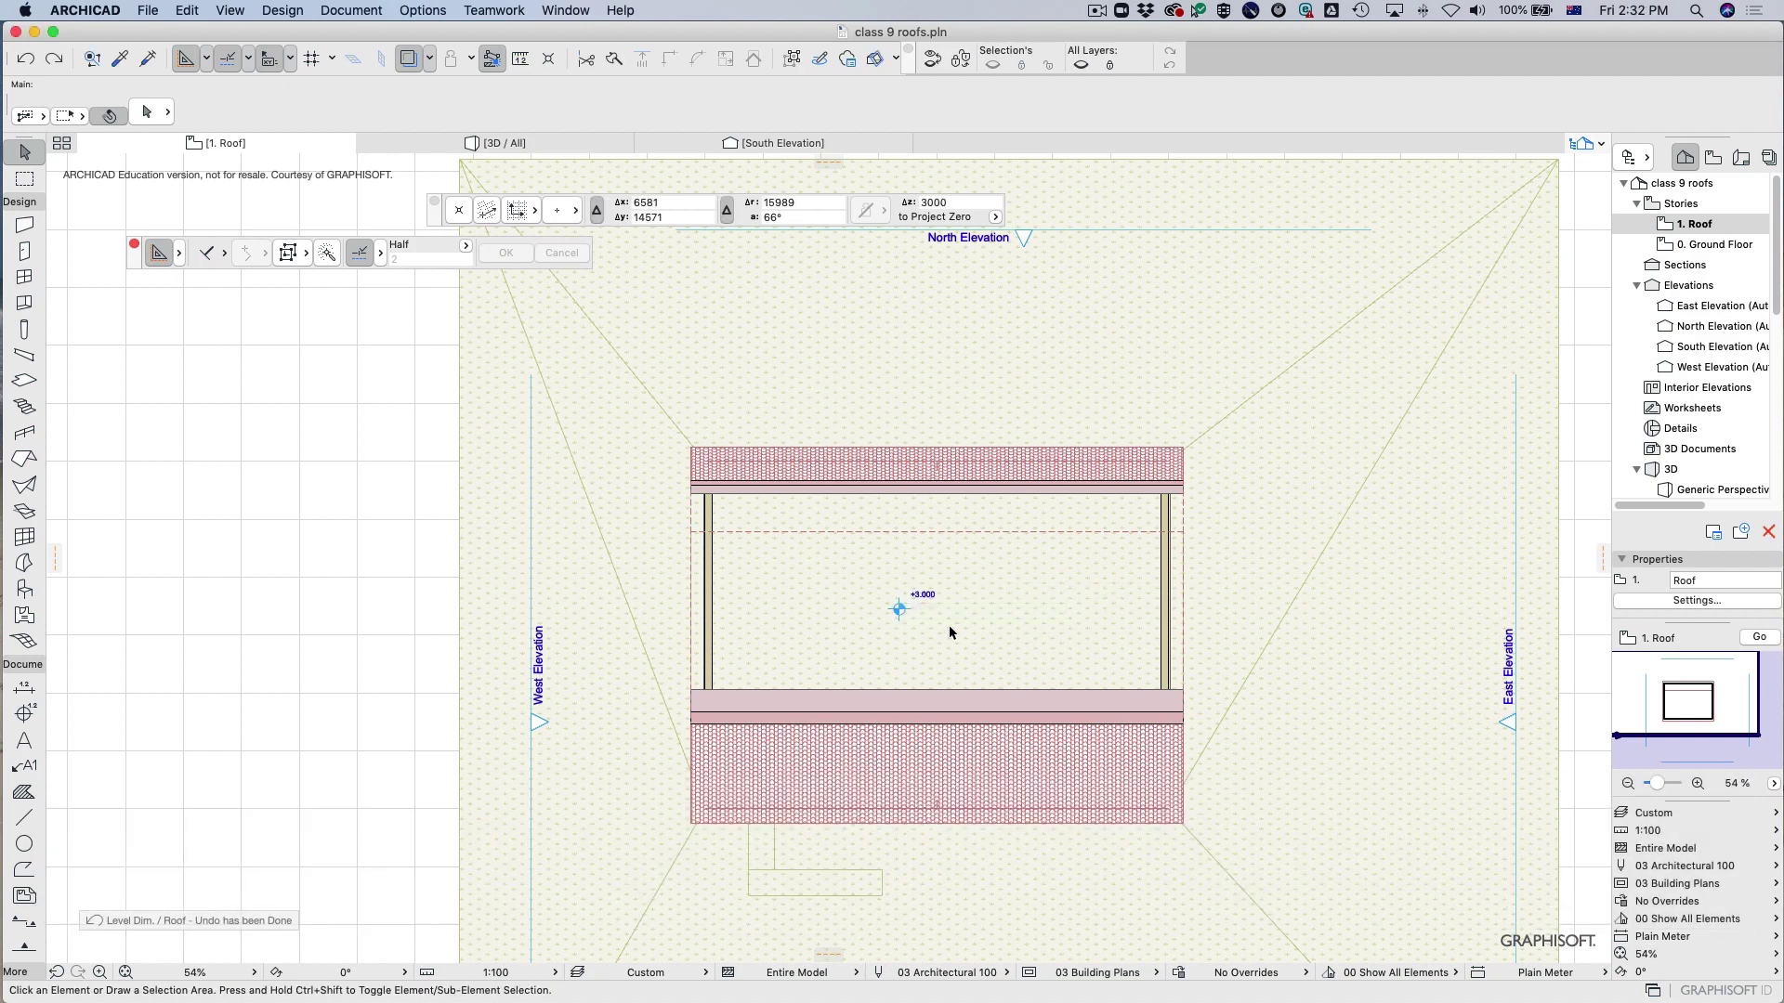
{"action": "left_click", "coordinate": [898, 610]}
{"action": "key", "text": "BackSpace"}
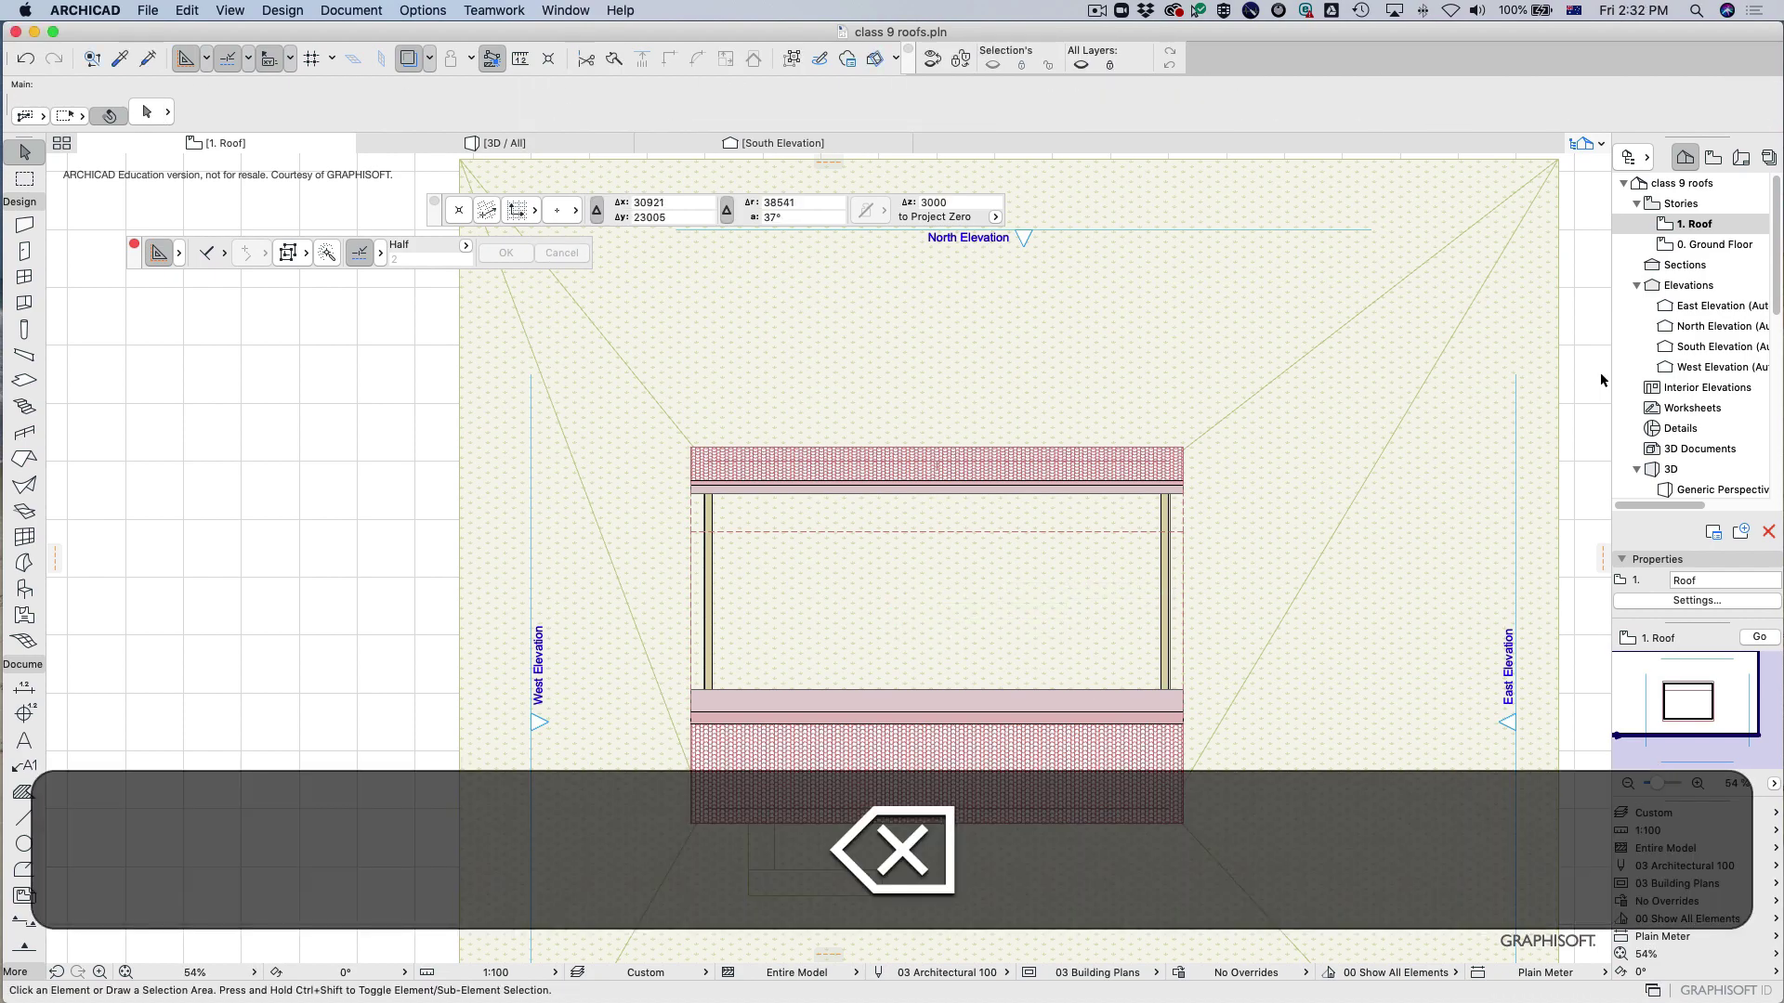
Undo the last level dimension edits and open the Ground Floor story.
{"action": "double_click", "coordinate": [1708, 245]}
{"action": "left_click", "coordinate": [960, 617]}
{"action": "key", "text": "Escape"}
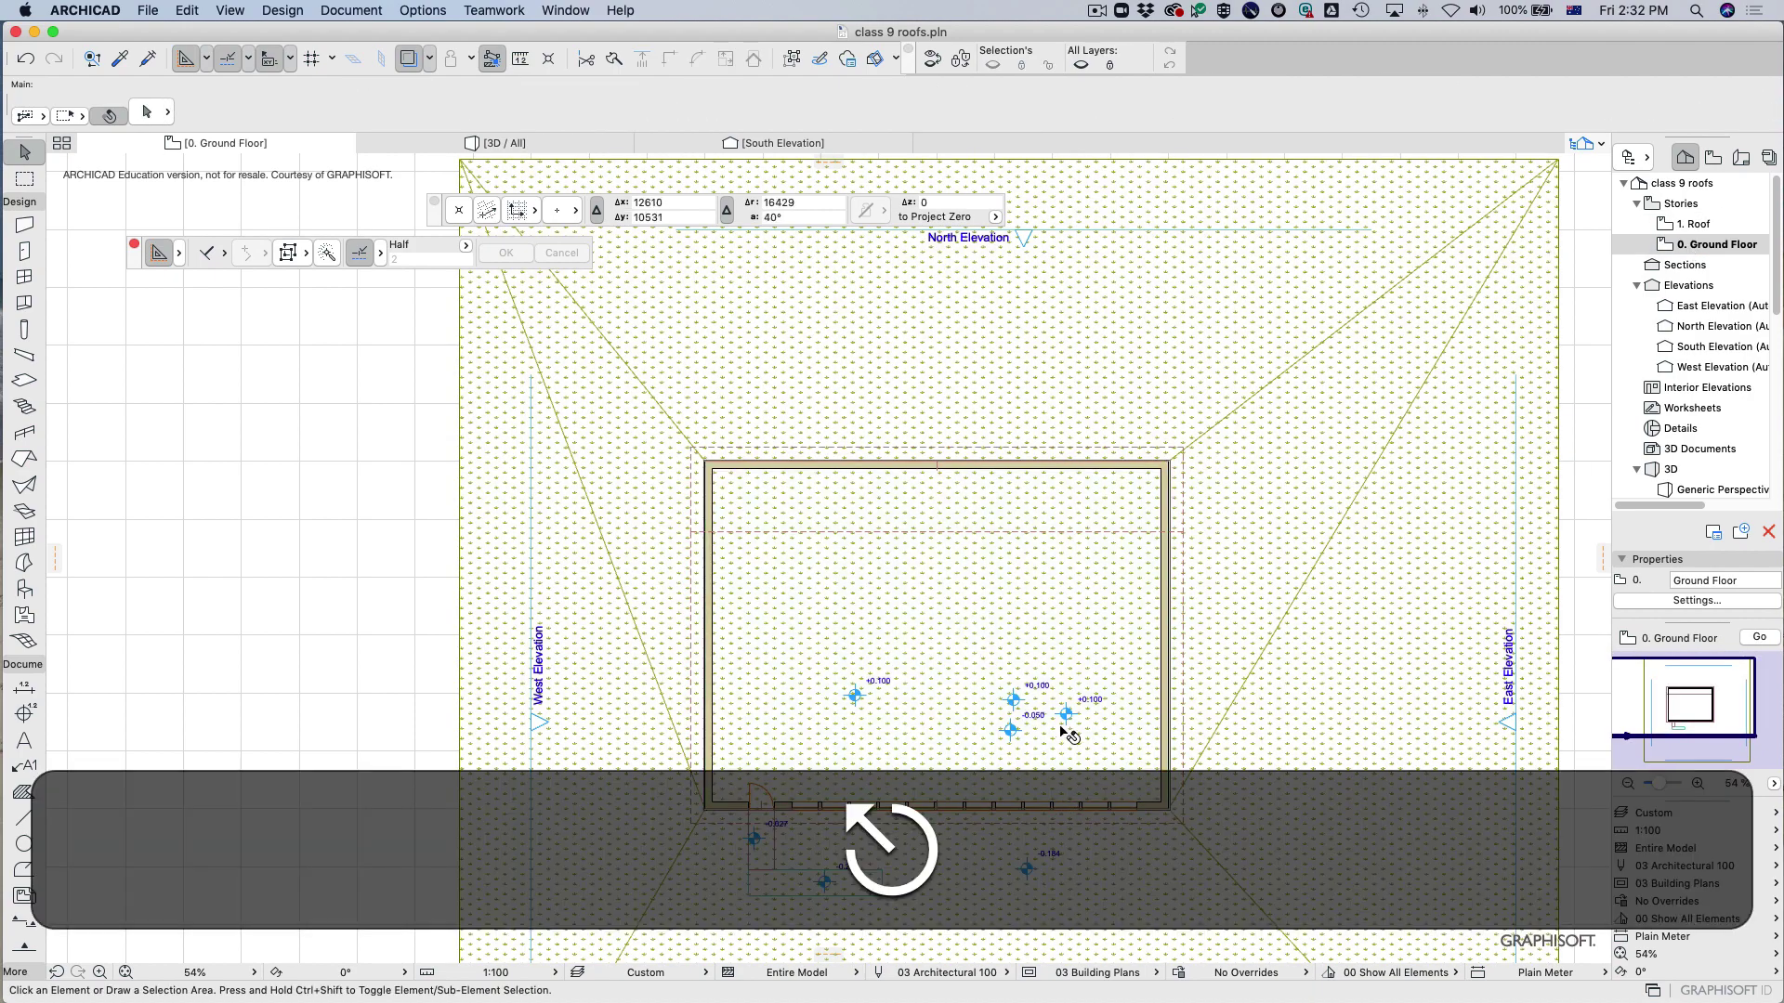
{"action": "key", "text": "super+z"}
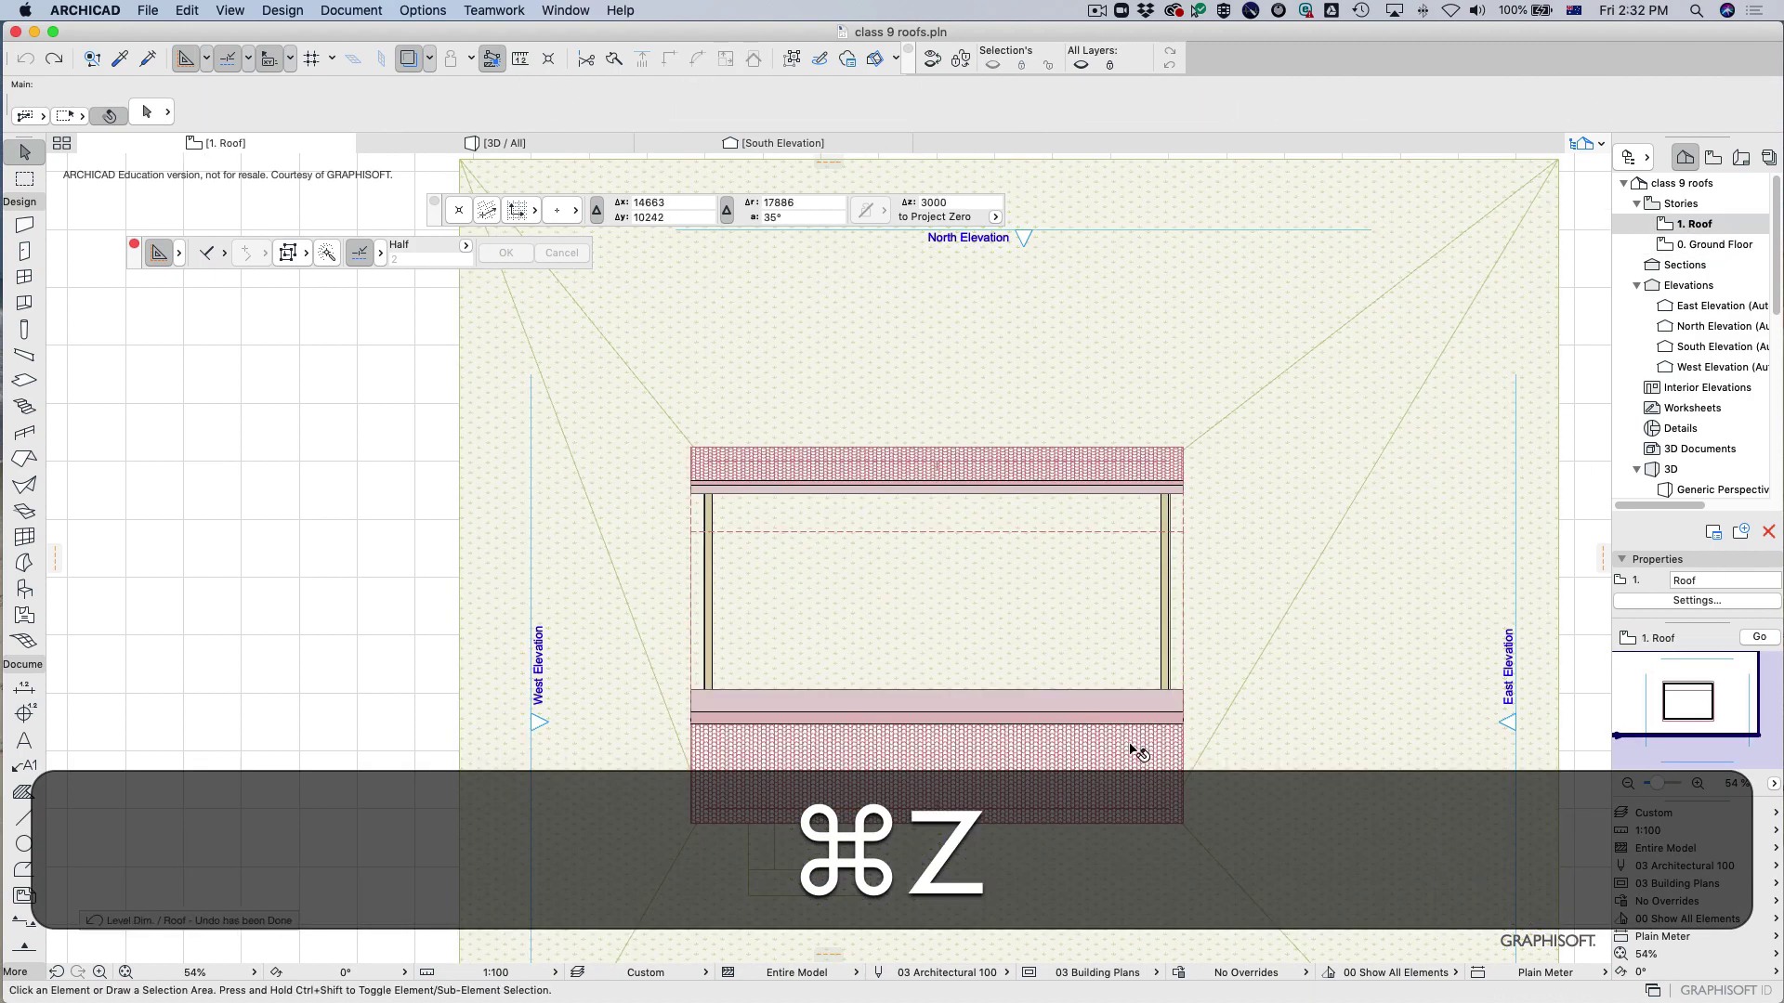
{"action": "left_click", "coordinate": [1708, 246]}
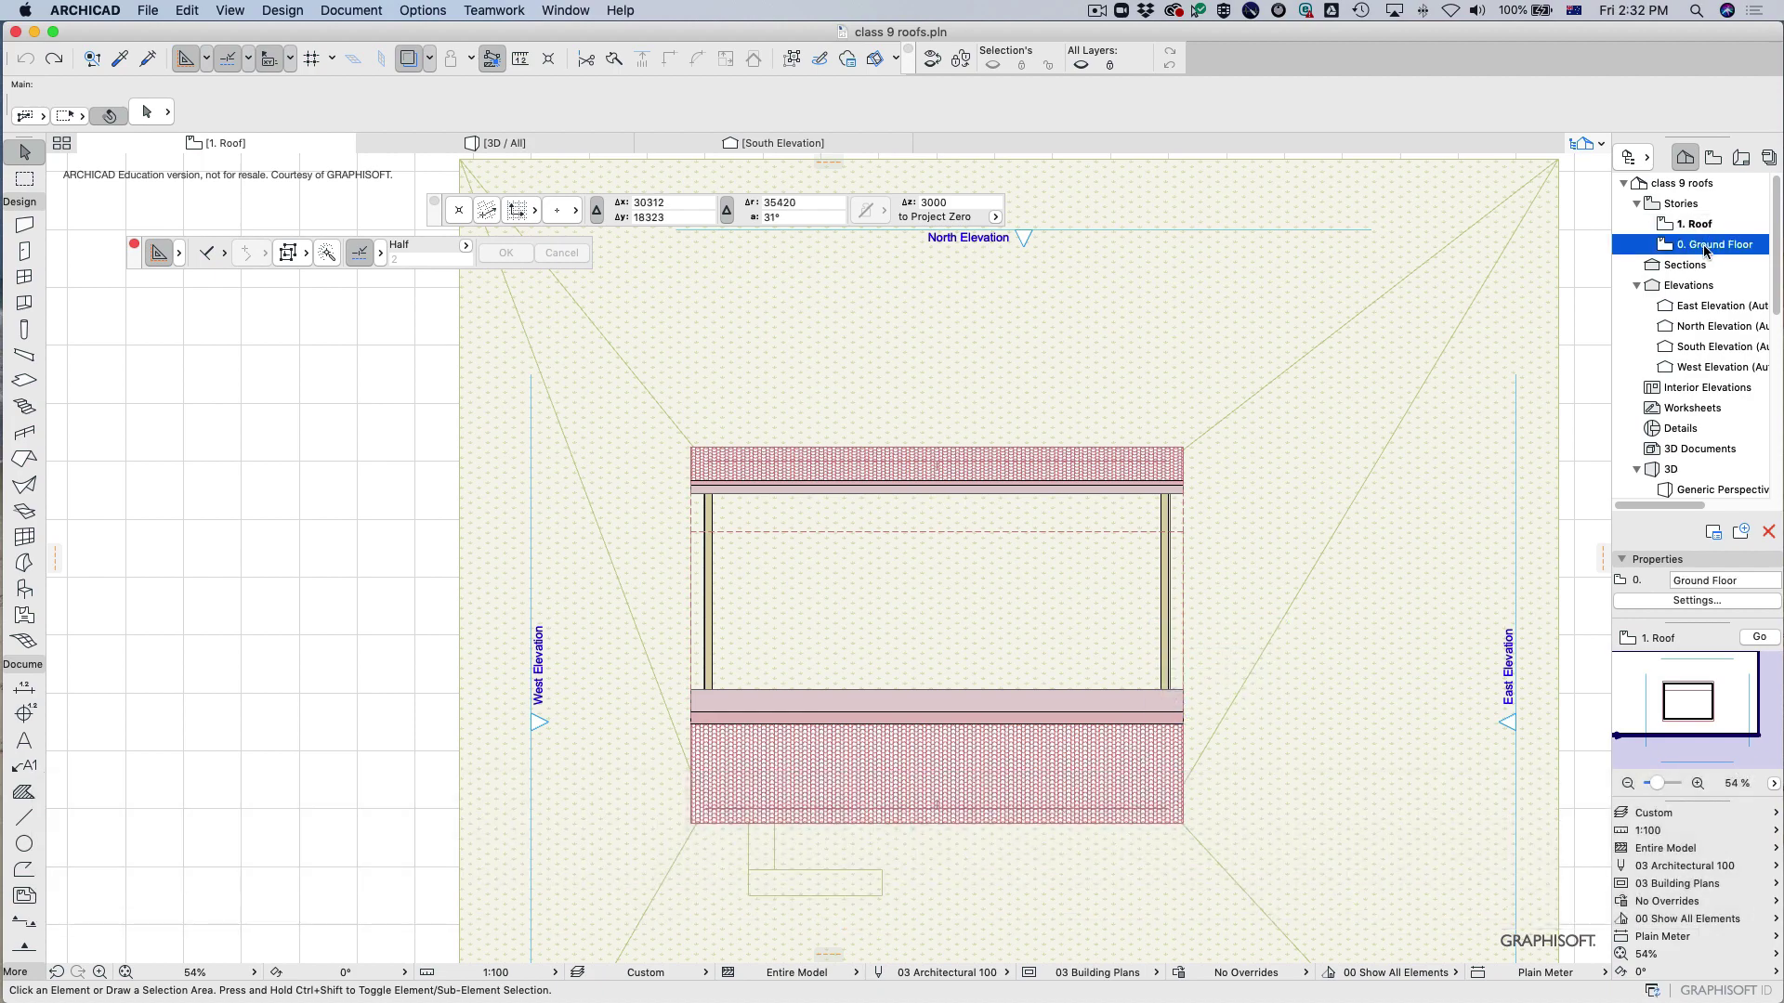
{"action": "left_click", "coordinate": [1713, 264]}
{"action": "double_click", "coordinate": [1715, 243]}
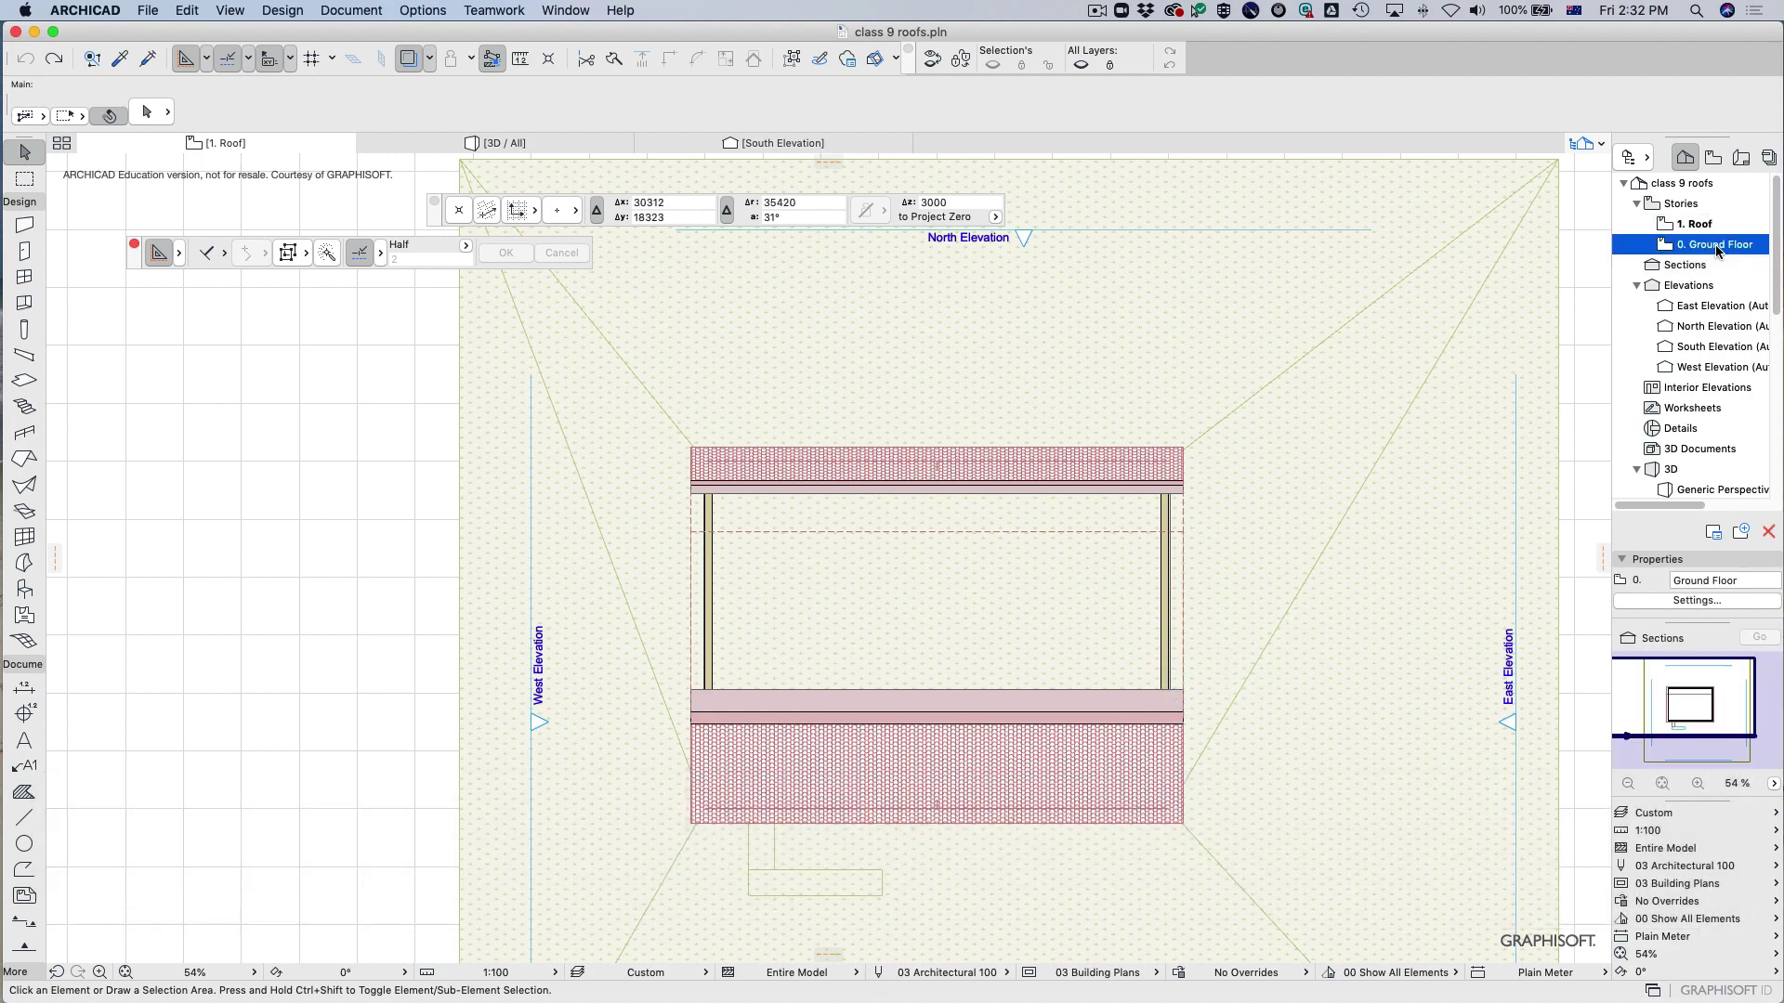
Select all the level dimensions on the Ground Floor and delete them.
{"action": "left_click", "coordinate": [24, 713]}
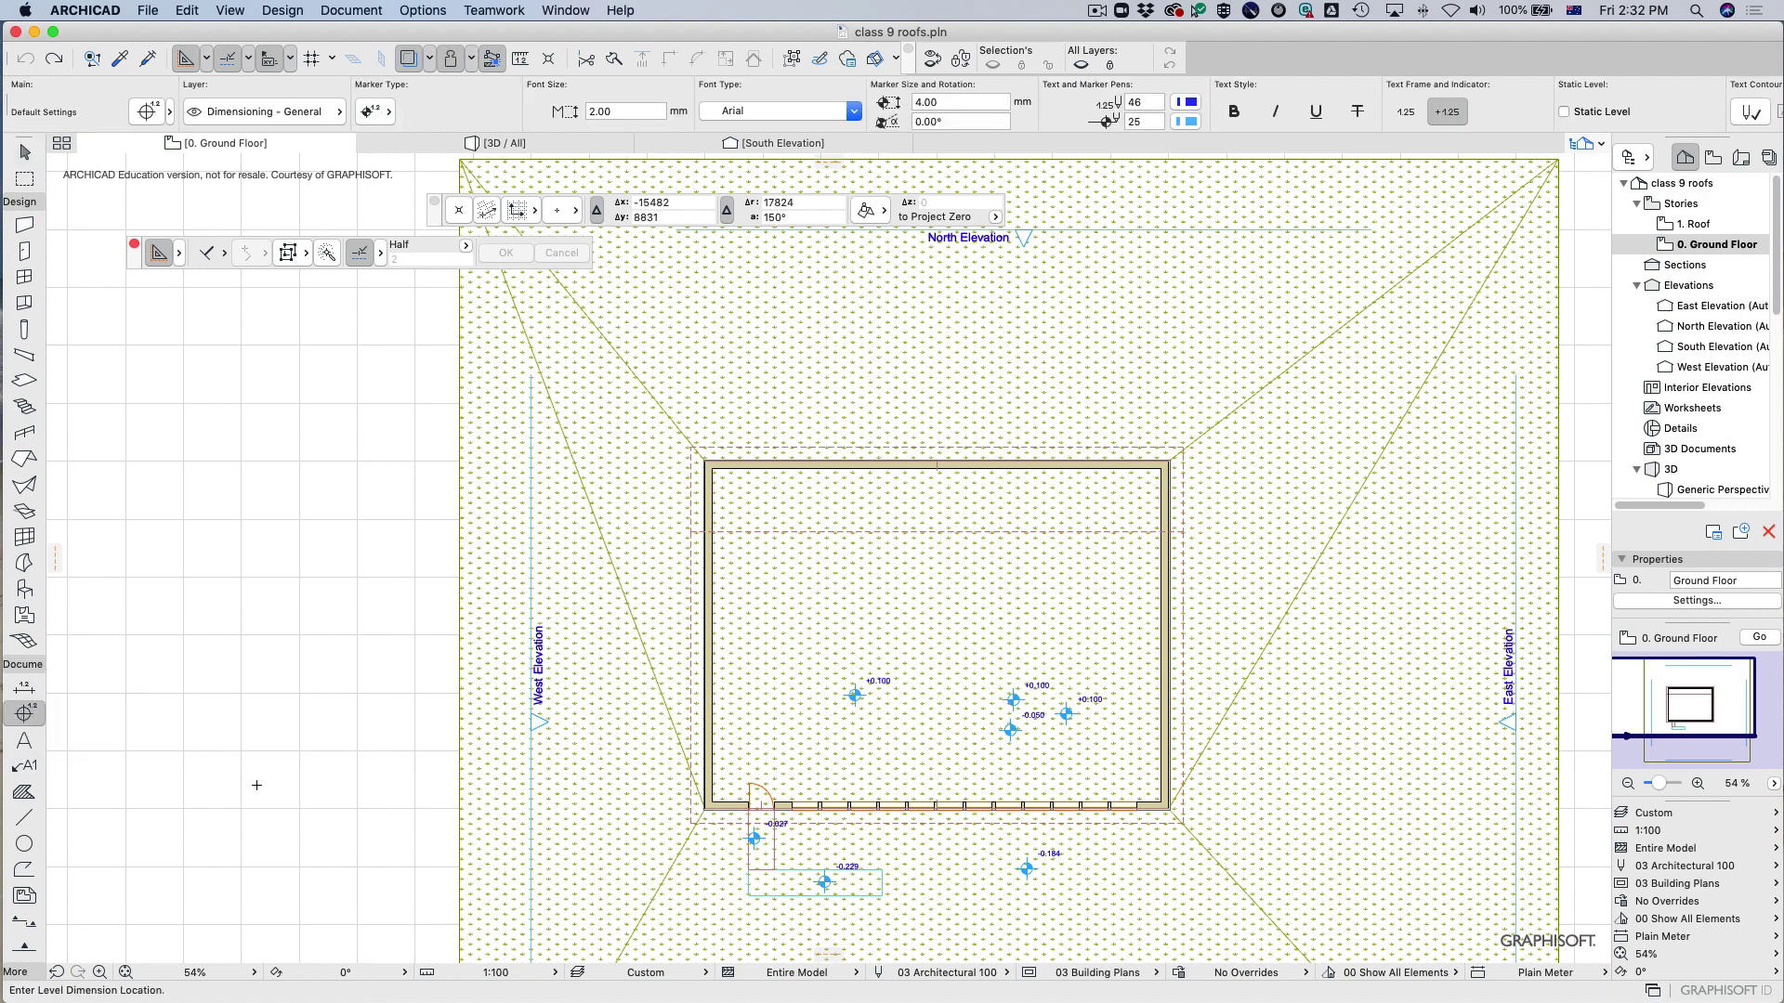
{"action": "key", "text": "super"}
{"action": "key", "text": "super+a"}
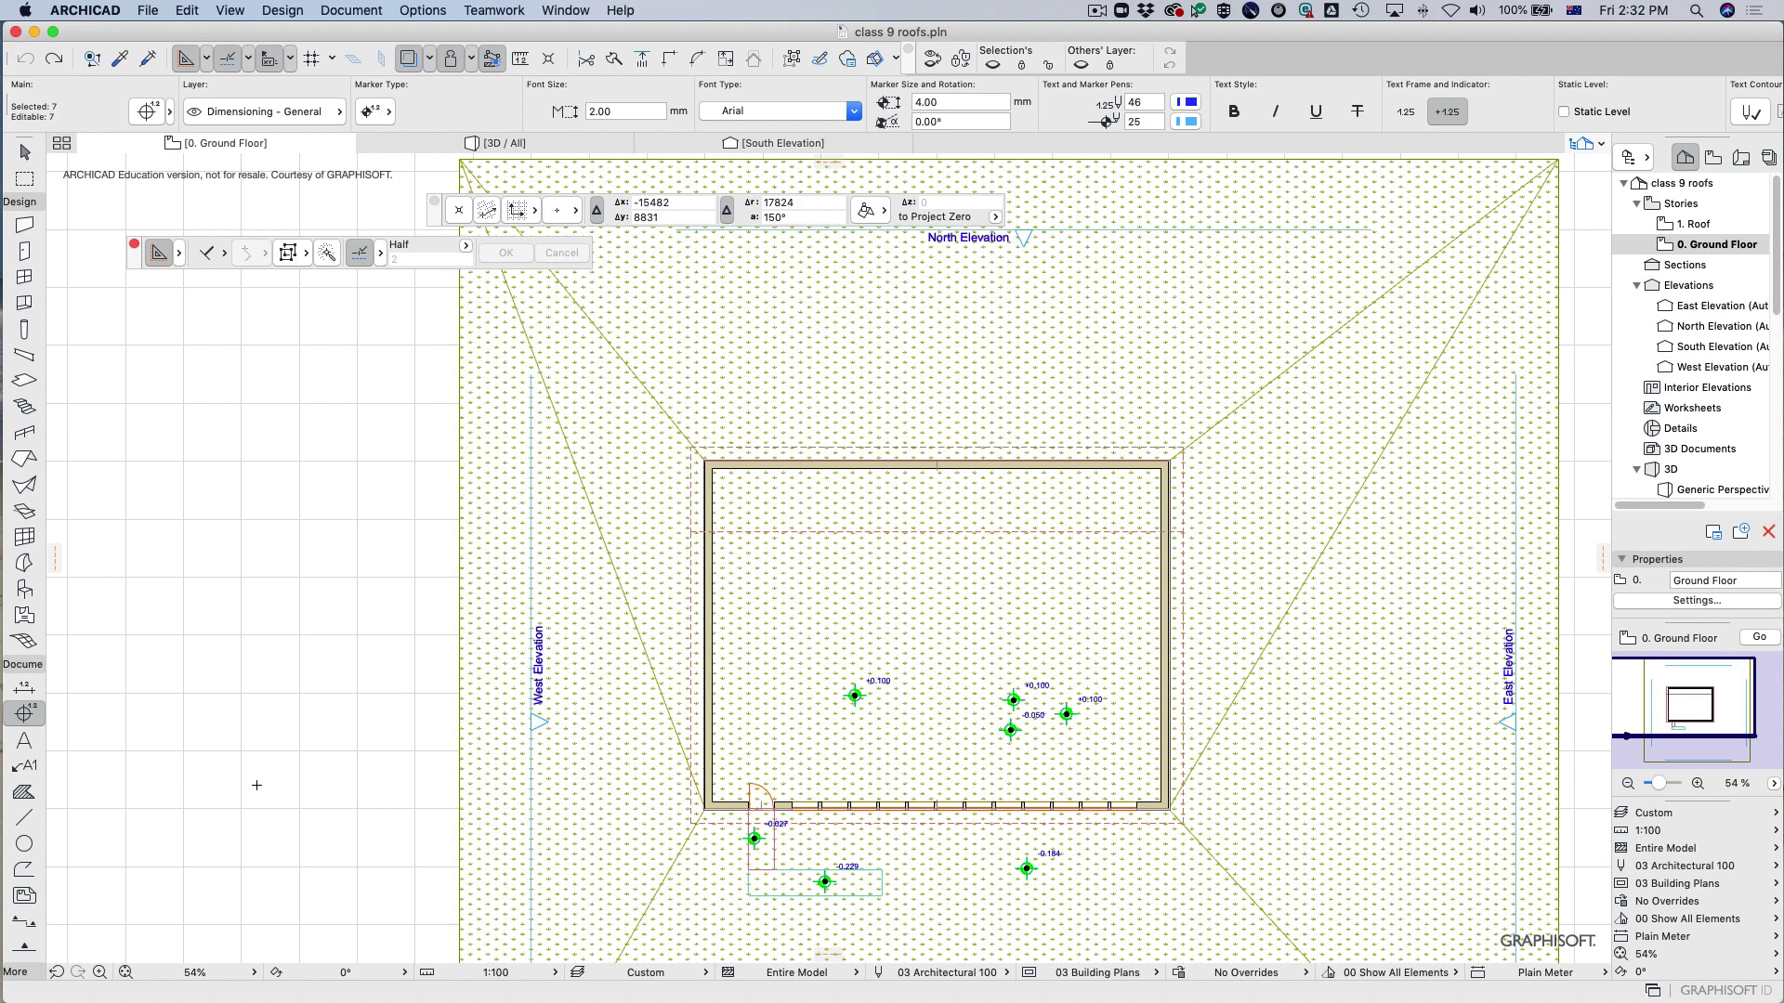
{"action": "key", "text": "BackSpace"}
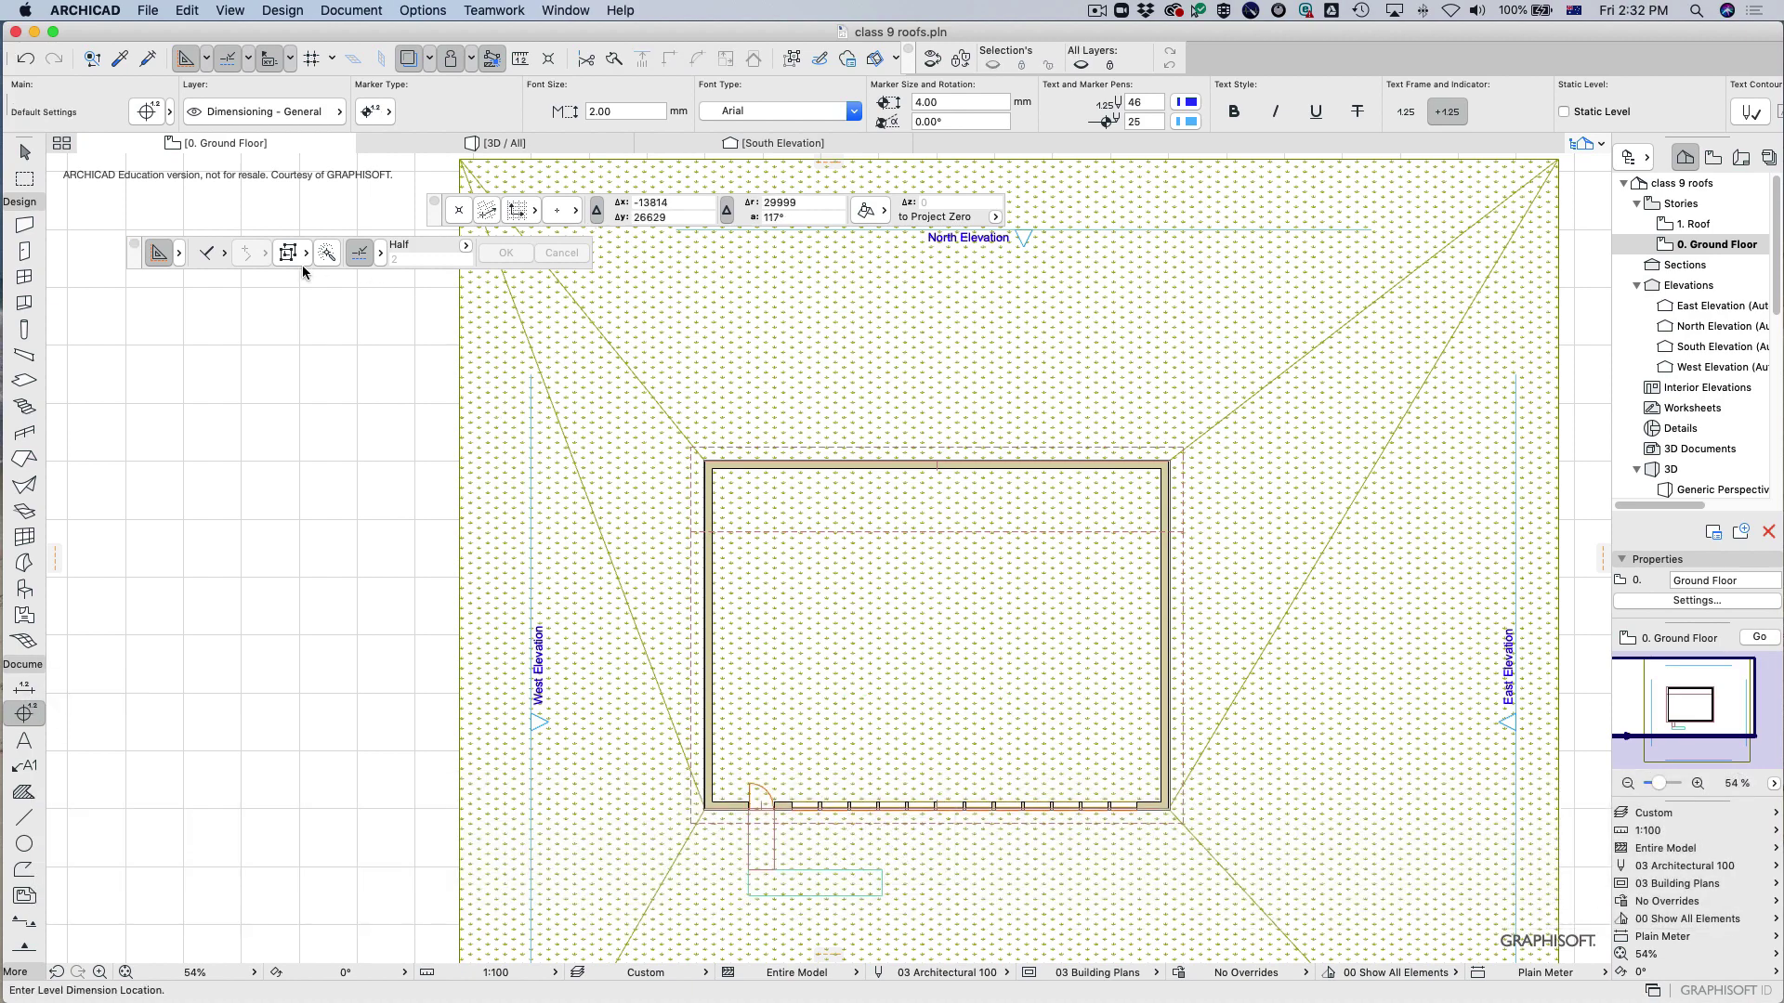
{"action": "key", "text": "Escape"}
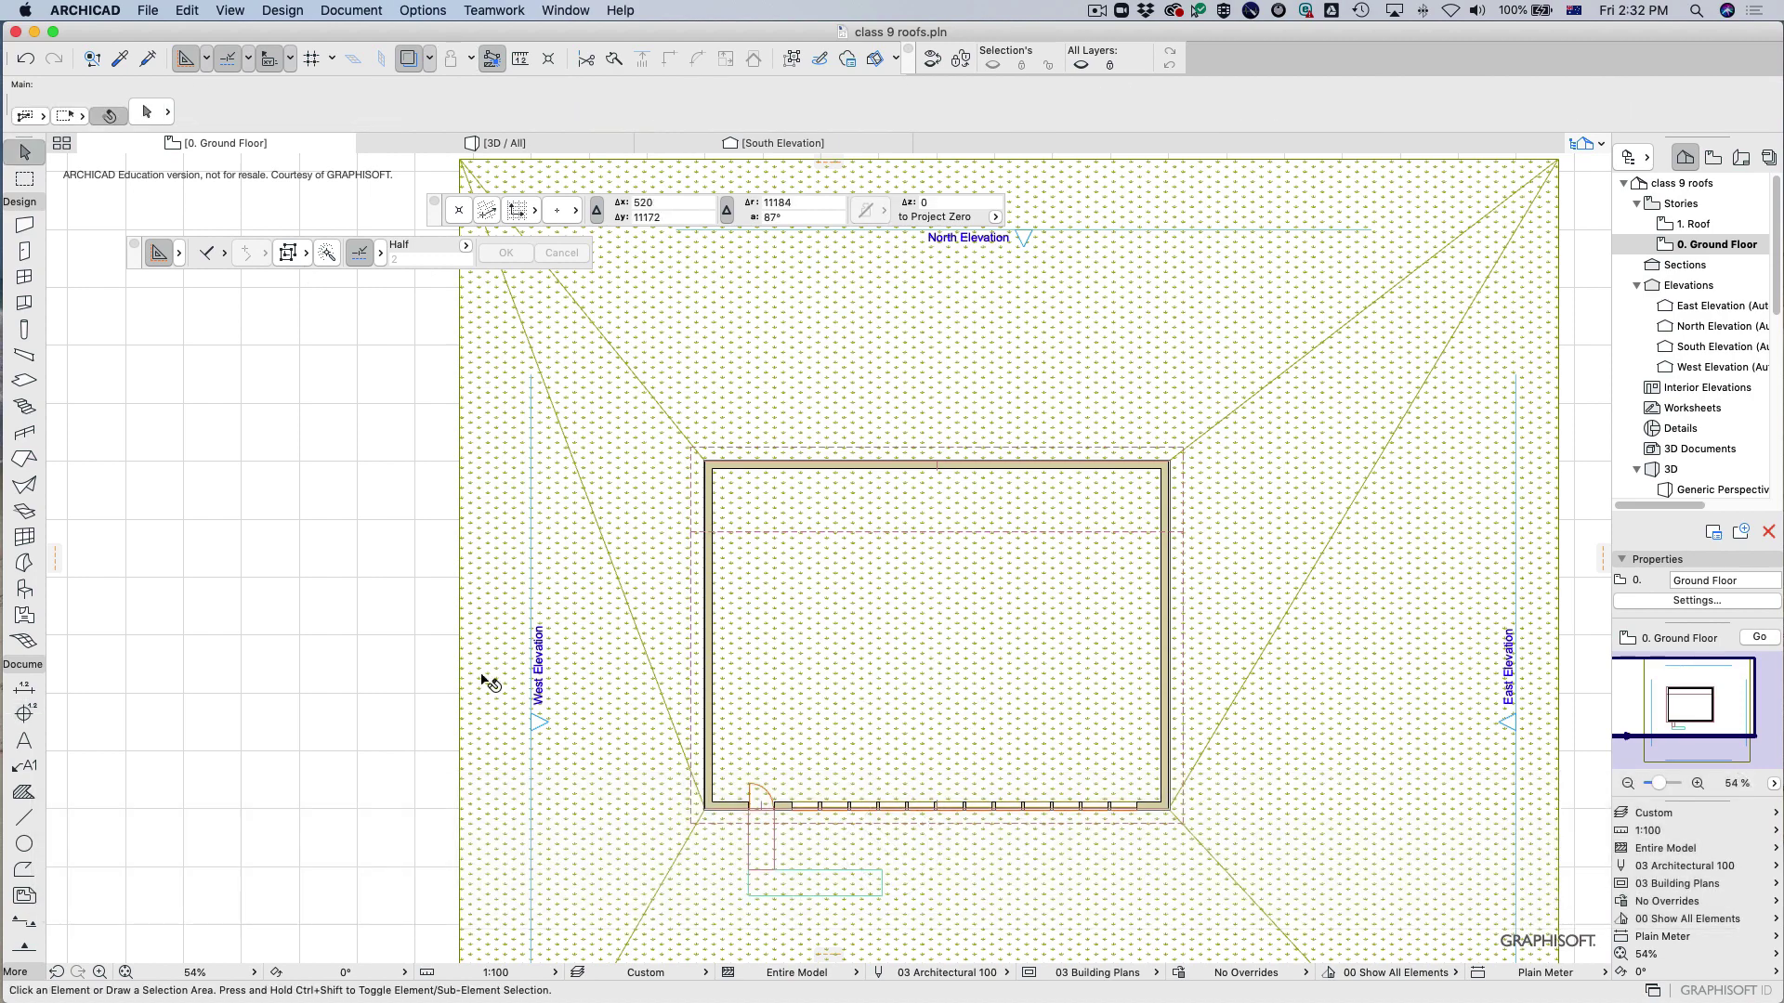
Try a level dimension inside the room on the ground floor plan and undo it.
{"action": "left_click", "coordinate": [23, 721]}
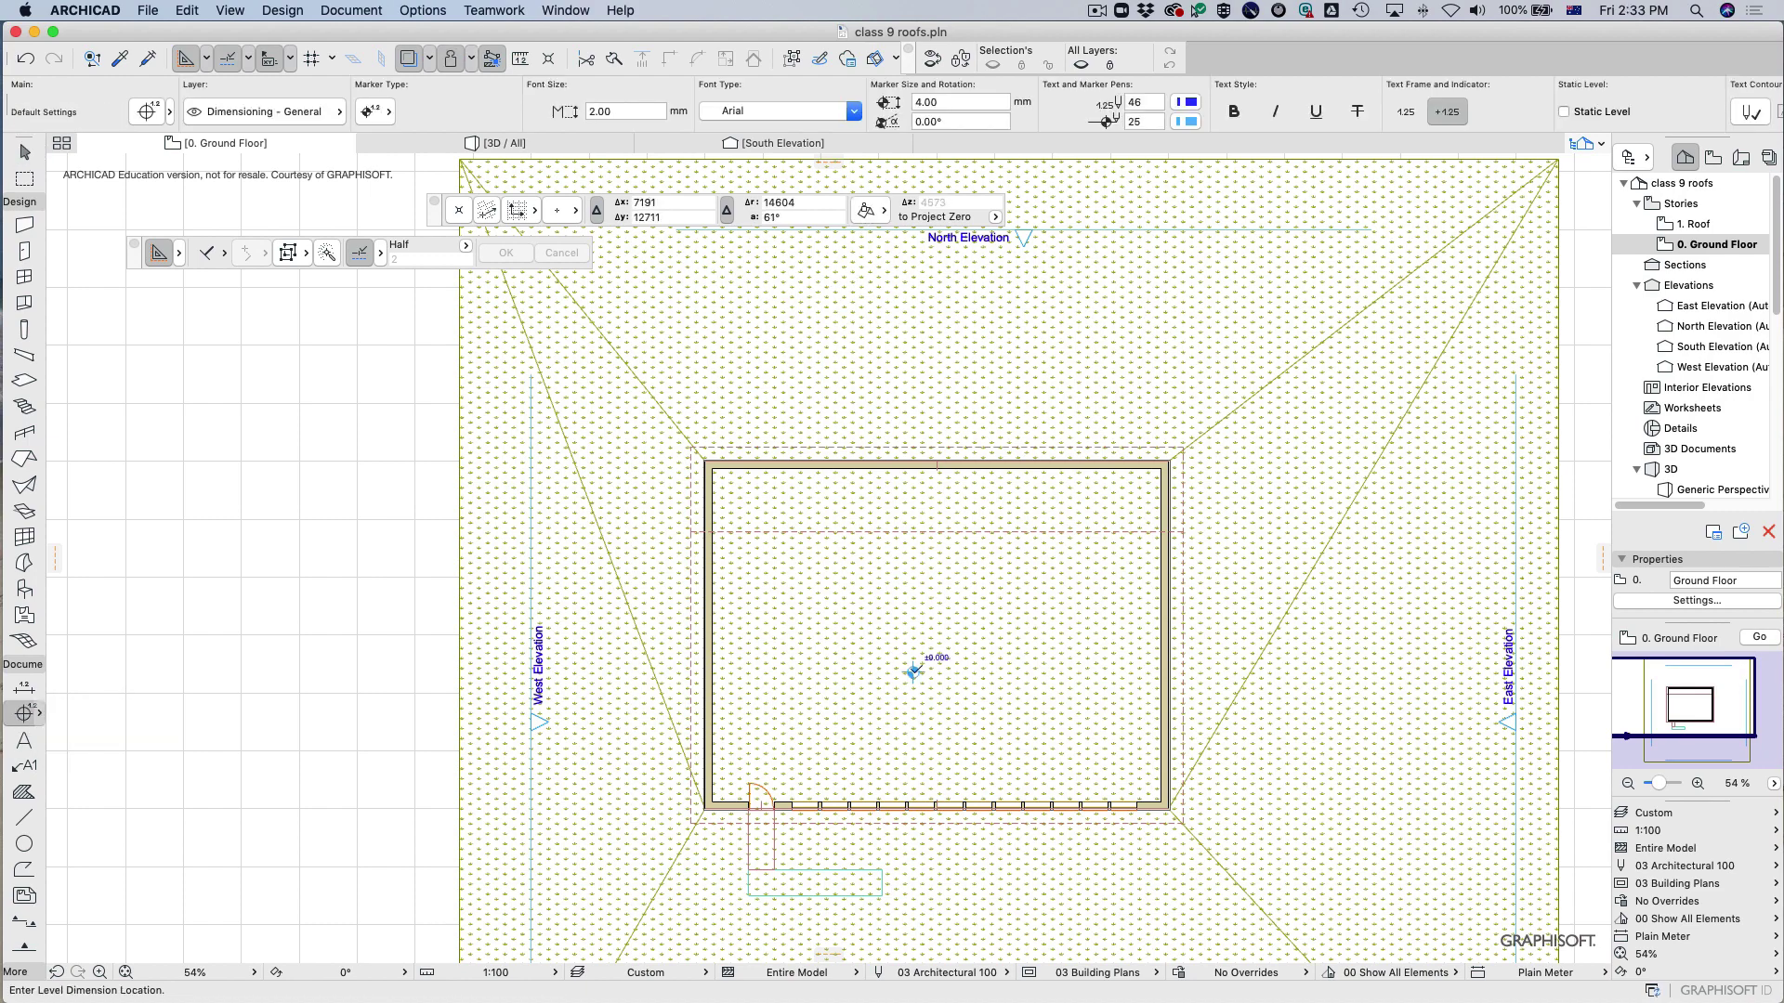
{"action": "key", "text": "super+z"}
{"action": "key", "text": "super+z"}
Place a level dimension on the path just outside the entrance door on the Ground Floor.
{"action": "scroll", "coordinate": [880, 807], "scroll_direction": "up", "scroll_amount": 5}
{"action": "scroll", "coordinate": [889, 826], "scroll_direction": "up", "scroll_amount": 1}
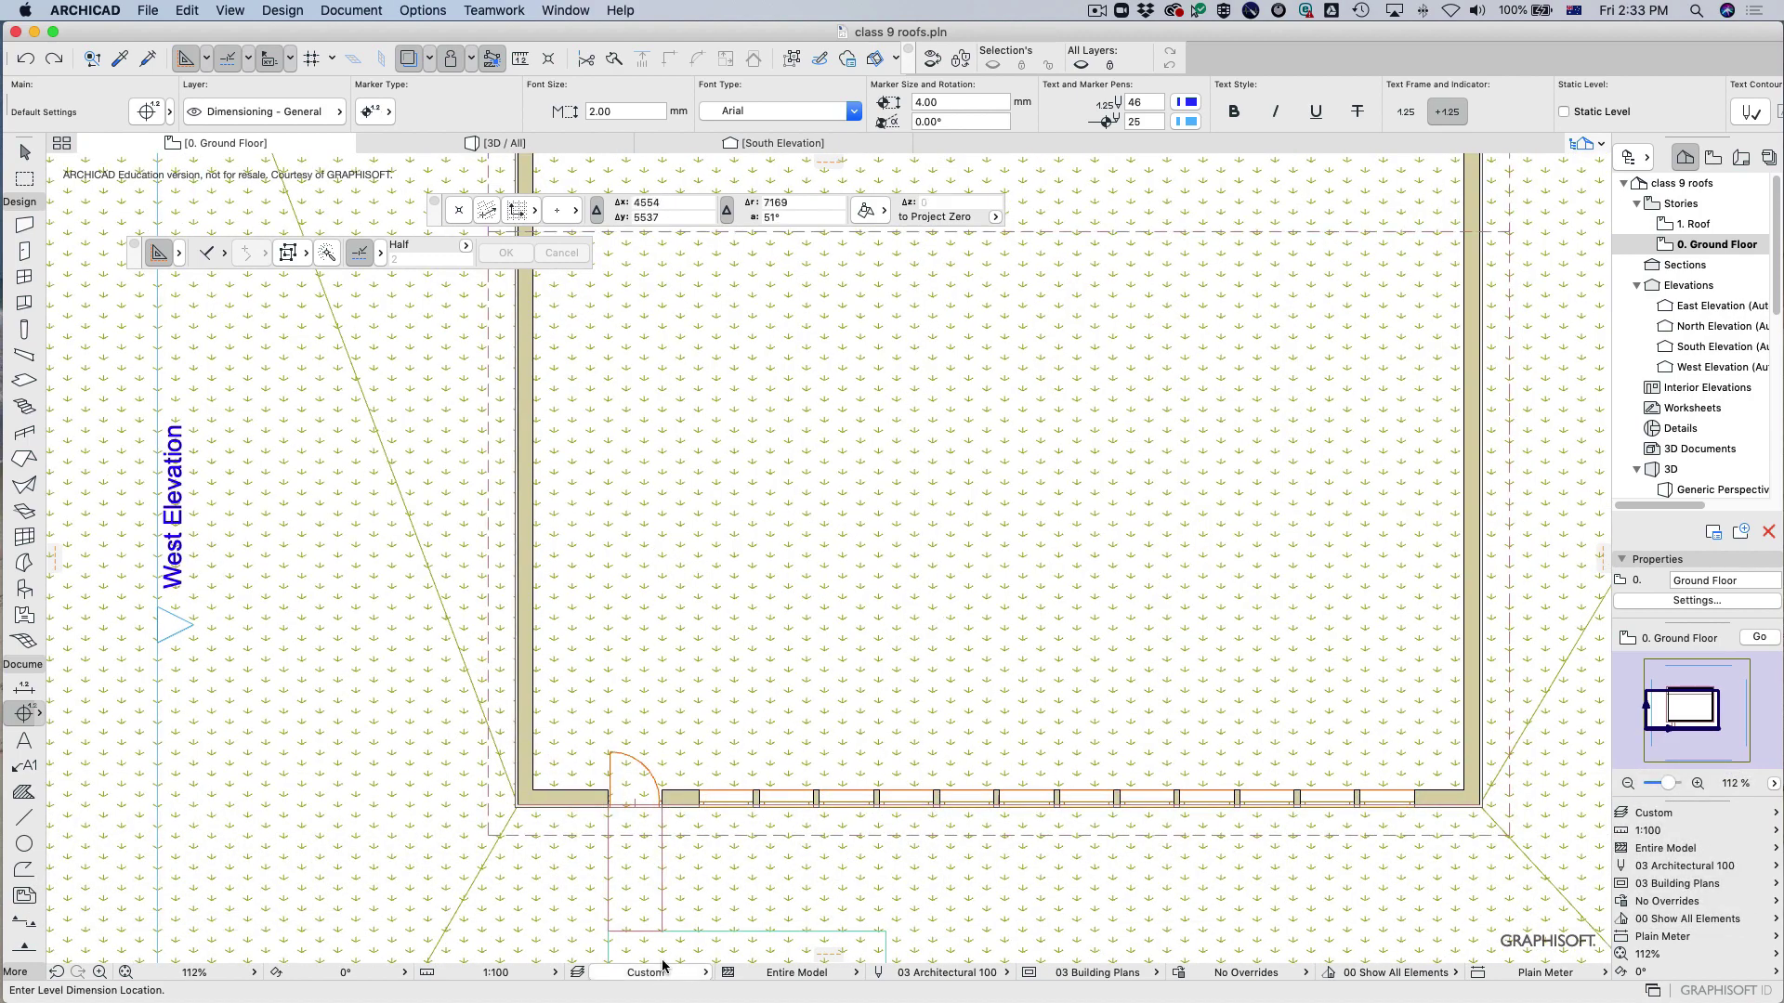
{"action": "left_click", "coordinate": [634, 874]}
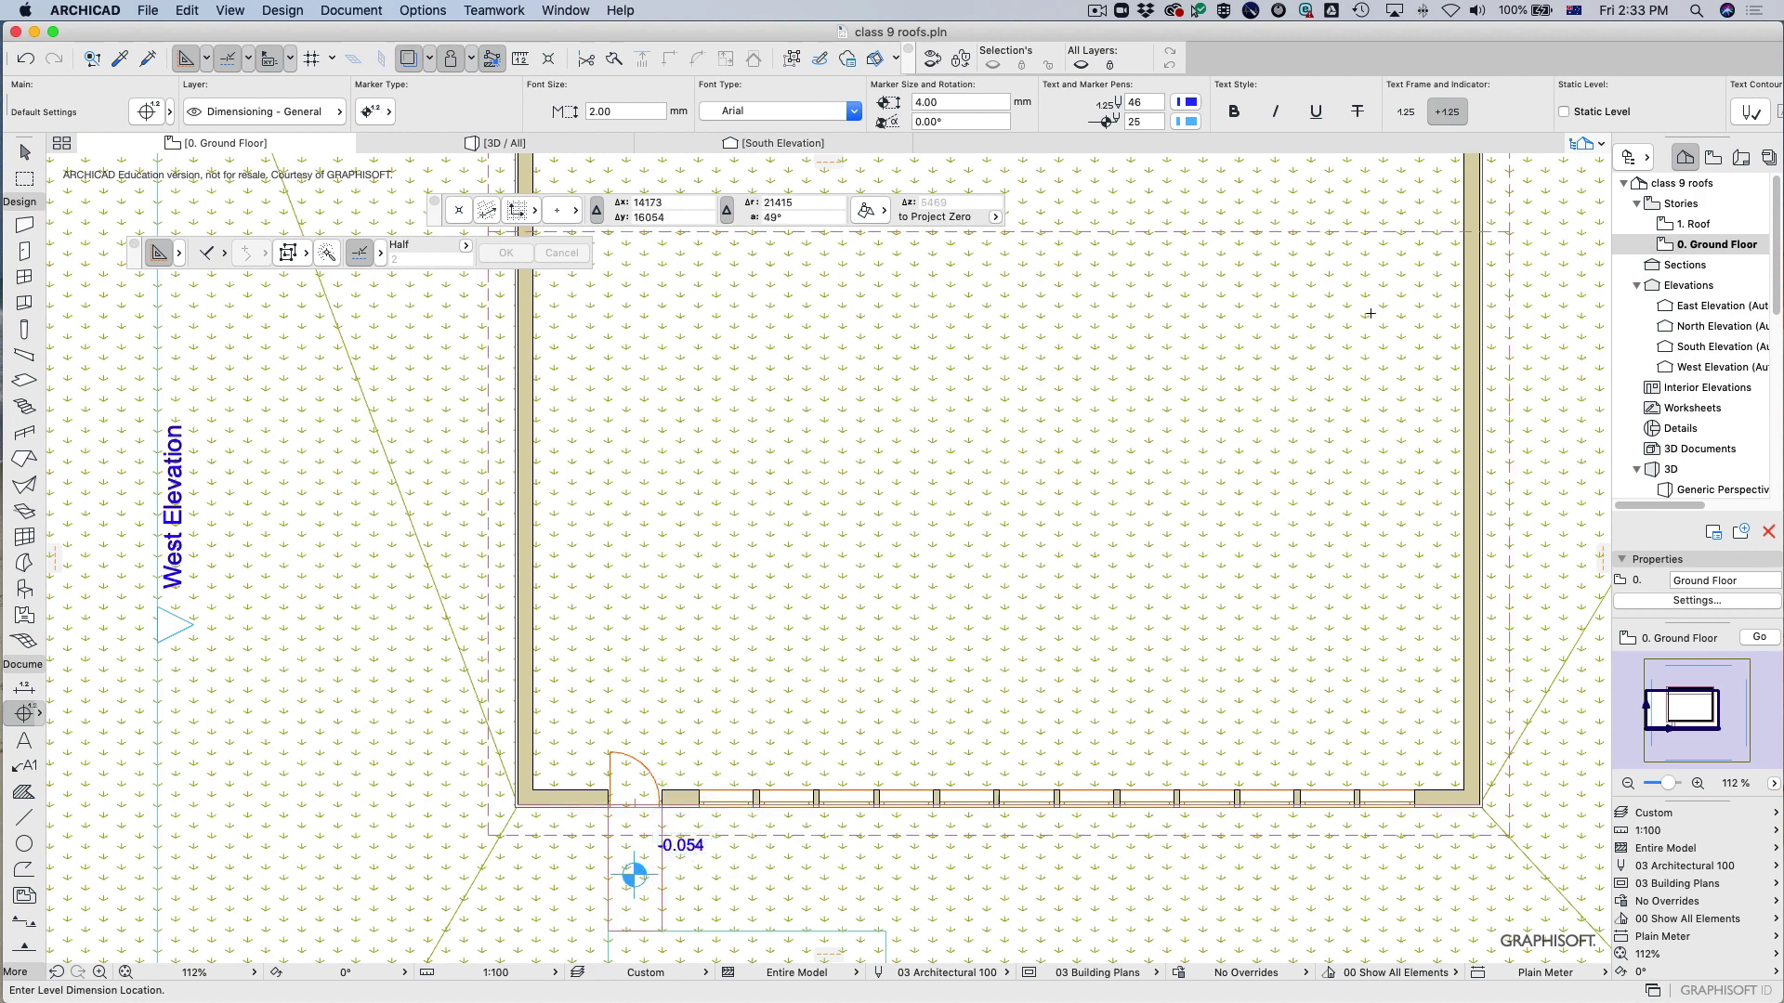
Try level dimensions along the dashed roof line and inside the room, undo them, and place one at the dashed line's east end.
{"action": "left_click", "coordinate": [1319, 231]}
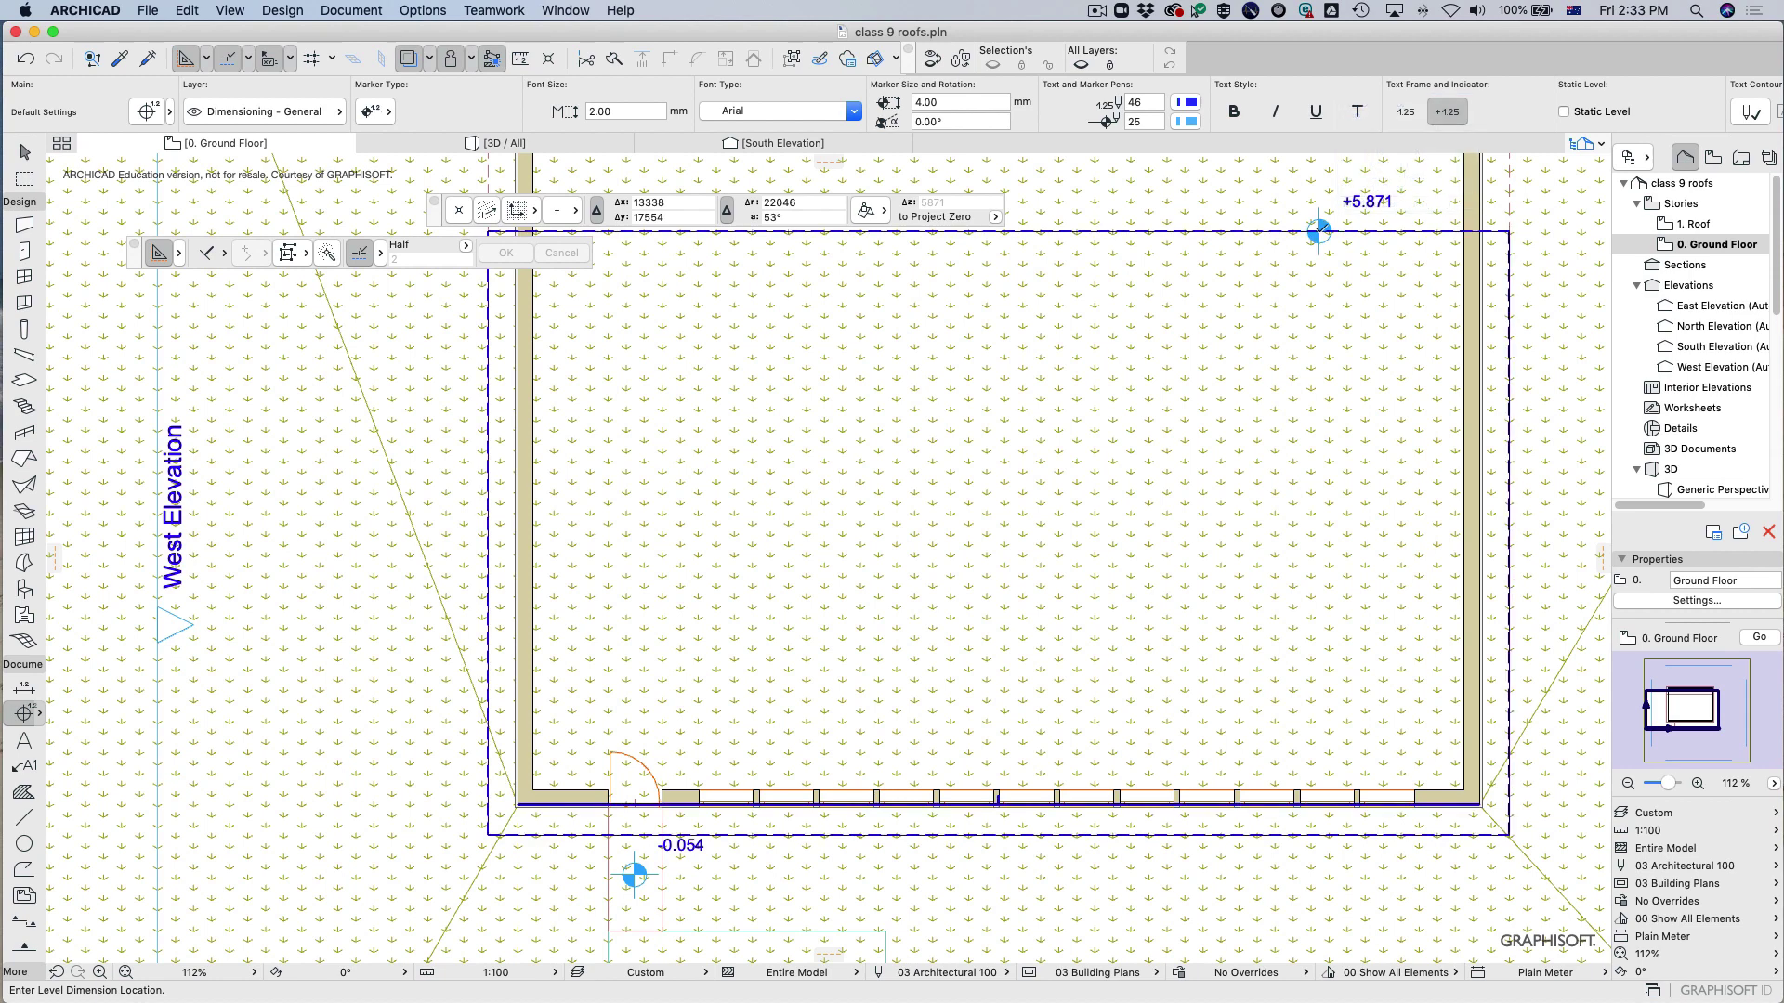
{"action": "left_click", "coordinate": [1285, 360]}
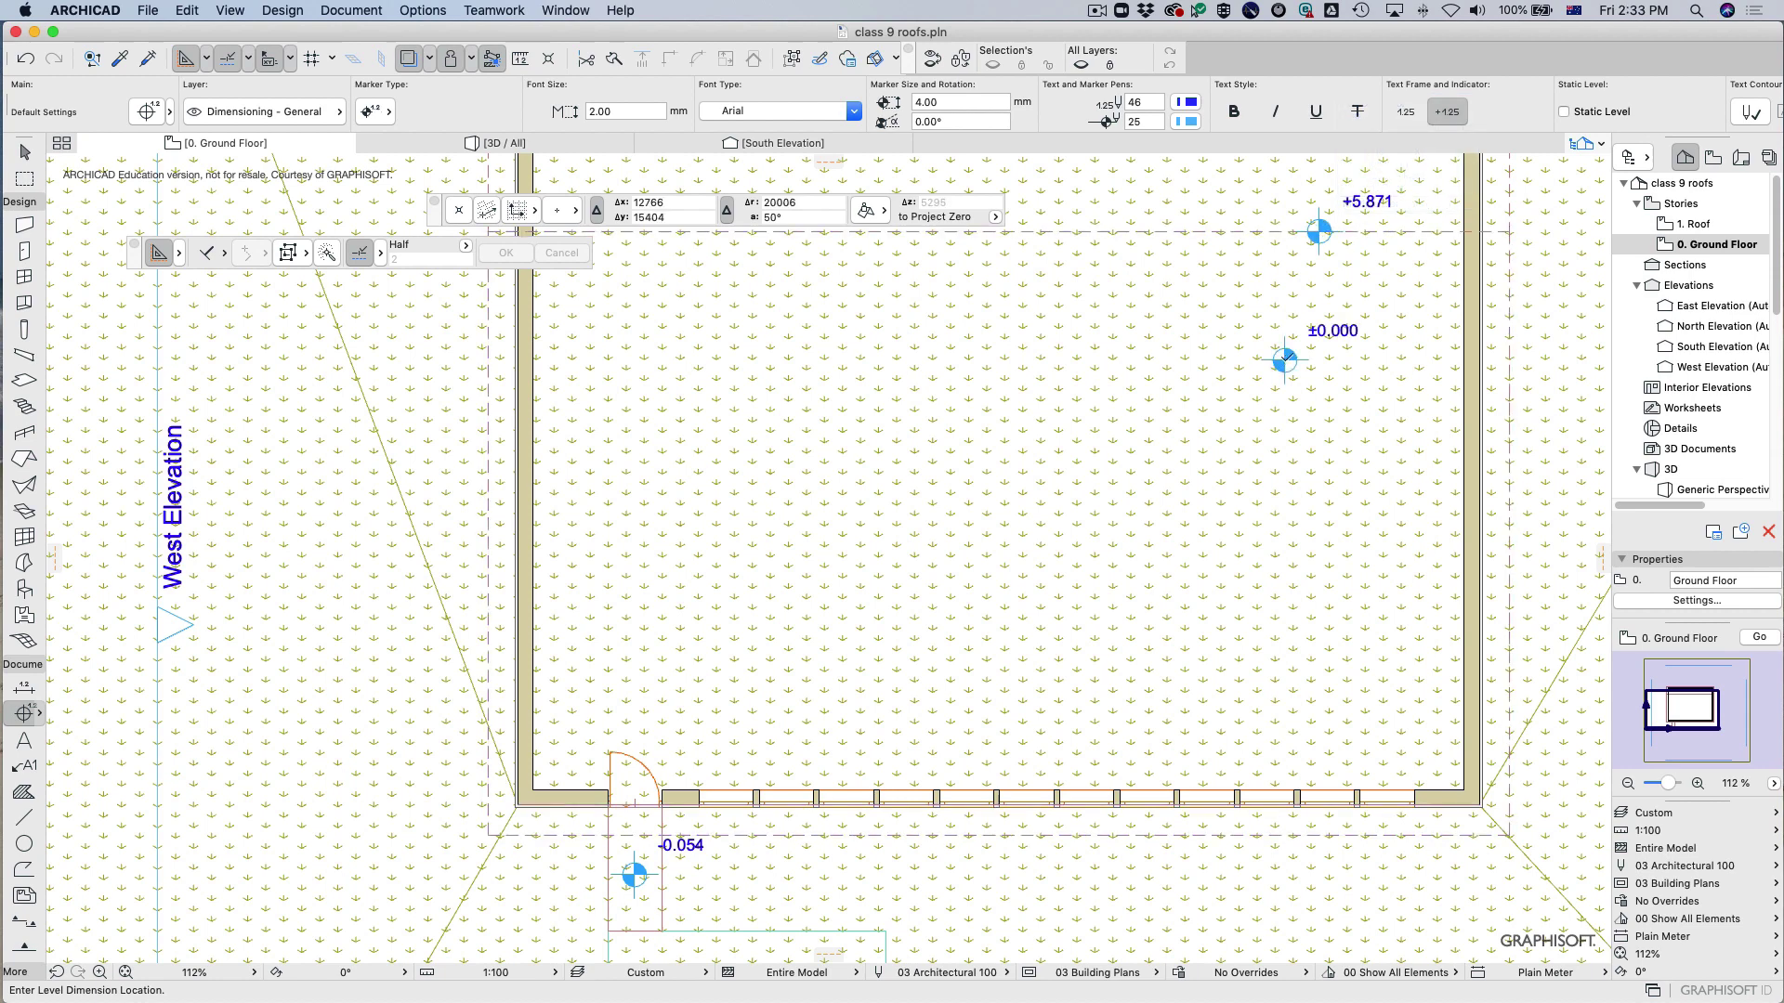
{"action": "key", "text": "super+z"}
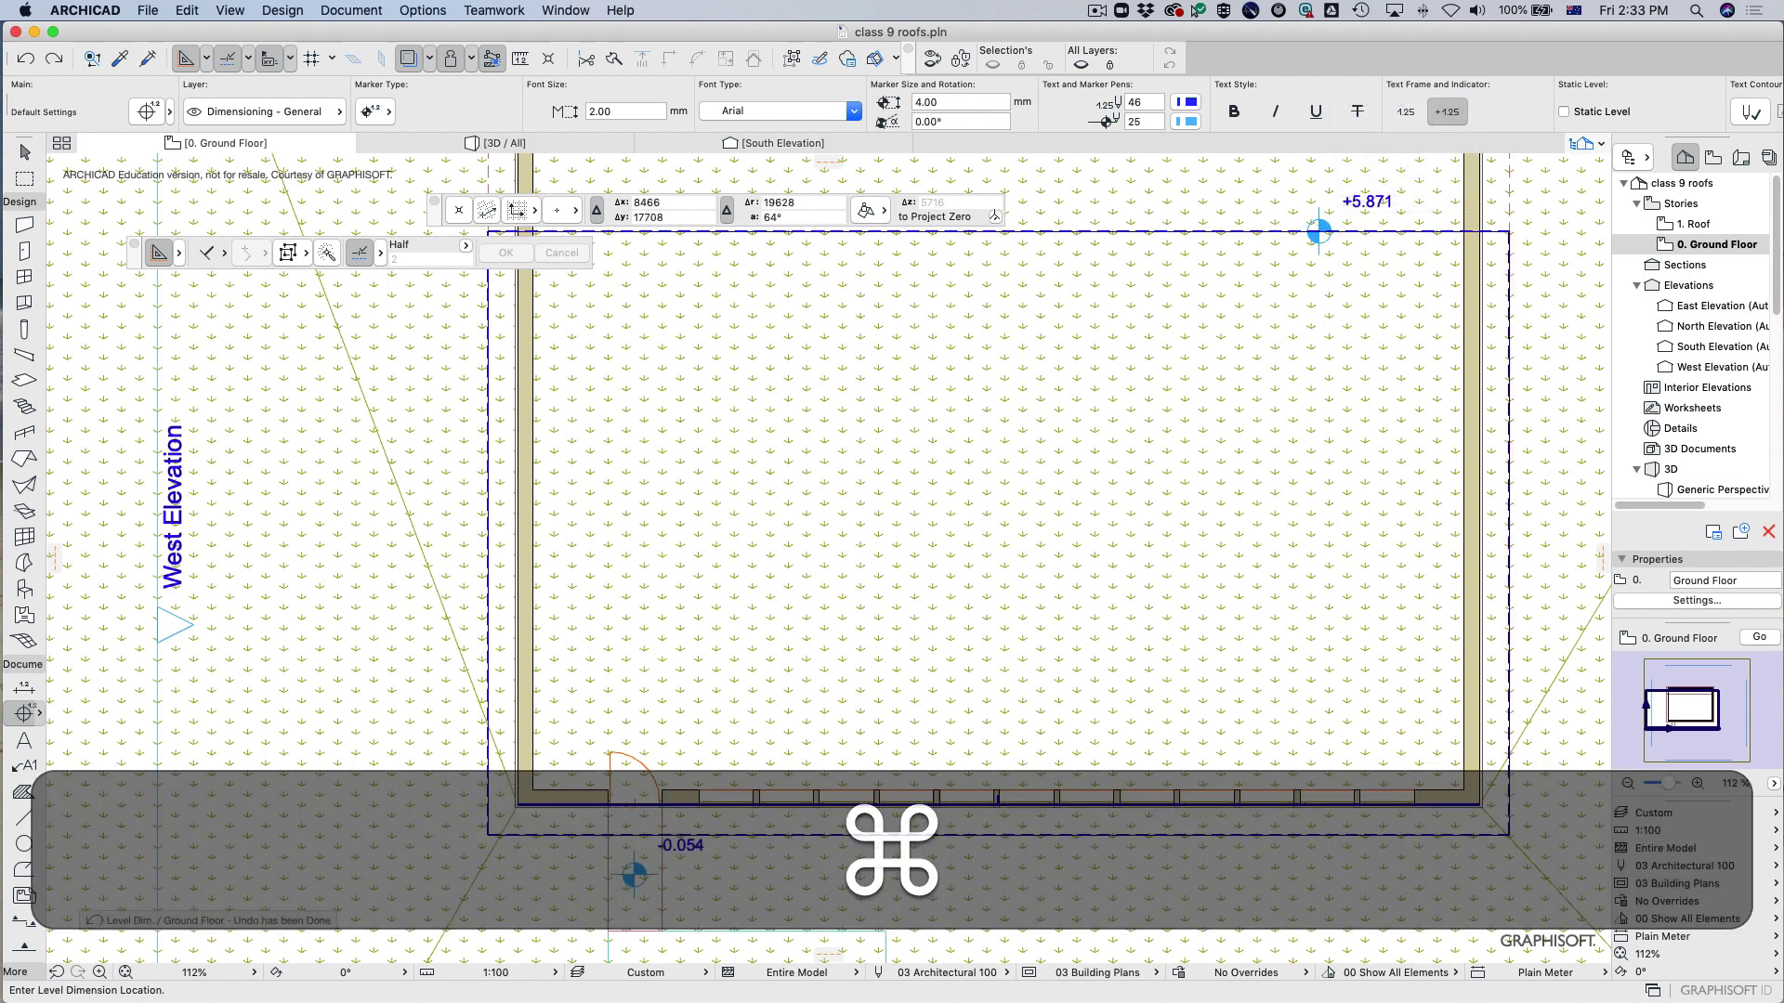
{"action": "left_click", "coordinate": [1417, 233]}
{"action": "key", "text": "super+z"}
{"action": "key", "text": "super+z"}
{"action": "left_click", "coordinate": [1509, 230]}
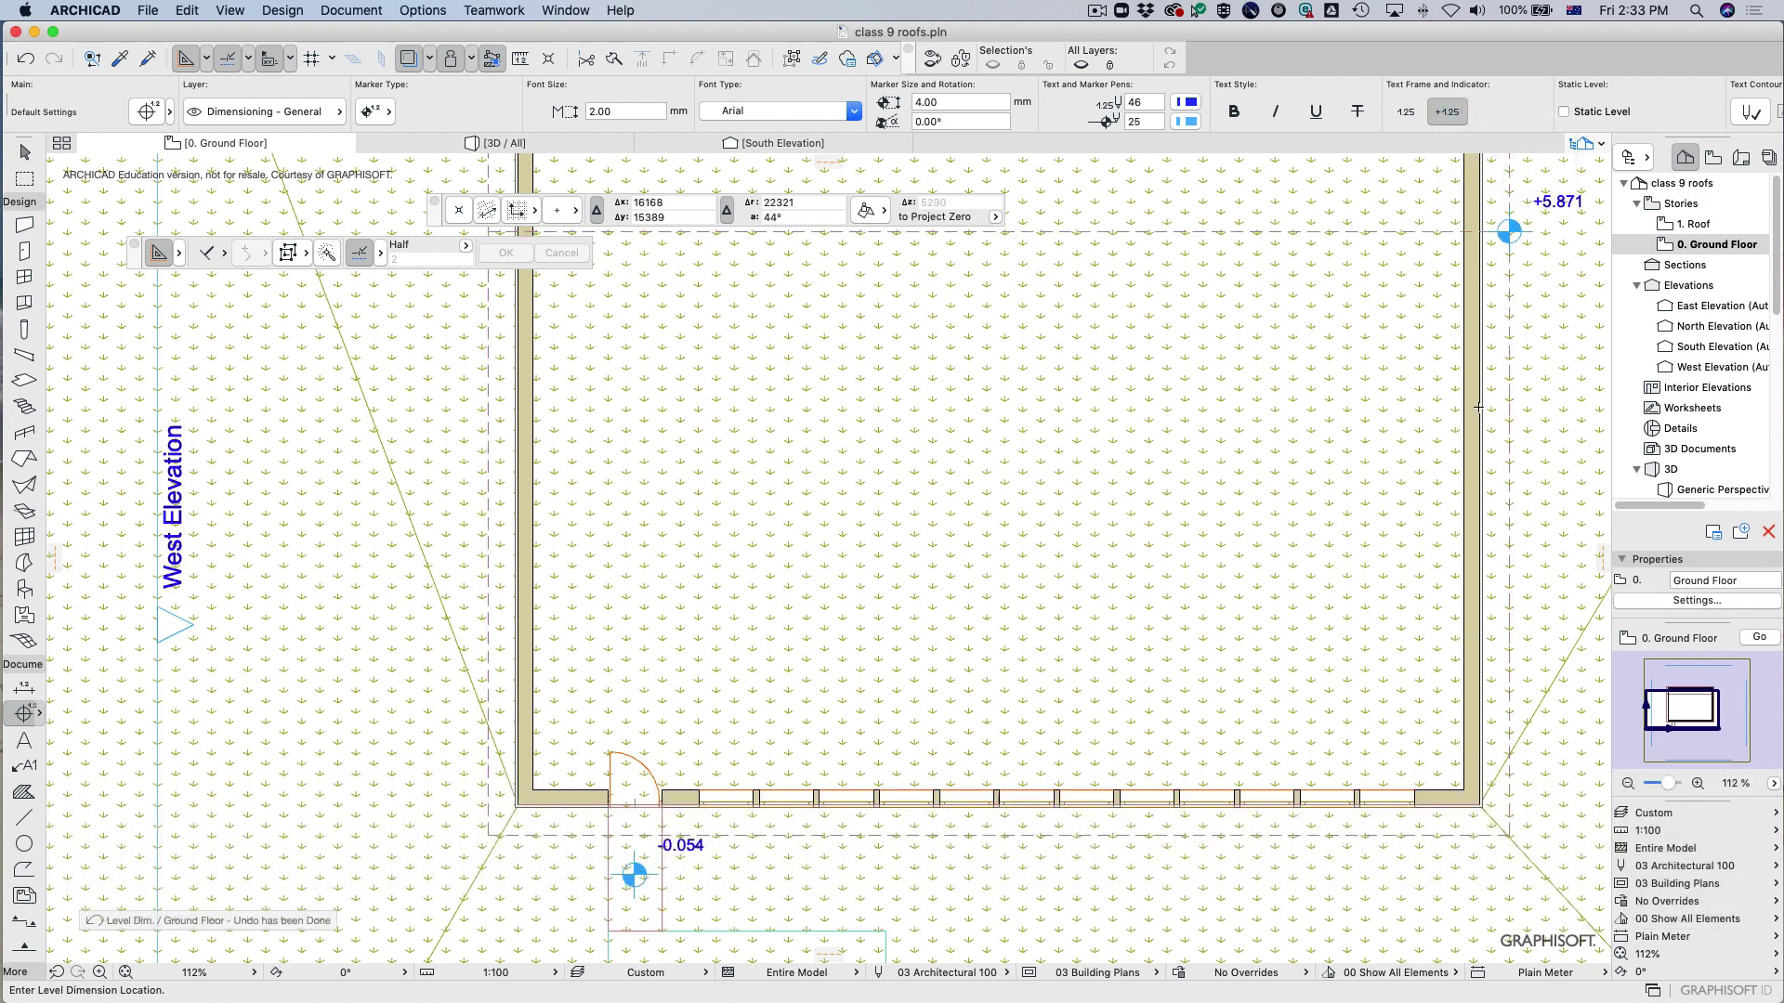
Open the Roof story, try two level dimensions in the area between the roof planes, and undo both.
{"action": "double_click", "coordinate": [1703, 226]}
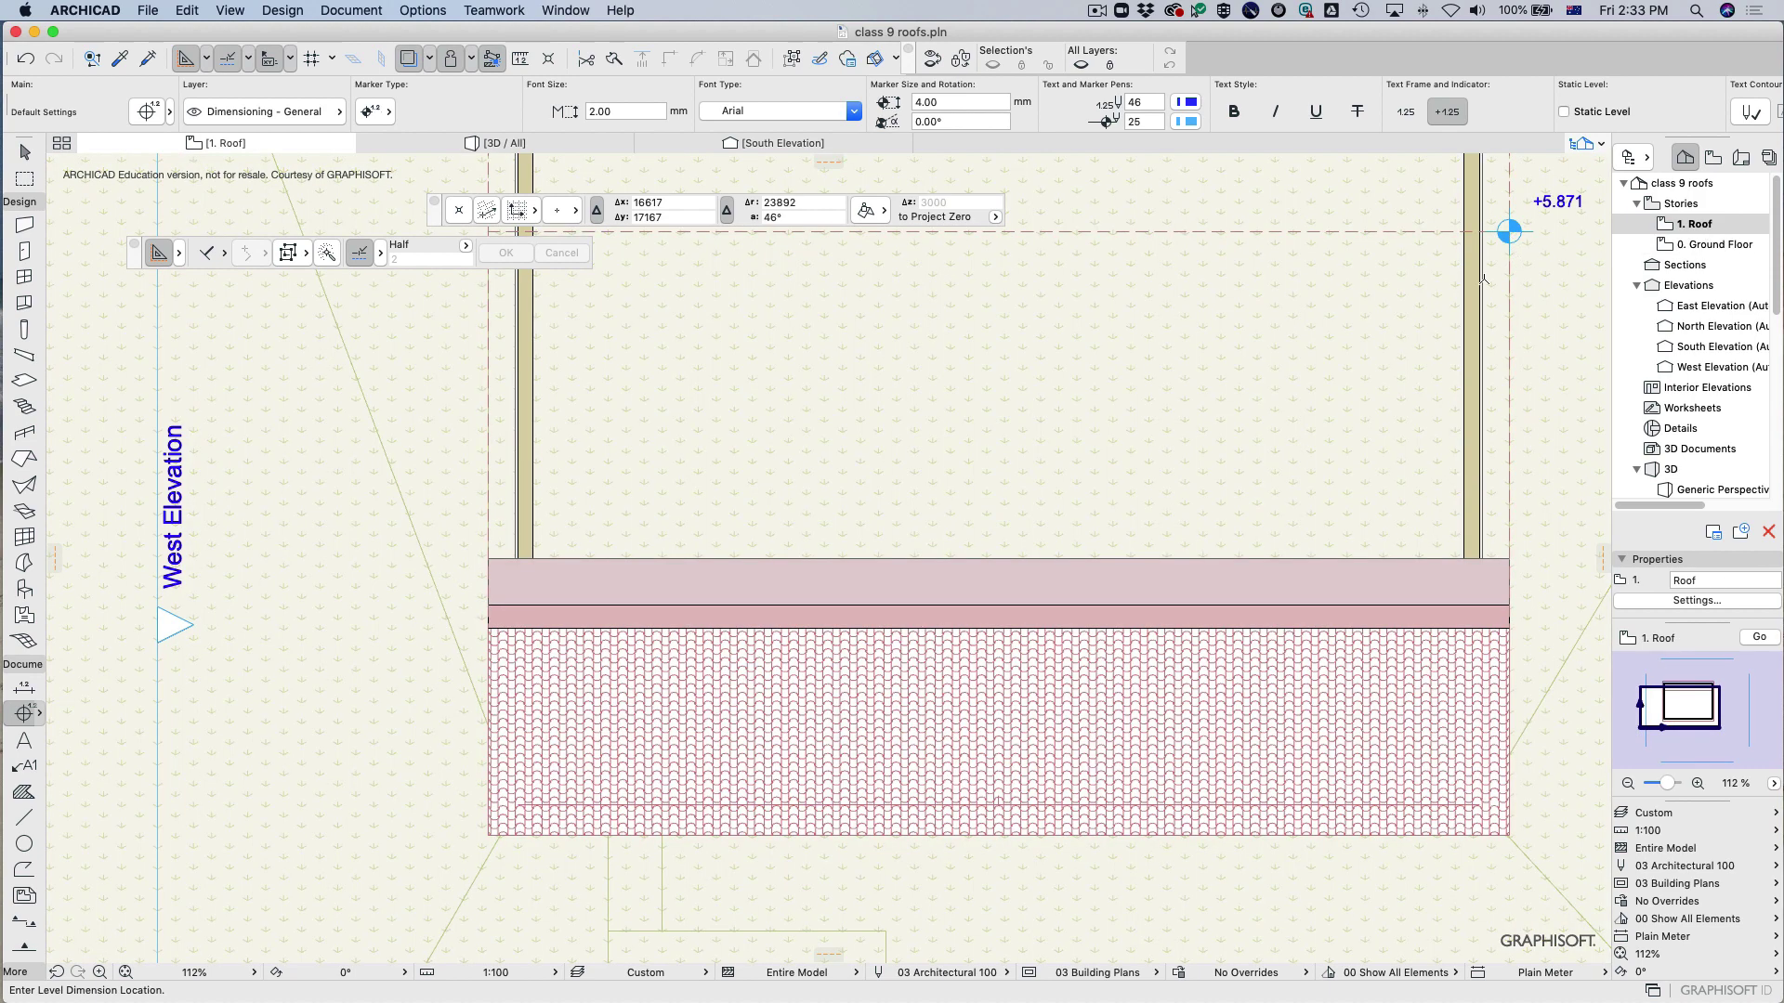
{"action": "left_click", "coordinate": [1292, 338]}
{"action": "left_click", "coordinate": [1275, 350]}
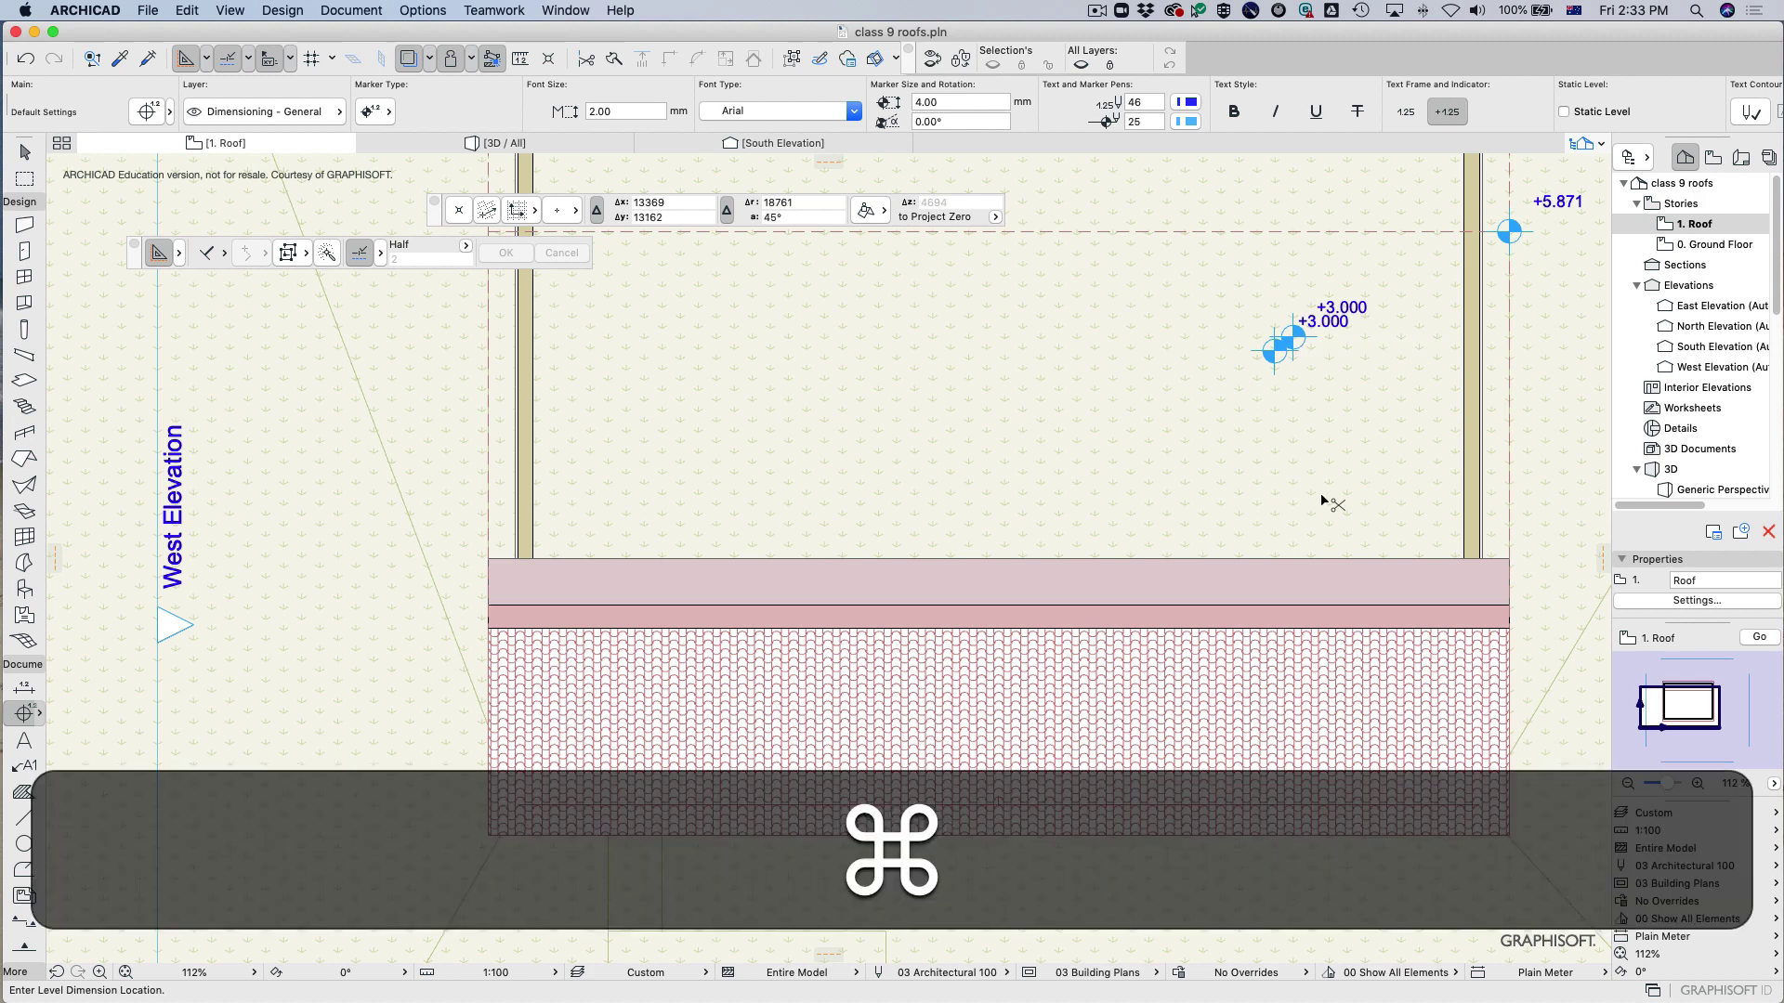
{"action": "key", "text": "super+z"}
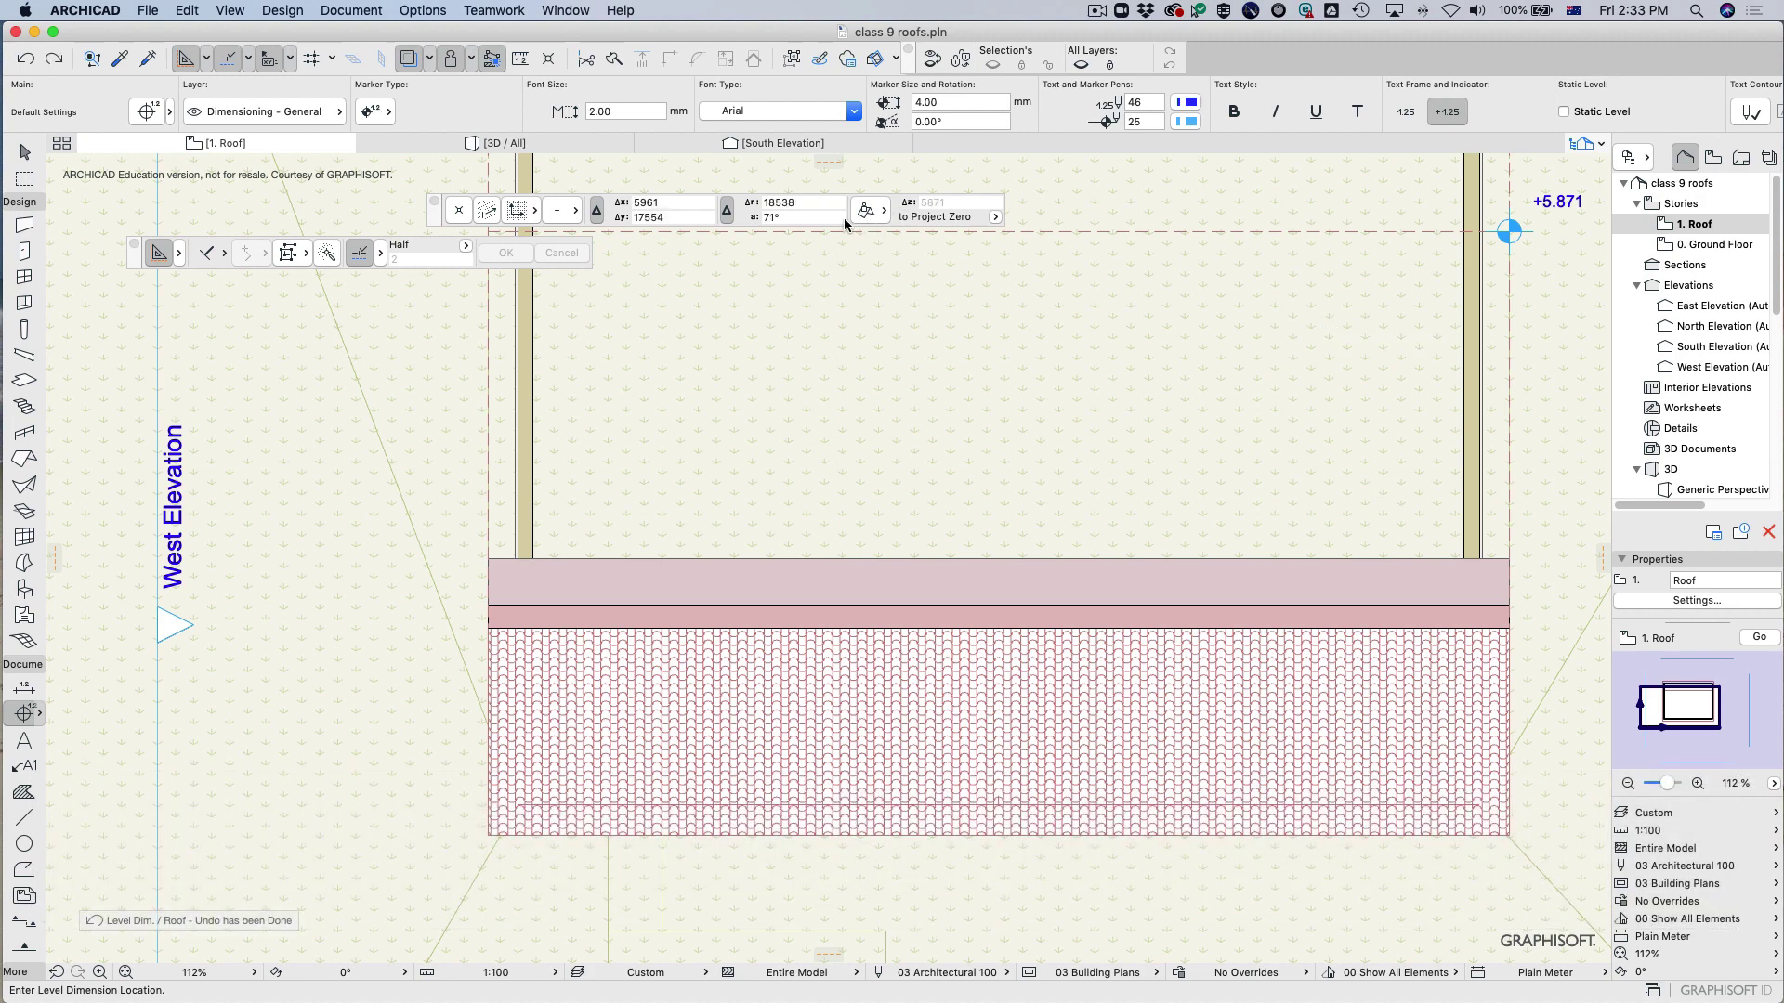
{"action": "left_click", "coordinate": [872, 212]}
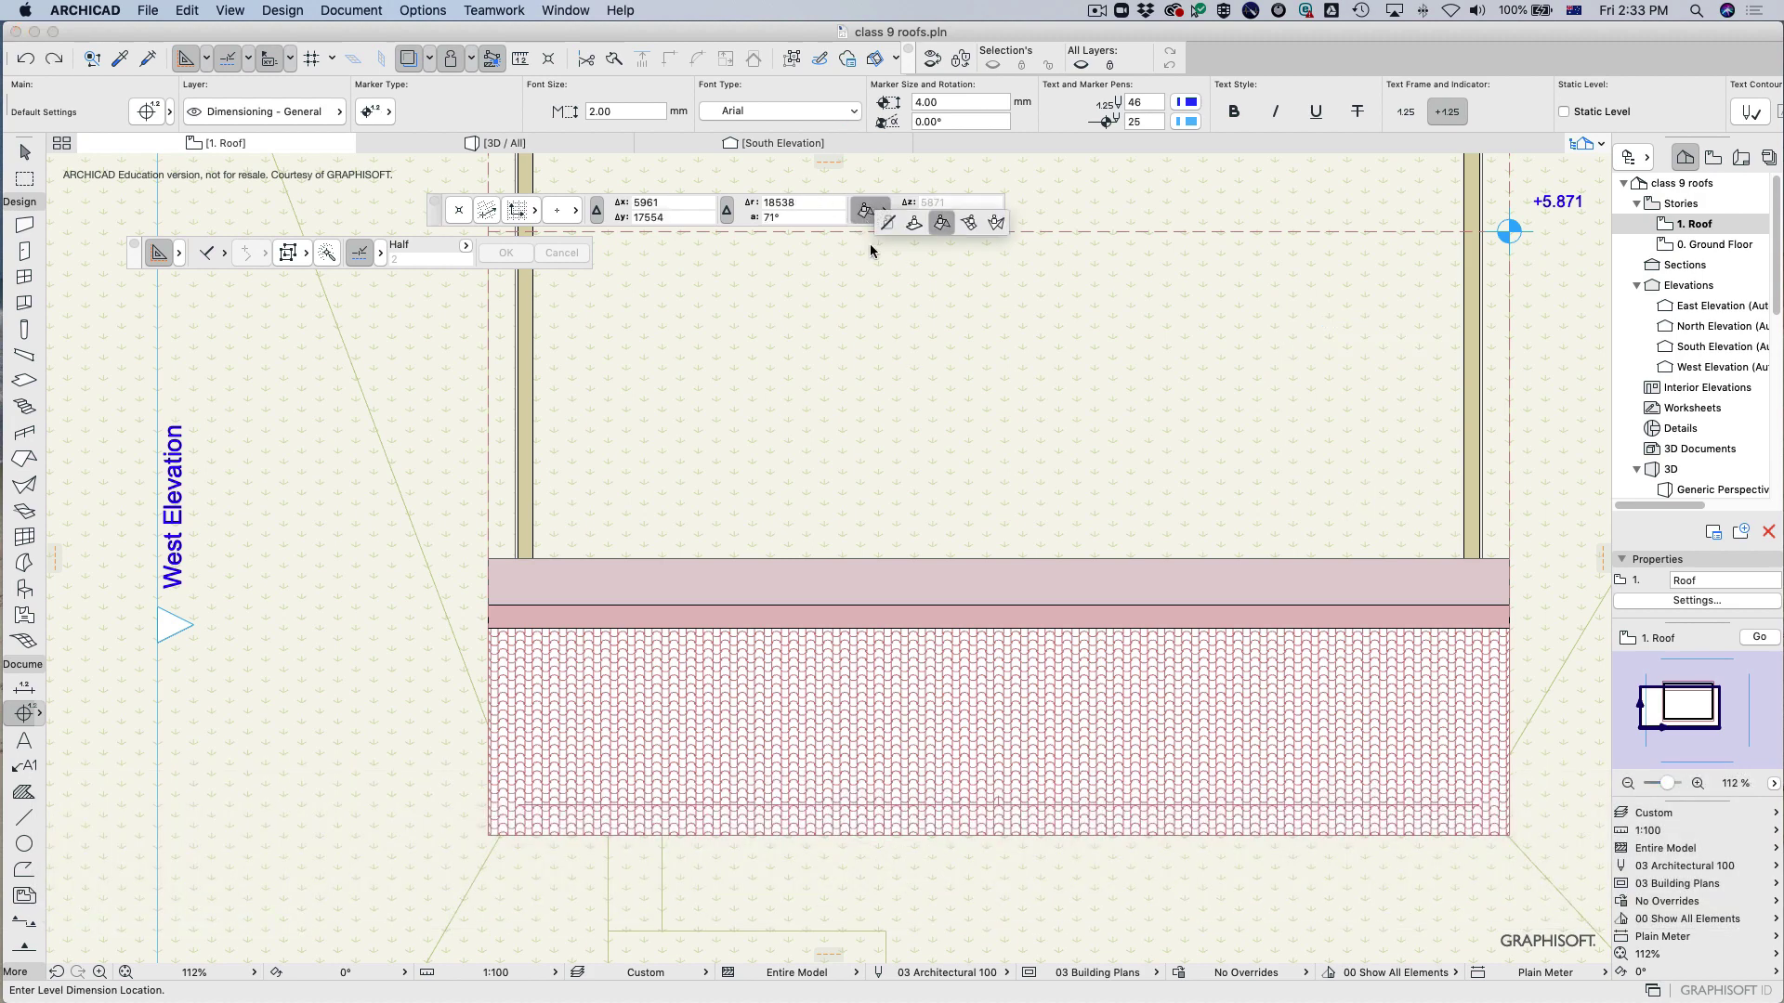
{"action": "key", "text": "Escape"}
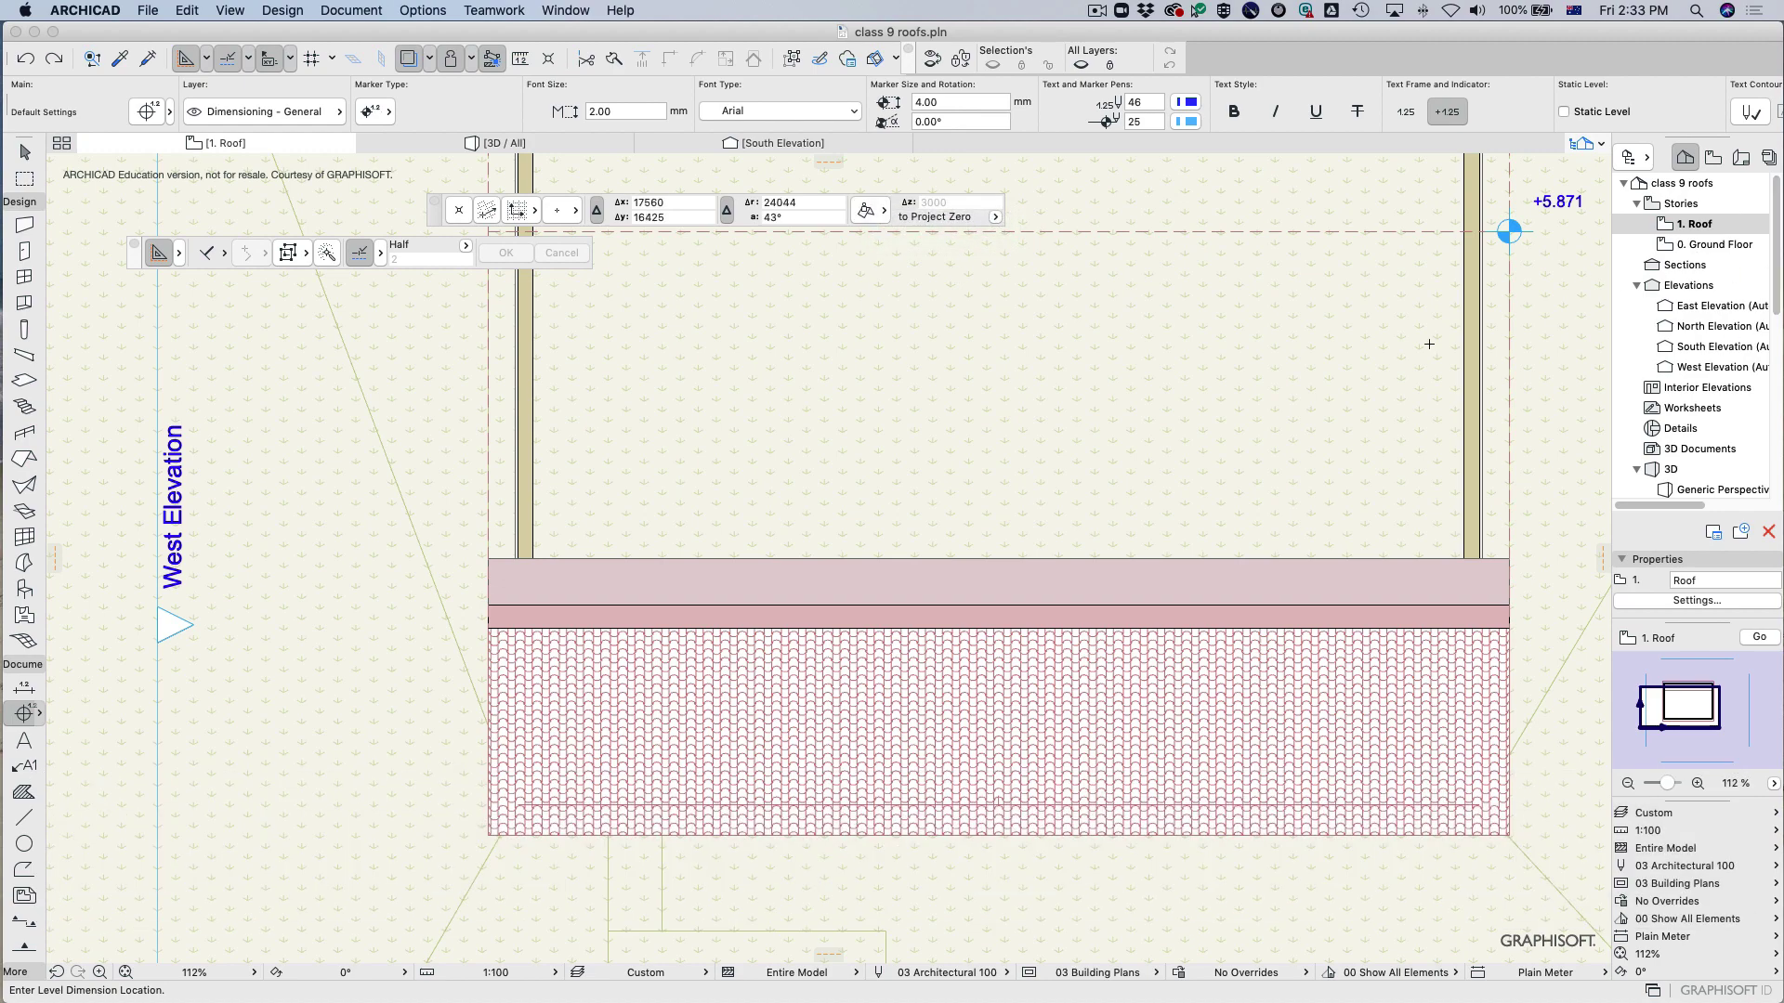
{"action": "key", "text": "Escape"}
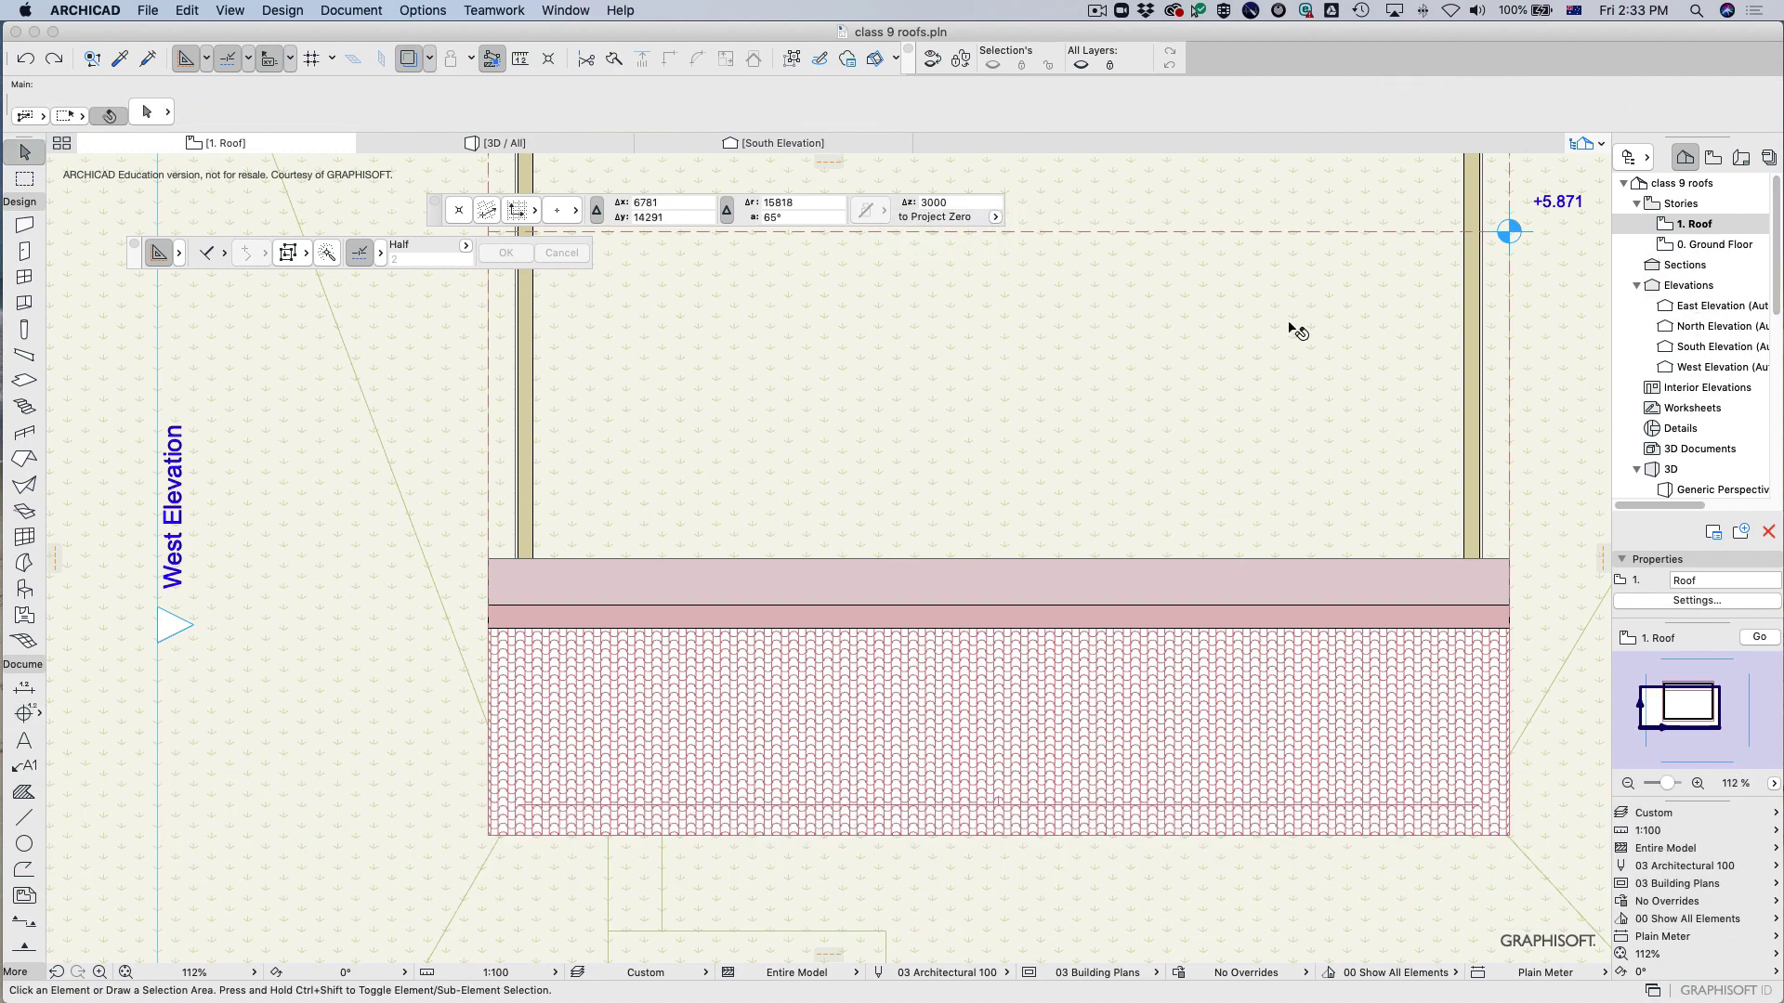
Open the Ground Floor story at the path outside the entrance door.
{"action": "left_click", "coordinate": [1706, 247]}
{"action": "double_click", "coordinate": [1706, 247]}
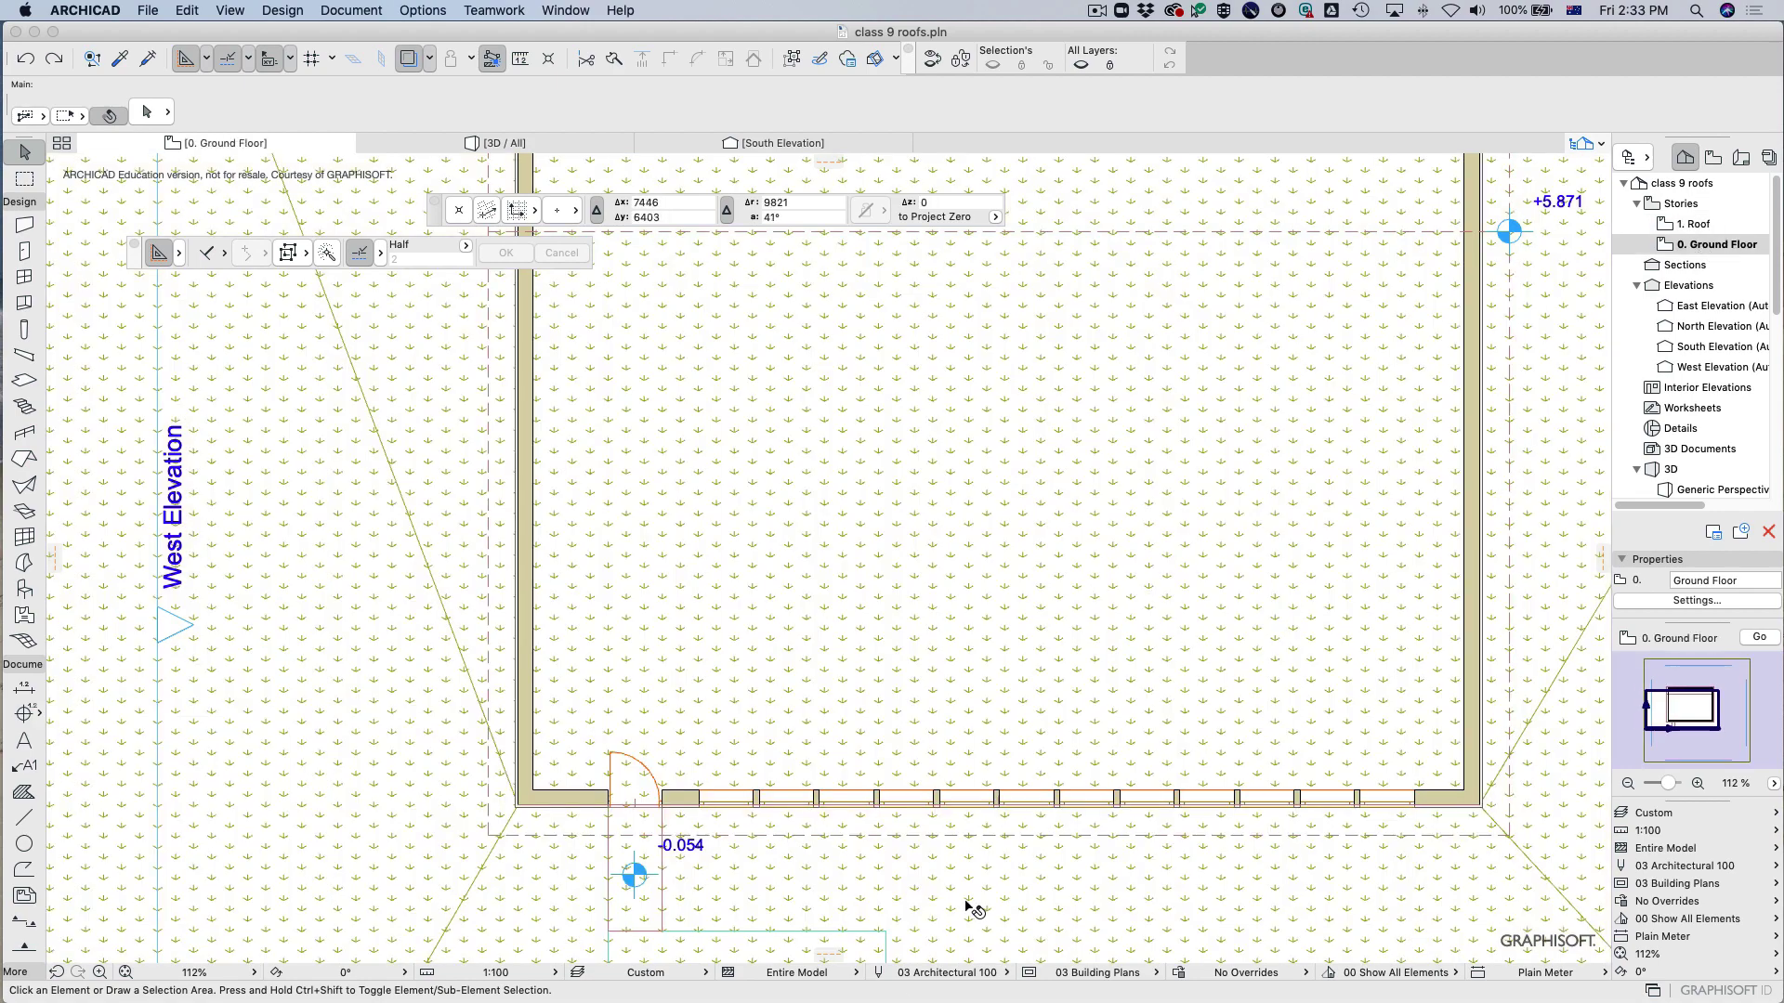
{"action": "scroll", "coordinate": [1050, 837], "scroll_direction": "left", "scroll_amount": 5}
{"action": "scroll", "coordinate": [1050, 836], "scroll_direction": "down", "scroll_amount": 3}
{"action": "scroll", "coordinate": [1102, 764], "scroll_direction": "up", "scroll_amount": 5}
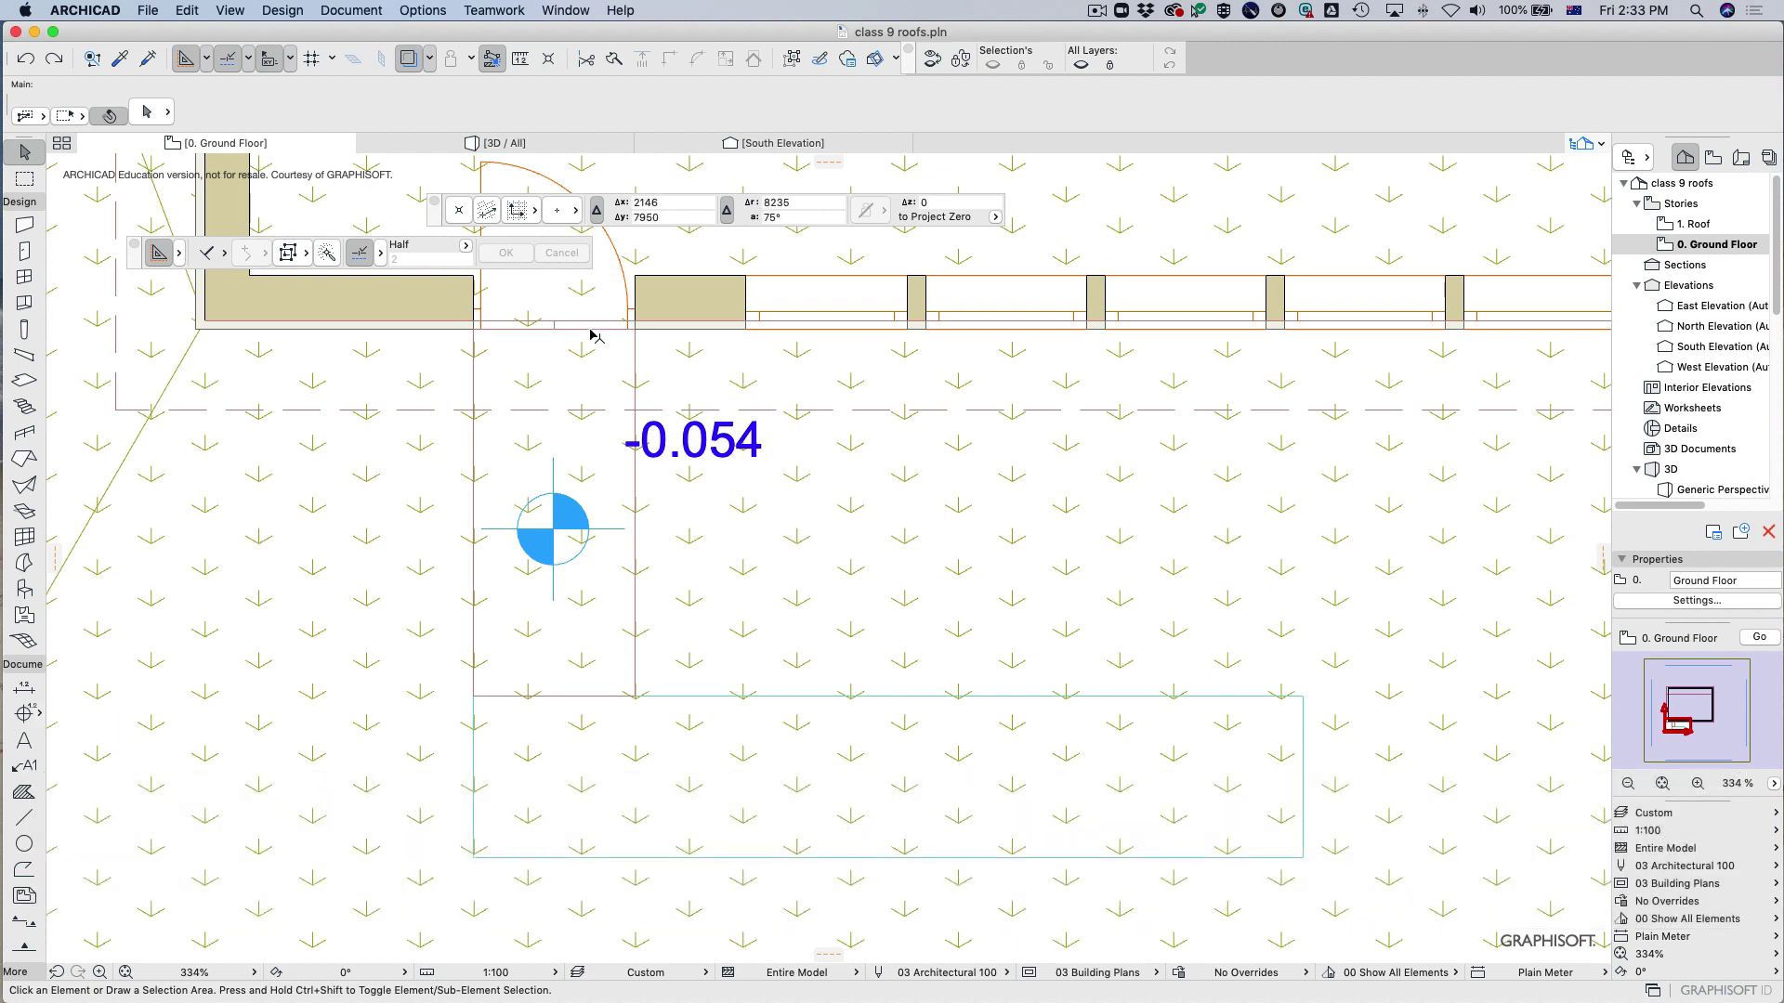
Delete the existing level dimensions on the Ground Floor, including the one on the entrance path.
{"action": "left_click", "coordinate": [536, 551]}
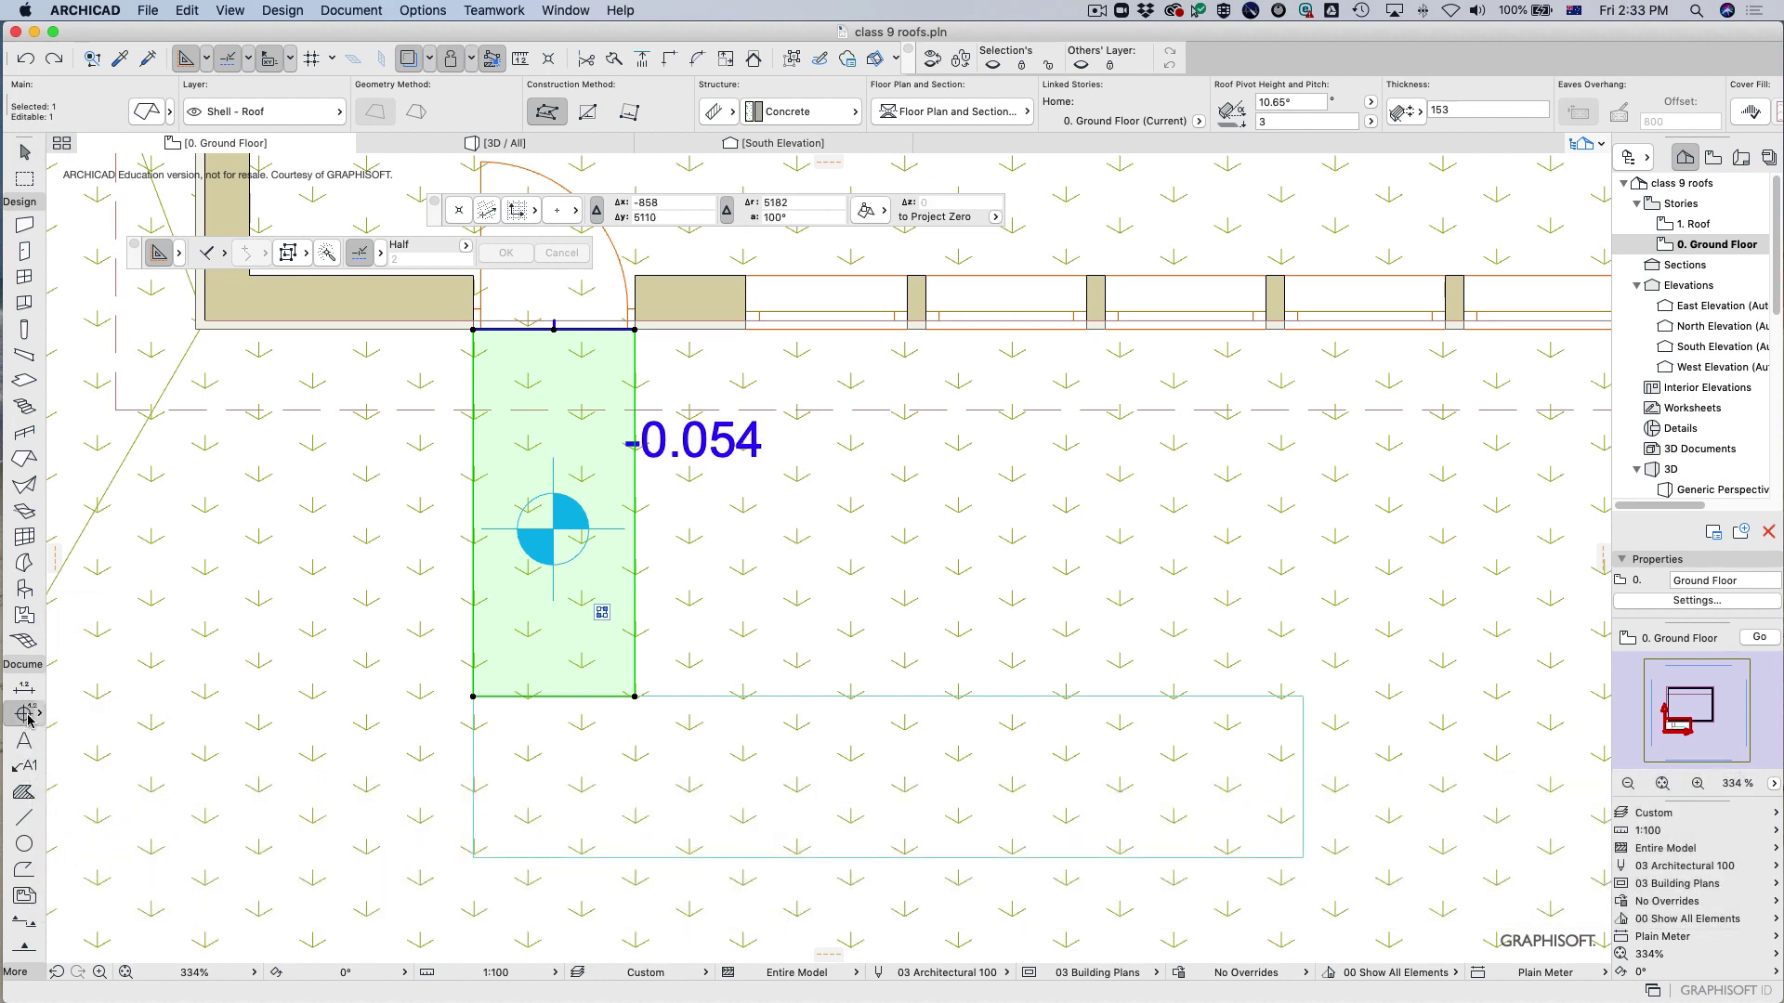
{"action": "key", "text": "super+a"}
{"action": "key", "text": "super+BackSpace"}
{"action": "key", "text": "super+z"}
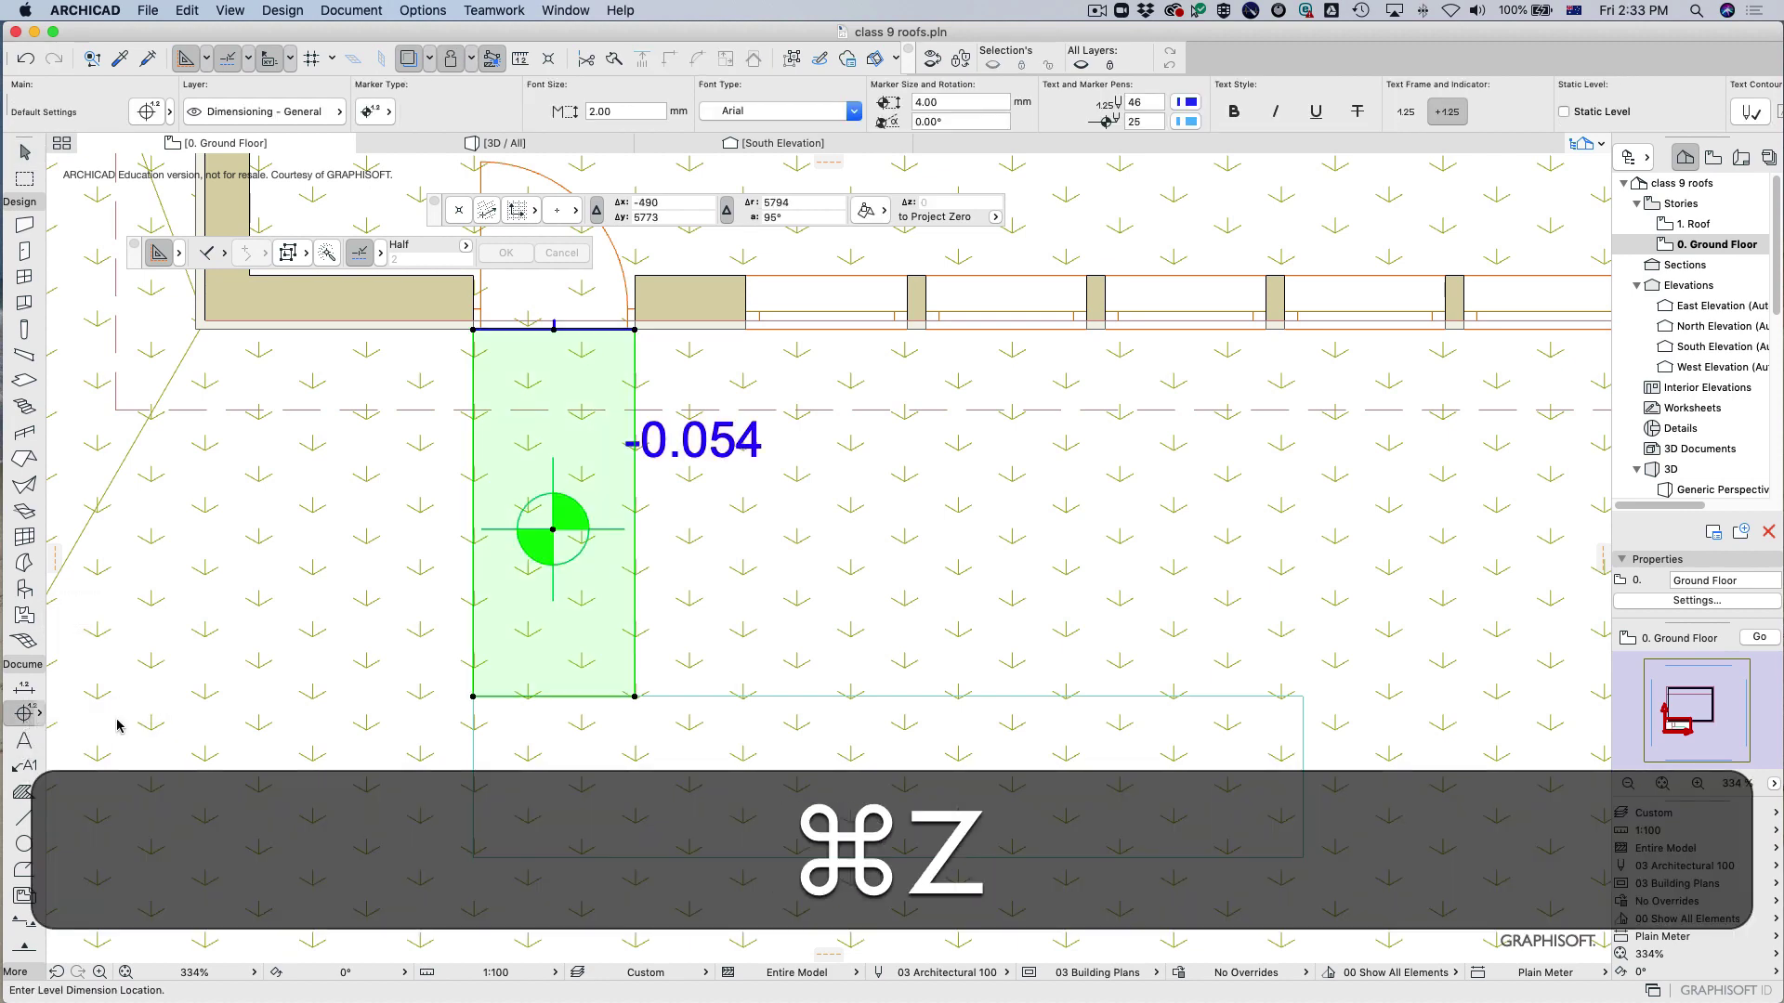
{"action": "left_click", "coordinate": [28, 714]}
{"action": "key", "text": "super+a"}
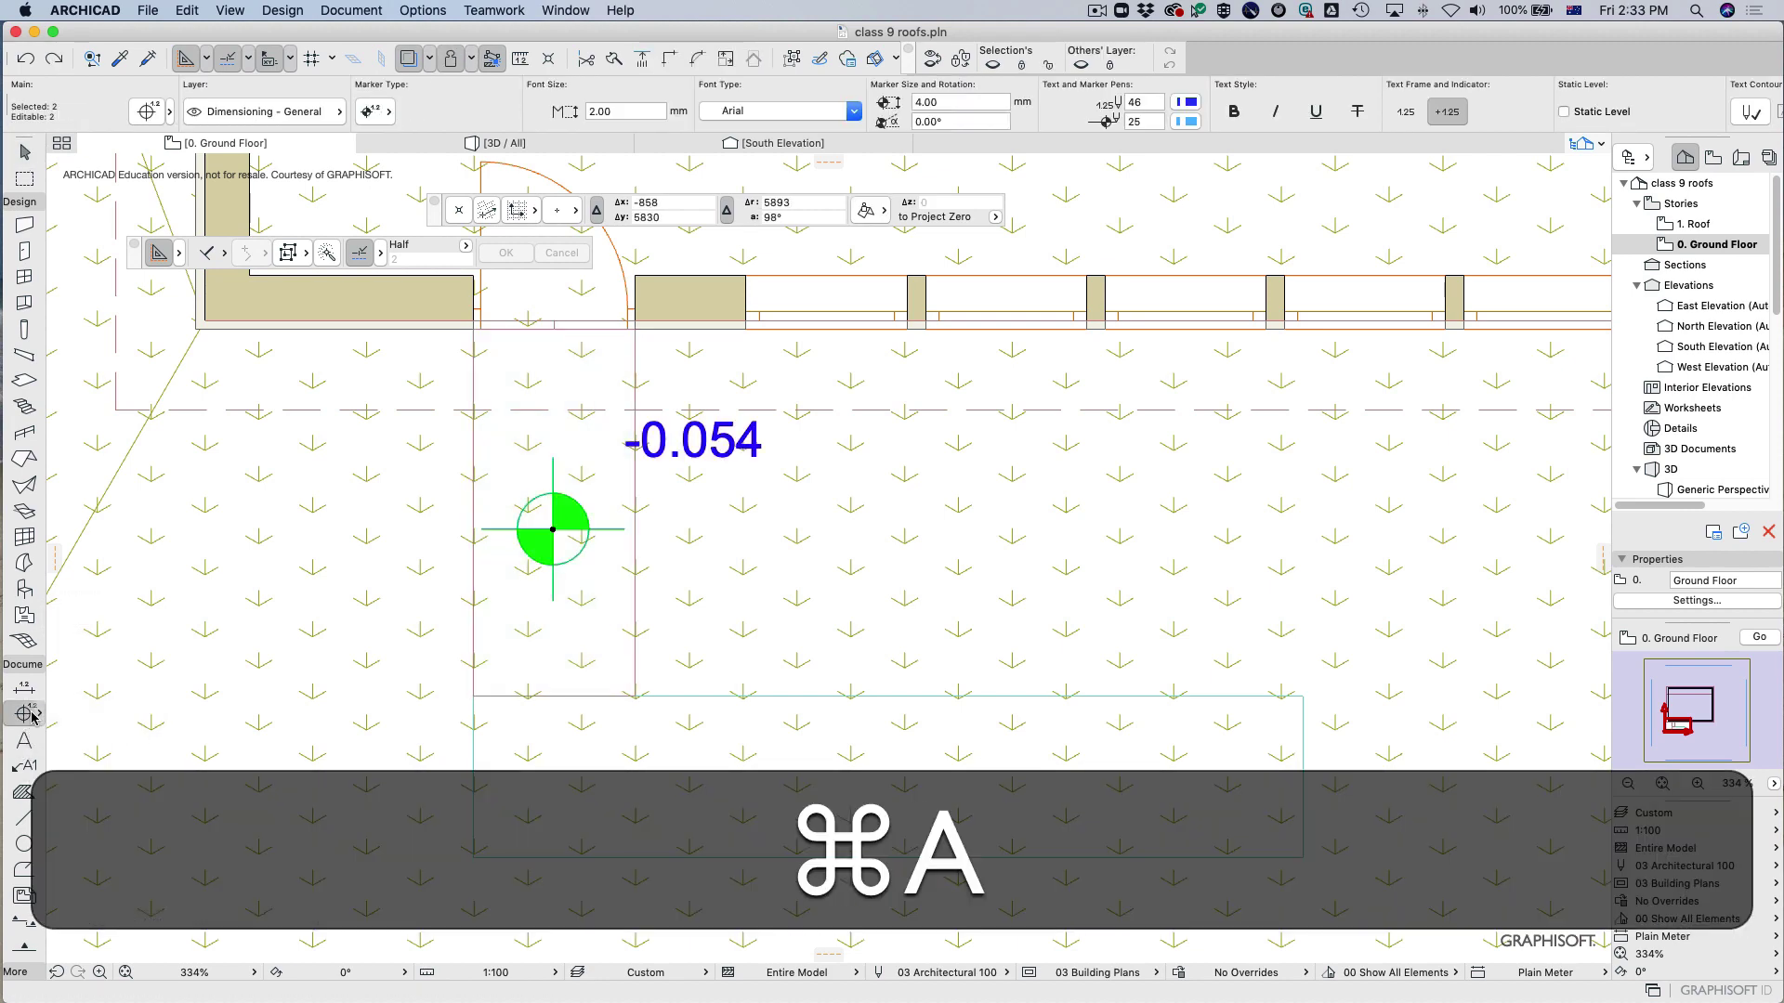
{"action": "key", "text": "super+BackSpace"}
{"action": "key", "text": "BackSpace"}
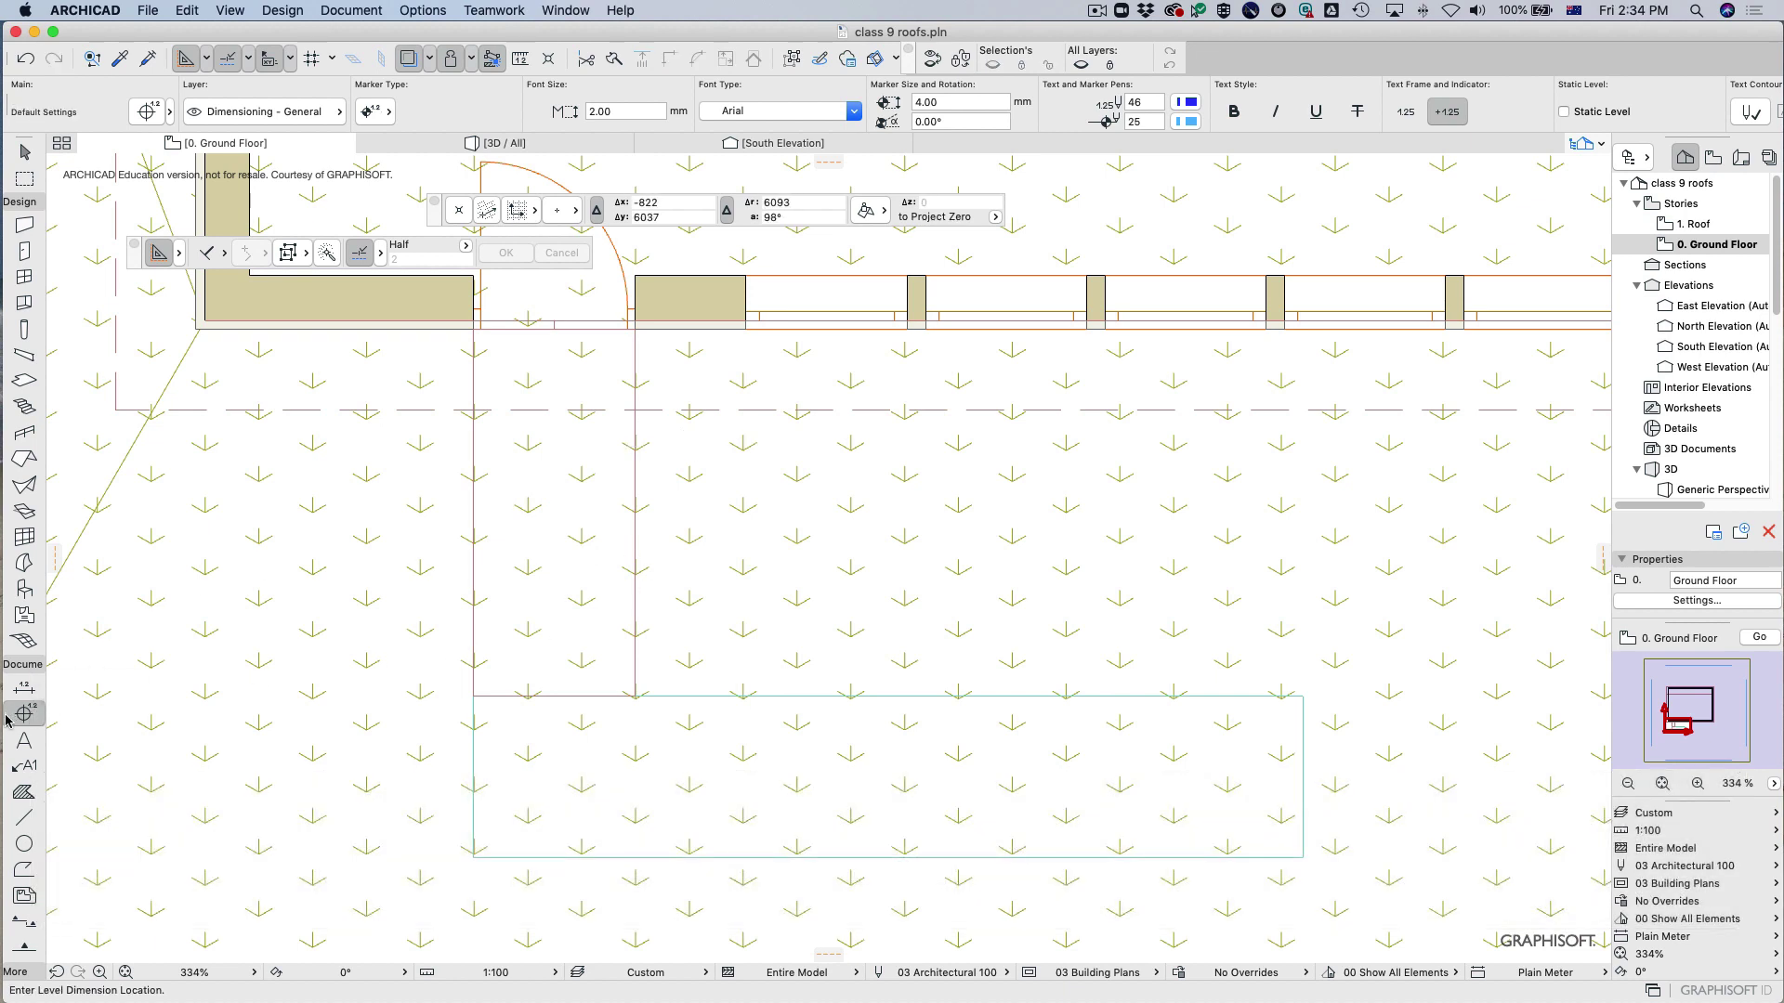
Place a level dimension with terrain gravity at the path end's west corner, then try one at the east corner and undo it.
{"action": "left_click", "coordinate": [869, 210]}
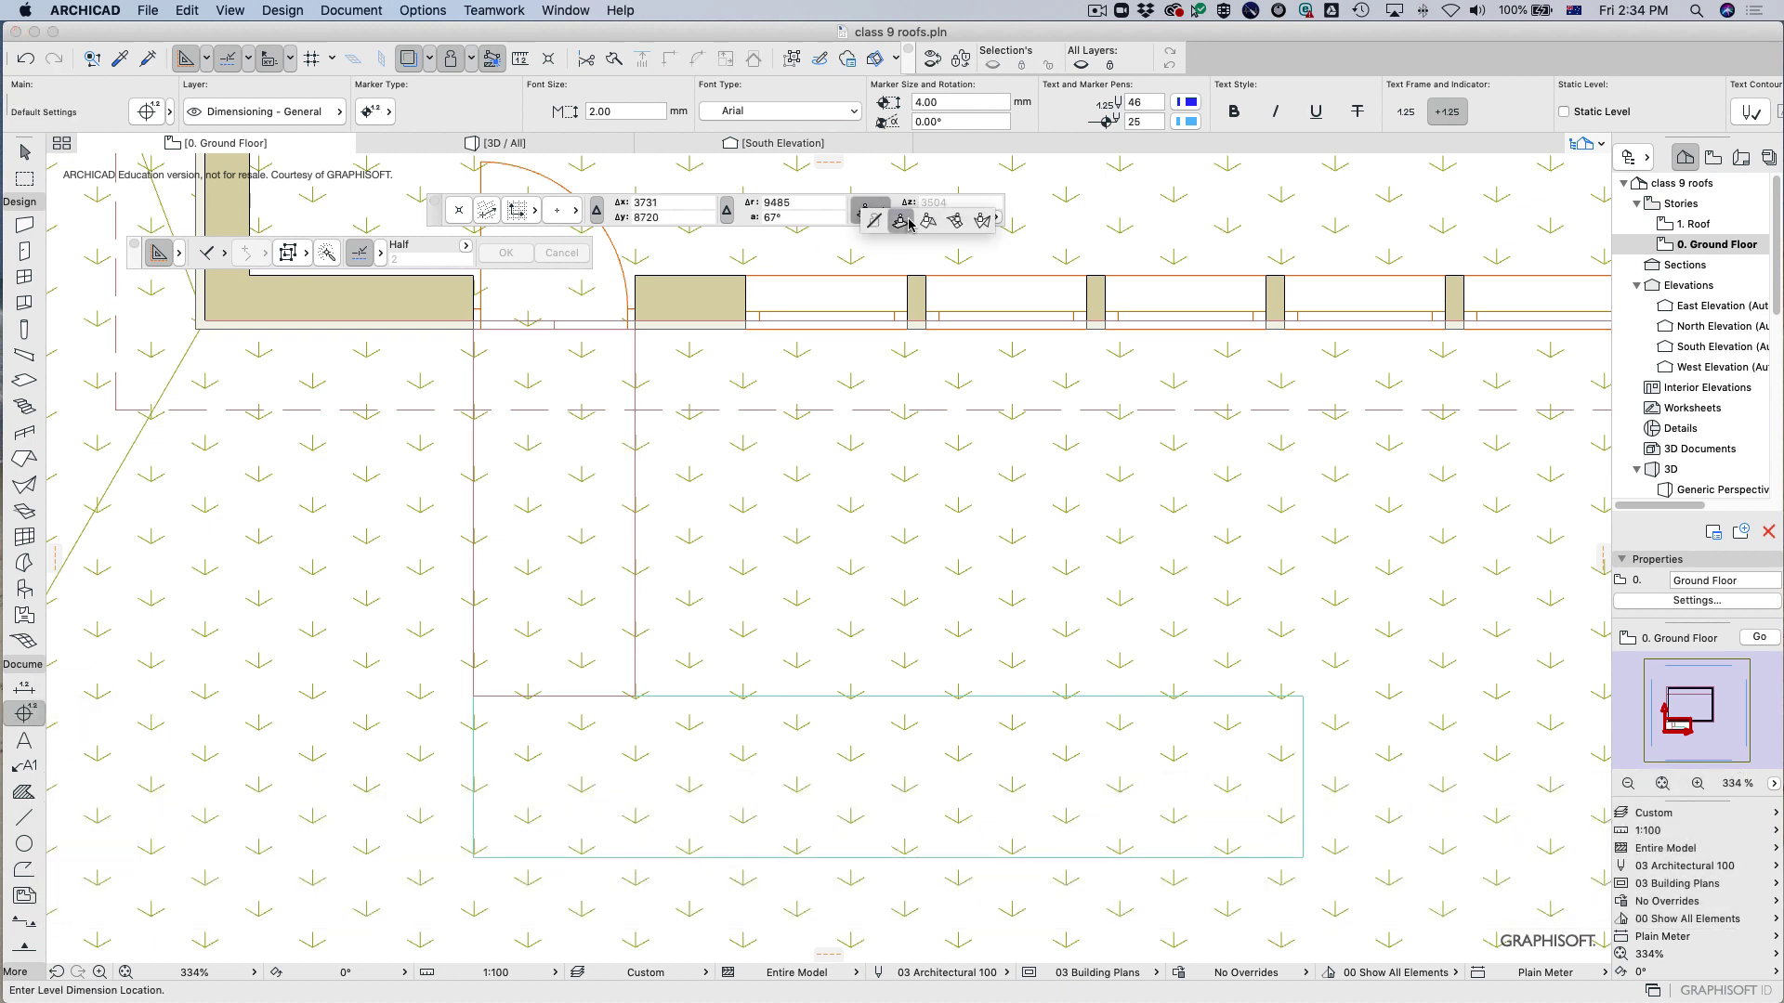
{"action": "left_click", "coordinate": [957, 227]}
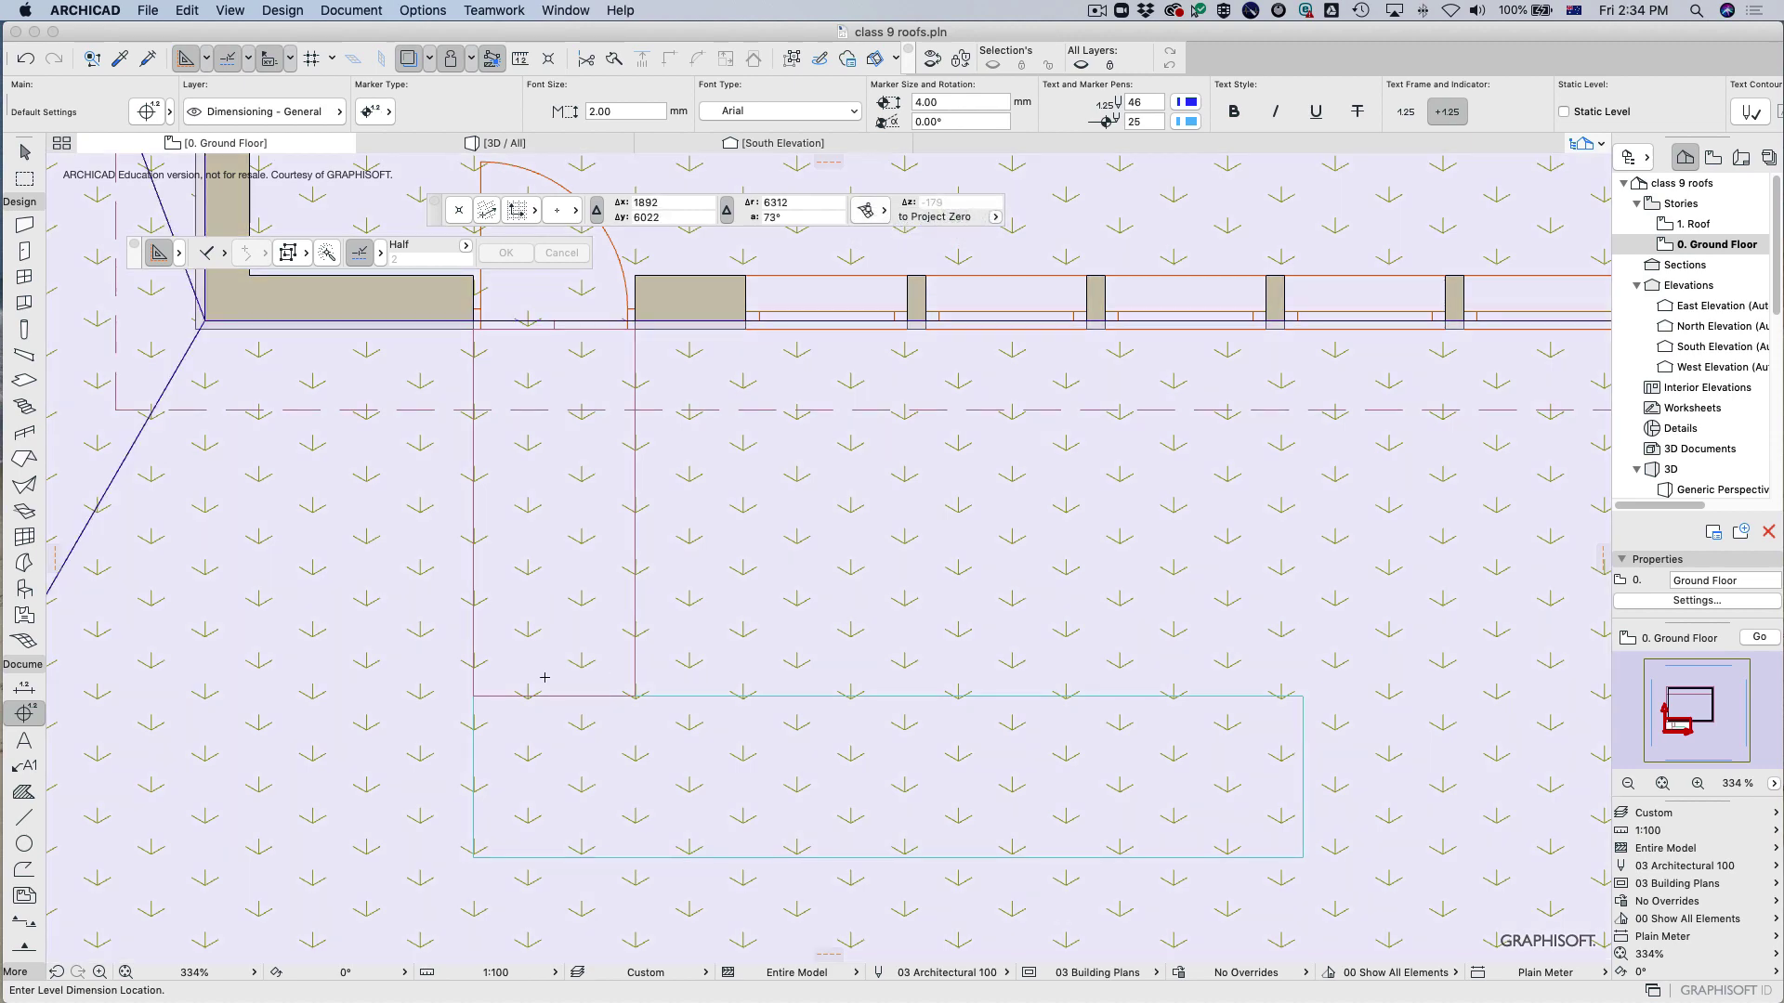
{"action": "left_click", "coordinate": [474, 695]}
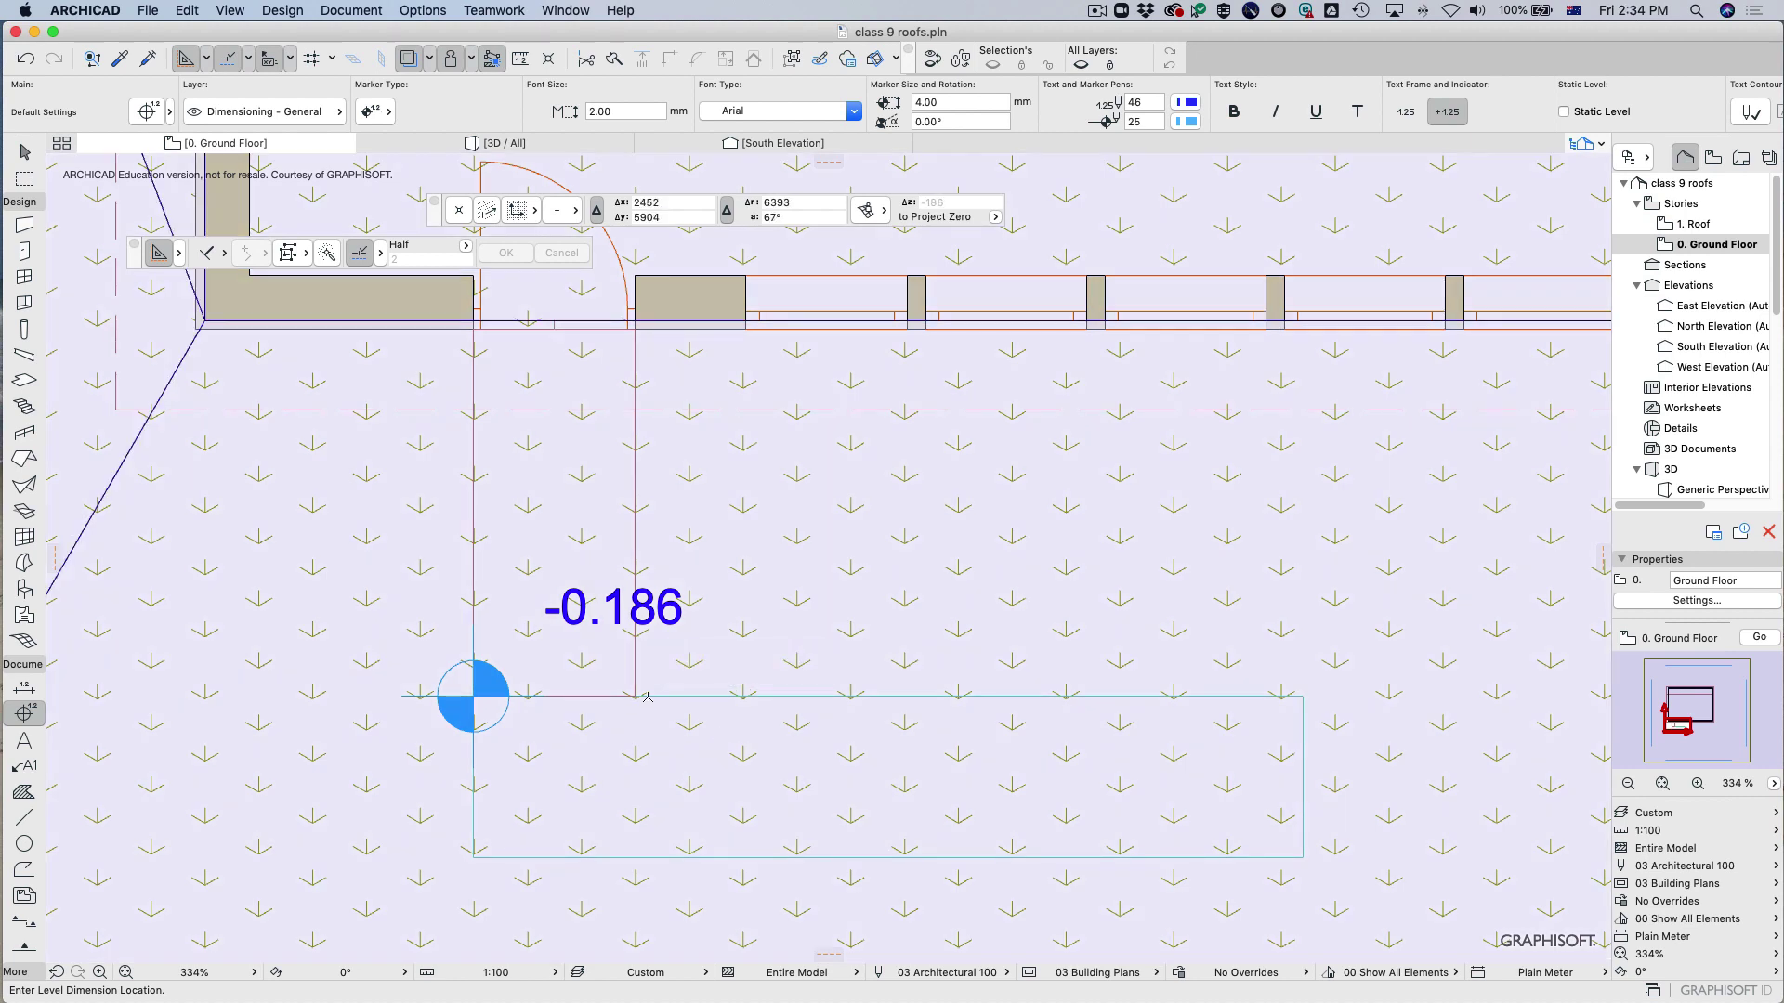
{"action": "left_click", "coordinate": [637, 695]}
{"action": "key", "text": "super+z"}
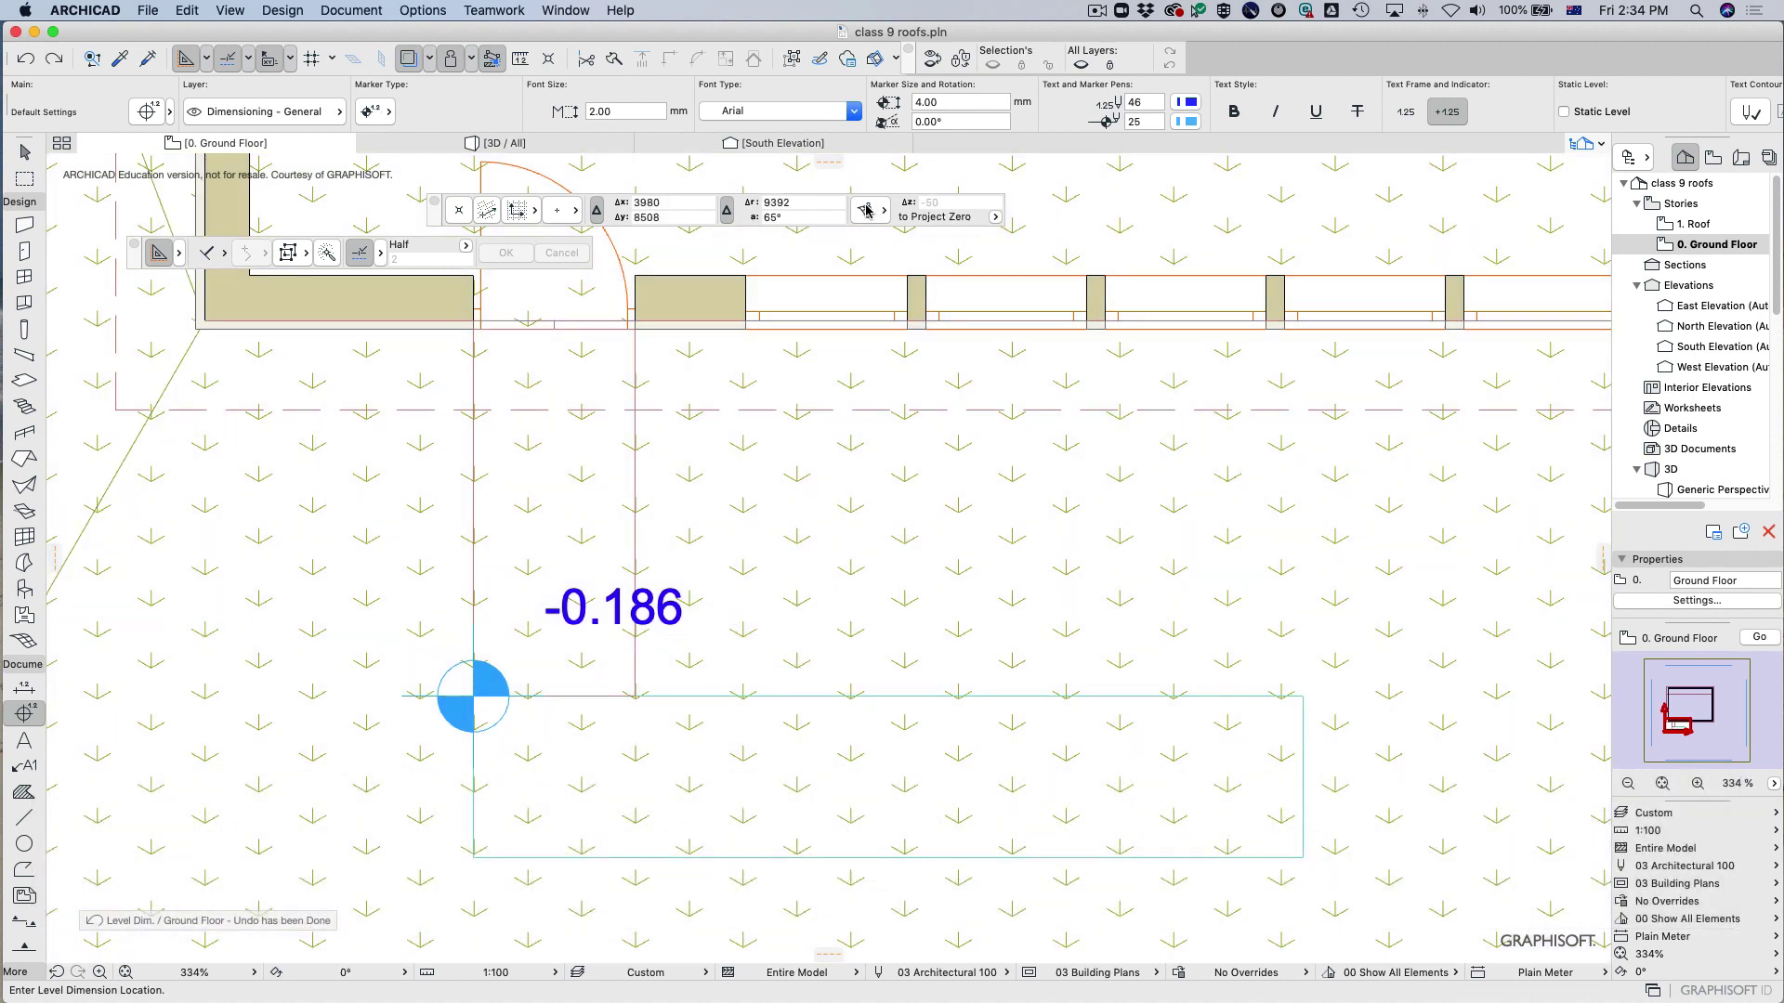
Try a level dimension with roof gravity at the east corner of the path's south end and undo it.
{"action": "left_click", "coordinate": [868, 210]}
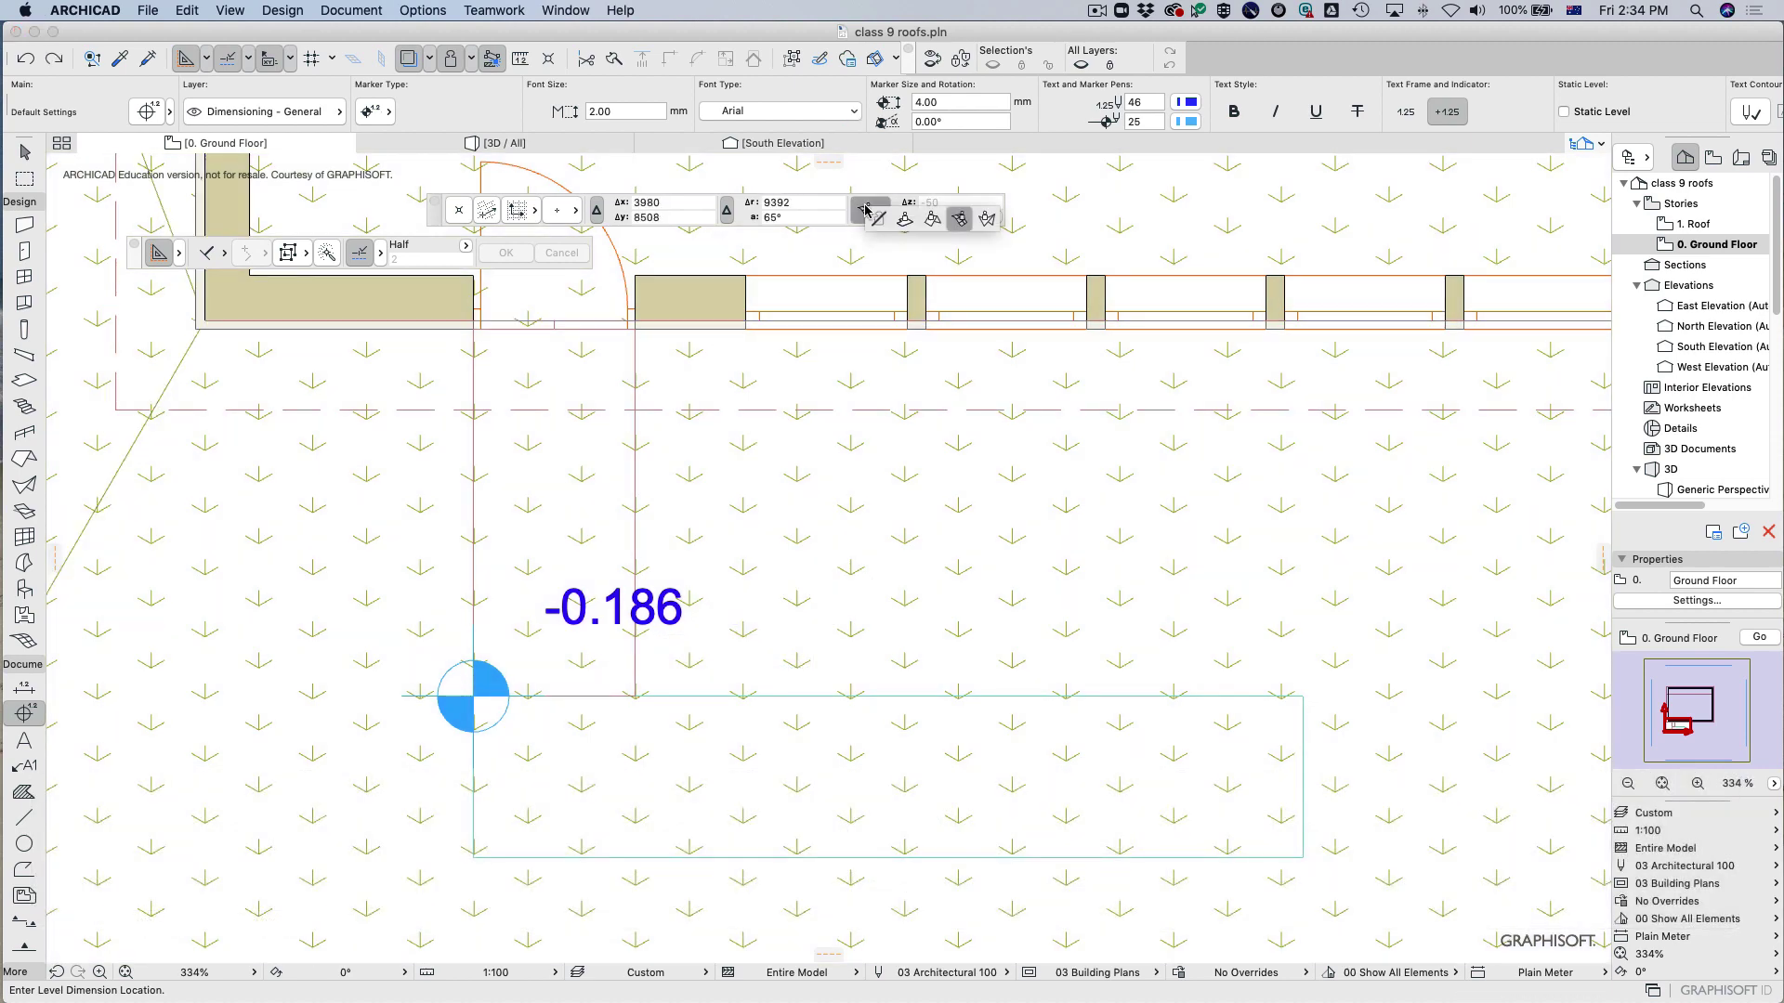
{"action": "left_click", "coordinate": [934, 226]}
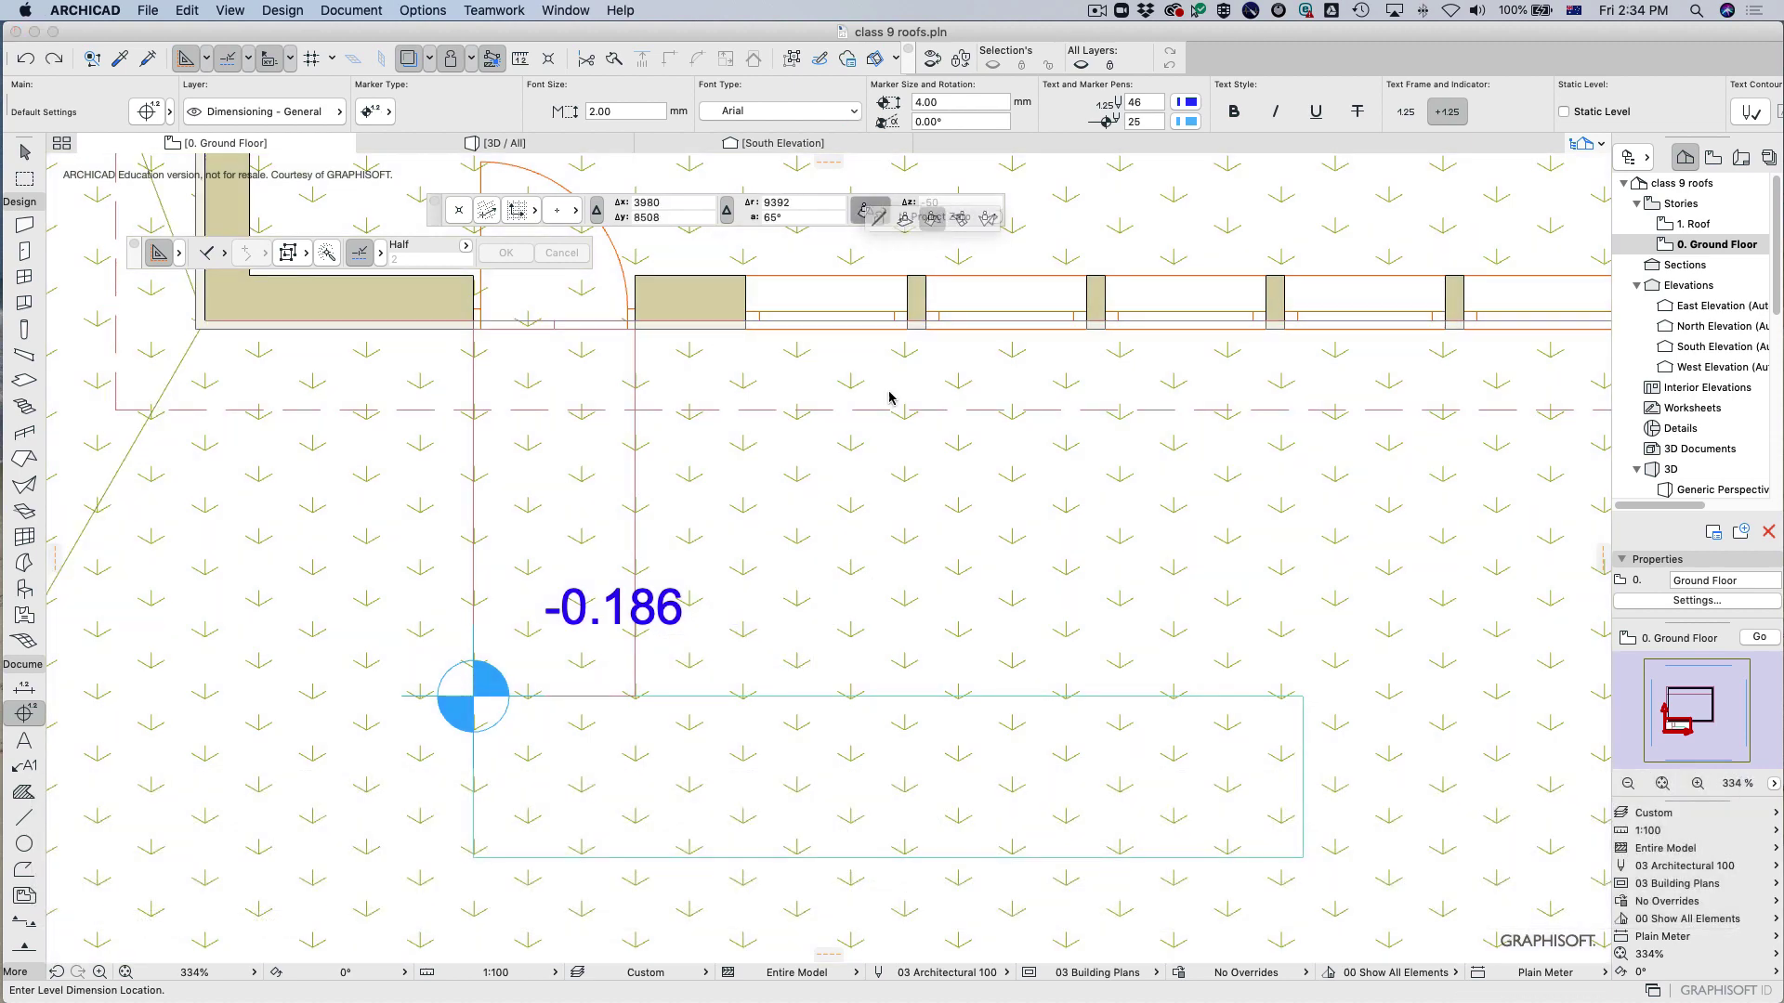
{"action": "left_click", "coordinate": [635, 695]}
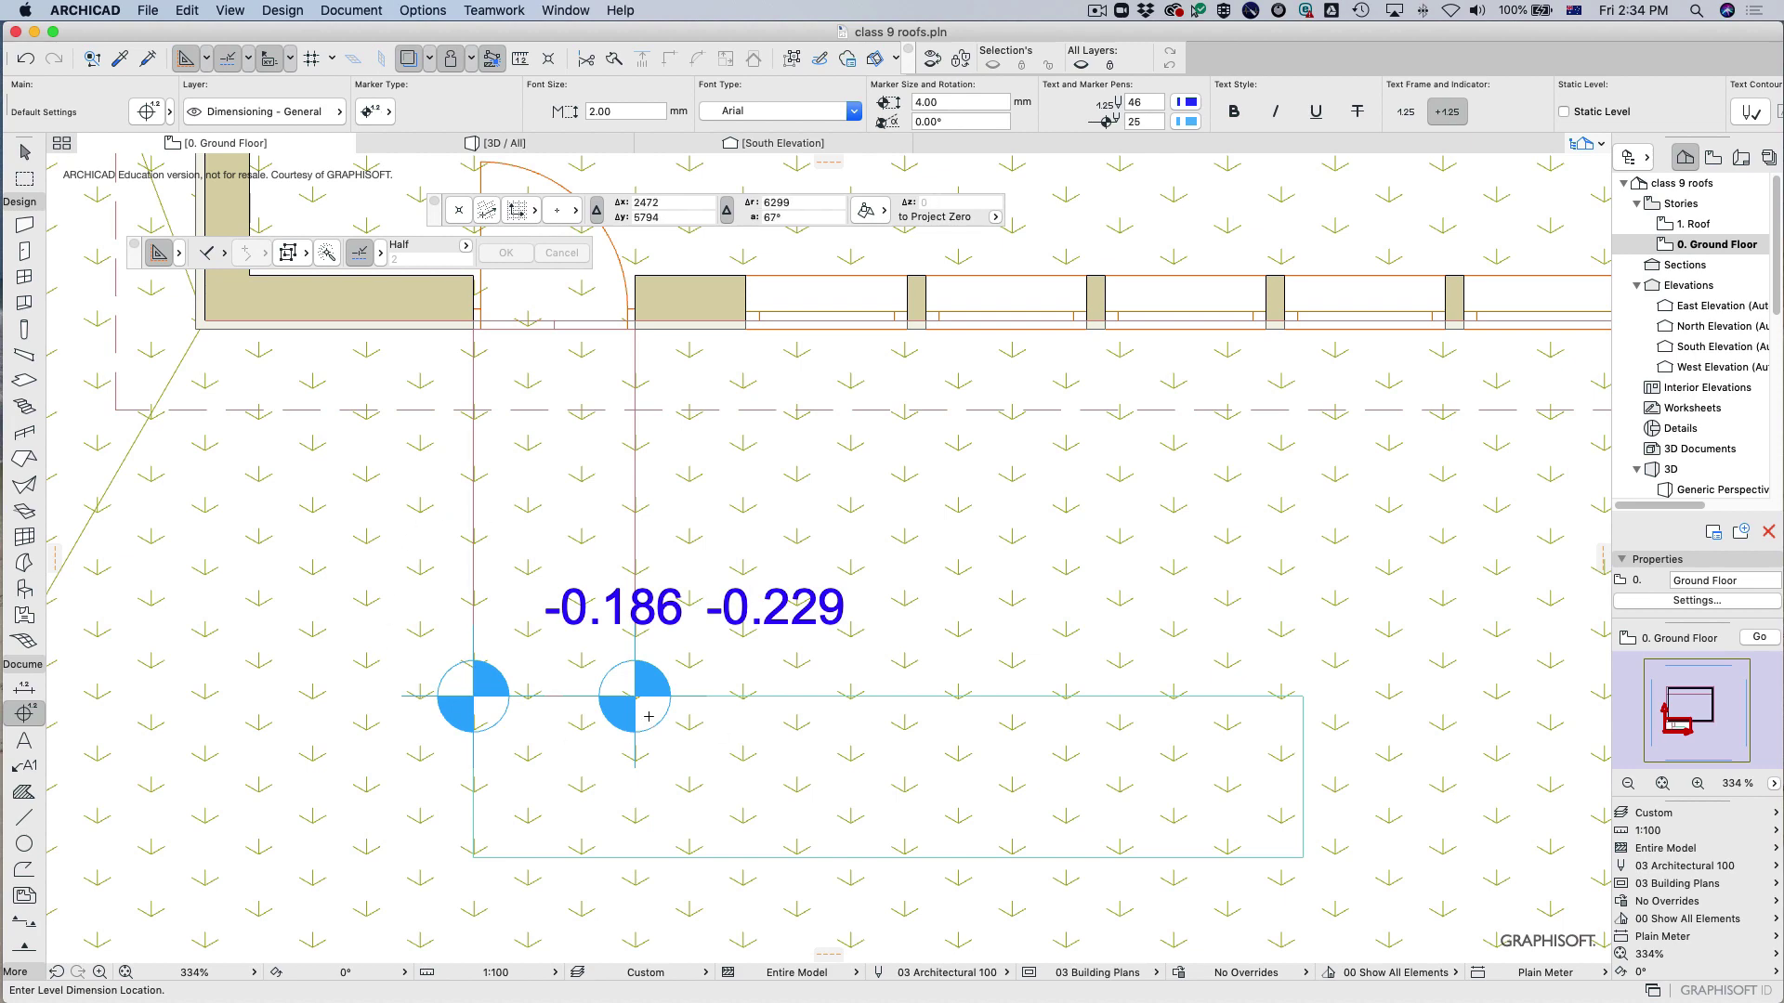
{"action": "key", "text": "super+z"}
{"action": "key", "text": "super+z"}
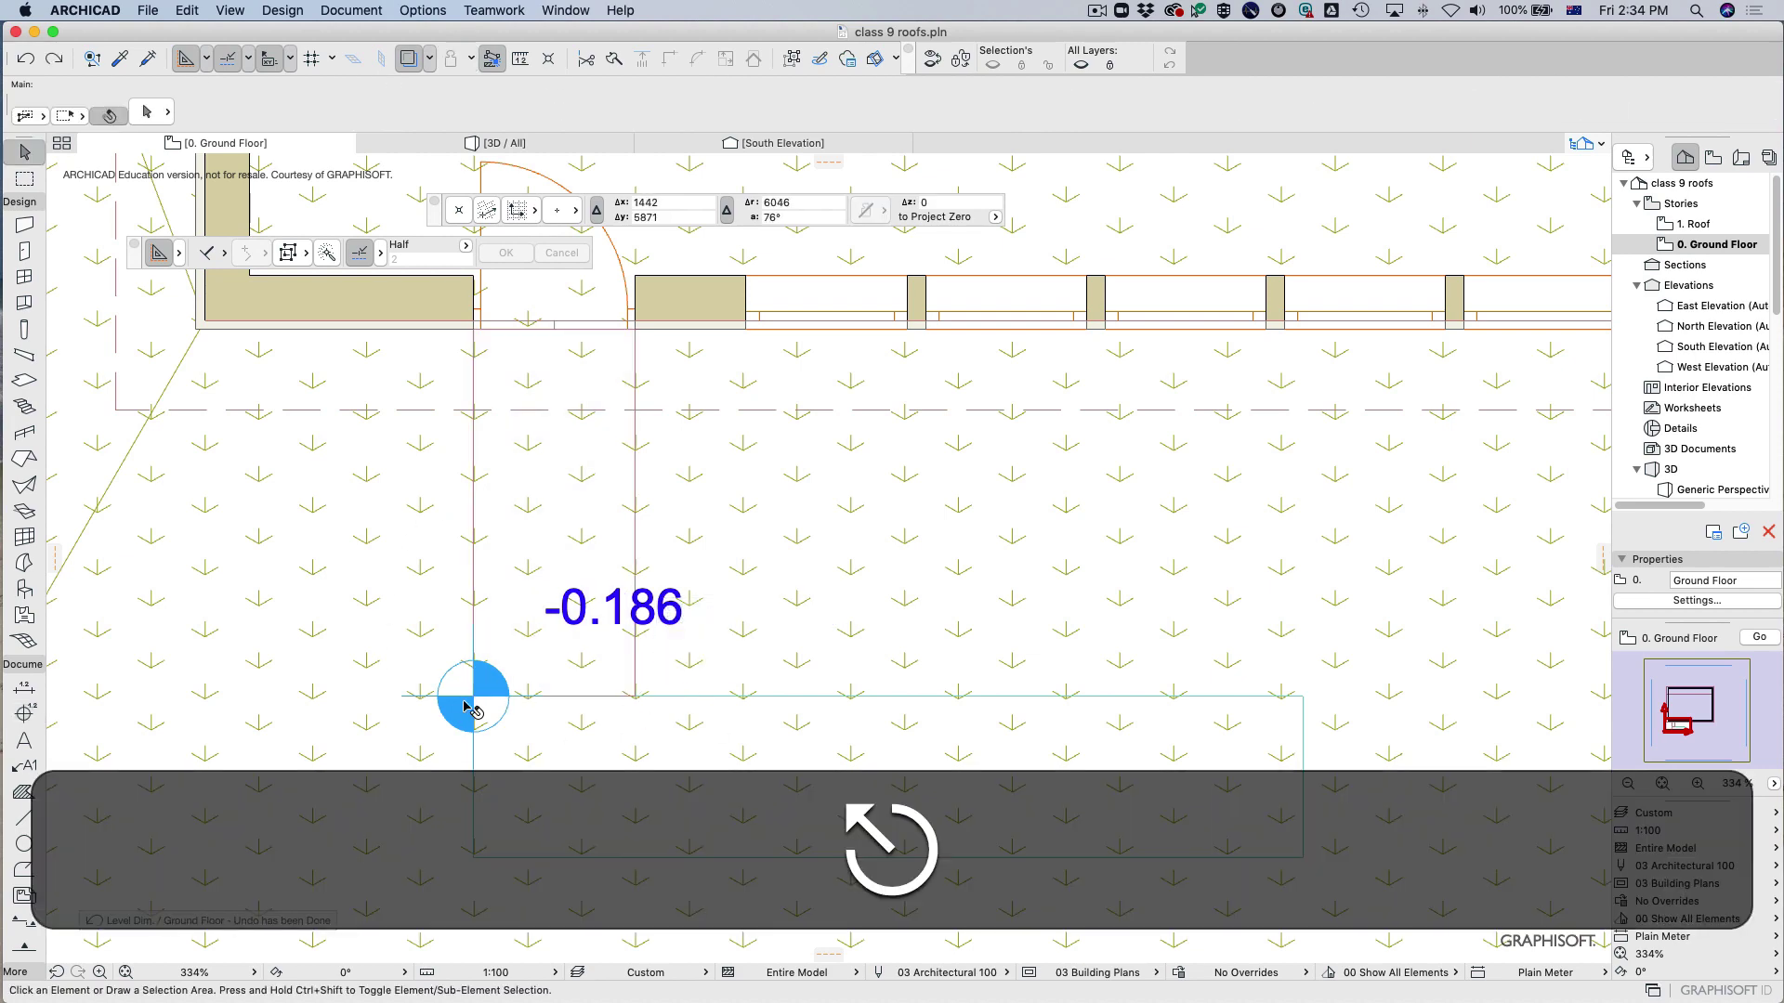
Delete the remaining level dimension at the west corner of the path's south end.
{"action": "key", "text": "super+z"}
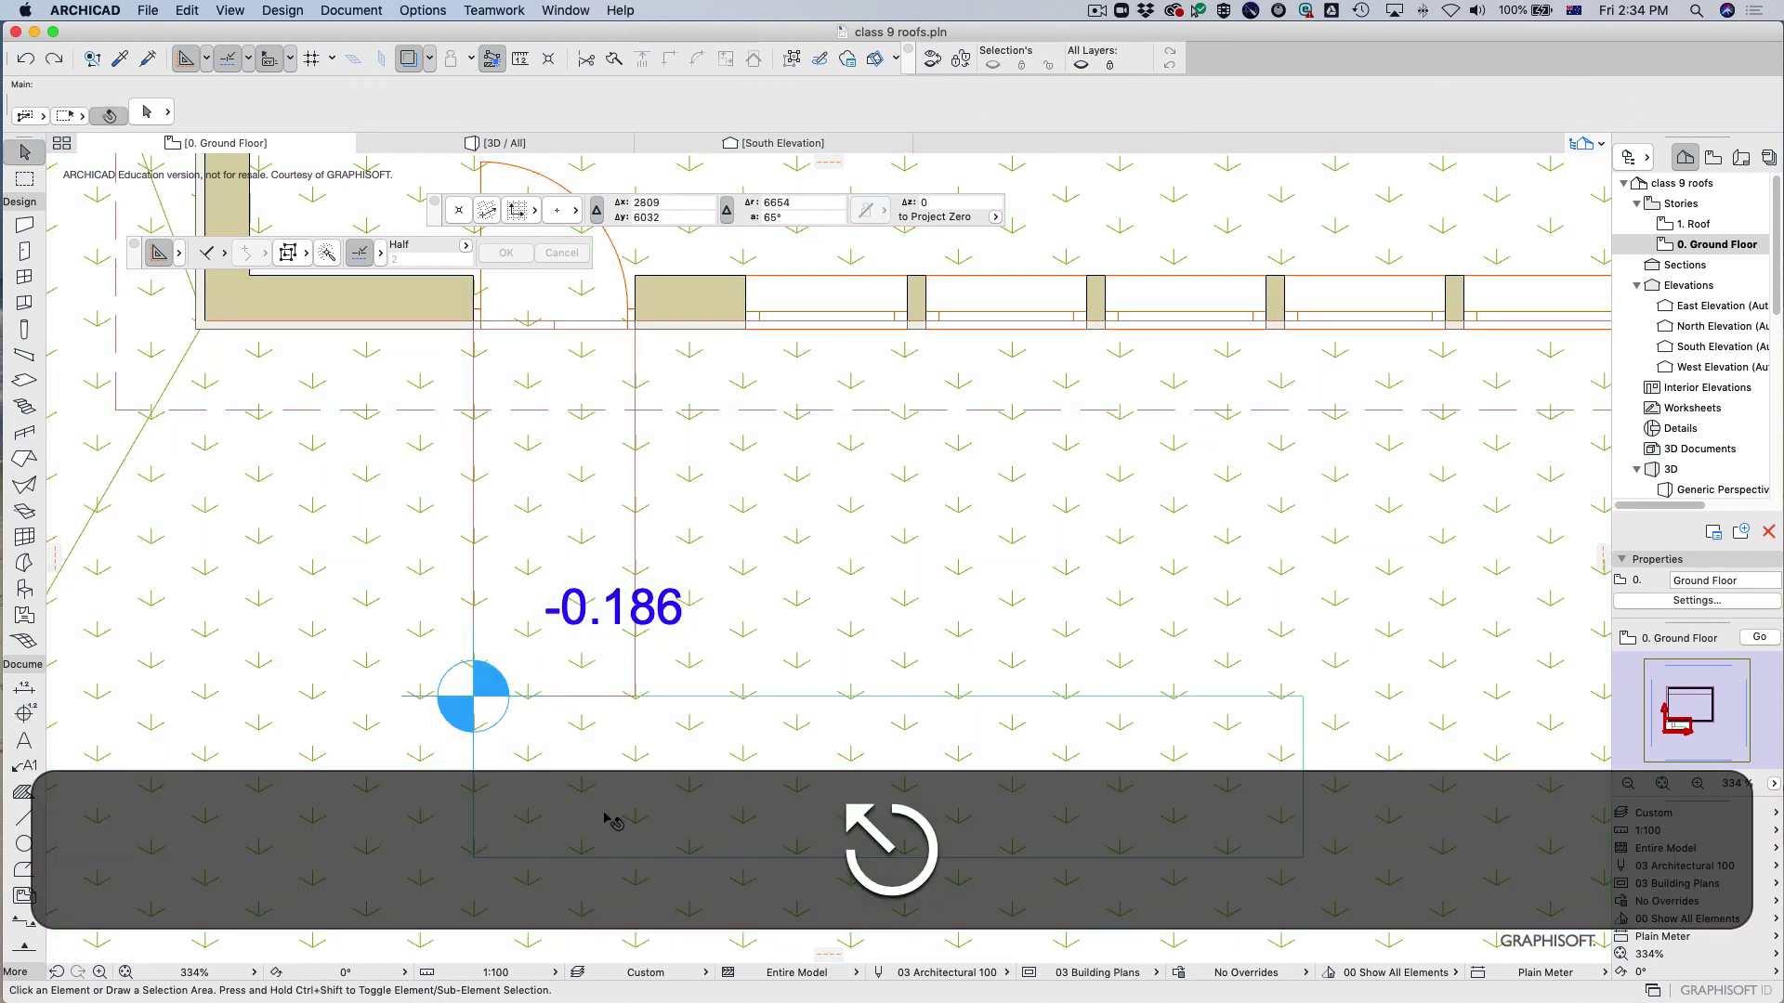
{"action": "key", "text": "super+z"}
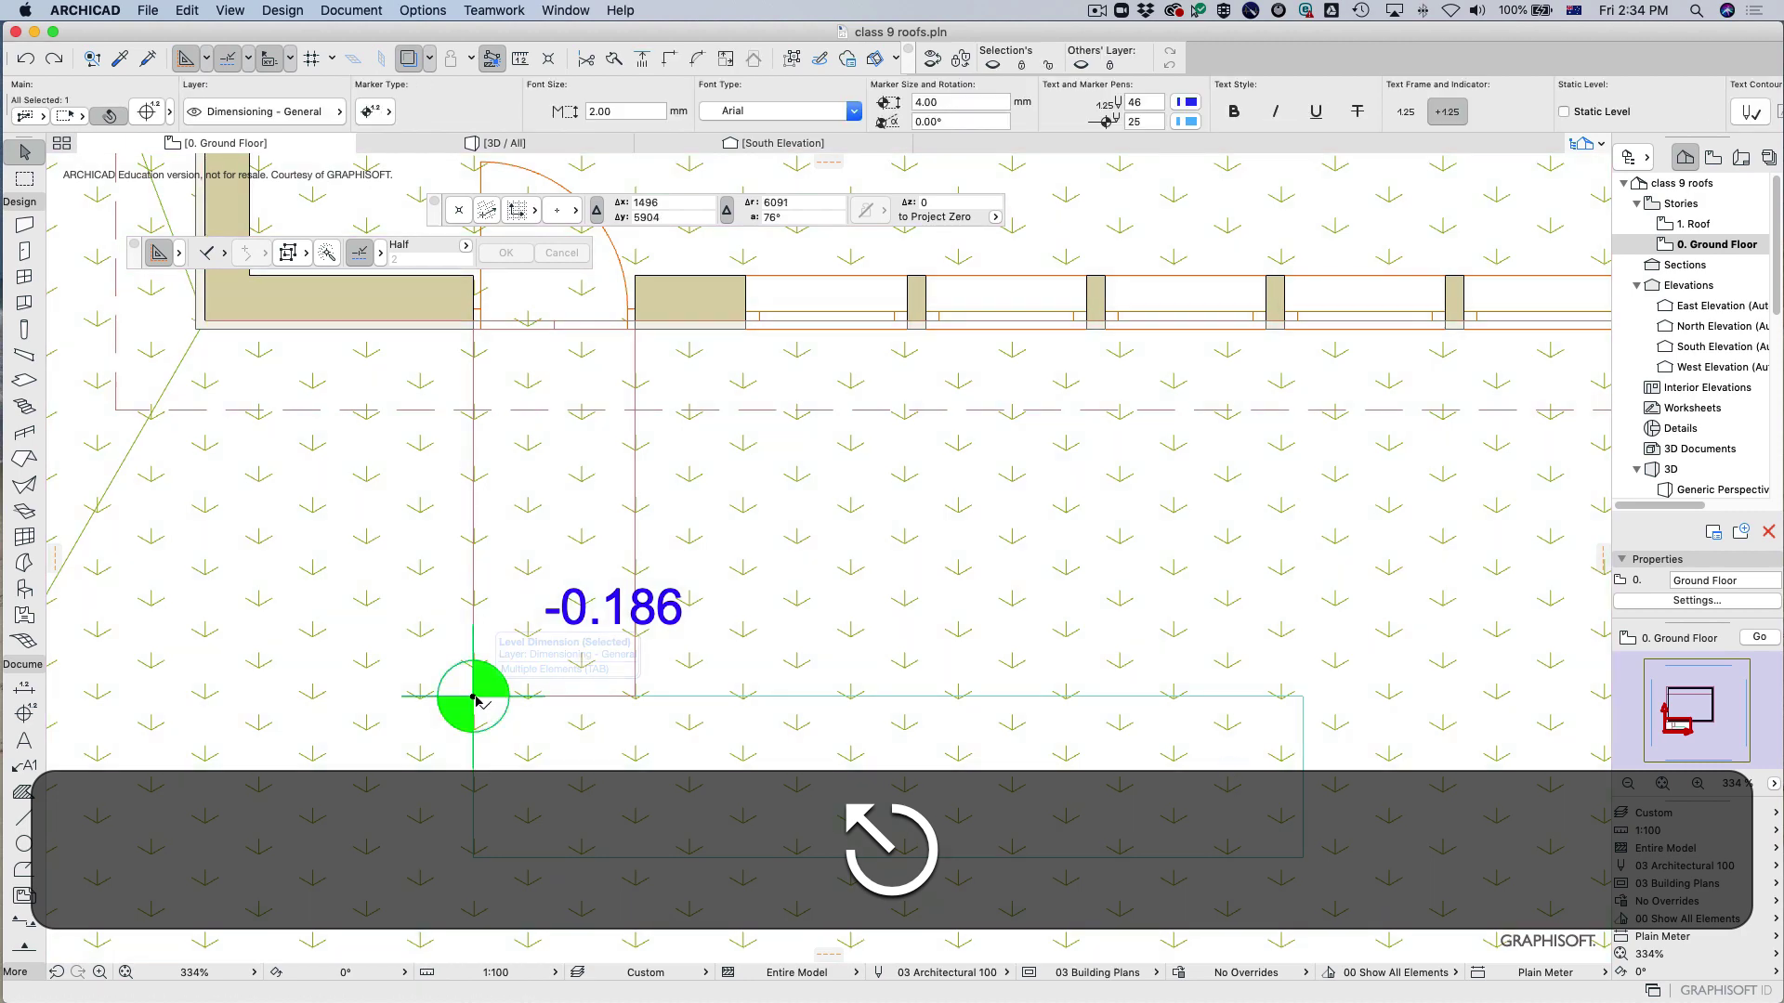
{"action": "key", "text": "BackSpace"}
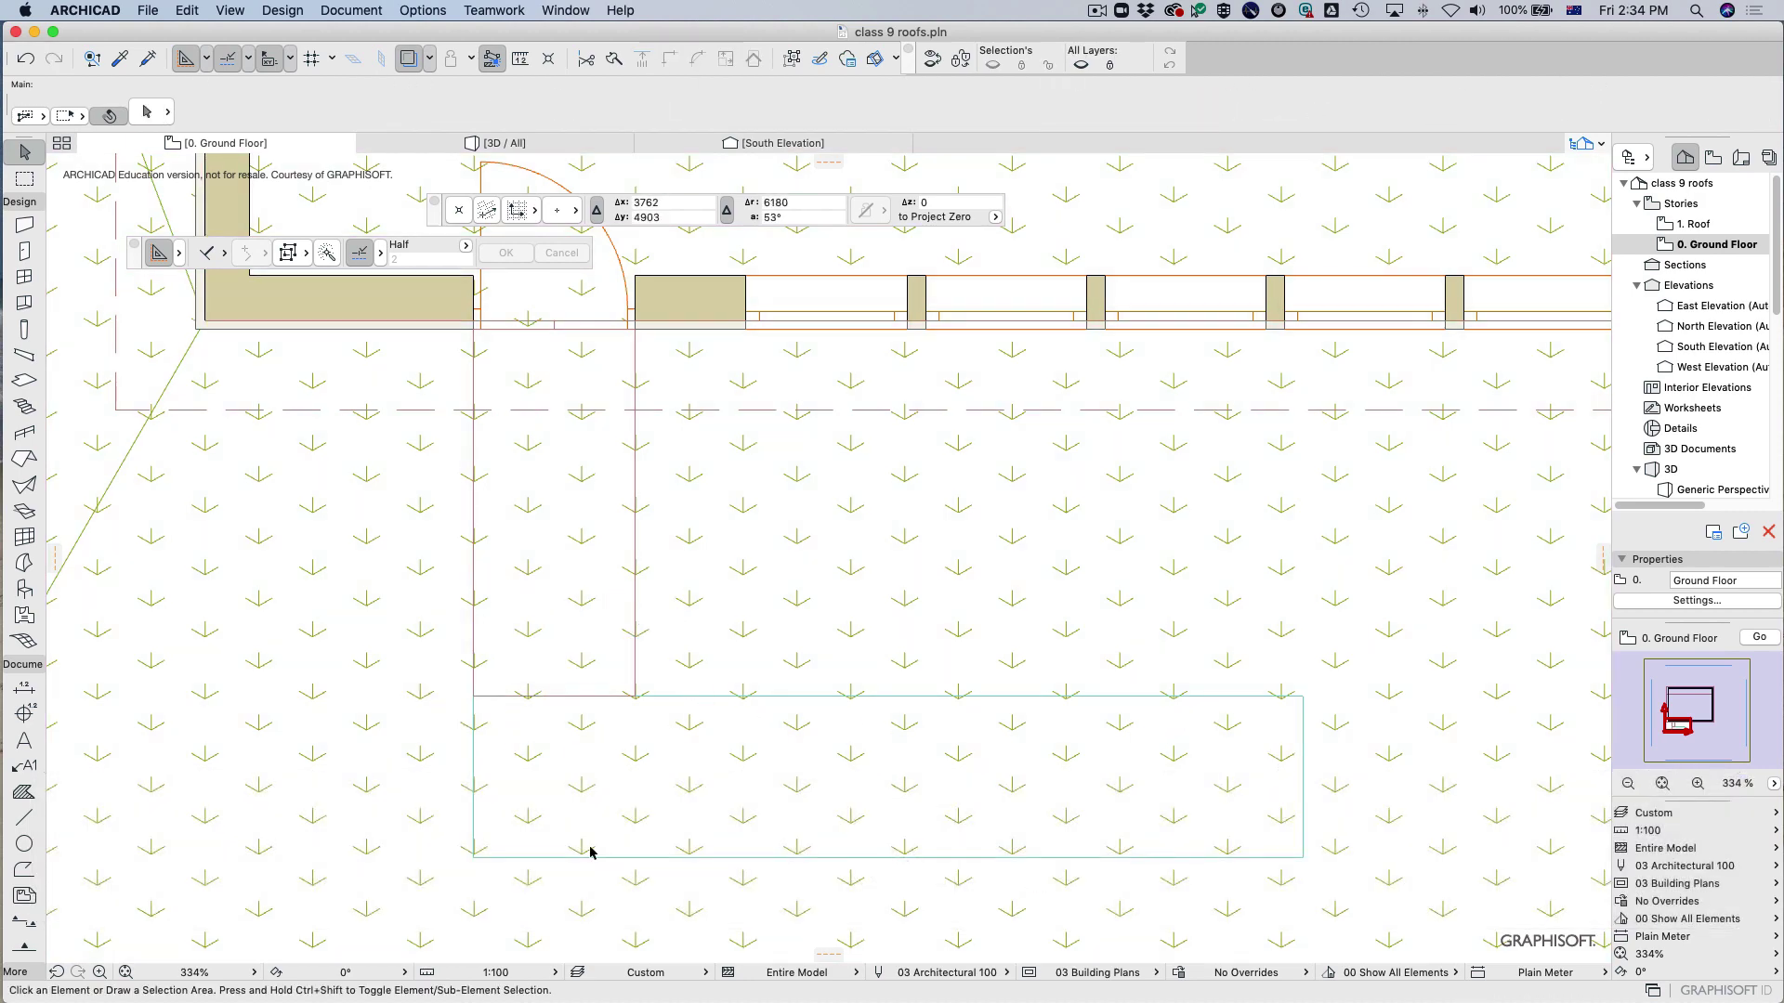
Place a level dimension with slab gravity at the north-east corner of the long slab south of the path.
{"action": "left_click", "coordinate": [25, 714]}
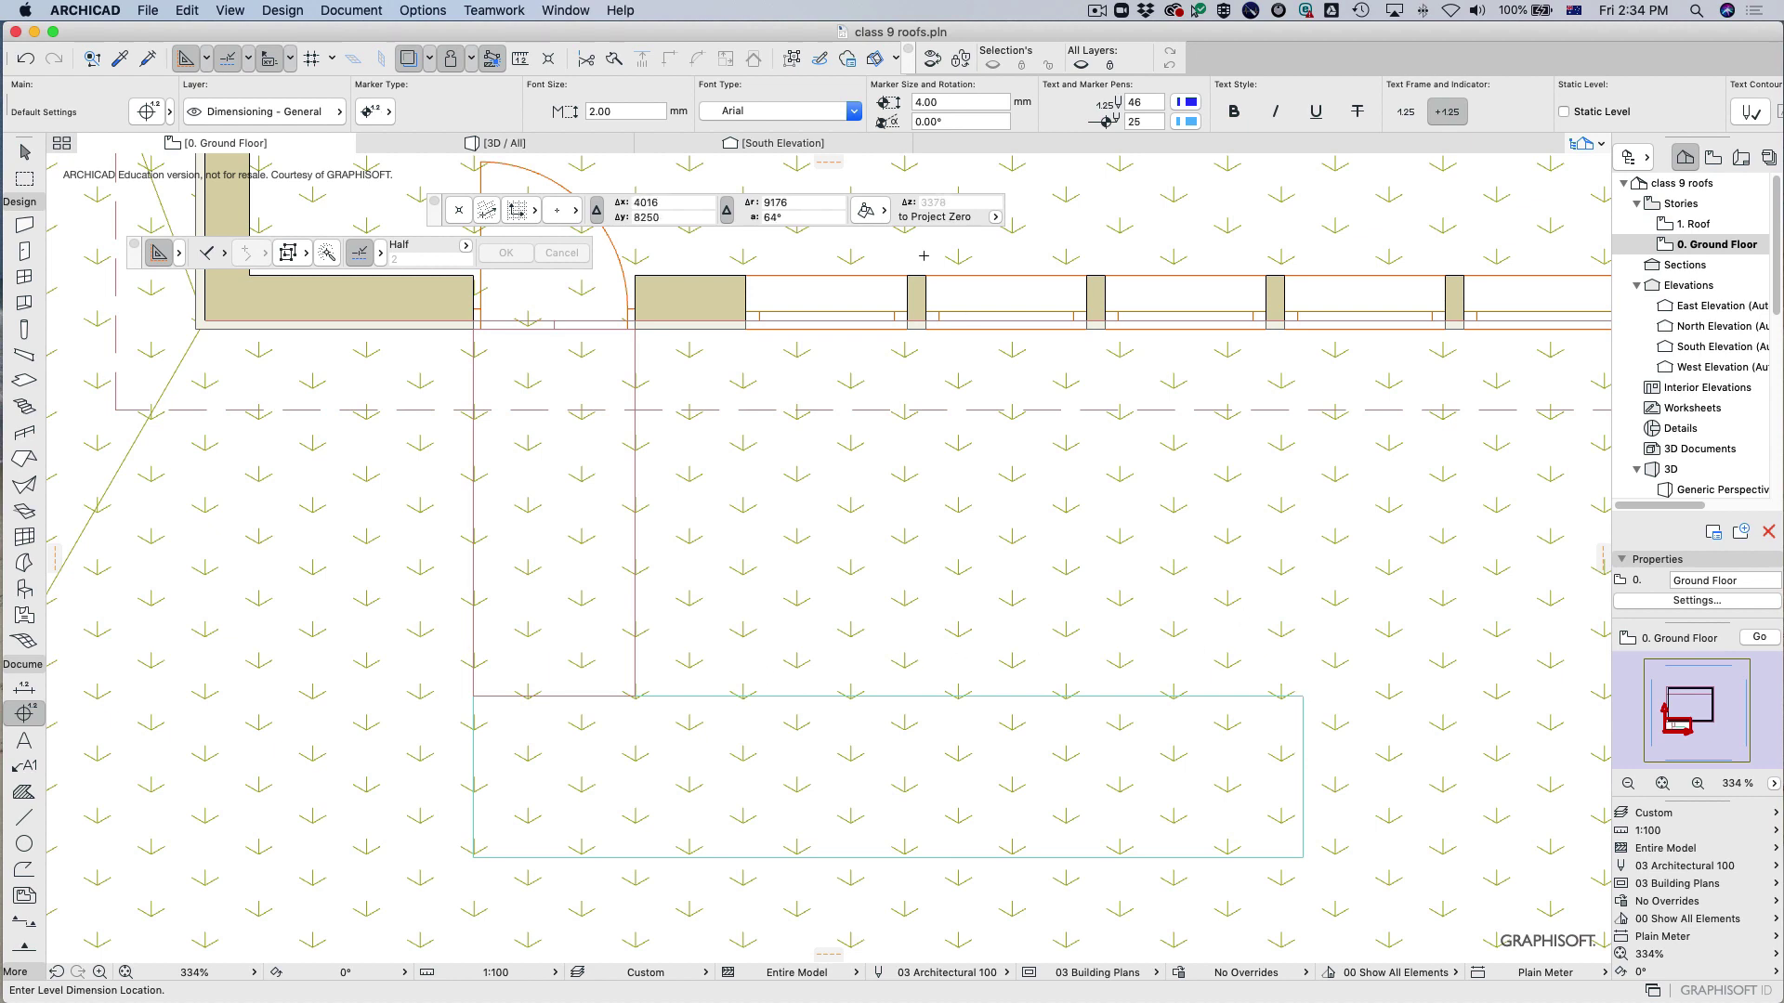
{"action": "left_click", "coordinate": [1302, 695]}
{"action": "key", "text": "Escape"}
Try moving the long slab south-west together with its associated level dimension and undo the move.
{"action": "left_click", "coordinate": [1234, 819]}
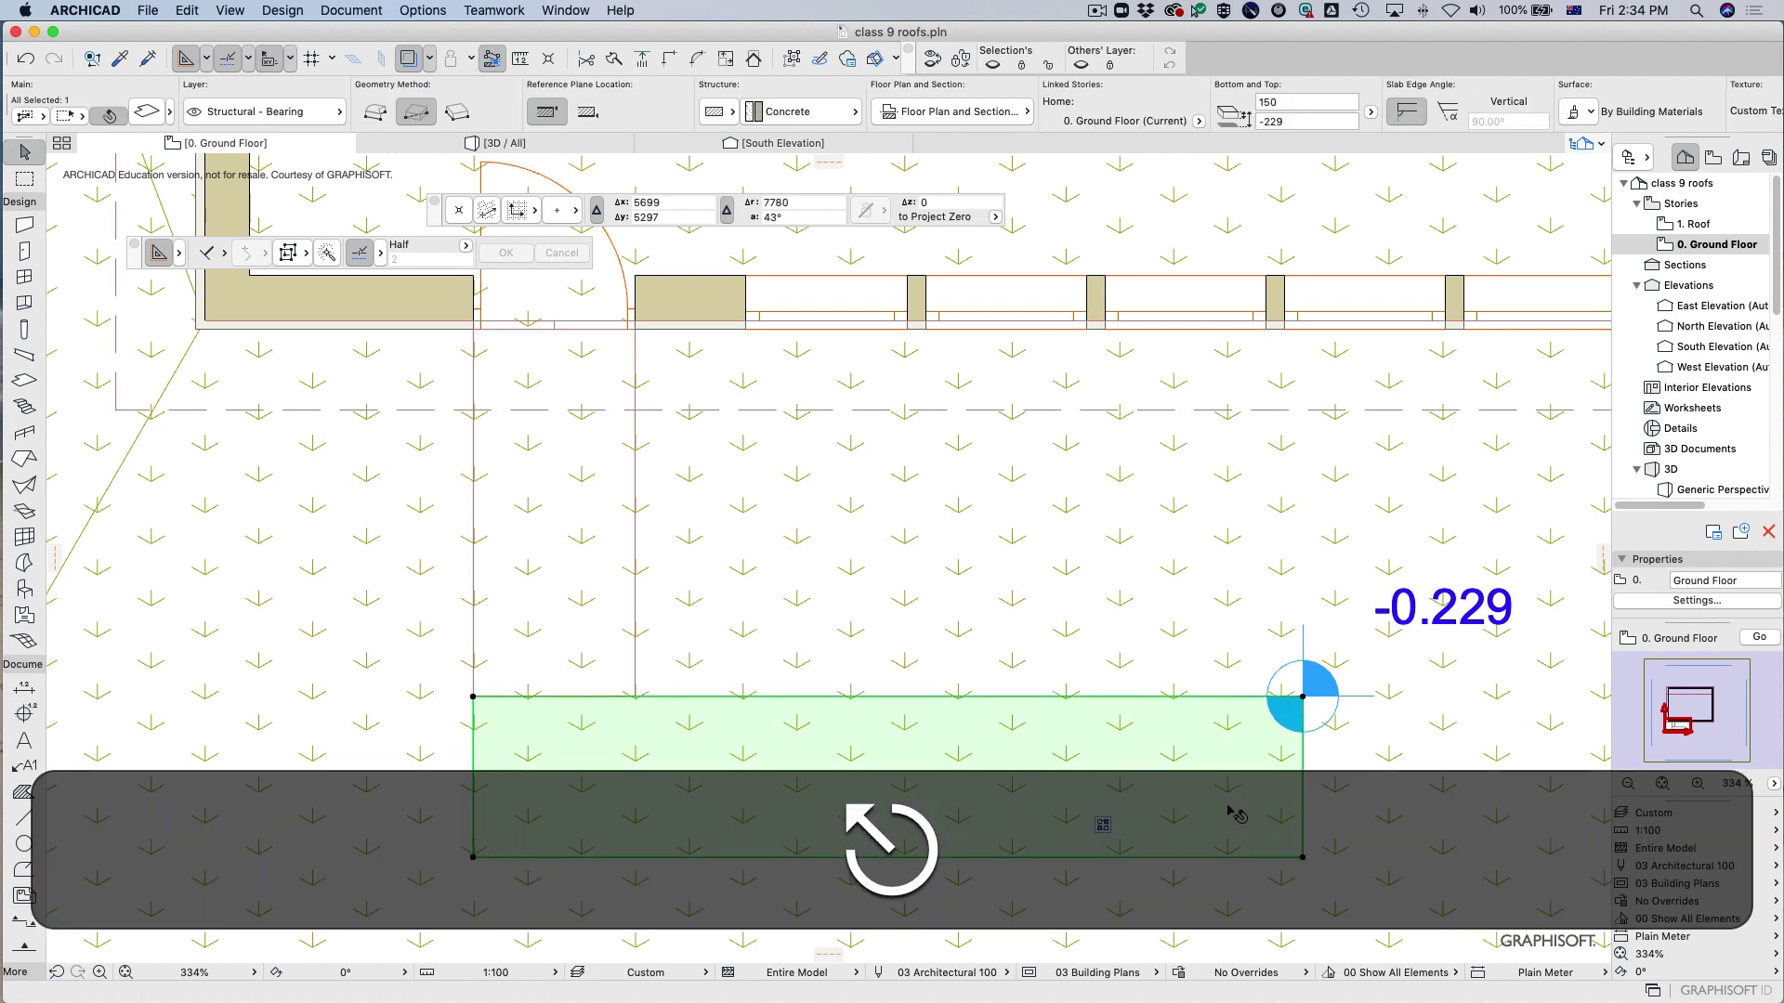
{"action": "left_click", "coordinate": [1215, 788]}
{"action": "left_click", "coordinate": [1077, 805]}
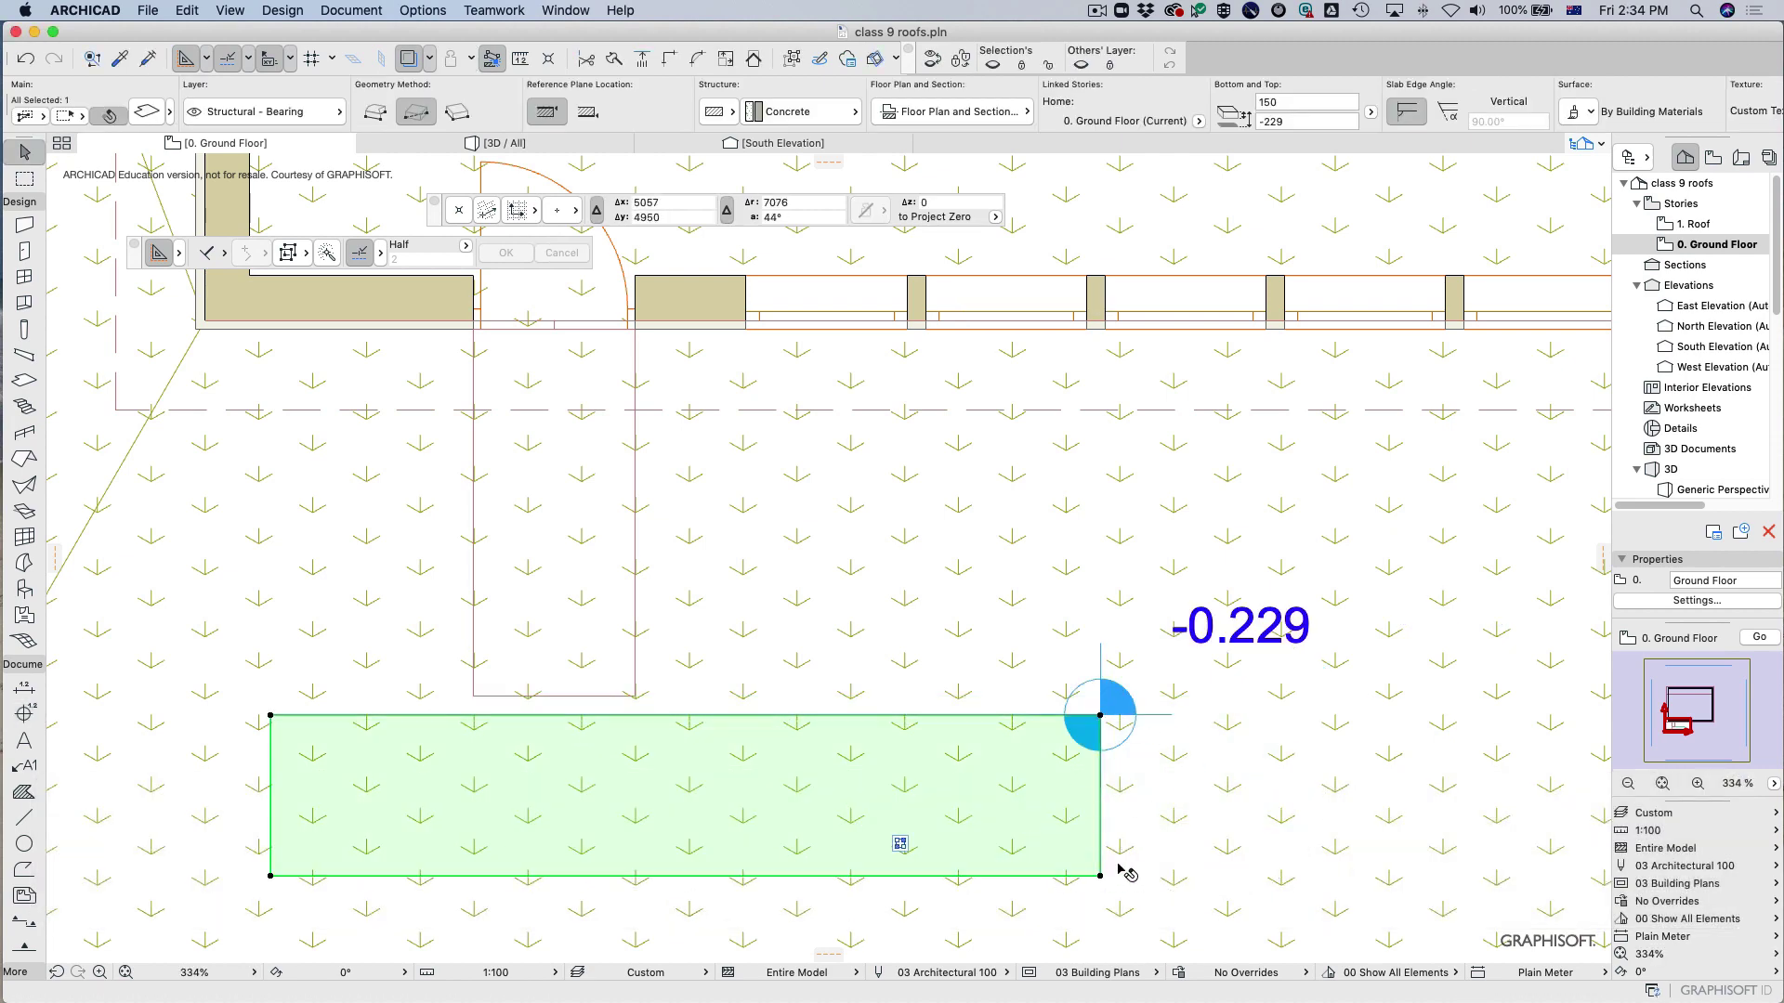
{"action": "key", "text": "super+z"}
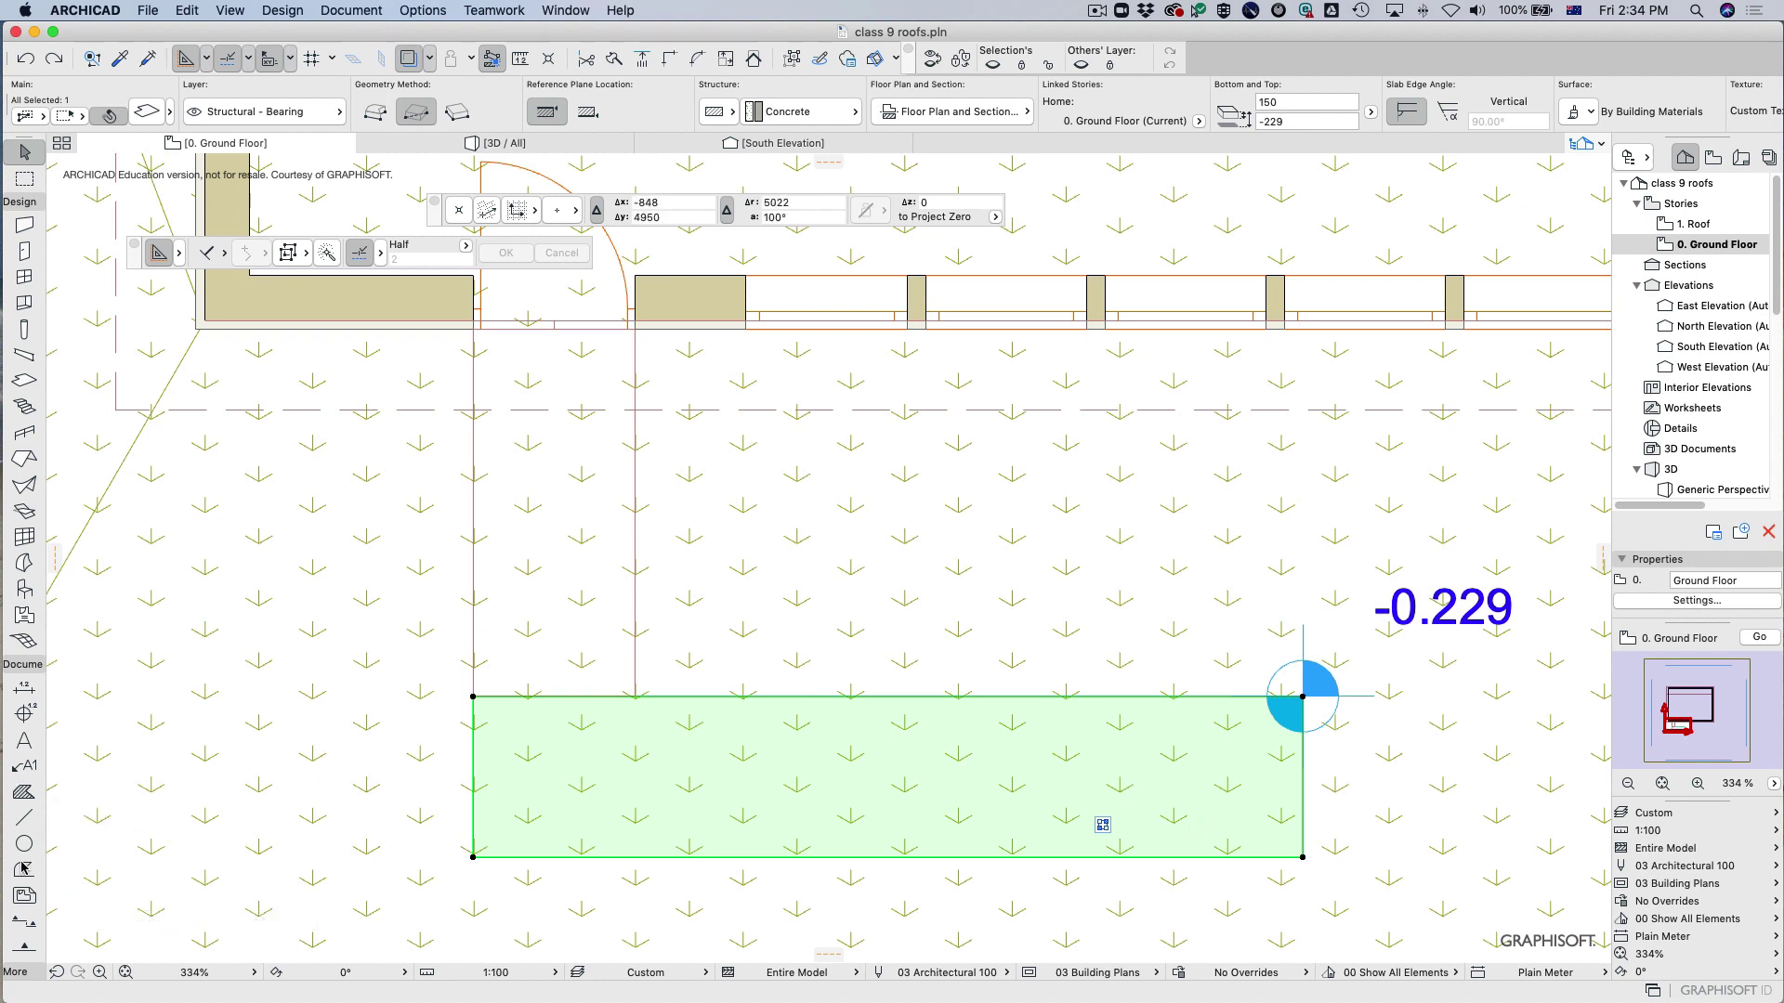
Draw a narrow rectangular slab running north-south across the eastern half of the long slab.
{"action": "left_click", "coordinate": [26, 379]}
{"action": "key", "text": "Escape"}
{"action": "left_click", "coordinate": [966, 565]}
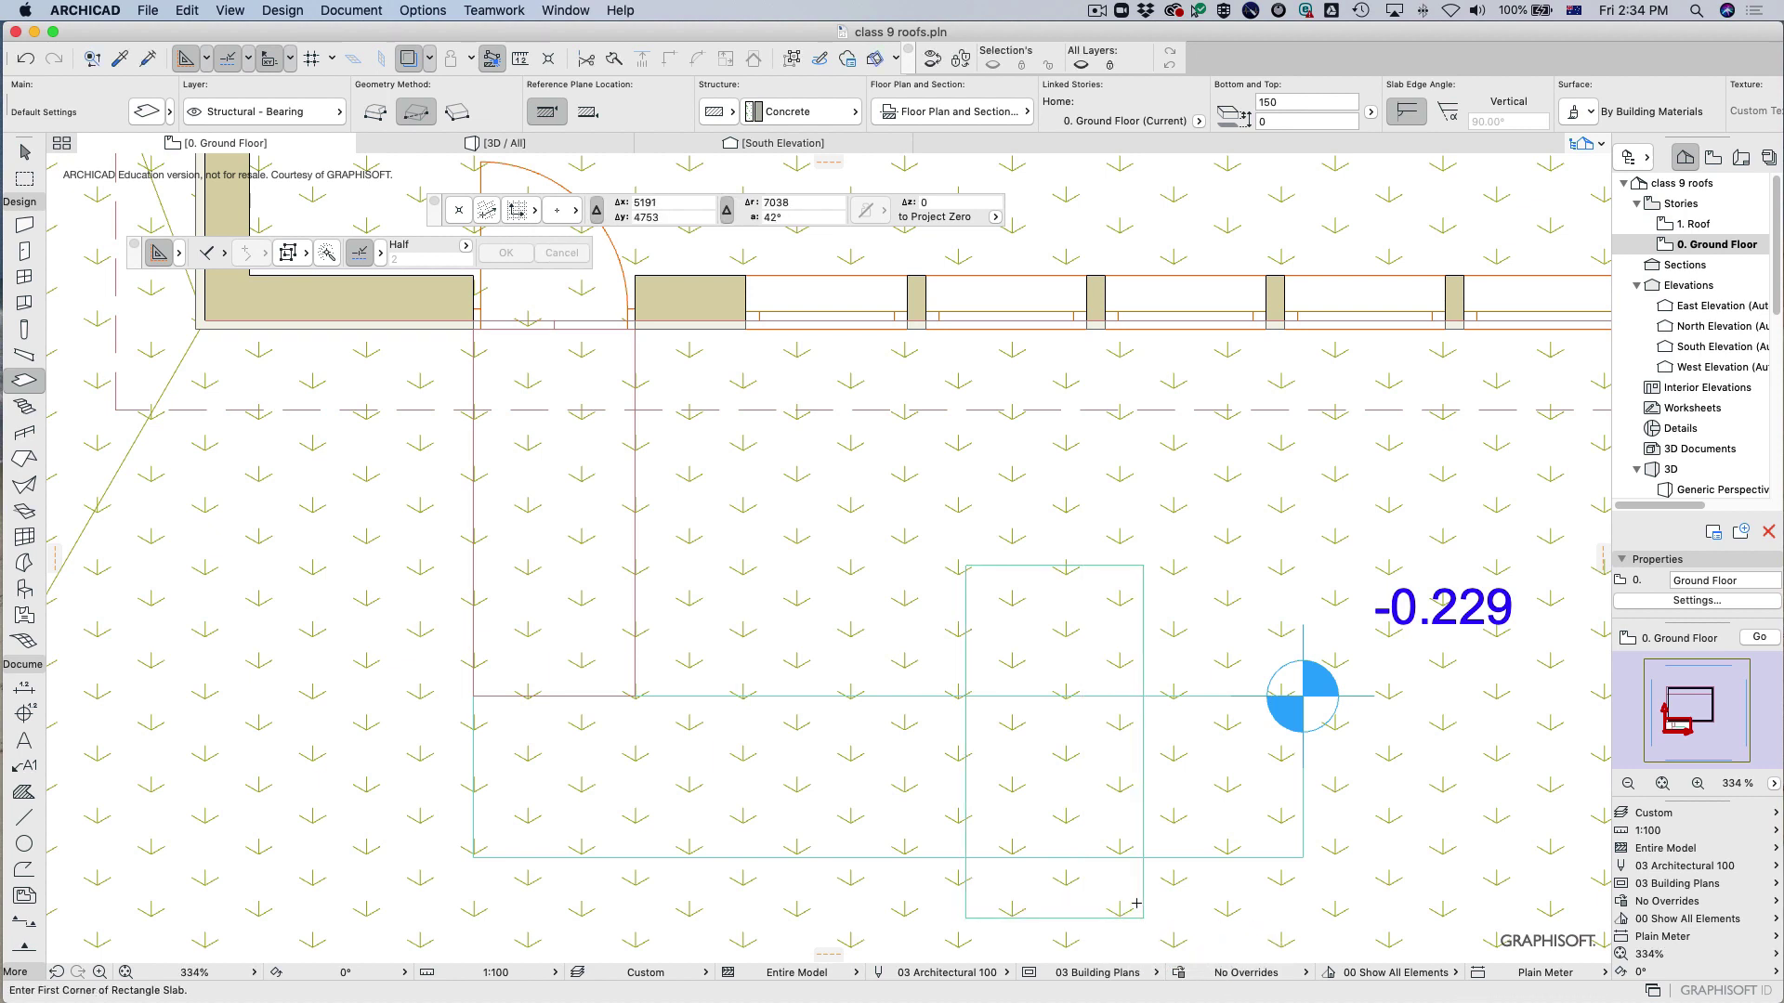
{"action": "key", "text": "Escape"}
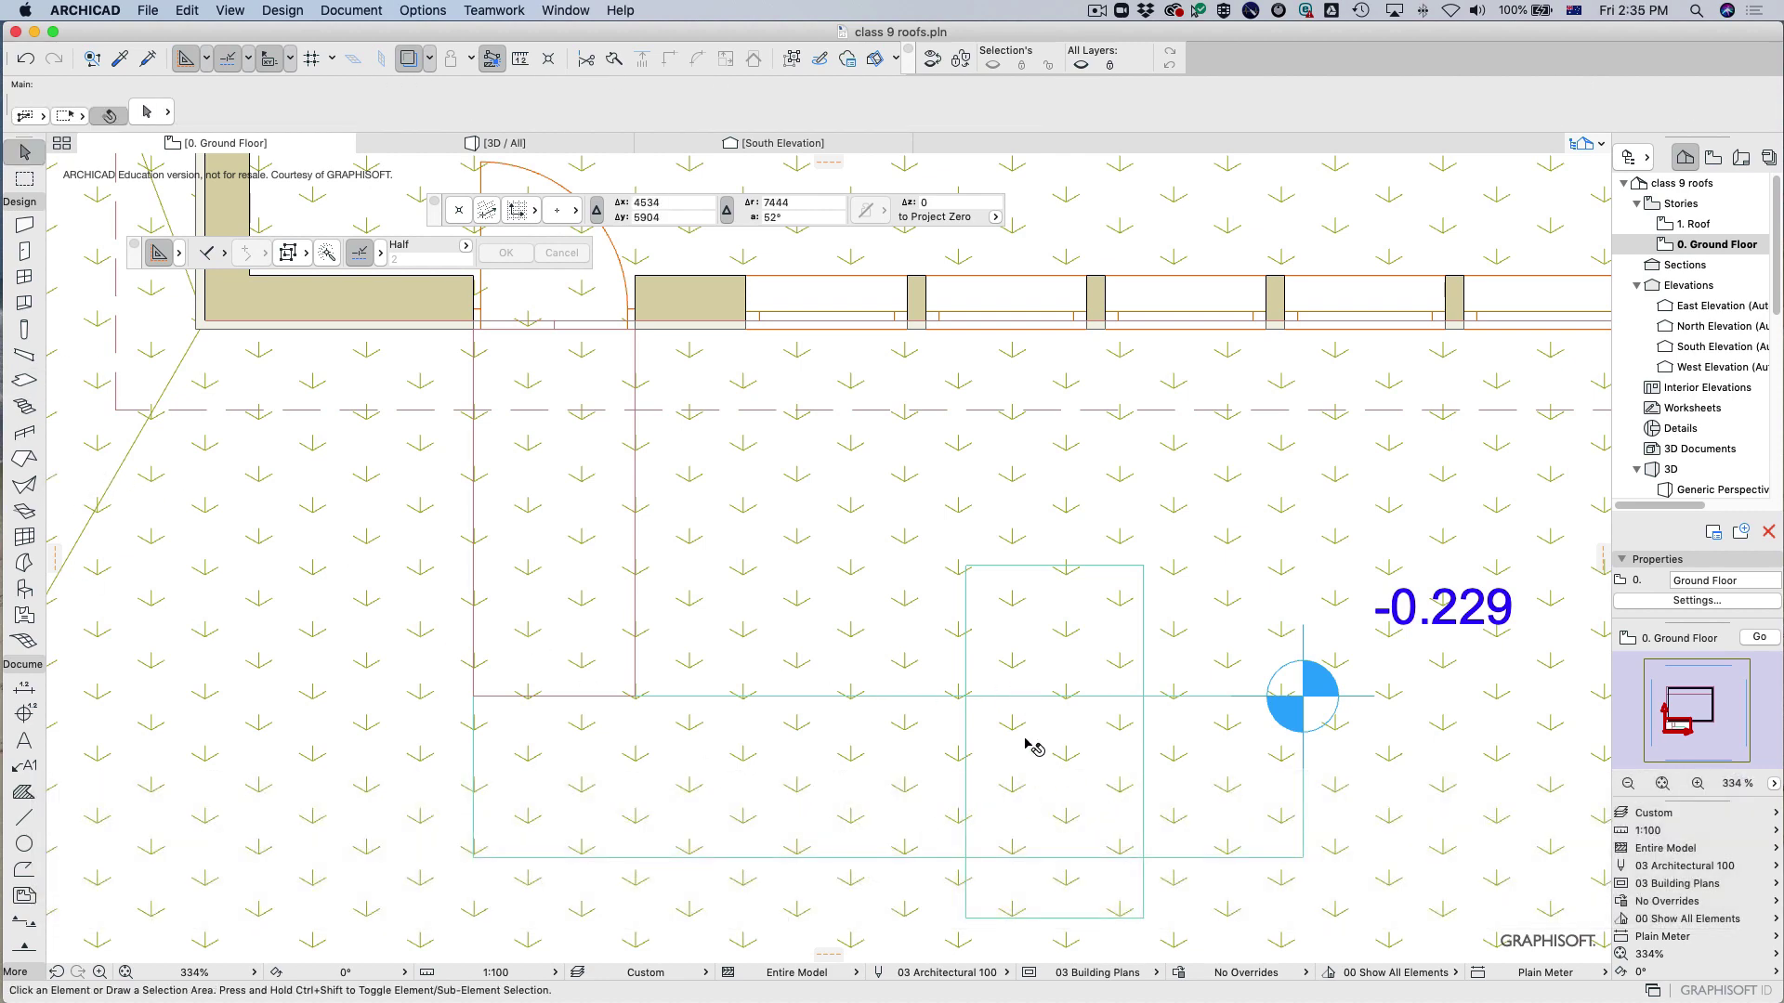
Cycle through the overlapping elements where the two slabs cross and place a level dimension there.
{"action": "left_click", "coordinate": [25, 714]}
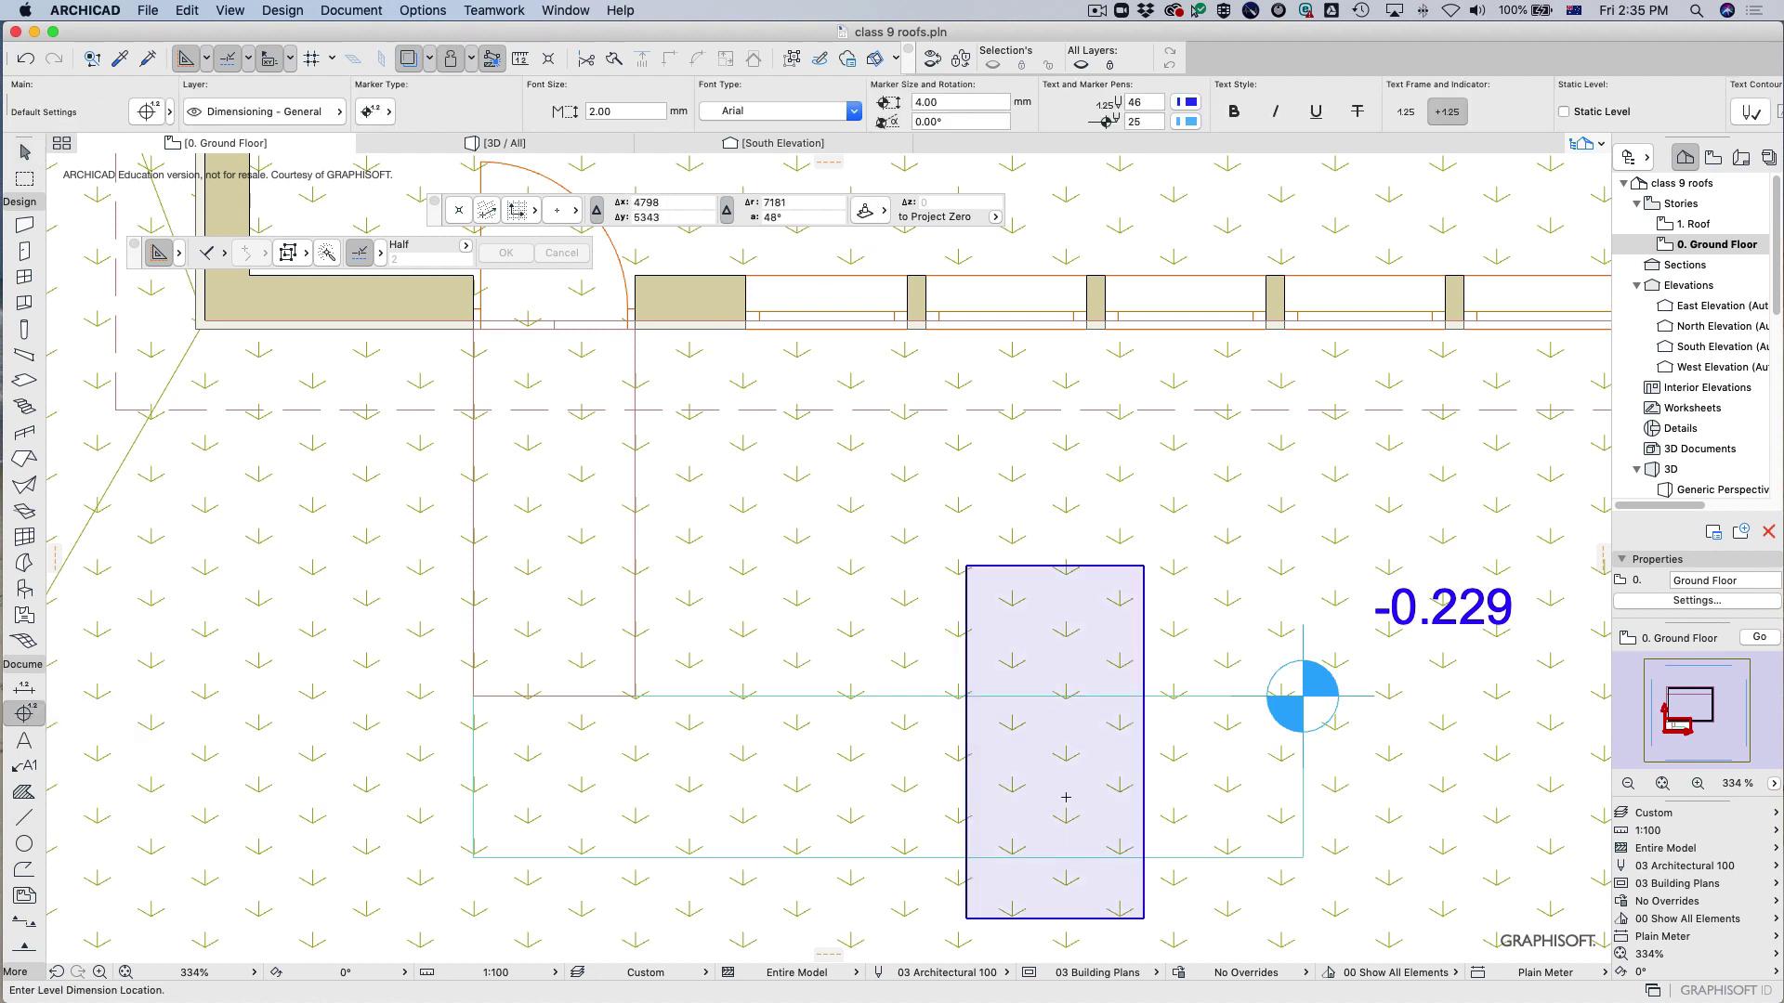
{"action": "key", "text": "Tab"}
{"action": "key", "text": "Tab"}
{"action": "key", "text": "Tab"}
{"action": "key", "text": "Tab"}
{"action": "key", "text": "Tab"}
{"action": "key", "text": "Tab"}
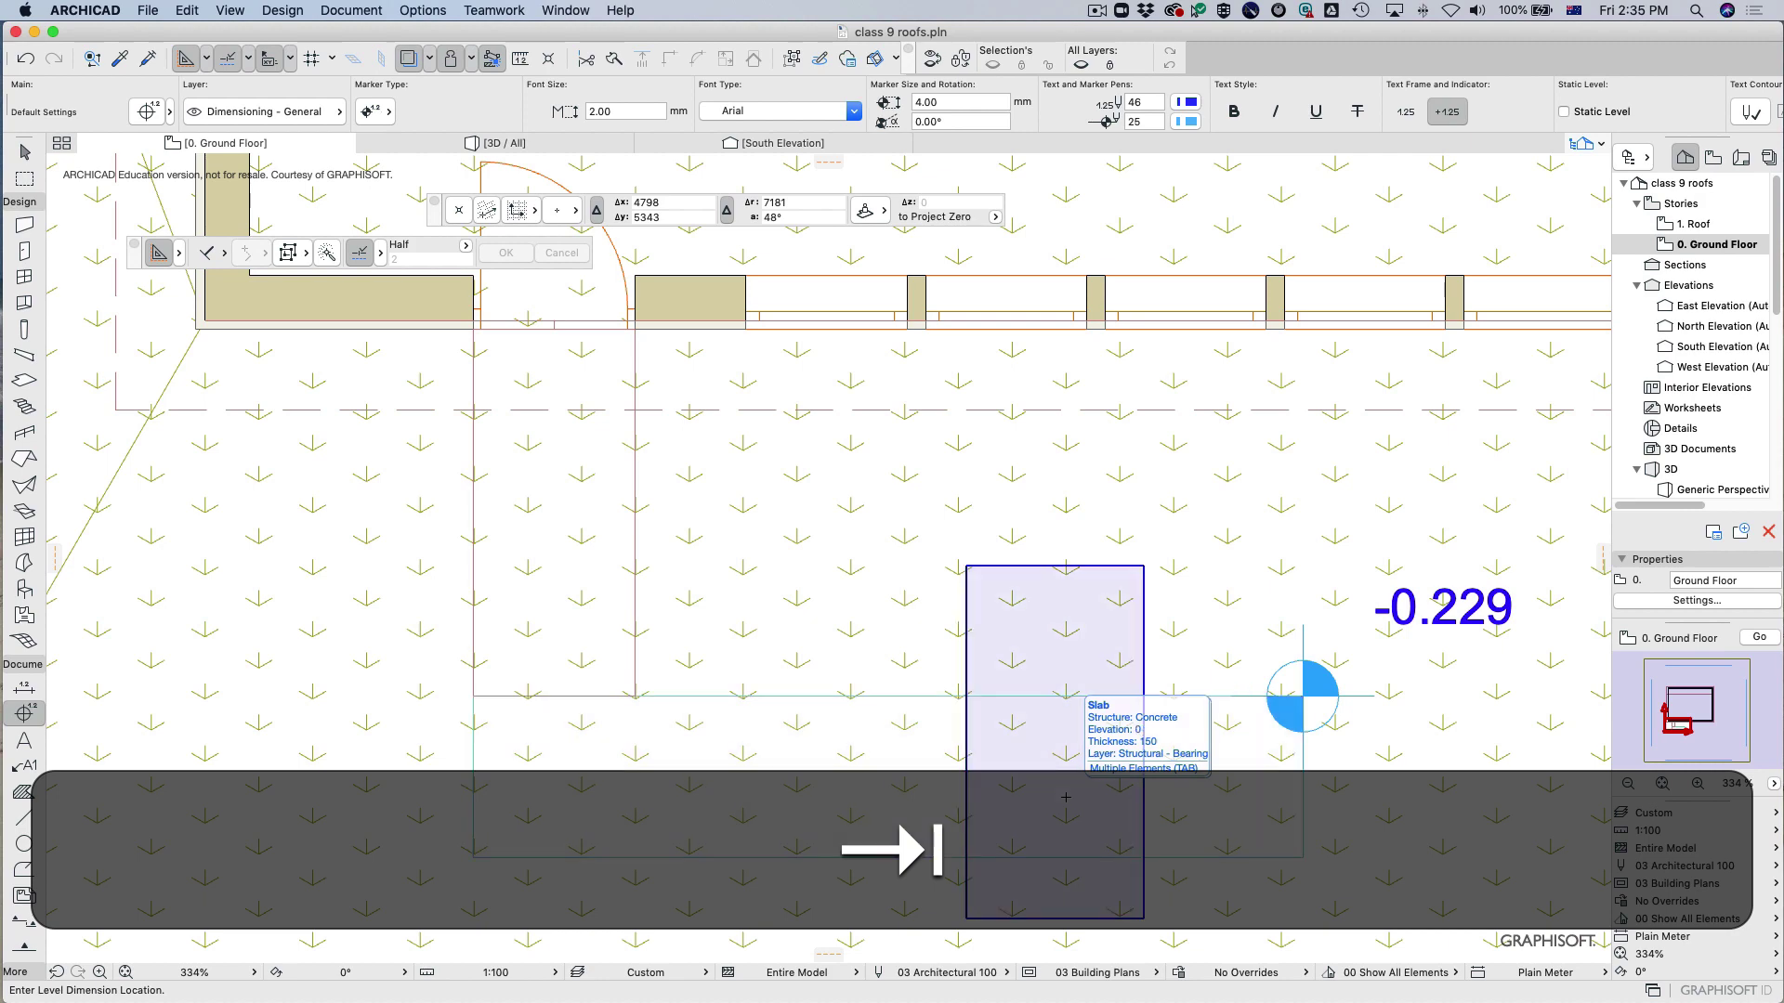
{"action": "key", "text": "Tab"}
{"action": "key", "text": "Tab"}
{"action": "key", "text": "Tab"}
{"action": "left_click", "coordinate": [1066, 797]}
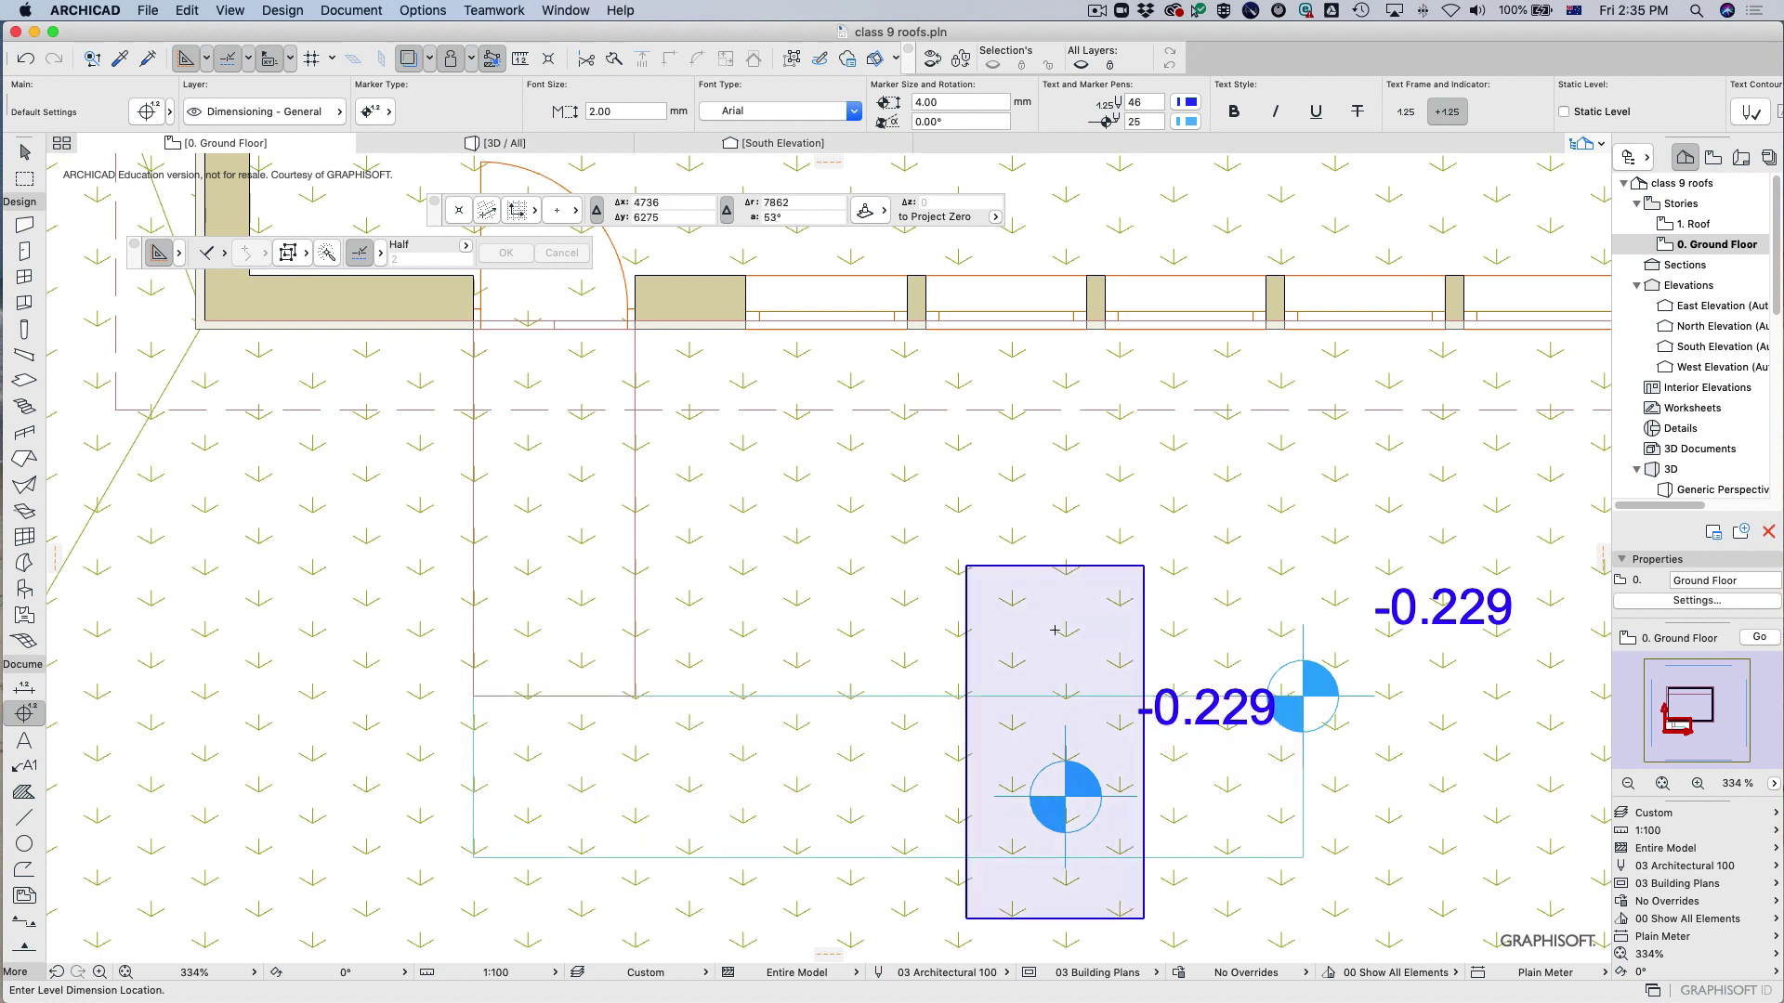
Try a level dimension on the crossing slab outside the overlap, then undo all test level dimensions and the crossing slab.
{"action": "left_click", "coordinate": [1053, 629]}
{"action": "key", "text": "super+z"}
{"action": "key", "text": "super+z"}
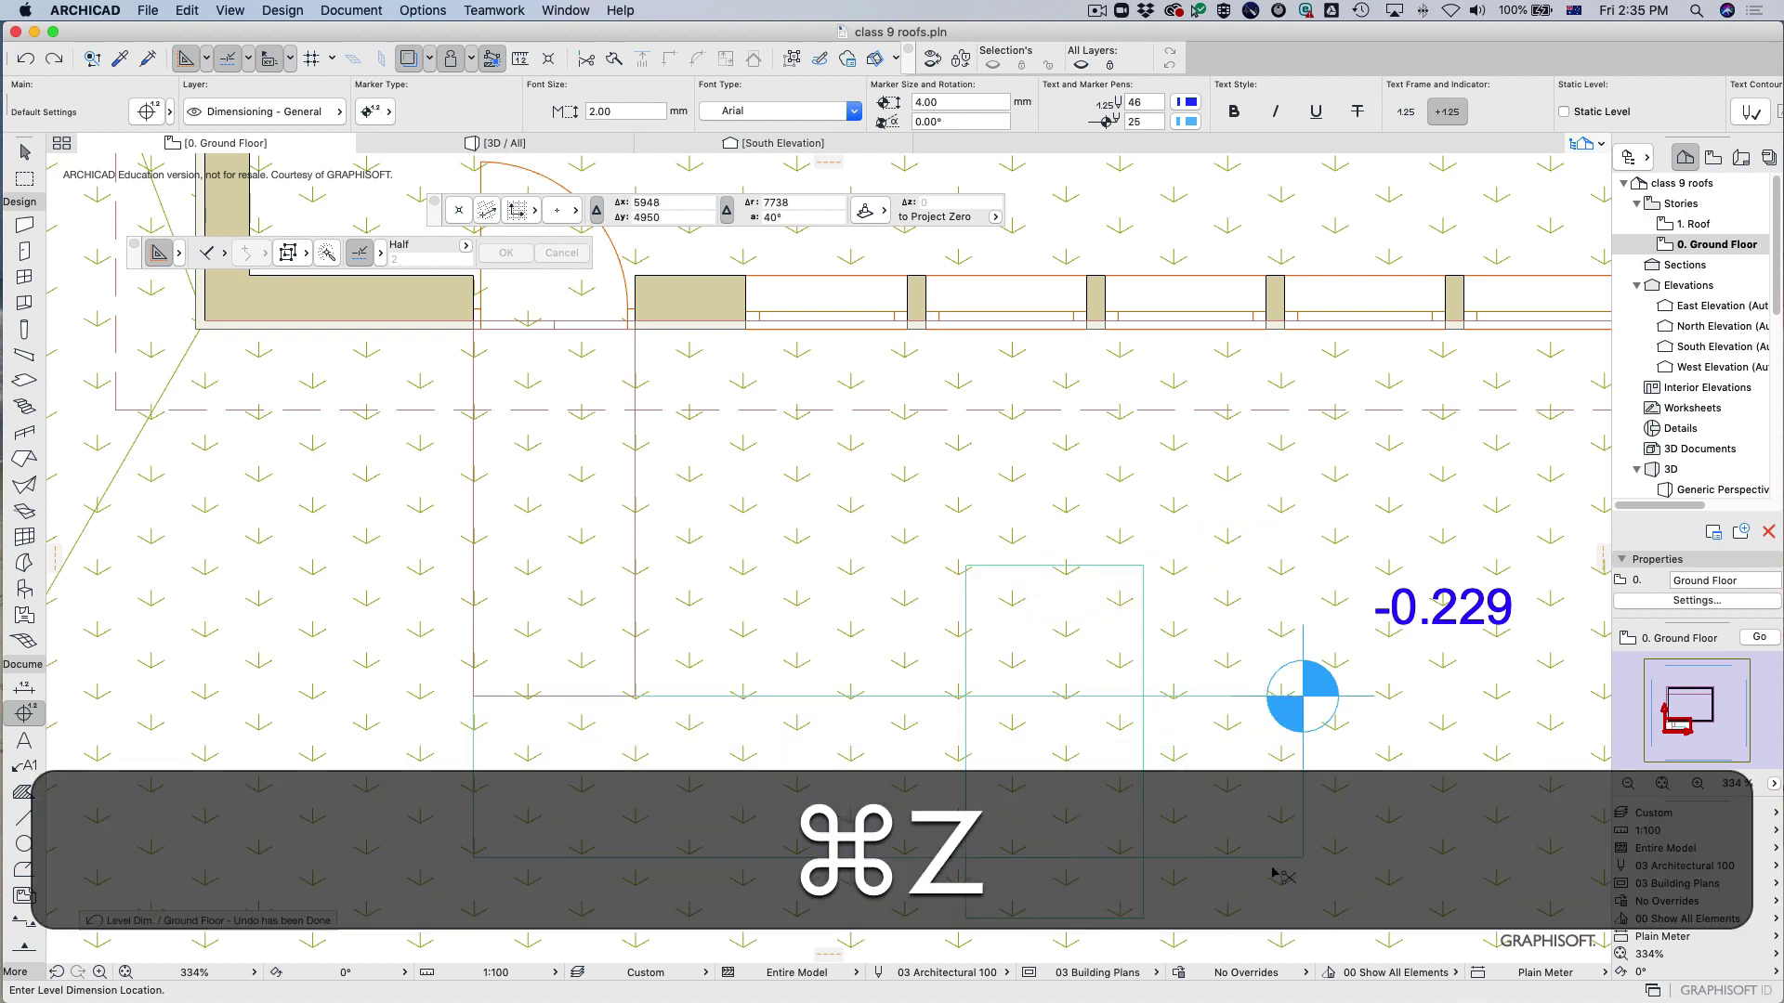
{"action": "key", "text": "super+Escape"}
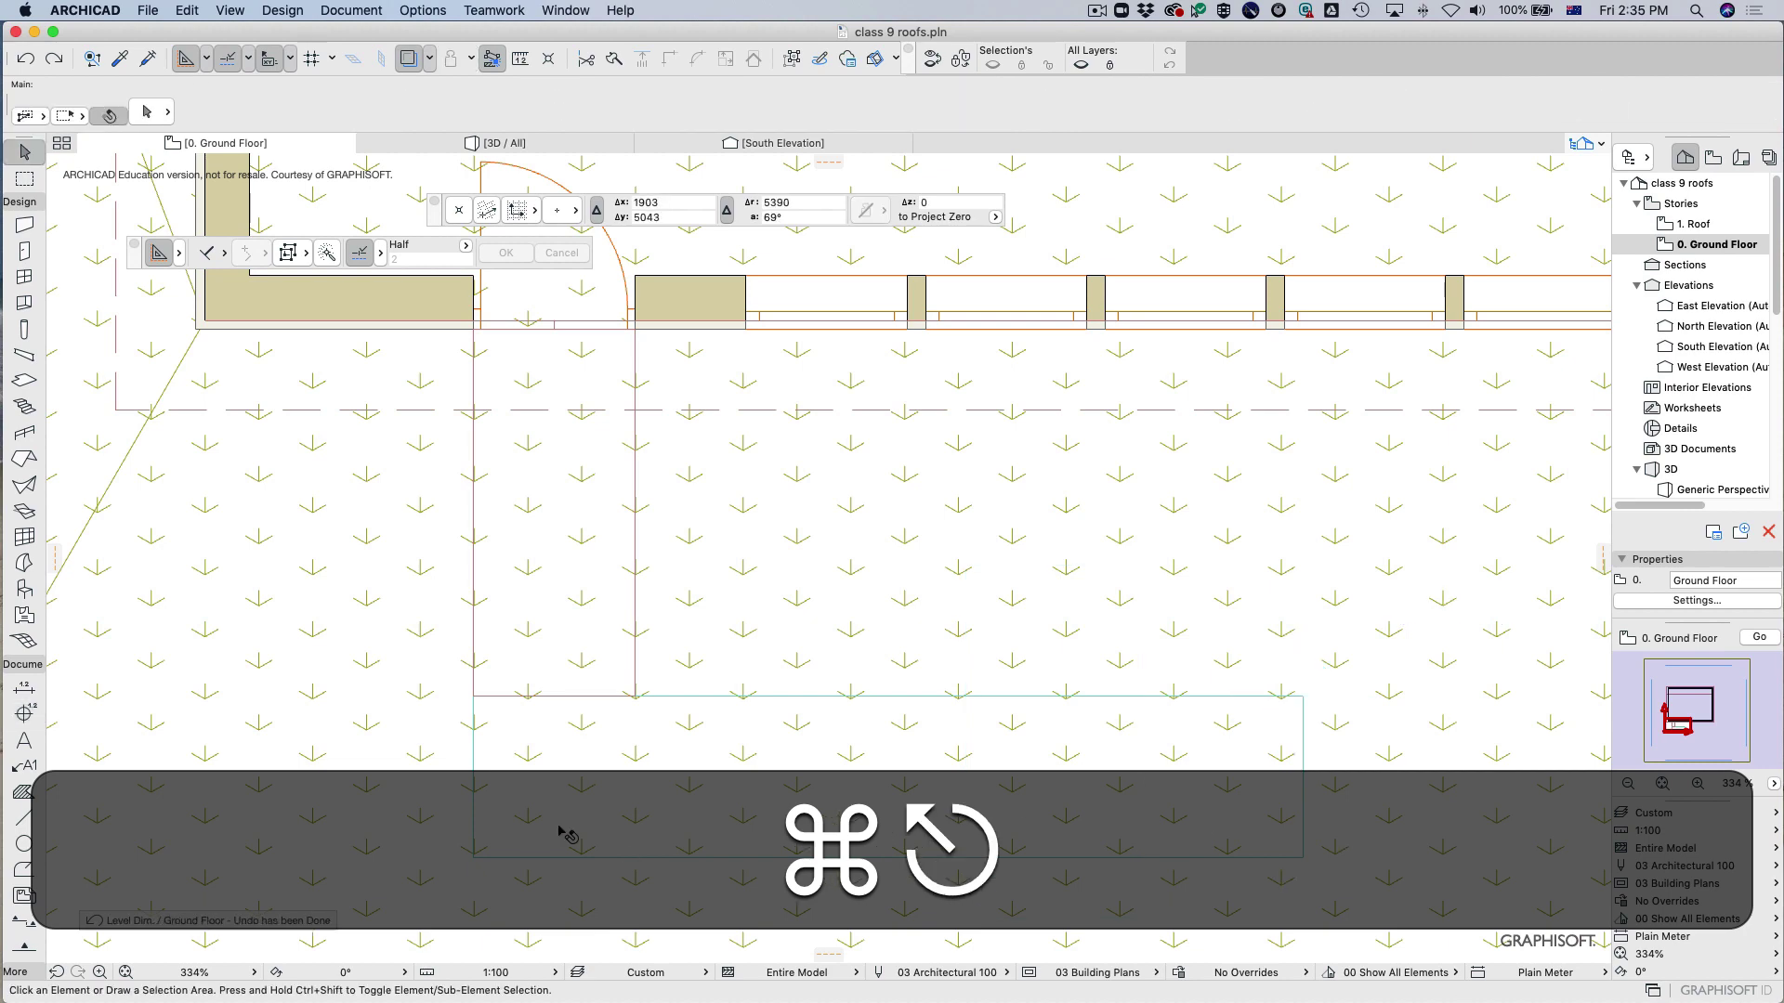
Review the level dimension default settings without changing them and place a level dimension inside the long slab south of the path.
{"action": "left_click", "coordinate": [24, 713]}
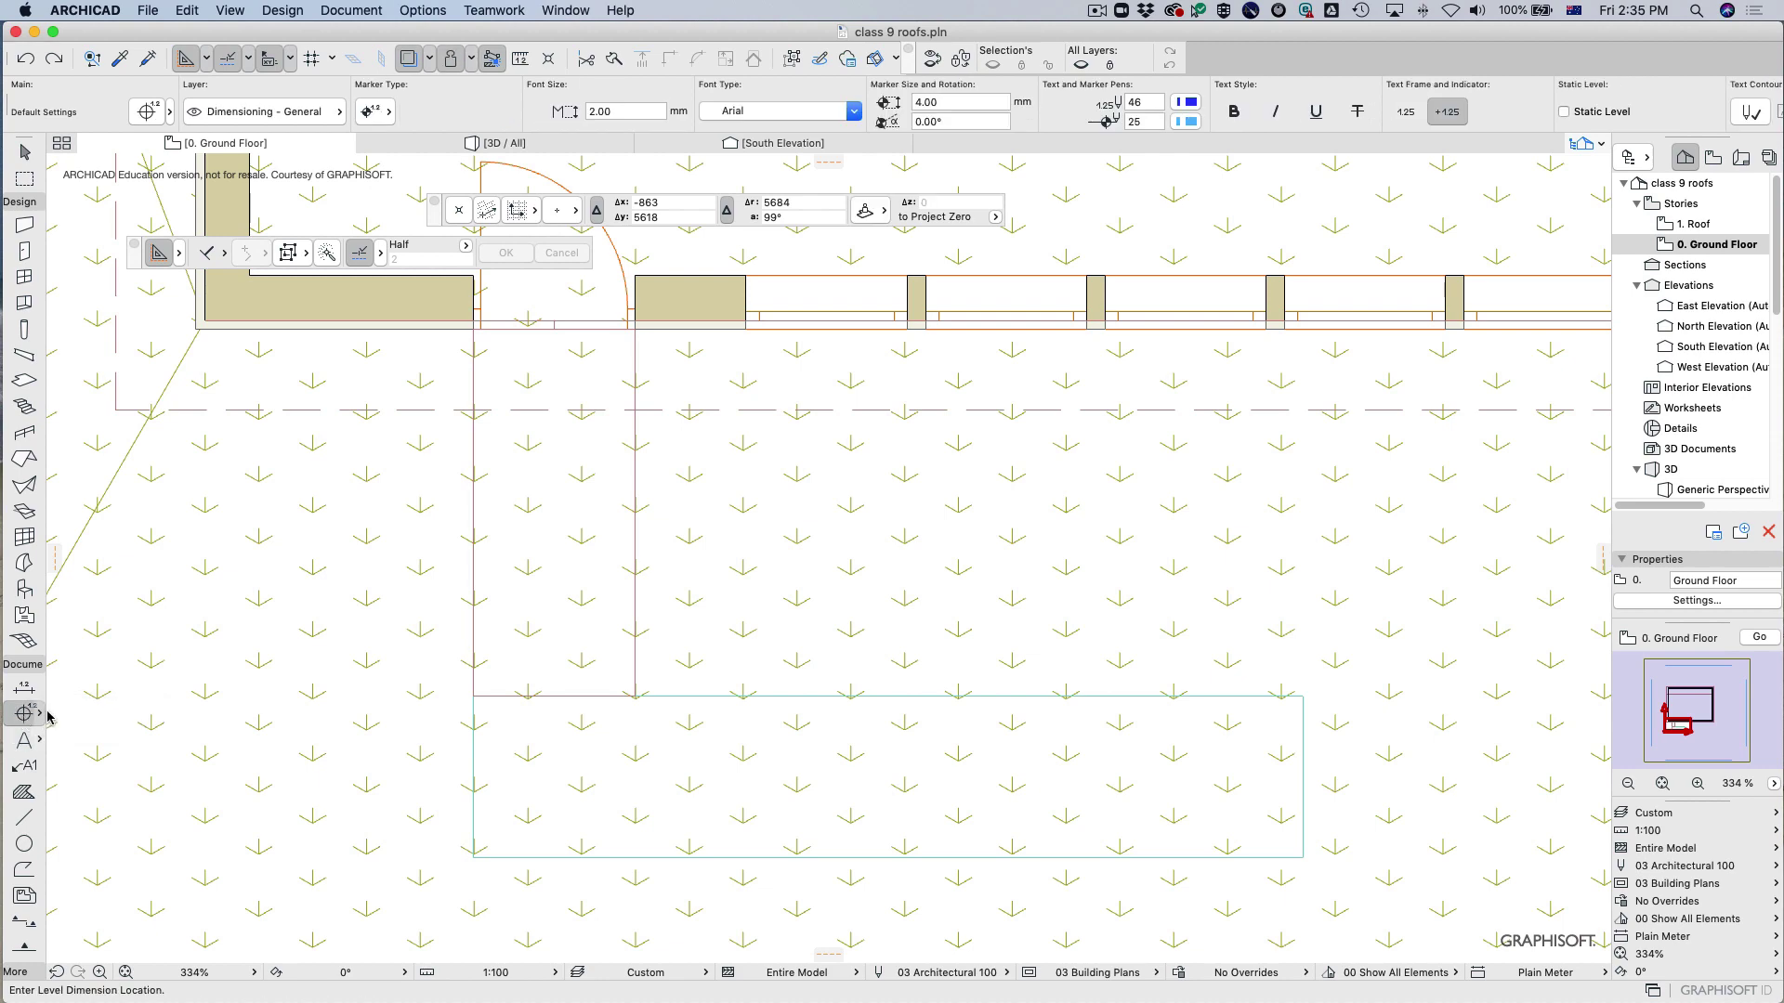
{"action": "left_click", "coordinate": [146, 111]}
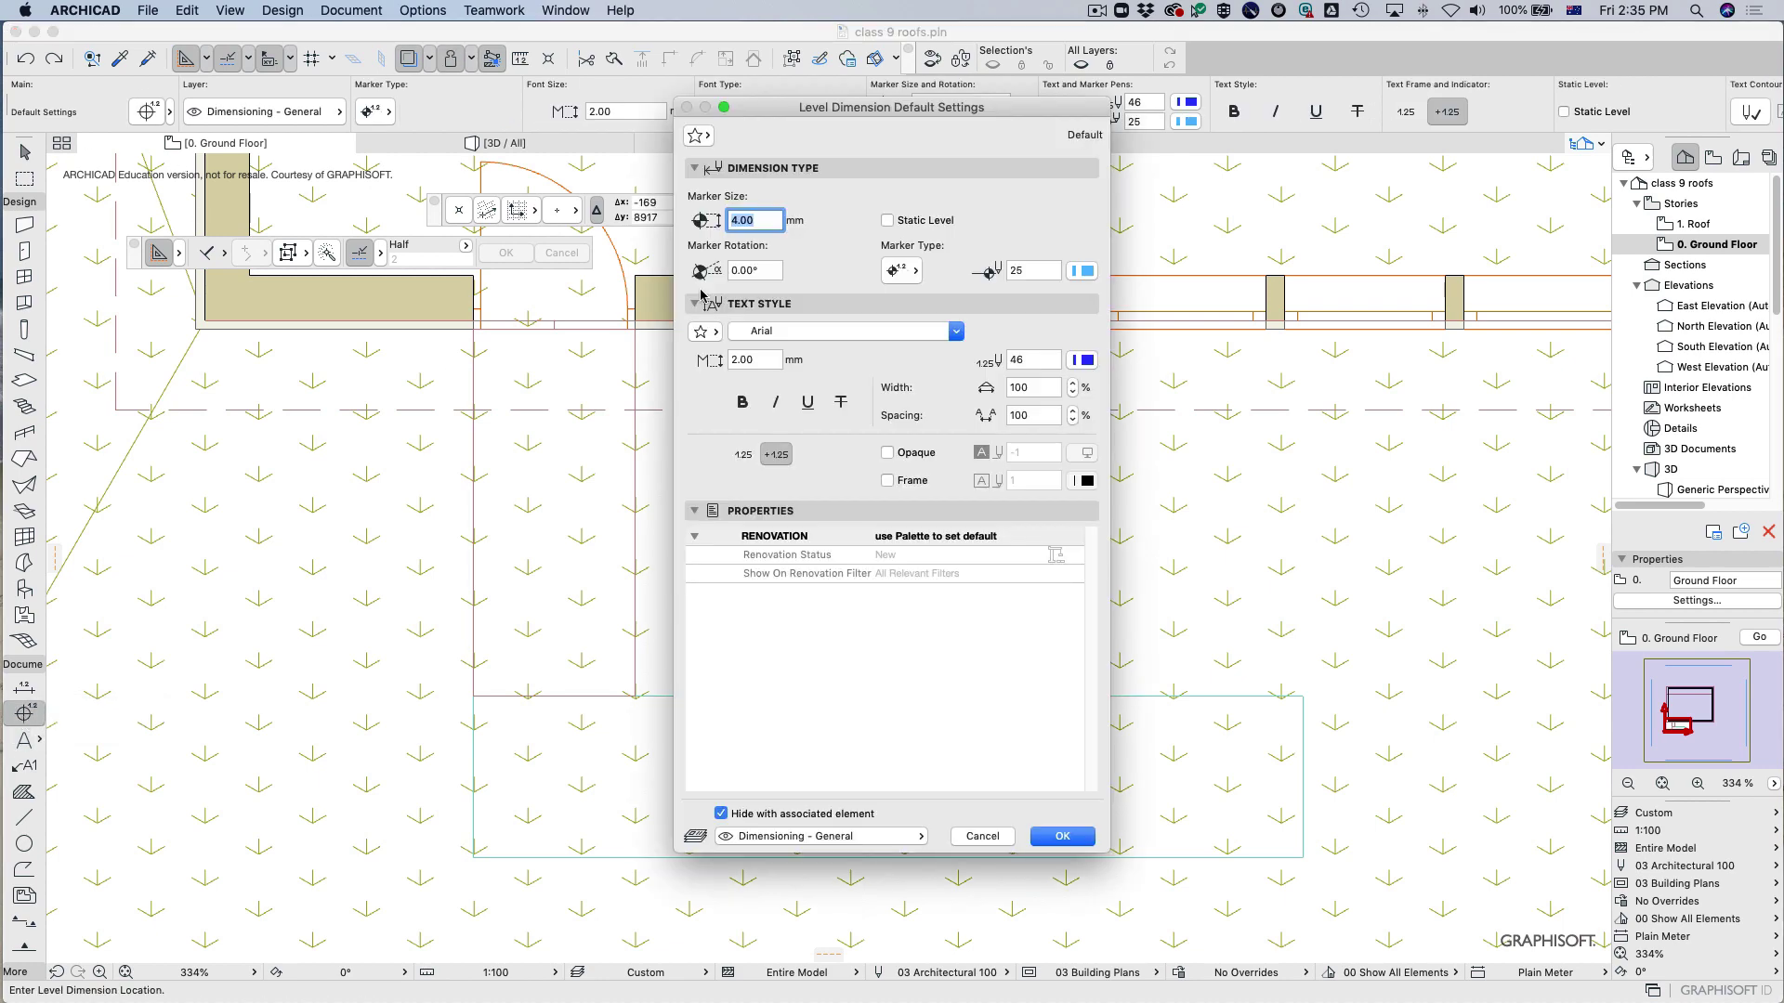
{"action": "left_click", "coordinate": [986, 841]}
{"action": "left_click", "coordinate": [994, 762]}
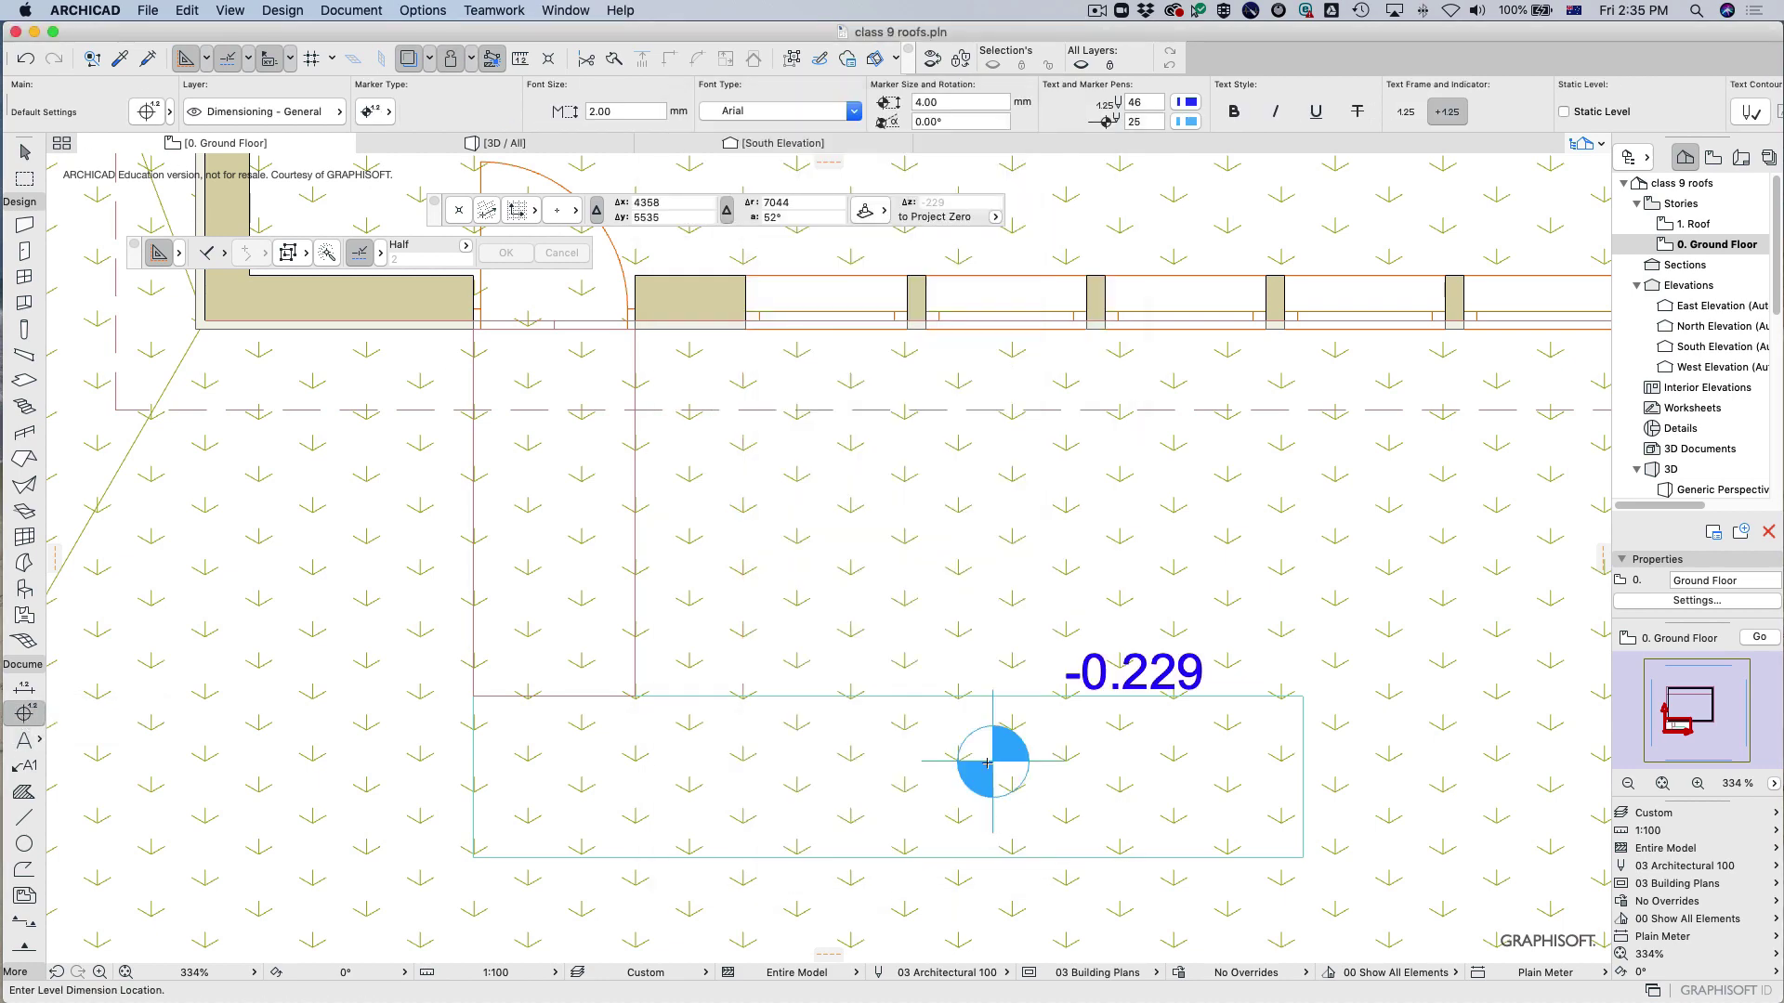
Turn on Static Level for the level dimension on the long slab.
{"action": "key", "text": "Escape"}
{"action": "left_click", "coordinate": [146, 111]}
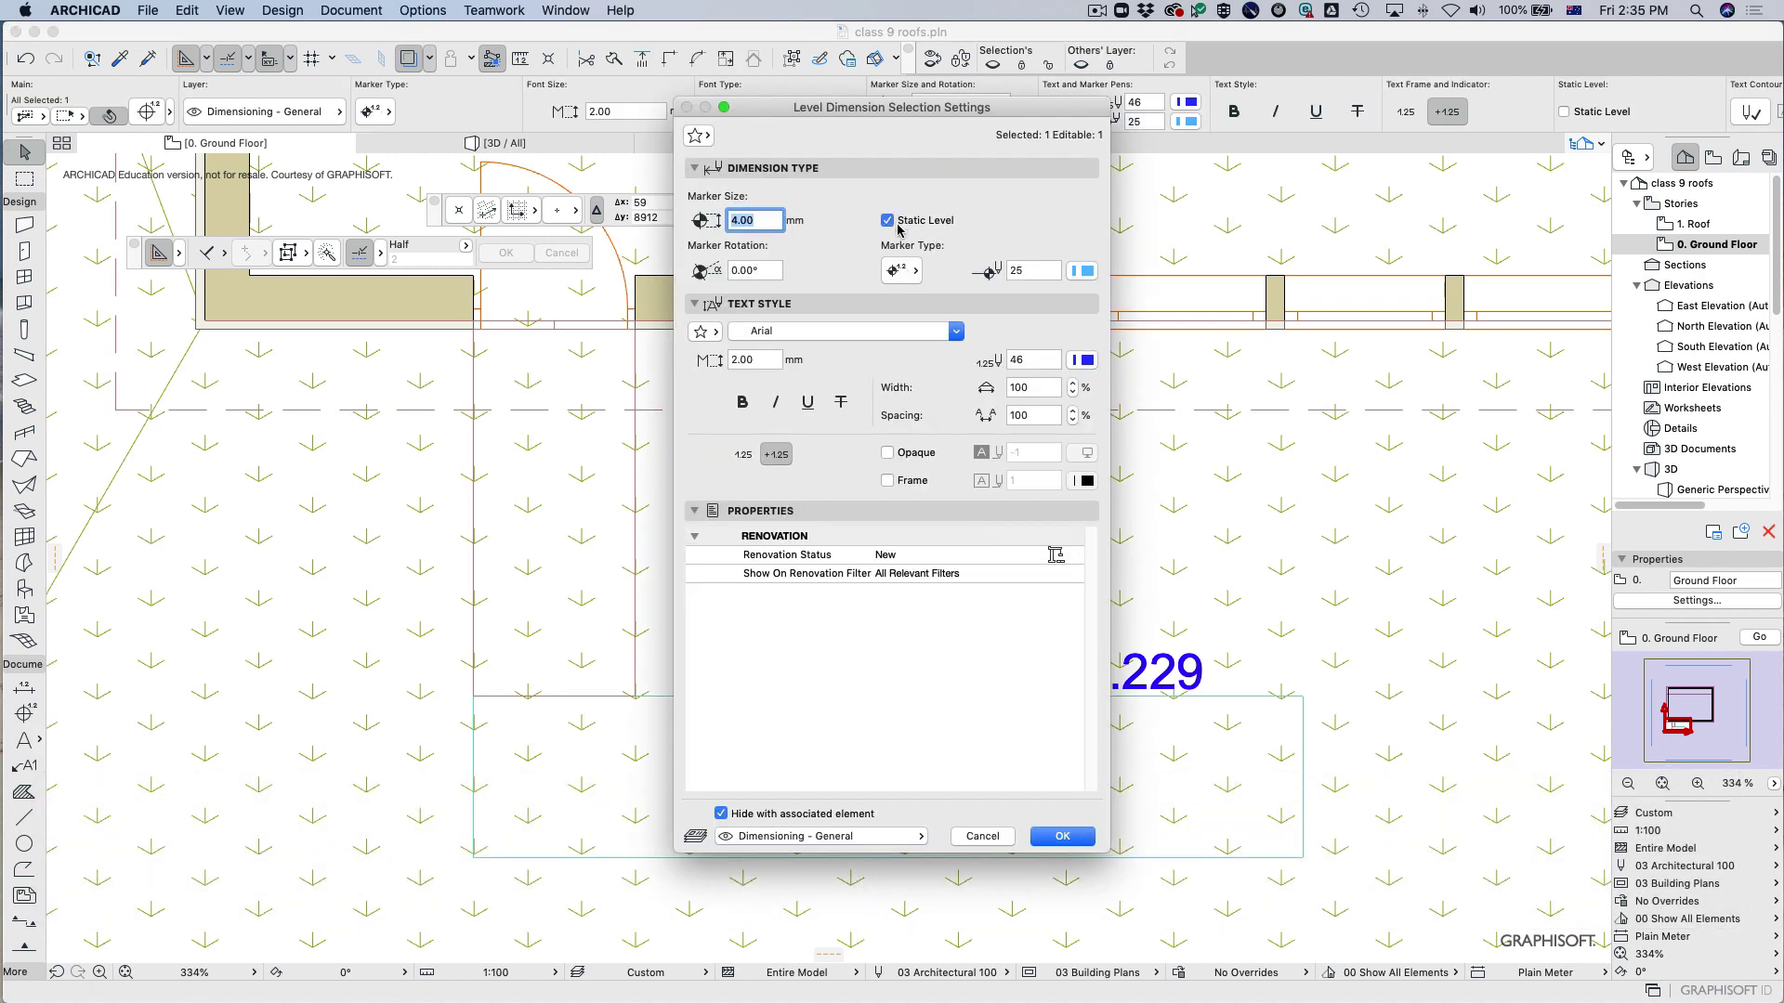
{"action": "left_click", "coordinate": [1063, 835]}
Try the custom text "5m" in place of the level dimension's measured value, and undo it together with the level dimension.
{"action": "left_click", "coordinate": [1152, 685]}
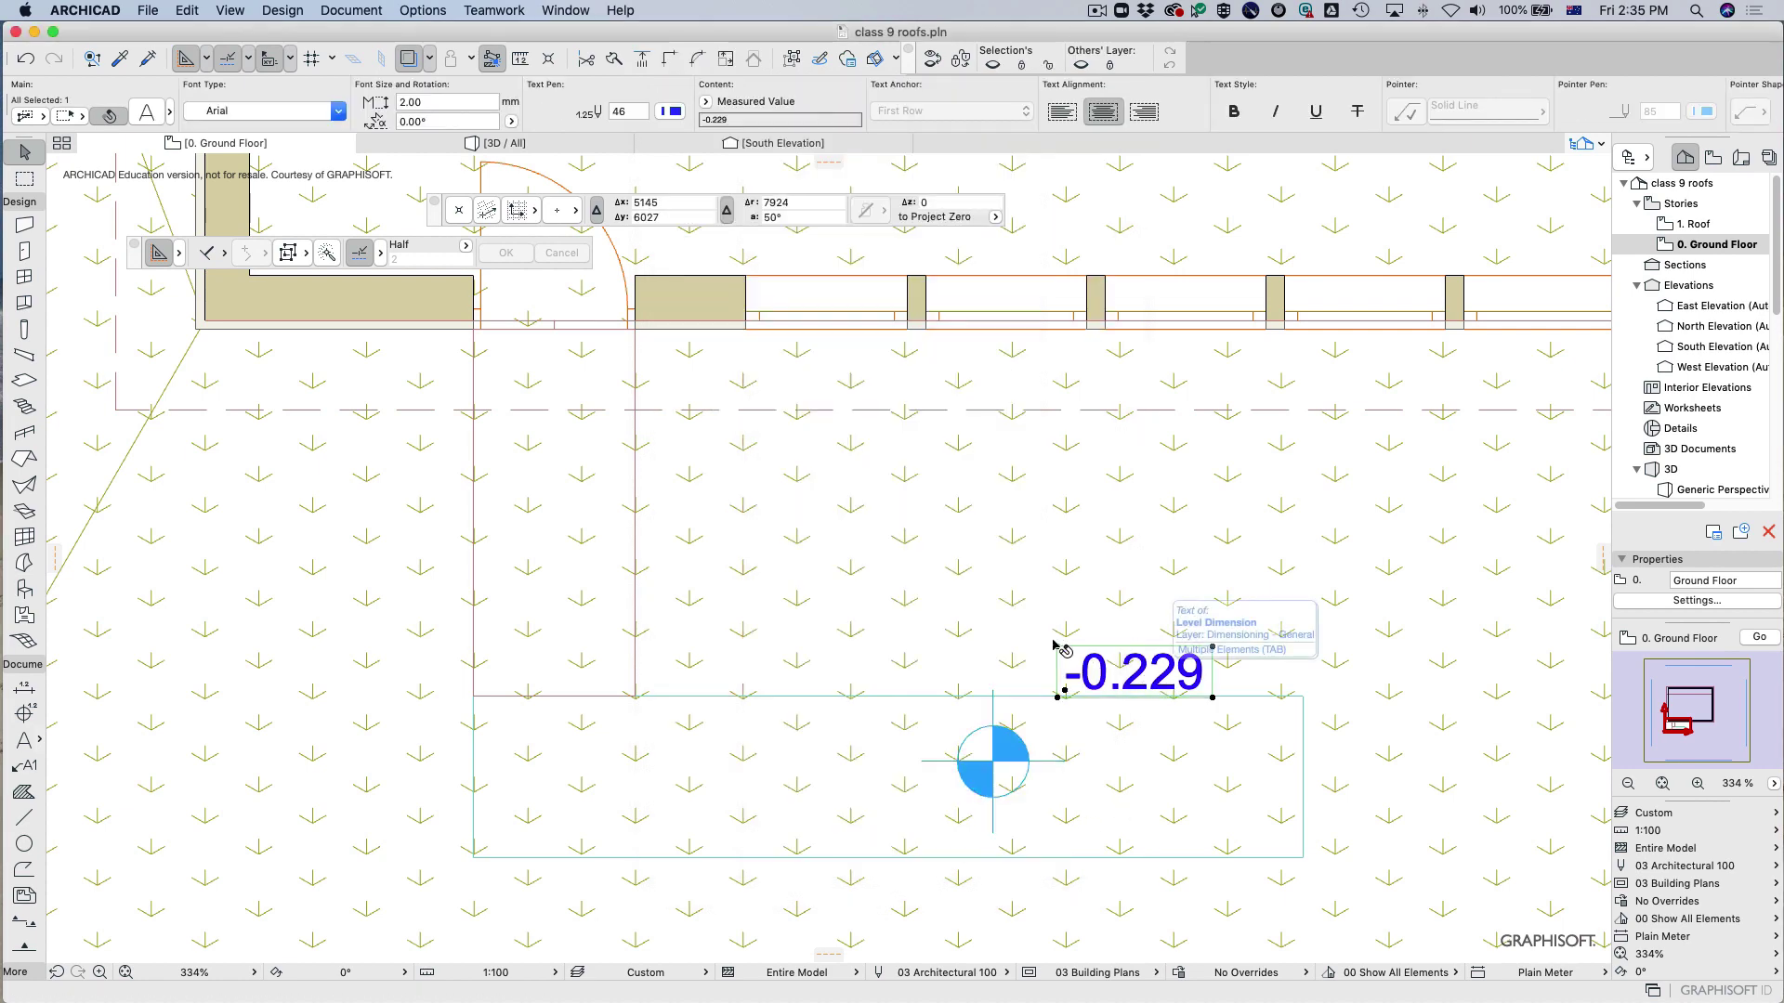
{"action": "left_click", "coordinate": [146, 110]}
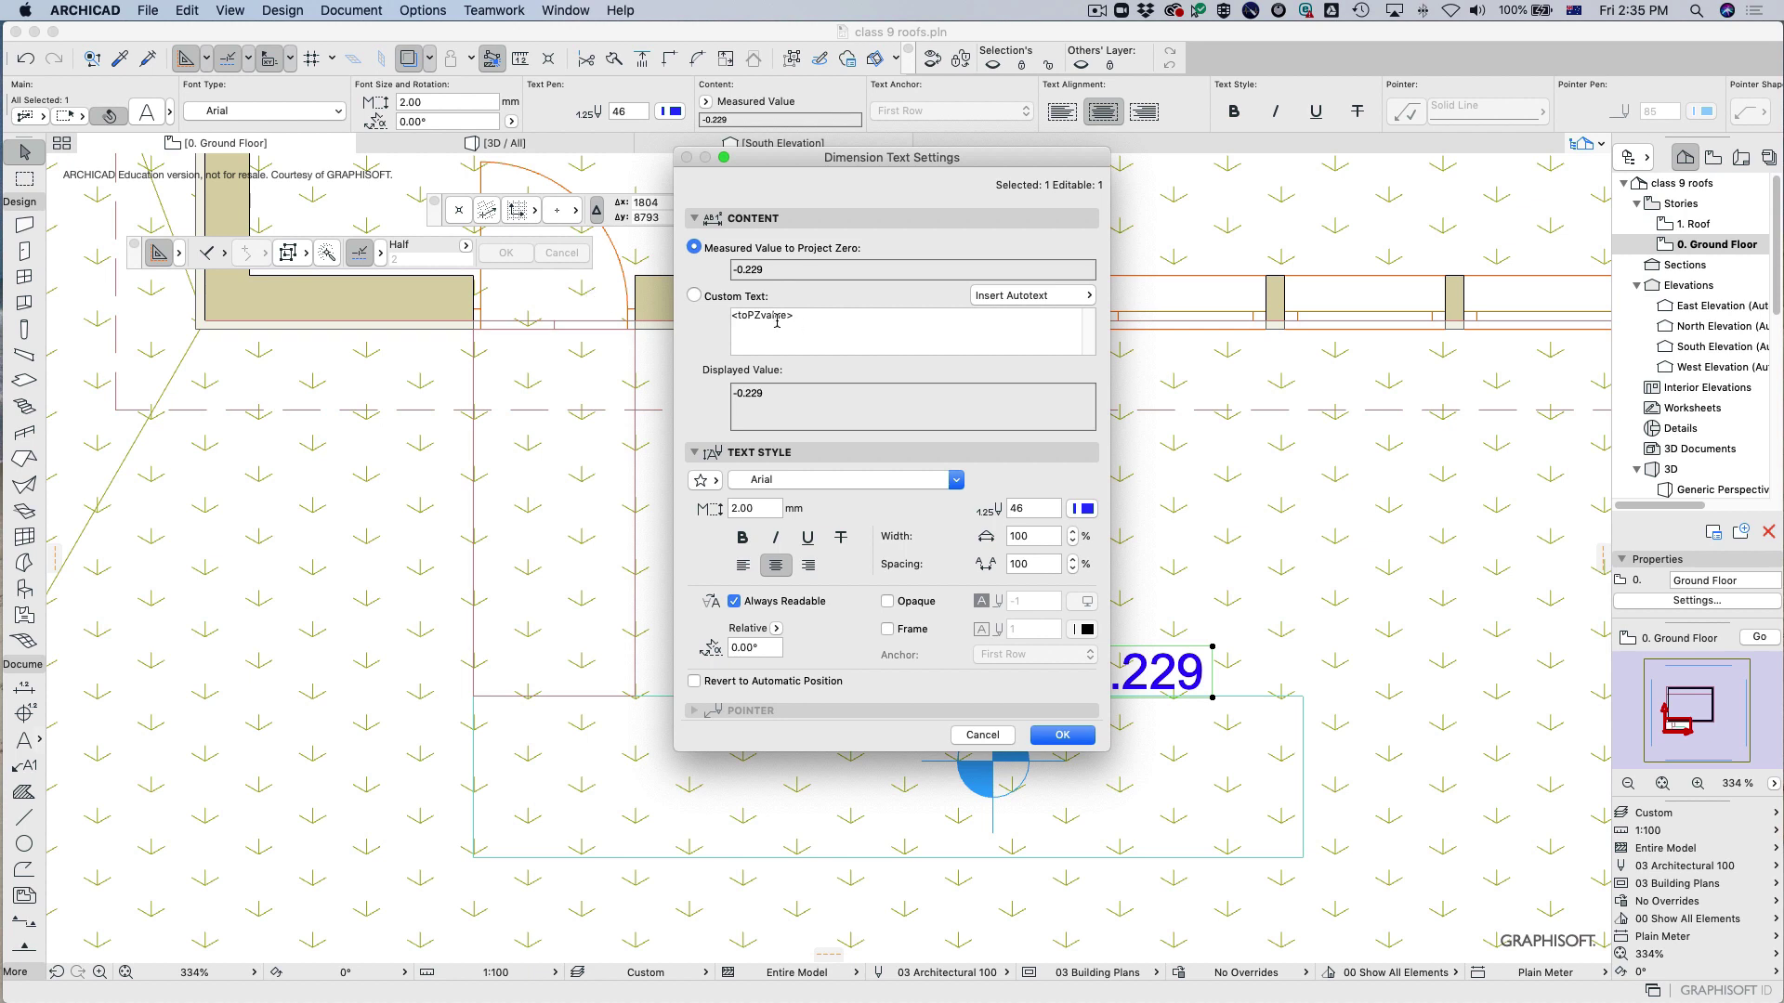
{"action": "left_click", "coordinate": [694, 295]}
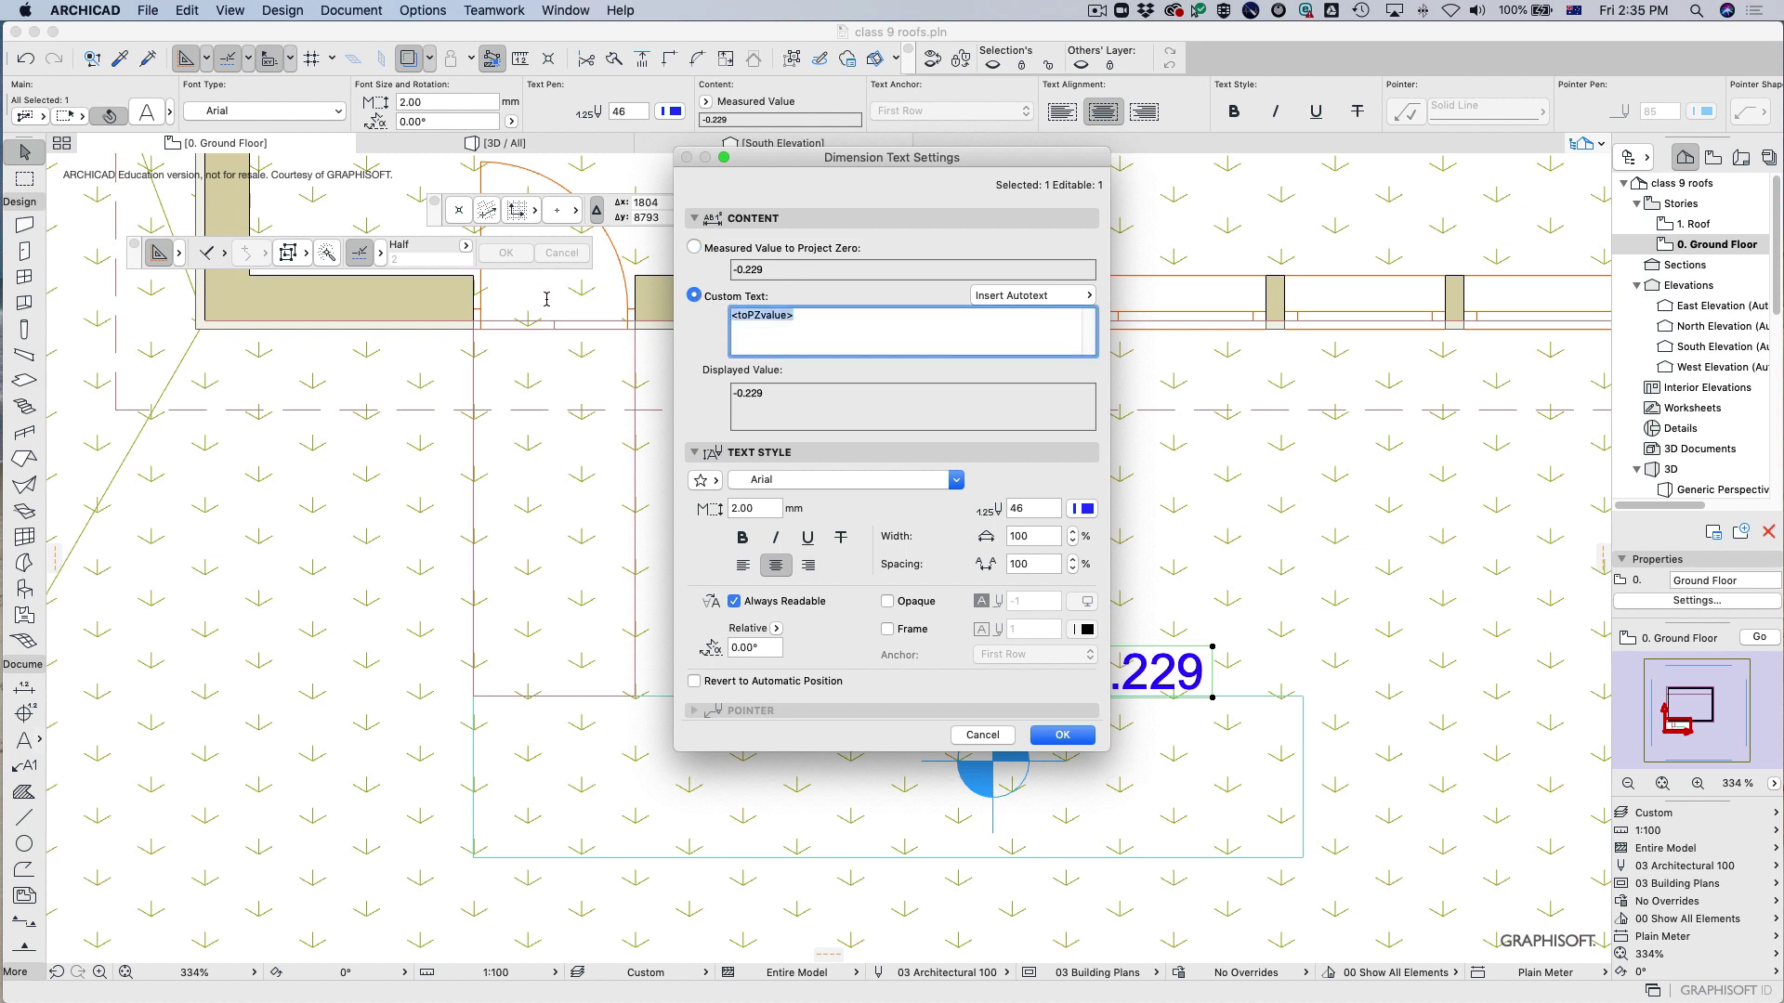
{"action": "type", "text": "5m"}
{"action": "key", "text": "Return"}
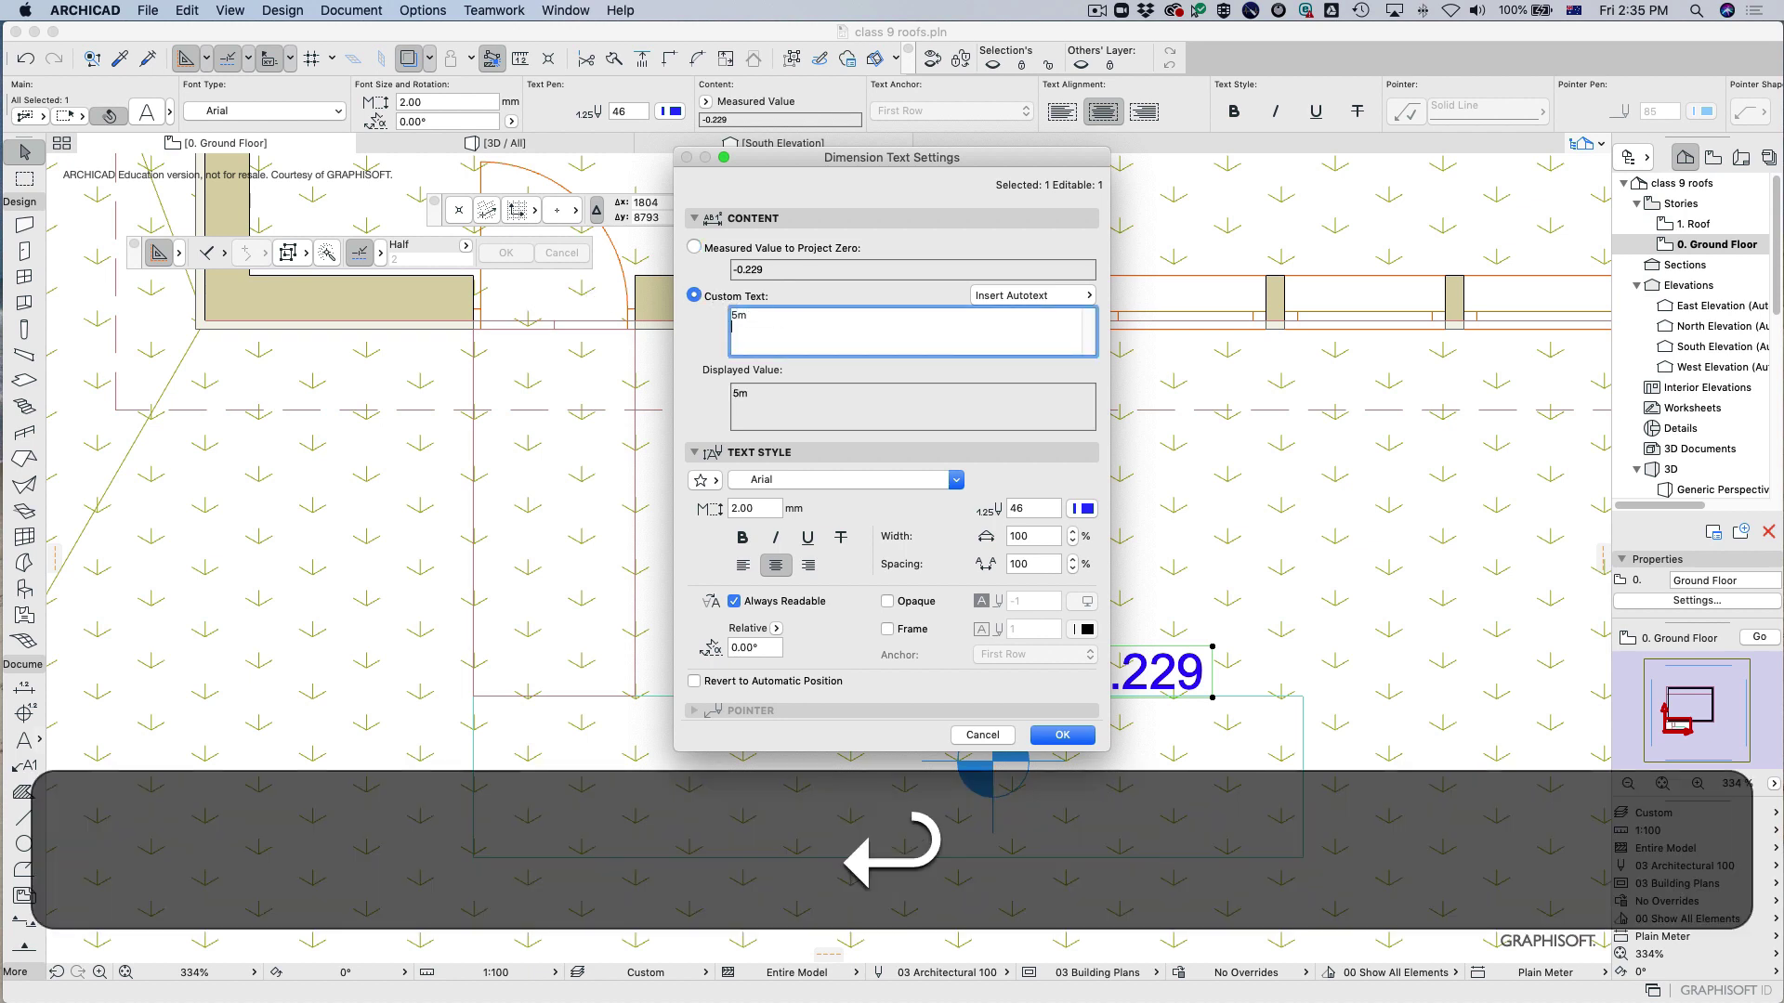
{"action": "left_click", "coordinate": [1062, 735]}
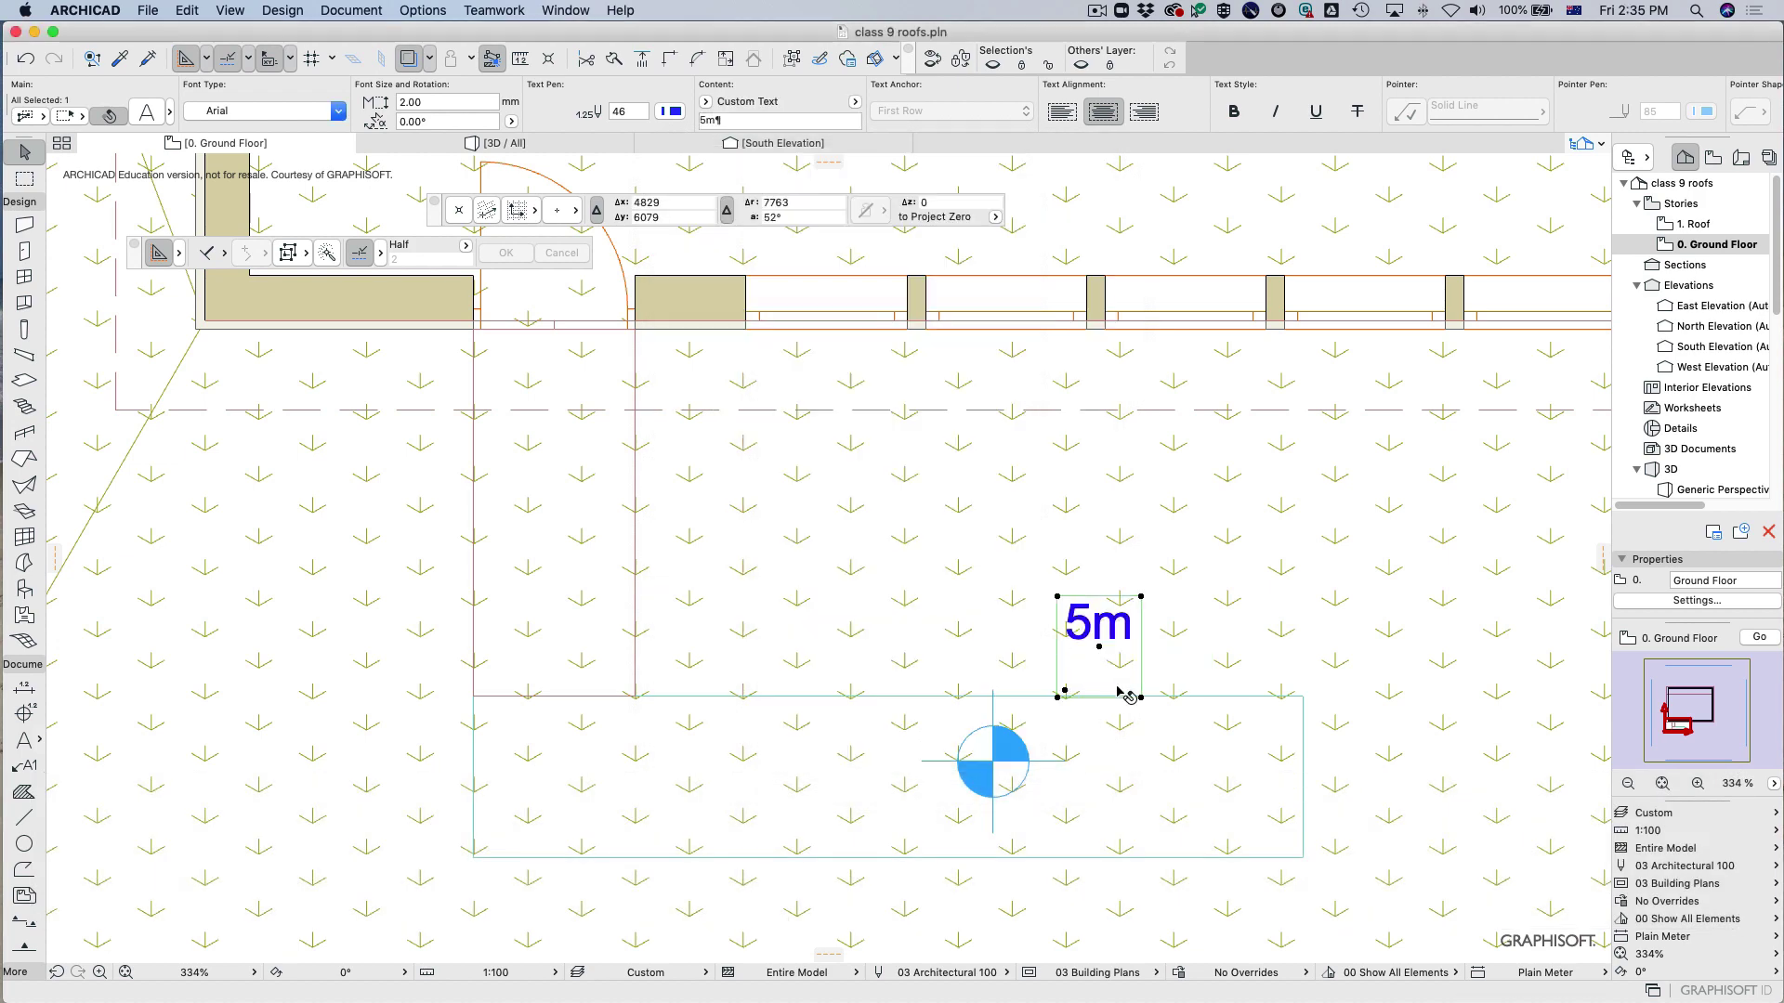
{"action": "key", "text": "super+z"}
{"action": "key", "text": "super+z"}
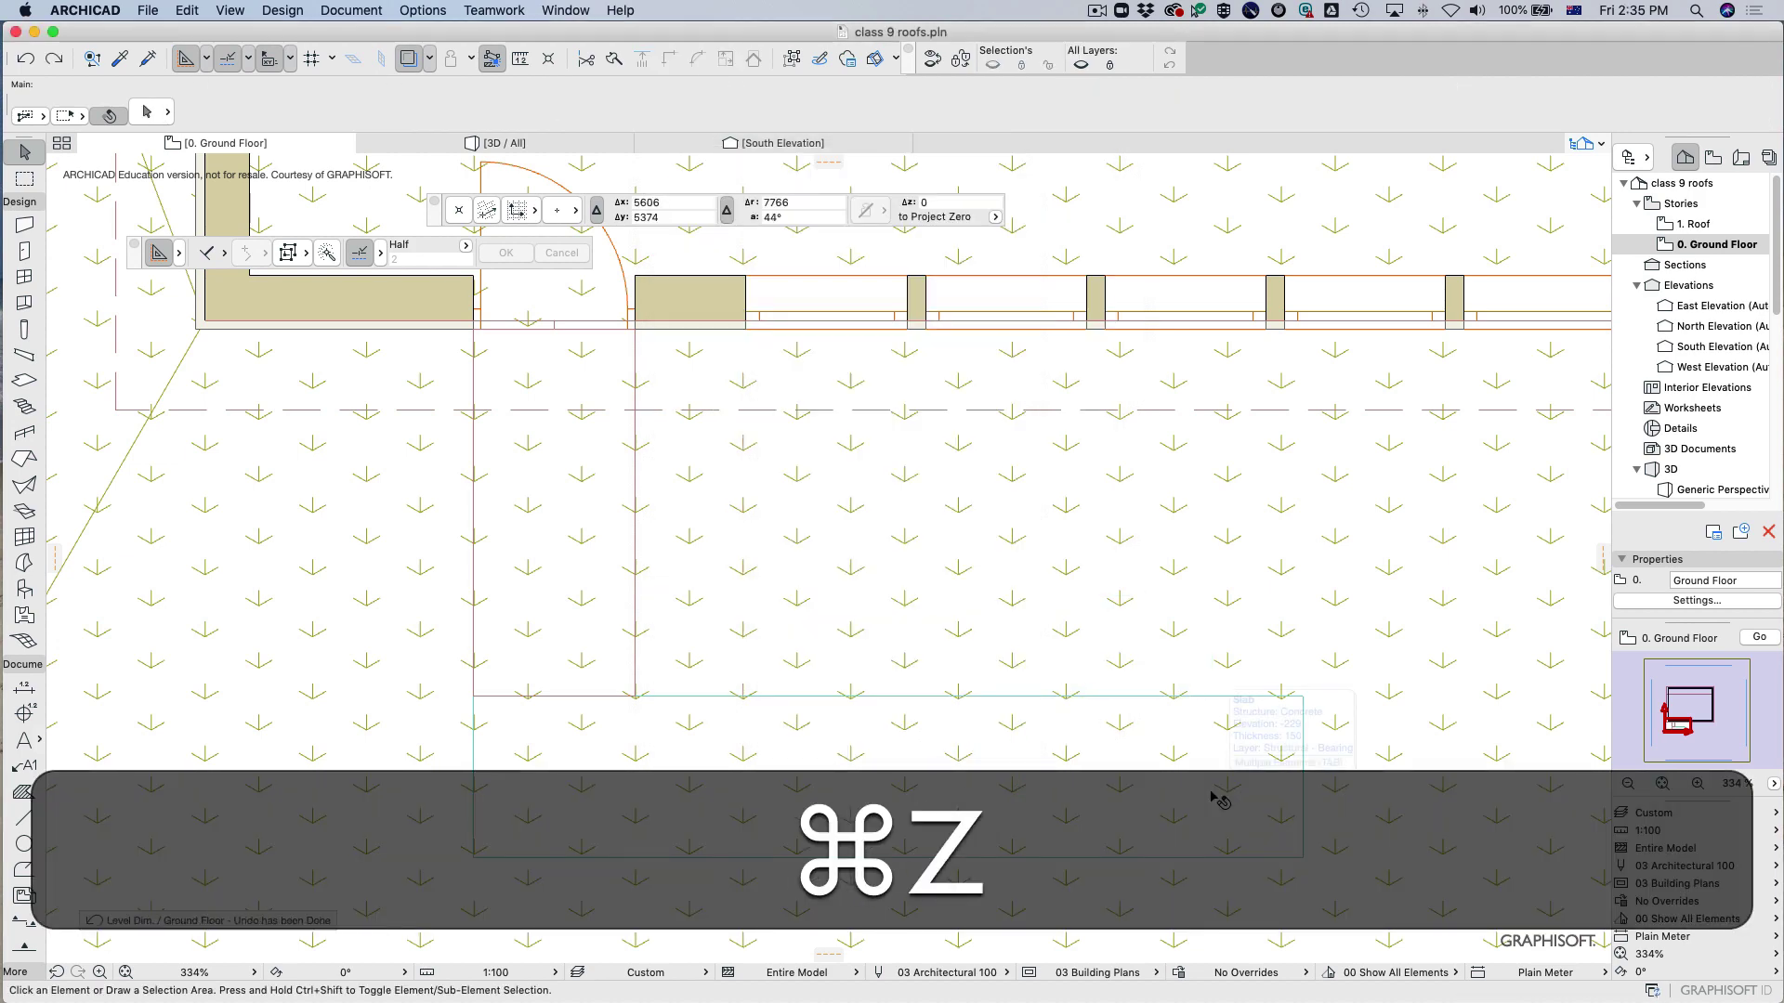
Draw a fixed-width text block between the building's south wall and the long slab.
{"action": "left_click", "coordinate": [24, 740]}
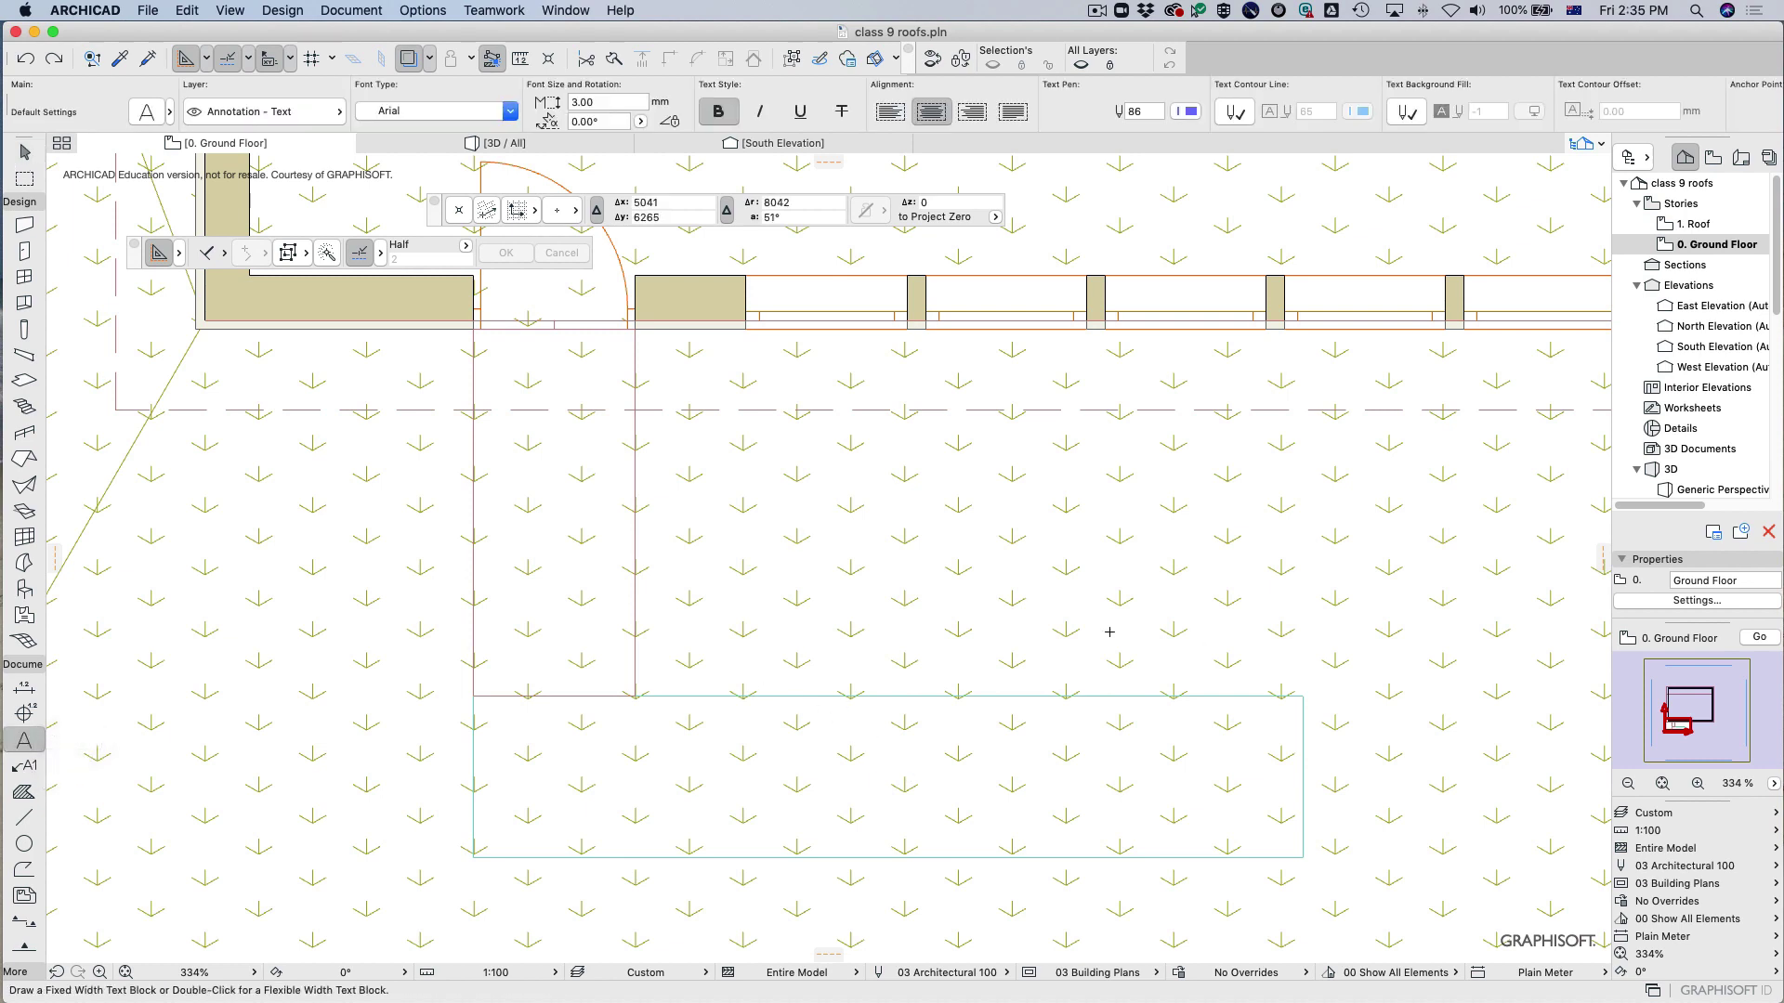
{"action": "left_click", "coordinate": [790, 661]}
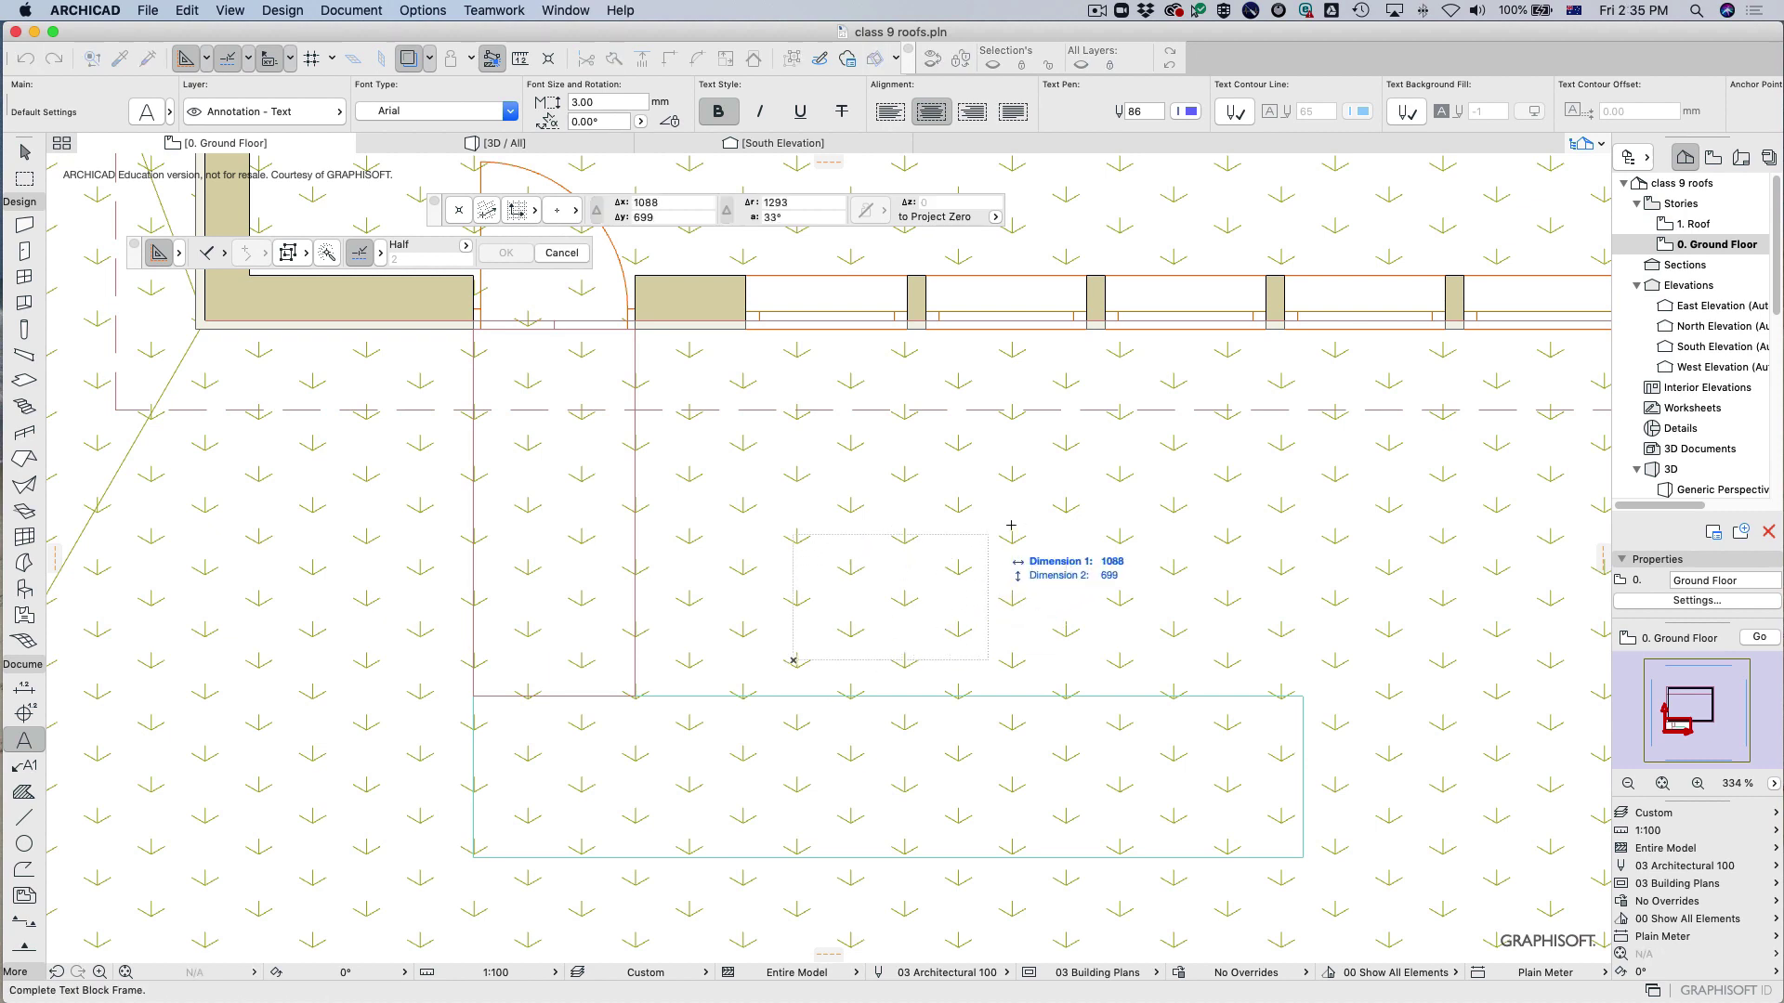
{"action": "left_click", "coordinate": [1253, 499]}
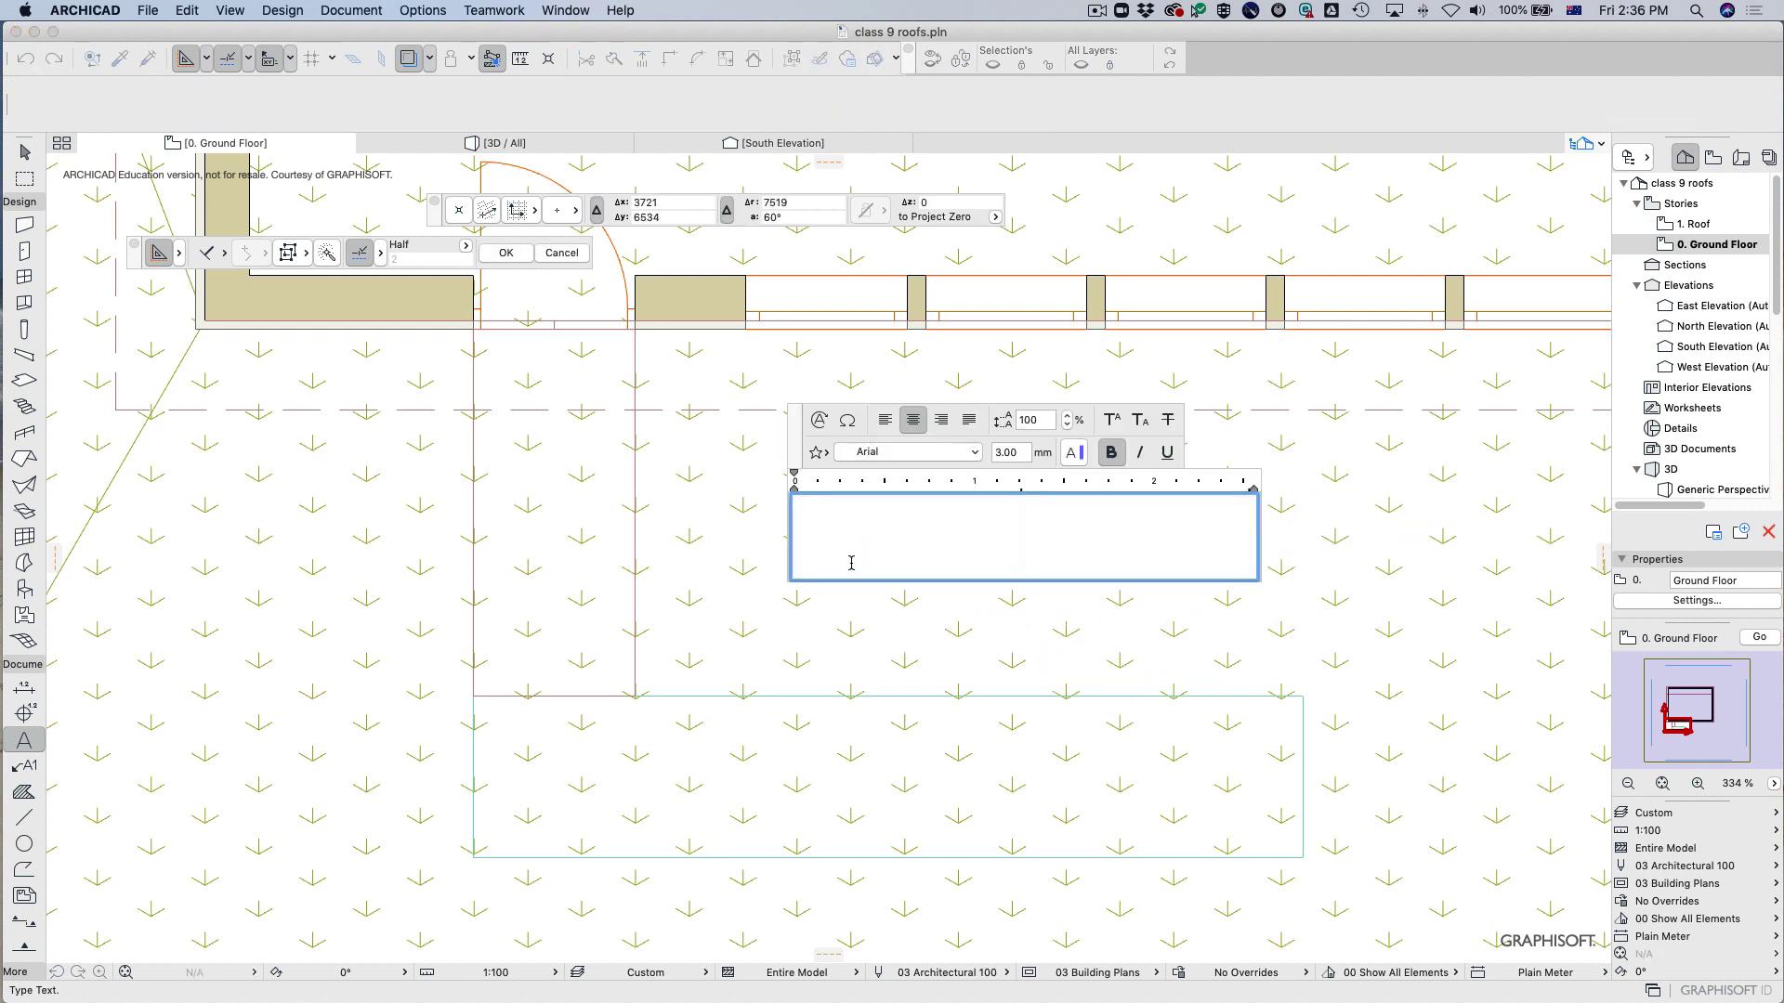
Try the word "hello" in the text block and delete it.
{"action": "type", "text": "hello"}
{"action": "key", "text": "BackSpace"}
{"action": "key", "text": "BackSpace"}
{"action": "key", "text": "BackSpace"}
{"action": "key", "text": "BackSpace"}
{"action": "key", "text": "BackSpace"}
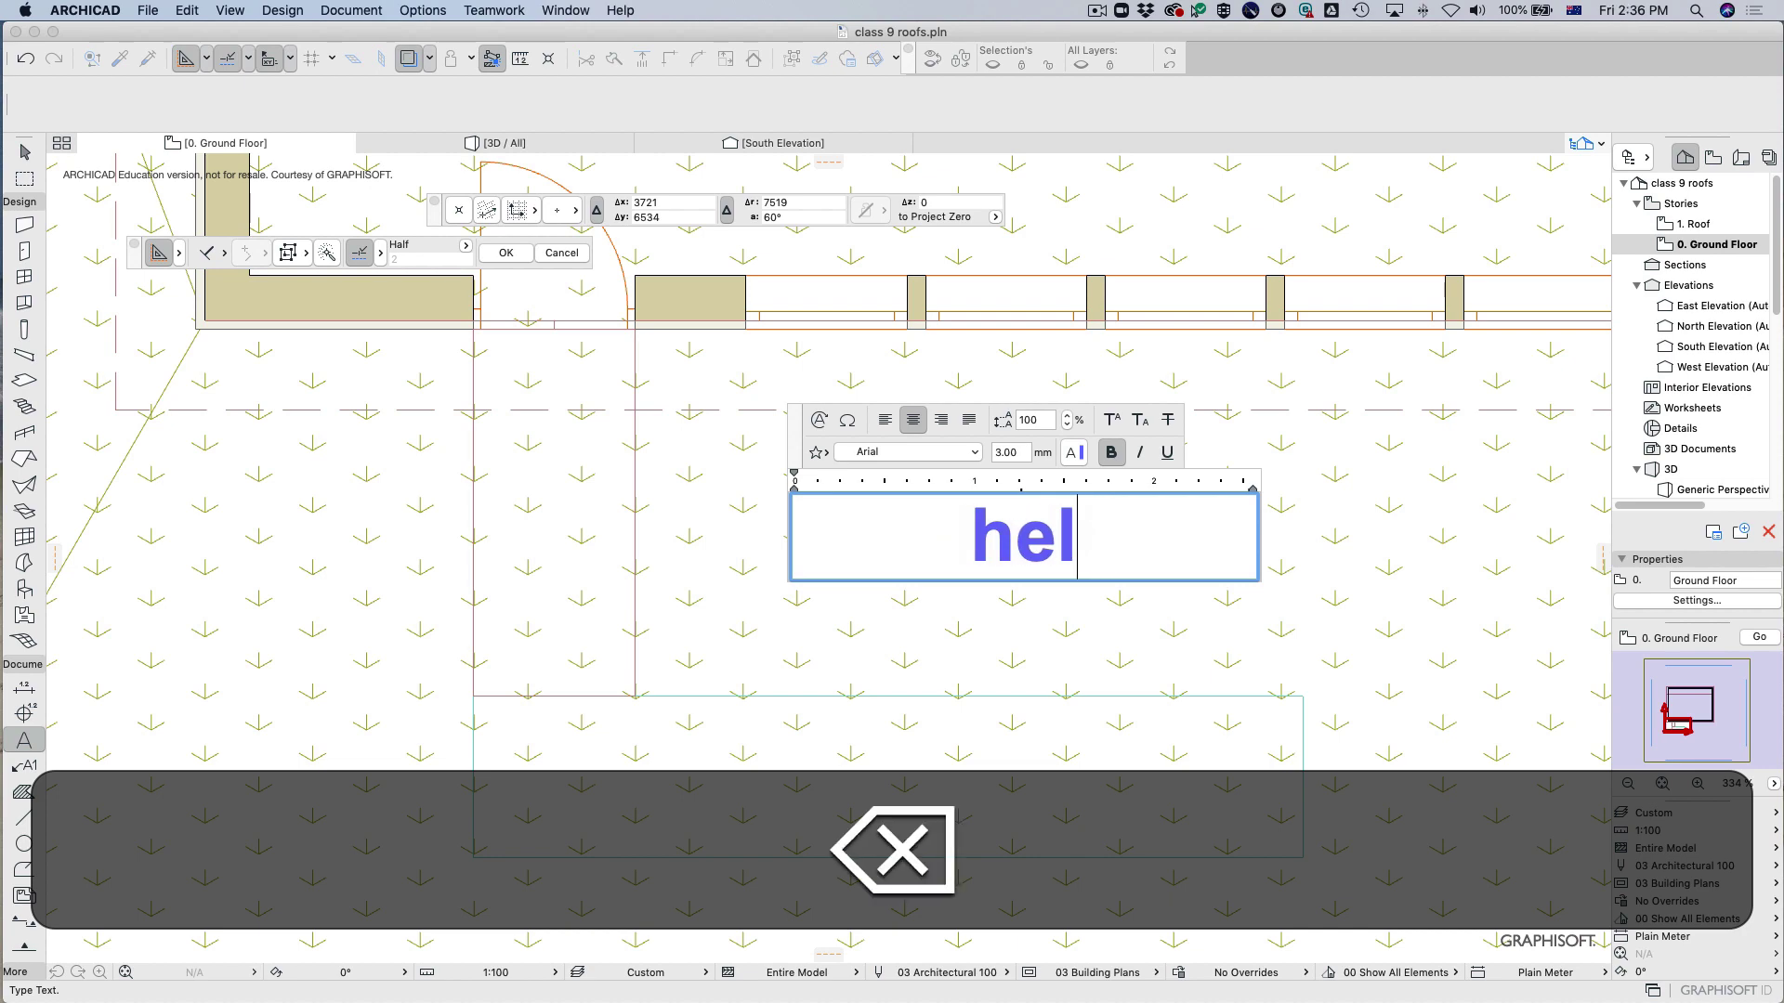
Insert the Client Full Name autotext from Client Details into the text block and finish the text.
{"action": "left_click", "coordinate": [819, 421]}
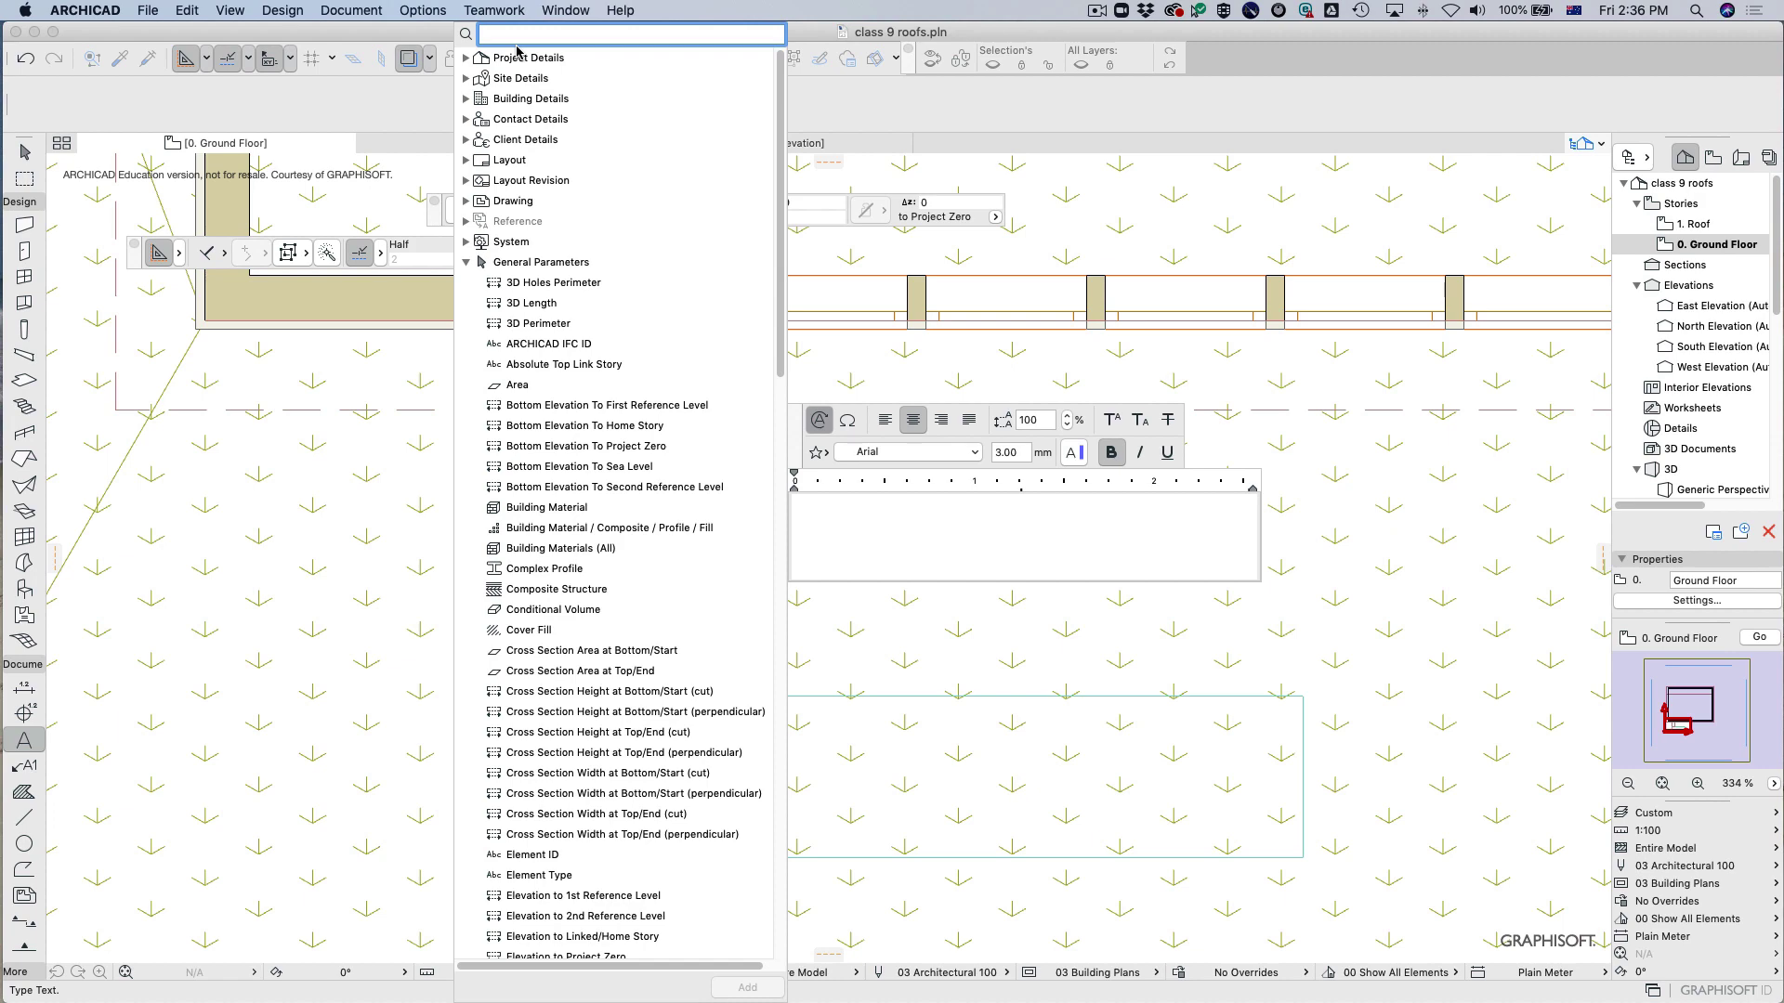
{"action": "left_click", "coordinate": [541, 121]}
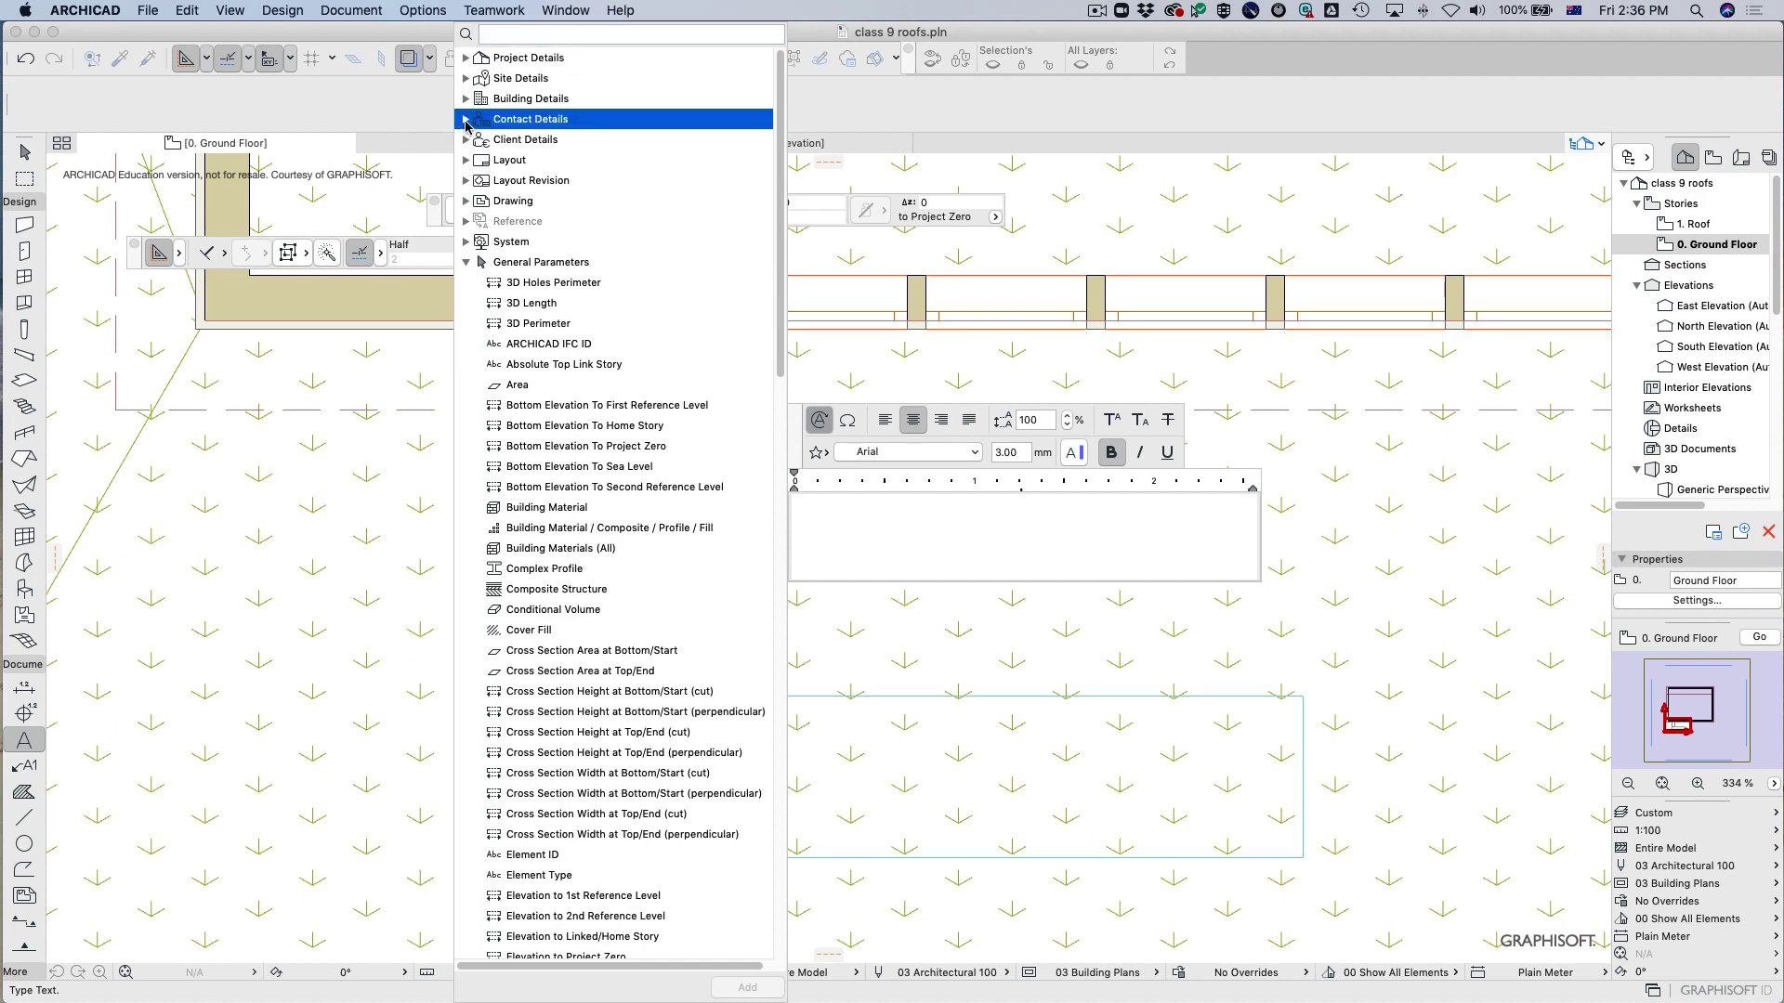
{"action": "left_click", "coordinate": [526, 143]}
{"action": "left_click", "coordinate": [466, 140]}
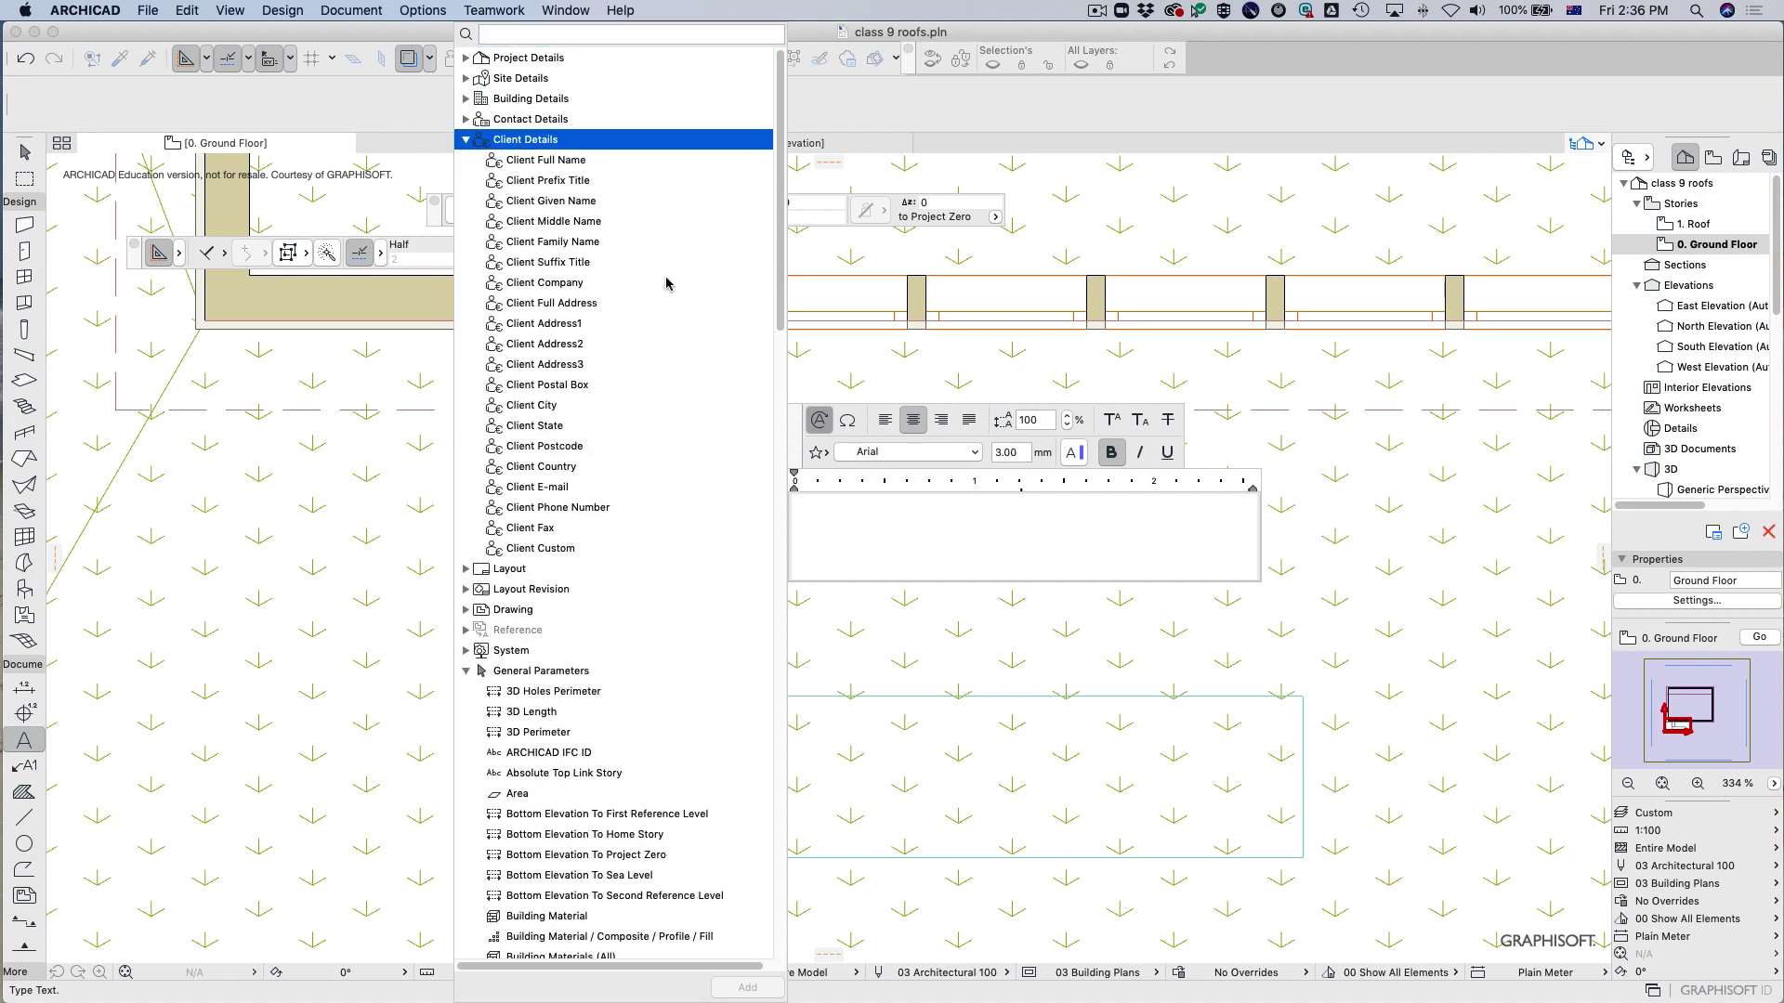
{"action": "key", "text": "Down"}
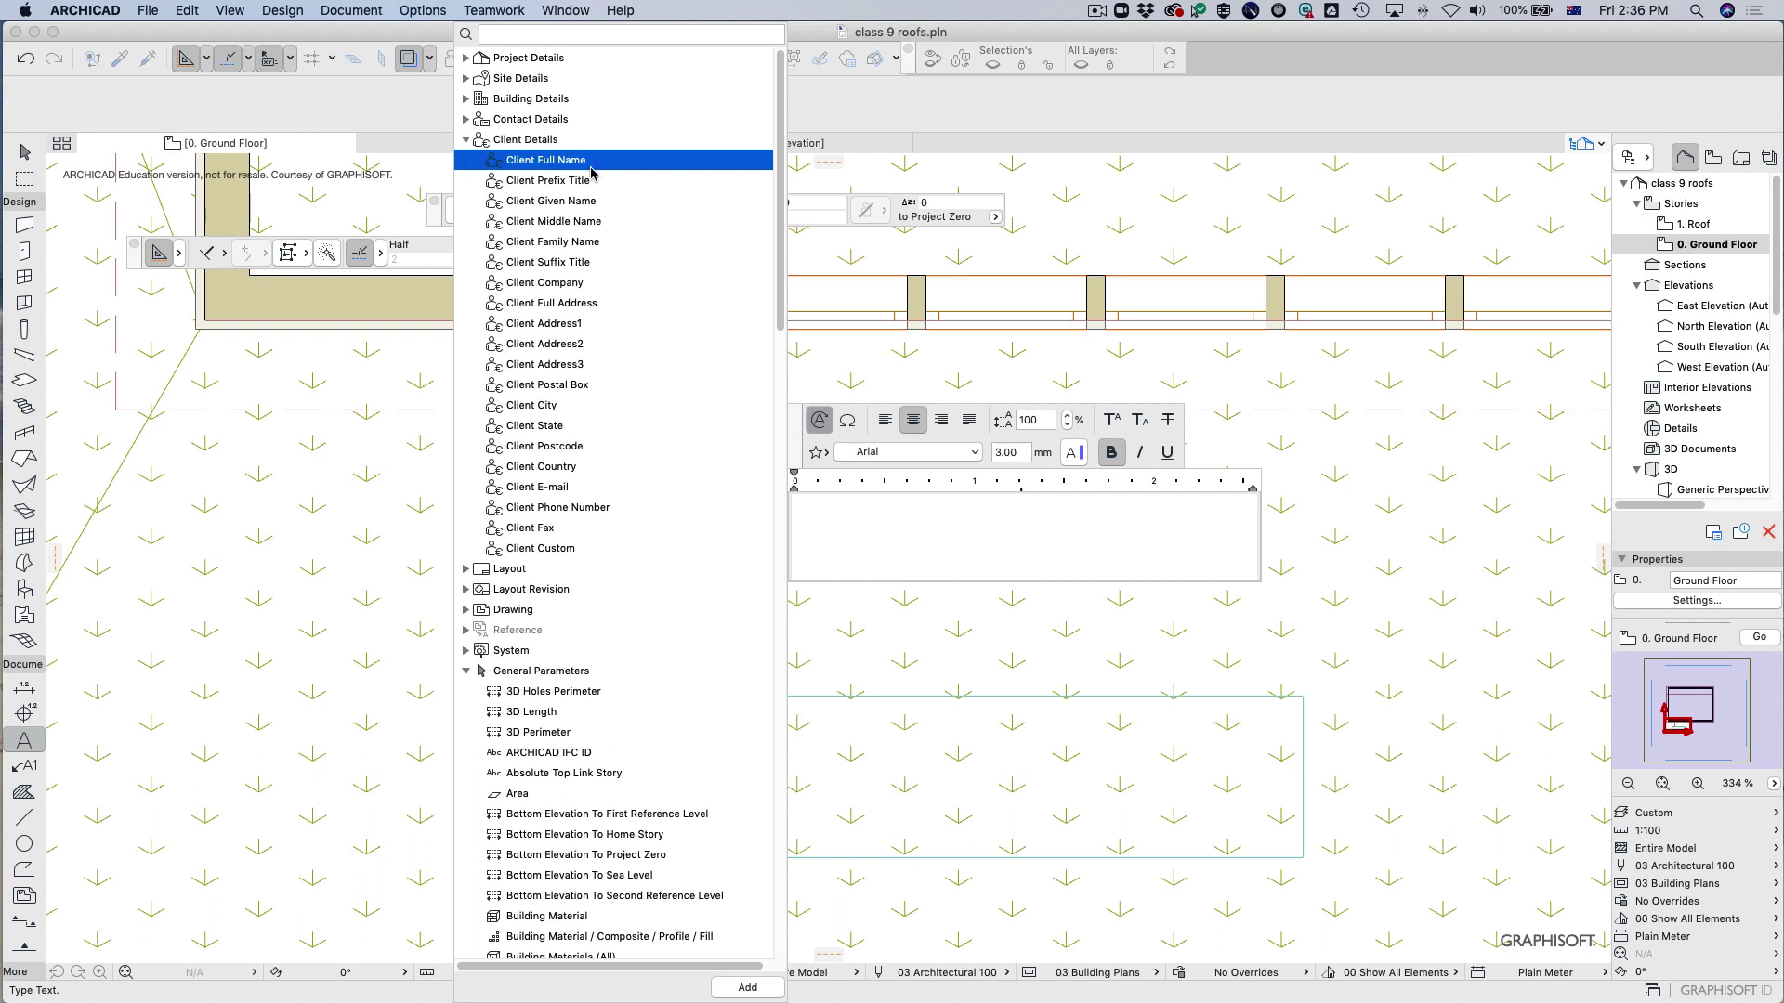
{"action": "double_click", "coordinate": [510, 163]}
{"action": "left_click", "coordinate": [1394, 666]}
{"action": "left_click", "coordinate": [24, 151]}
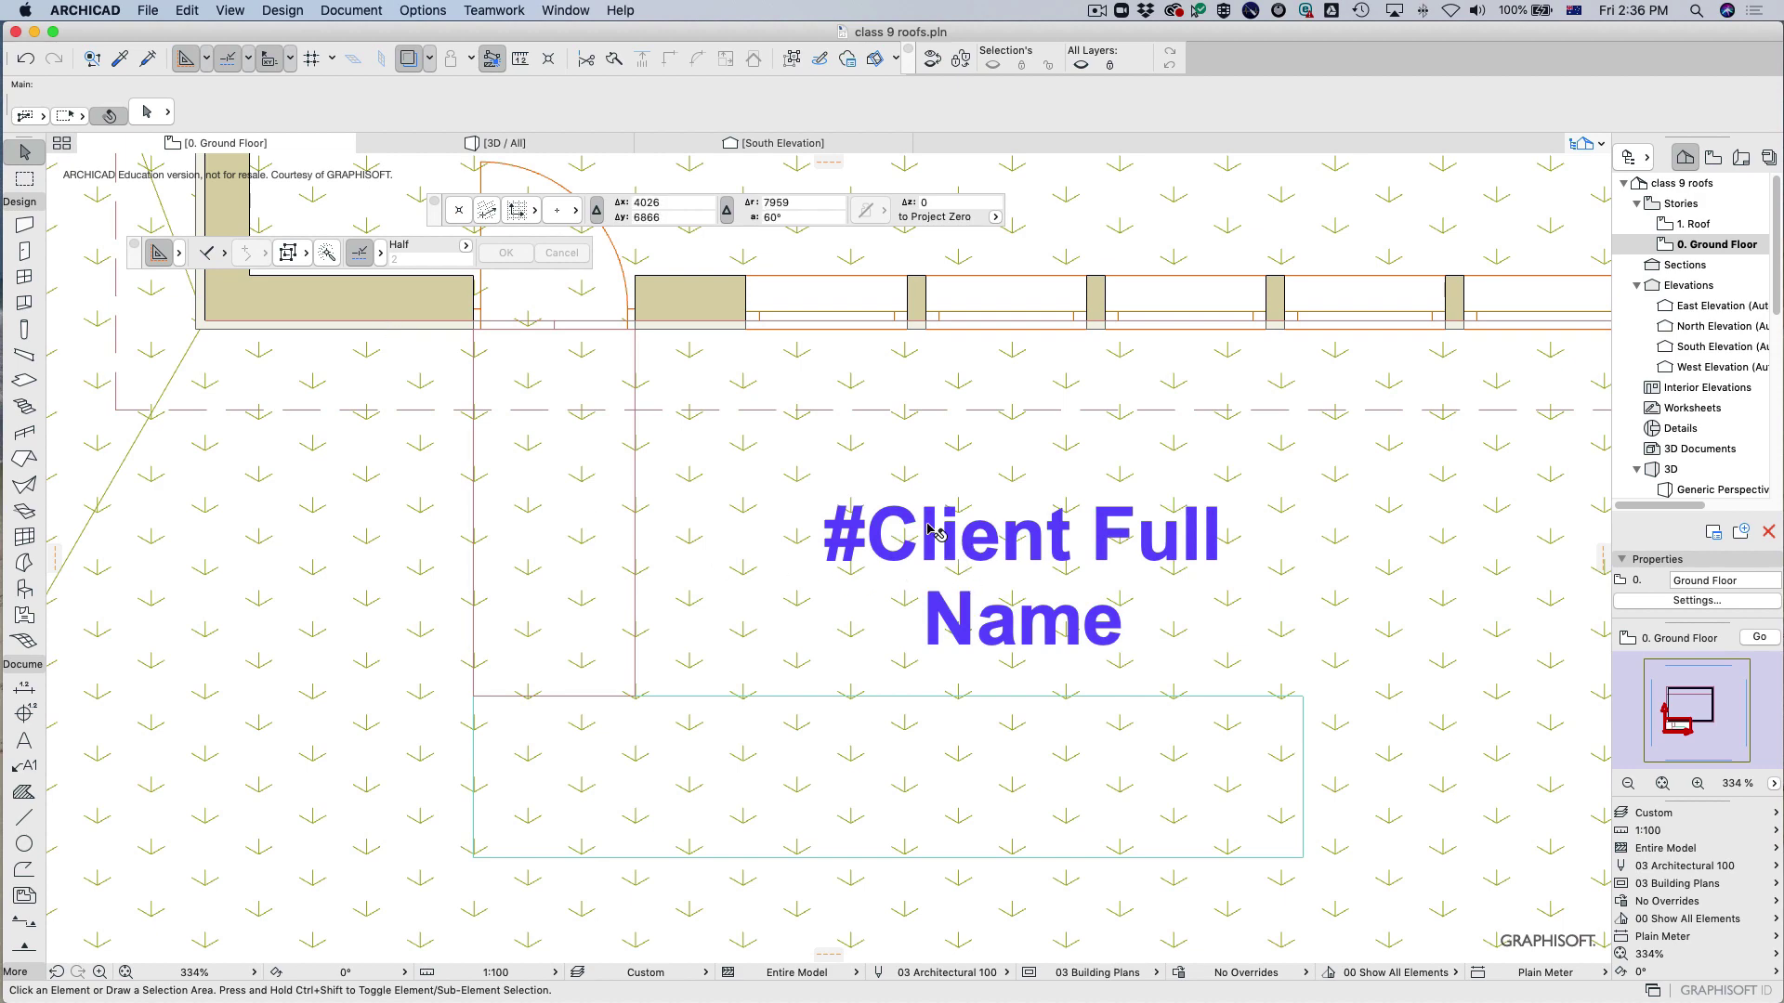
Open the Contact Full Name entry in the Project Info and set its prefix title to Mr.
{"action": "left_click", "coordinate": [147, 10]}
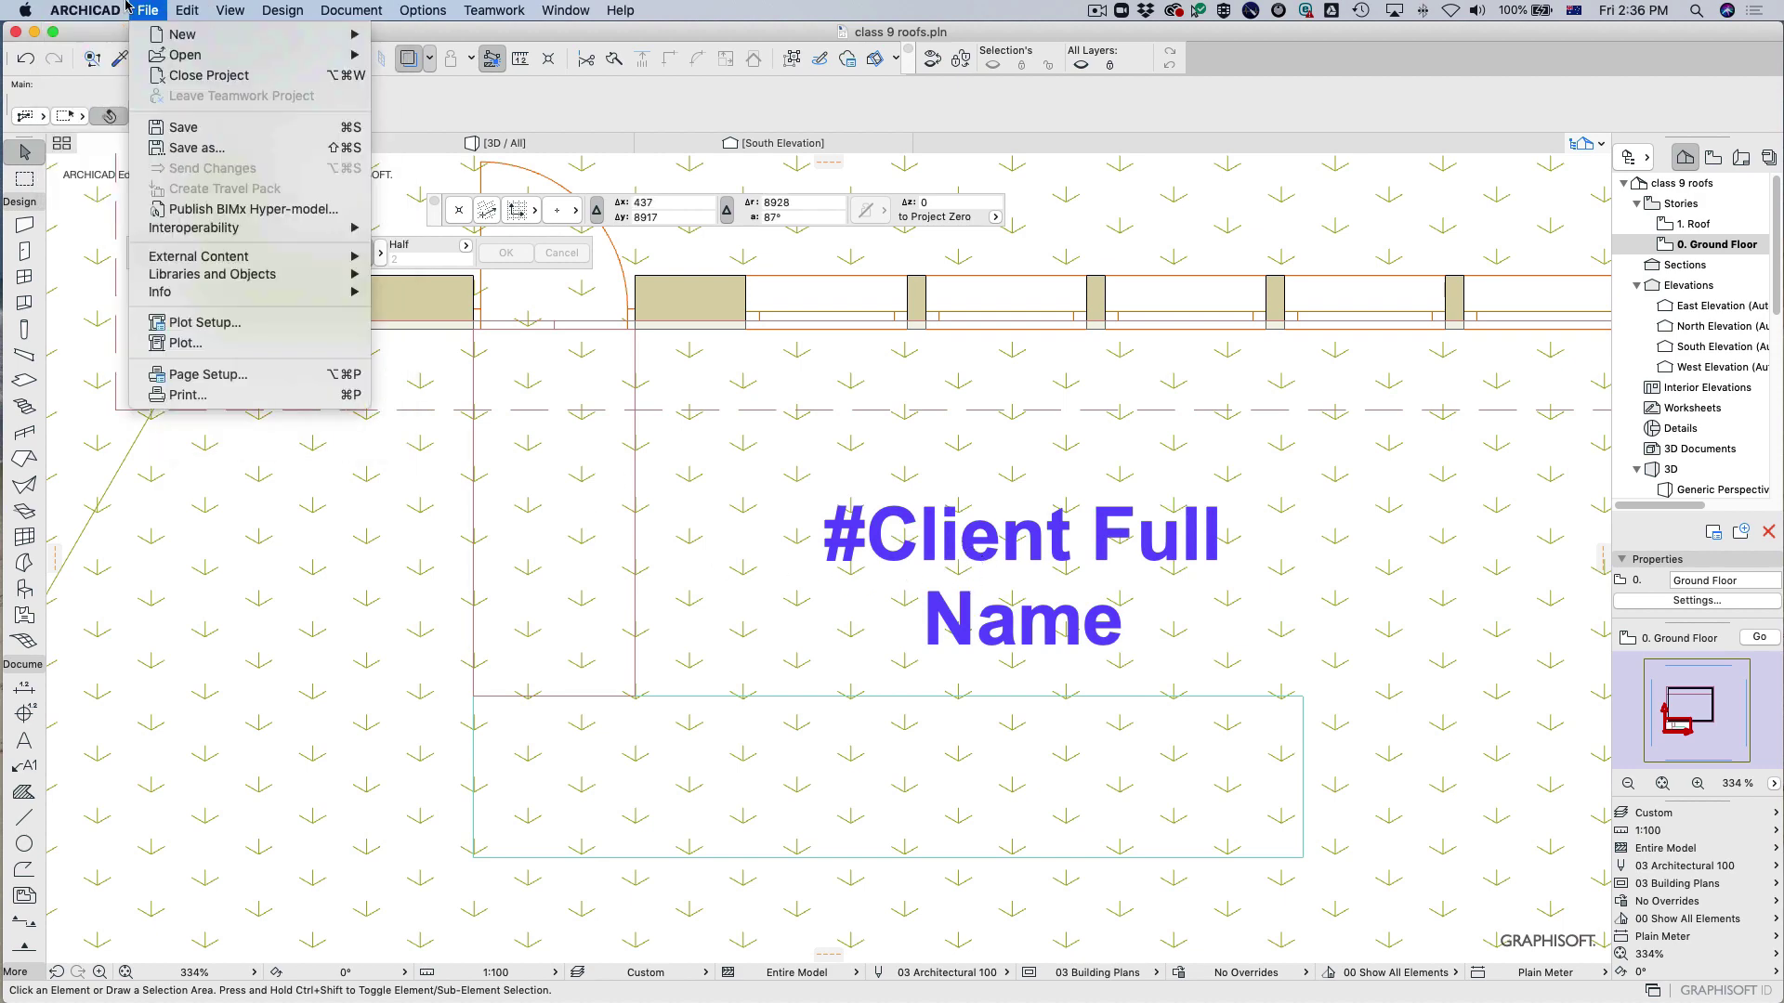
{"action": "mouse_move", "coordinate": [193, 295]}
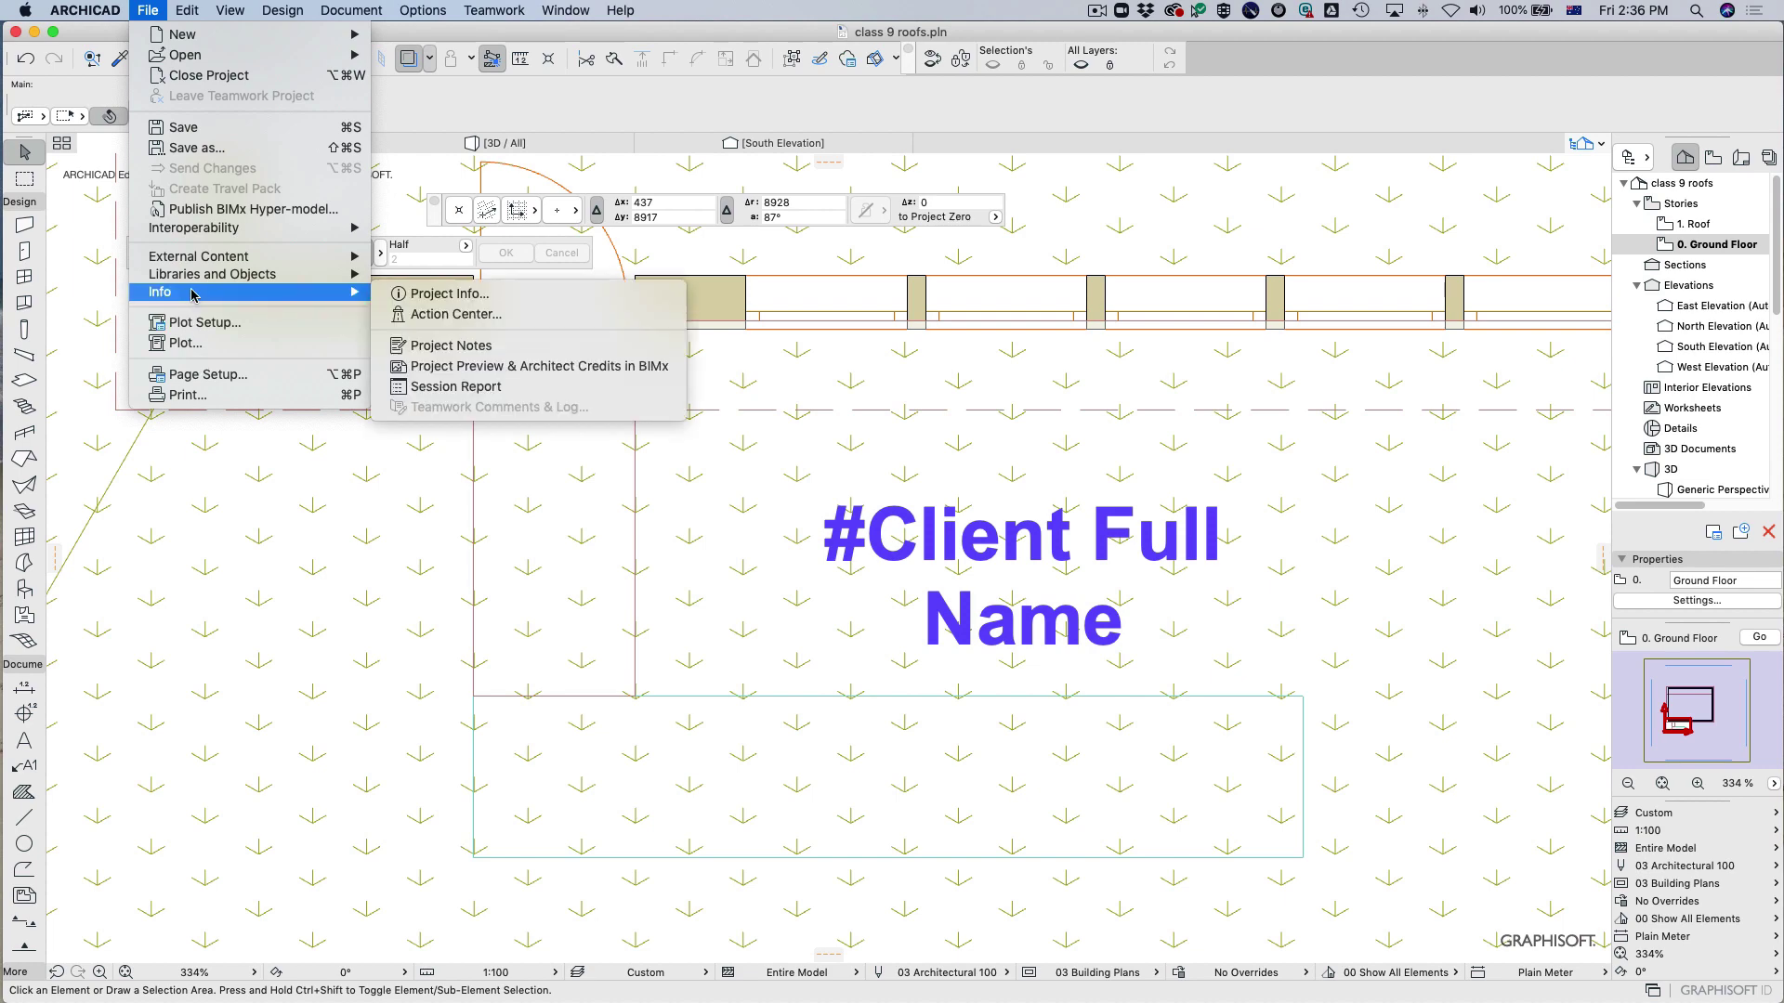
{"action": "left_click", "coordinate": [429, 296]}
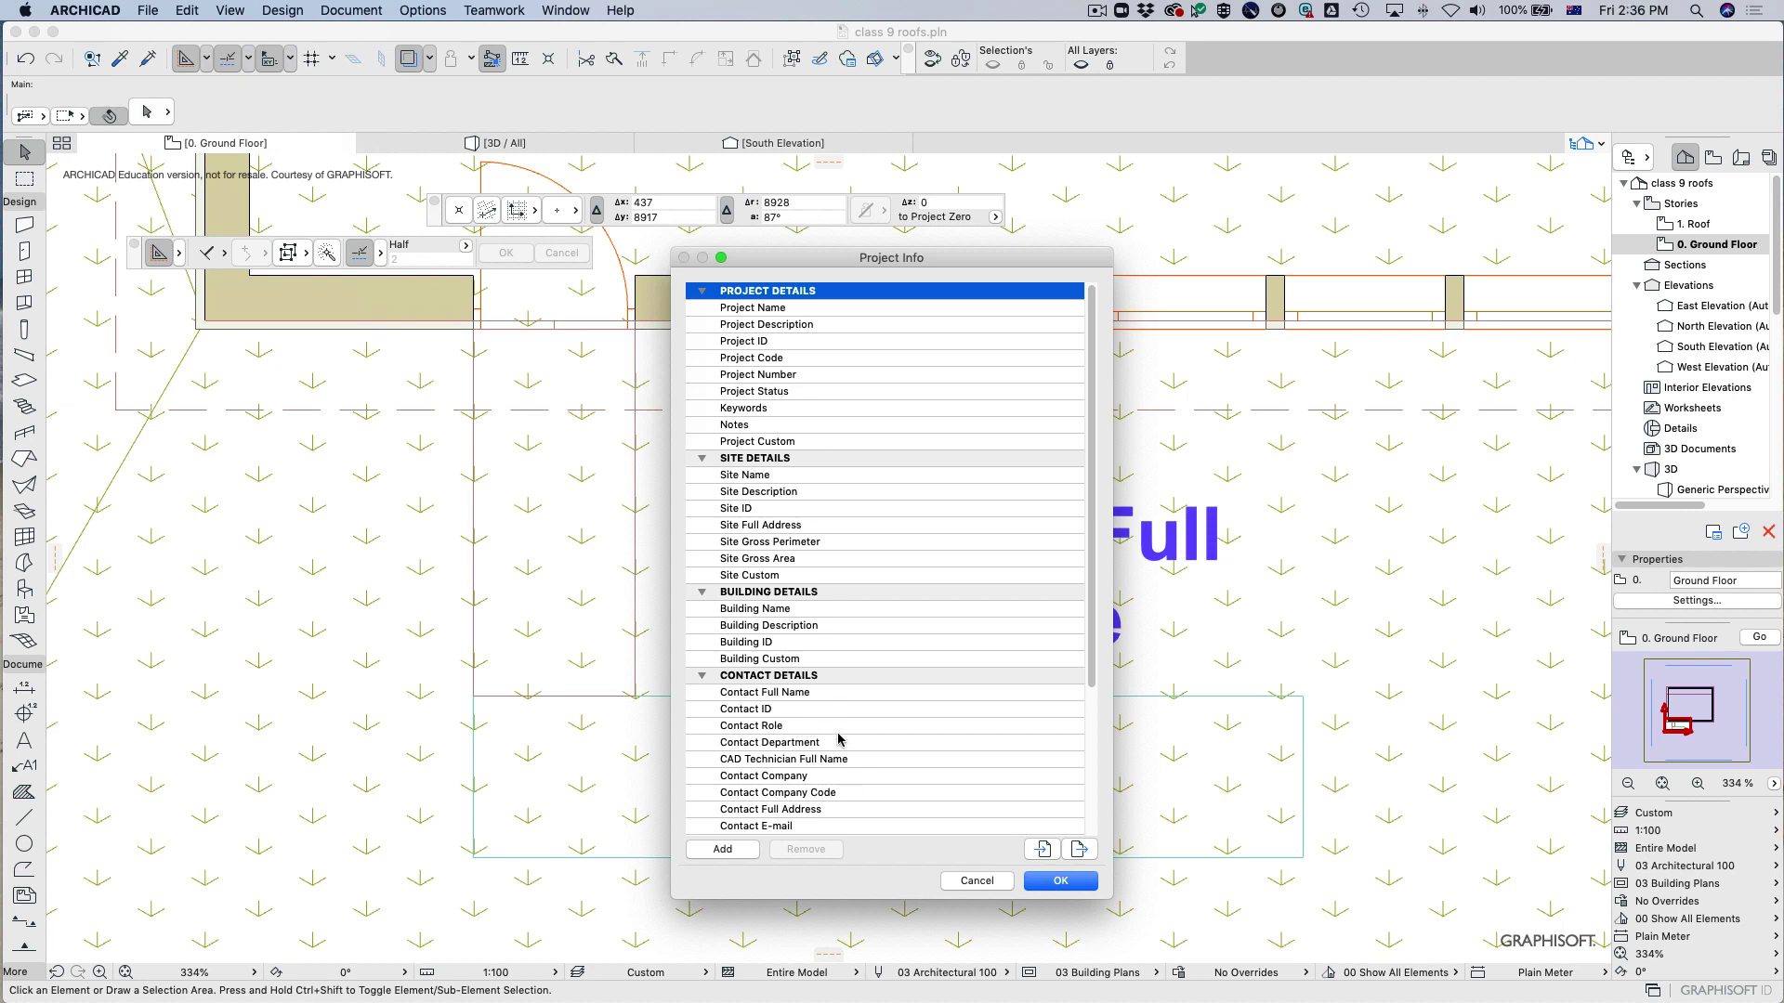
{"action": "left_click", "coordinate": [862, 695]}
{"action": "double_click", "coordinate": [864, 699]}
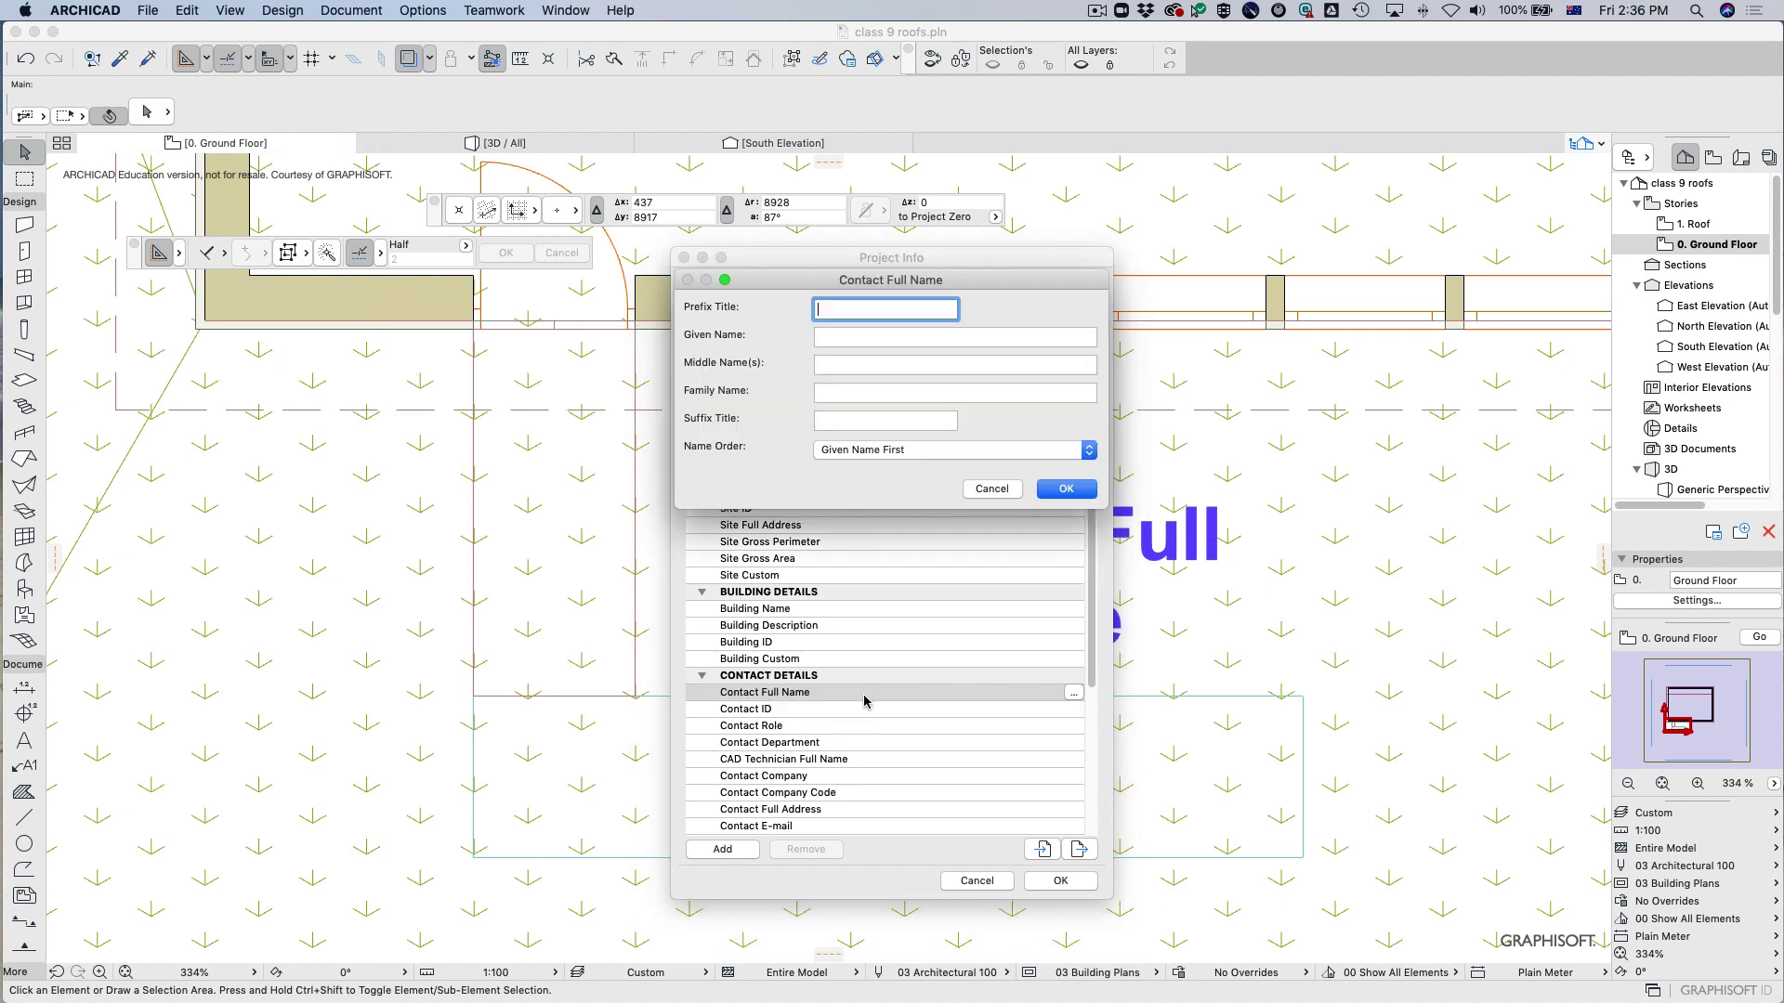
{"action": "type", "text": "Mr"}
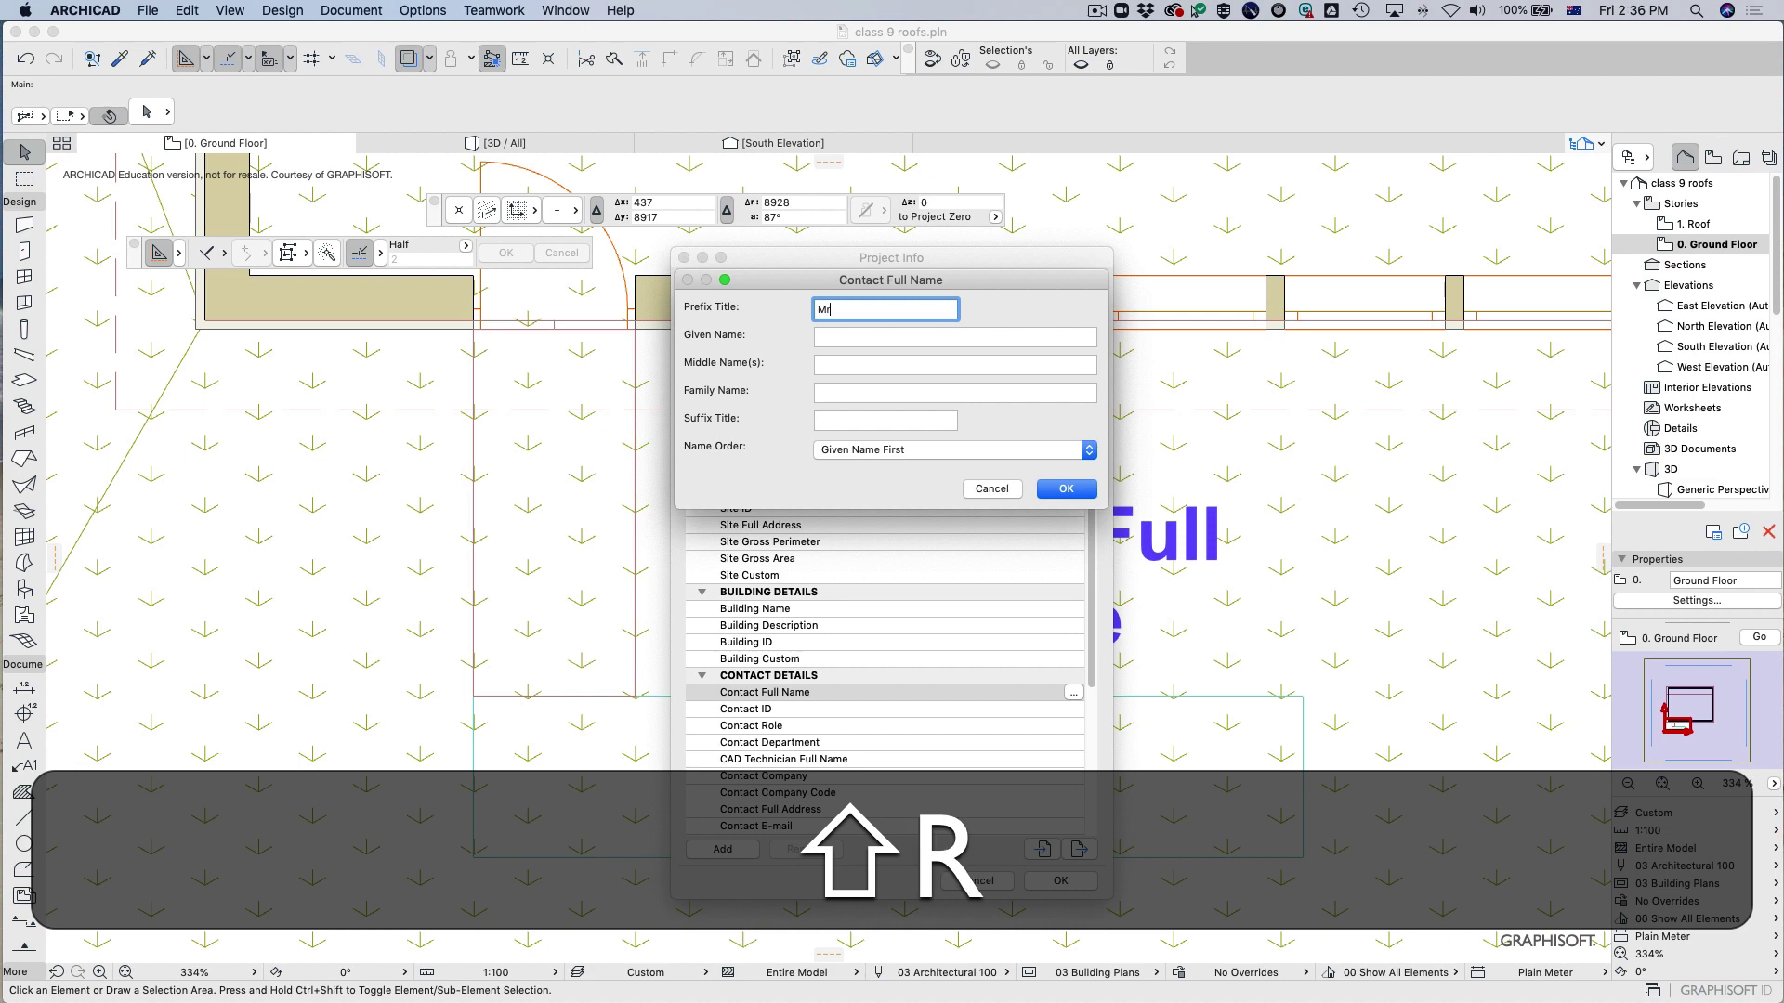
Fill in the contact's given, middle and family names, keep the name order Given Name First, and save the Project Info.
{"action": "key", "text": "Tab"}
{"action": "type", "text": "Bob"}
{"action": "key", "text": "Tab"}
{"action": "type", "text": "John"}
{"action": "key", "text": "Tab"}
{"action": "type", "text": "Smith"}
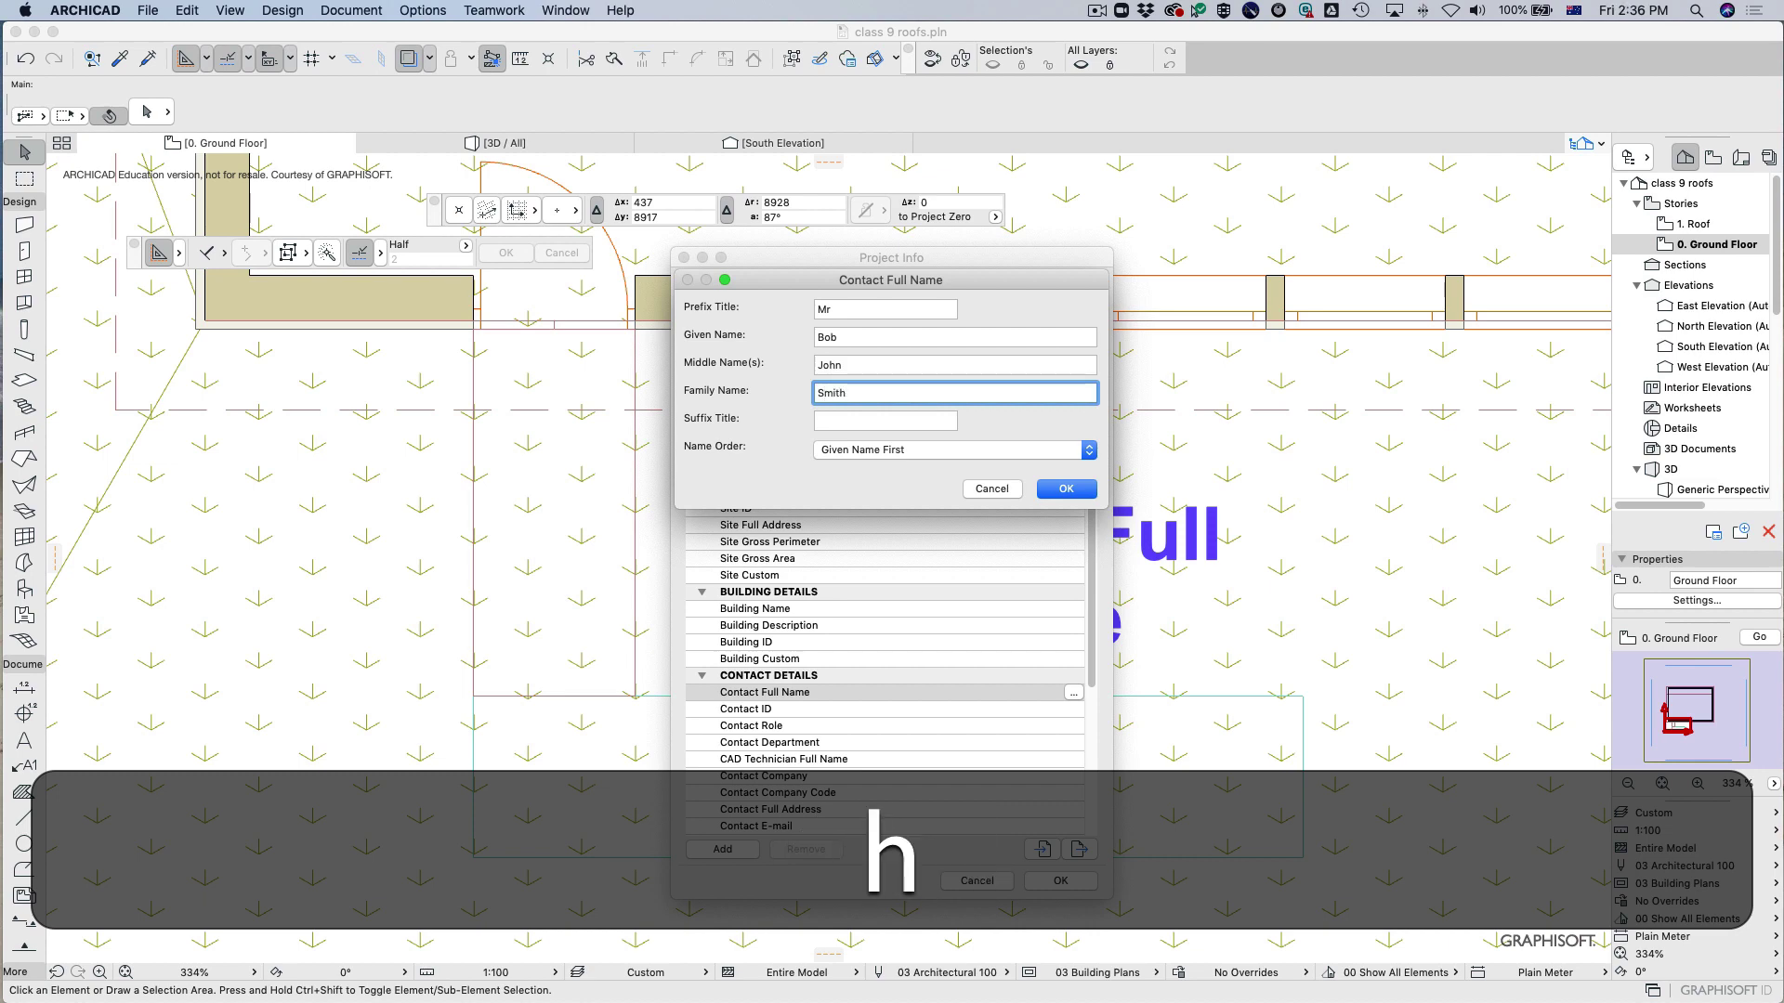
{"action": "left_click", "coordinate": [856, 428]}
{"action": "left_click", "coordinate": [938, 451]}
{"action": "left_click", "coordinate": [749, 492]}
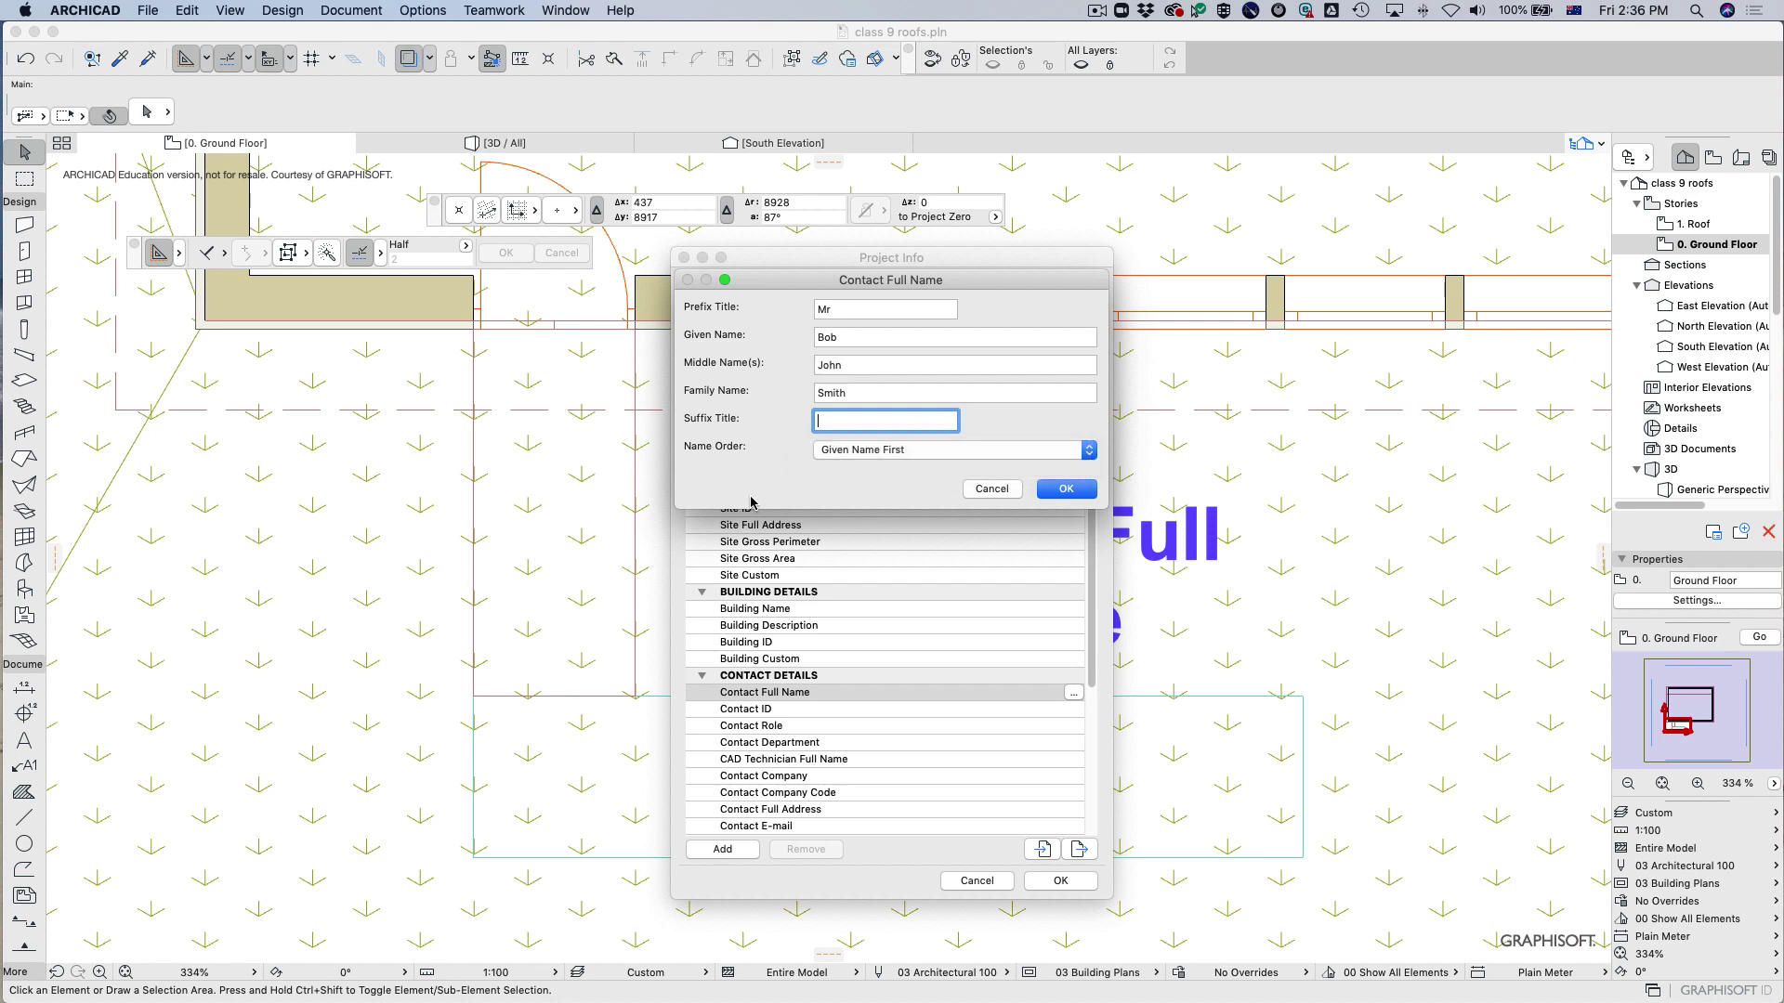
{"action": "left_click", "coordinate": [1065, 489]}
{"action": "left_click", "coordinate": [1060, 881]}
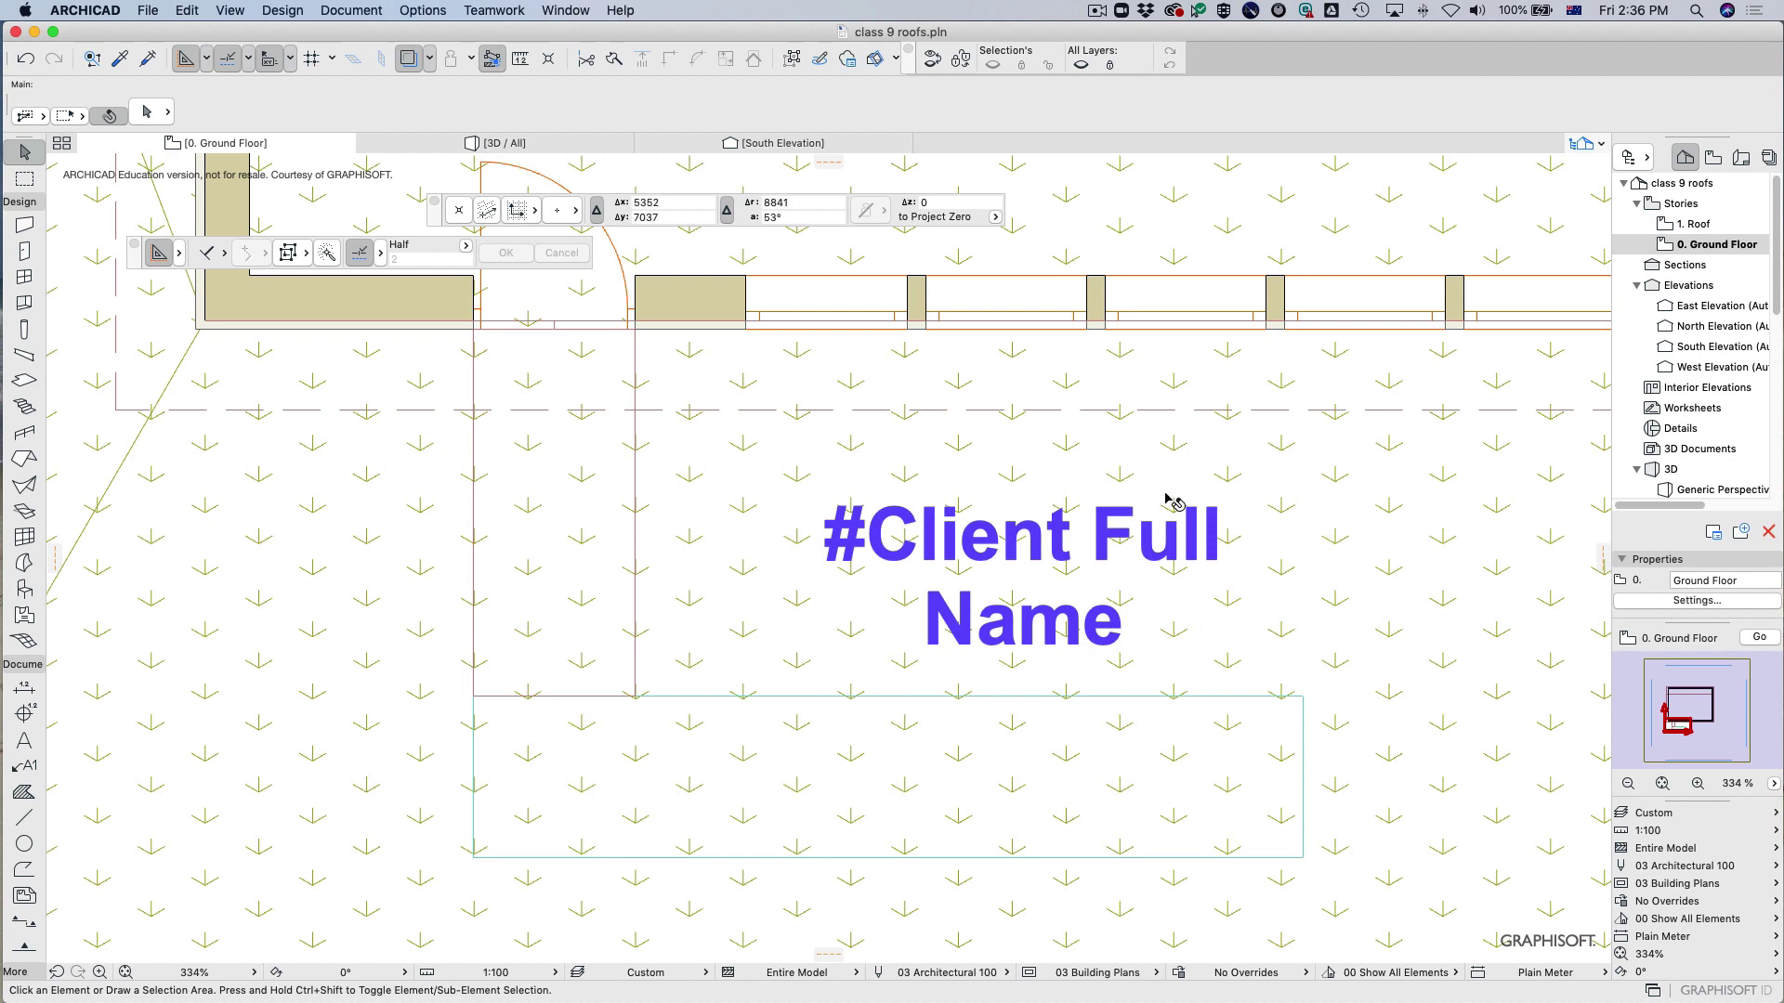
Open the A.01.1 Ground Floor layout from the Layout Book.
{"action": "left_click", "coordinate": [1741, 160]}
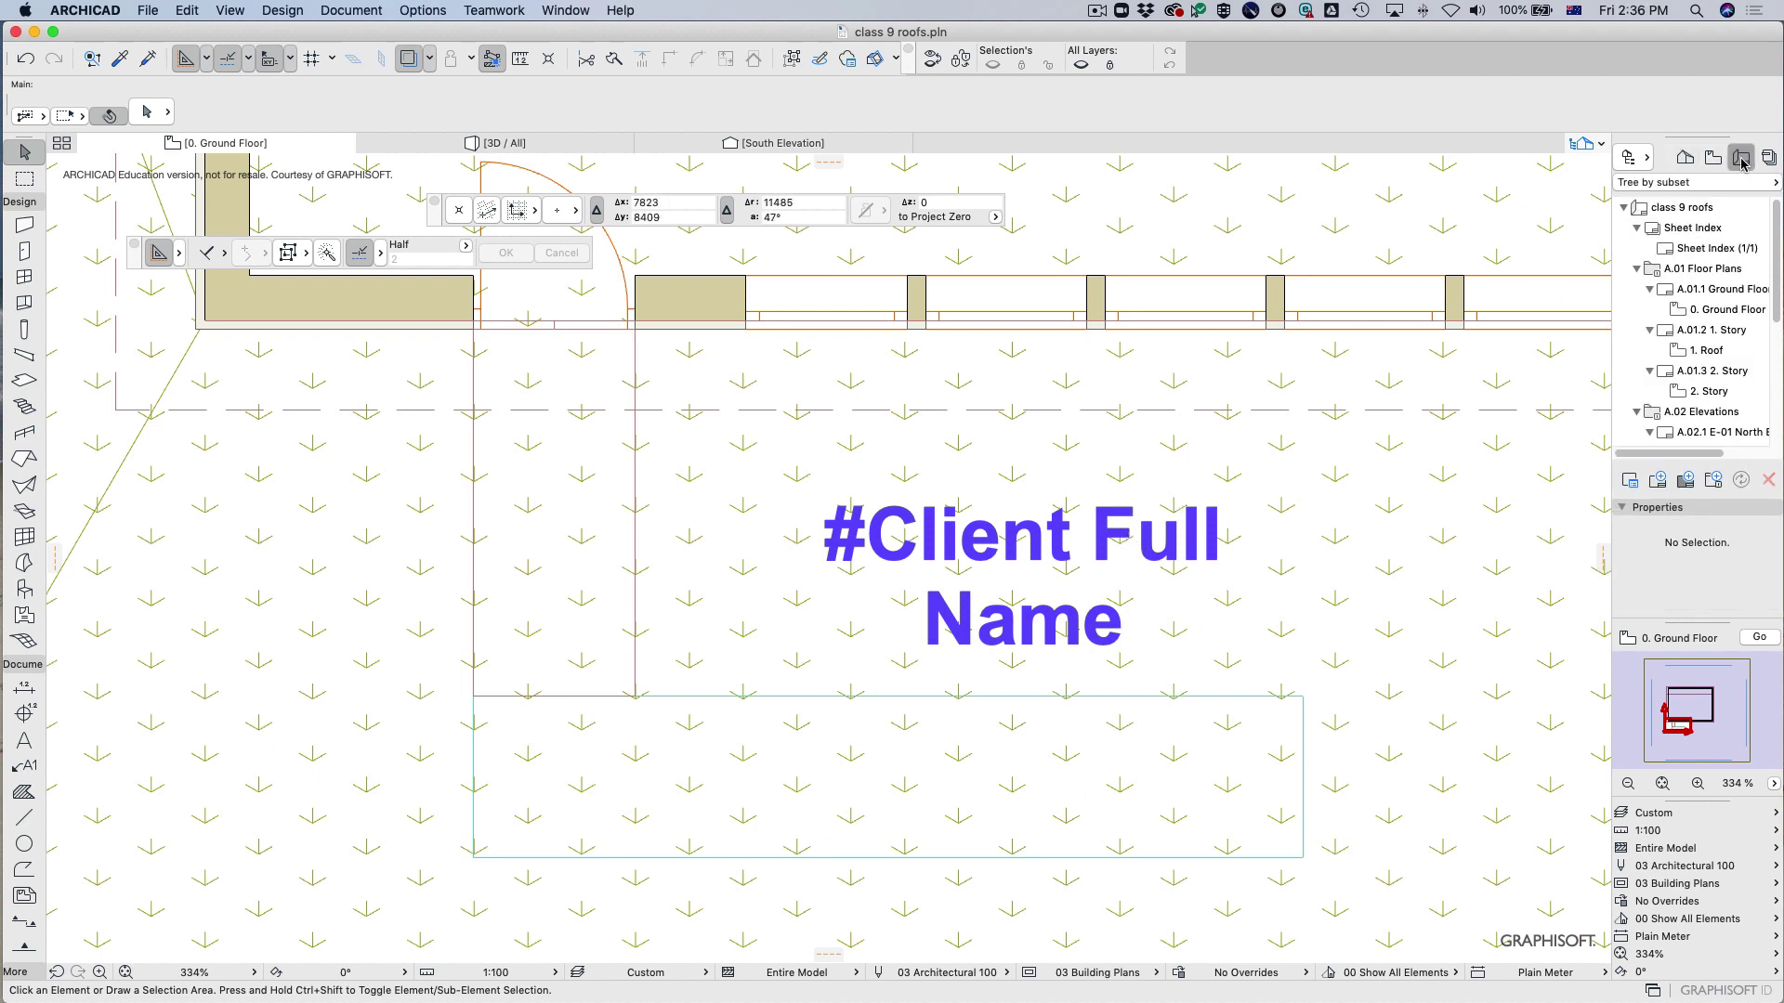
{"action": "left_click", "coordinate": [1681, 249]}
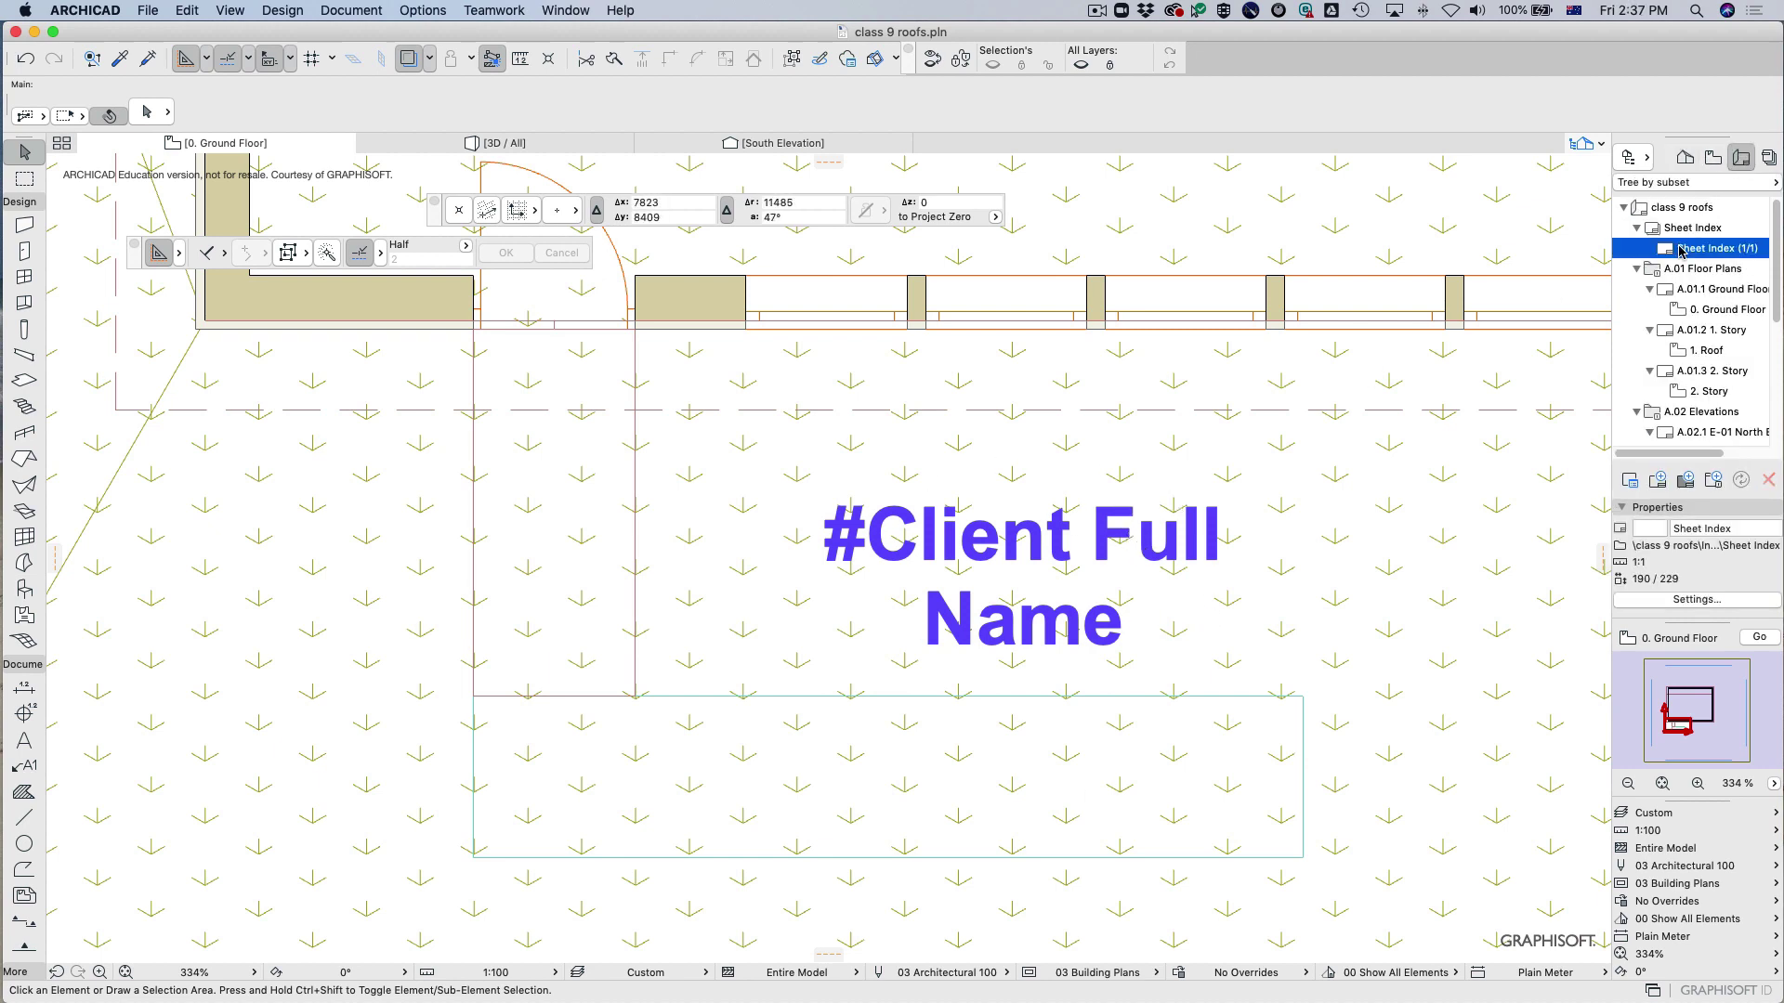
{"action": "left_click", "coordinate": [1715, 293]}
{"action": "double_click", "coordinate": [1714, 292]}
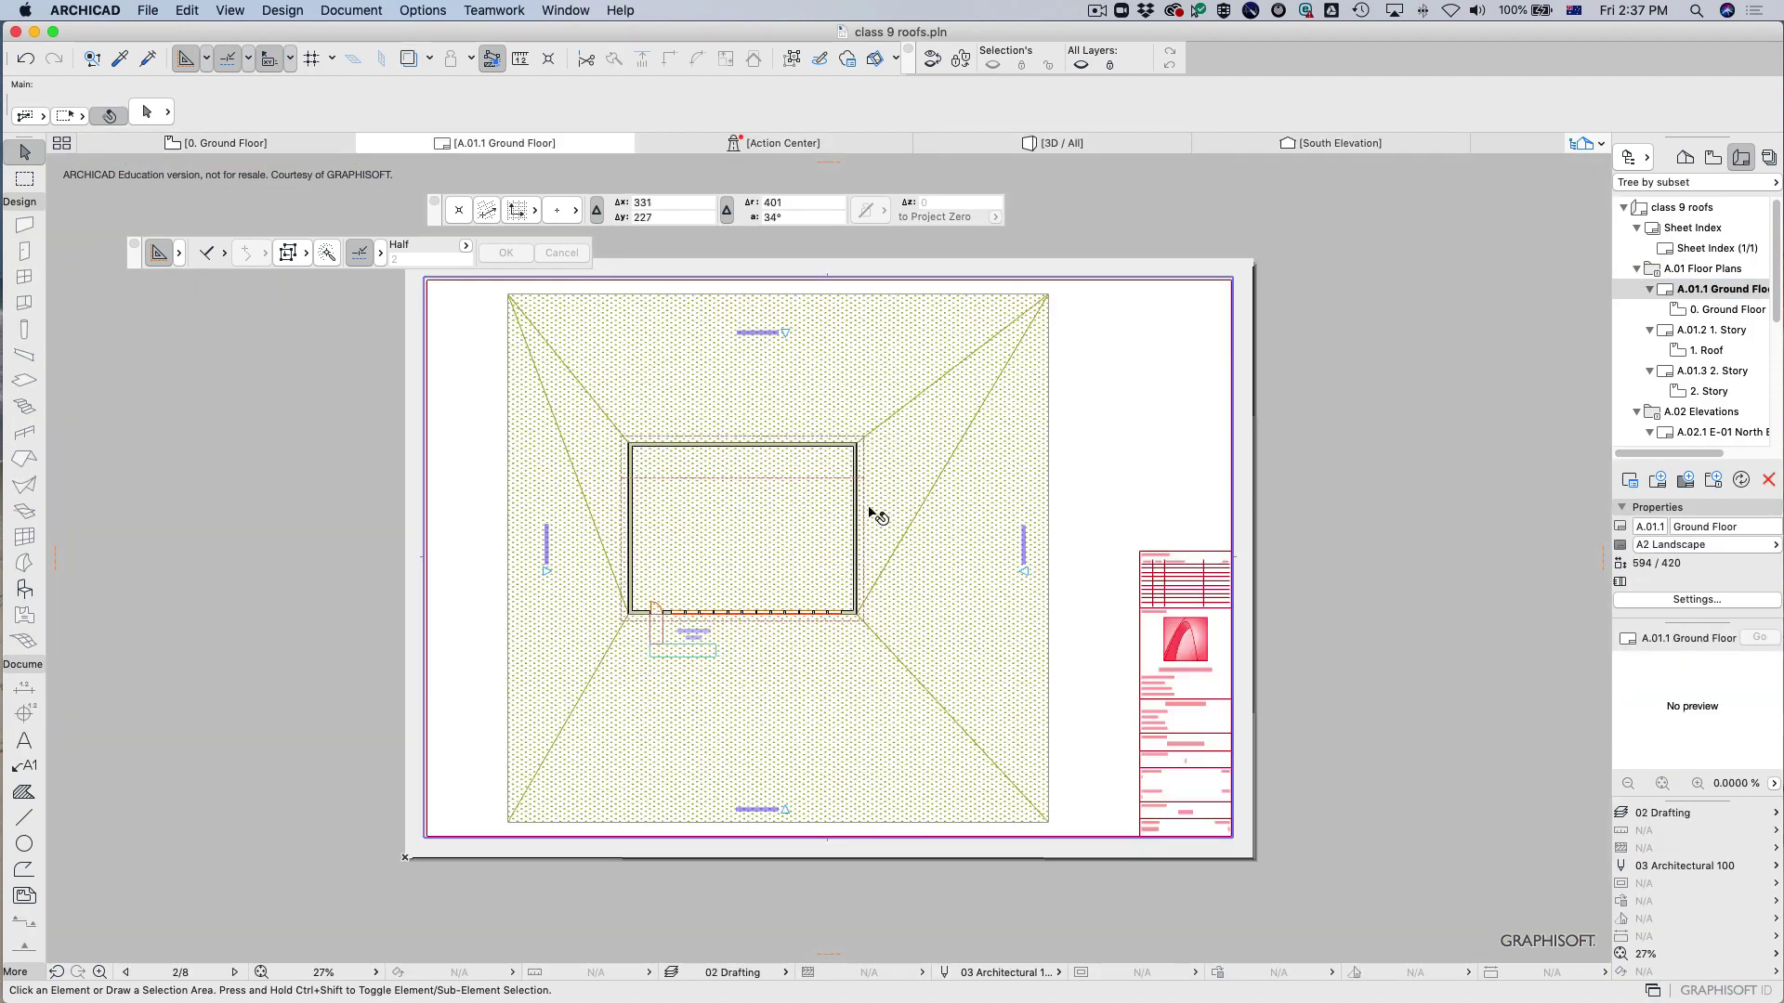
Examine how the client name autotext below the building's south wall appears on the Ground Floor layout.
{"action": "scroll", "coordinate": [689, 764], "scroll_direction": "up", "scroll_amount": 10}
{"action": "scroll", "coordinate": [781, 760], "scroll_direction": "down", "scroll_amount": 3}
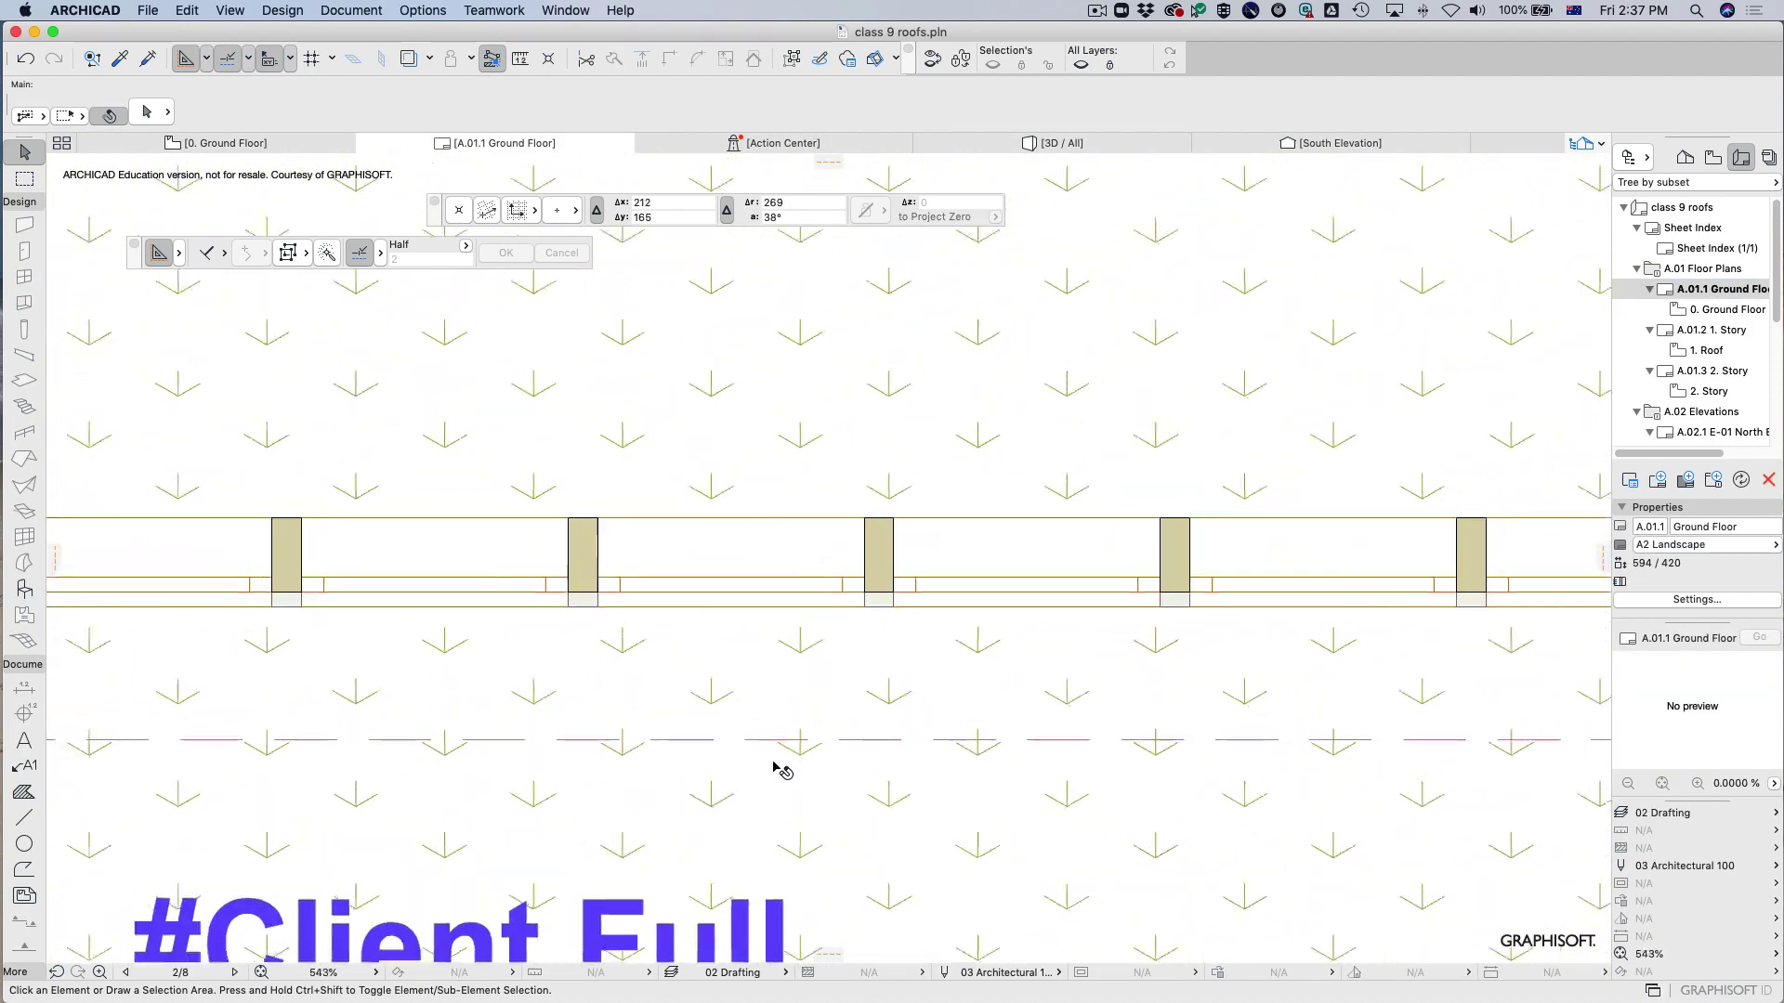
{"action": "middle_click_drag", "start_coordinate": [800, 741], "coordinate": [1043, 506]}
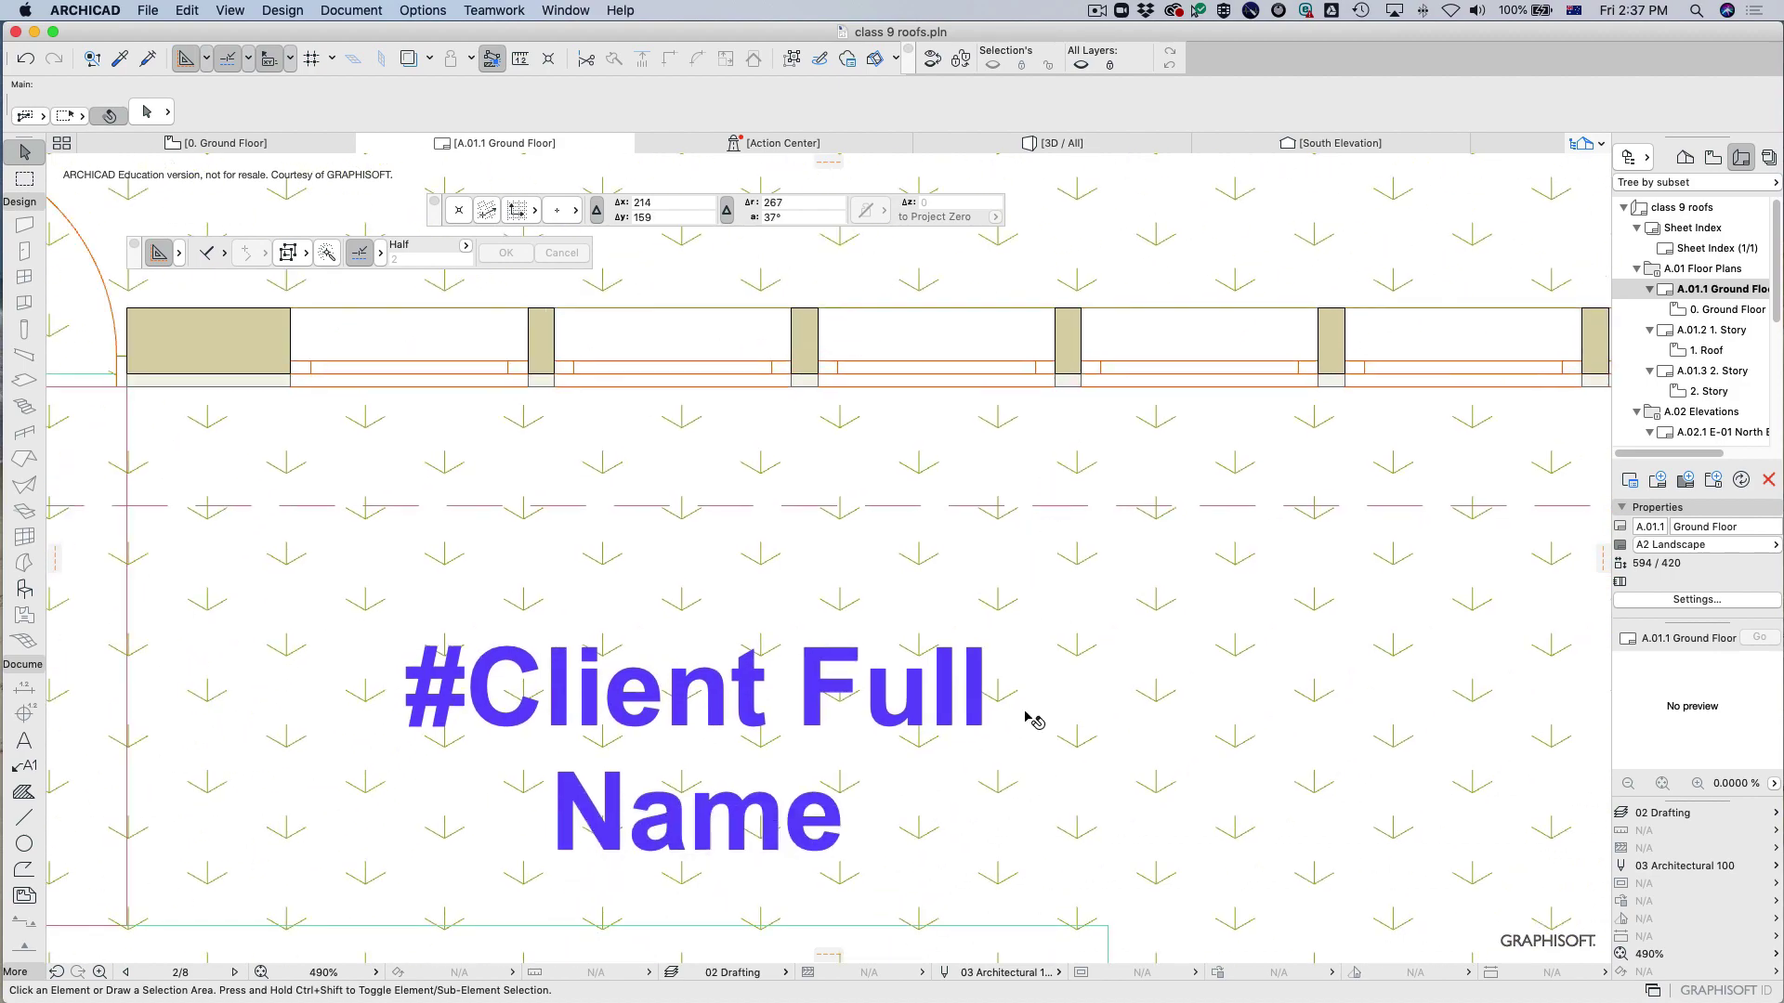
{"action": "scroll", "coordinate": [1022, 757], "scroll_direction": "down", "scroll_amount": 2}
{"action": "left_click", "coordinate": [764, 748]}
{"action": "scroll", "coordinate": [1115, 707], "scroll_direction": "down", "scroll_amount": 10}
{"action": "left_click", "coordinate": [265, 715]}
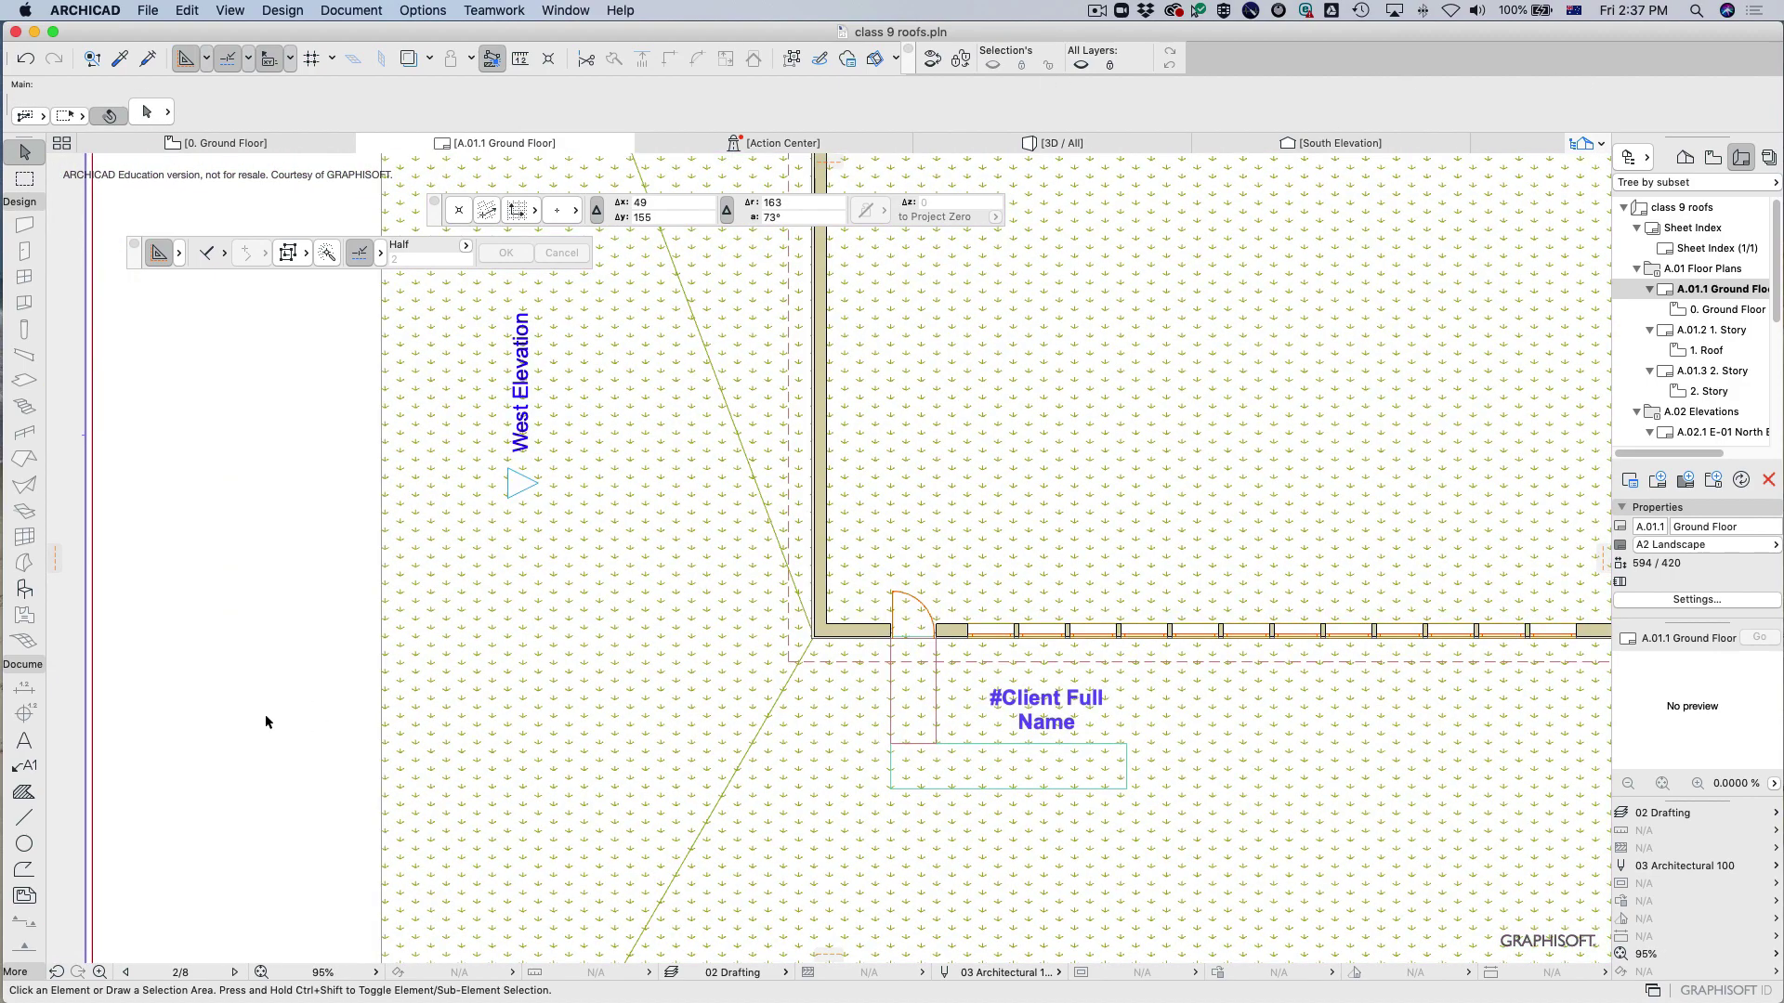
{"action": "scroll", "coordinate": [1004, 743], "scroll_direction": "down", "scroll_amount": 5}
{"action": "scroll", "coordinate": [1082, 751], "scroll_direction": "down", "scroll_amount": 1}
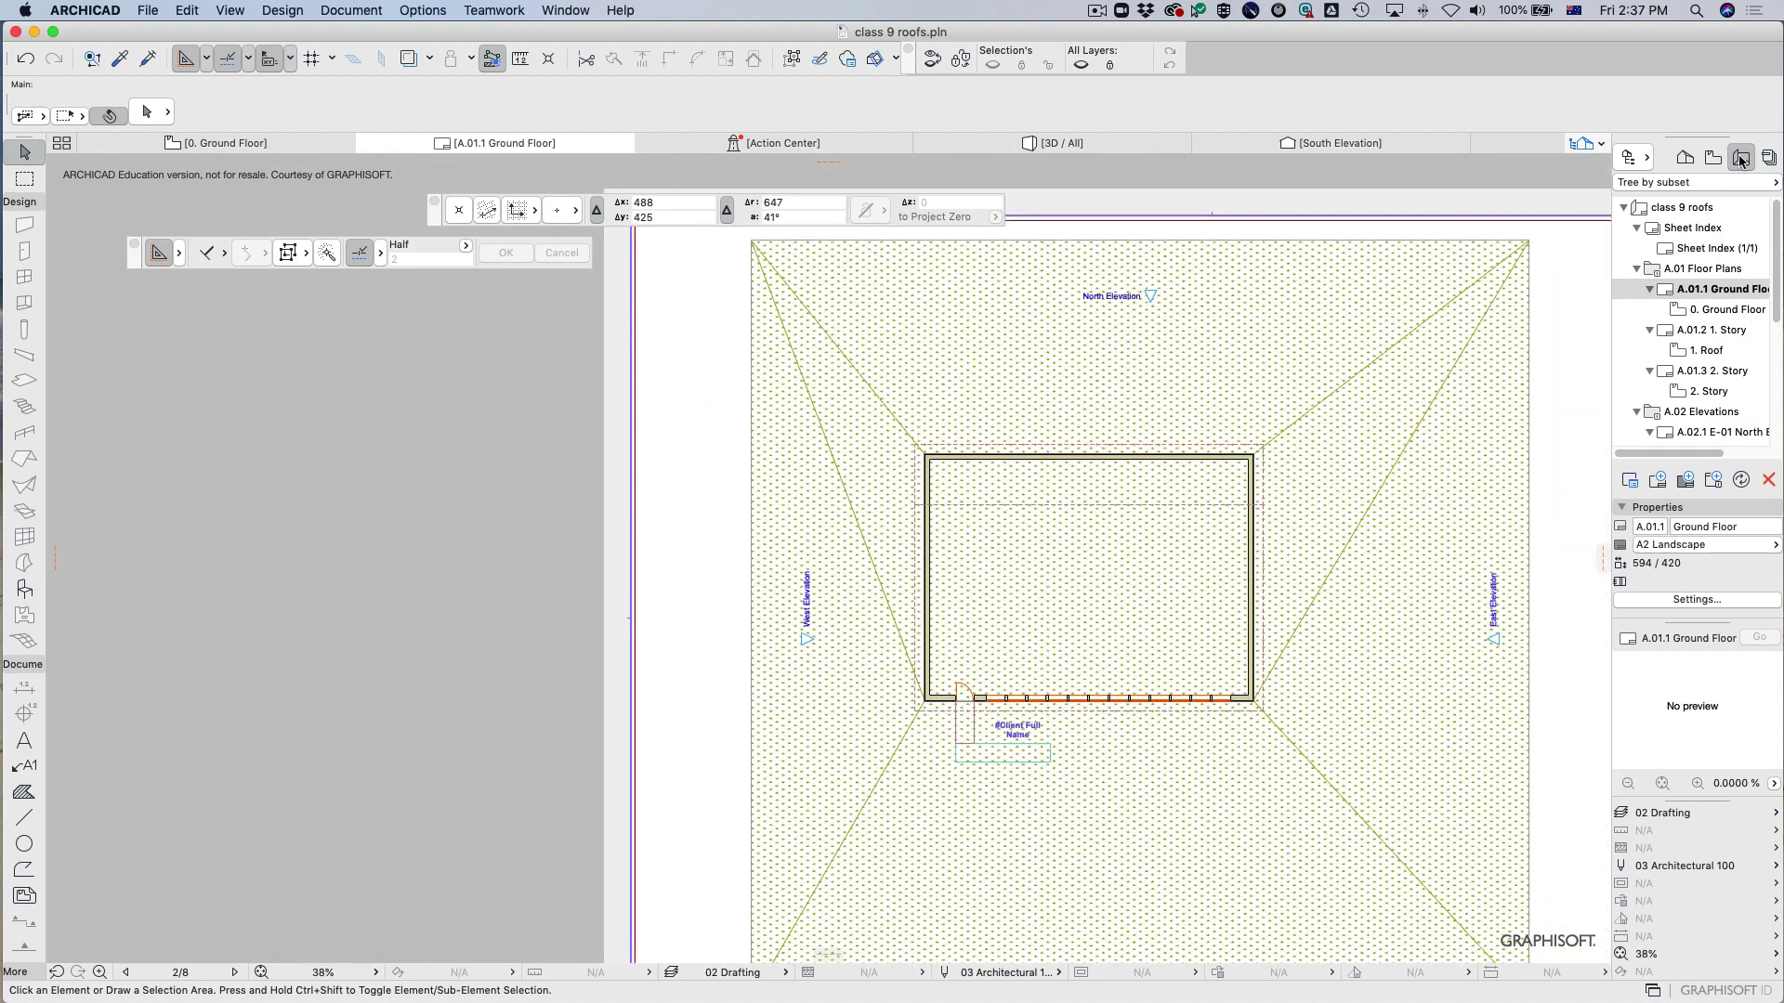
Preview the Ground Floor layout as a PDF from the print options and cancel without printing.
{"action": "left_click", "coordinate": [186, 10]}
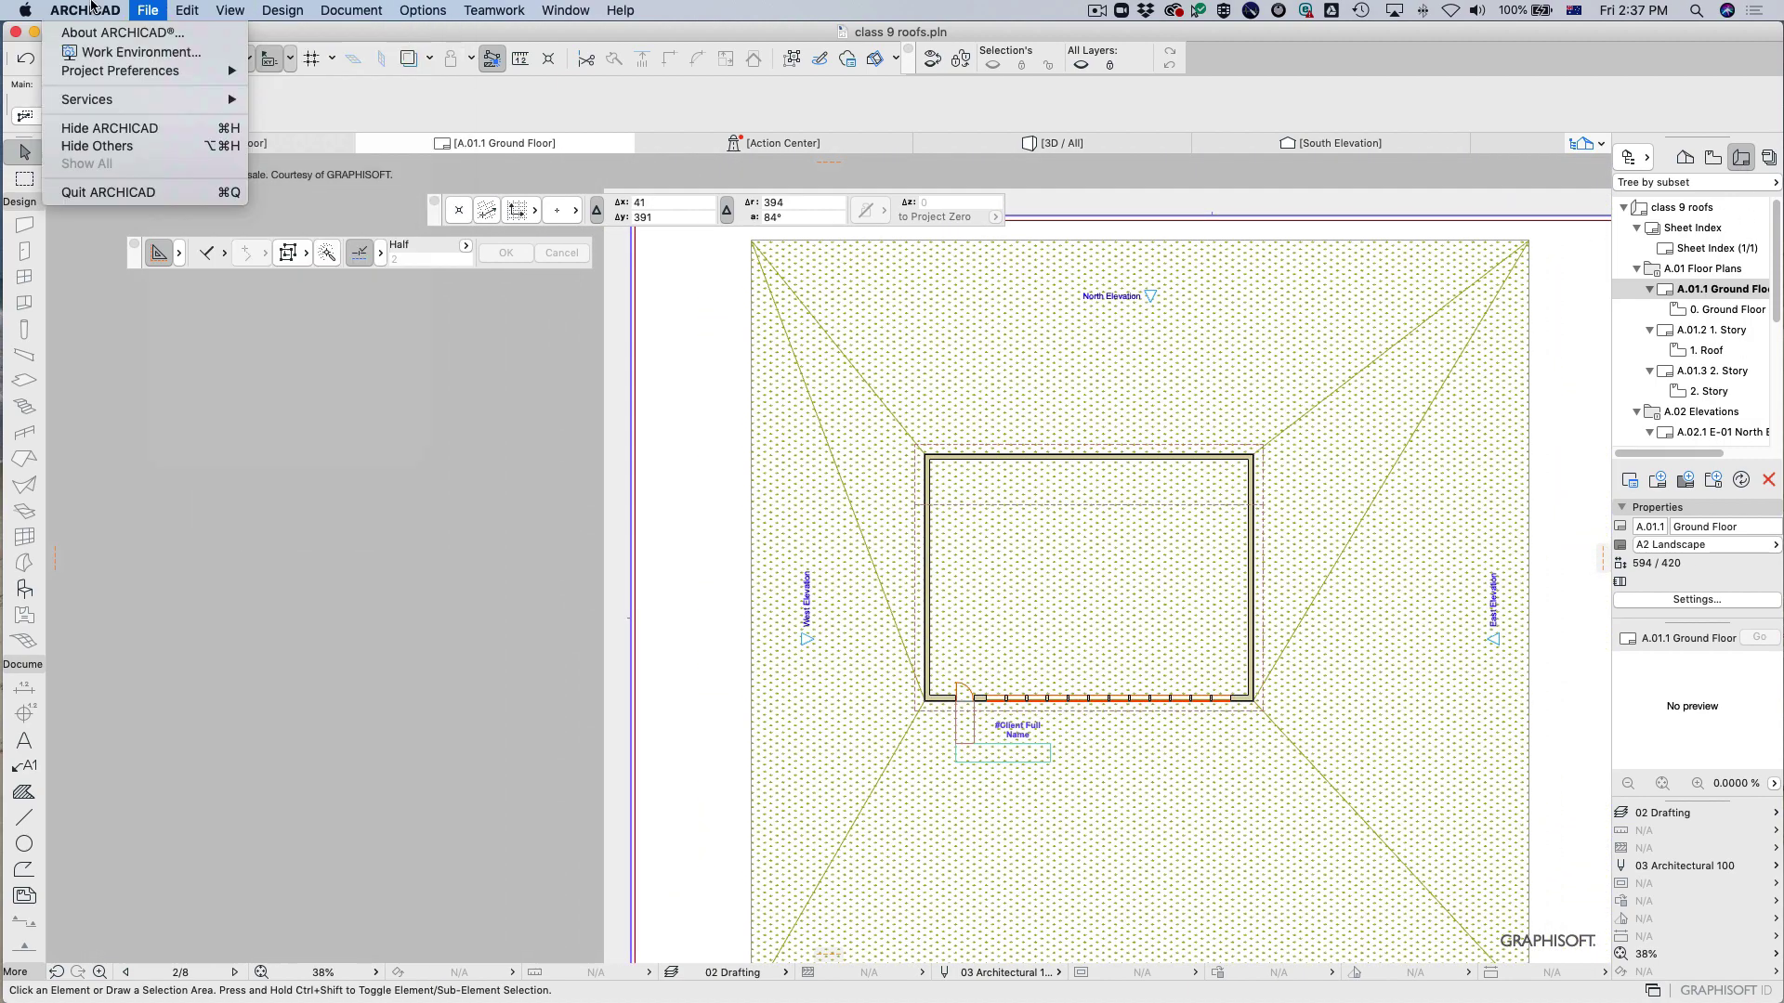
{"action": "left_click", "coordinate": [231, 396]}
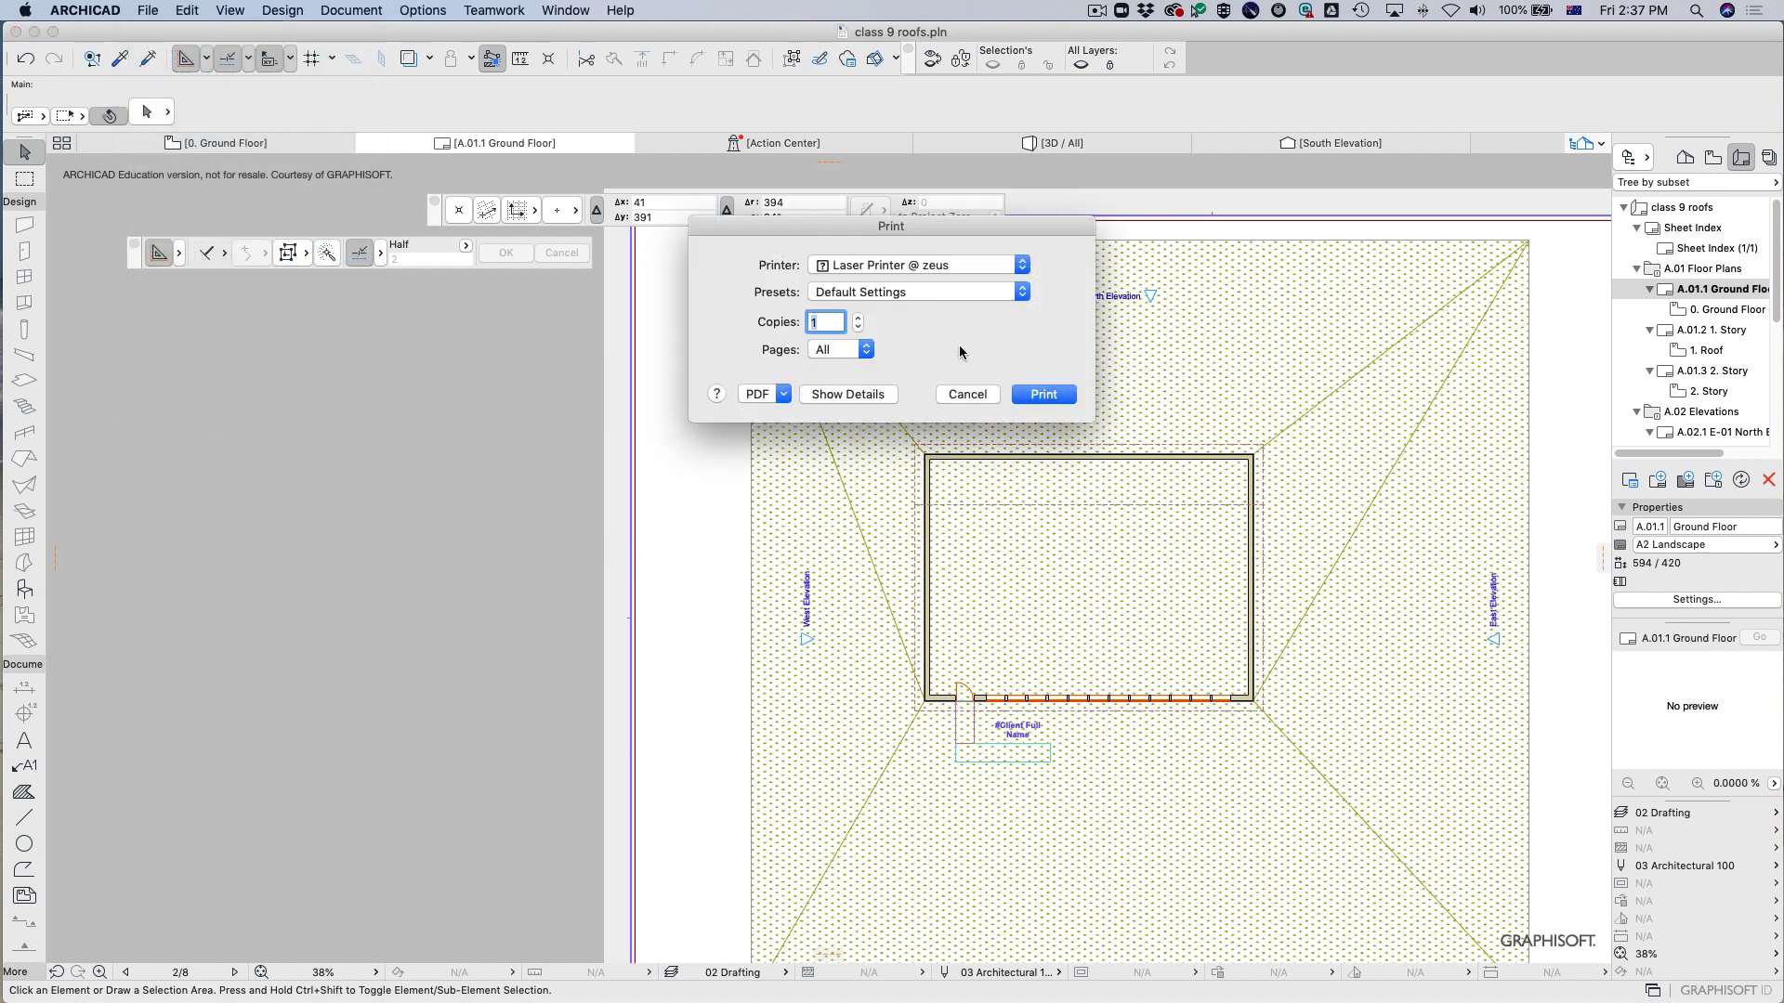
{"action": "left_click", "coordinate": [757, 394]}
{"action": "left_click", "coordinate": [799, 415]}
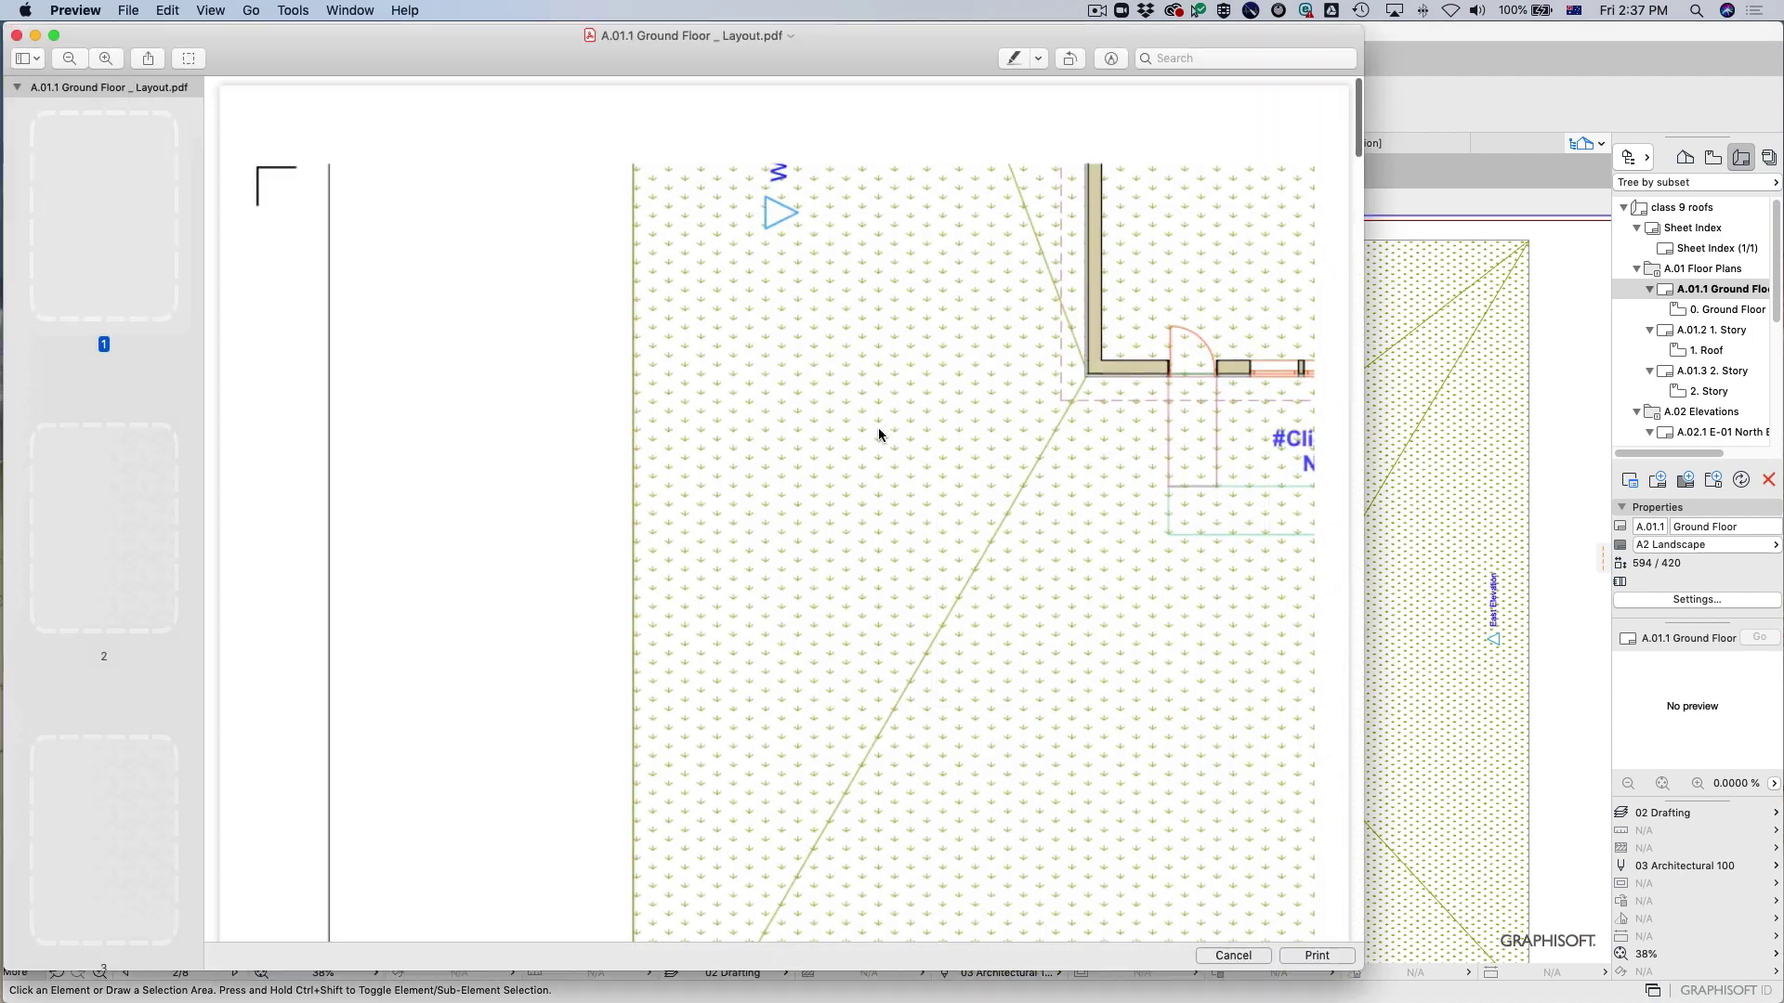
{"action": "left_click", "coordinate": [1241, 966]}
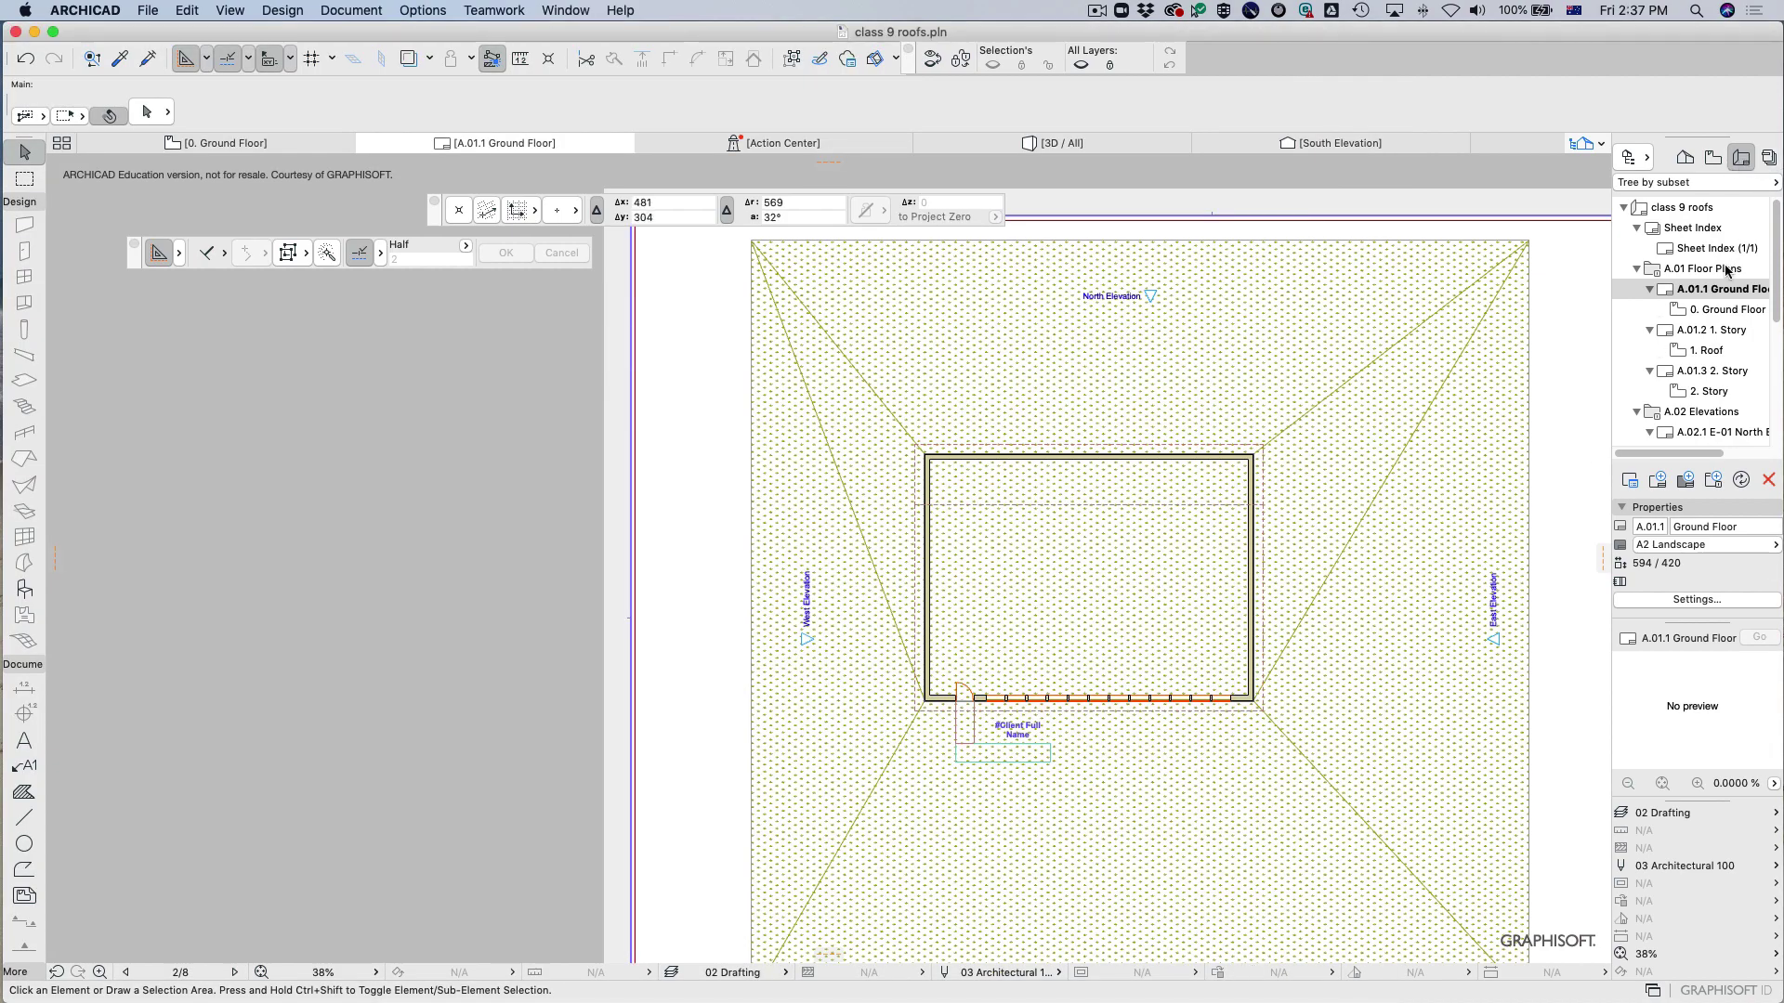
Check the client name autotext on the A.01.1 Ground Floor layout and review the Contact Full Name entry in Project Info.
{"action": "left_click", "coordinate": [1687, 272]}
{"action": "double_click", "coordinate": [1716, 291]}
{"action": "scroll", "coordinate": [1038, 530], "scroll_direction": "up", "scroll_amount": 10}
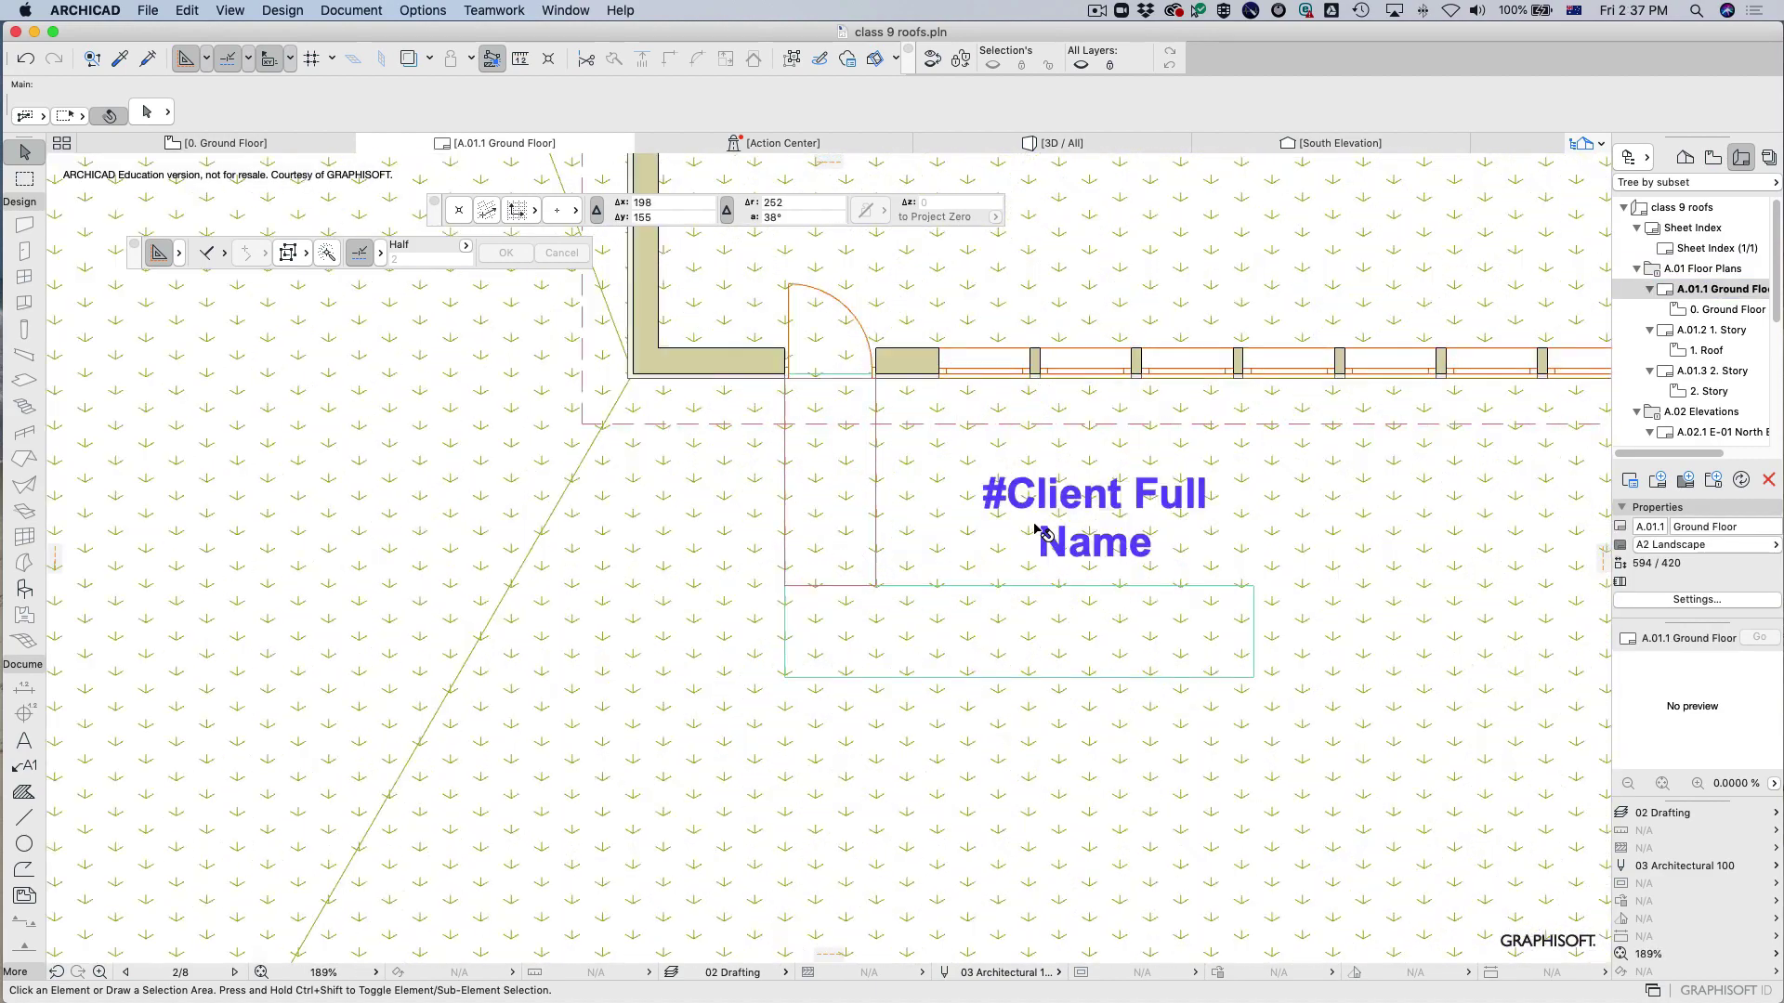
{"action": "scroll", "coordinate": [1038, 529], "scroll_direction": "up", "scroll_amount": 4}
{"action": "left_click", "coordinate": [190, 10]}
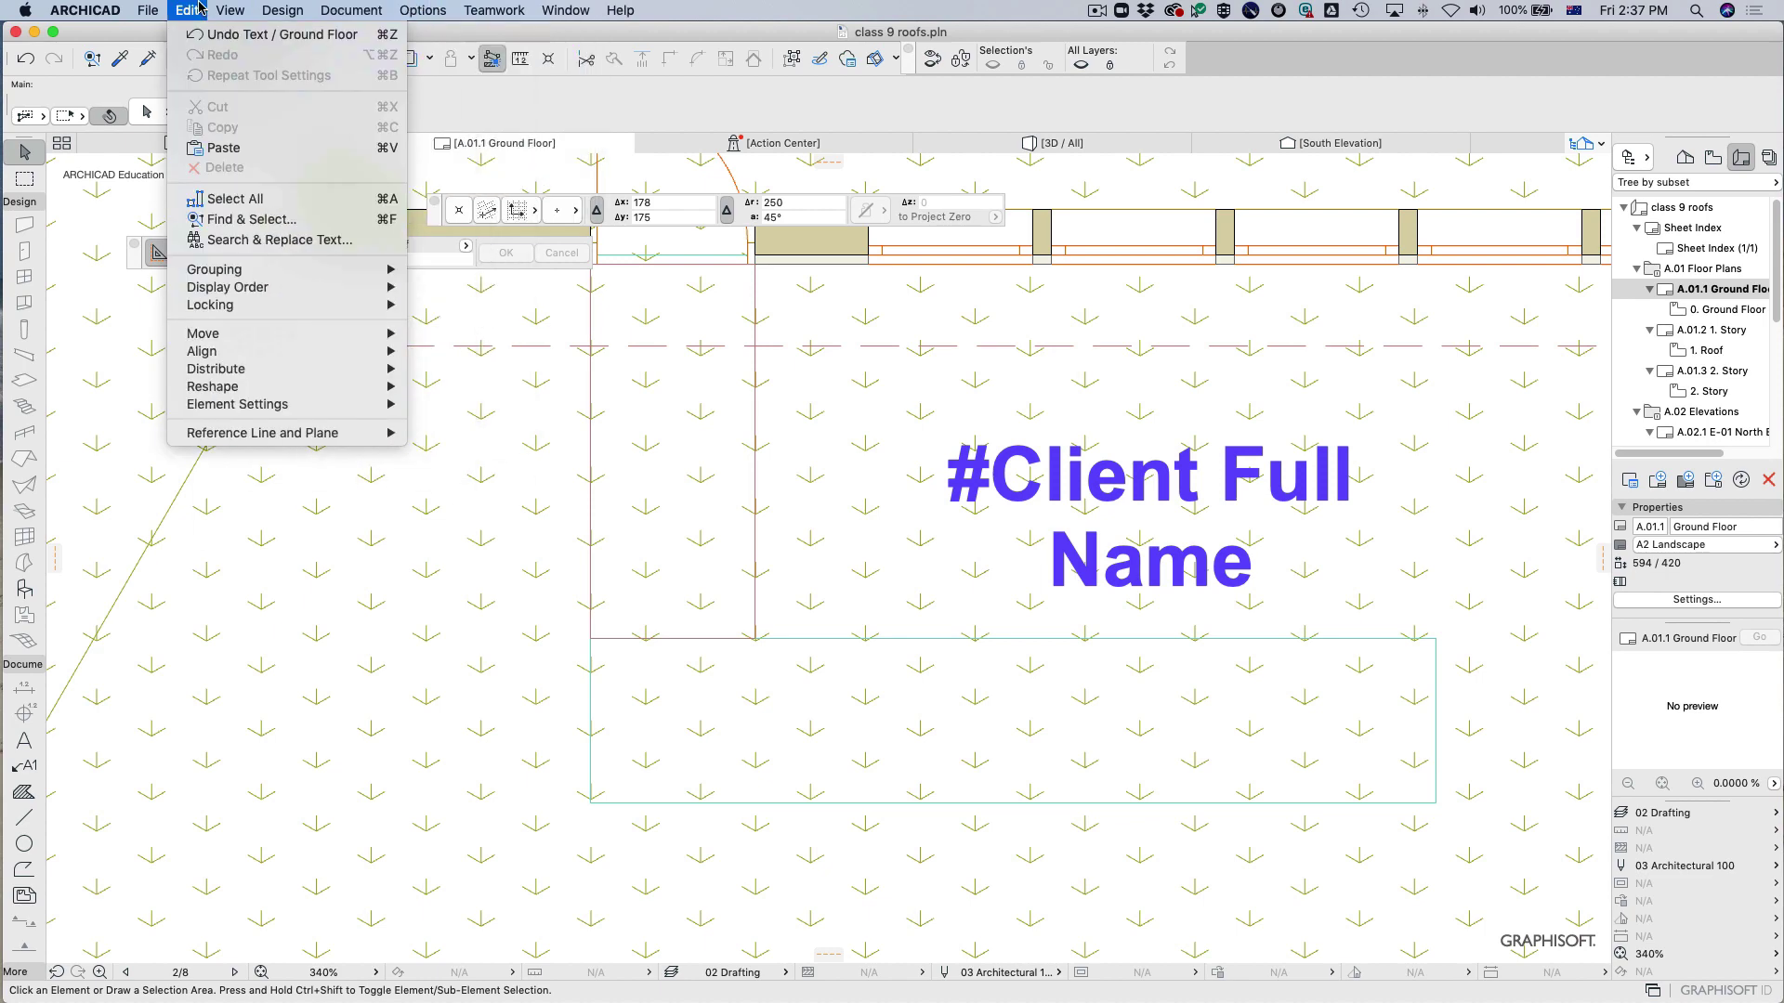
{"action": "mouse_move", "coordinate": [148, 10]}
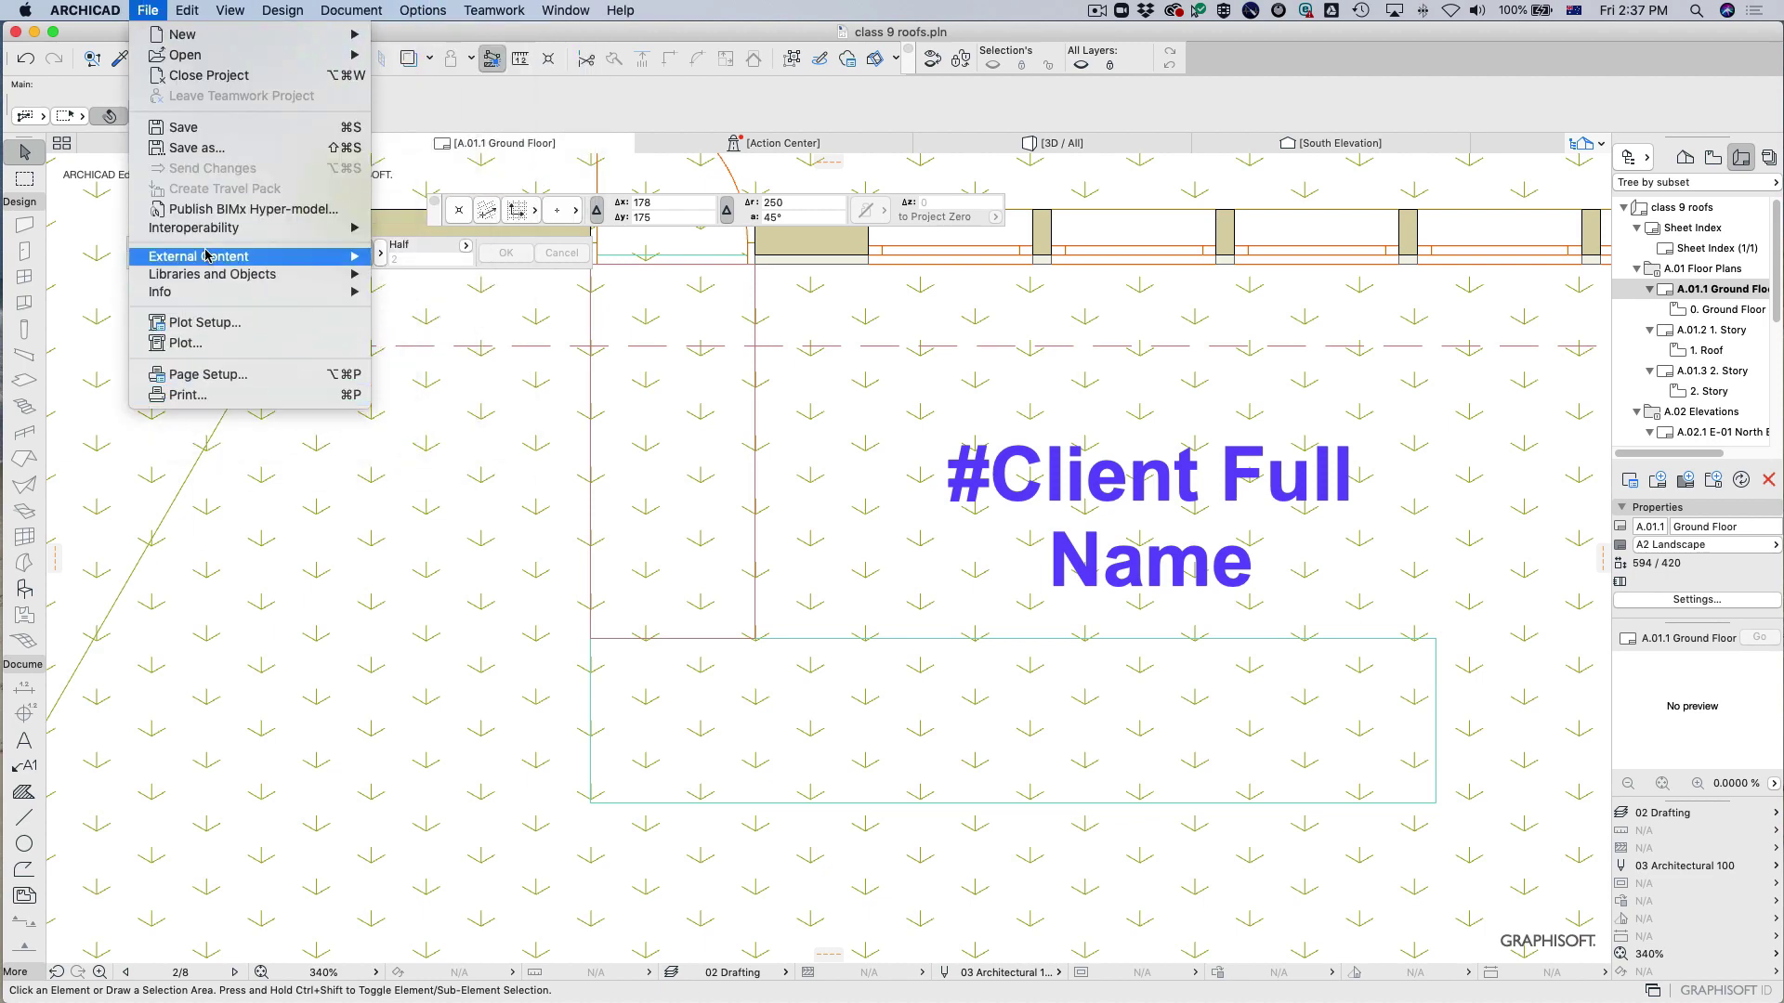
{"action": "mouse_move", "coordinate": [216, 290]}
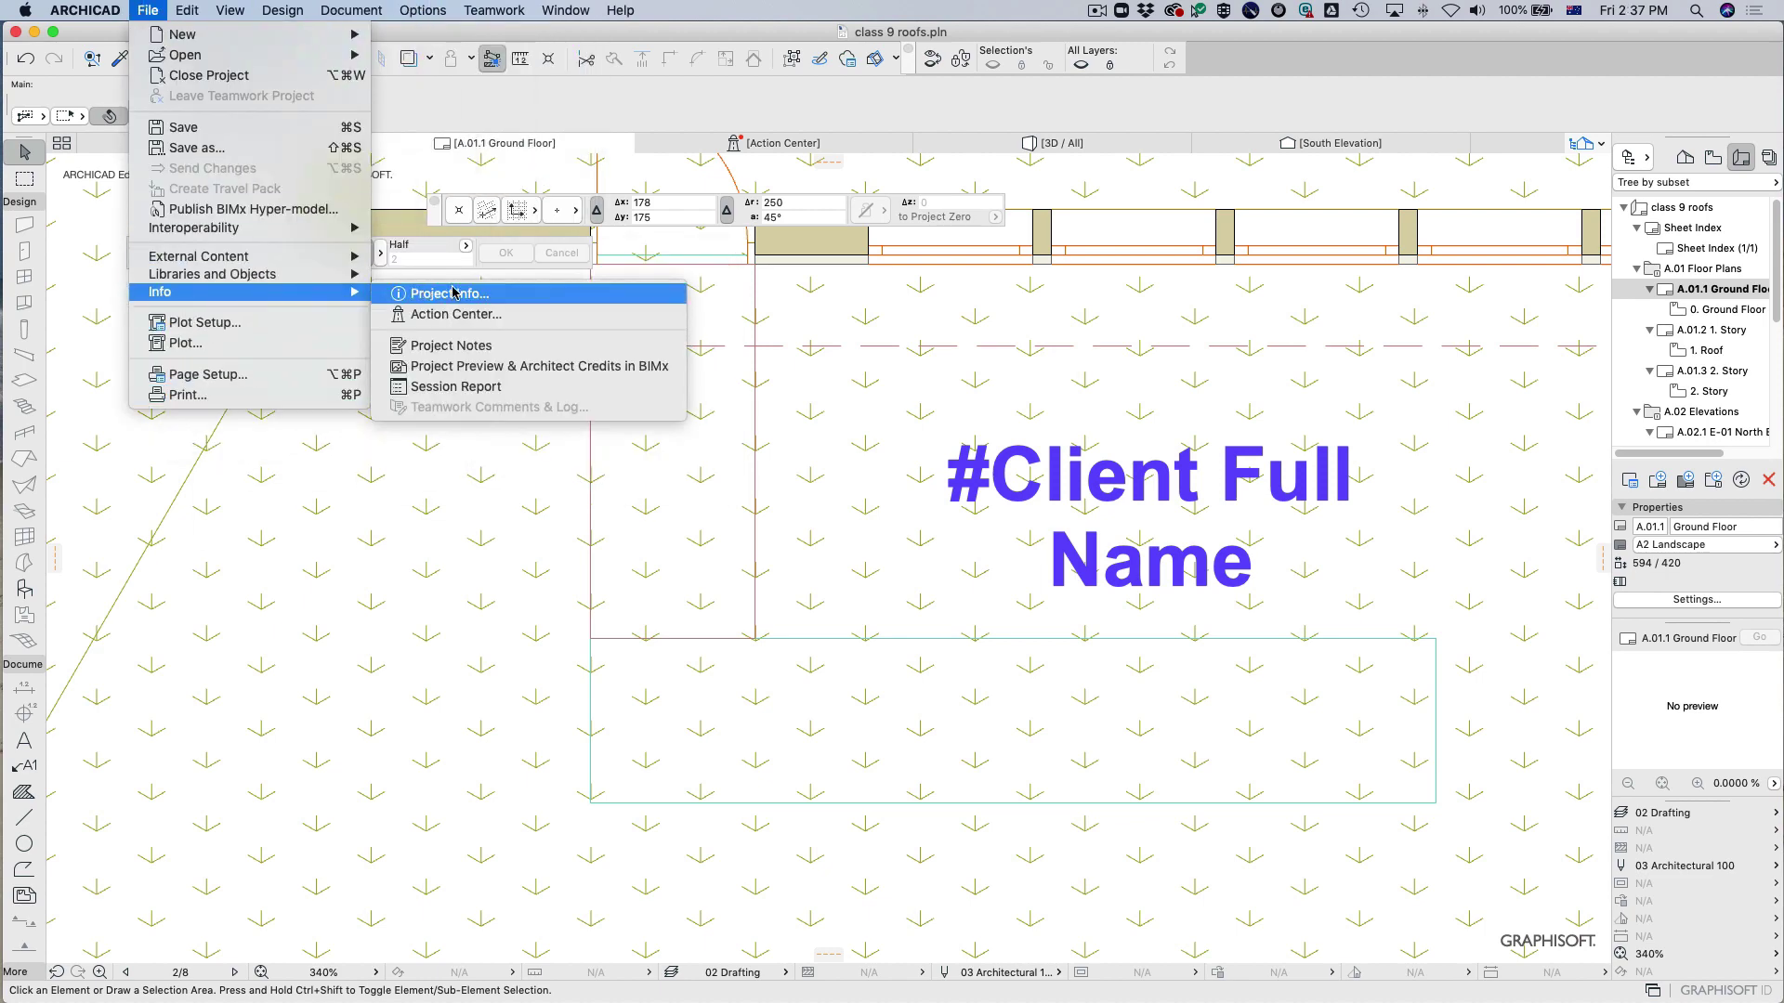
{"action": "left_click", "coordinate": [501, 292]}
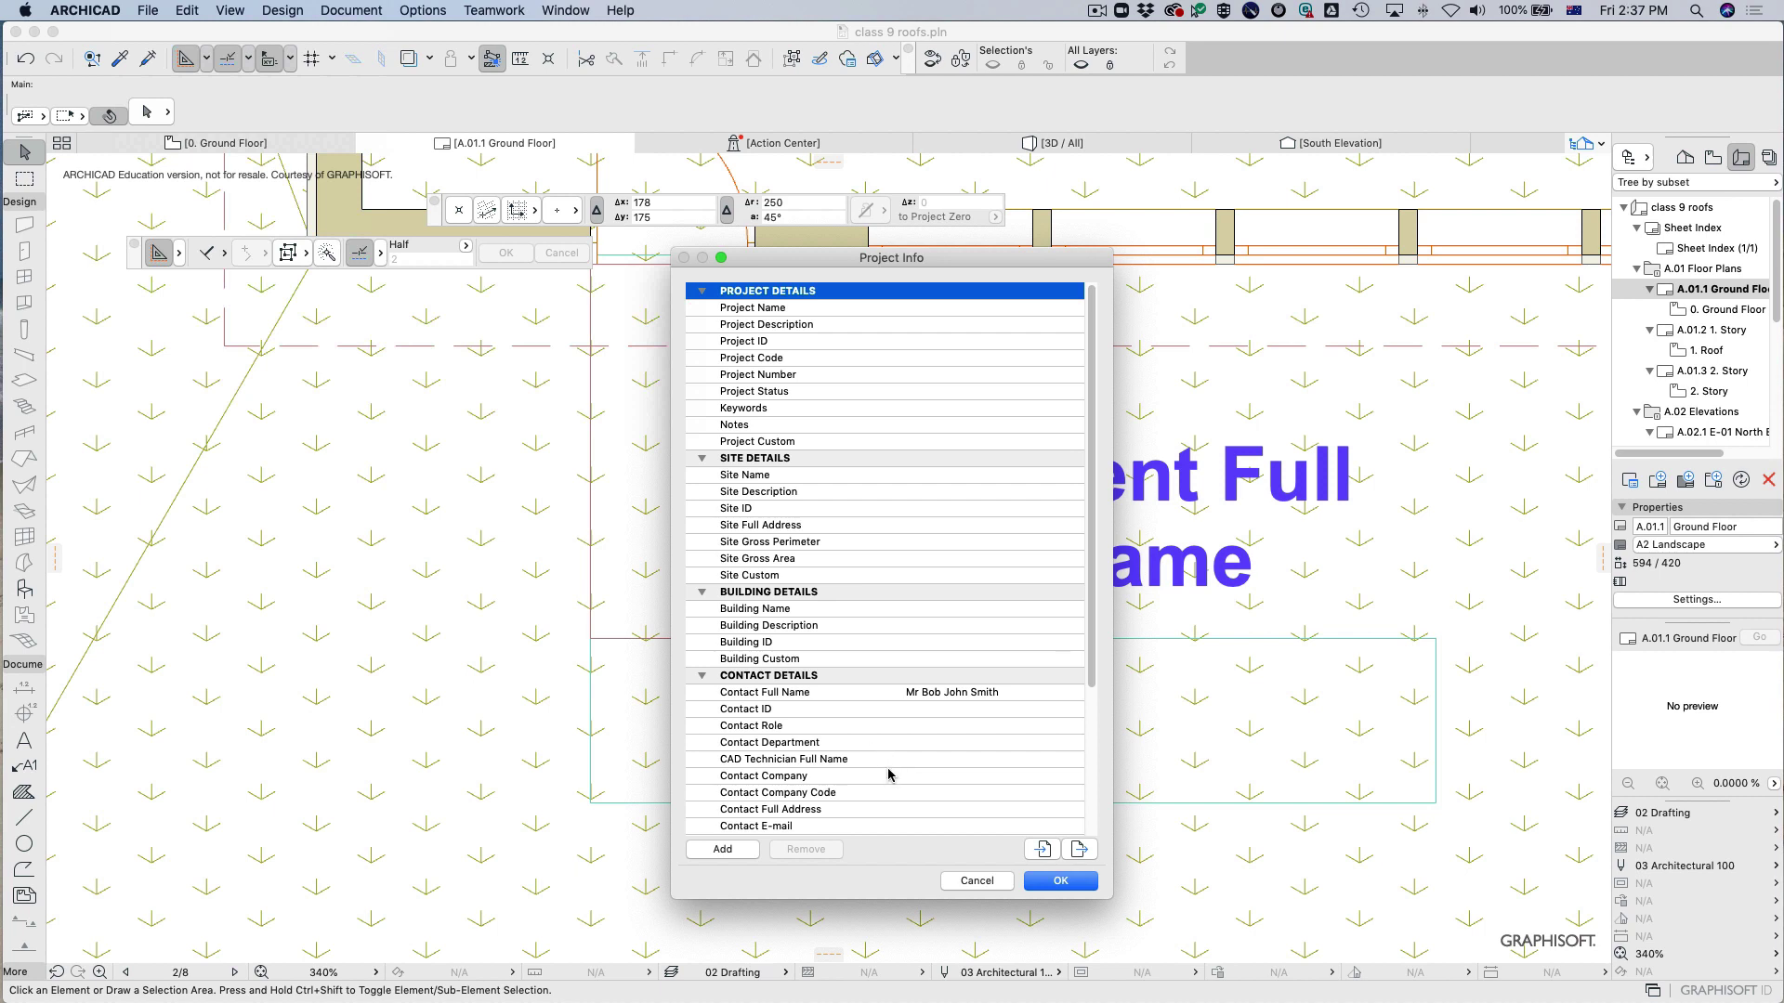
{"action": "scroll", "coordinate": [889, 774], "scroll_direction": "down", "scroll_amount": 2}
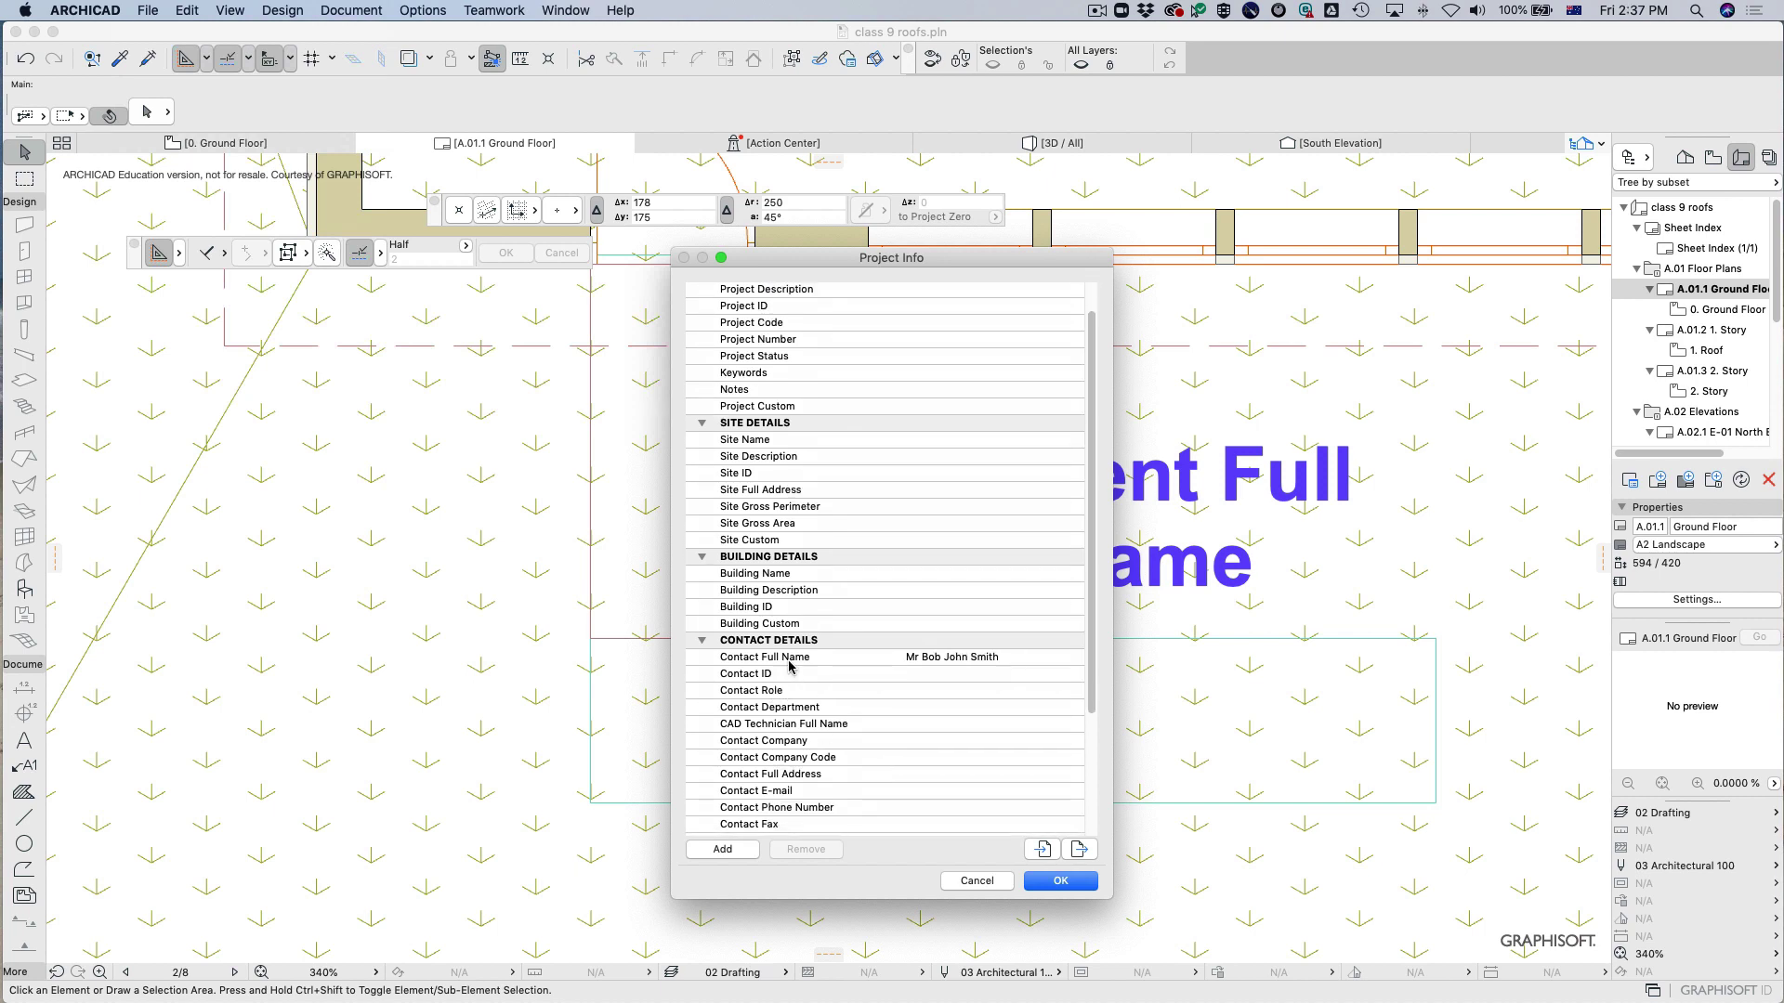
{"action": "left_click", "coordinate": [938, 660]}
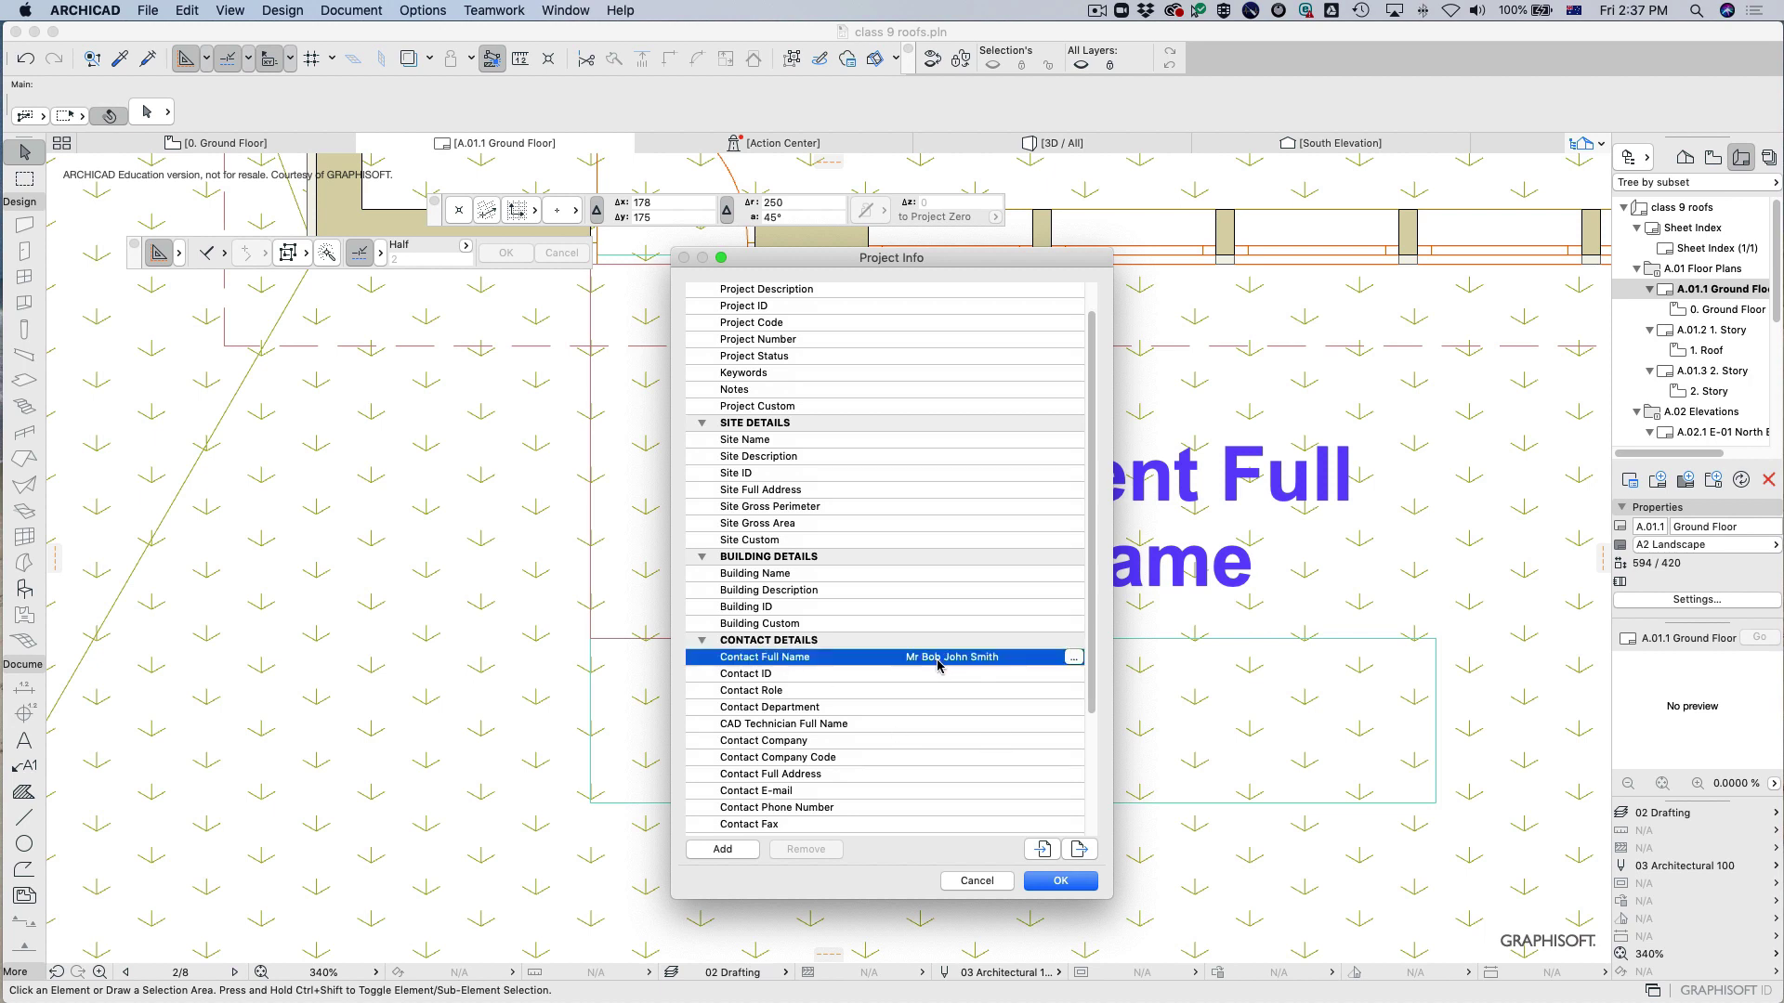
{"action": "scroll", "coordinate": [885, 801], "scroll_direction": "down", "scroll_amount": 6}
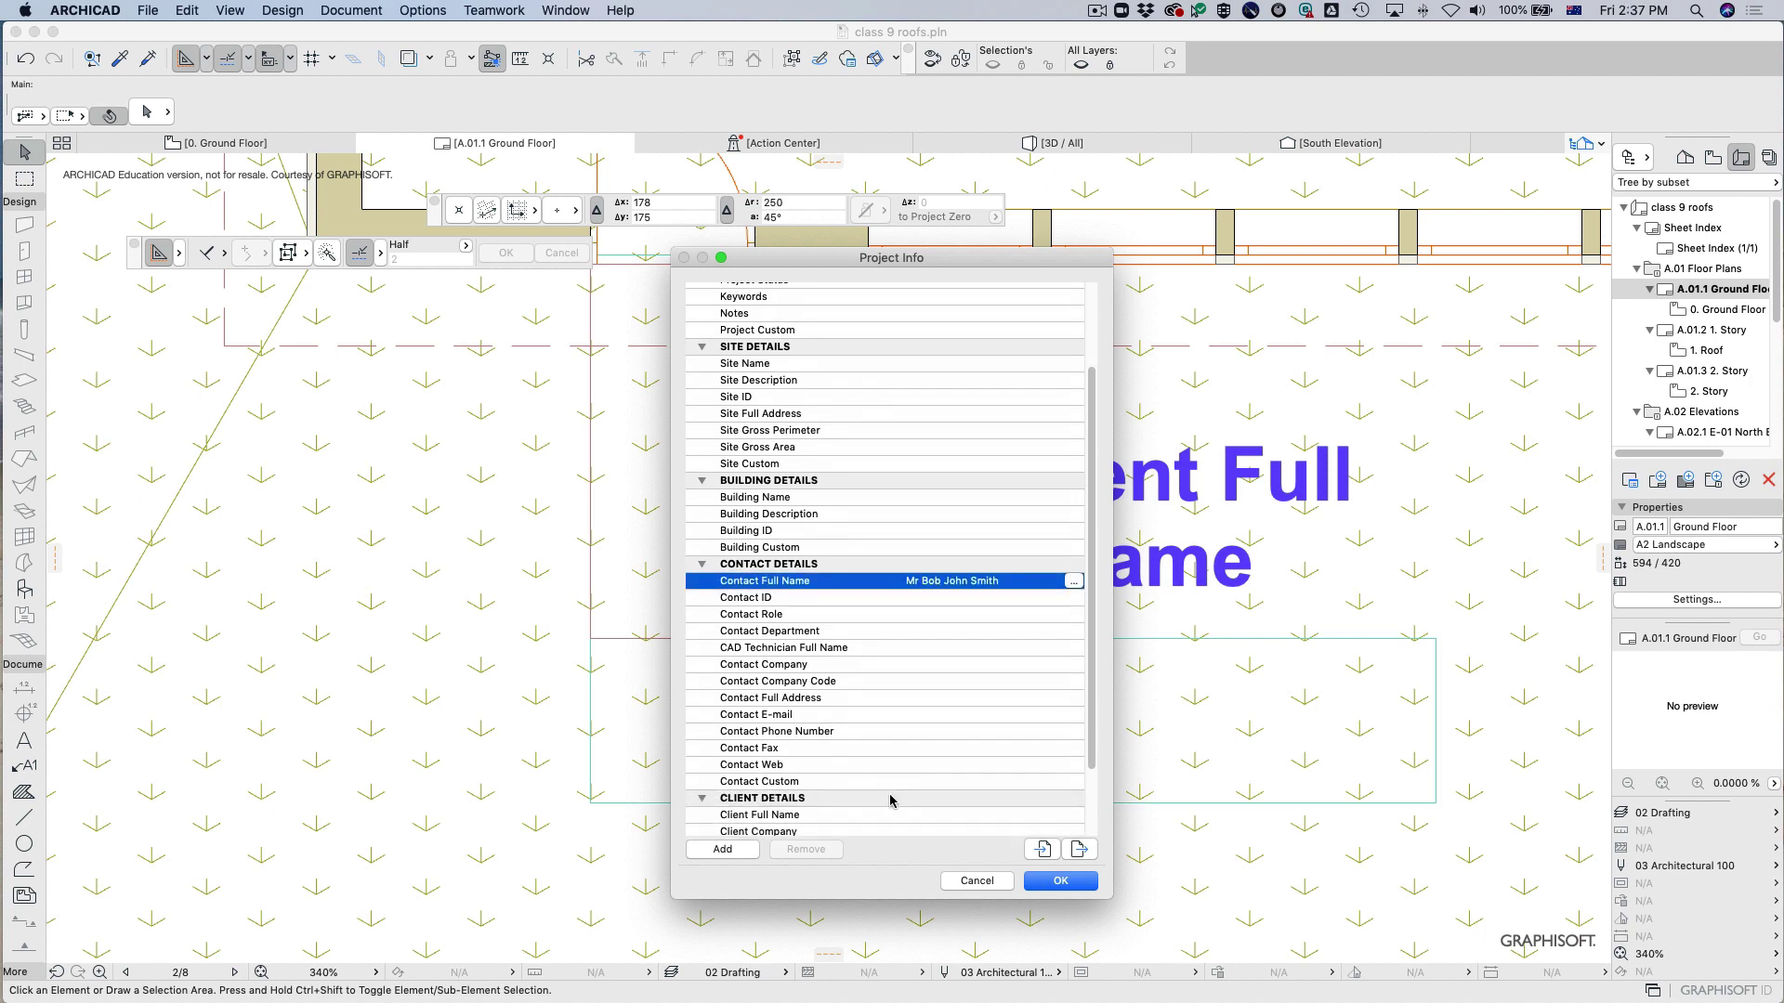
Enter a given name for Client Full Name under Client Details and save the Project Info.
{"action": "left_click", "coordinate": [797, 728]}
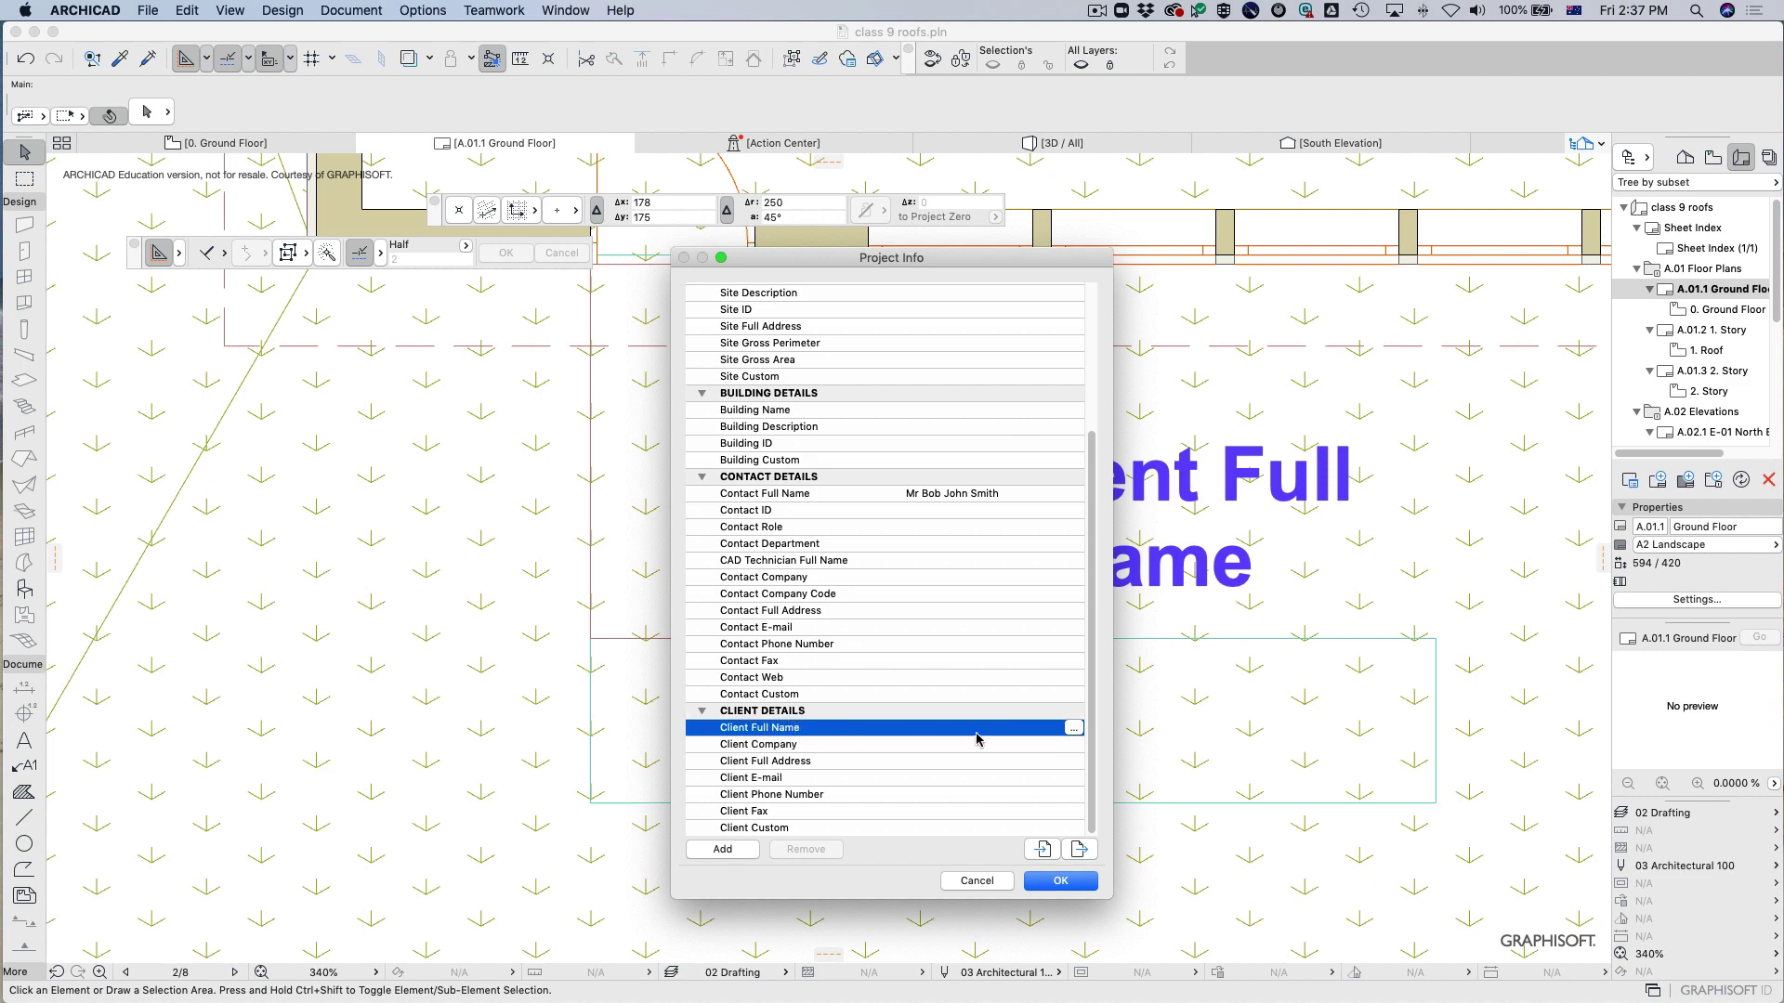
{"action": "double_click", "coordinate": [978, 730]}
{"action": "left_click", "coordinate": [840, 337]}
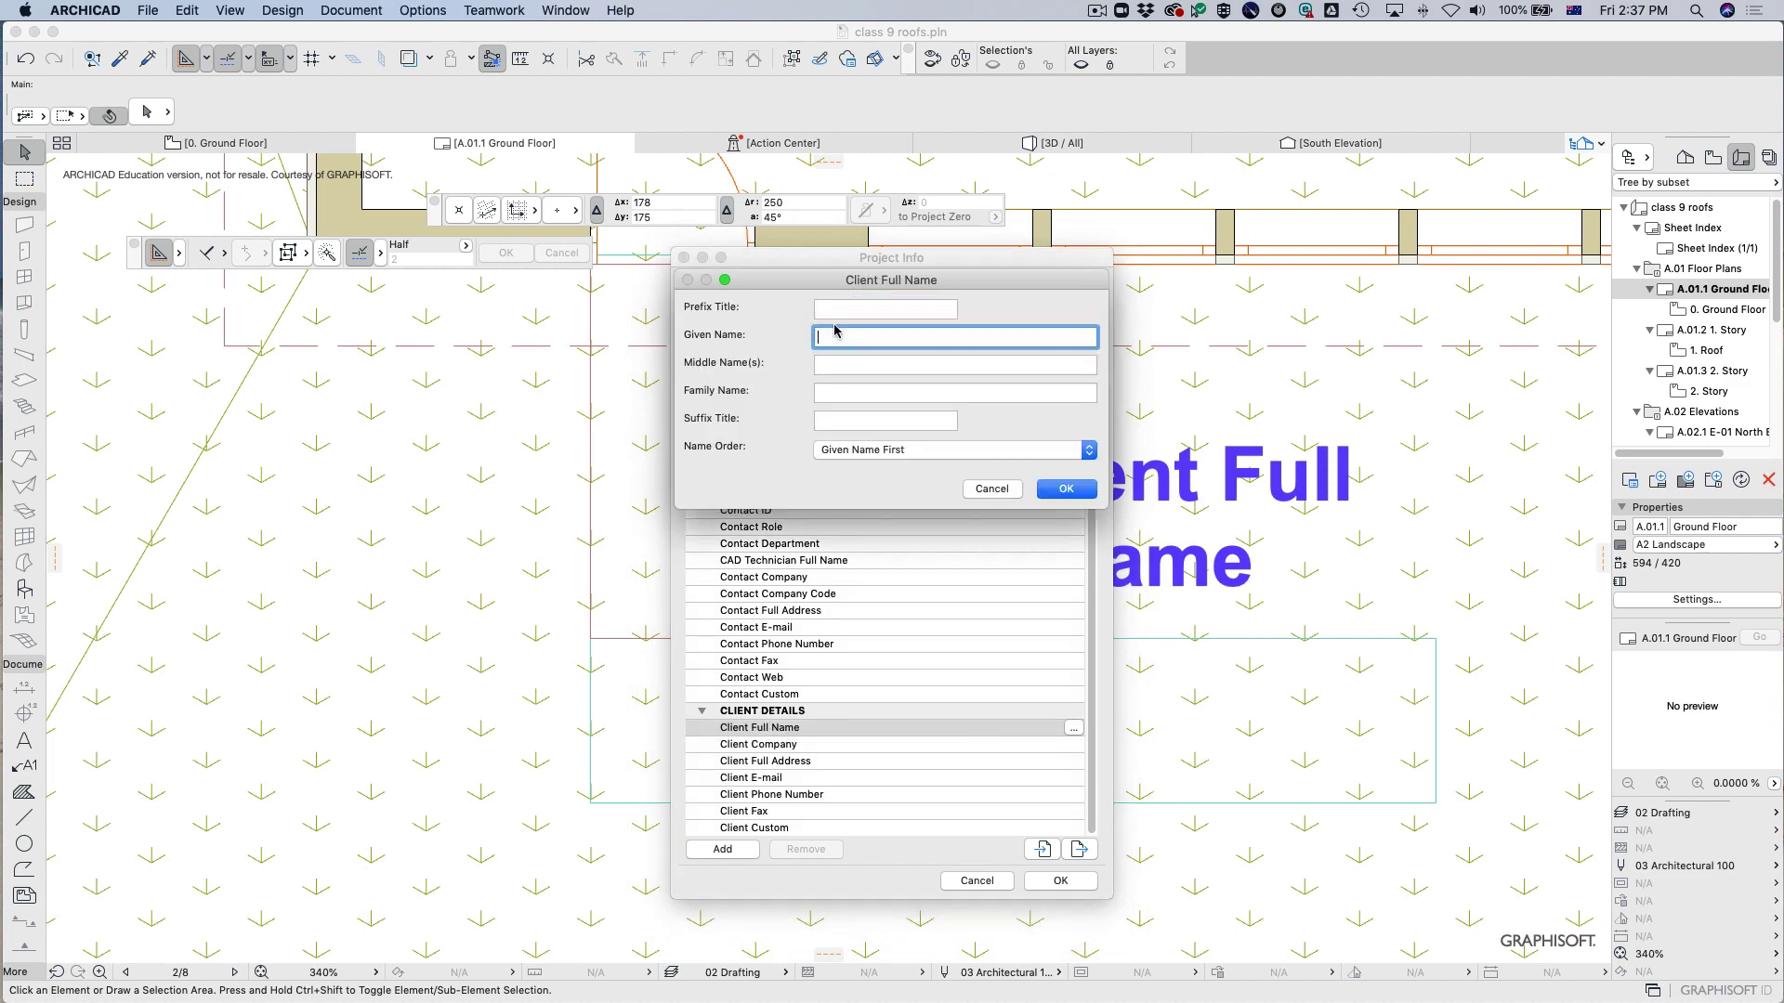
{"action": "type", "text": "Bob"}
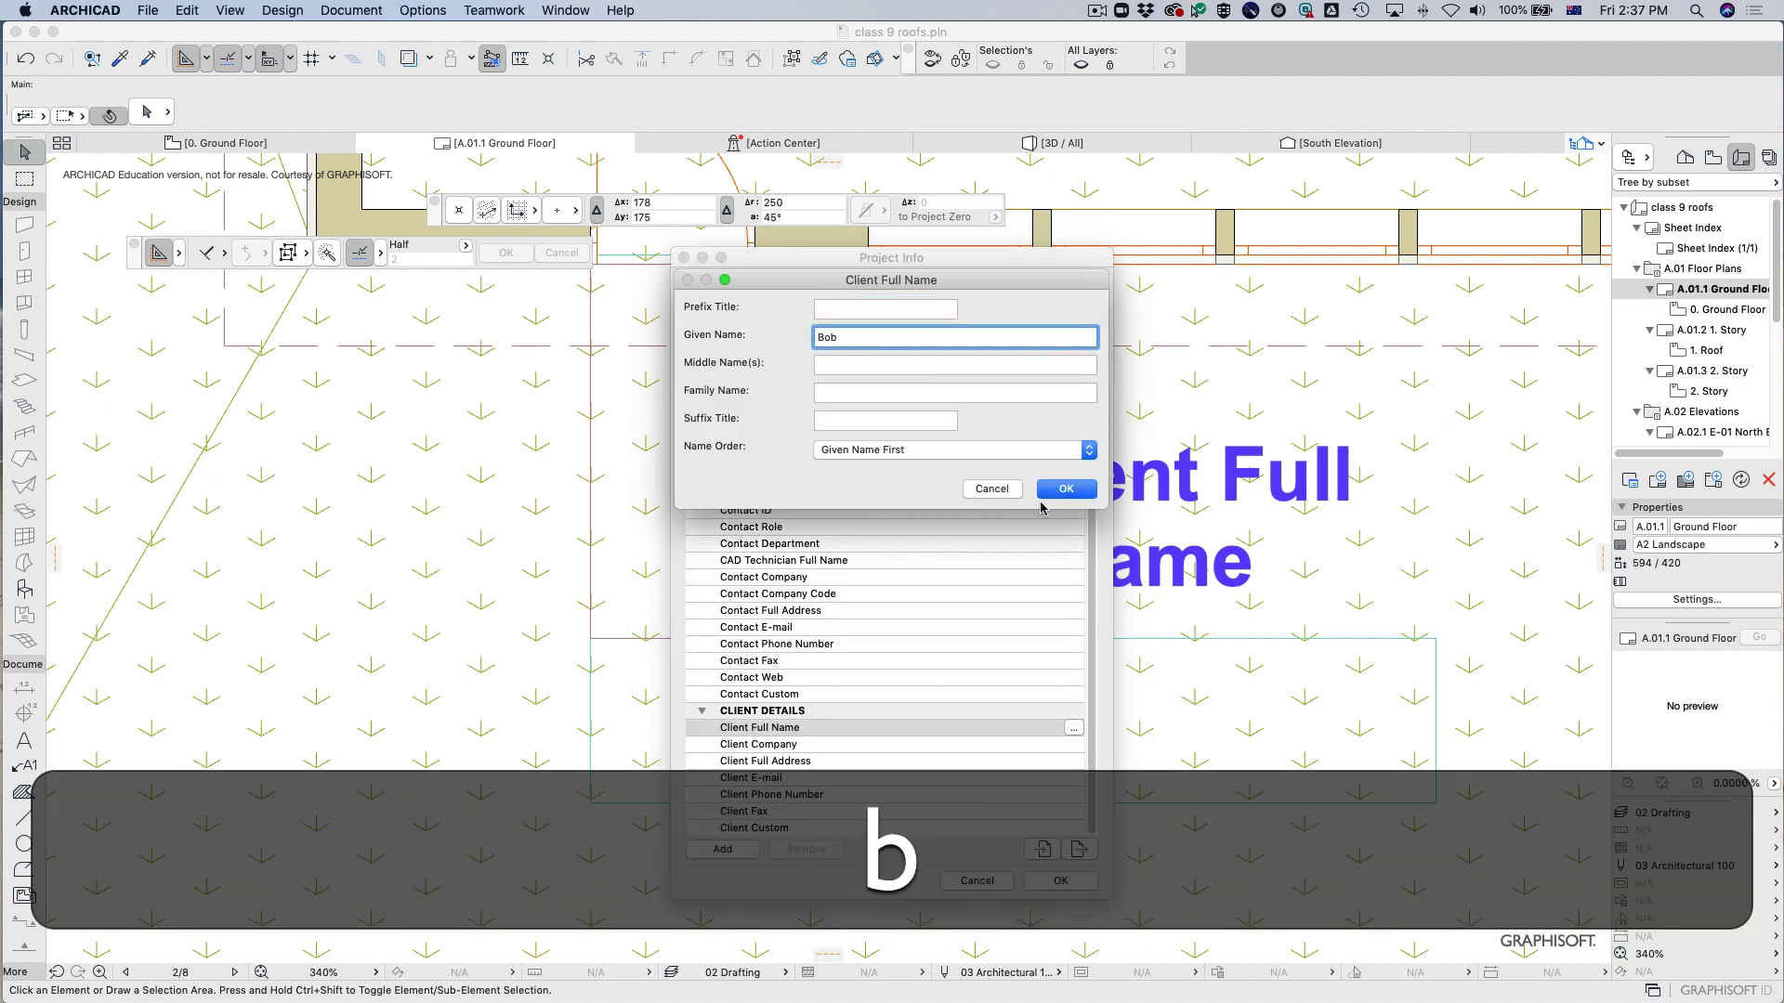
{"action": "left_click", "coordinate": [1066, 489]}
{"action": "left_click", "coordinate": [1062, 881]}
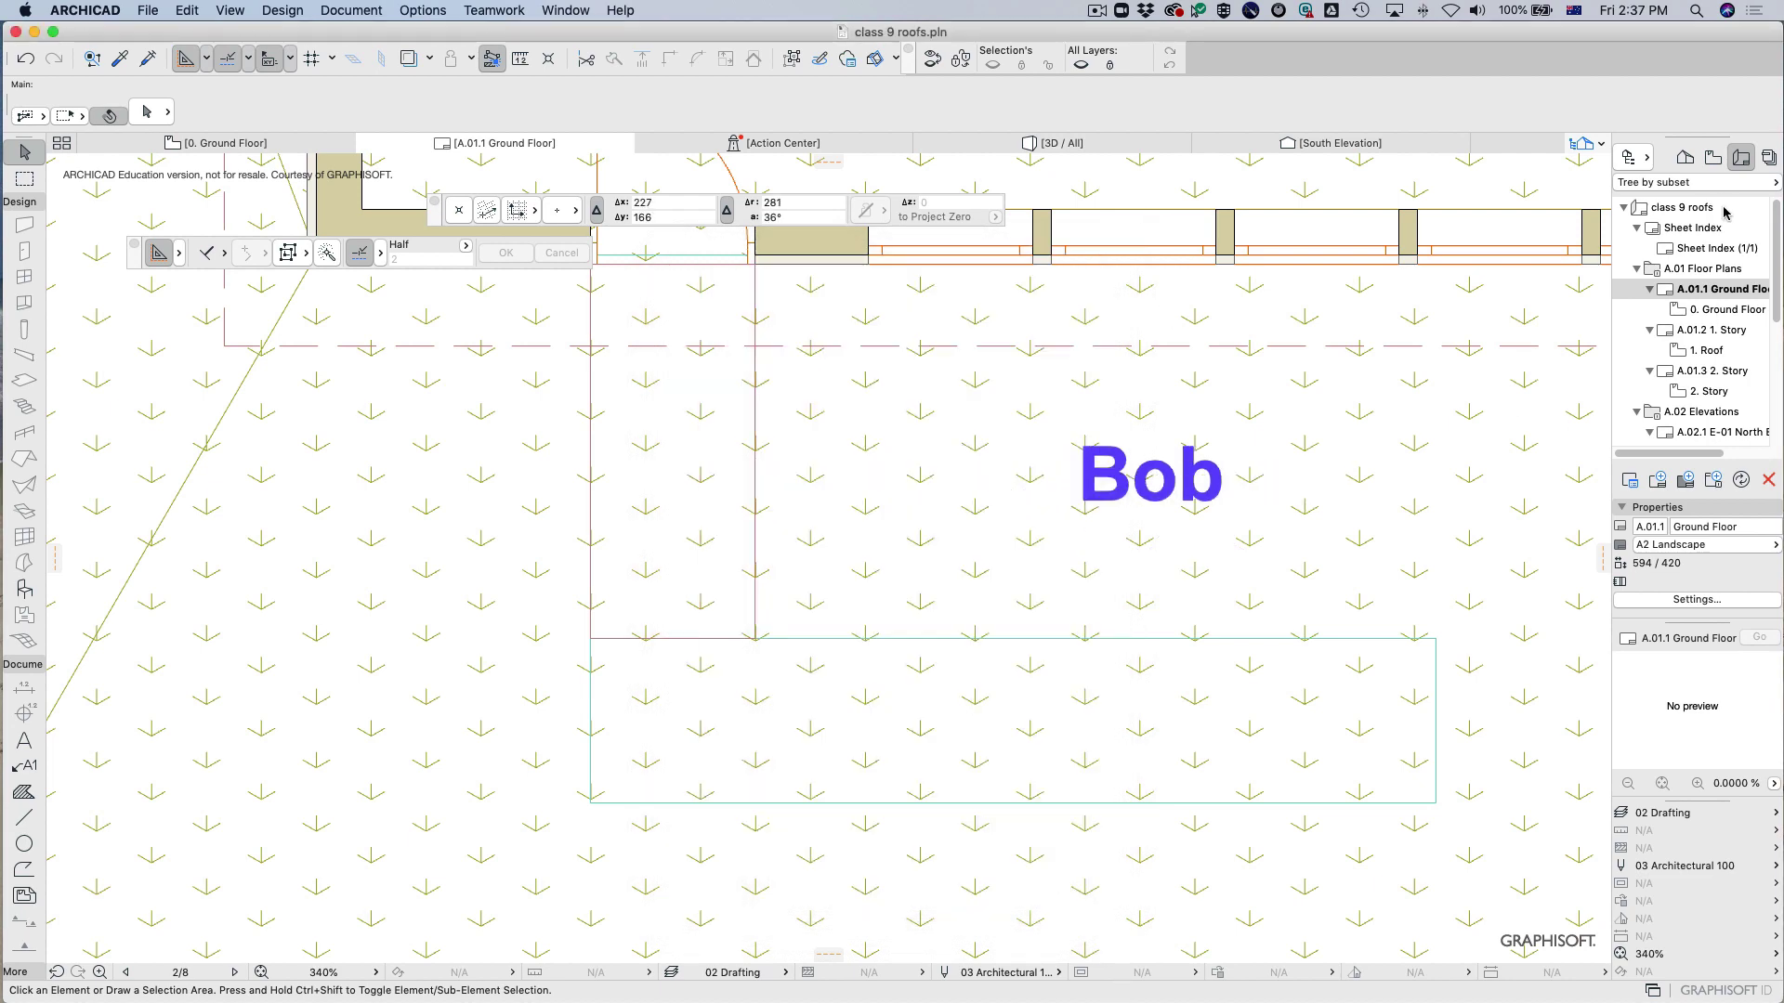
Open the 0. Ground Floor story from the Project Map and inspect the client name text block below the south wall.
{"action": "left_click", "coordinate": [1681, 158]}
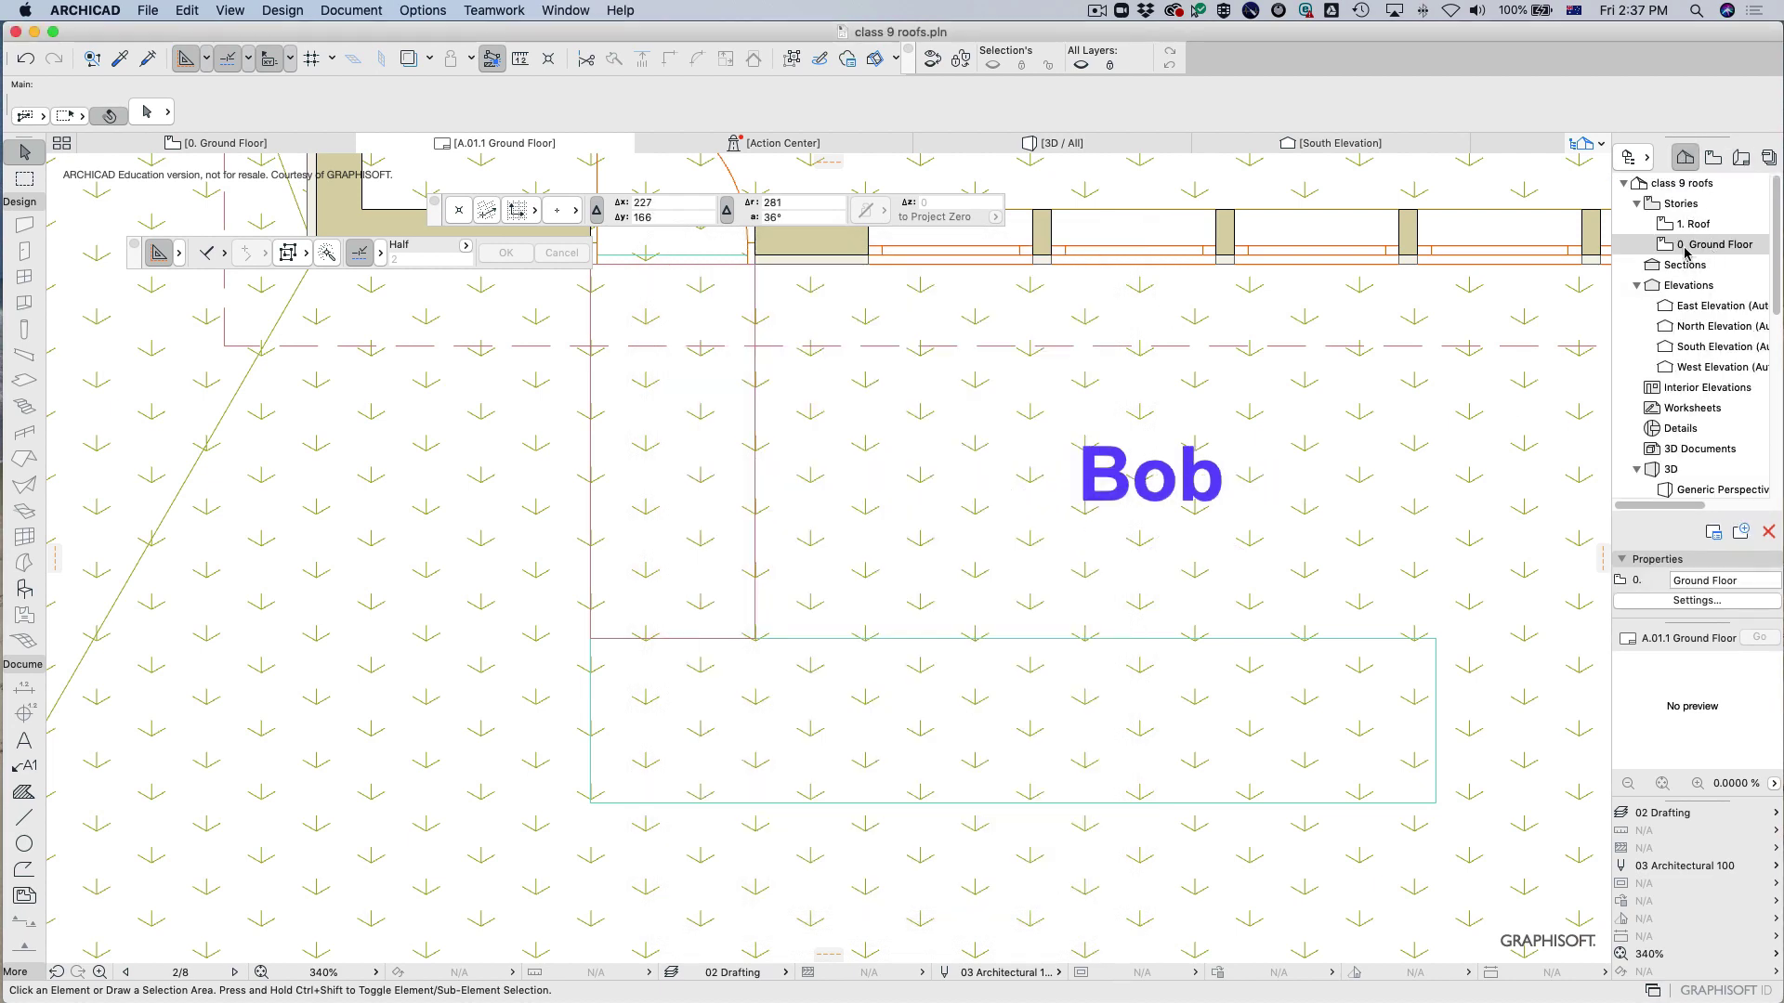
{"action": "double_click", "coordinate": [1672, 246]}
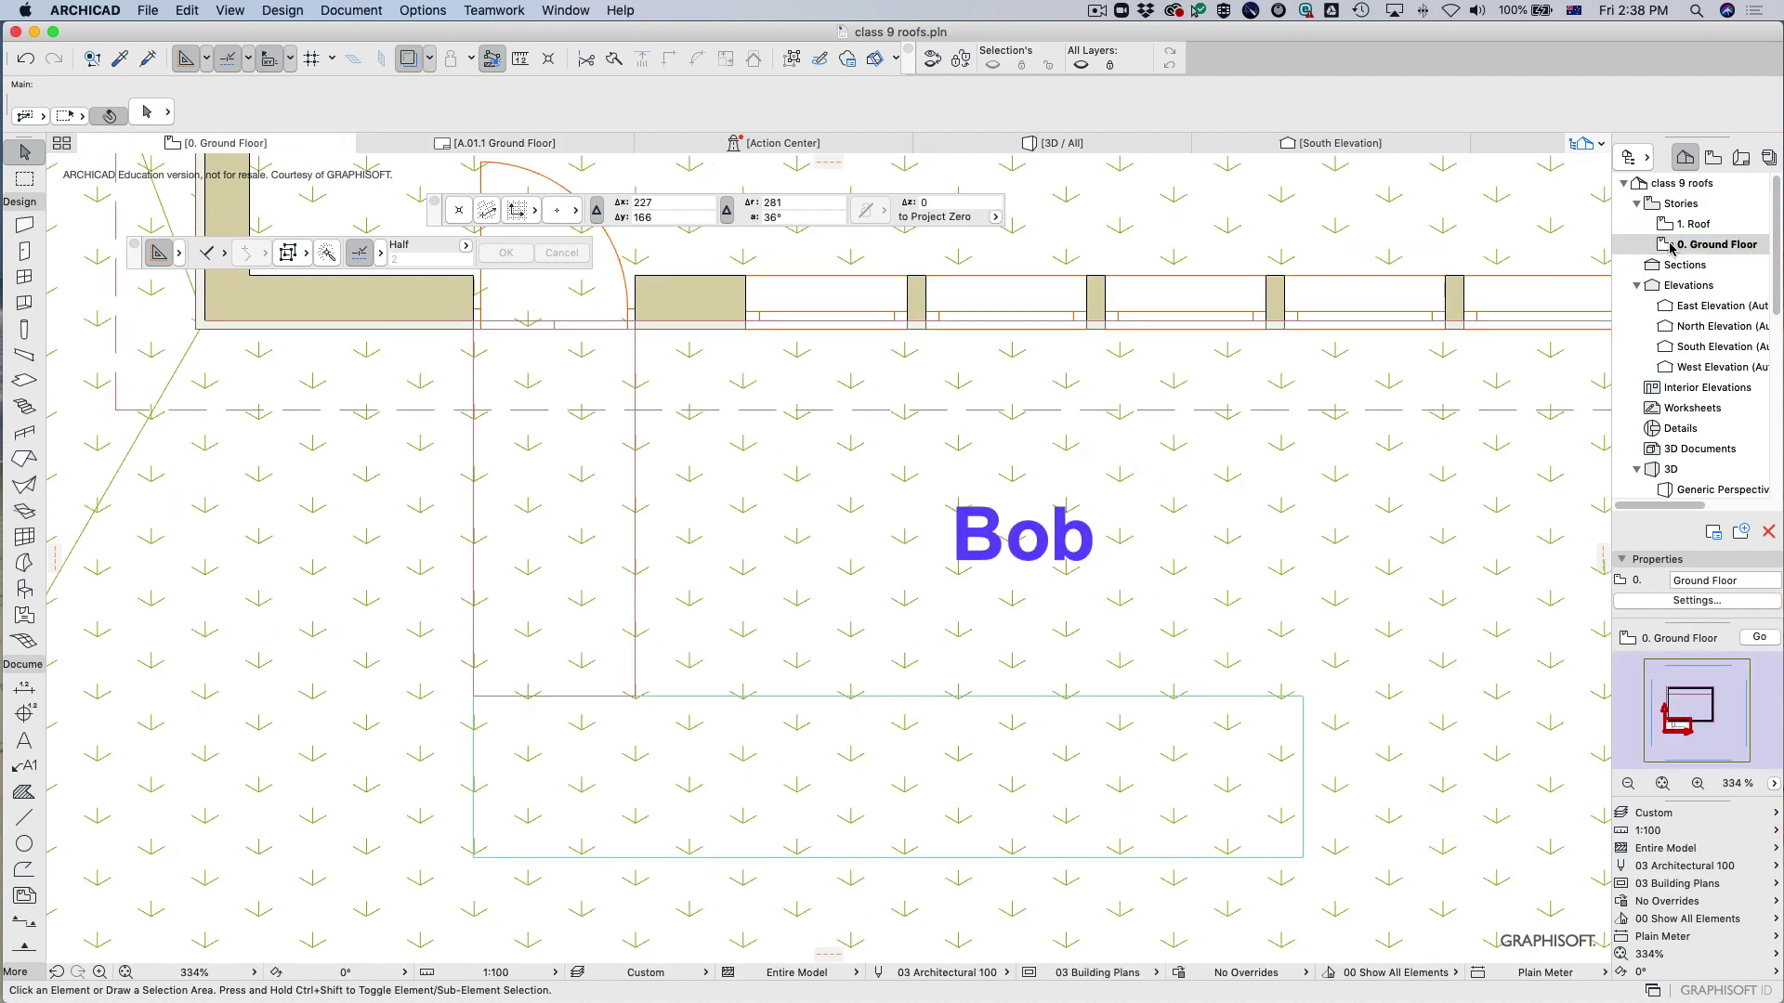
{"action": "left_click", "coordinate": [1069, 544]}
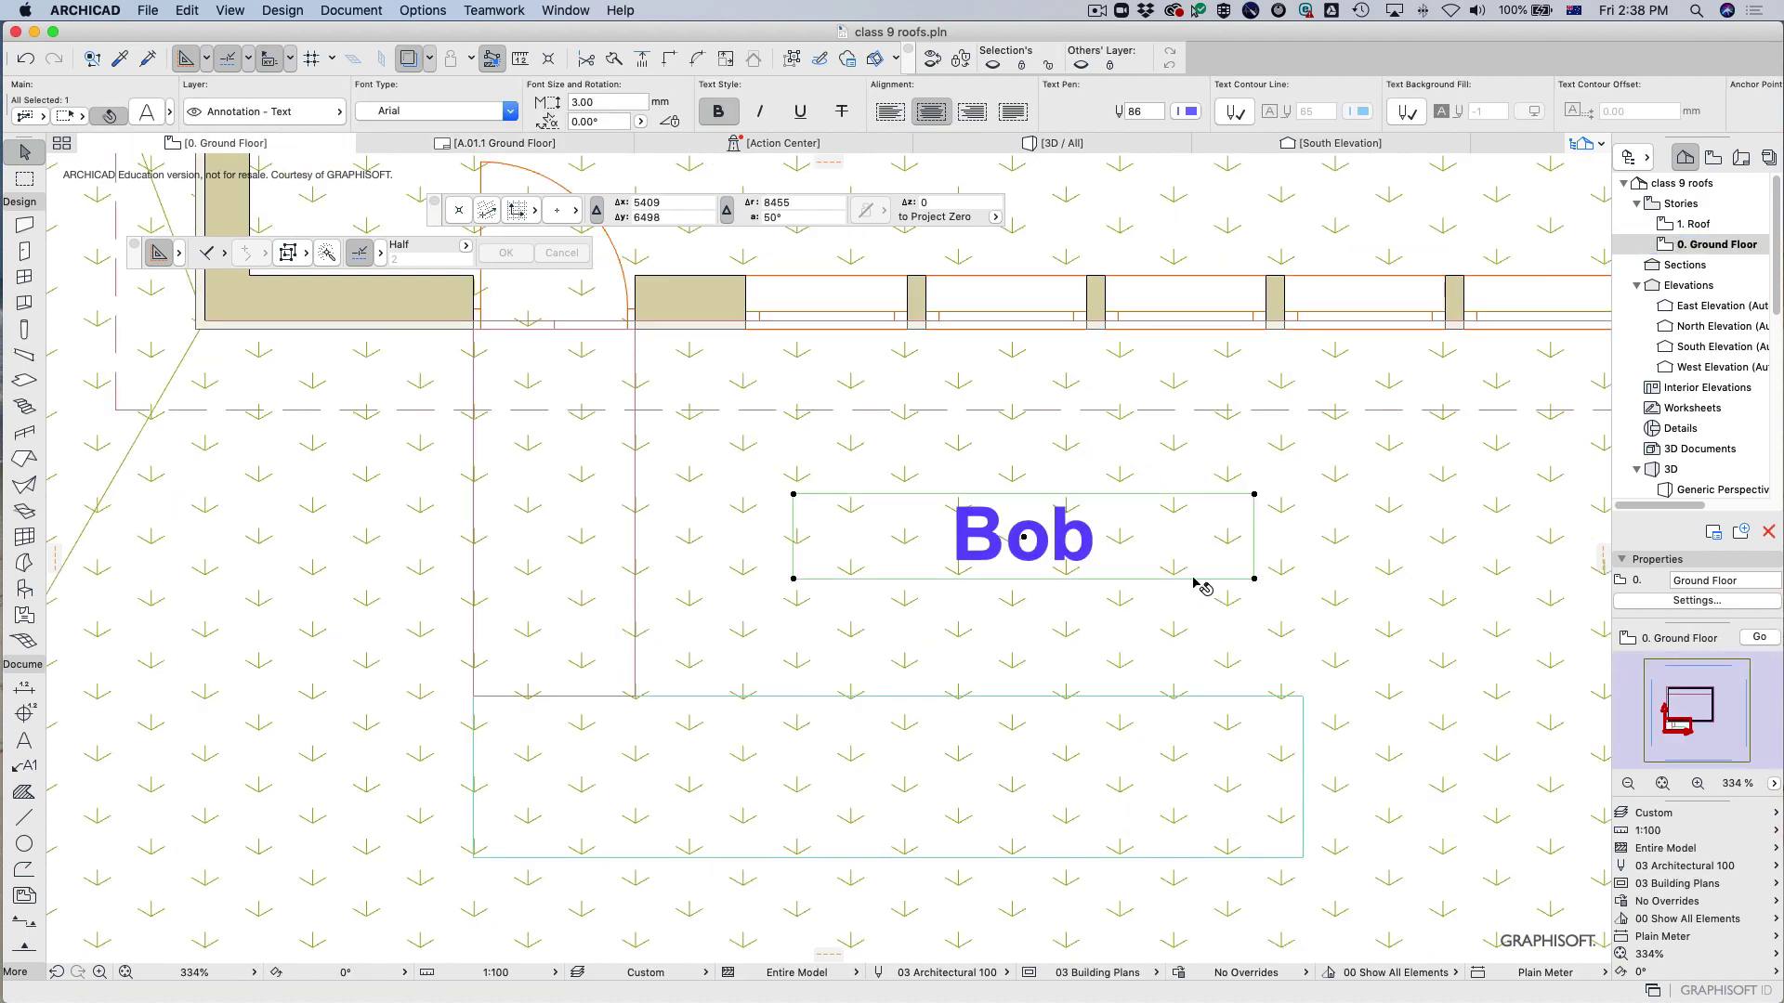
{"action": "key", "text": "super+z"}
Replace the client's given name in the Client Full Name entry of Project Info and save the change.
{"action": "left_click", "coordinate": [148, 10]}
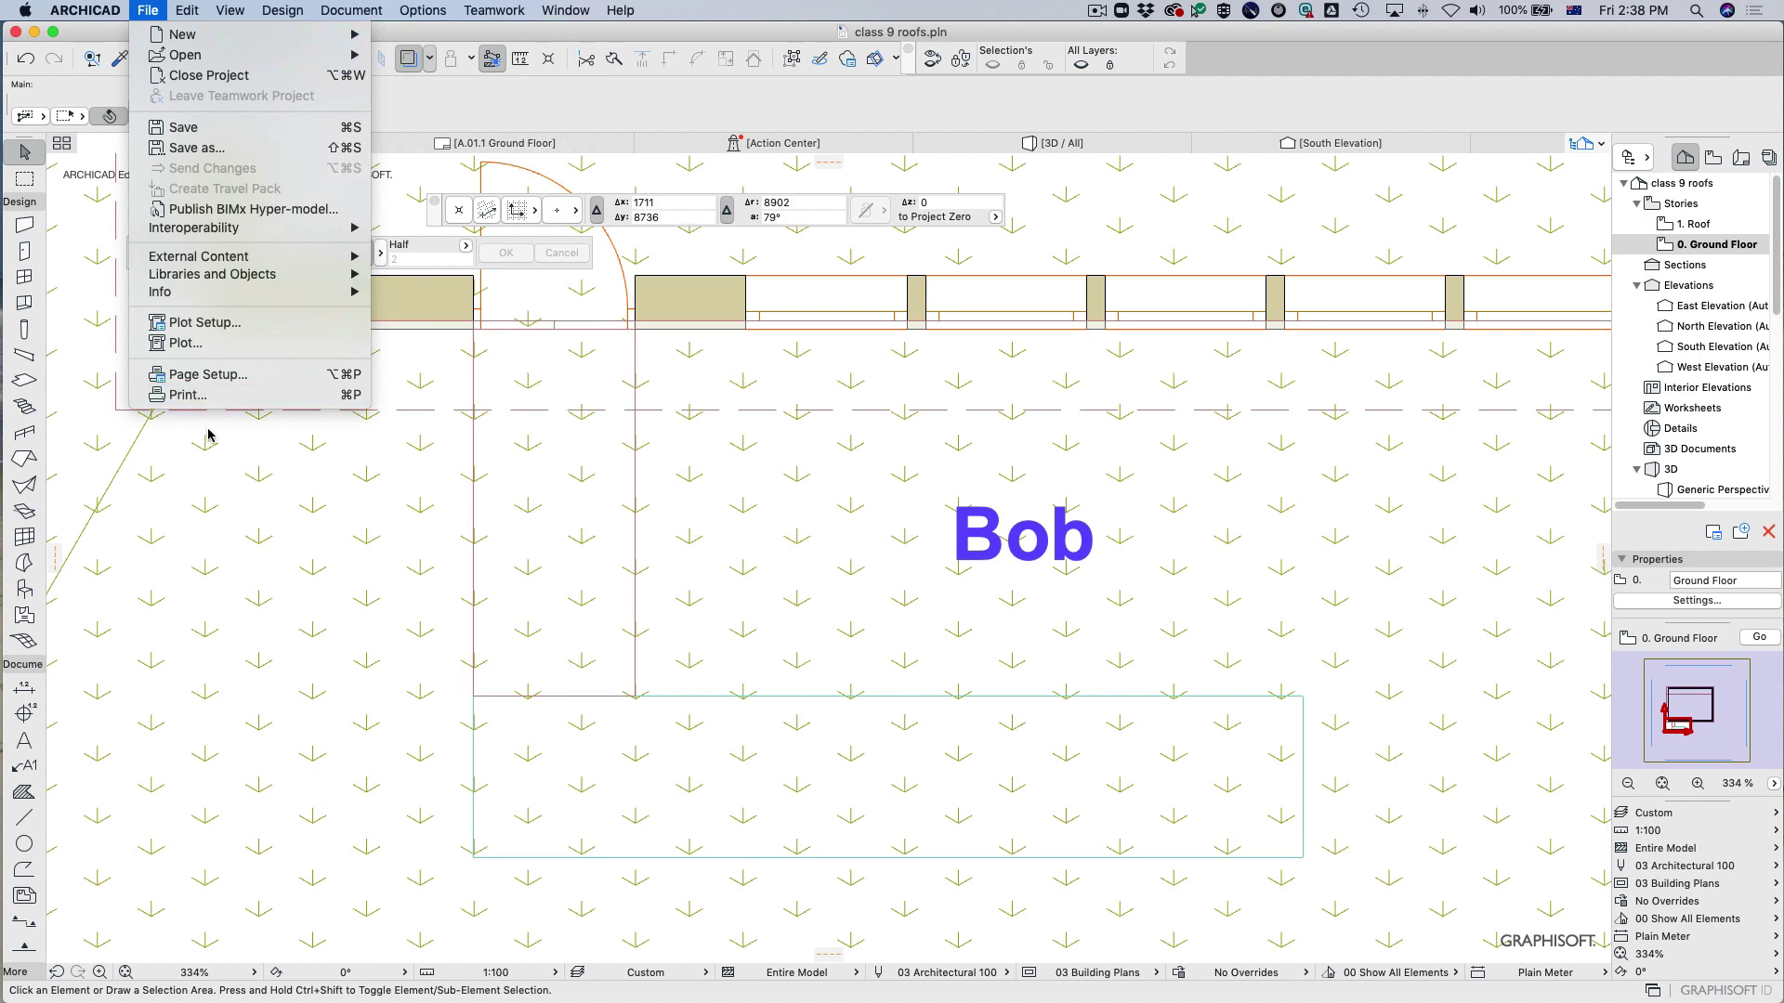
{"action": "mouse_move", "coordinate": [216, 280]}
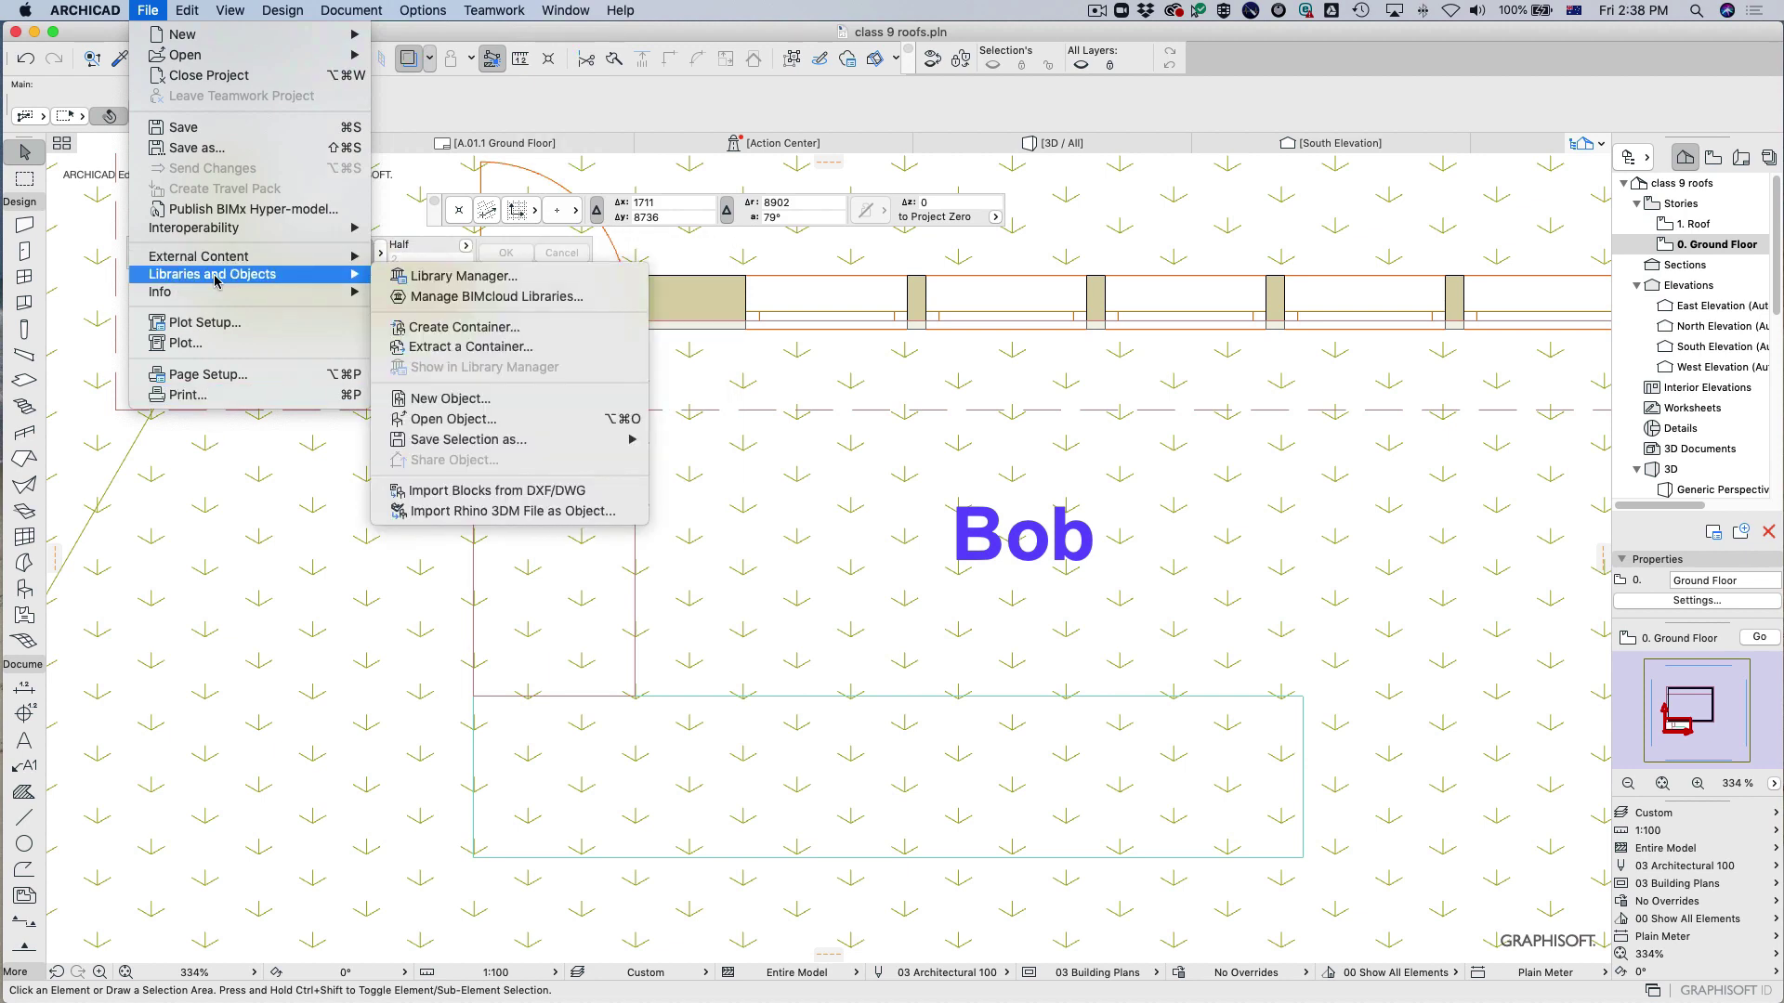
{"action": "mouse_move", "coordinate": [293, 299]}
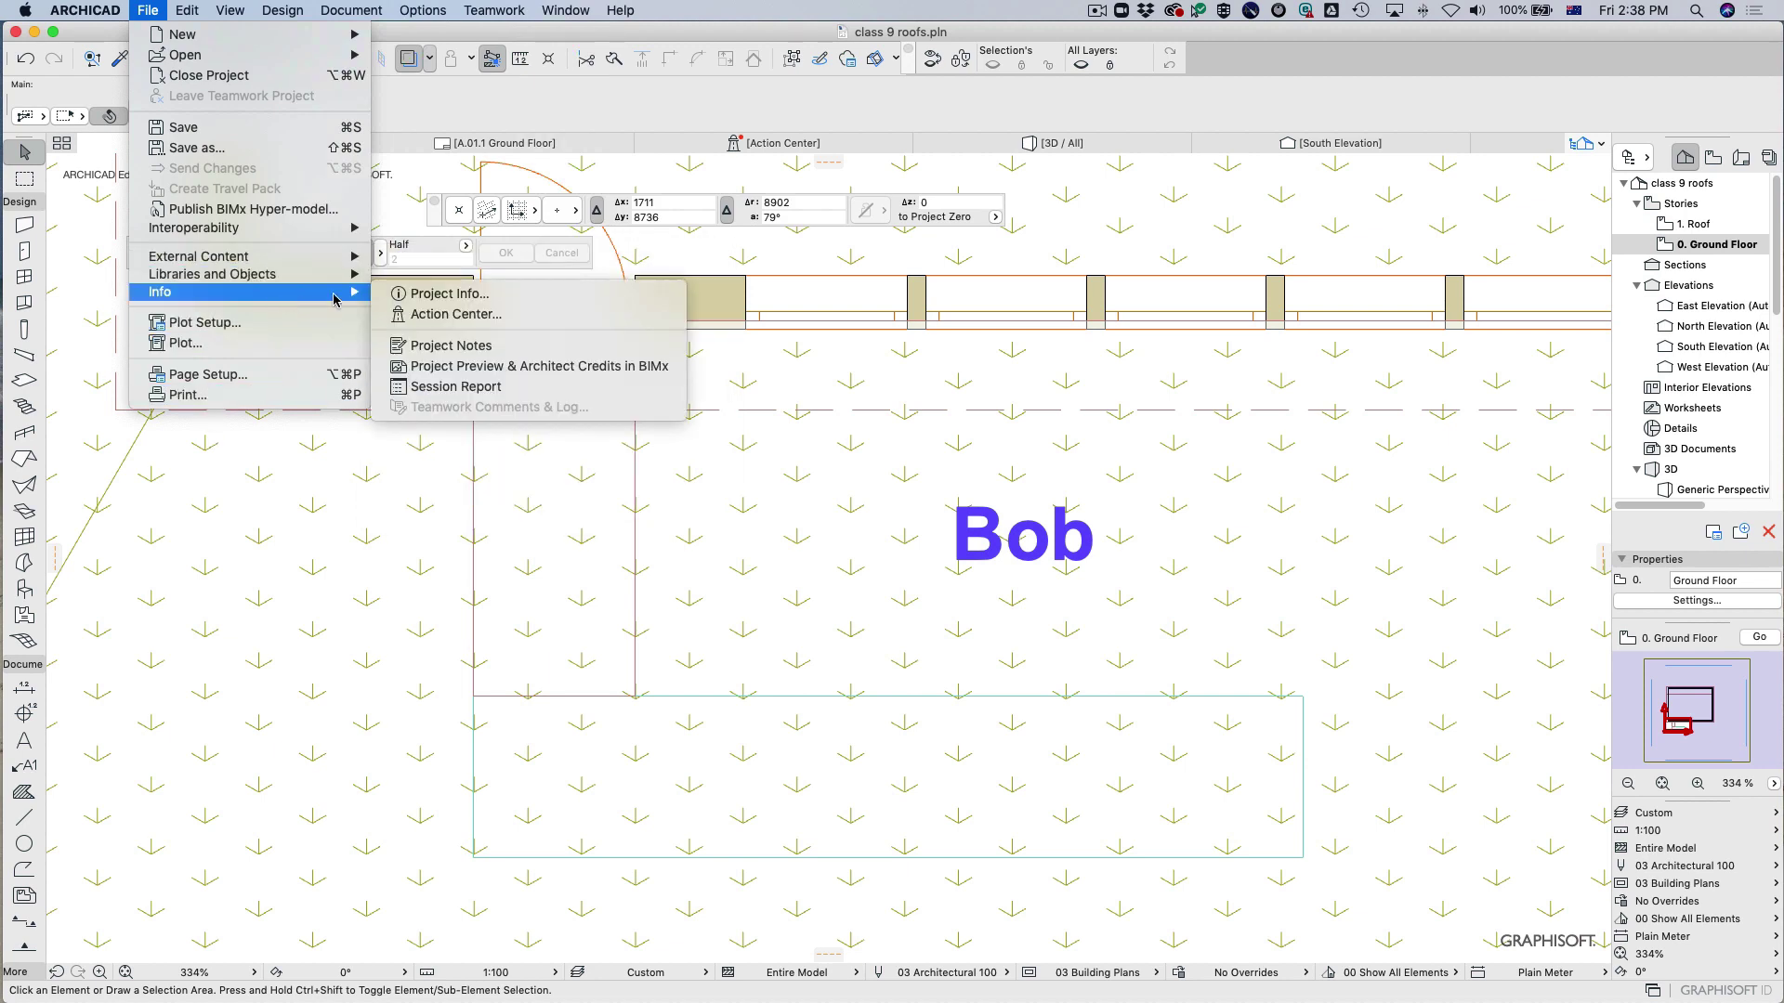
{"action": "left_click", "coordinate": [523, 296]}
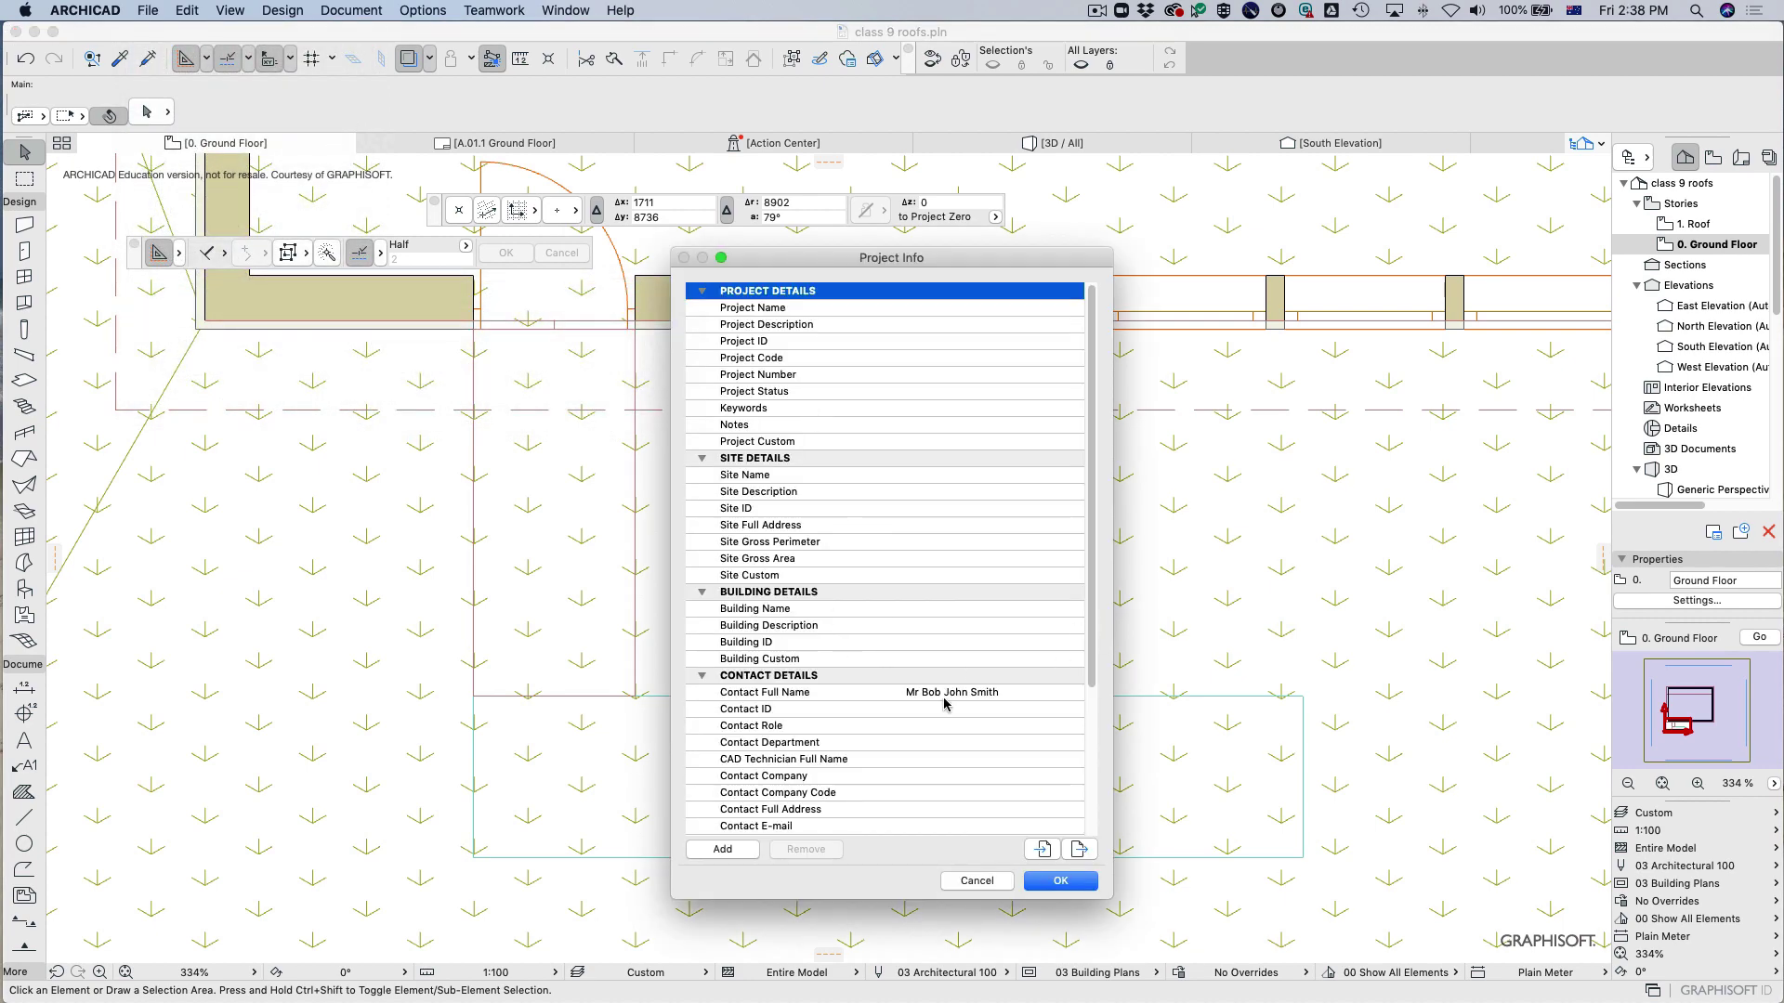
{"action": "left_click_drag", "start_coordinate": [1096, 620], "coordinate": [1102, 906]}
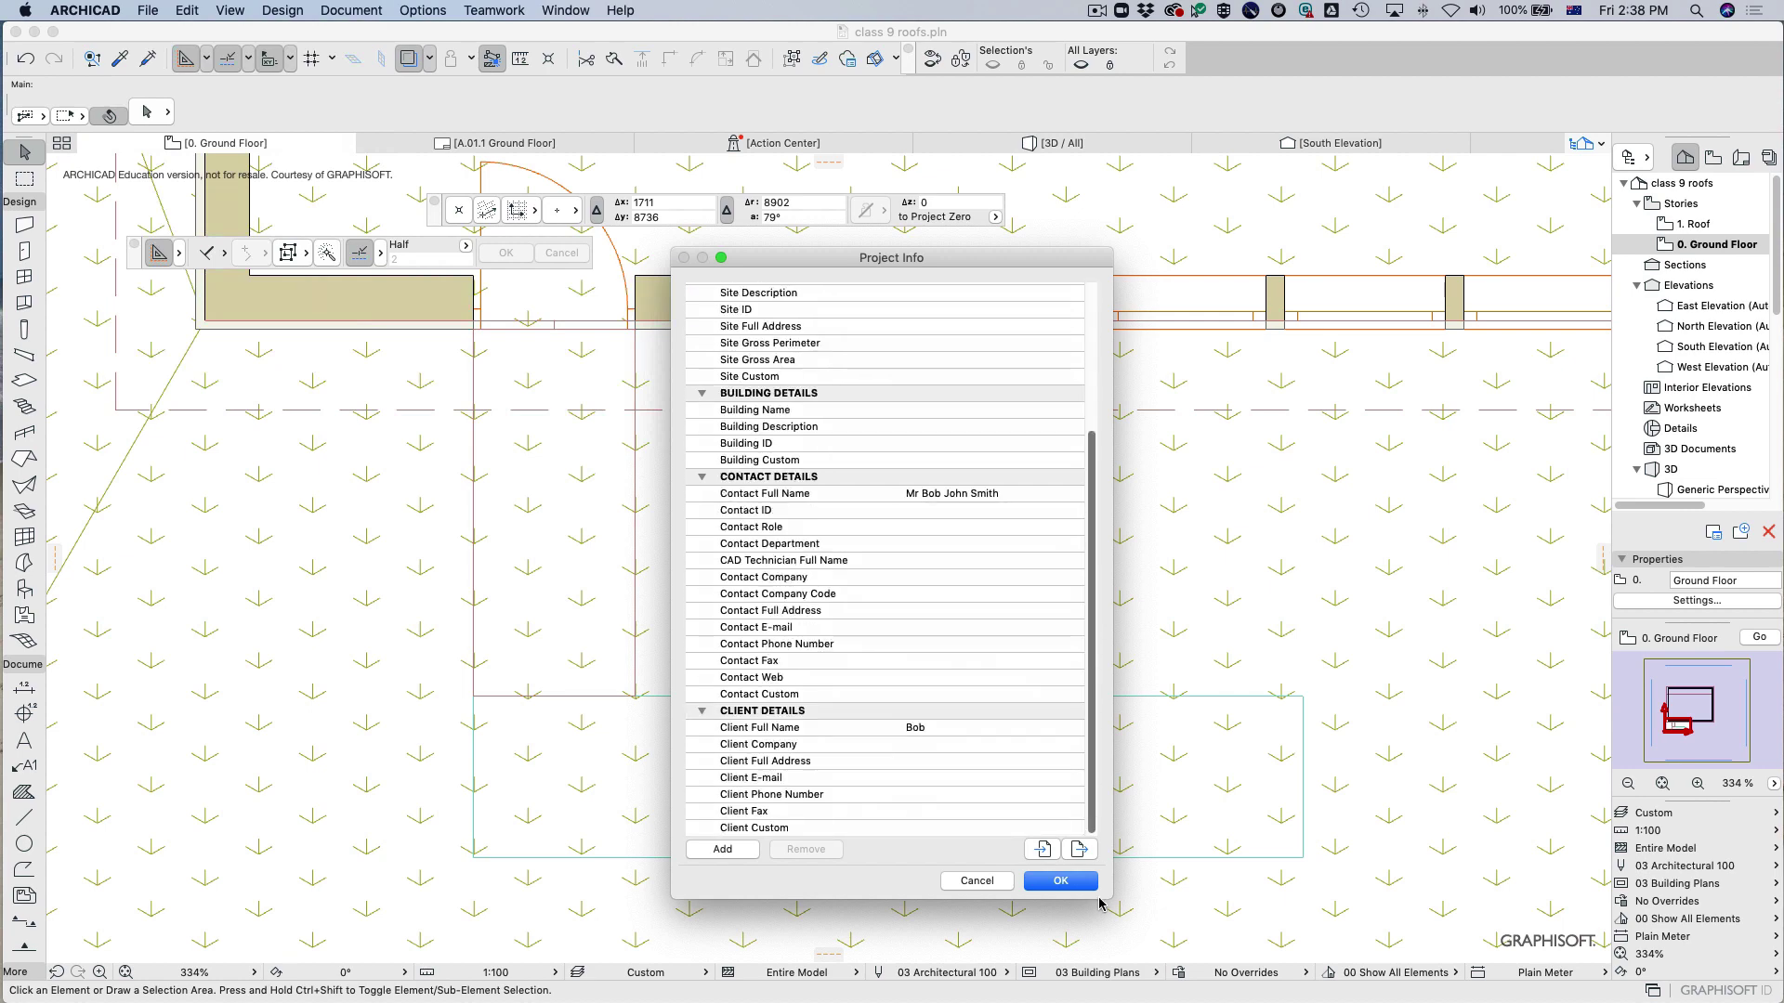
{"action": "left_click", "coordinate": [917, 734]}
{"action": "left_click", "coordinate": [924, 737]}
{"action": "double_click", "coordinate": [856, 337]}
{"action": "type", "text": "John"}
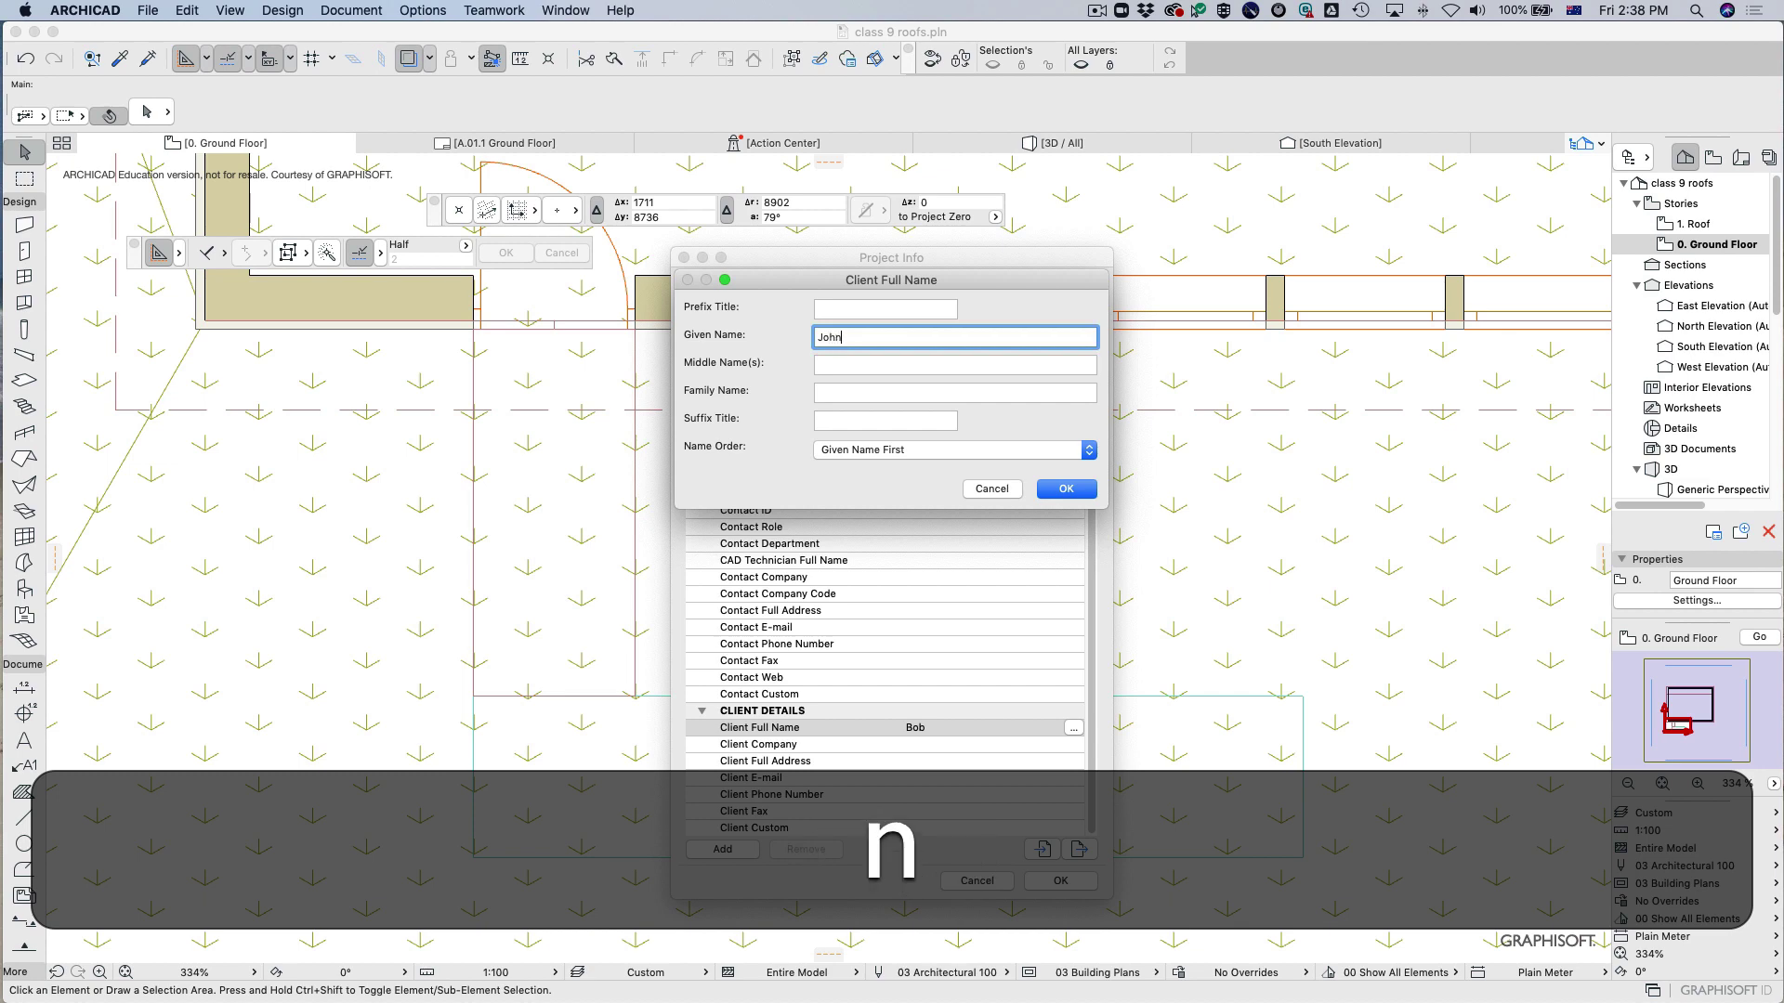
{"action": "key", "text": "Return"}
{"action": "left_click", "coordinate": [1057, 879]}
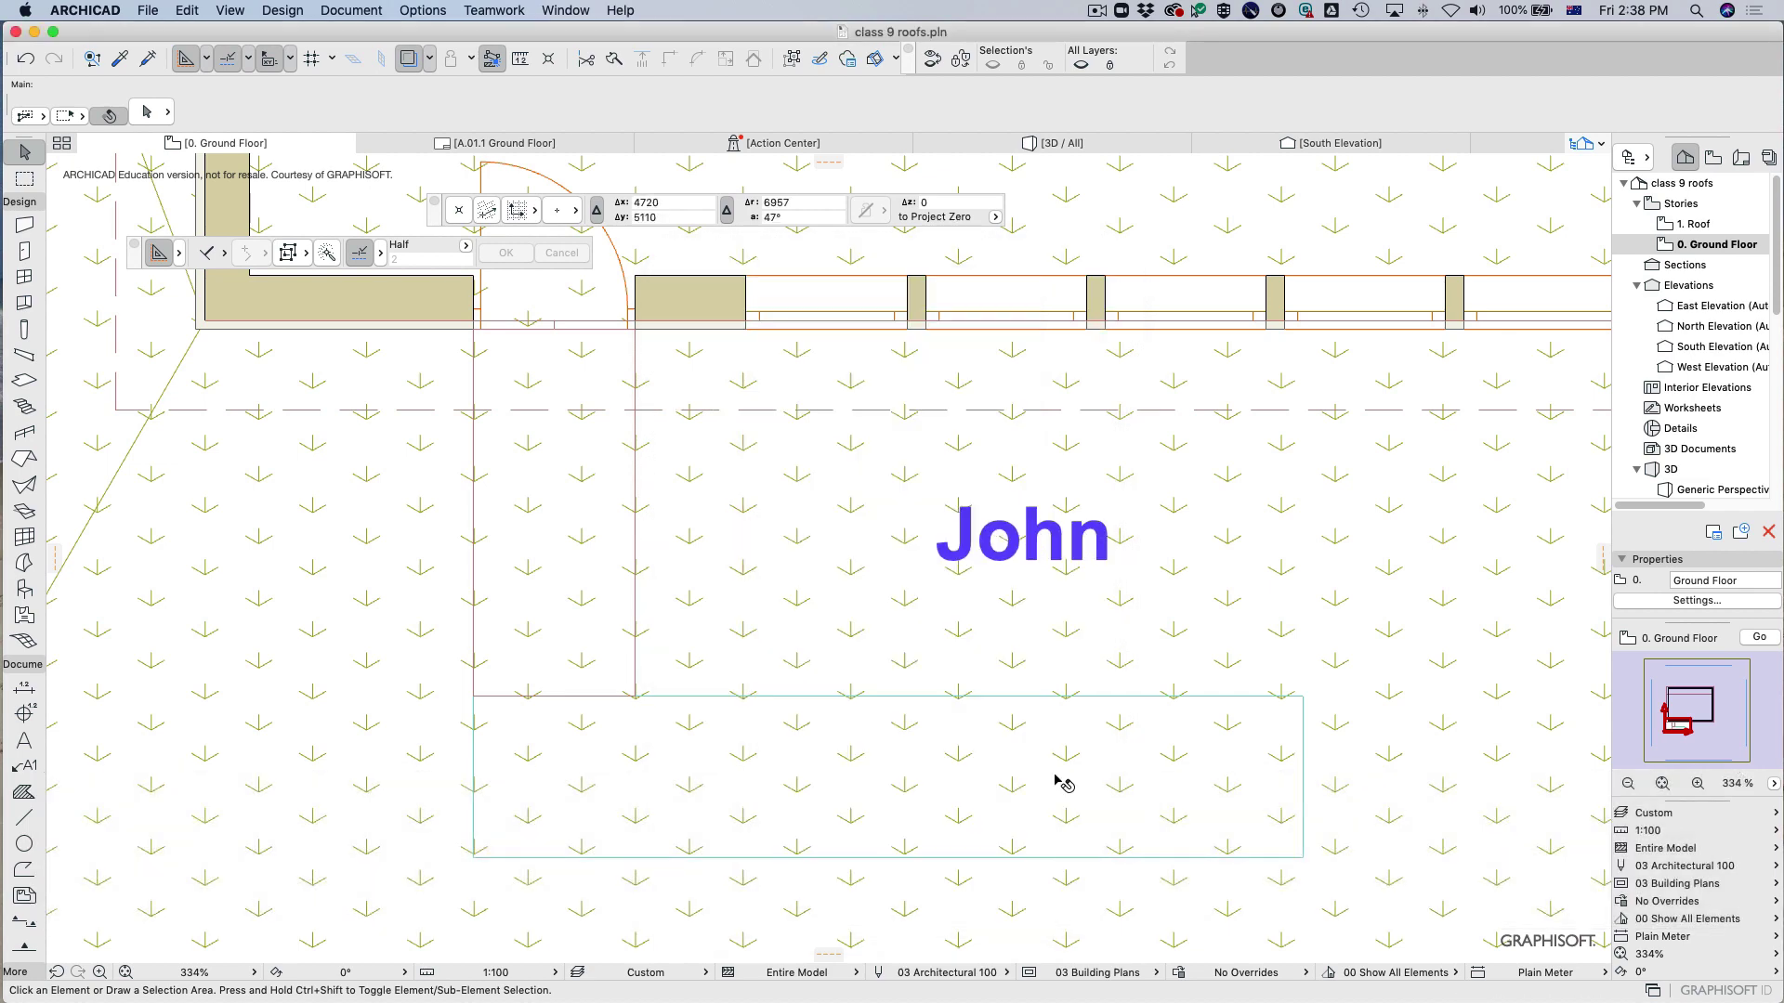
Edit the client name text block and add "was here, on" after the autotext.
{"action": "key", "text": "Escape"}
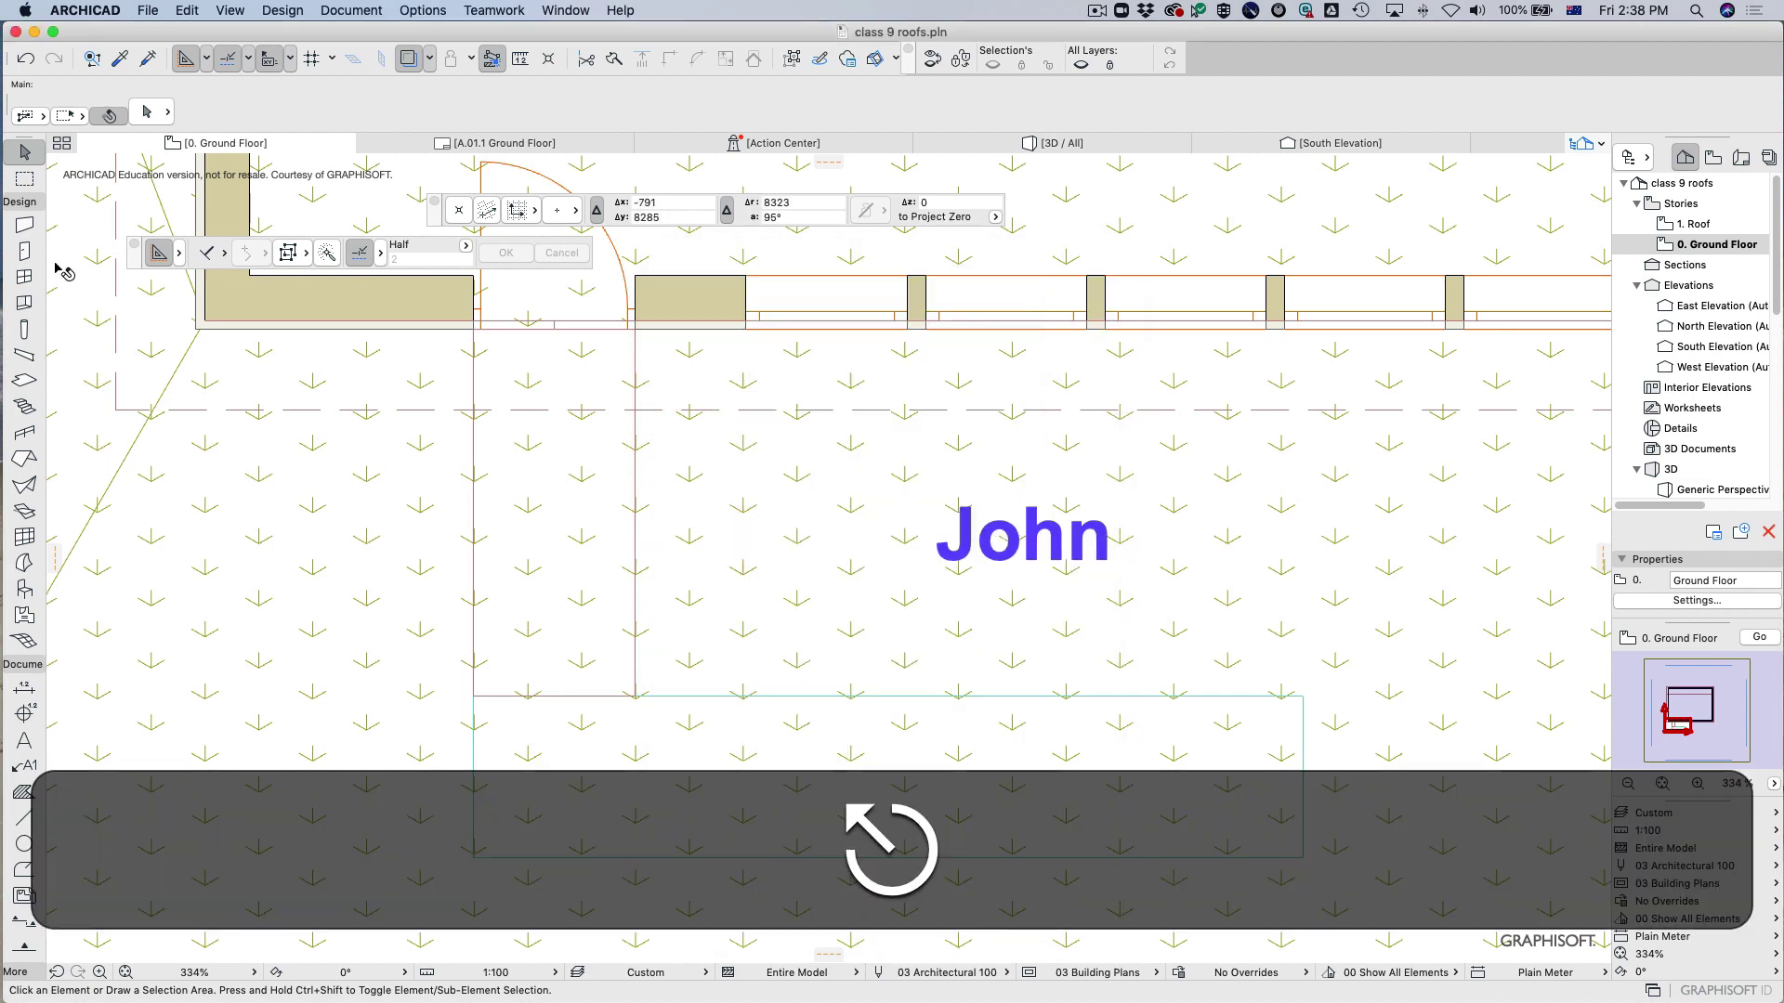
{"action": "left_click", "coordinate": [1022, 531]}
{"action": "double_click", "coordinate": [1022, 531]}
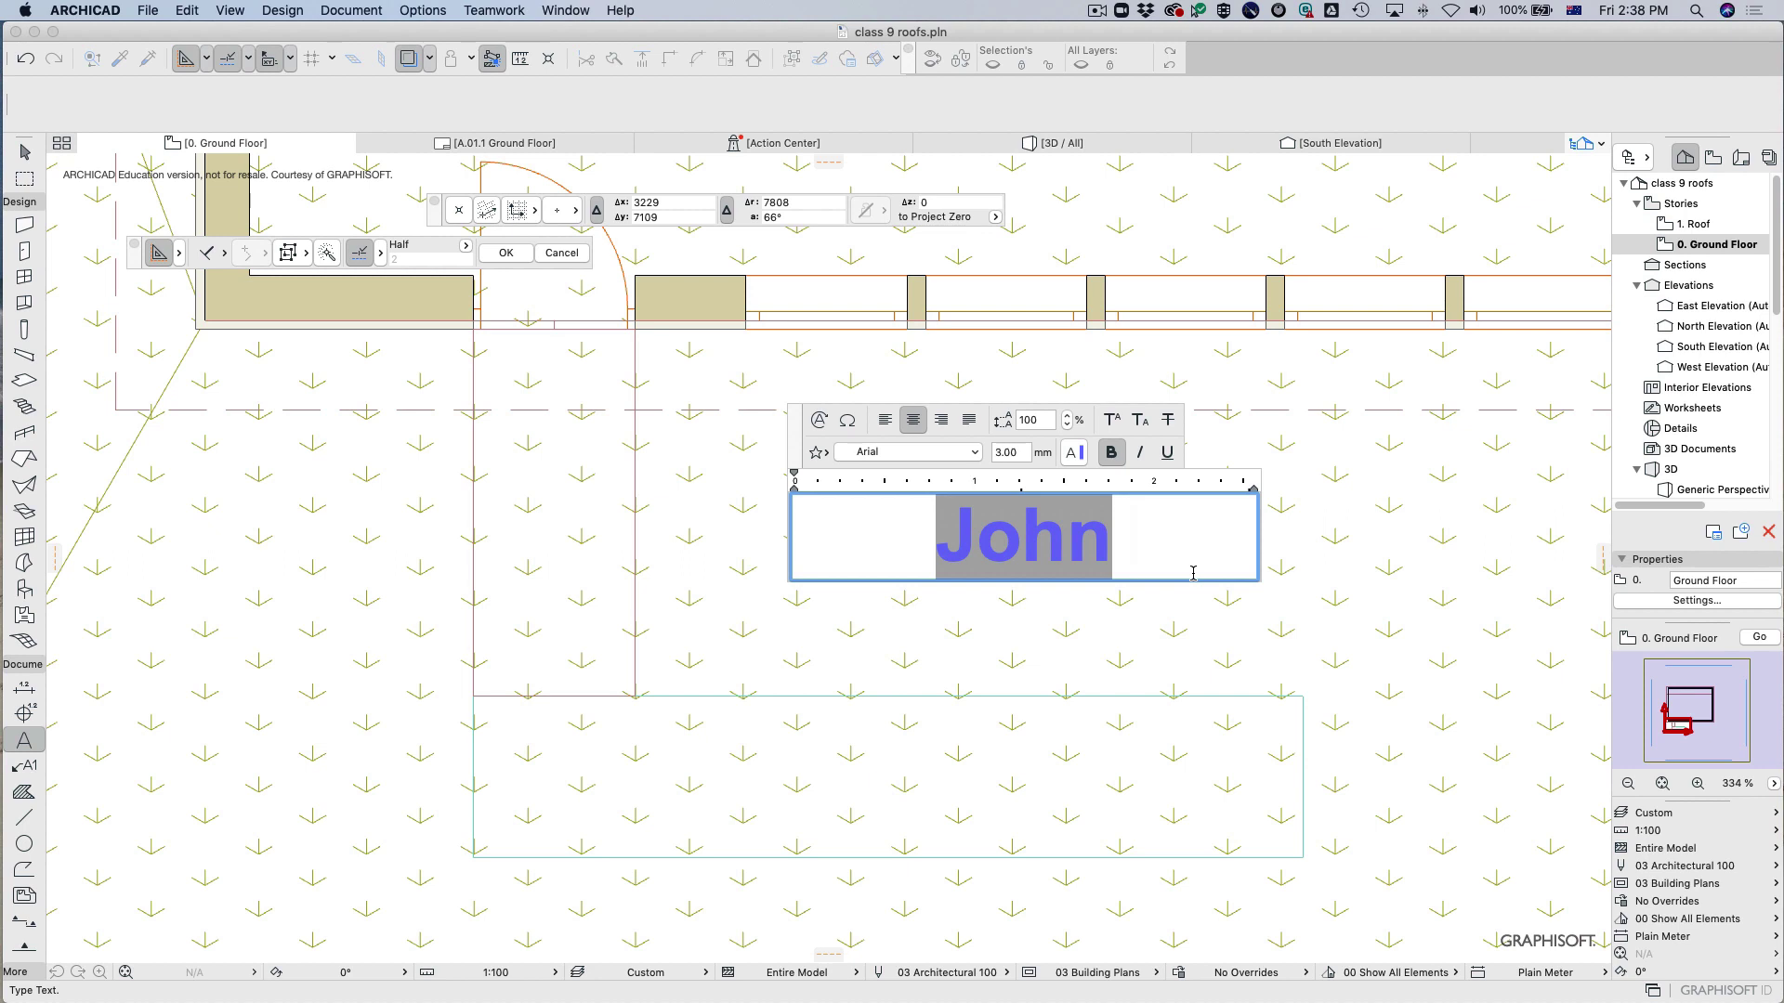
{"action": "type", "text": "was h"}
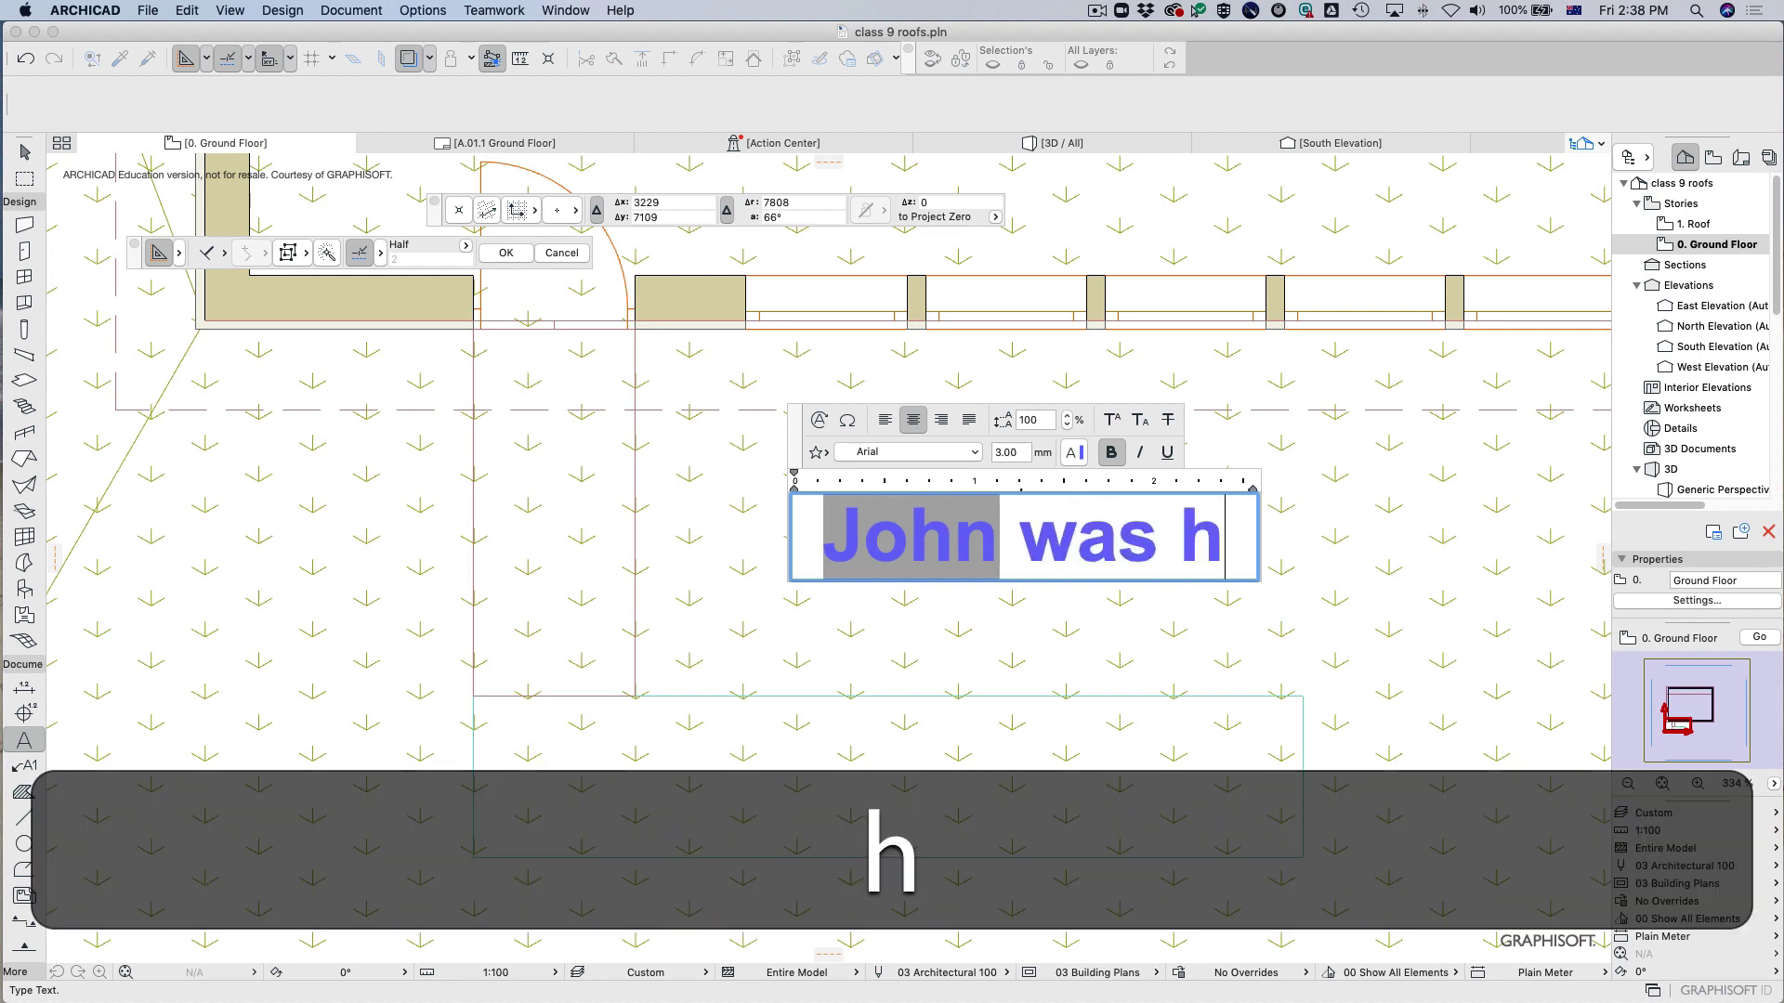
{"action": "type", "text": "ere, "}
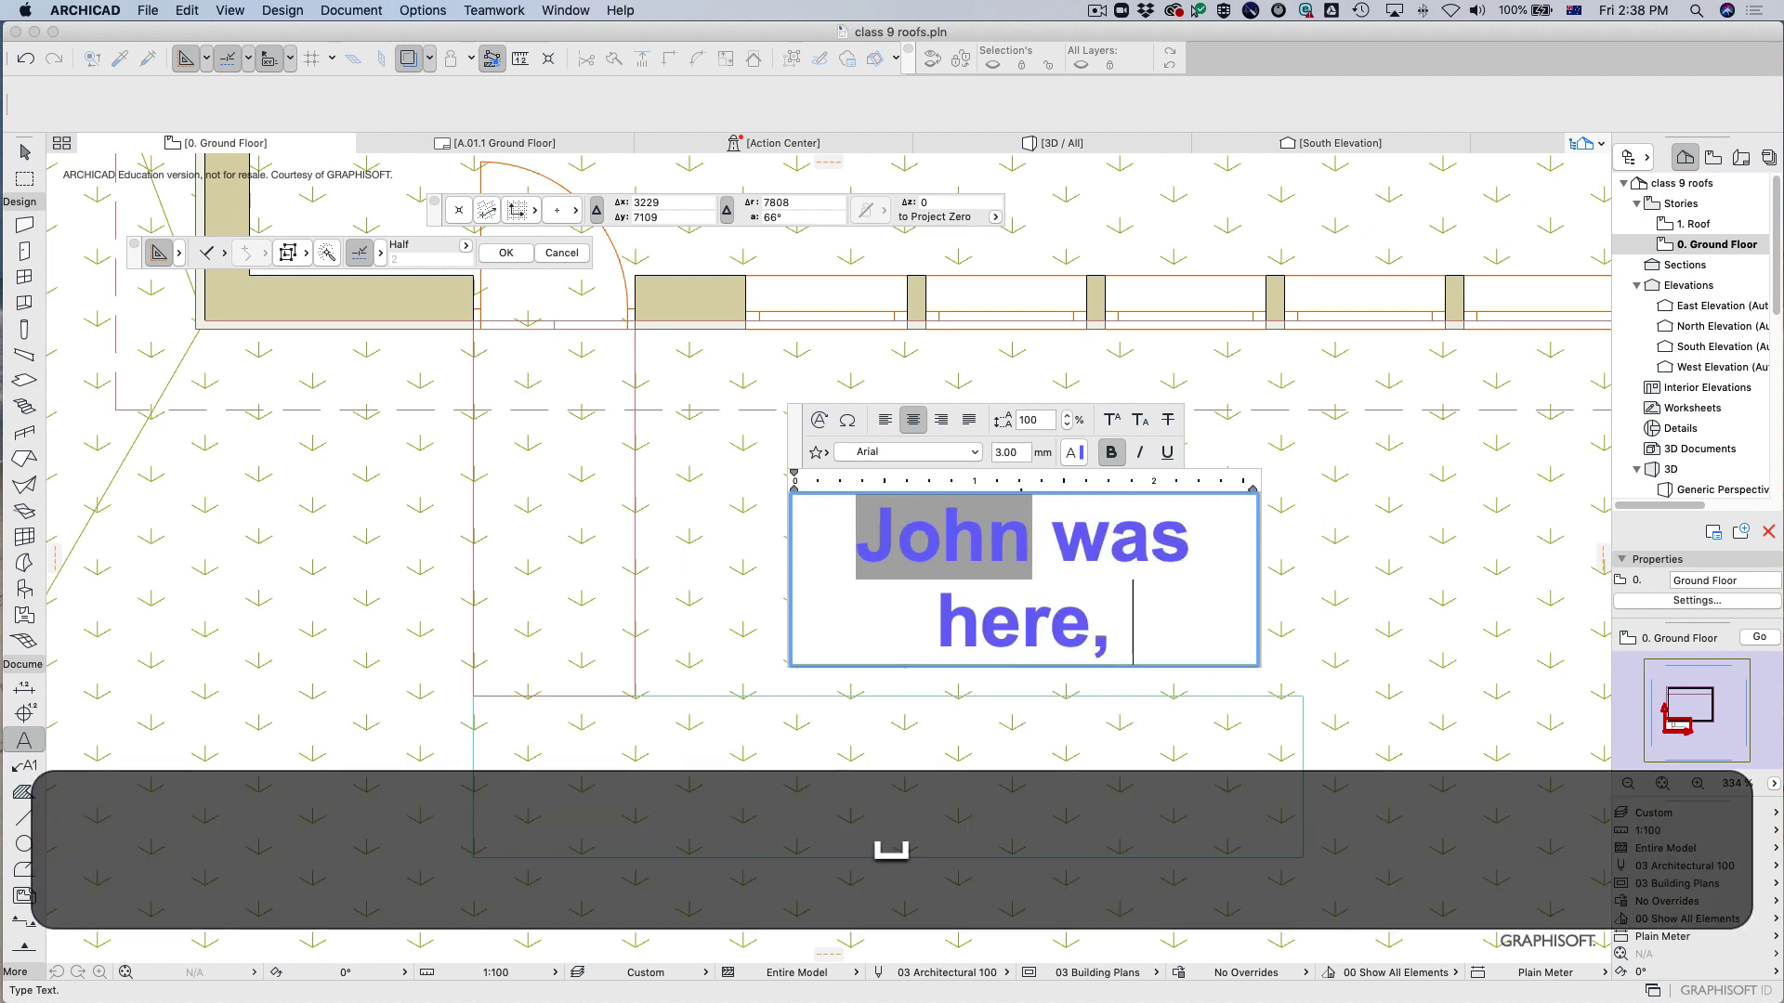
{"action": "type", "text": "on"}
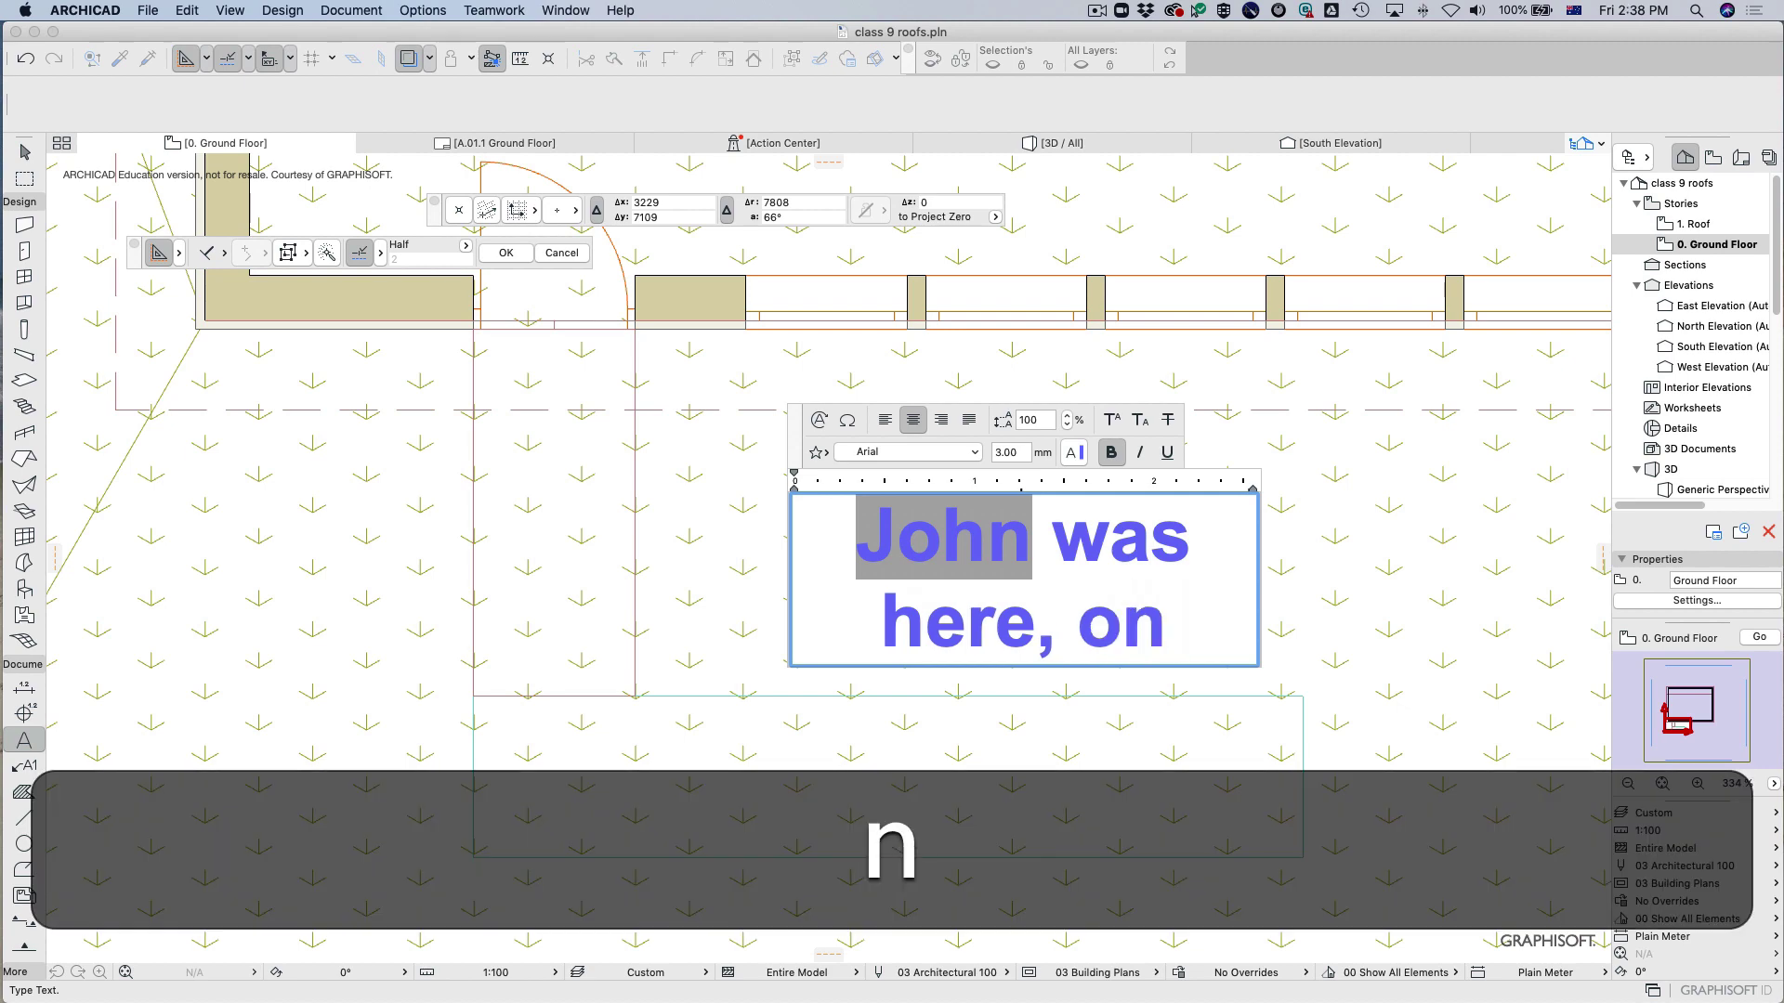
Search the autotext fields for "date" and insert the System field Date (short) at the end of the text.
{"action": "left_click", "coordinate": [819, 420]}
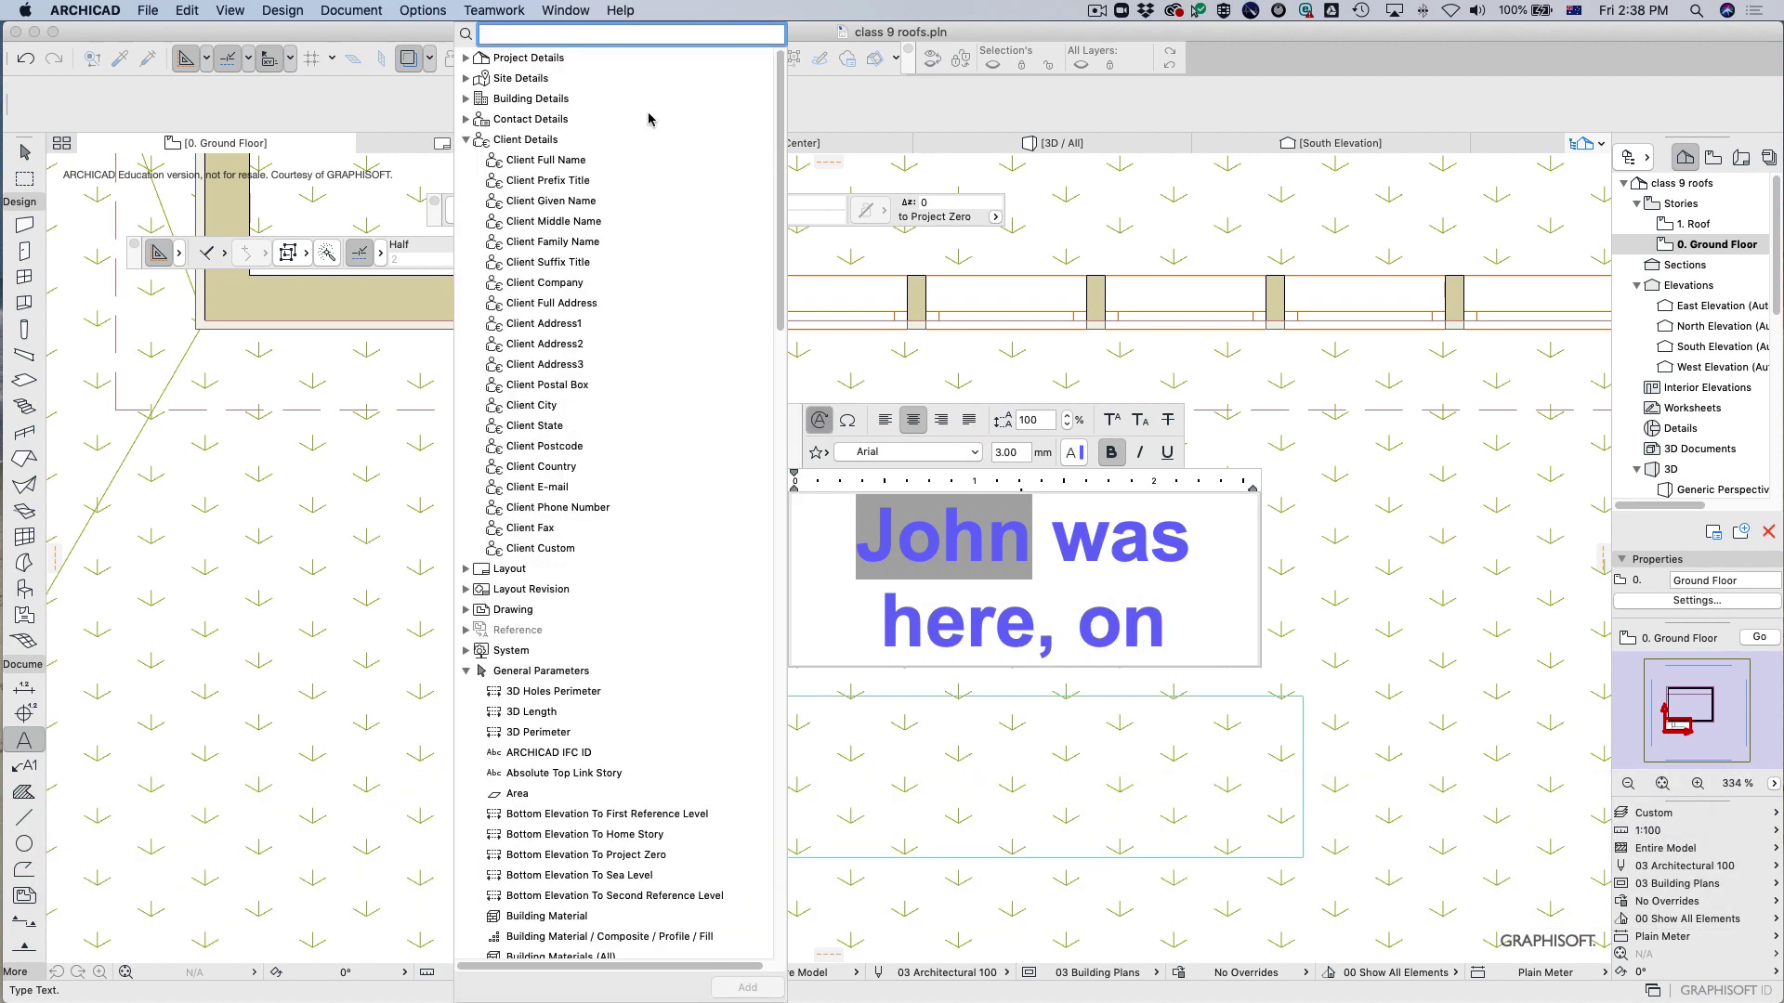
{"action": "type", "text": "date"}
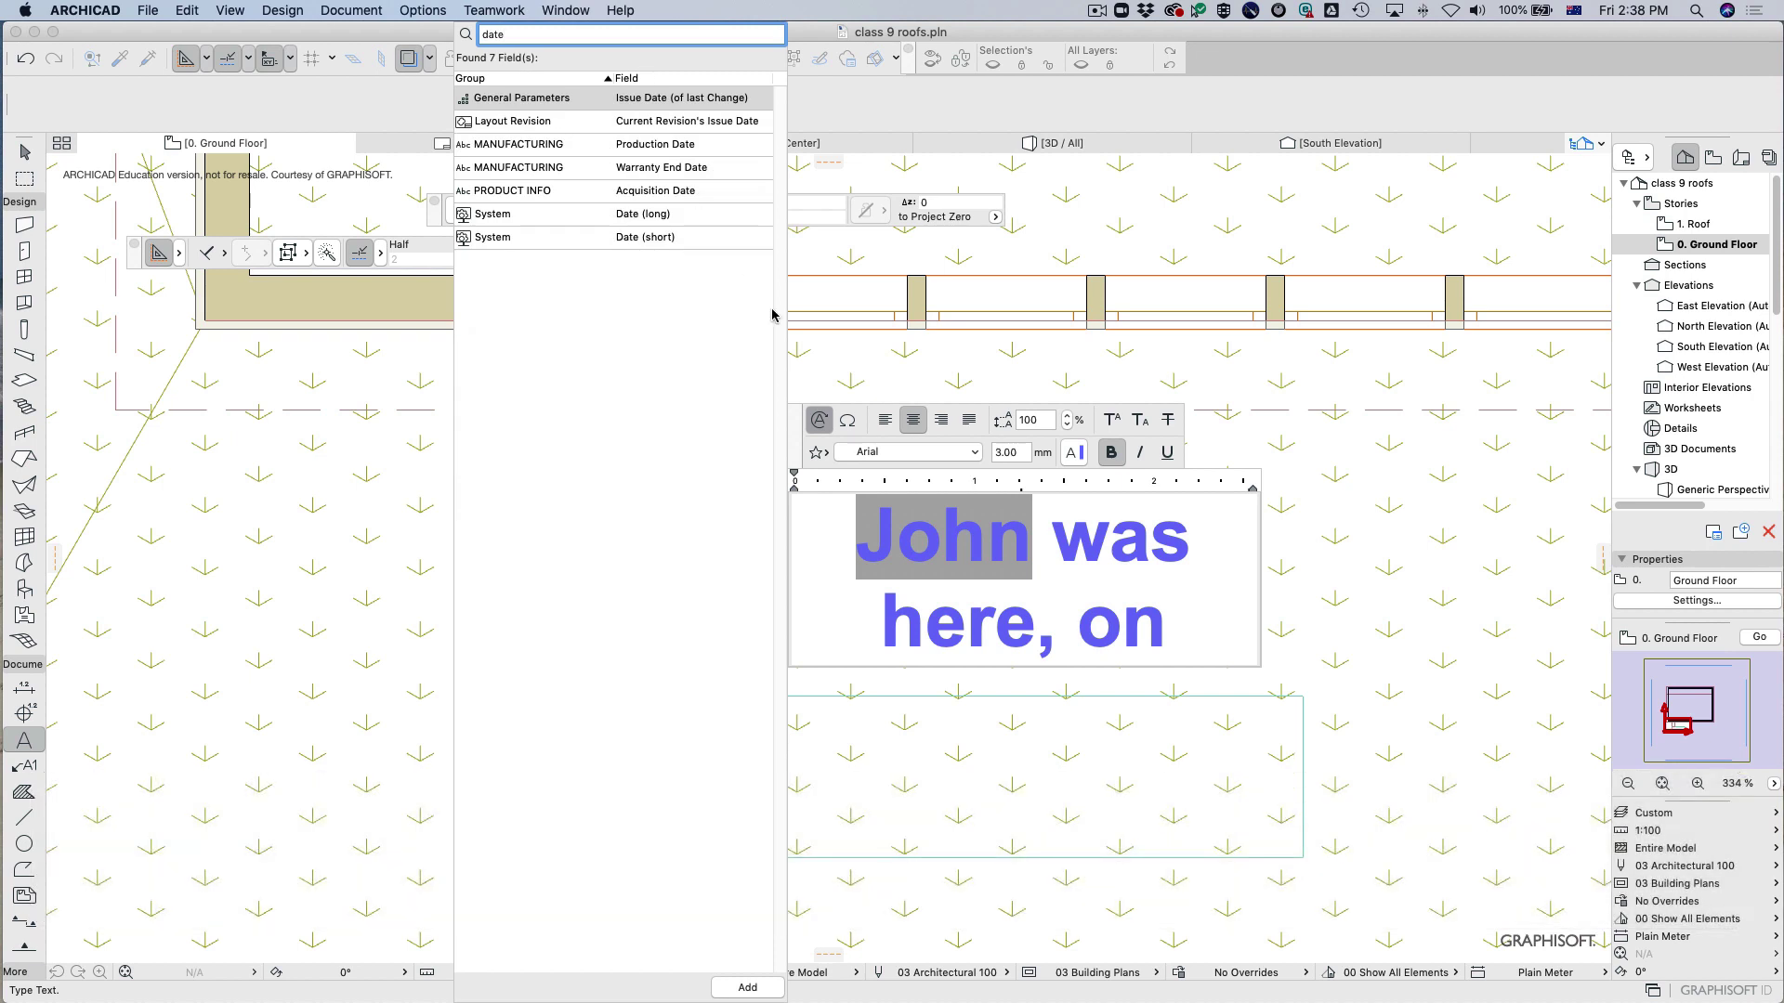
{"action": "left_click", "coordinate": [583, 246]}
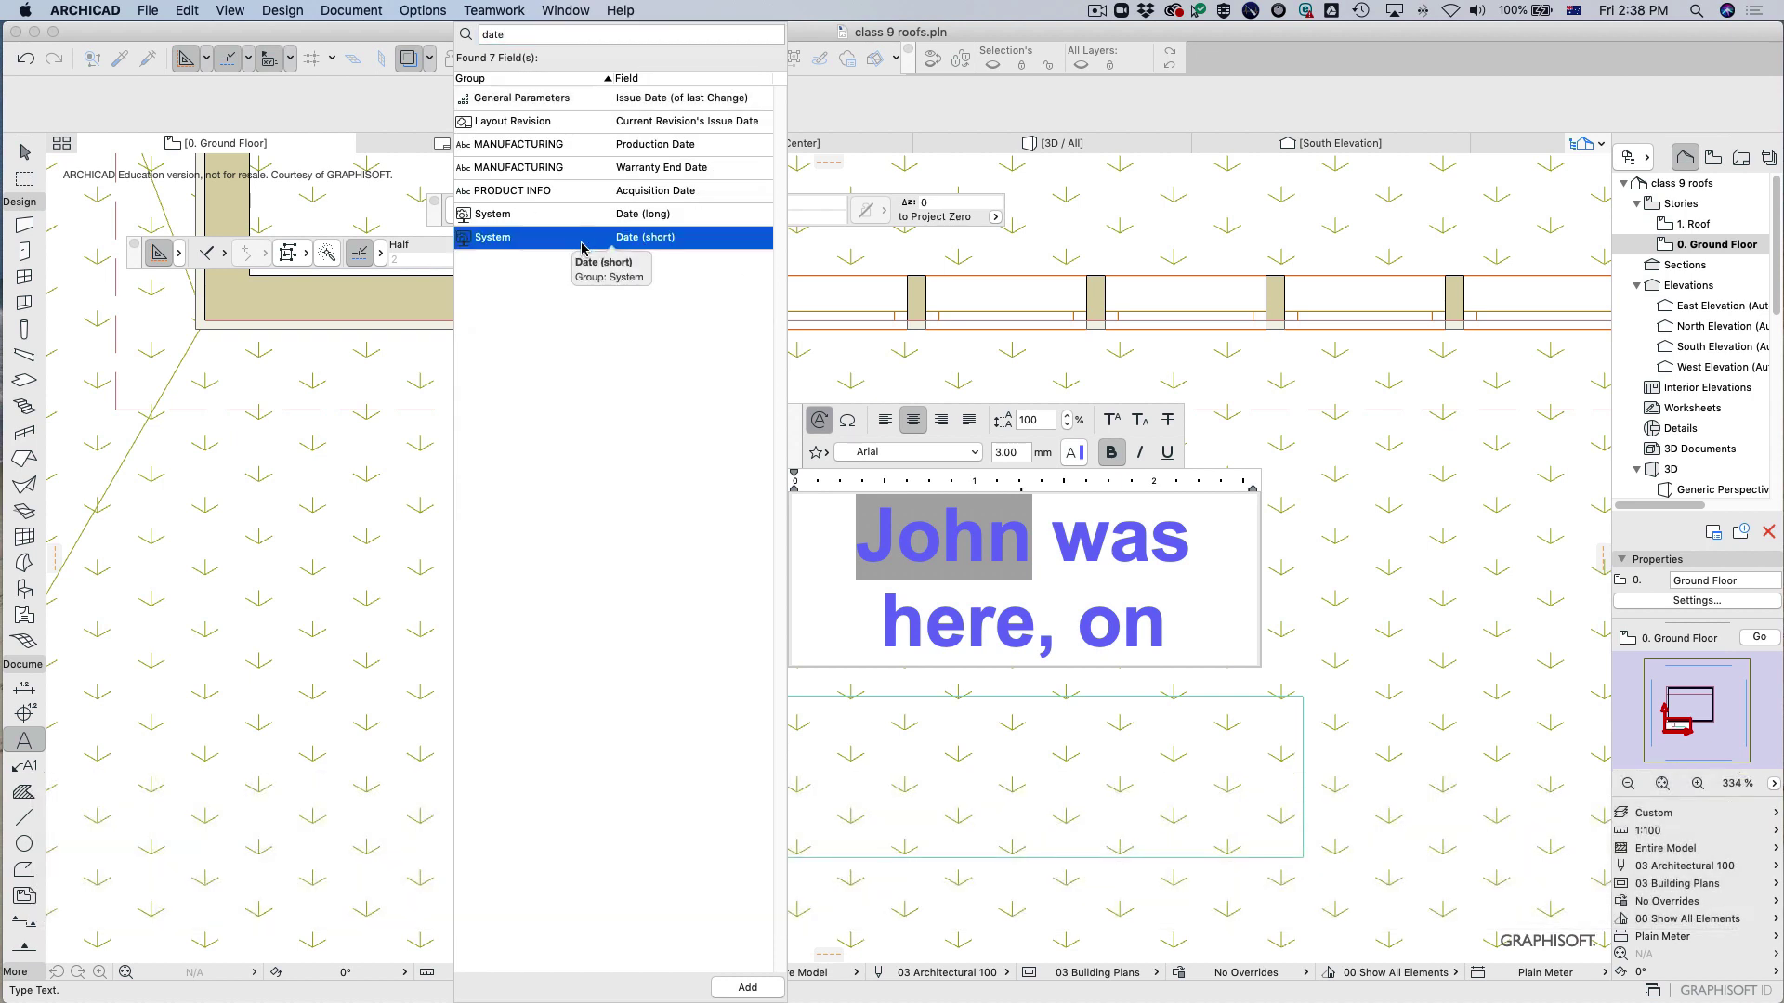
{"action": "double_click", "coordinate": [525, 243]}
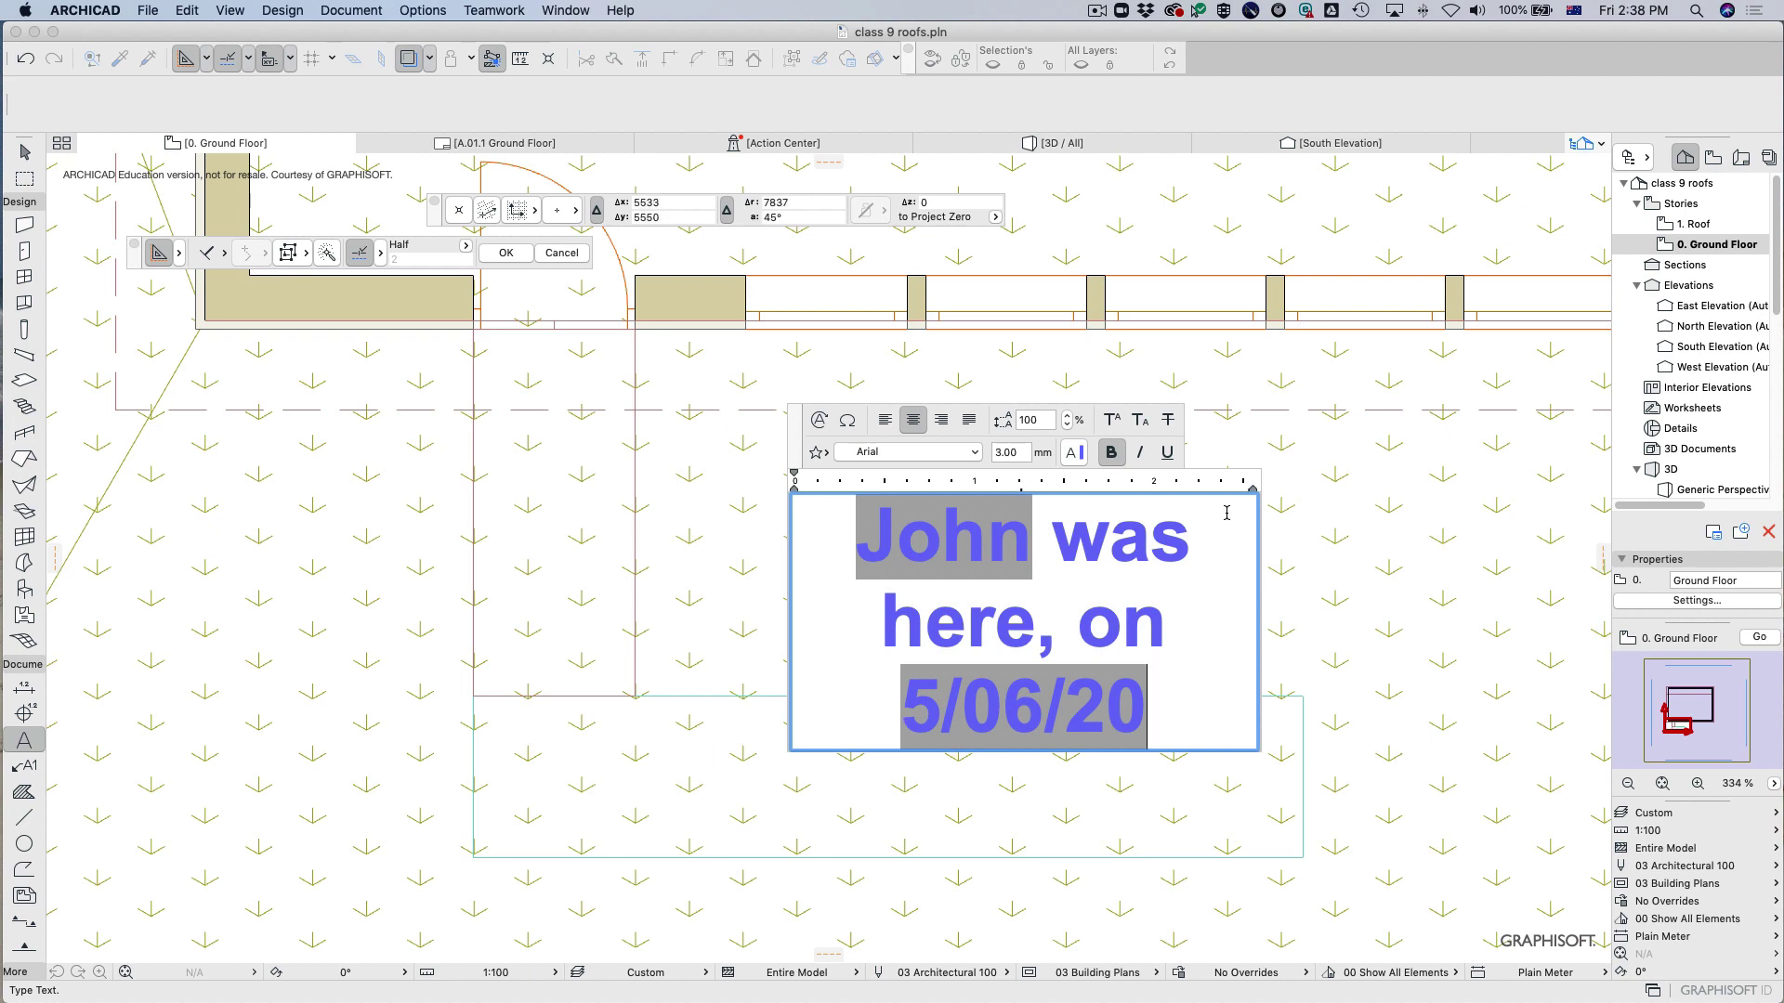
Compare the inserted date with the computer's current date and discard the edit to the text block.
{"action": "left_click", "coordinate": [1624, 7]}
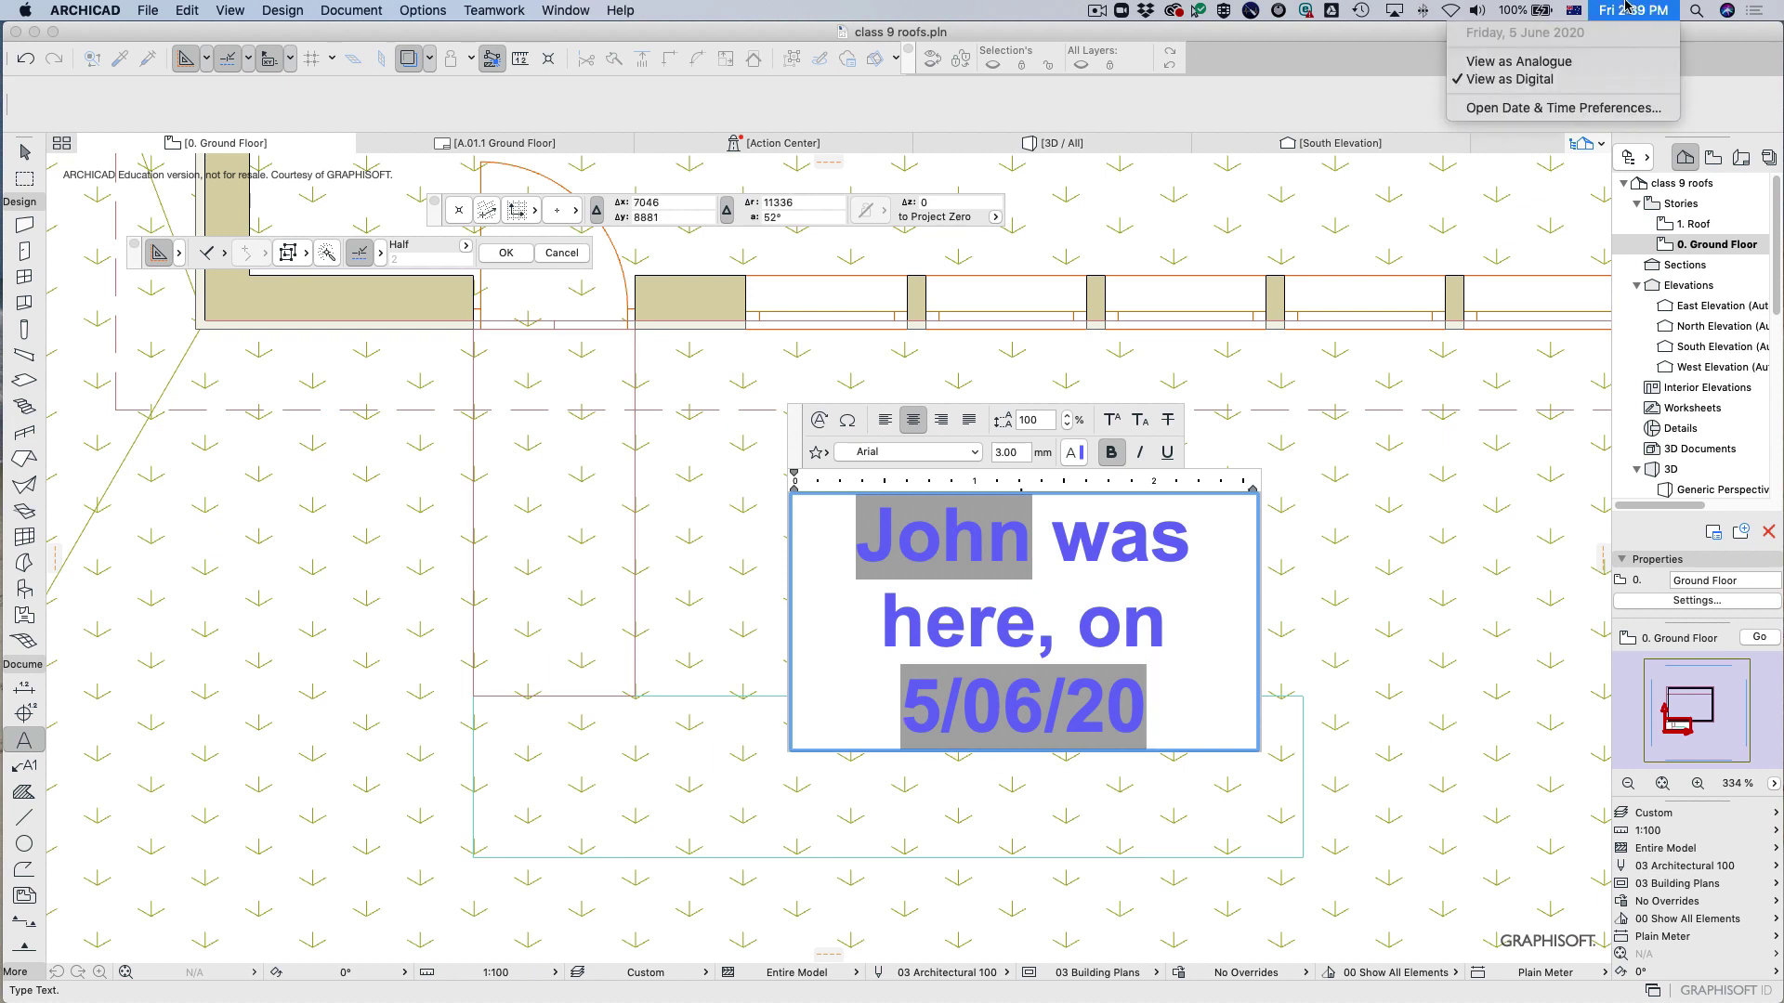
{"action": "left_click", "coordinate": [1624, 7]}
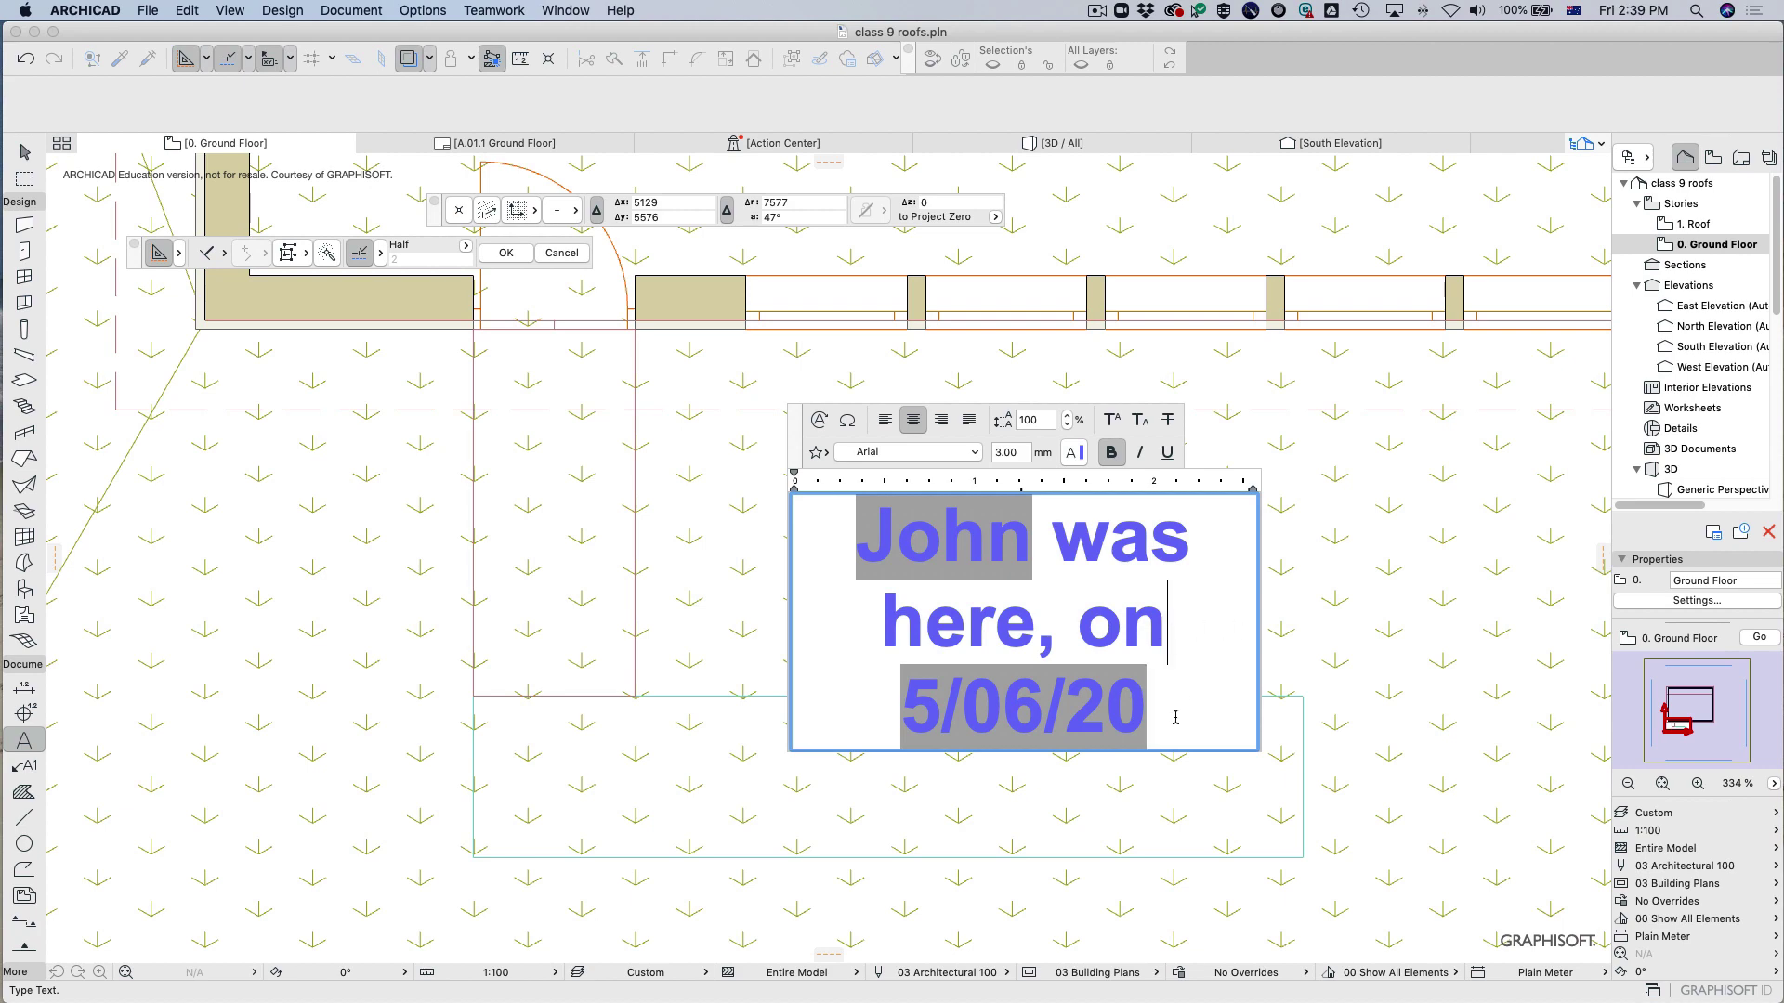
{"action": "key", "text": "super+z"}
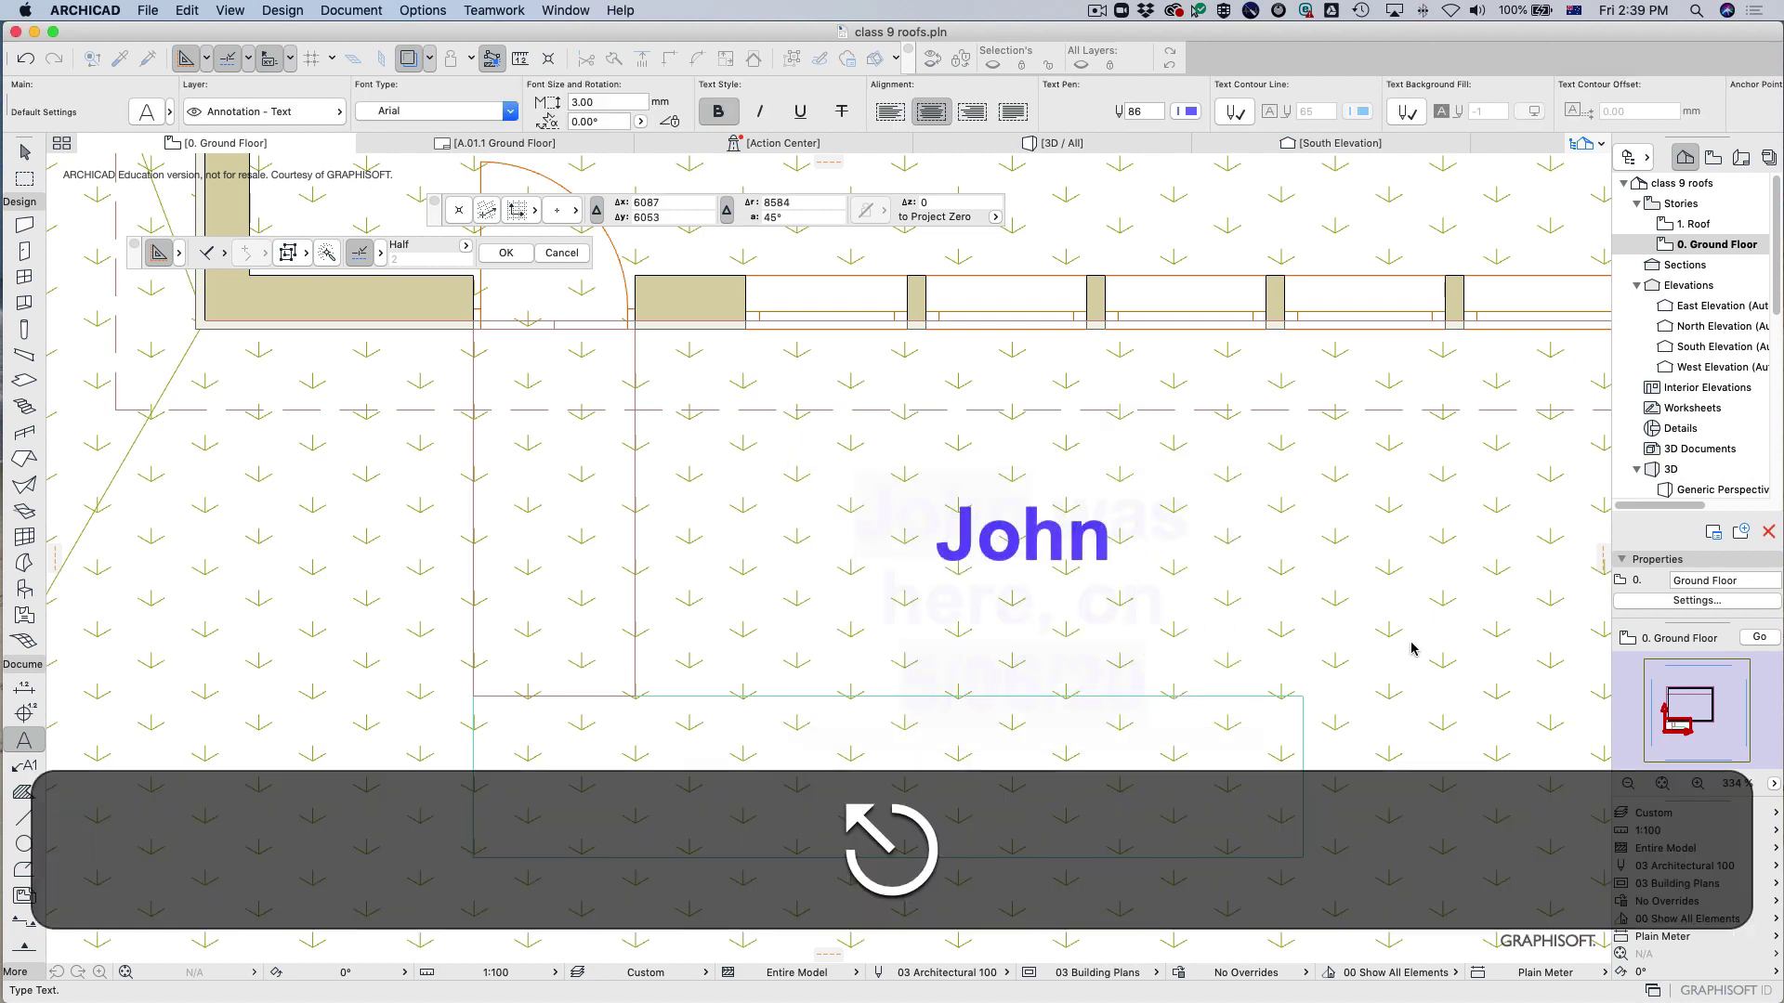
Delete the sample text and attach a text label to the rectangular slab at the end of the entry path.
{"action": "key", "text": "BackSpace"}
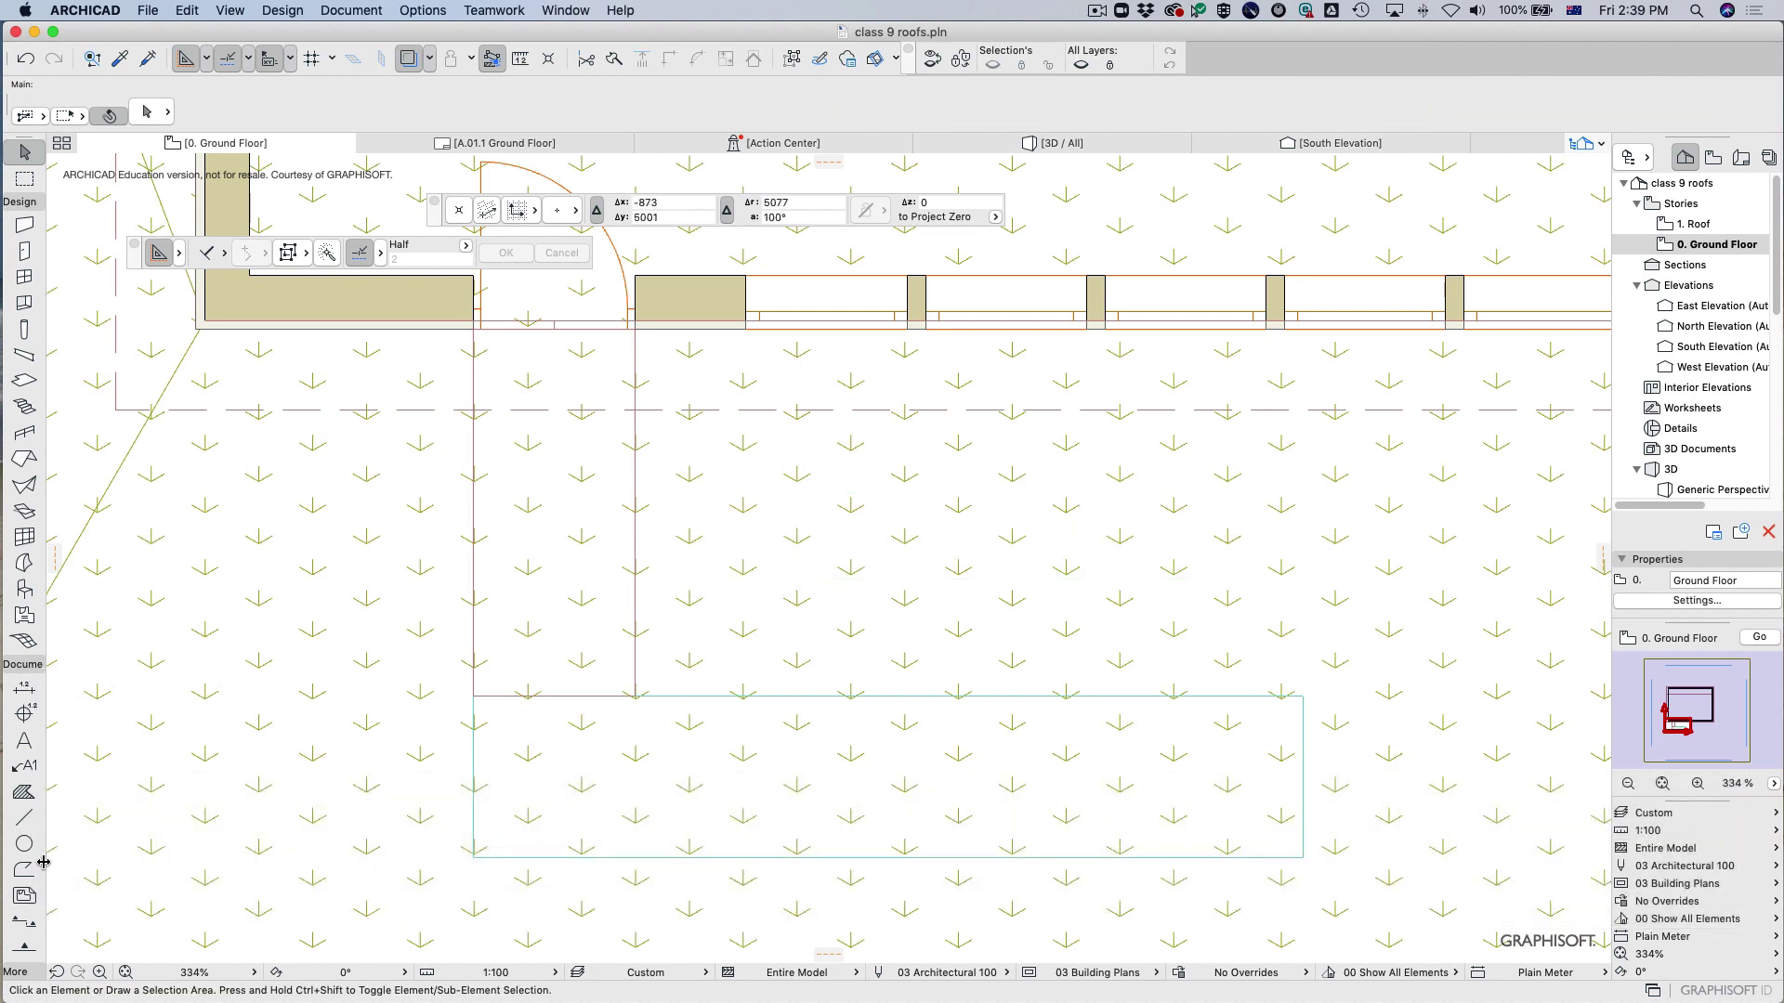
{"action": "left_click", "coordinate": [24, 766]}
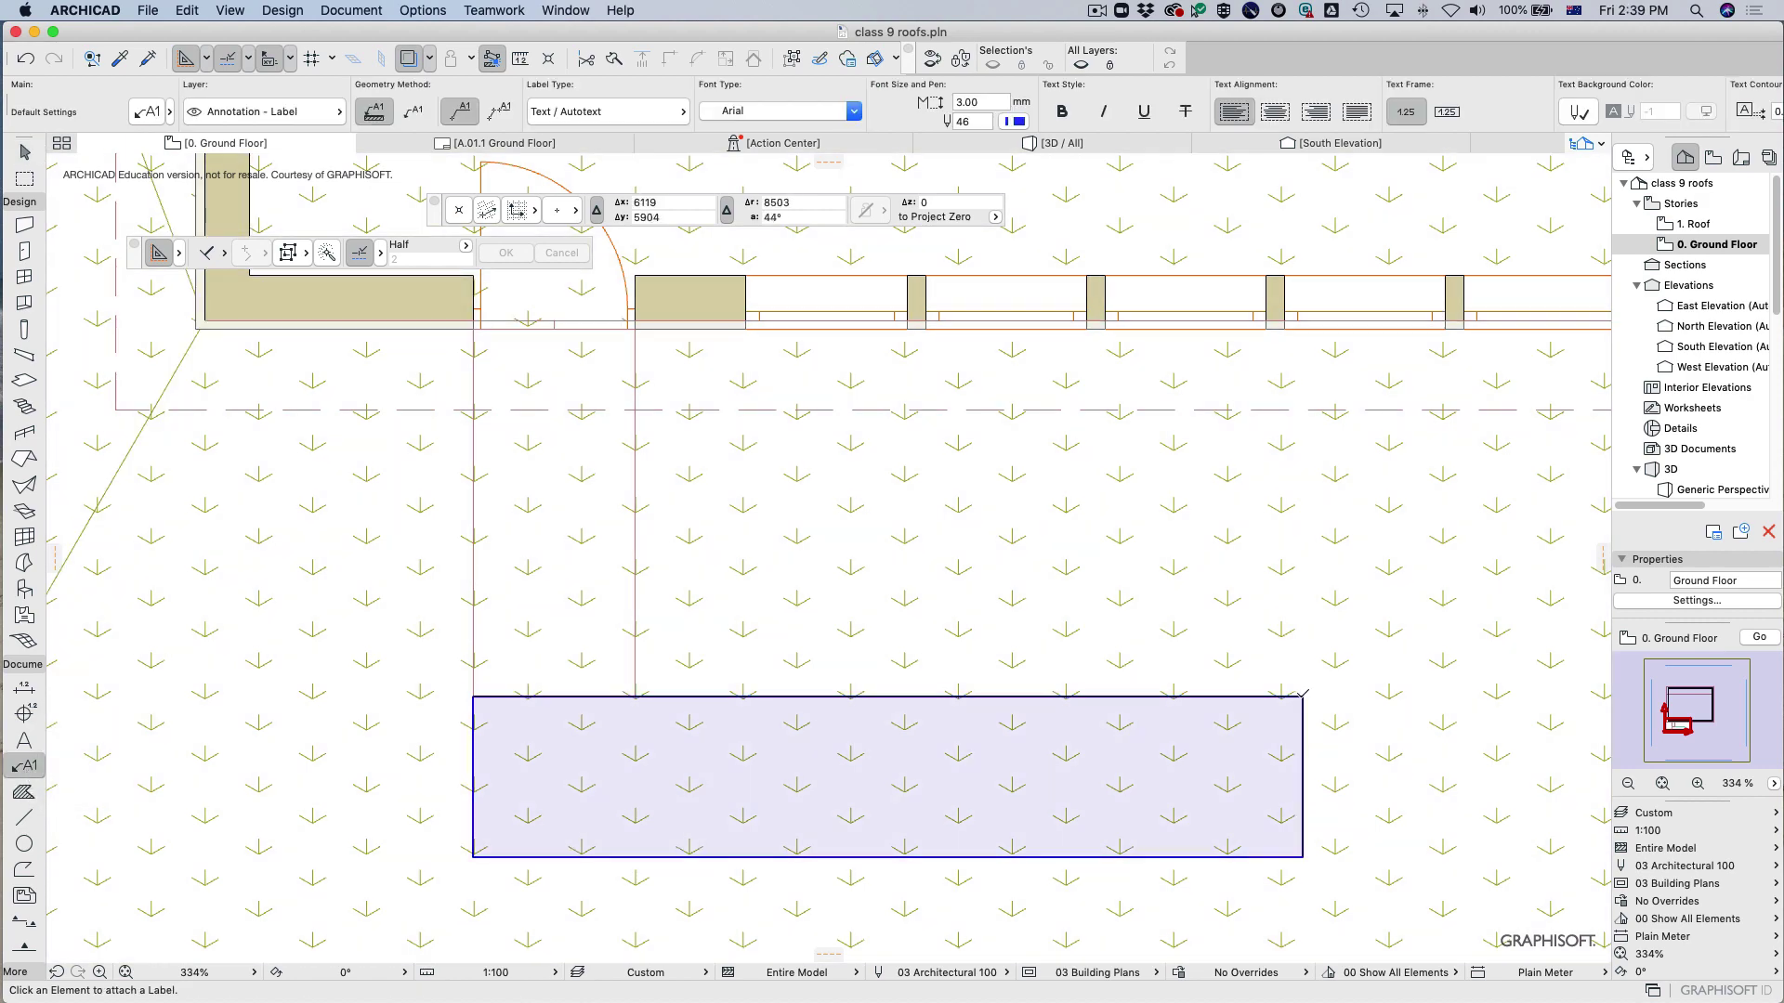
{"action": "scroll", "coordinate": [1442, 751], "scroll_direction": "down", "scroll_amount": 5}
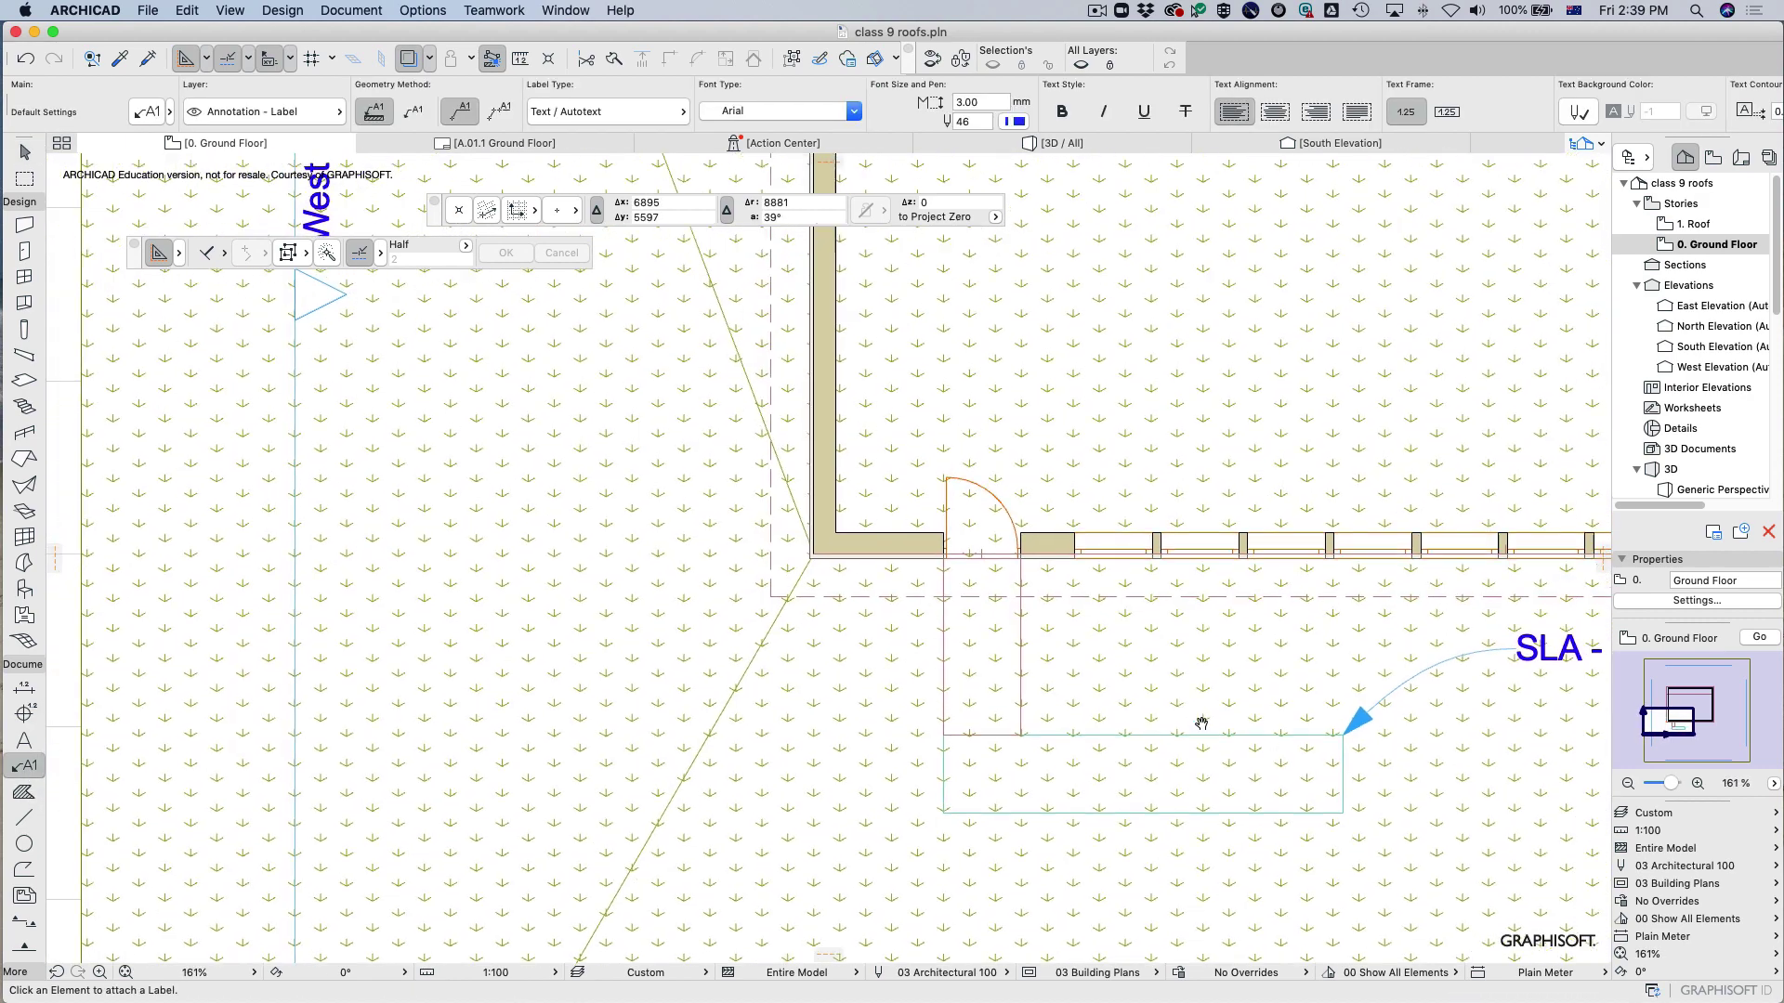
{"action": "key", "text": "Escape"}
Try moving the labelled slab south-west, away from the entry path, and undo the move.
{"action": "left_click", "coordinate": [1019, 740]}
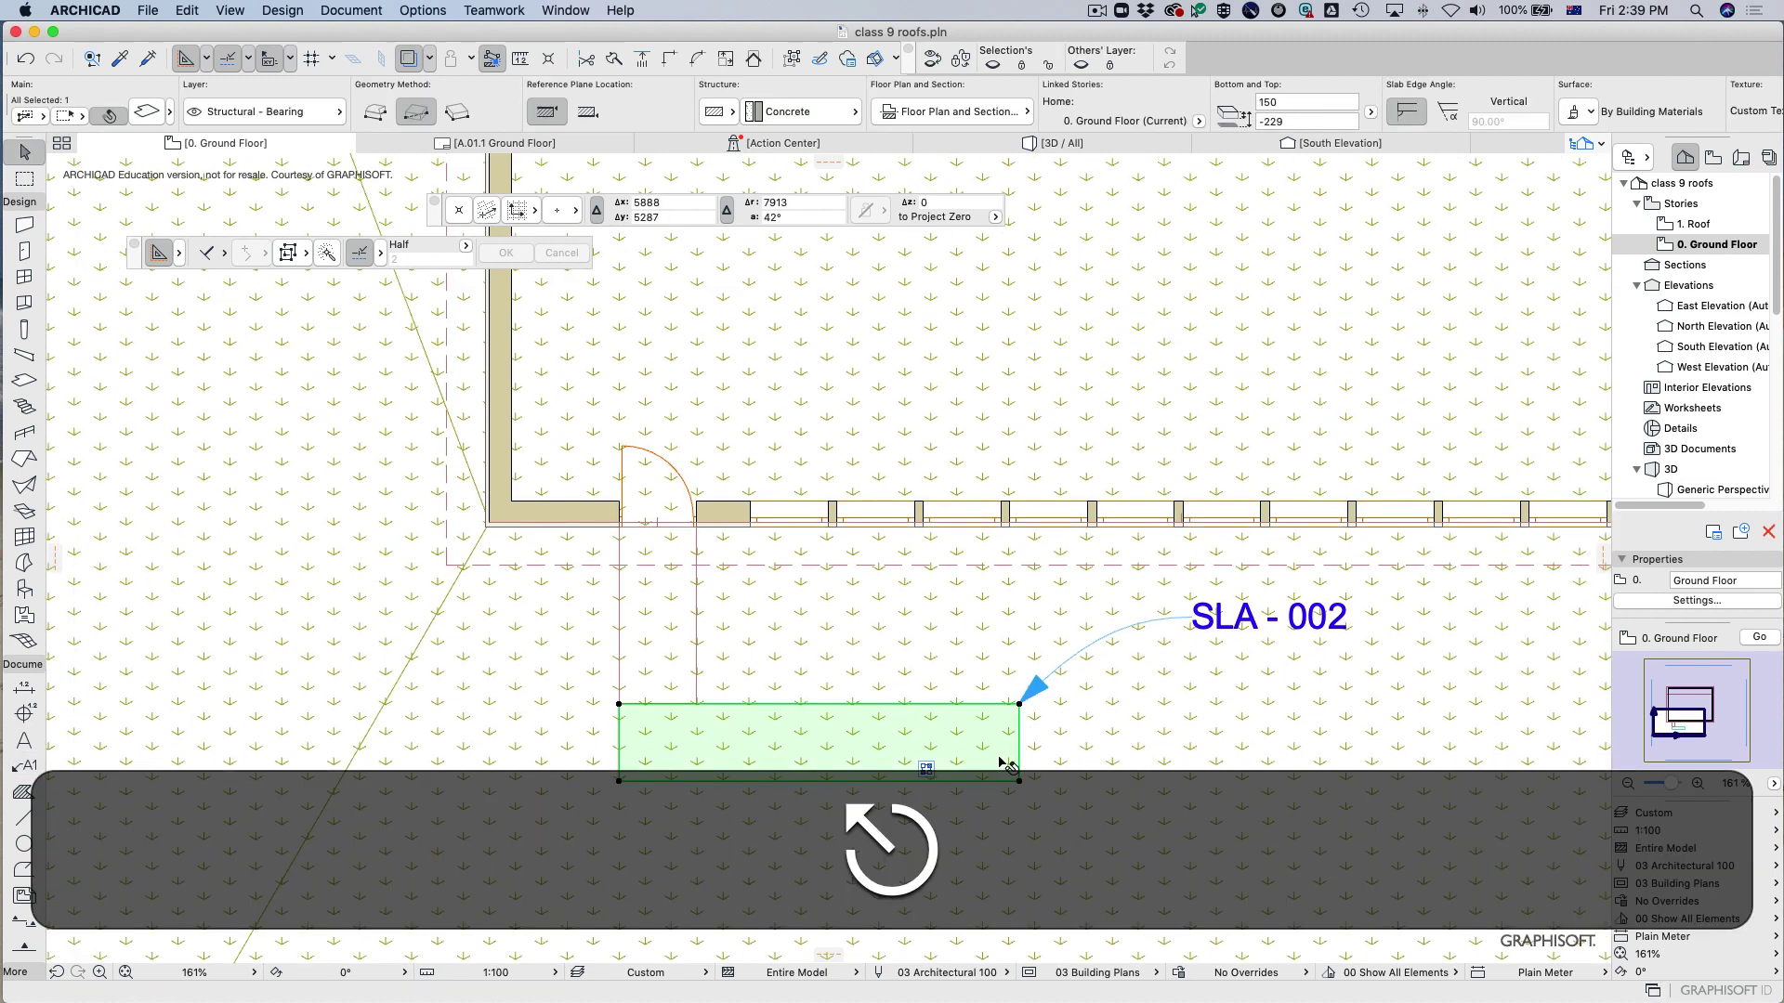
{"action": "left_click", "coordinate": [935, 760]}
{"action": "left_click", "coordinate": [866, 858]}
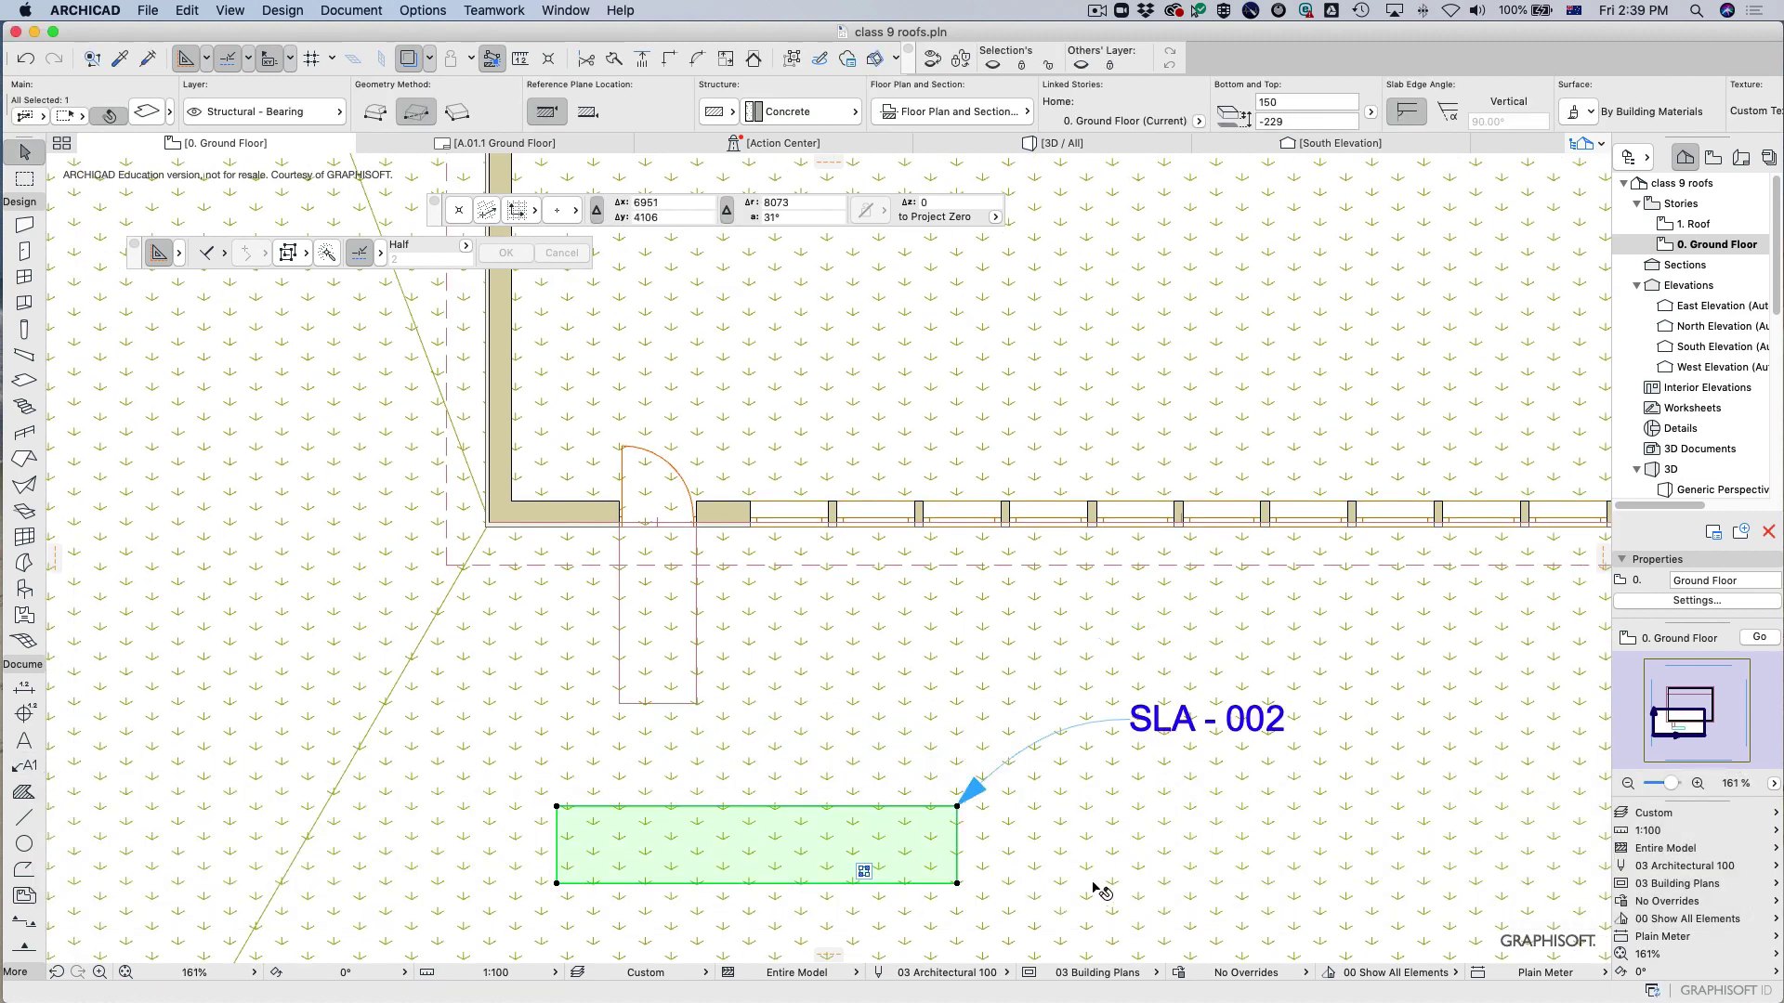
{"action": "key", "text": "super+z"}
Try offsetting the slab's east edge outward to lengthen the slab, and undo the edit.
{"action": "left_click", "coordinate": [1020, 749]}
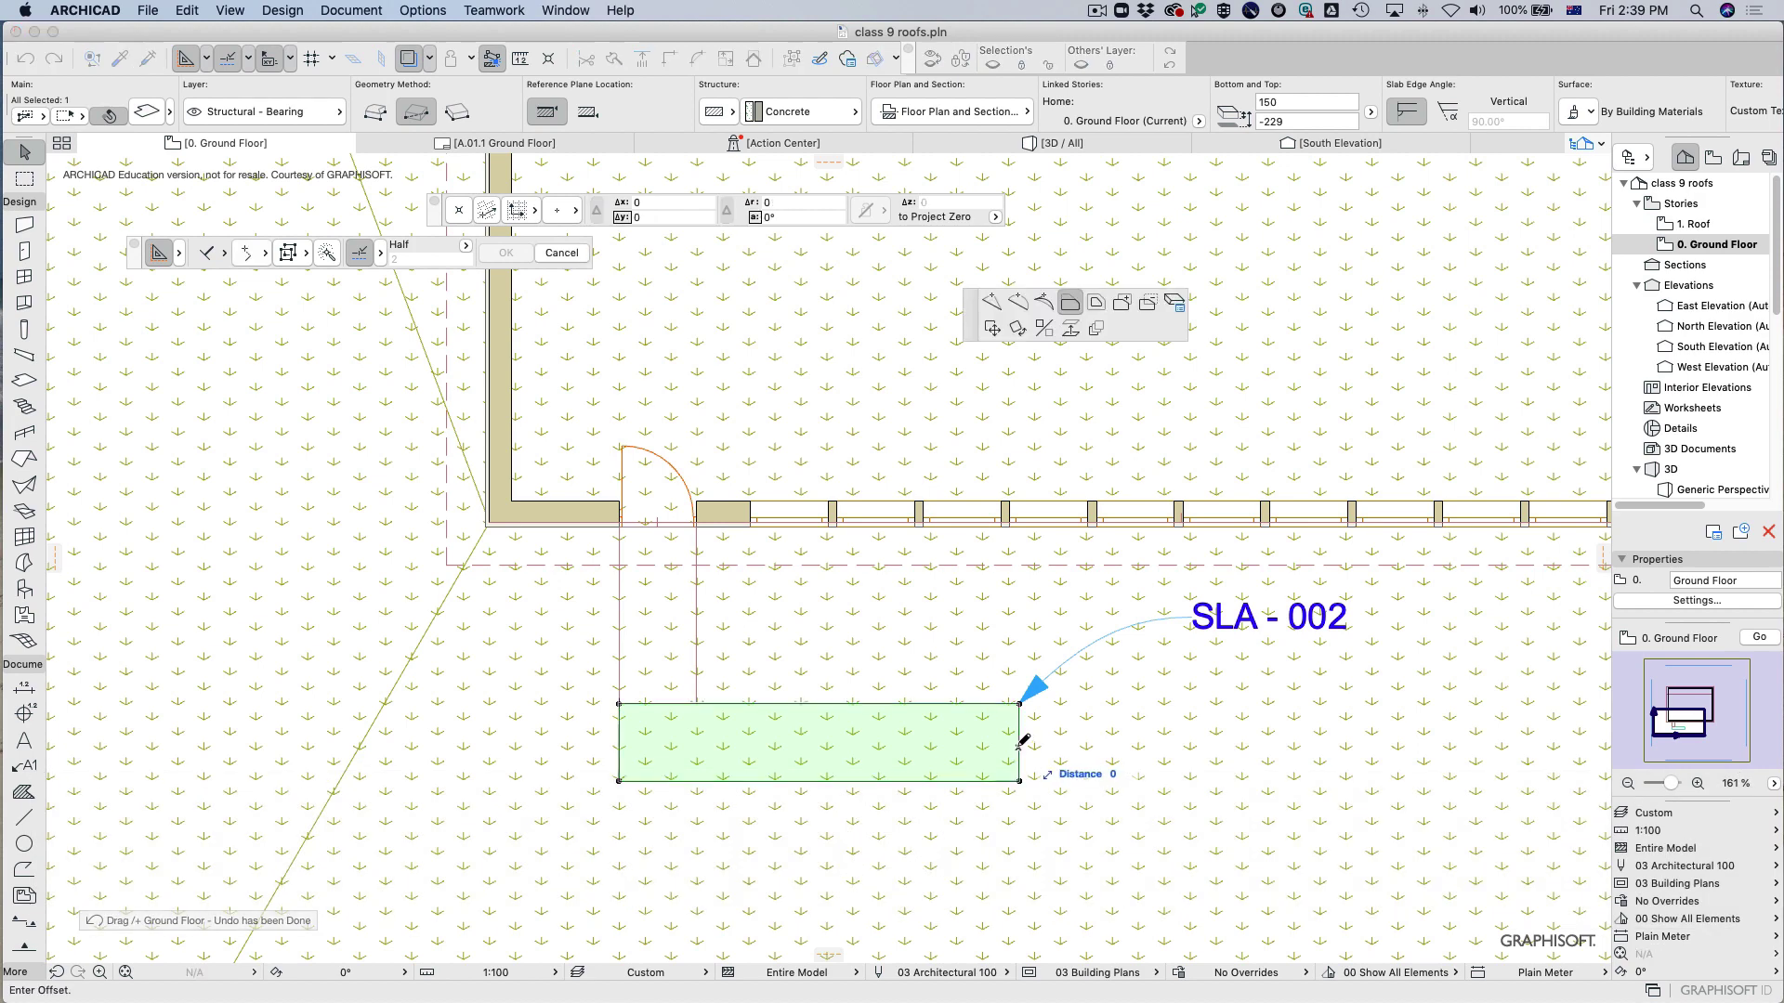
{"action": "left_click", "coordinate": [1286, 751]}
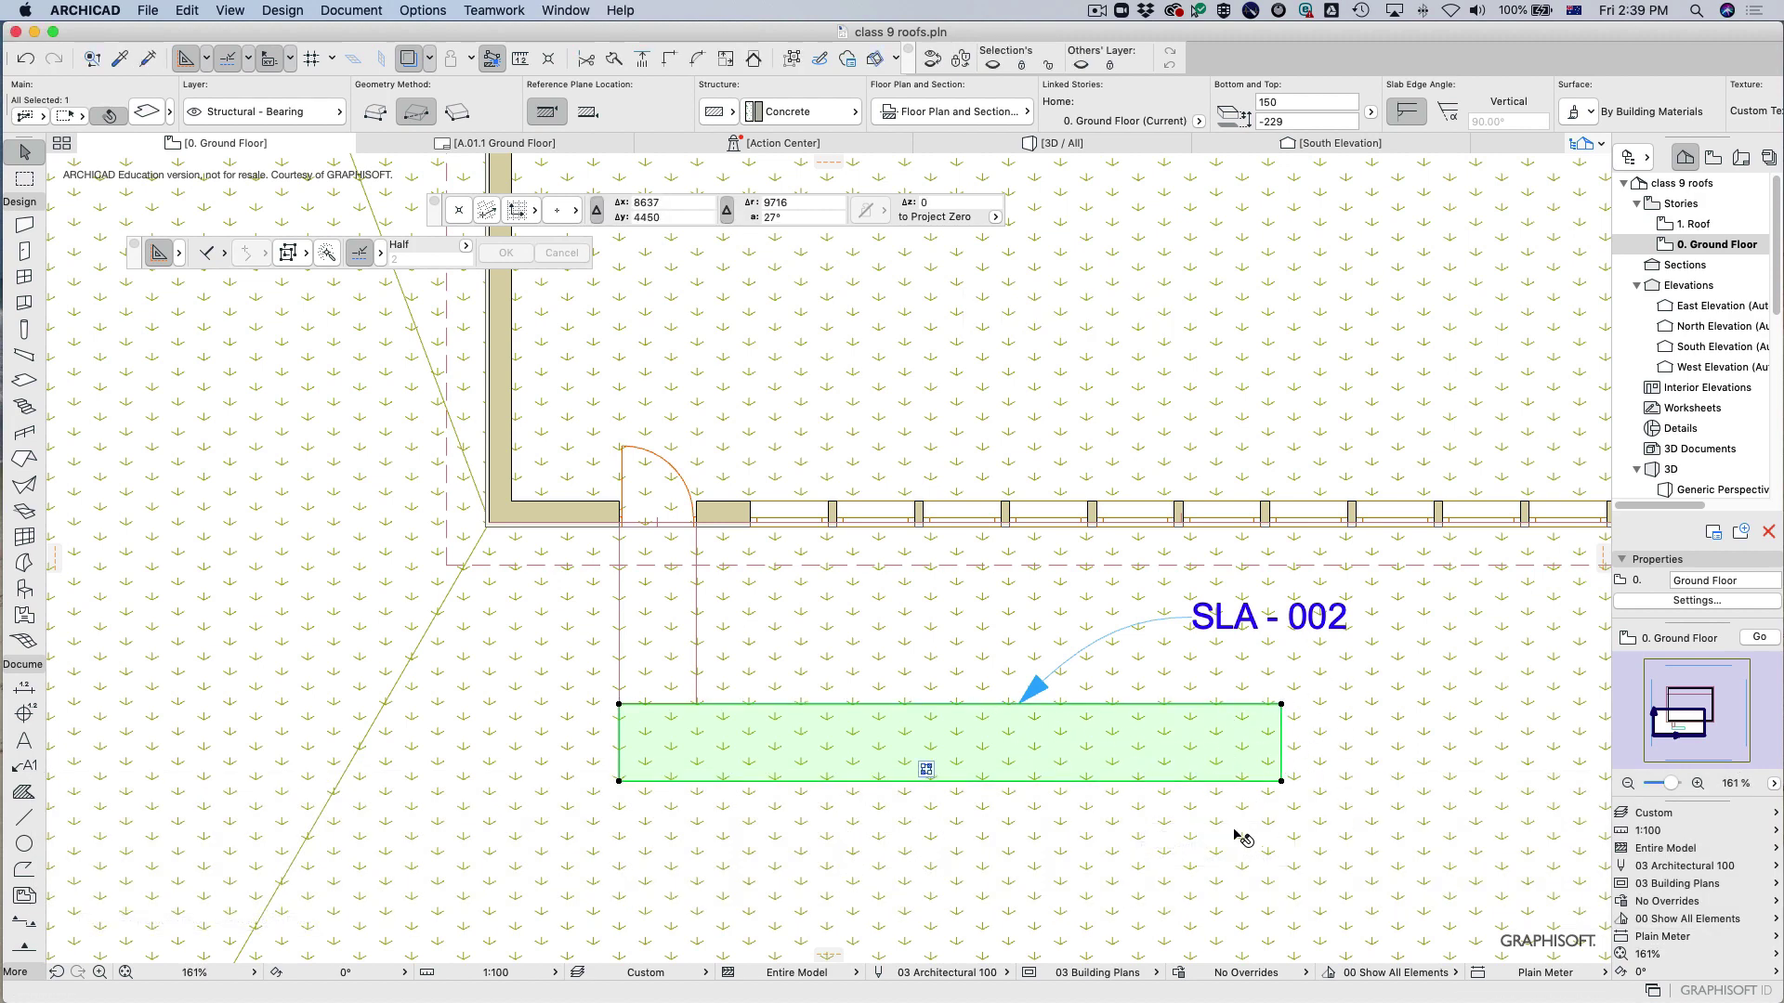
{"action": "key", "text": "super+z"}
Try moving the slab east and offsetting its west edge outward, and undo both changes.
{"action": "left_click_drag", "start_coordinate": [934, 746], "coordinate": [1245, 751]}
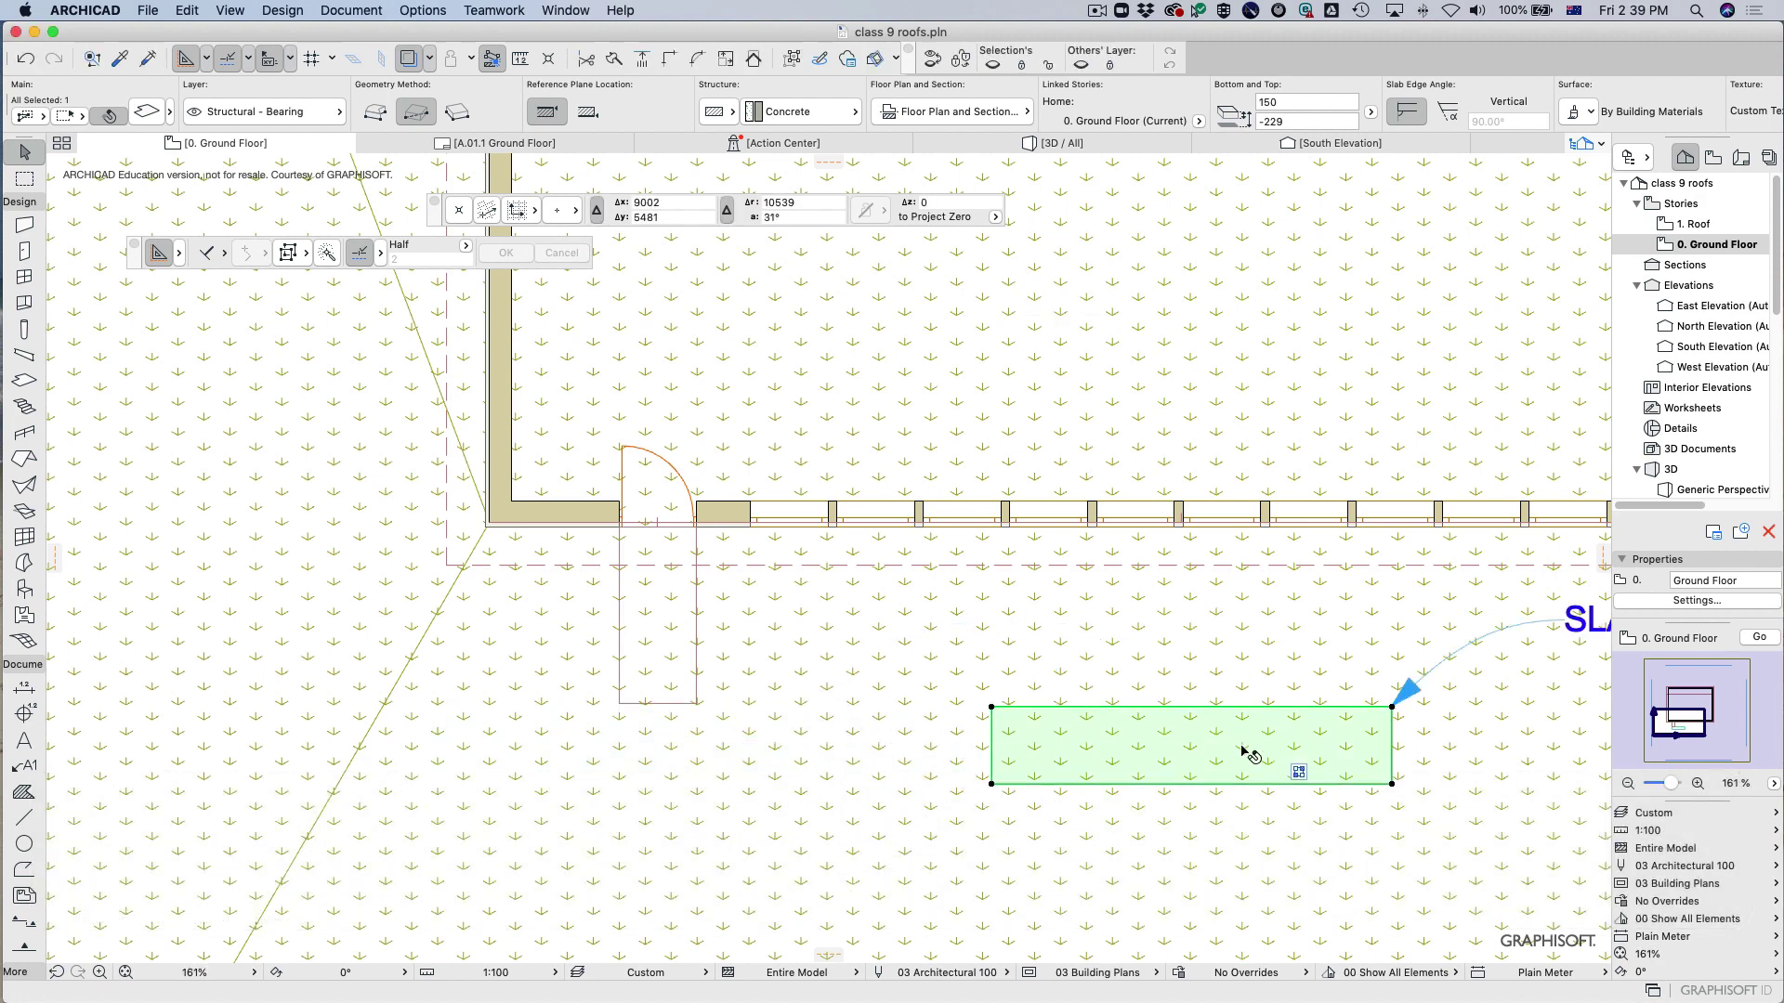
{"action": "left_click", "coordinate": [992, 743]}
{"action": "left_click", "coordinate": [778, 740]}
{"action": "key", "text": "super+z"}
{"action": "key", "text": "super+z"}
{"action": "key", "text": "super+z"}
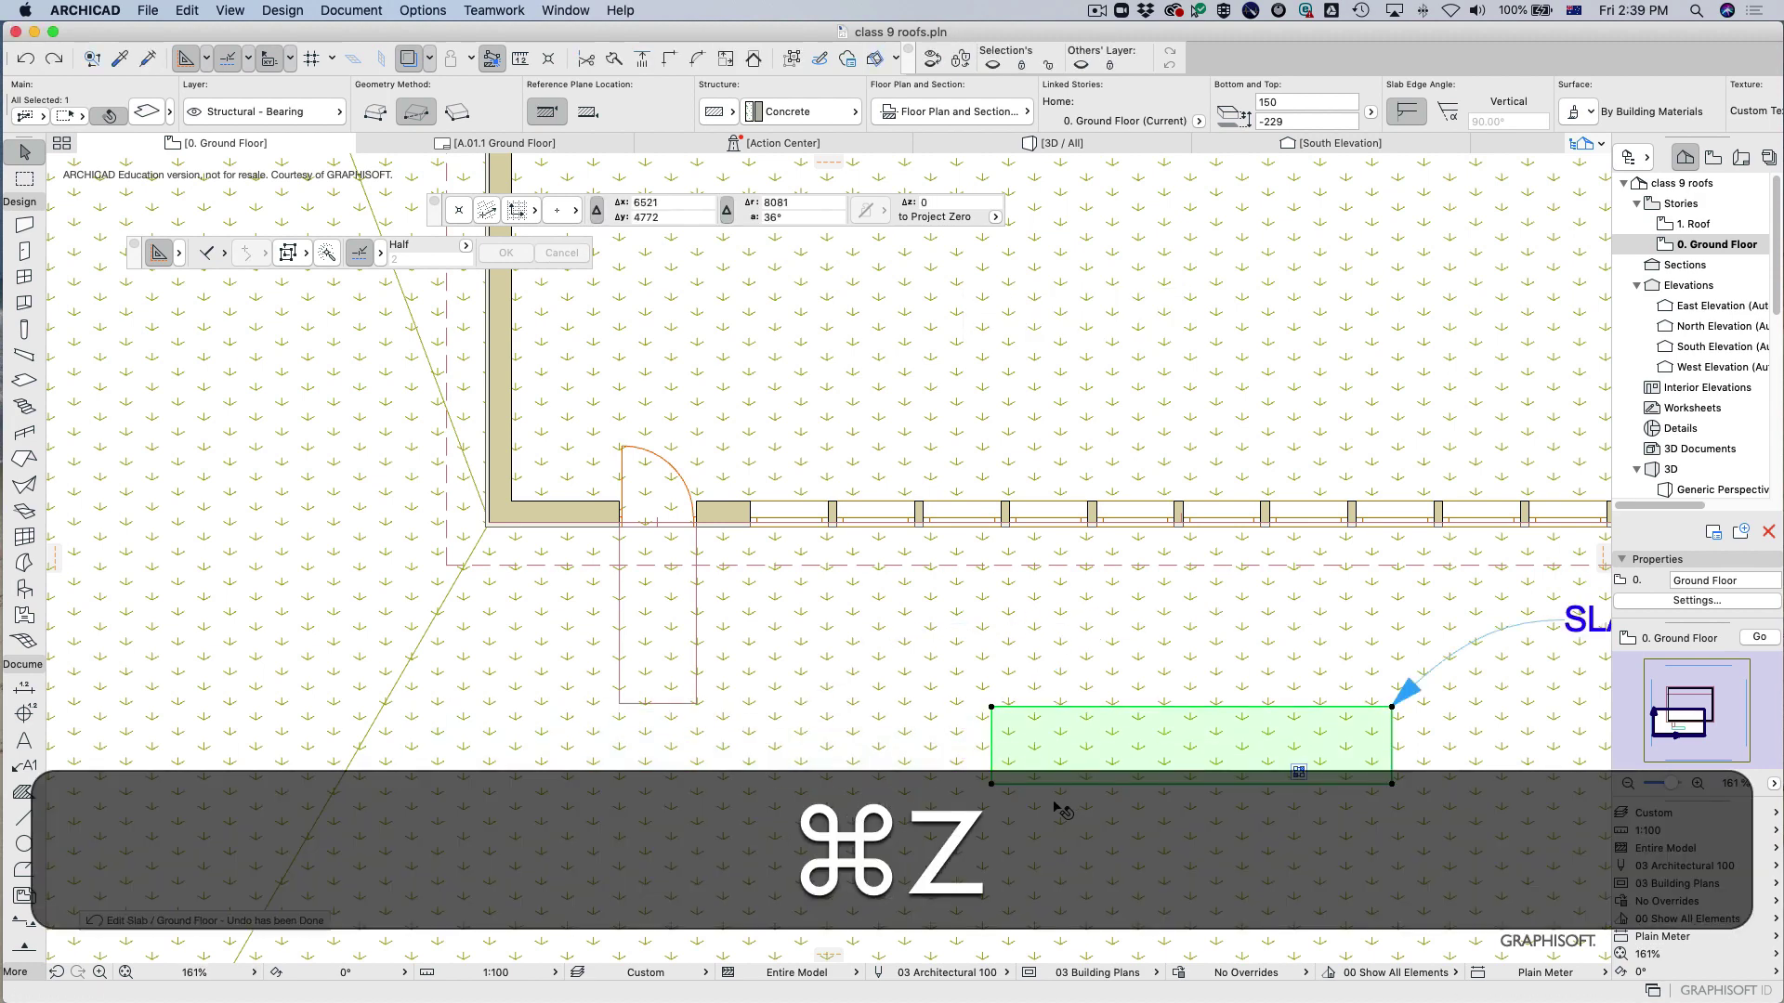
Try further edge offsets on the labelled slab, undo them all, and clear the selection.
{"action": "left_click", "coordinate": [1019, 758]}
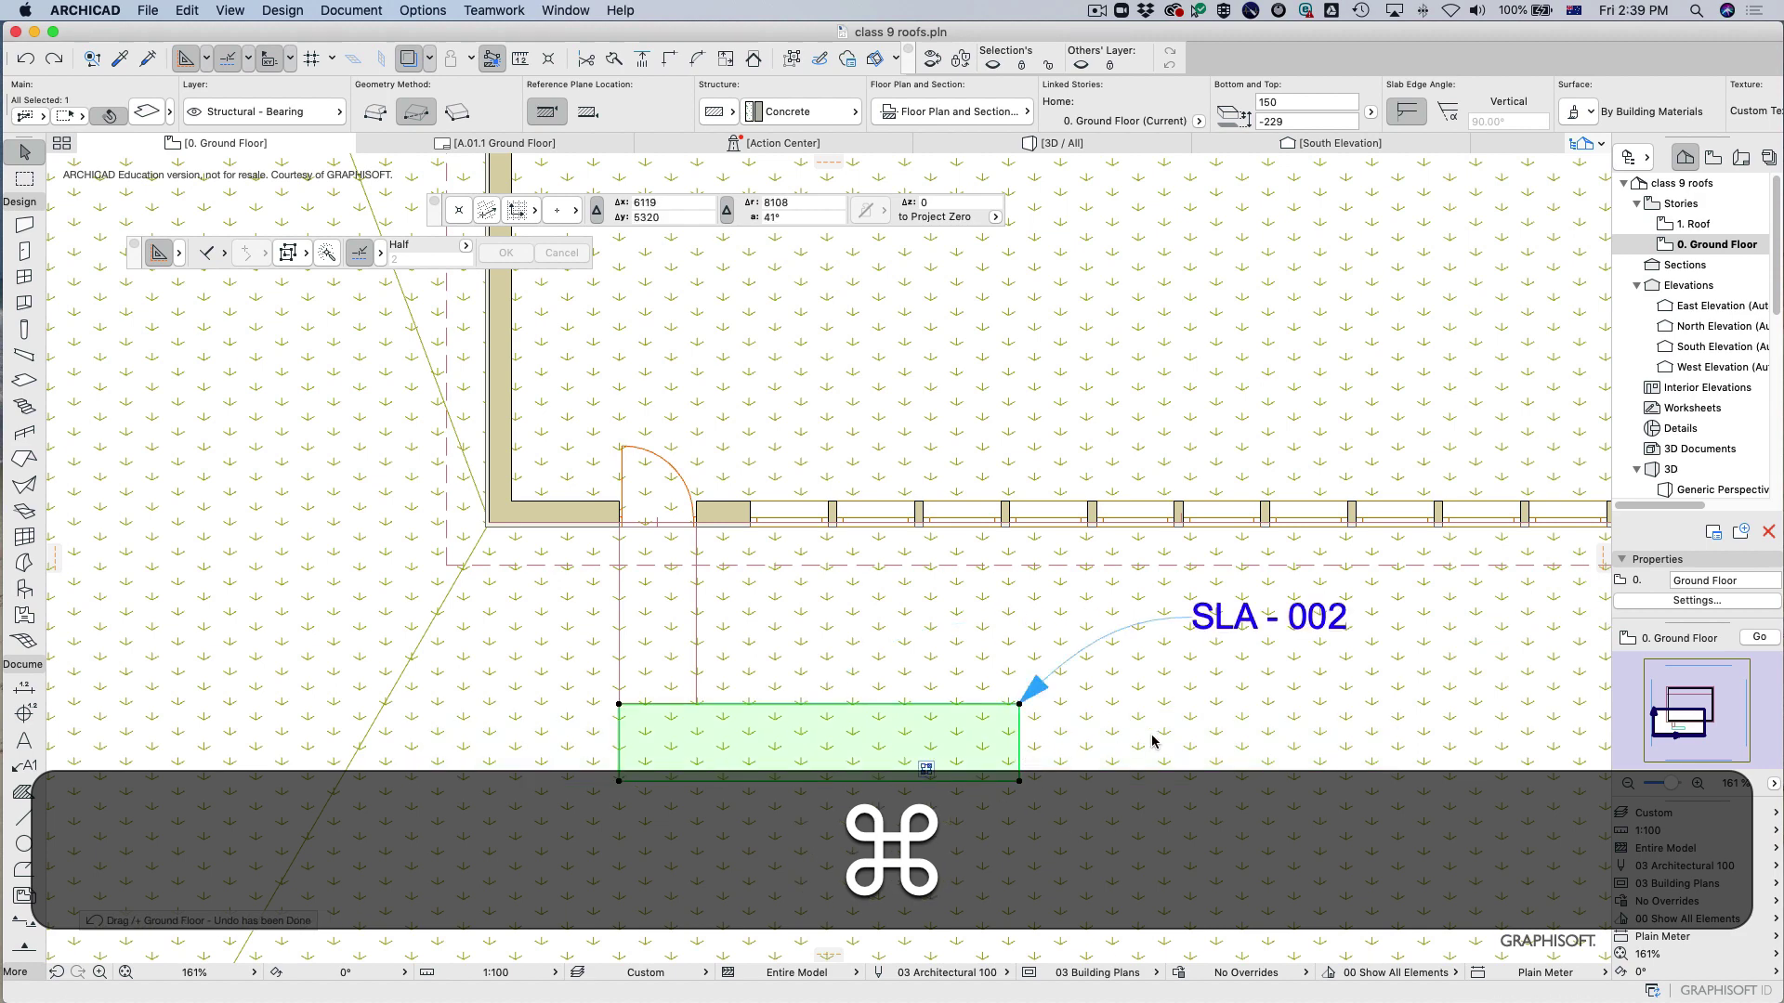
{"action": "left_click", "coordinate": [1298, 740]}
{"action": "left_click", "coordinate": [1057, 743]}
{"action": "left_click", "coordinate": [1101, 867]}
{"action": "left_click", "coordinate": [1106, 864]}
{"action": "left_click", "coordinate": [1055, 734]}
{"action": "key", "text": "super+z"}
{"action": "key", "text": "super+z"}
{"action": "key", "text": "super+z"}
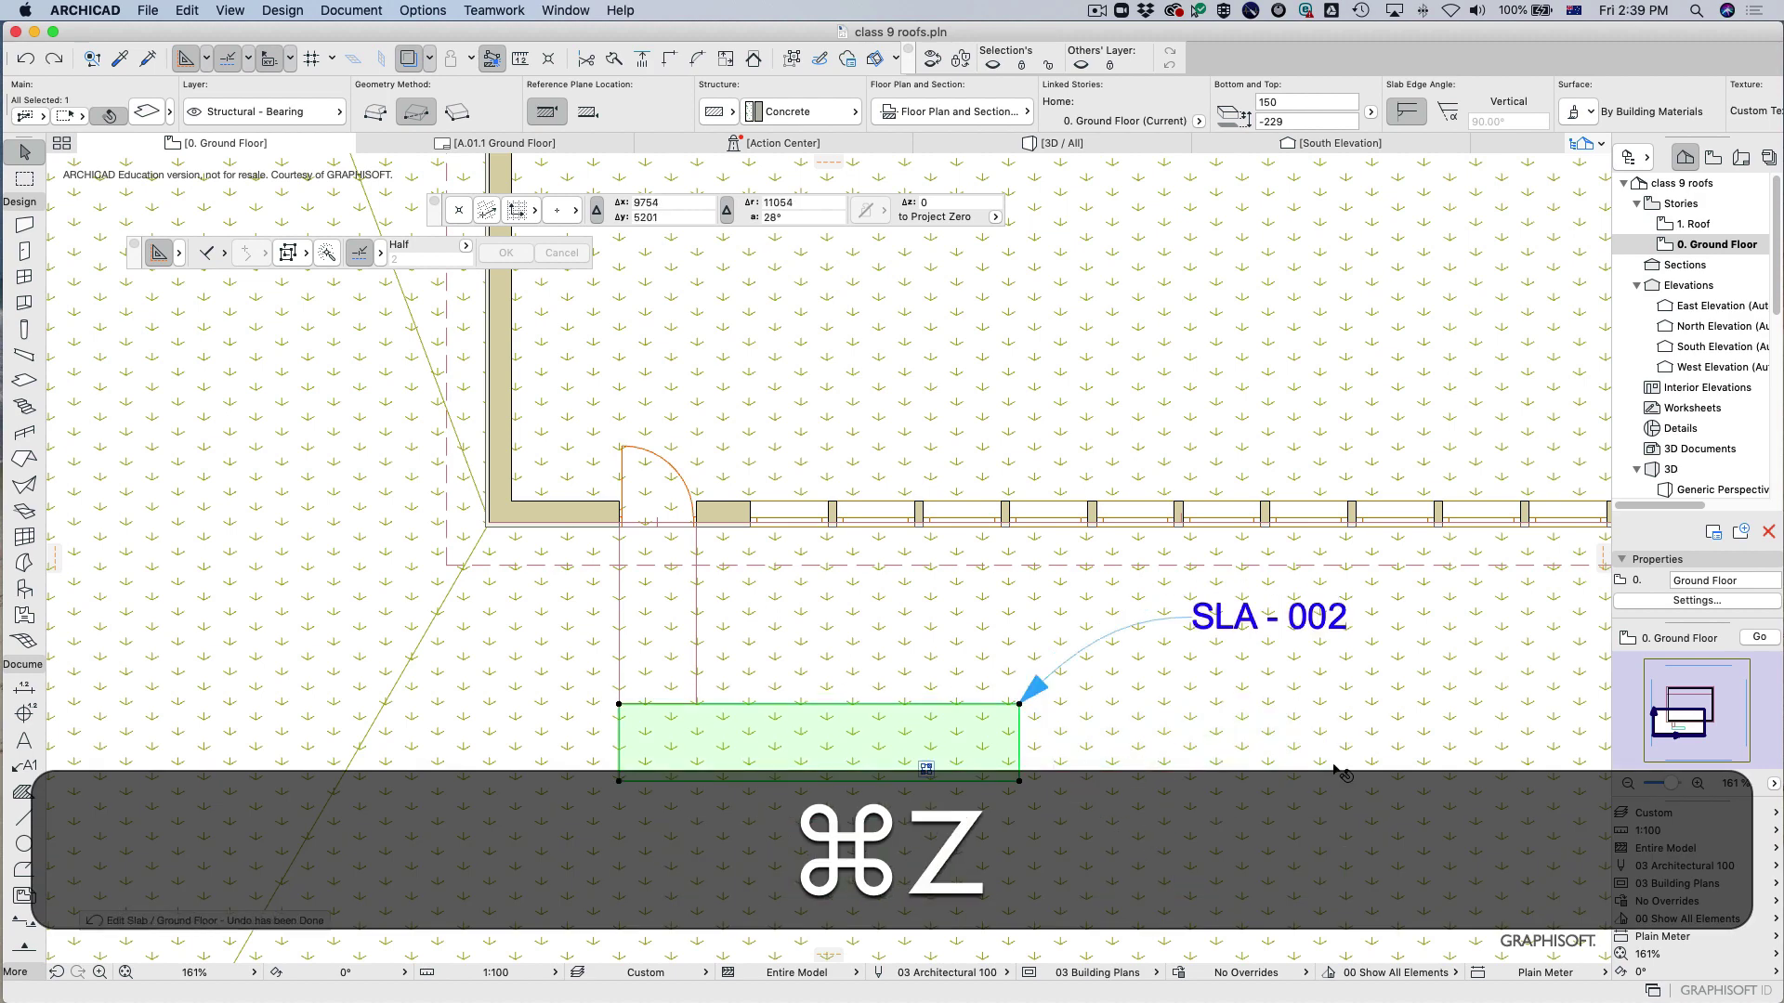
{"action": "key", "text": "Escape"}
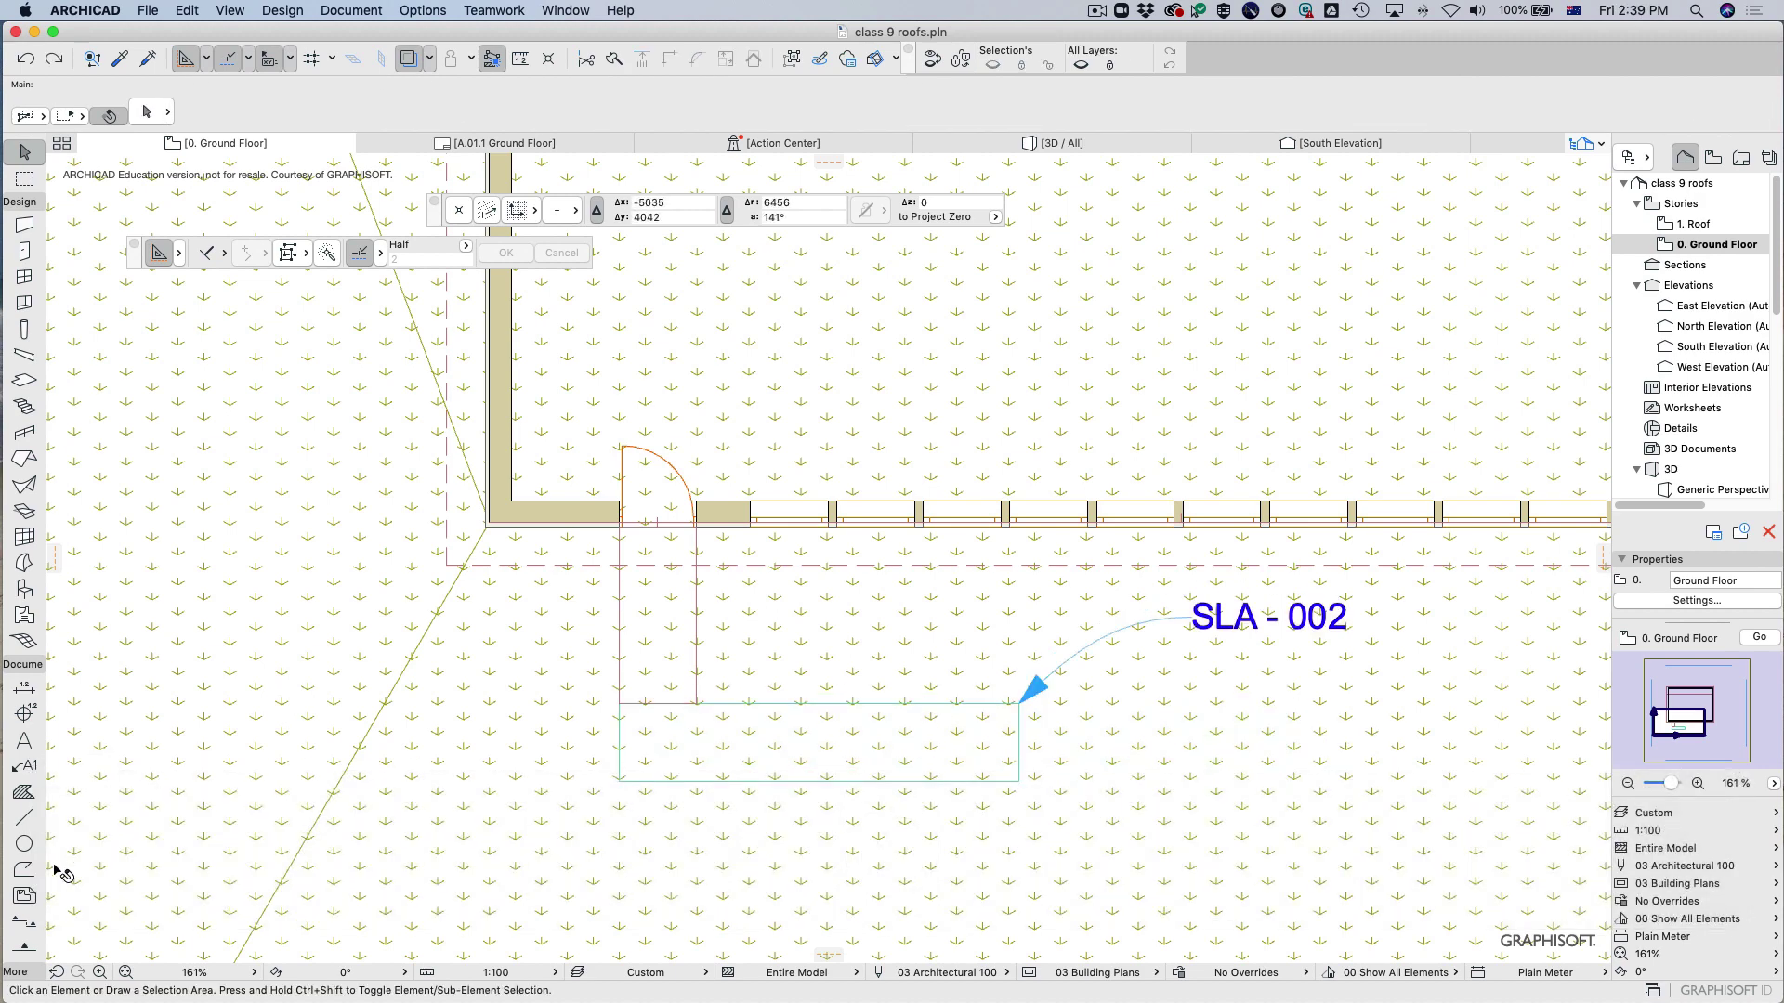
Draw a triangular 25 % fill with the Fill tool in the empty area west of the site, and delete it.
{"action": "scroll", "coordinate": [28, 781], "scroll_direction": "down", "scroll_amount": 1}
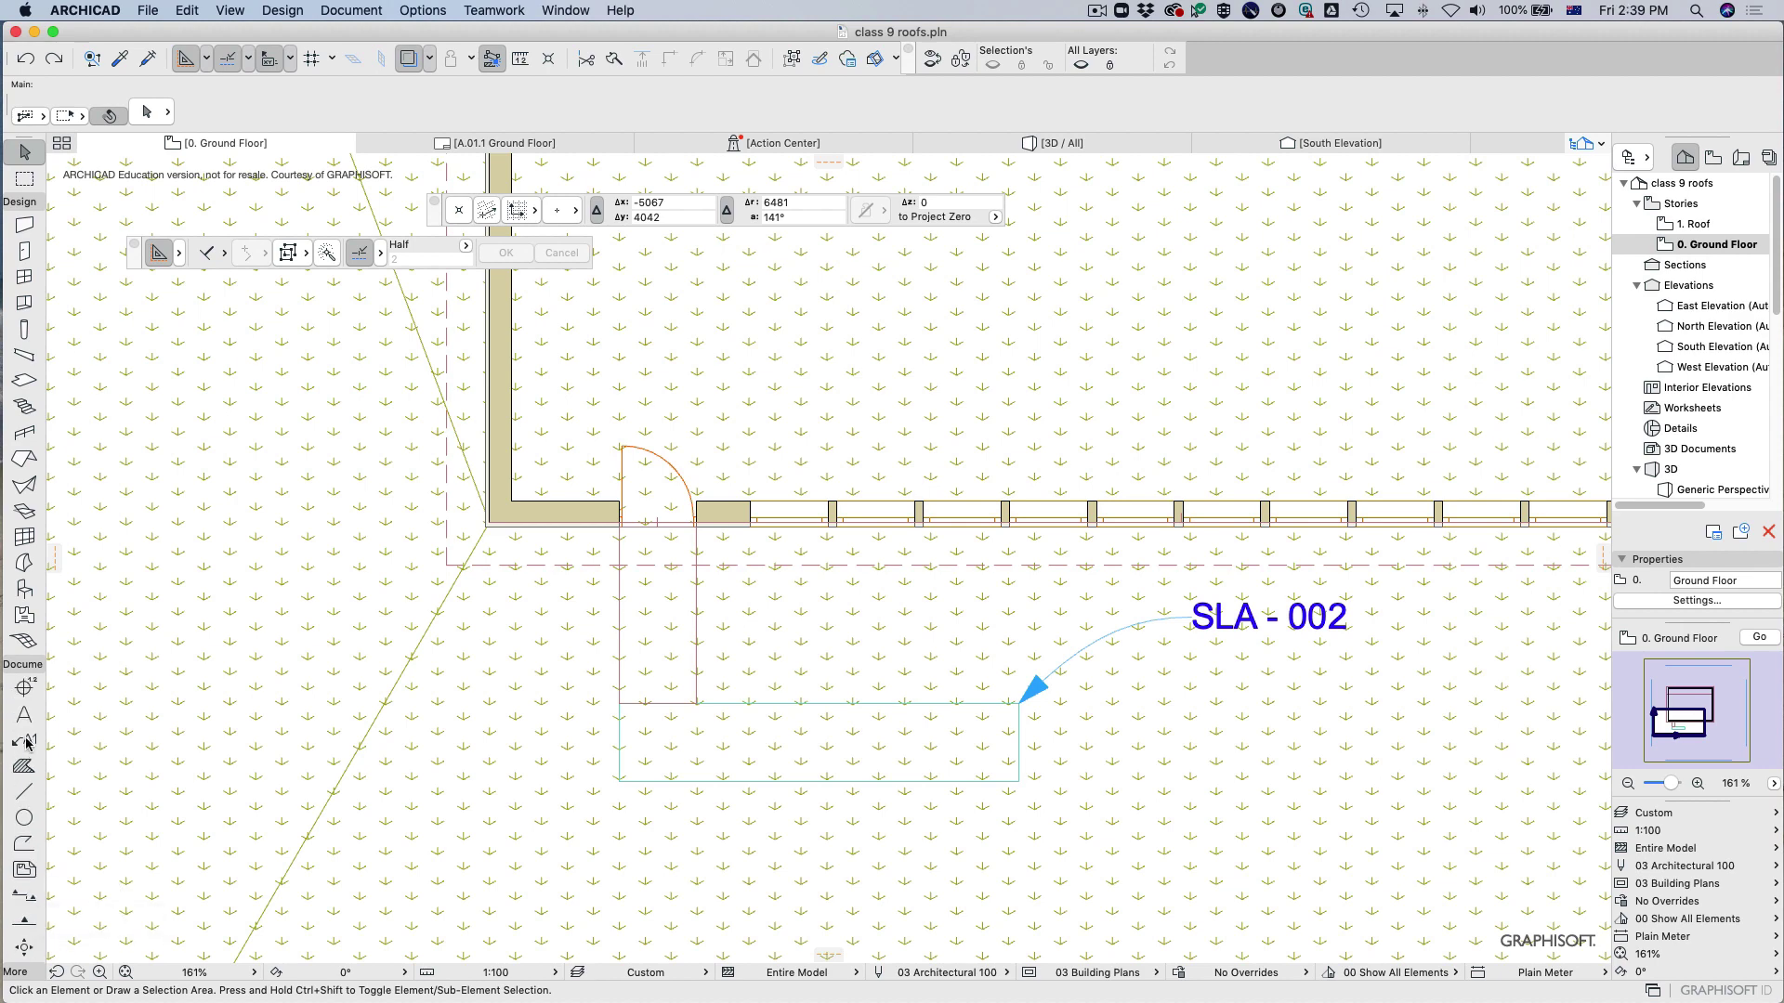
{"action": "left_click", "coordinate": [25, 774]}
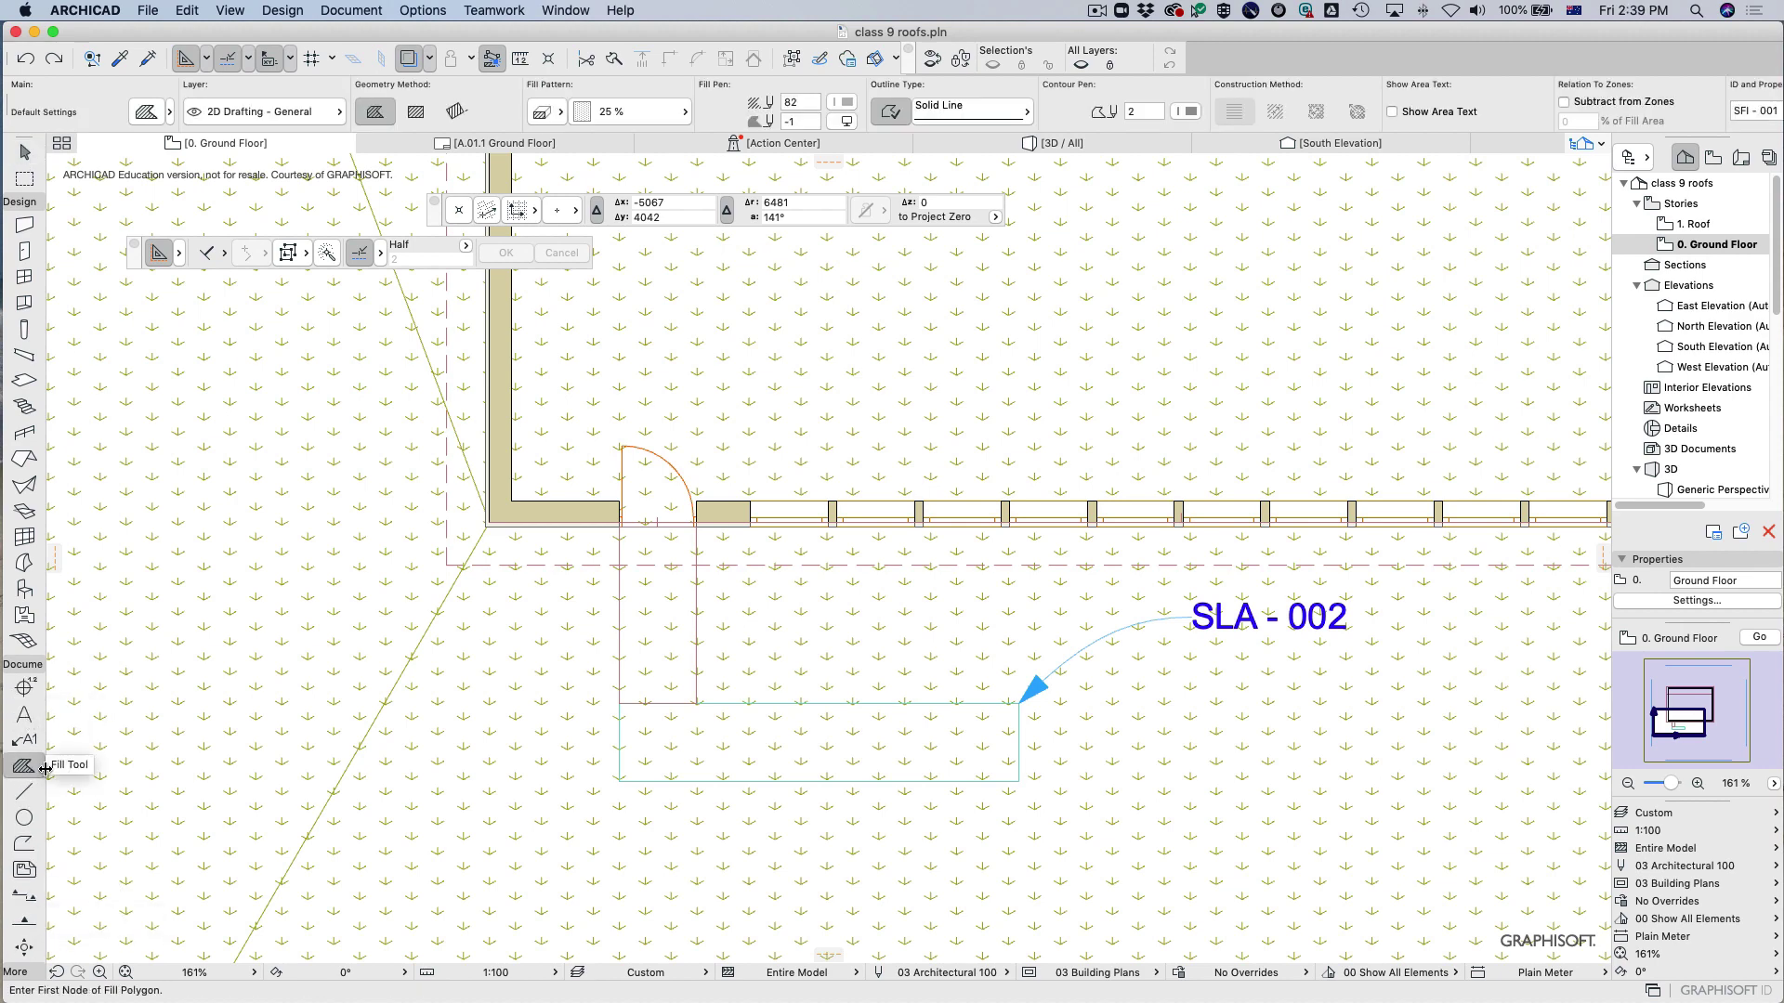
{"action": "scroll", "coordinate": [411, 734], "scroll_direction": "down", "scroll_amount": 6}
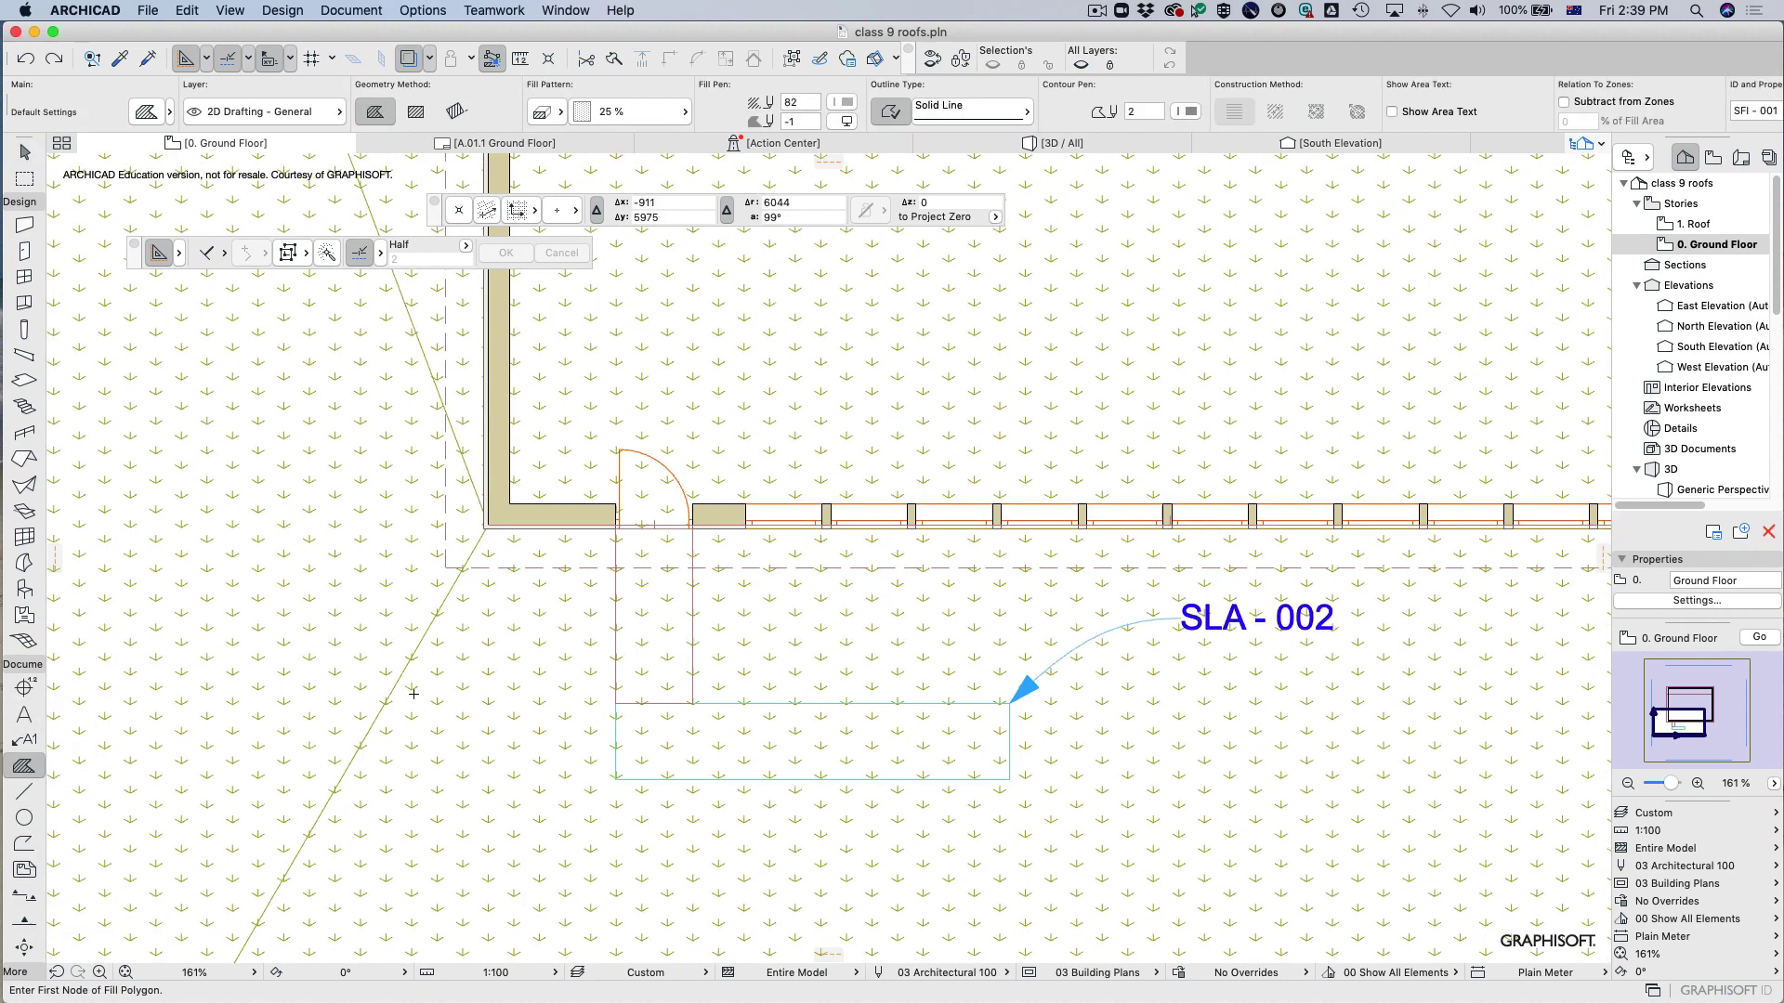
{"action": "left_click", "coordinate": [235, 536]}
{"action": "left_click", "coordinate": [414, 675]}
{"action": "left_click", "coordinate": [213, 791]}
{"action": "left_click", "coordinate": [235, 537]}
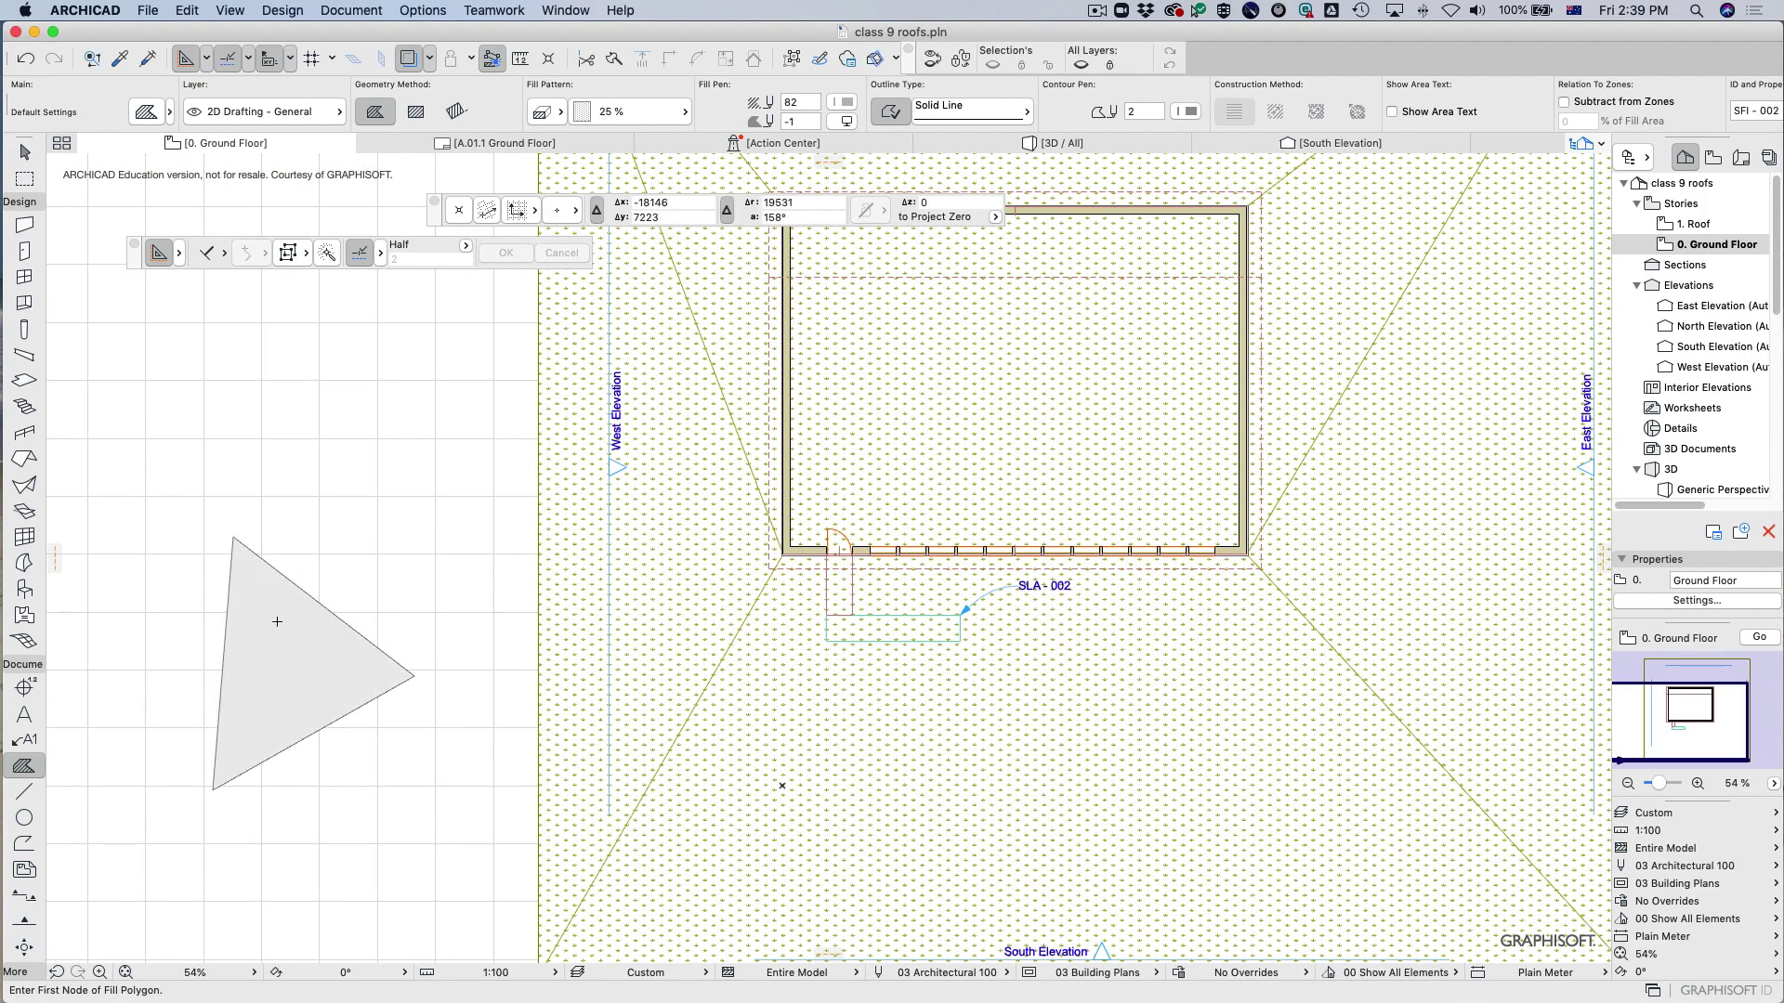
{"action": "key", "text": "Escape"}
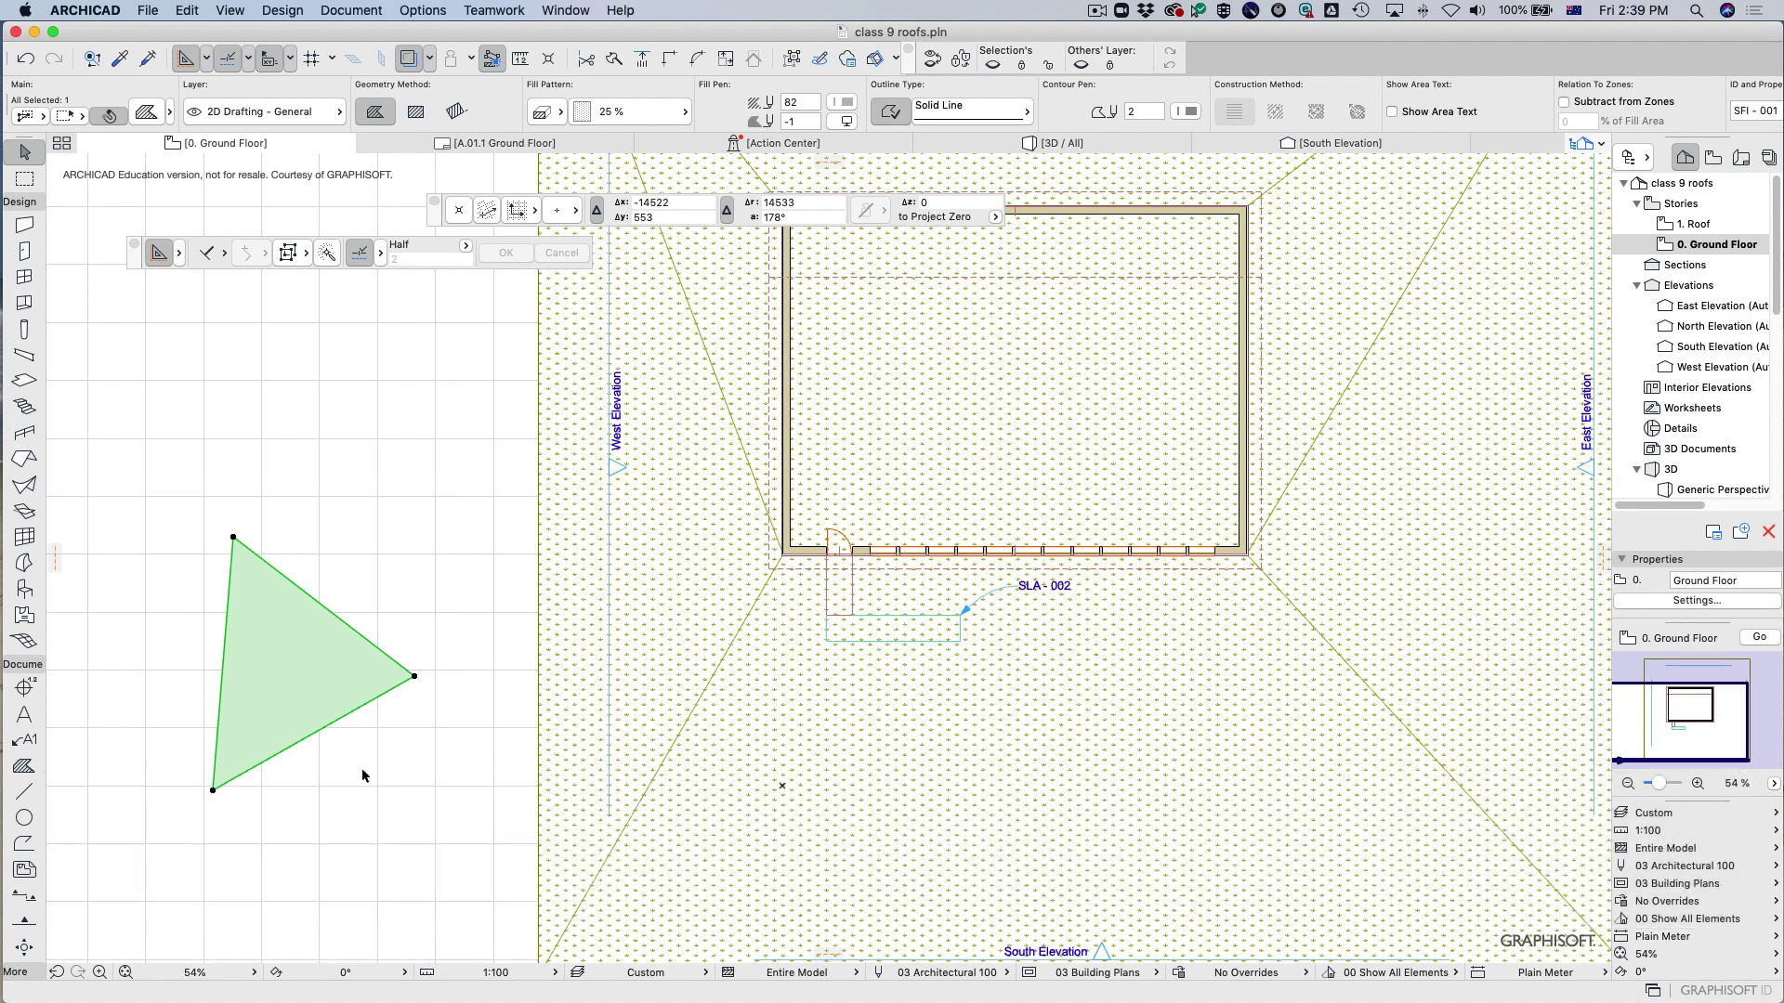
{"action": "key", "text": "BackSpace"}
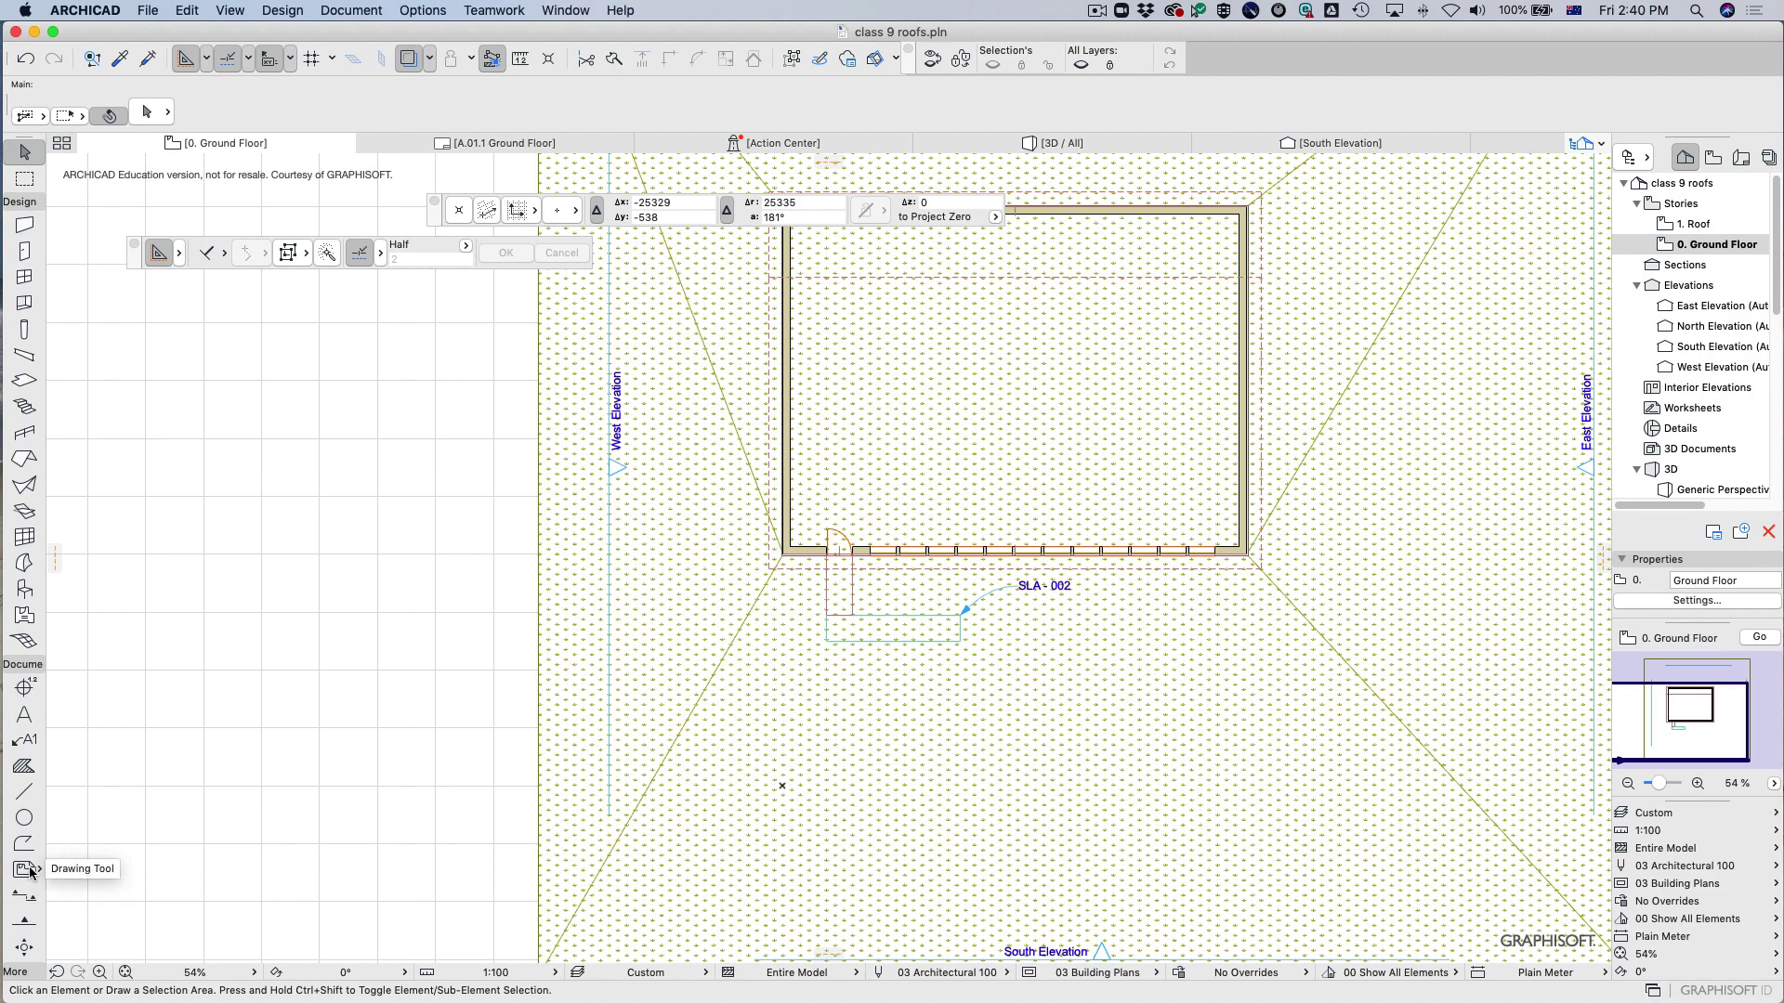
Examine which file types Place External Drawing accepts, and cancel the file selection.
{"action": "left_click", "coordinate": [148, 10]}
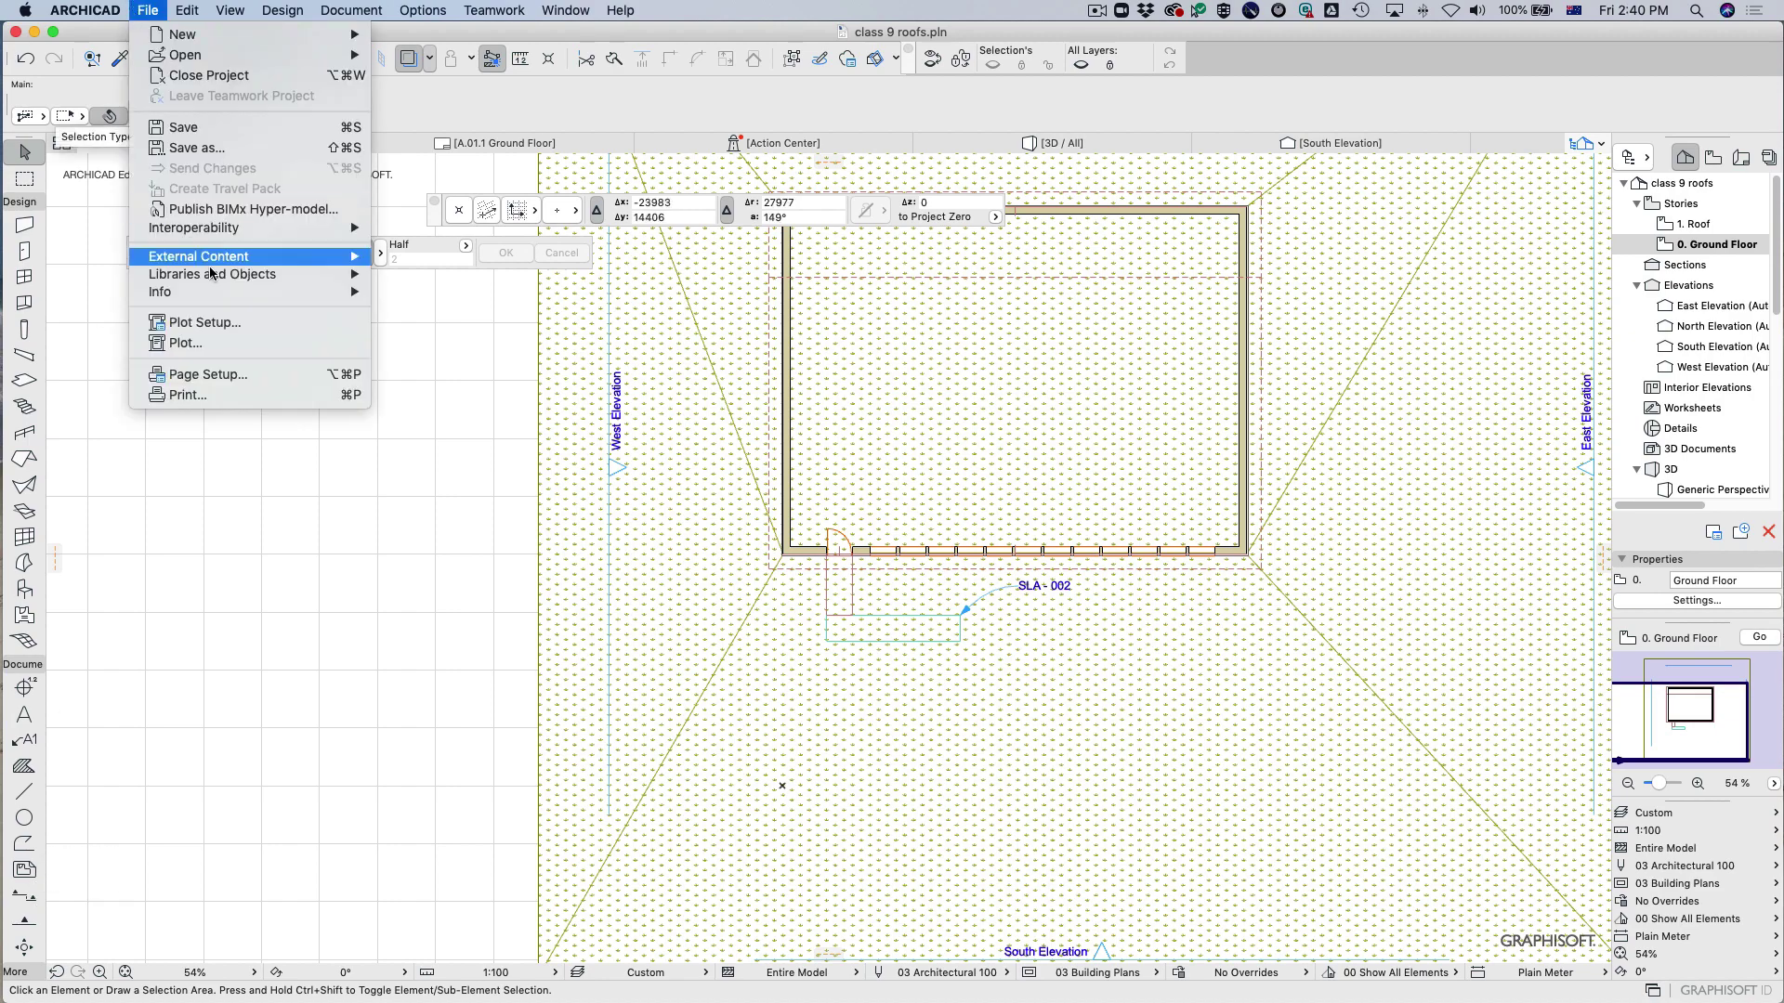
{"action": "mouse_move", "coordinate": [208, 256]}
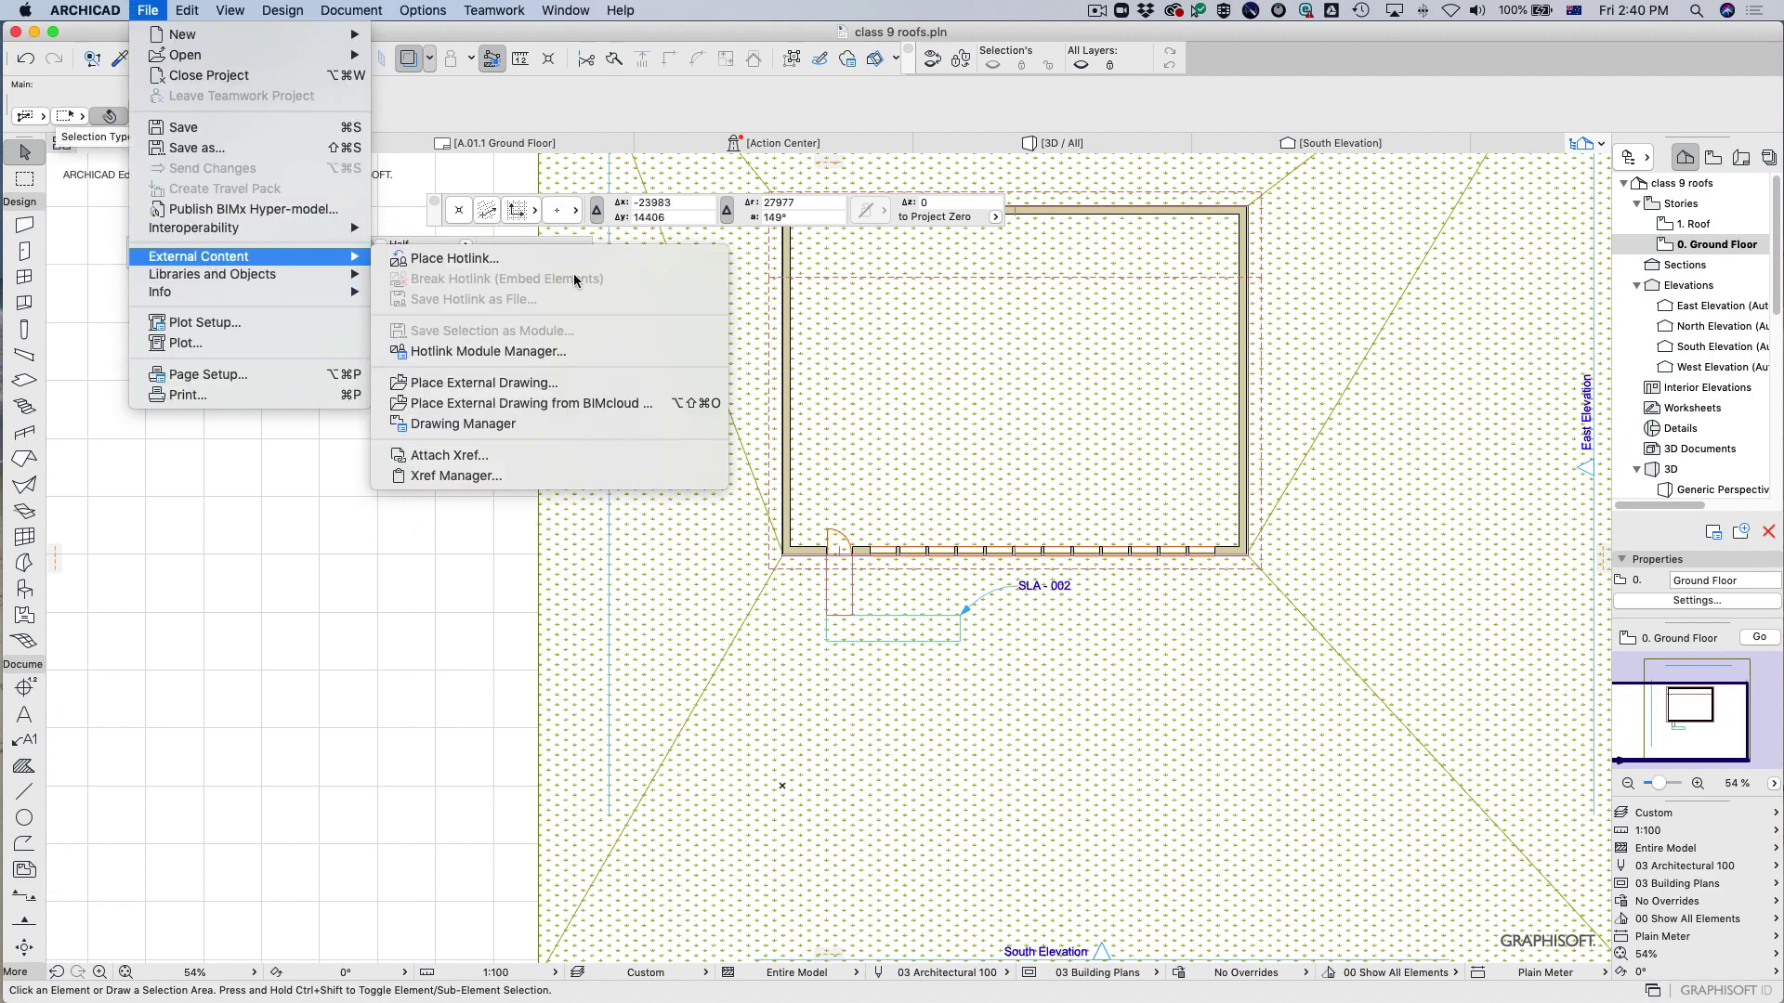
{"action": "left_click", "coordinate": [523, 383]}
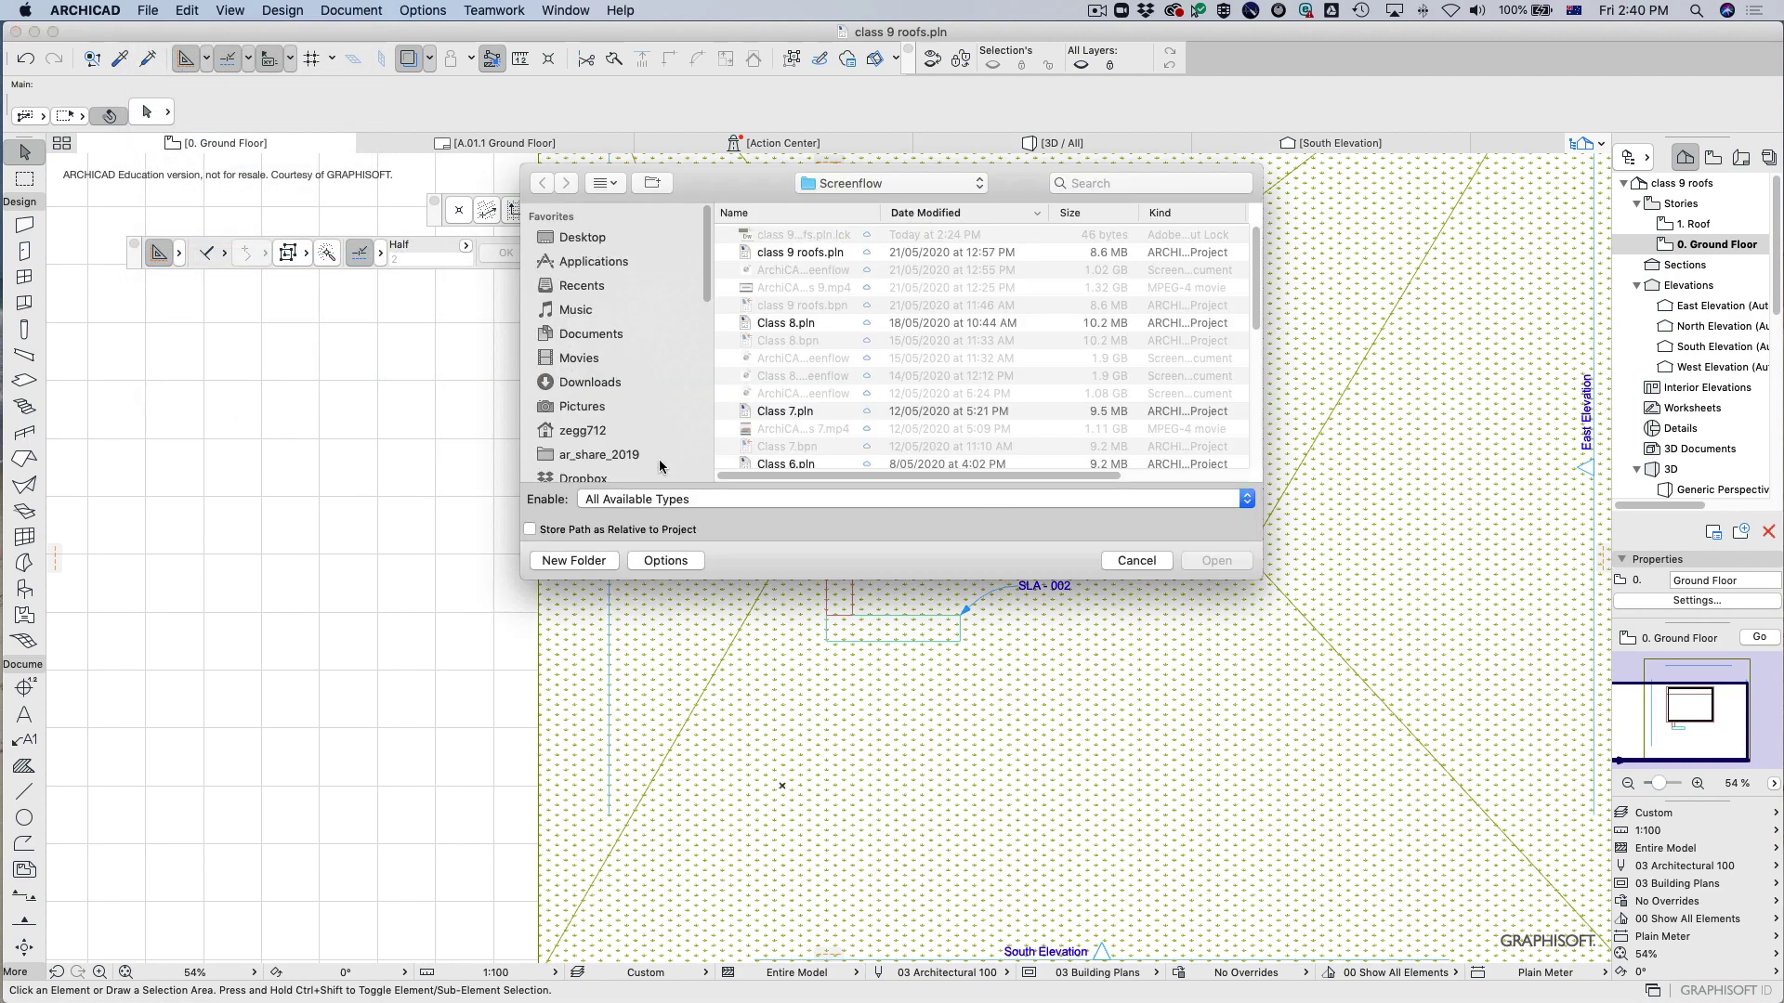
{"action": "left_click", "coordinate": [673, 504]}
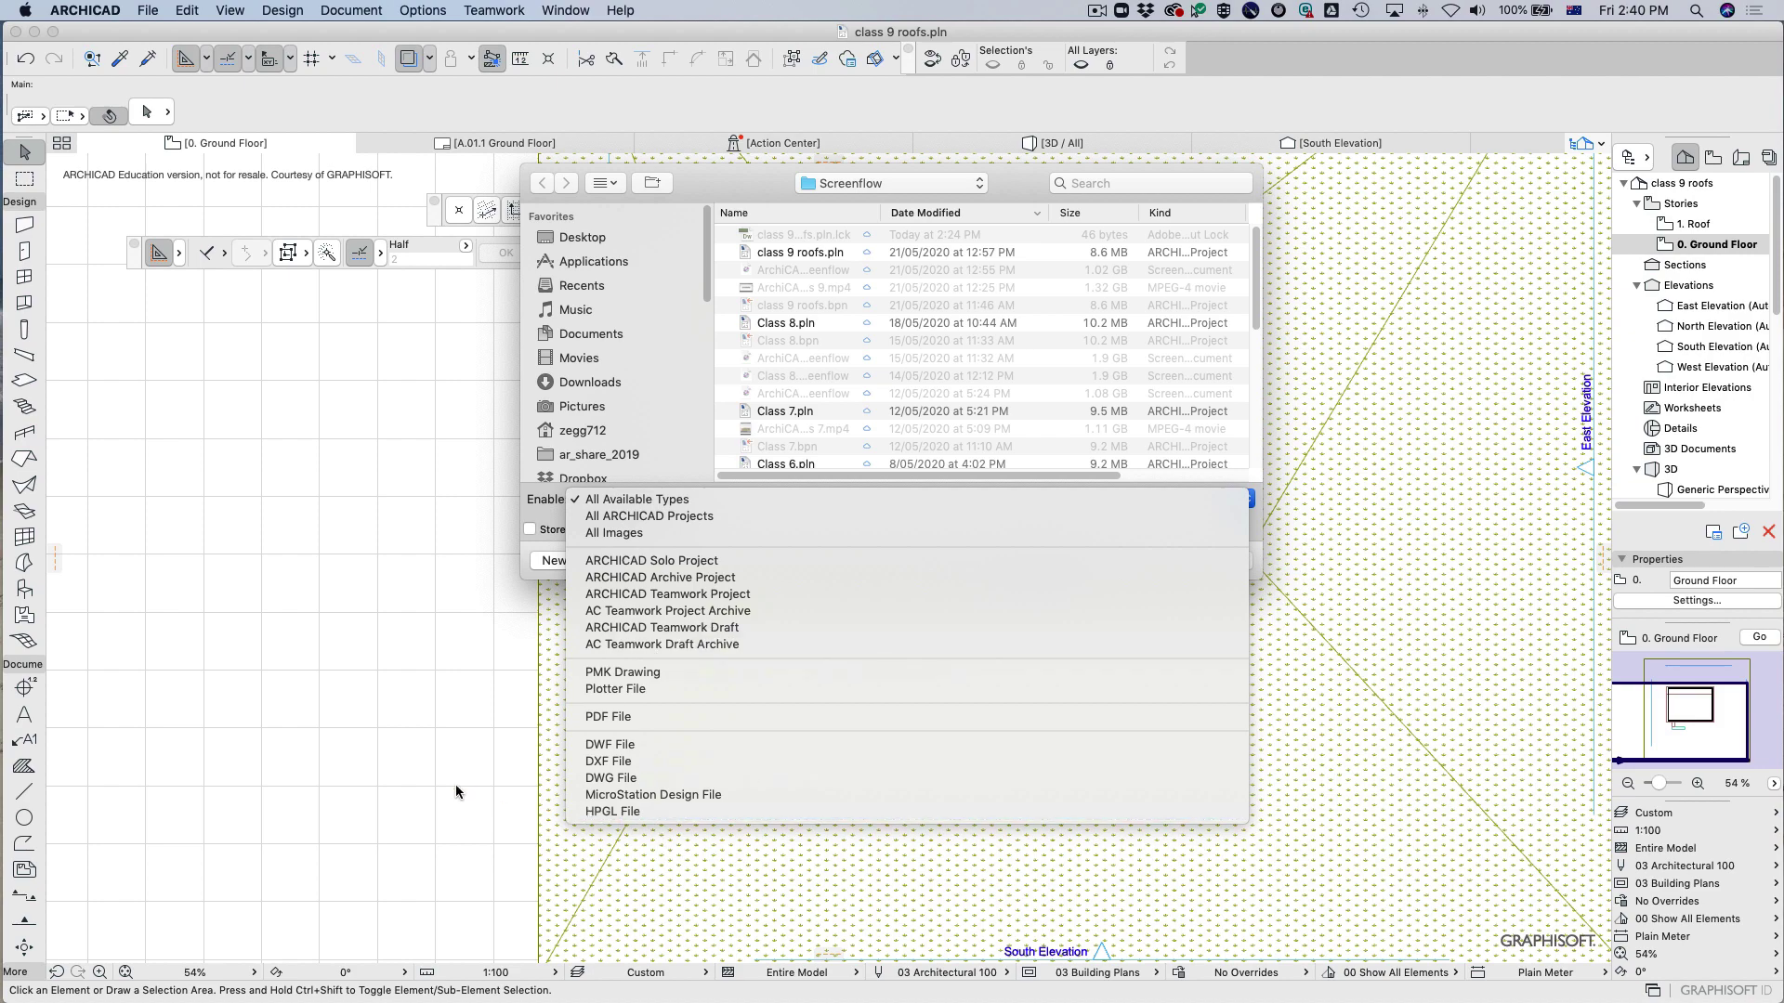
{"action": "left_click", "coordinate": [501, 865]}
{"action": "key", "text": "Escape"}
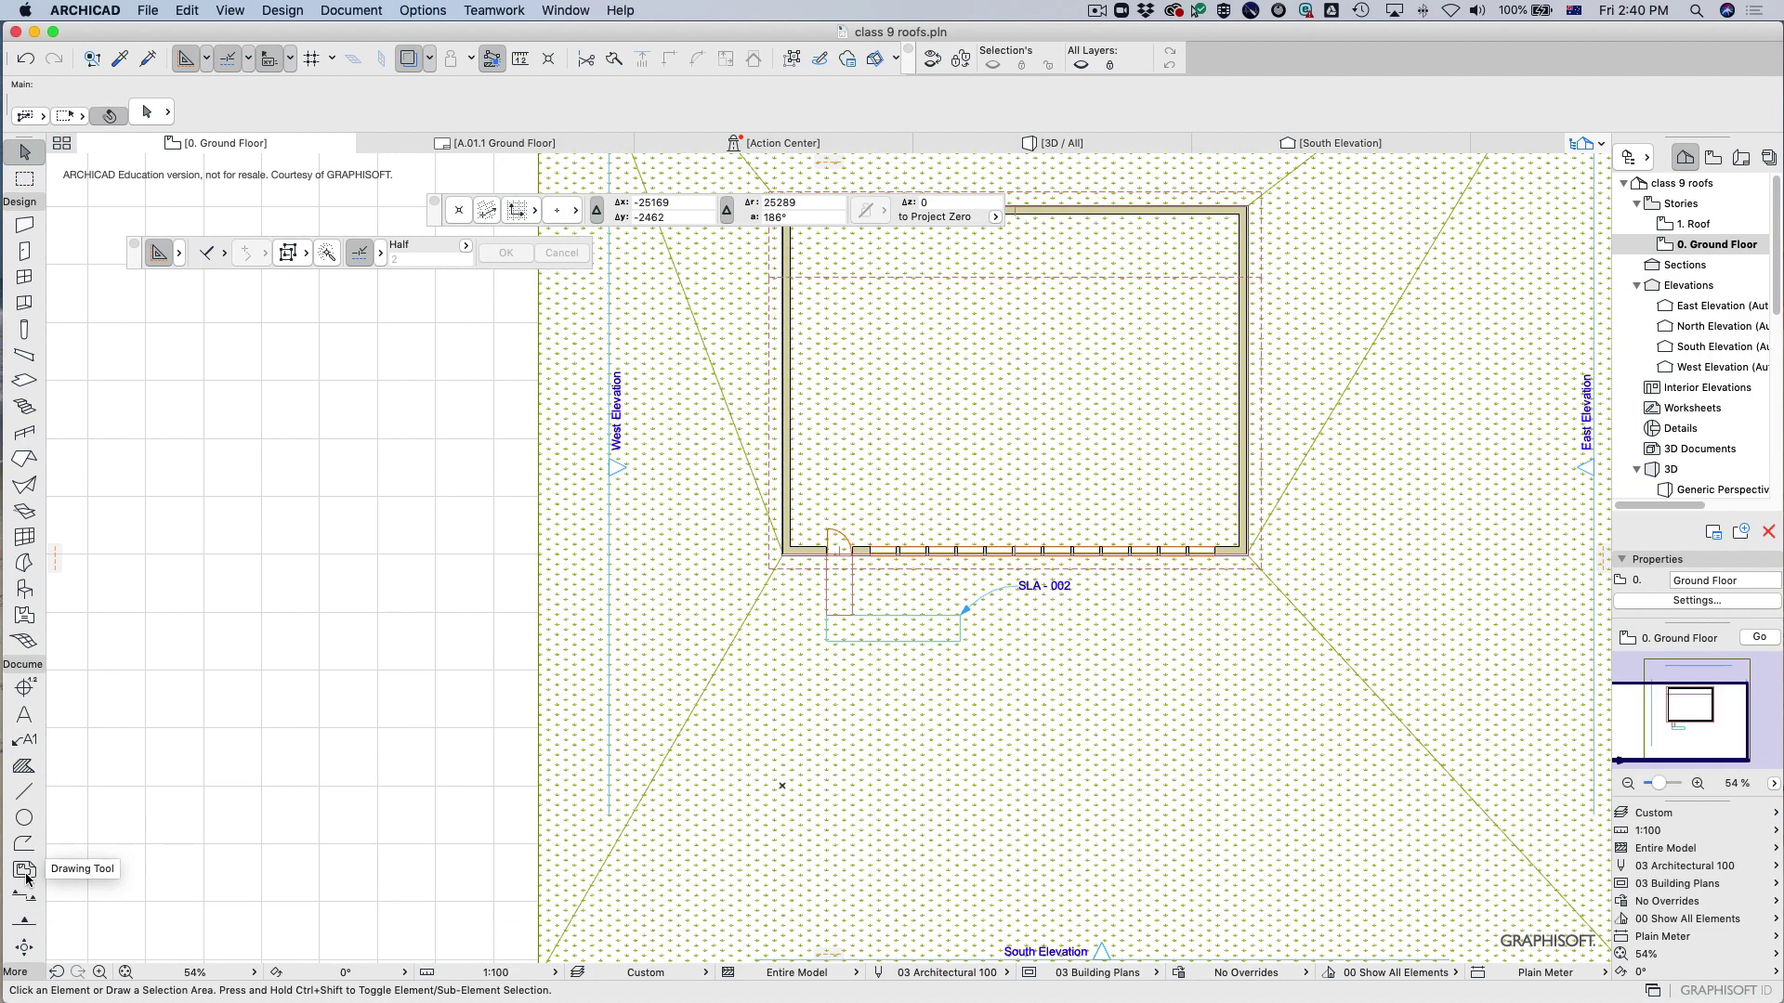
Review the Drawing tool's default settings including the Frame options, and open and cancel its file selection for placing a drawing.
{"action": "left_click", "coordinate": [13, 872]}
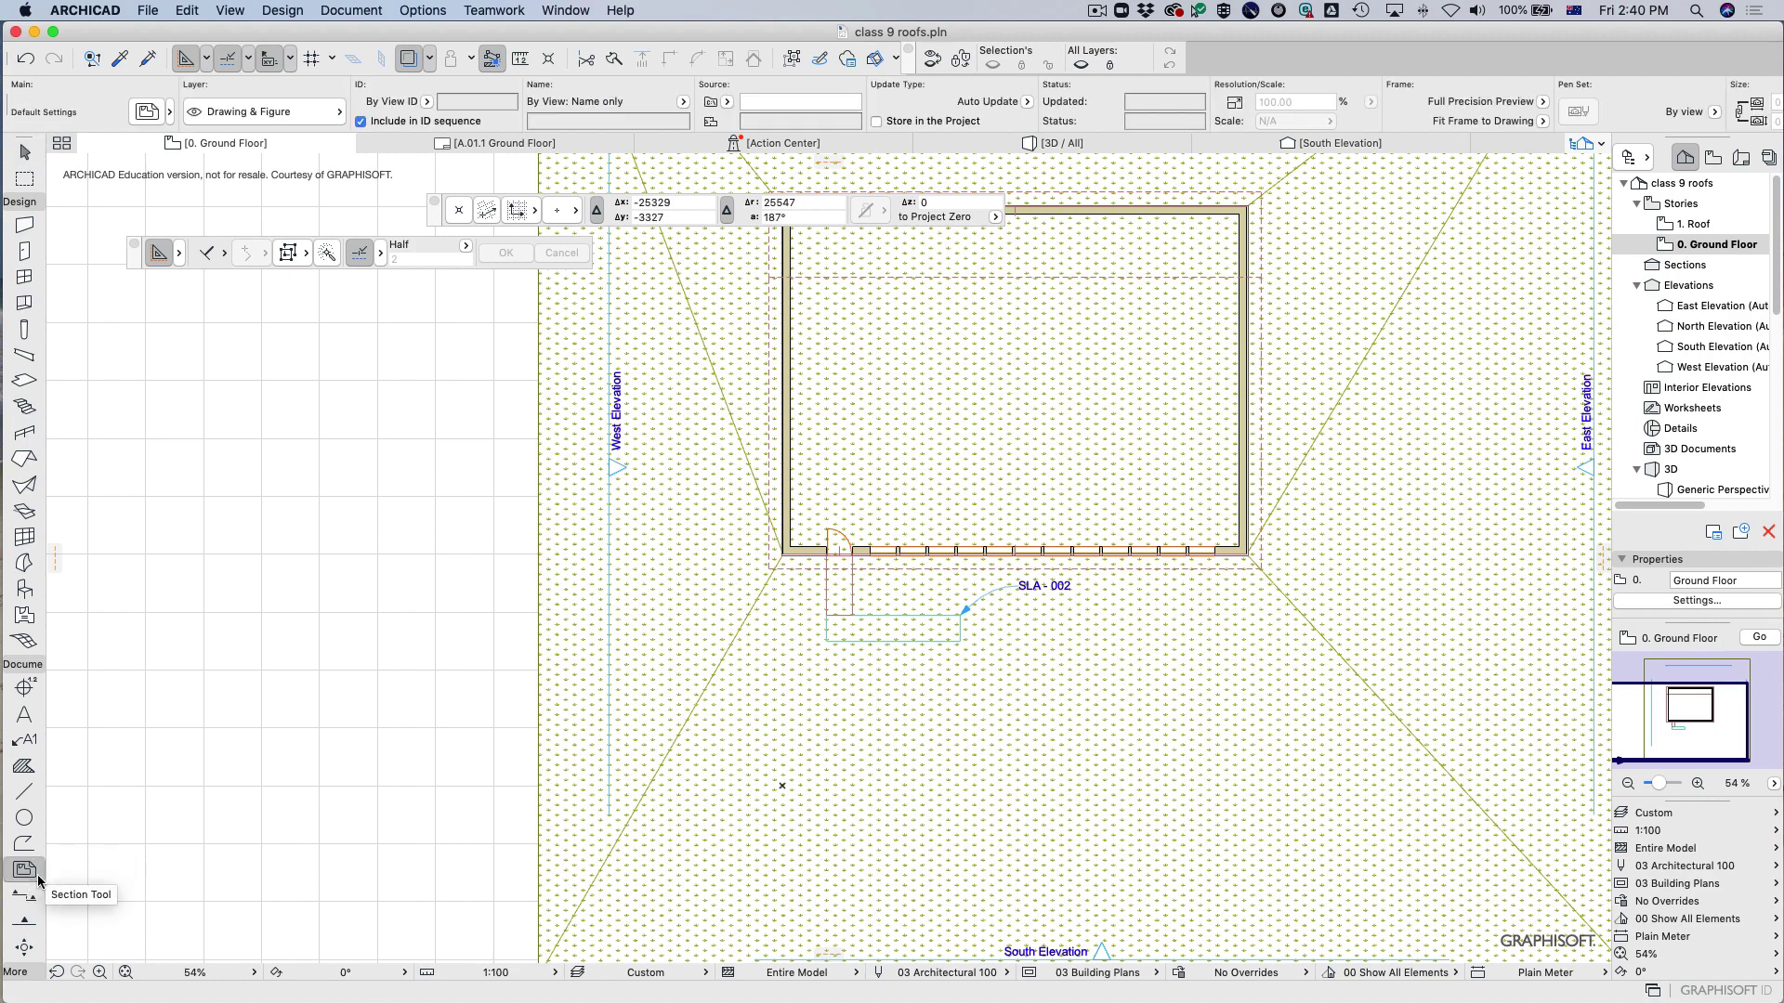
{"action": "left_click", "coordinate": [155, 121]}
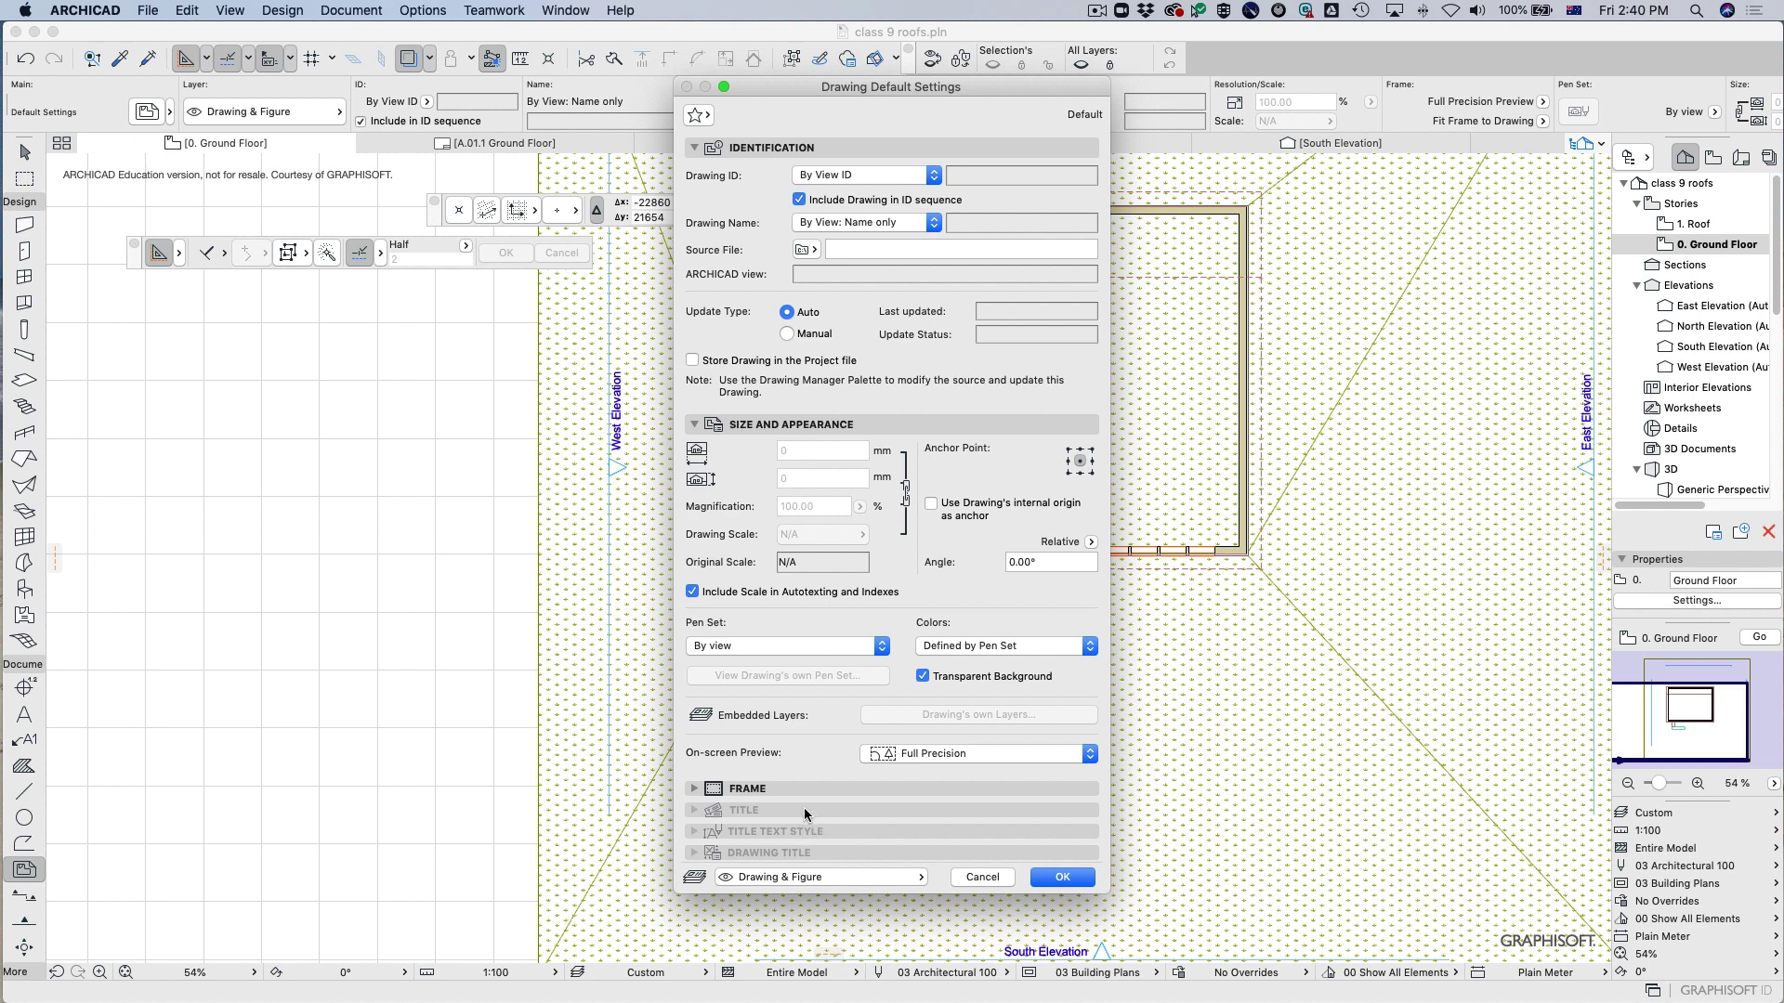
{"action": "left_click", "coordinate": [712, 790]}
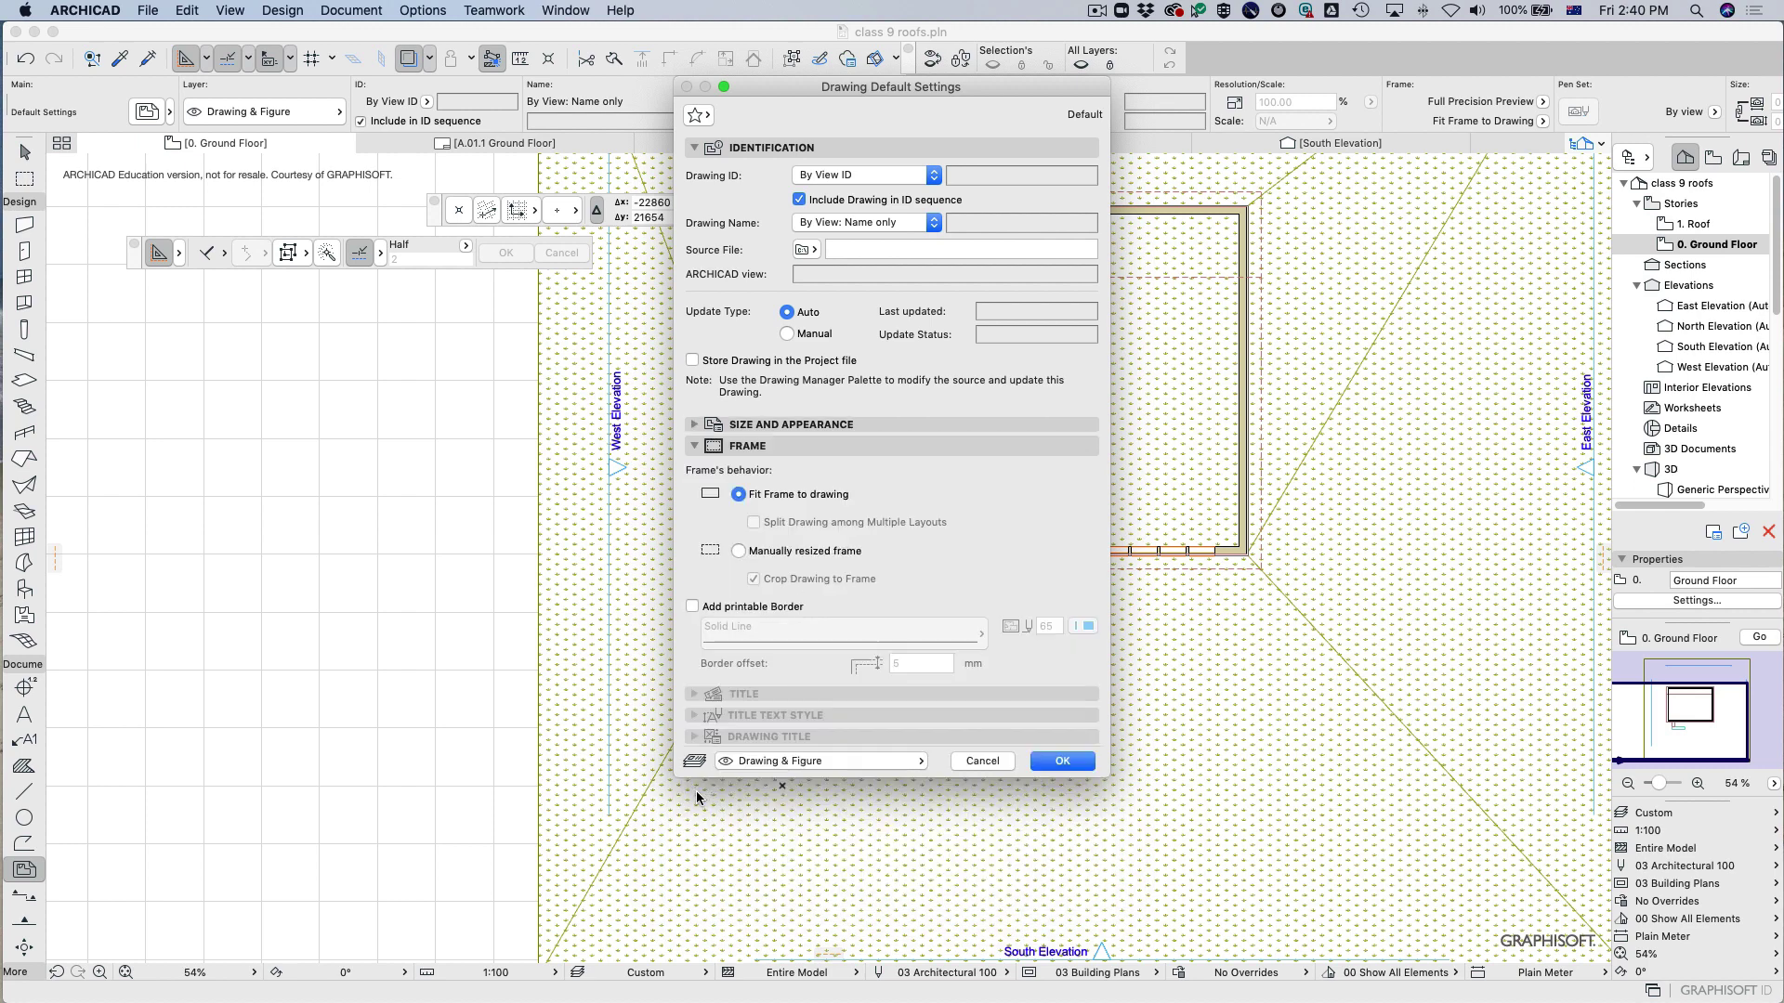
{"action": "left_click", "coordinate": [982, 762]}
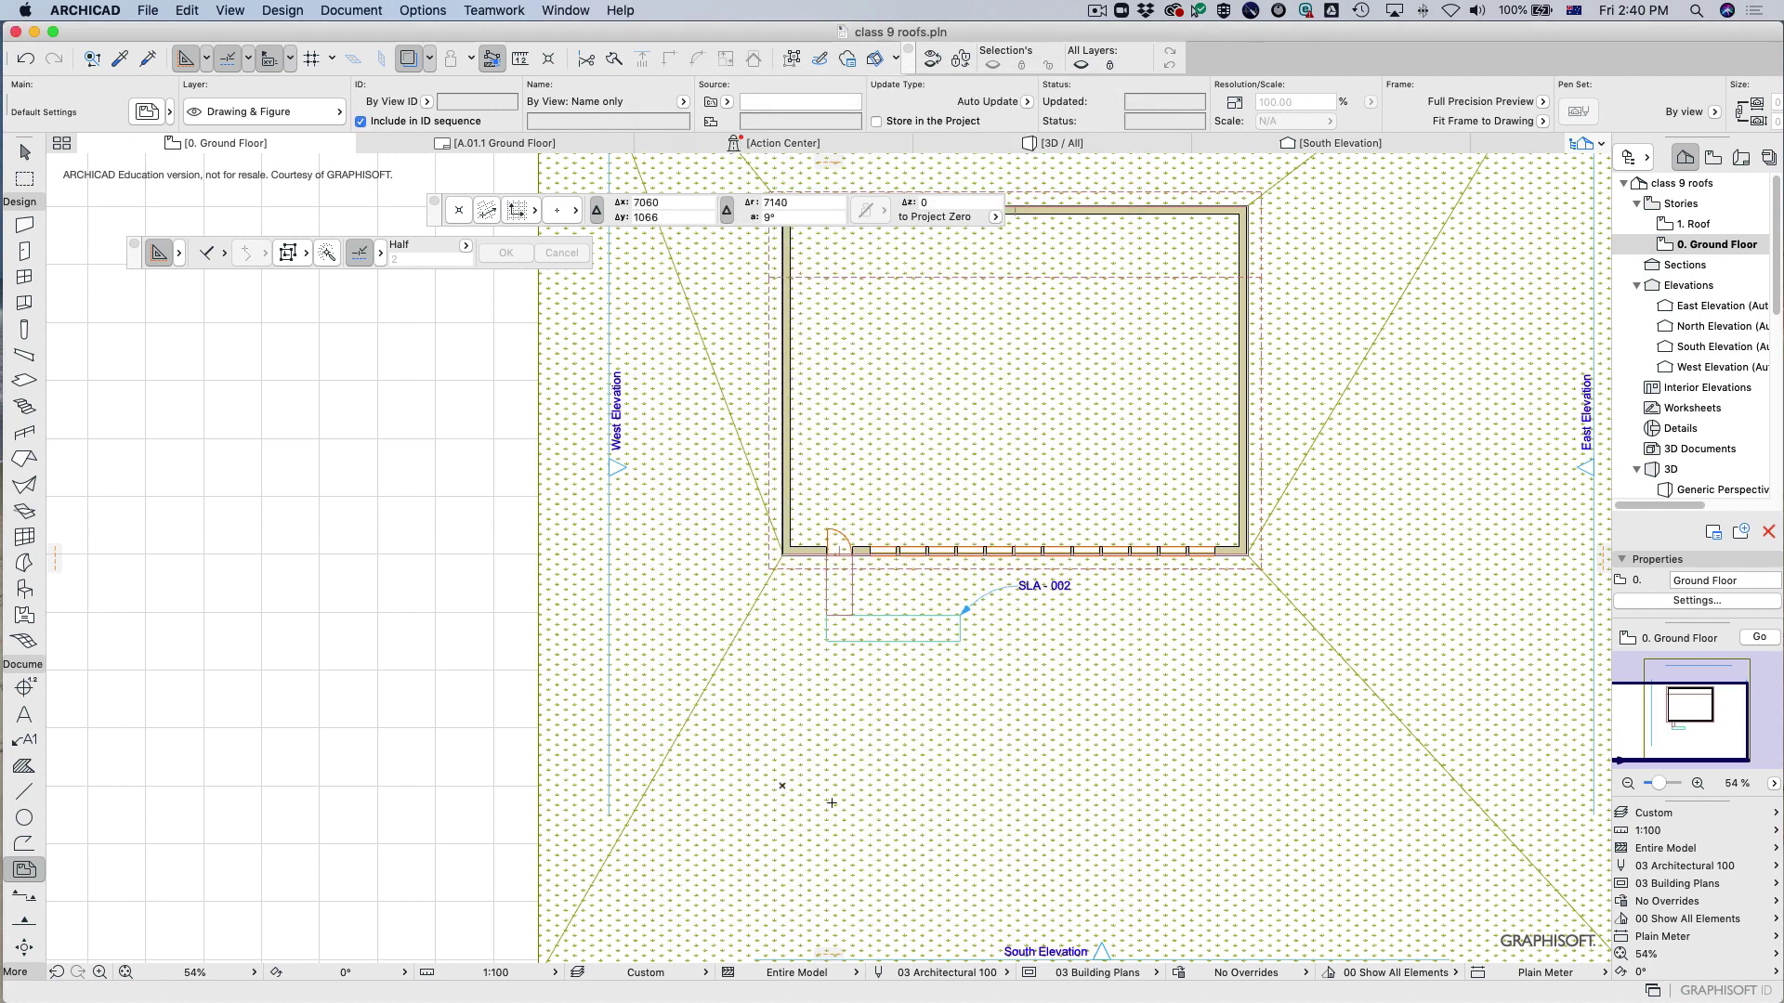
{"action": "left_click", "coordinate": [263, 895]}
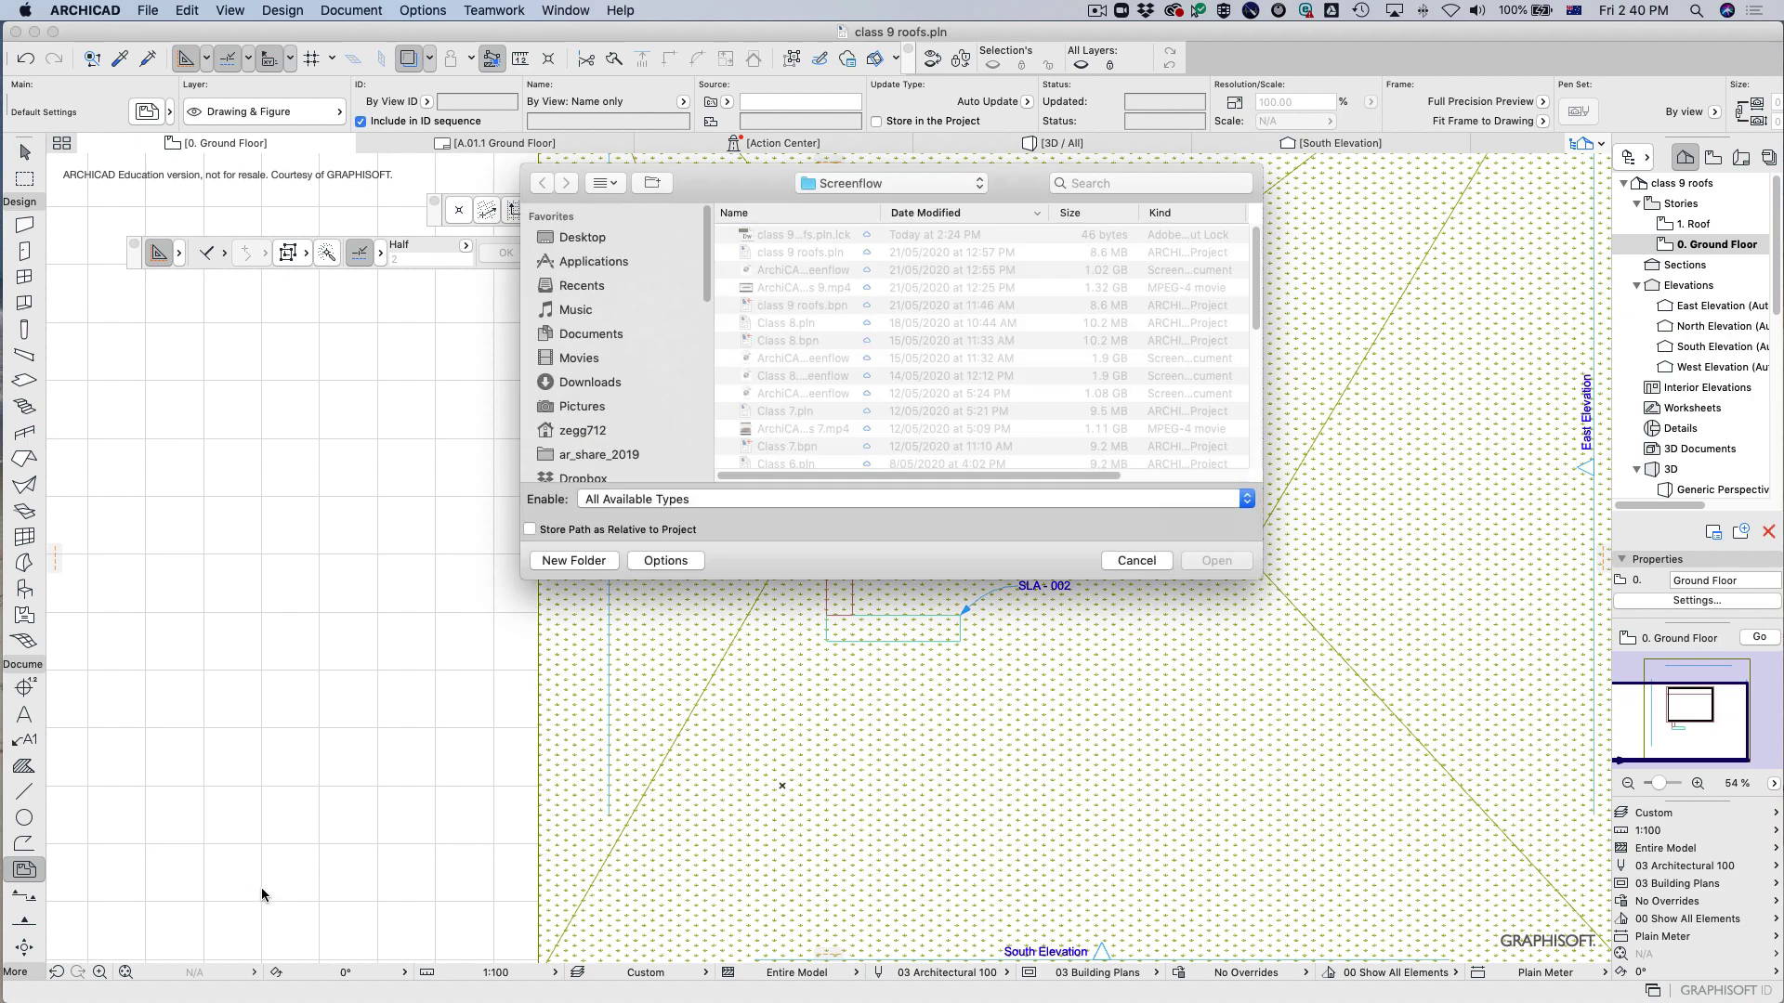
{"action": "left_click", "coordinate": [1141, 563]}
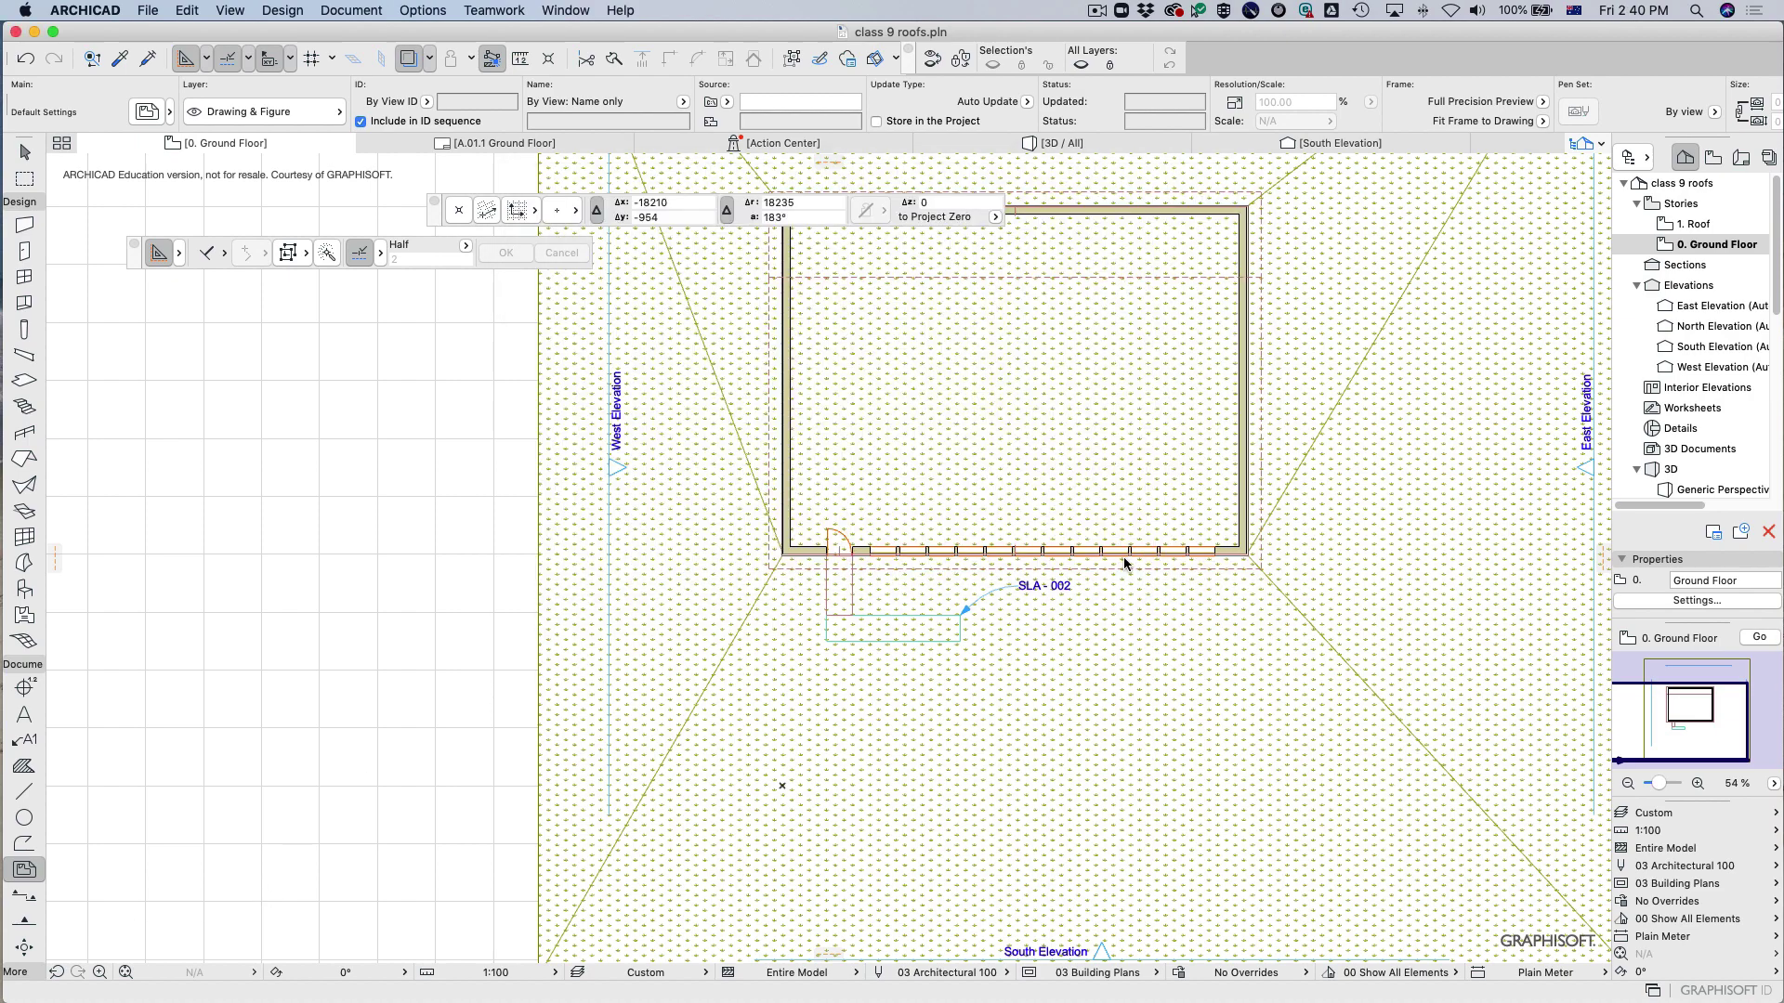
Draw a straight north-south section line with zero-depth horizontal range through the front door and slab, facing west.
{"action": "left_click", "coordinate": [25, 897]}
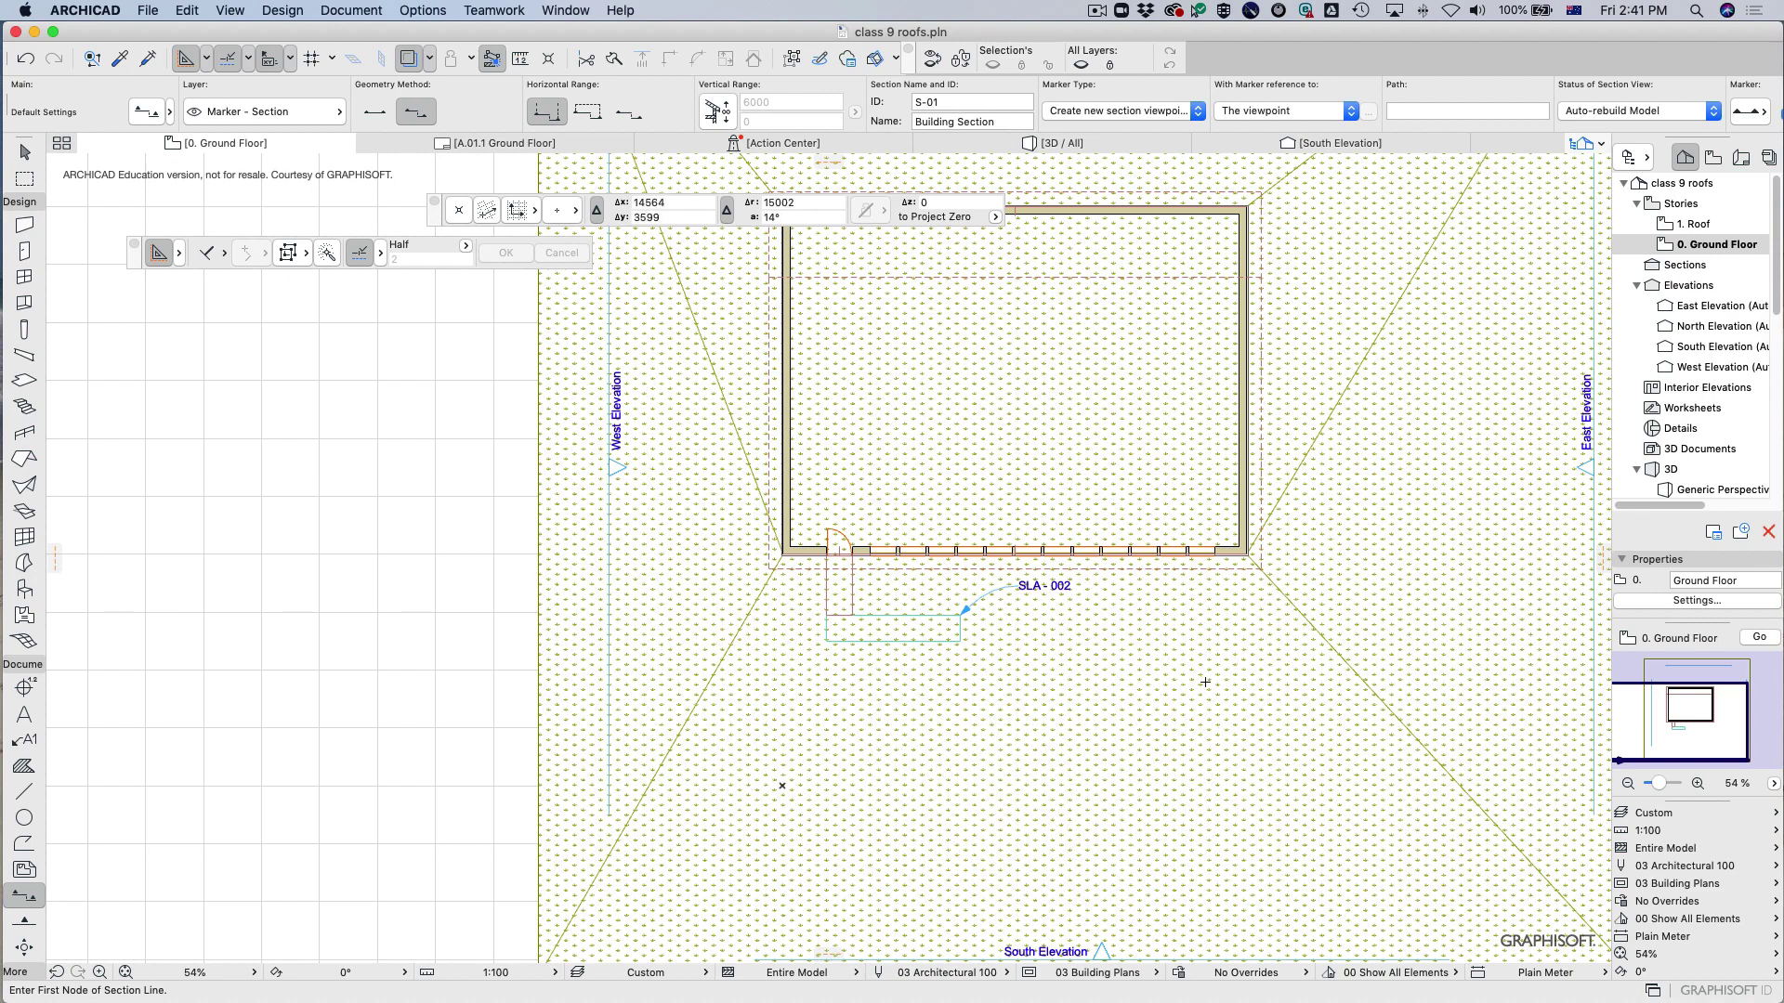
{"action": "left_click", "coordinate": [374, 111]}
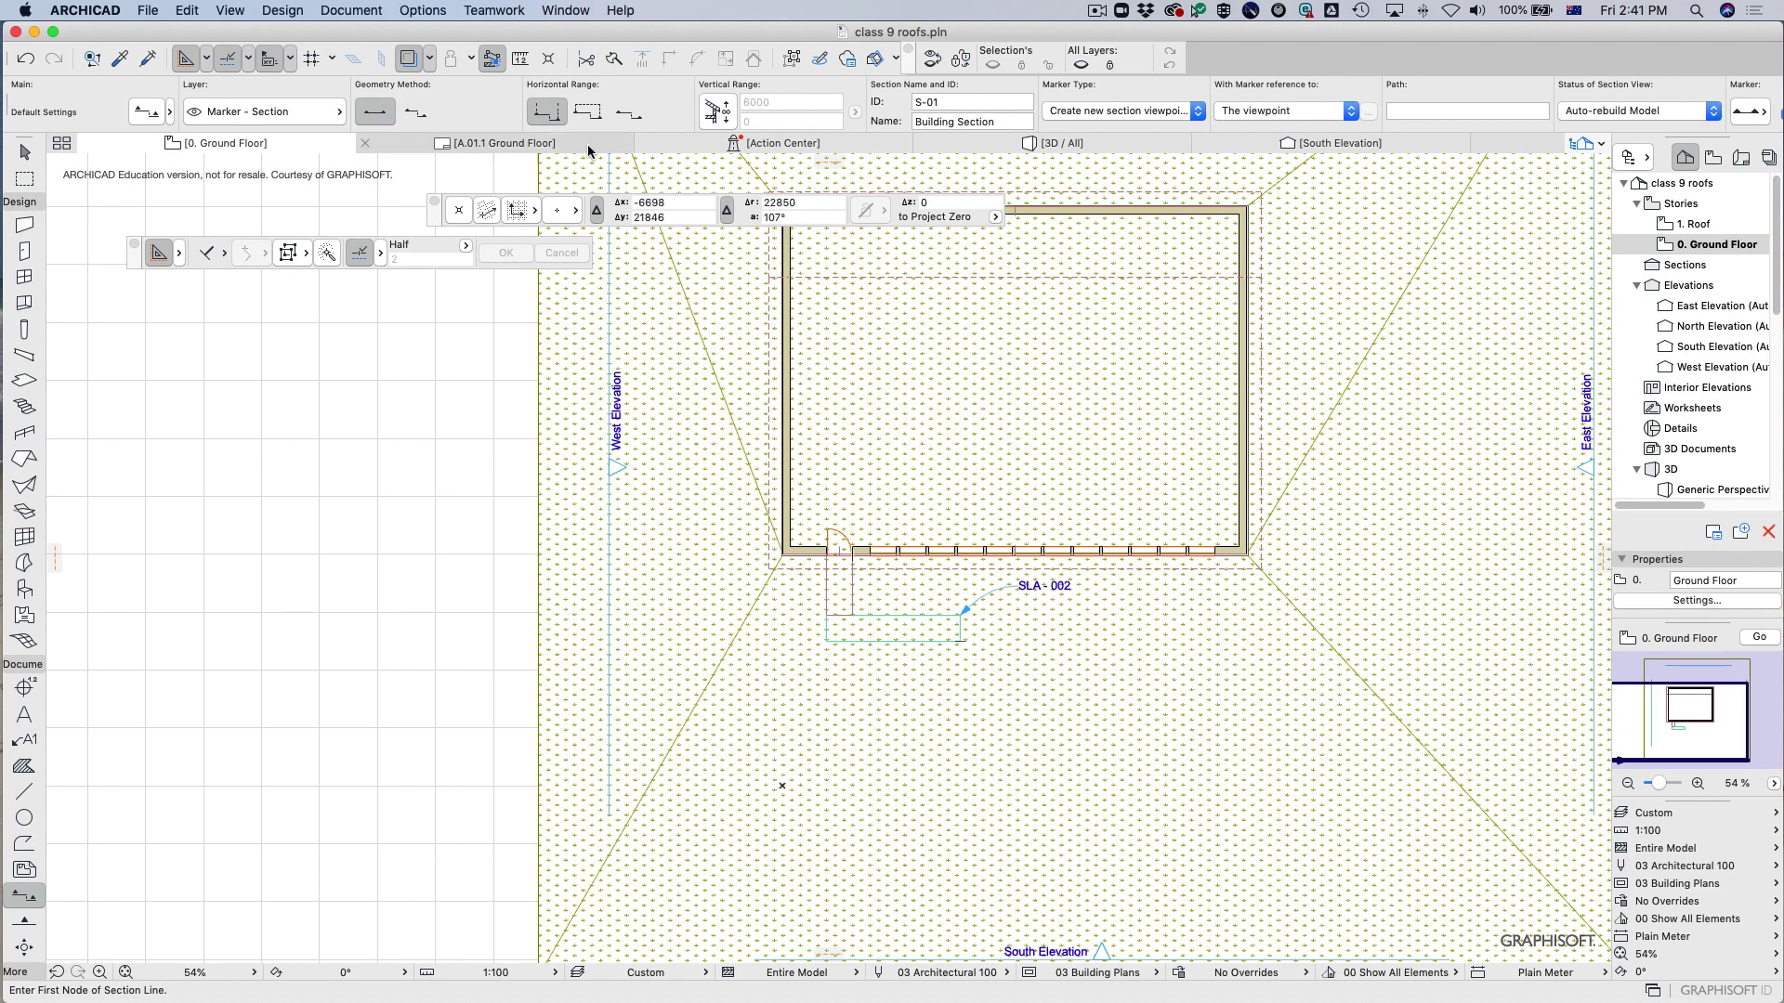
{"action": "left_click", "coordinate": [629, 112]}
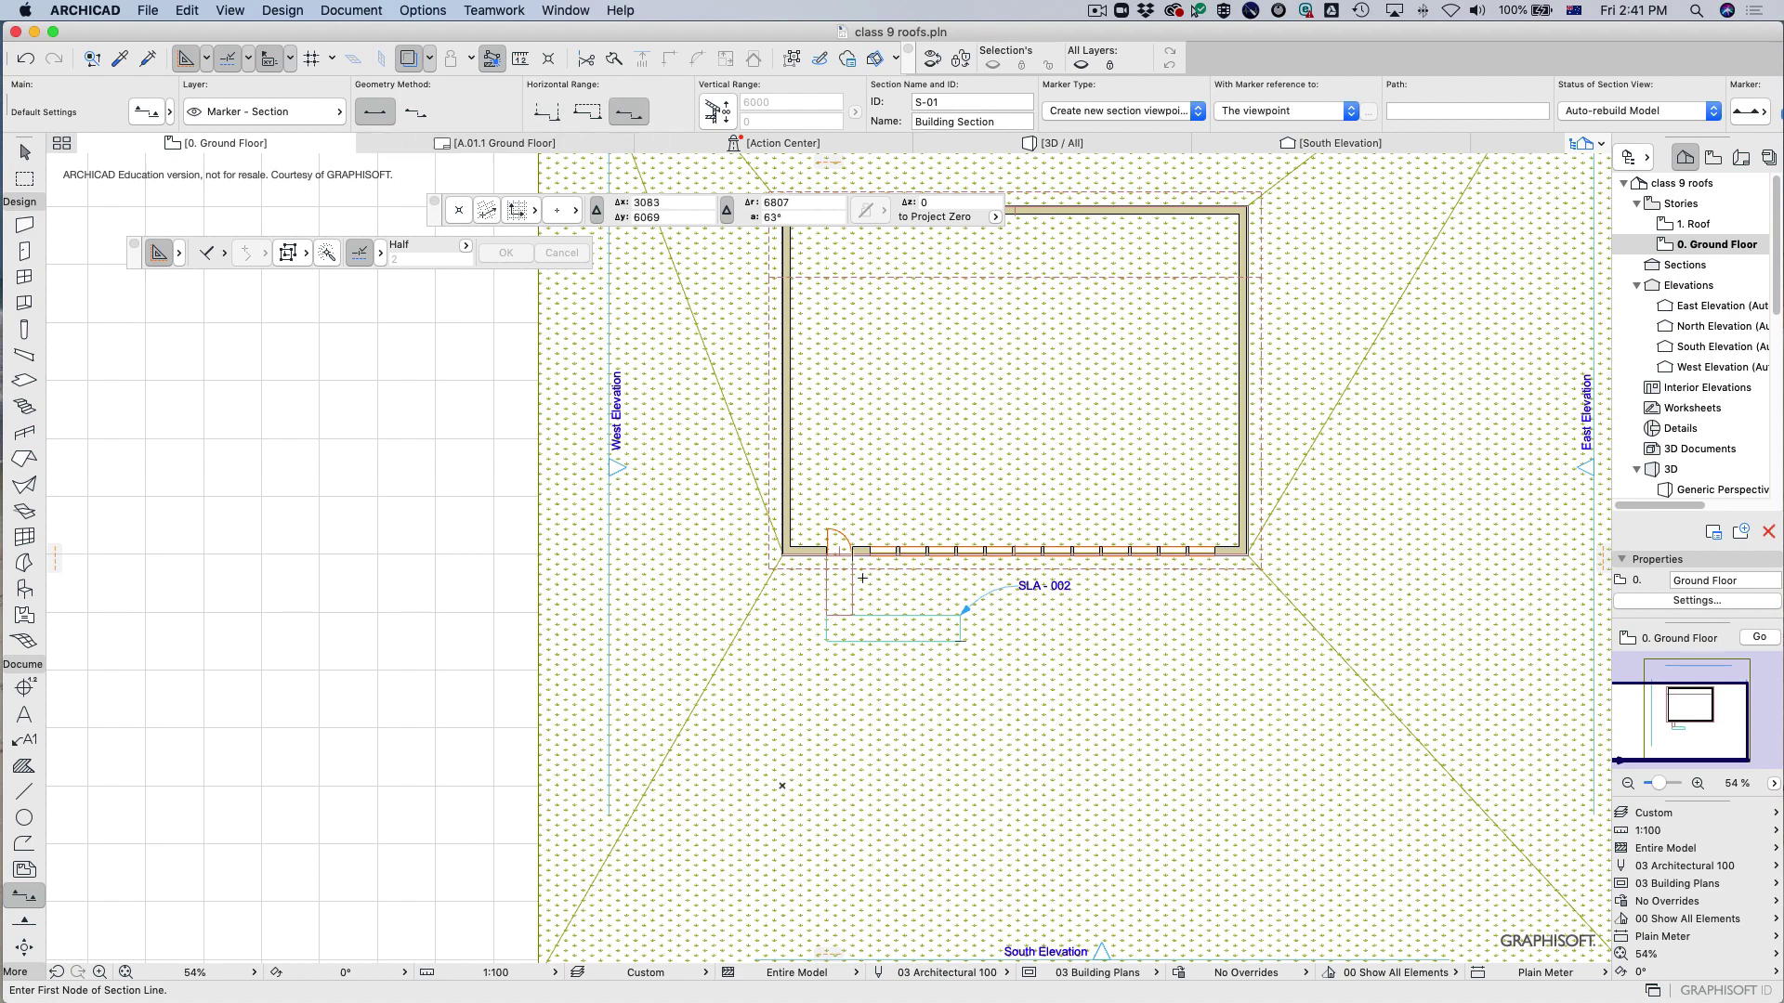
{"action": "left_click", "coordinate": [835, 501]}
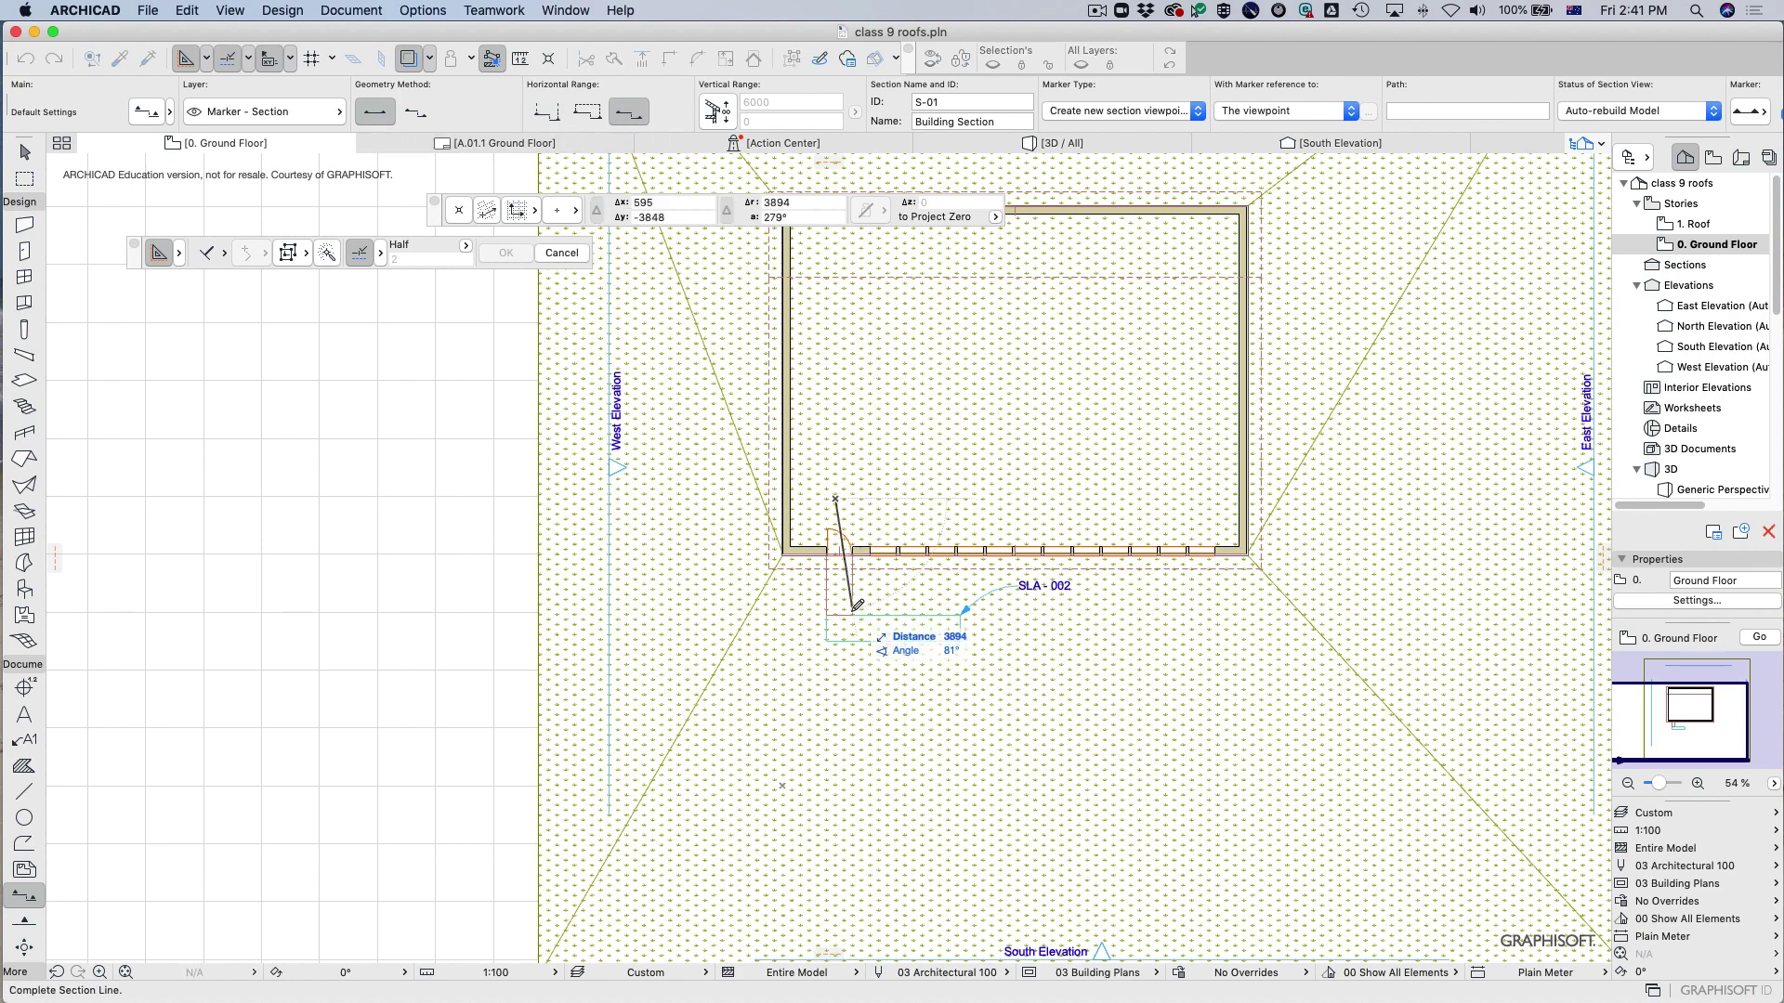
{"action": "key", "text": "shift"}
{"action": "left_click", "coordinate": [836, 663]}
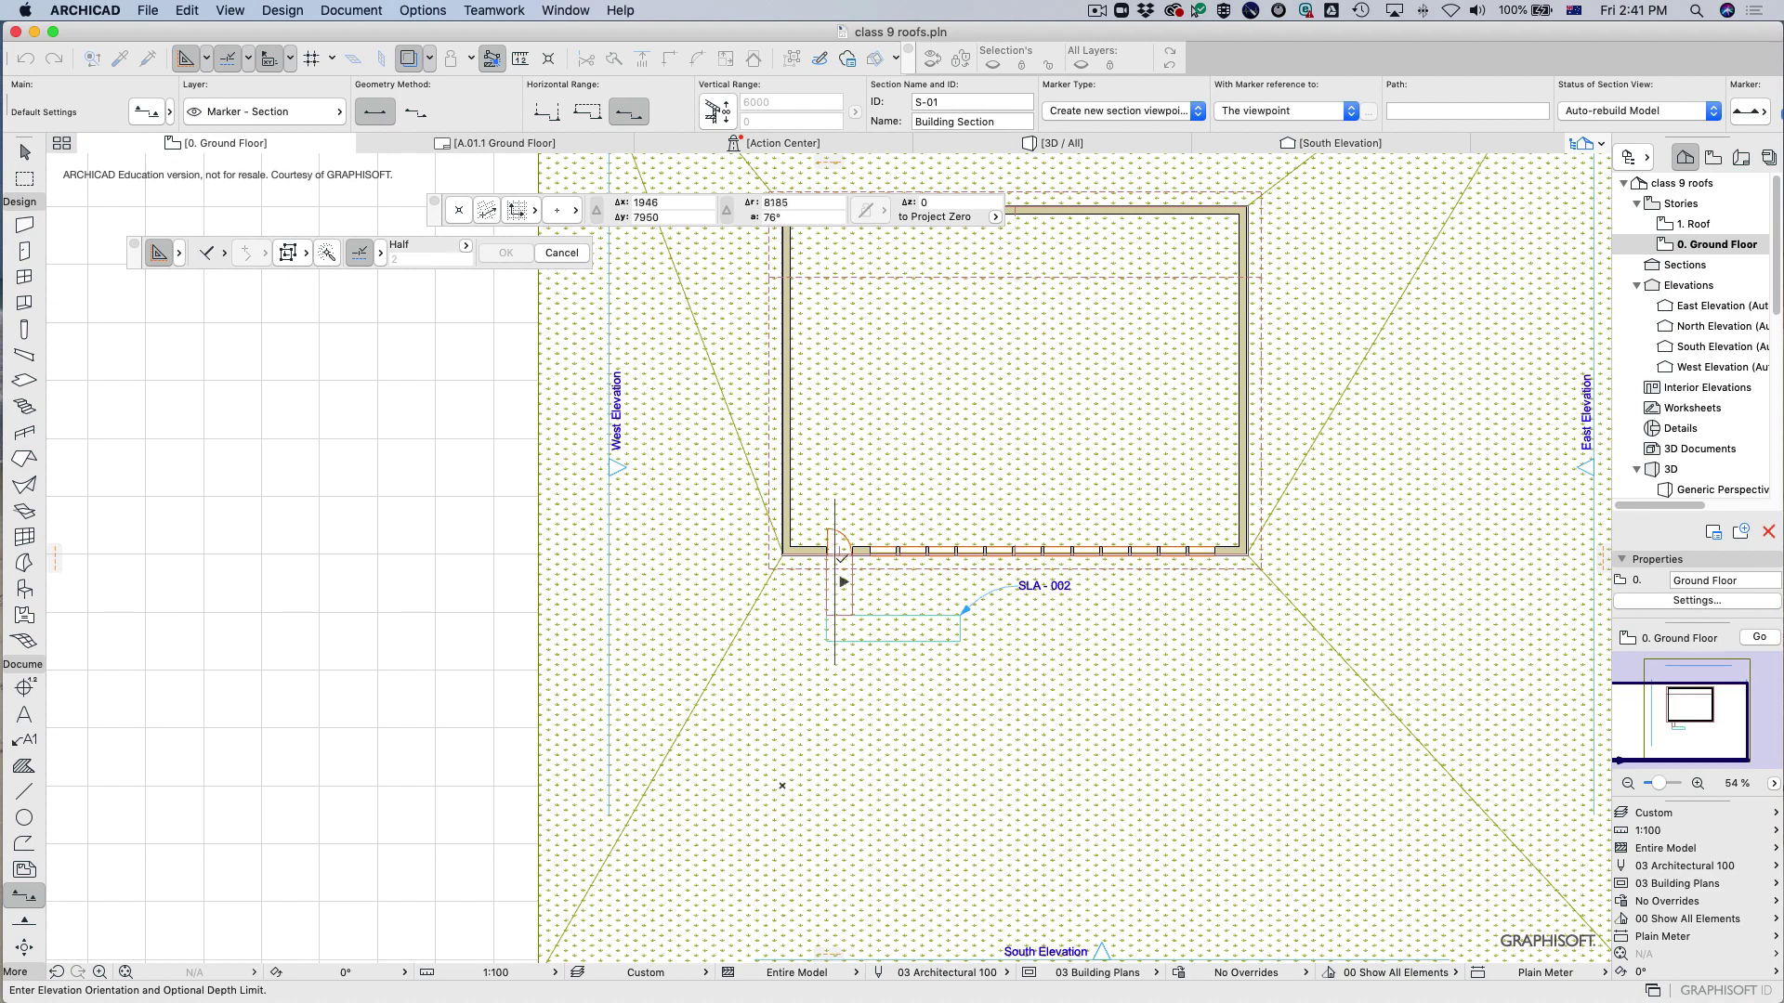
{"action": "left_click", "coordinate": [805, 629]}
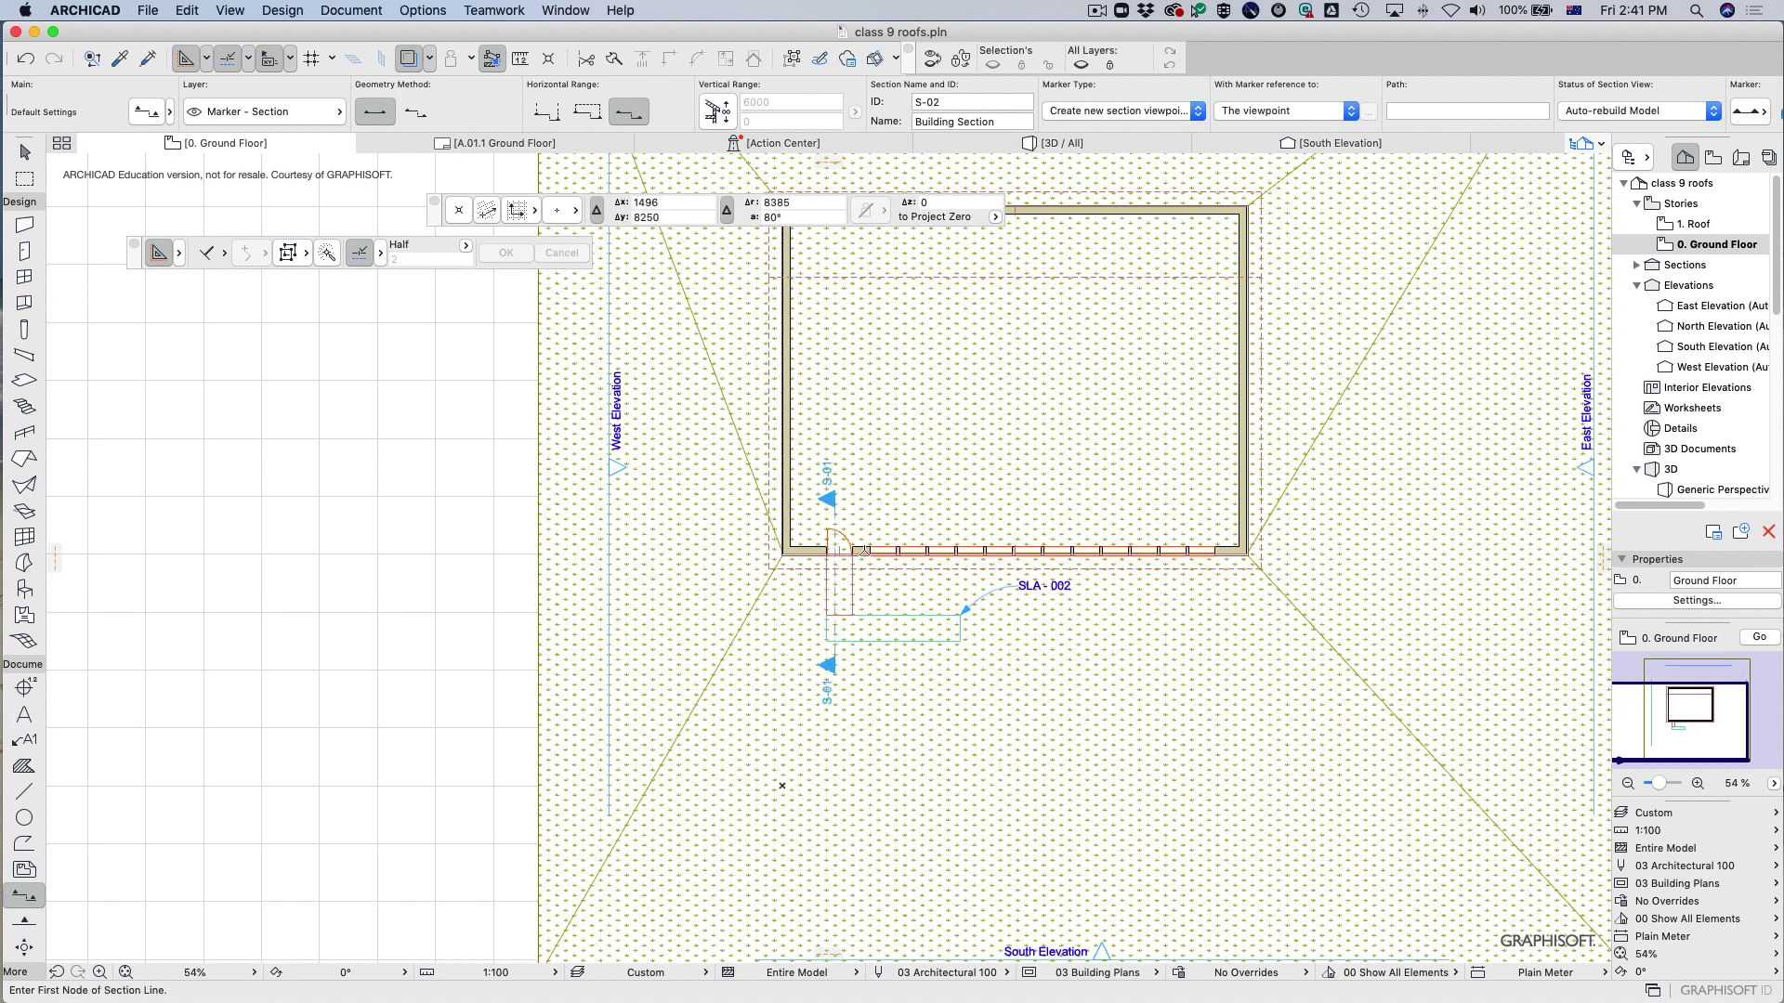
Open the S-01 Building Section view from the project's sections.
{"action": "left_click", "coordinate": [1637, 266]}
{"action": "left_click", "coordinate": [1675, 288]}
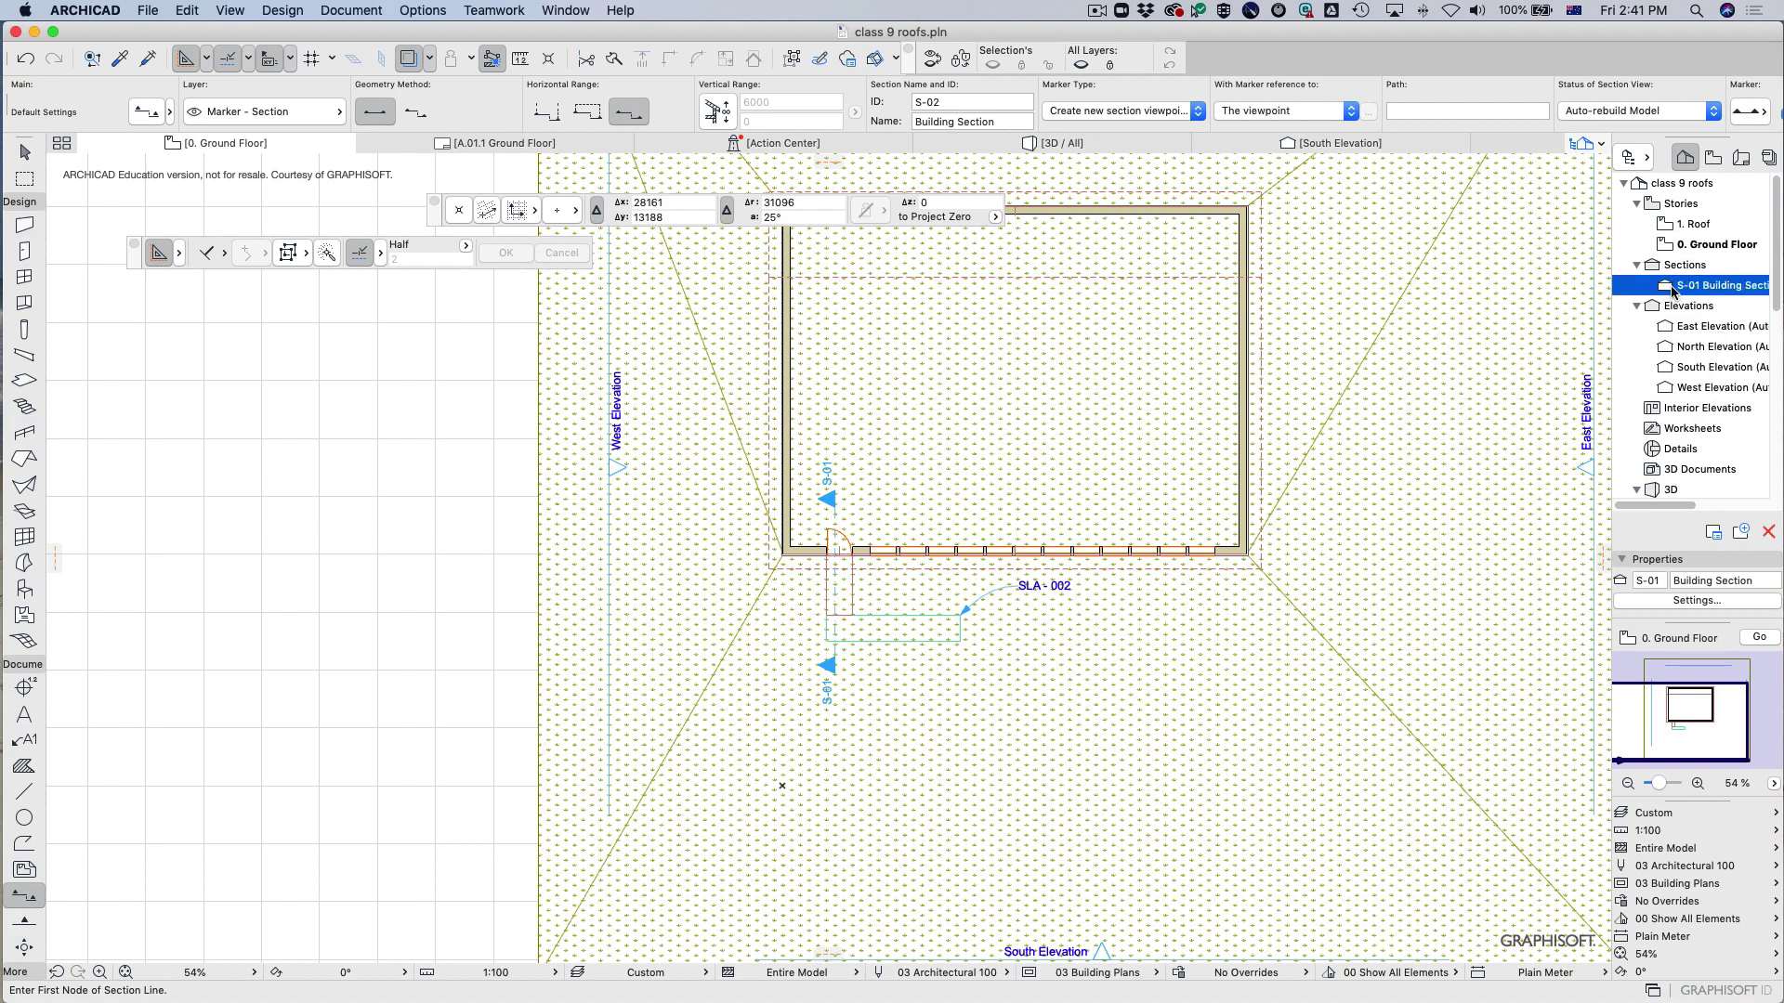
{"action": "double_click", "coordinate": [1675, 286]}
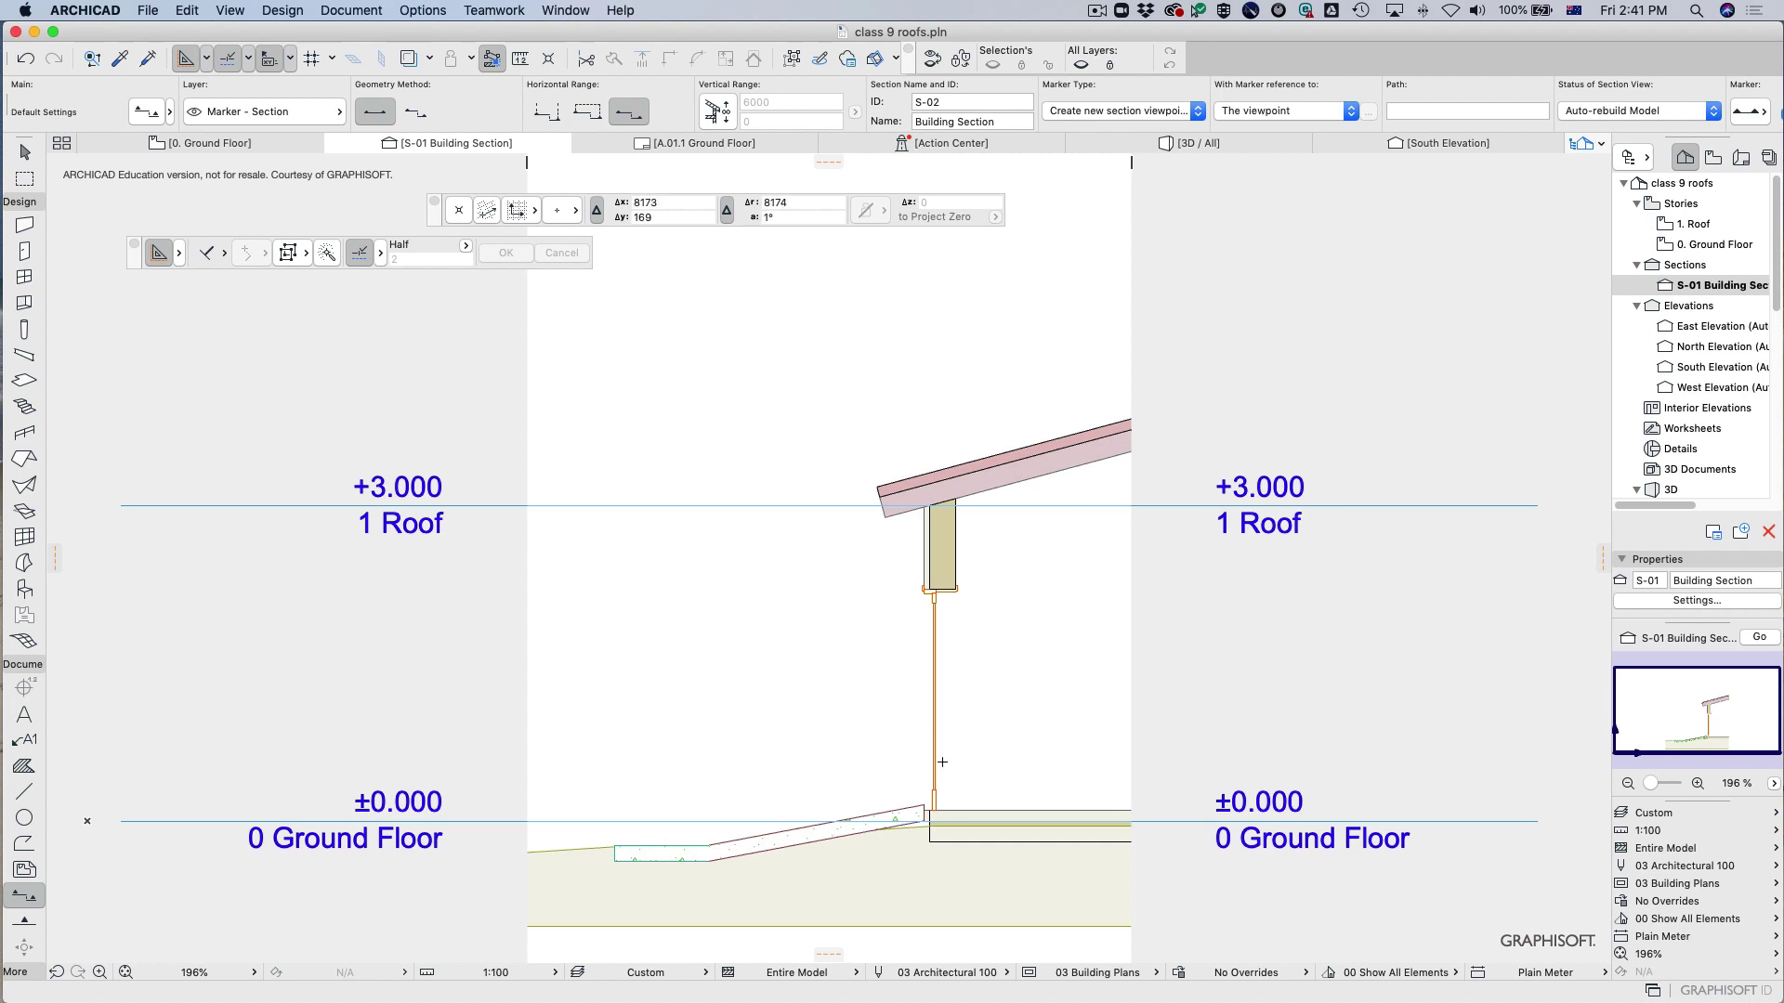
Move the sloped concrete roof serving as the ramp straight down about 55 mm, aligning its upper end with the top of the floor slab.
{"action": "scroll", "coordinate": [836, 892], "scroll_direction": "up", "scroll_amount": 5}
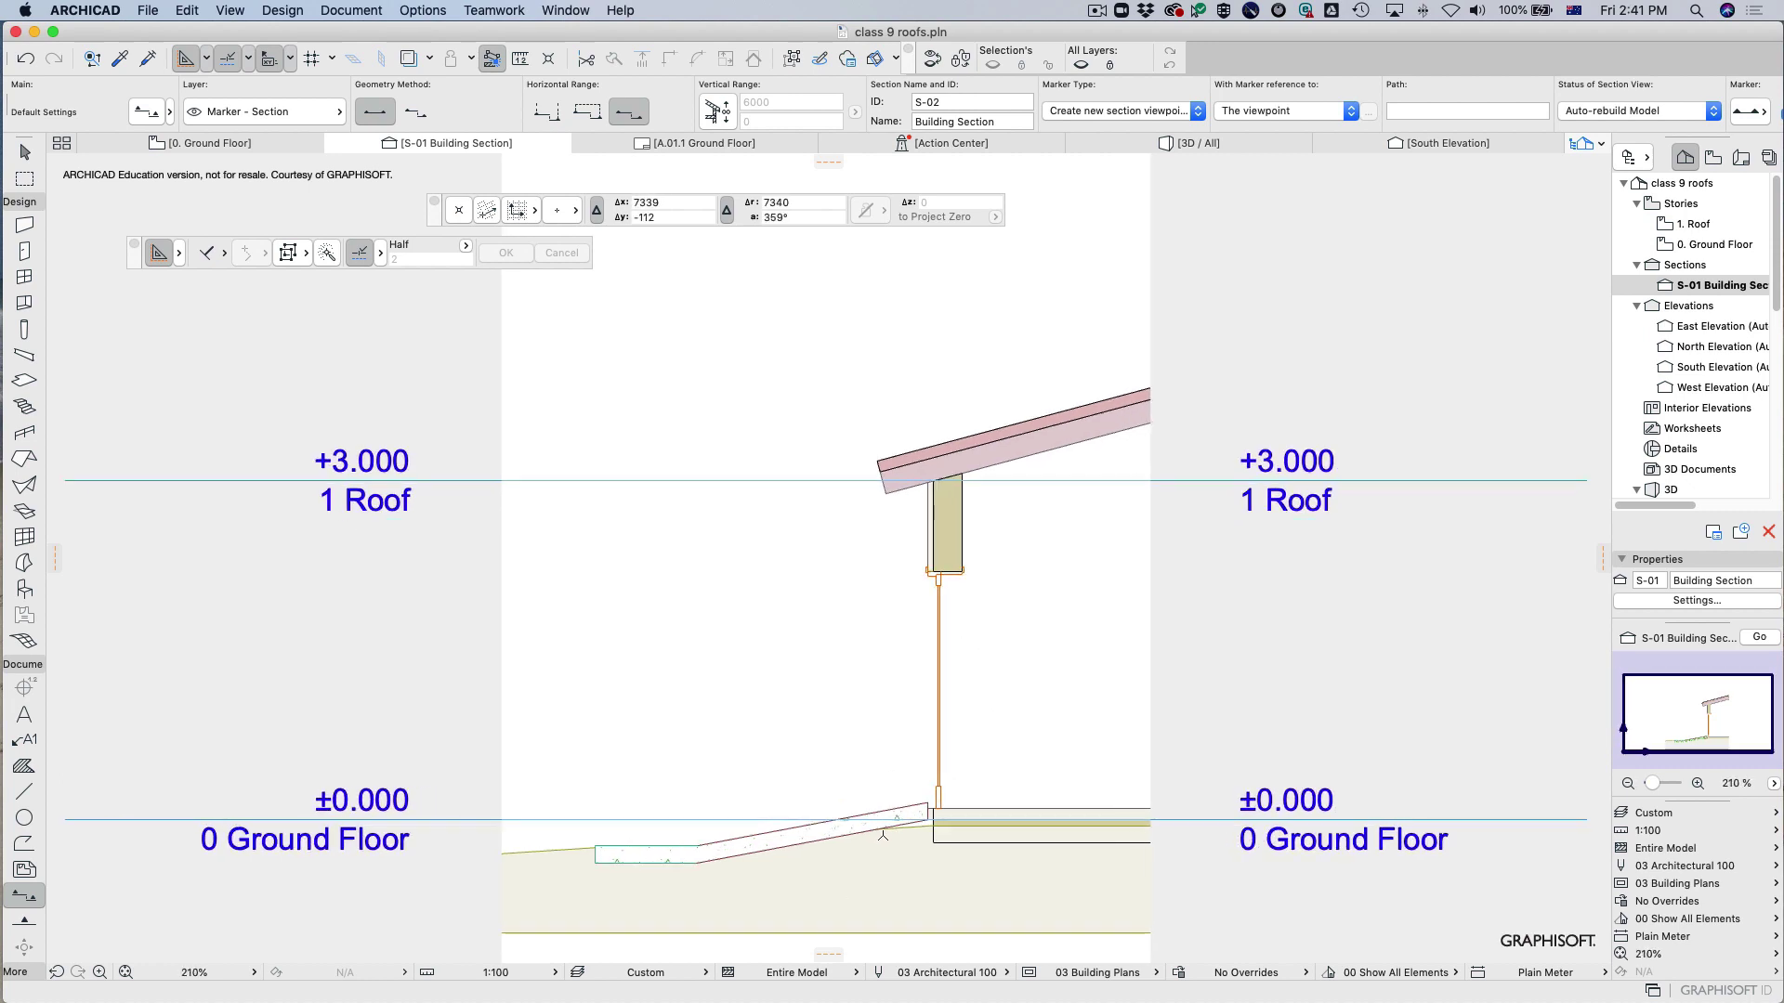
{"action": "key", "text": "Escape"}
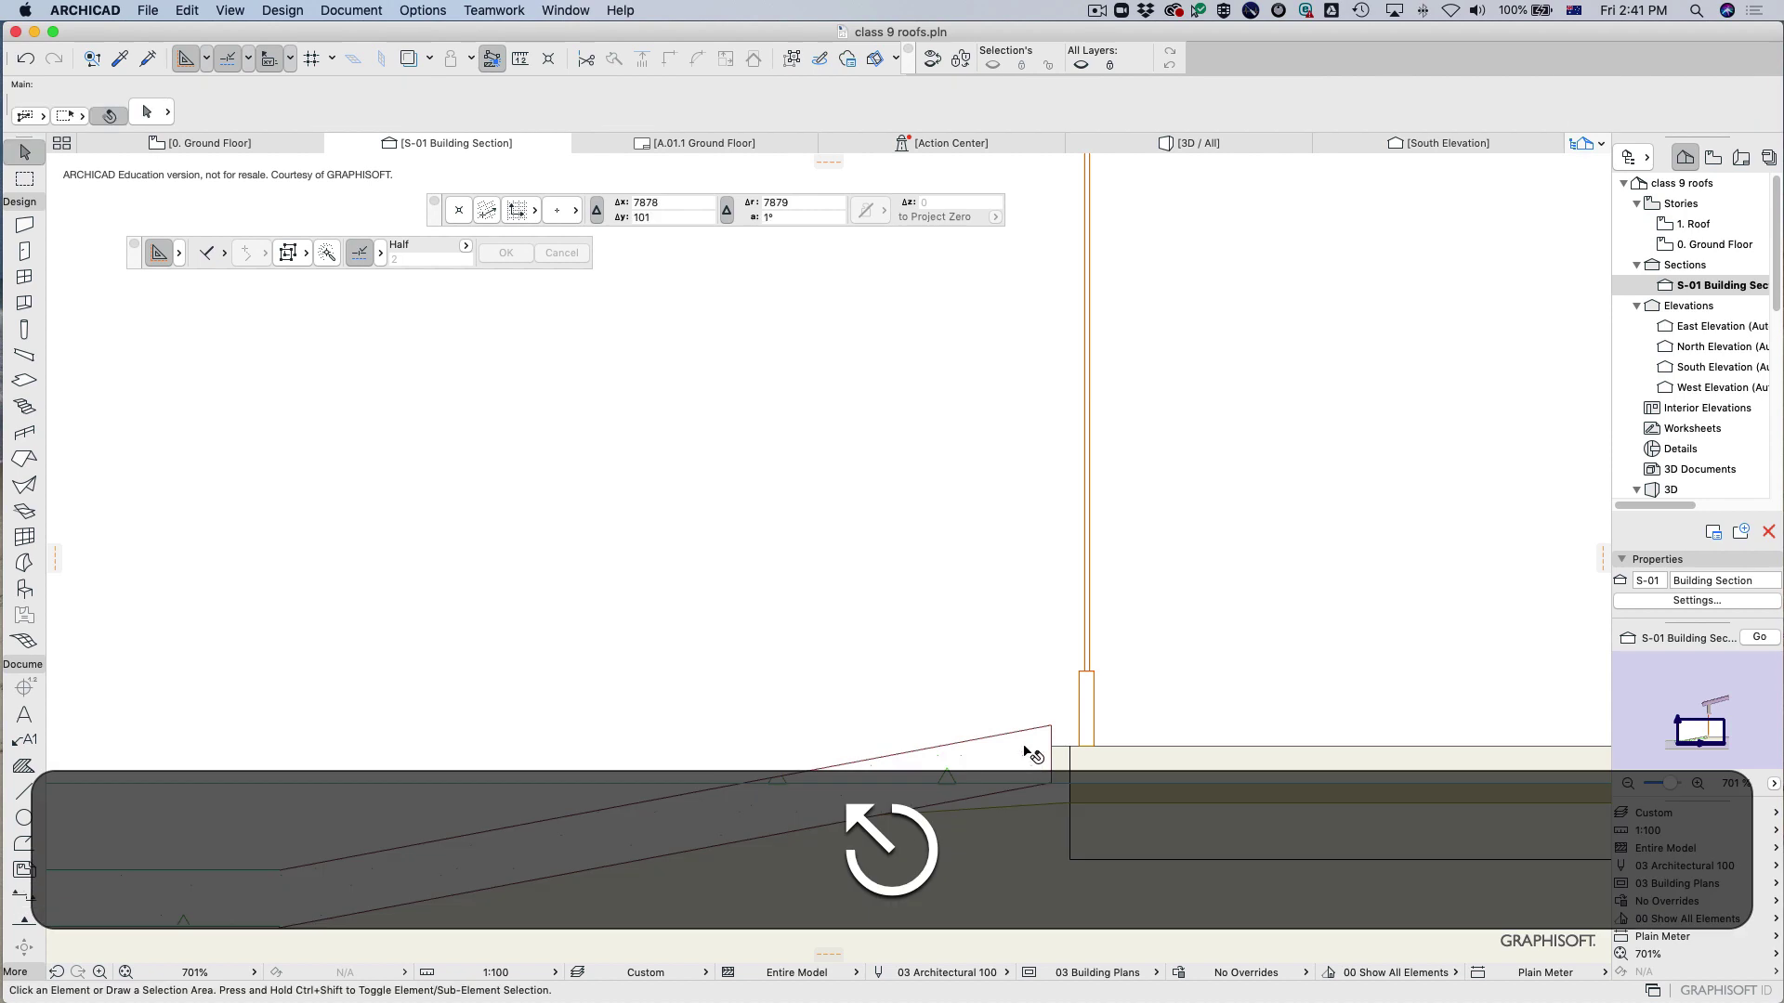
{"action": "left_click", "coordinate": [1050, 730]}
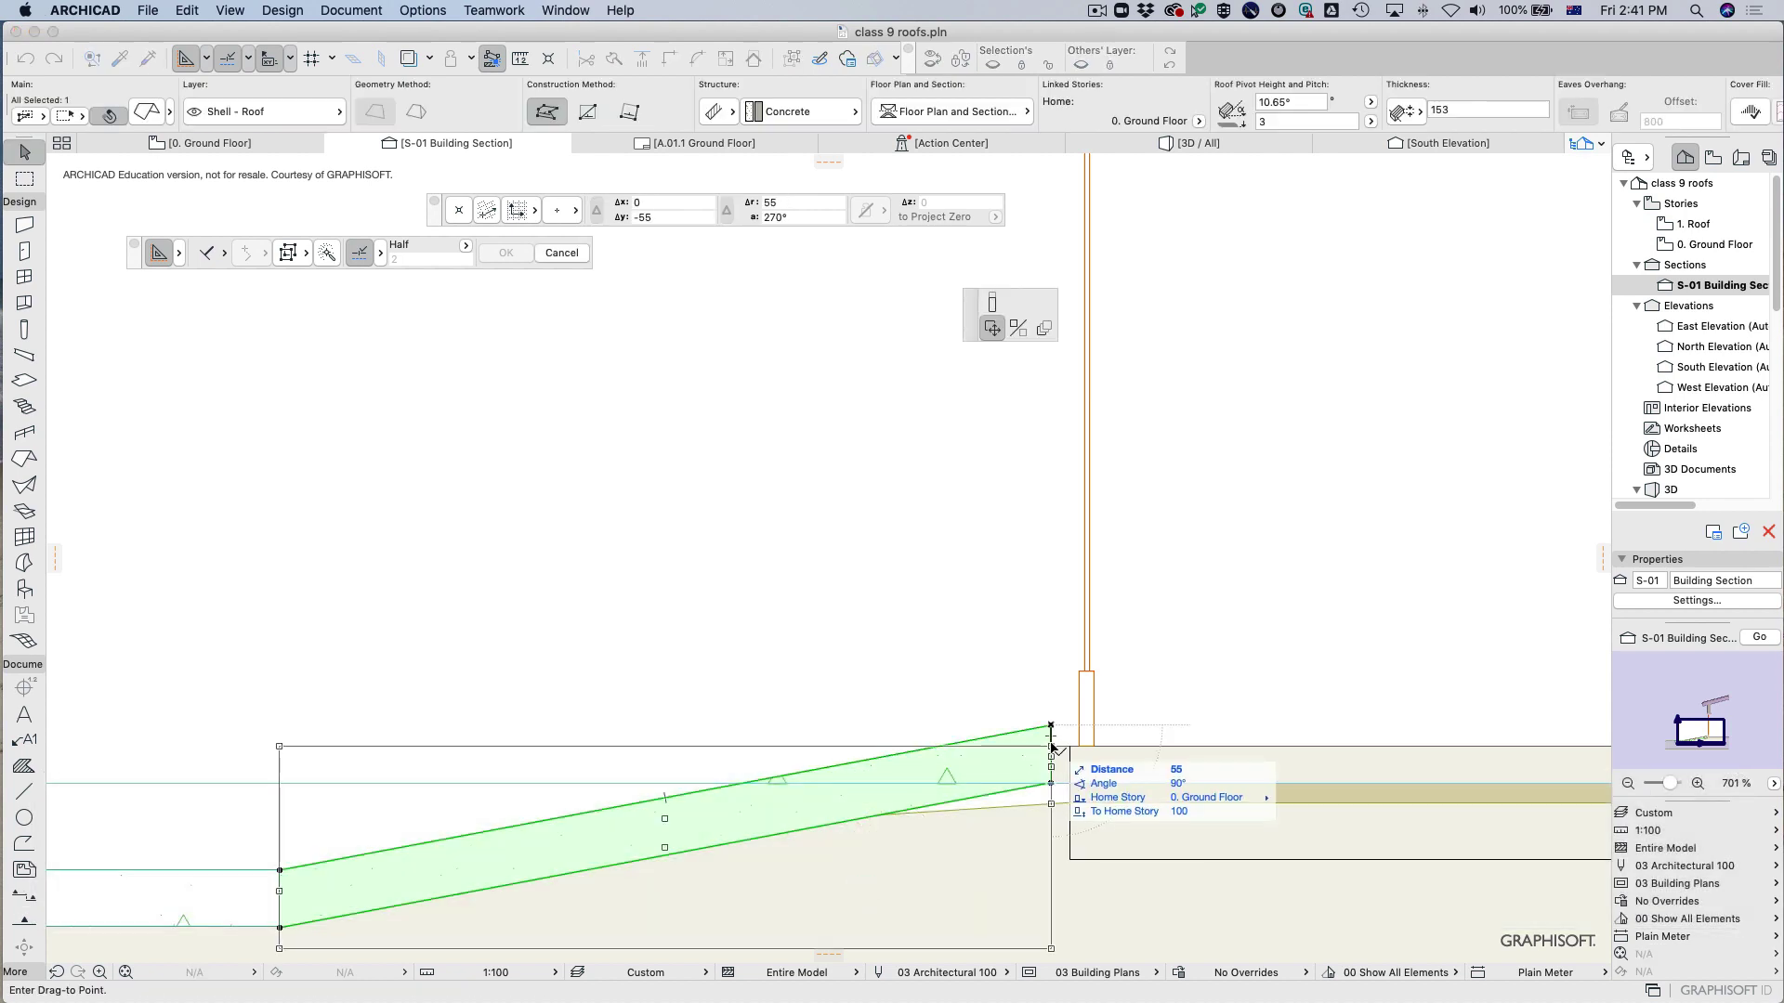
{"action": "left_click", "coordinate": [1050, 747]}
Reduce the ramp's roof pitch to about 9.15° so its lower end meets the top corner of the landing slab.
{"action": "left_click", "coordinate": [237, 892]}
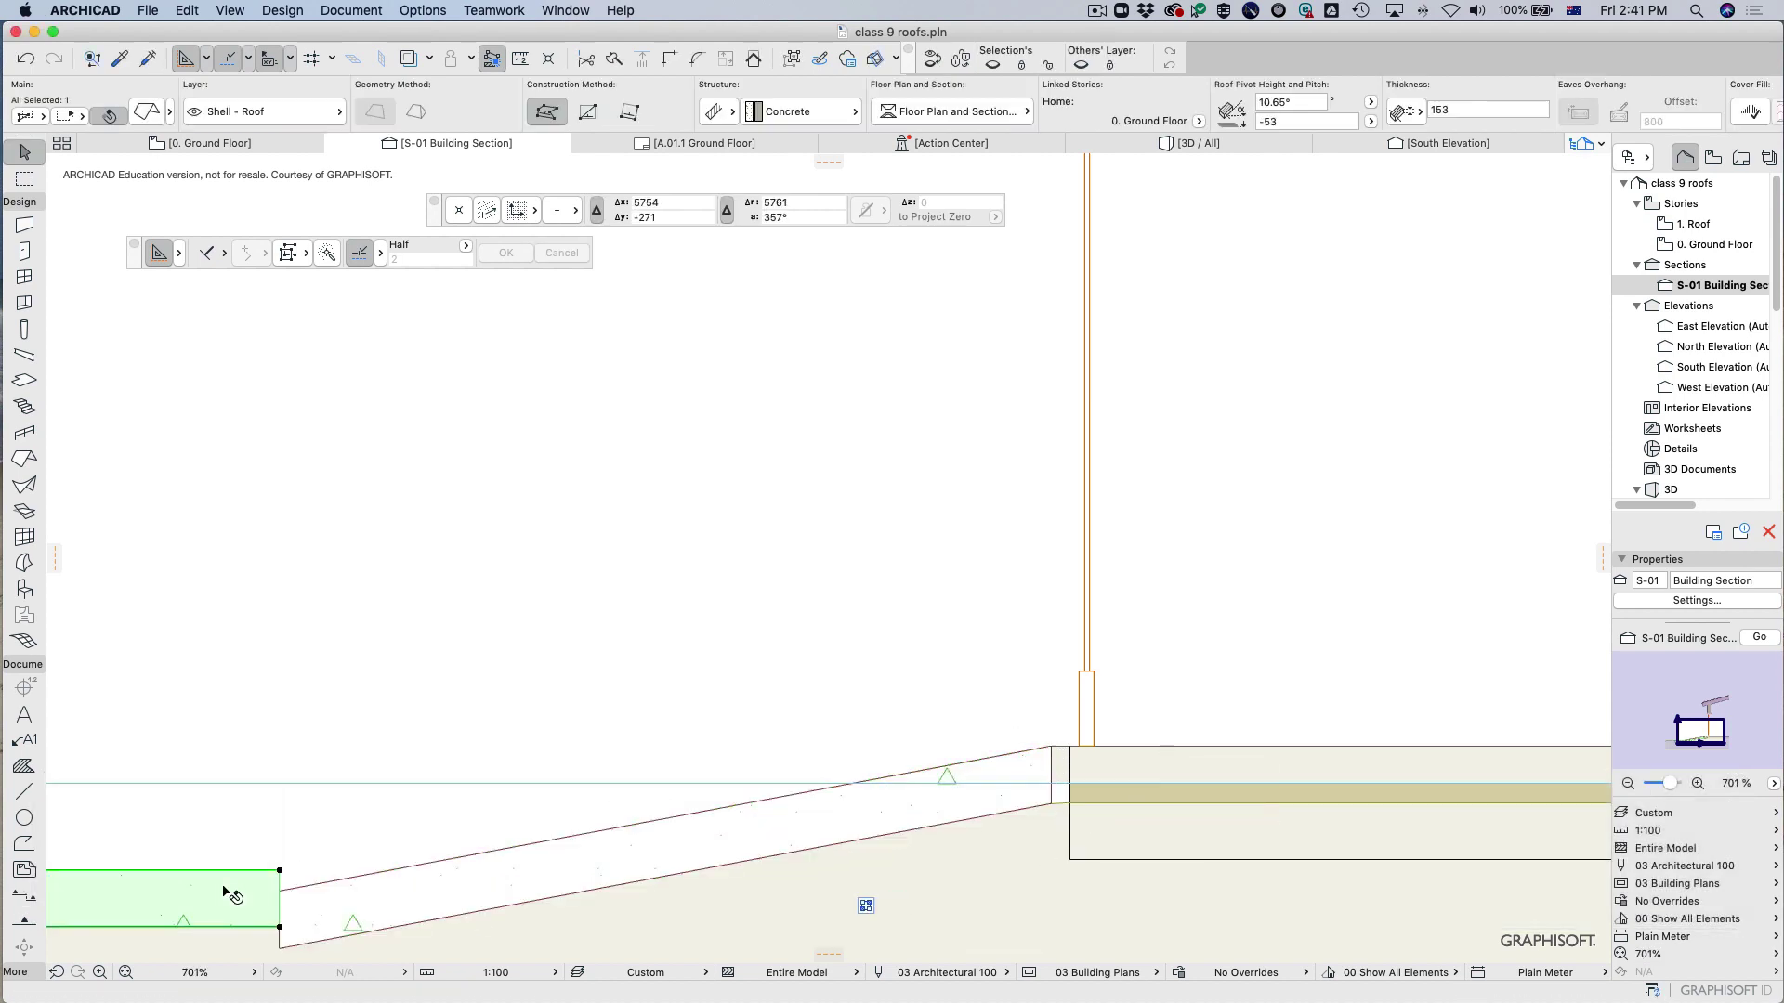
{"action": "left_click", "coordinate": [286, 899]}
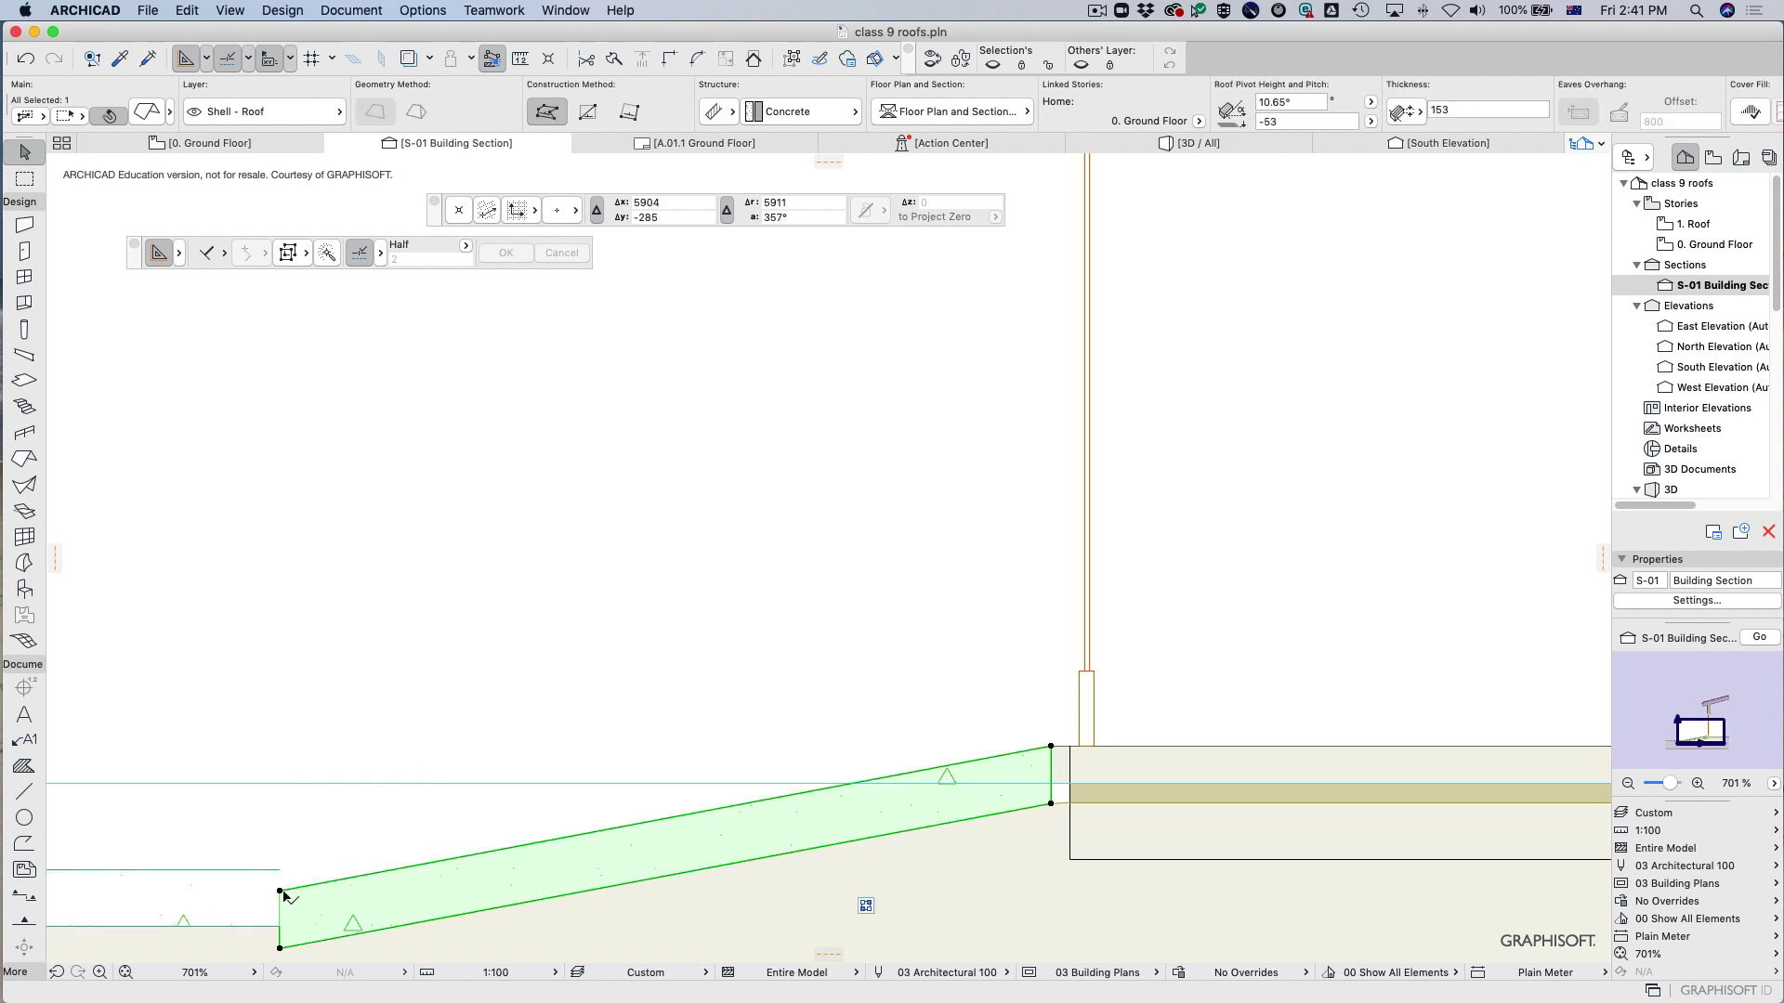
{"action": "left_click", "coordinate": [281, 894]}
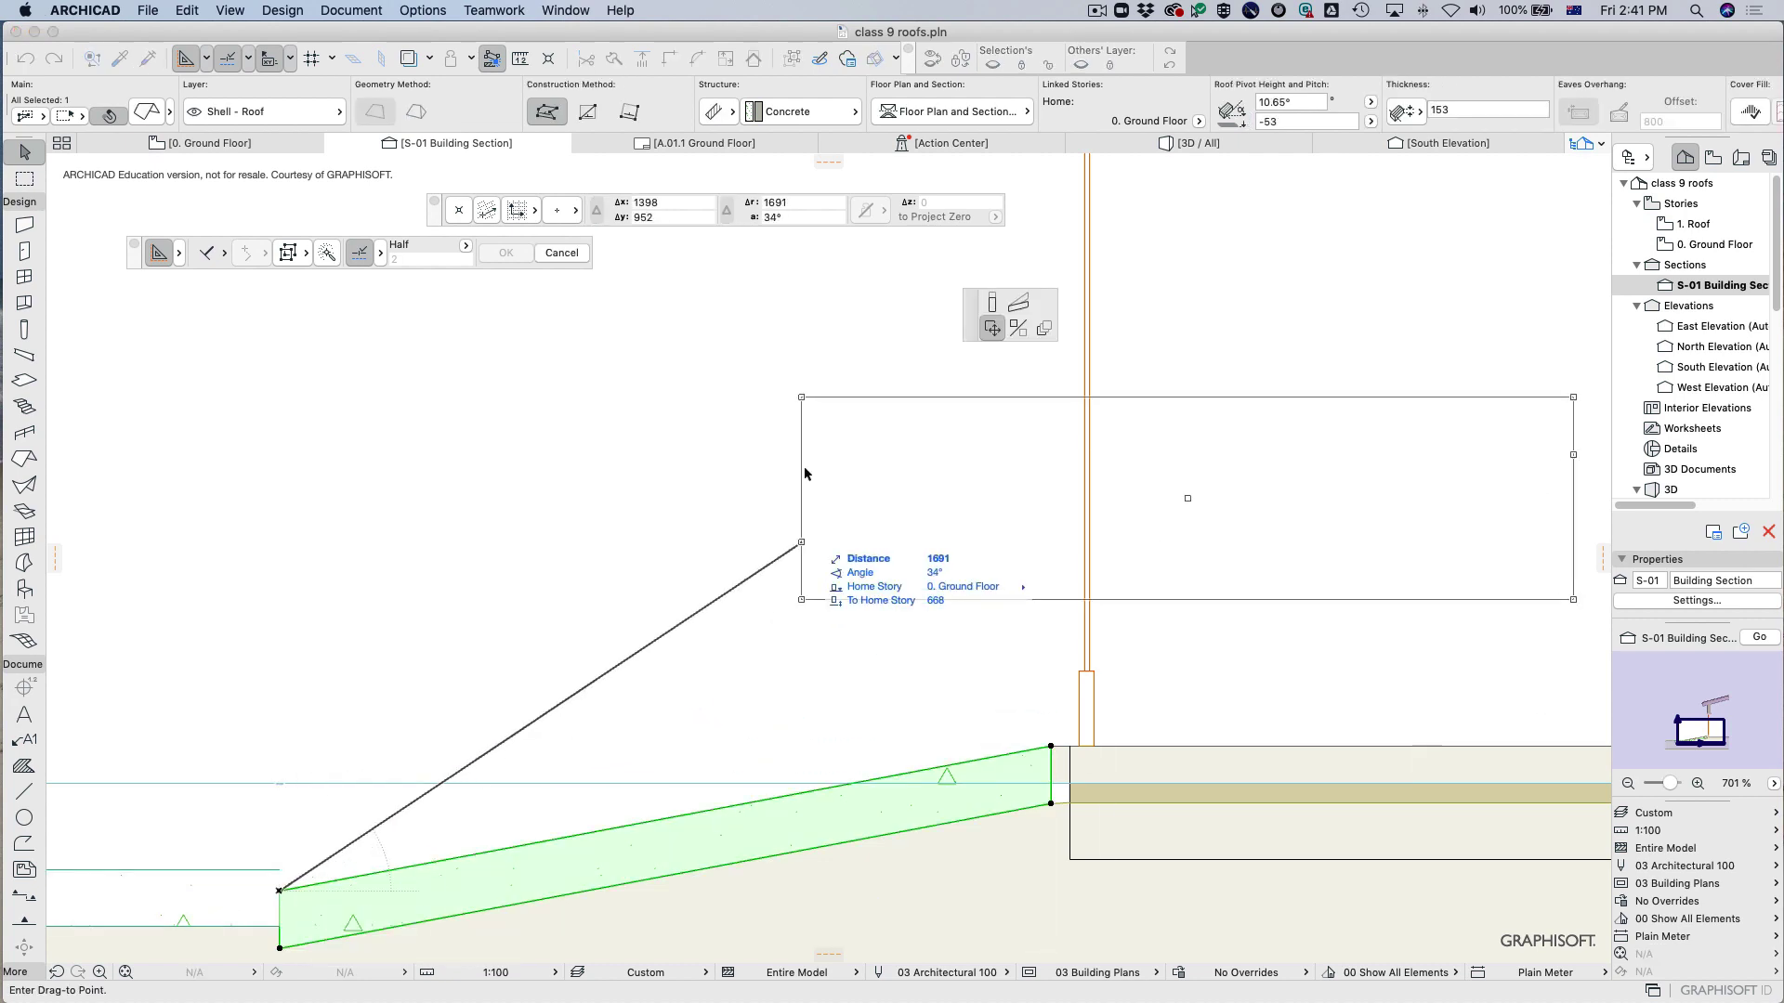
{"action": "left_click", "coordinate": [1018, 302]}
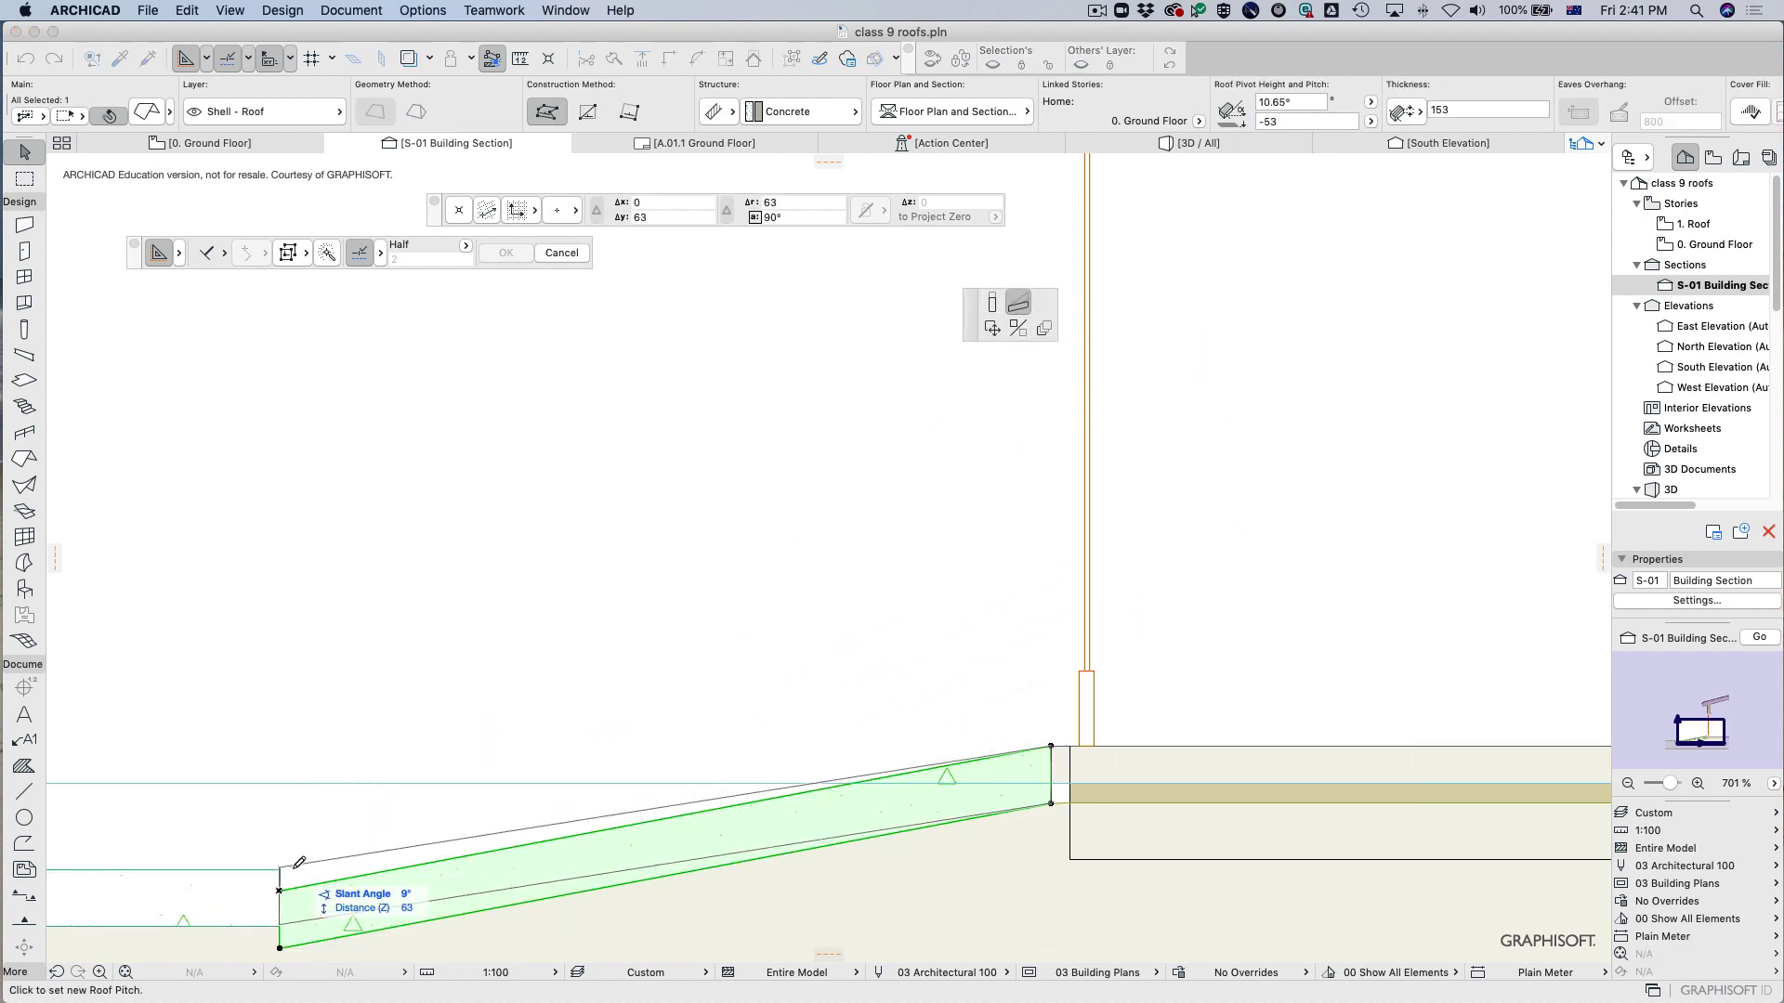
{"action": "left_click", "coordinate": [387, 941]}
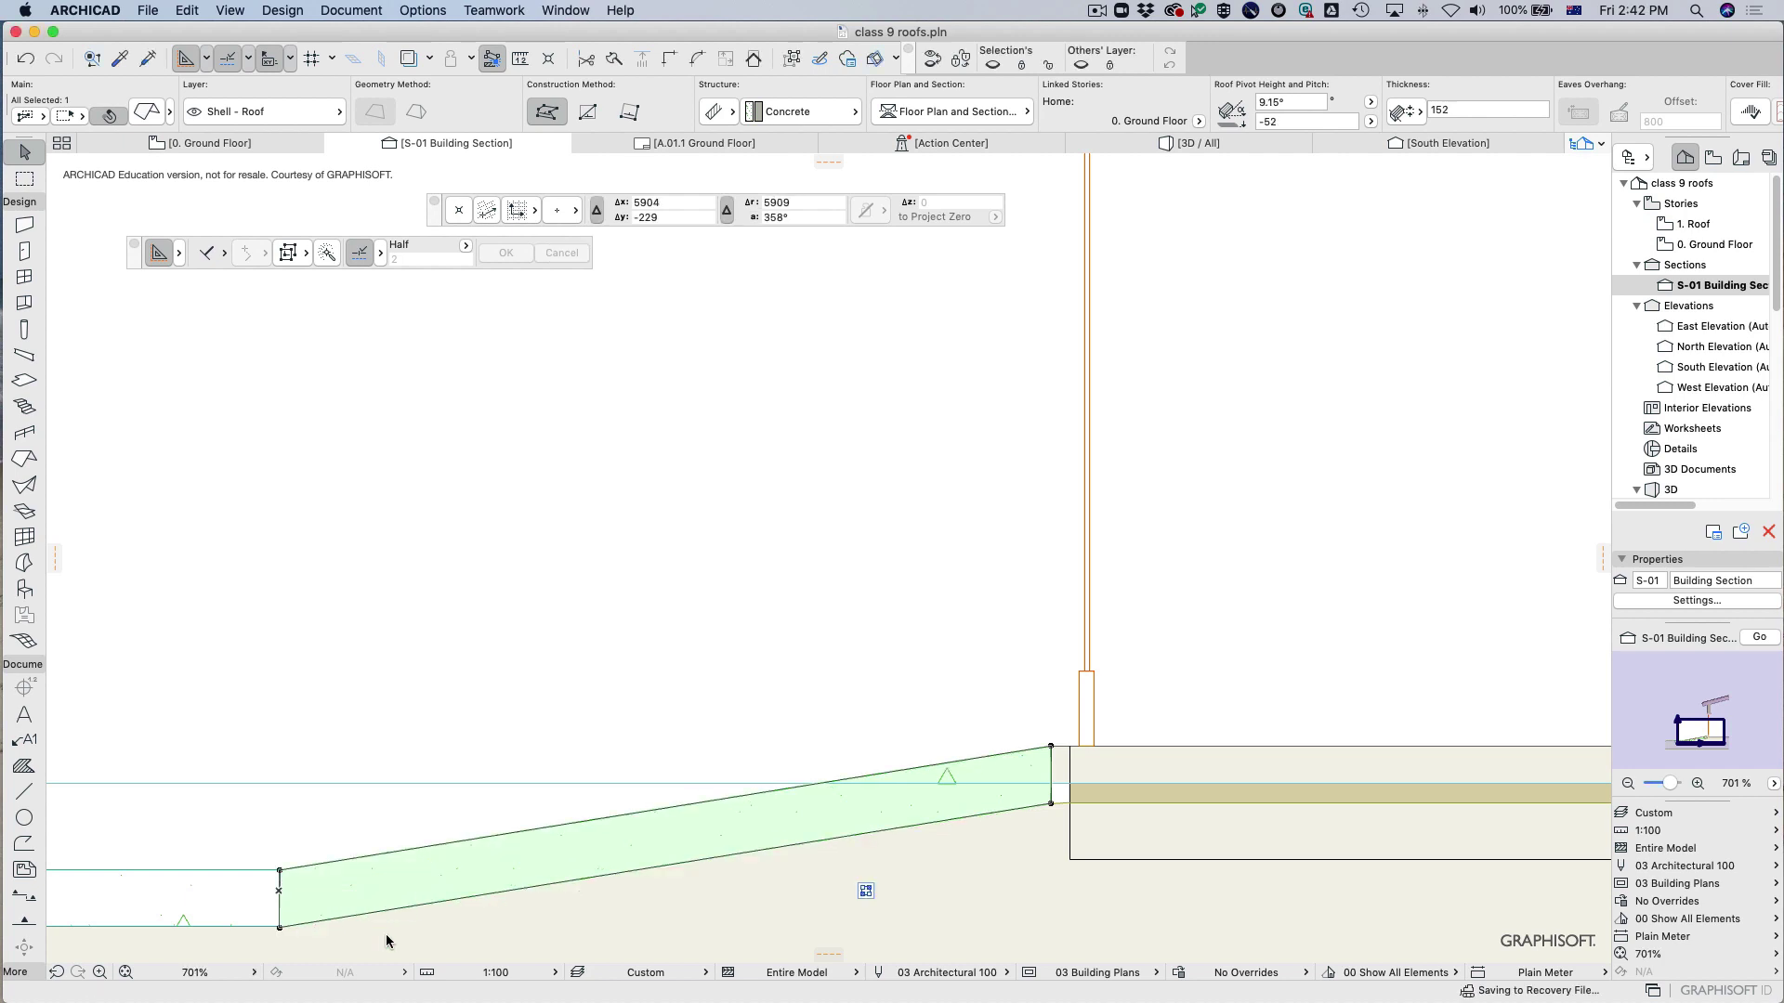
{"action": "left_click", "coordinate": [228, 912]}
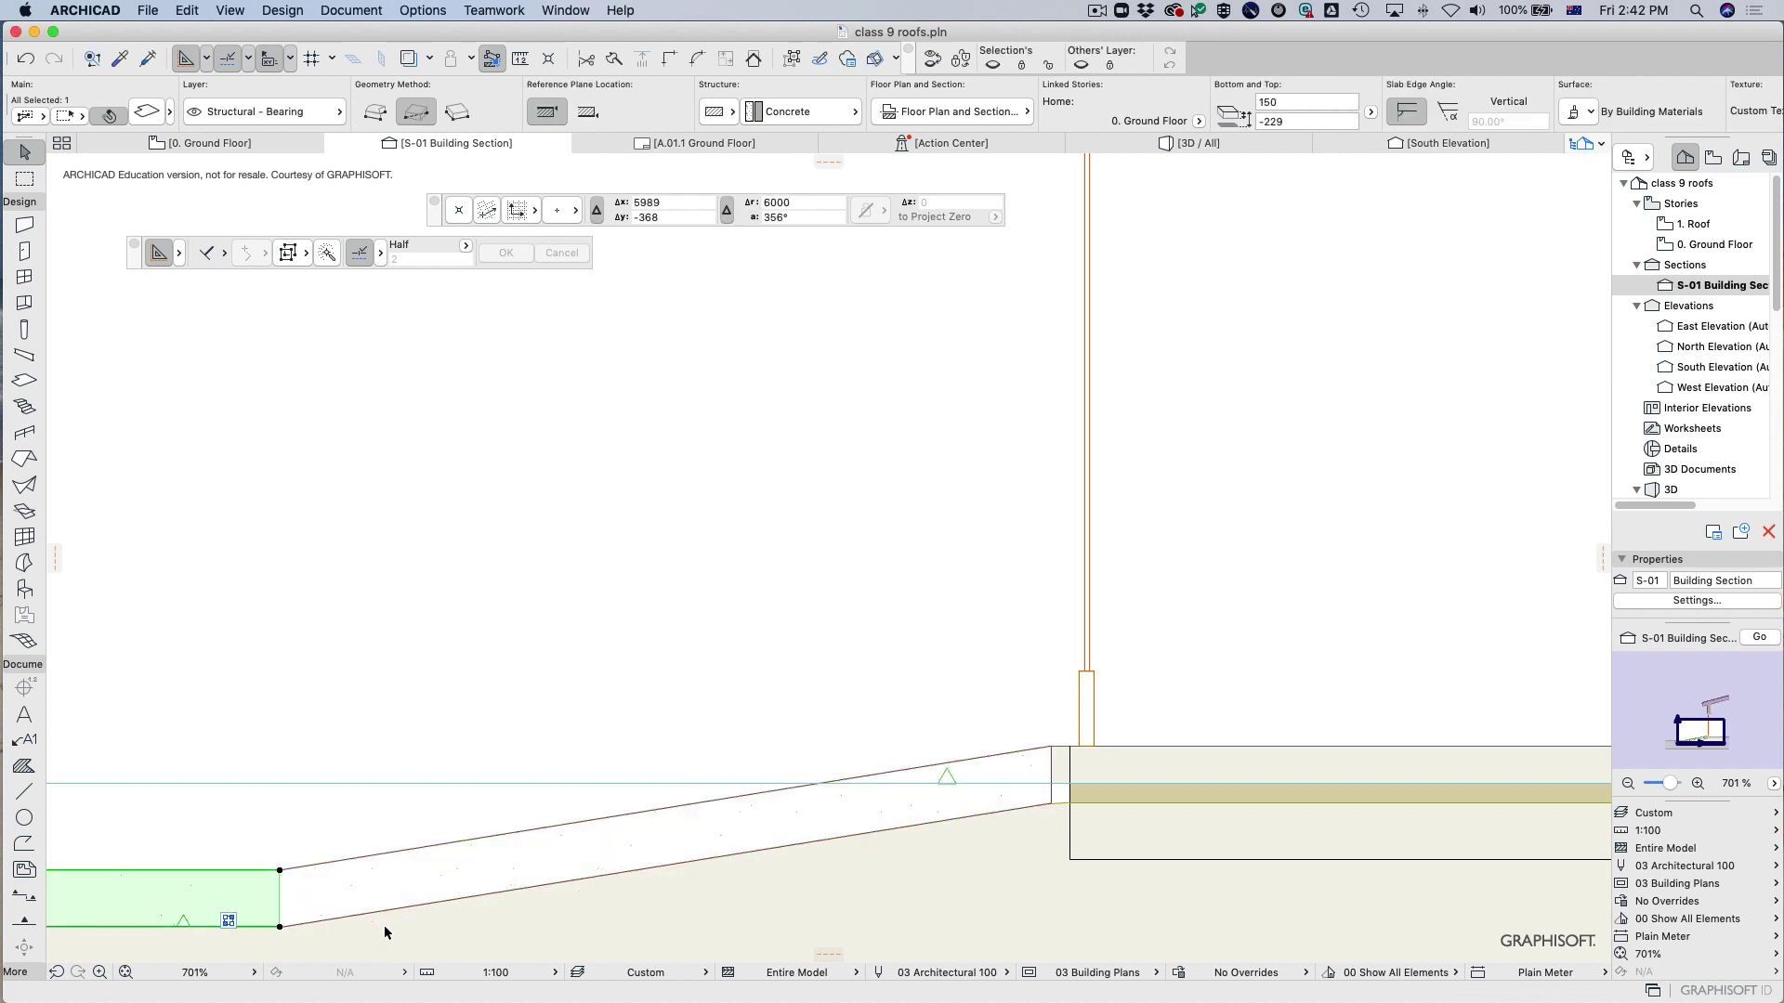
{"action": "left_click", "coordinate": [753, 757]}
{"action": "scroll", "coordinate": [920, 869], "scroll_direction": "down", "scroll_amount": 5}
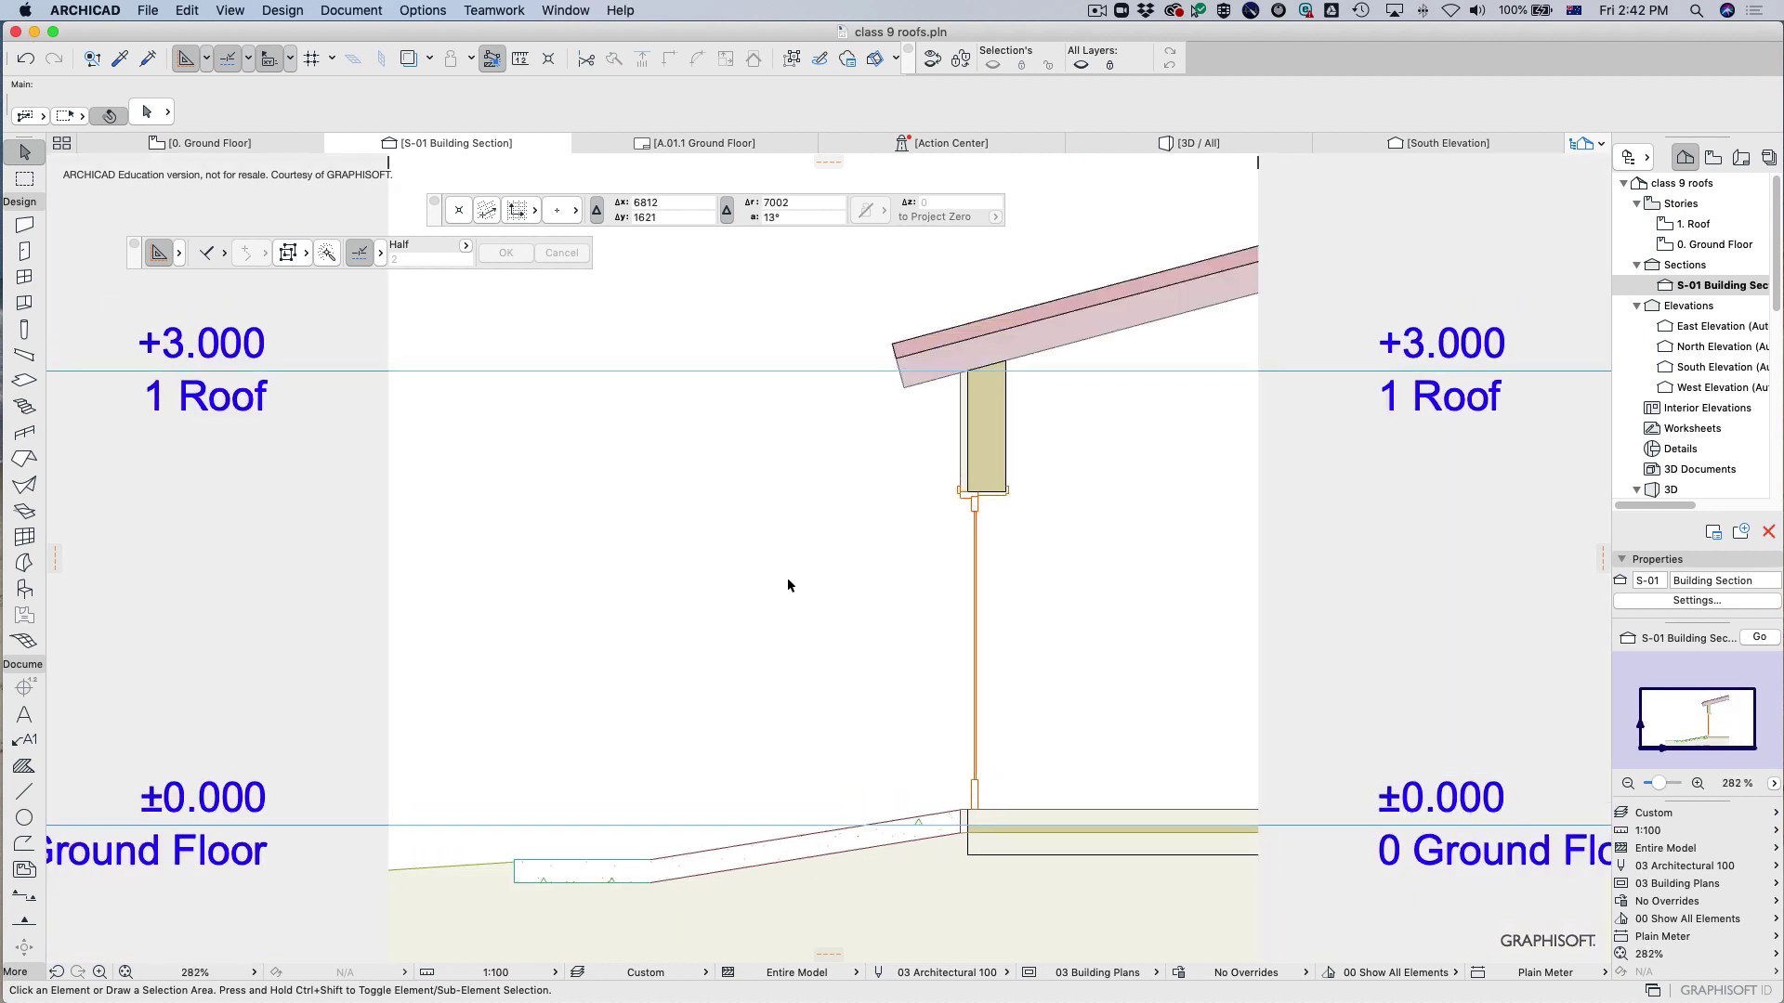
{"action": "scroll", "coordinate": [976, 841], "scroll_direction": "up", "scroll_amount": 8}
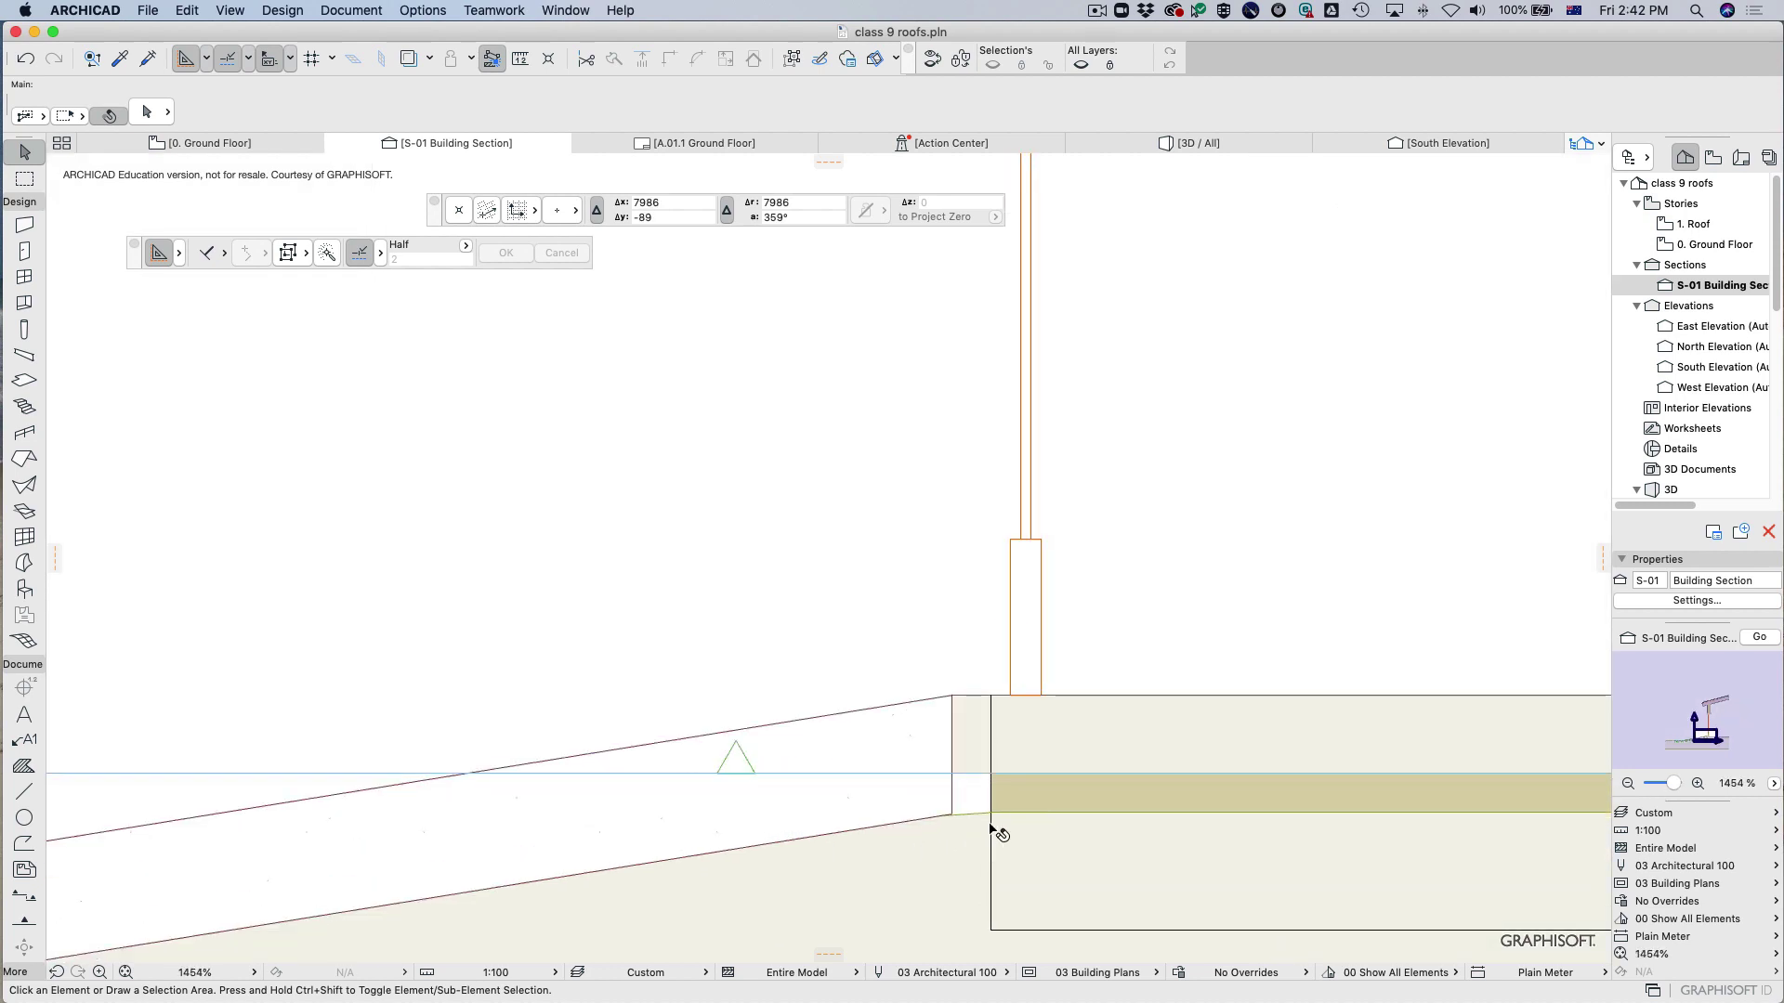
{"action": "left_click", "coordinate": [977, 771]}
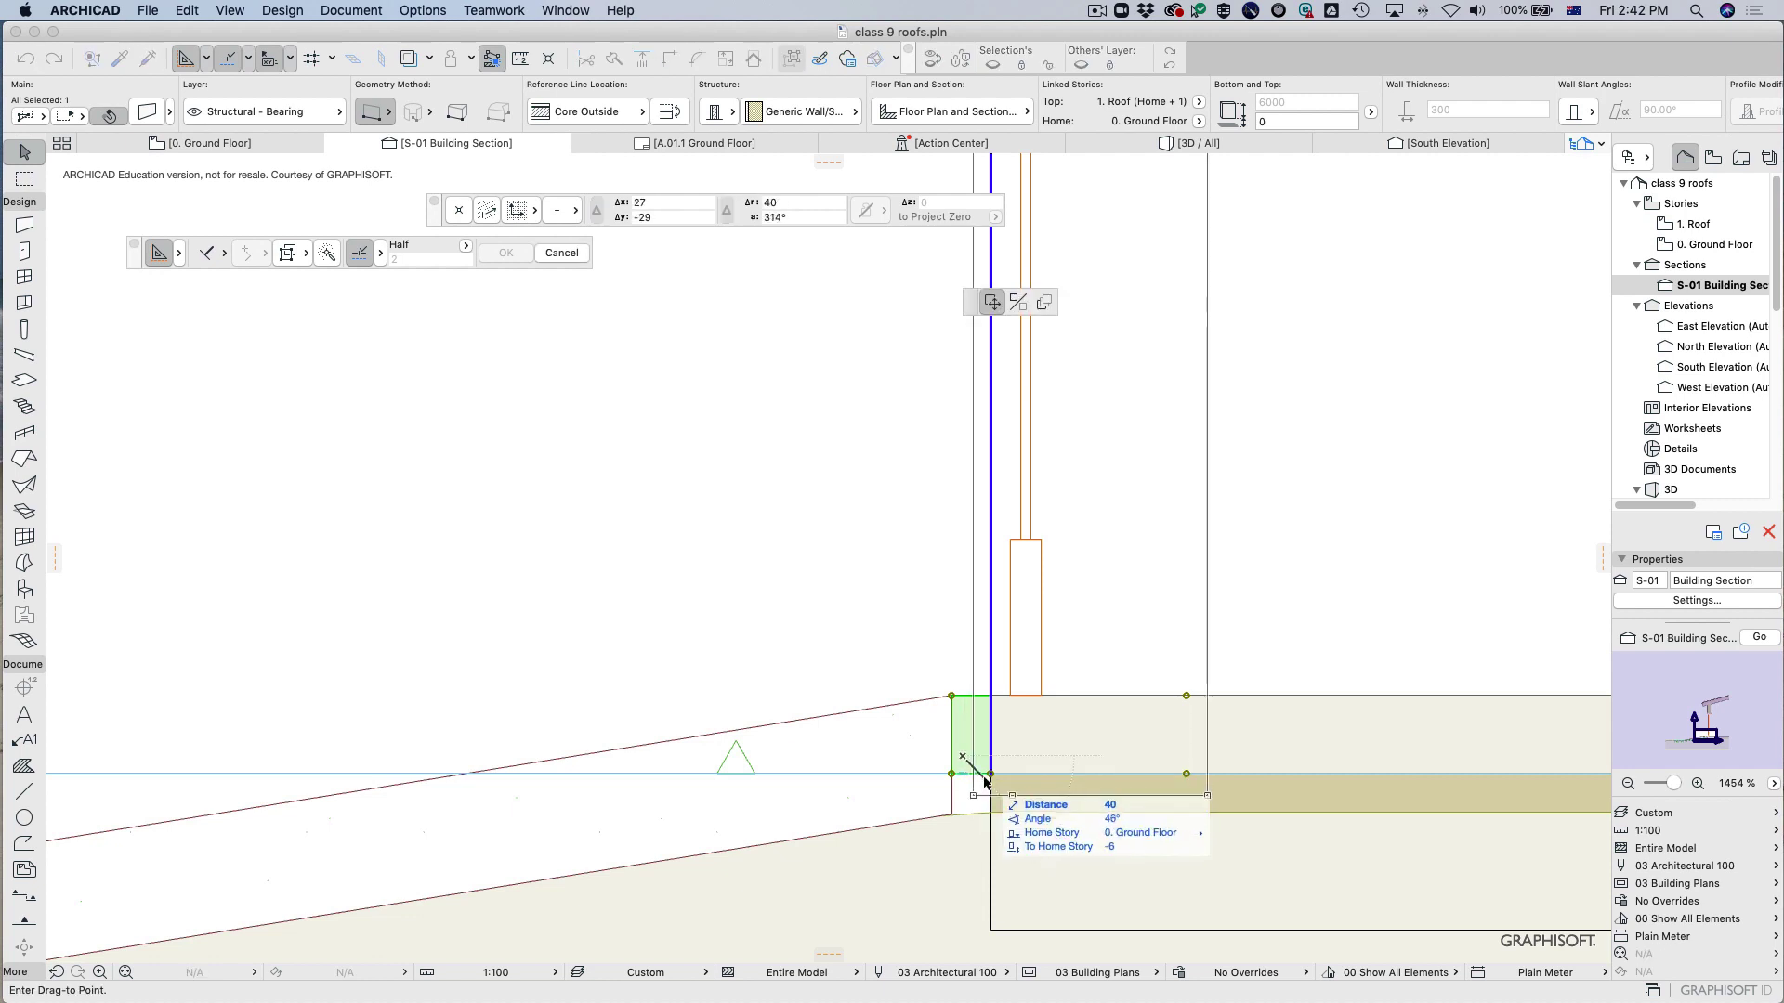
{"action": "key", "text": "super+z"}
{"action": "key", "text": "super+z"}
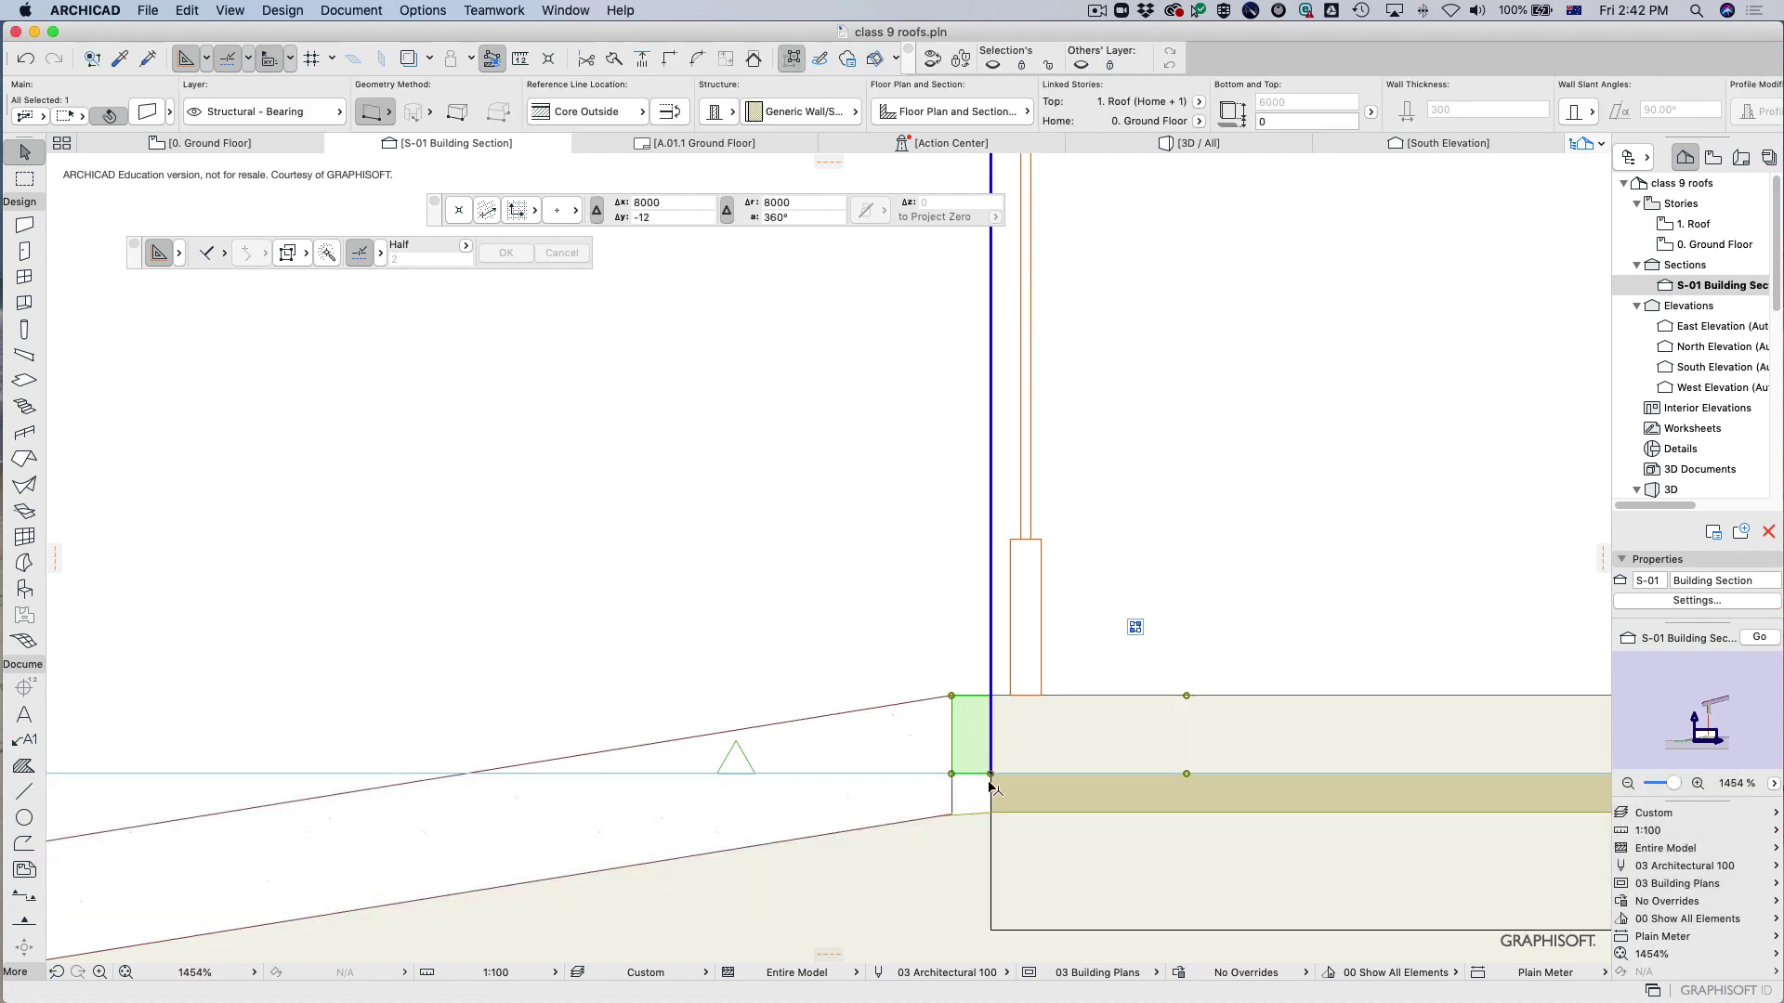
{"action": "left_click", "coordinate": [990, 774]}
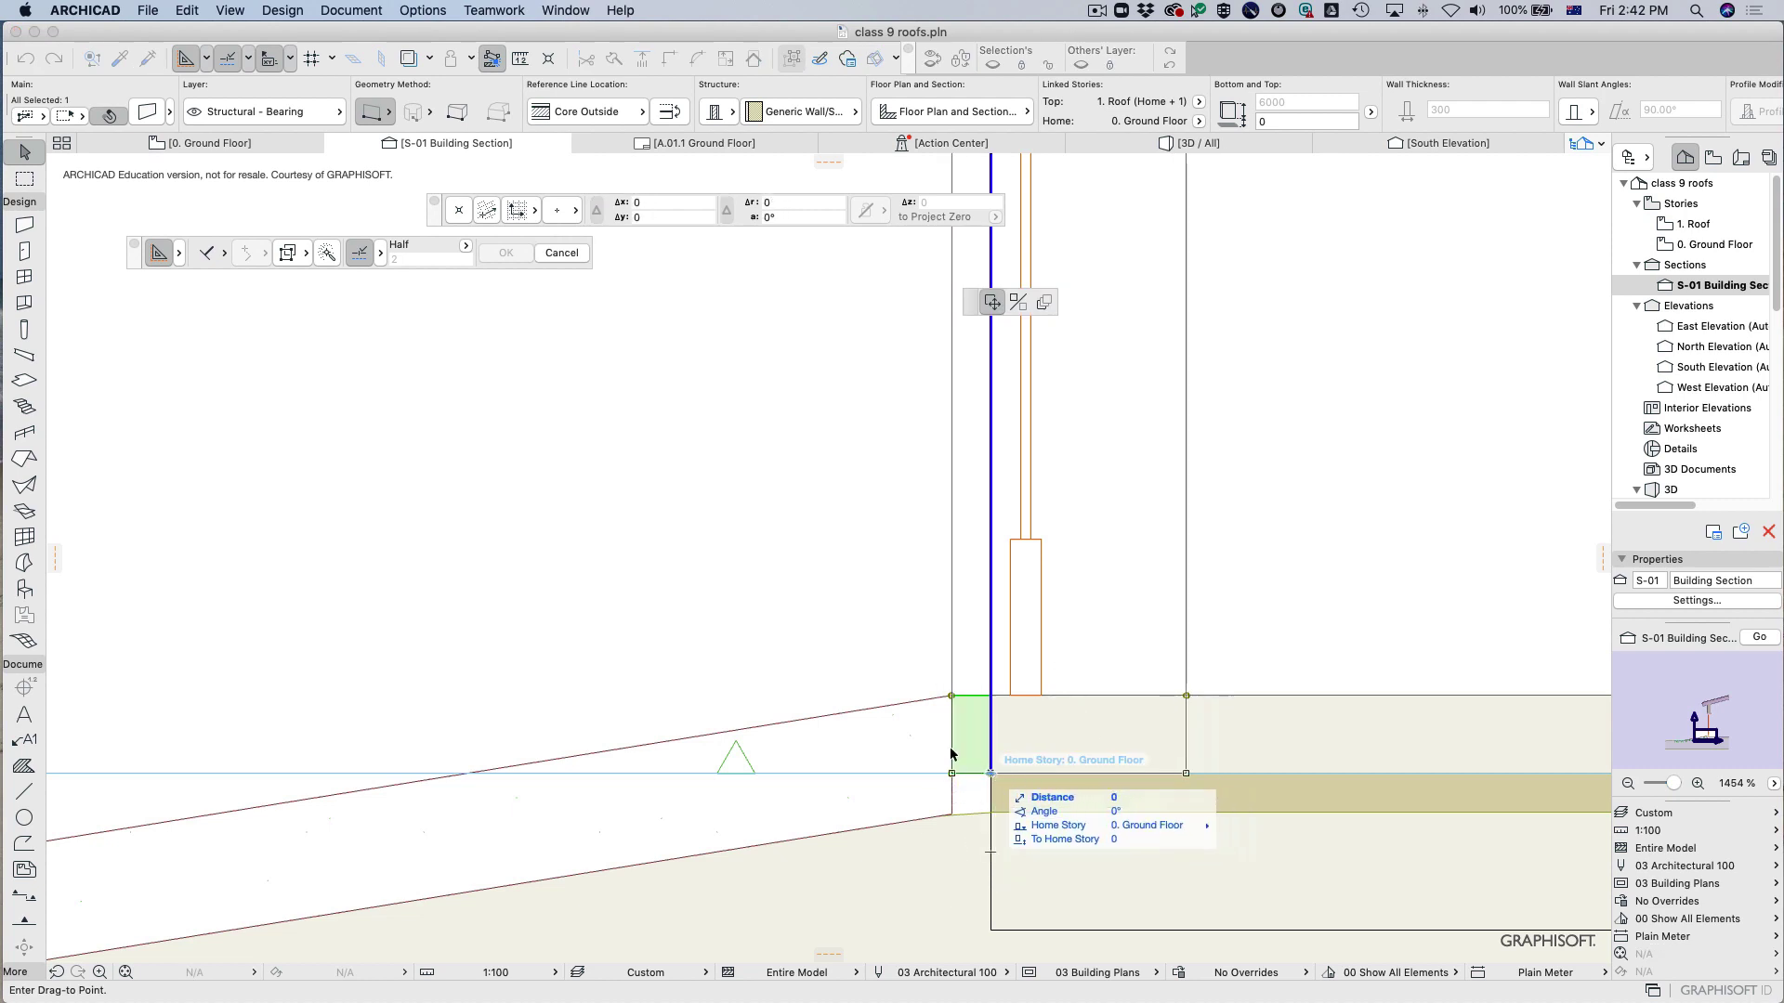
{"action": "key", "text": "super+z"}
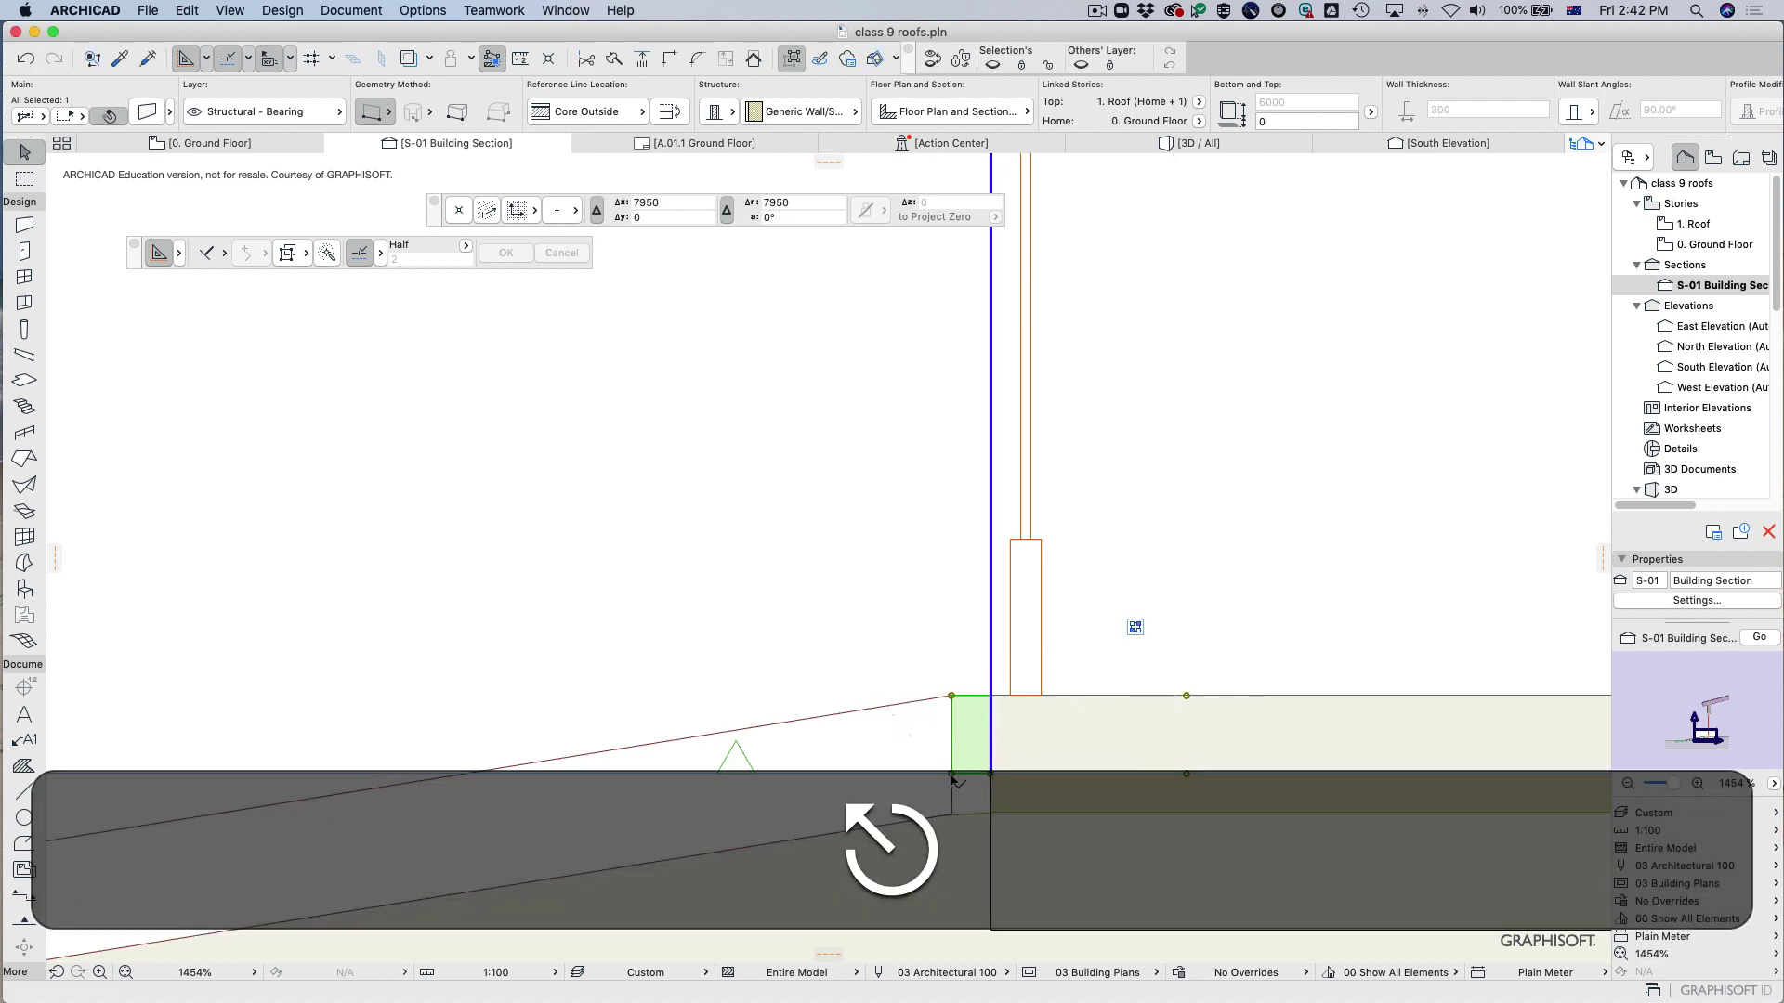
{"action": "left_click", "coordinate": [952, 774]}
{"action": "key", "text": "super+z"}
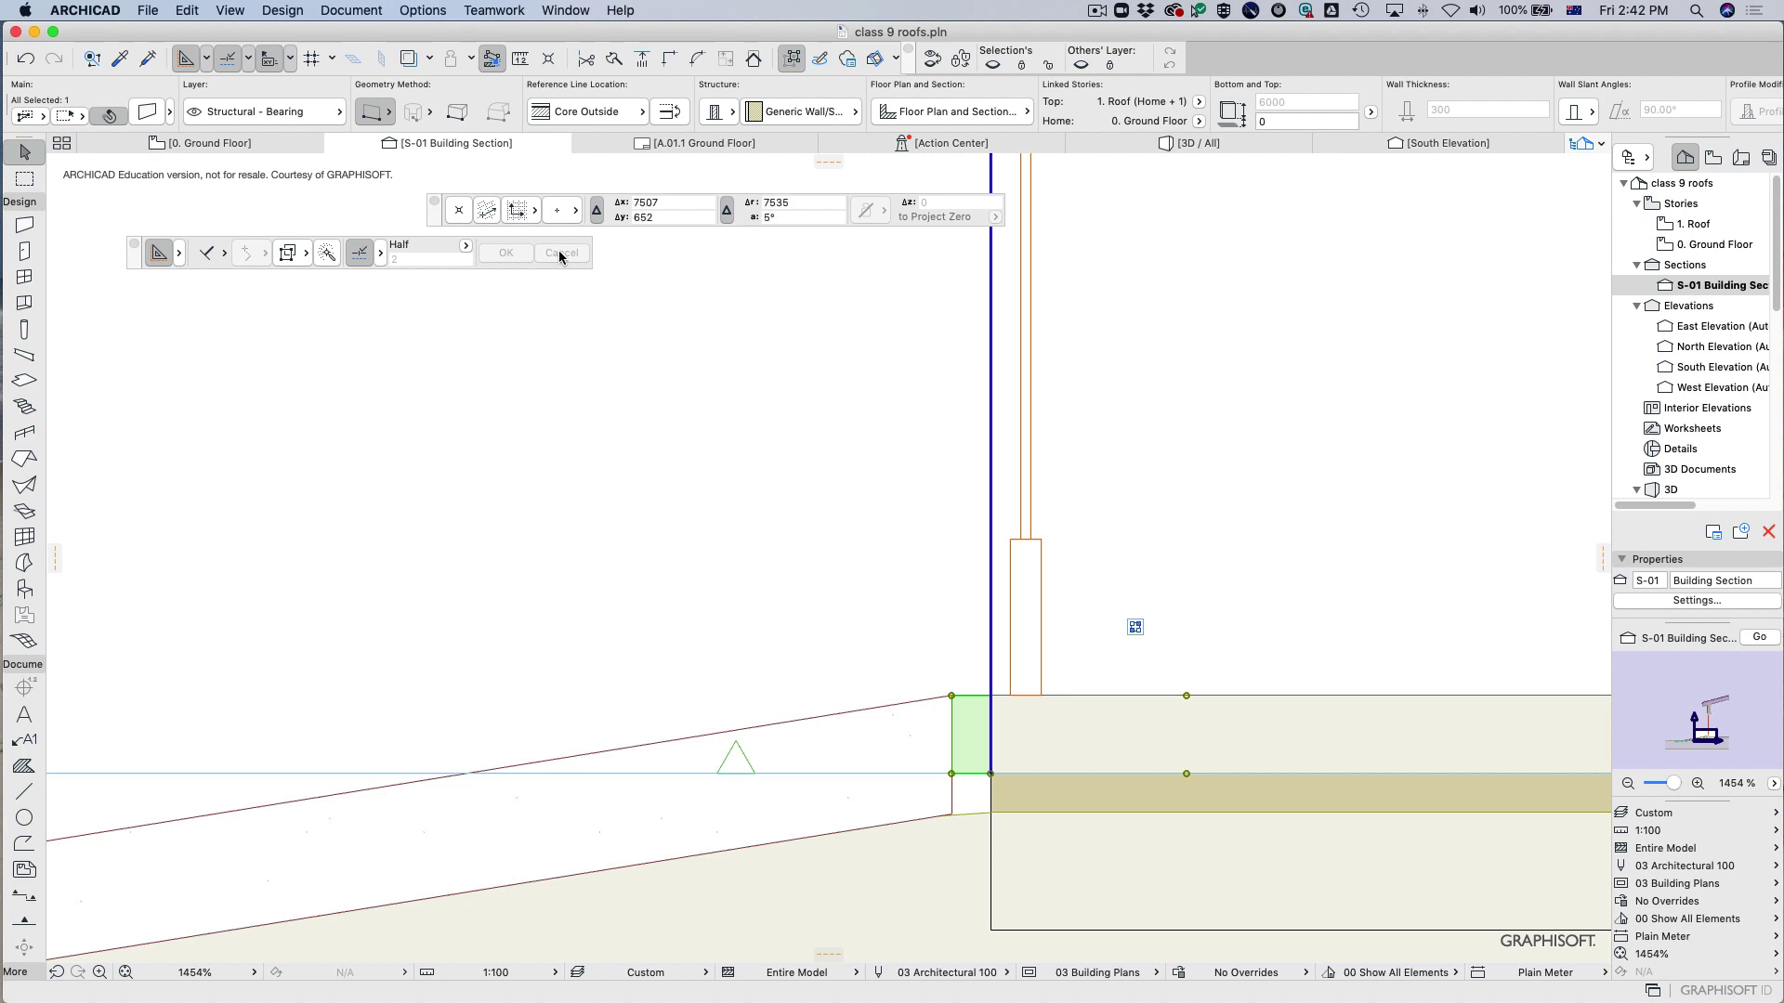
Review the front wall's selection settings, including its geometry and positioning, and close them without changes.
{"action": "scroll", "coordinate": [643, 604], "scroll_direction": "down", "scroll_amount": 5}
{"action": "scroll", "coordinate": [643, 608], "scroll_direction": "down", "scroll_amount": 1}
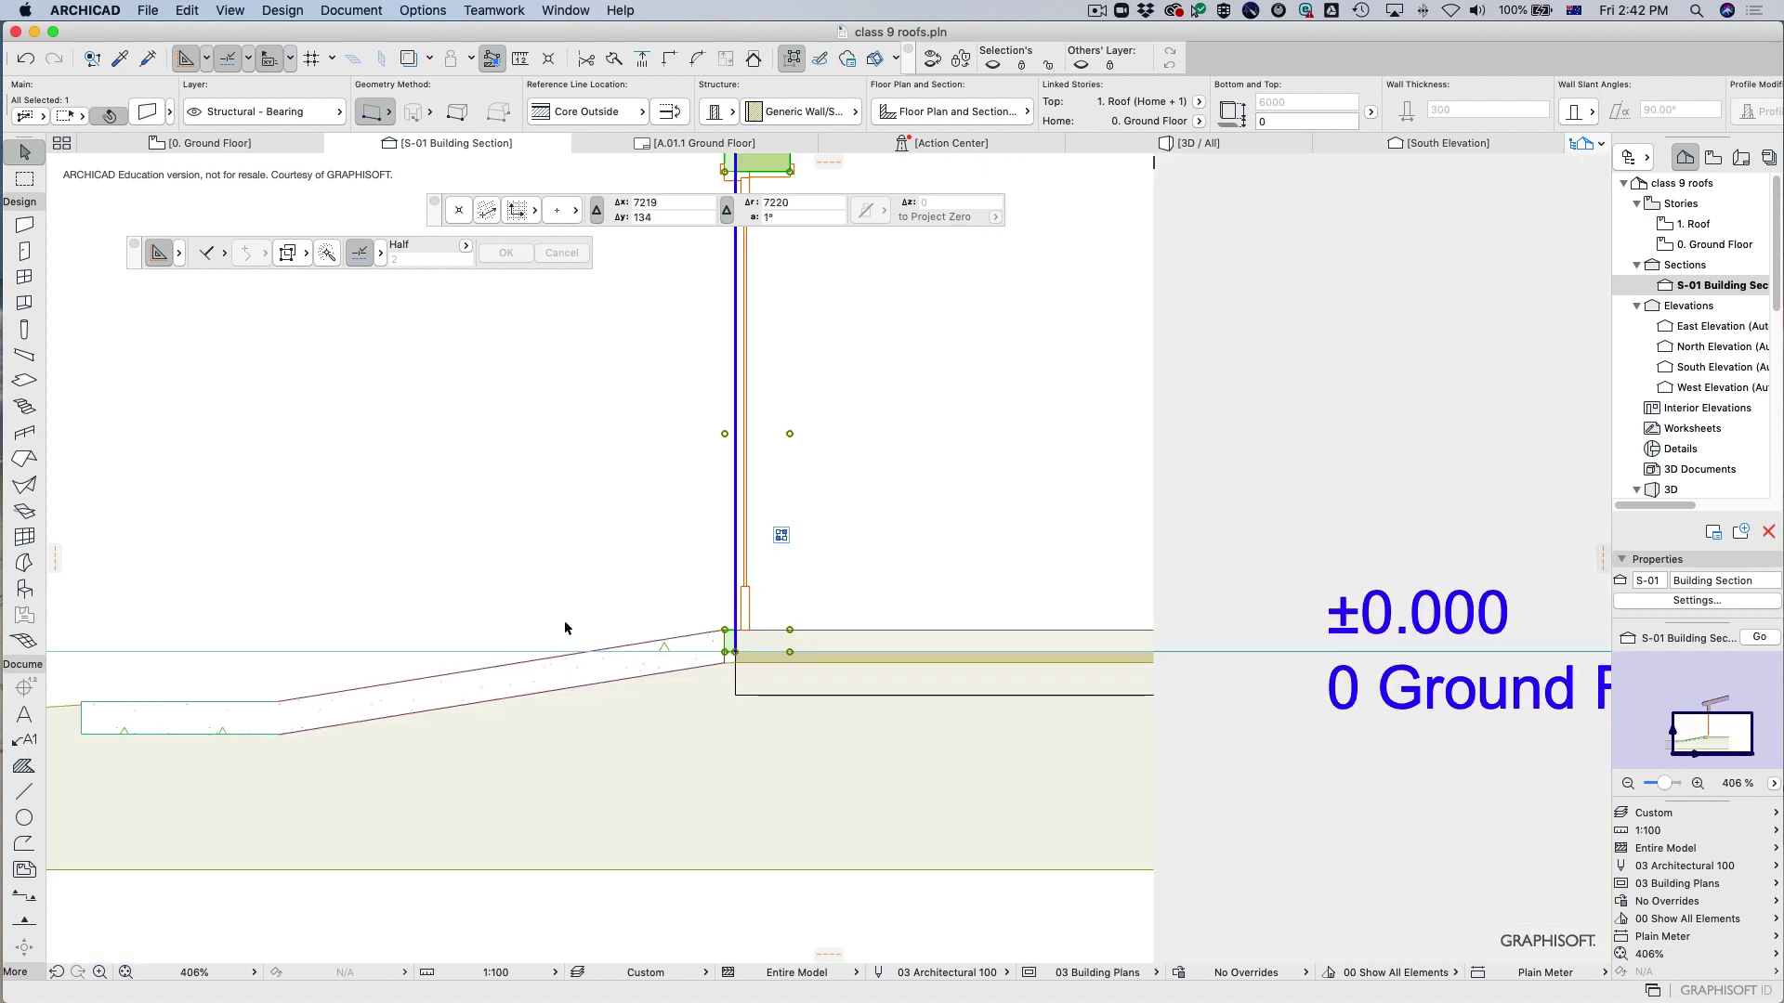
{"action": "scroll", "coordinate": [697, 622], "scroll_direction": "left", "scroll_amount": 5}
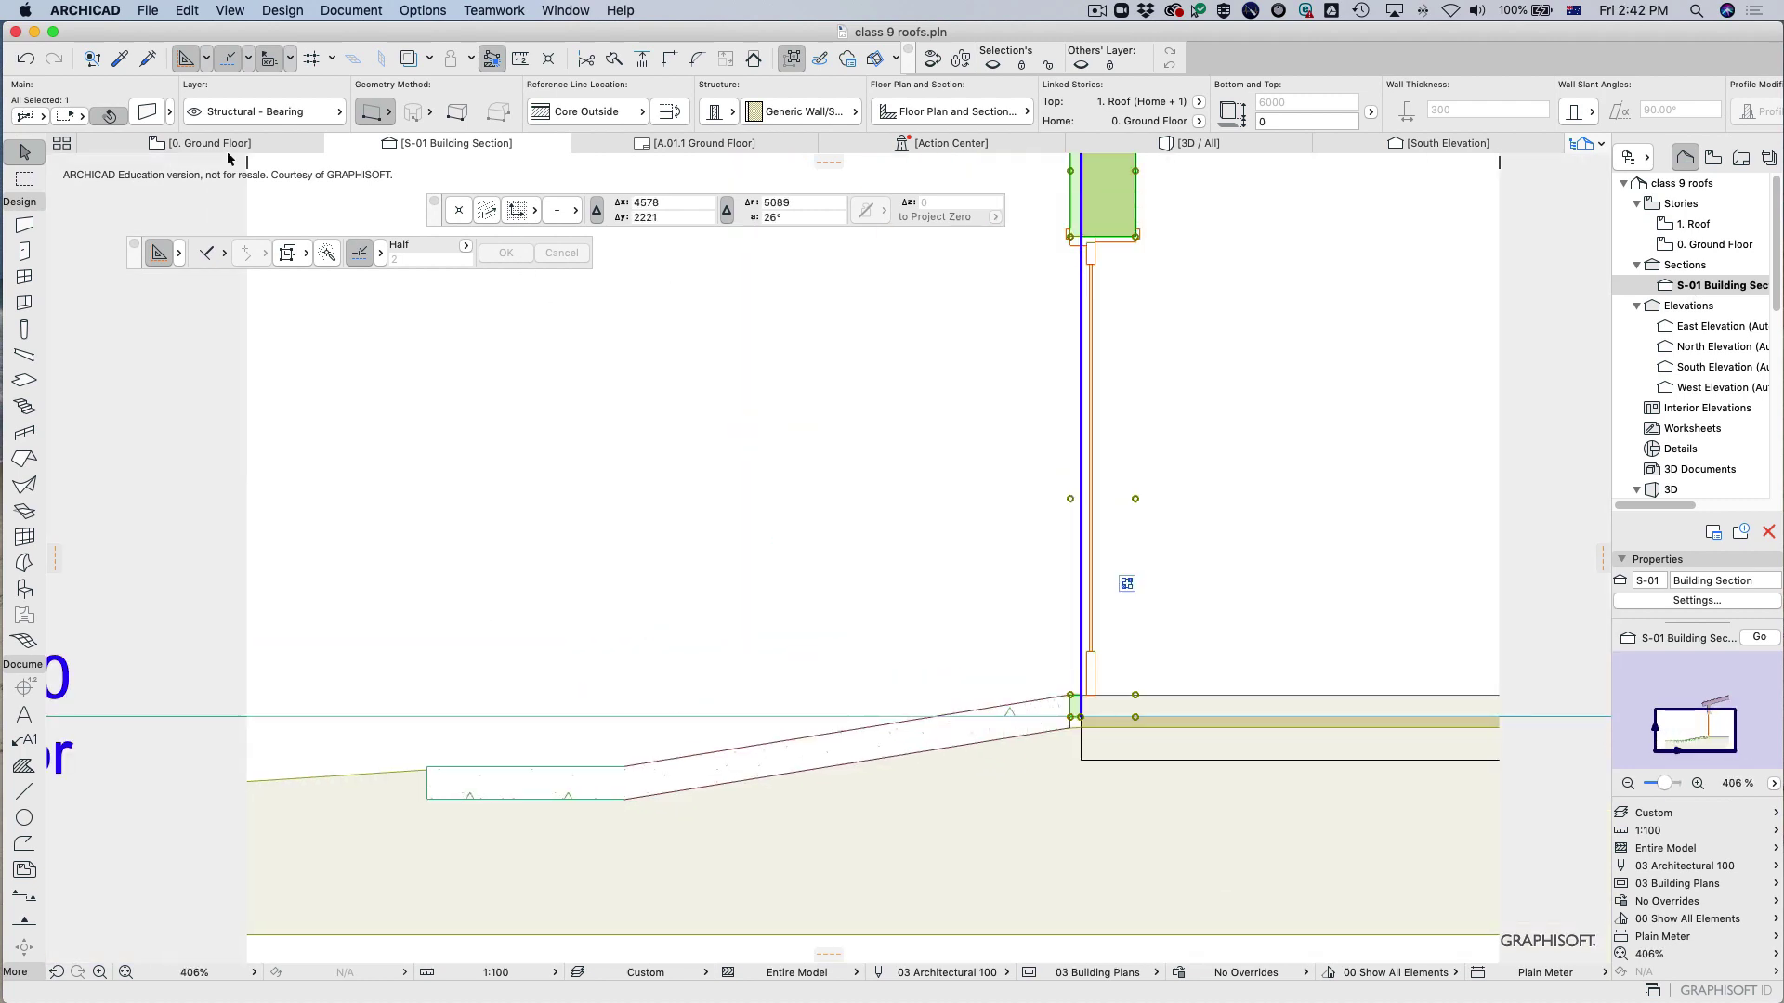
{"action": "left_click", "coordinate": [148, 111]}
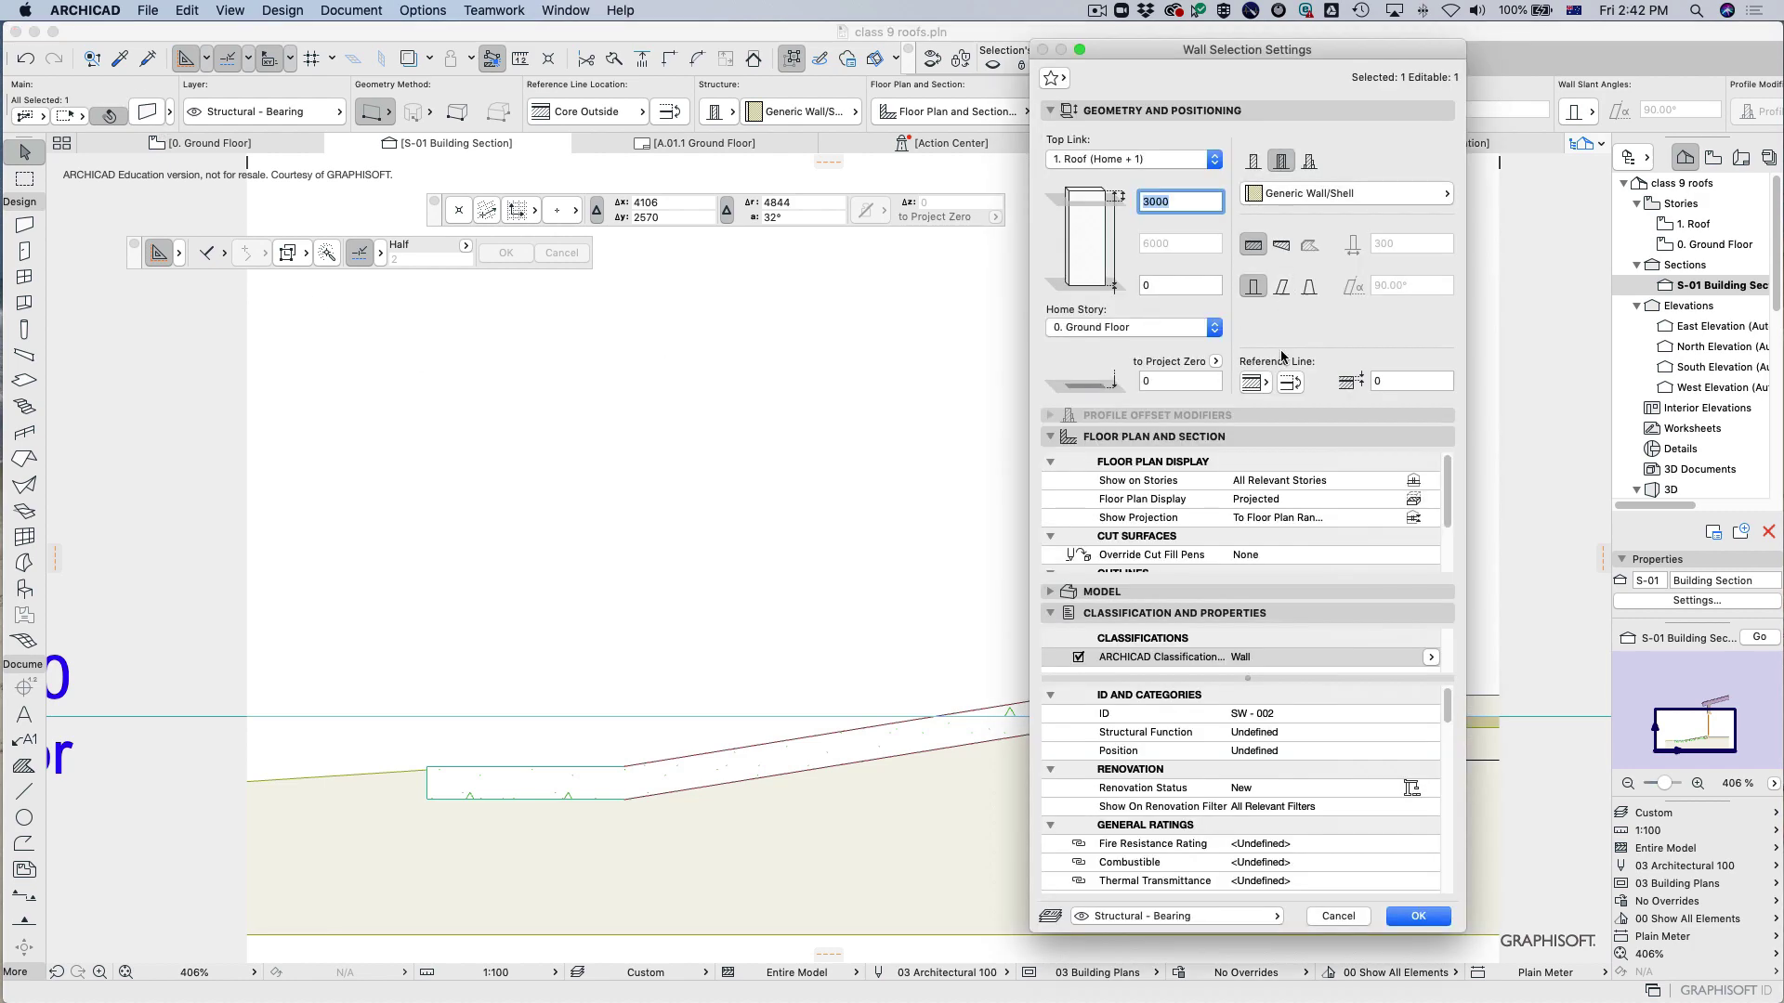
{"action": "left_click", "coordinate": [1338, 916]}
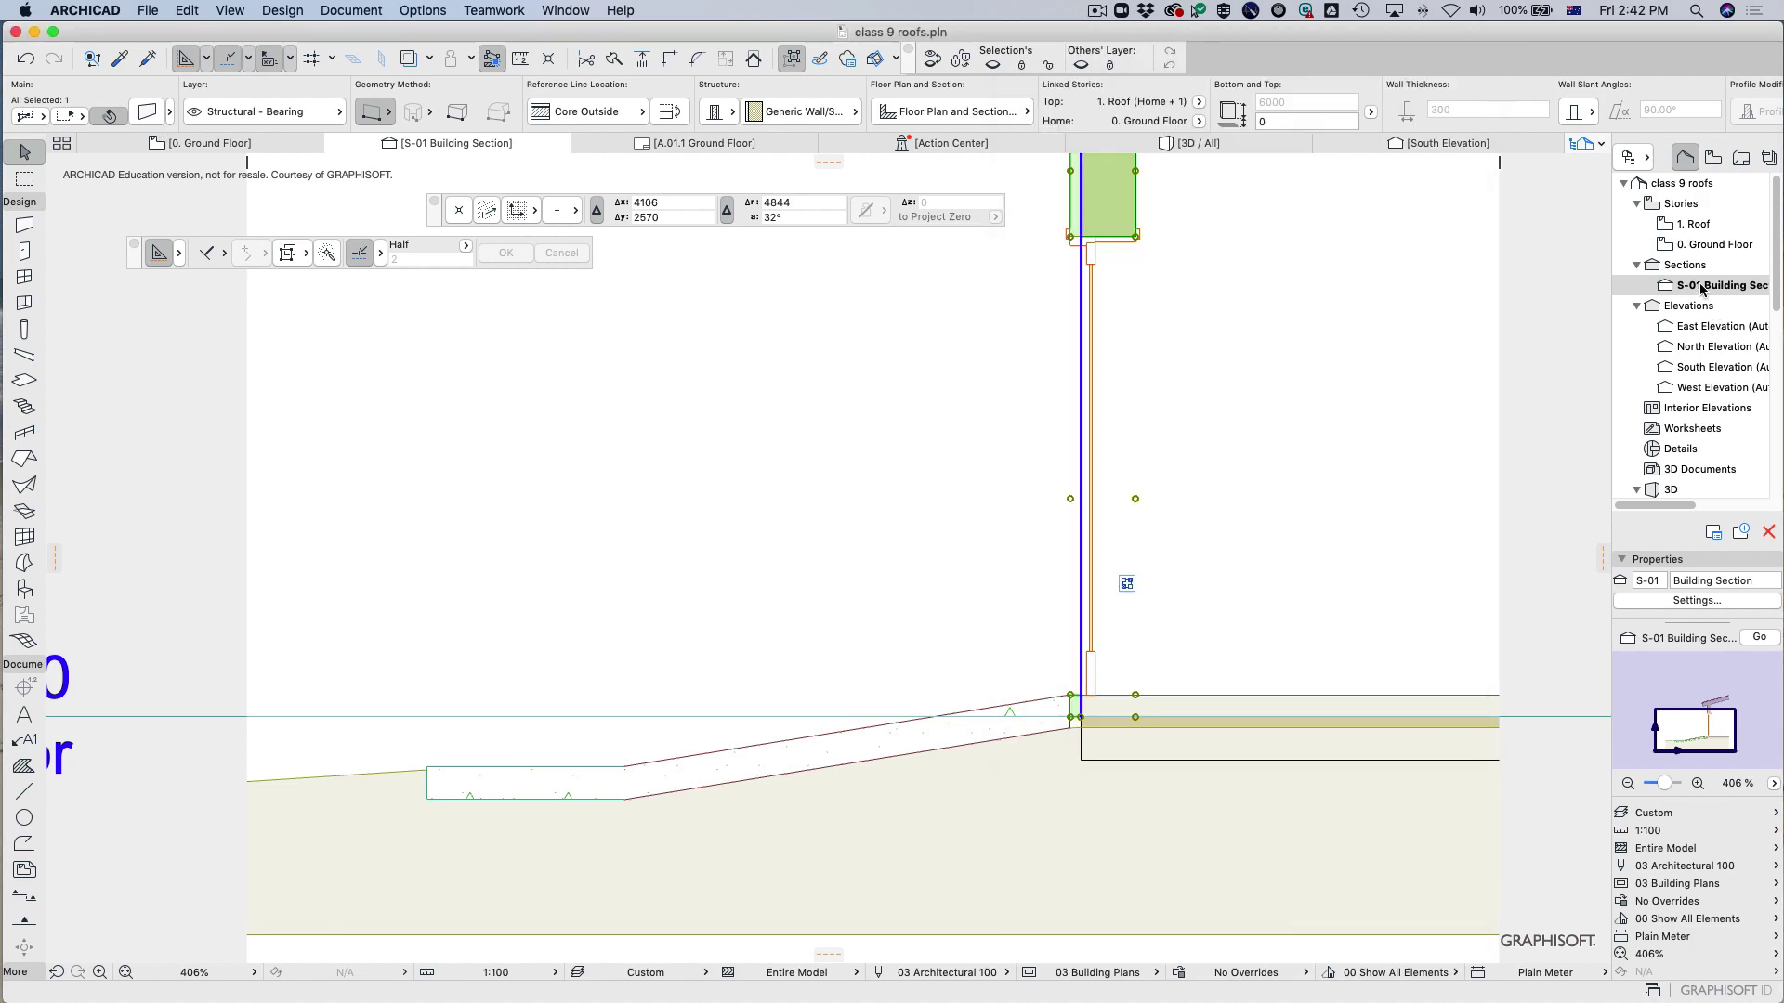
Select the front wall, the ramp and the landing slab in turn in the section to check their element types.
{"action": "right_click", "coordinate": [1706, 287]}
{"action": "key", "text": "Escape"}
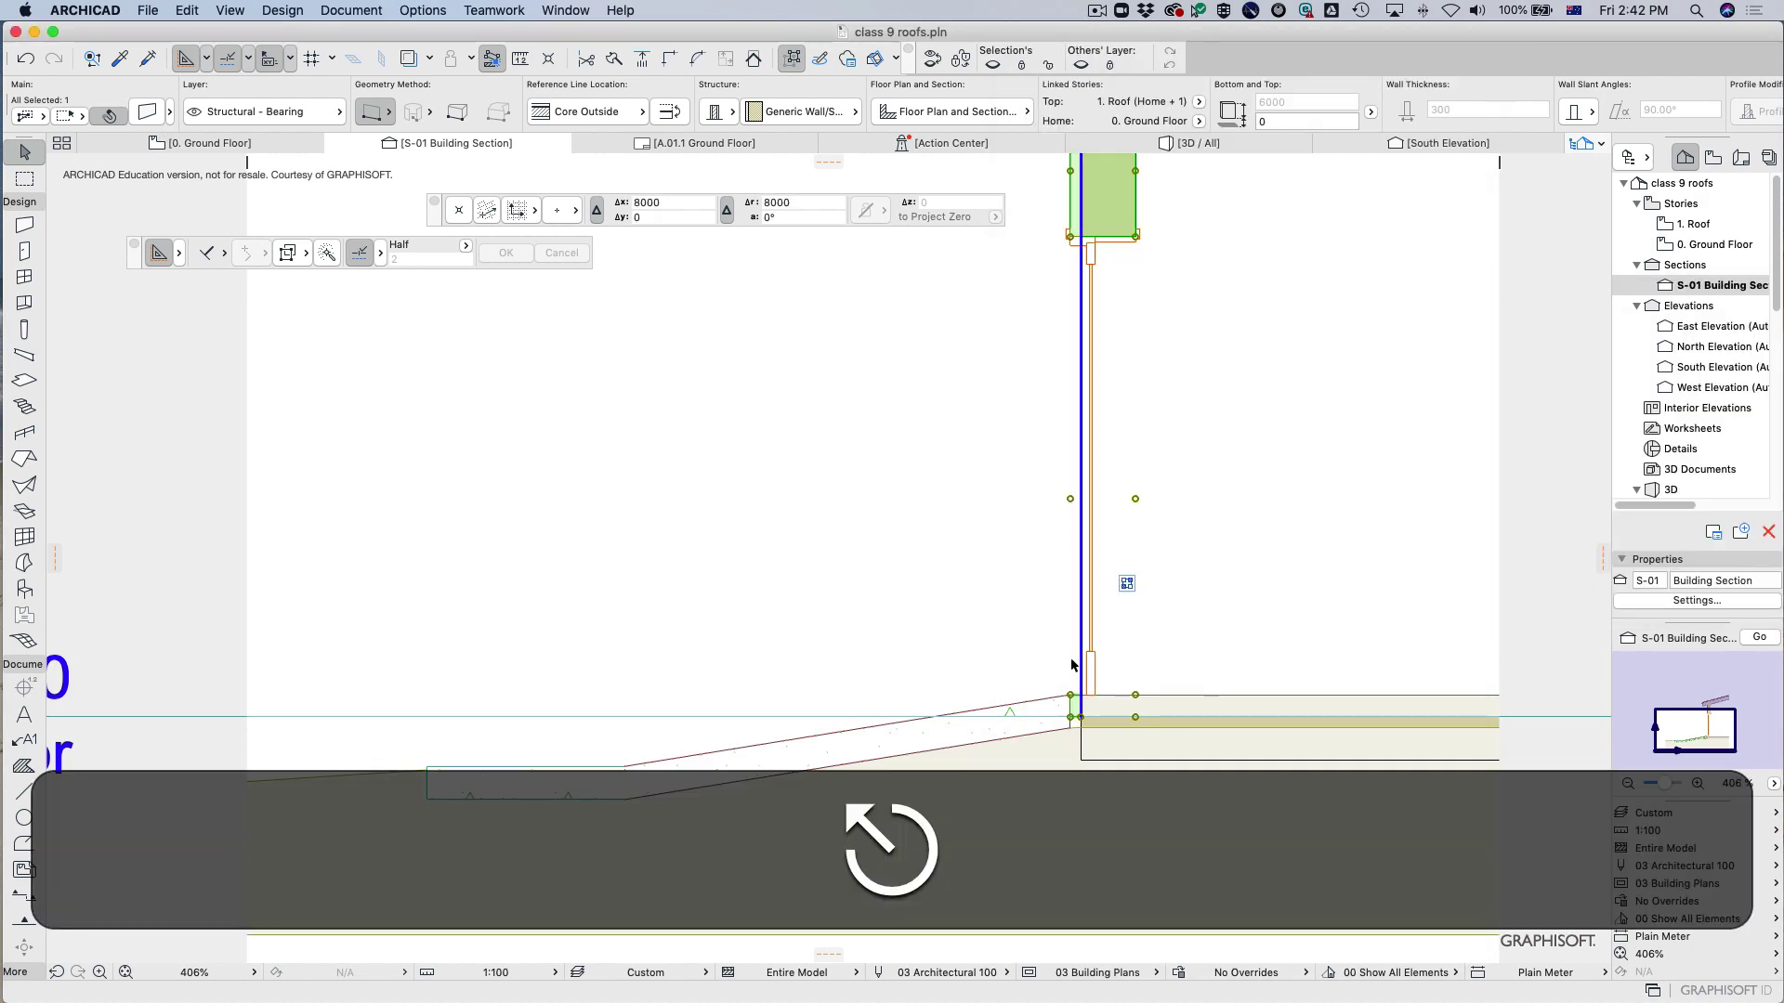
{"action": "left_click", "coordinate": [1167, 461]}
{"action": "left_click", "coordinate": [1094, 436]}
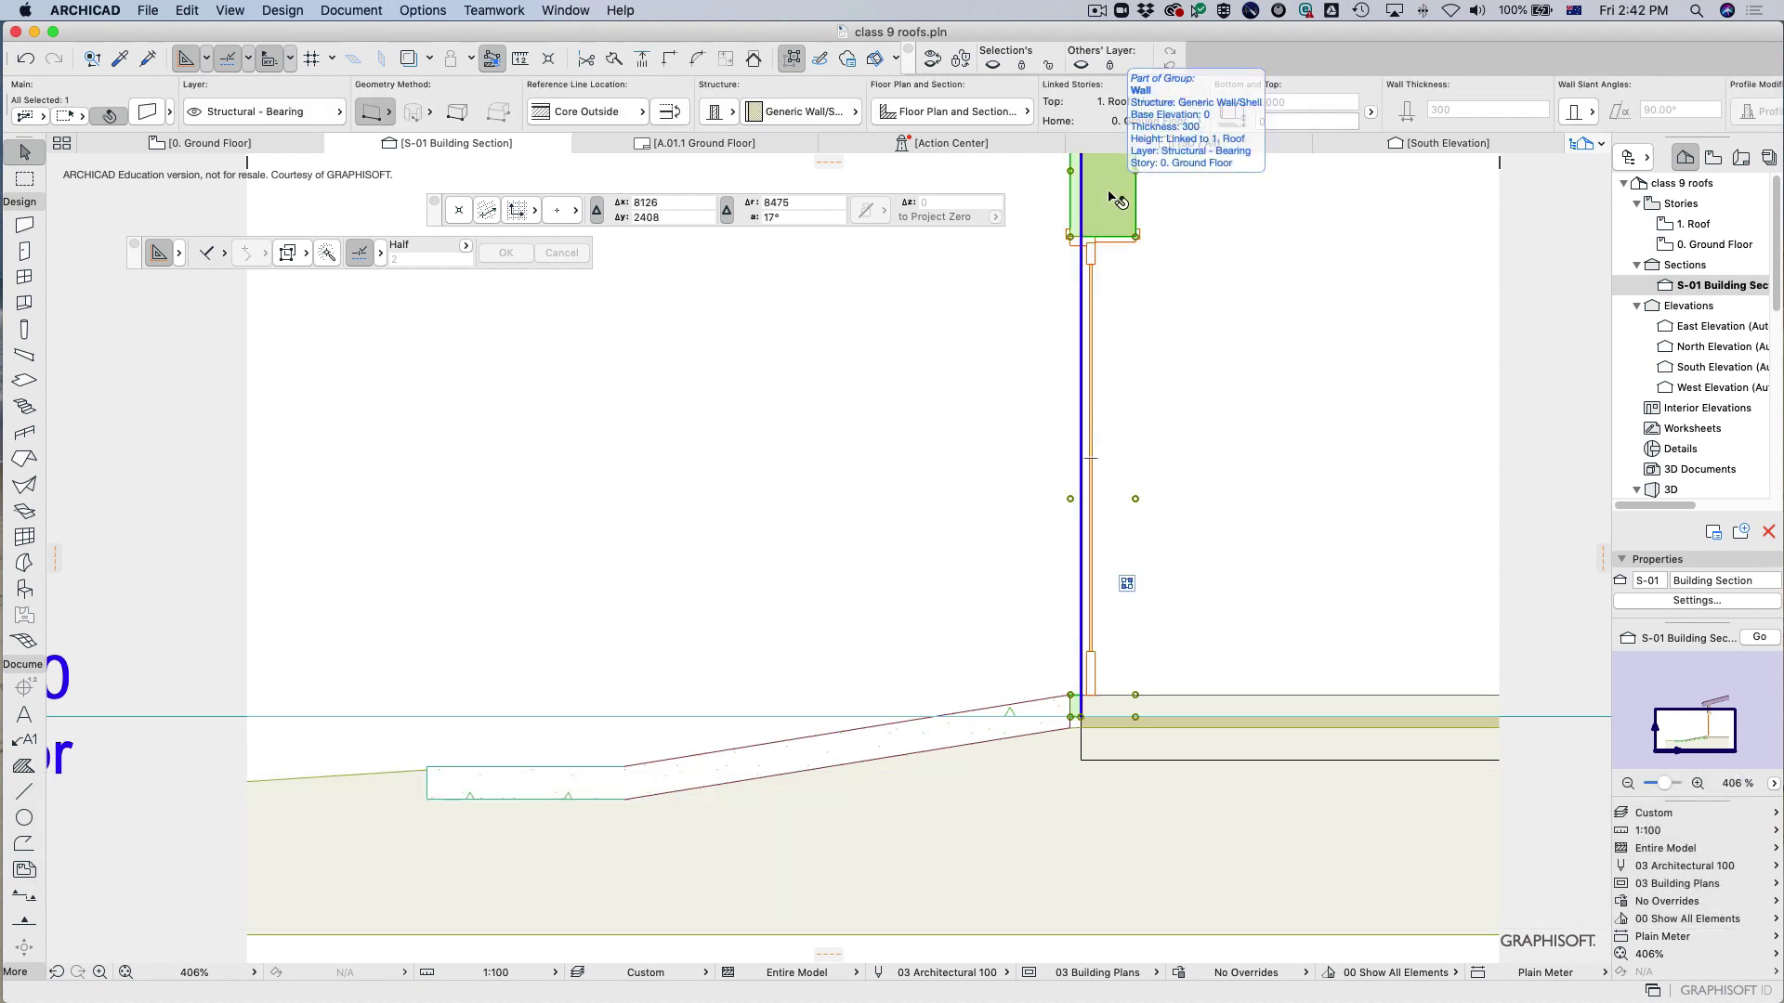
{"action": "left_click", "coordinate": [905, 749]}
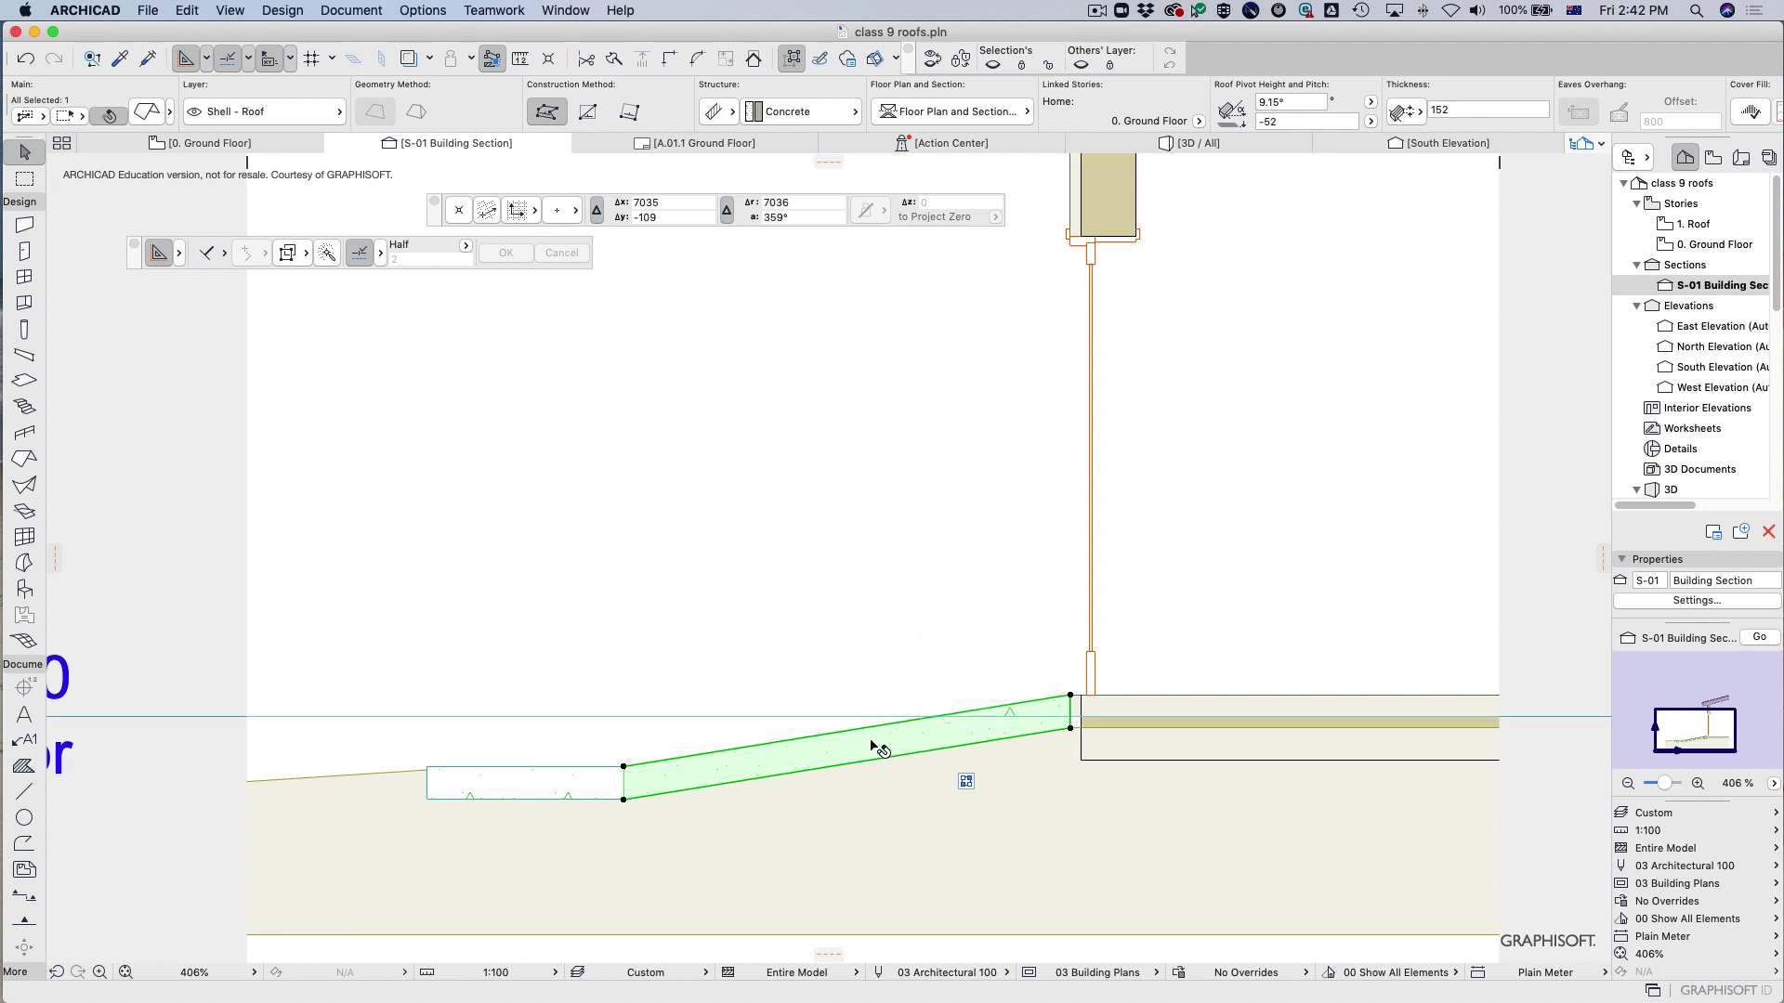
{"action": "left_click", "coordinate": [516, 783]}
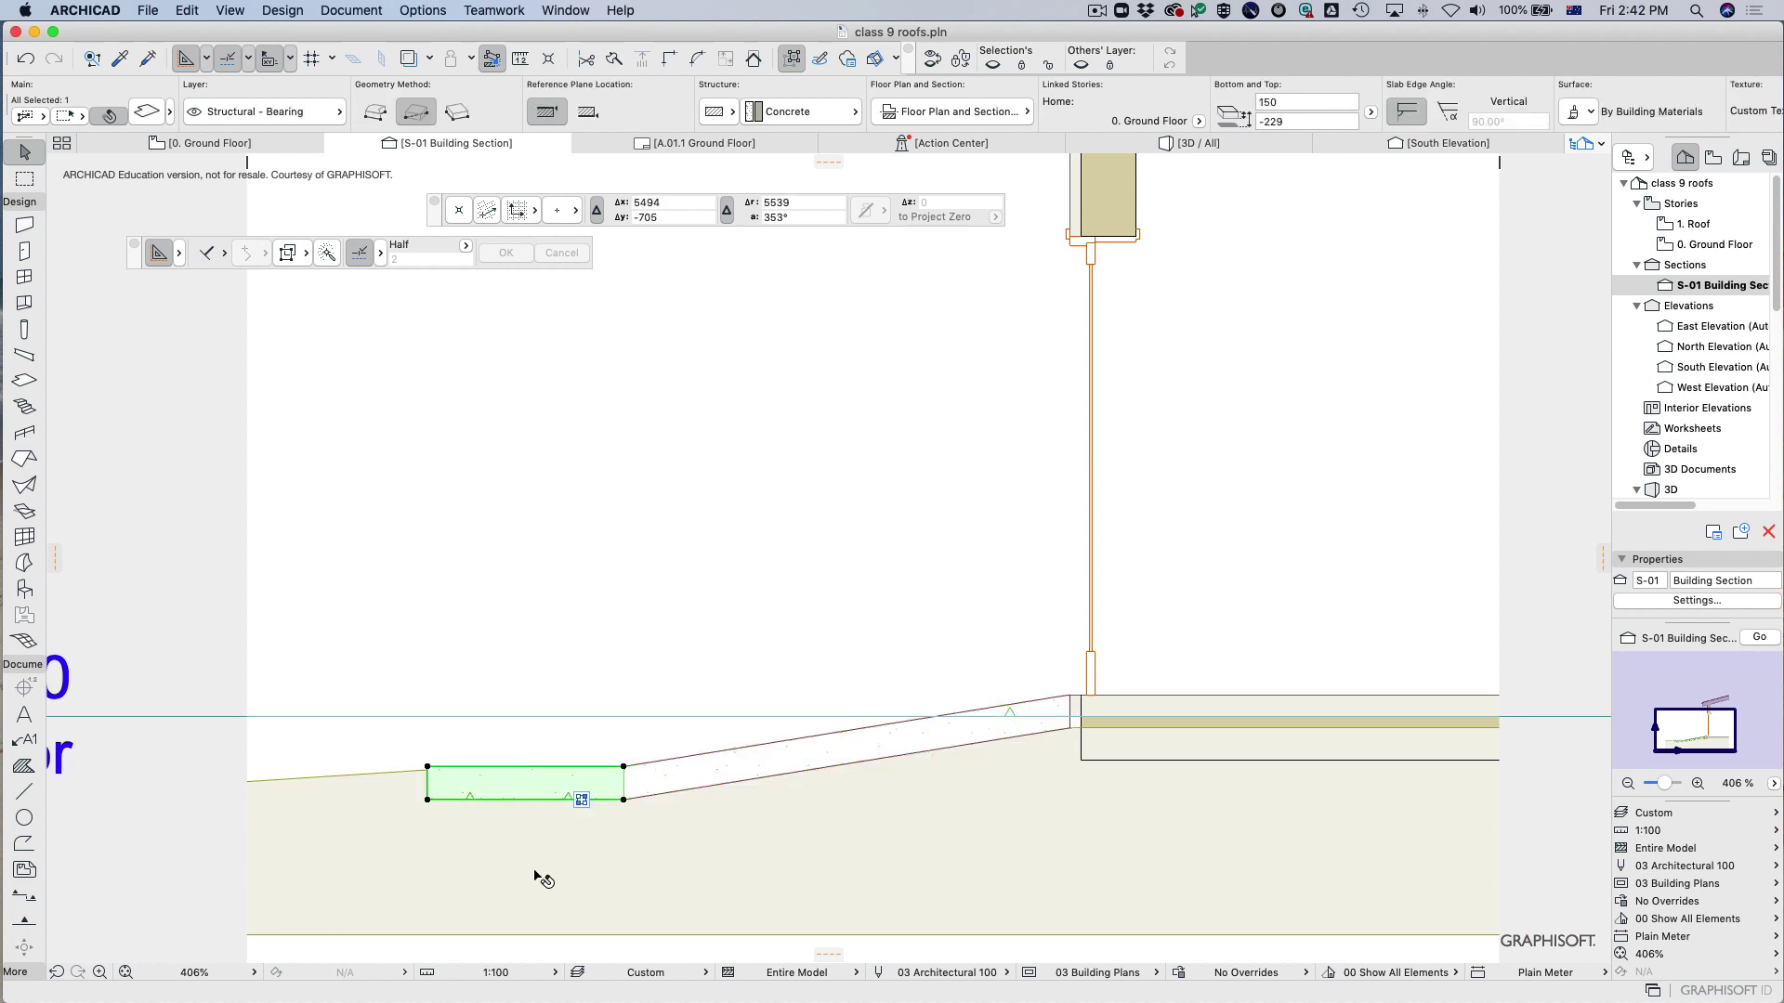
{"action": "left_click", "coordinate": [1549, 426]}
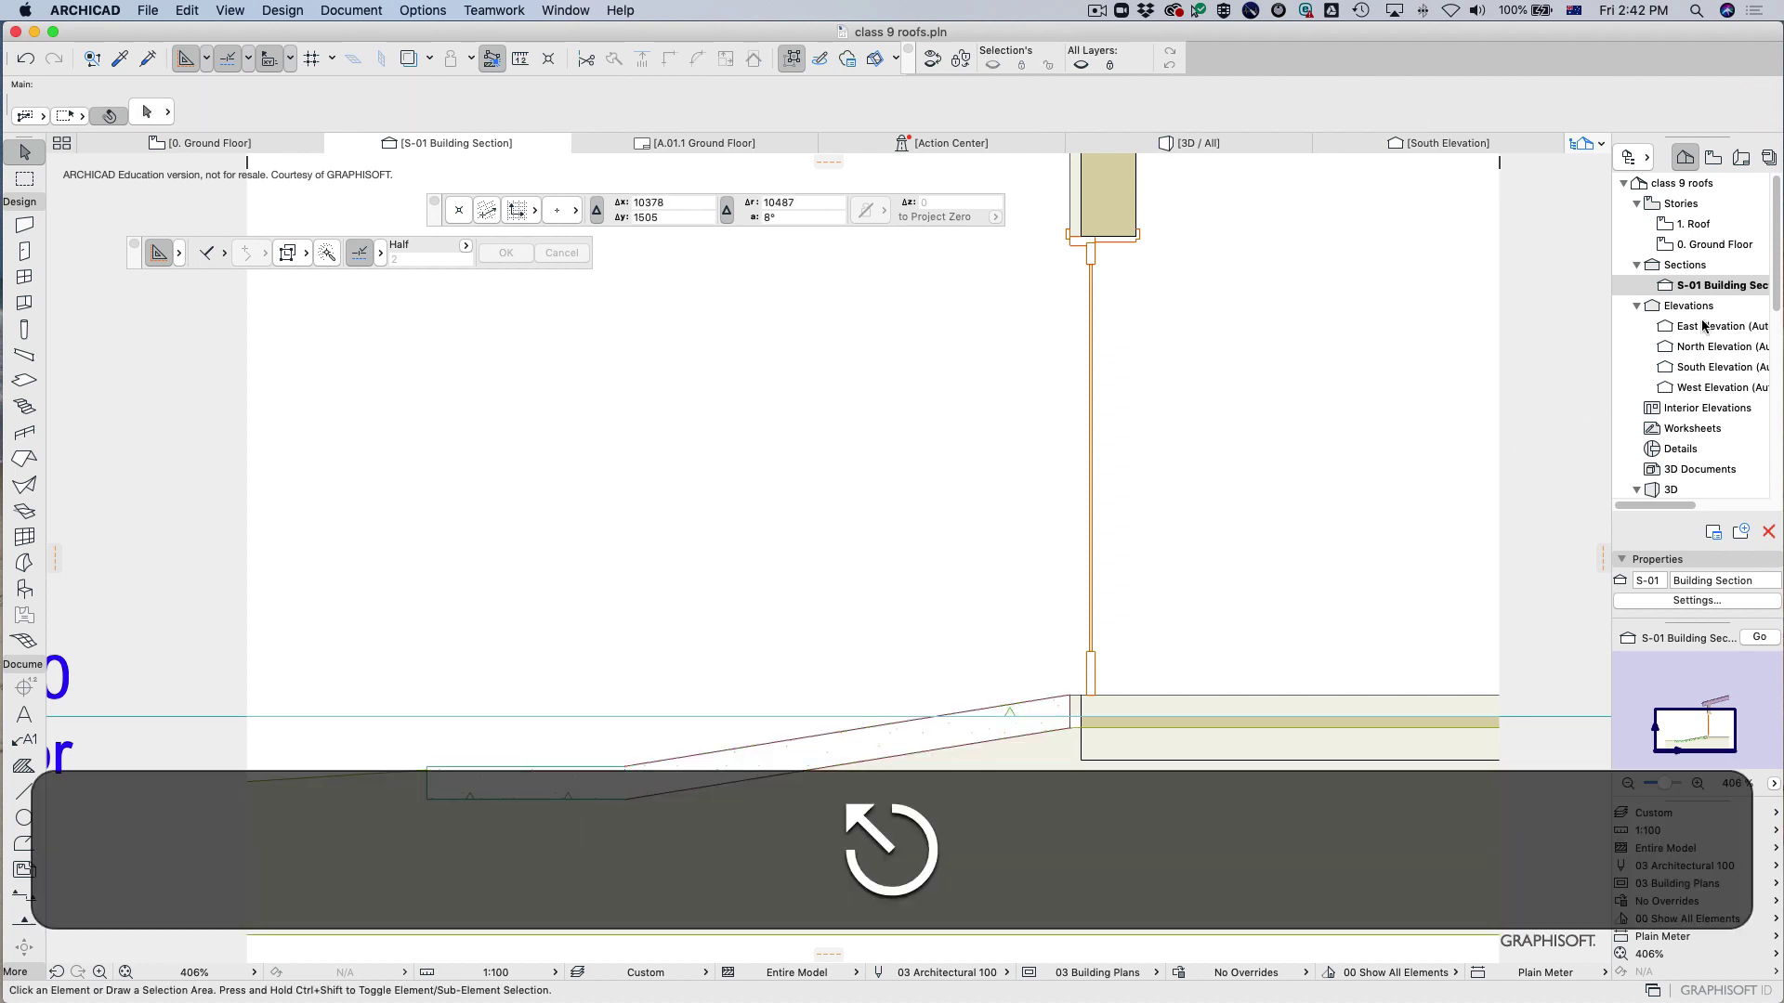
Change the status of section S-01 in its settings so the section's contents become editable 2D drawing elements.
{"action": "right_click", "coordinate": [1708, 286]}
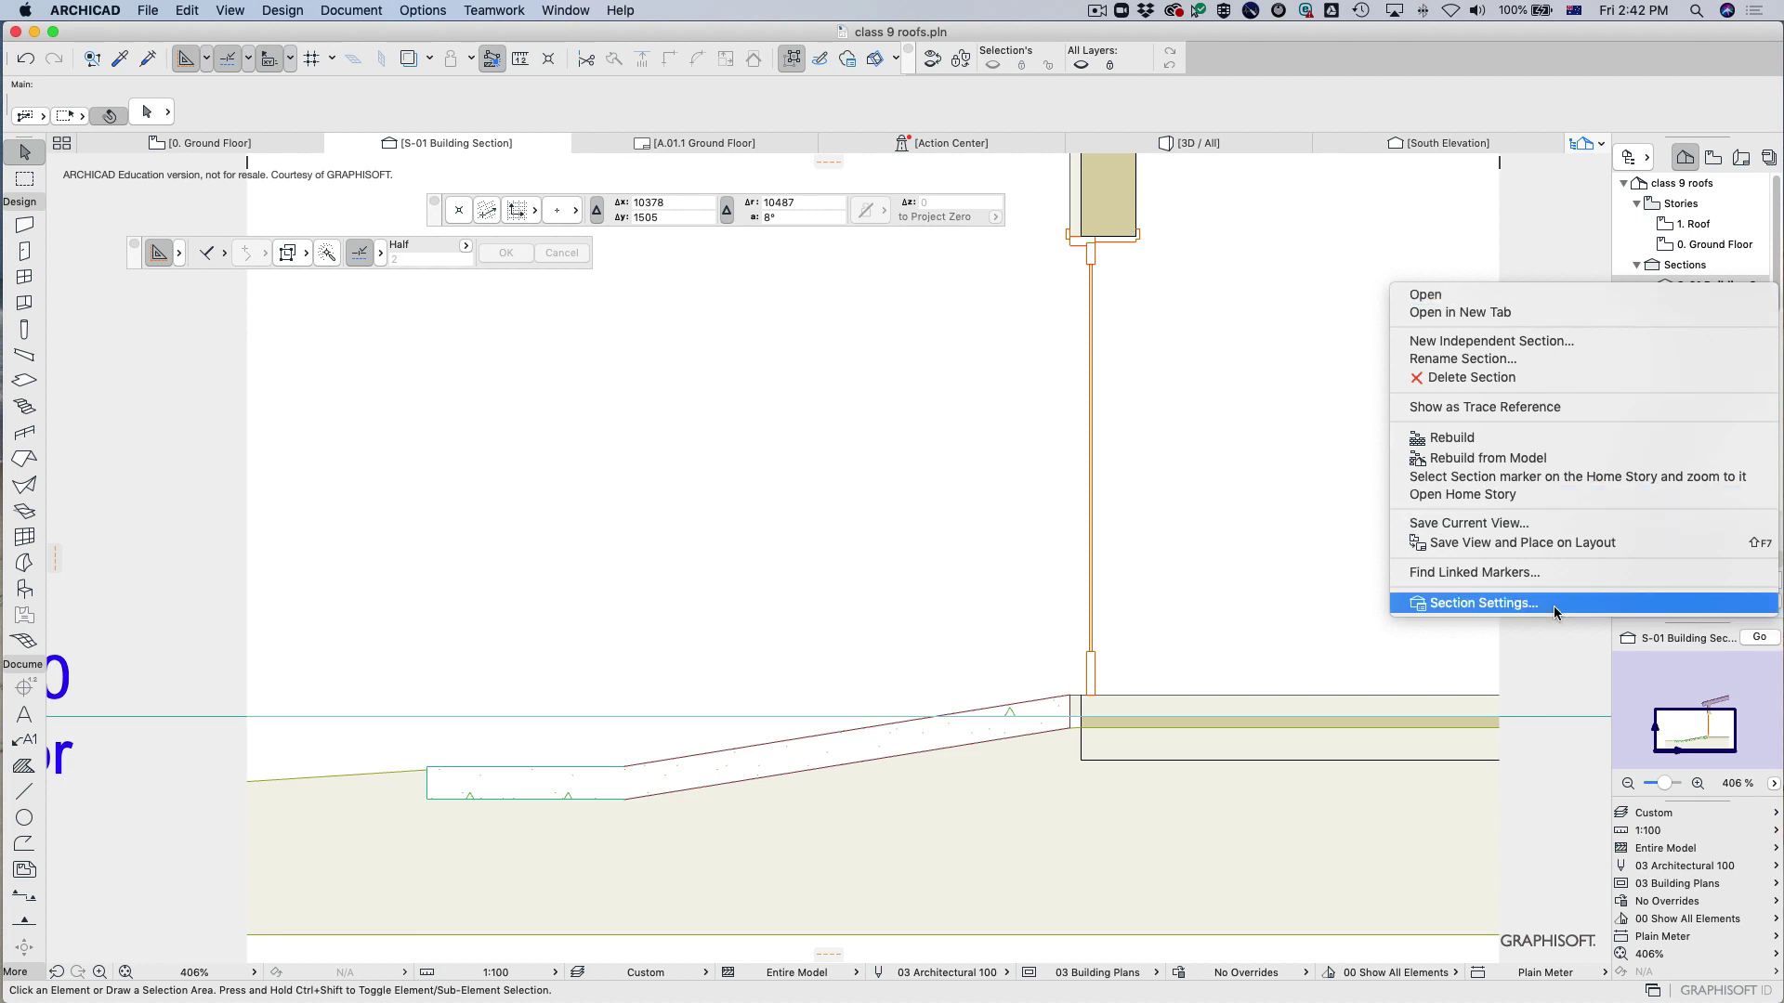
{"action": "left_click", "coordinate": [1552, 604]}
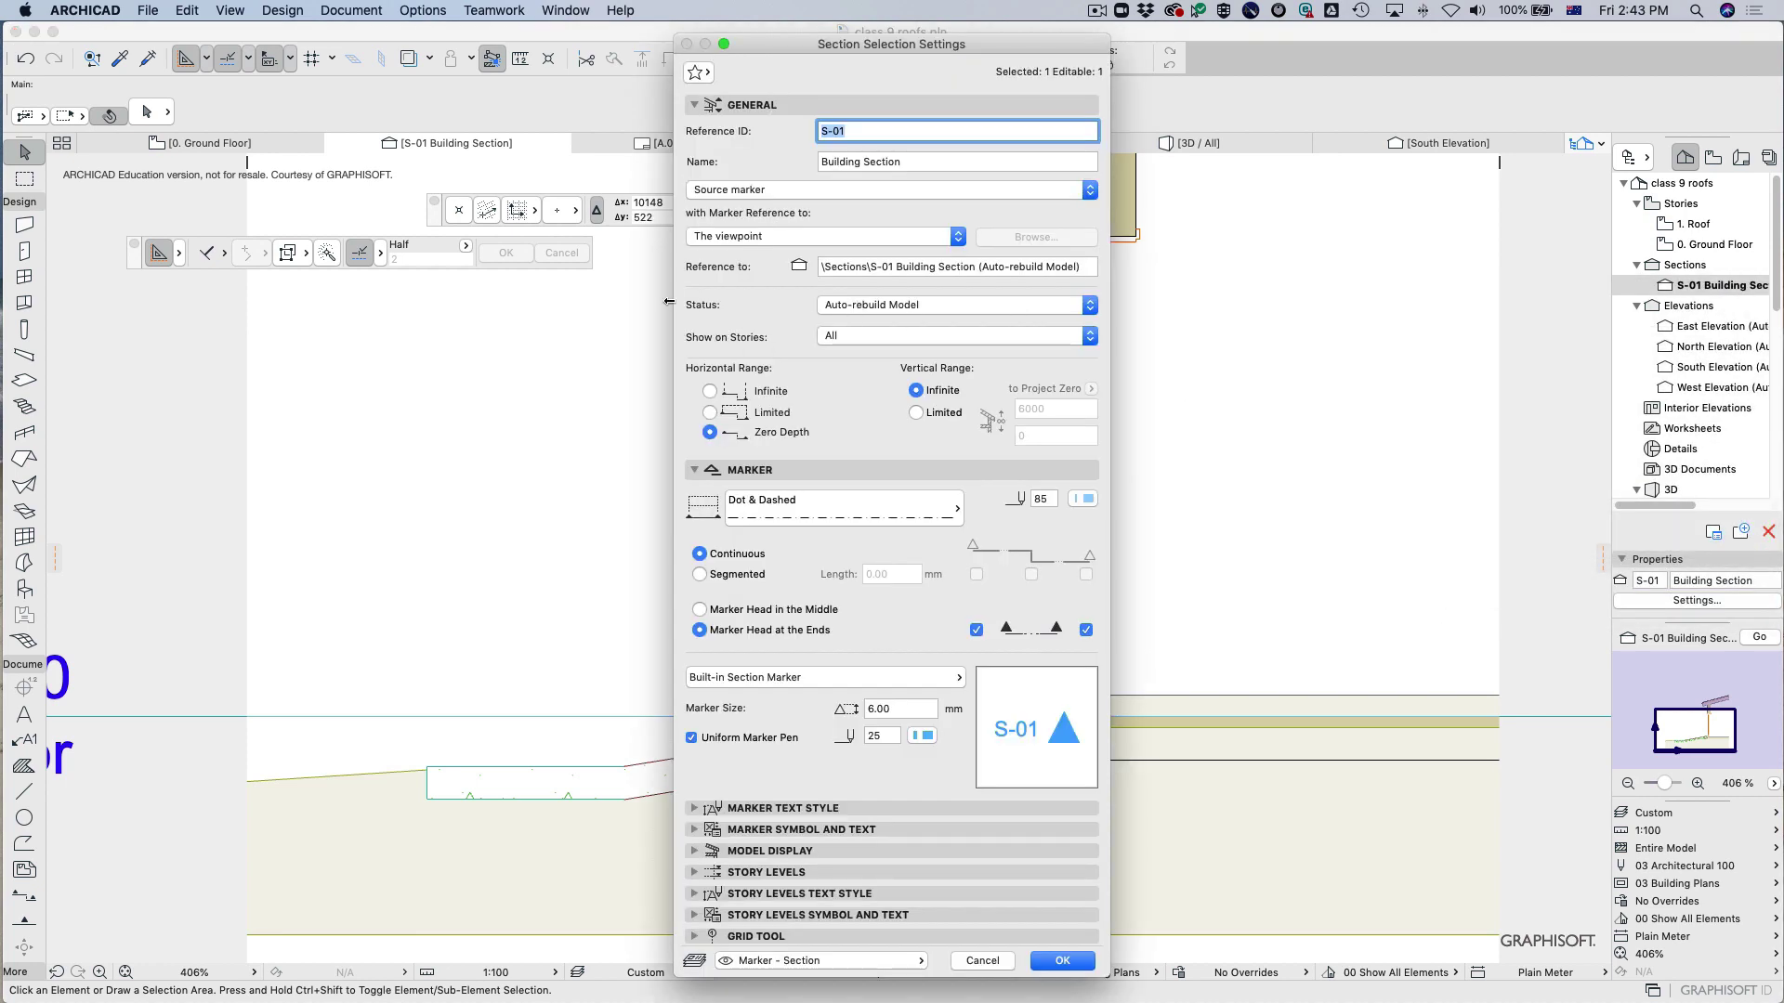
{"action": "left_click", "coordinate": [853, 306]}
{"action": "left_click", "coordinate": [896, 338]}
{"action": "left_click", "coordinate": [1084, 961]}
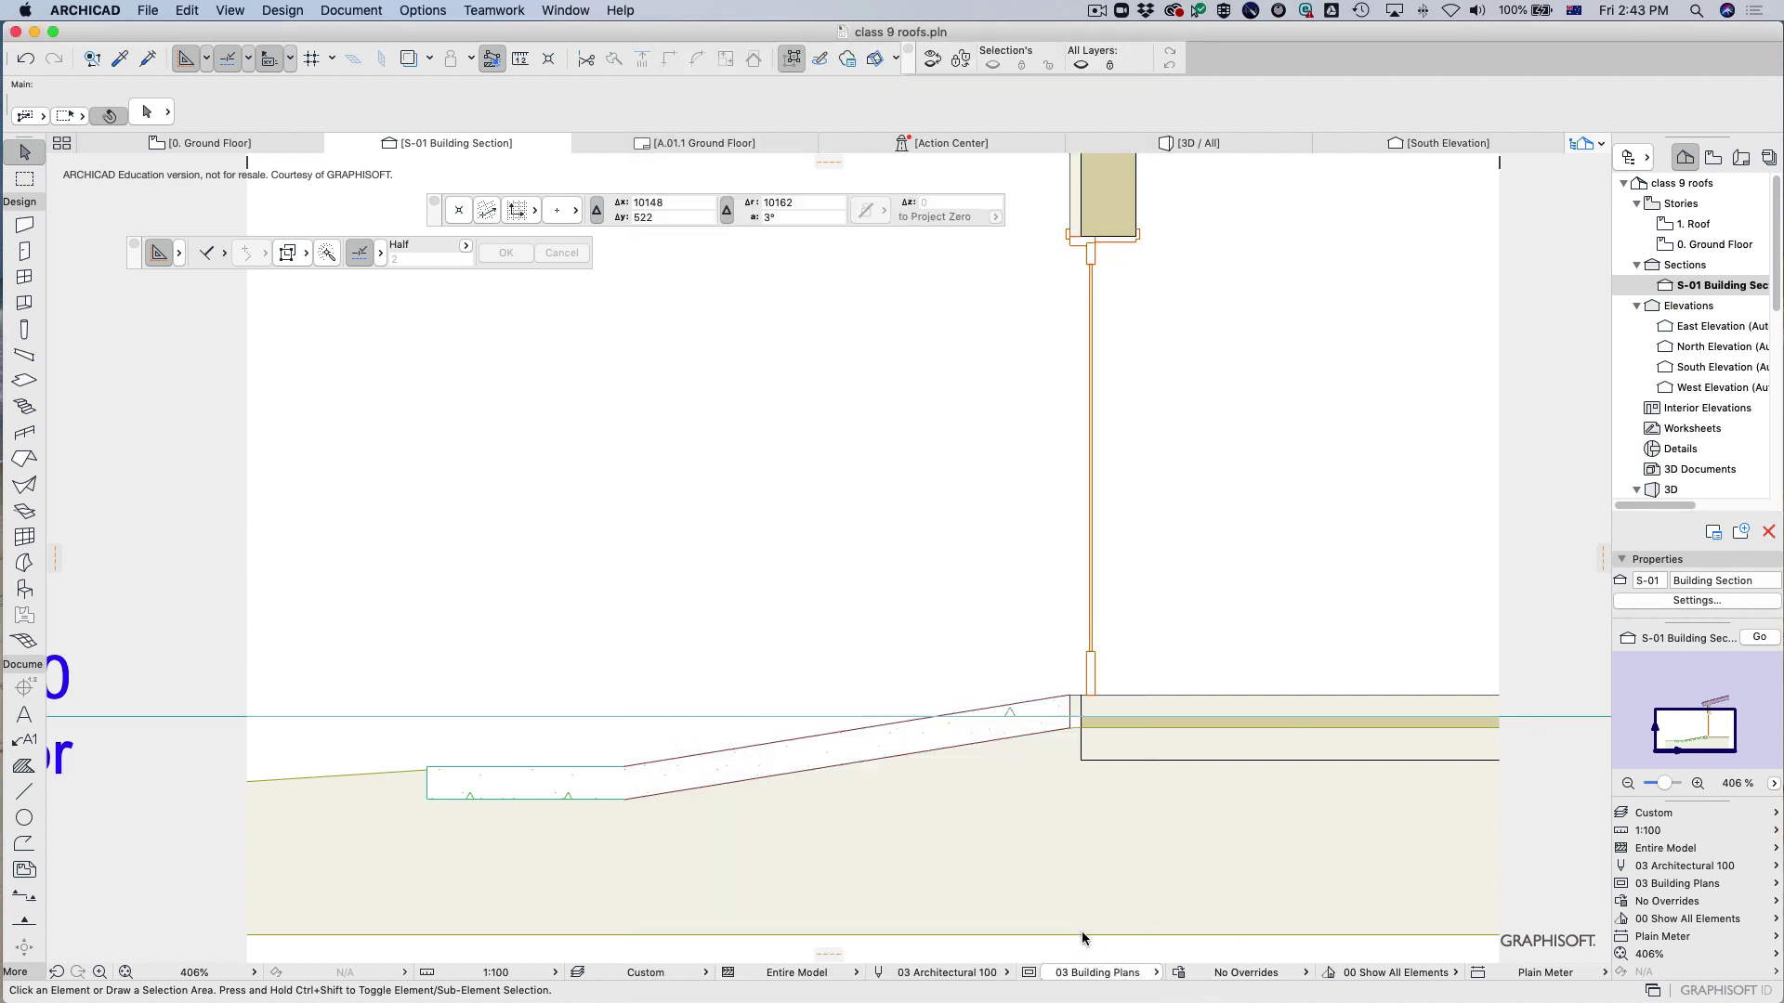
Select the terrain fill, the vertical door line and the ramp fill in turn to check them as separate 2D elements.
{"action": "left_click", "coordinate": [1076, 786]}
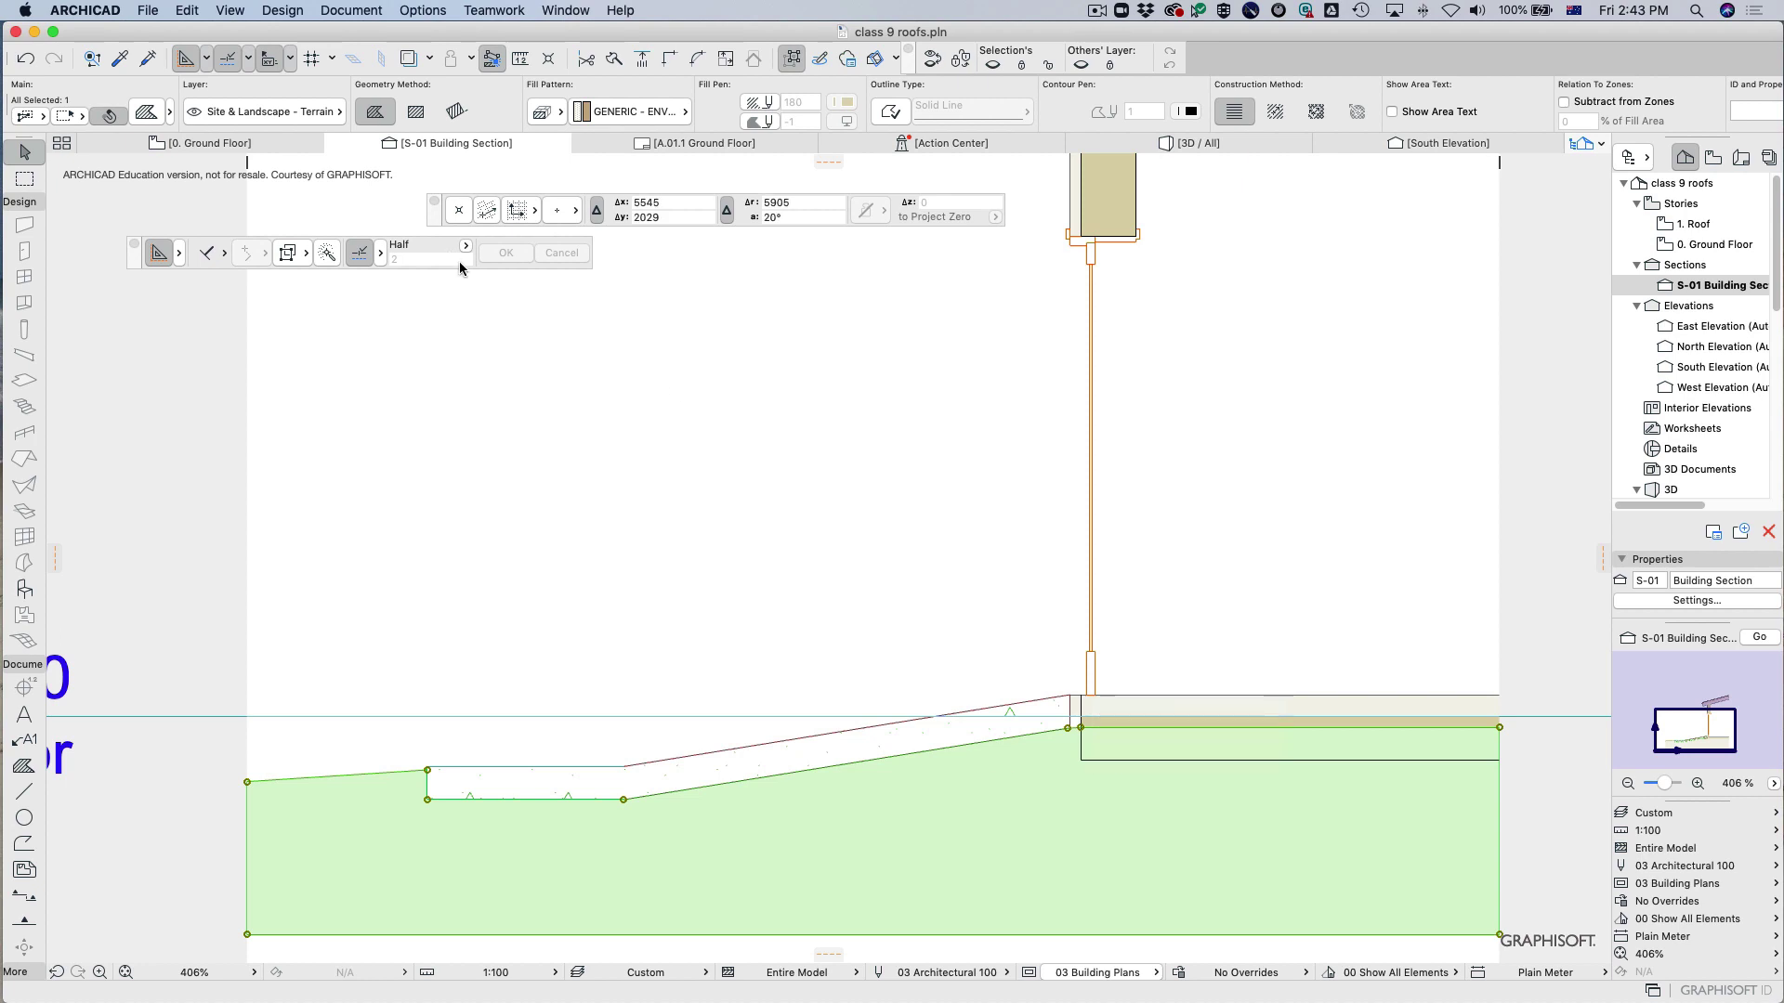
{"action": "left_click", "coordinate": [1092, 433]}
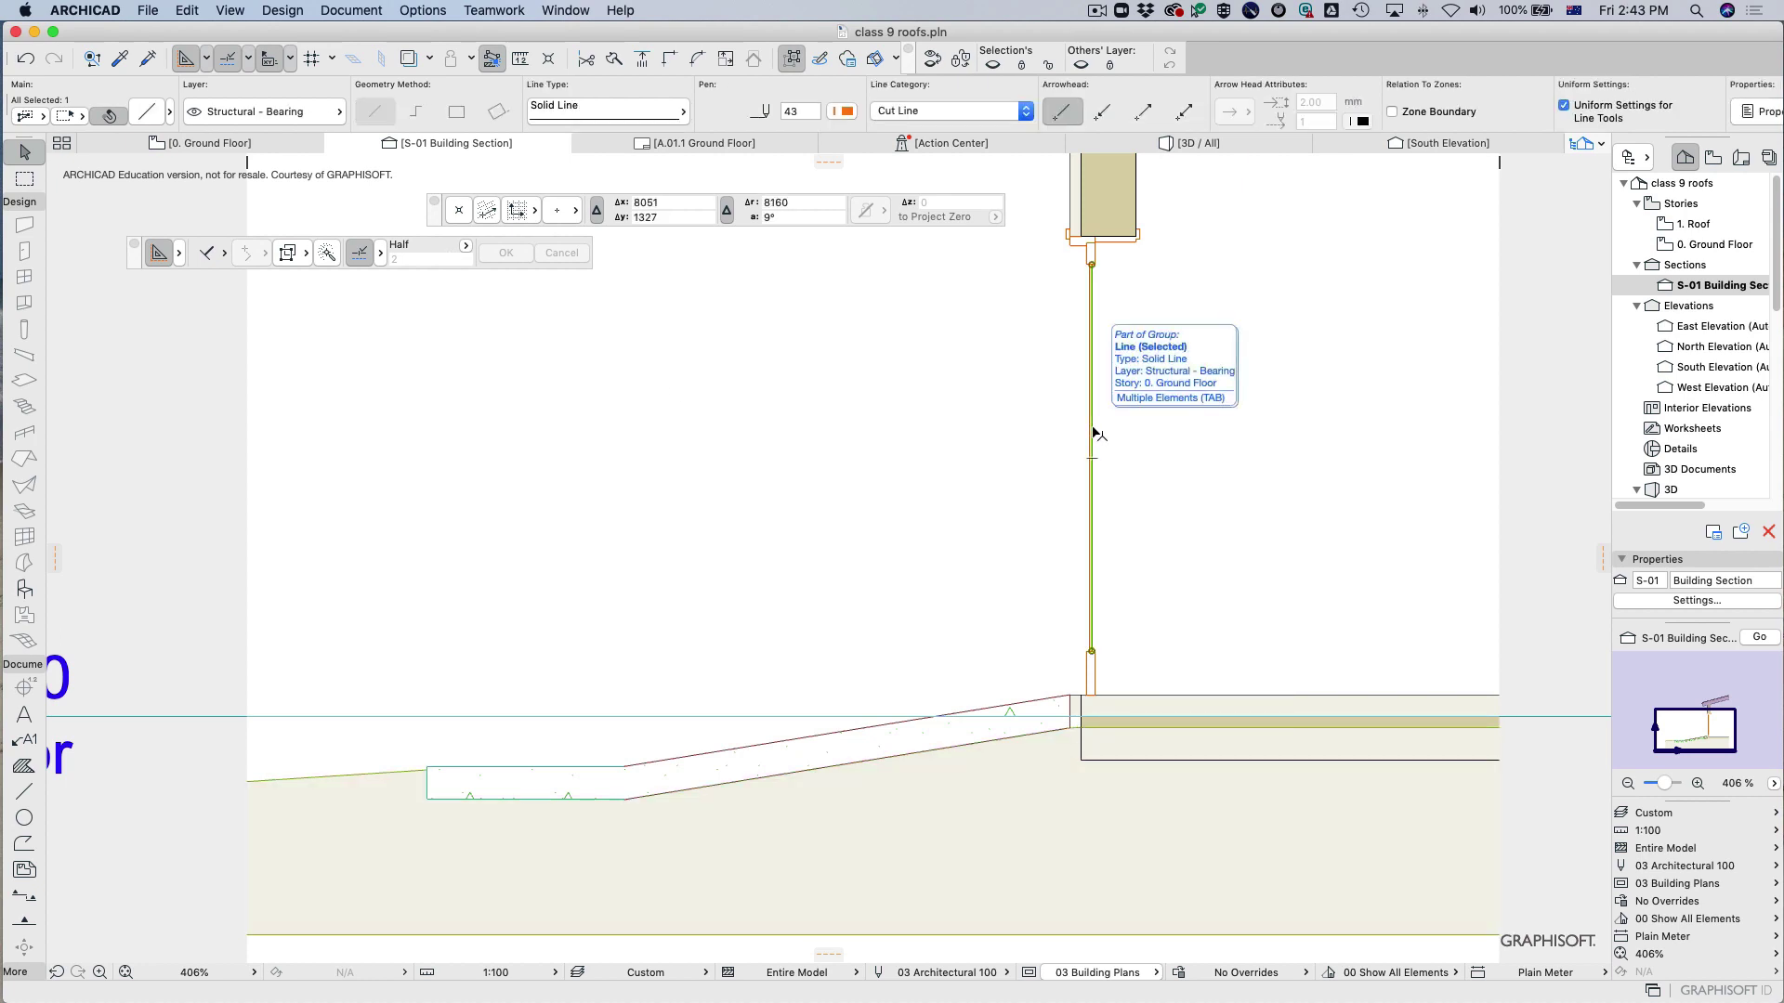
{"action": "left_click", "coordinate": [856, 761]}
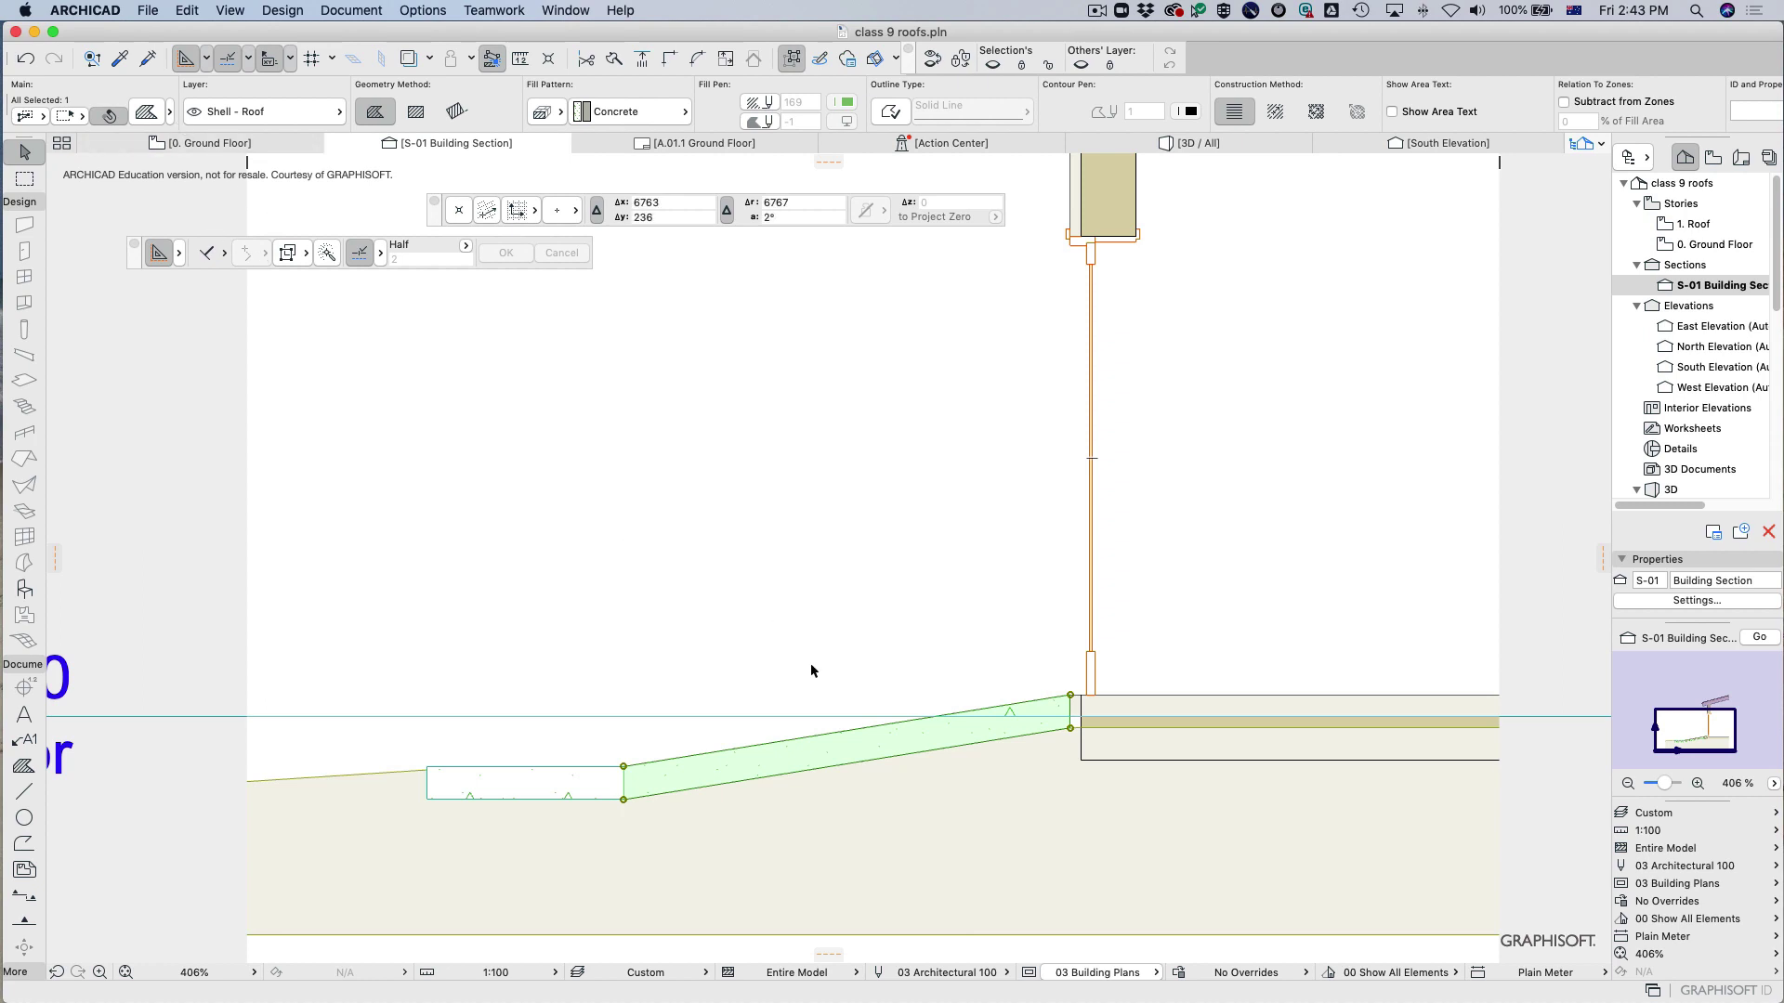
{"action": "key", "text": "super+z"}
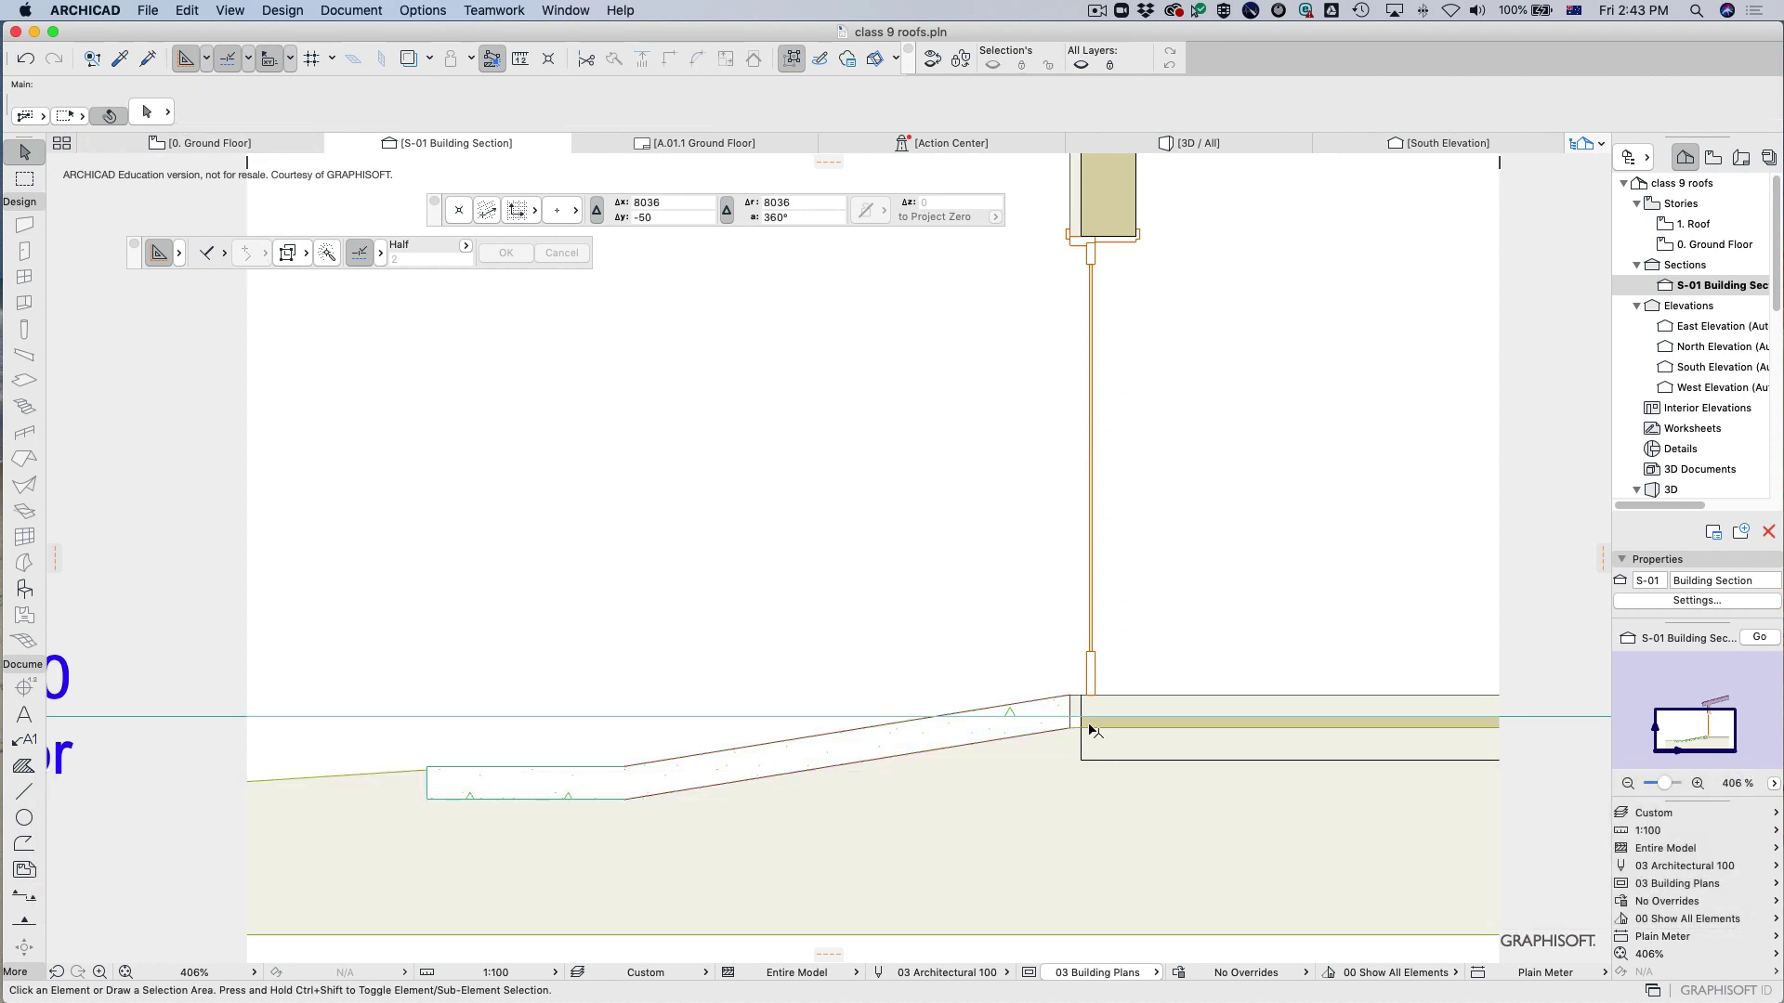
{"action": "scroll", "coordinate": [1064, 720], "scroll_direction": "up", "scroll_amount": 5}
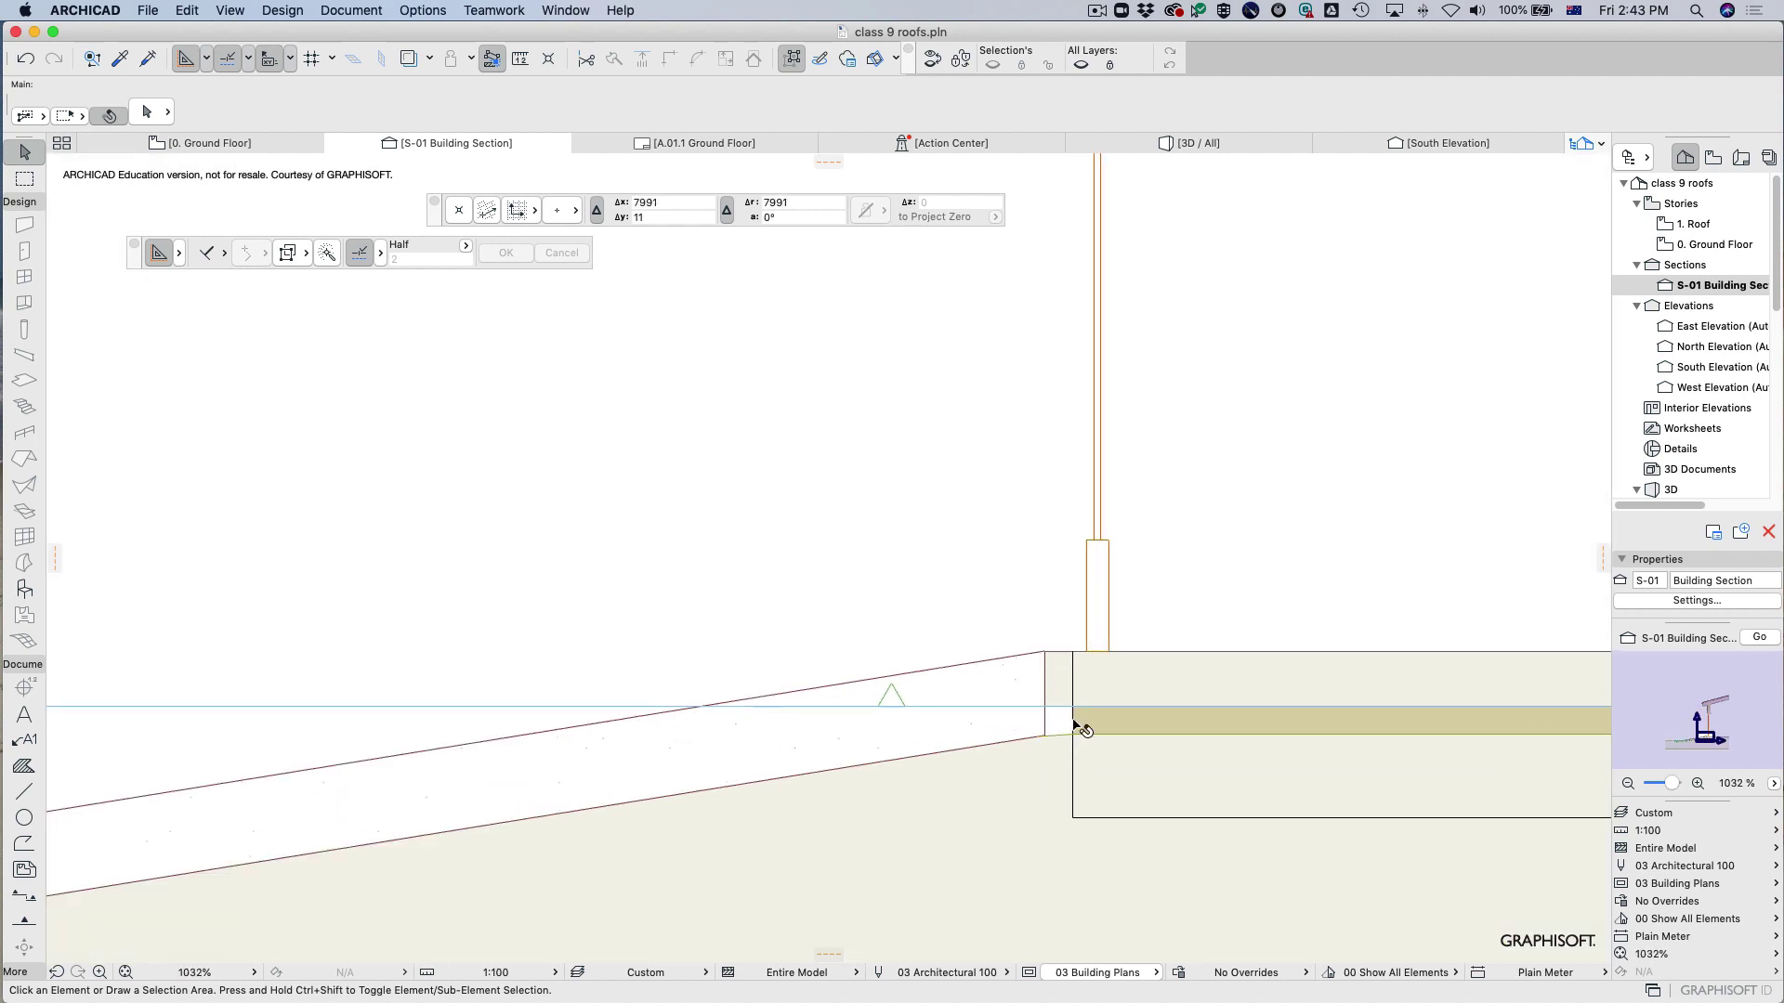
Stretch the two lower corners of the small fill between the ramp and the floor slab down to the terrain line.
{"action": "scroll", "coordinate": [1060, 701], "scroll_direction": "up", "scroll_amount": 4}
{"action": "left_click", "coordinate": [1059, 692]}
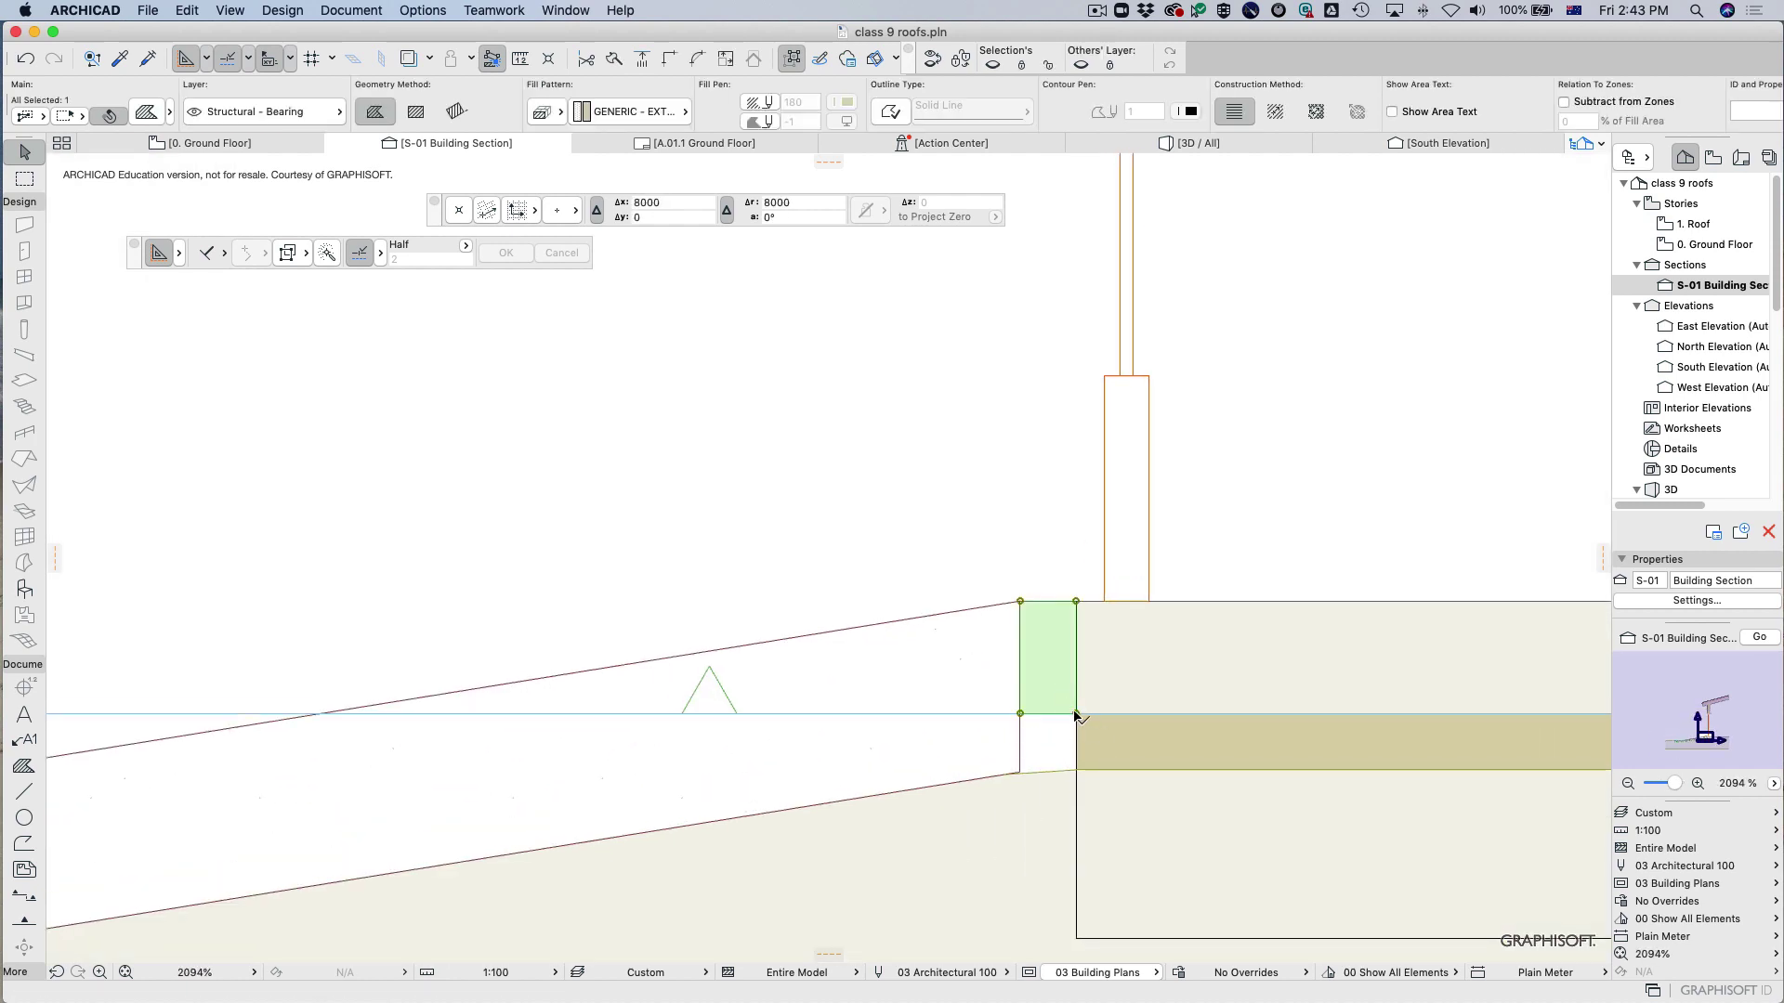
{"action": "left_click", "coordinate": [1076, 713]}
{"action": "left_click", "coordinate": [1076, 769]}
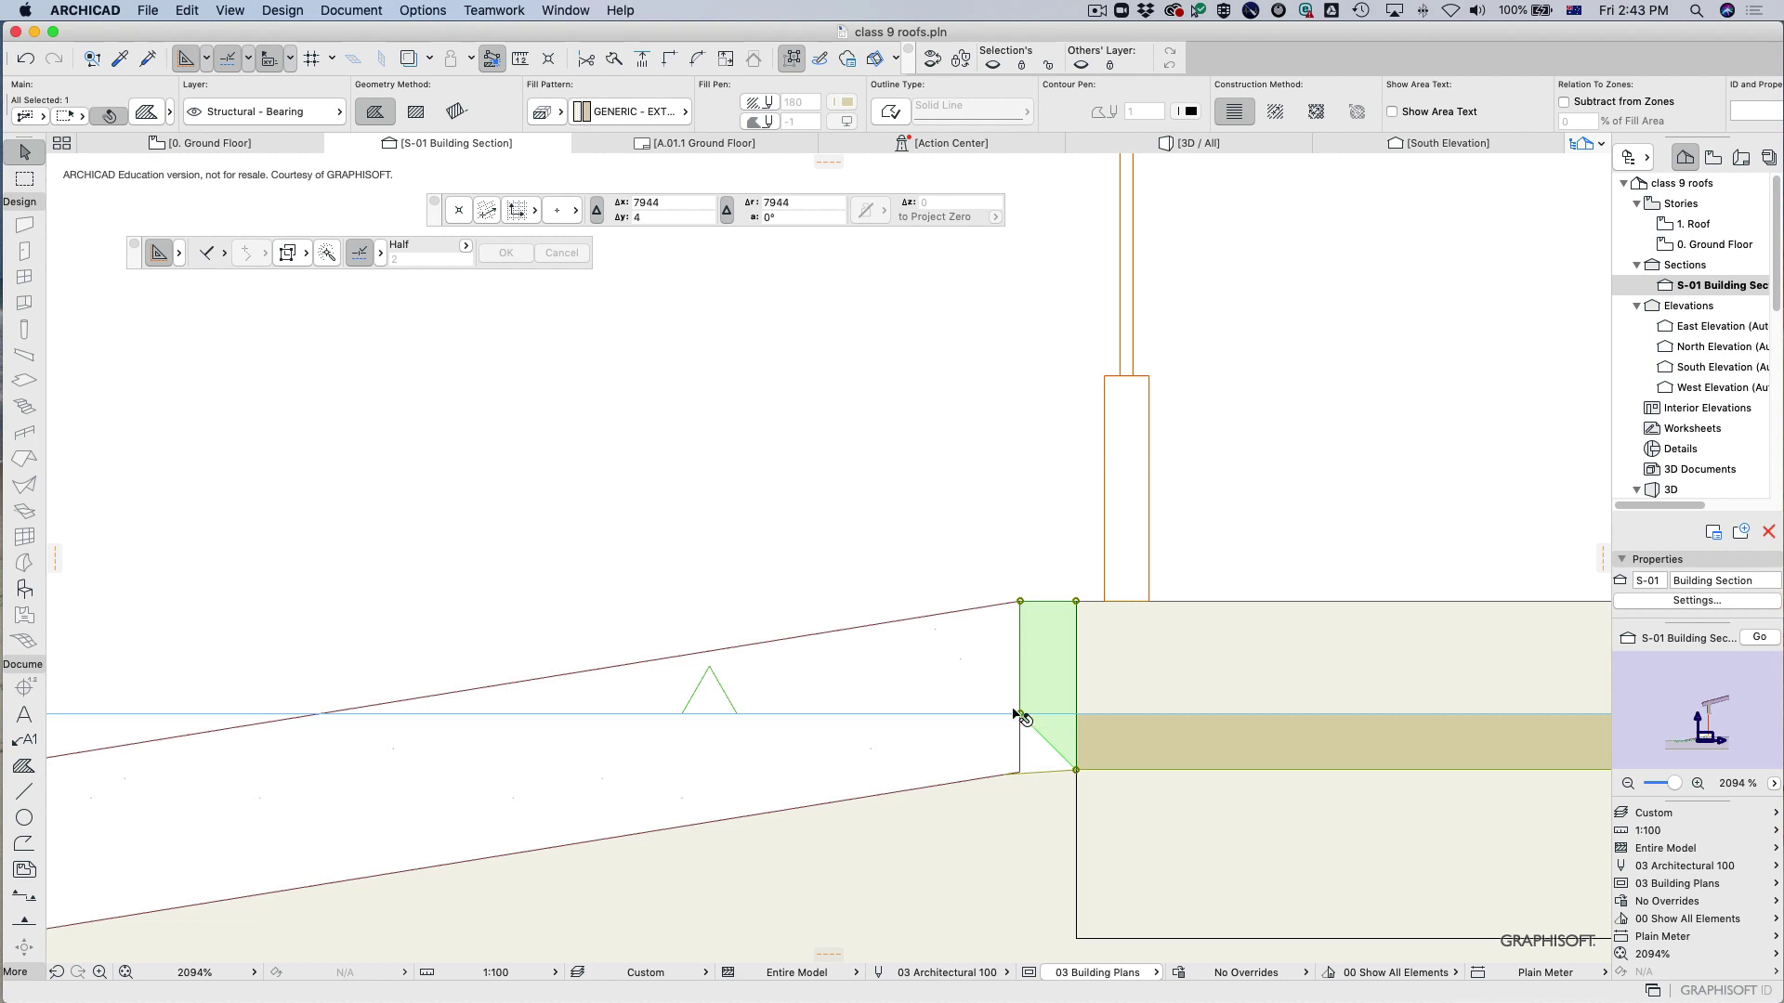
{"action": "left_click", "coordinate": [1020, 715]}
{"action": "left_click", "coordinate": [1021, 772]}
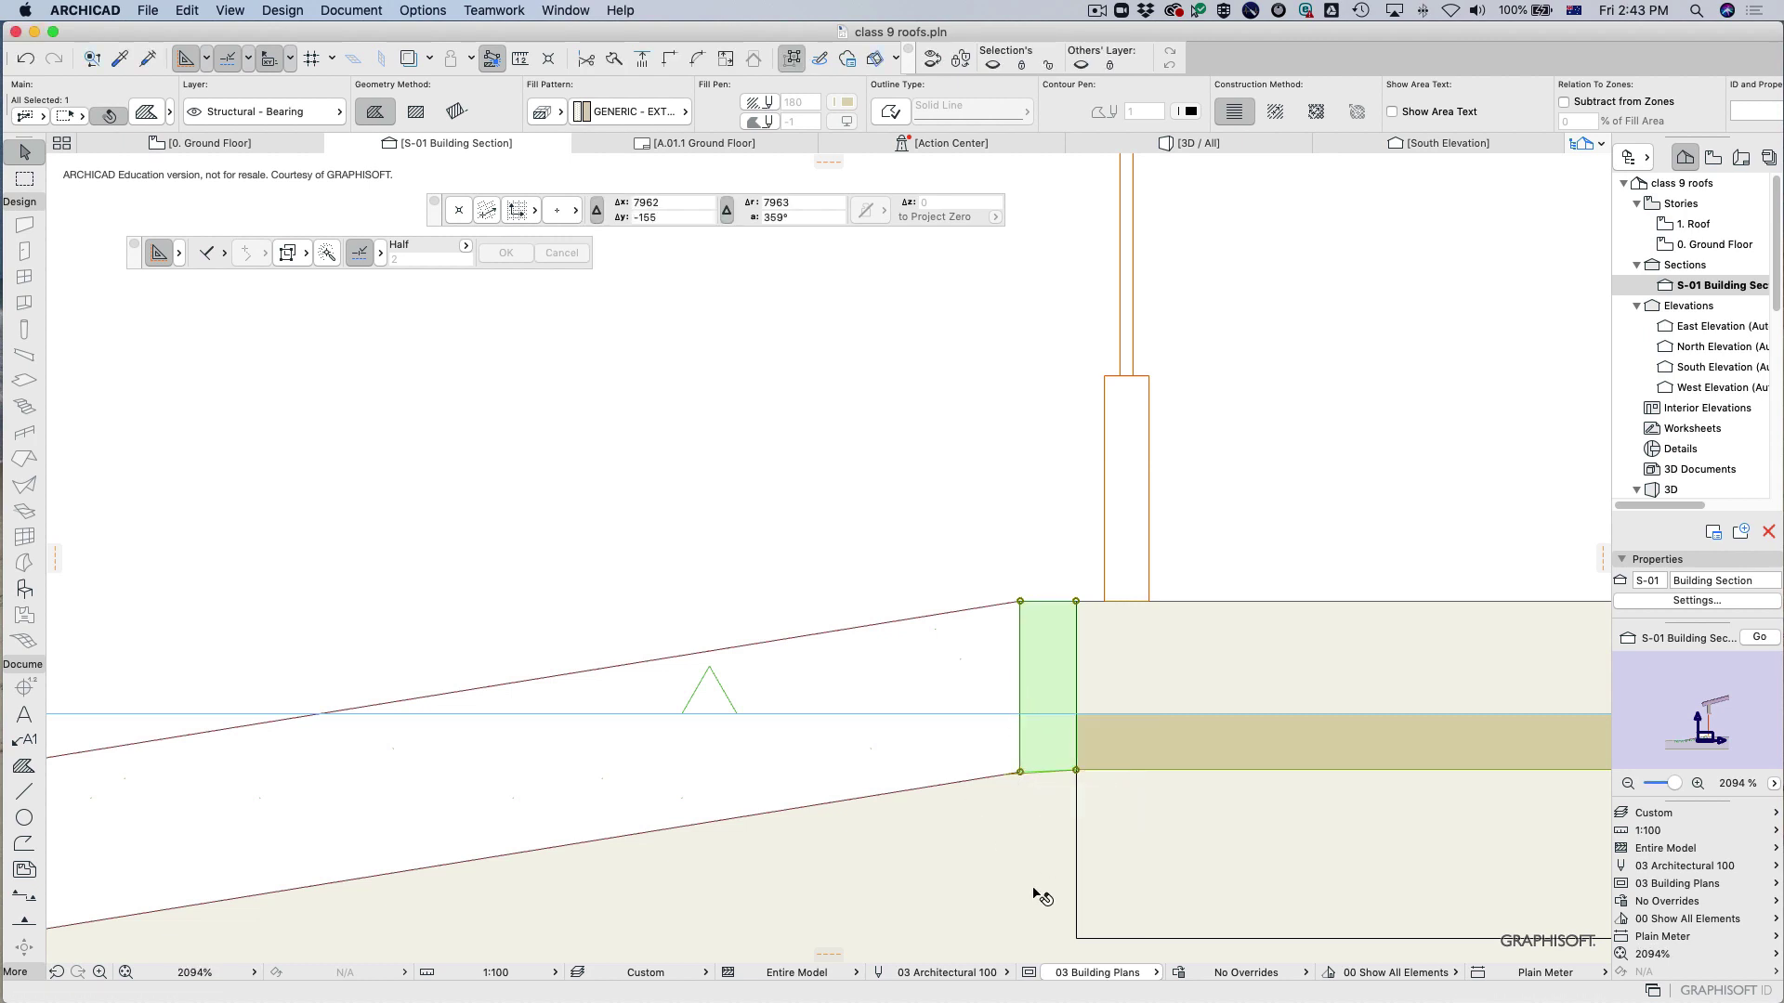
{"action": "left_click", "coordinate": [961, 381]}
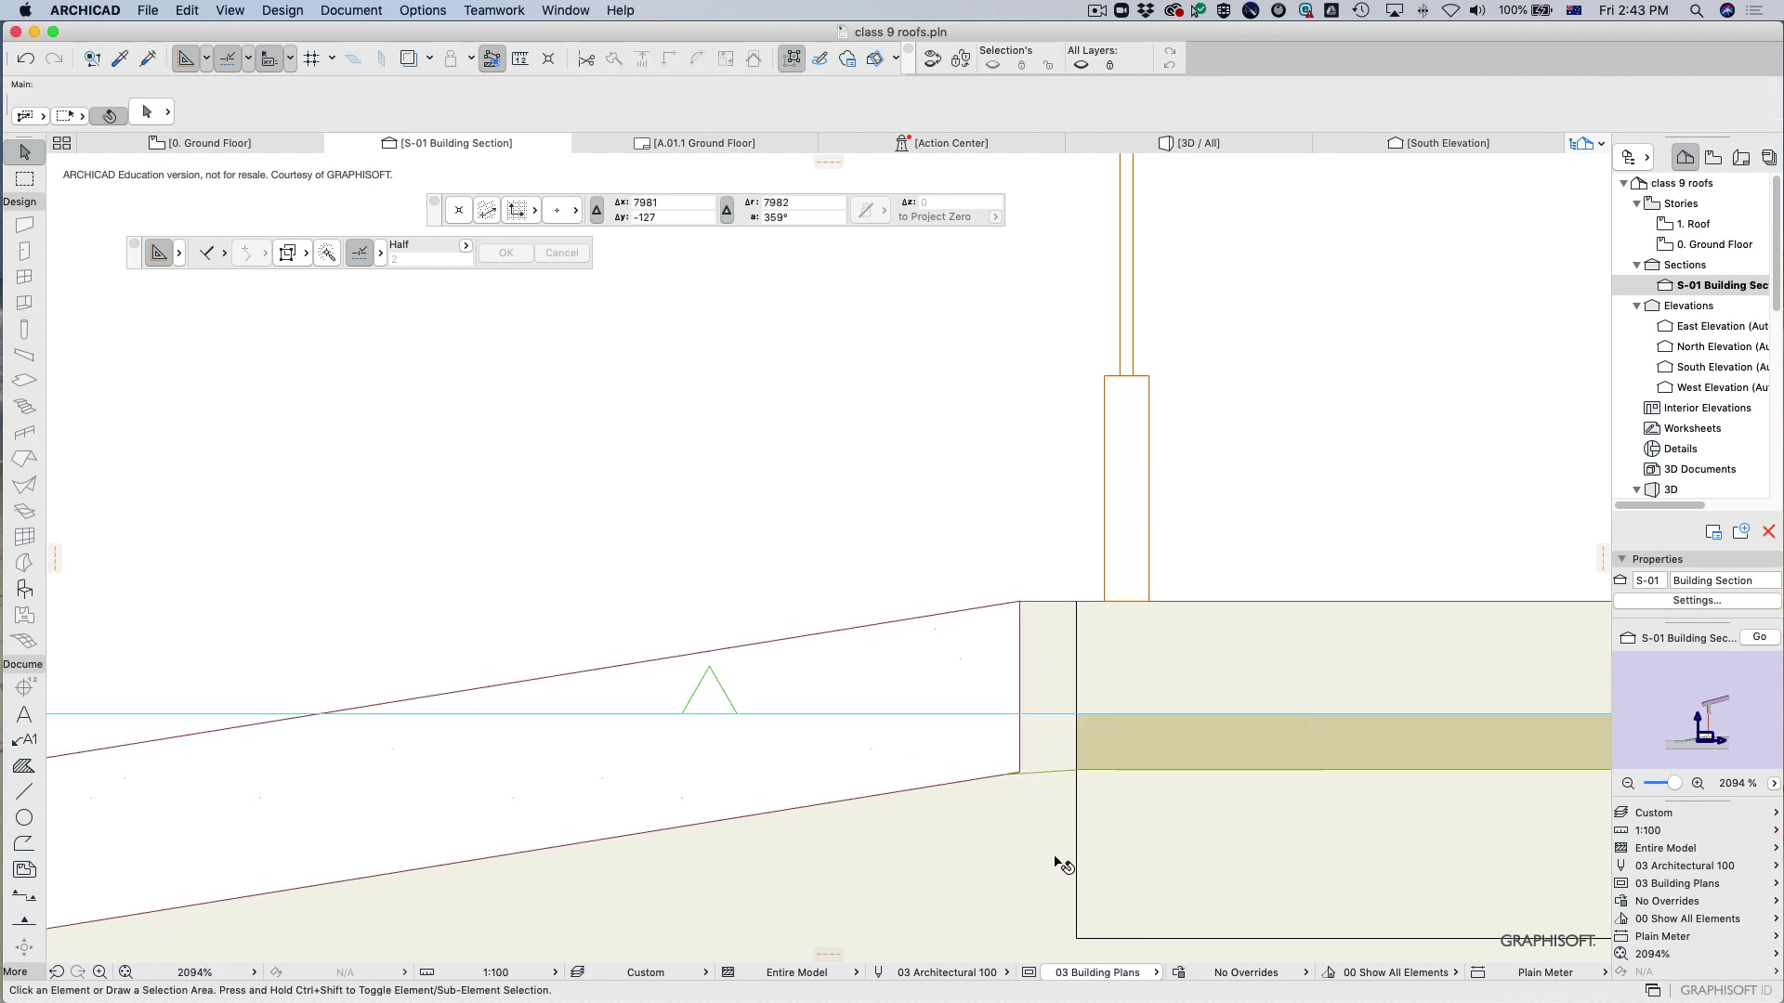
Move the ramp away from the front door on the ground floor plan and reopen section S-01 to compare.
{"action": "scroll", "coordinate": [1062, 878], "scroll_direction": "down", "scroll_amount": 10}
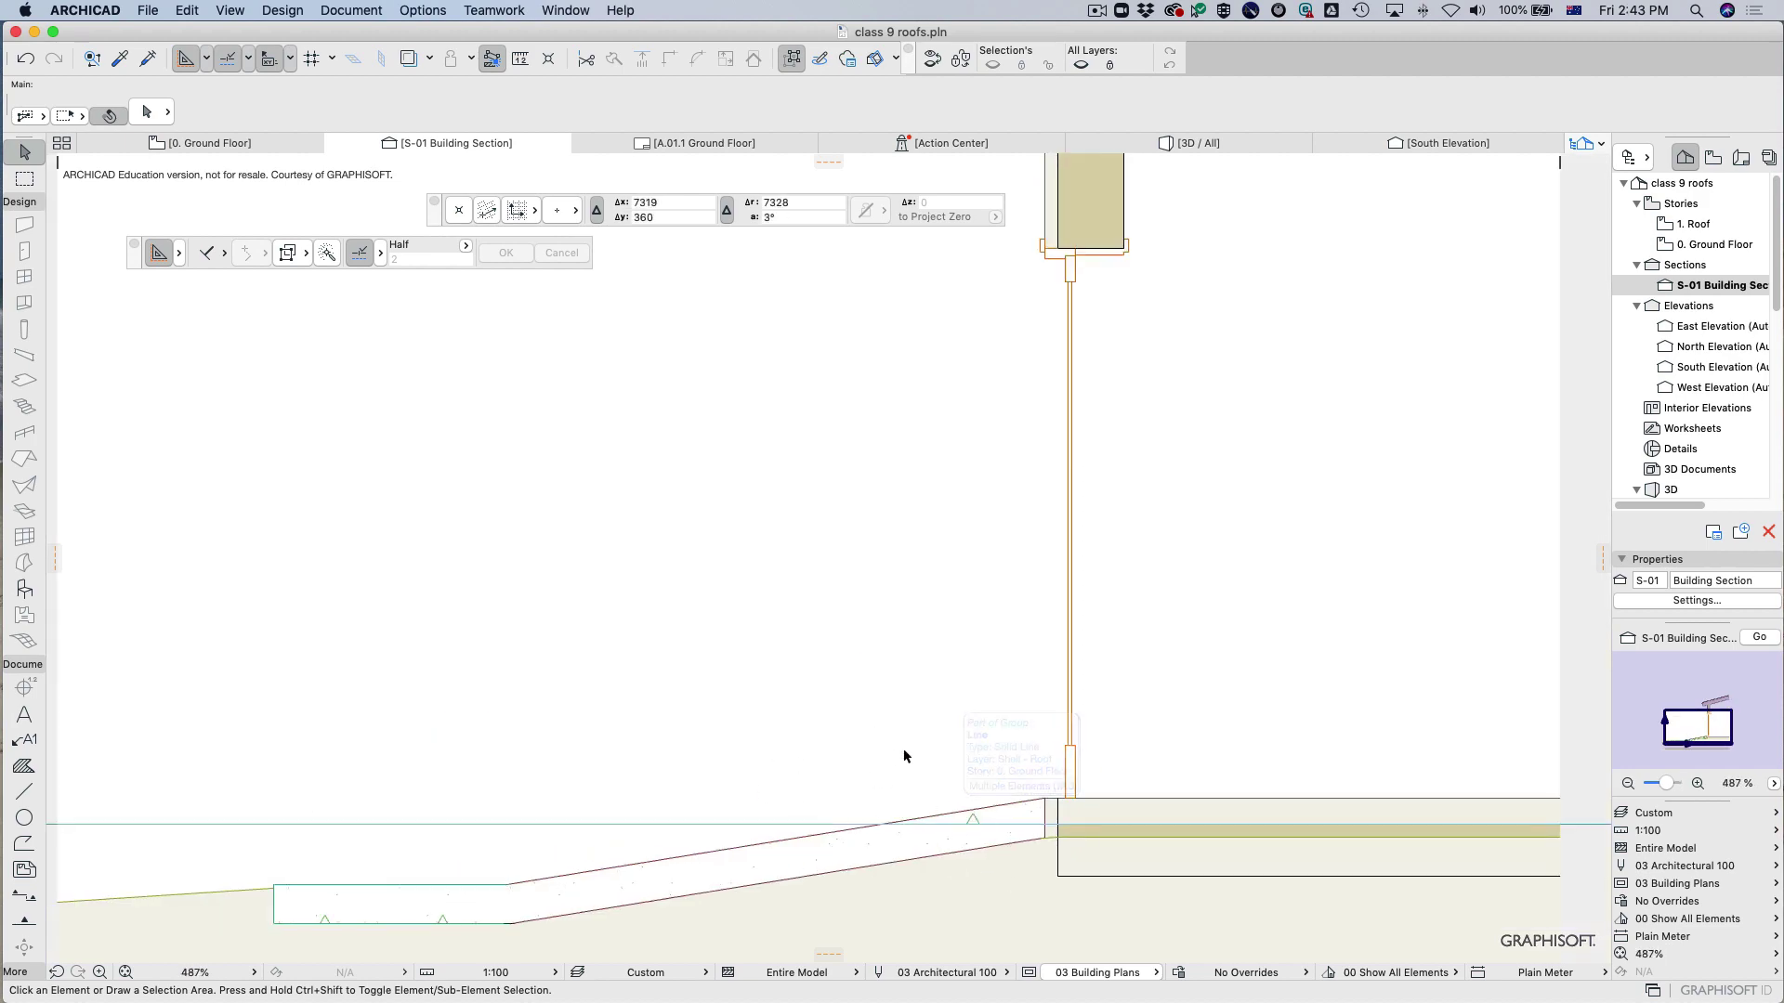
{"action": "left_click", "coordinate": [208, 139]}
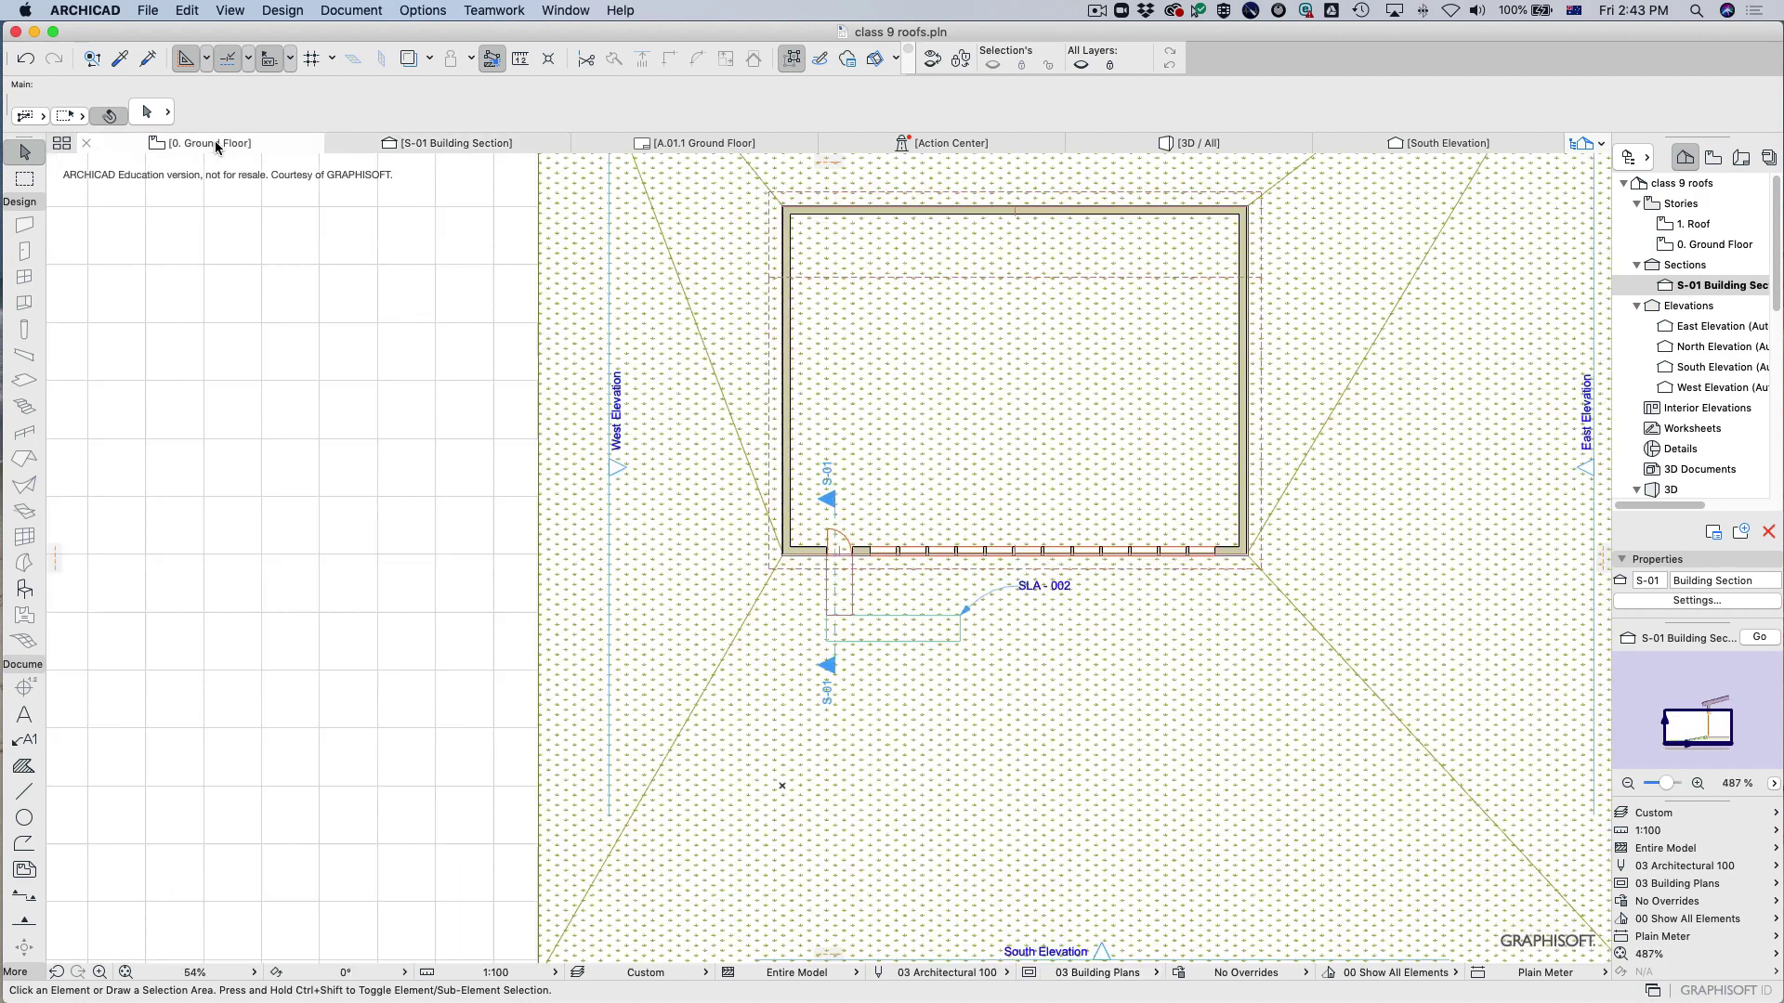
{"action": "left_click_drag", "start_coordinate": [851, 597], "coordinate": [841, 646]}
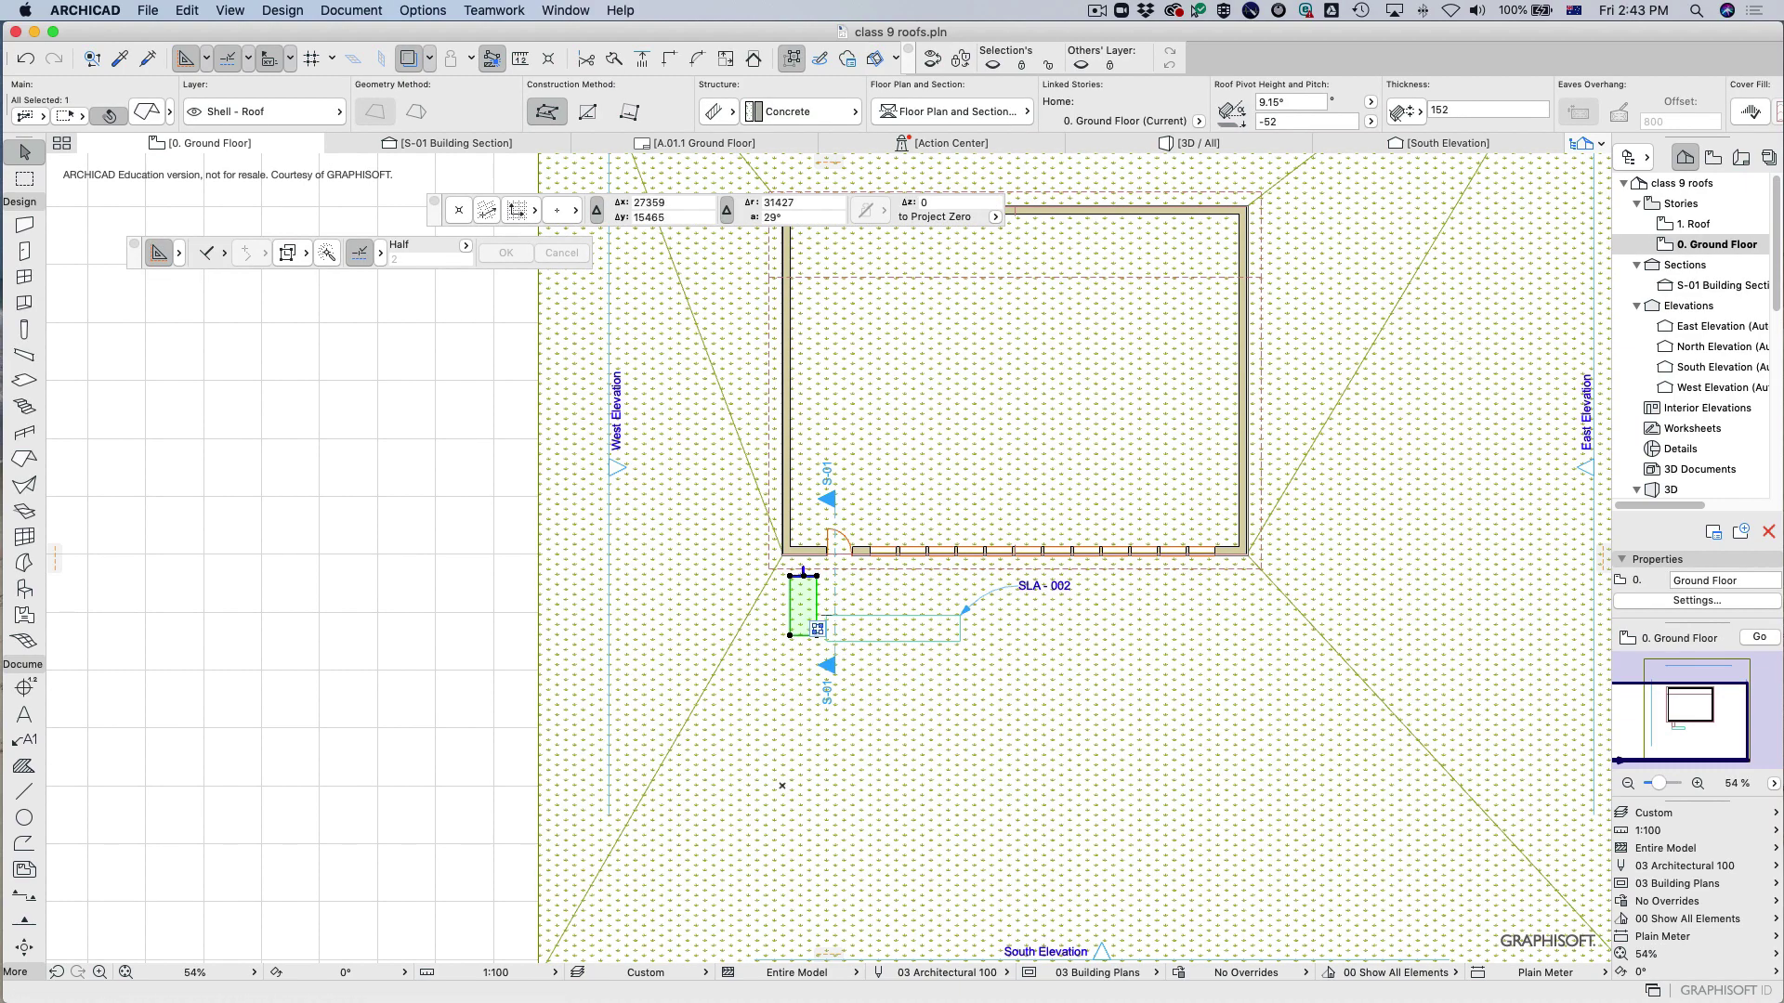
{"action": "double_click", "coordinate": [1719, 285]}
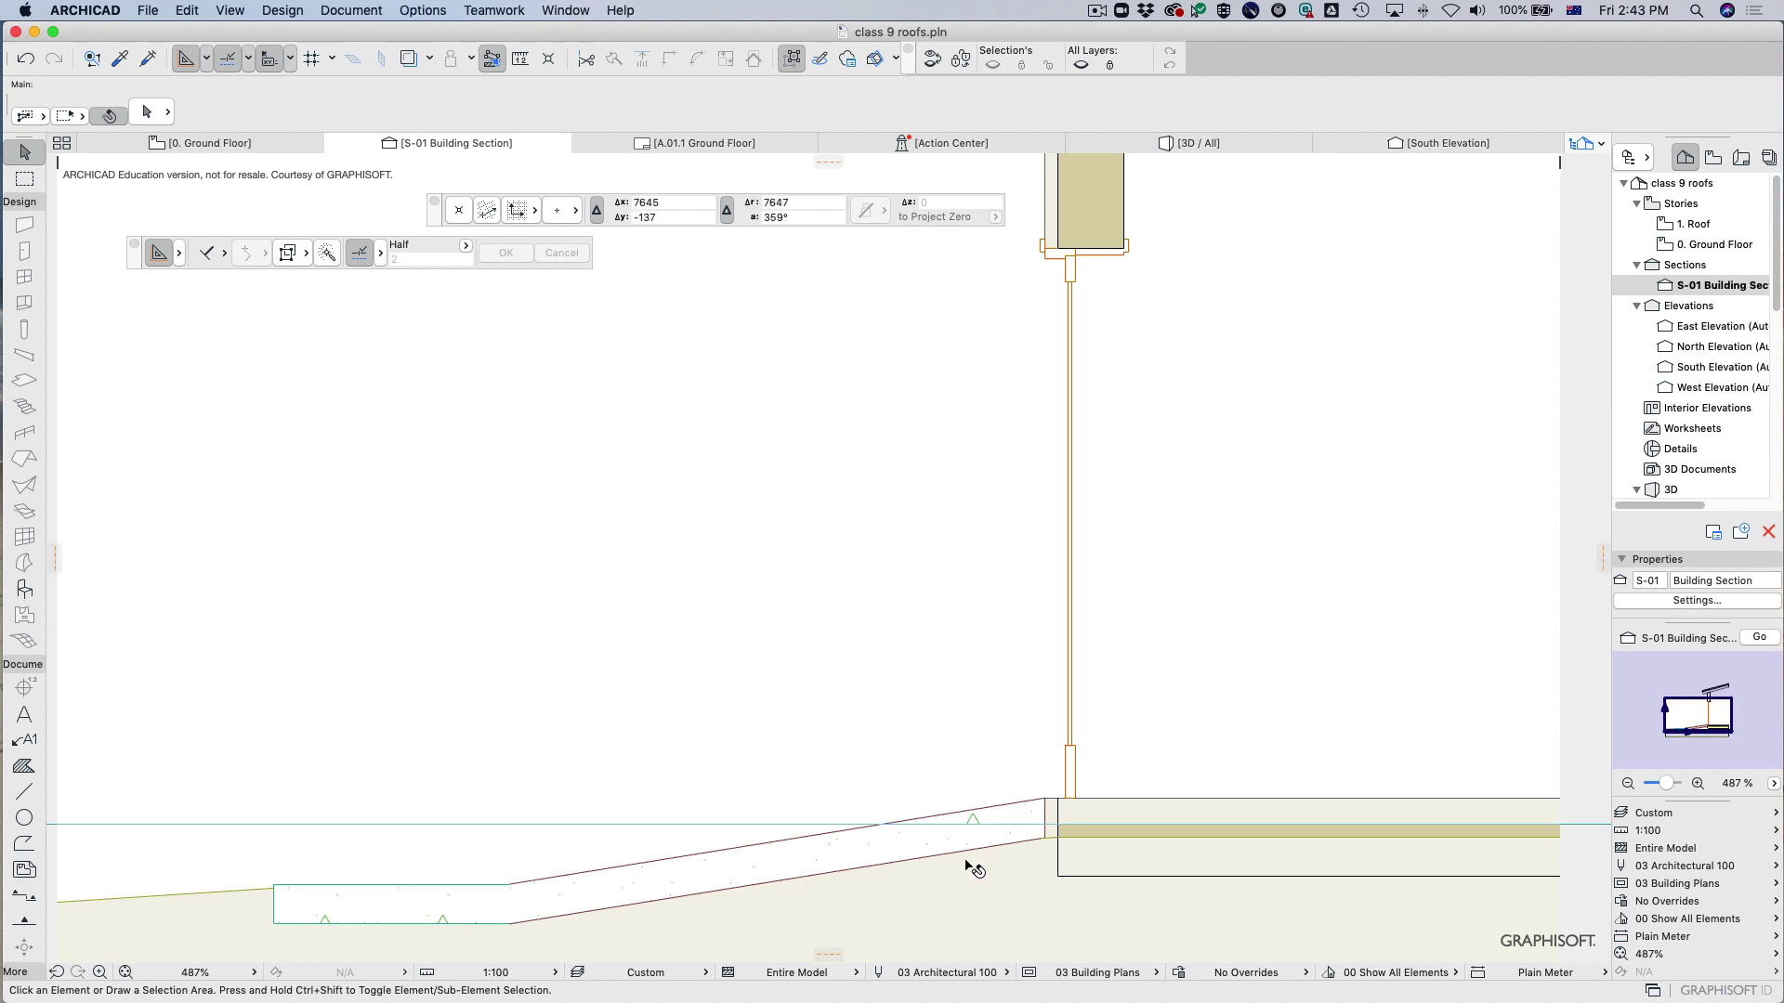
Change the status of section S-01 in its settings from Drawing to one that rebuilds from the model.
{"action": "right_click", "coordinate": [1724, 290]}
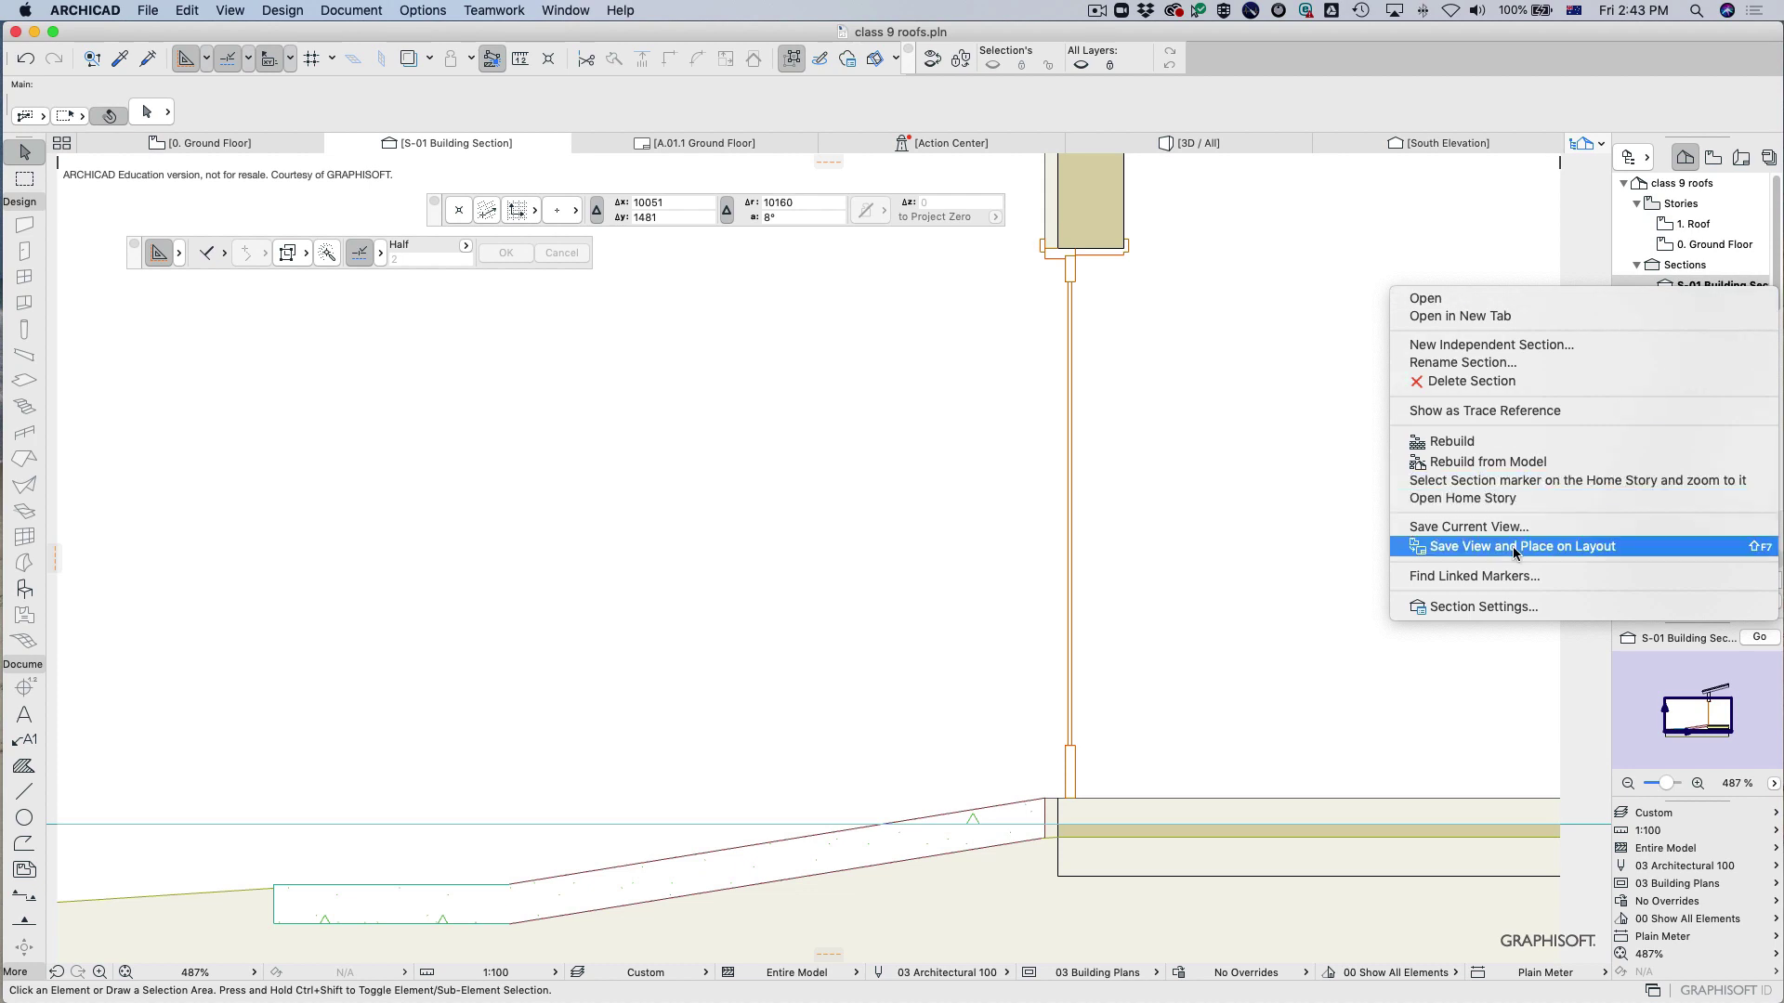
{"action": "left_click", "coordinate": [1529, 609]}
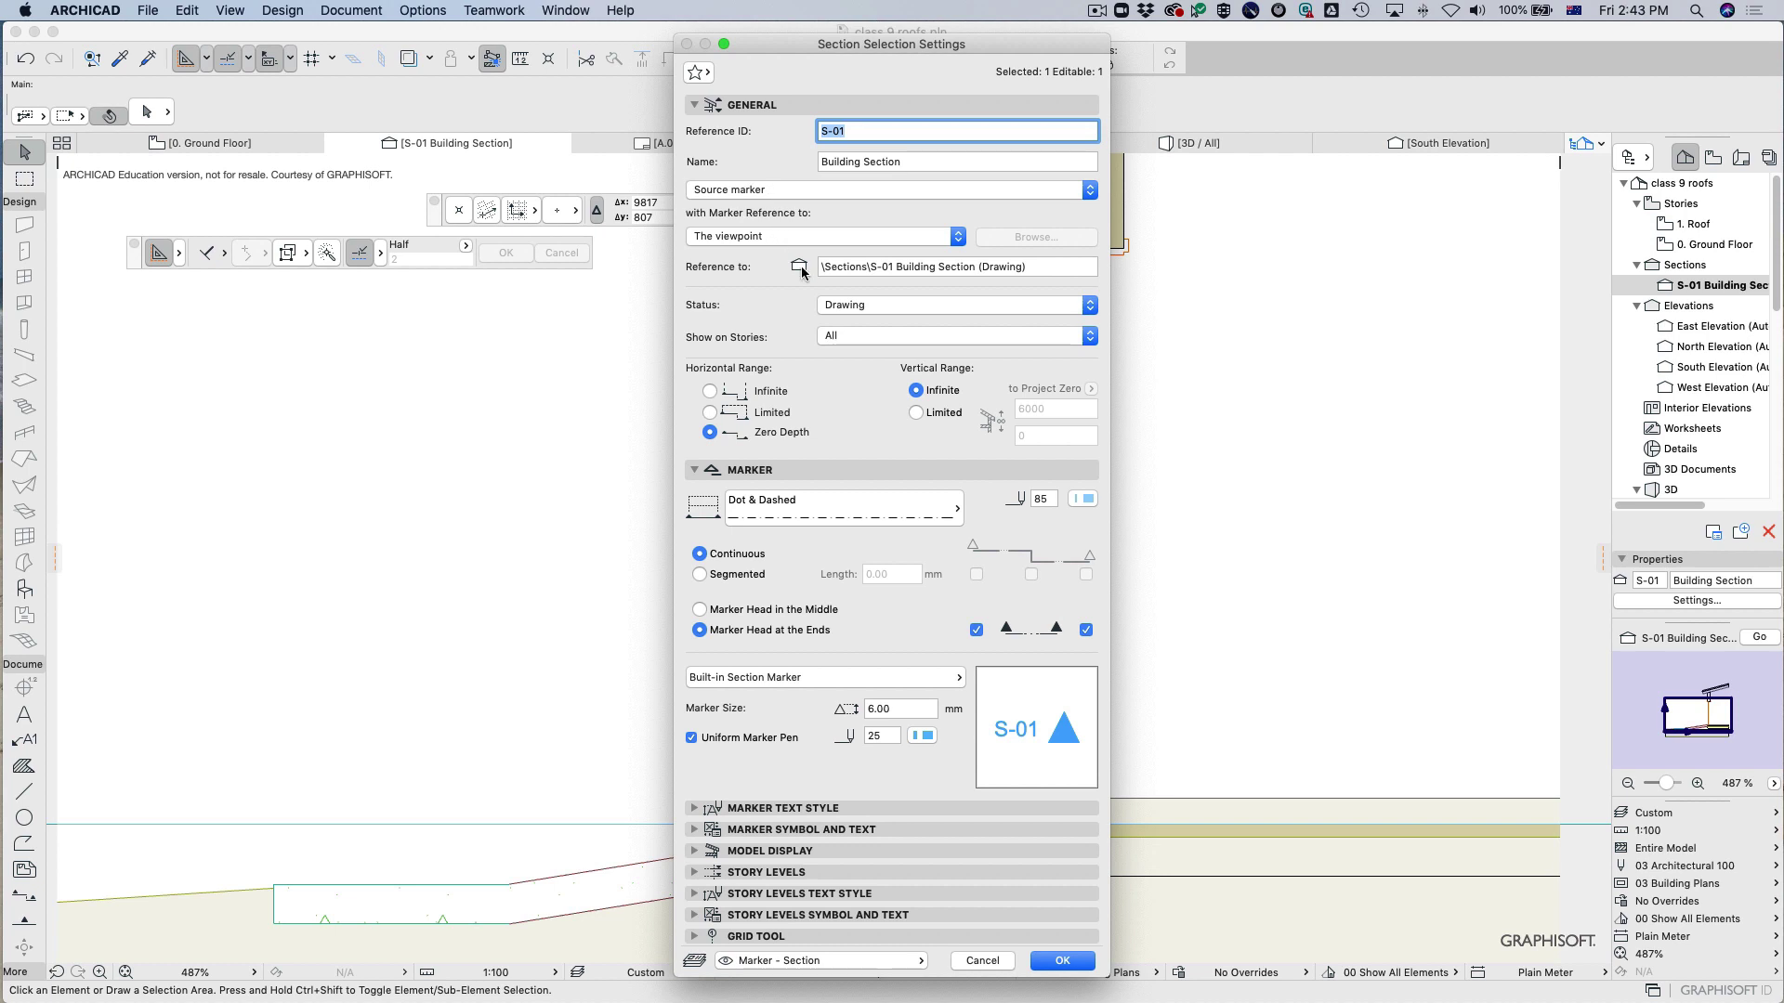
{"action": "left_click", "coordinate": [845, 306]}
{"action": "left_click", "coordinate": [882, 269]}
{"action": "left_click", "coordinate": [1060, 959]}
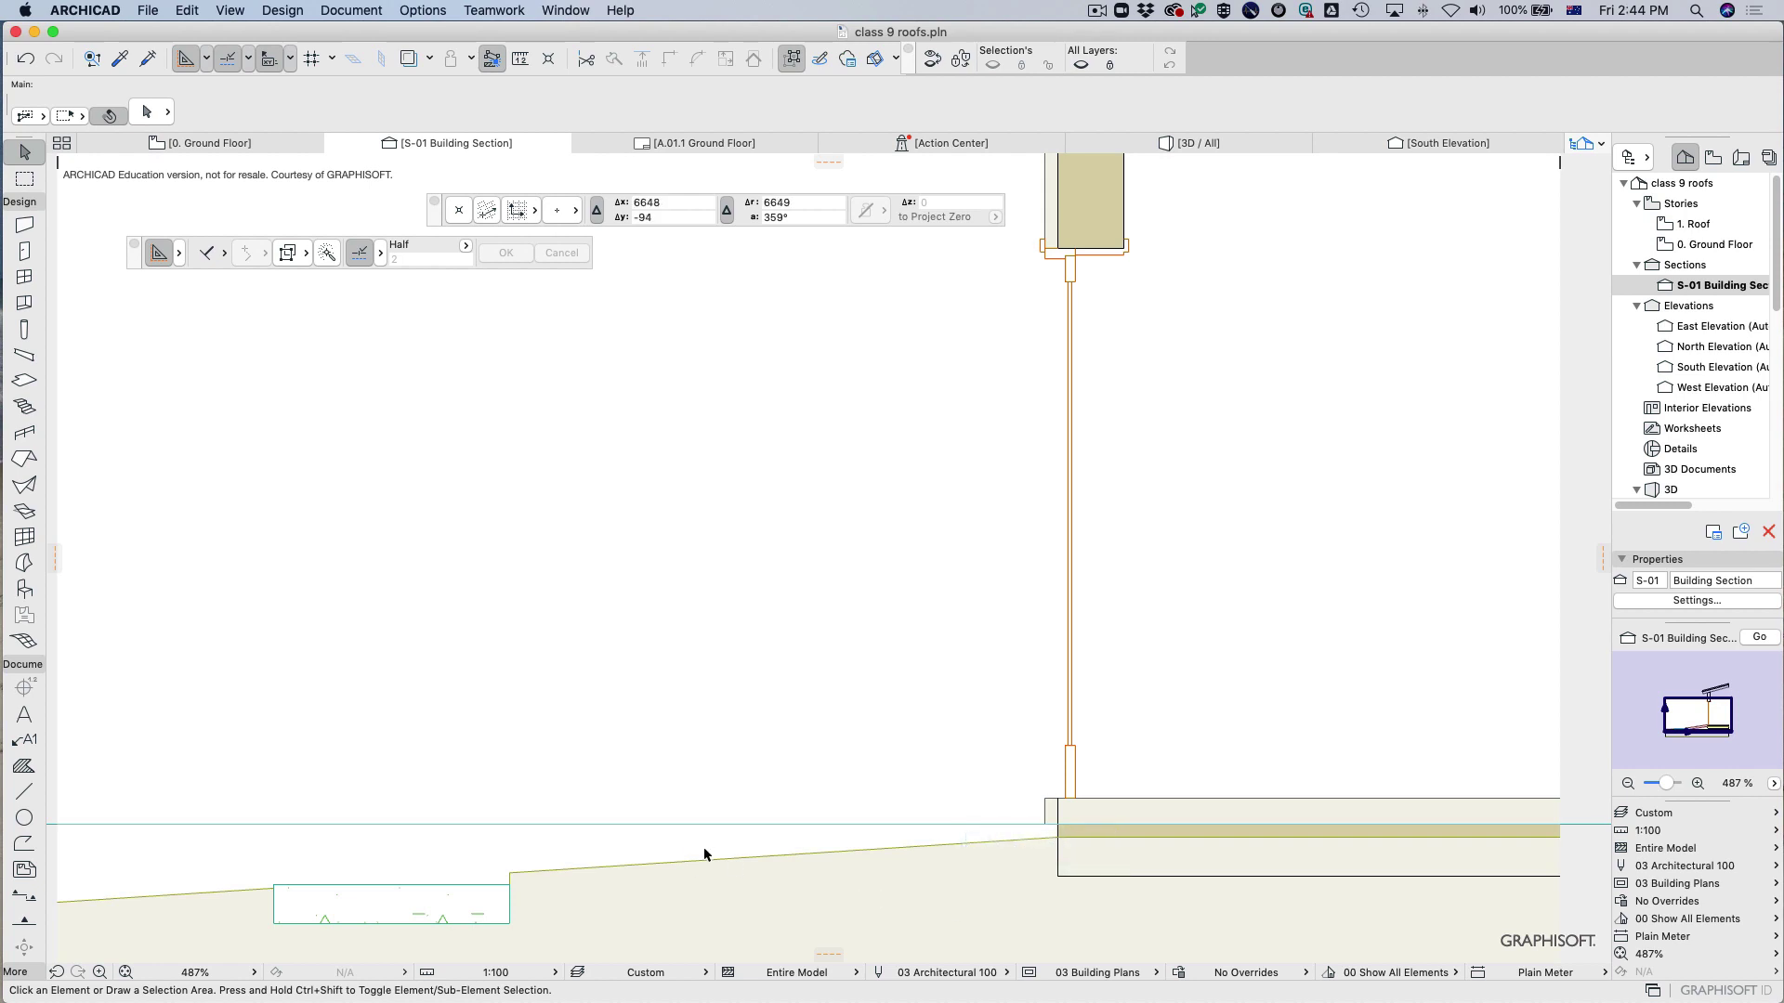
Undo the S-01 status change and the ramp move, and cancel an attempted deletion of the S-01 section marker.
{"action": "key", "text": "super+z"}
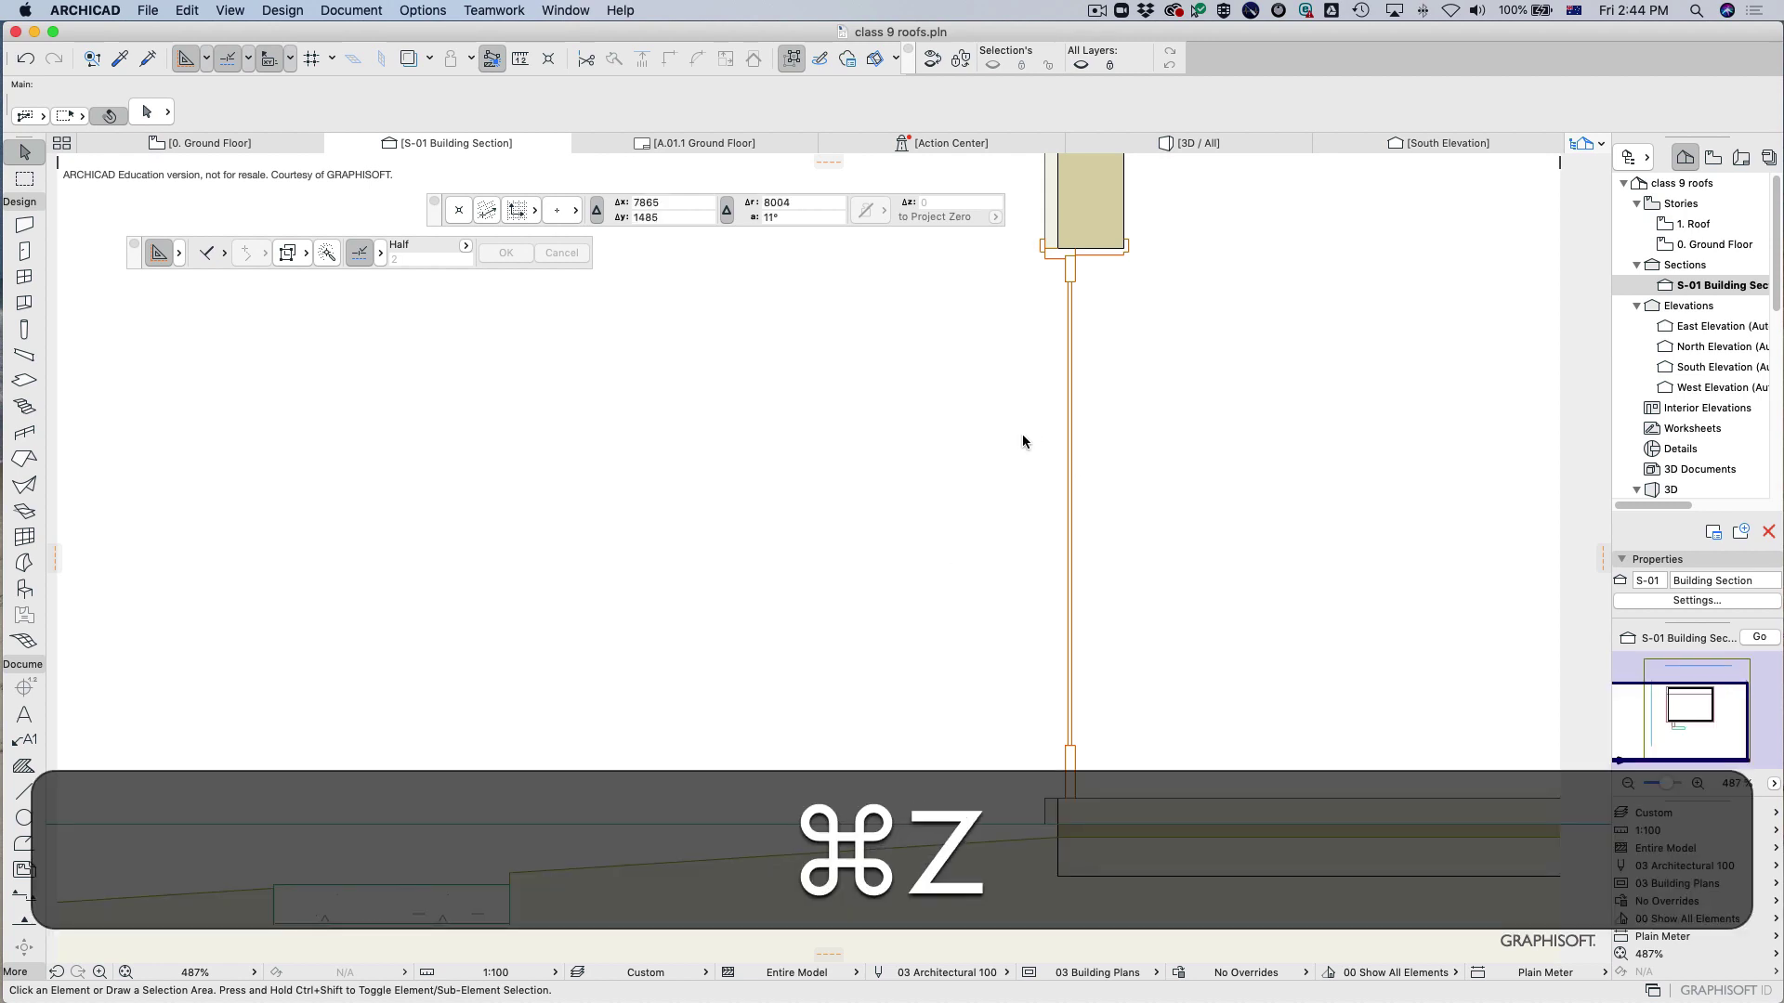
{"action": "key", "text": "super+z"}
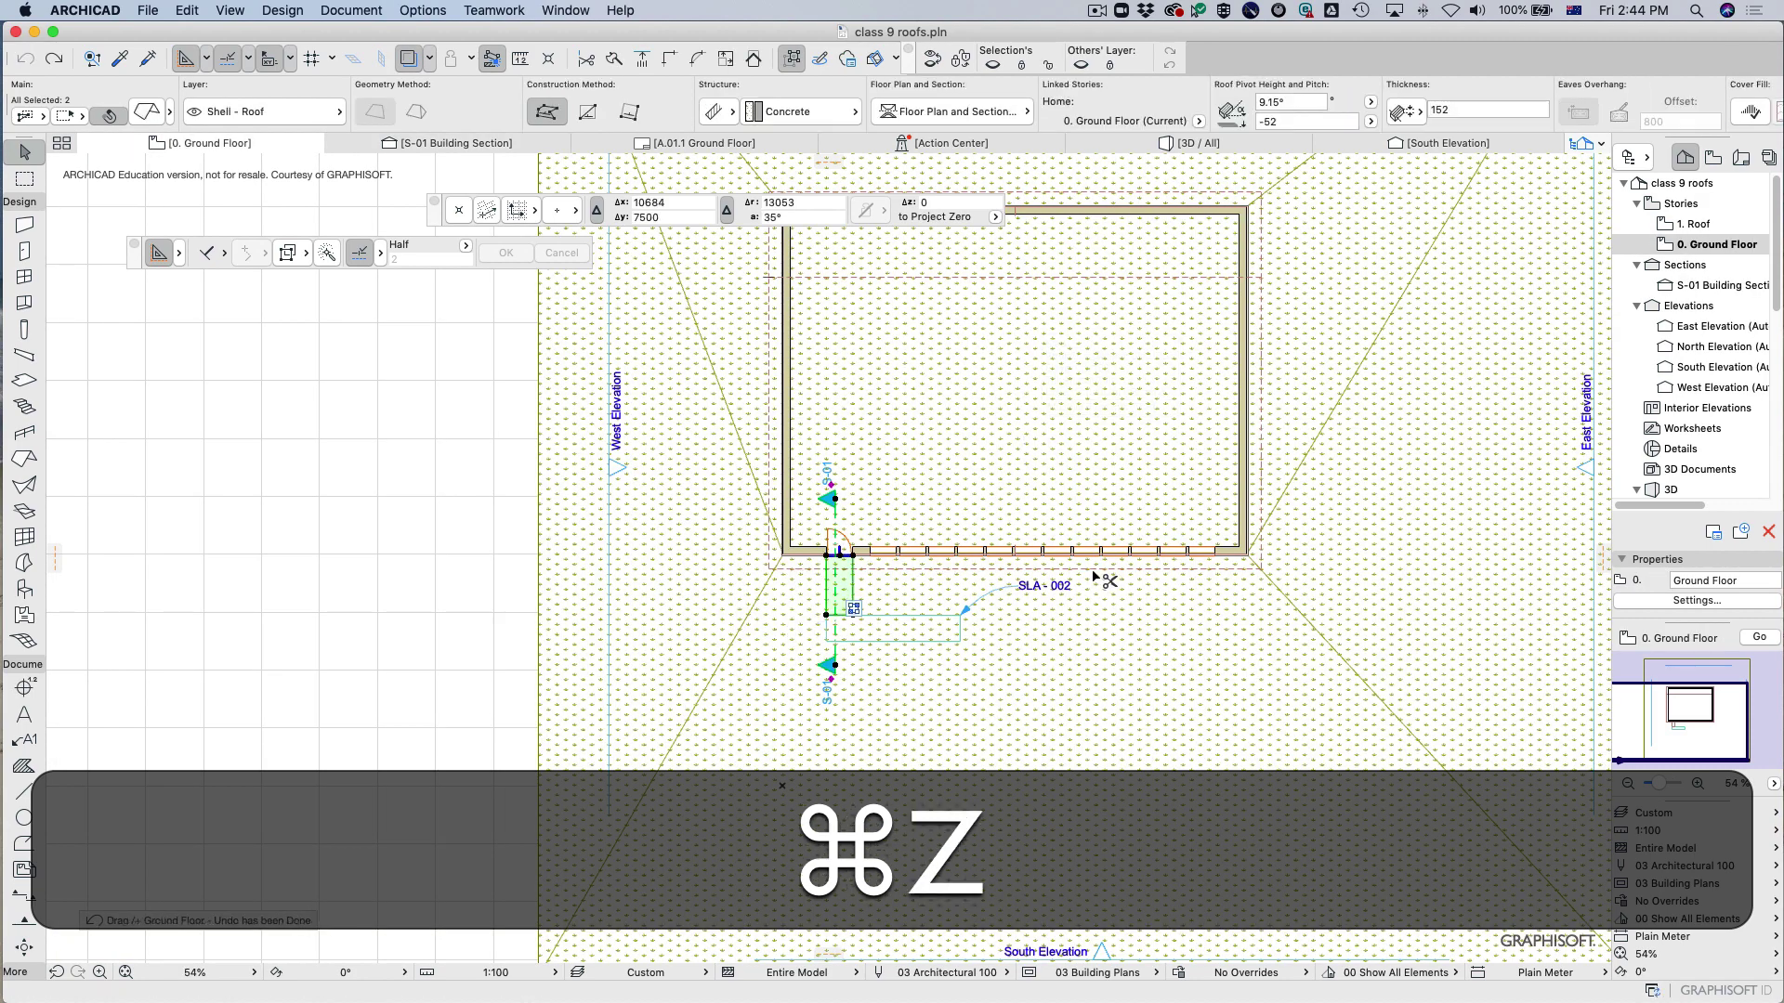
{"action": "key", "text": "super+z"}
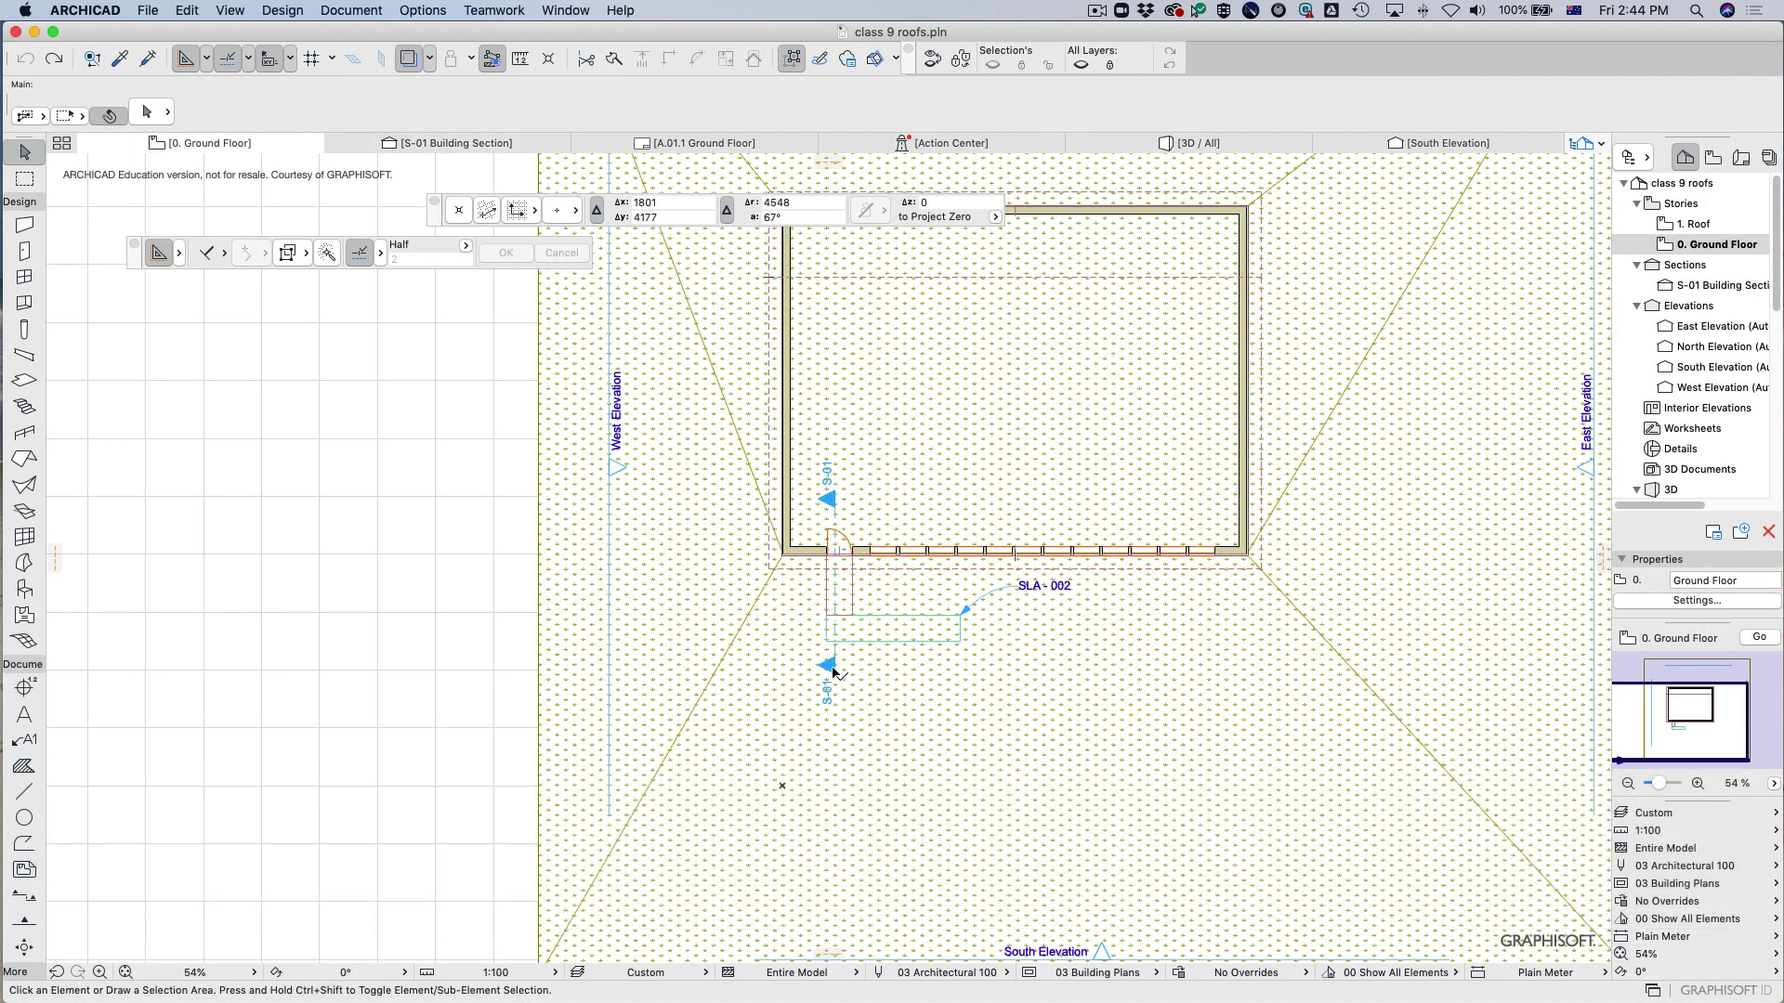
{"action": "key", "text": "BackSpace"}
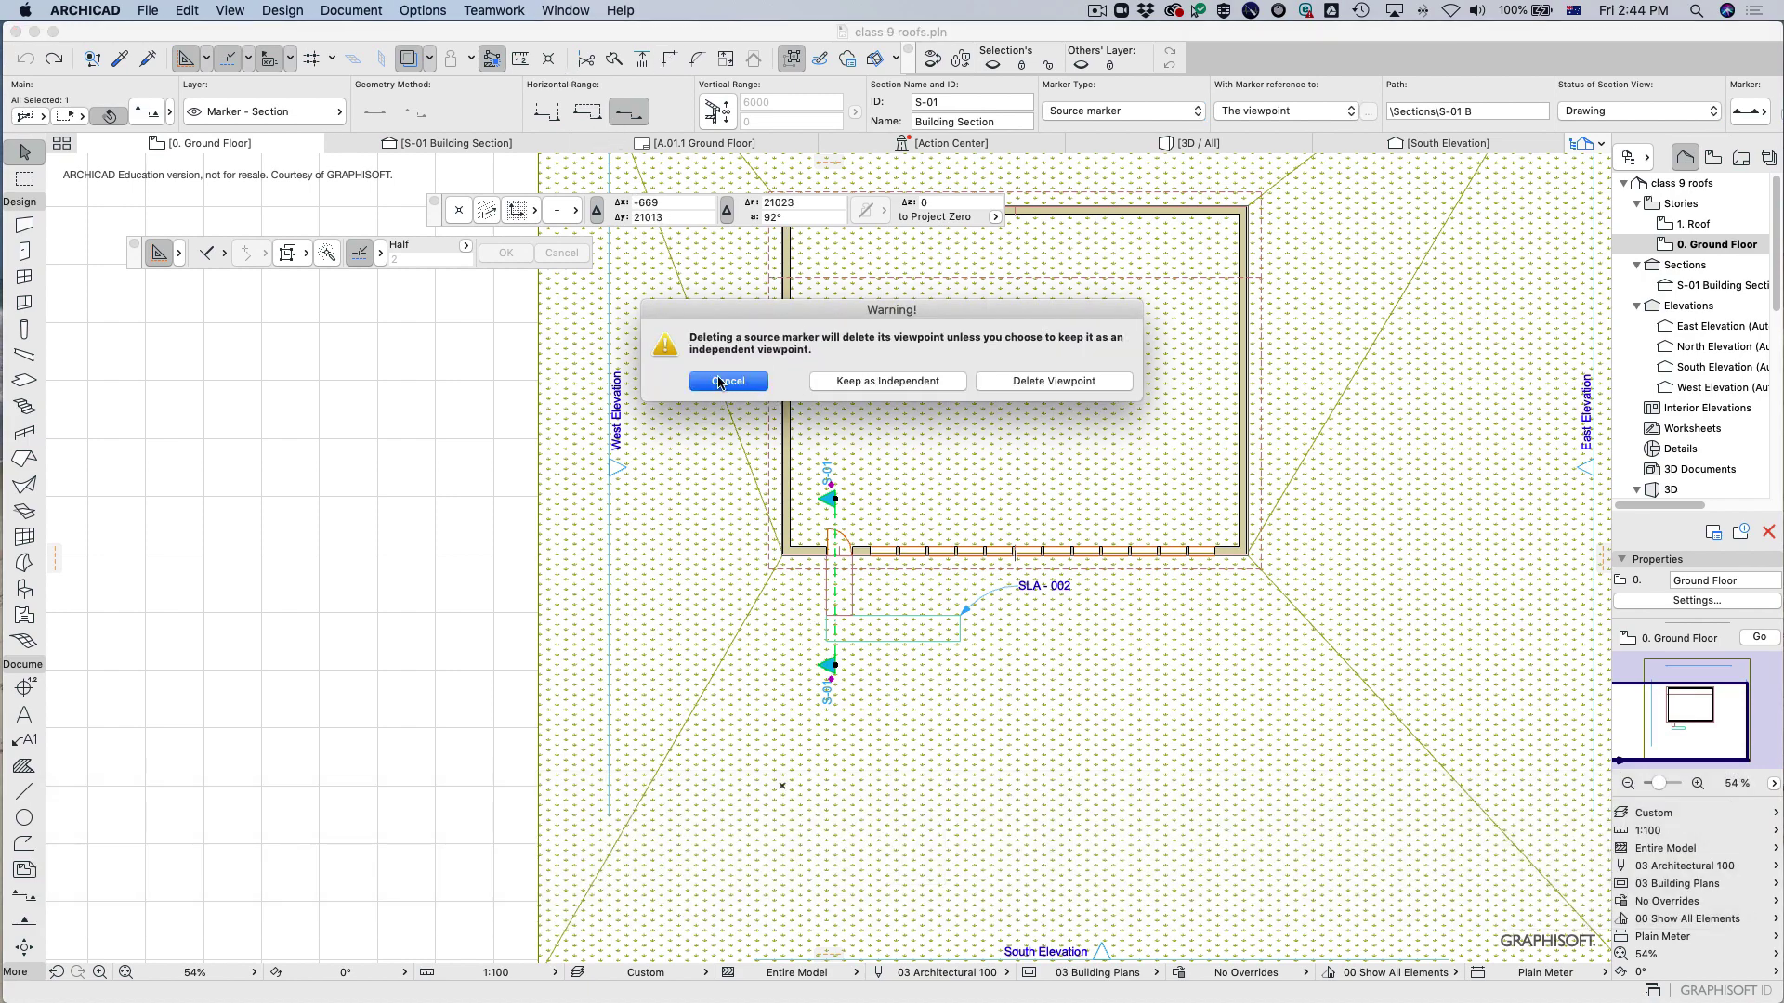
{"action": "left_click", "coordinate": [730, 383]}
Place a 900 × 1500 Window 23 in the west wall near the building's front corner on the ground floor plan.
{"action": "scroll", "coordinate": [929, 553], "scroll_direction": "up", "scroll_amount": 5}
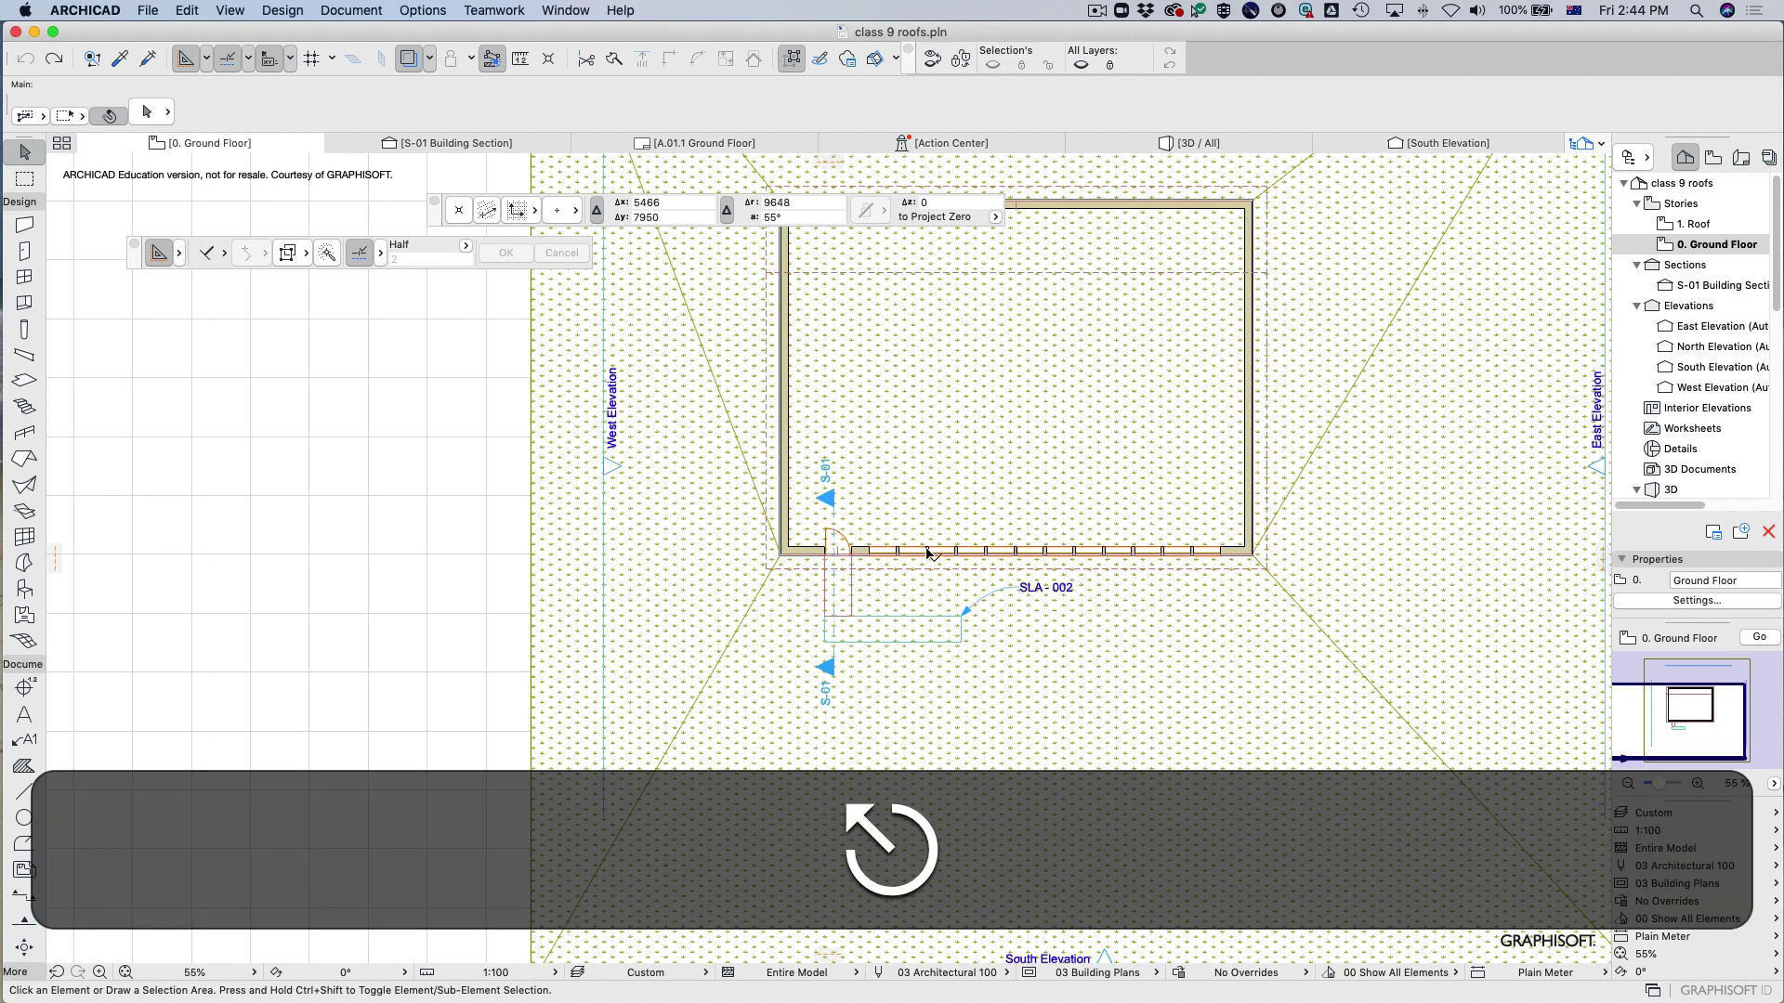
{"action": "key", "text": "alt"}
{"action": "left_click", "coordinate": [847, 542], "text": "alt"}
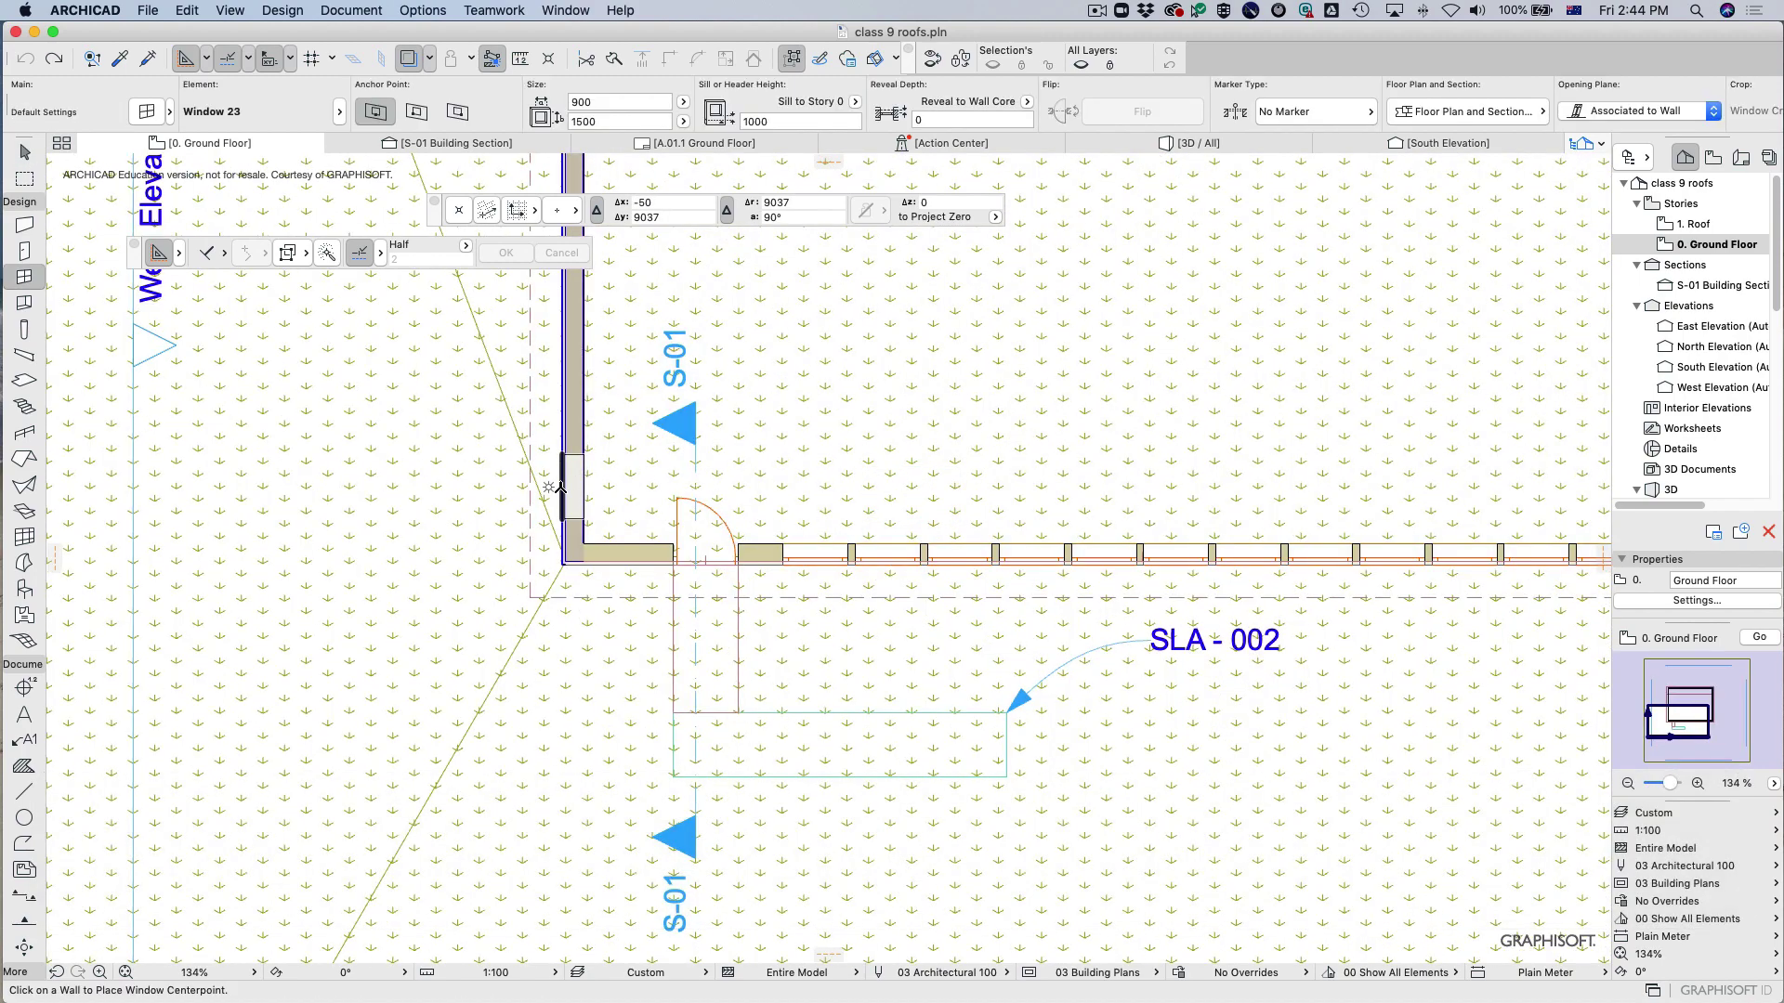
{"action": "left_click", "coordinate": [457, 399]}
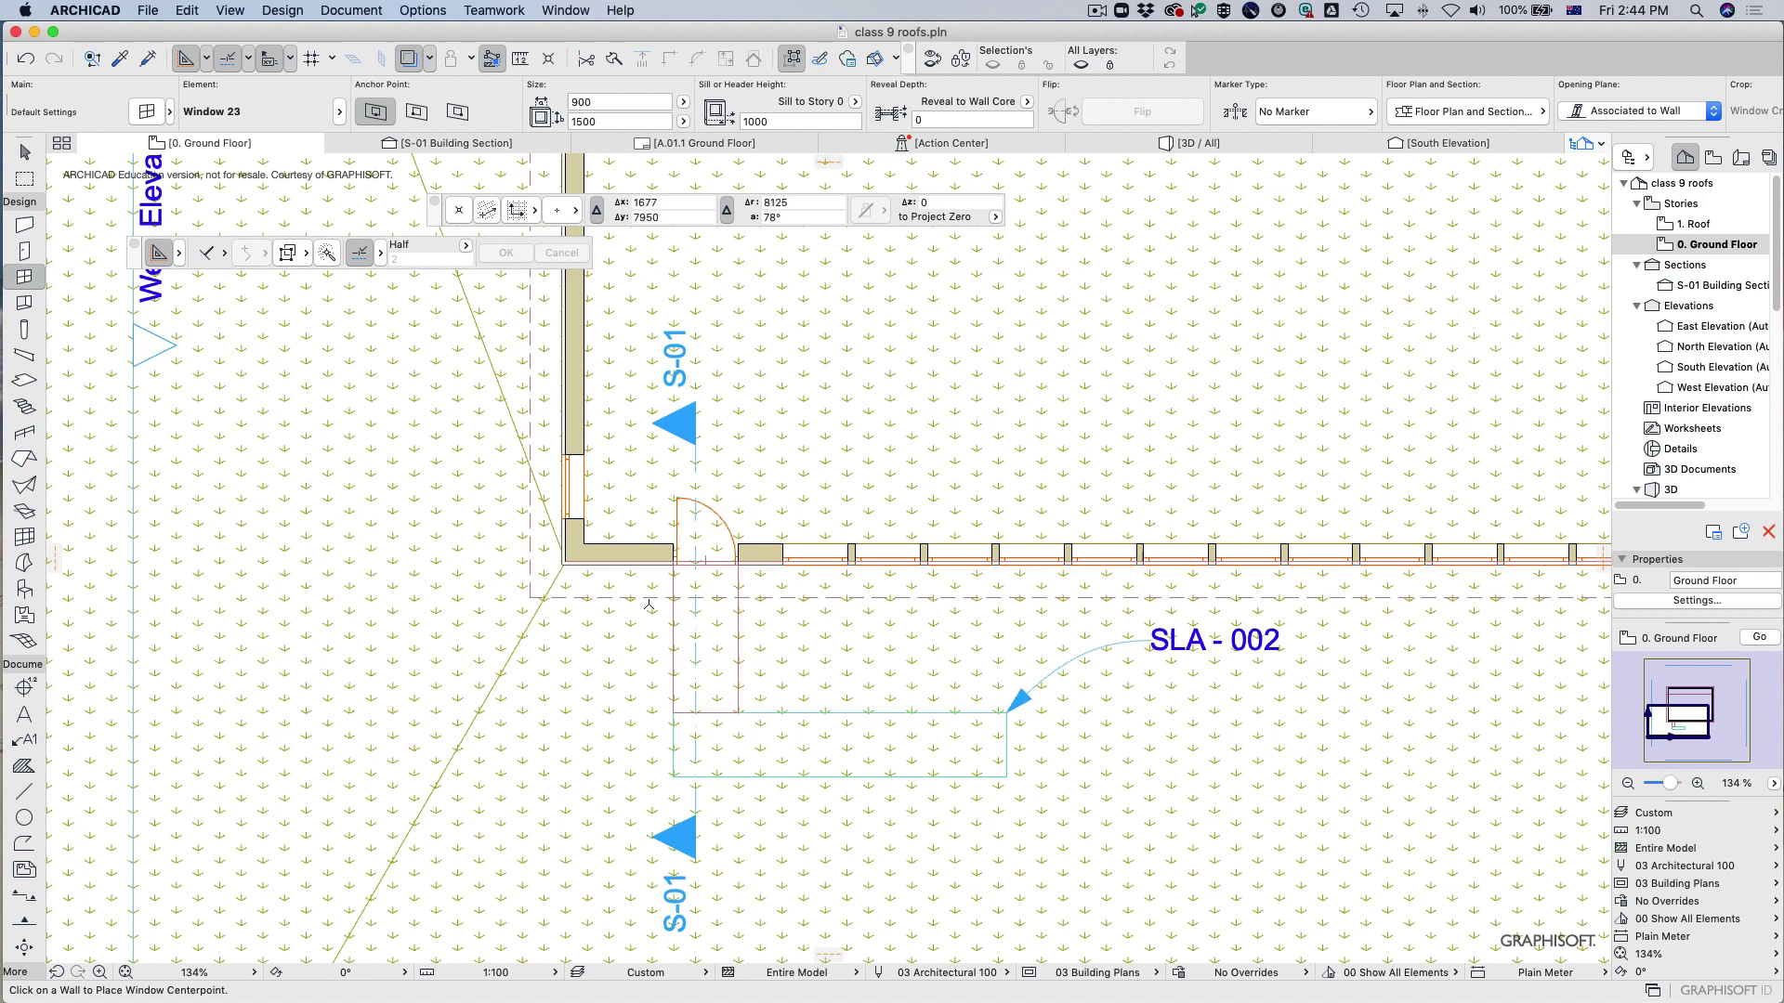
{"action": "key", "text": "Escape"}
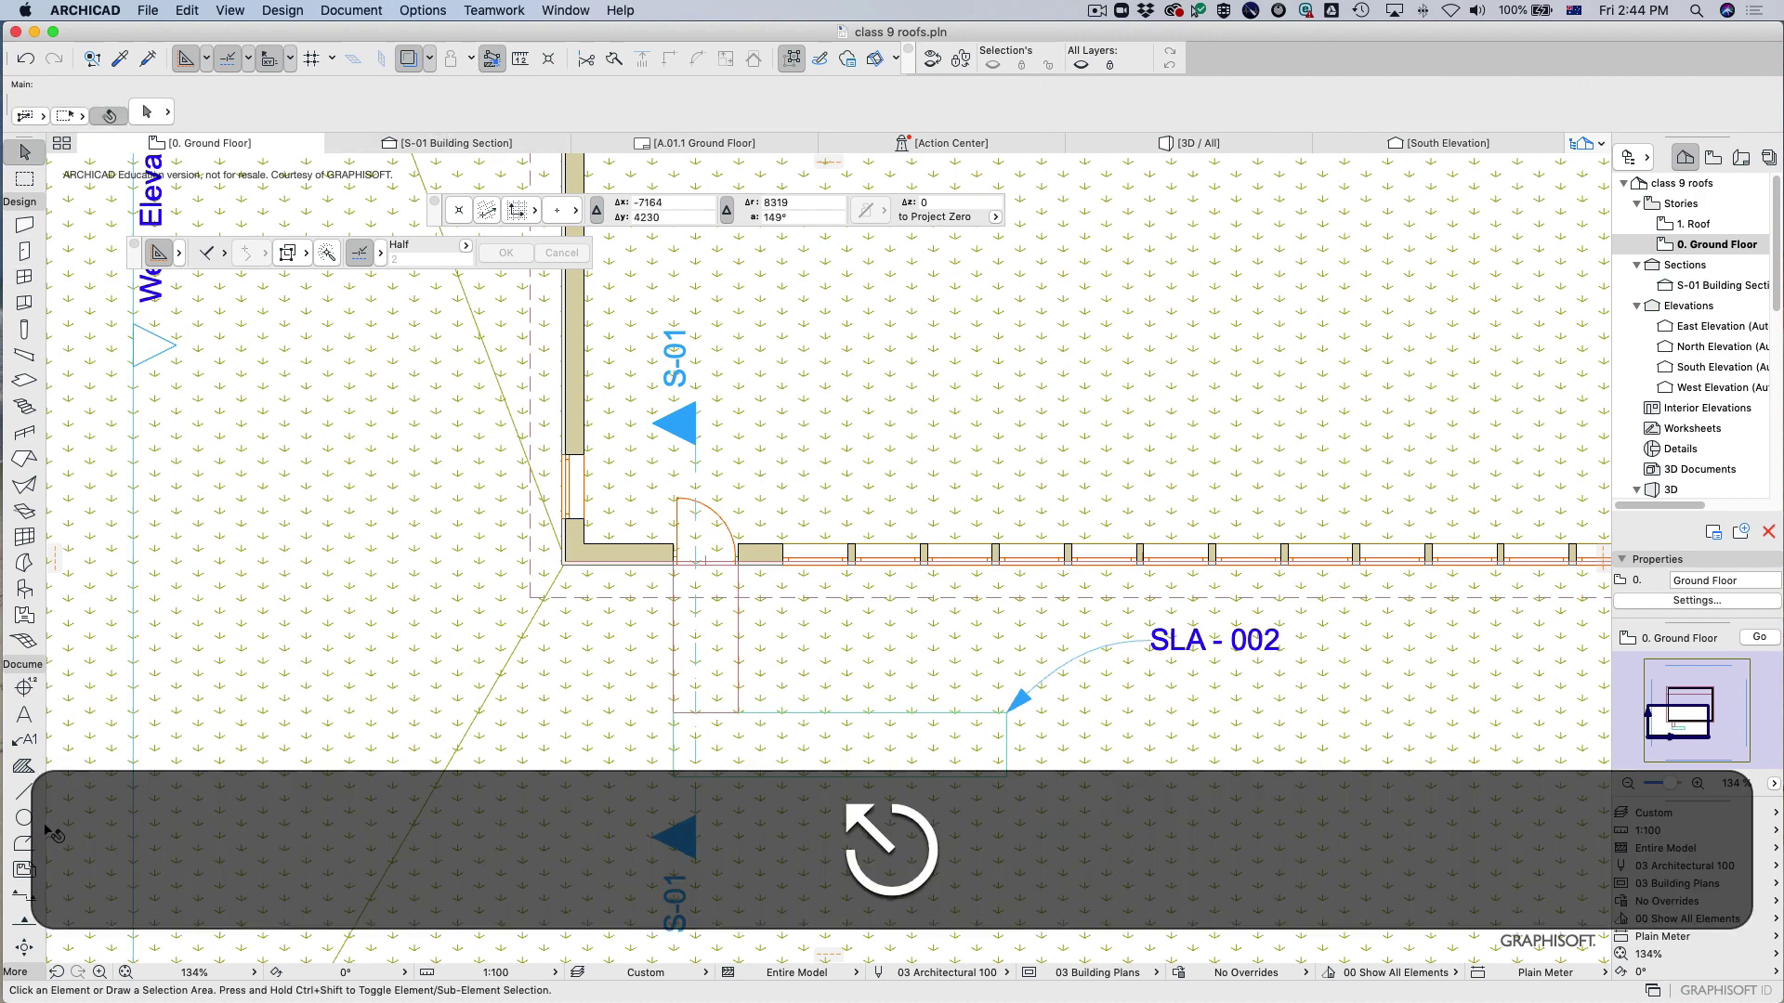
Draw a west-facing building section with limited horizontal range through the front door, ramp and landing, and check its view.
{"action": "left_click", "coordinate": [27, 896]}
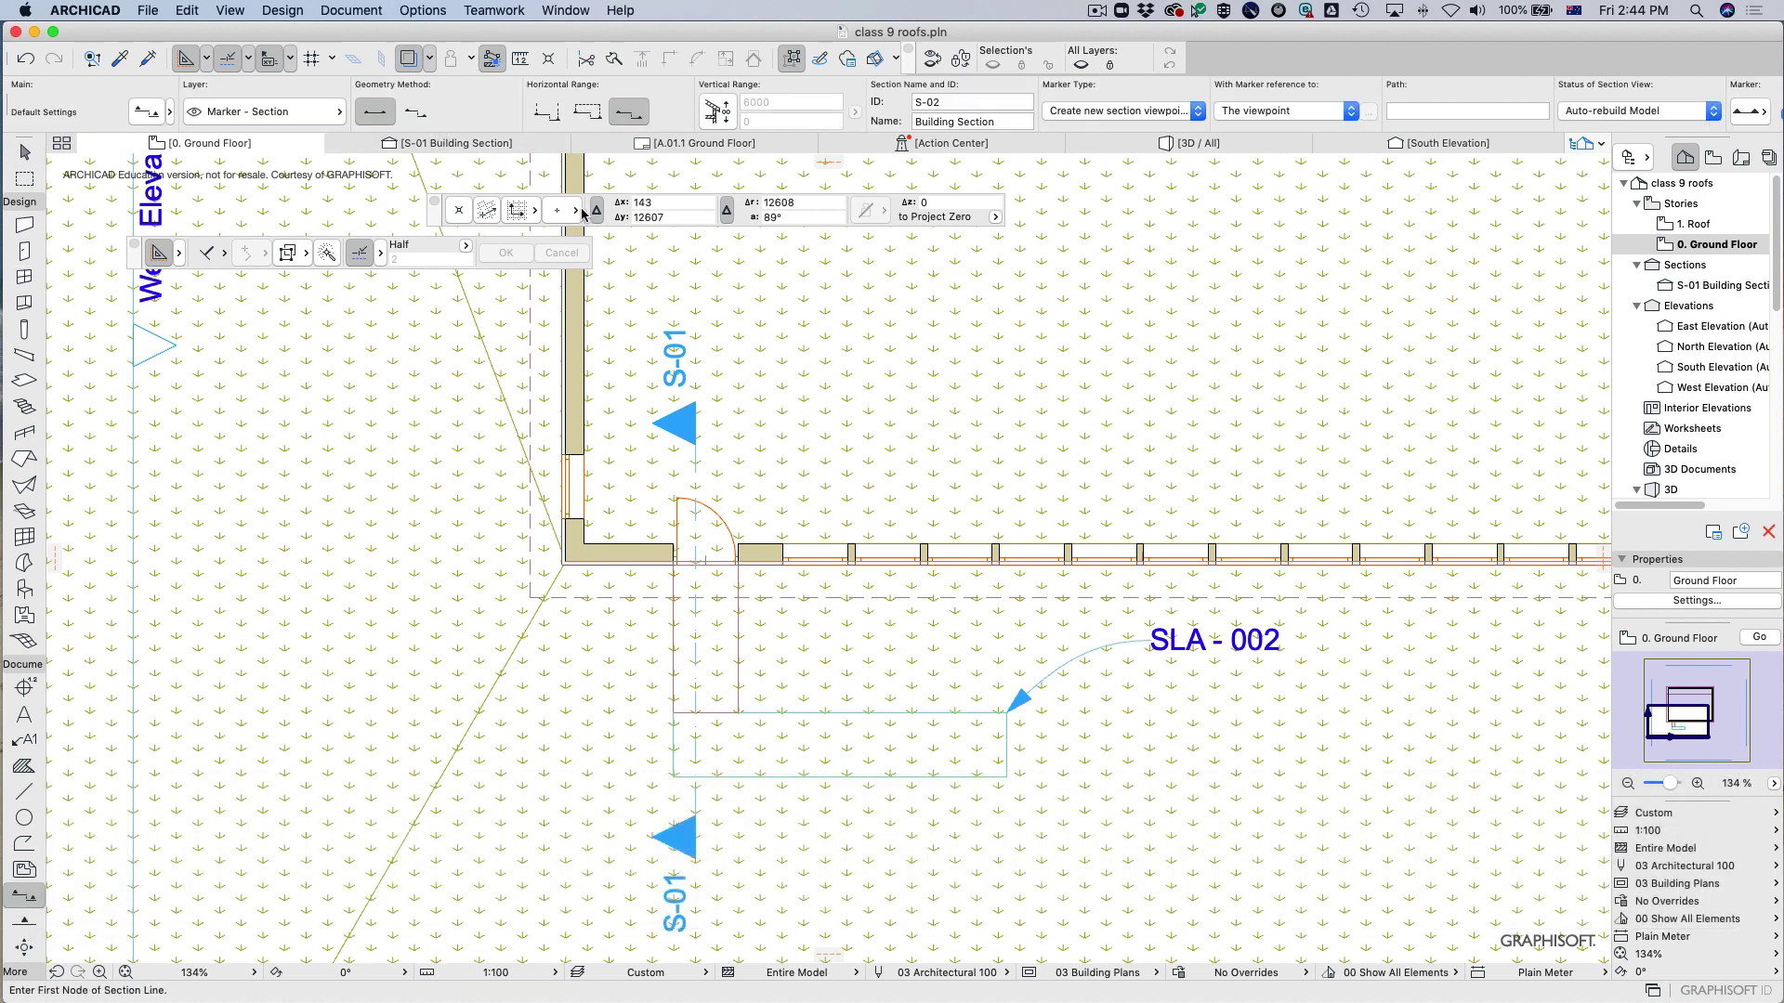
{"action": "left_click", "coordinate": [589, 113]}
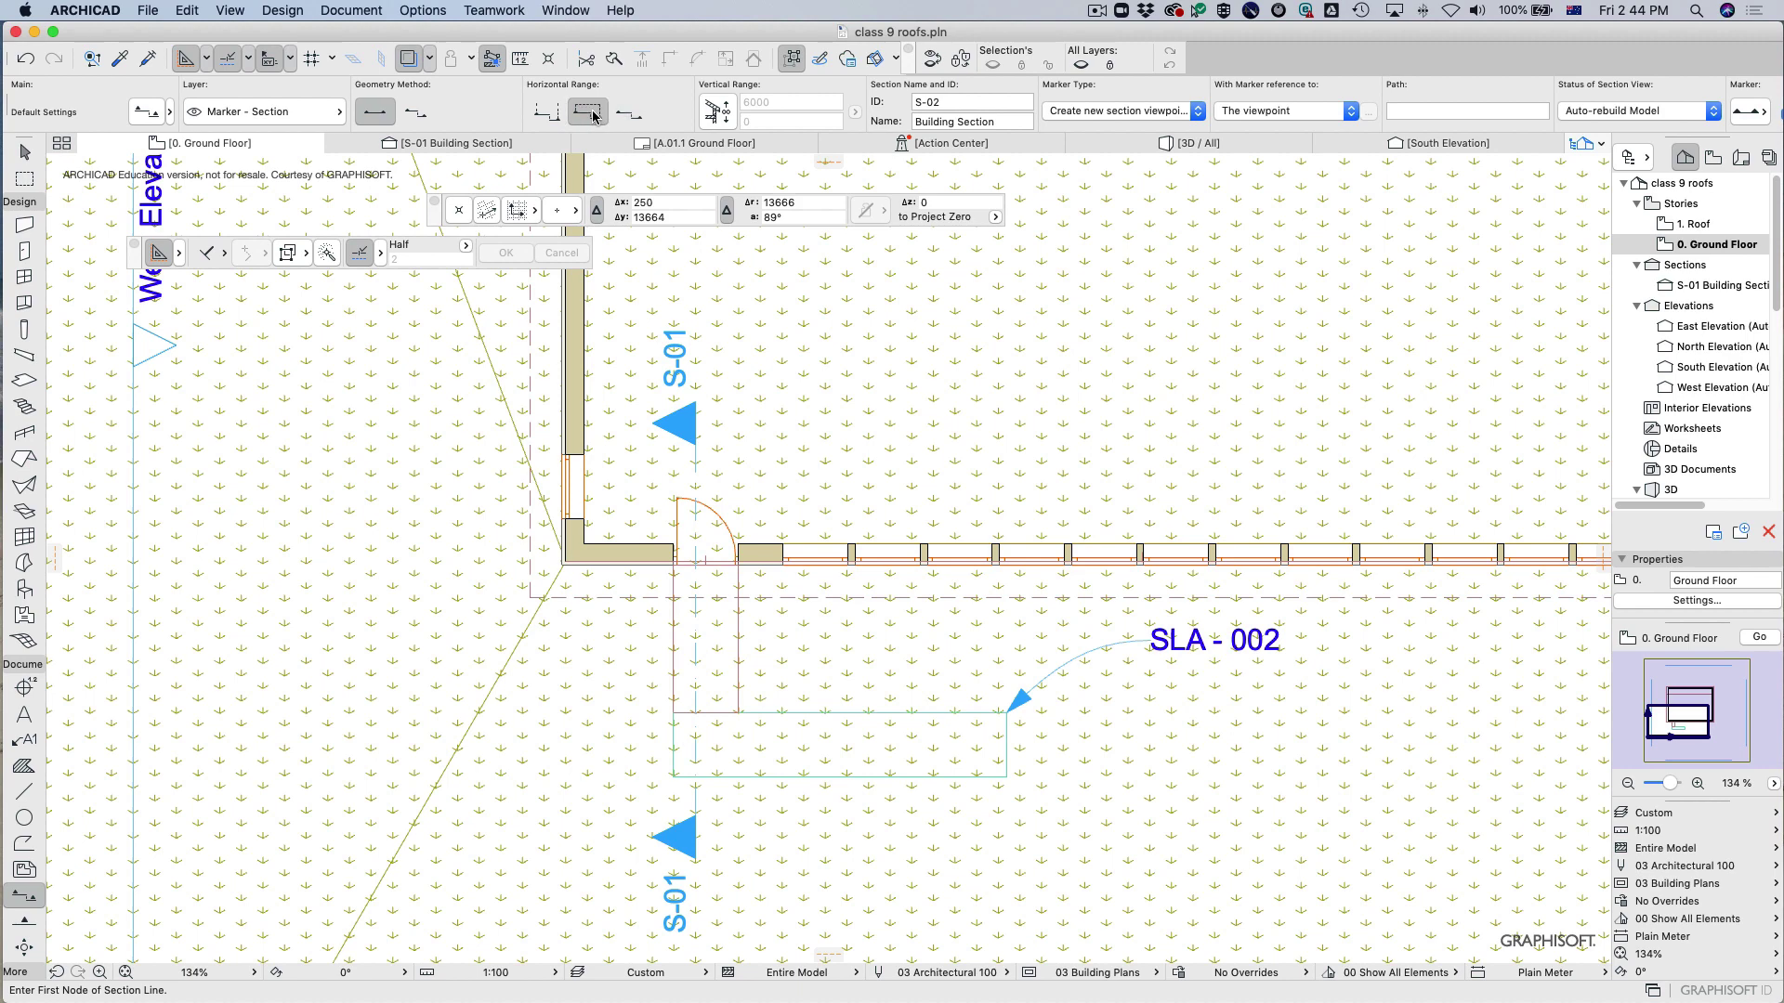
{"action": "left_click", "coordinate": [718, 476]}
{"action": "left_click", "coordinate": [724, 816], "text": "shift"}
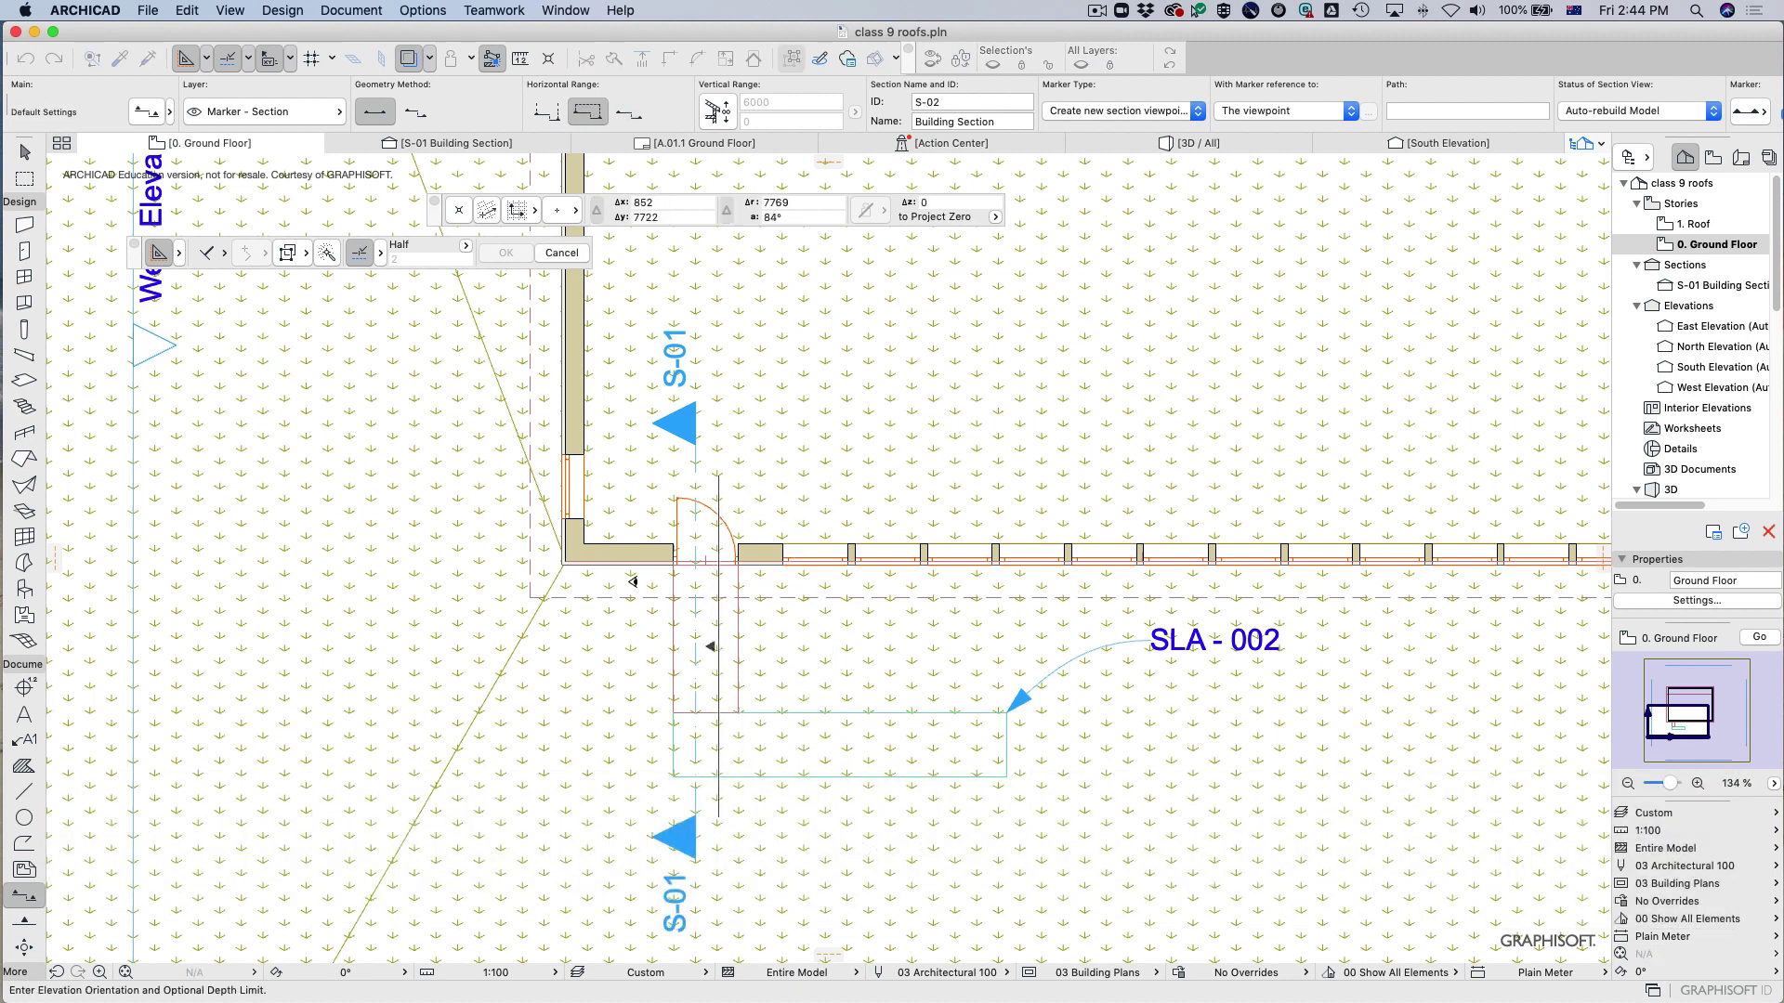
{"action": "left_click", "coordinate": [627, 583]}
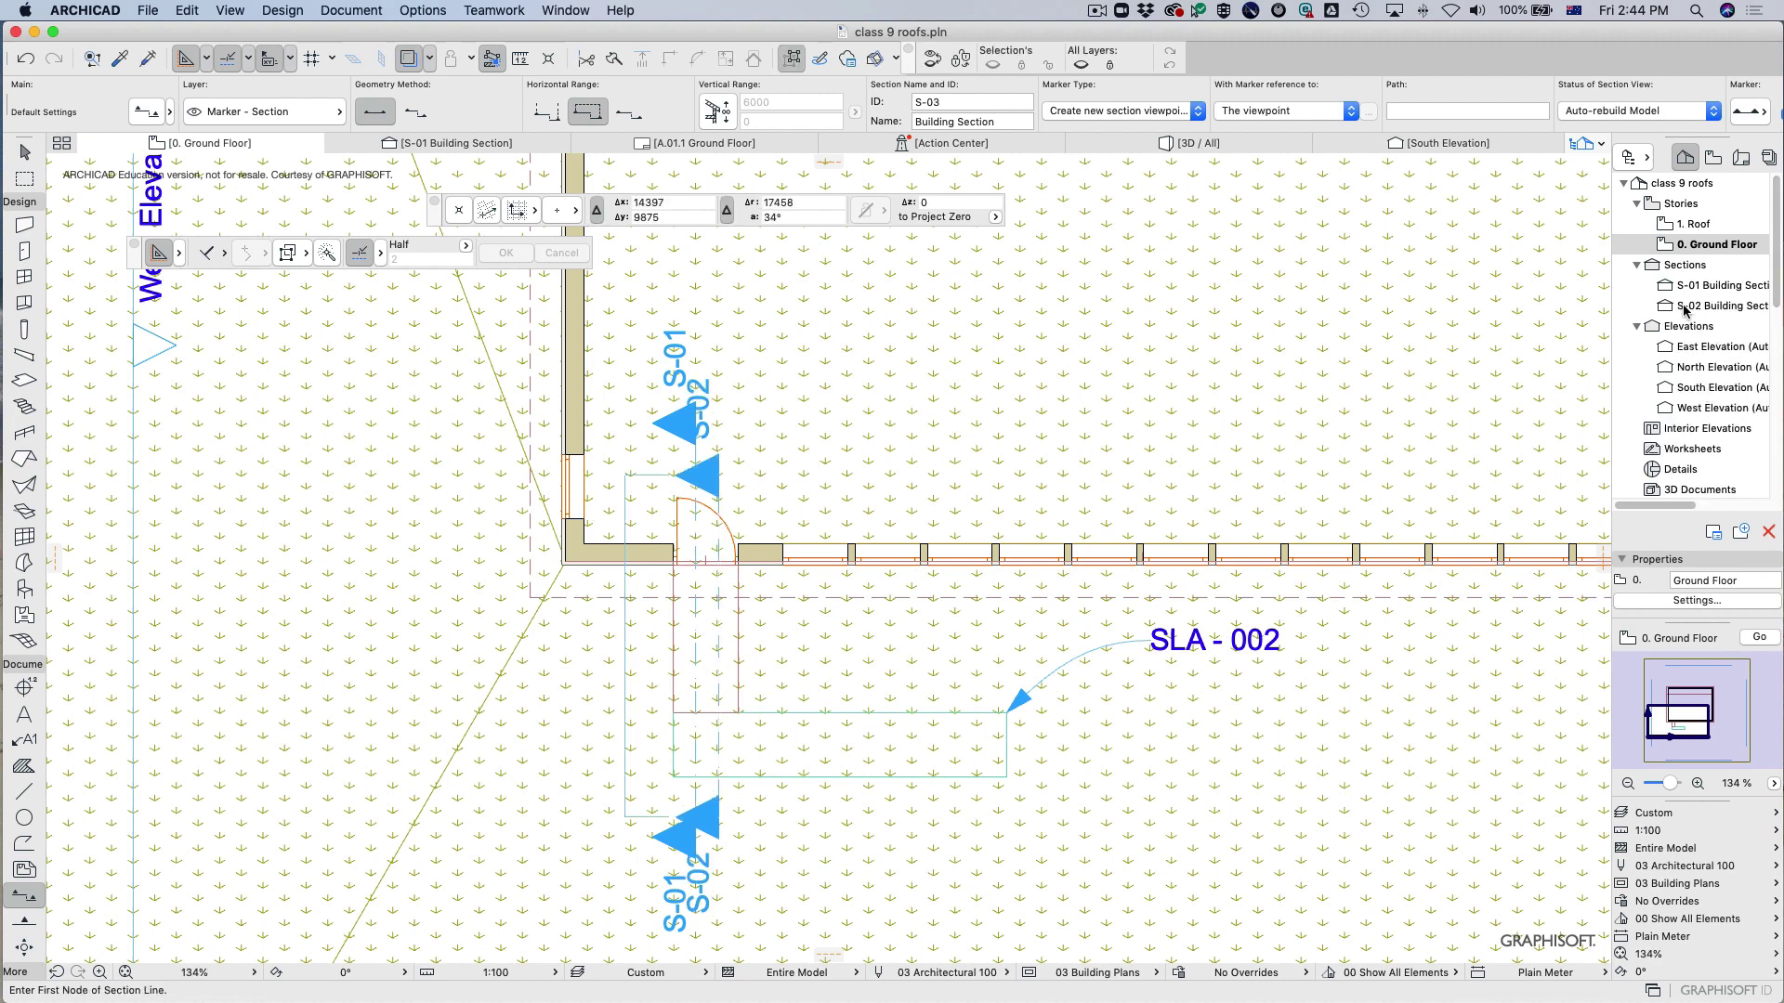
{"action": "double_click", "coordinate": [1663, 306]}
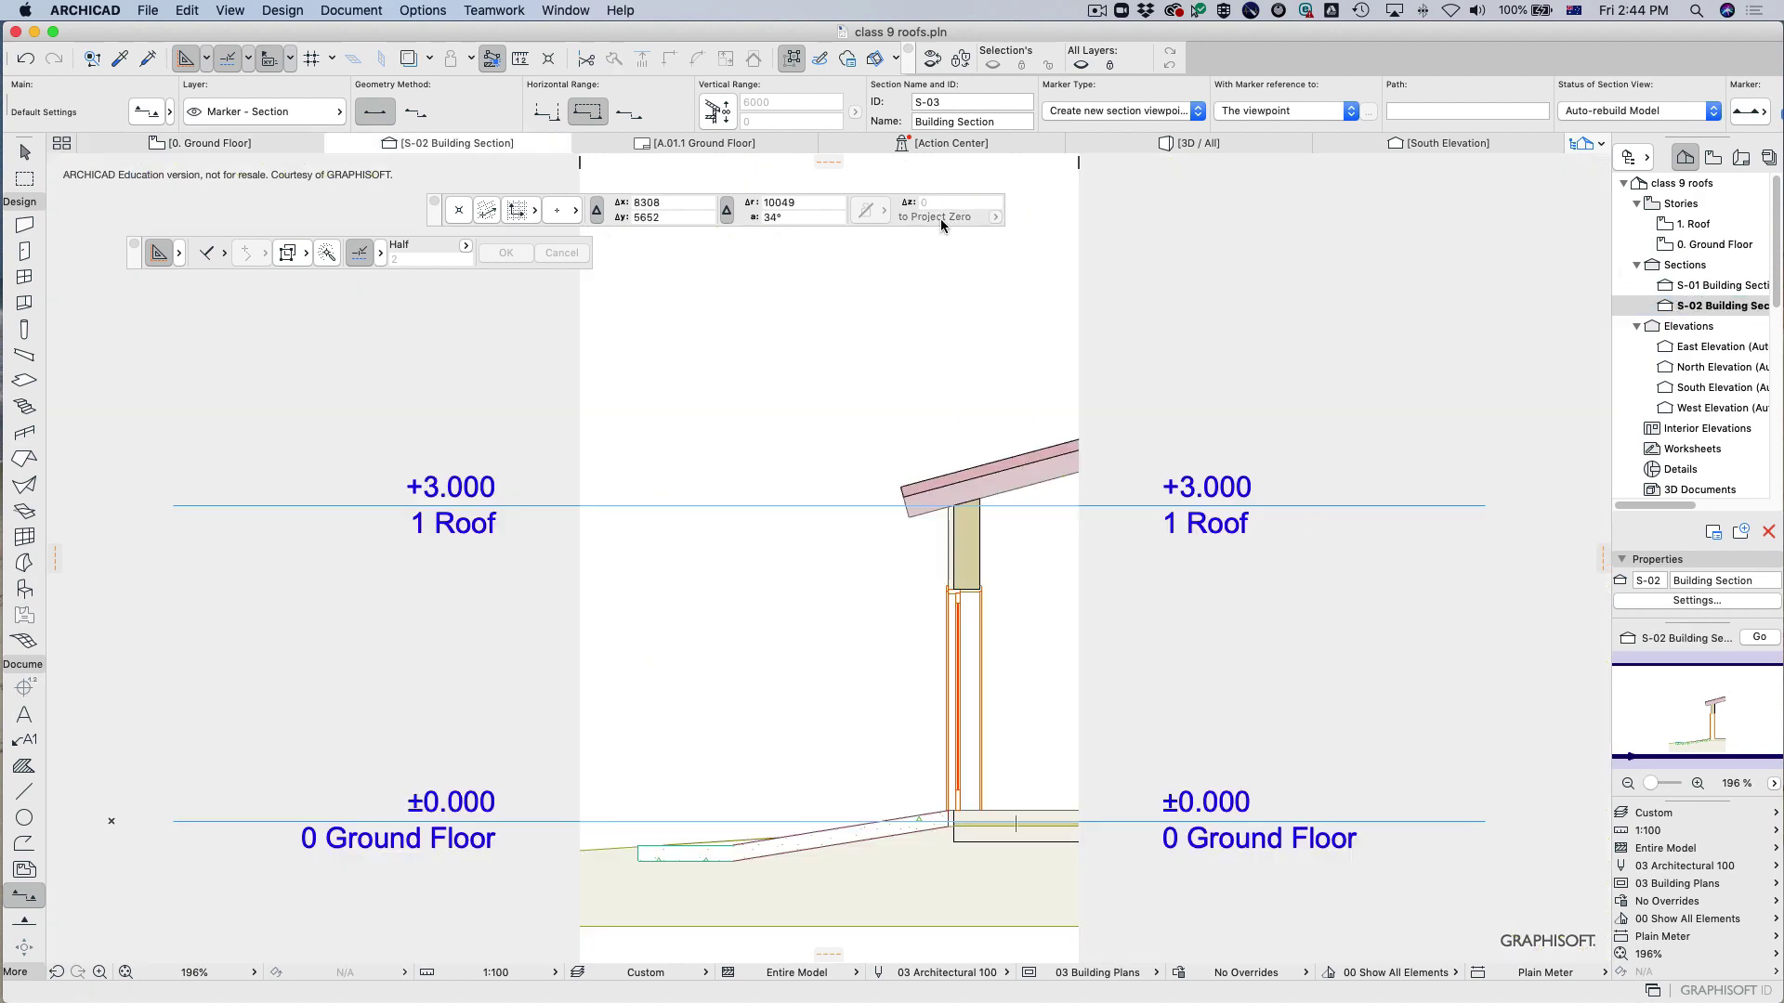
{"action": "left_click", "coordinate": [222, 145]}
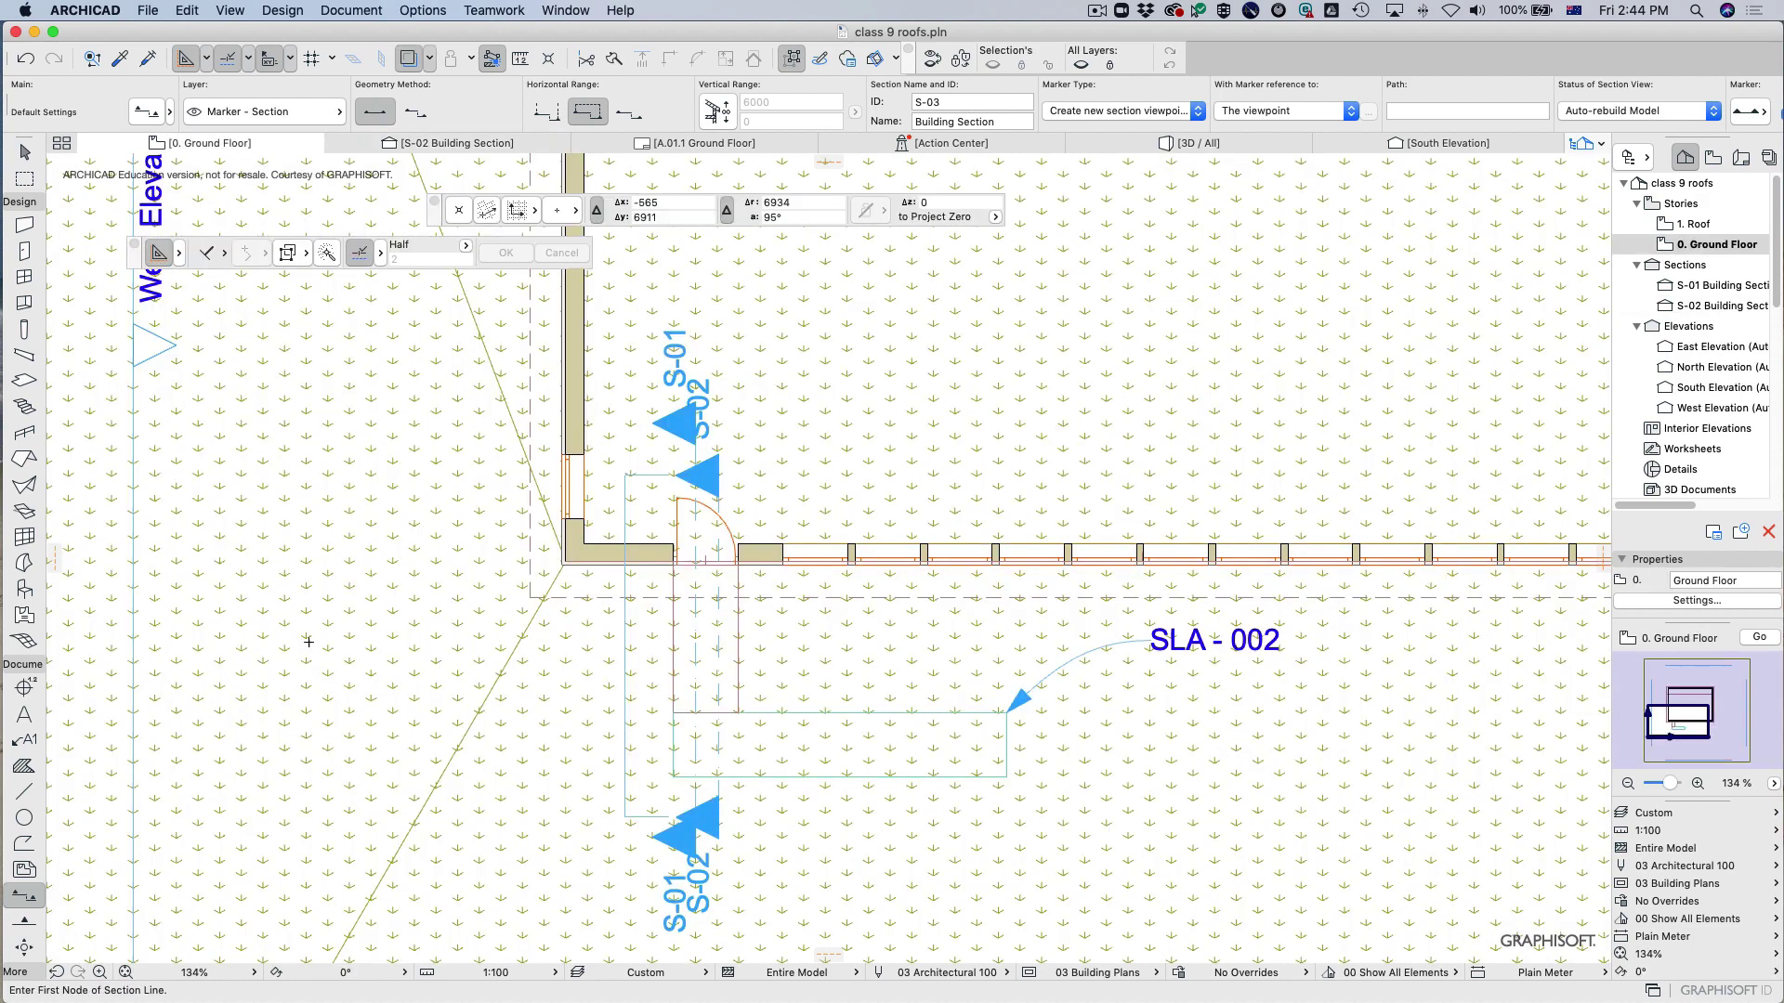
{"action": "key", "text": "Escape"}
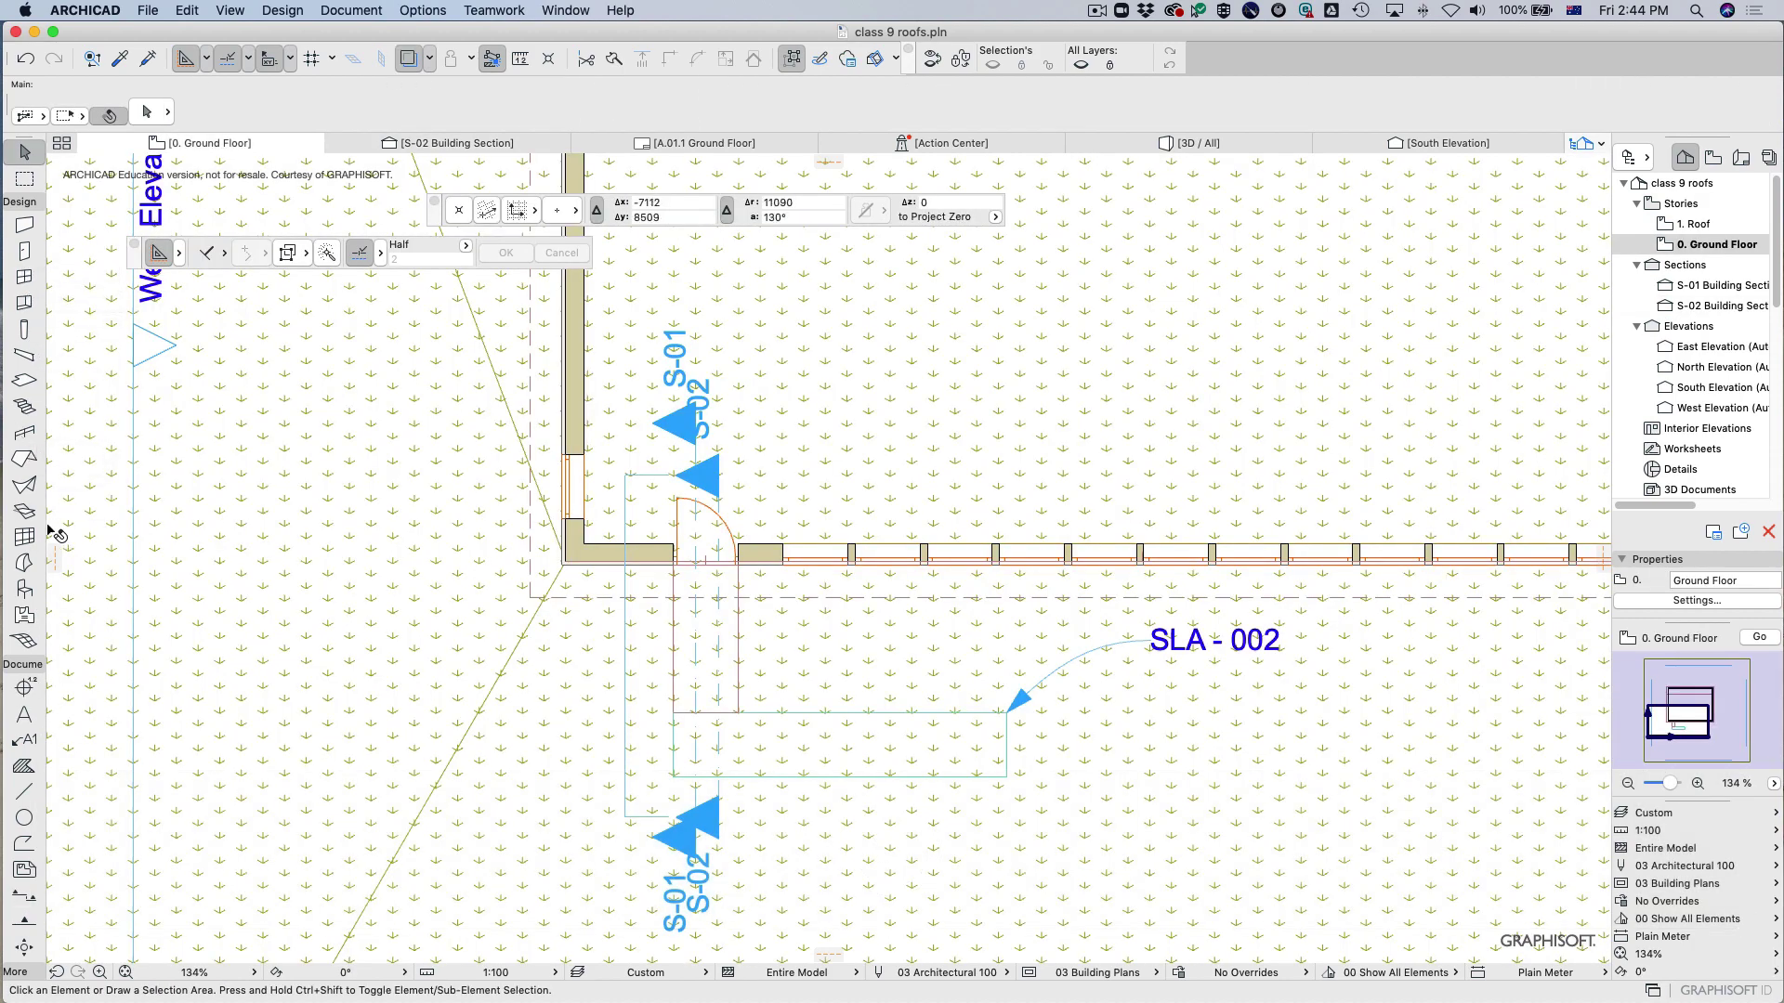
Place a Tree Model Detailed 23 object from the Garden 23 library folder southwest of the building's front corner.
{"action": "left_click", "coordinate": [26, 590]}
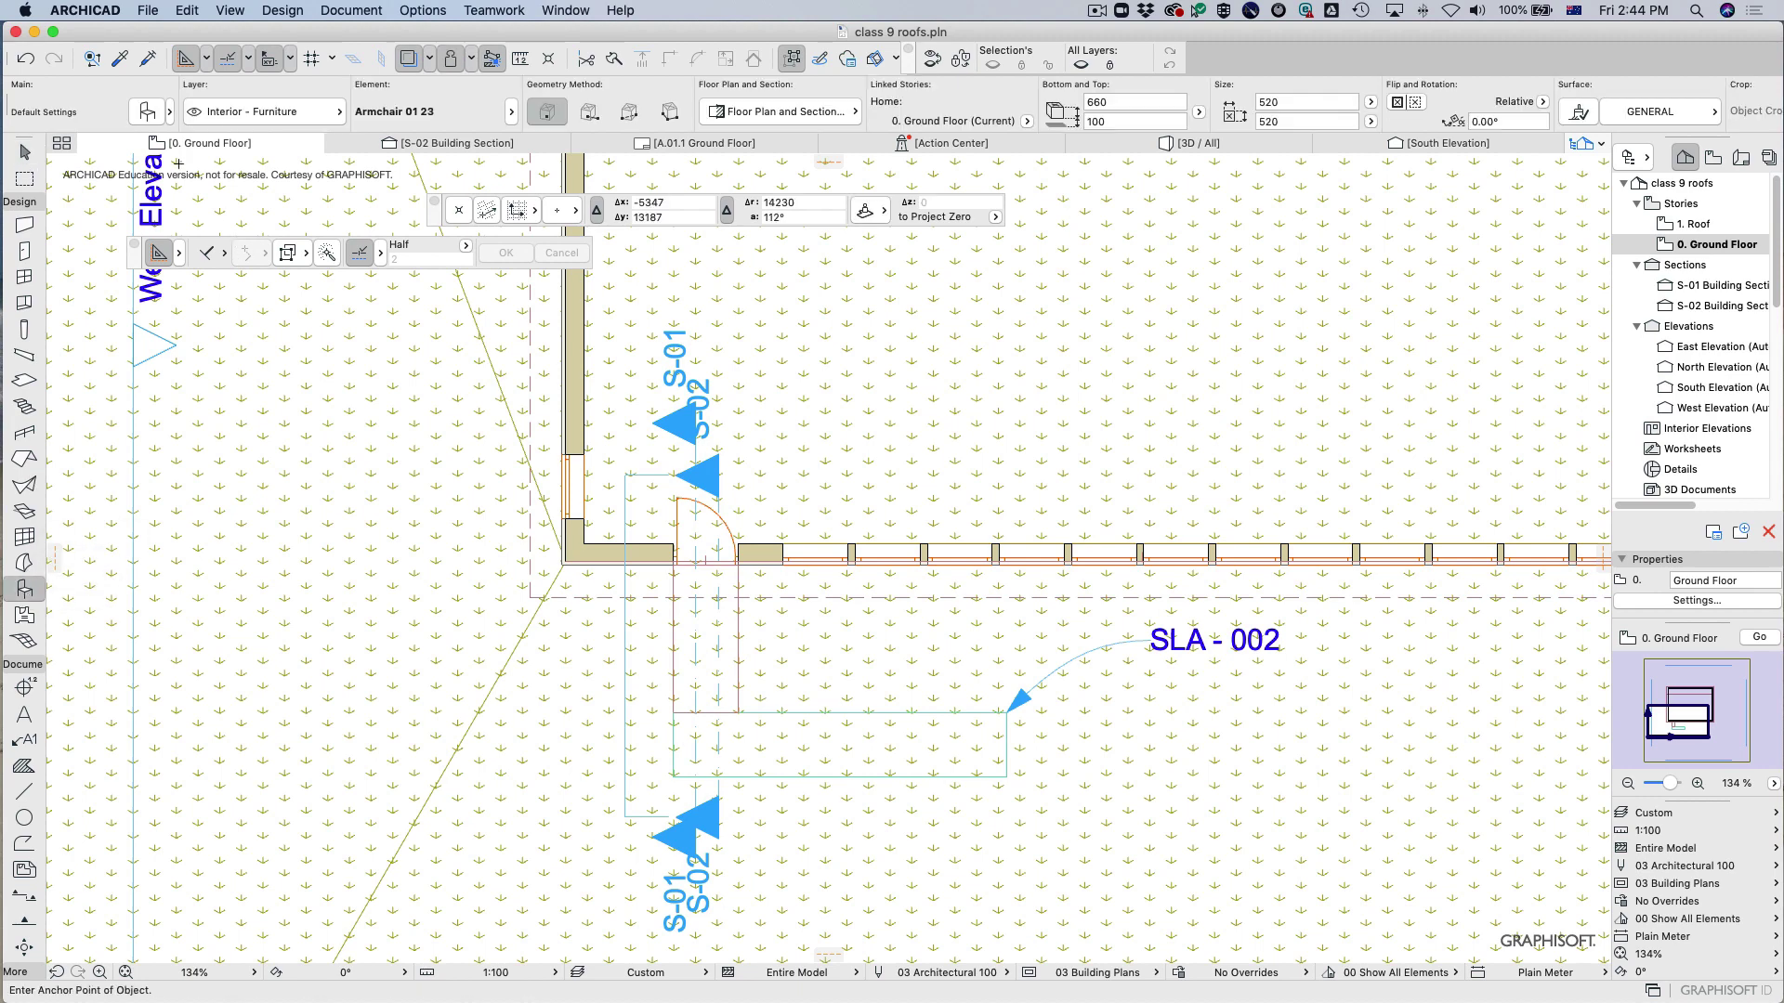
{"action": "left_click", "coordinate": [154, 111]}
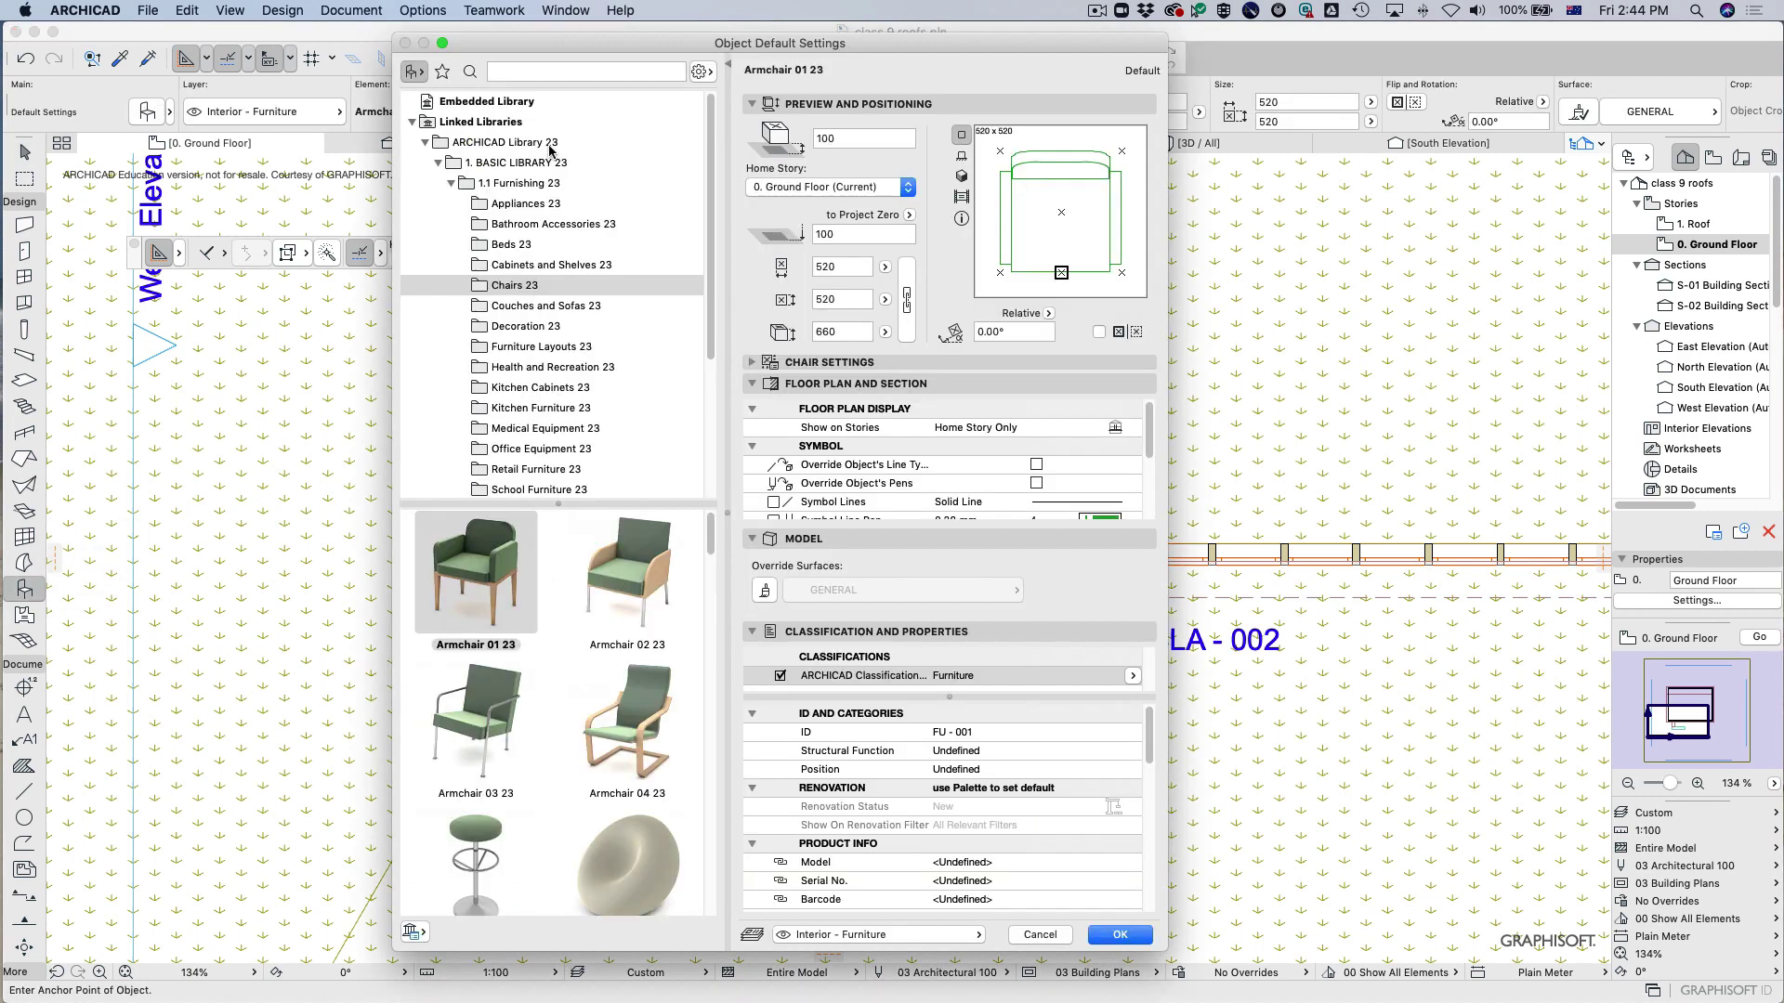
{"action": "left_click_drag", "start_coordinate": [714, 264], "coordinate": [708, 412]}
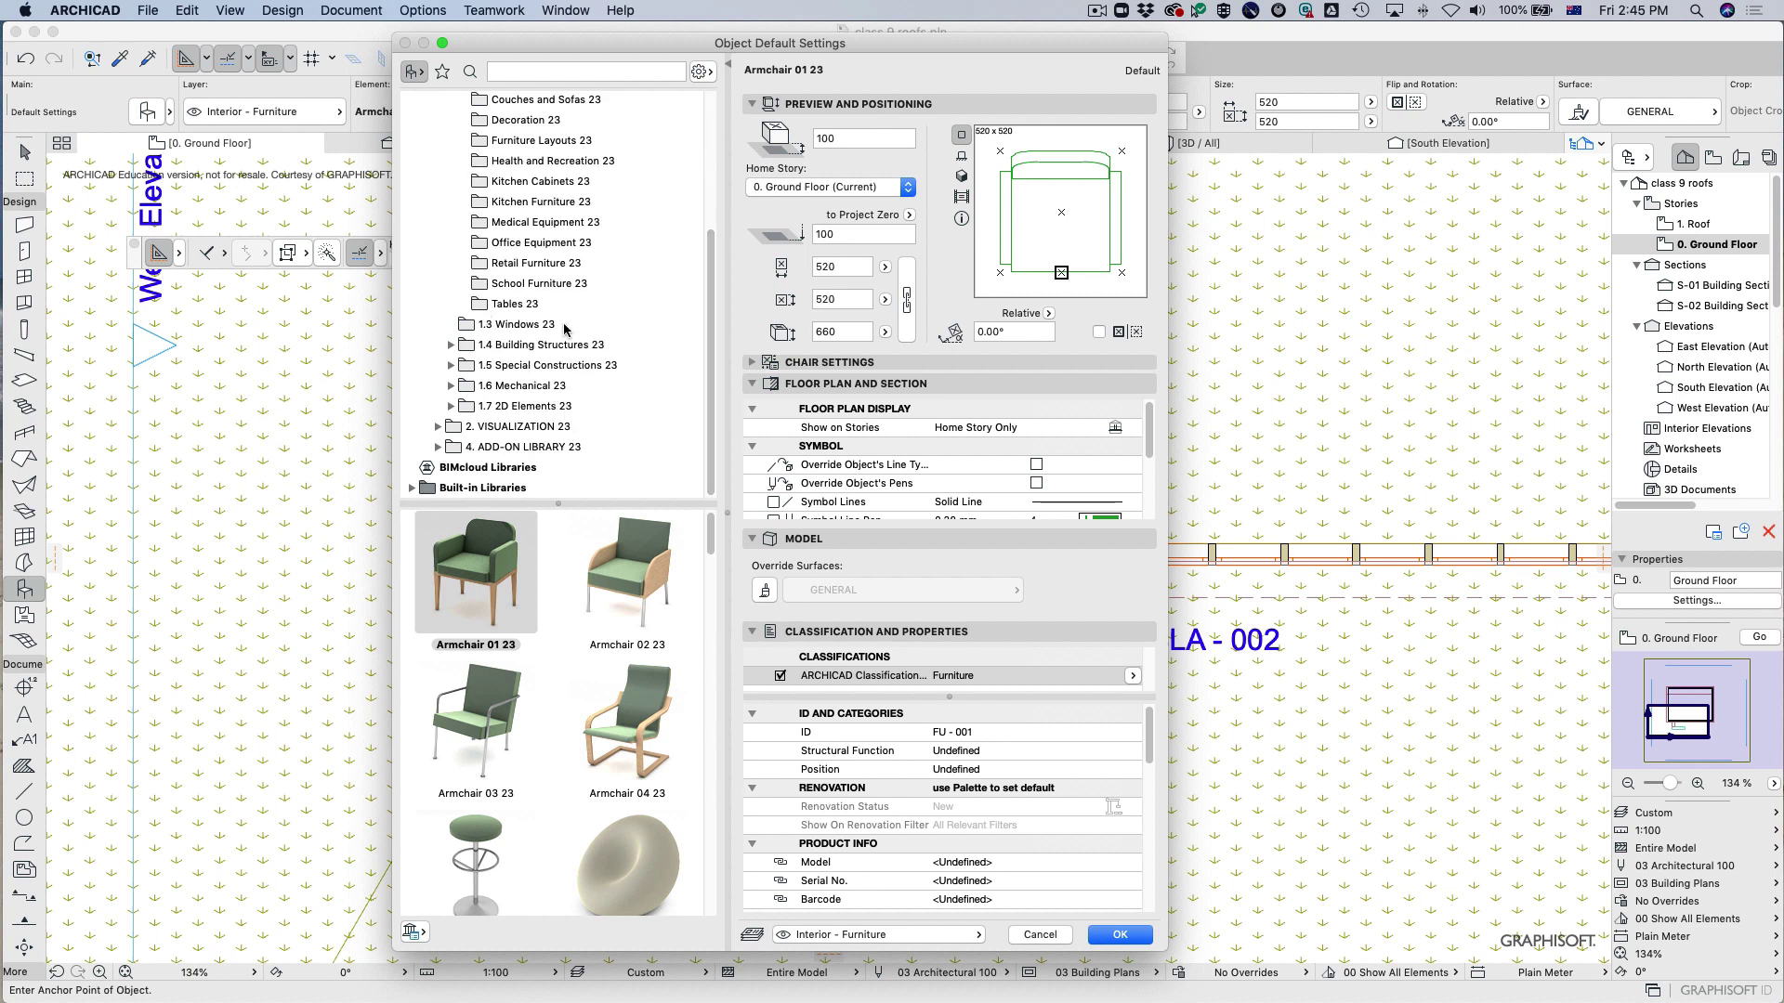
{"action": "left_click", "coordinate": [507, 428]}
{"action": "left_click", "coordinate": [437, 428]}
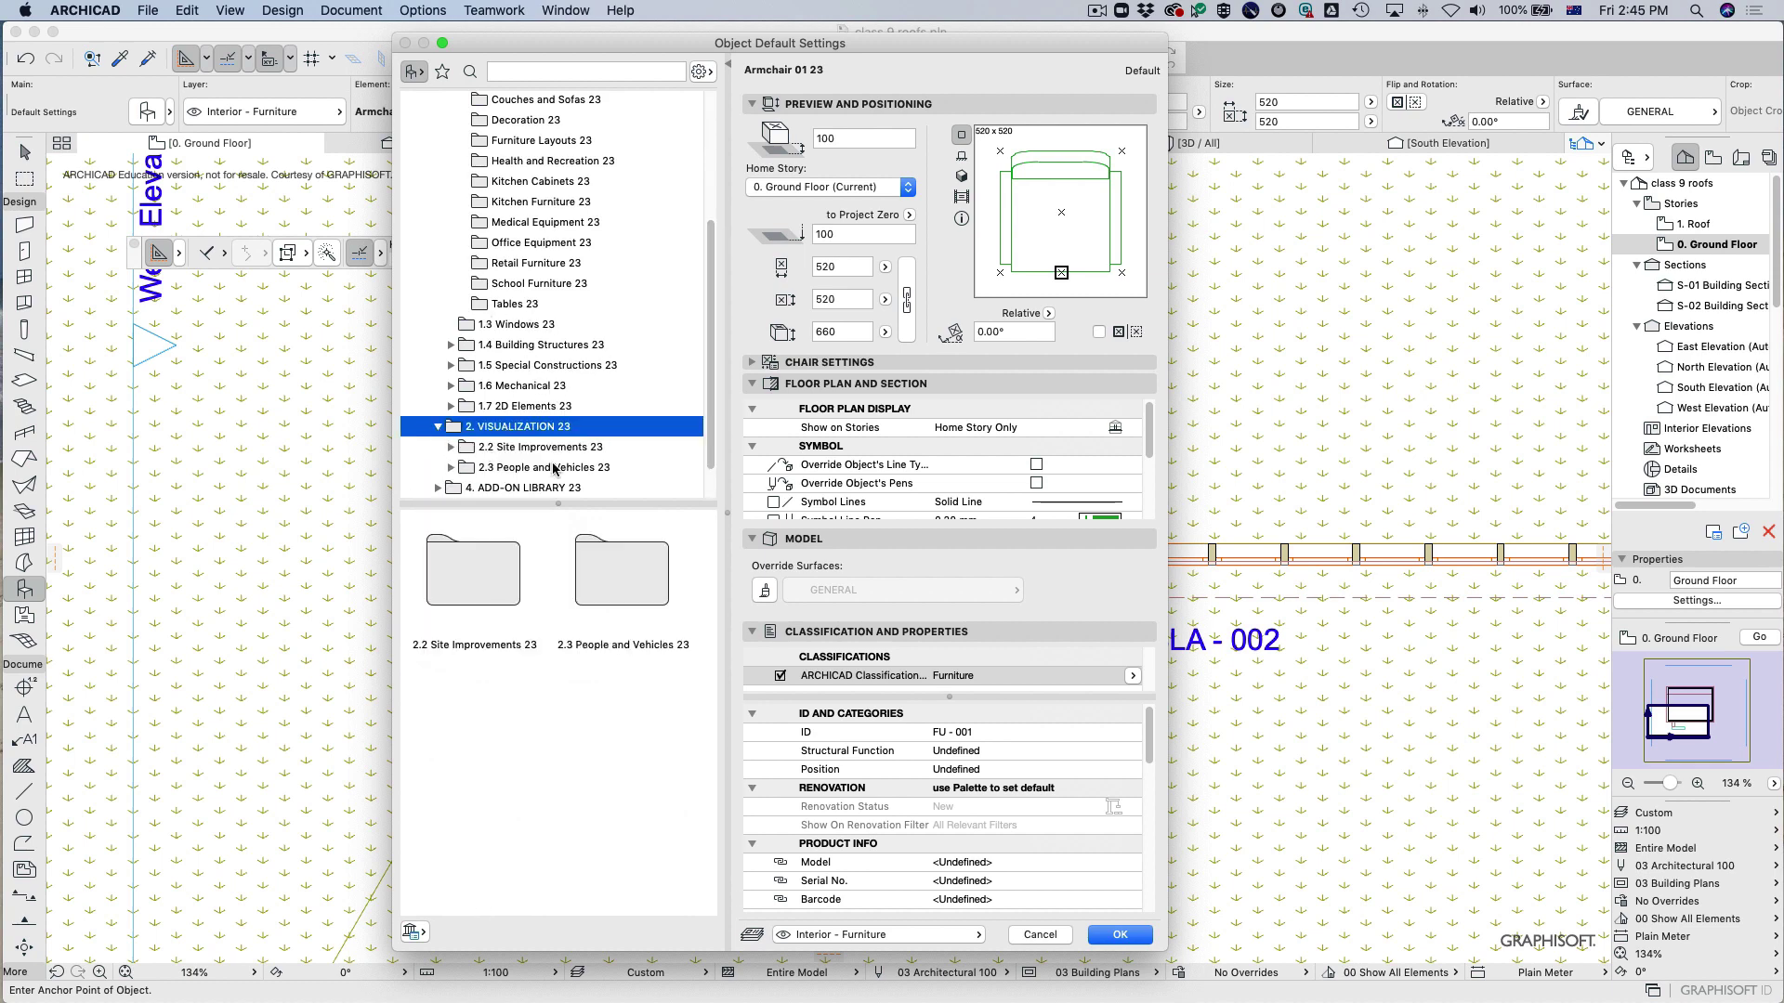
{"action": "left_click", "coordinate": [452, 448]}
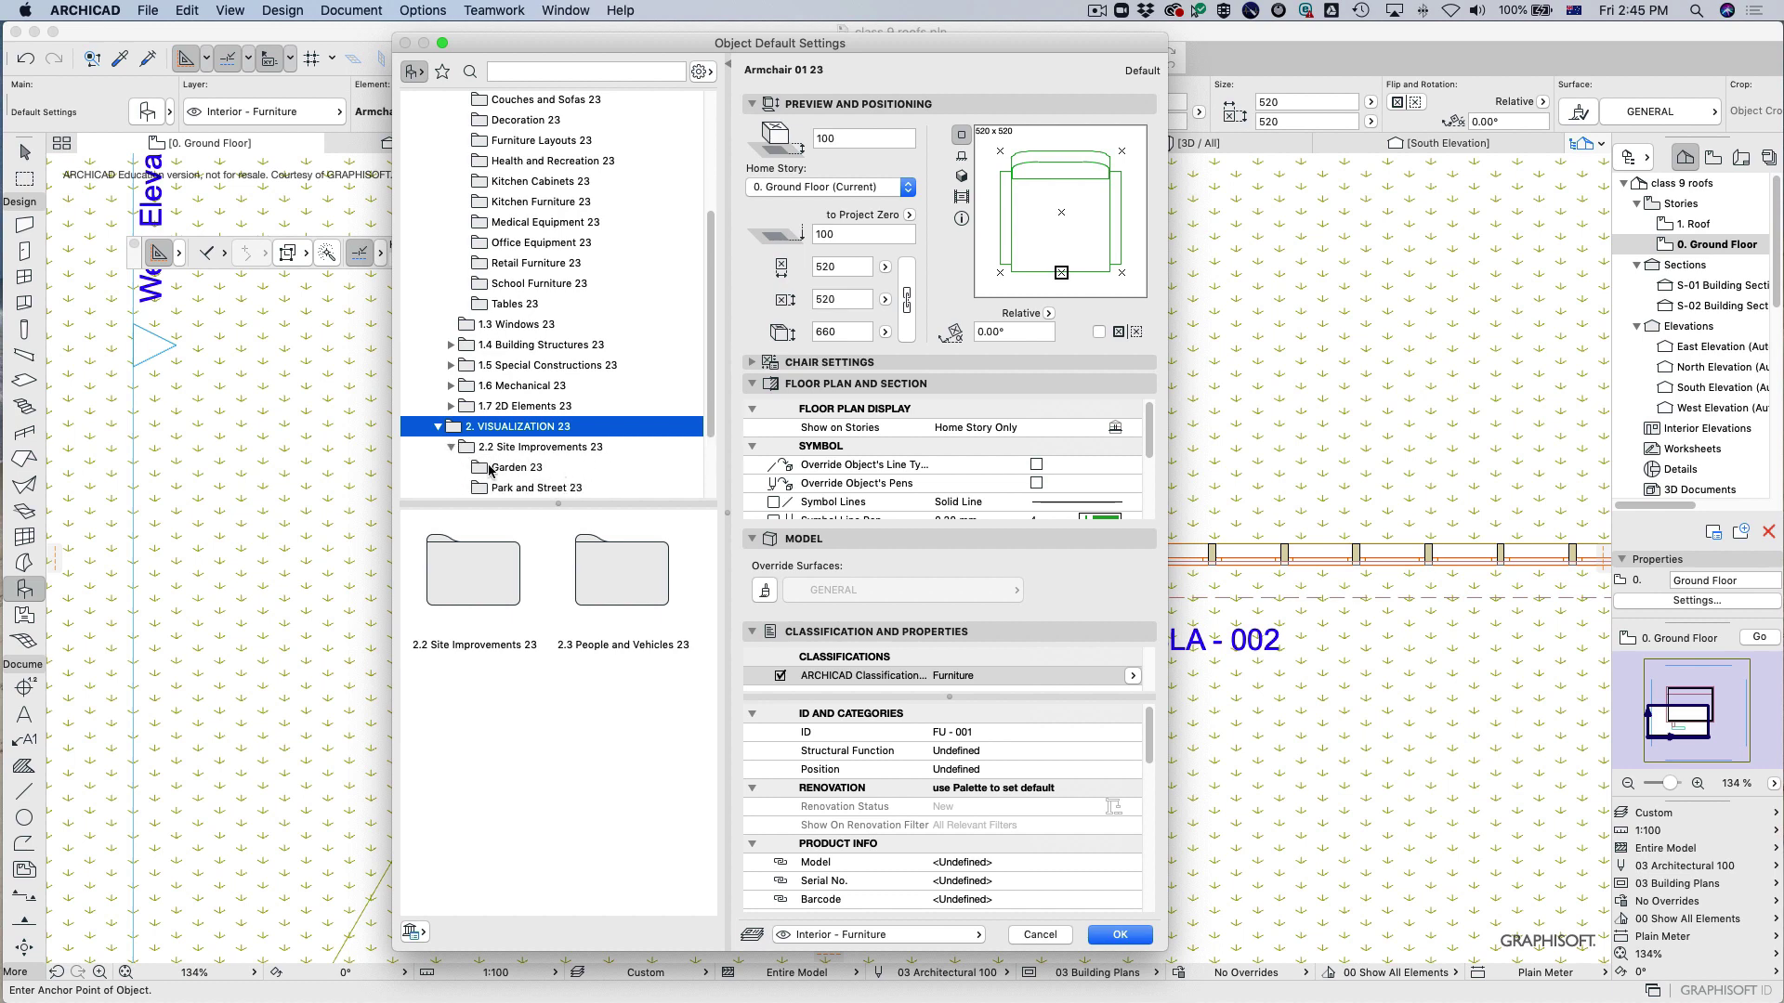
{"action": "left_click", "coordinate": [502, 467]}
{"action": "left_click_drag", "start_coordinate": [718, 613], "coordinate": [713, 898]}
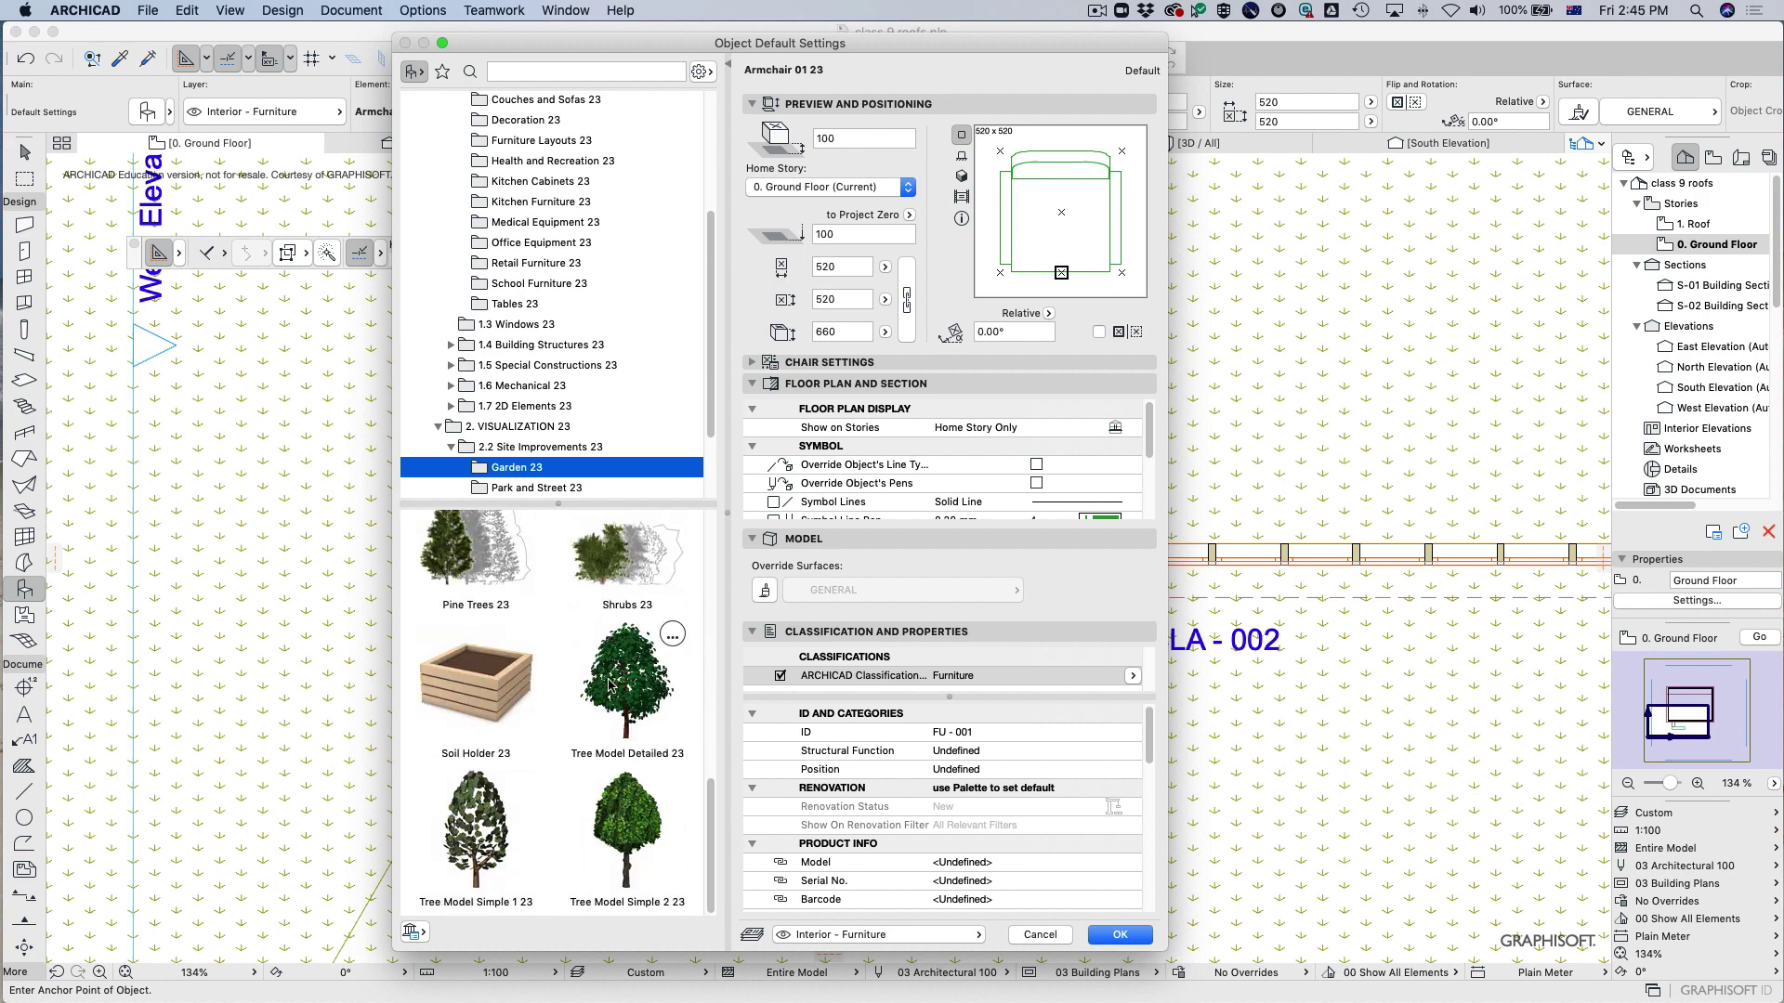
{"action": "left_click", "coordinate": [609, 686]}
{"action": "left_click", "coordinate": [1120, 934]}
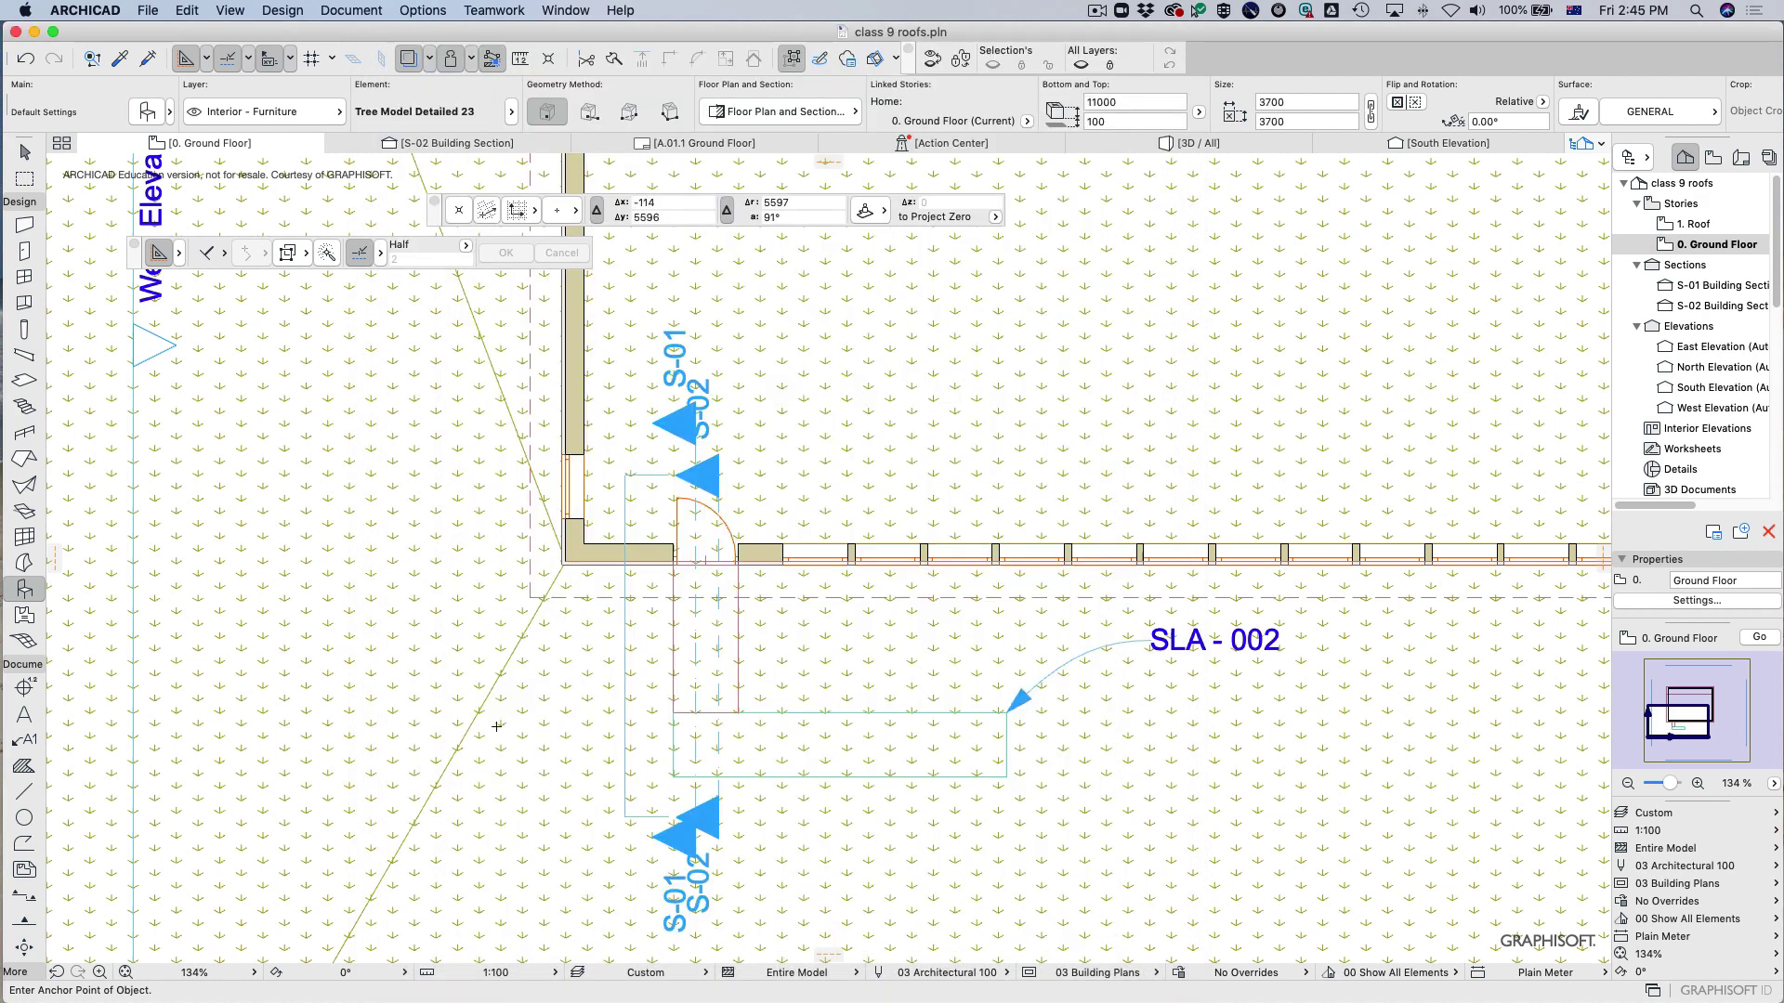
{"action": "left_click", "coordinate": [294, 669]}
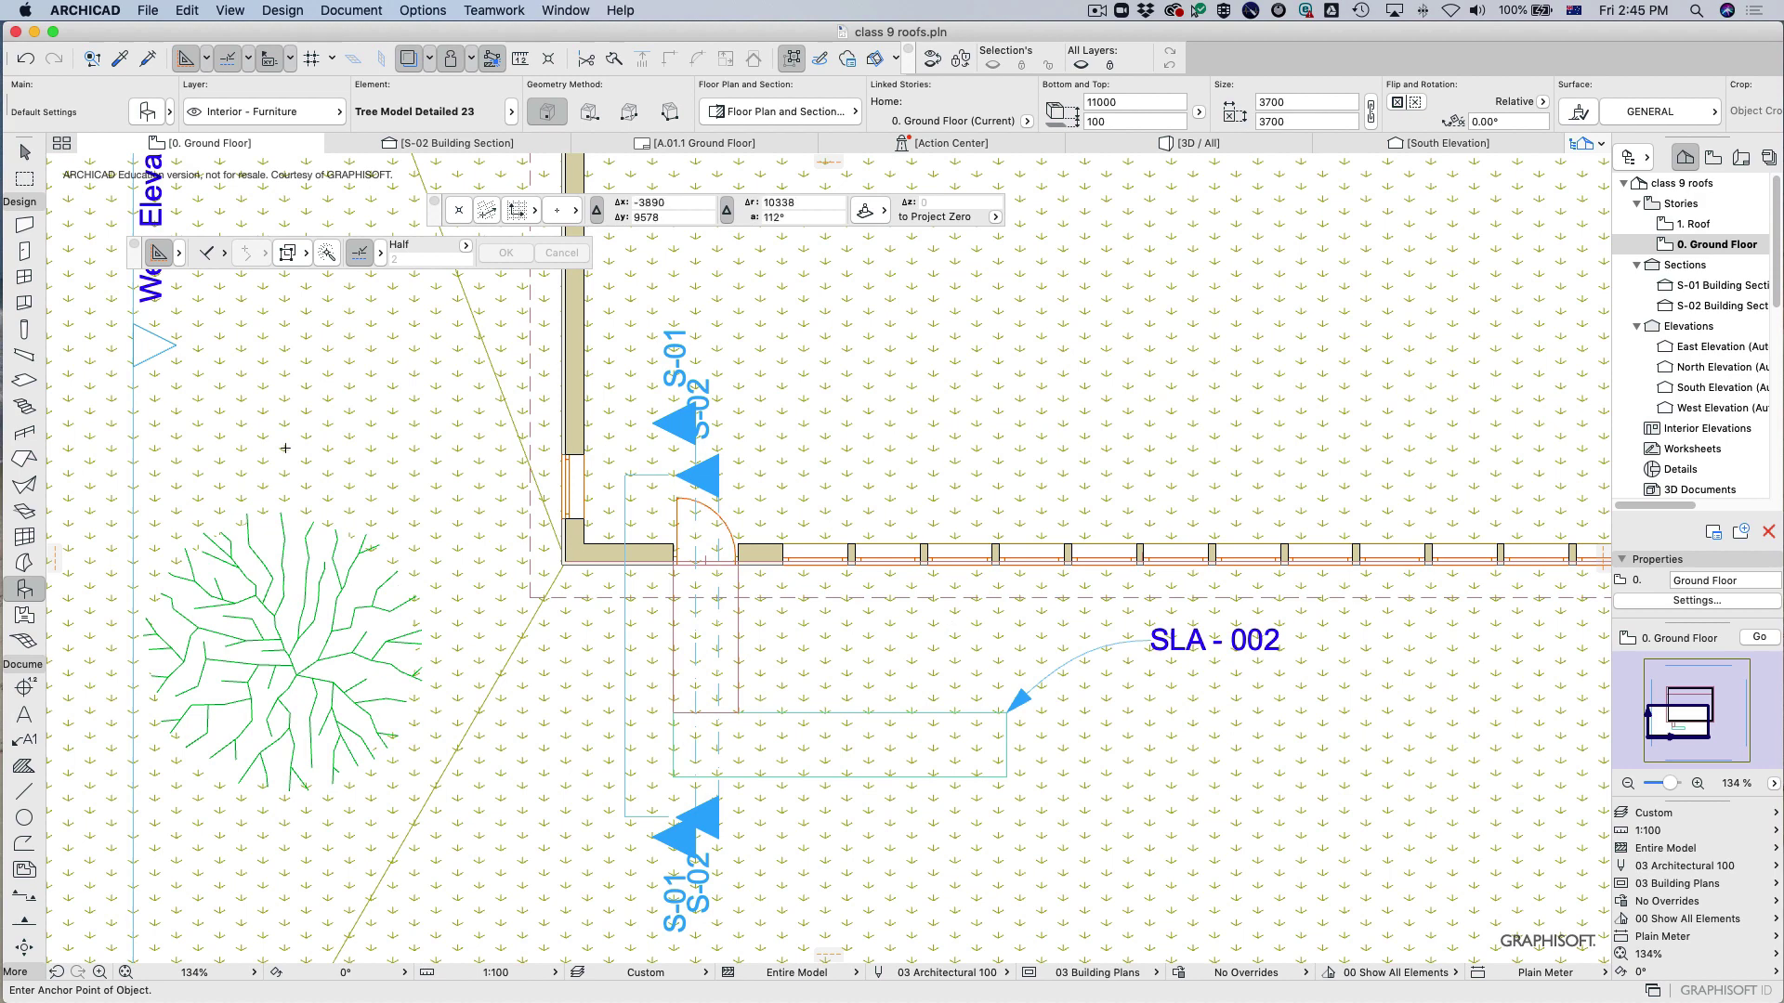
{"action": "key", "text": "Escape"}
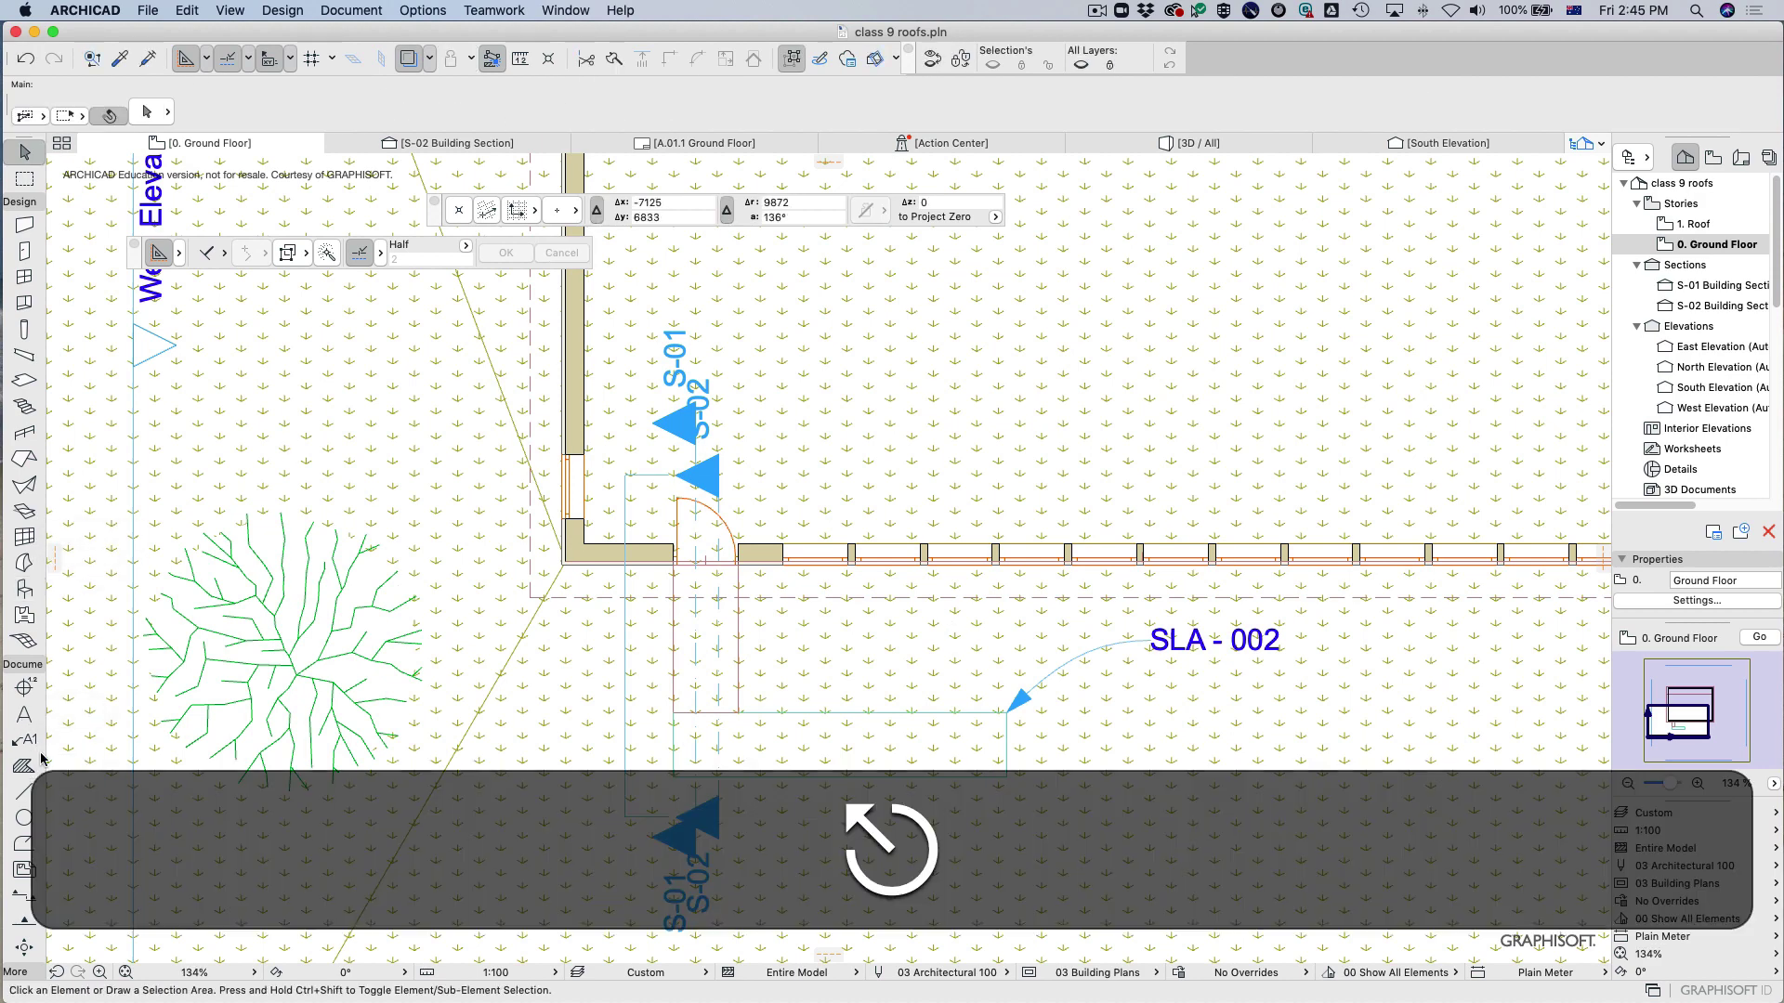
Draw a west-facing building section with infinite horizontal range through the east side of the front door and ramp, and check its view.
{"action": "left_click", "coordinate": [24, 895]}
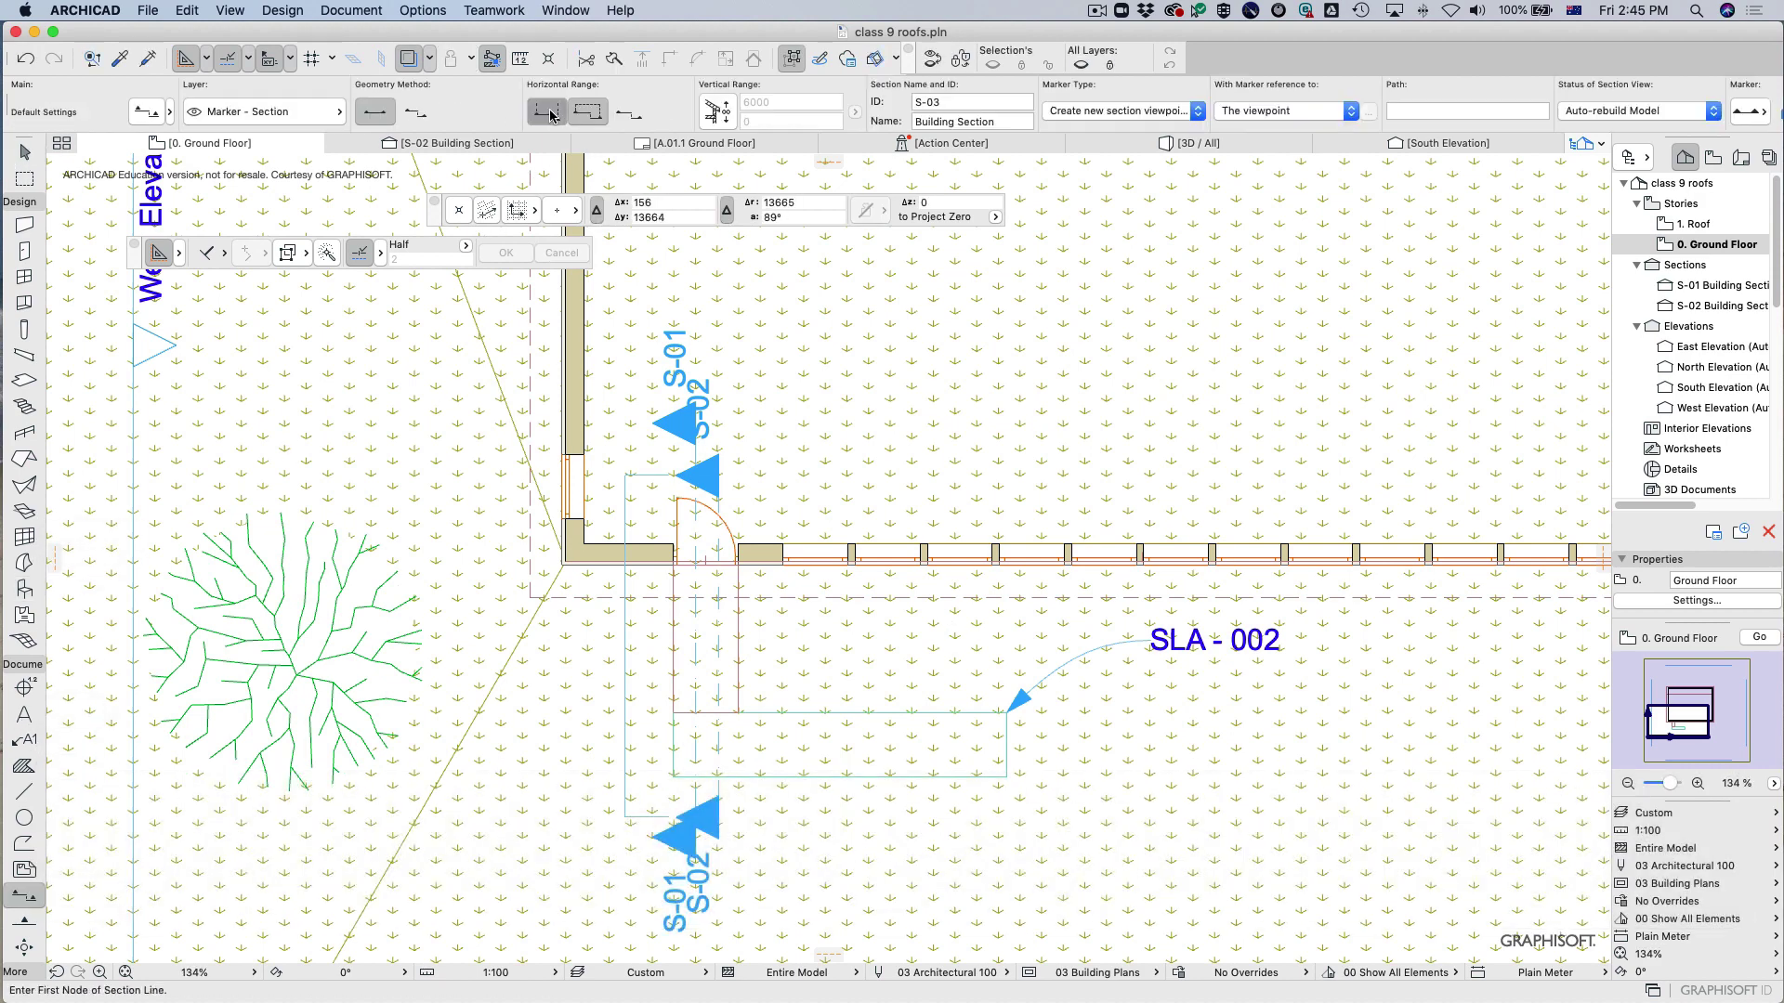
{"action": "left_click", "coordinate": [734, 325]}
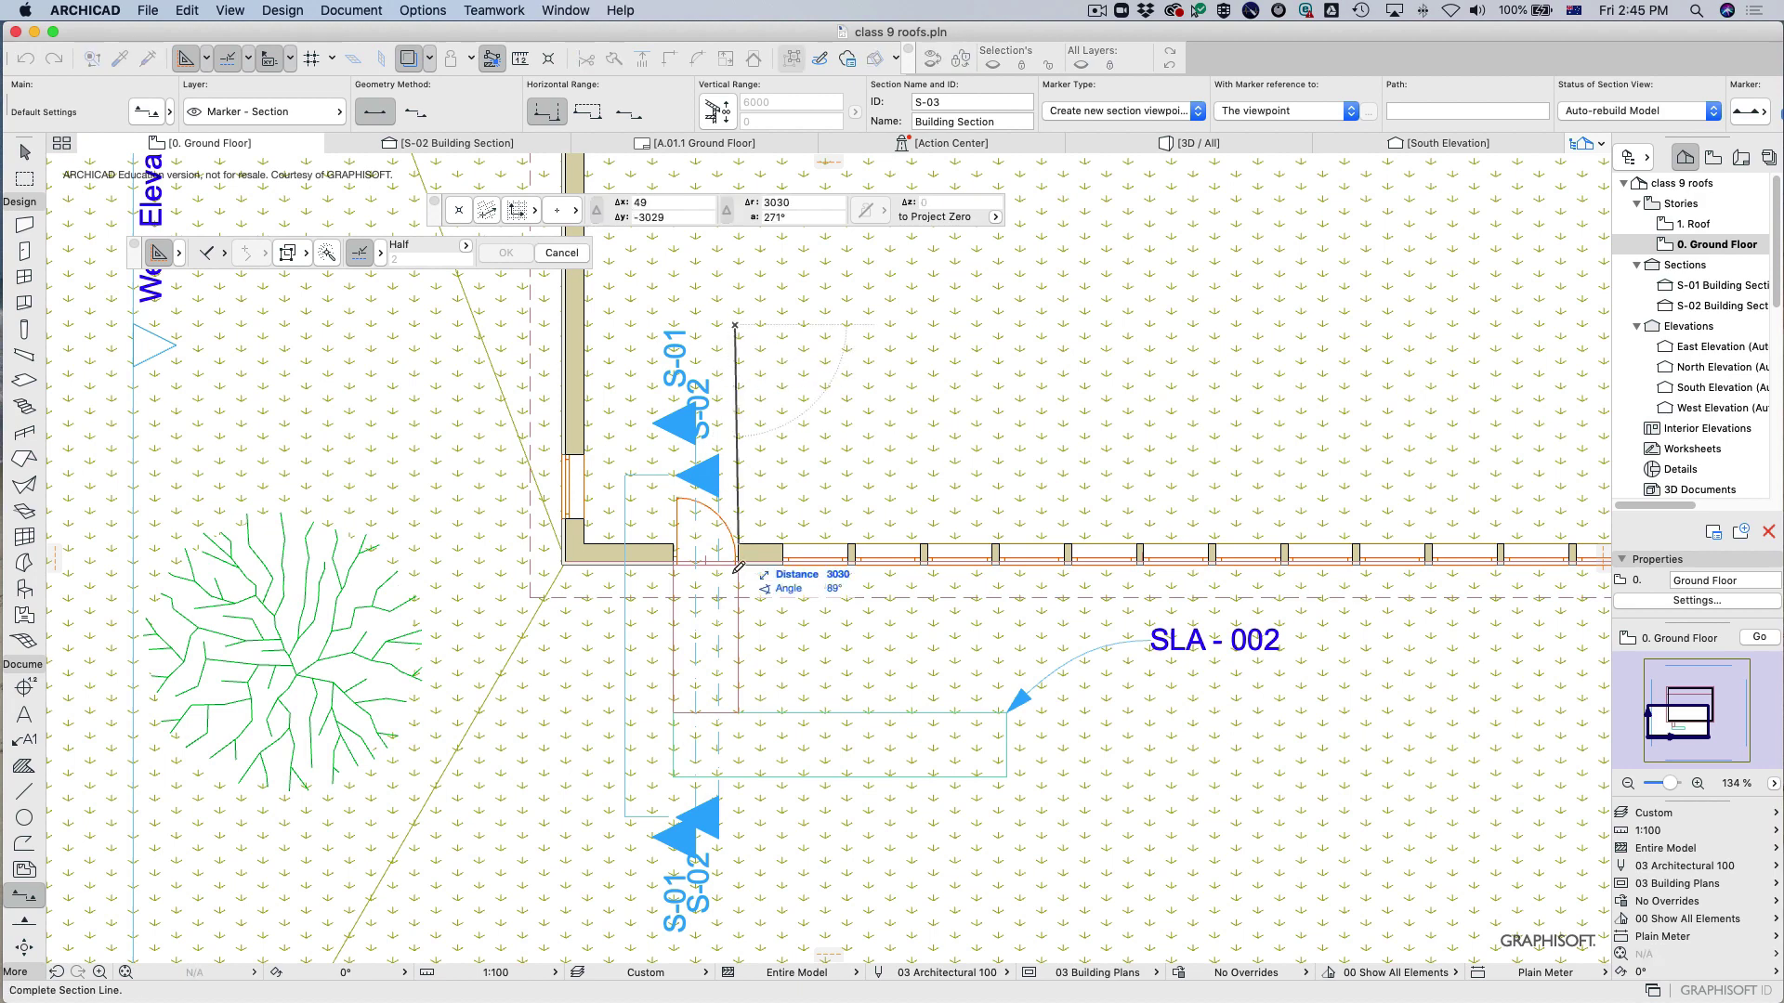
{"action": "key", "text": "shift"}
{"action": "left_click", "coordinate": [735, 831], "text": "shift"}
{"action": "left_click", "coordinate": [239, 760]}
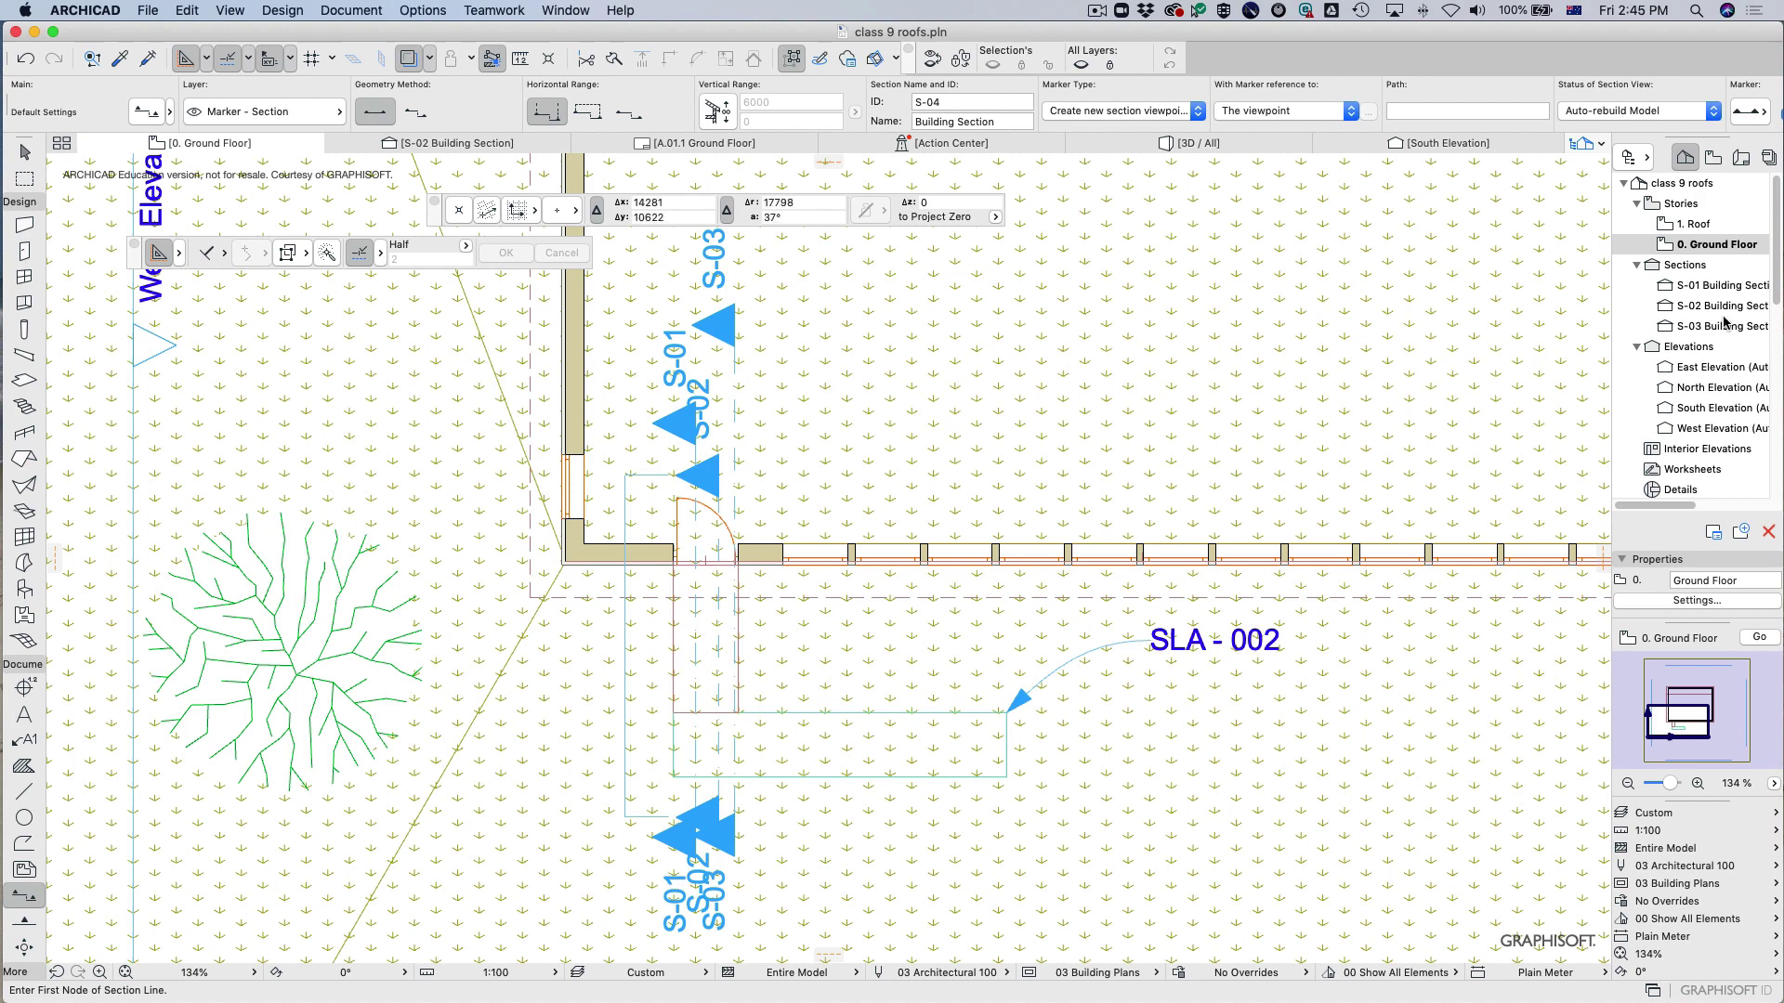
{"action": "double_click", "coordinate": [1669, 325]}
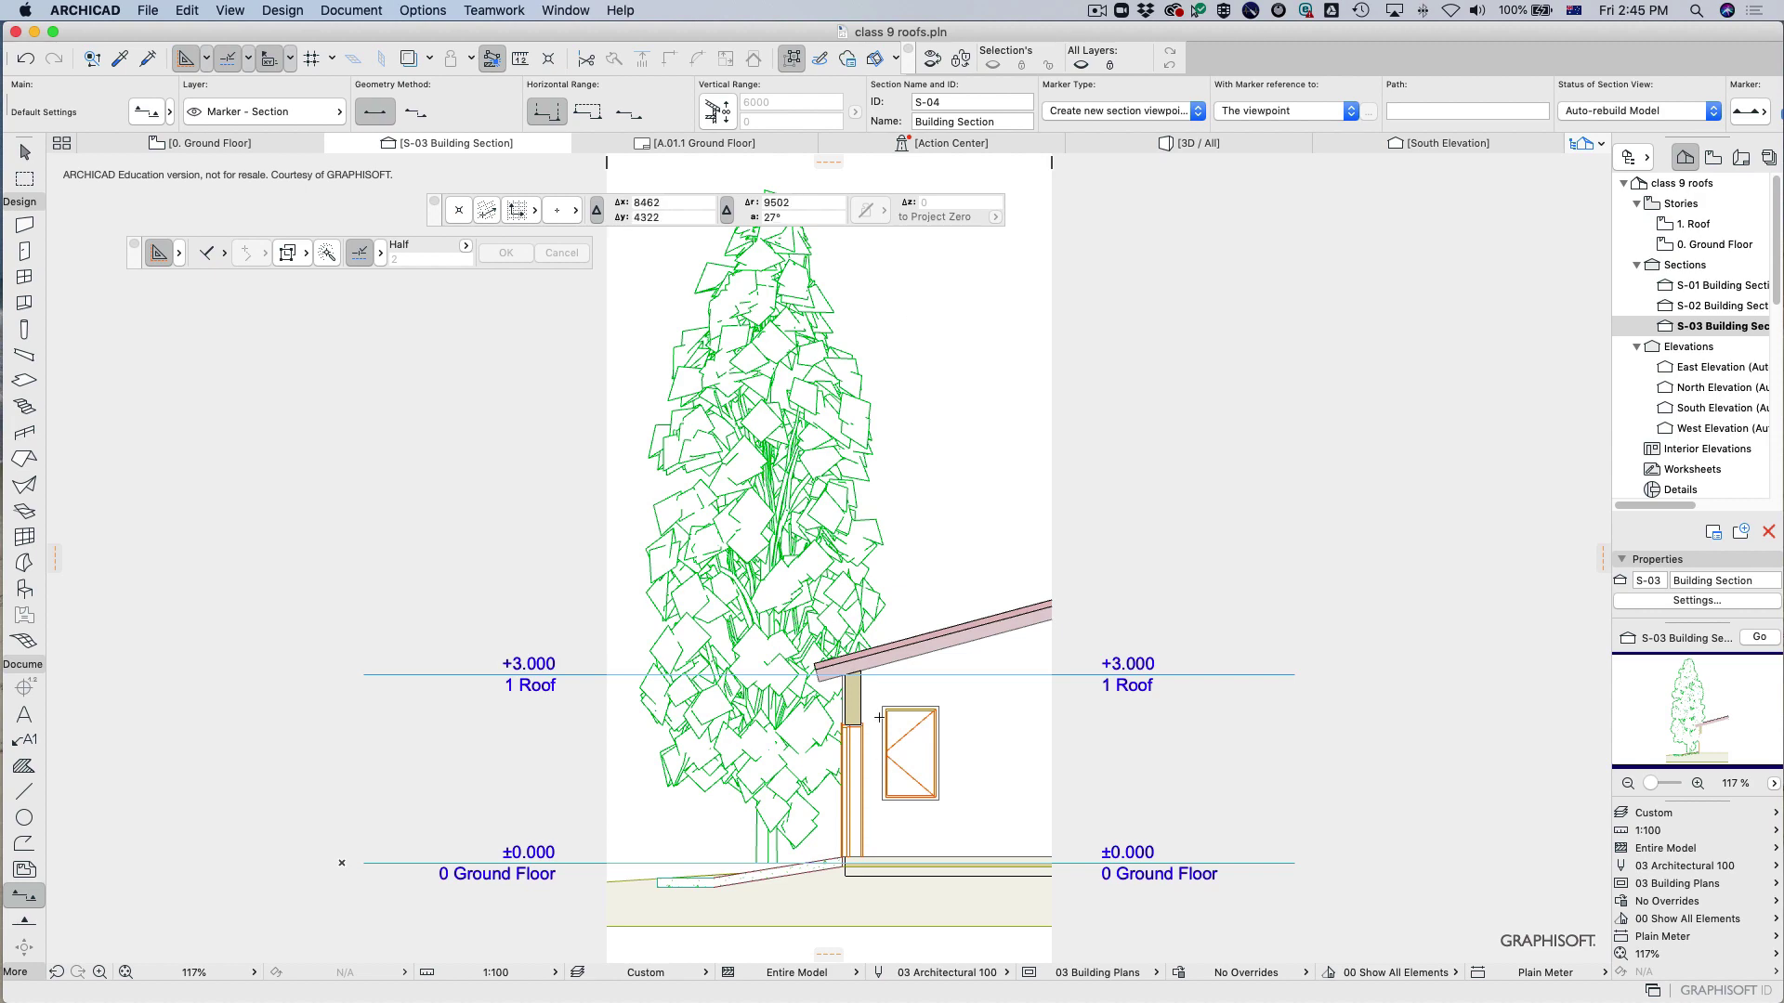
{"action": "scroll", "coordinate": [847, 866], "scroll_direction": "up", "scroll_amount": 5}
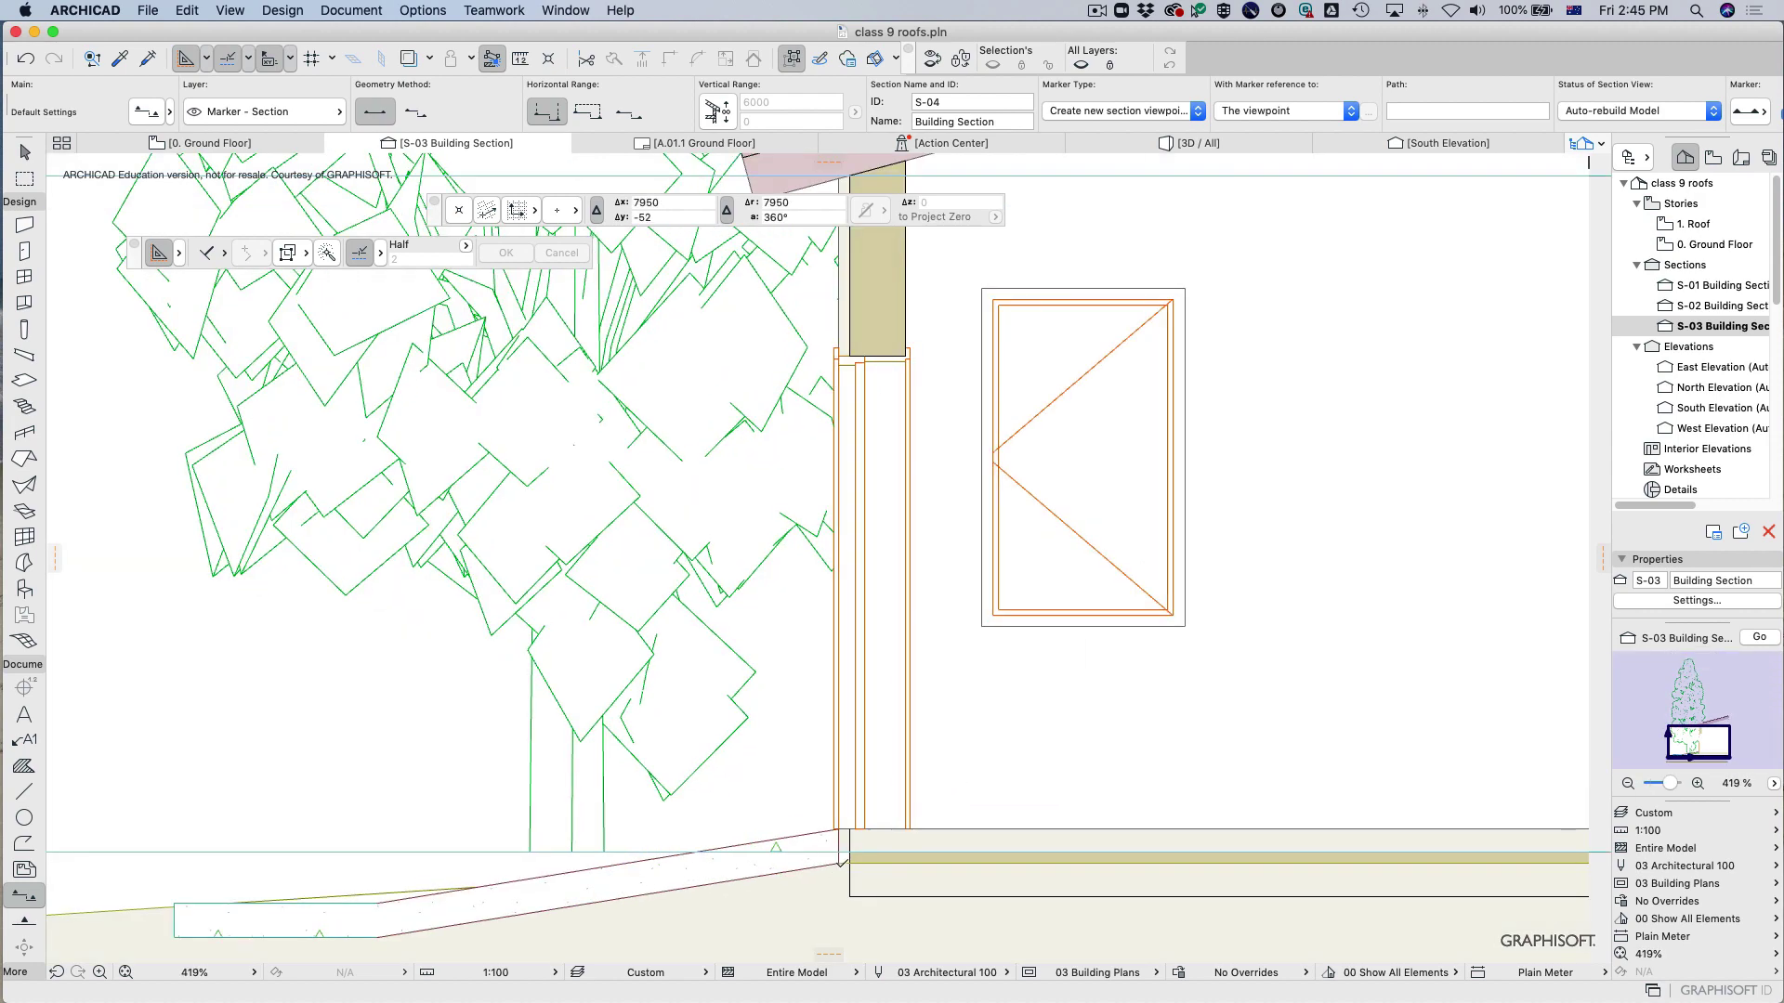
{"action": "scroll", "coordinate": [839, 866], "scroll_direction": "down", "scroll_amount": 3}
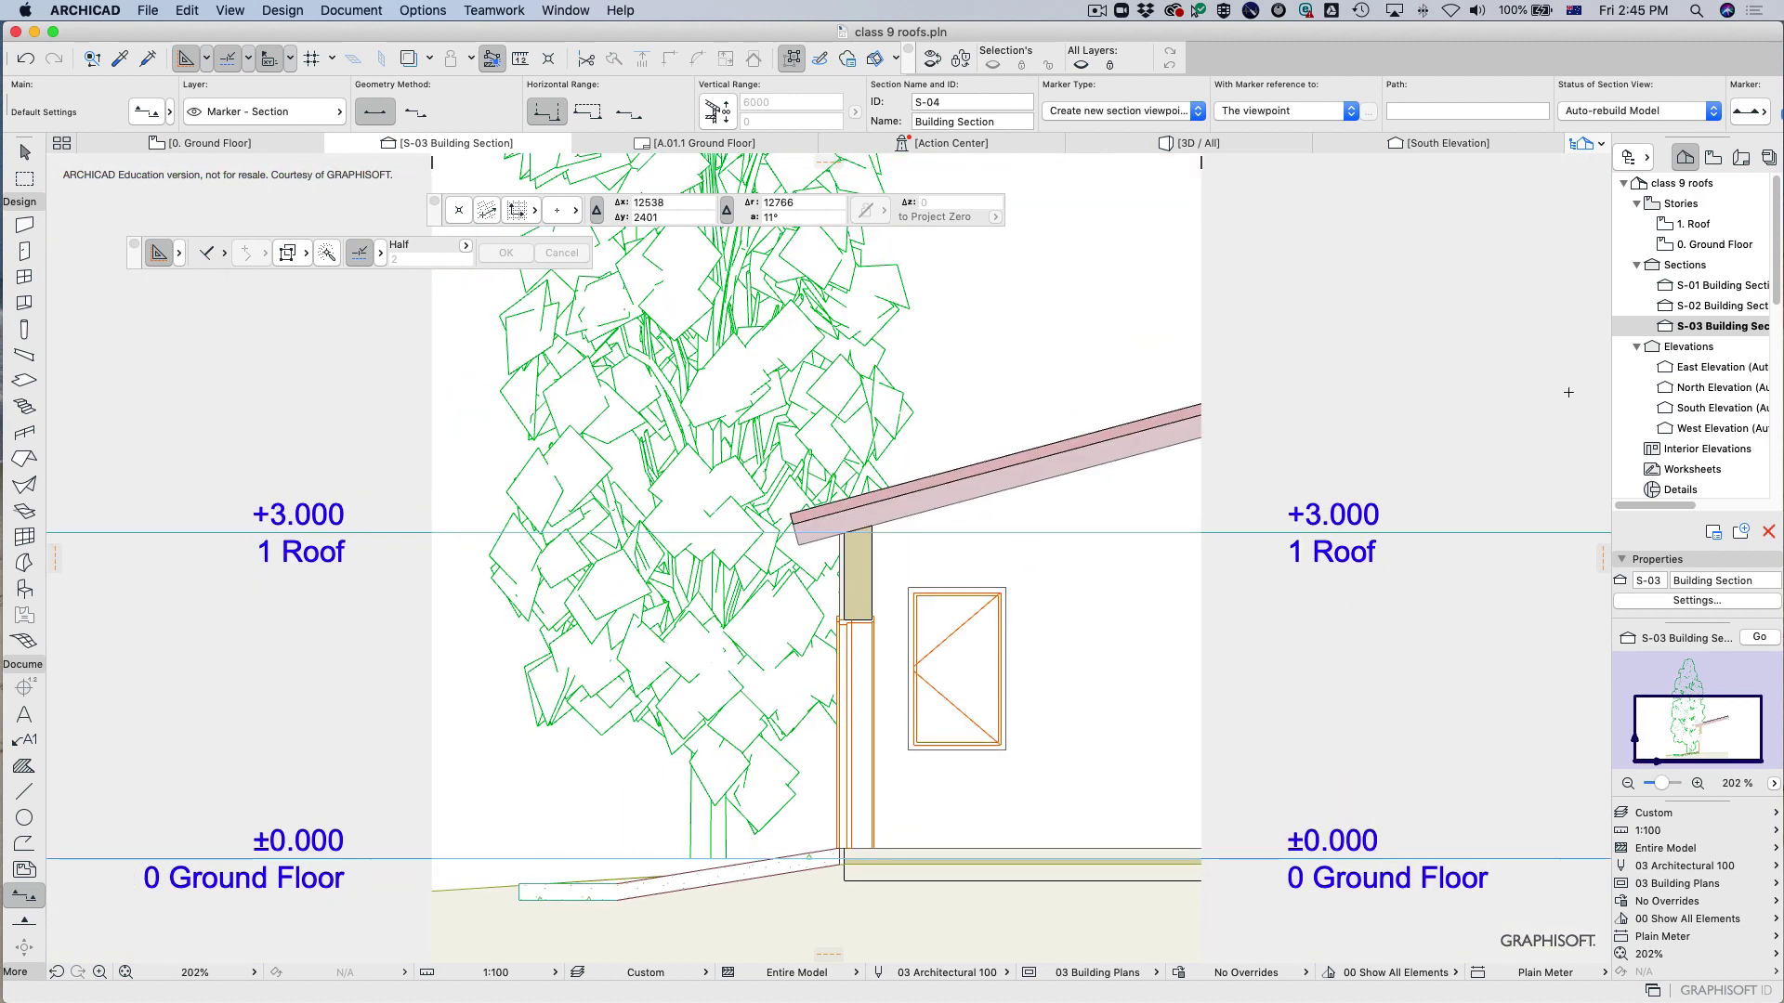
Select the West Elevation marker on the ground floor plan and view the South Elevation.
{"action": "left_click", "coordinate": [202, 143]}
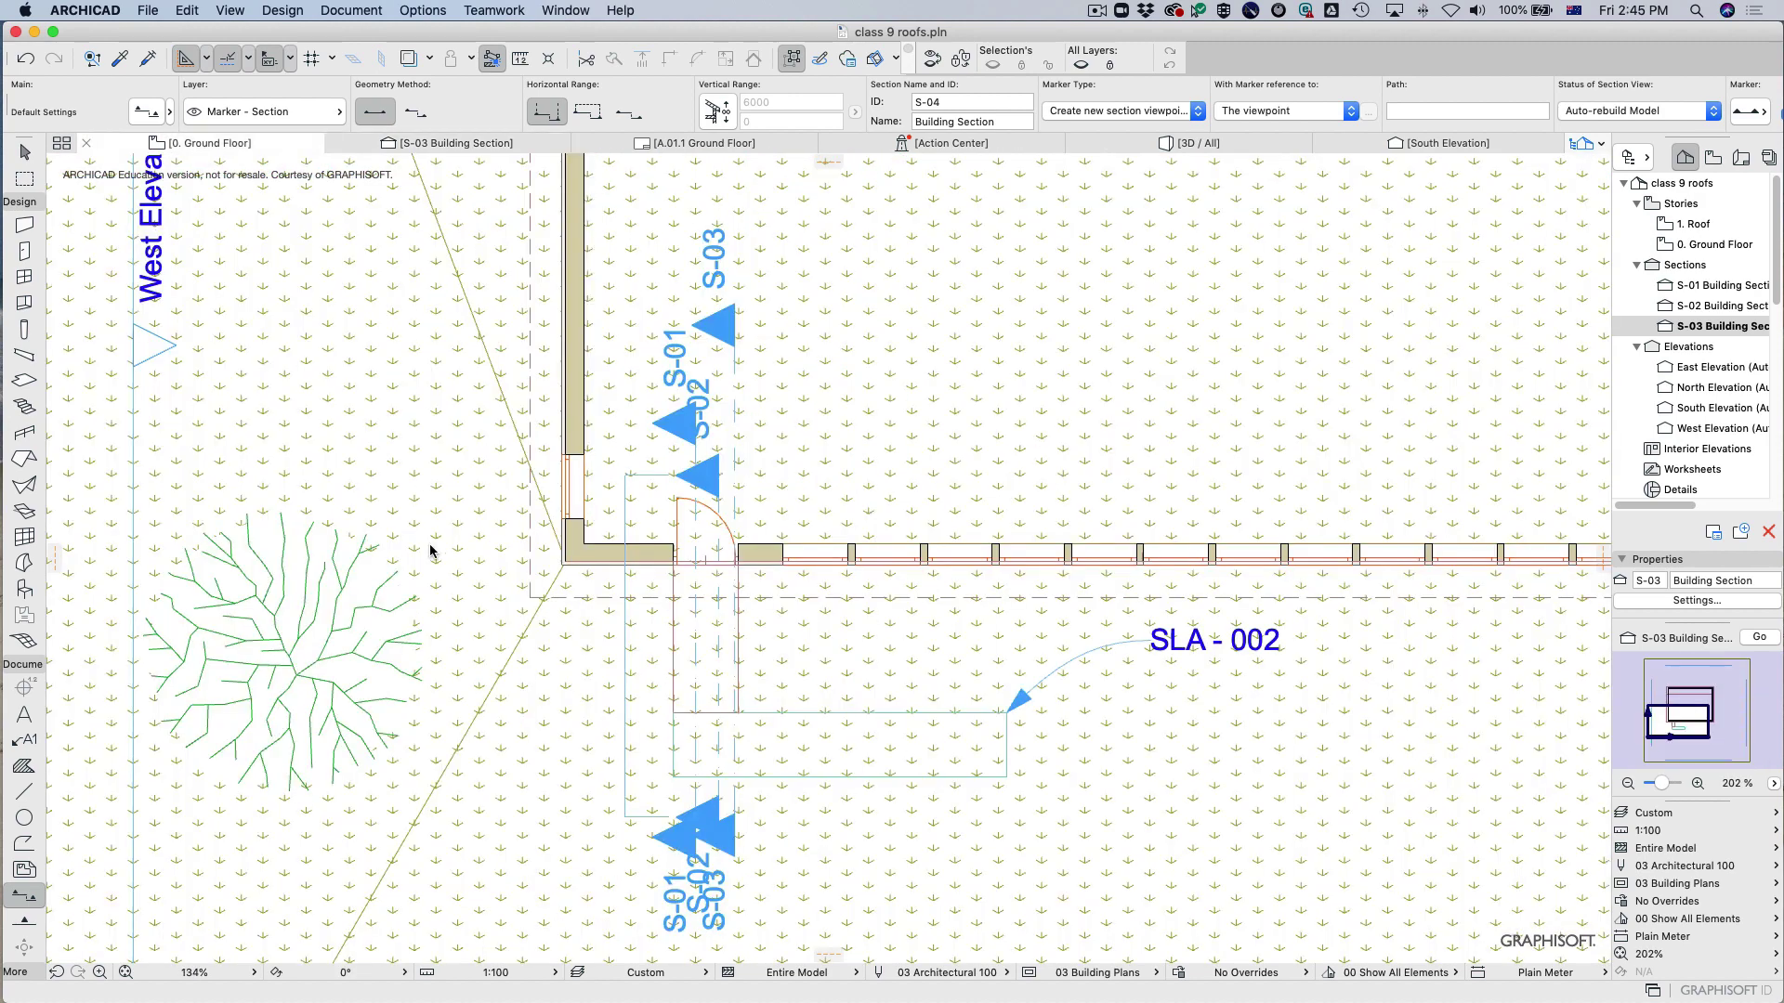
{"action": "left_click", "coordinate": [12, 922]}
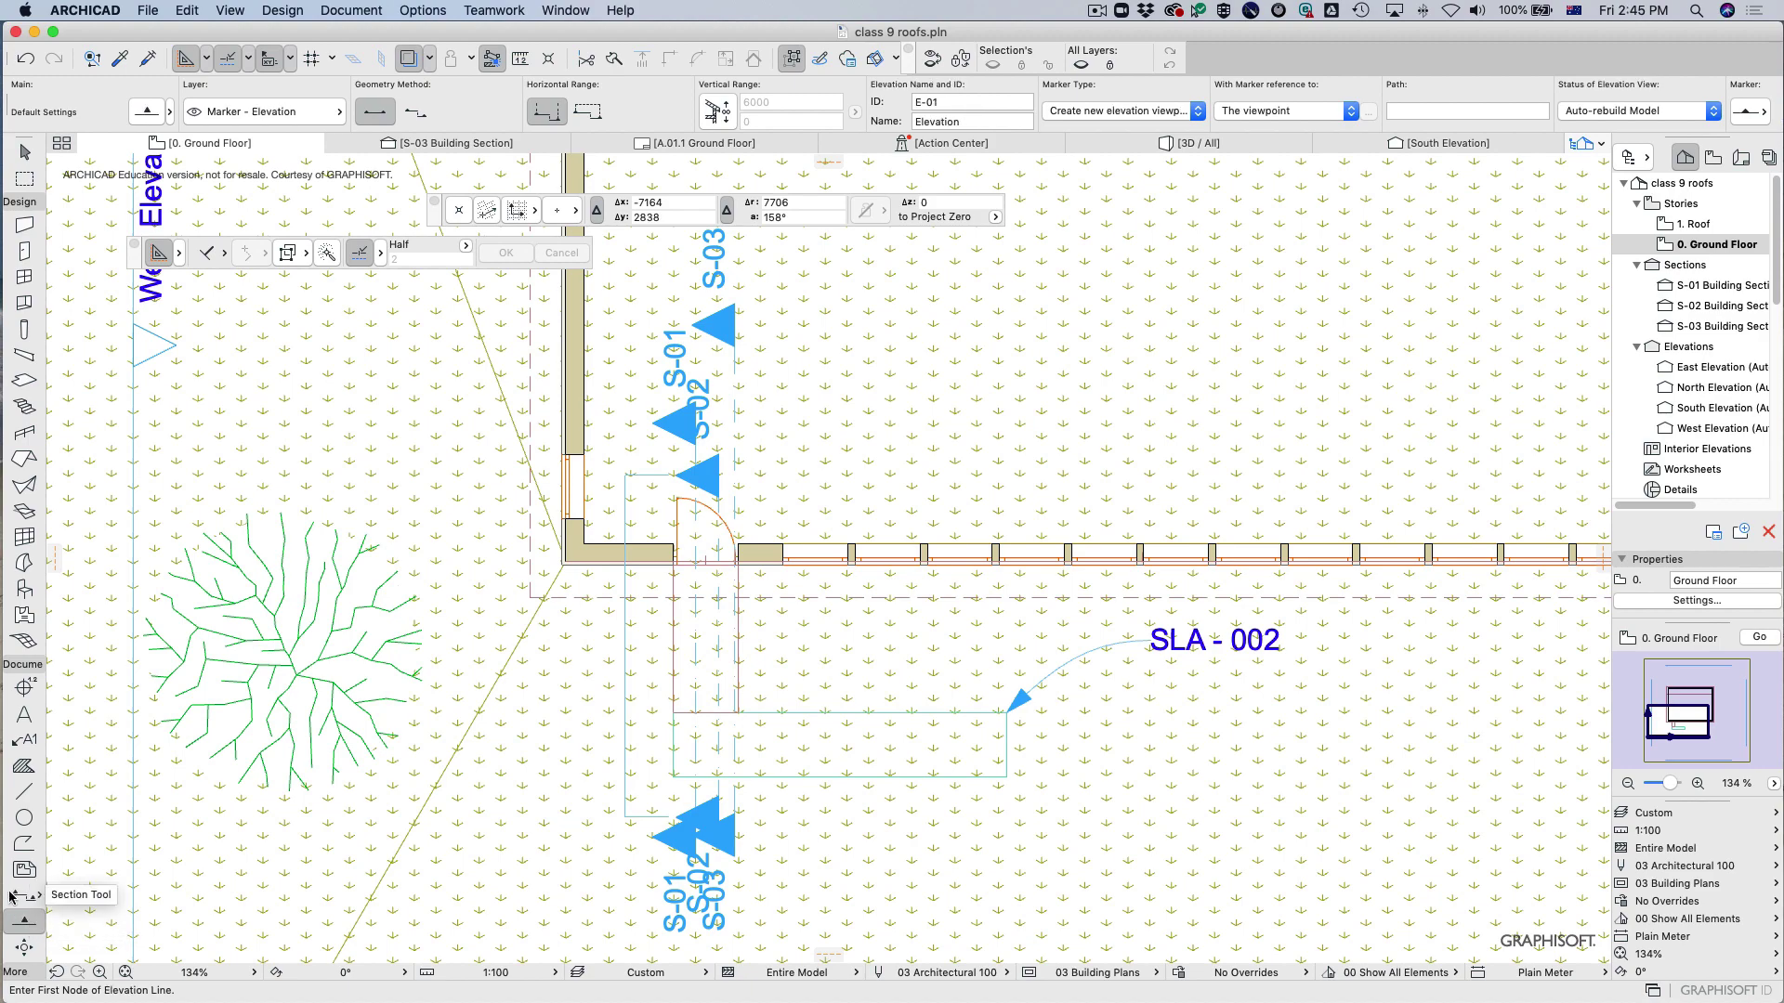
{"action": "key", "text": "Escape"}
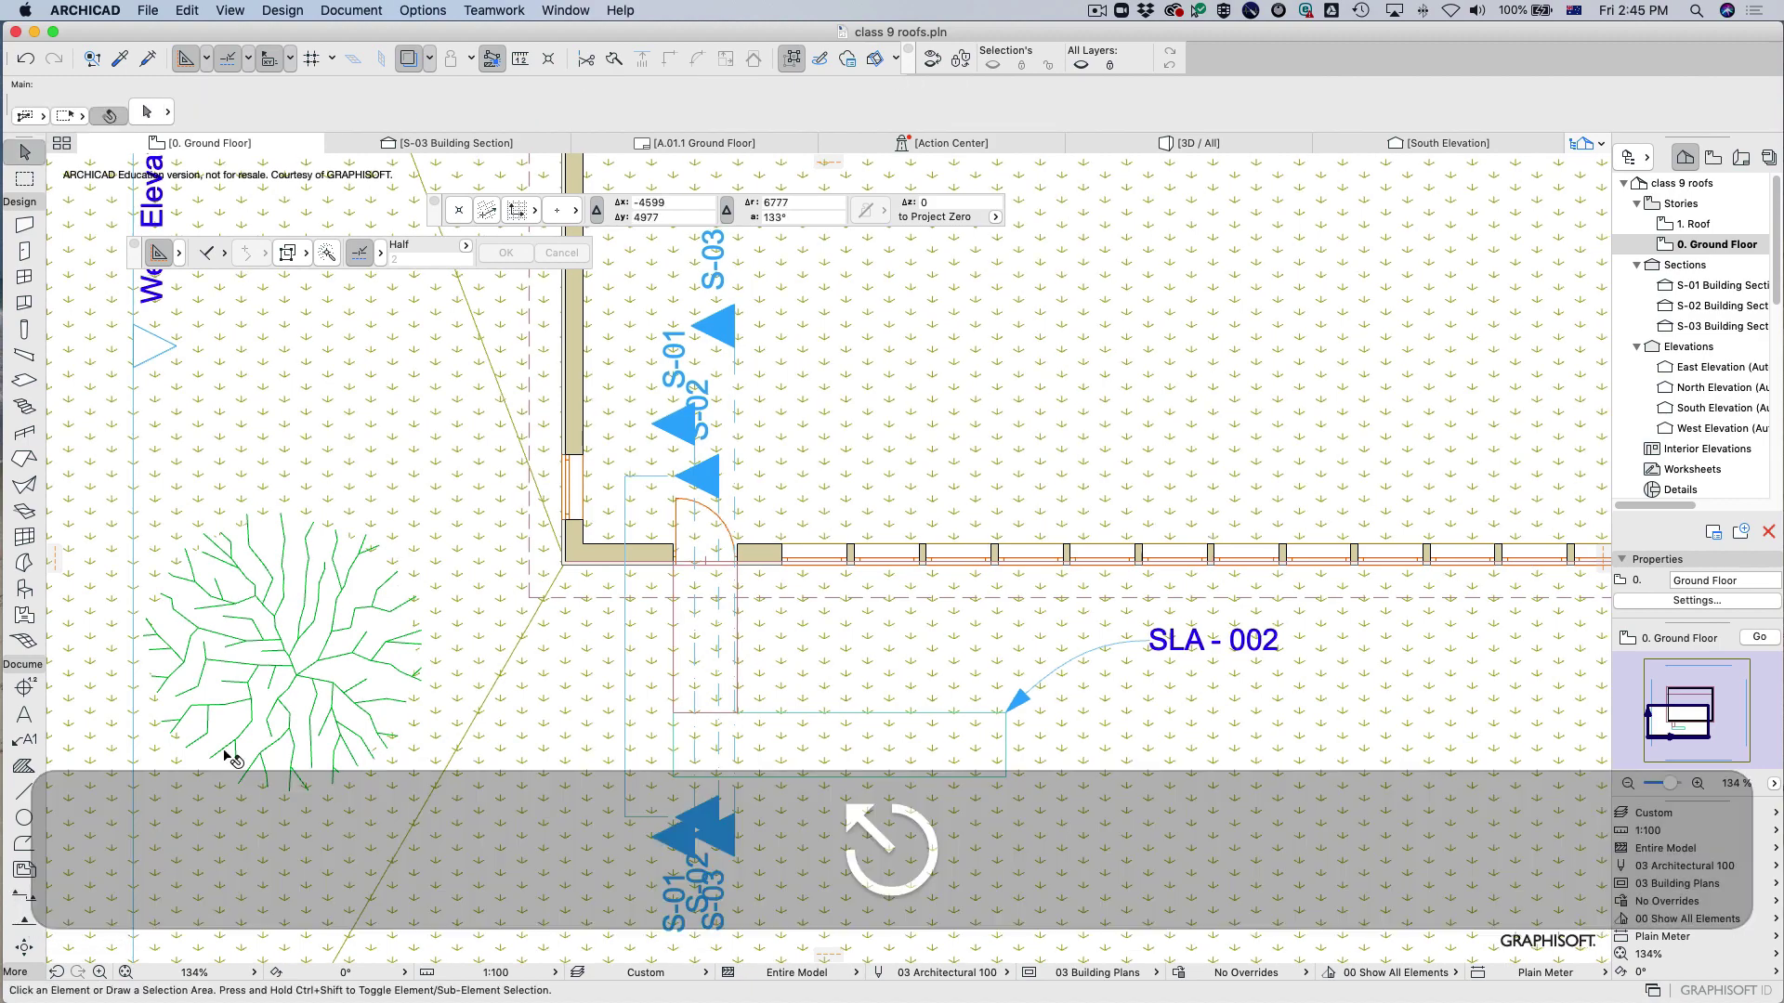
{"action": "scroll", "coordinate": [121, 381], "scroll_direction": "down", "scroll_amount": 2}
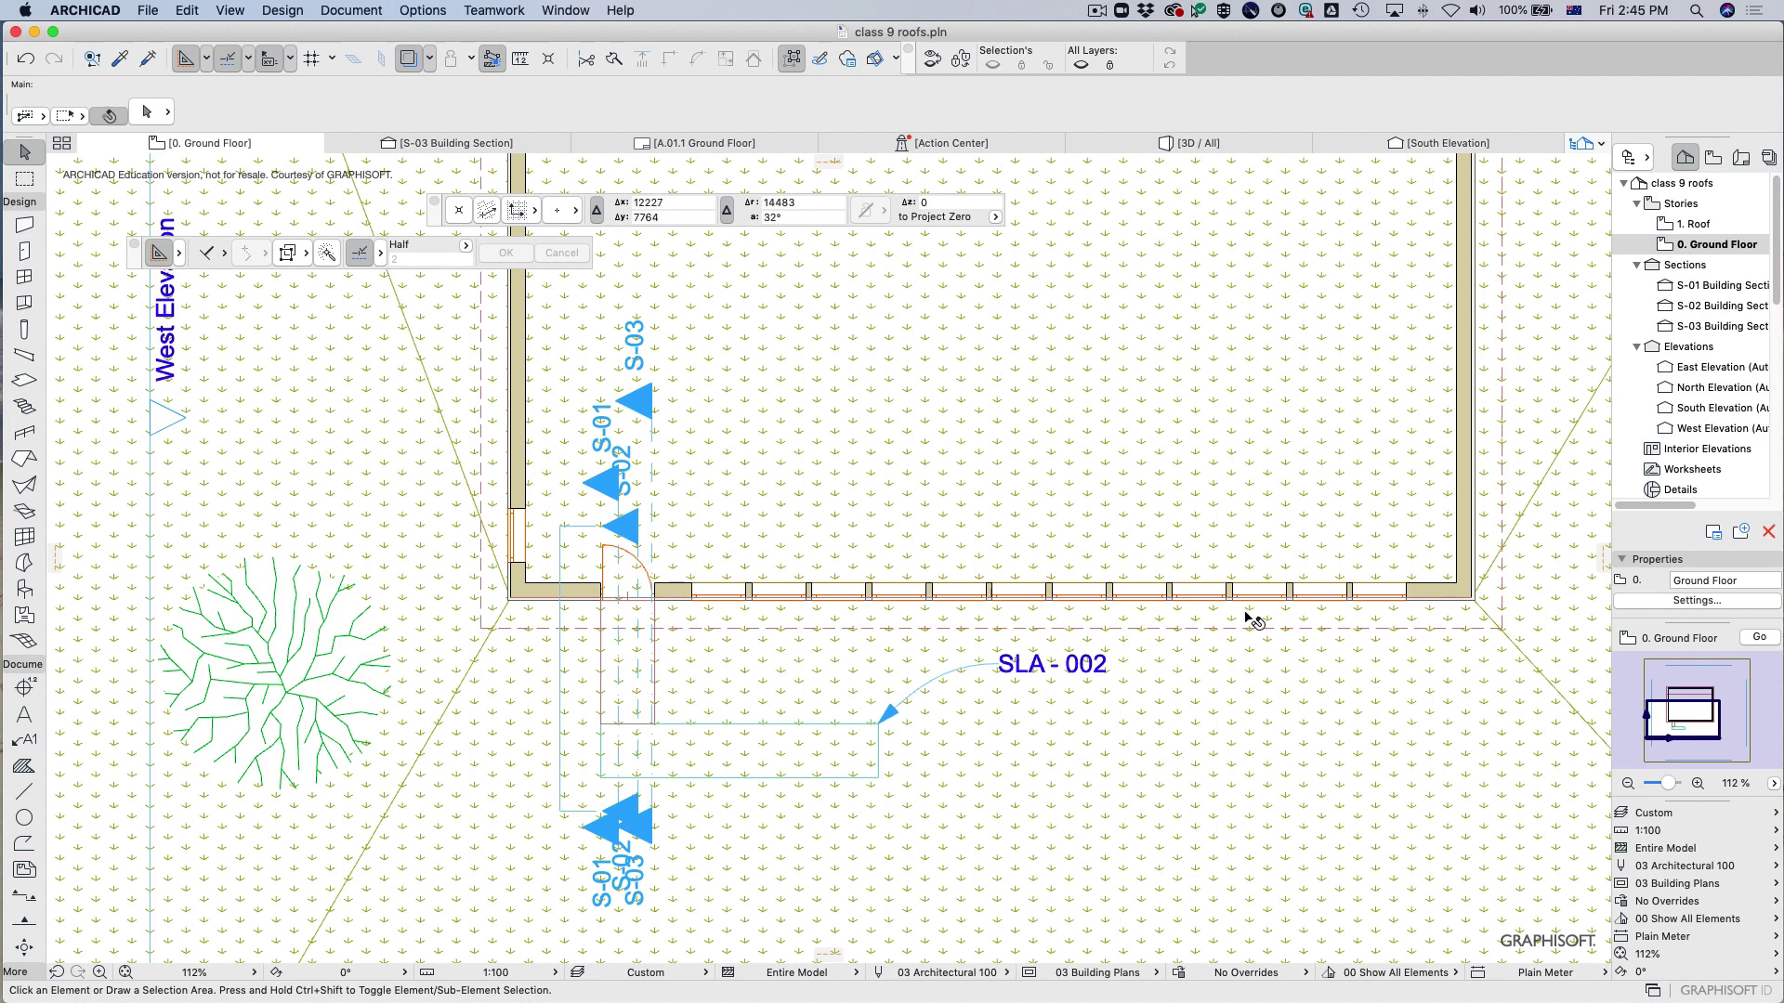
{"action": "left_click", "coordinate": [173, 424]}
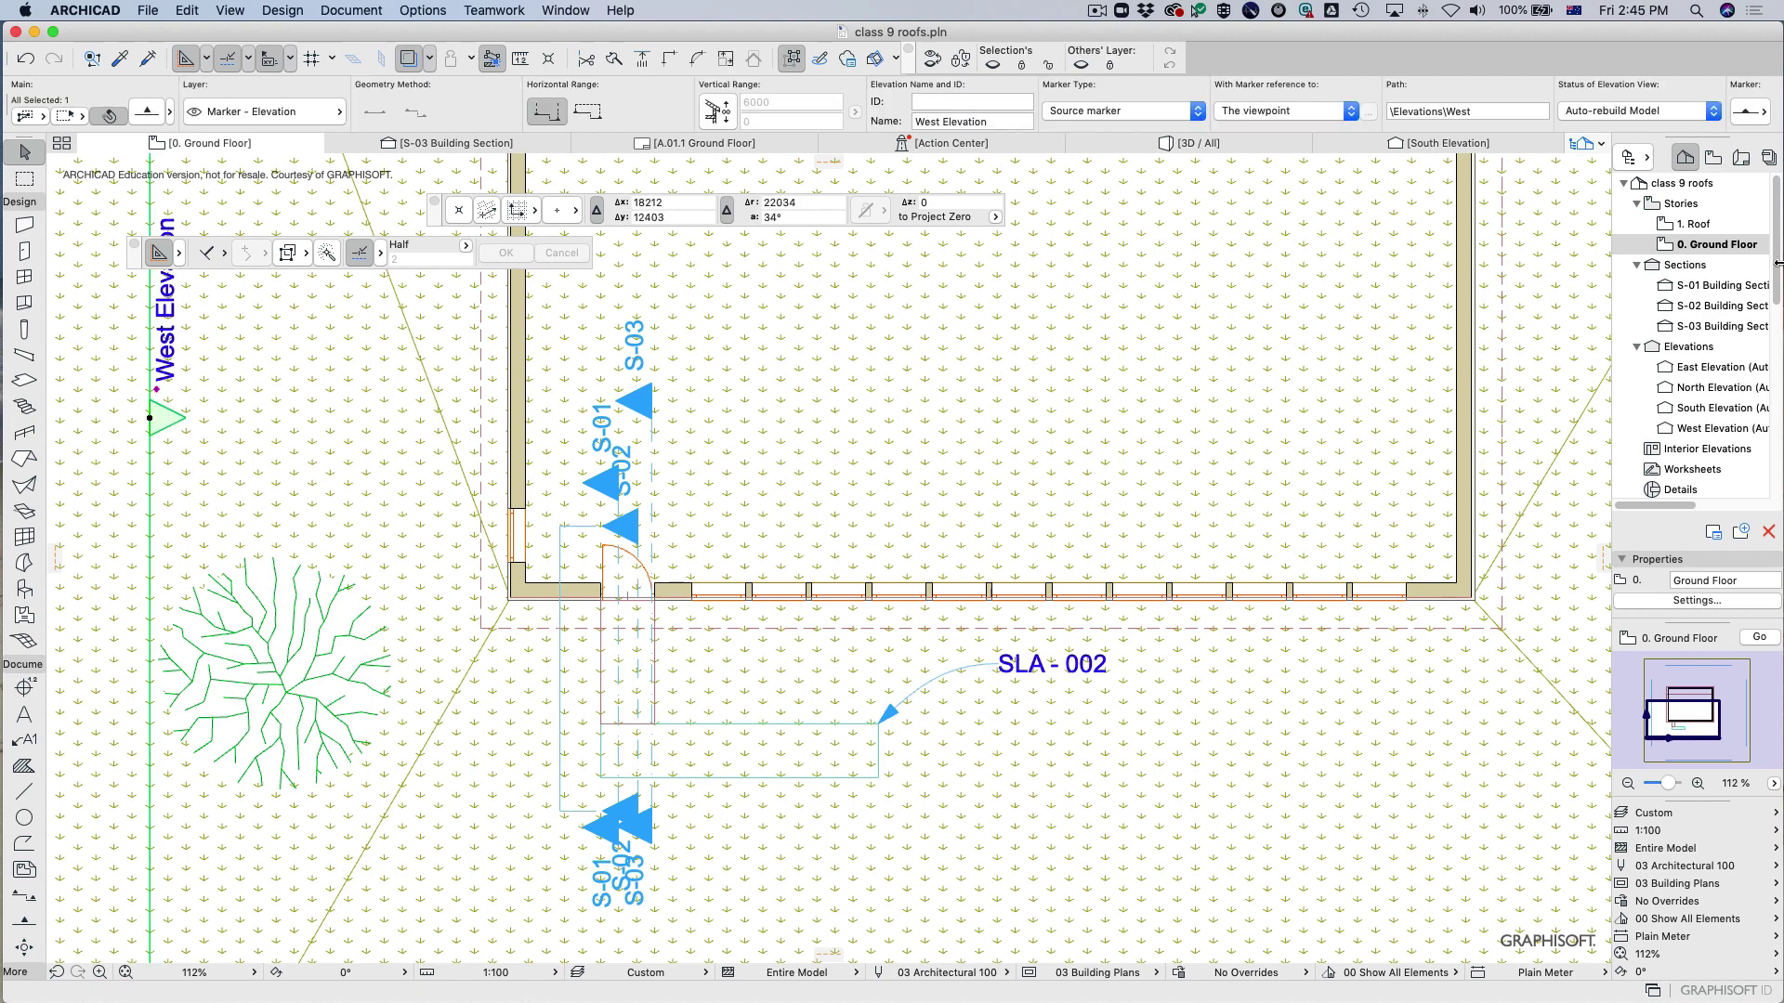
{"action": "double_click", "coordinate": [1663, 409]}
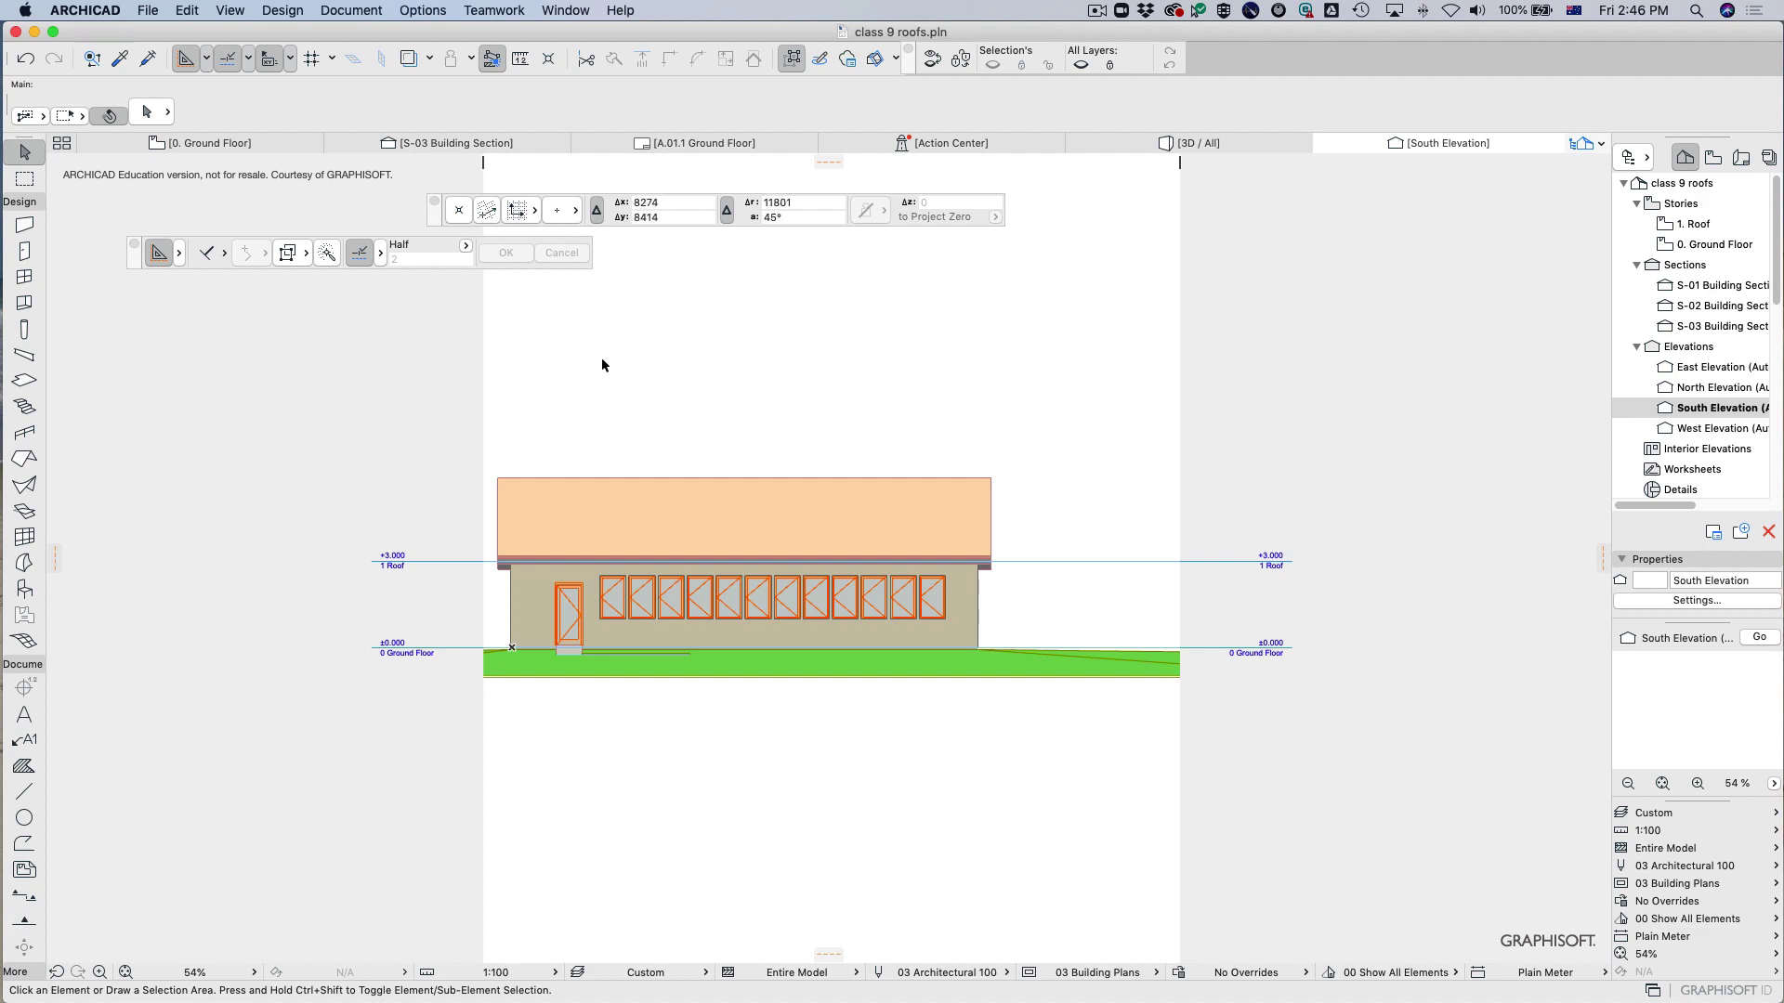
Place a four-sided interior elevation marker in the middle of the ground floor room, bounded by its walls, and set the standpoint distance.
{"action": "left_click", "coordinate": [206, 145]}
{"action": "left_click", "coordinate": [390, 519]}
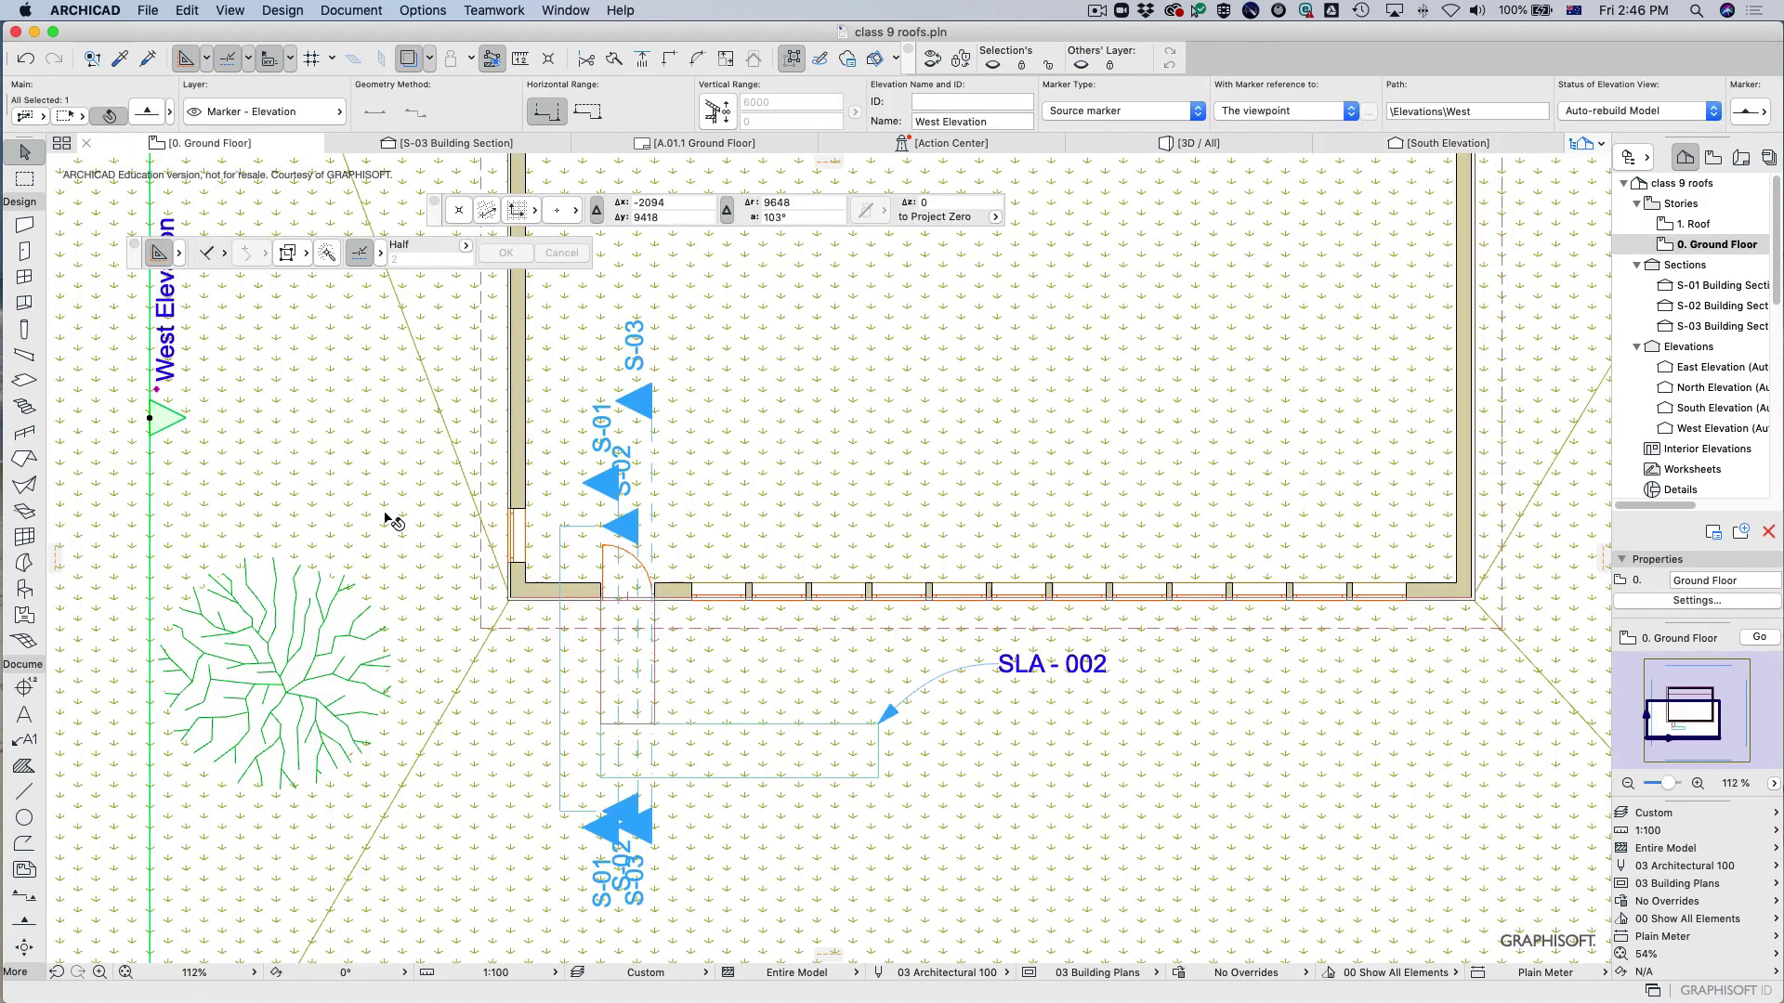
{"action": "scroll", "coordinate": [32, 947], "scroll_direction": "down", "scroll_amount": 3}
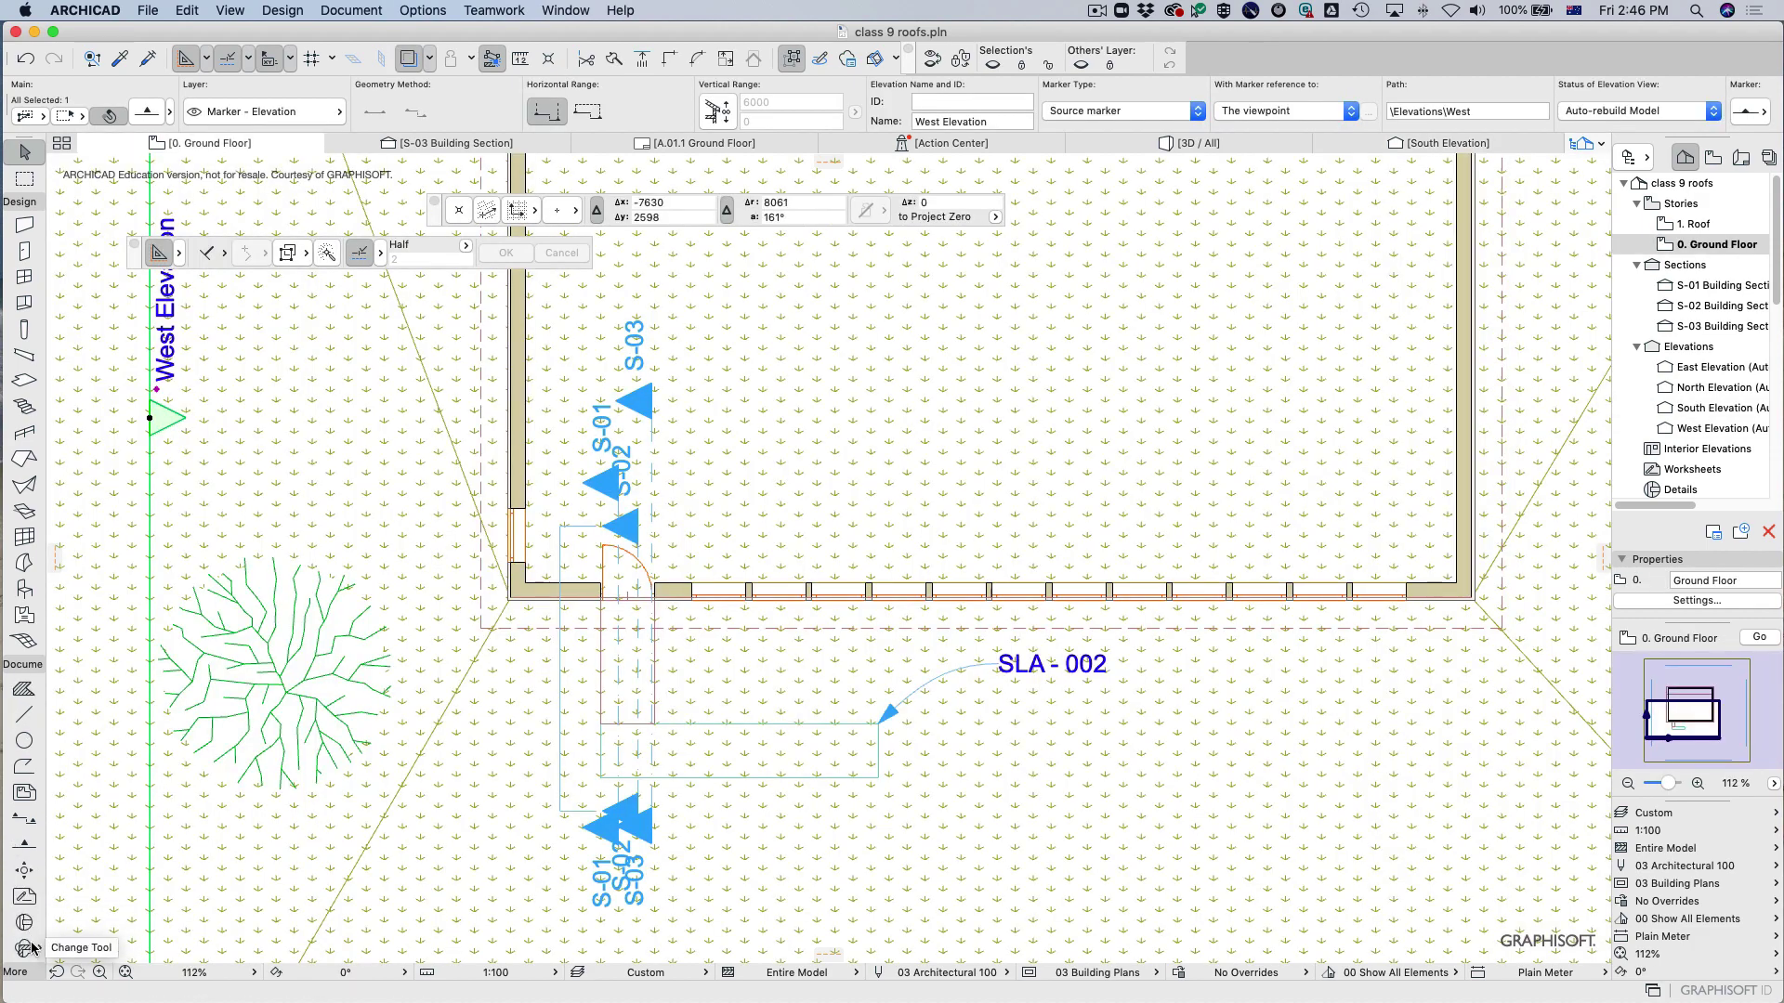
{"action": "left_click", "coordinate": [26, 871]}
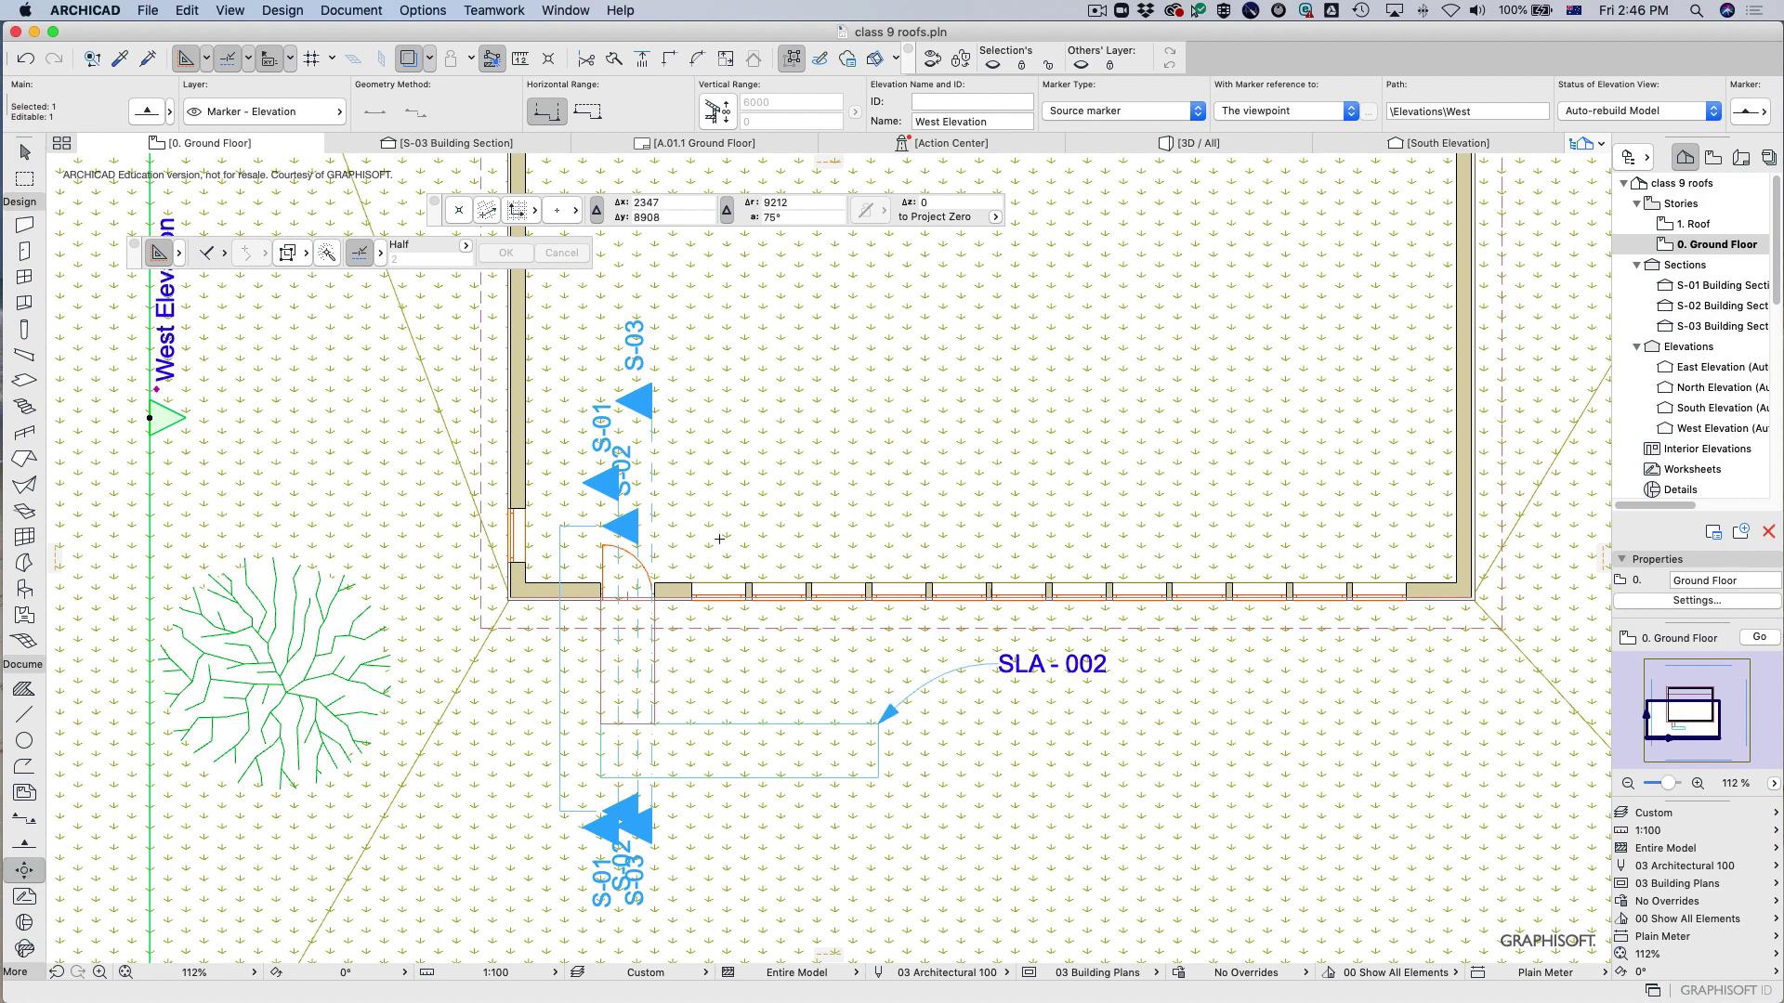
{"action": "scroll", "coordinate": [1182, 432], "scroll_direction": "down", "scroll_amount": 6}
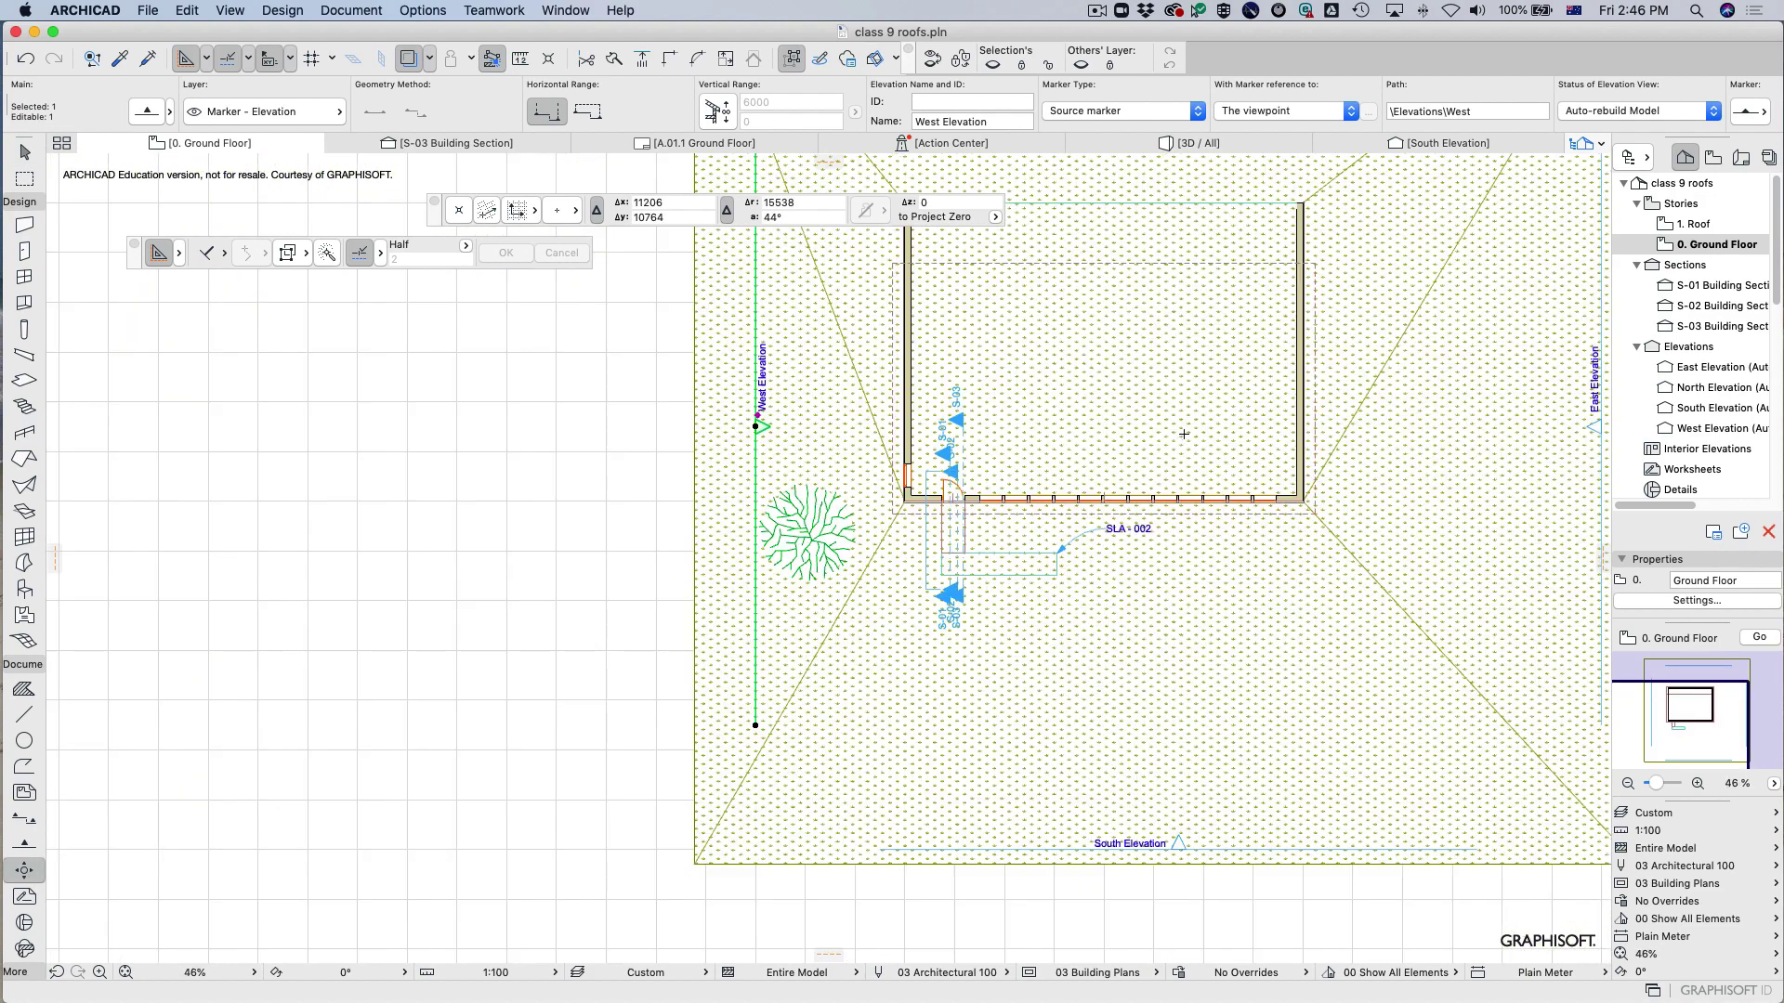
{"action": "key", "text": "Escape"}
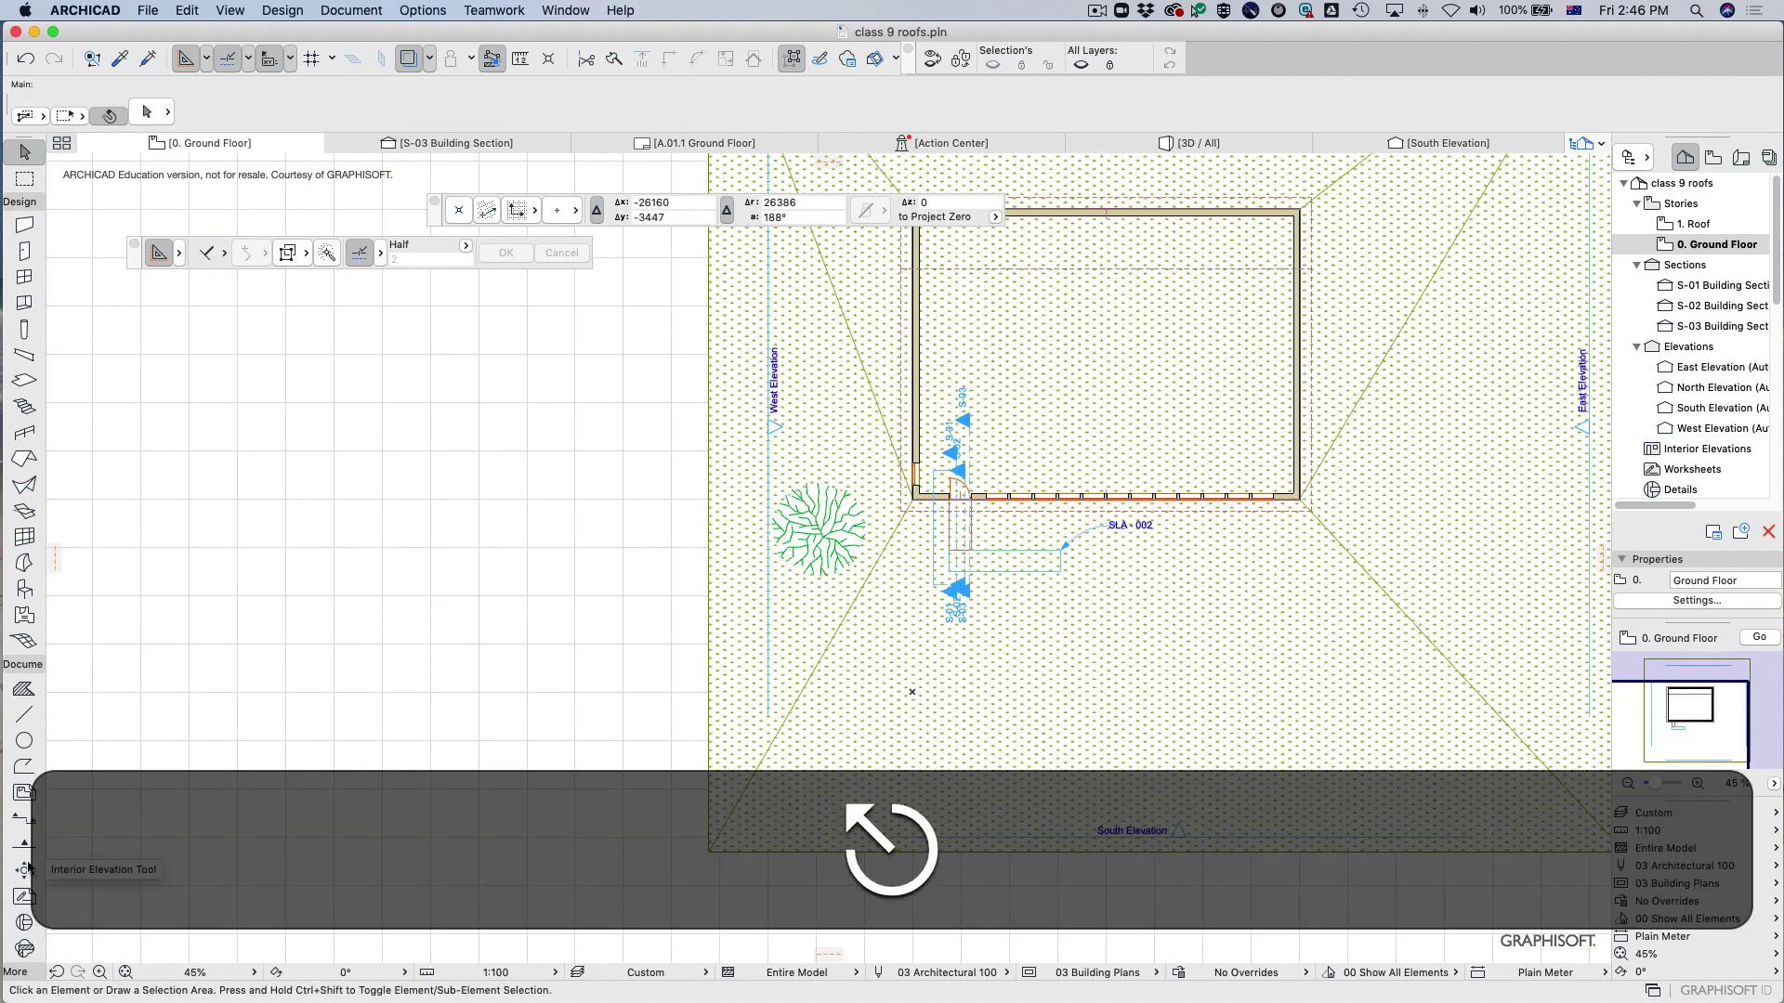
{"action": "left_click", "coordinate": [25, 868]}
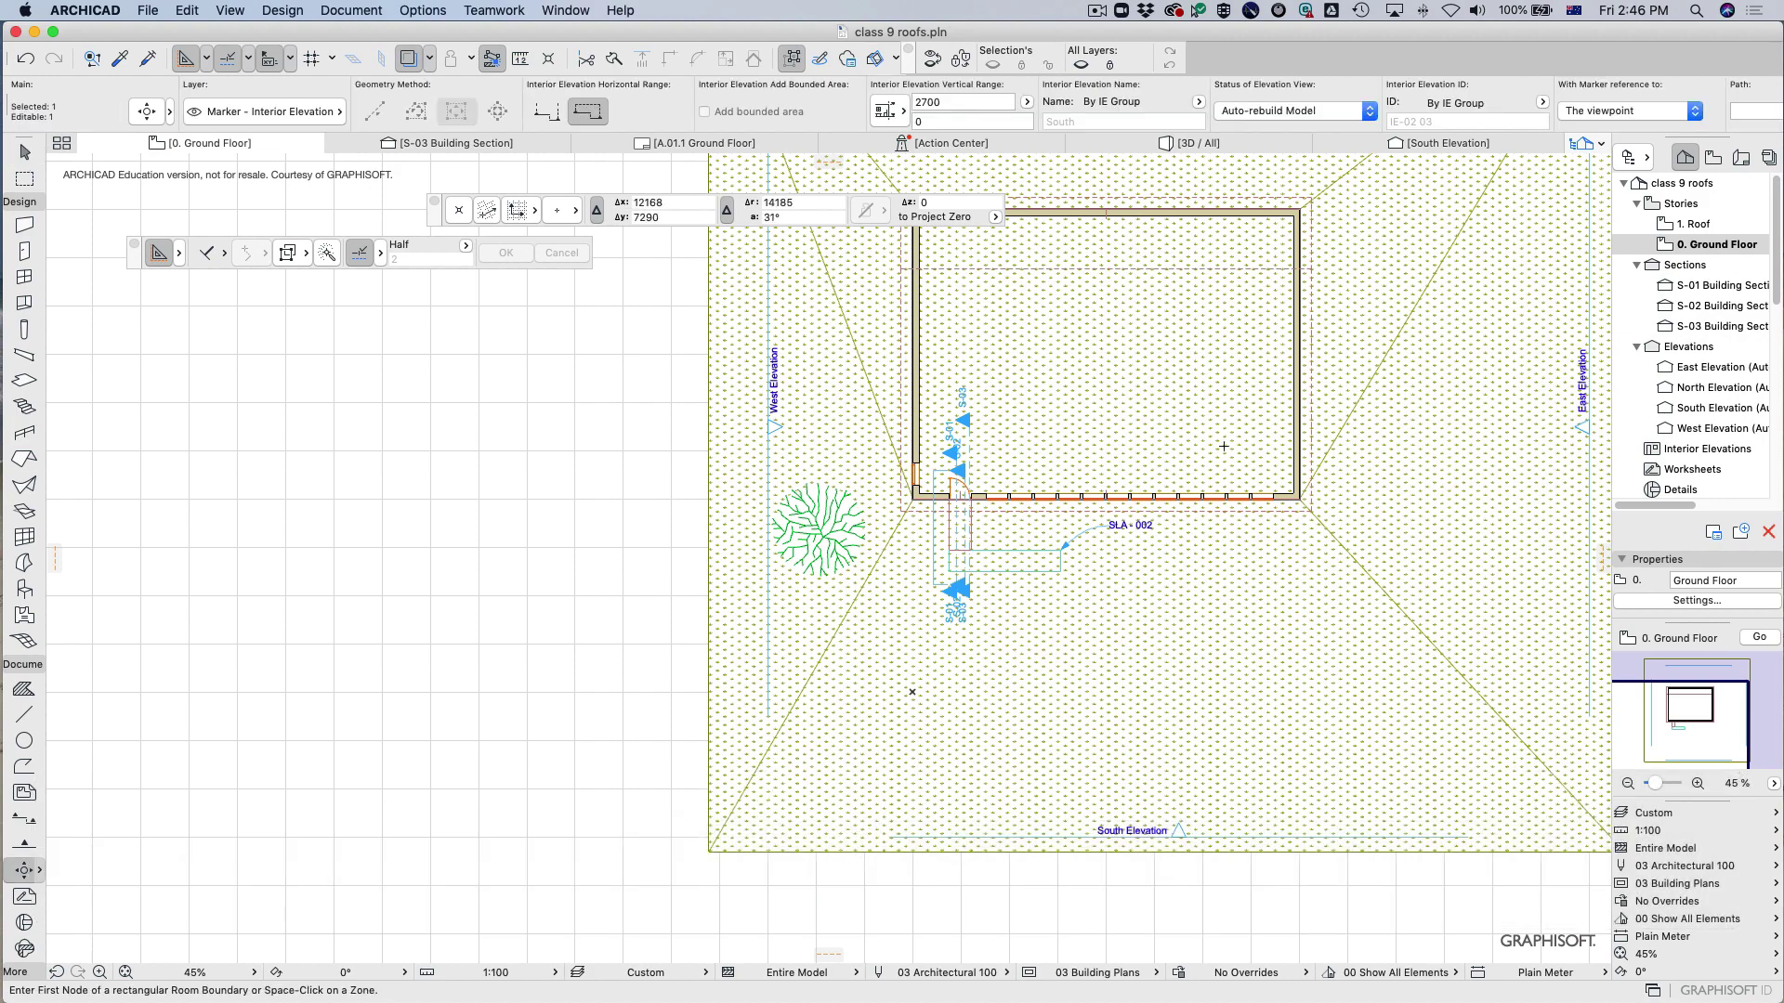
{"action": "key", "text": "space"}
{"action": "left_click", "coordinate": [1287, 396]}
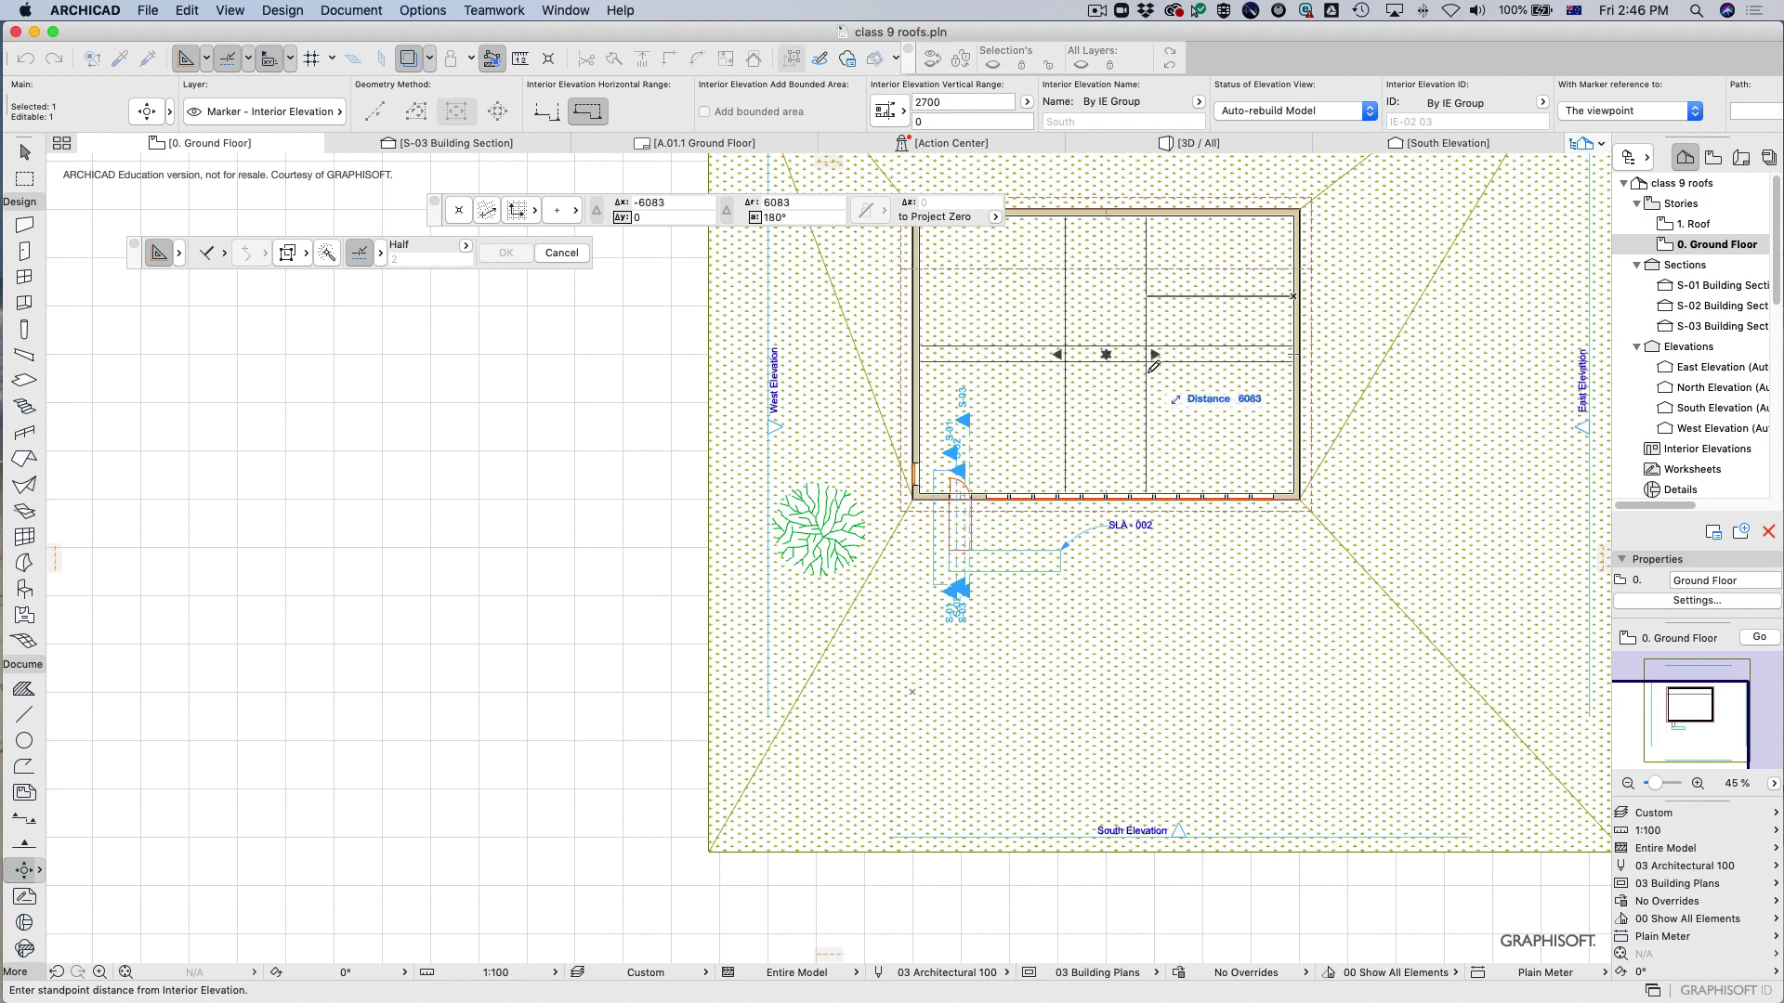
{"action": "left_click", "coordinate": [1186, 334]}
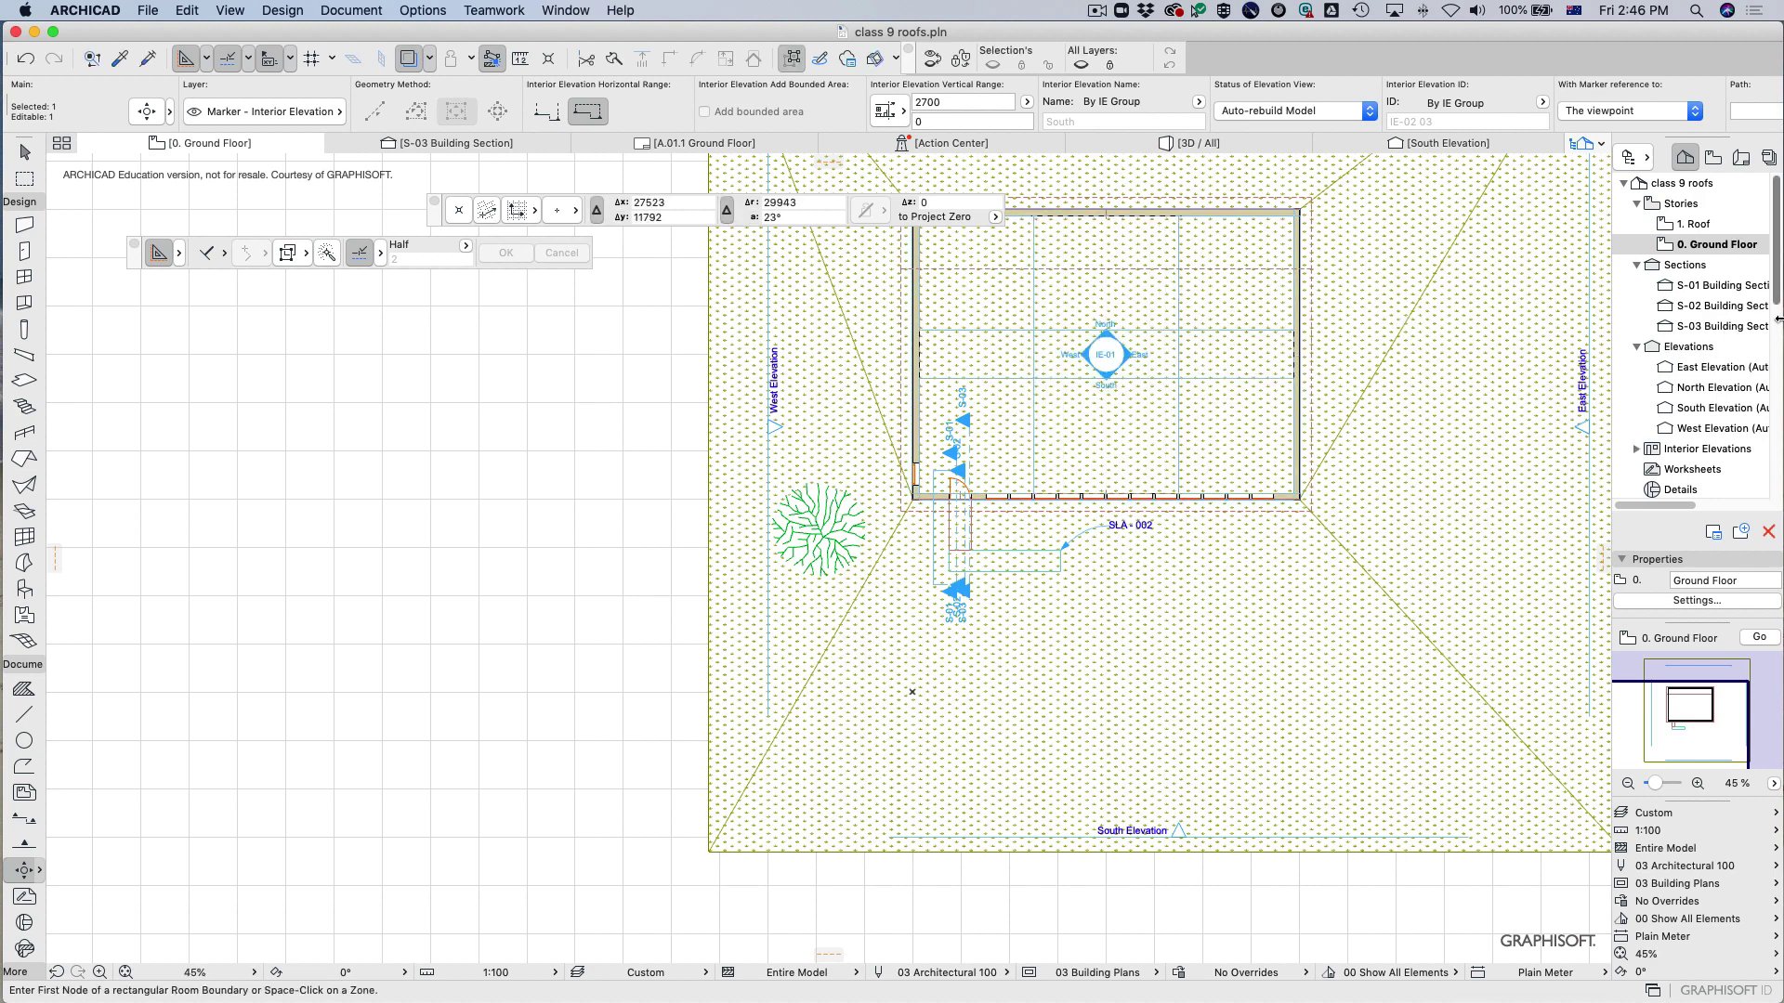
Open the IE-01 03 South interior elevation and examine the windows and door on that wall.
{"action": "scroll", "coordinate": [1663, 358], "scroll_direction": "down", "scroll_amount": 3}
{"action": "left_click", "coordinate": [1637, 357]}
{"action": "left_click", "coordinate": [1650, 377]}
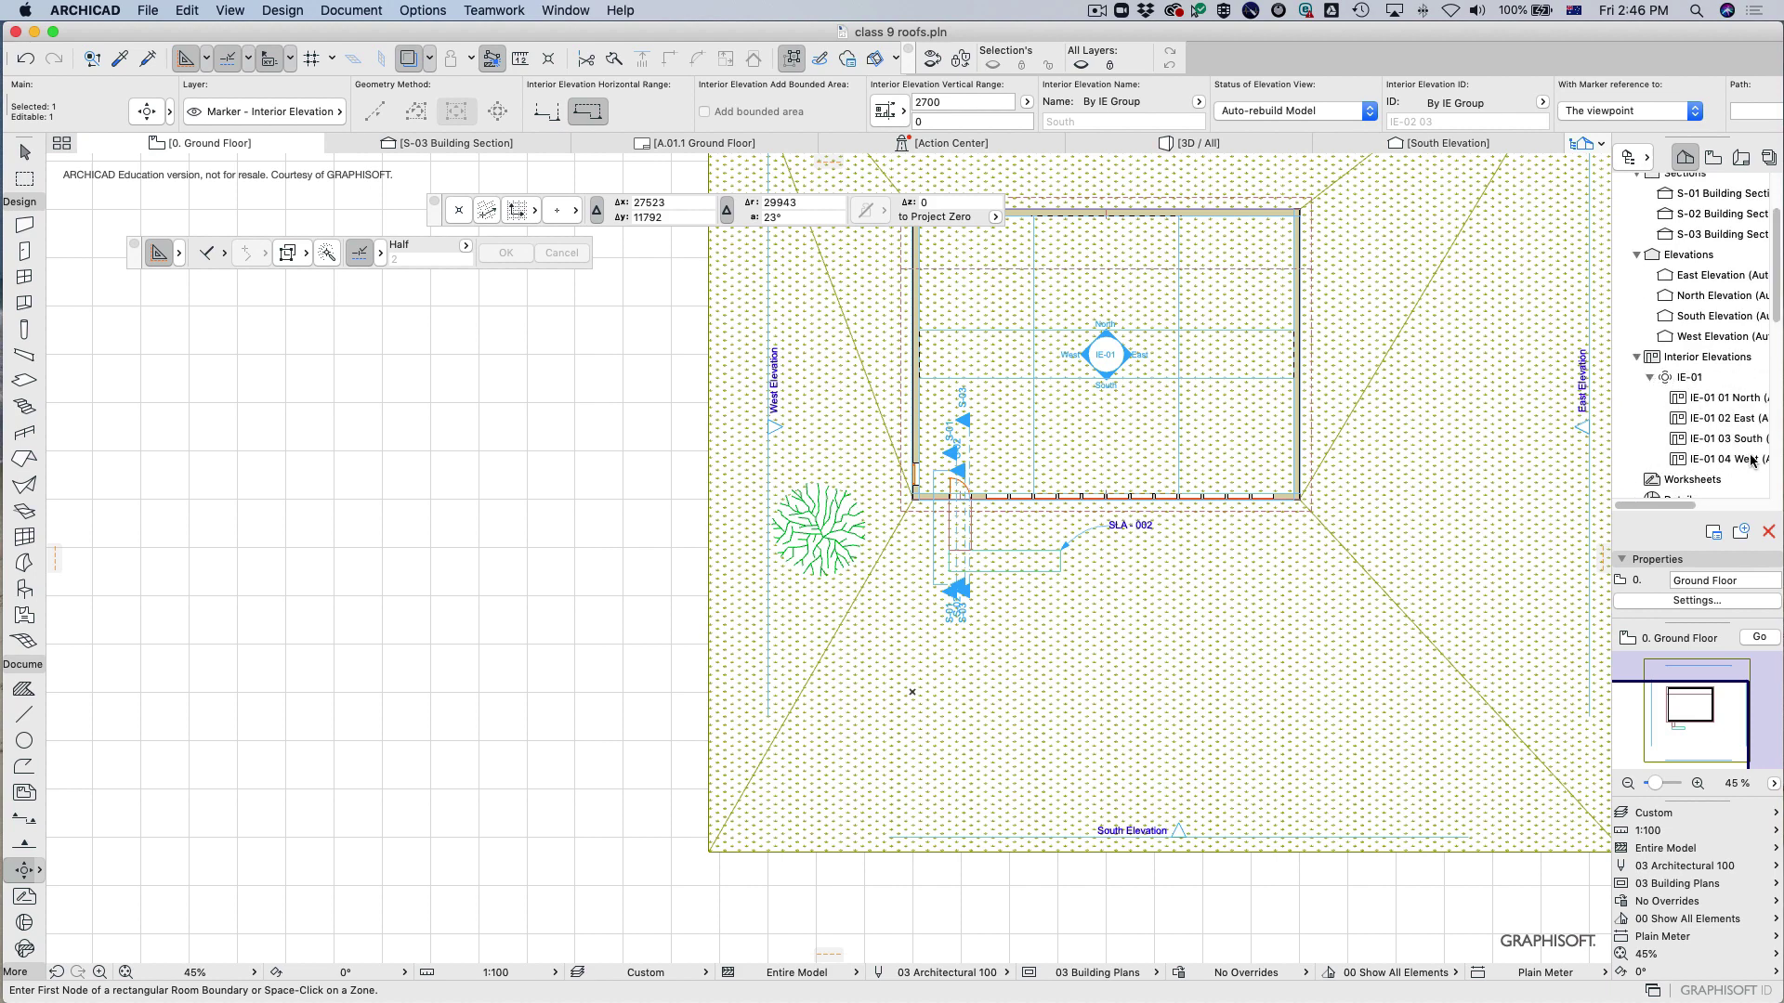
{"action": "double_click", "coordinate": [1675, 446]}
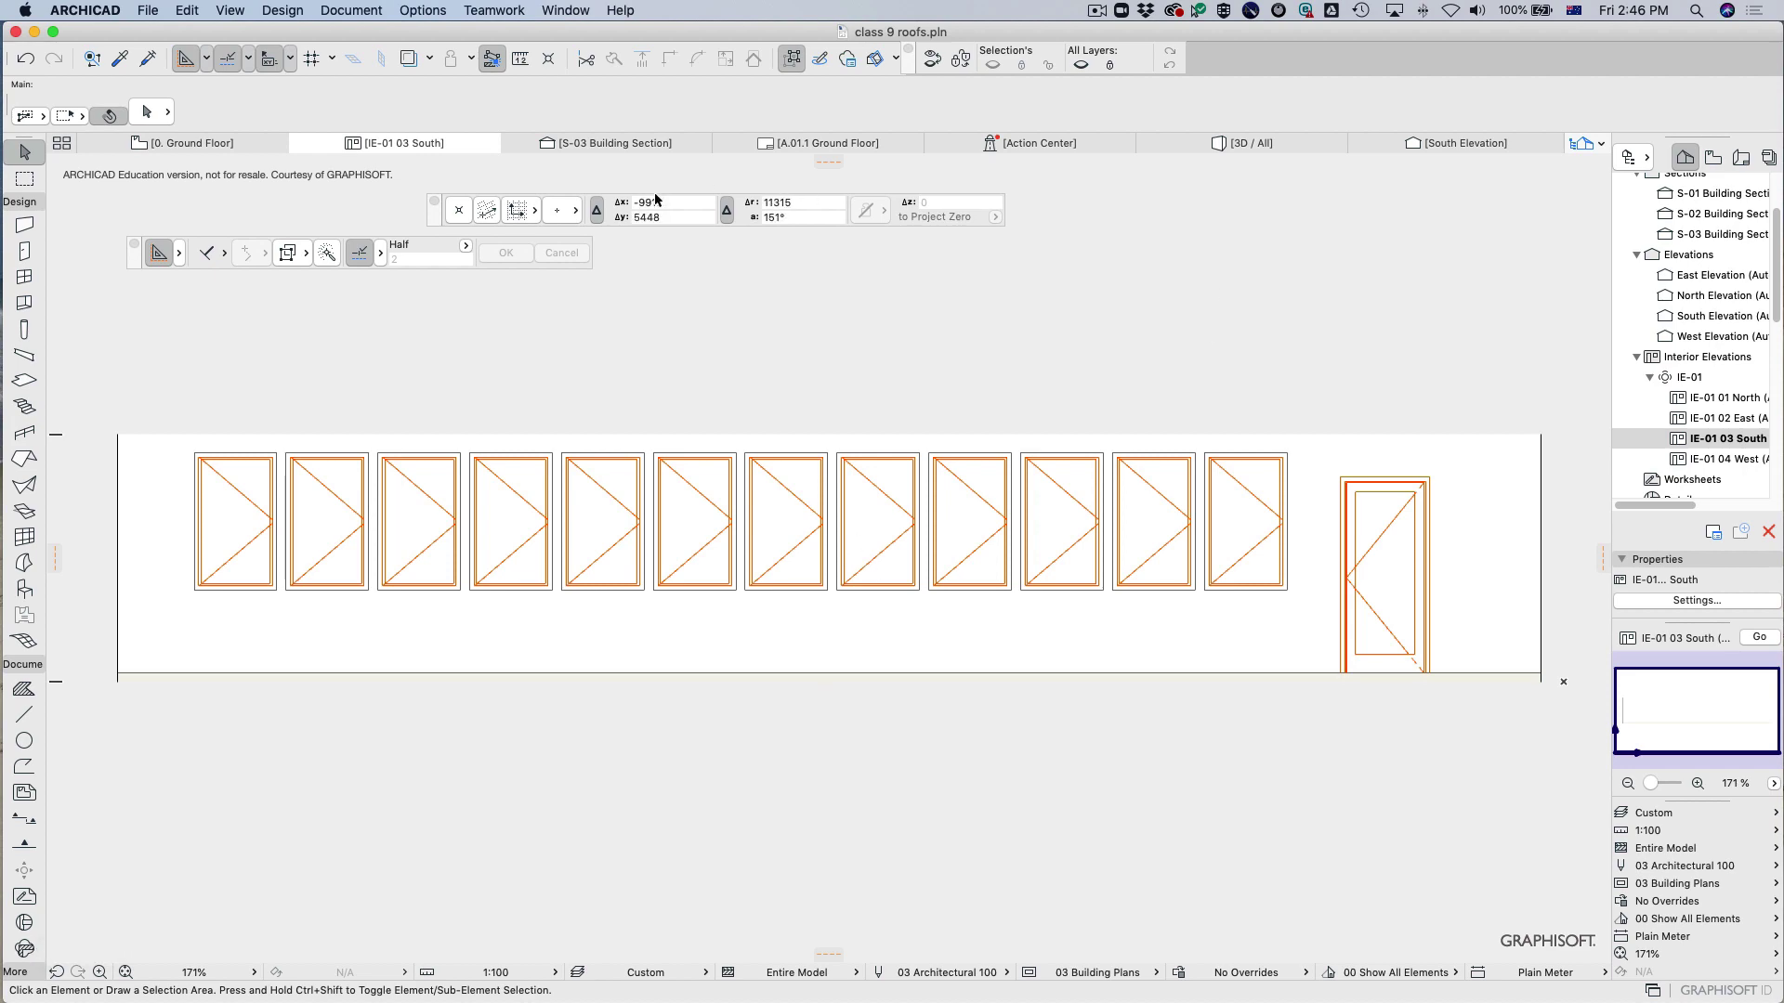
Draw a rectangular detail boundary around the building's southeast wall corner on the ground floor plan, placing its marker to the southwest.
{"action": "left_click", "coordinate": [196, 142]}
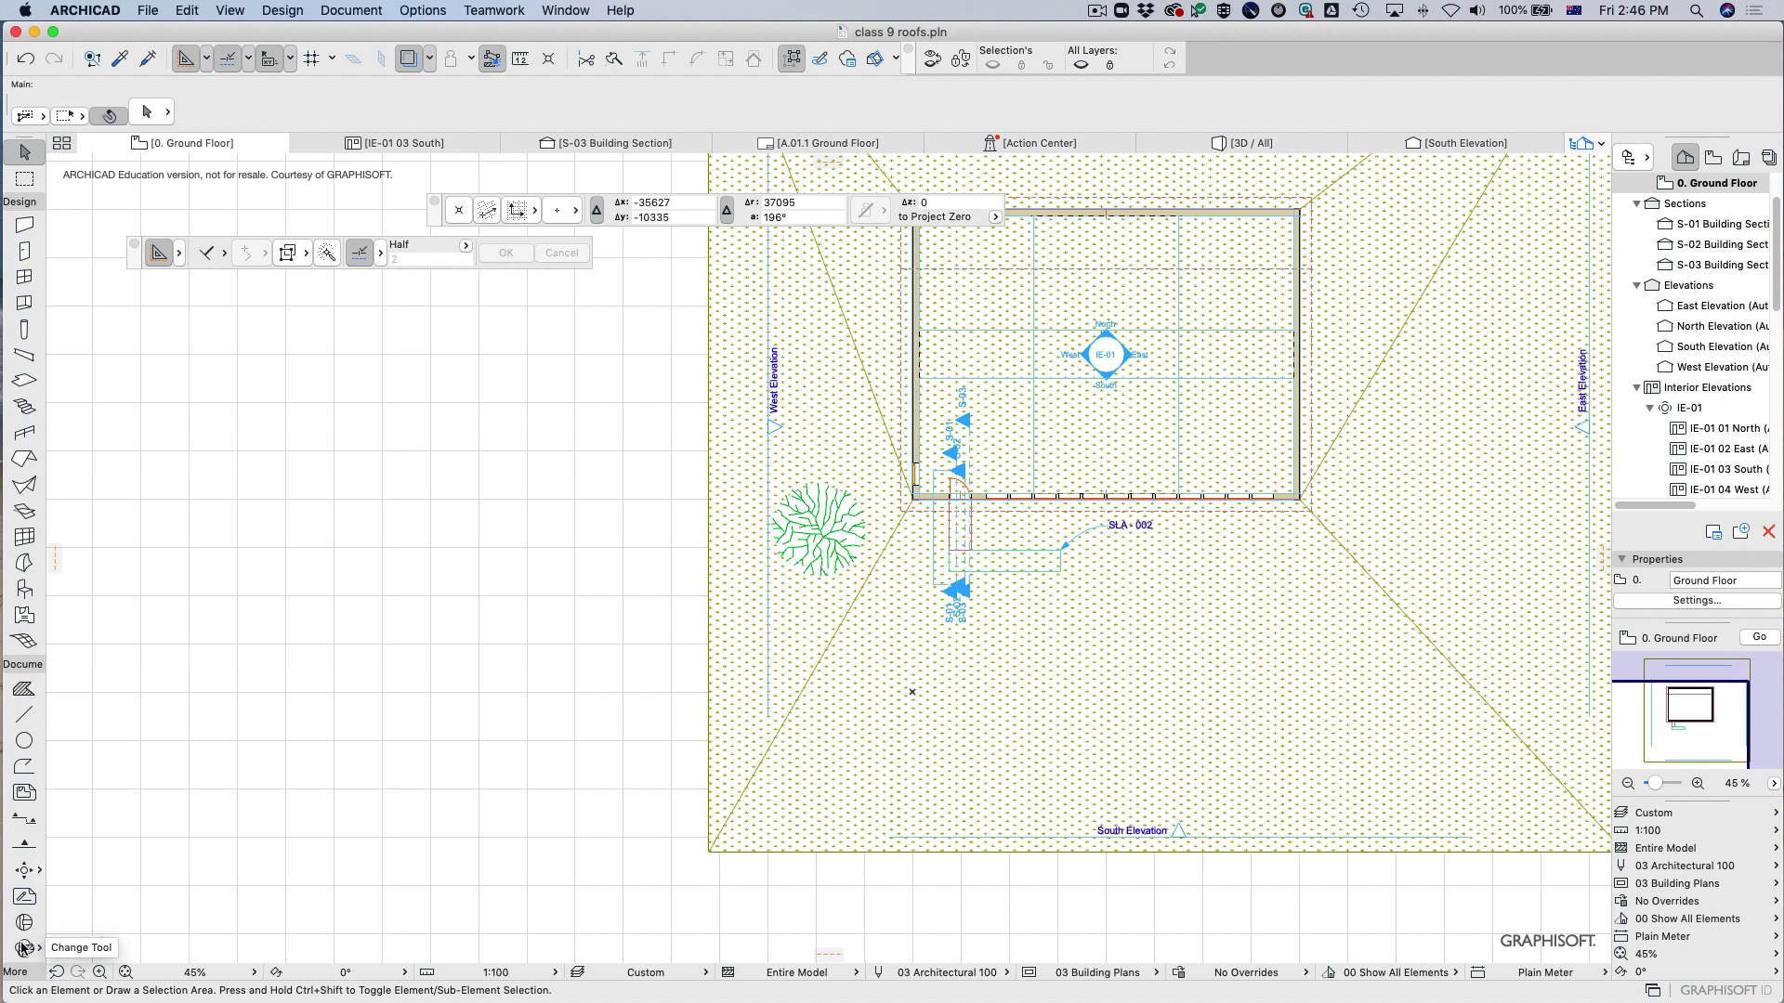
{"action": "left_click", "coordinate": [24, 923]}
{"action": "scroll", "coordinate": [702, 562], "scroll_direction": "up", "scroll_amount": 2}
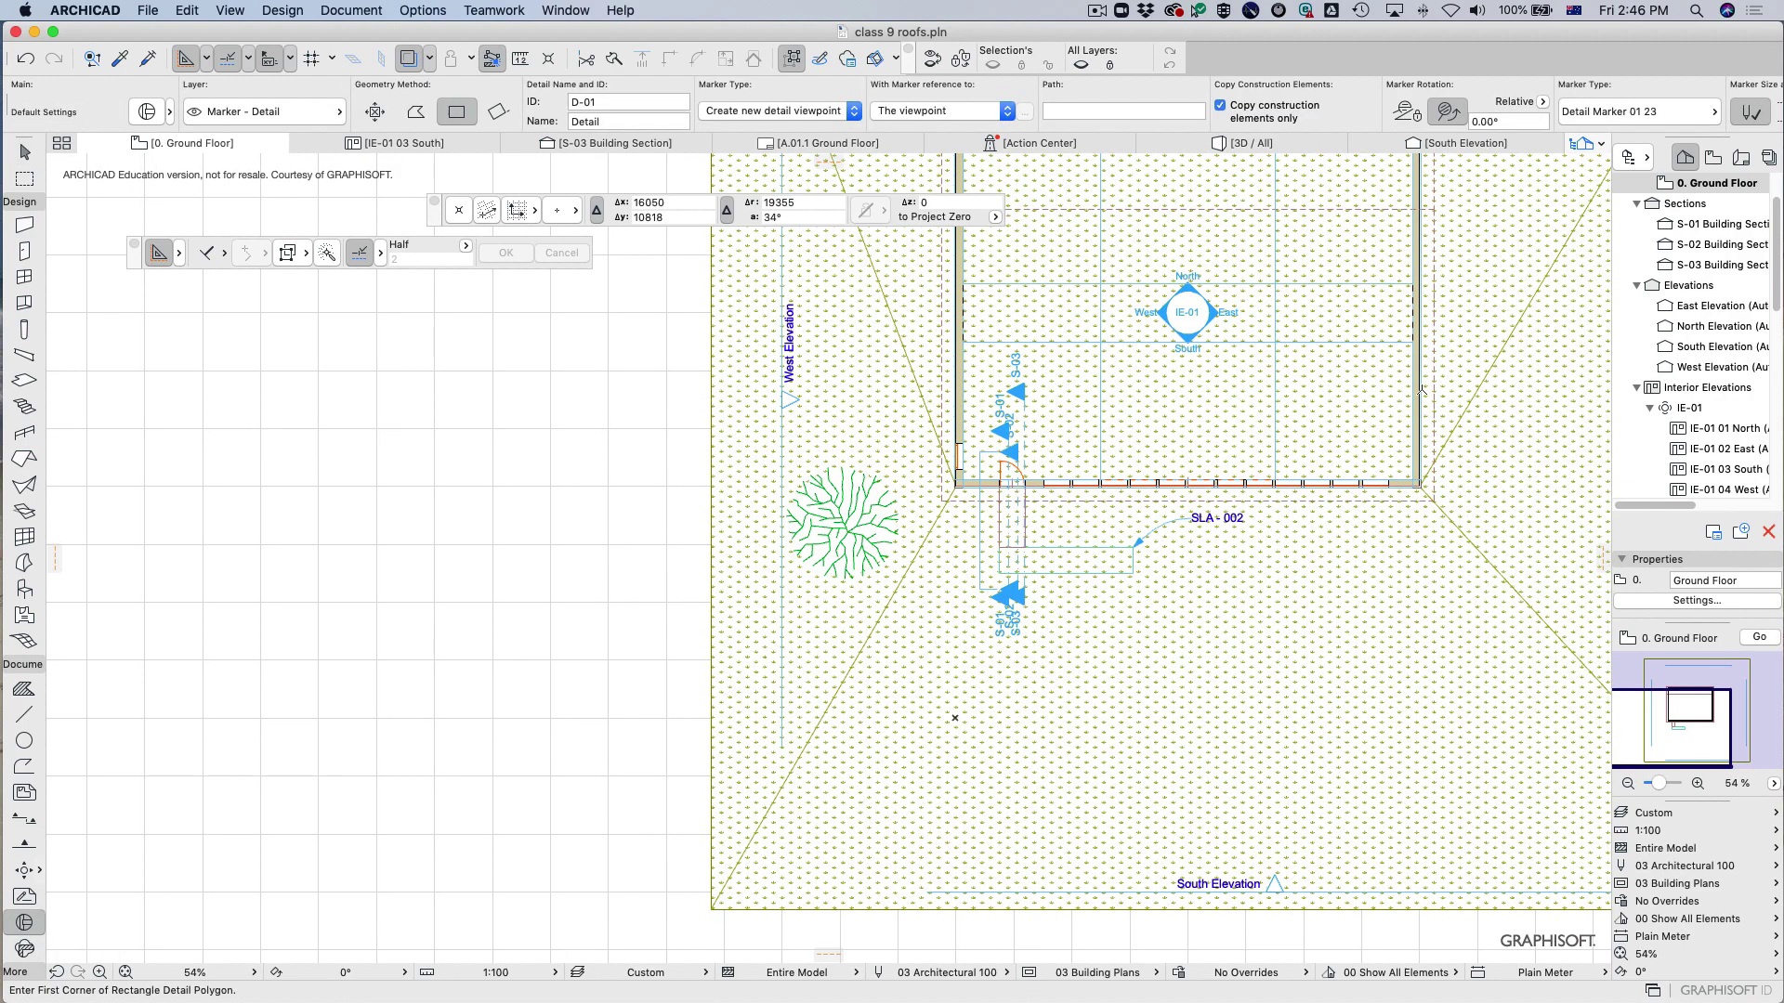
{"action": "scroll", "coordinate": [1443, 490], "scroll_direction": "up", "scroll_amount": 10}
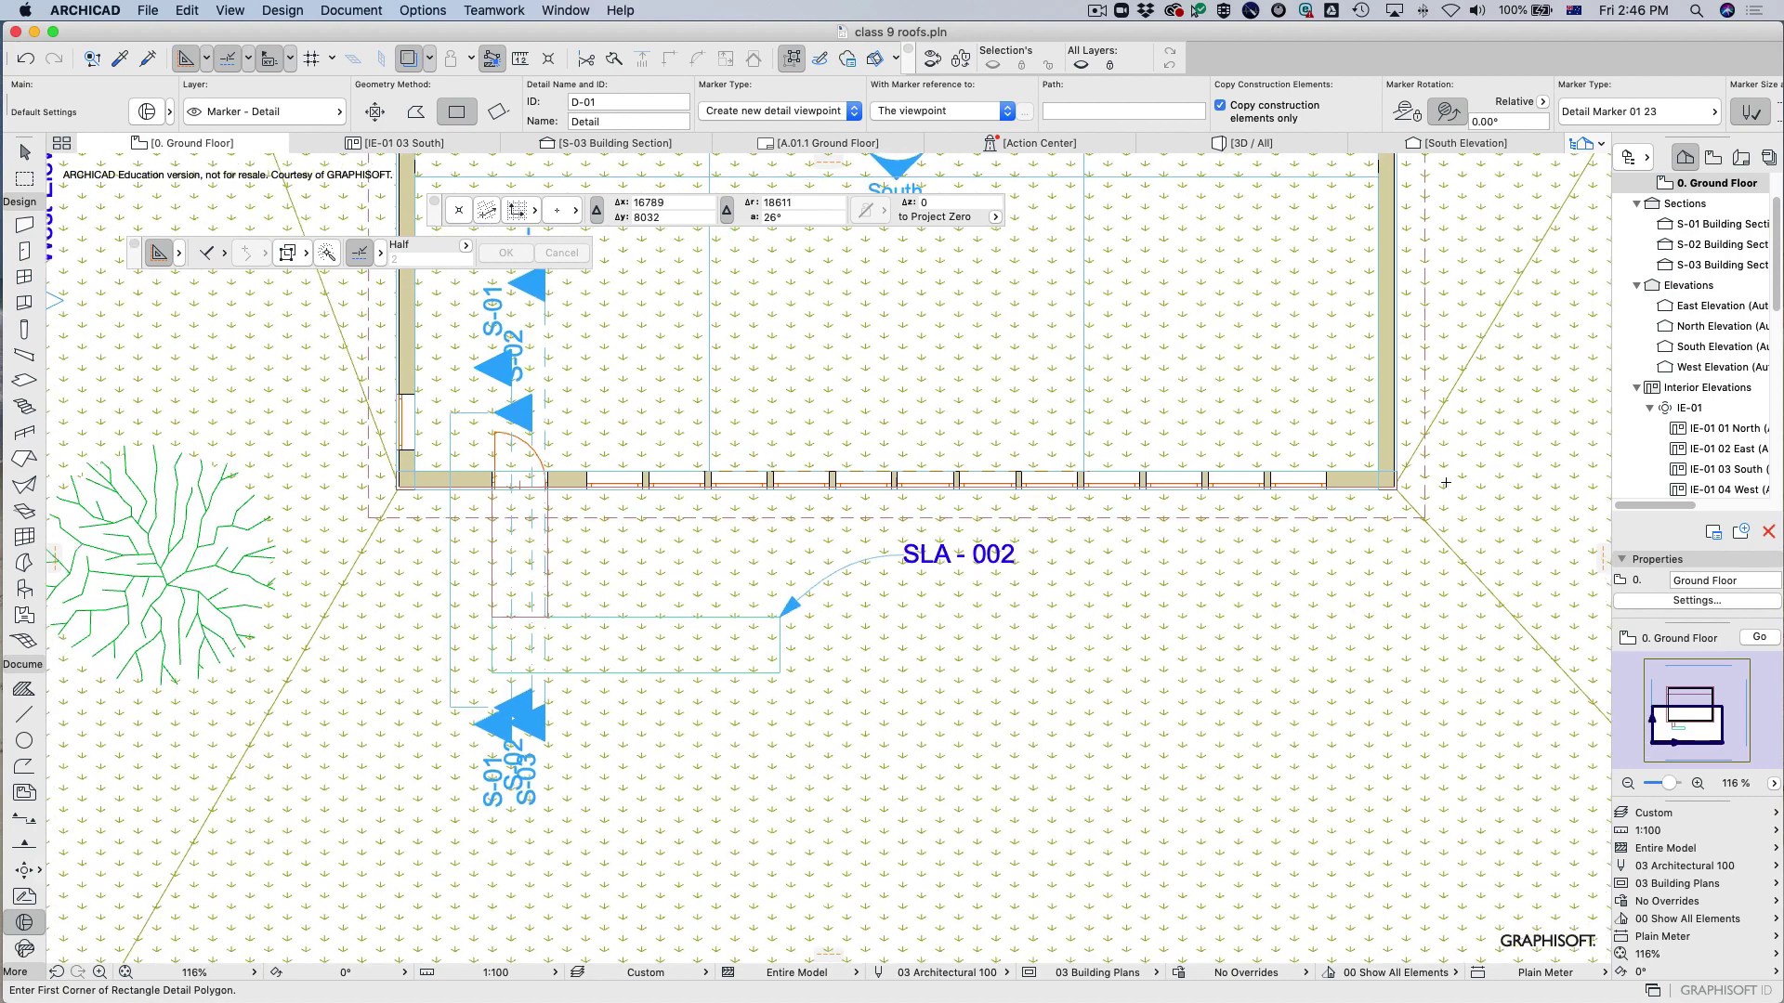
{"action": "left_click", "coordinate": [1180, 315]}
{"action": "left_click", "coordinate": [1408, 569]}
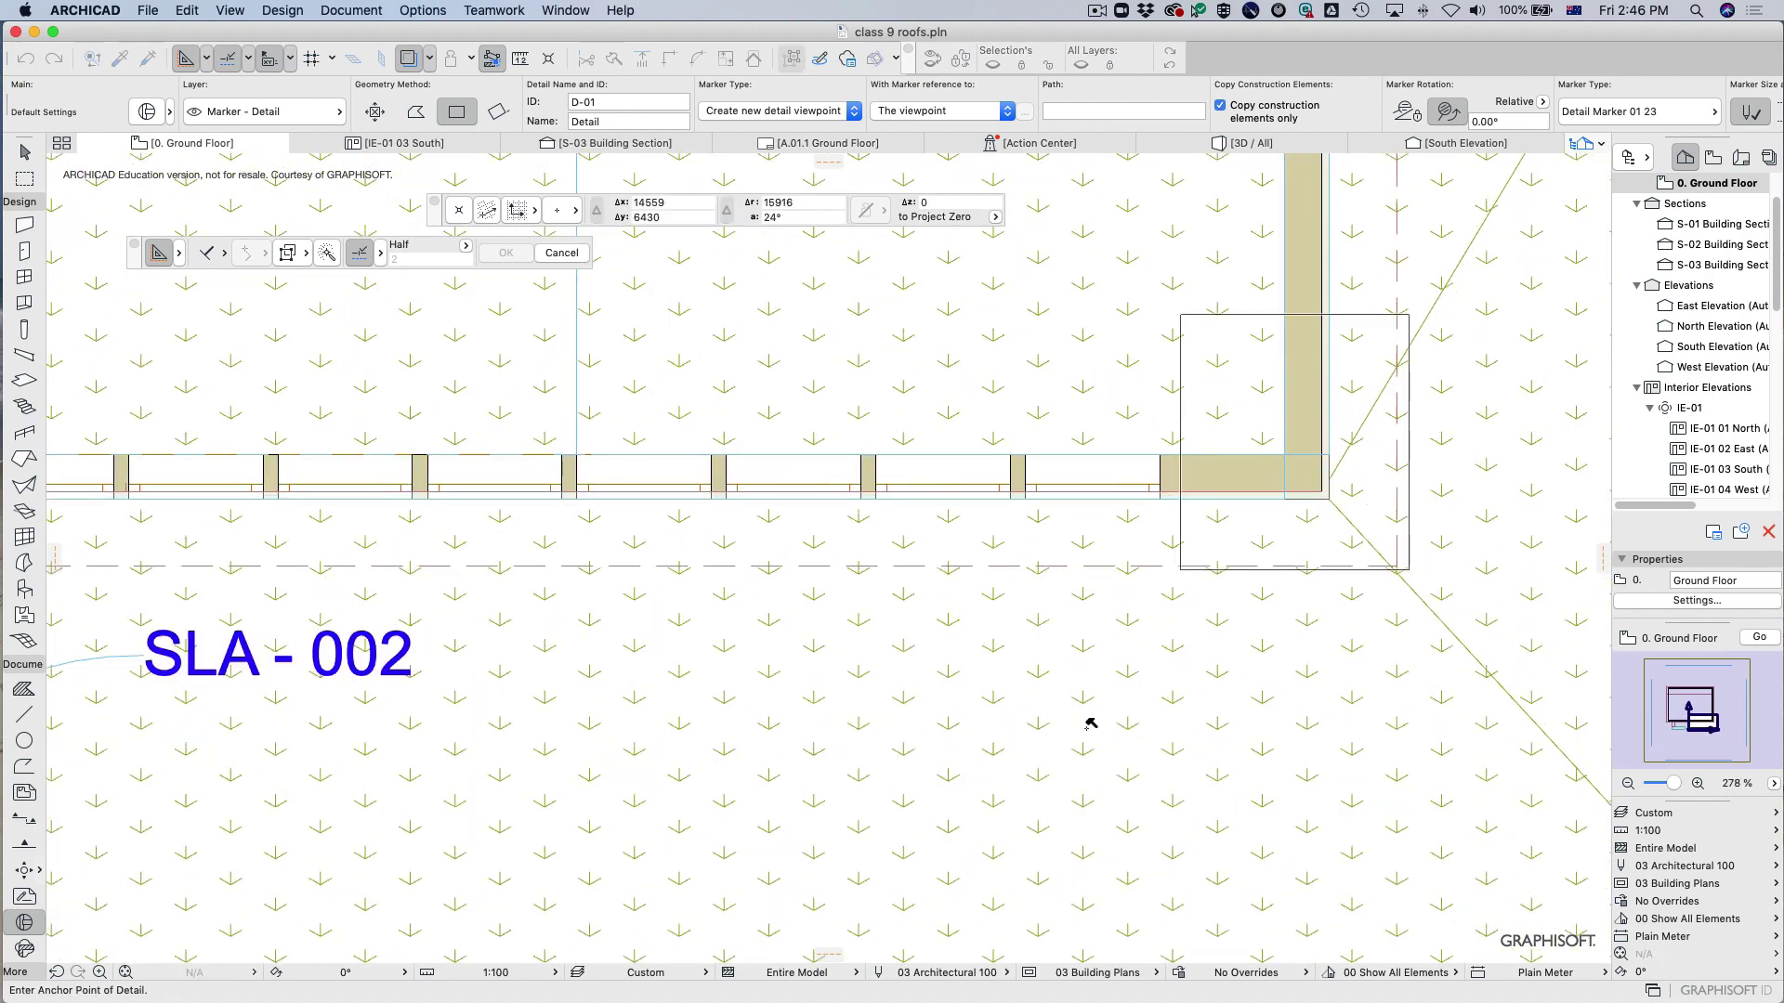
{"action": "left_click", "coordinate": [1060, 743]}
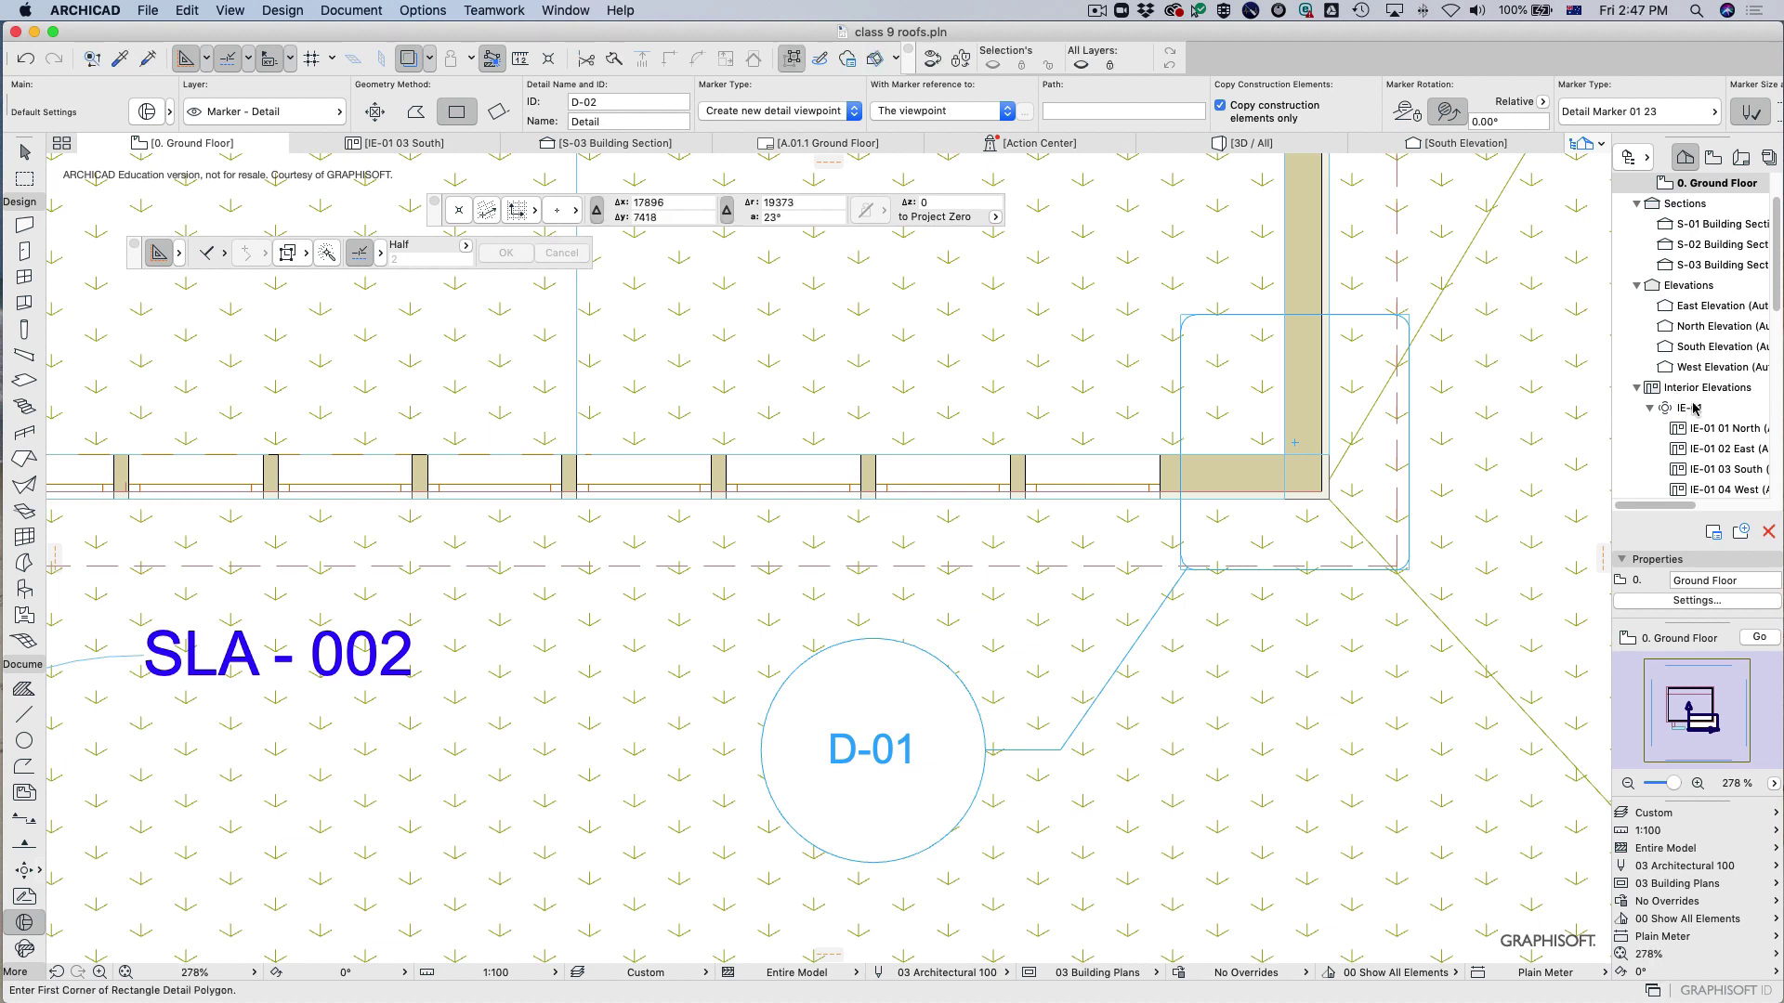
Open the D-01 detail drawing and examine the wall corner.
{"action": "left_click_drag", "start_coordinate": [1770, 307], "coordinate": [1777, 404]}
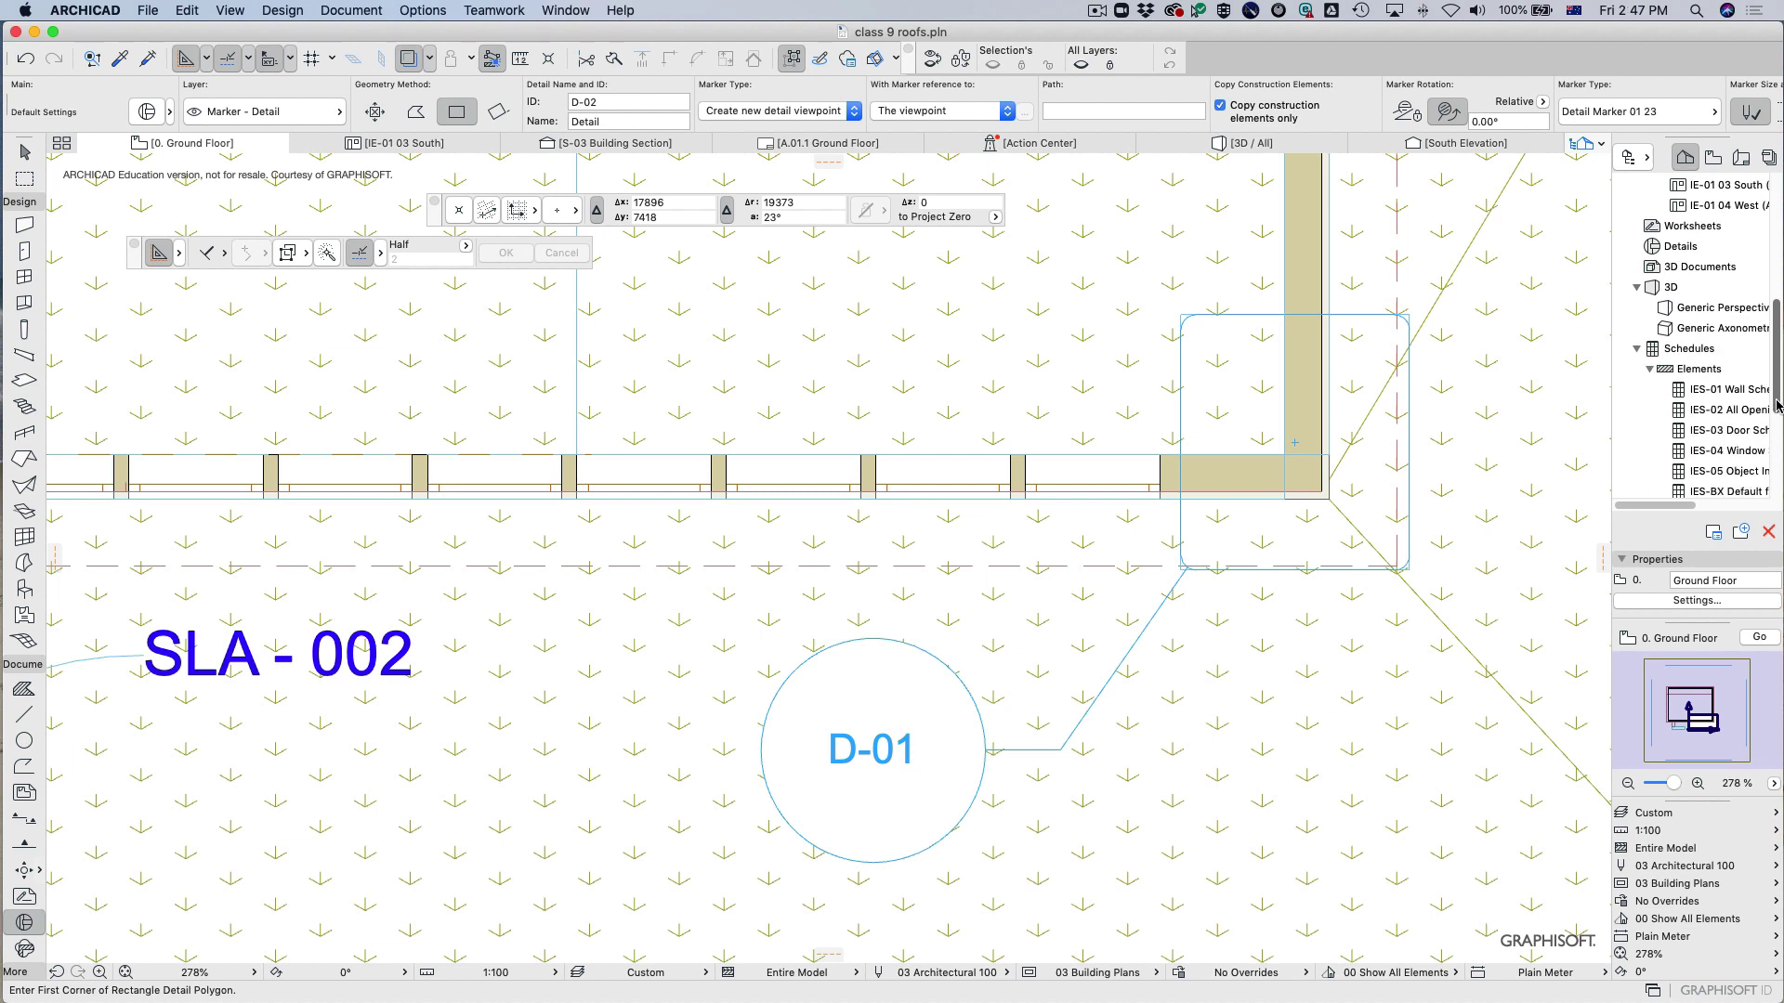
{"action": "left_click", "coordinate": [1659, 249]}
{"action": "left_click", "coordinate": [1634, 247]}
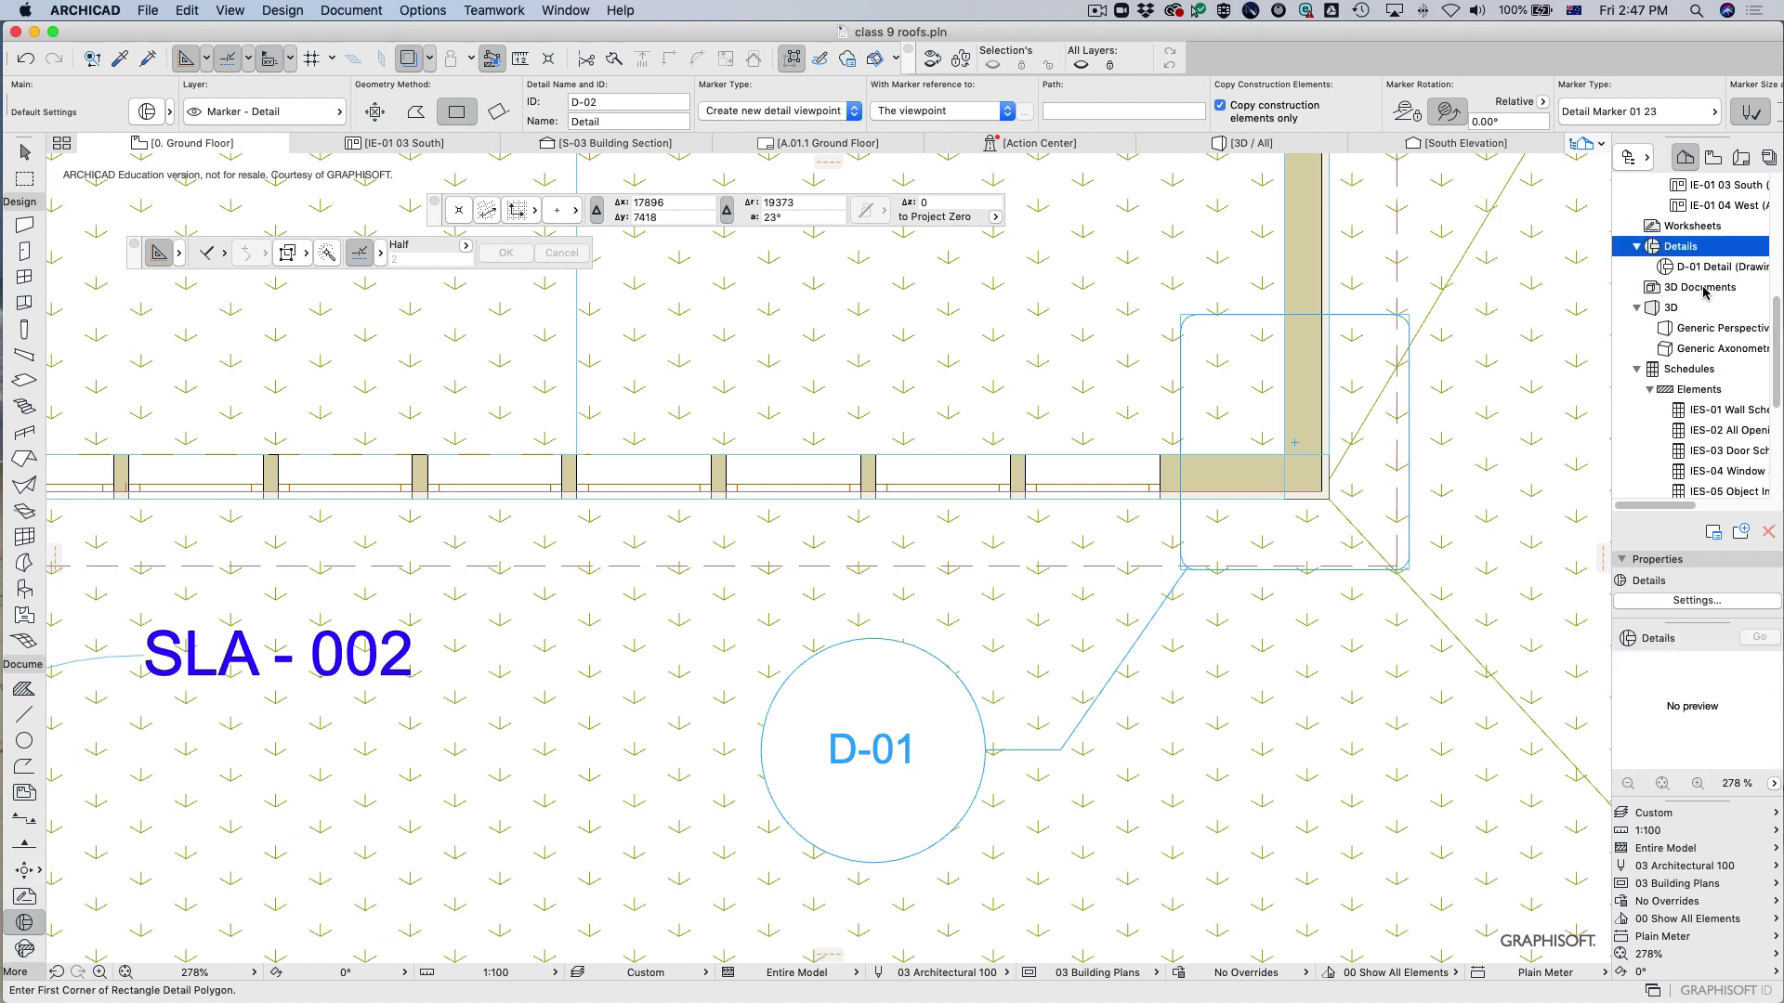
{"action": "double_click", "coordinate": [1710, 267]}
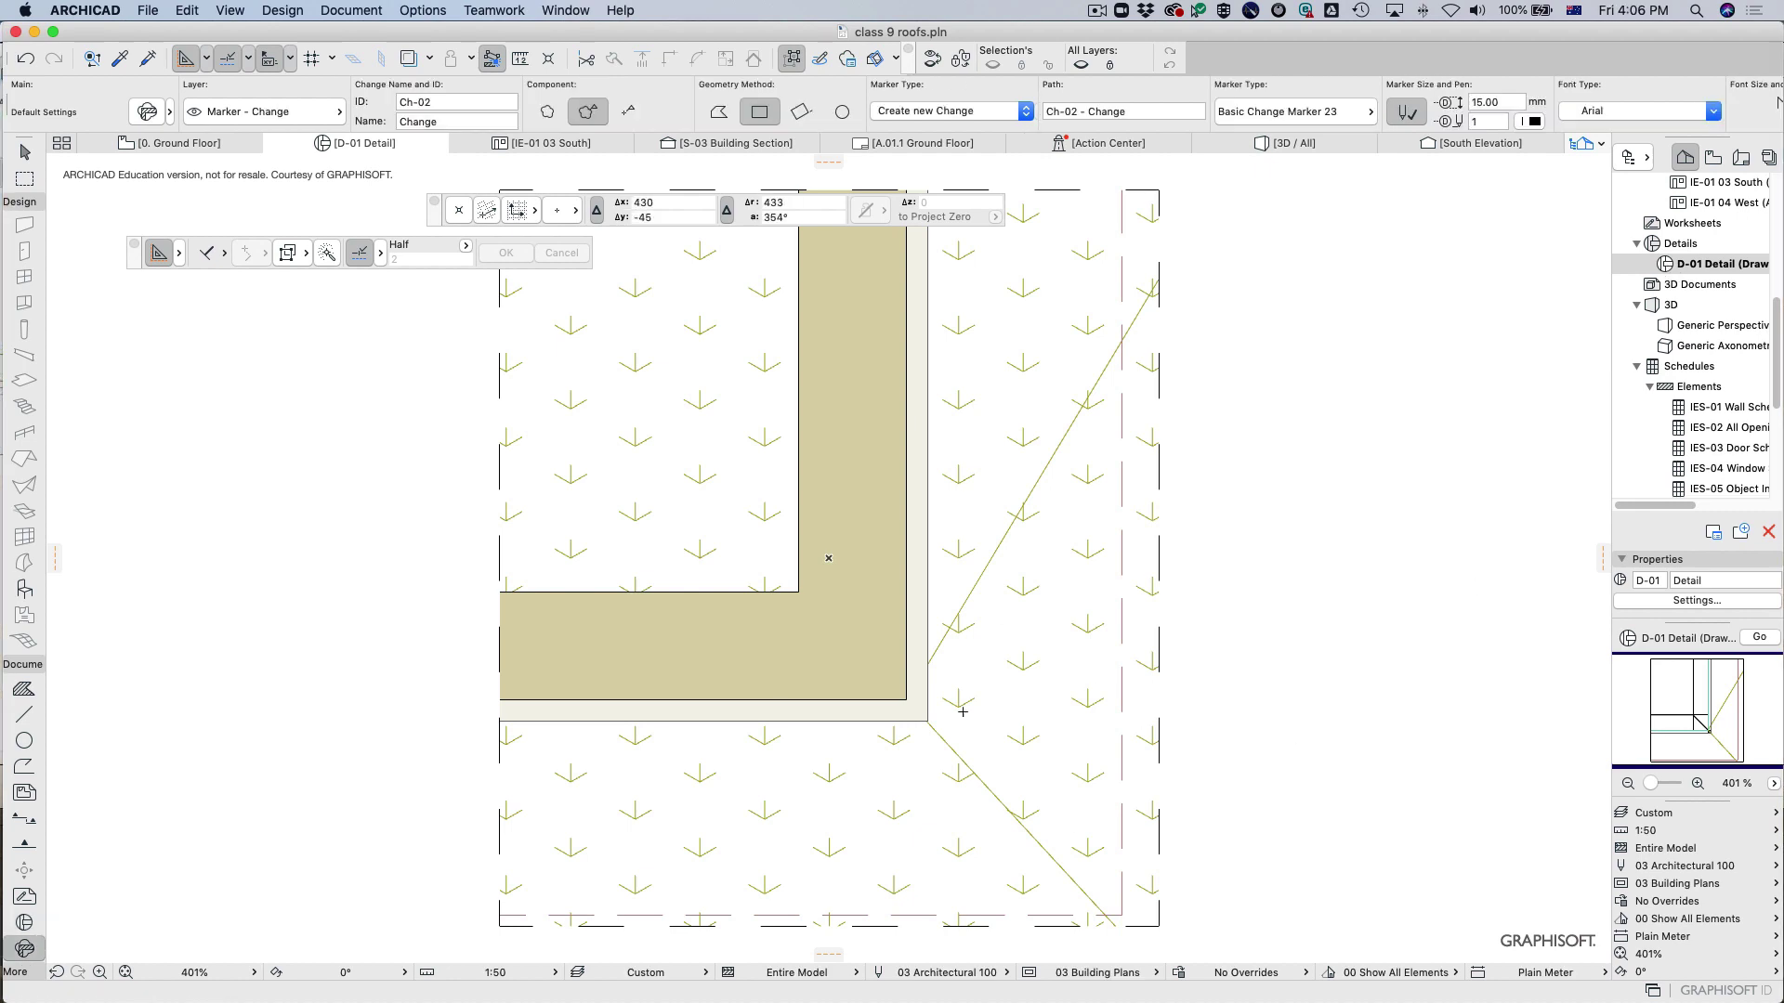
Delete the two triangular structural fills at the wall corner in the D-01 detail.
{"action": "key", "text": "super+z"}
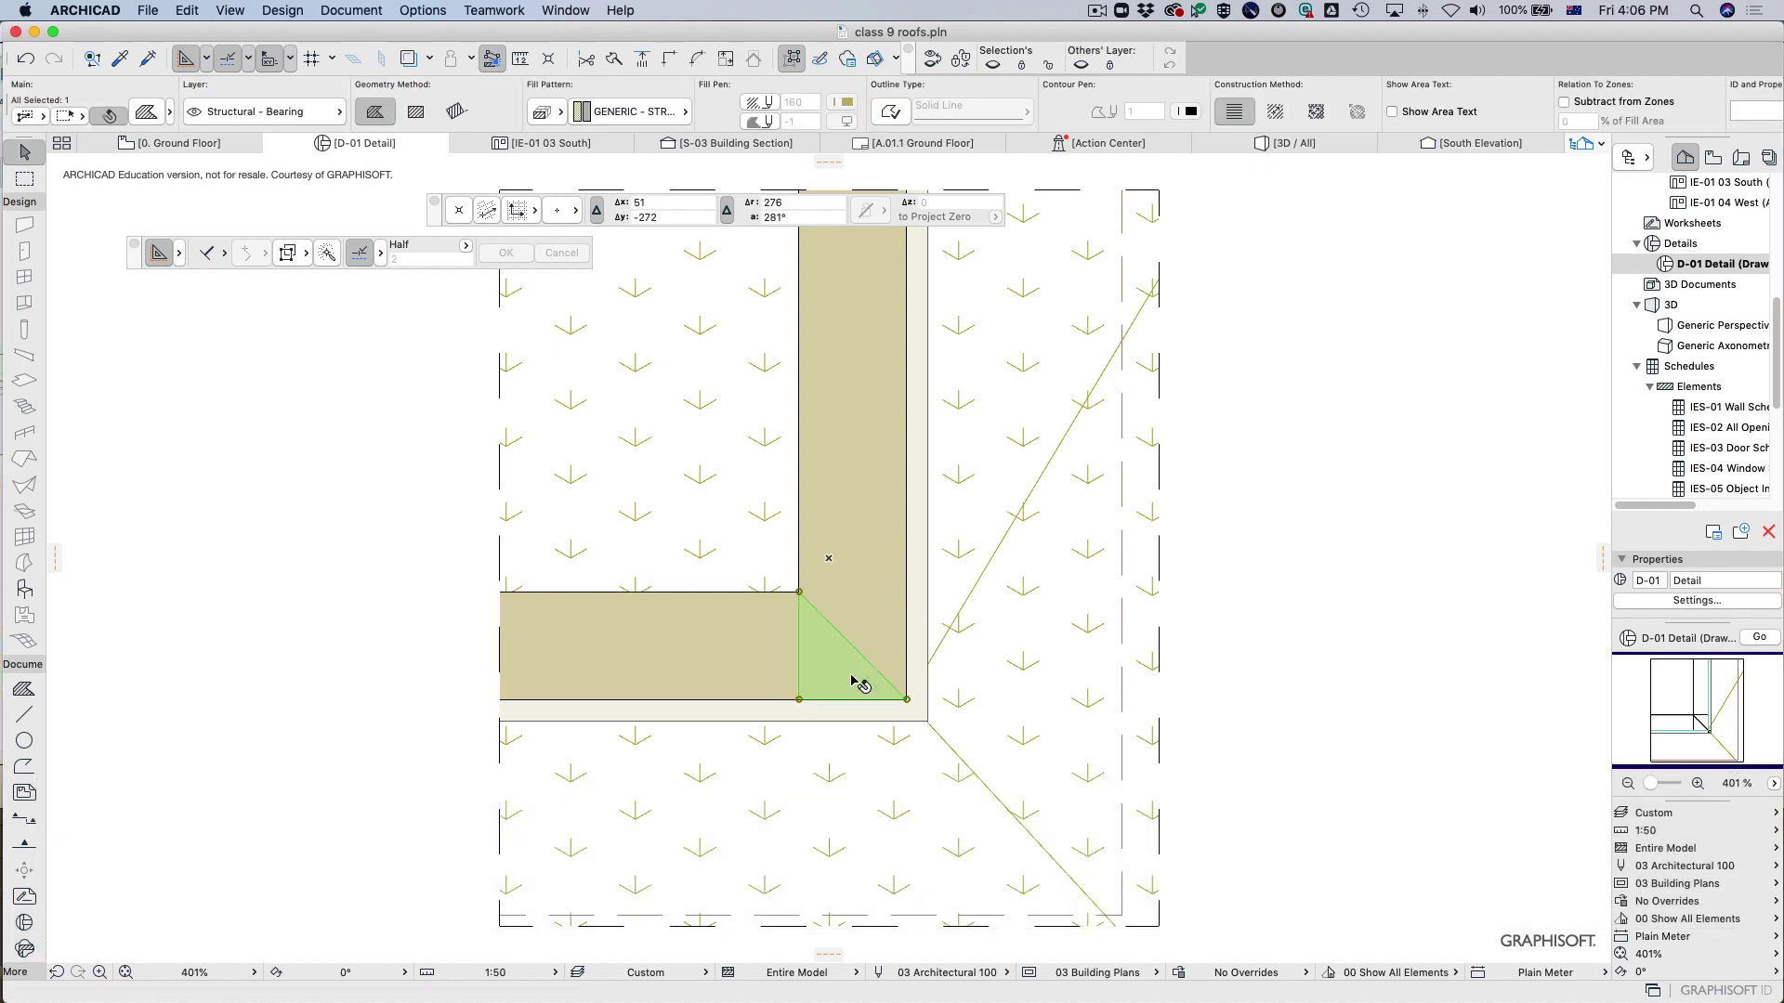
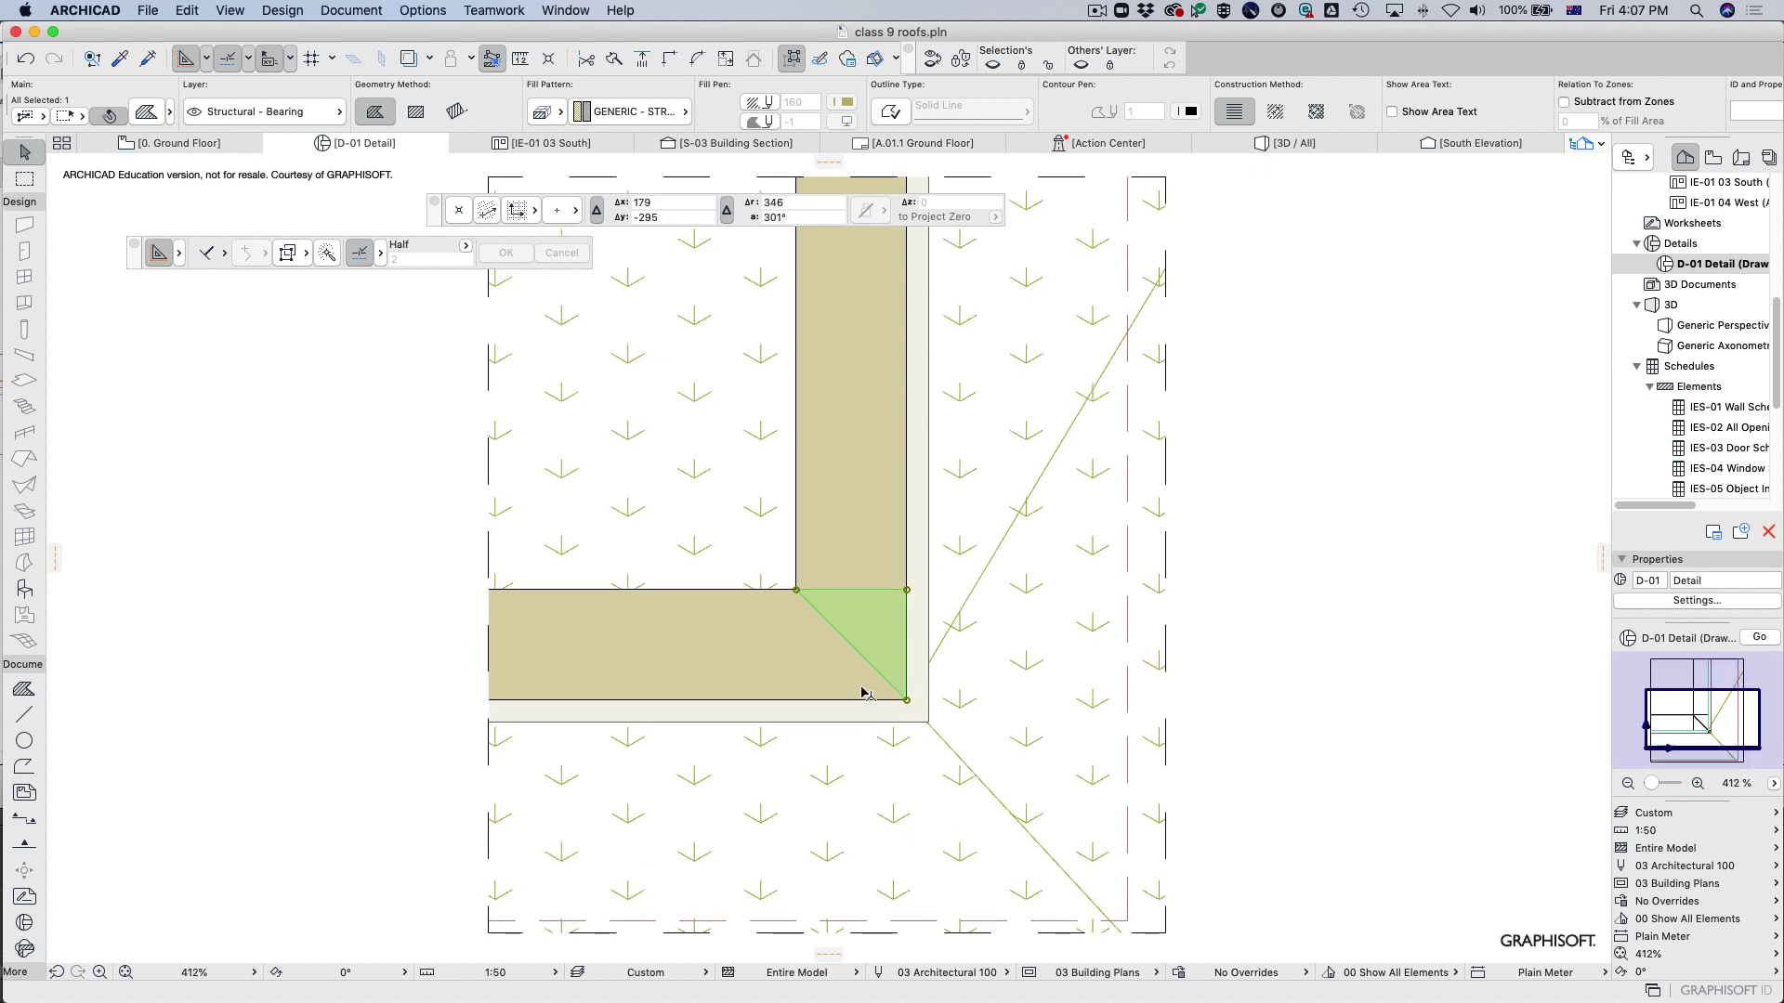
{"action": "scroll", "coordinate": [901, 697], "scroll_direction": "up", "scroll_amount": 5}
{"action": "left_click", "coordinate": [848, 599]}
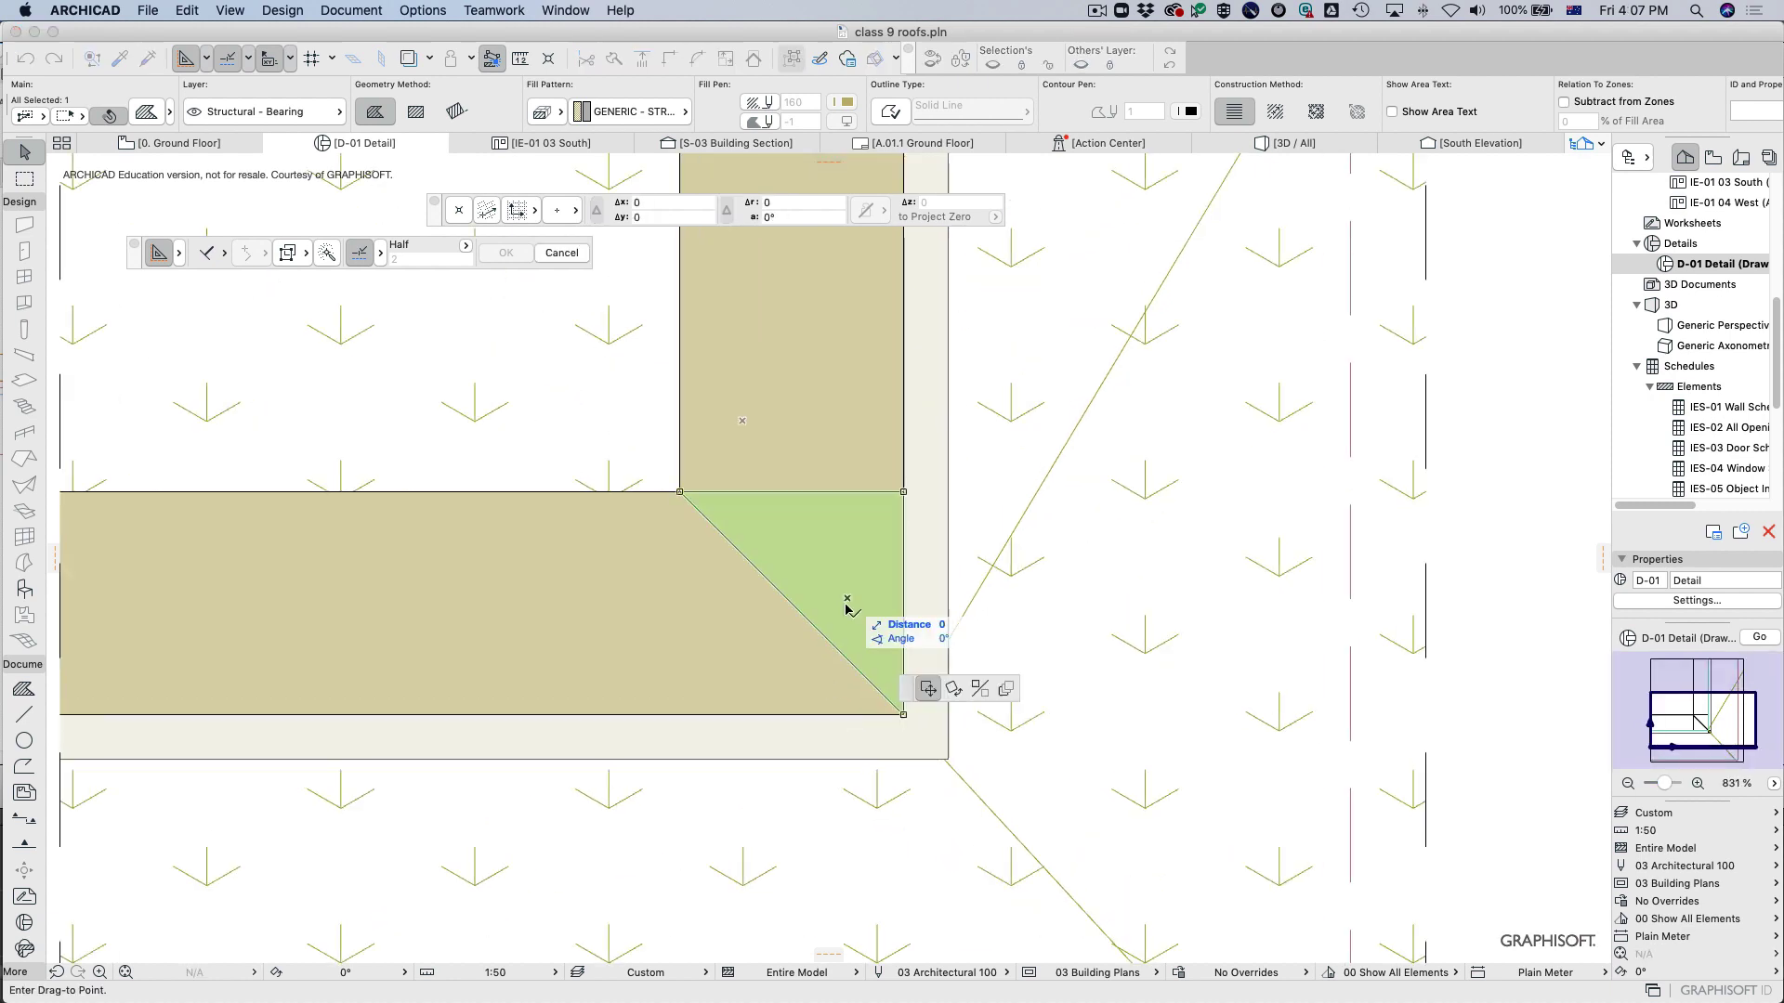
{"action": "left_click", "coordinate": [1106, 722]}
{"action": "key", "text": "BackSpace"}
{"action": "left_click", "coordinate": [808, 678]}
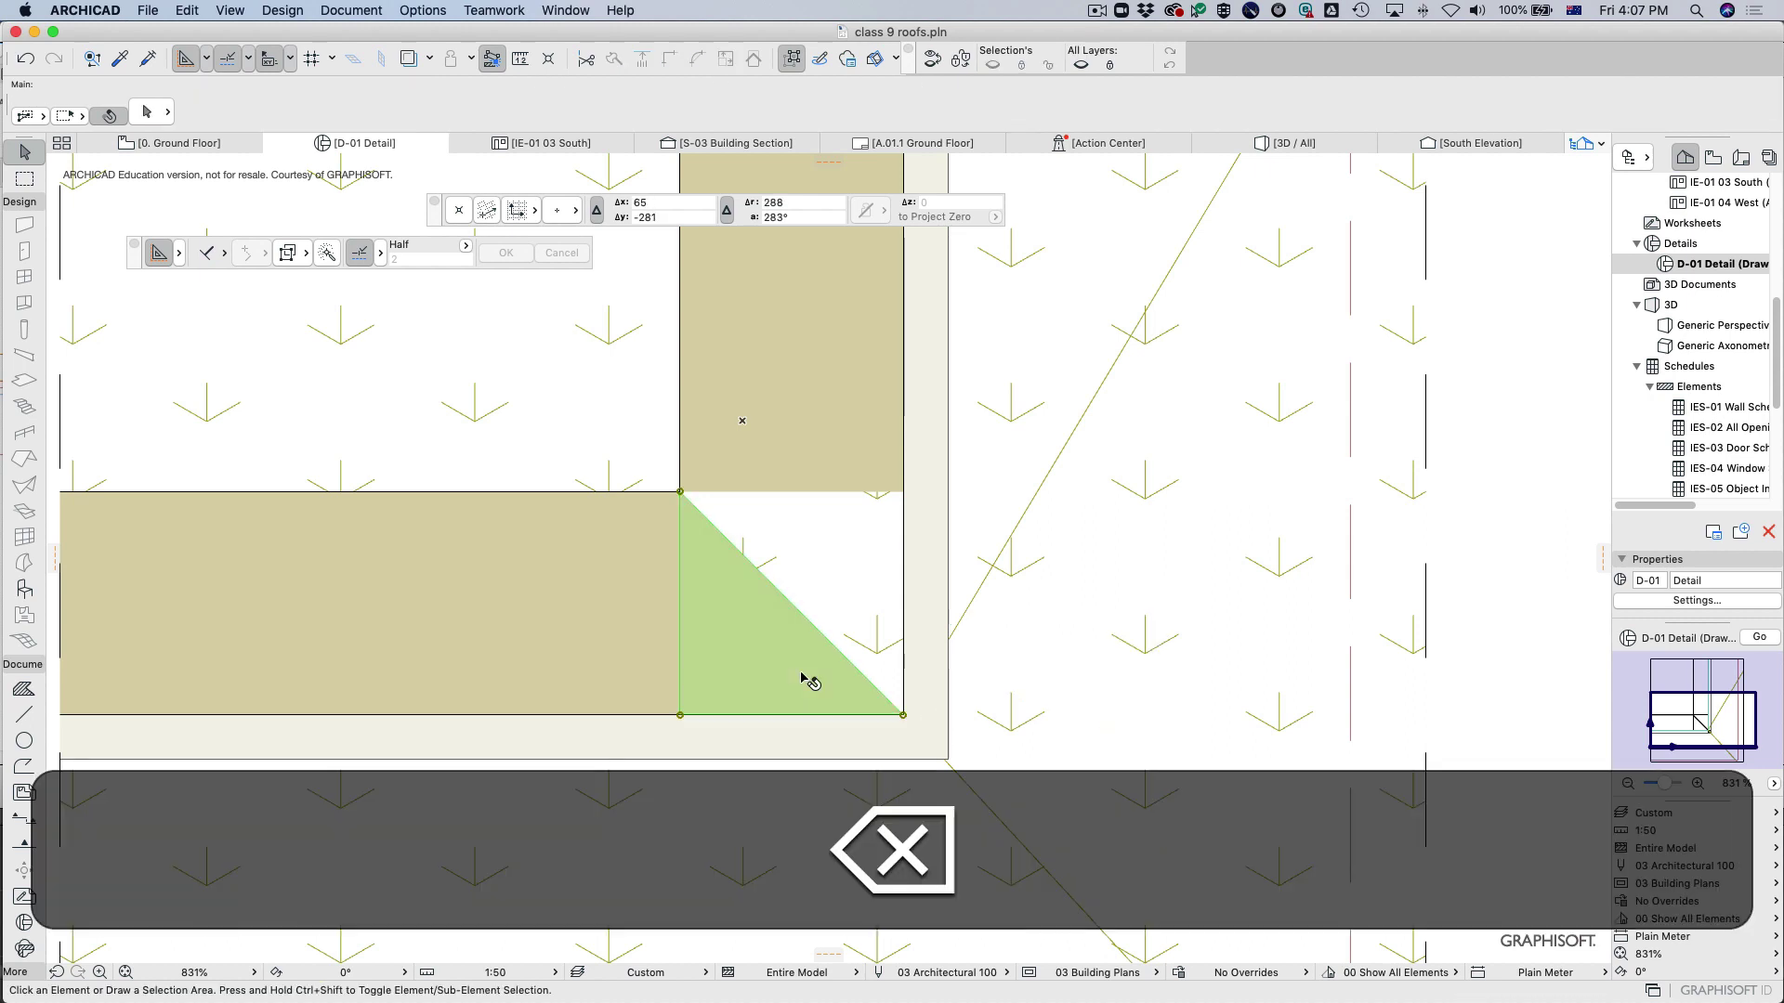
{"action": "key", "text": "BackSpace"}
Stretch the vertical structural fill's lower outer node down to the wall's outer corner in the D-01 detail.
{"action": "left_click", "coordinate": [864, 493]}
{"action": "left_click", "coordinate": [903, 490]}
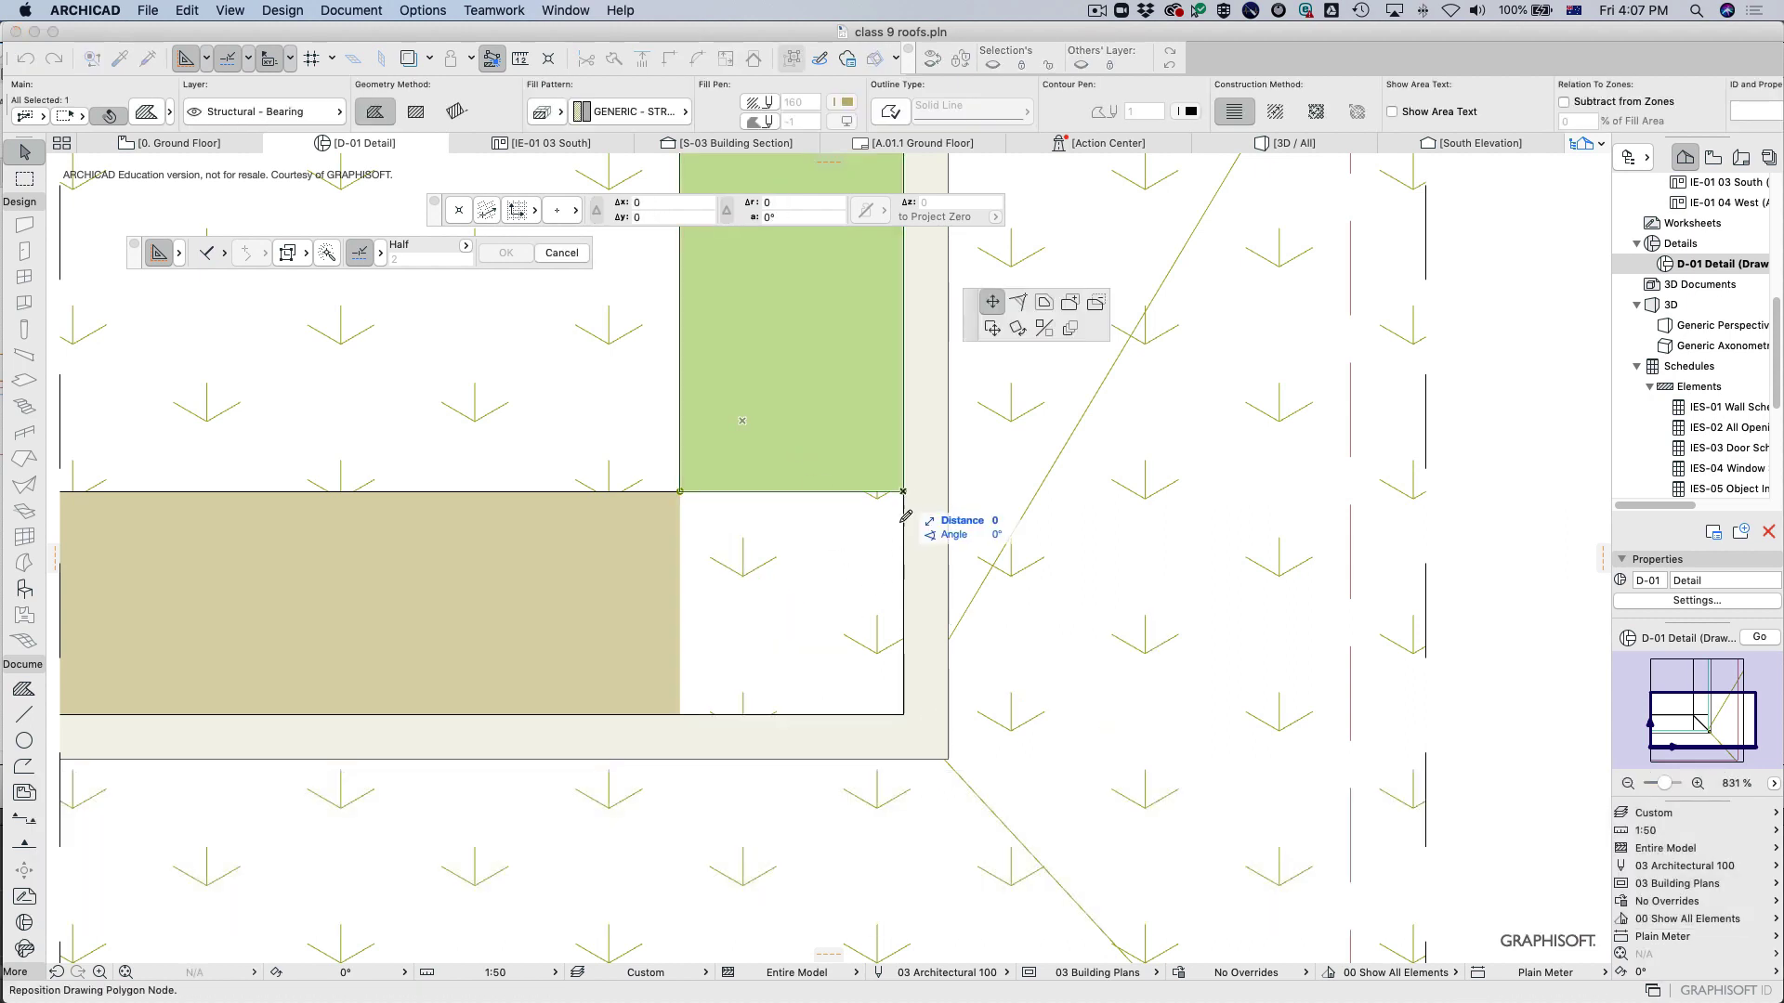
{"action": "left_click", "coordinate": [903, 714]}
Try to stretch the horizontal structural fill's lower end node to the wall's outer corner.
{"action": "left_click", "coordinate": [697, 693]}
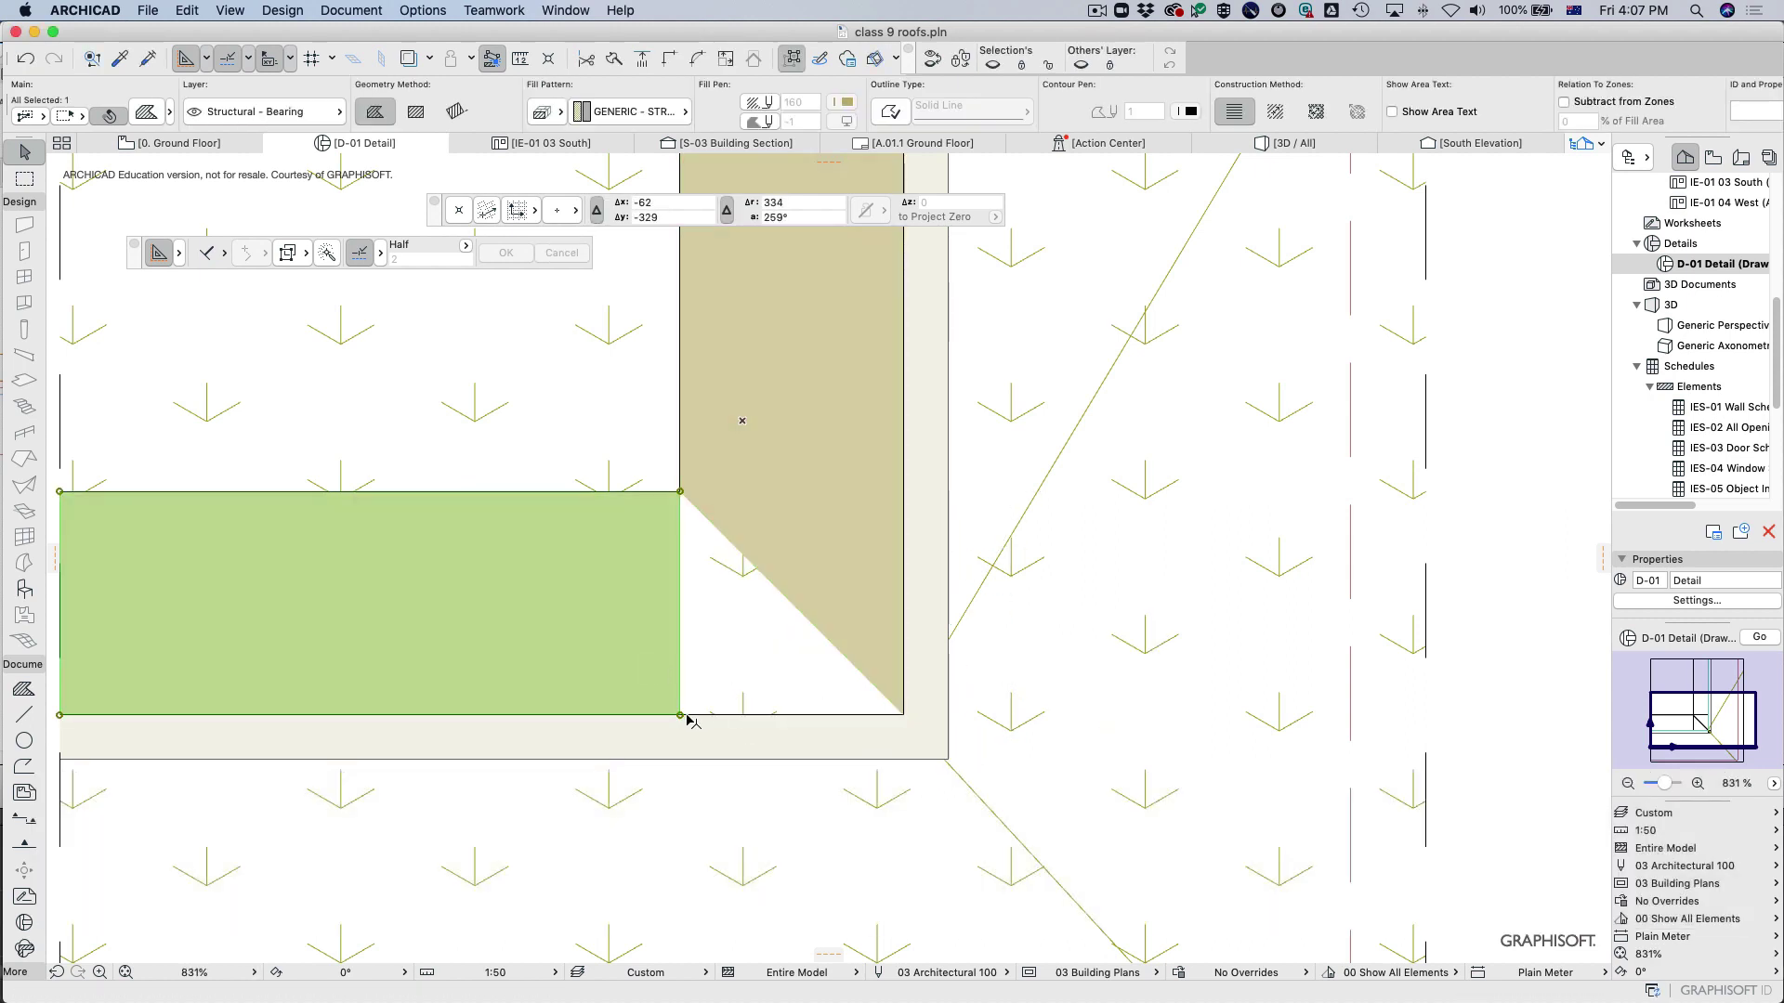
{"action": "left_click", "coordinate": [681, 714]}
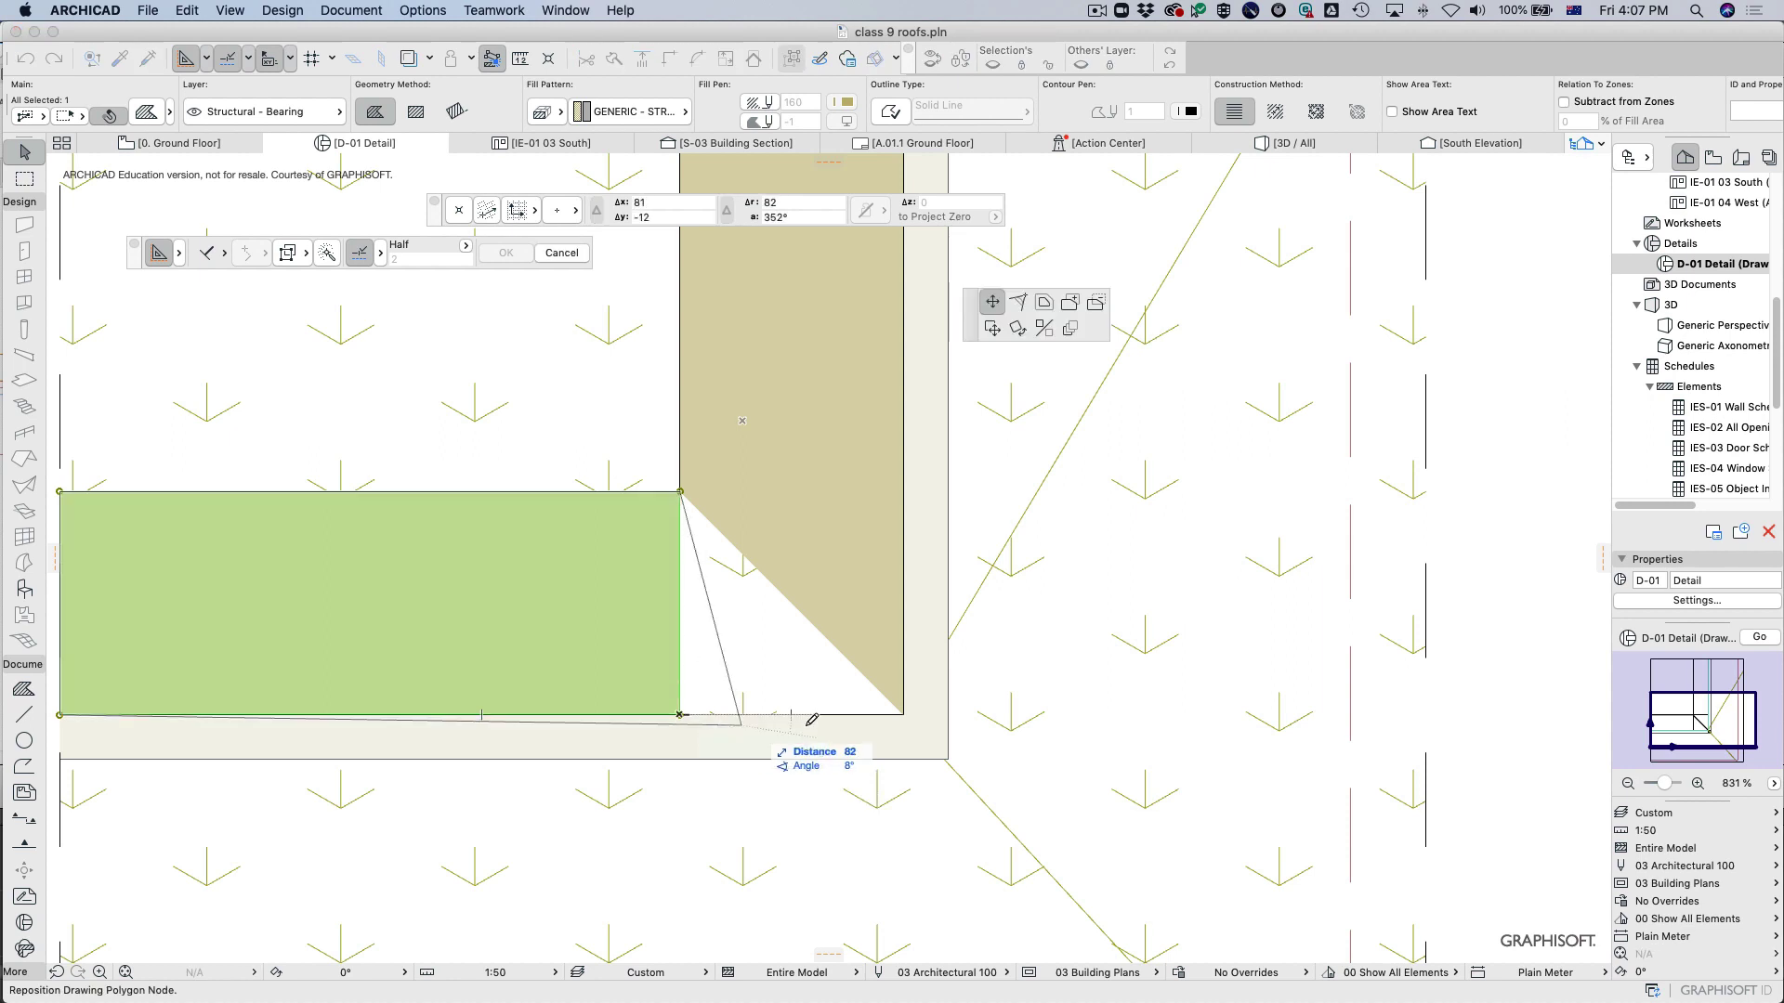
{"action": "left_click", "coordinate": [900, 711]}
{"action": "key", "text": "super+z"}
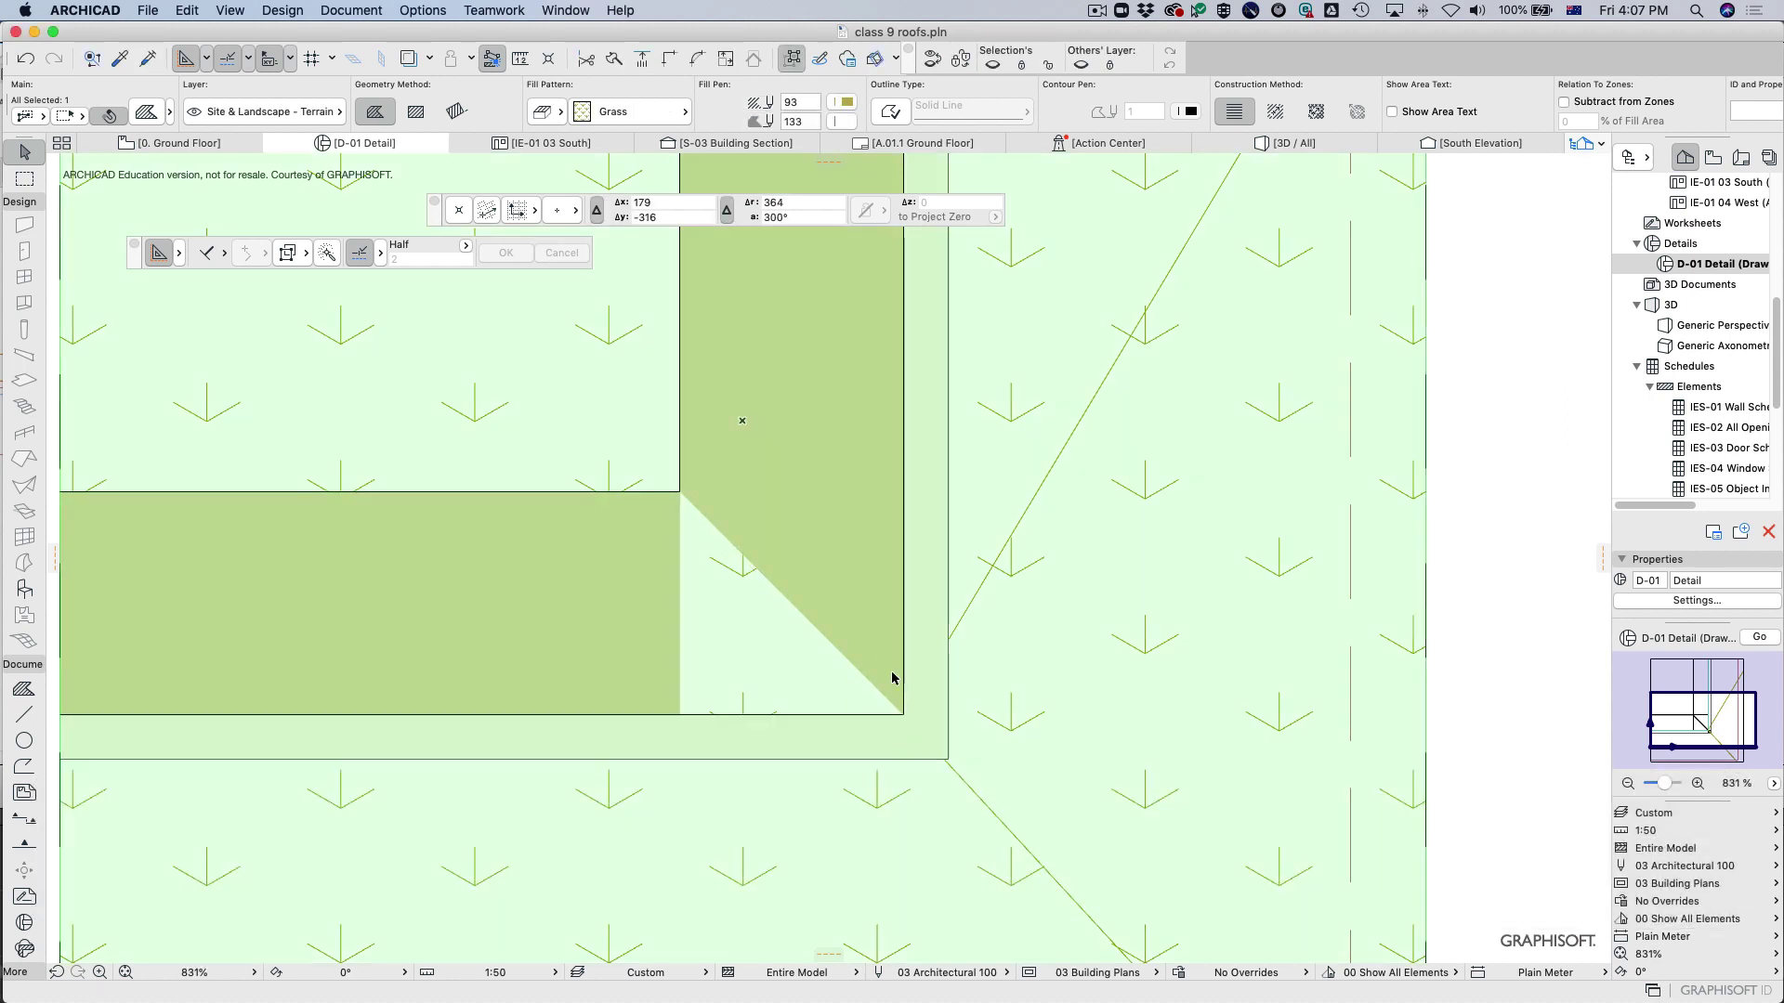
{"action": "key", "text": "super+z"}
Insert a node on the vertical structural fill's diagonal edge and place it at the horizontal fill's lower end, squaring off the corner.
{"action": "left_click", "coordinate": [830, 641]}
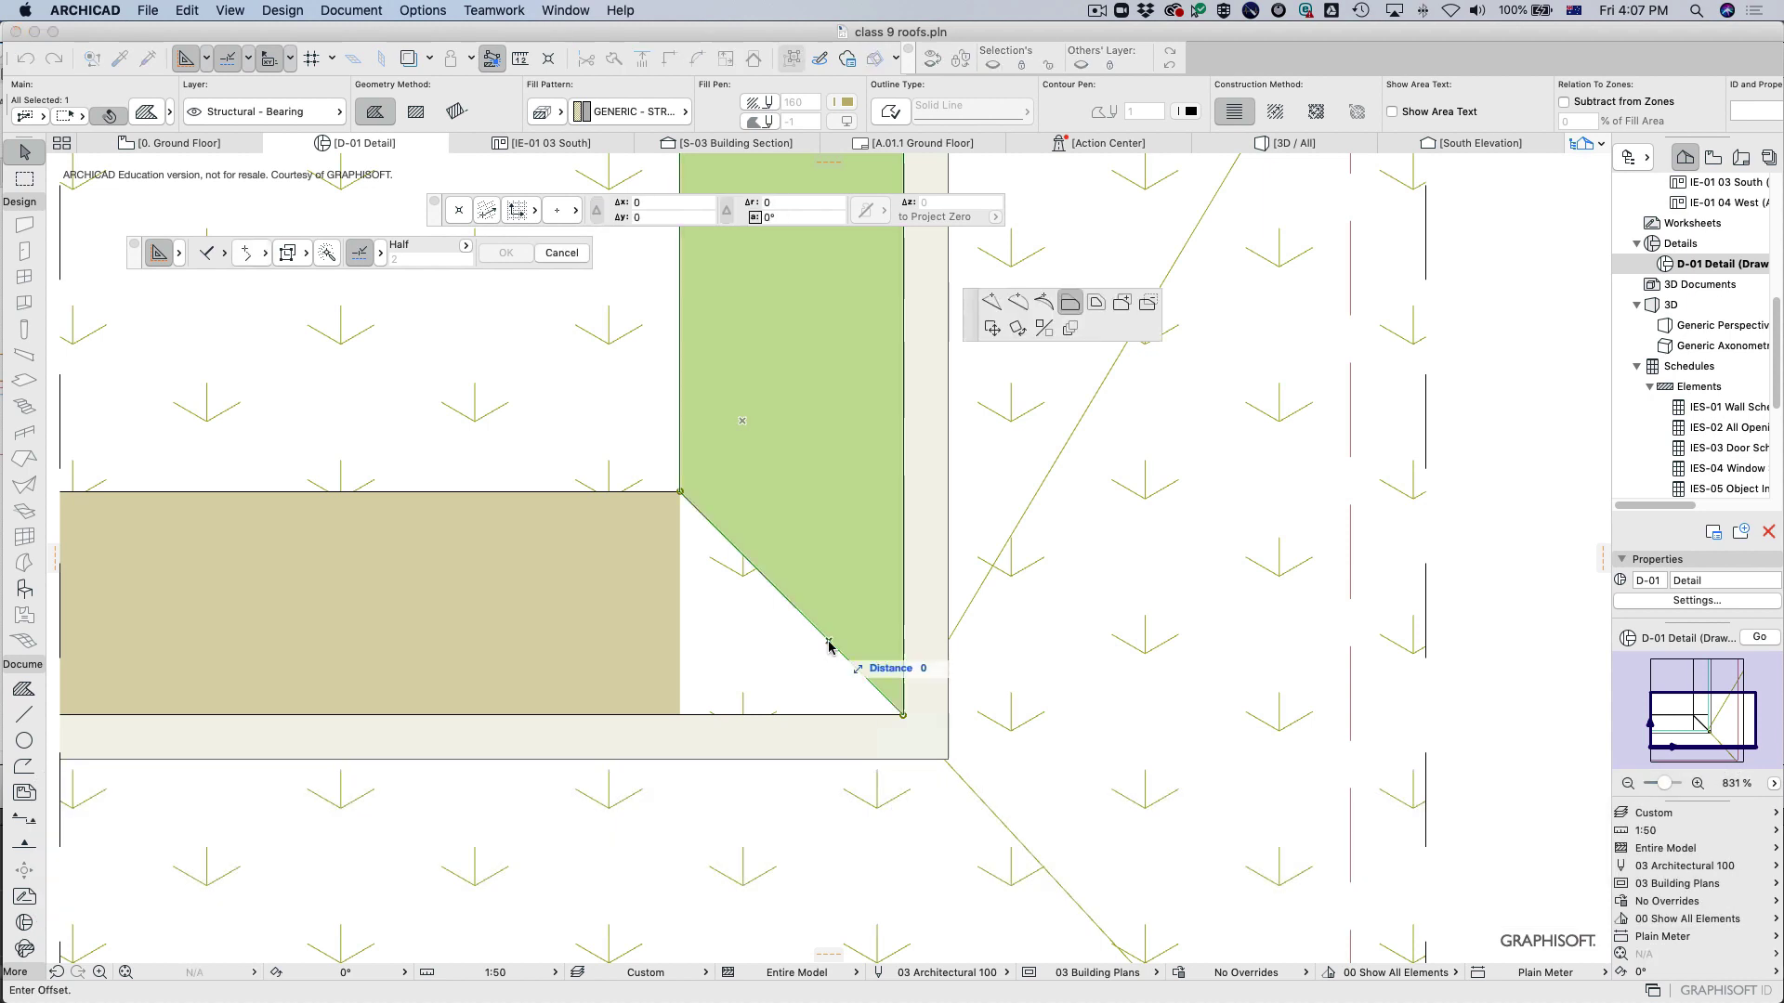
{"action": "left_click", "coordinate": [992, 302]}
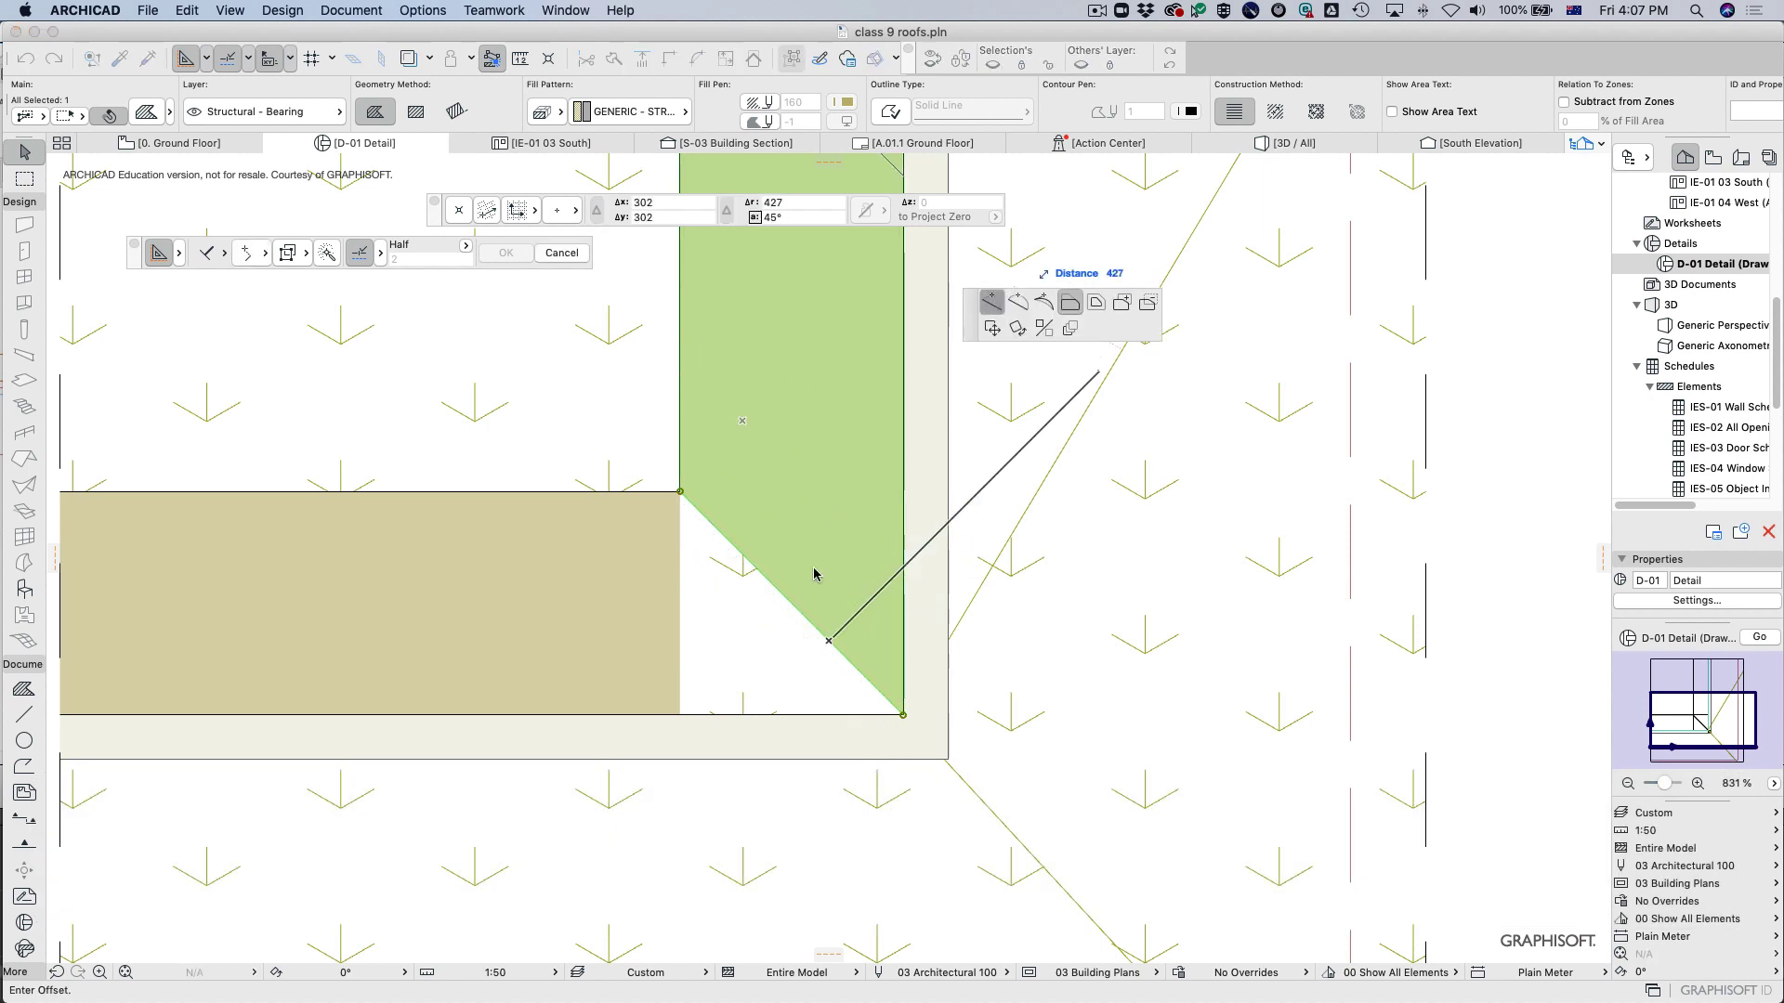
{"action": "left_click", "coordinate": [681, 713]}
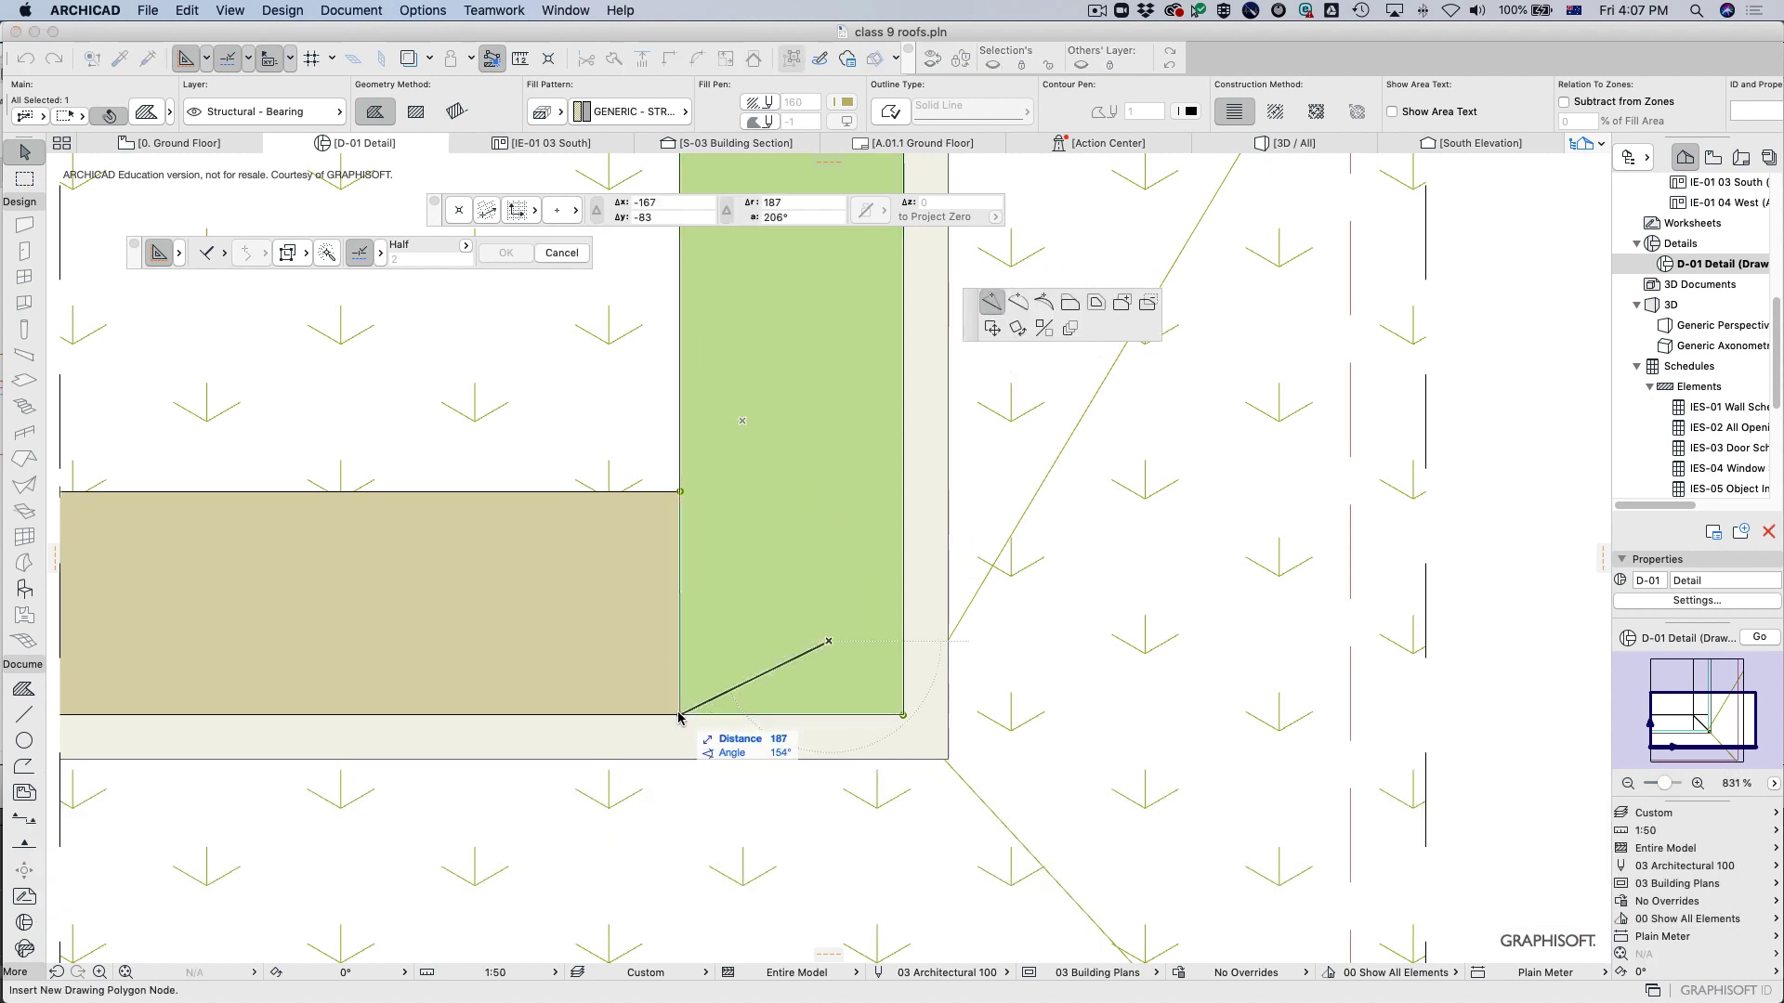
Fillet the structural fill's outer corner with a radius of 25.
{"action": "left_click", "coordinate": [903, 716]}
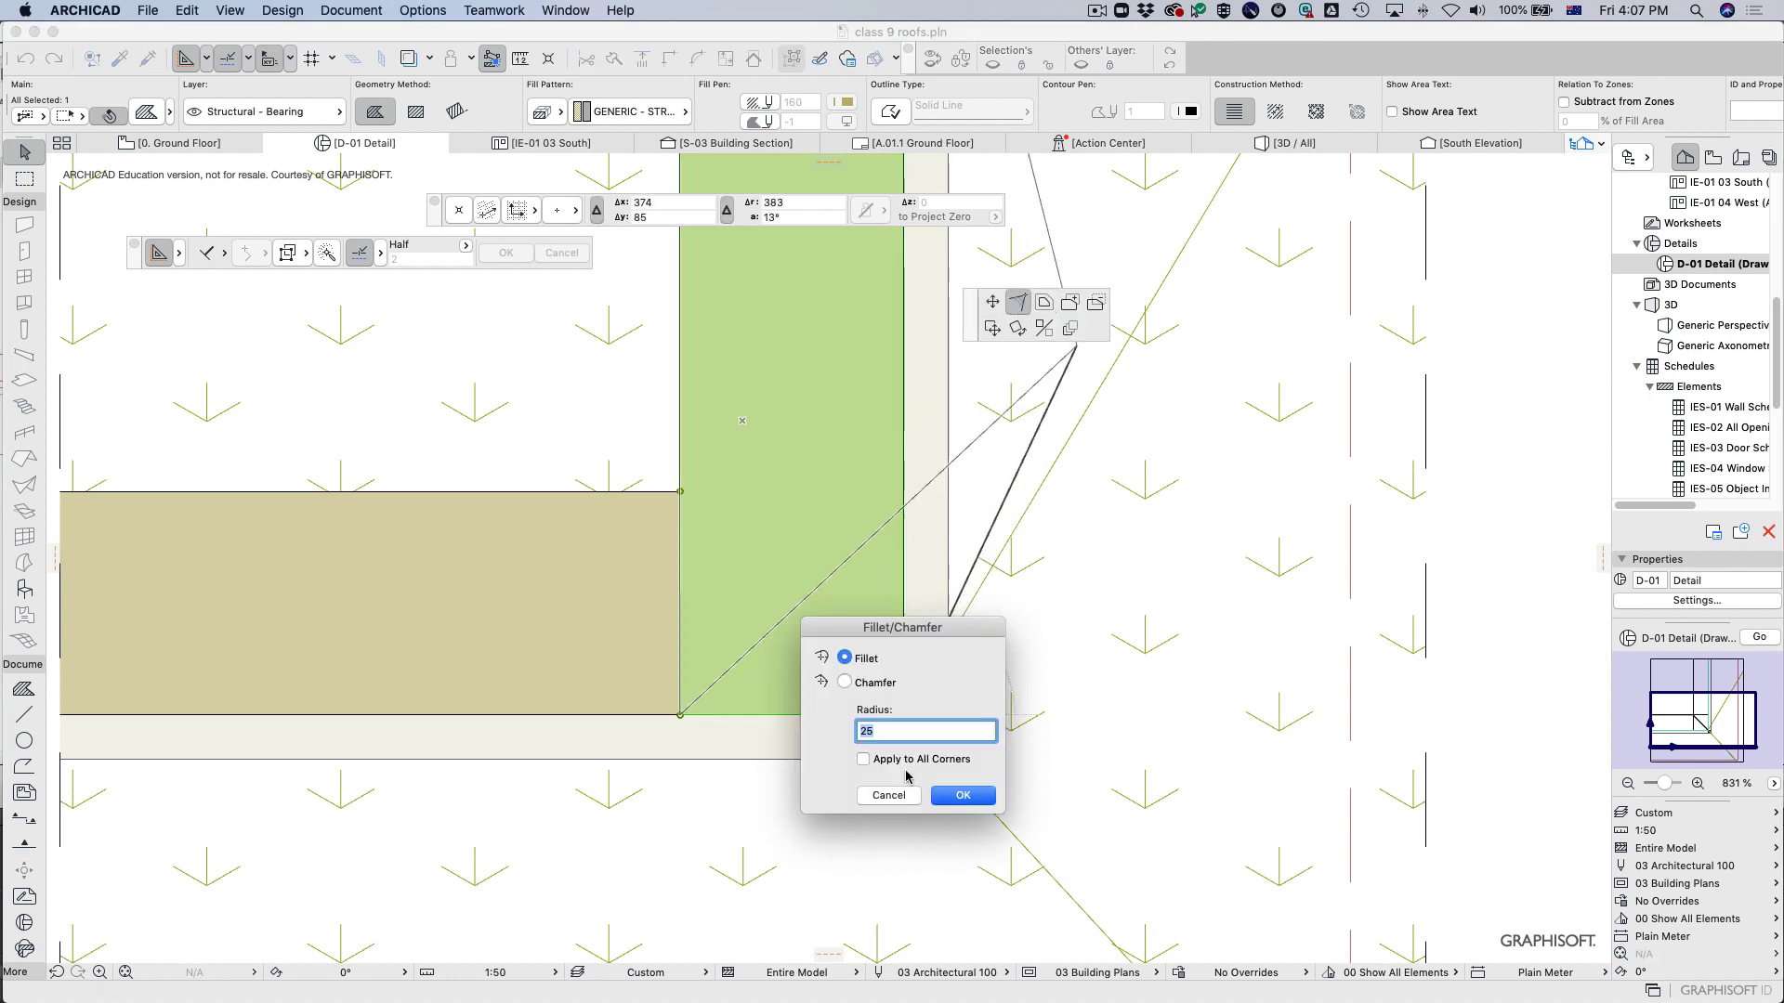
{"action": "left_click", "coordinate": [964, 796]}
{"action": "key", "text": "super+z"}
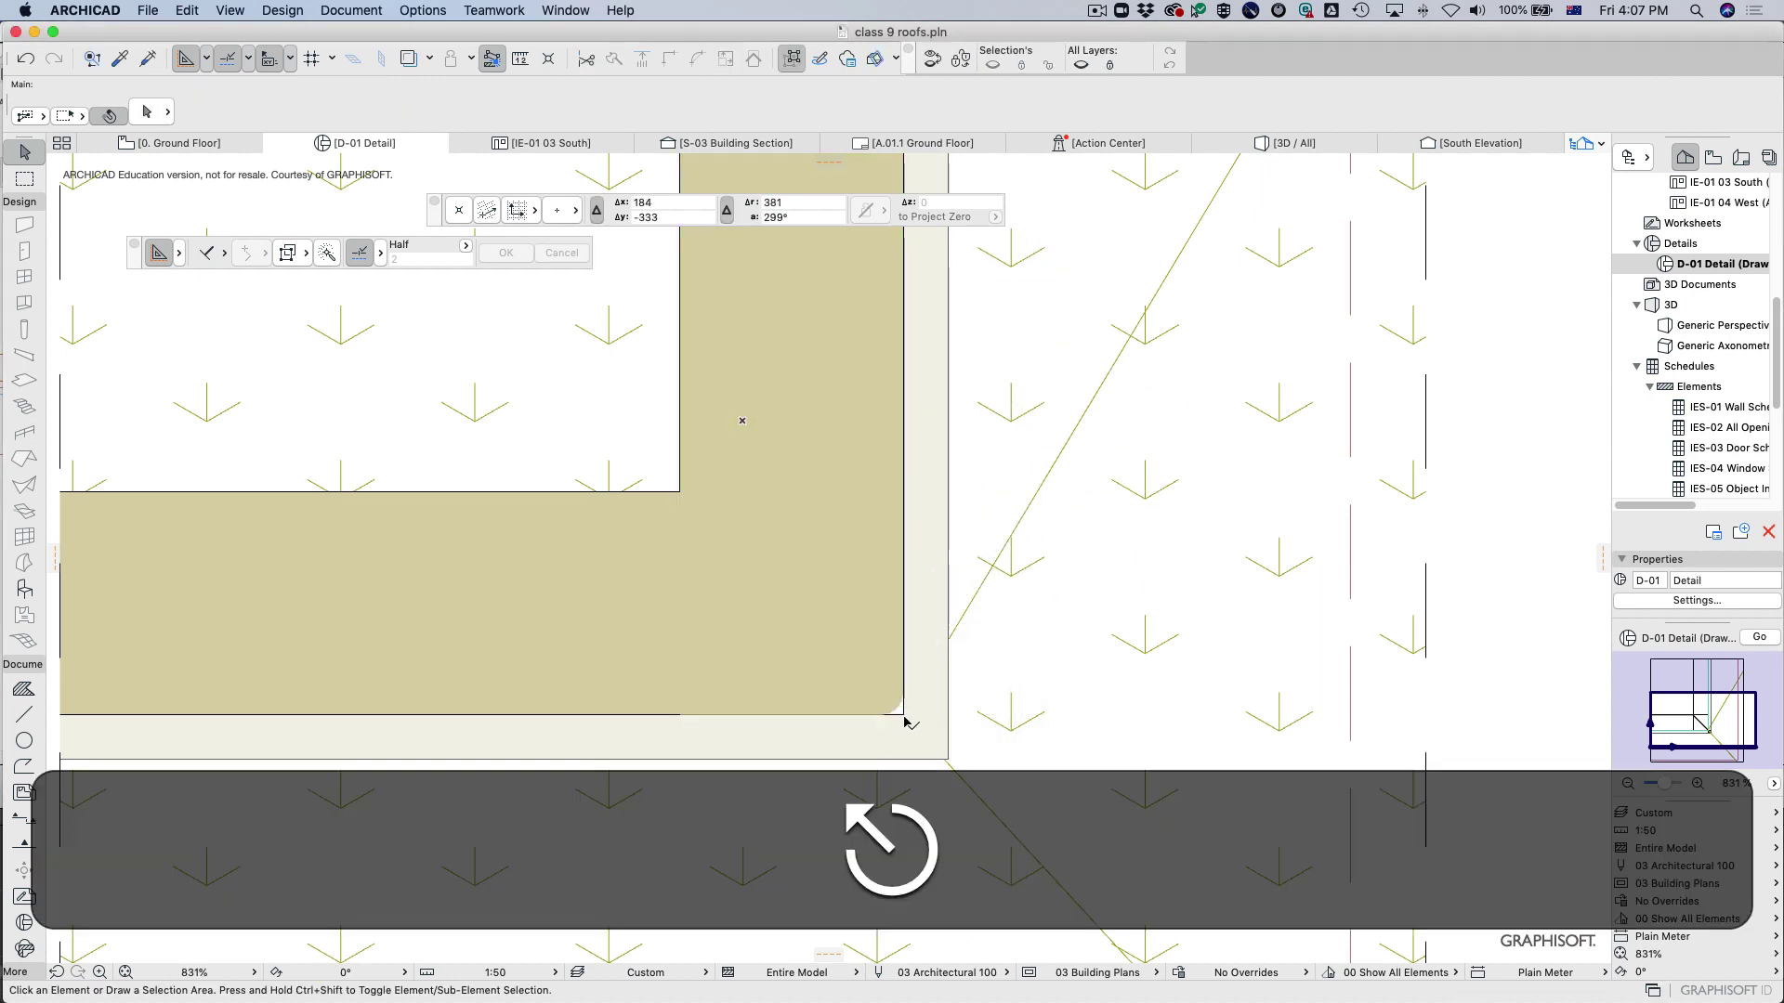
{"action": "key", "text": "Escape"}
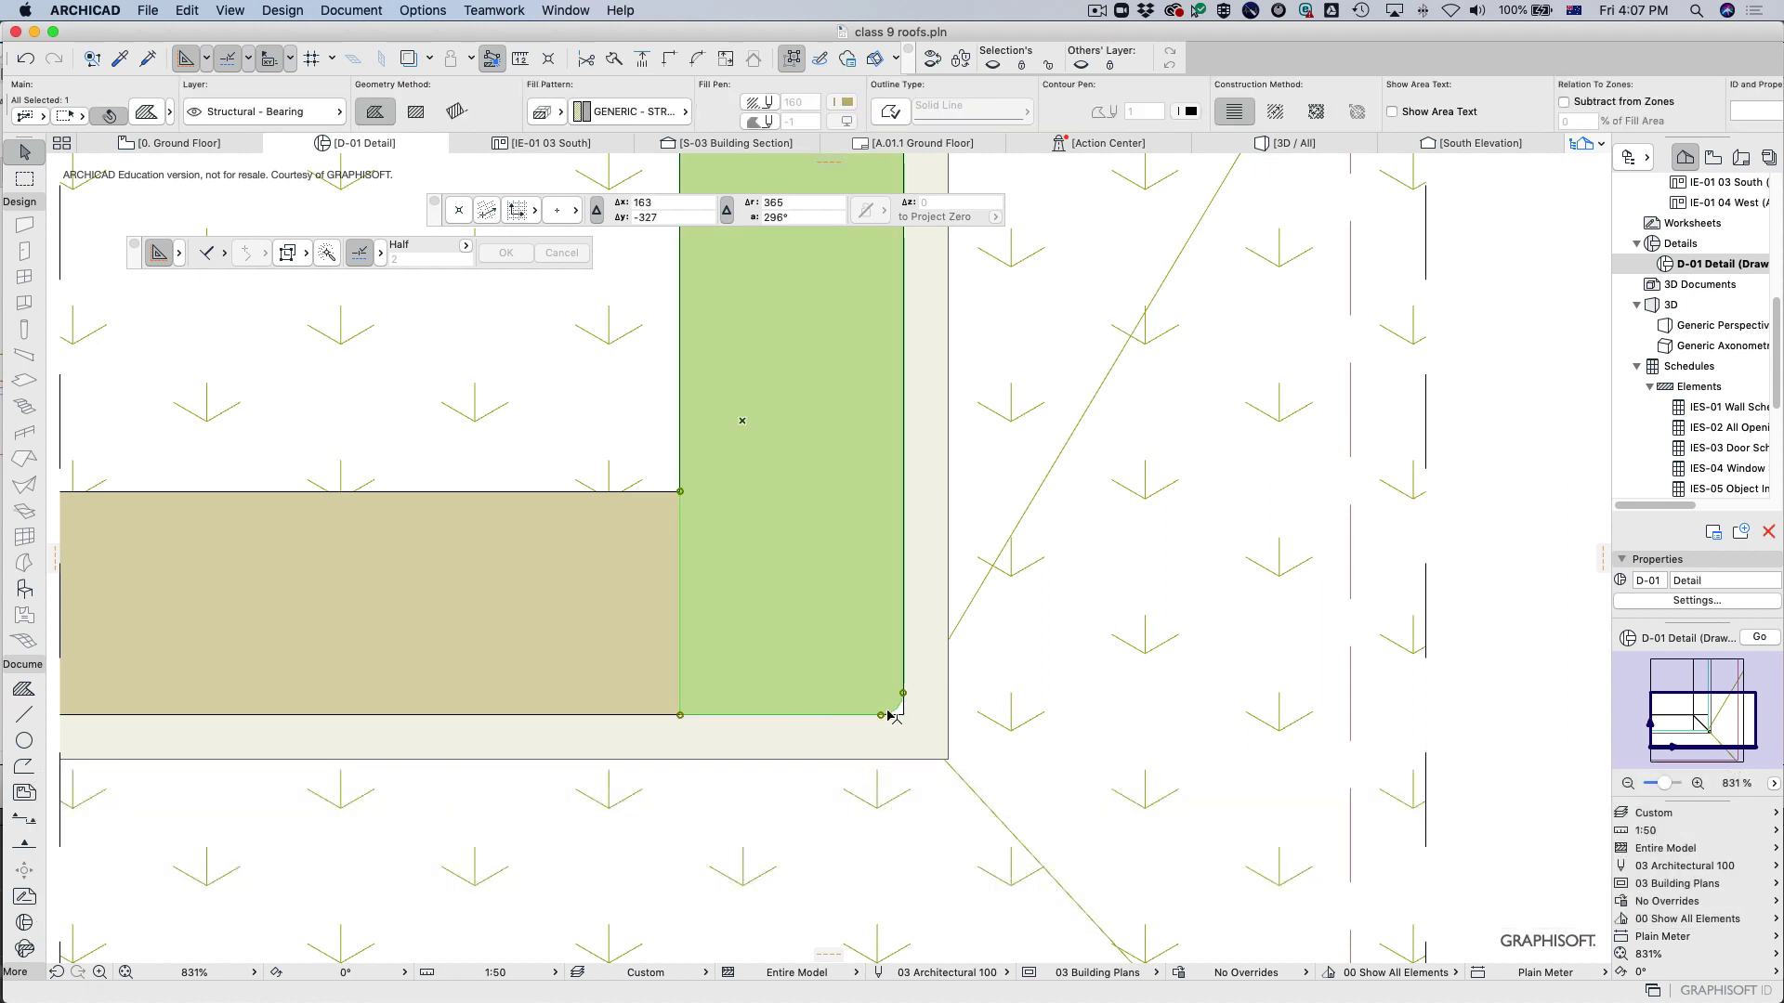
Fillet the two skin separator lines meeting at the outer corner so they follow the rounded structural fill.
{"action": "left_click", "coordinate": [916, 734]}
{"action": "scroll", "coordinate": [909, 729], "scroll_direction": "up", "scroll_amount": 10}
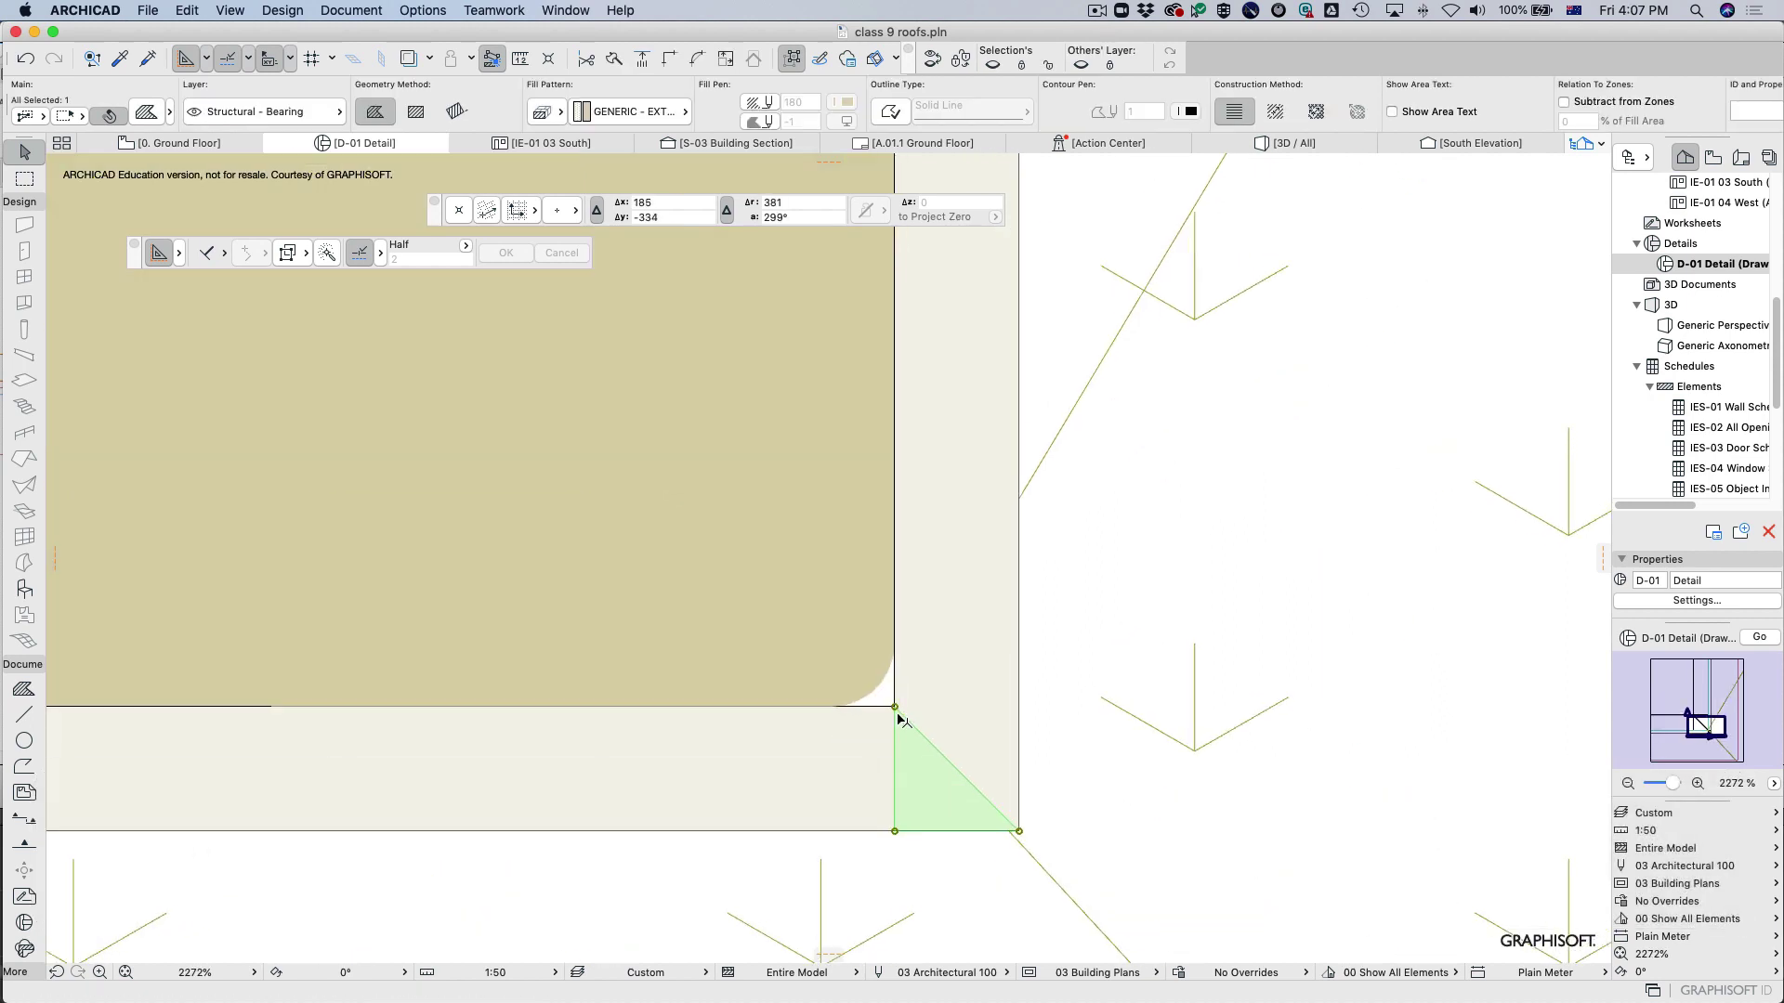
{"action": "scroll", "coordinate": [897, 720], "scroll_direction": "down", "scroll_amount": 1}
{"action": "key", "text": "super+z"}
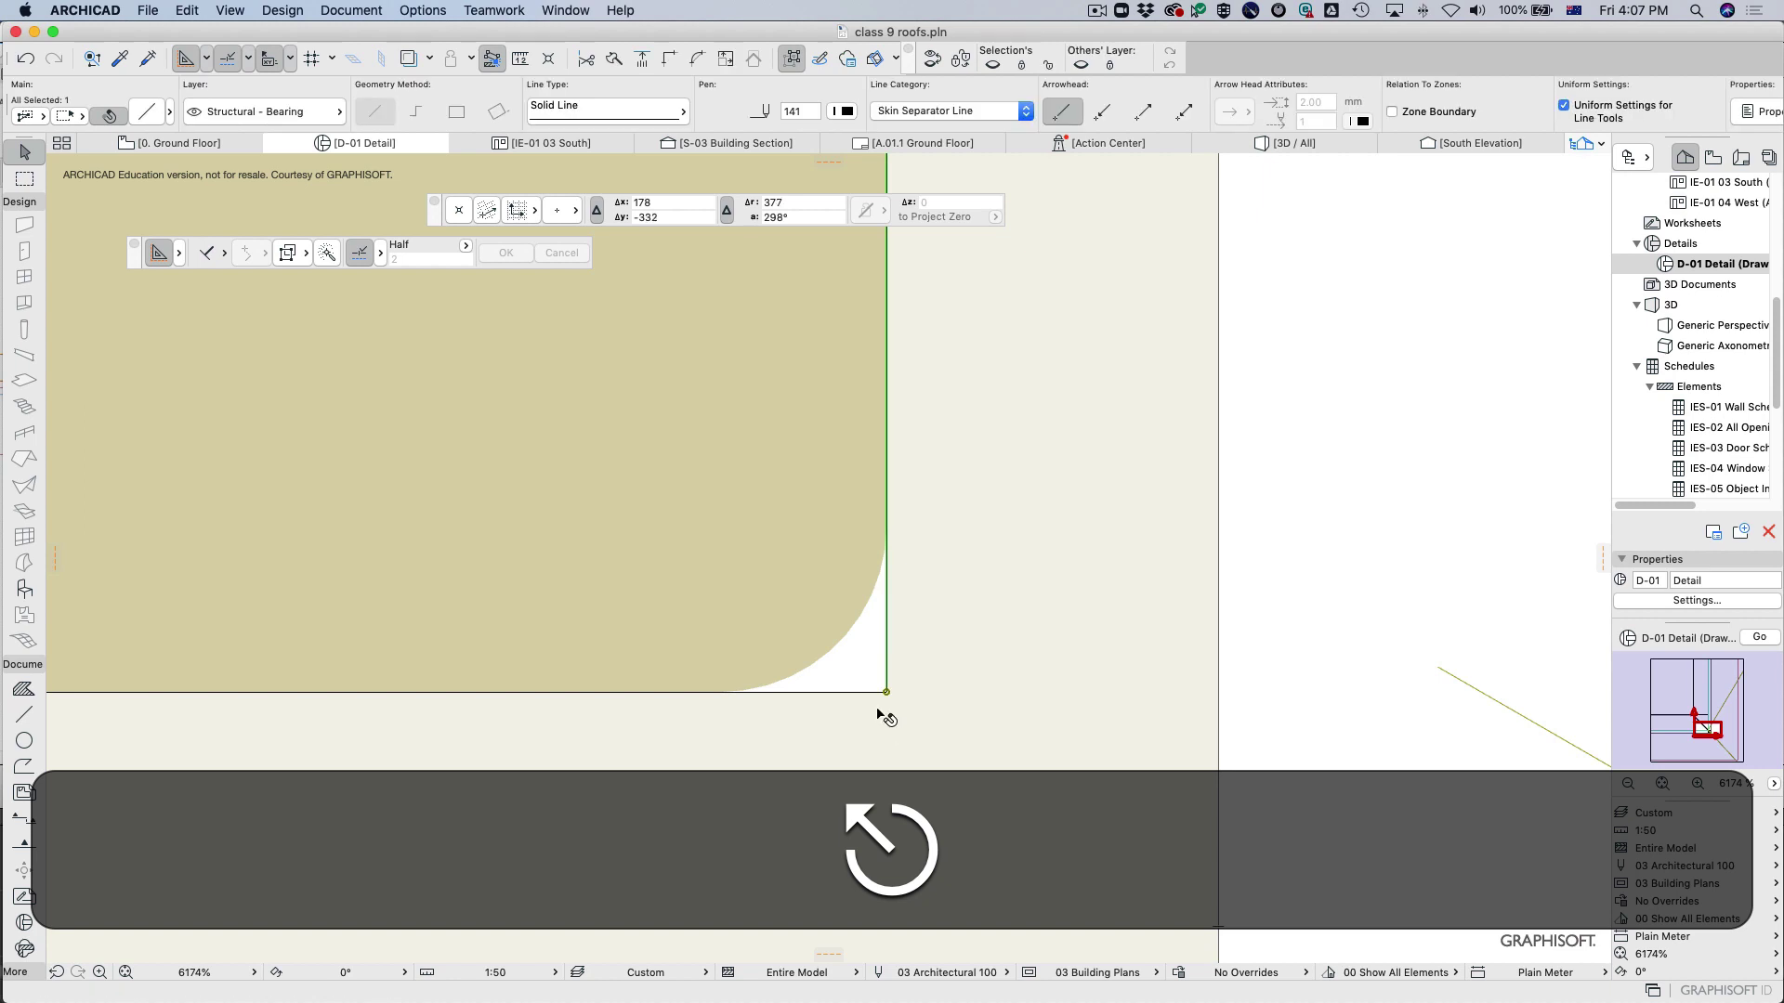
{"action": "key", "text": "shift"}
{"action": "key", "text": "Escape"}
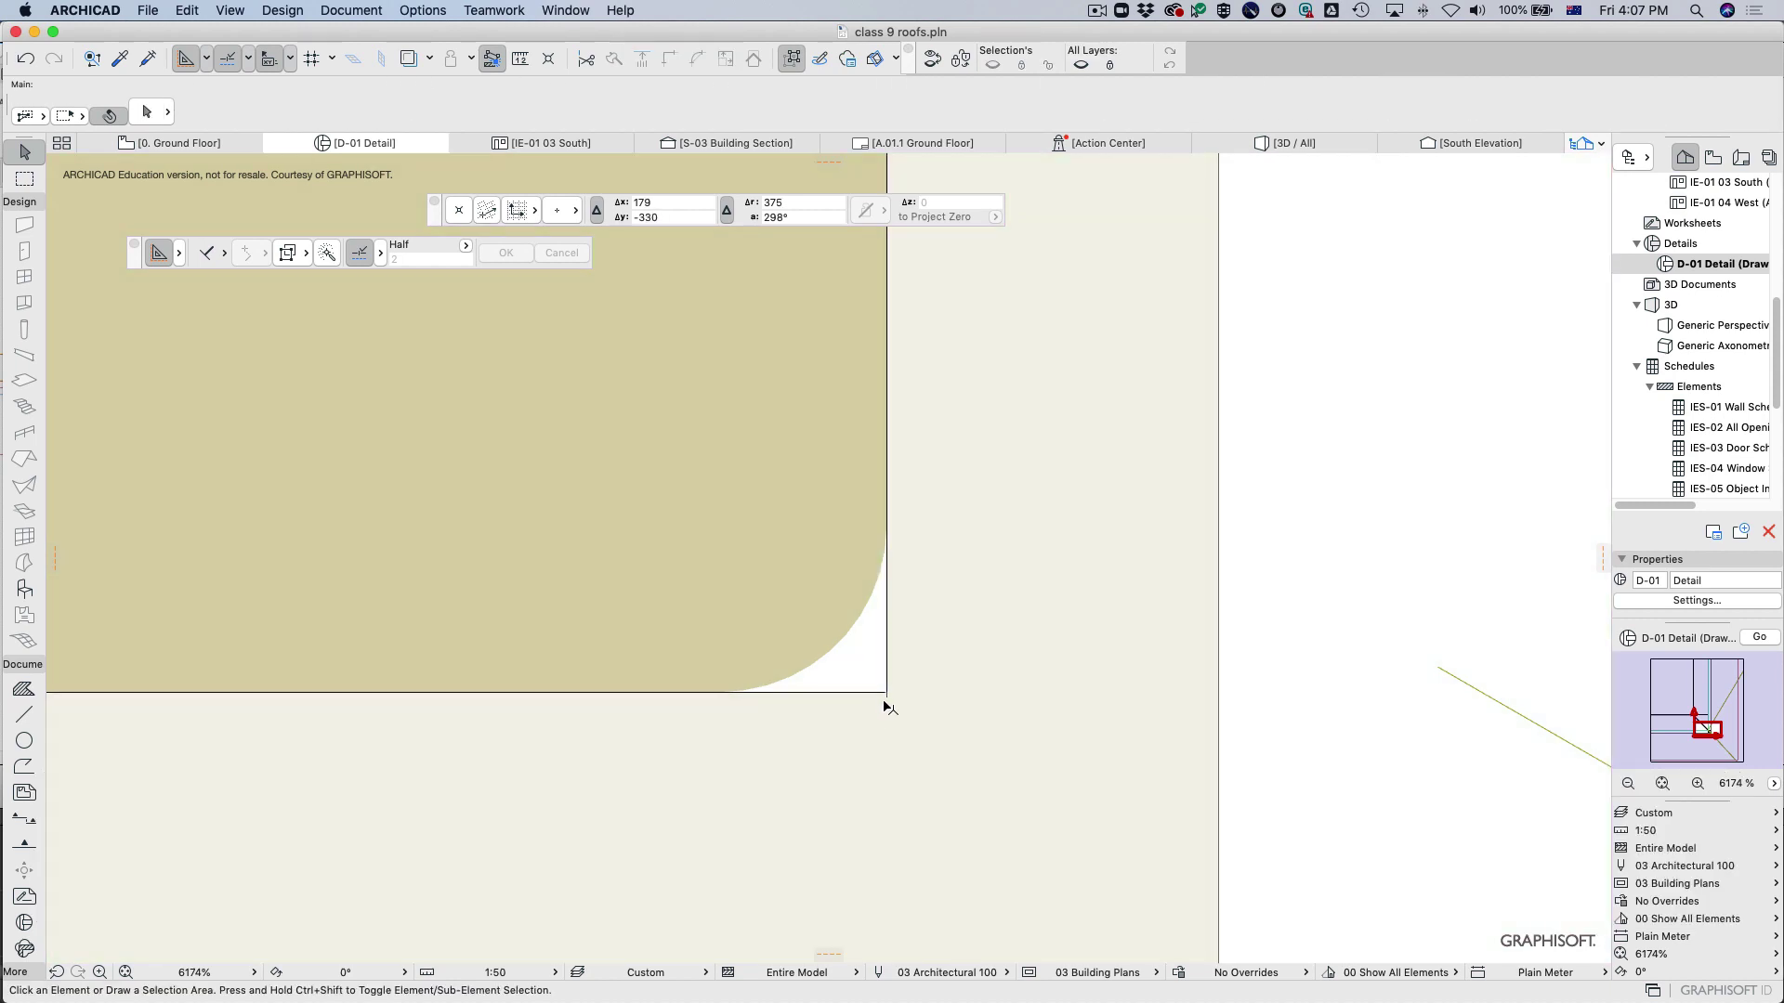
{"action": "scroll", "coordinate": [890, 707], "scroll_direction": "up", "scroll_amount": 8}
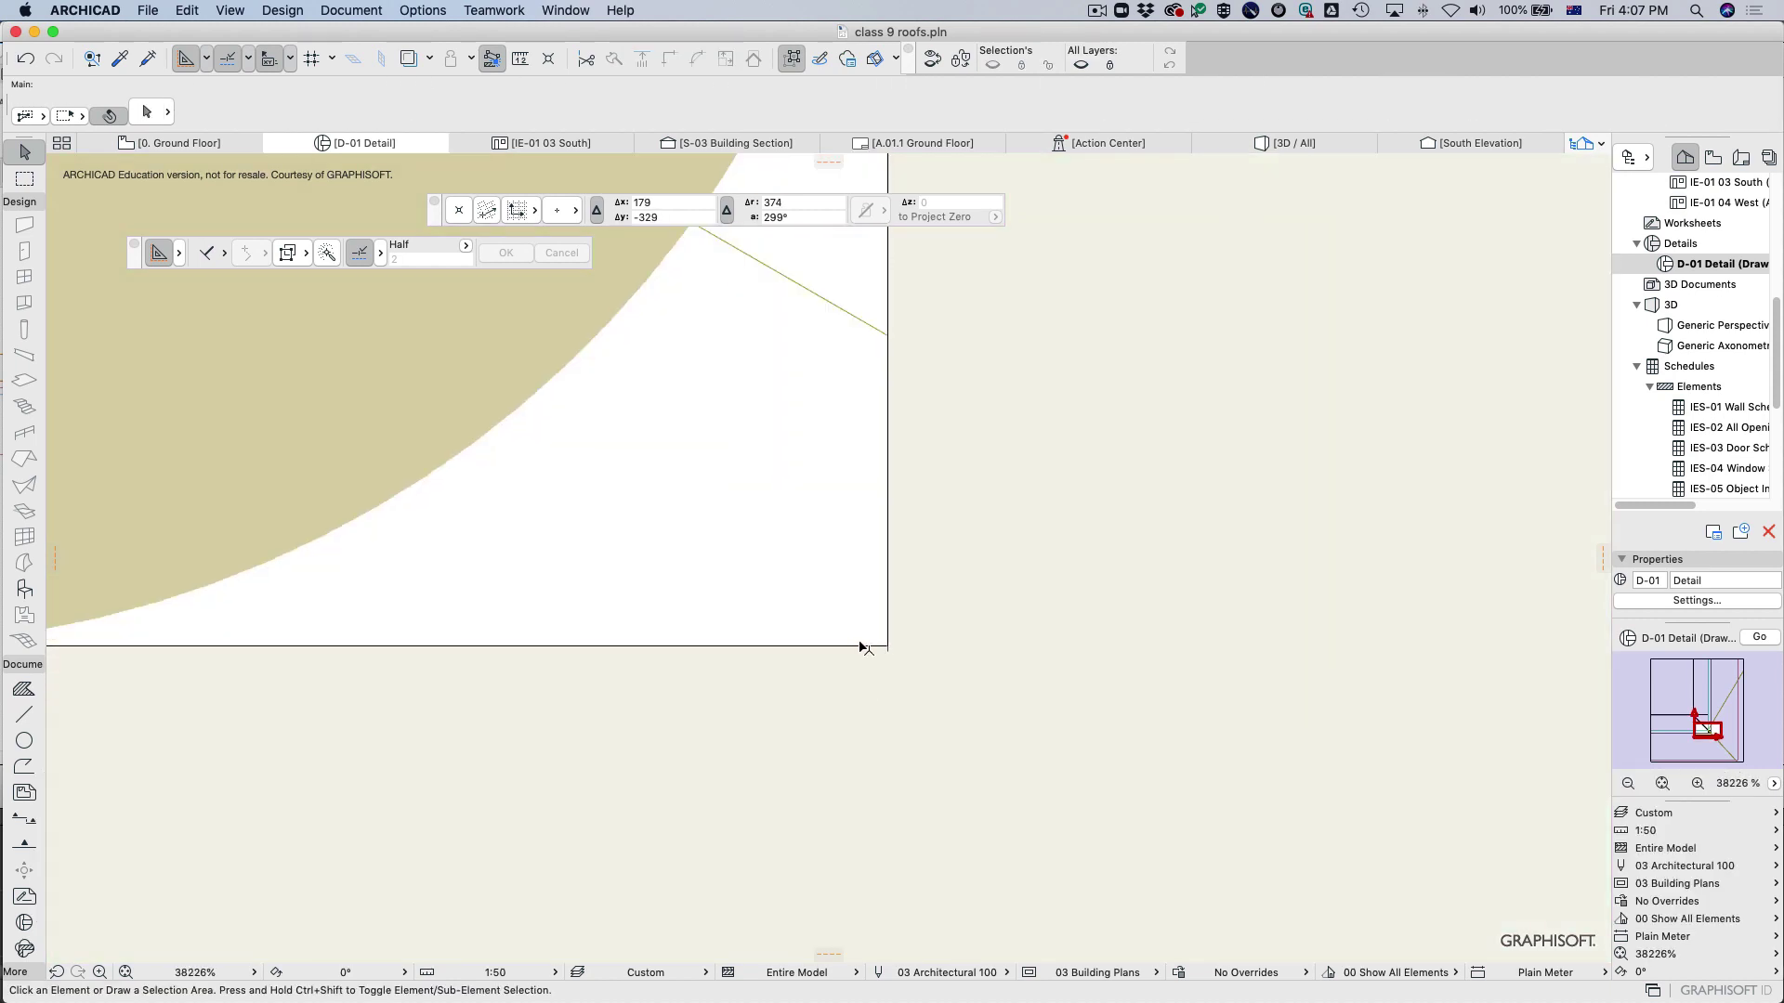
{"action": "scroll", "coordinate": [890, 655], "scroll_direction": "up", "scroll_amount": 3}
{"action": "left_click", "coordinate": [881, 643]}
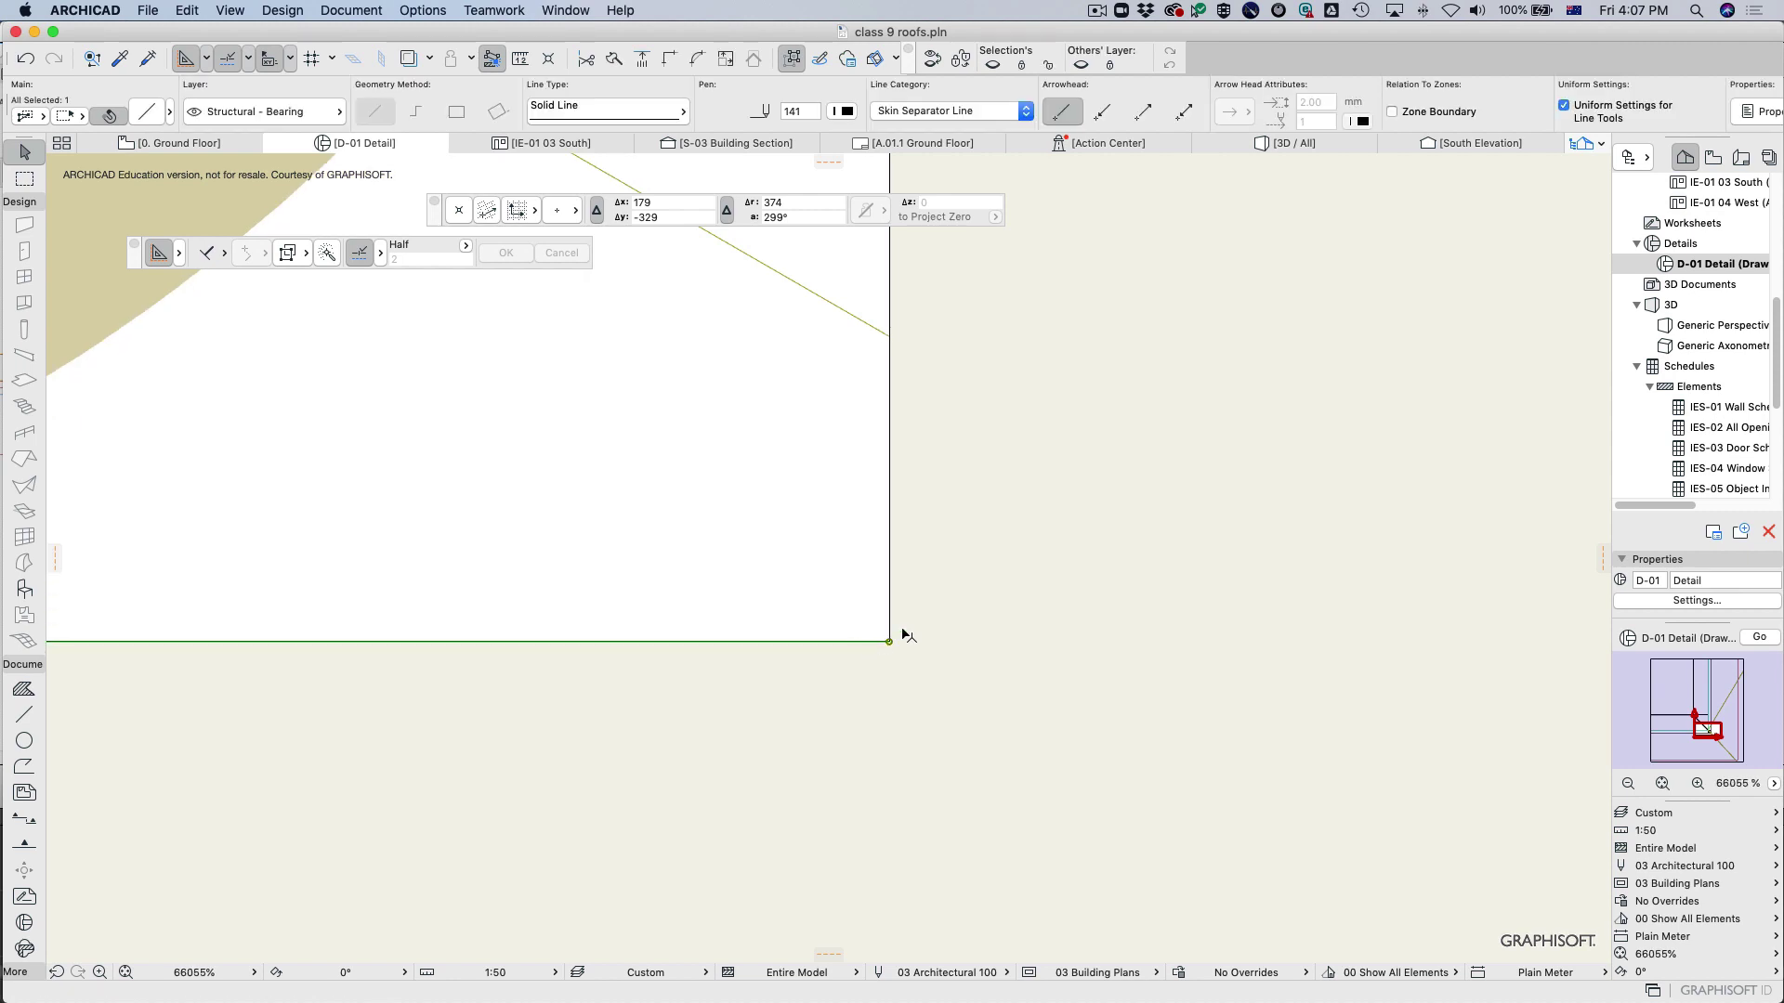
{"action": "left_click", "coordinate": [890, 619], "text": "shift"}
{"action": "left_click", "coordinate": [695, 61]}
{"action": "left_click", "coordinate": [963, 797]}
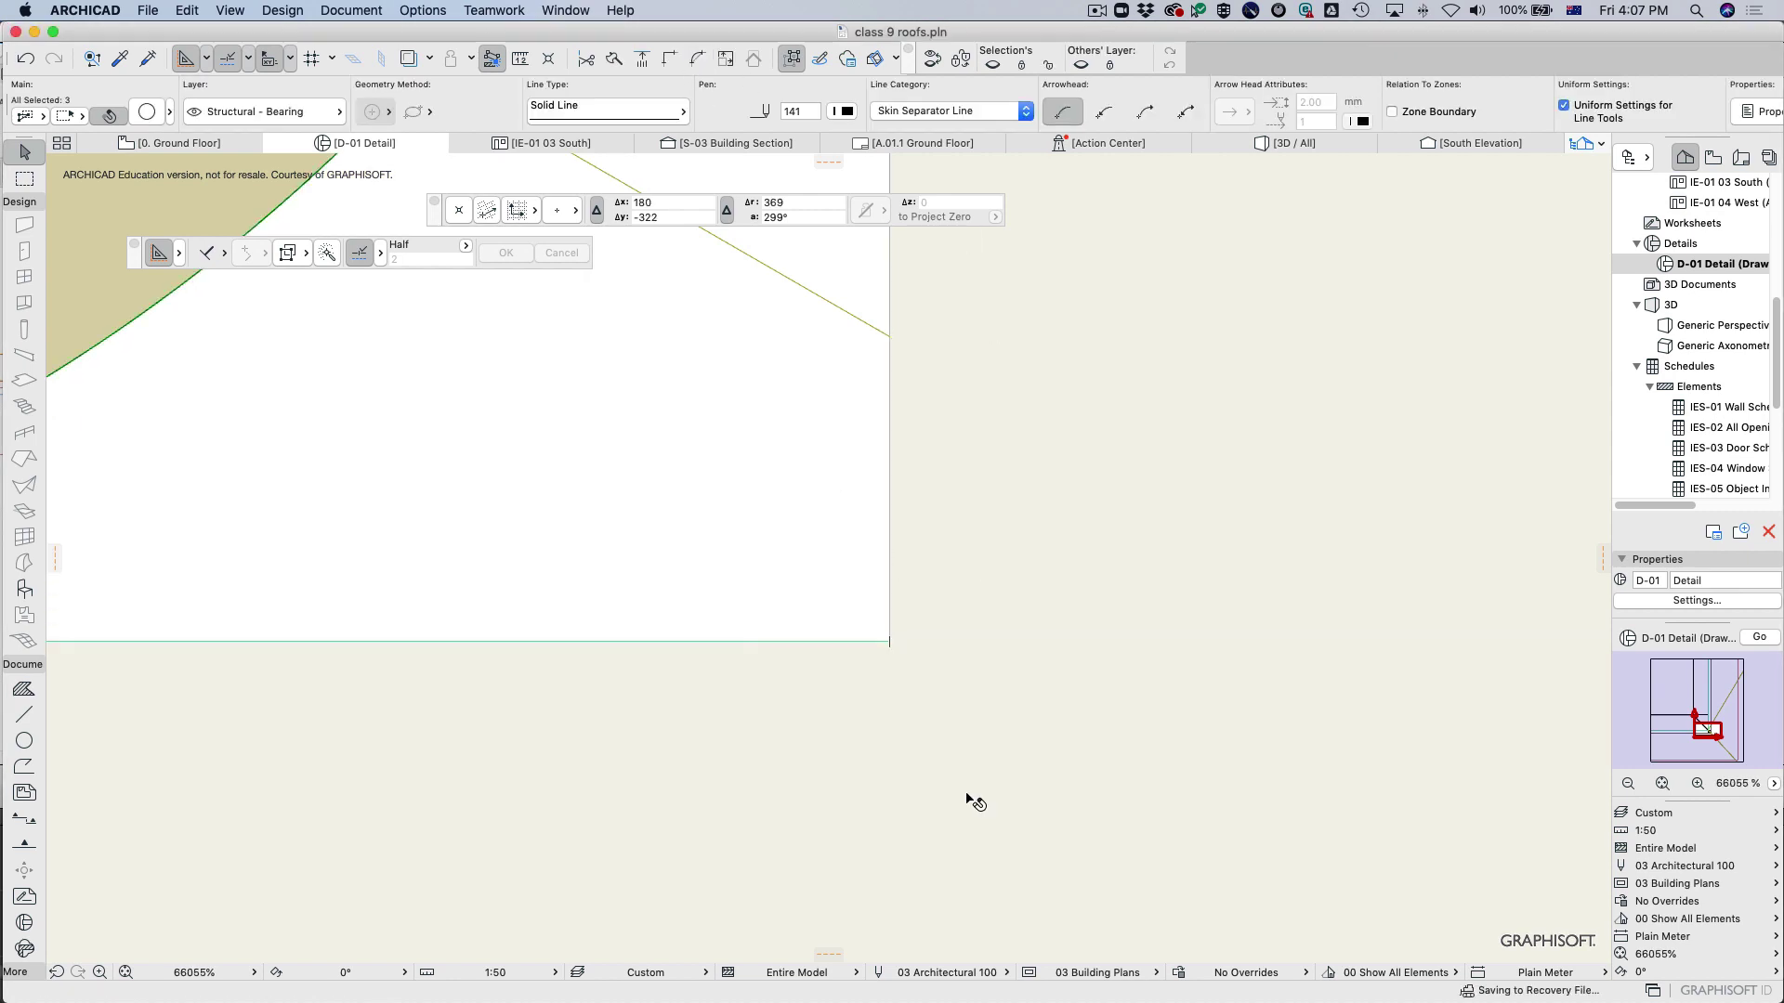
Delete the two triangular exterior skin fills at the wall corner.
{"action": "scroll", "coordinate": [768, 664], "scroll_direction": "down", "scroll_amount": 6}
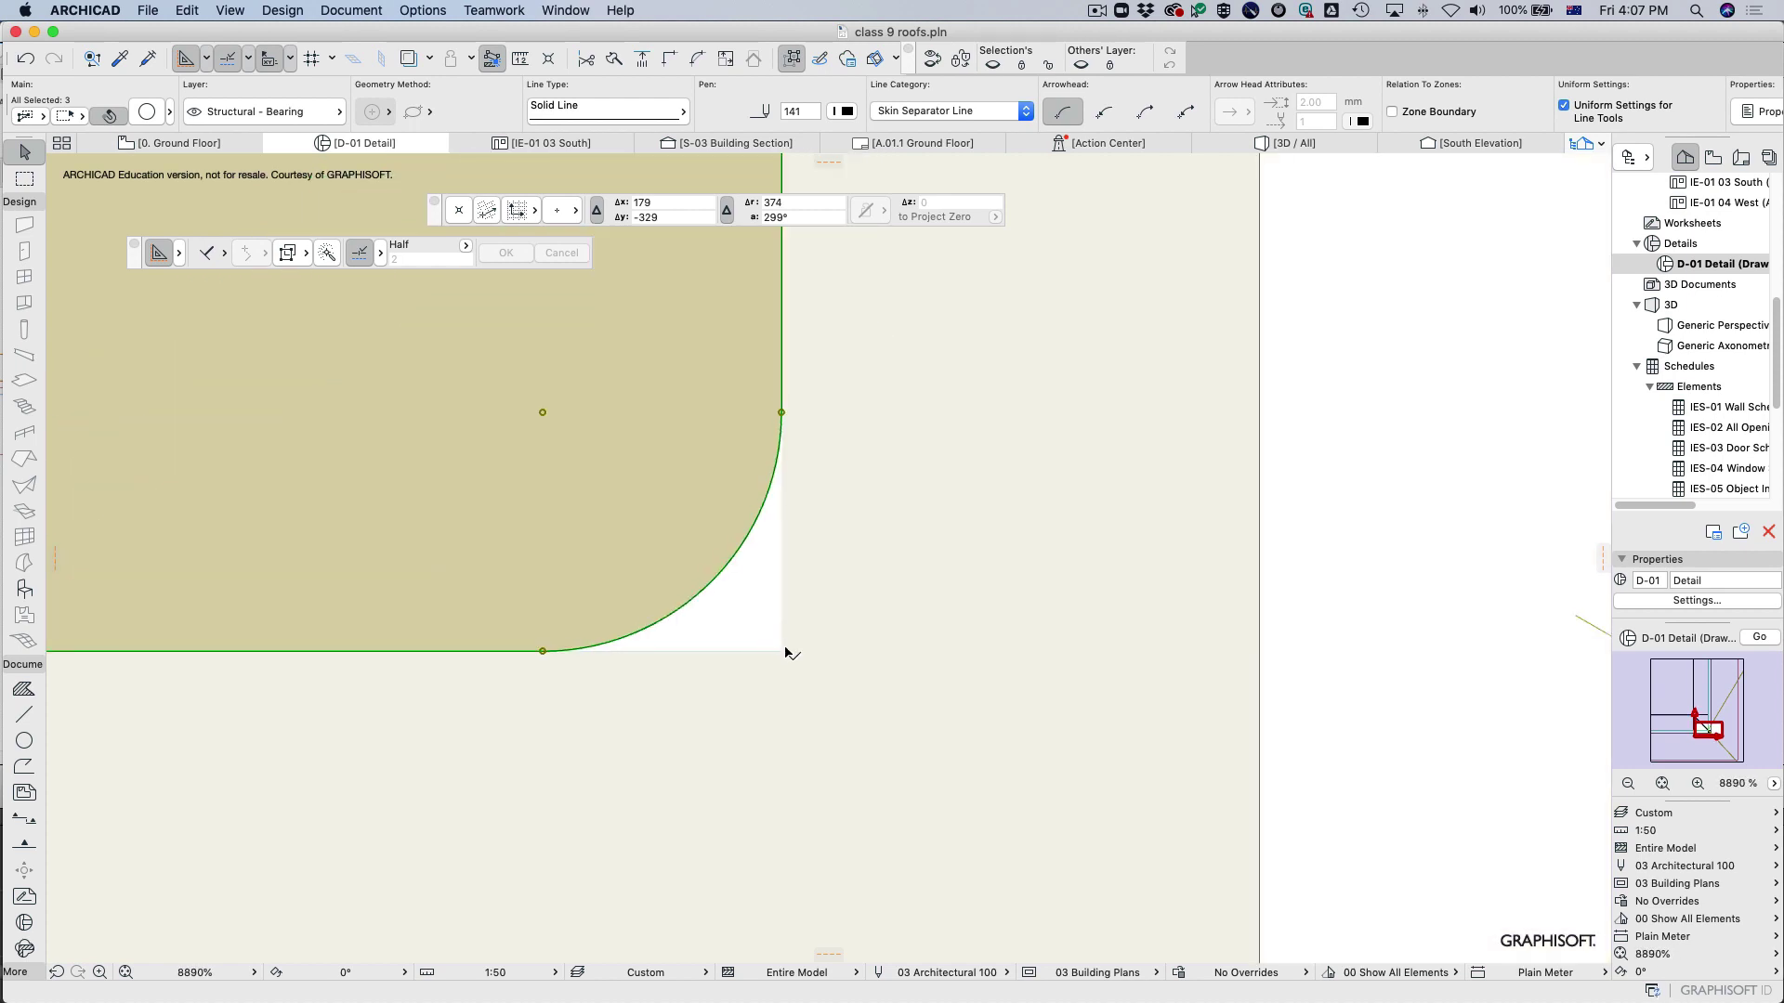
{"action": "scroll", "coordinate": [784, 649], "scroll_direction": "down", "scroll_amount": 3}
{"action": "left_click", "coordinate": [884, 705]}
{"action": "left_click", "coordinate": [849, 661]}
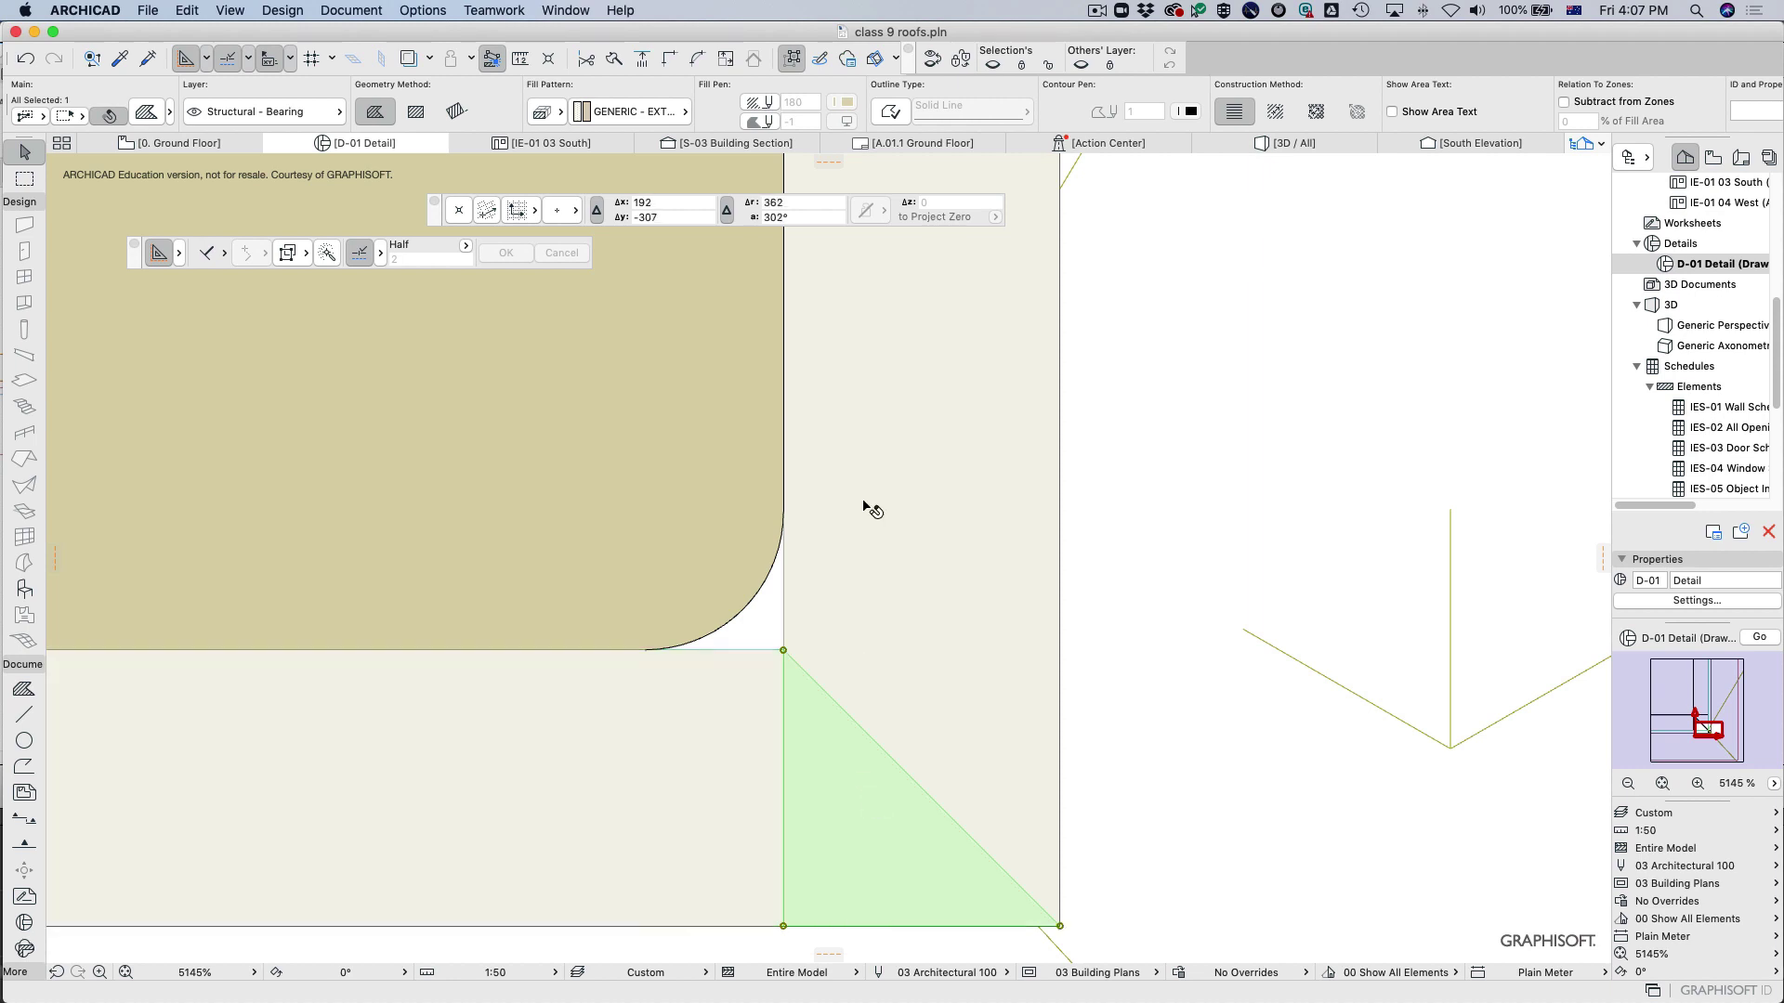
{"action": "left_click", "coordinate": [947, 743]}
Offset the horizontal exterior fill's end edge back to where the rounded corner begins.
{"action": "left_click", "coordinate": [971, 593]}
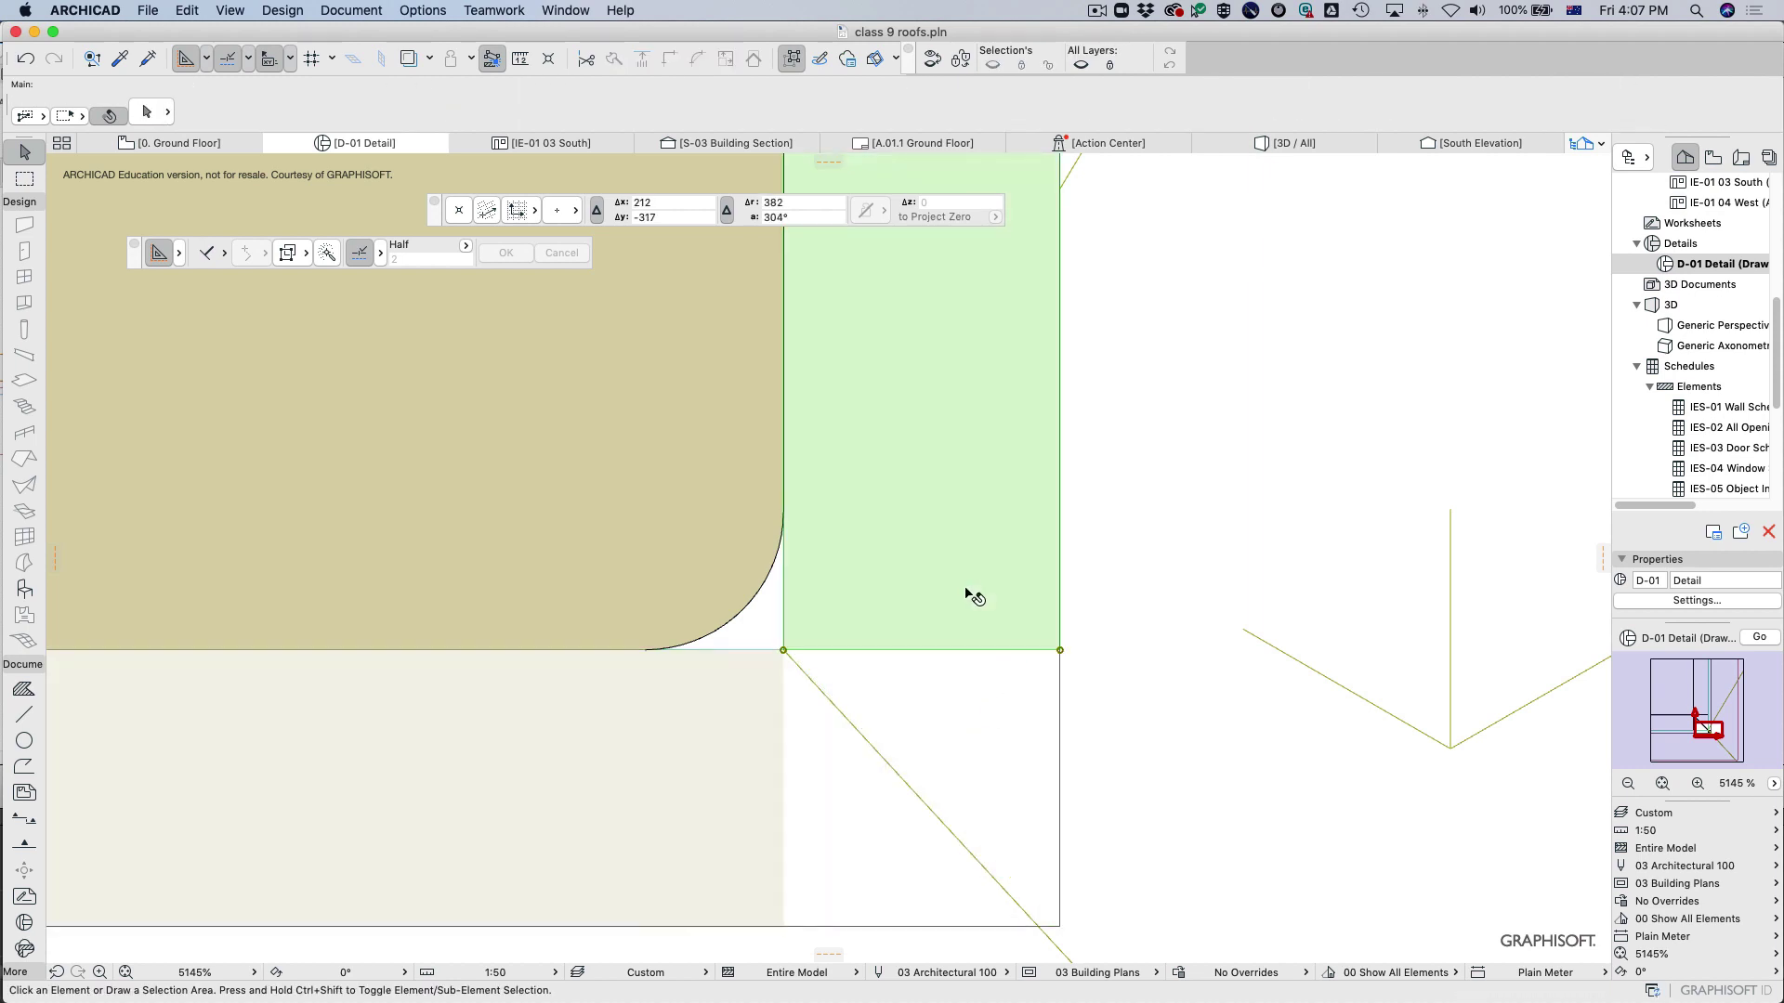
{"action": "left_click", "coordinate": [770, 765]}
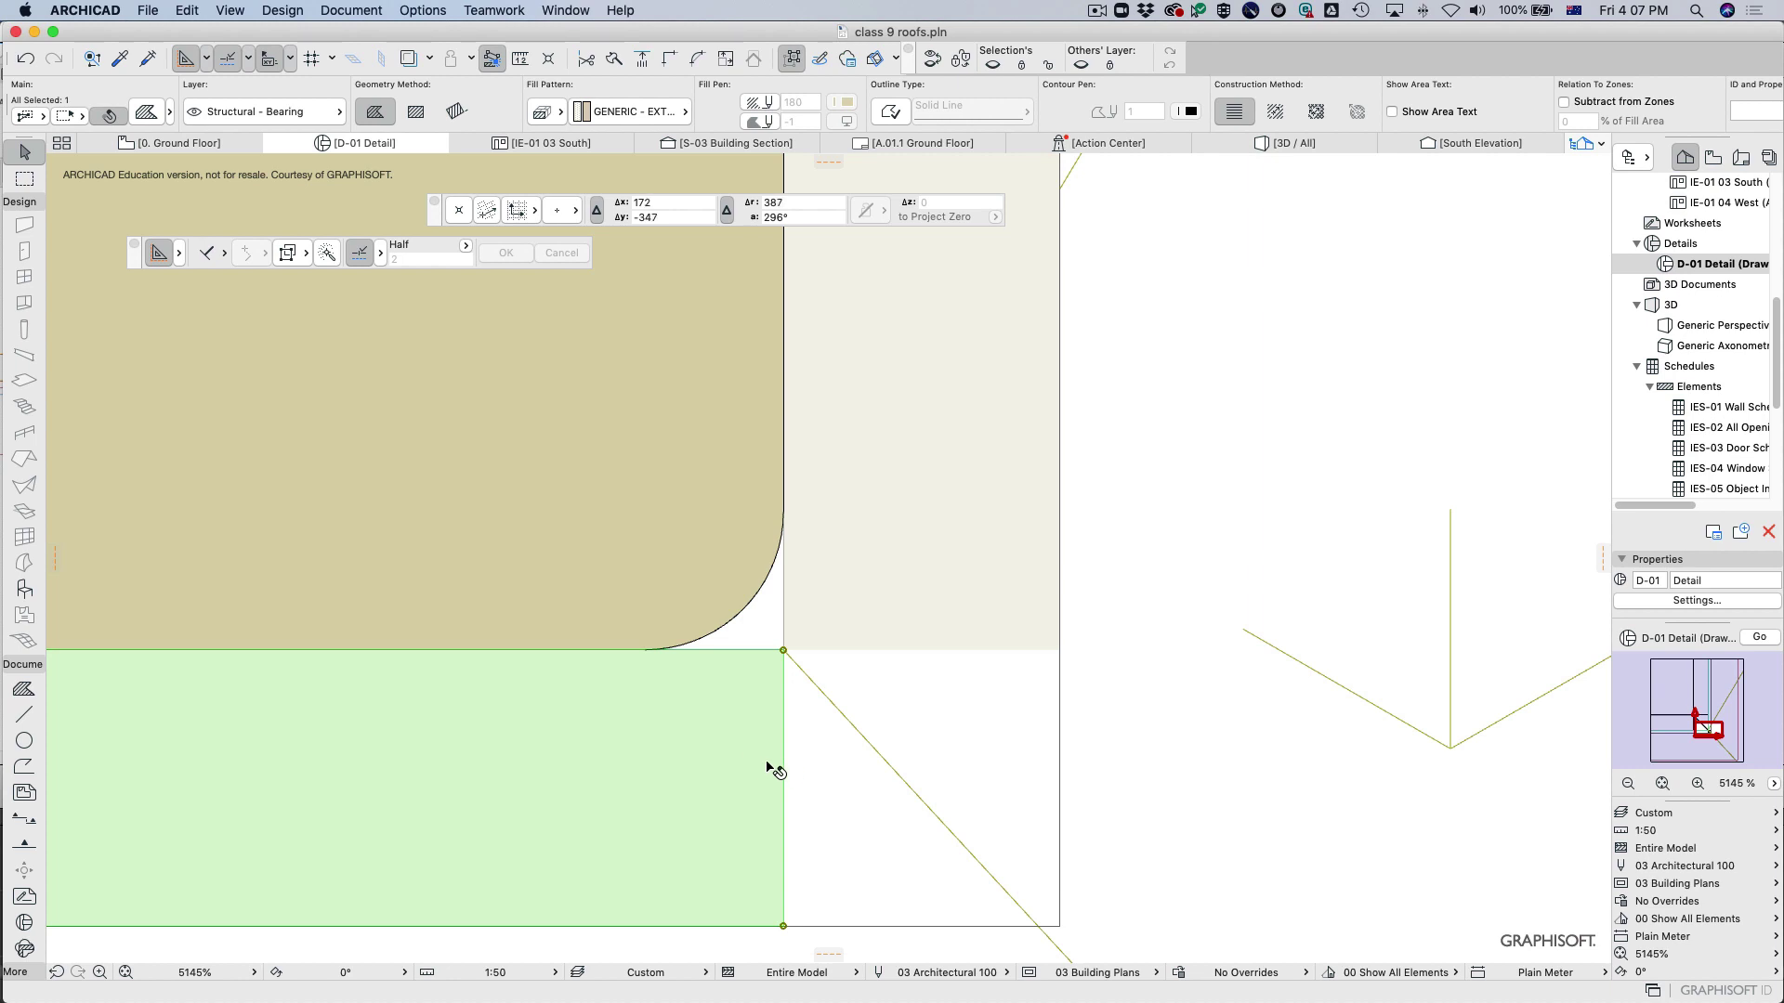
{"action": "left_click", "coordinate": [785, 716]}
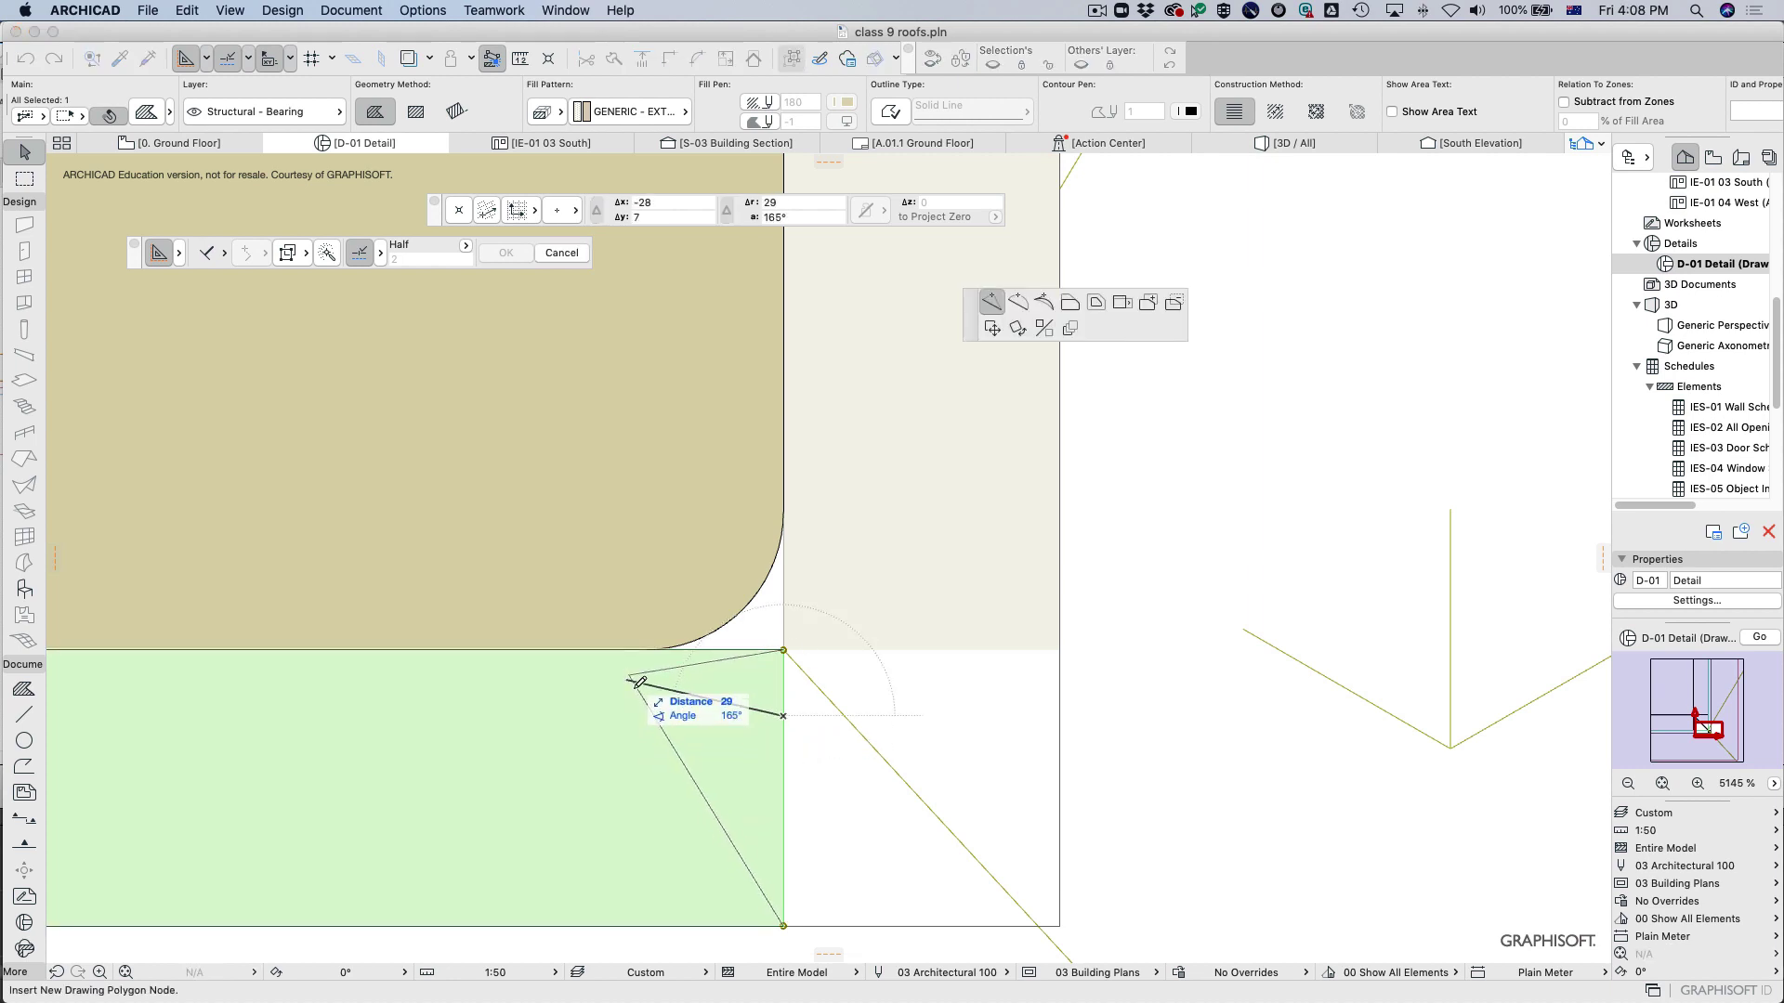
{"action": "left_click", "coordinate": [1069, 302]}
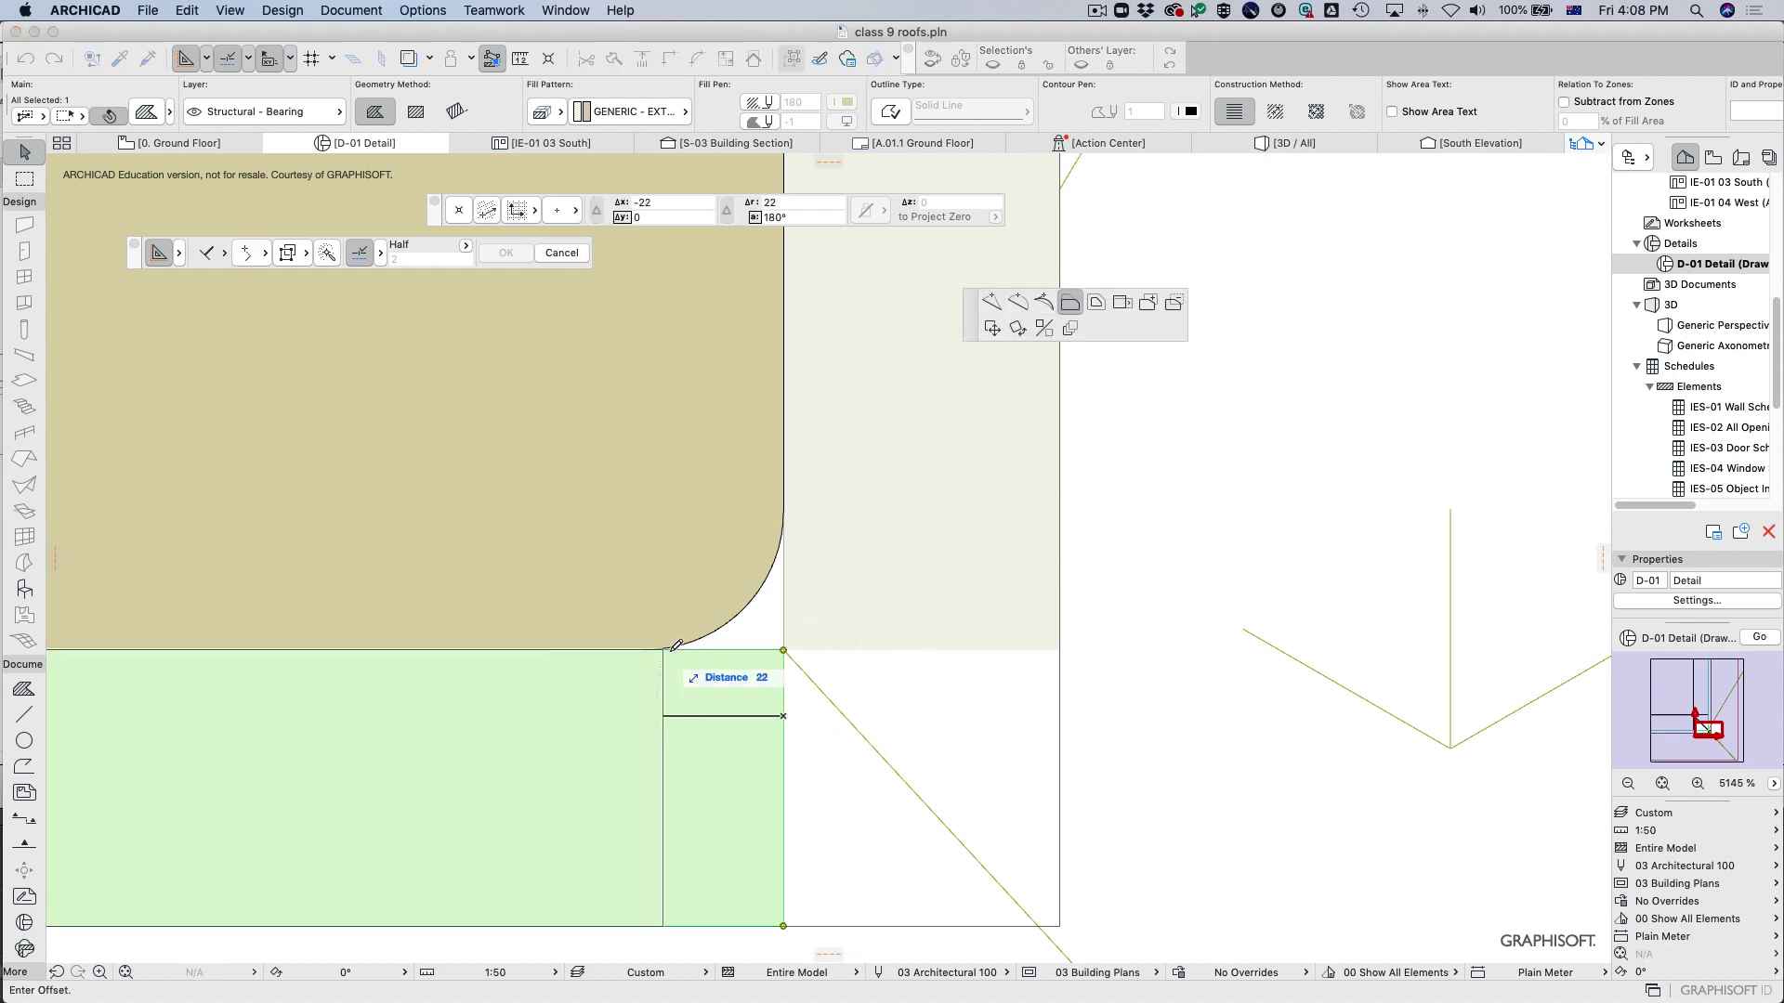
{"action": "left_click", "coordinate": [648, 648]}
Stretch the vertical exterior fill to the outer wall corner and insert a node at the horizontal exterior fill's lower end.
{"action": "left_click", "coordinate": [829, 651]}
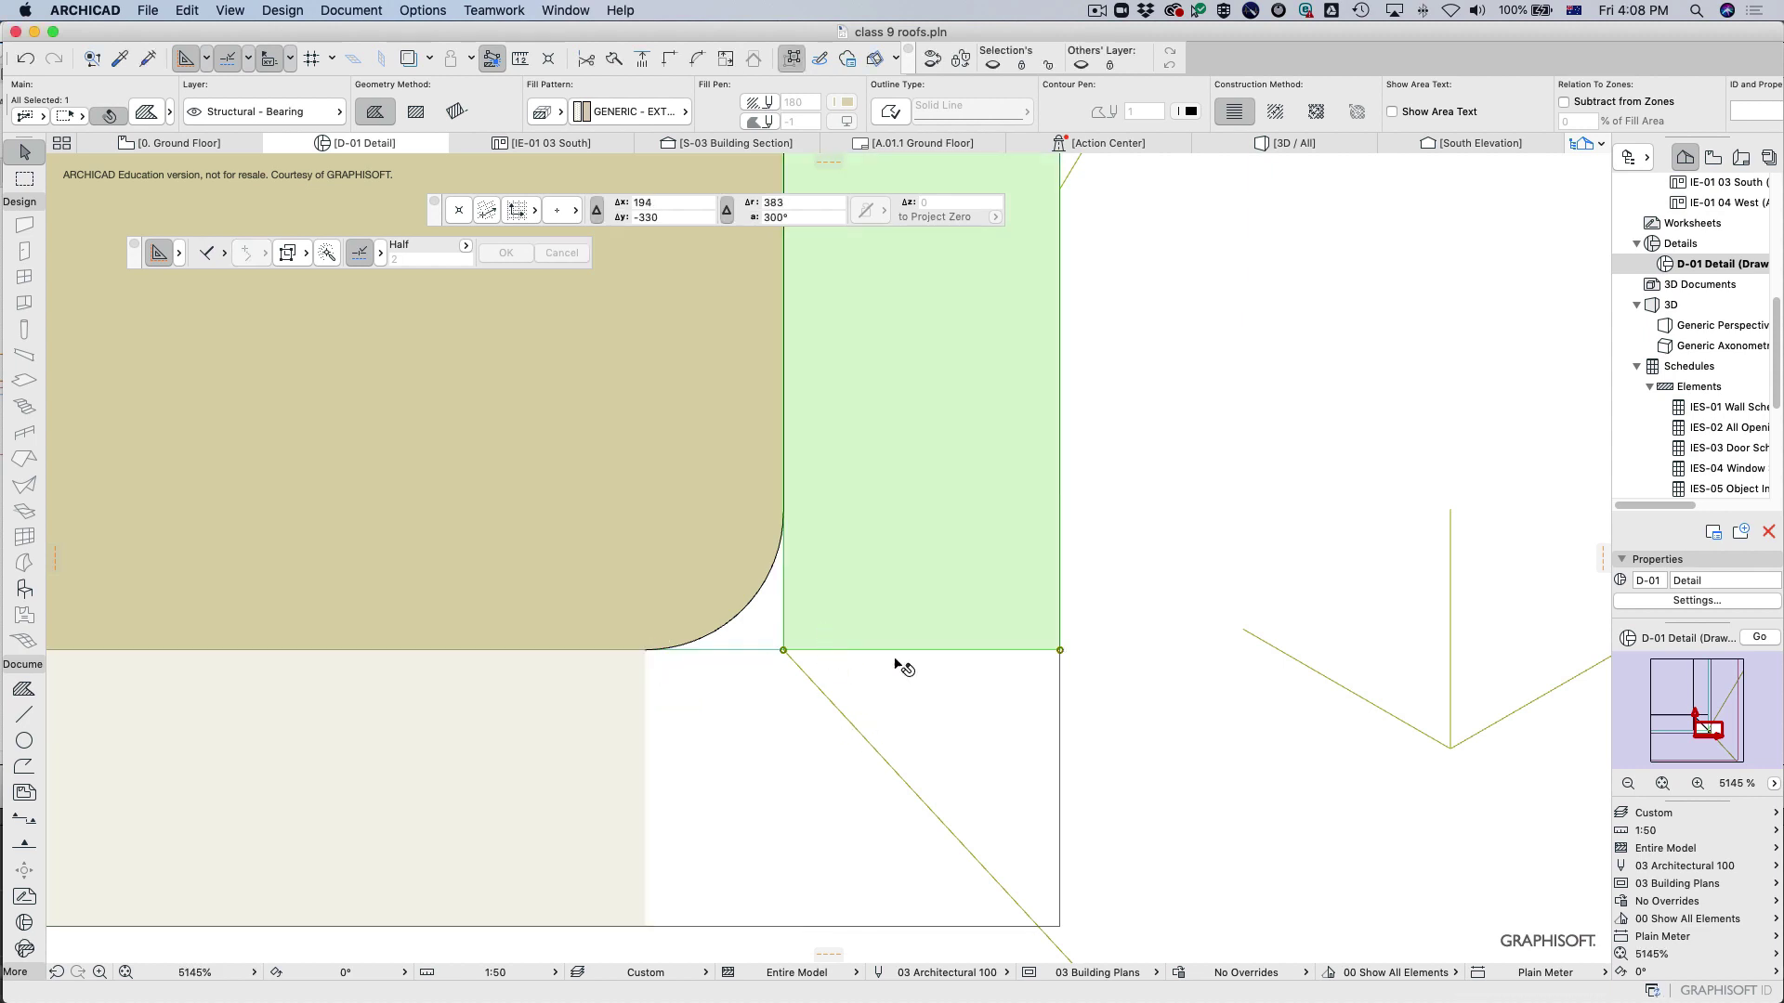
{"action": "left_click", "coordinate": [1059, 650]}
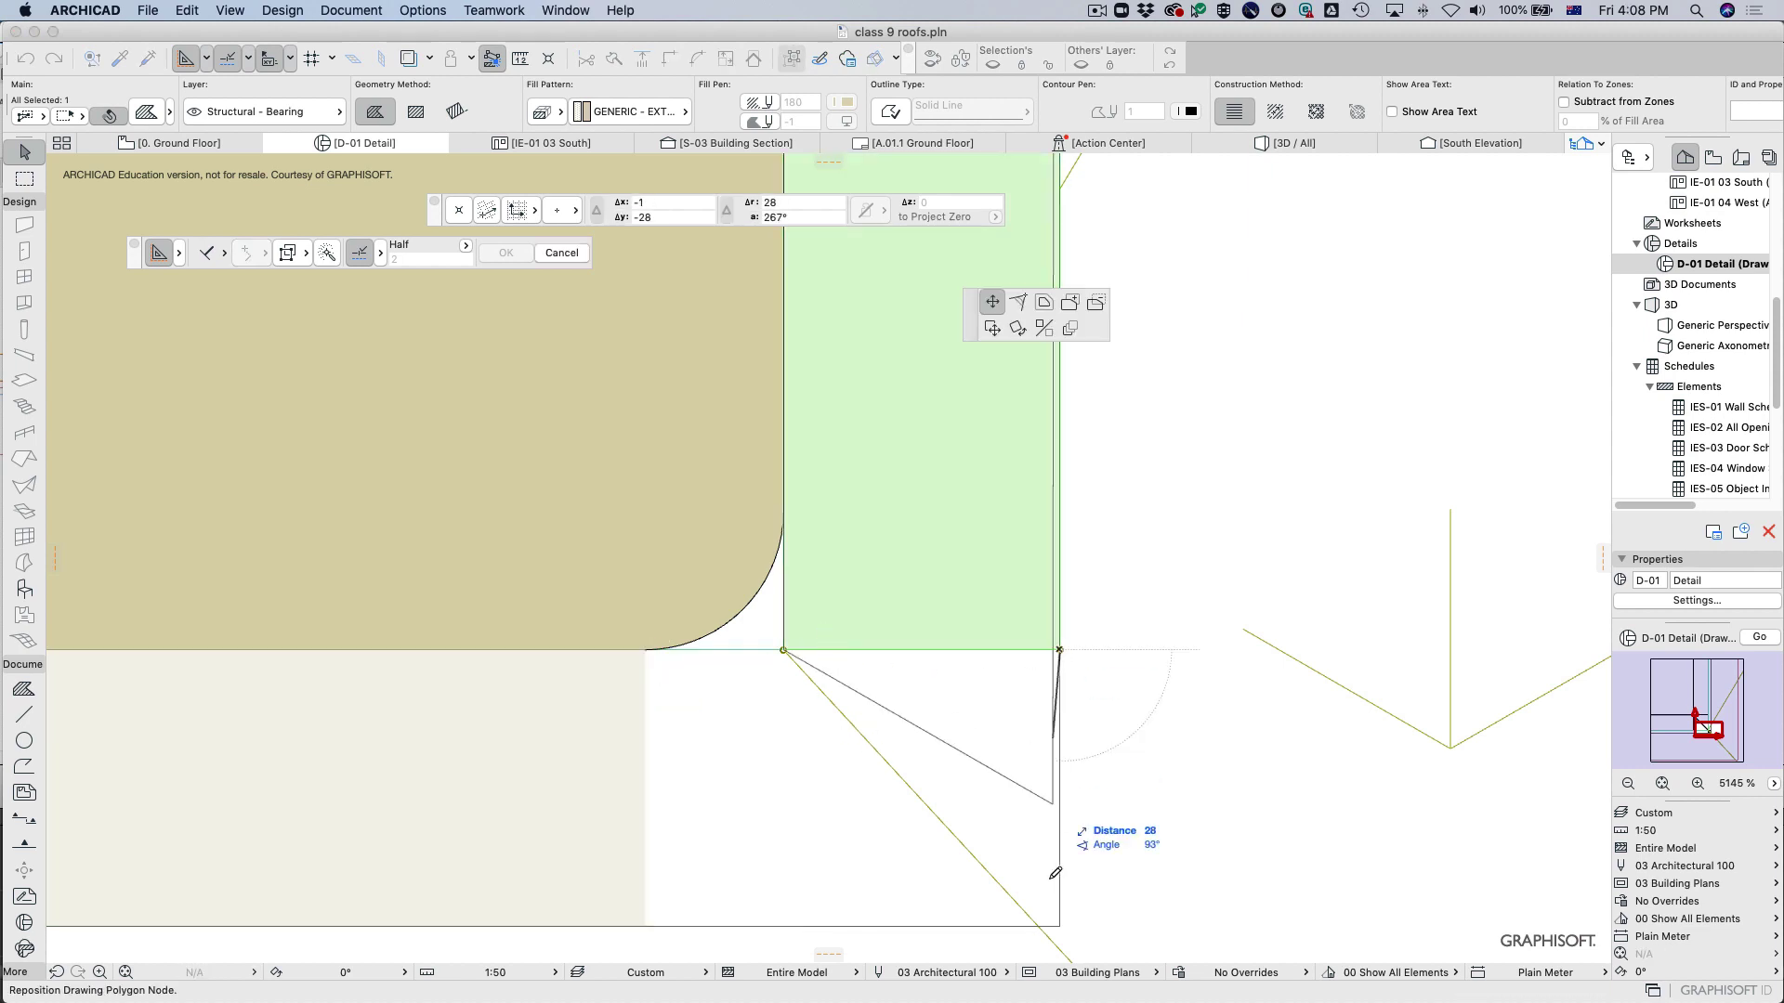
{"action": "left_click", "coordinate": [1060, 925]}
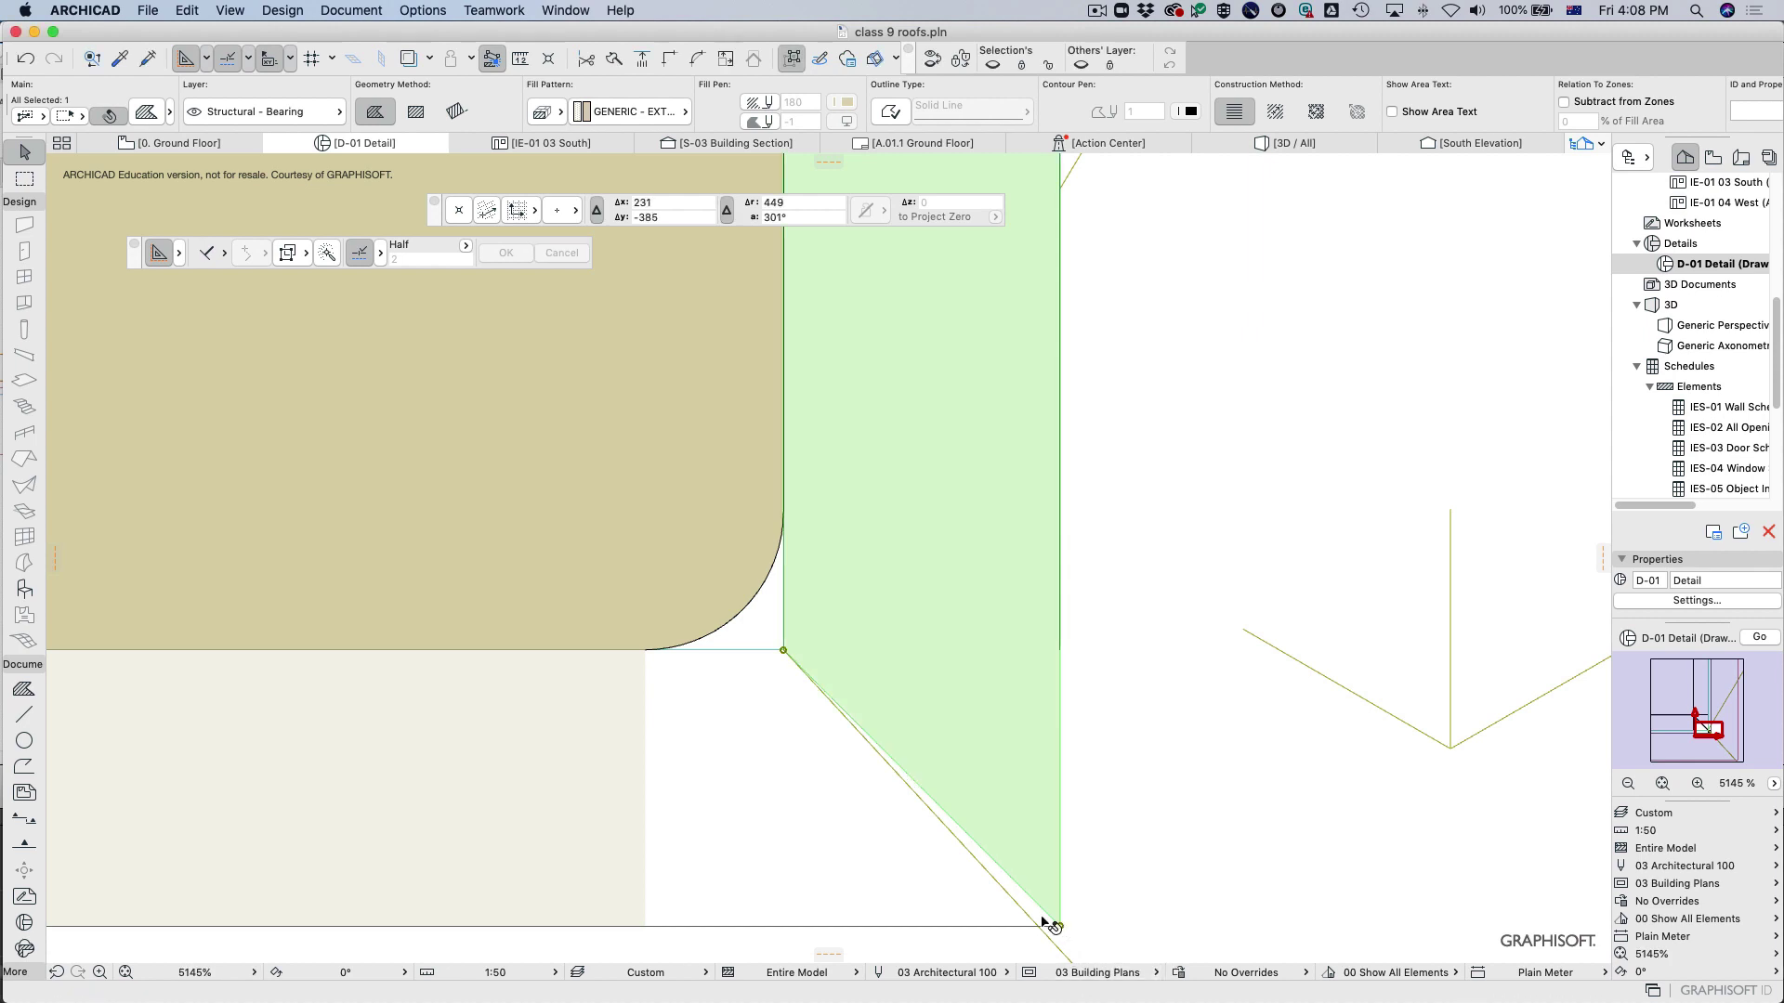
{"action": "left_click", "coordinate": [958, 825]}
{"action": "left_click", "coordinate": [1069, 302]}
{"action": "left_click", "coordinate": [992, 302]}
{"action": "left_click", "coordinate": [647, 921]}
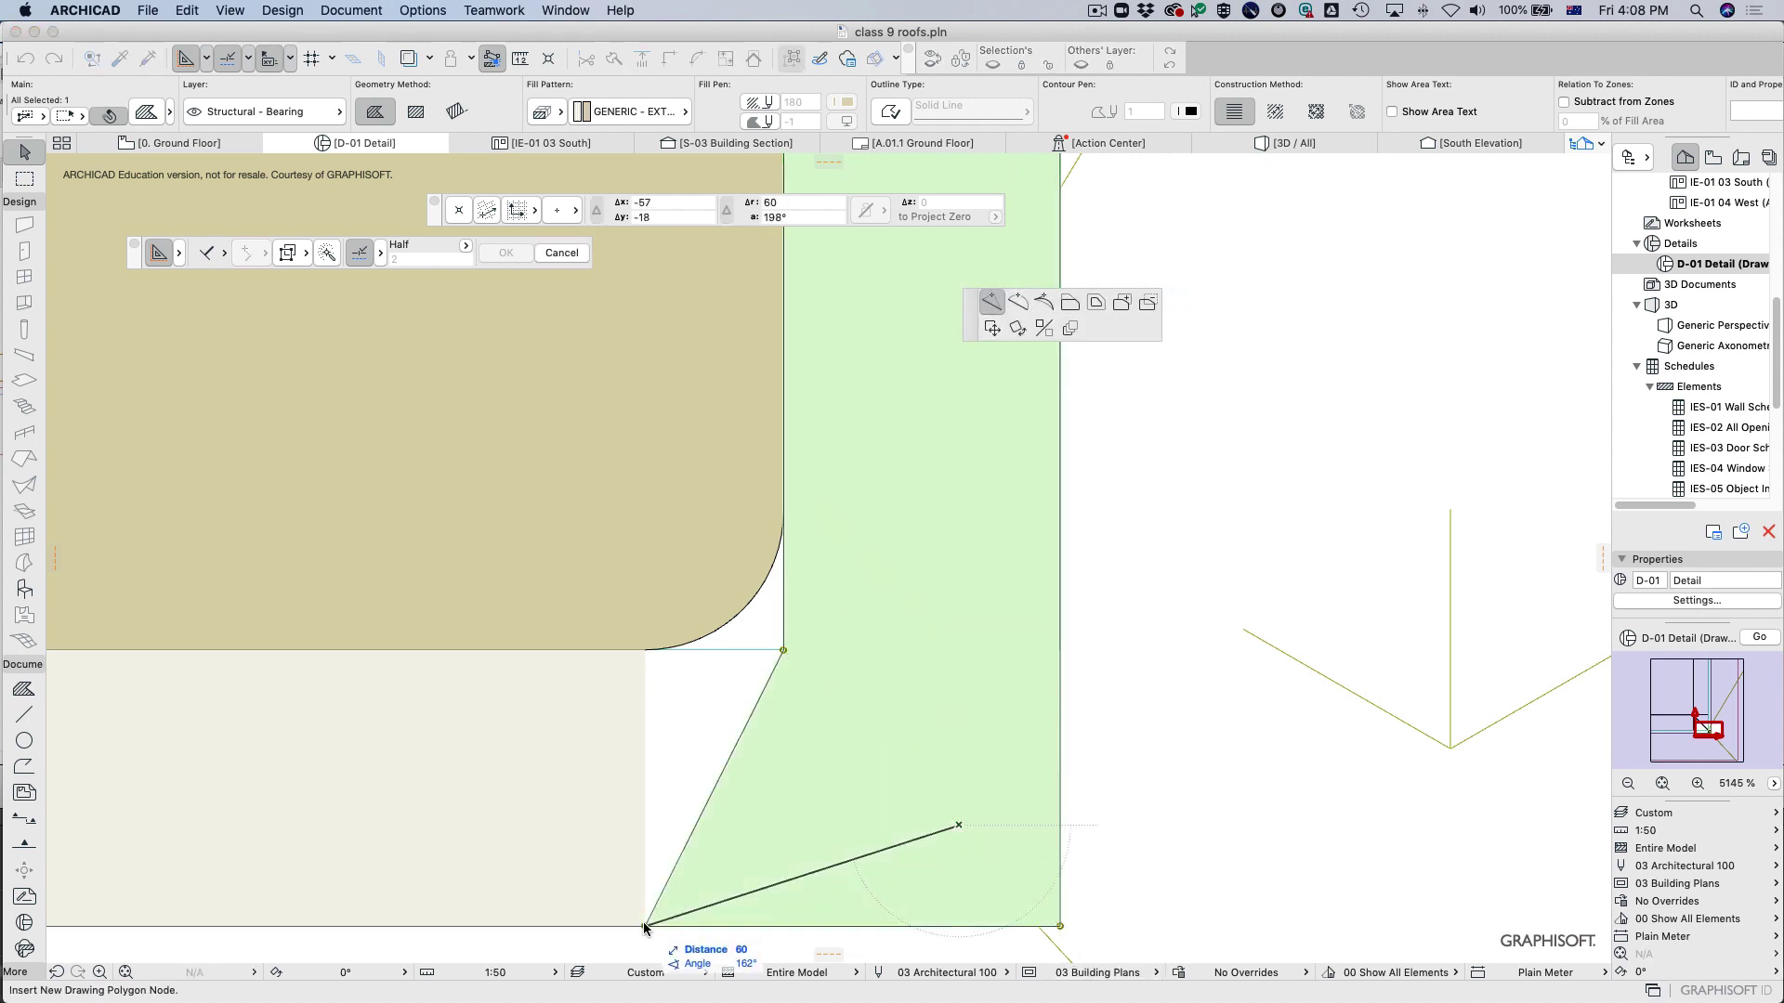
Insert a node on the exterior fill's slanted edge and place it at the lower end of the rounded corner.
{"action": "left_click", "coordinate": [784, 651]}
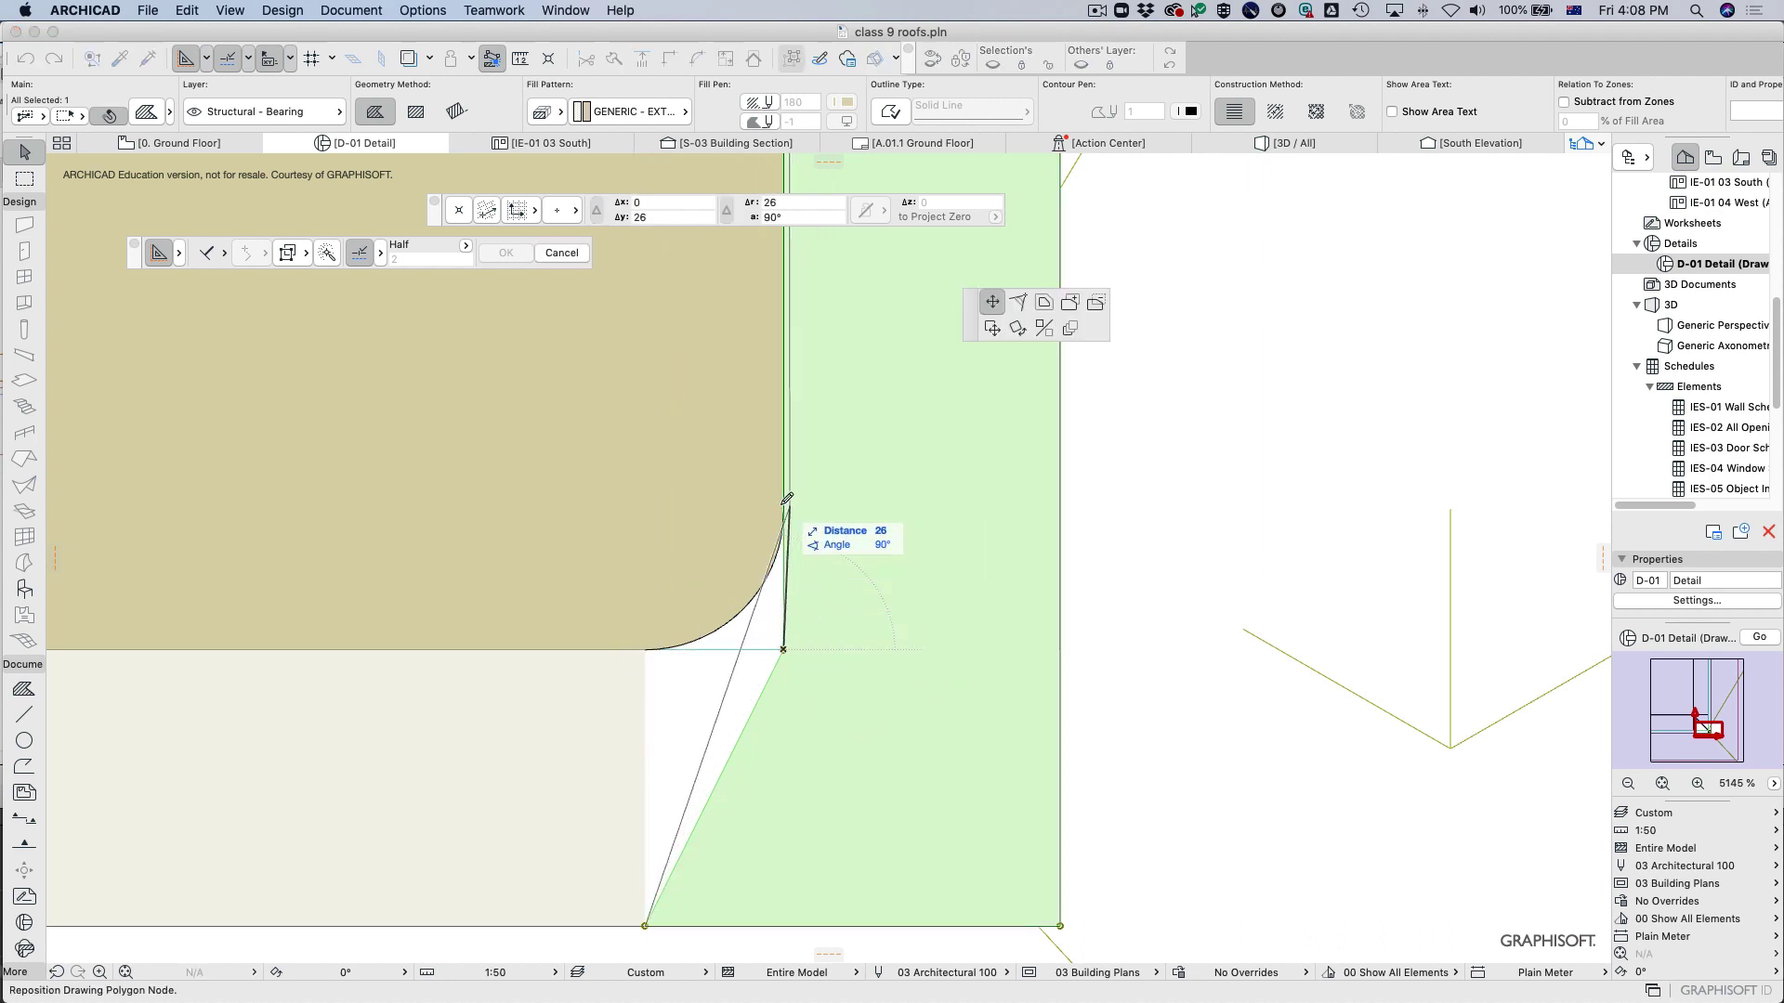
{"action": "left_click", "coordinate": [785, 649]}
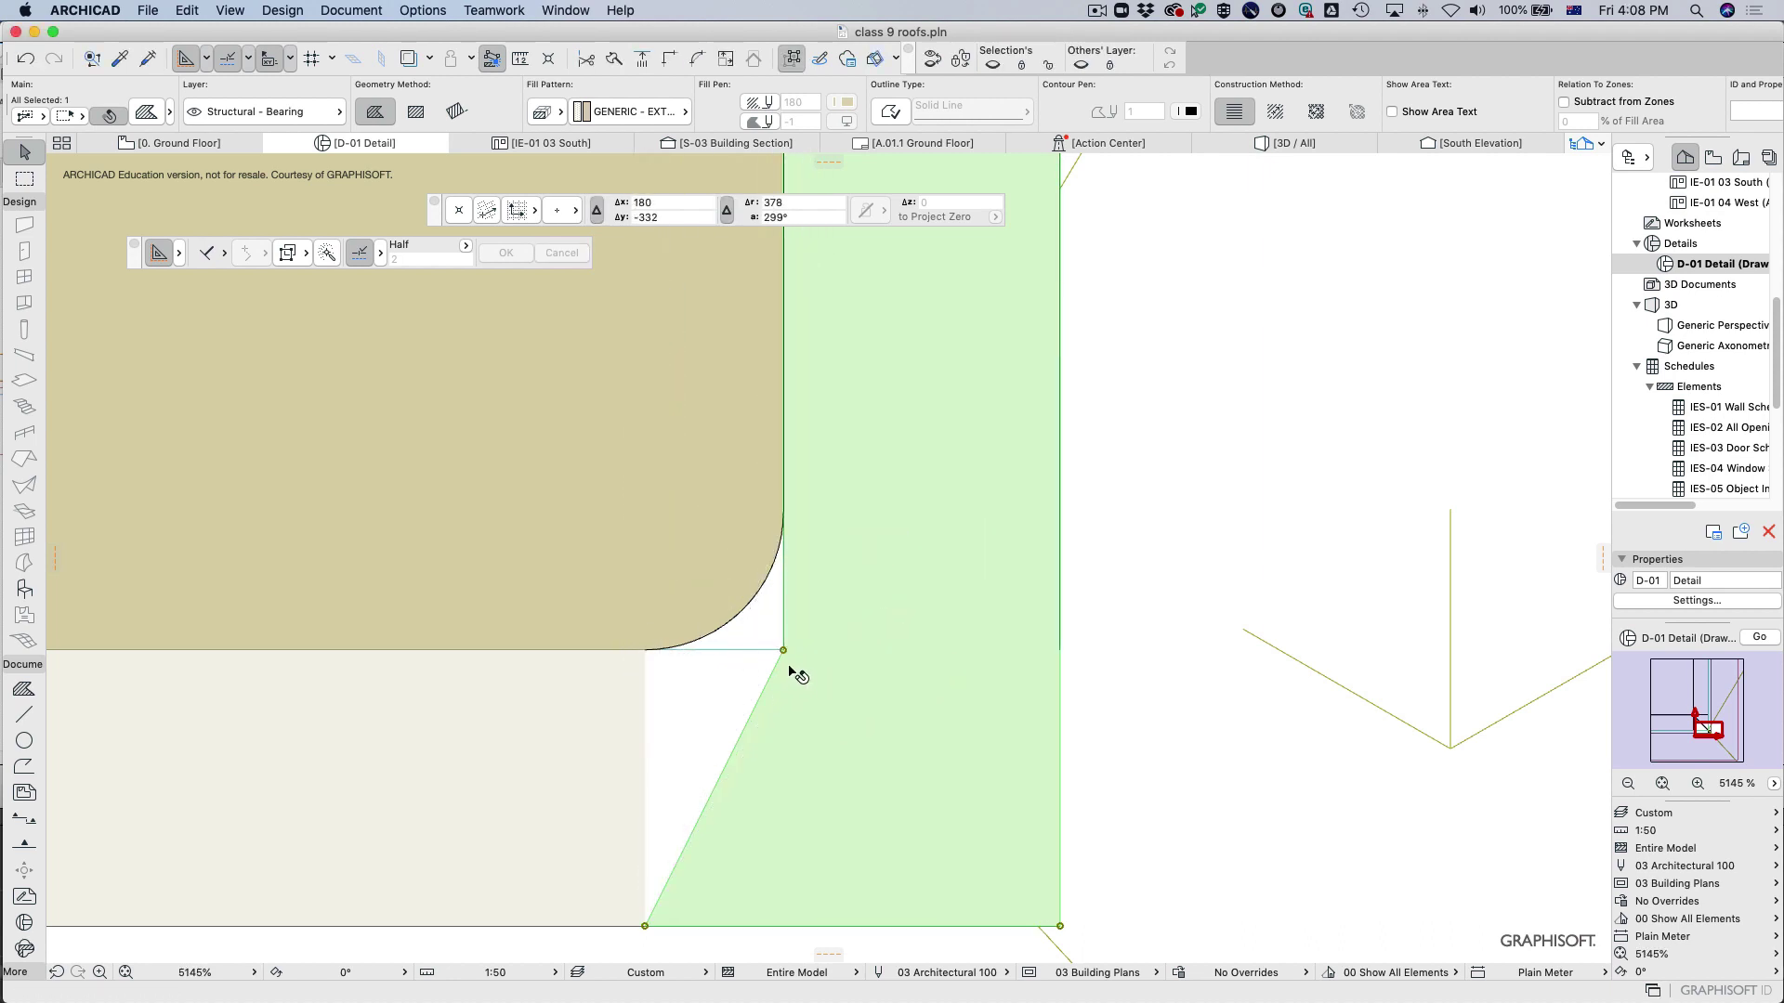
{"action": "left_click", "coordinate": [766, 693]}
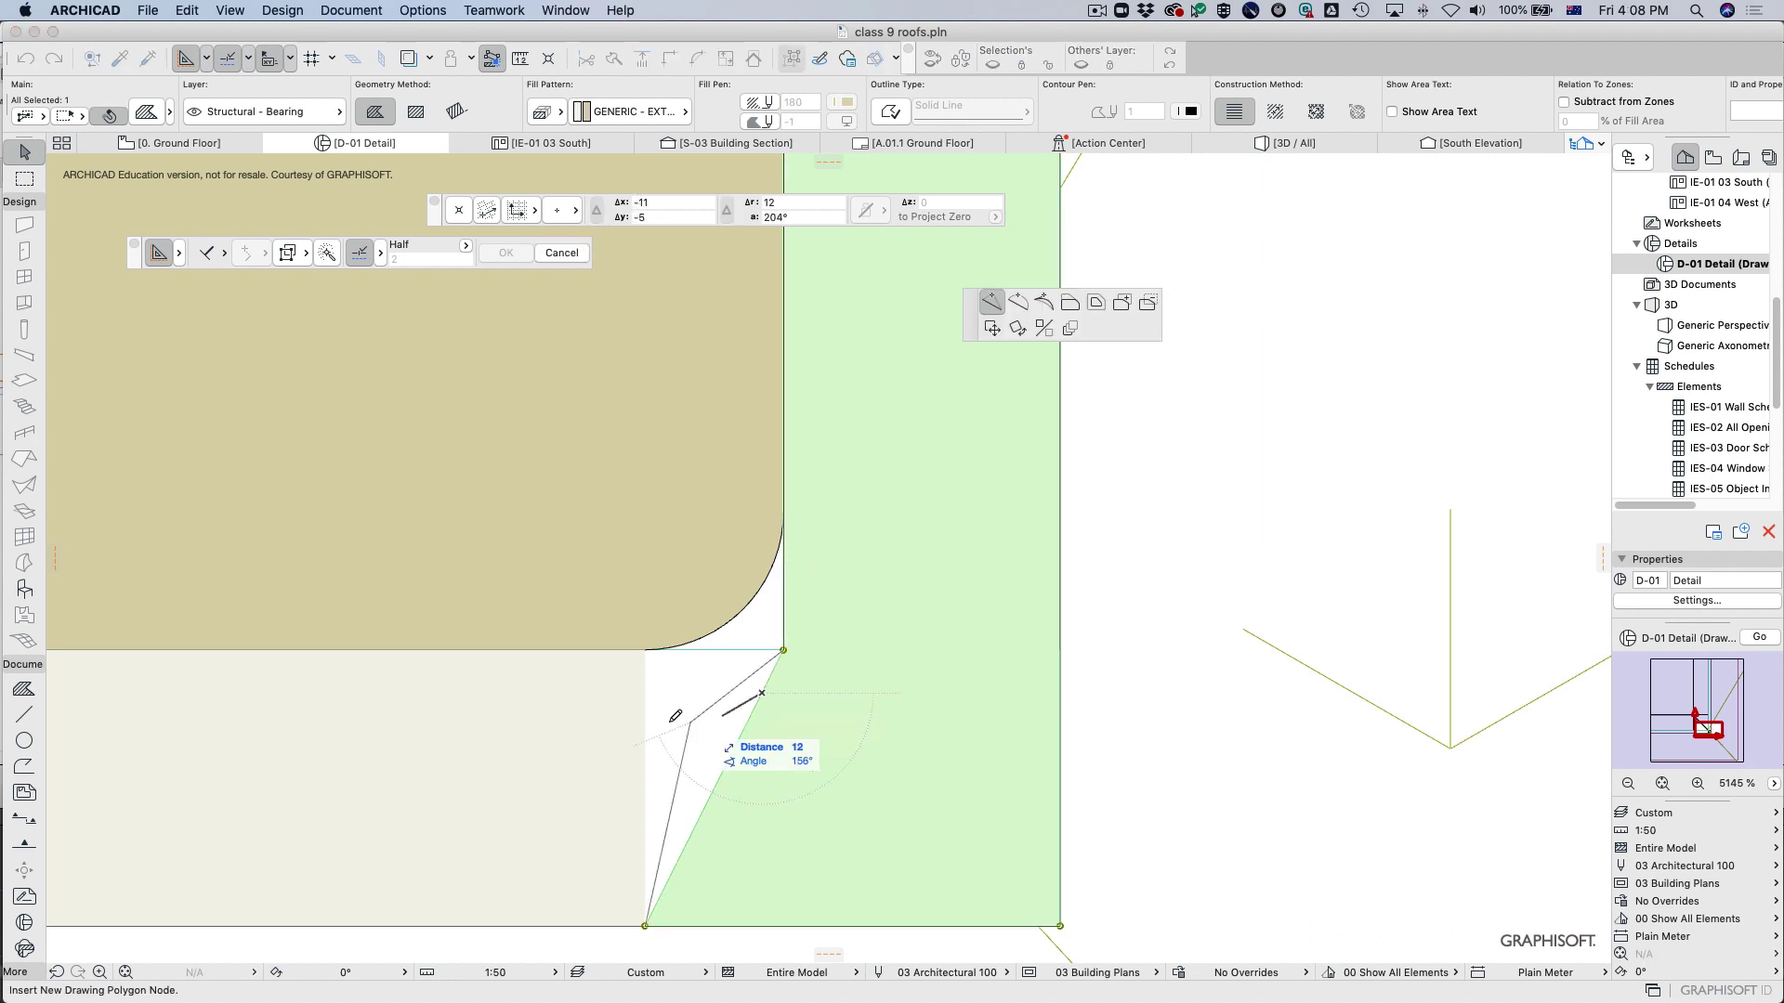
{"action": "left_click", "coordinate": [646, 652]}
Fillet the exterior fill's inner corner with a radius of 25 to meet the rounded structural fill.
{"action": "left_click", "coordinate": [785, 650]}
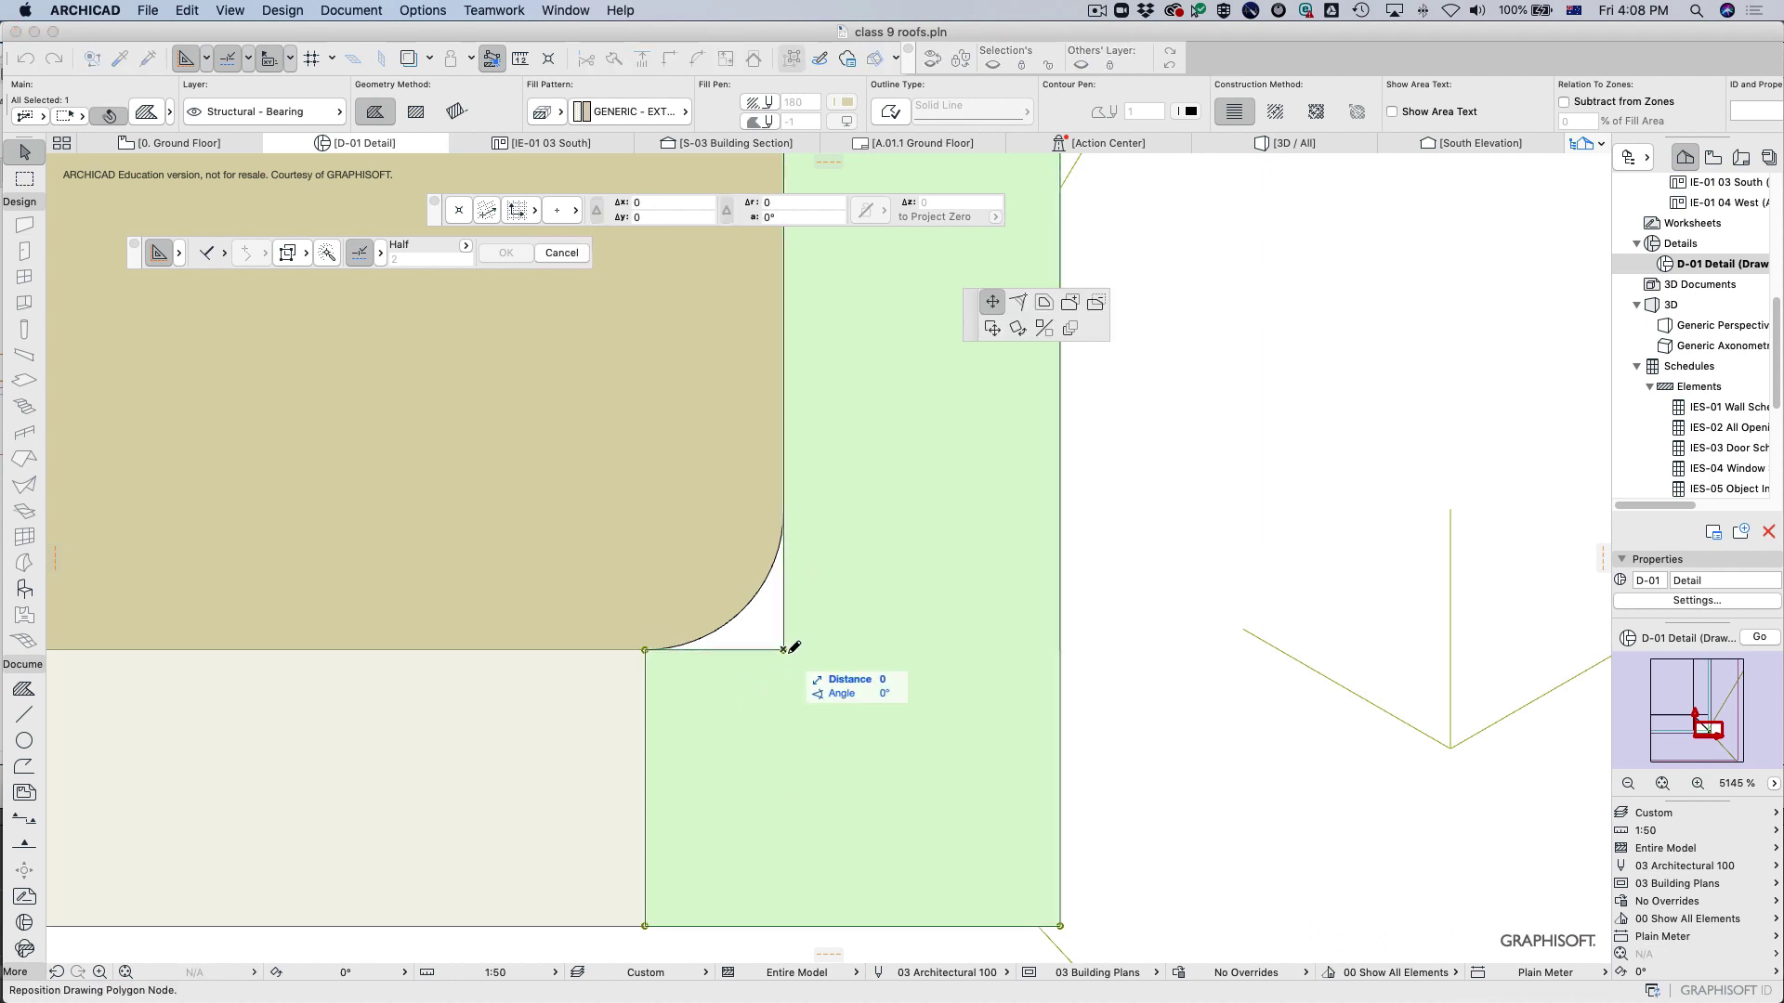
{"action": "left_click", "coordinate": [1019, 302]}
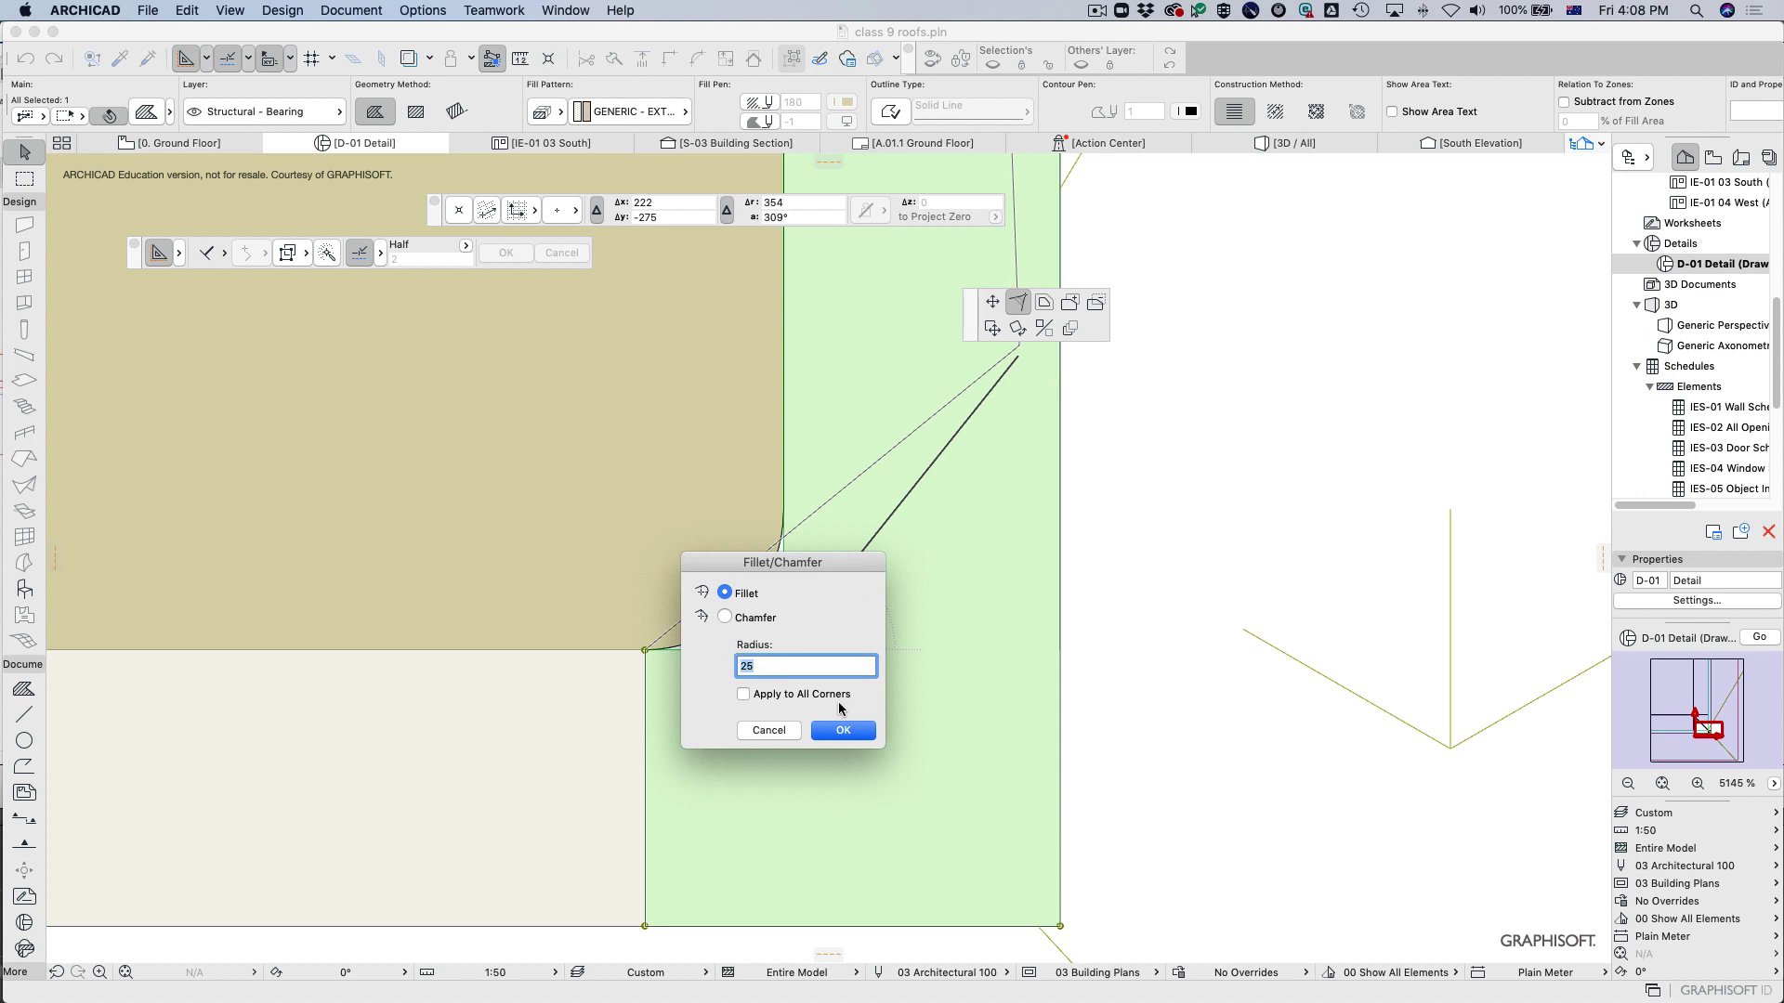
{"action": "left_click", "coordinate": [854, 731]}
{"action": "key", "text": "Escape"}
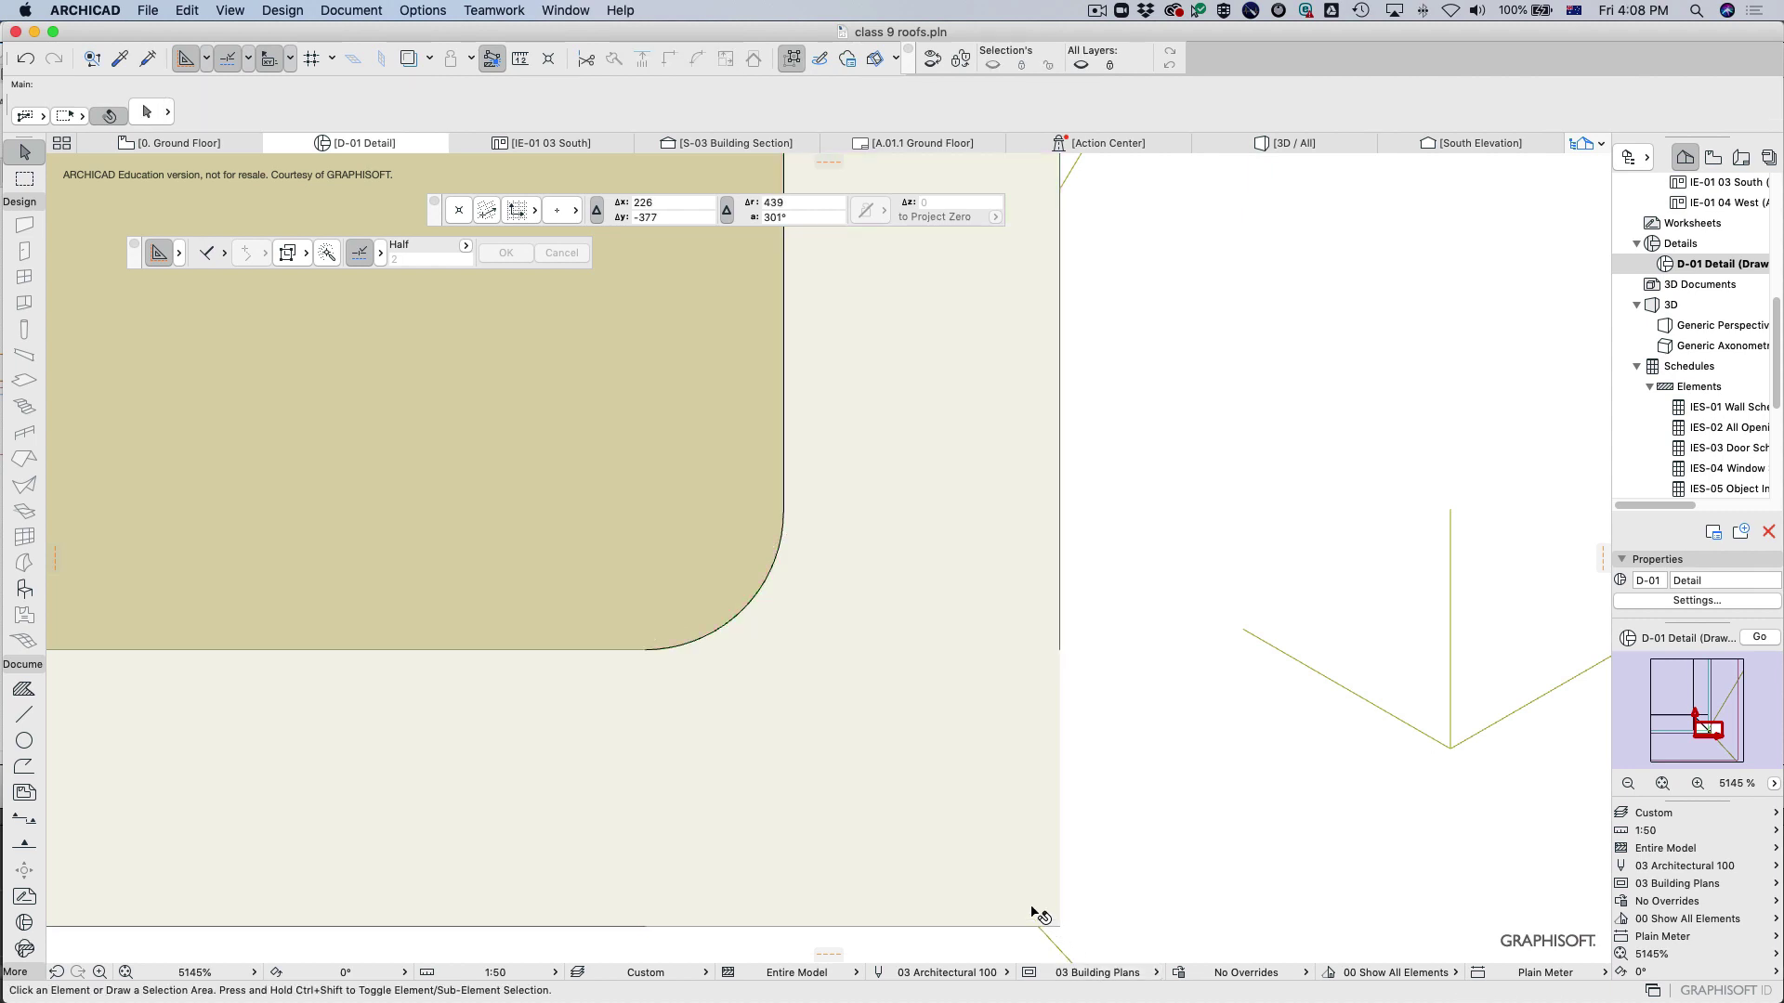
Check the finished corner fills up close and return to the ground floor plan.
{"action": "scroll", "coordinate": [901, 771], "scroll_direction": "up", "scroll_amount": 10}
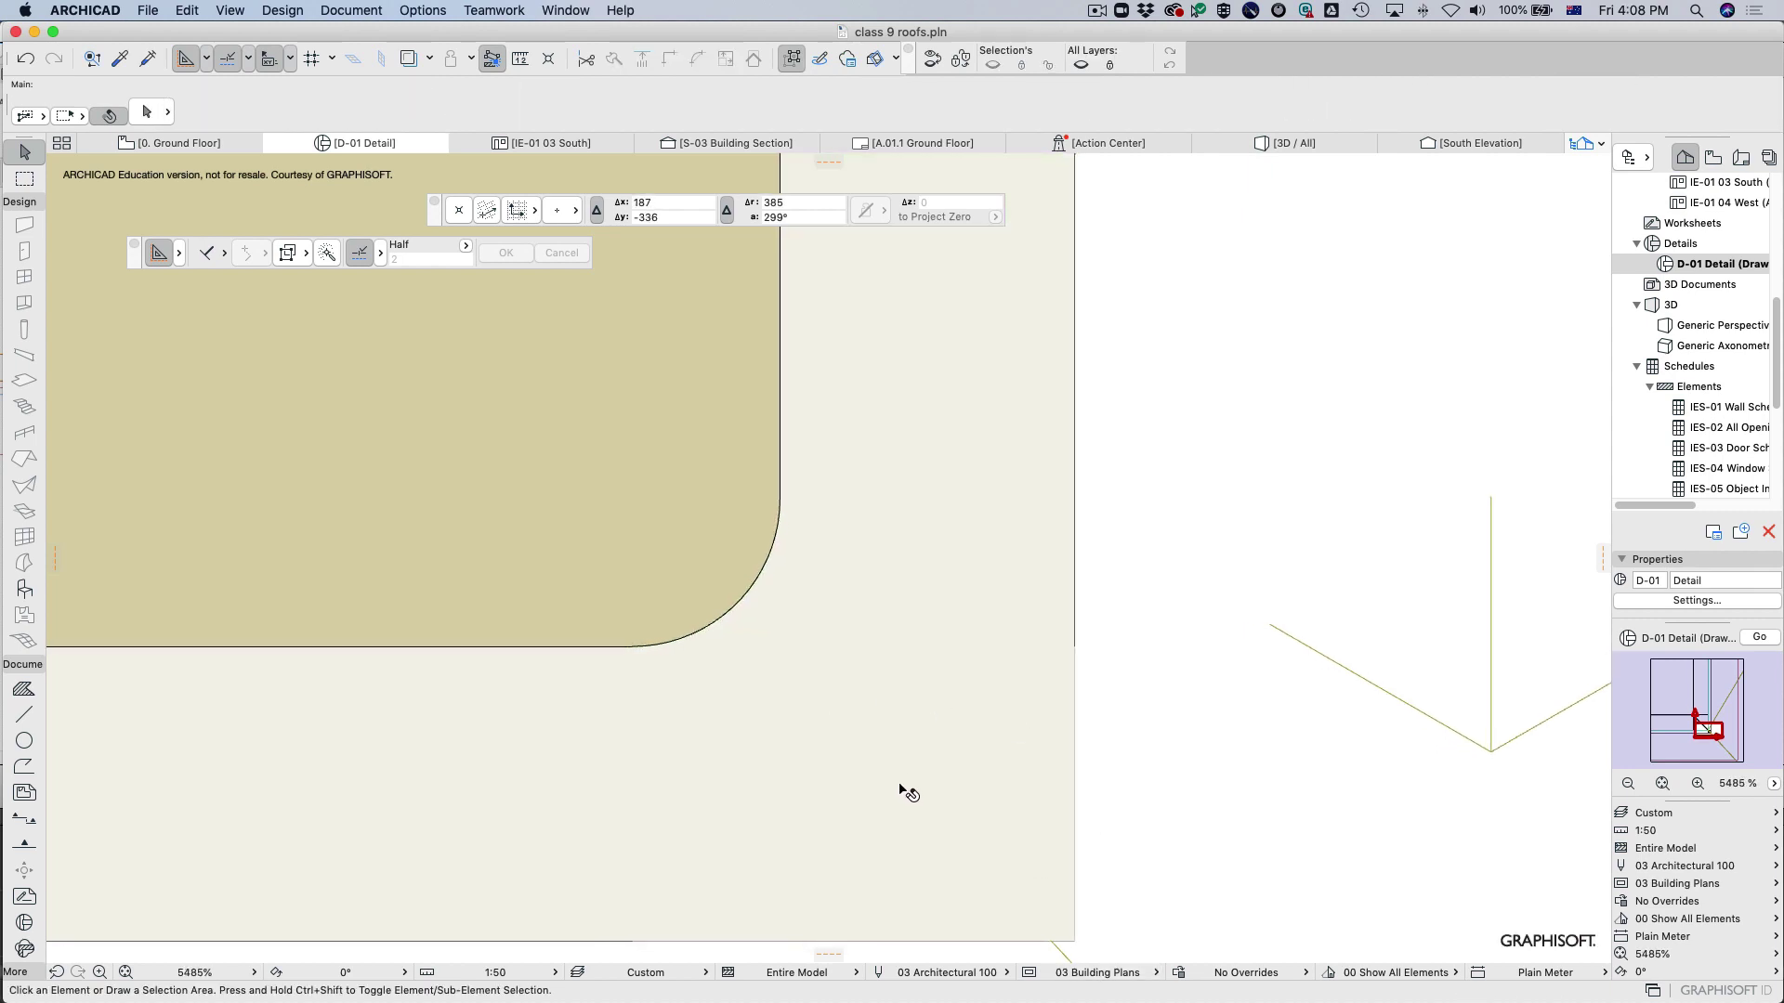
{"action": "scroll", "coordinate": [901, 771], "scroll_direction": "down", "scroll_amount": 3}
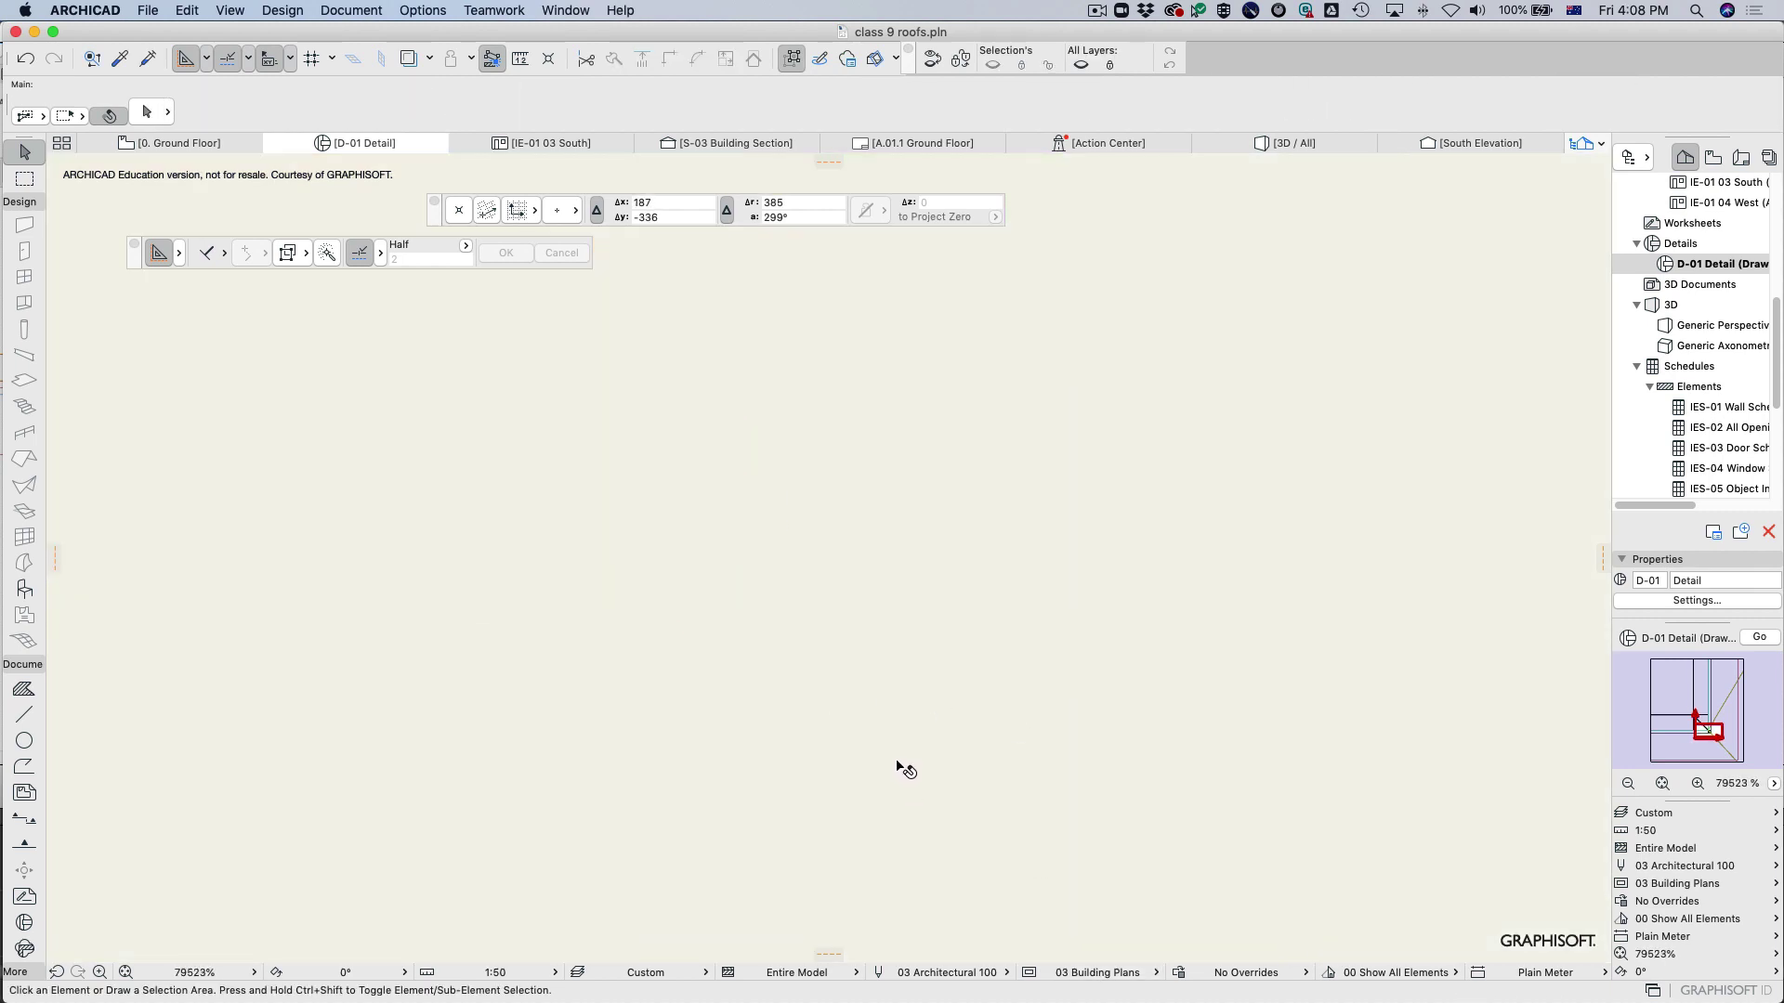
{"action": "left_click", "coordinate": [197, 139]}
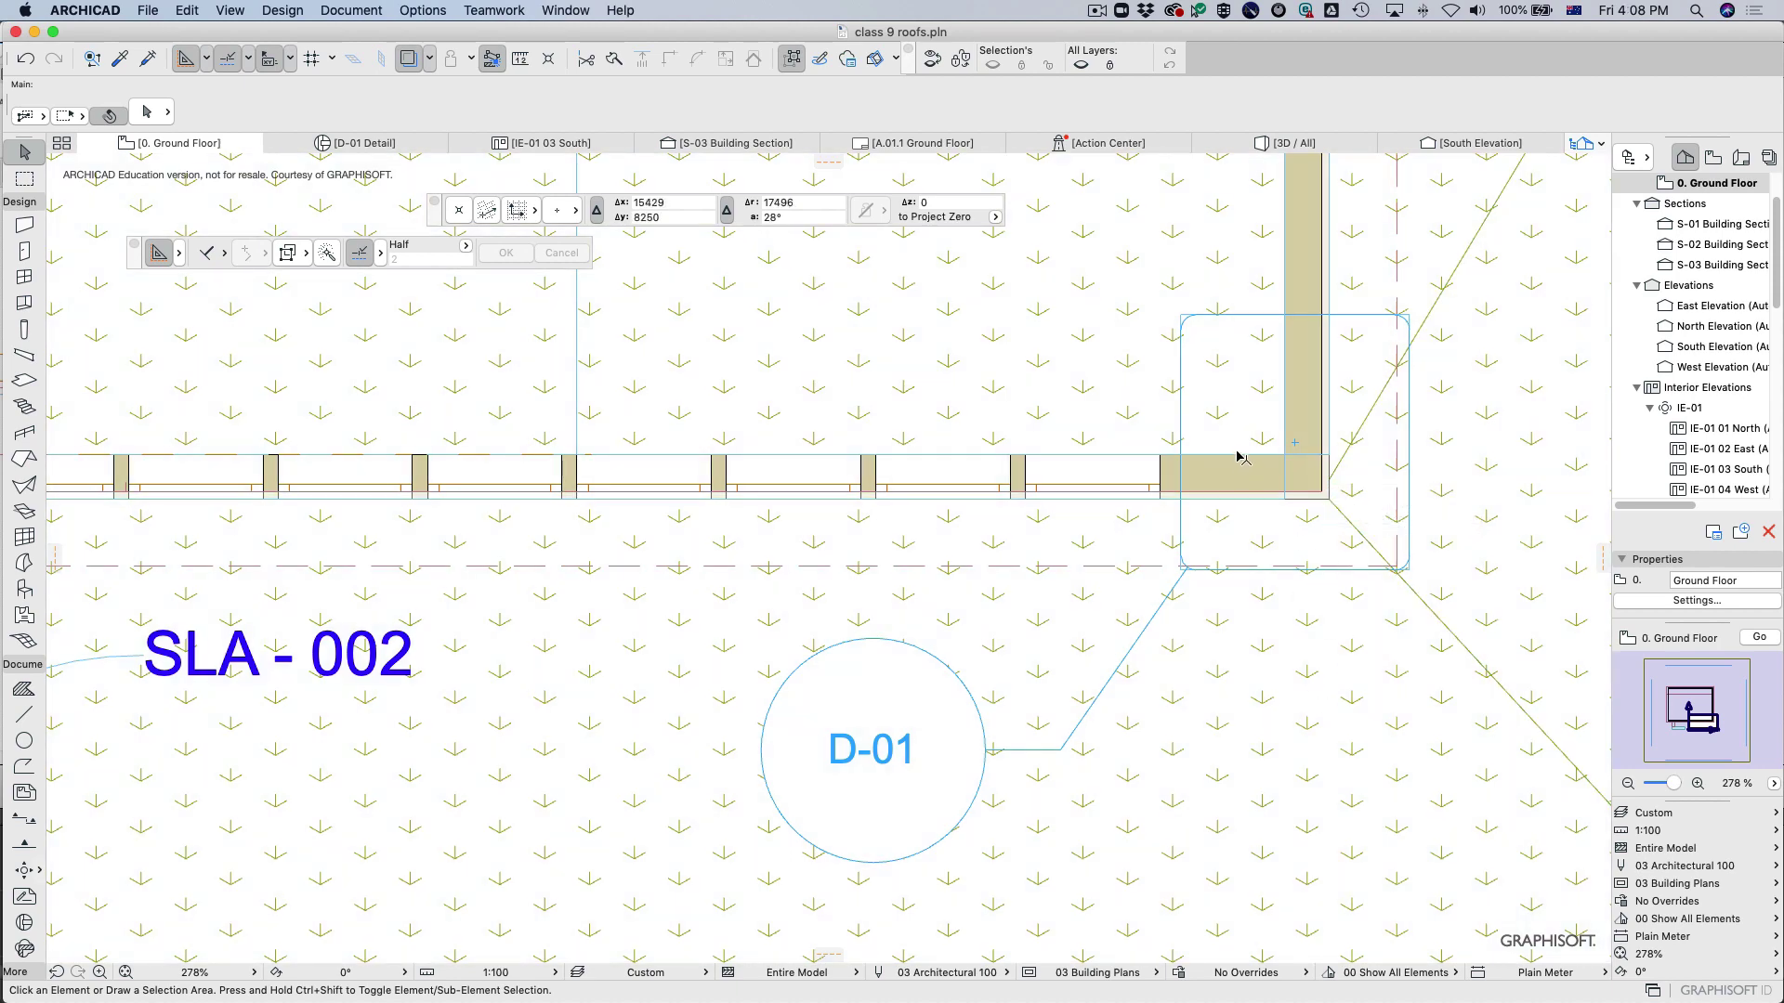
Stretch the corner end of the horizontal bearing wall downward, away from the vertical wall.
{"action": "left_click", "coordinate": [1282, 469]}
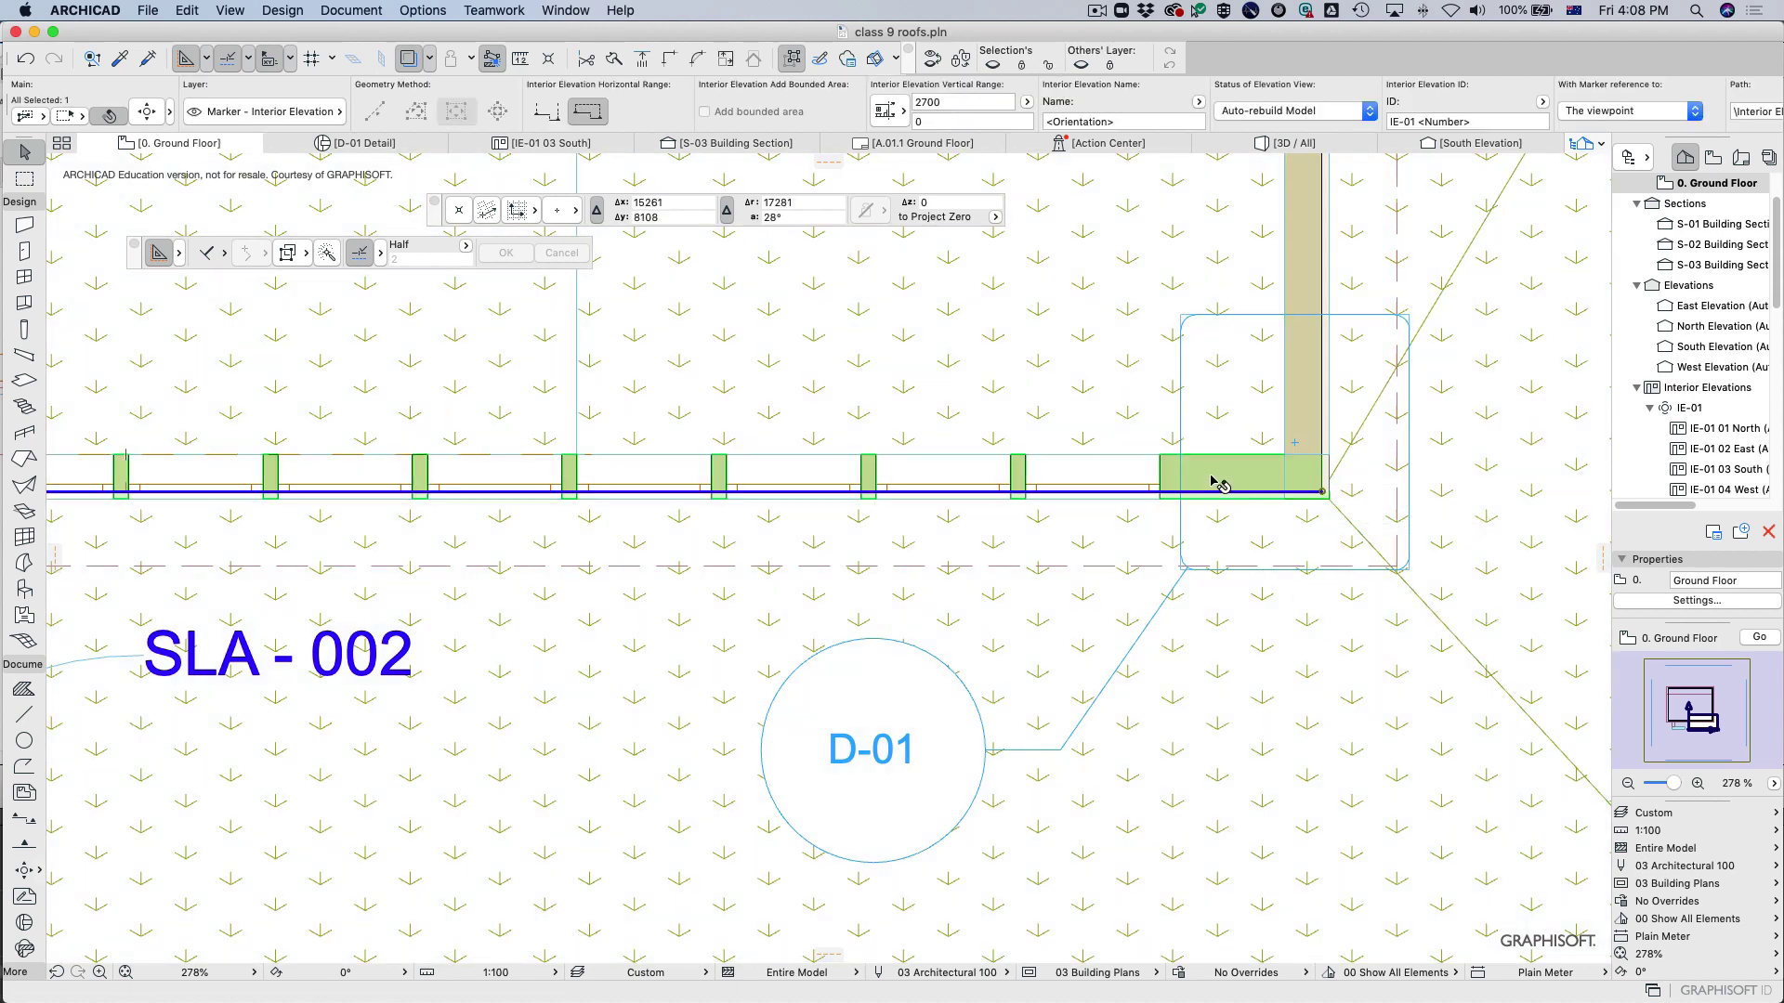
{"action": "left_click", "coordinate": [1324, 491]}
{"action": "left_click", "coordinate": [1318, 556]}
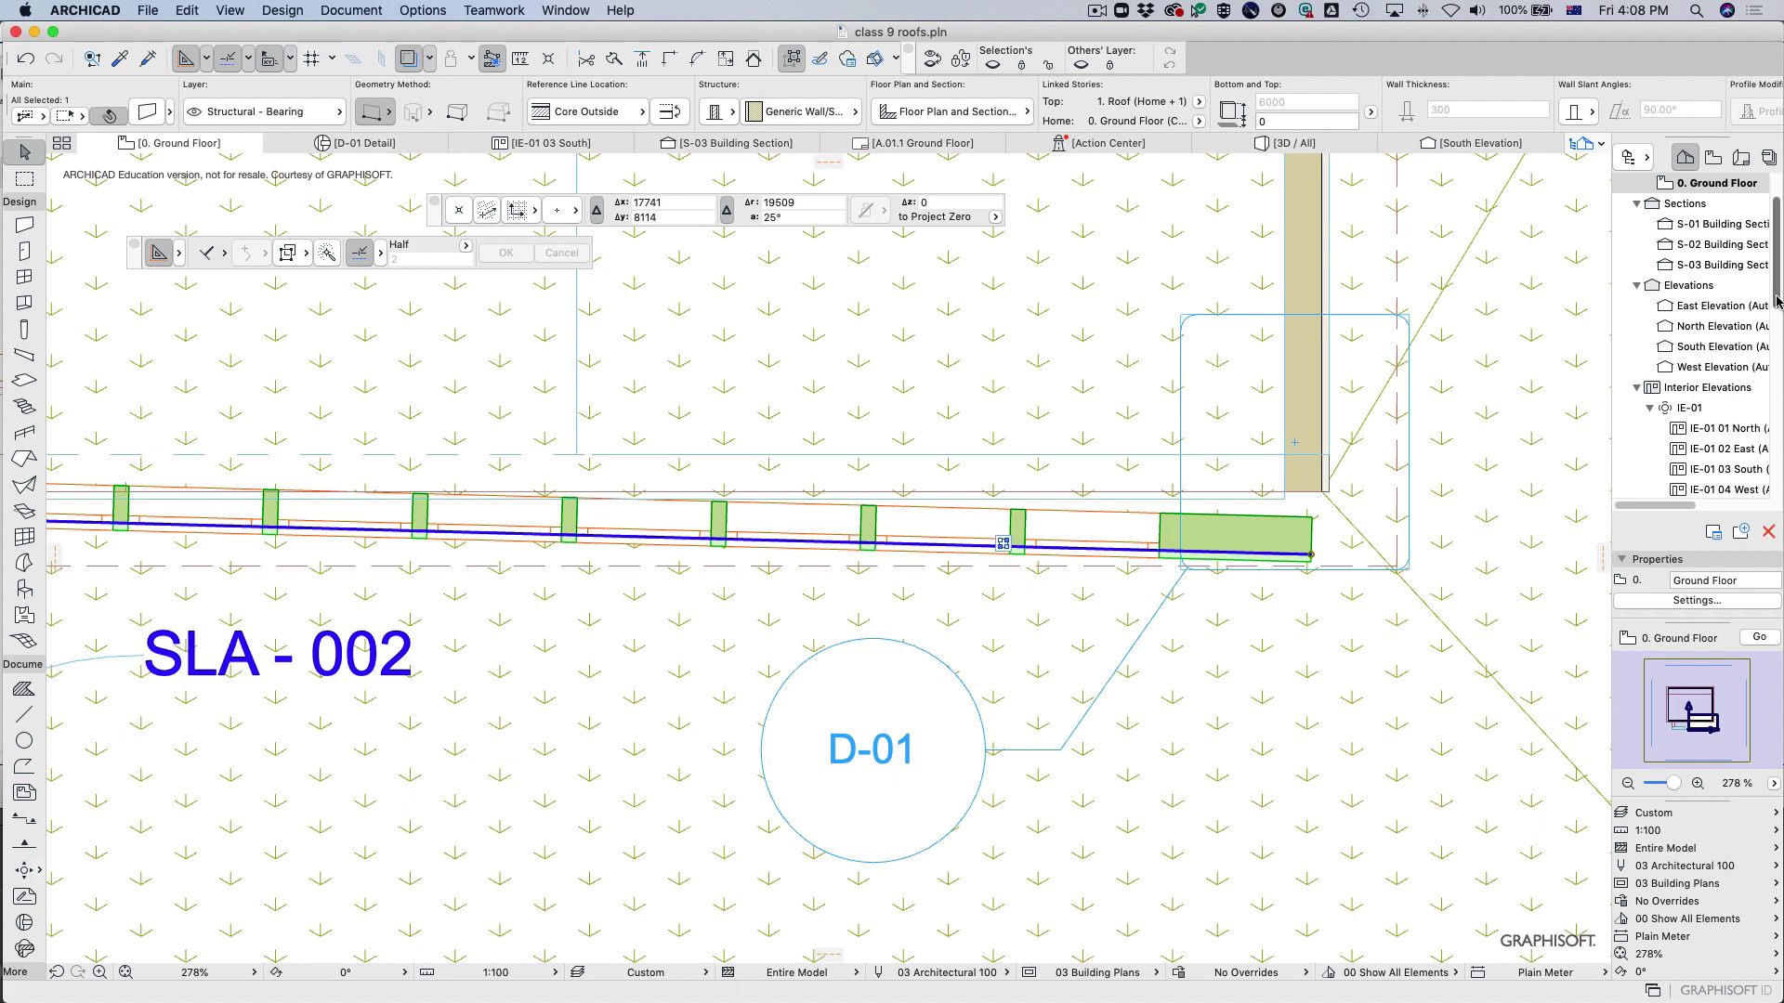
Open the D-01 Detail, fit it in the window and rebuild it from its source view.
{"action": "left_click_drag", "start_coordinate": [1777, 297], "coordinate": [1777, 381]}
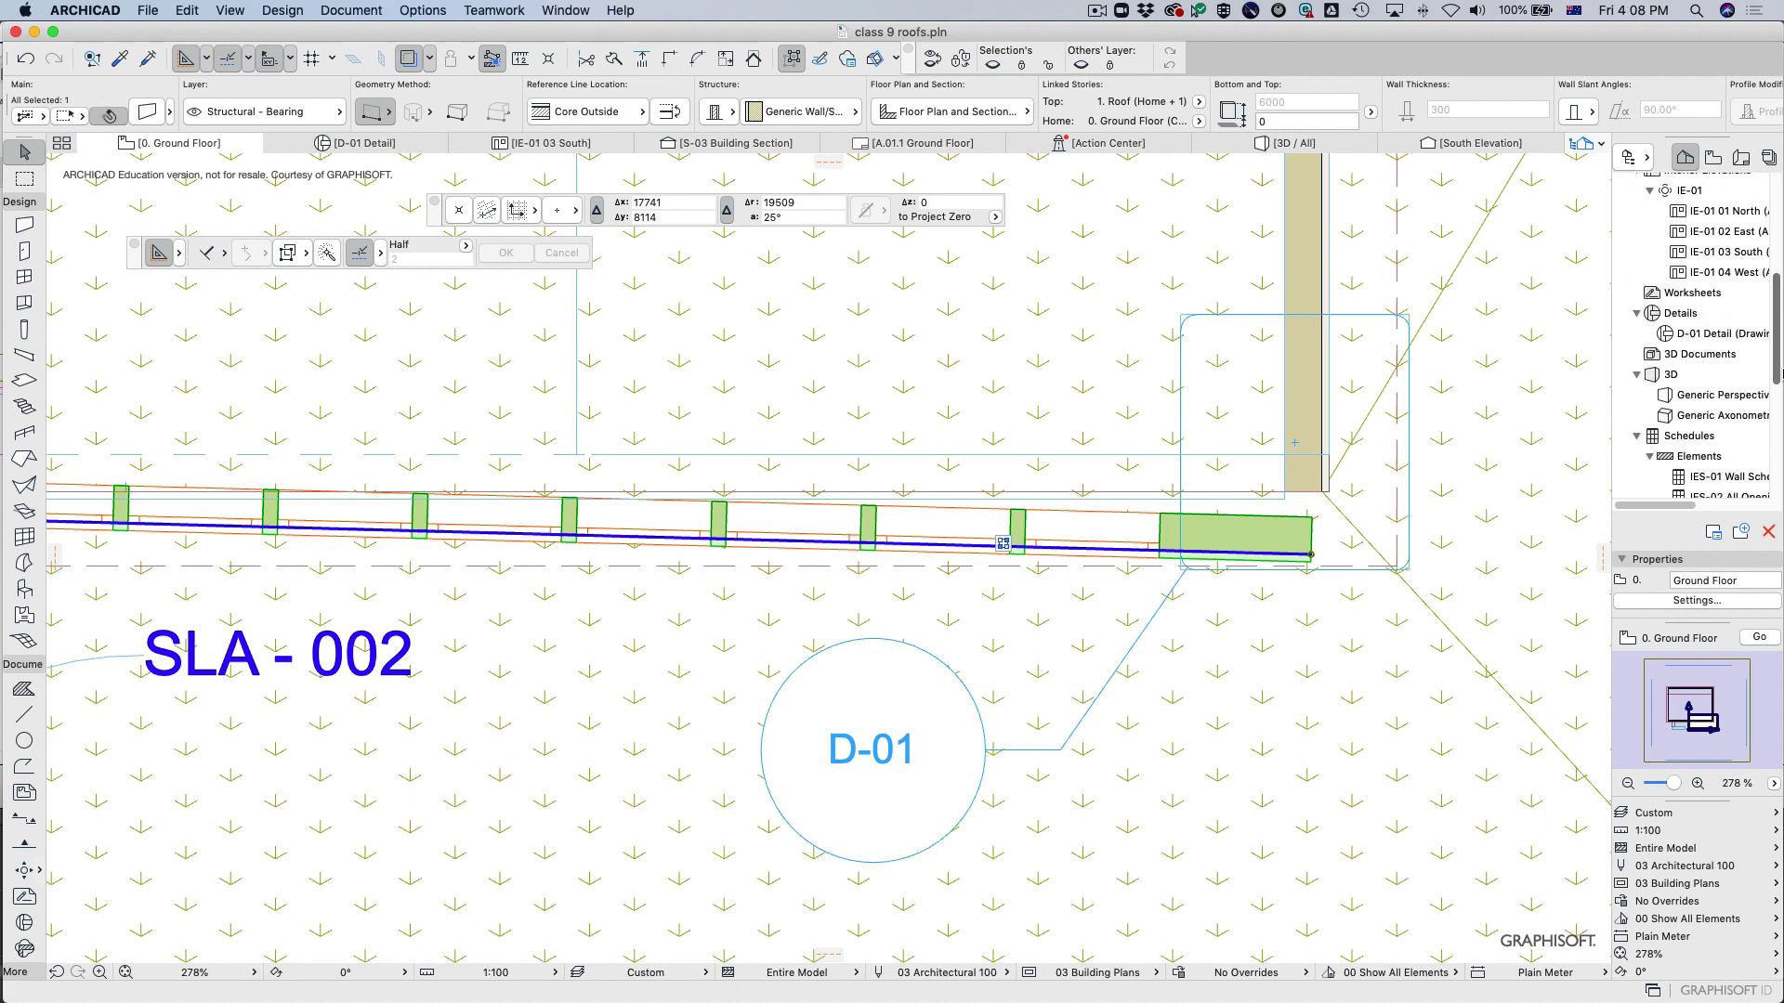
{"action": "left_click", "coordinate": [1714, 336]}
{"action": "double_click", "coordinate": [1714, 337]}
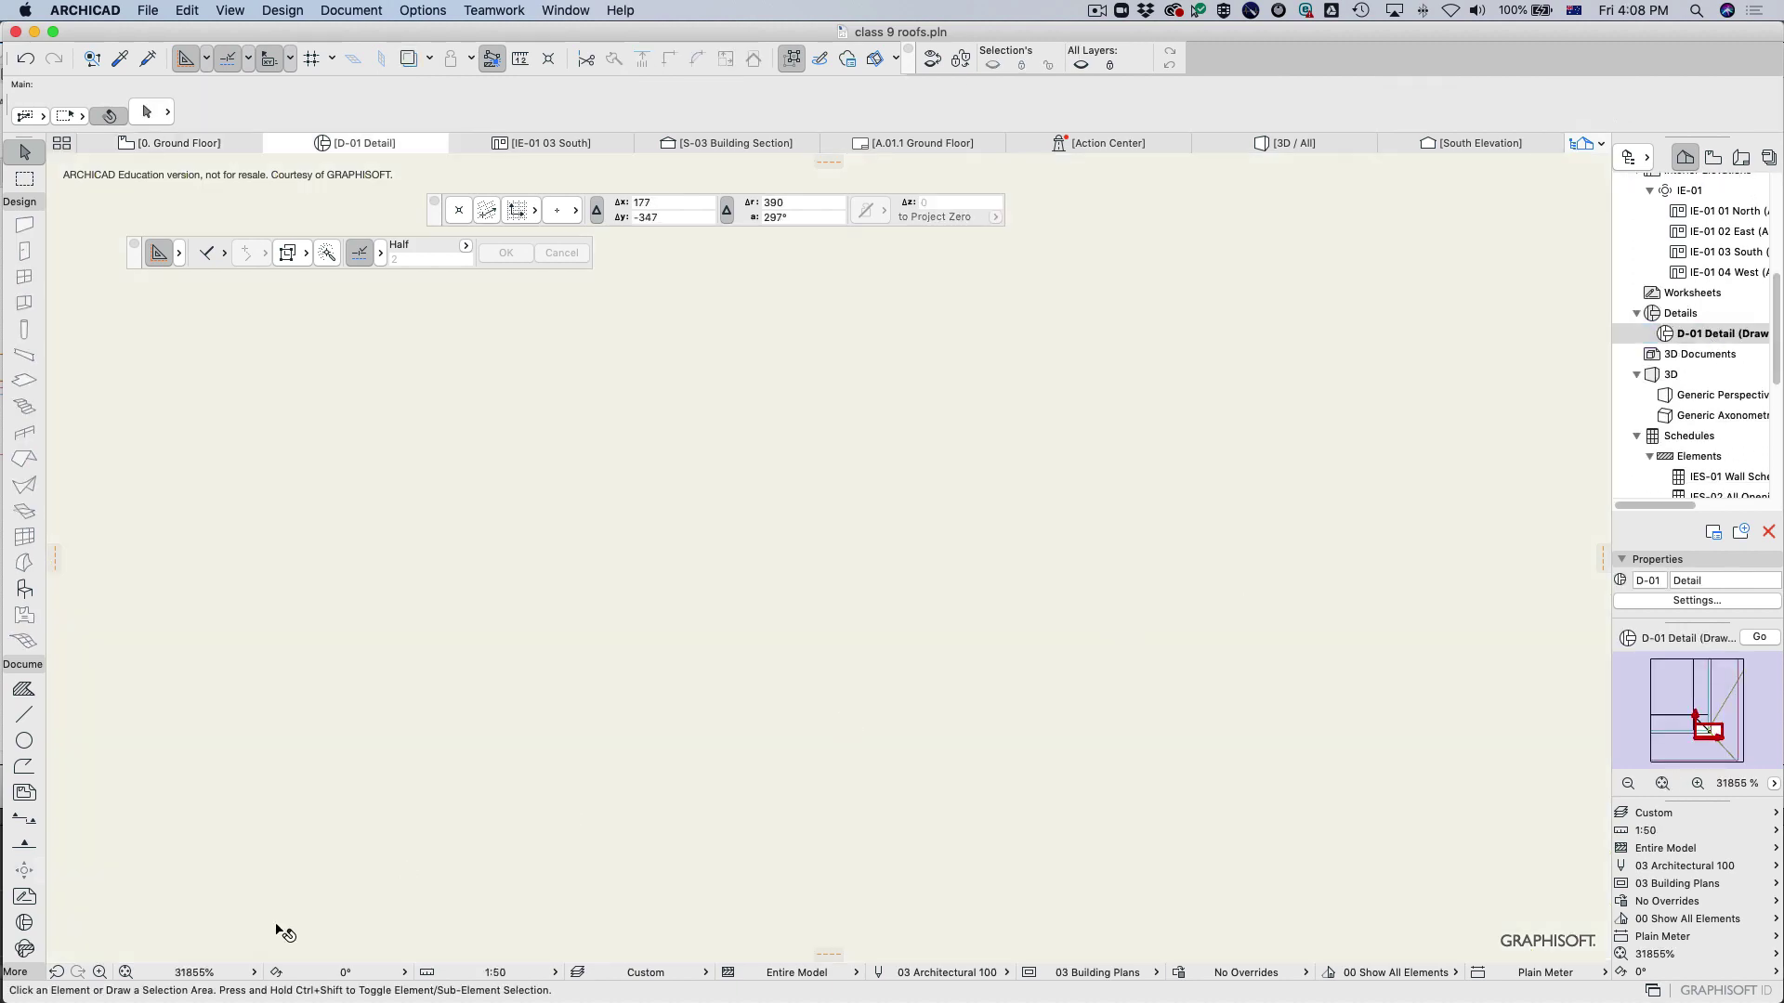
{"action": "left_click", "coordinate": [125, 972]}
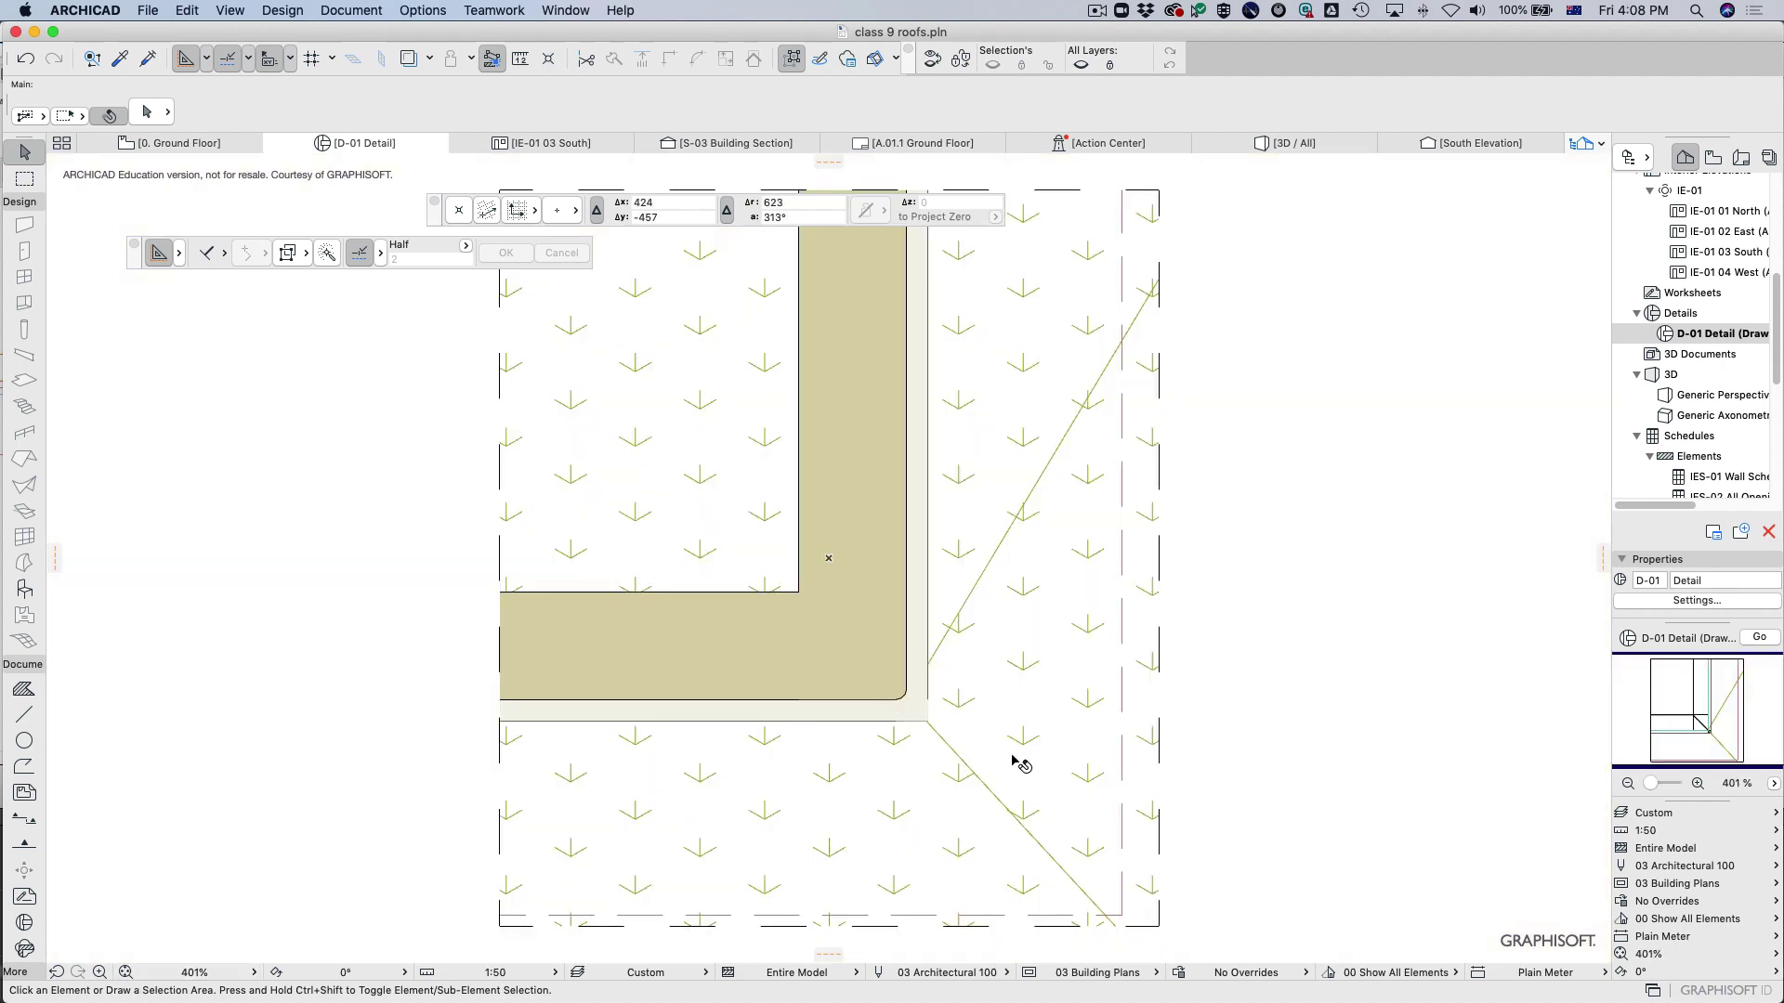
{"action": "right_click", "coordinate": [1691, 346]}
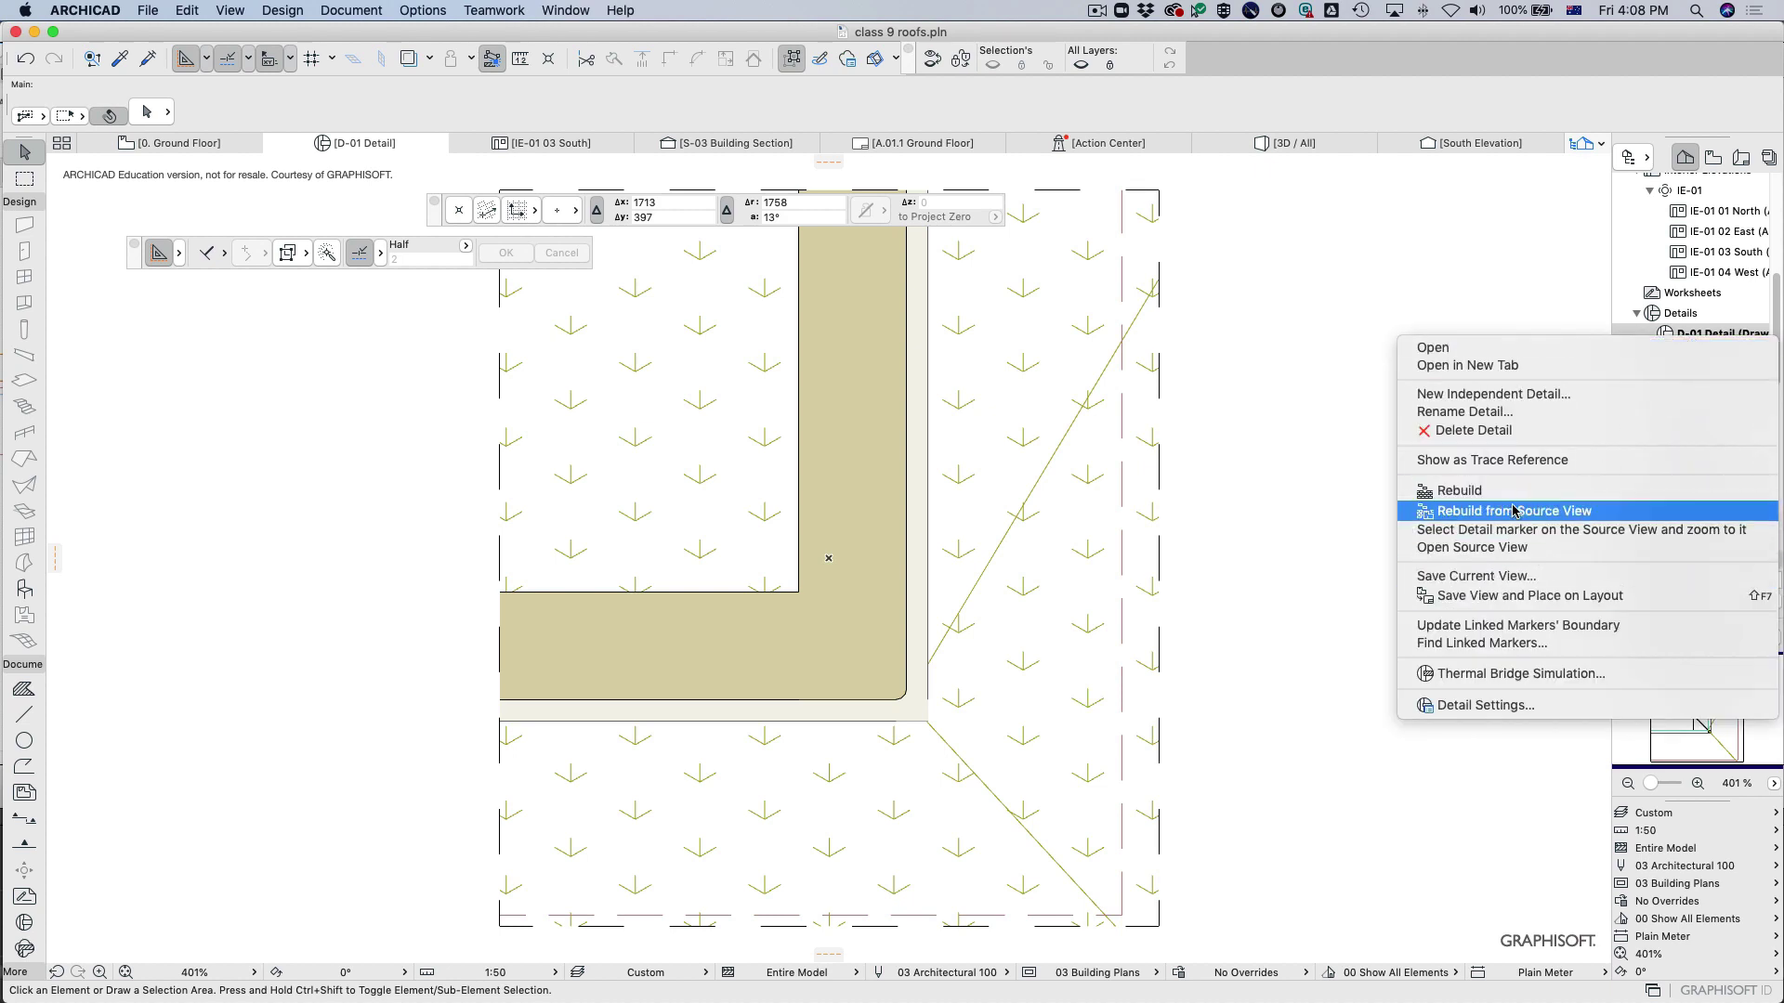
{"action": "left_click", "coordinate": [1584, 518]}
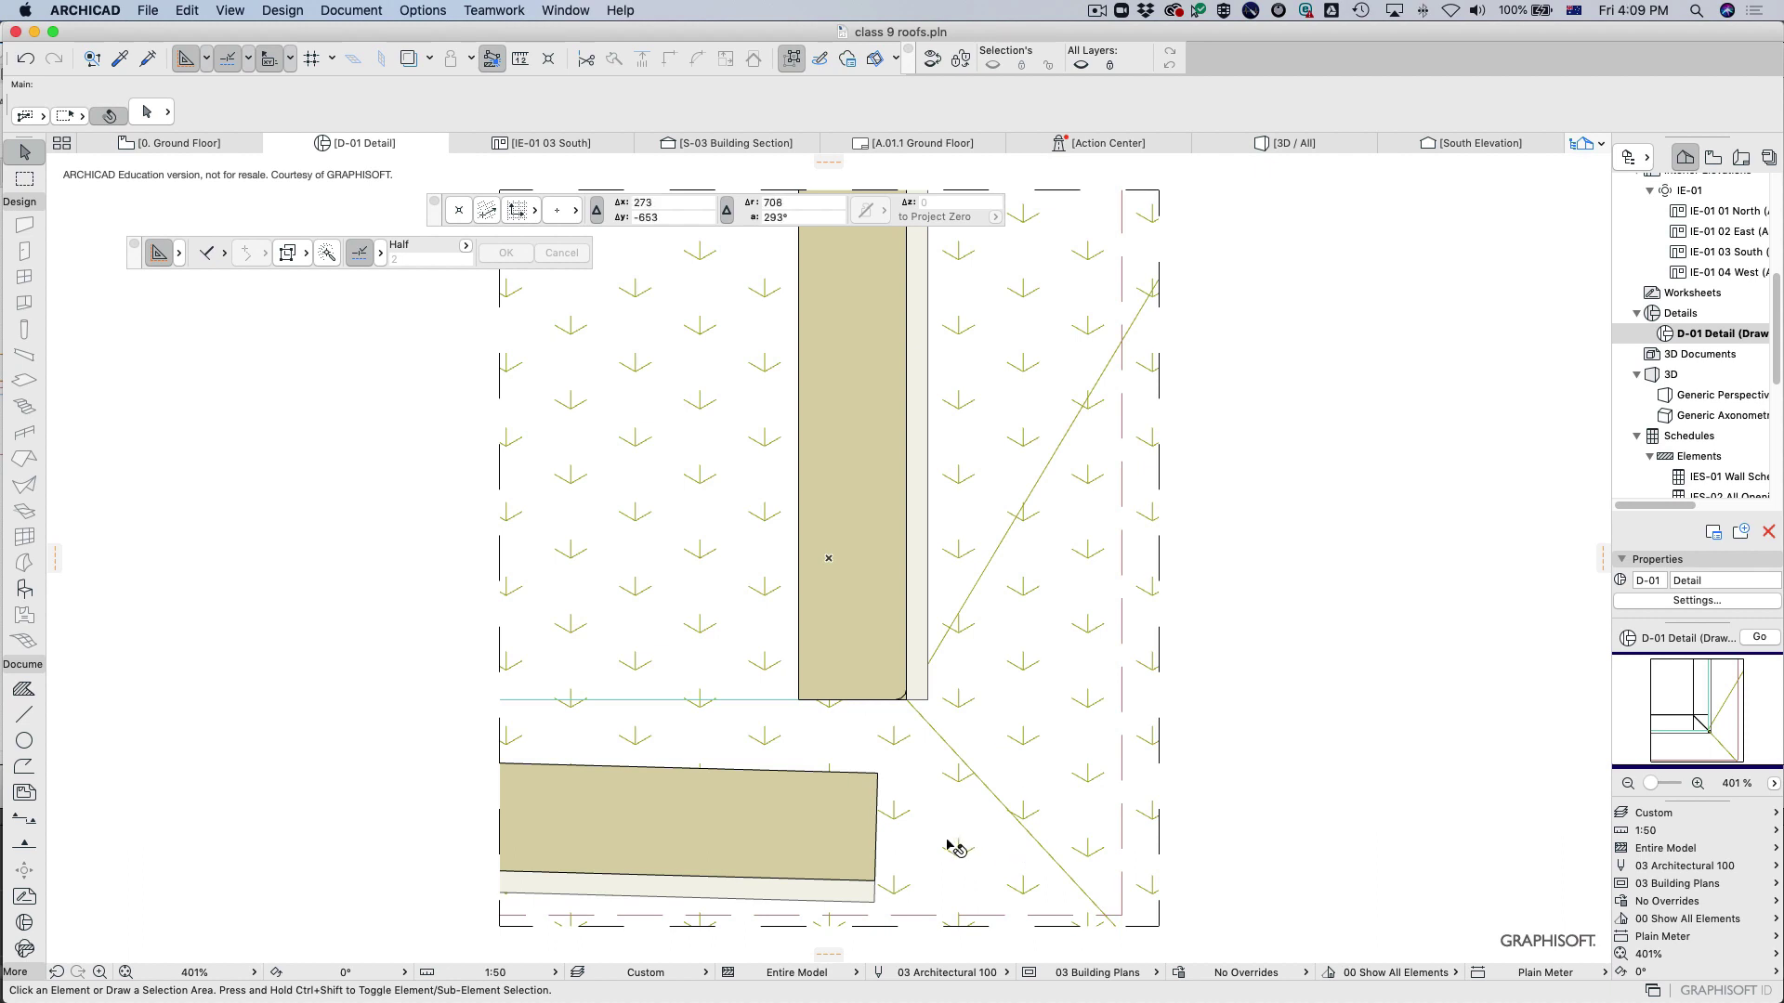
Delete the leftover fillet arc at the lower outer corner of the vertical structural fill.
{"action": "scroll", "coordinate": [897, 683], "scroll_direction": "up", "scroll_amount": 5}
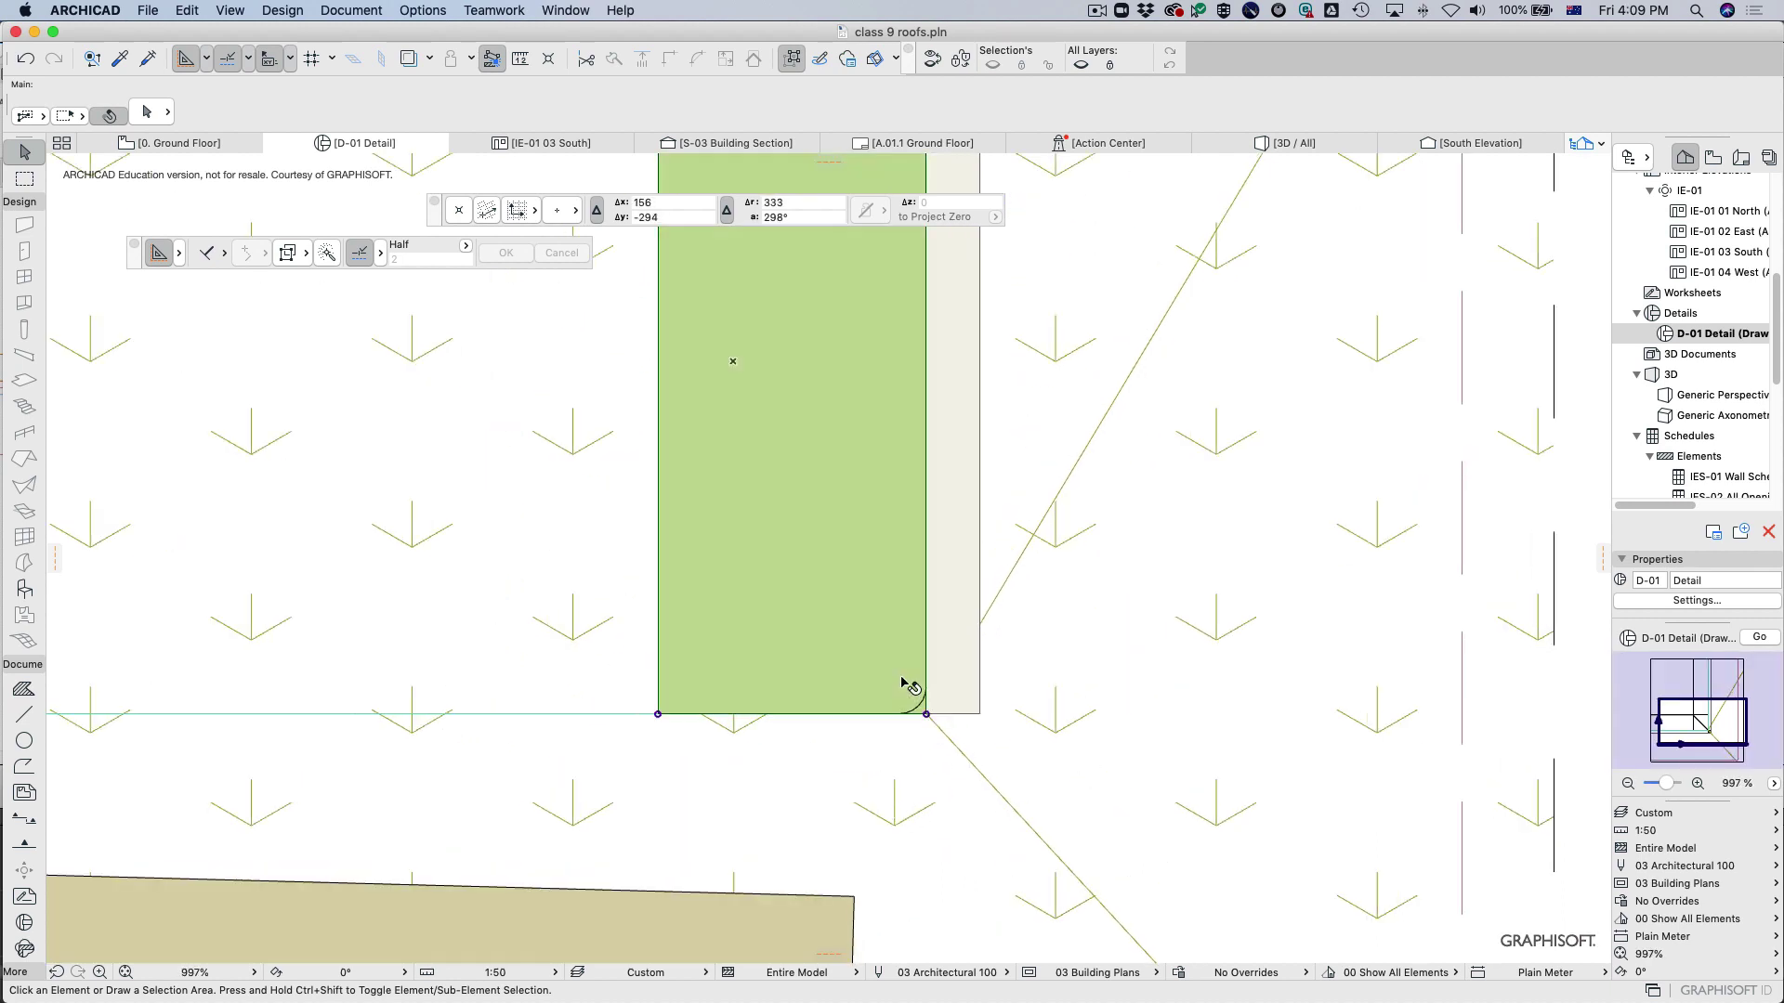
{"action": "scroll", "coordinate": [924, 711], "scroll_direction": "up", "scroll_amount": 2}
{"action": "left_click", "coordinate": [921, 708]}
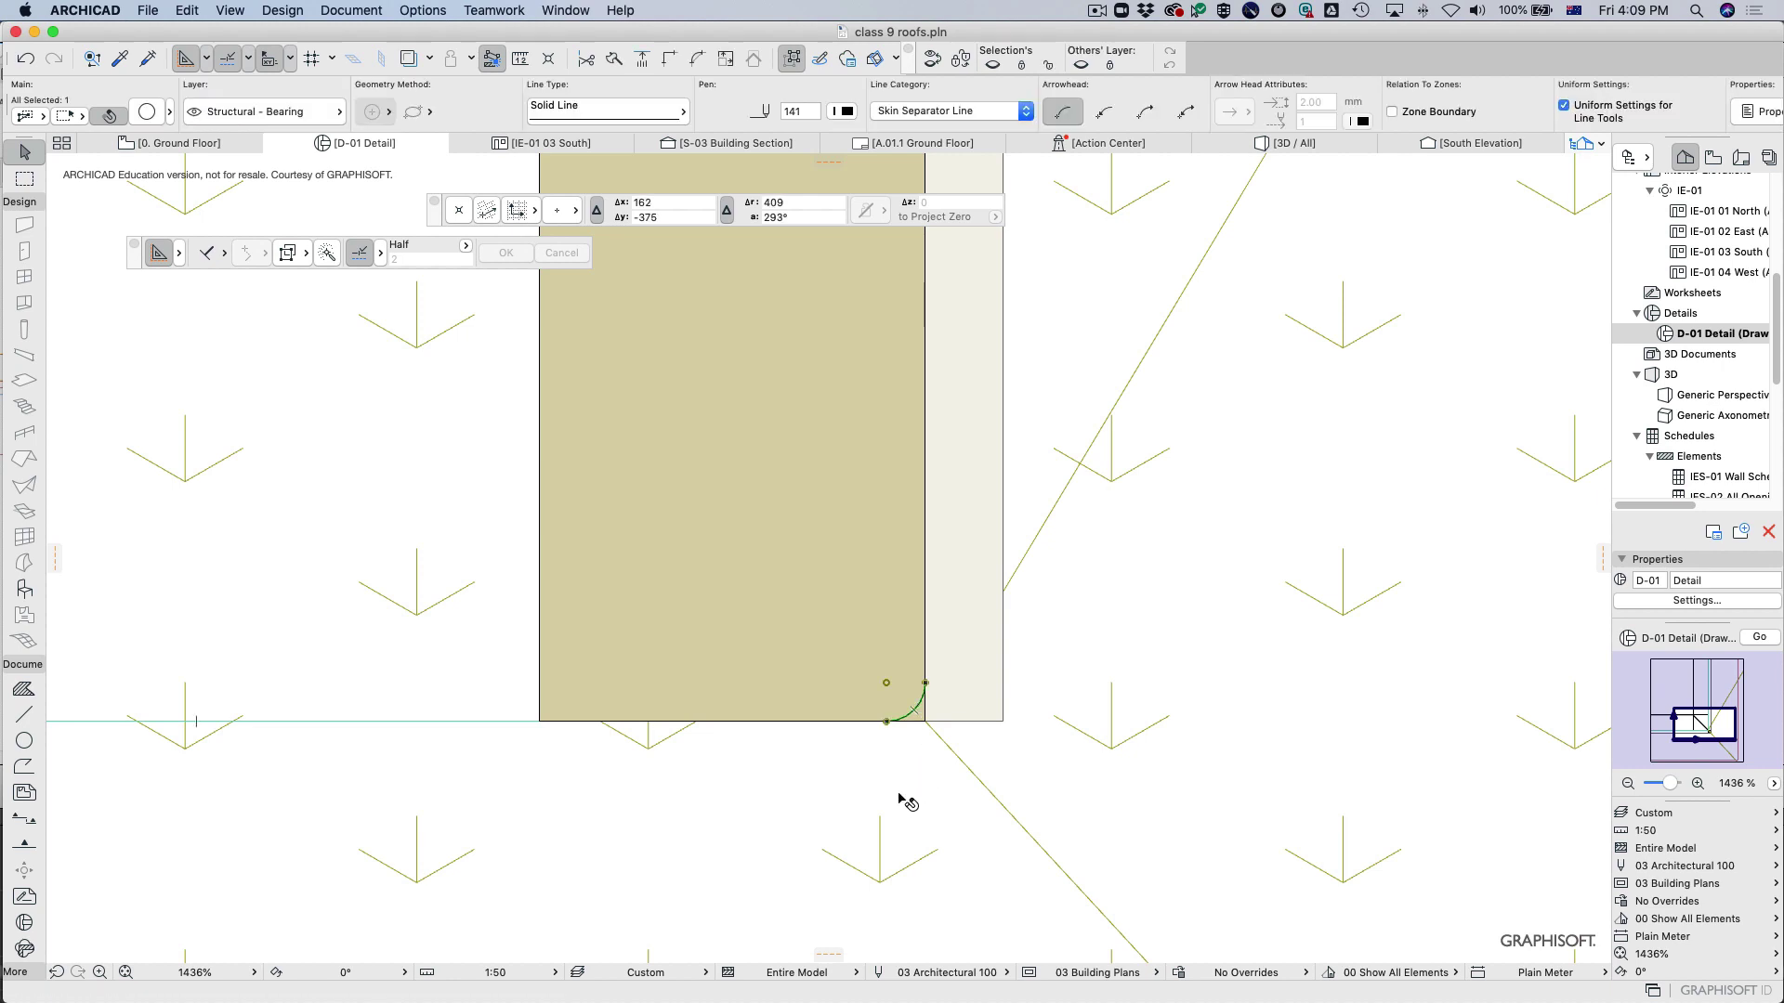
{"action": "key", "text": "Delete"}
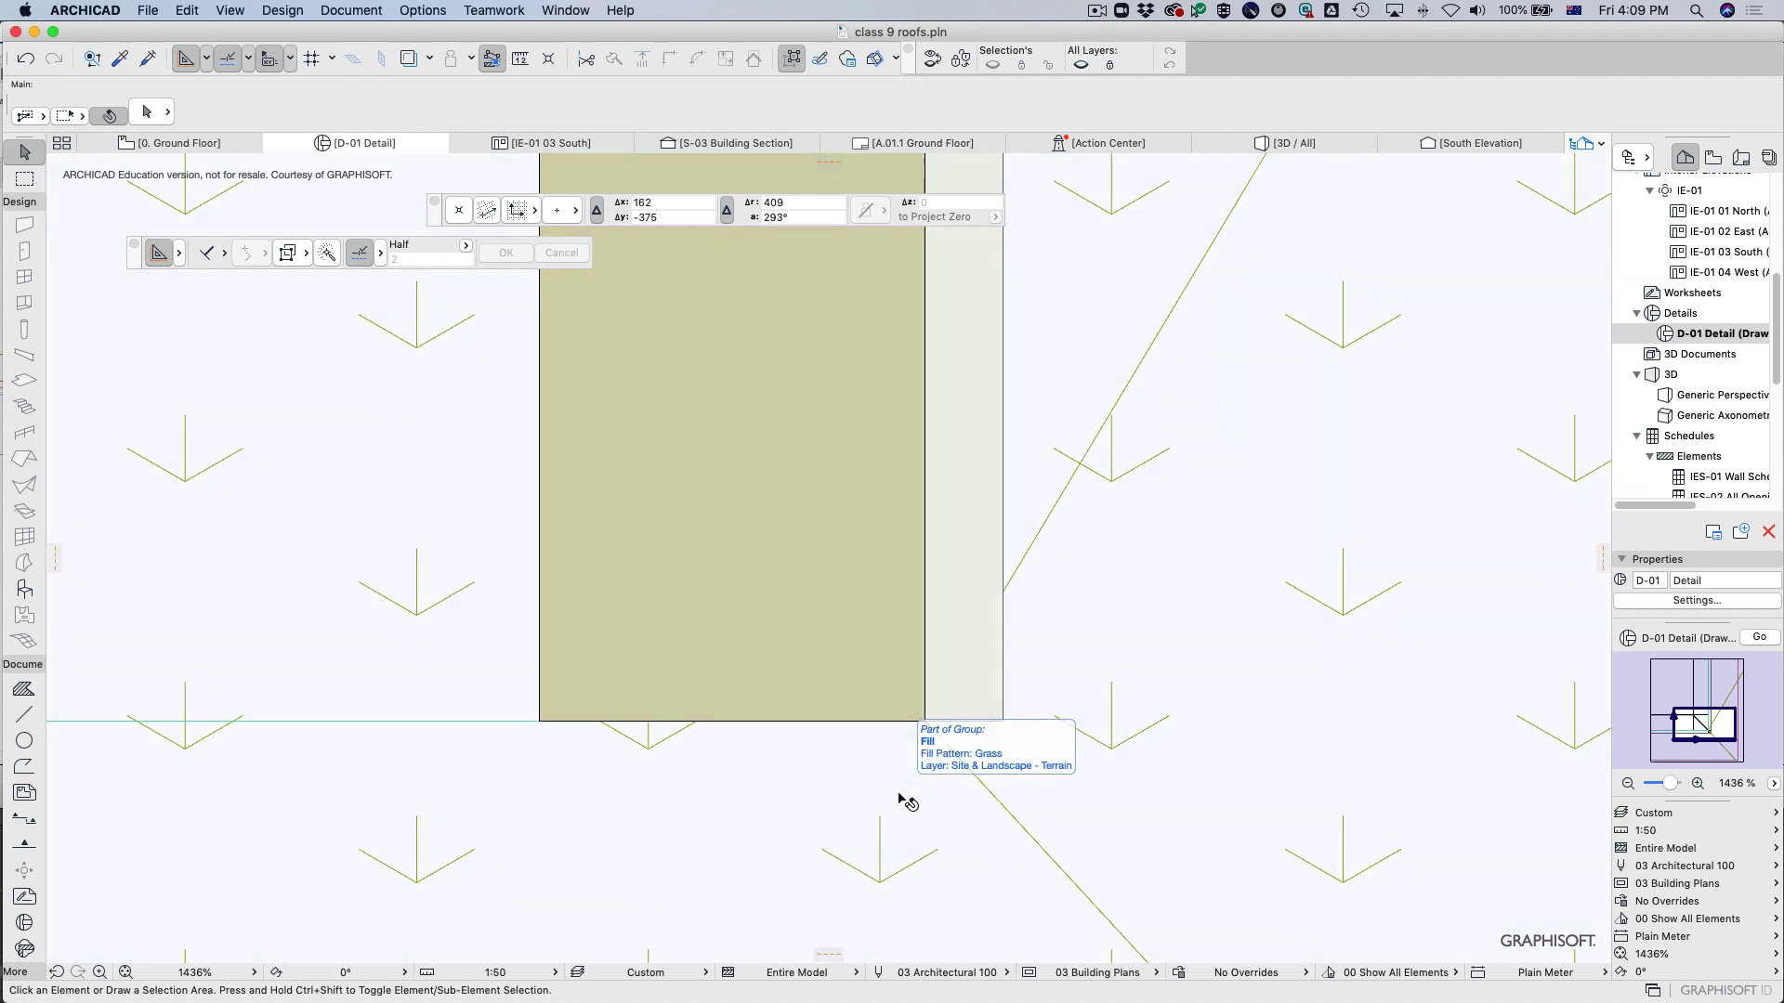
Undo the arc deletion and the ground floor wall stretch, and deselect the wall.
{"action": "key", "text": "super+z"}
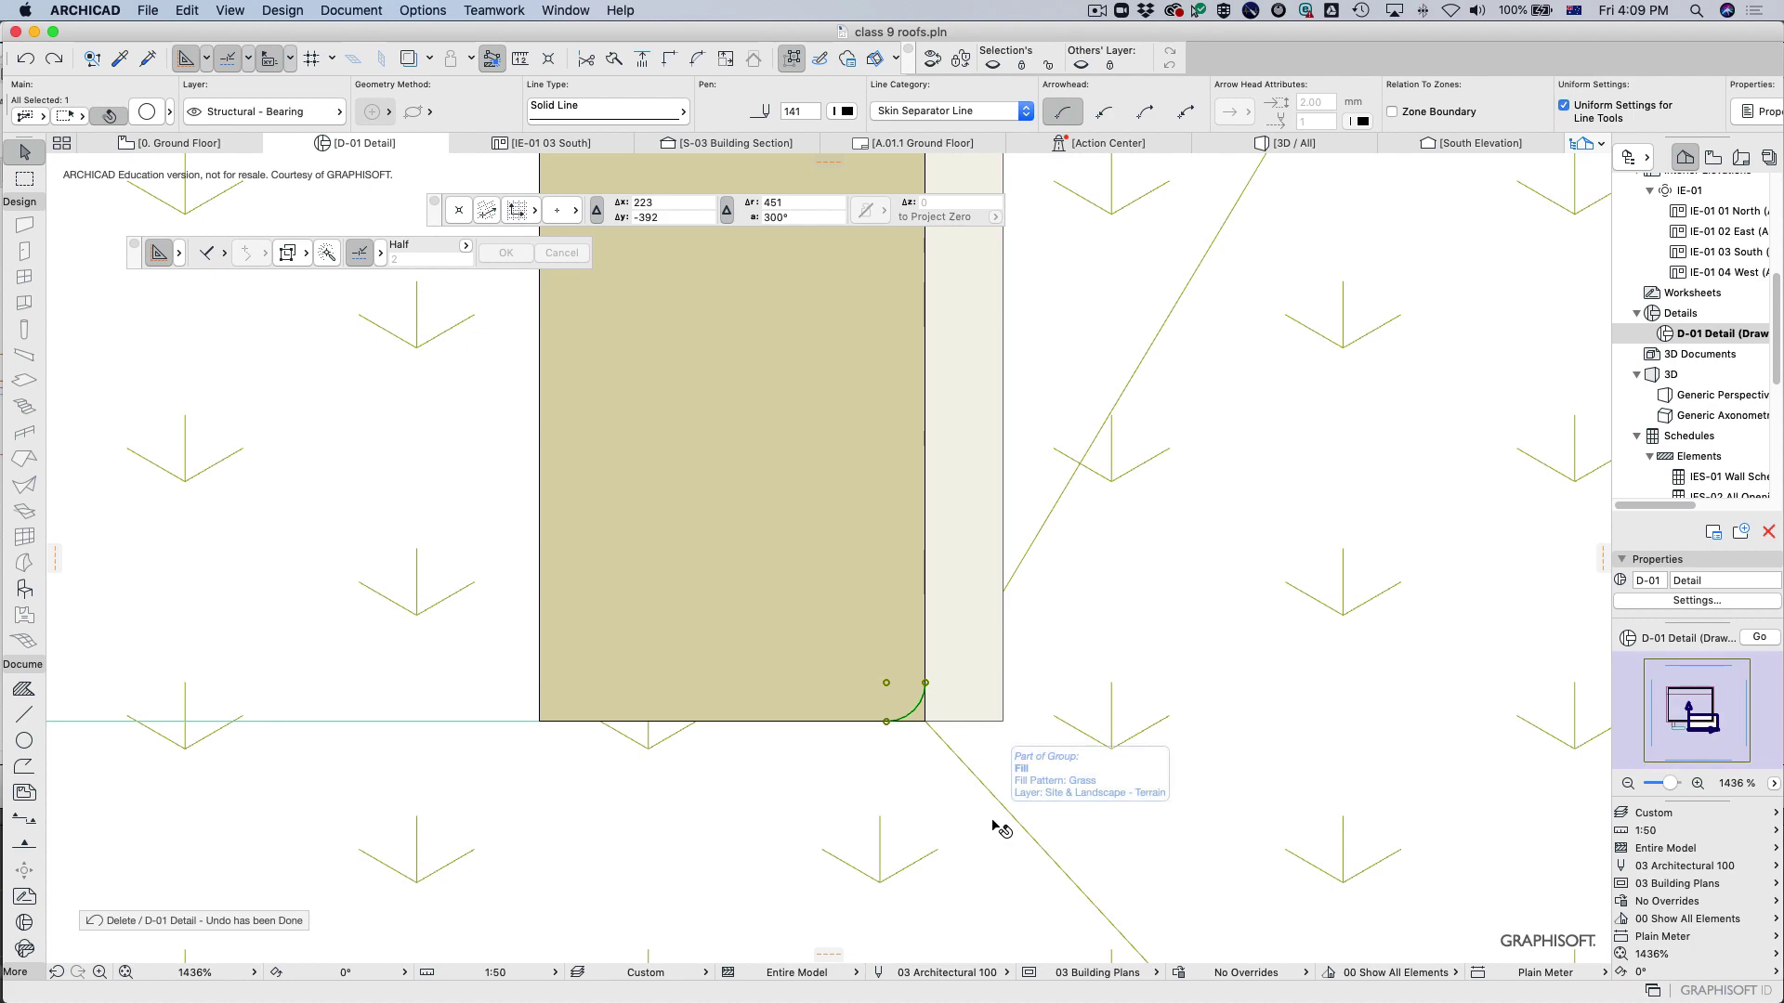
{"action": "key", "text": "super+z"}
{"action": "scroll", "coordinate": [1279, 498], "scroll_direction": "up", "scroll_amount": 3}
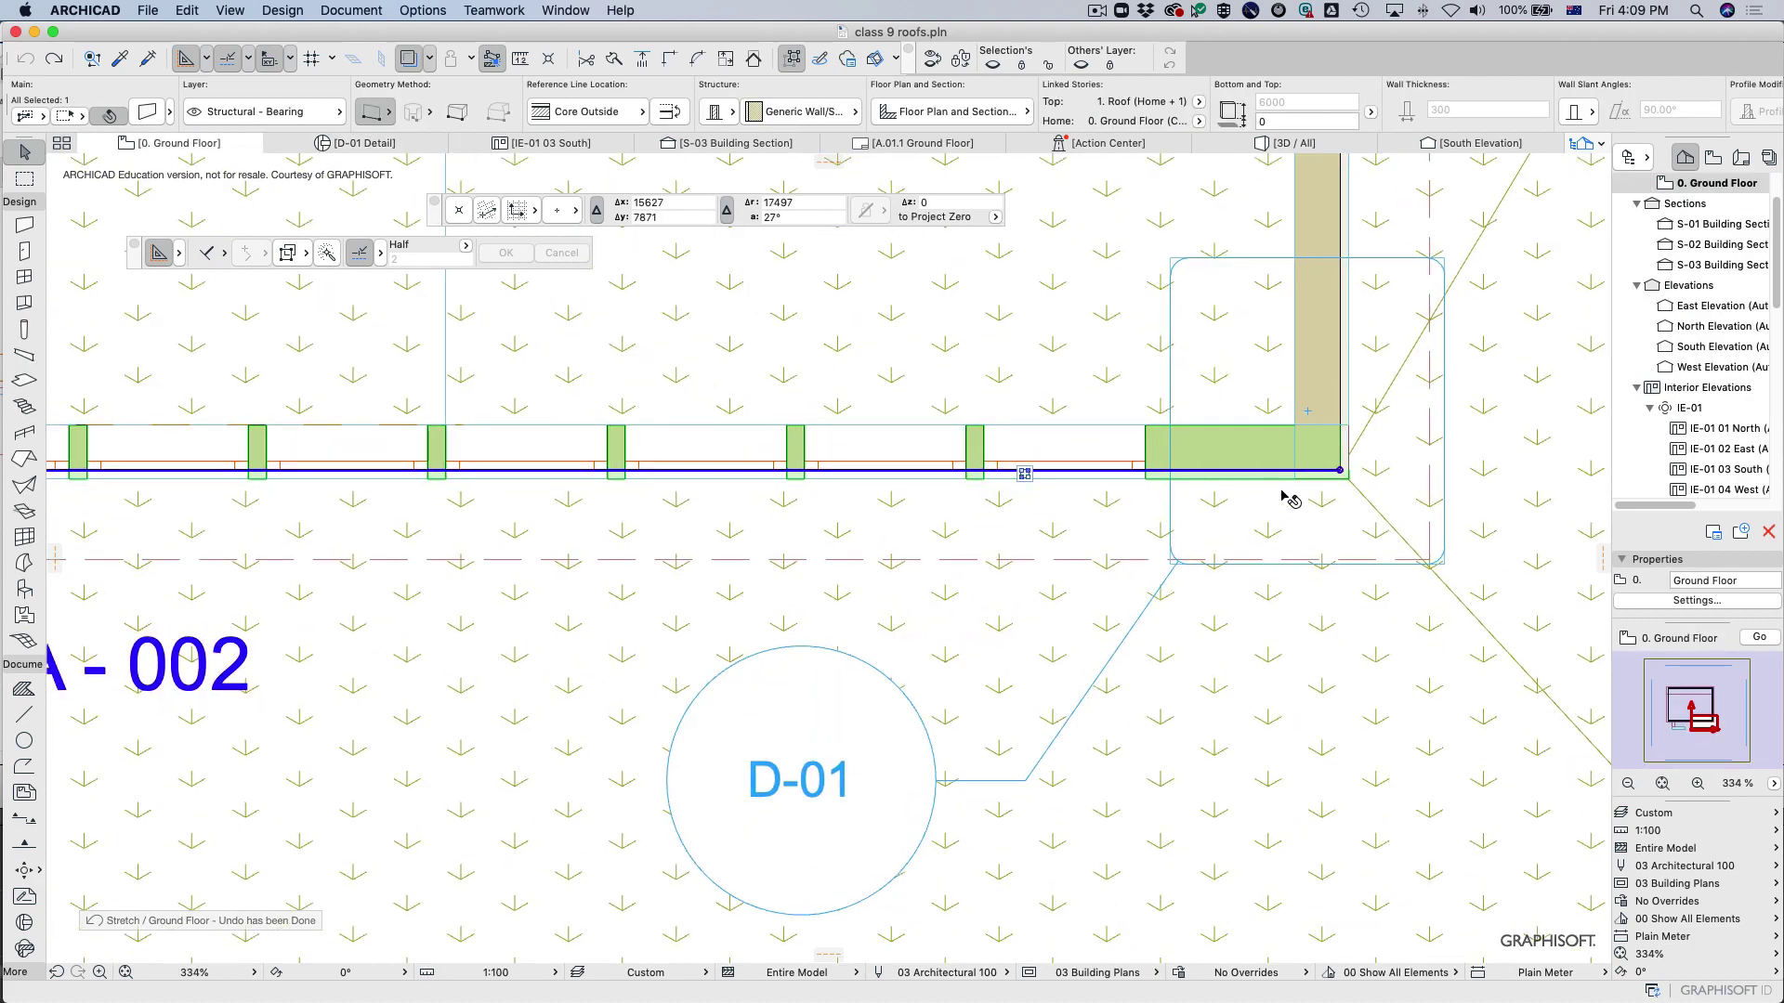
{"action": "scroll", "coordinate": [1375, 472], "scroll_direction": "up", "scroll_amount": 2}
{"action": "left_click", "coordinate": [1385, 493]}
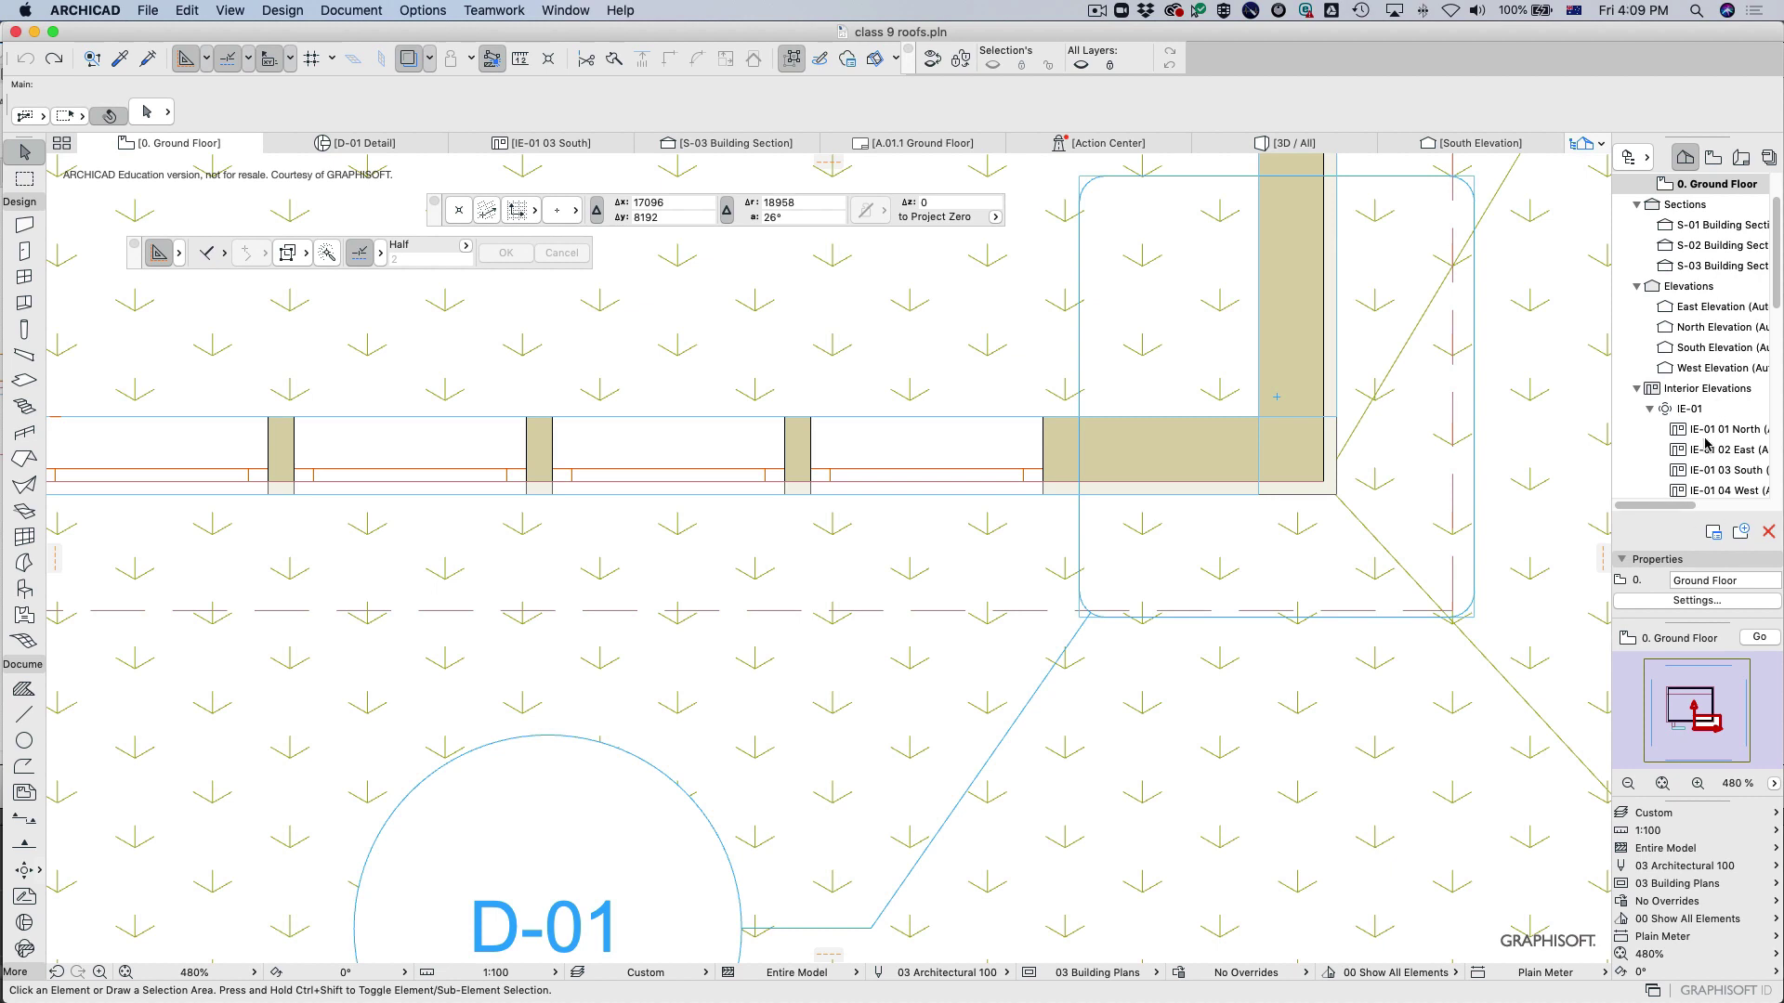
Place a new change marker with a rectangular boundary around the wall post nearest the corner, its head above and left of it.
{"action": "scroll", "coordinate": [1431, 446], "scroll_direction": "right", "scroll_amount": 5}
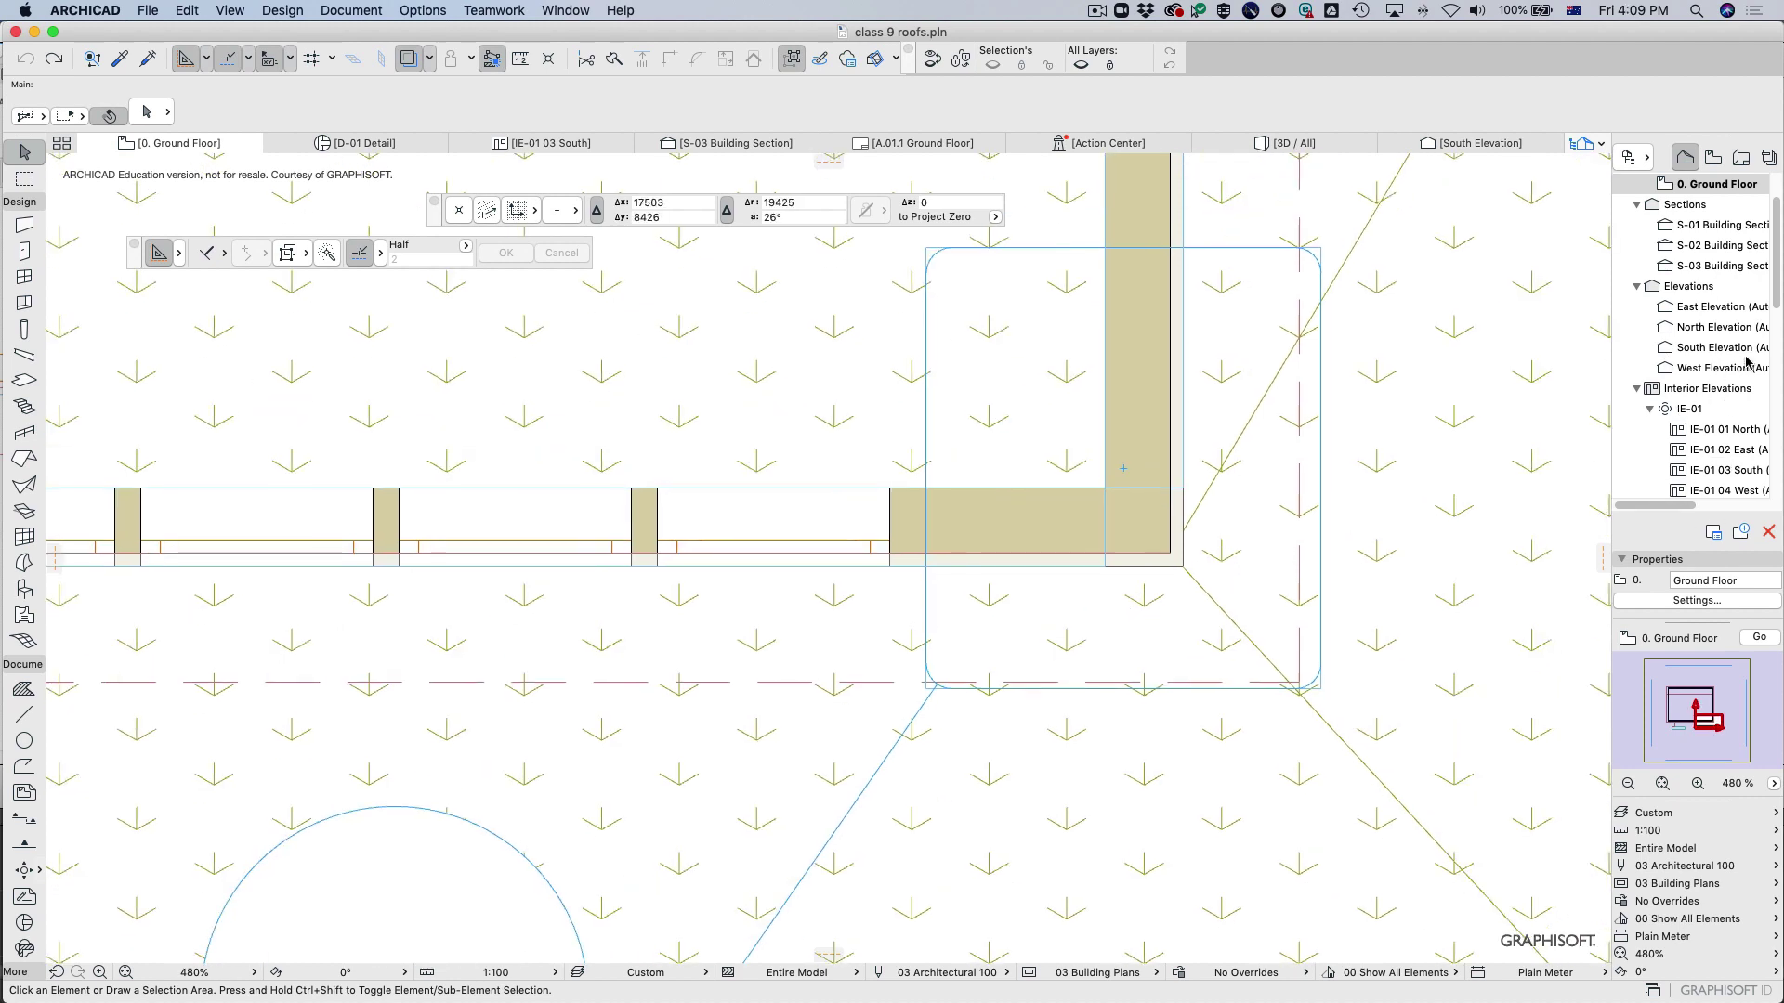
{"action": "scroll", "coordinate": [1710, 391], "scroll_direction": "down", "scroll_amount": 10}
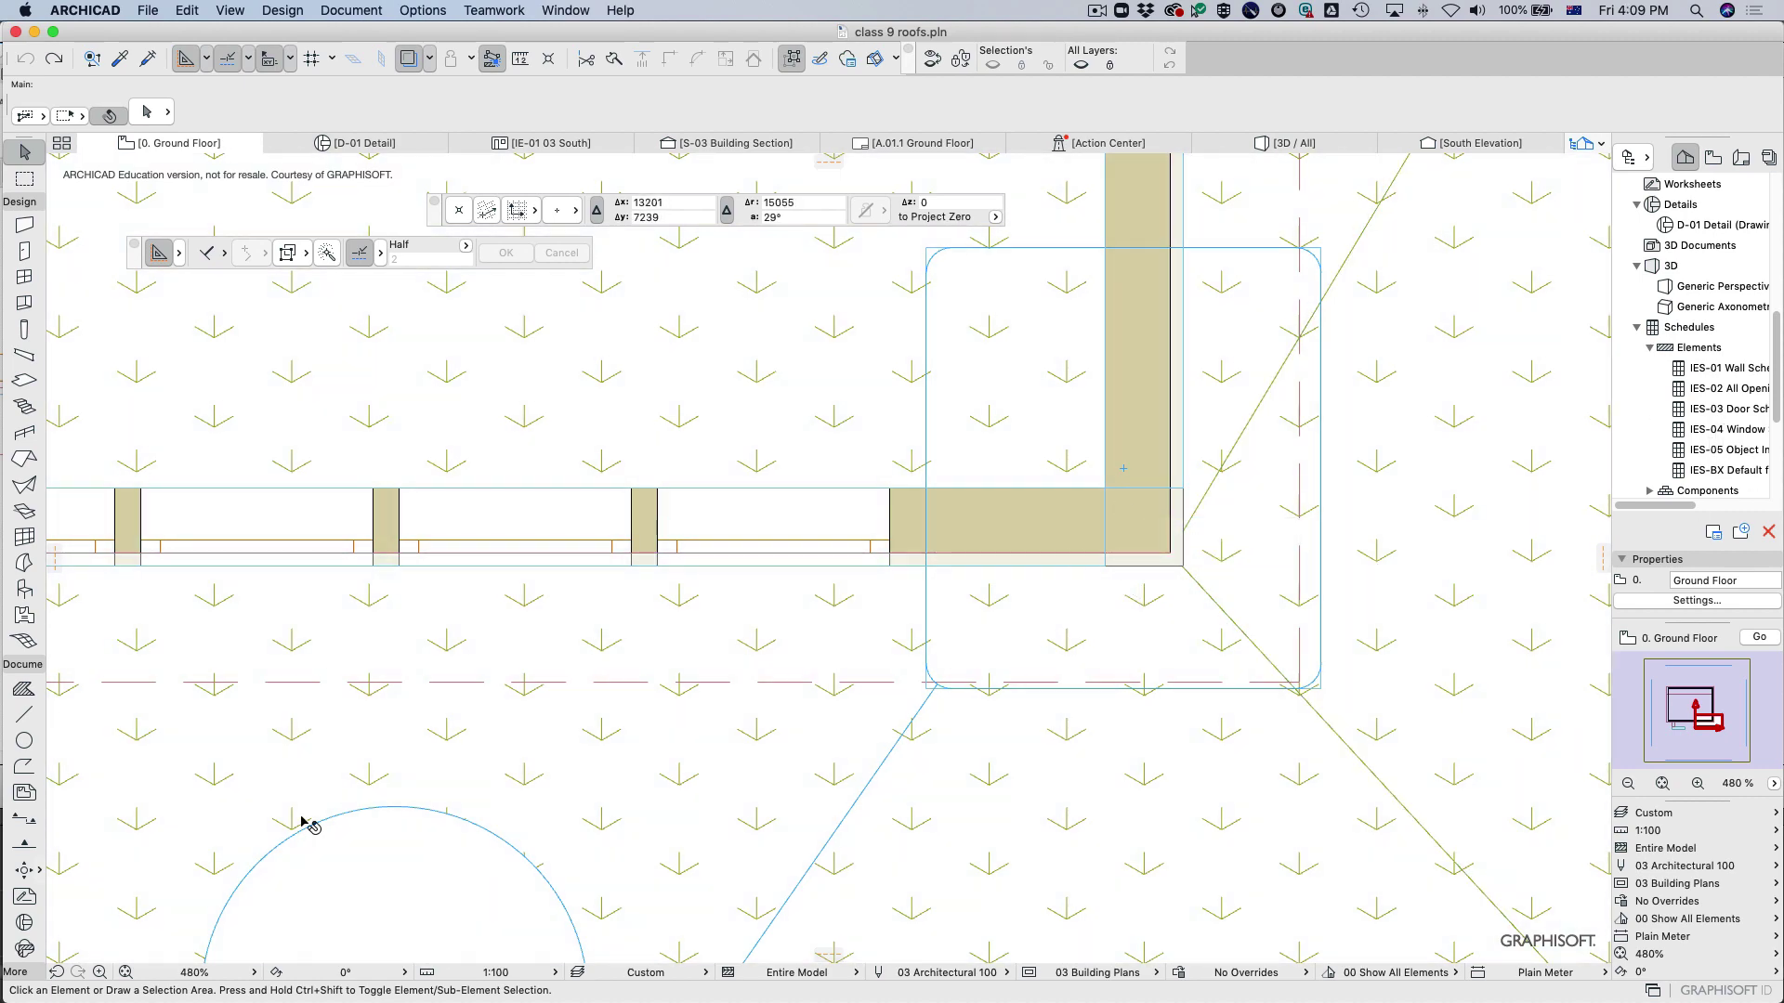
{"action": "scroll", "coordinate": [102, 802], "scroll_direction": "up", "scroll_amount": 2}
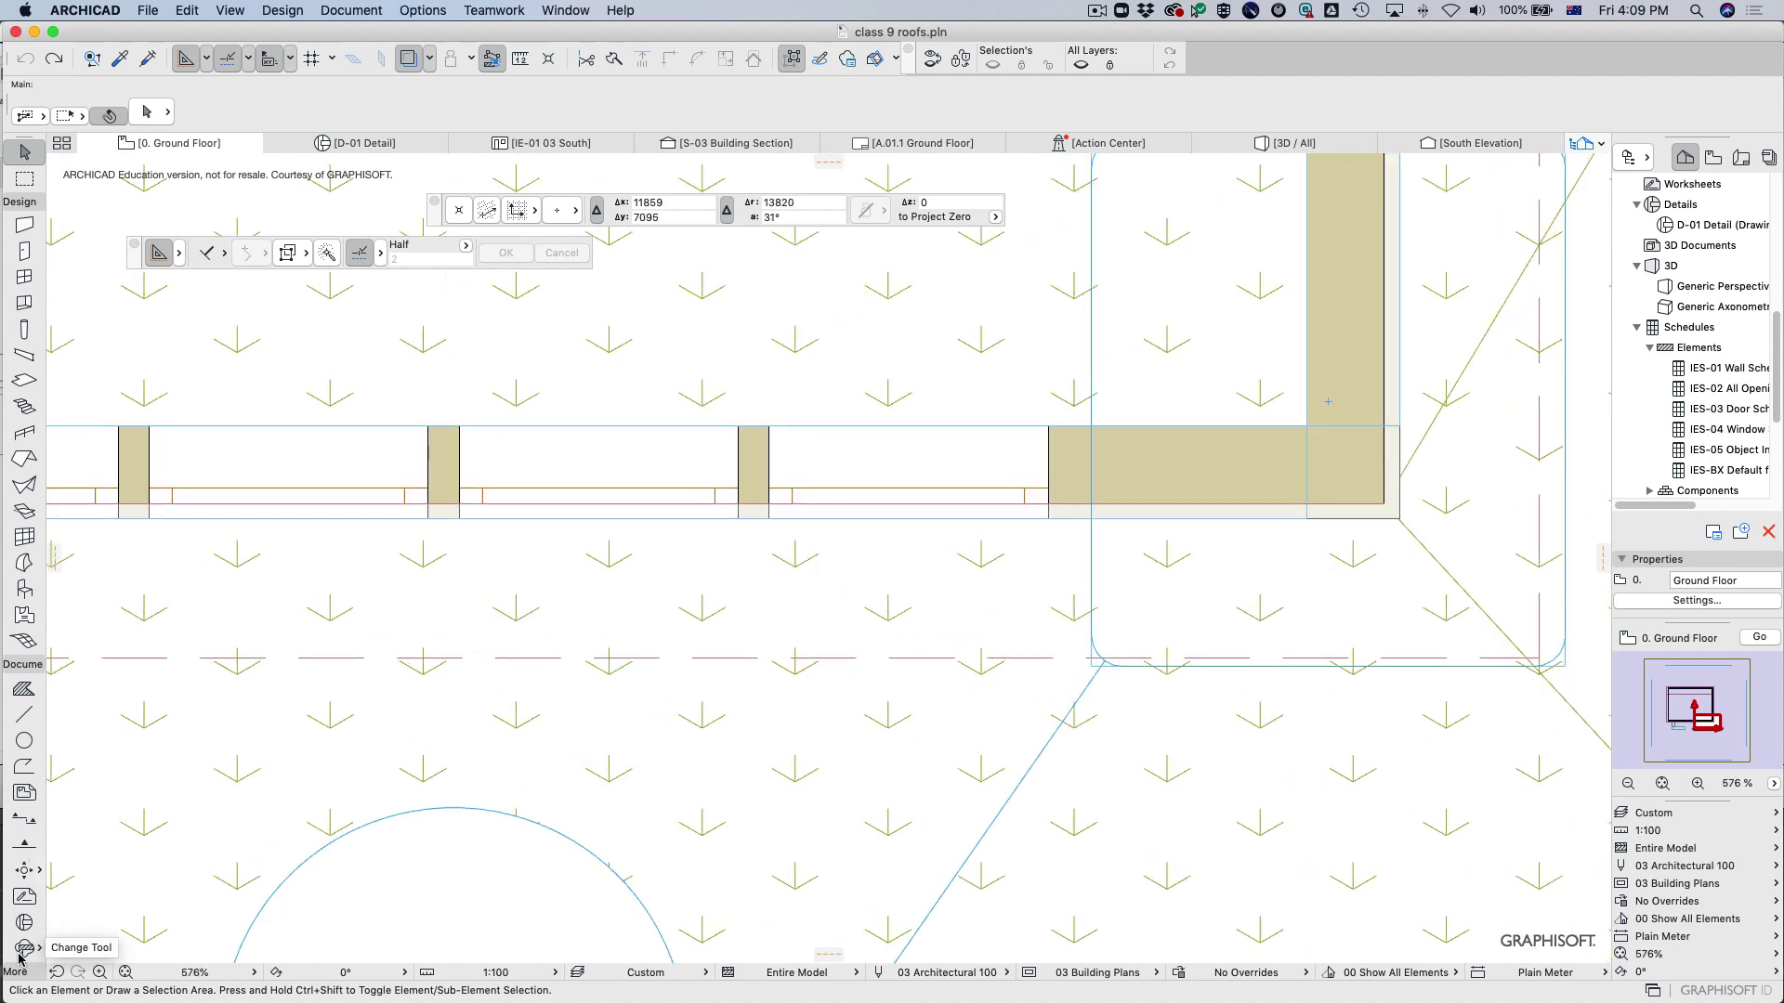
{"action": "left_click", "coordinate": [21, 954]}
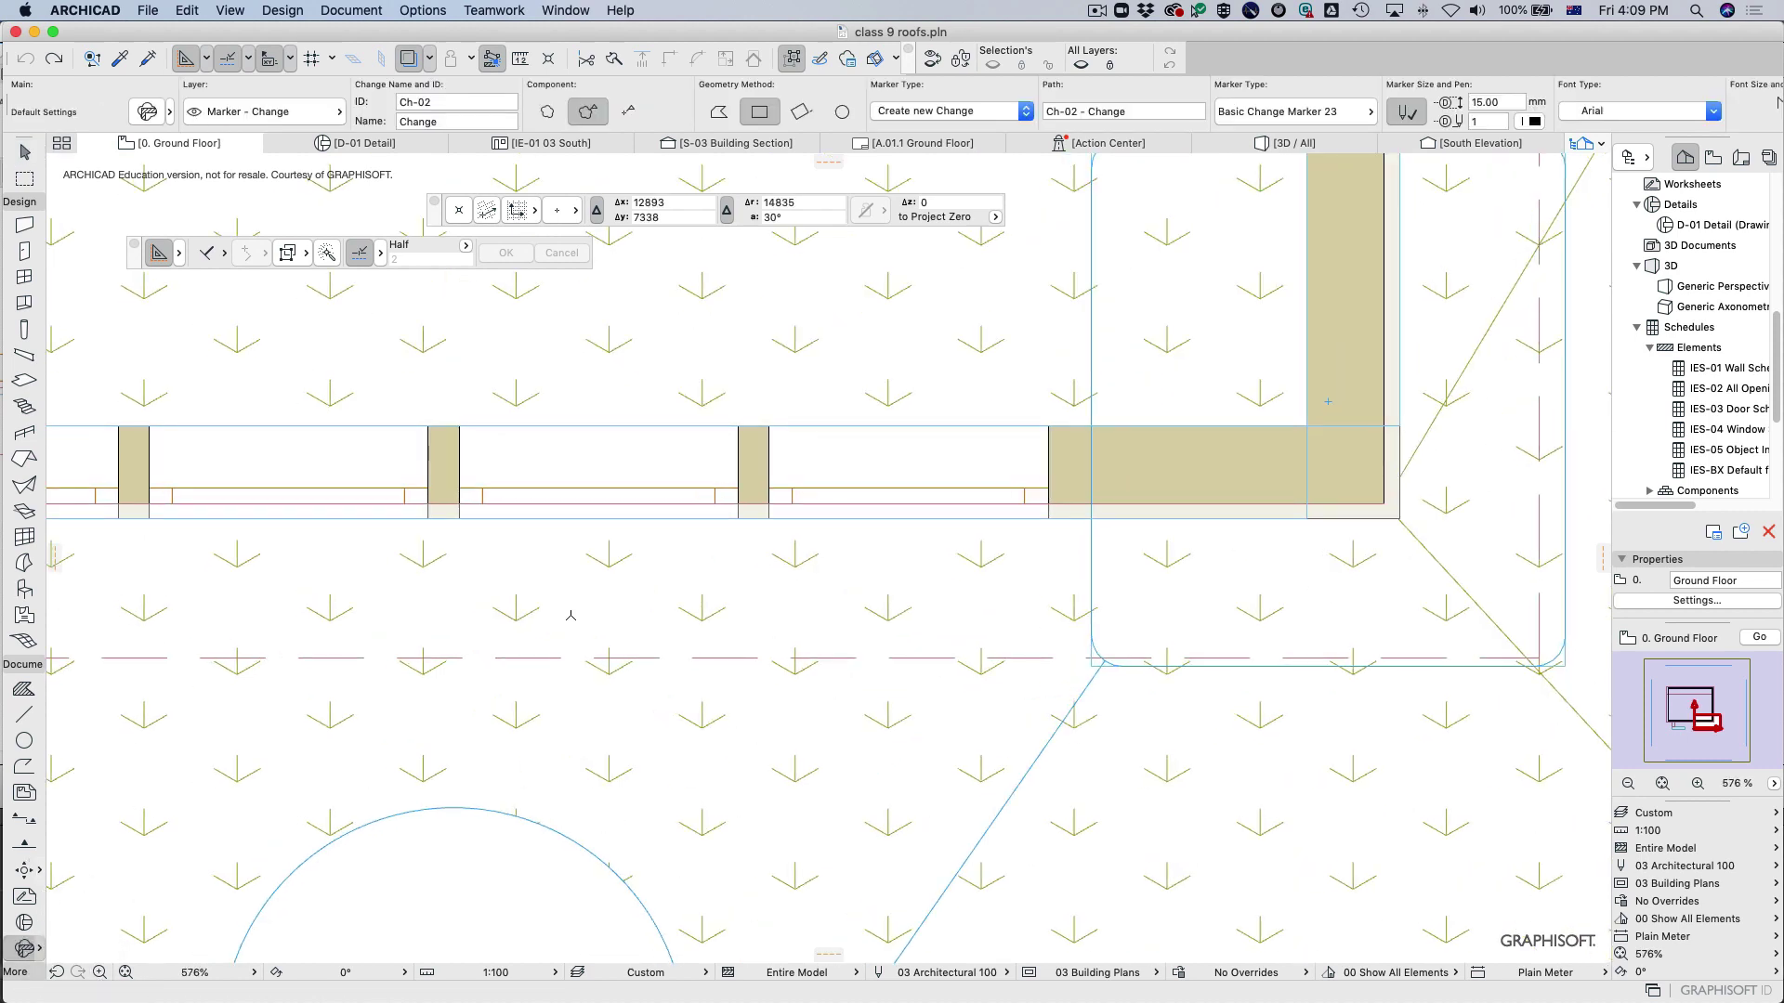
{"action": "left_click", "coordinate": [655, 382]}
{"action": "left_click", "coordinate": [926, 618]}
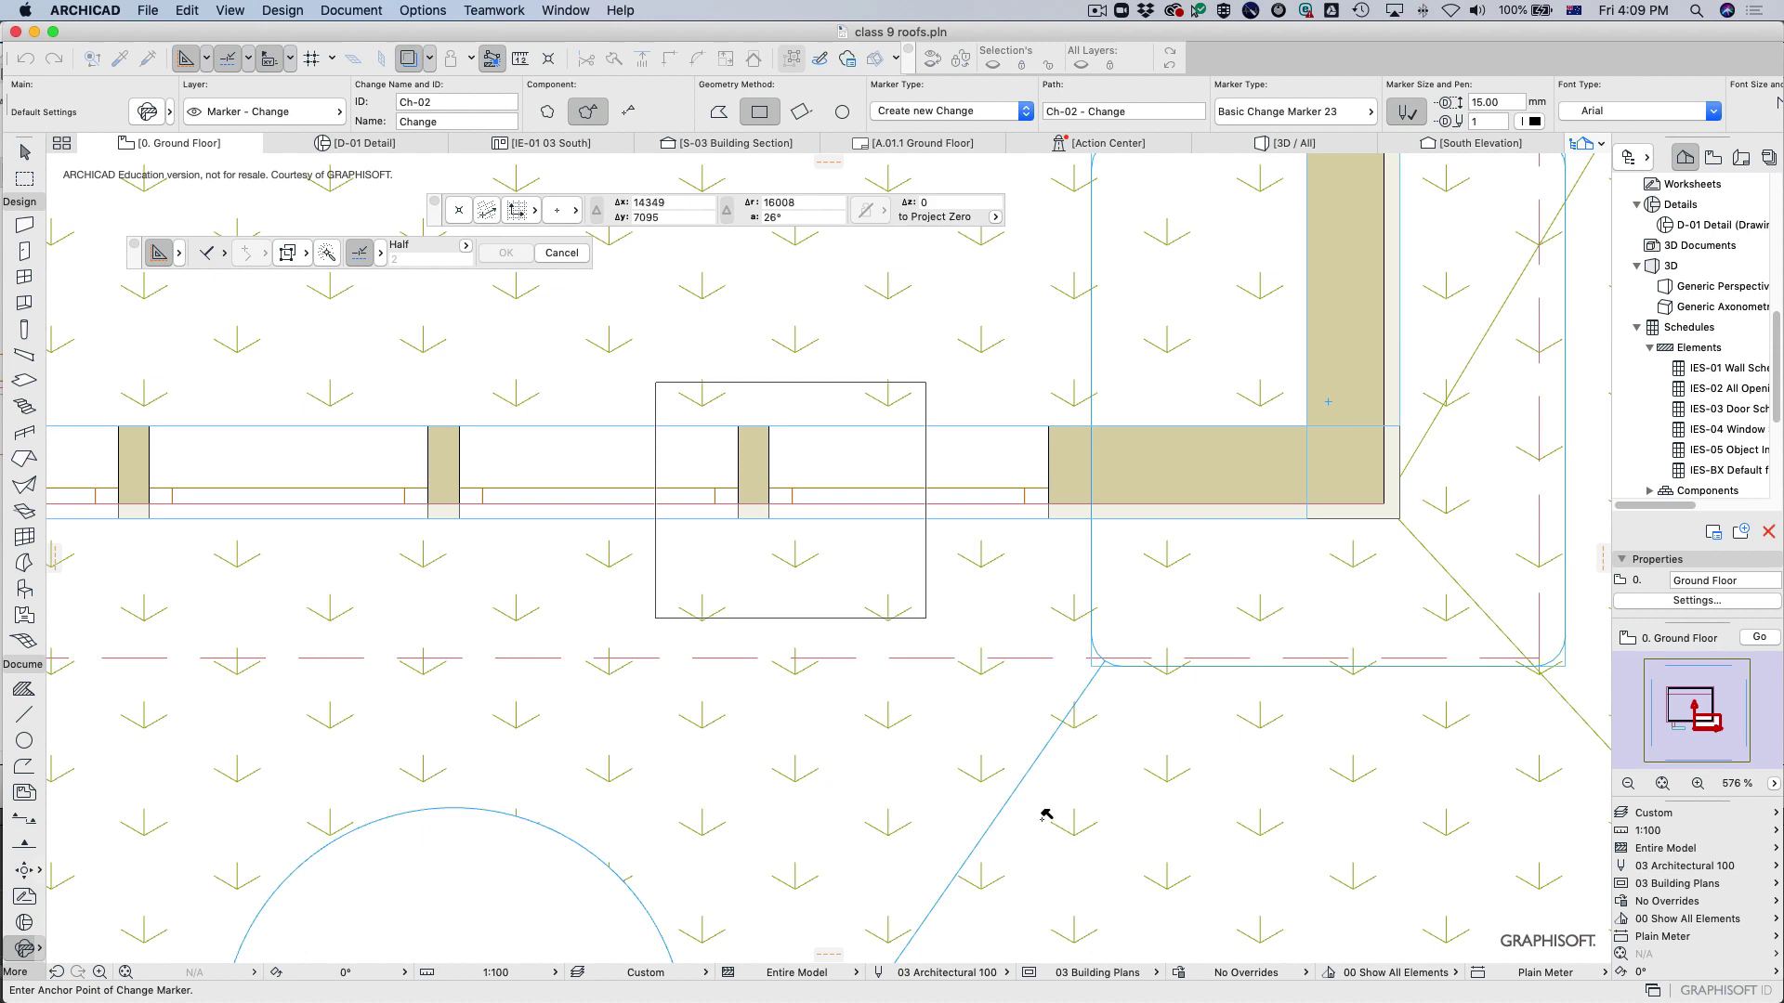
{"action": "left_click", "coordinate": [606, 301]}
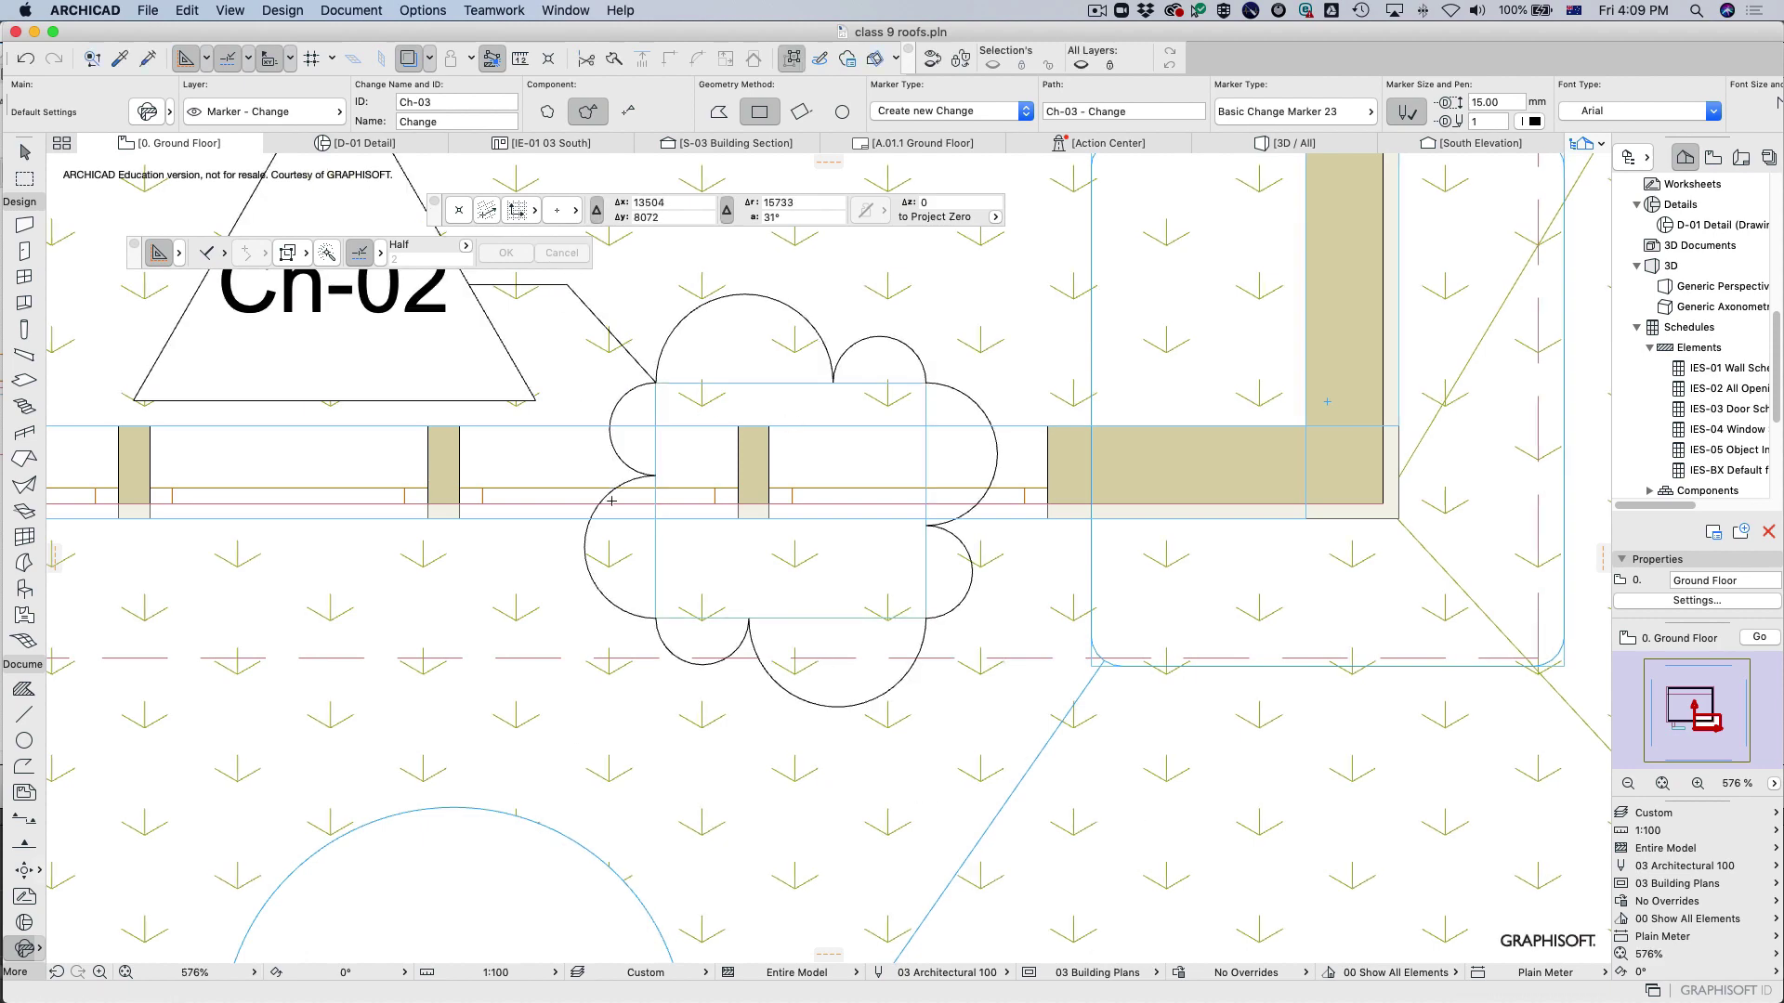
{"action": "scroll", "coordinate": [610, 488], "scroll_direction": "down", "scroll_amount": 2}
{"action": "key", "text": "Escape"}
{"action": "left_click", "coordinate": [549, 410]}
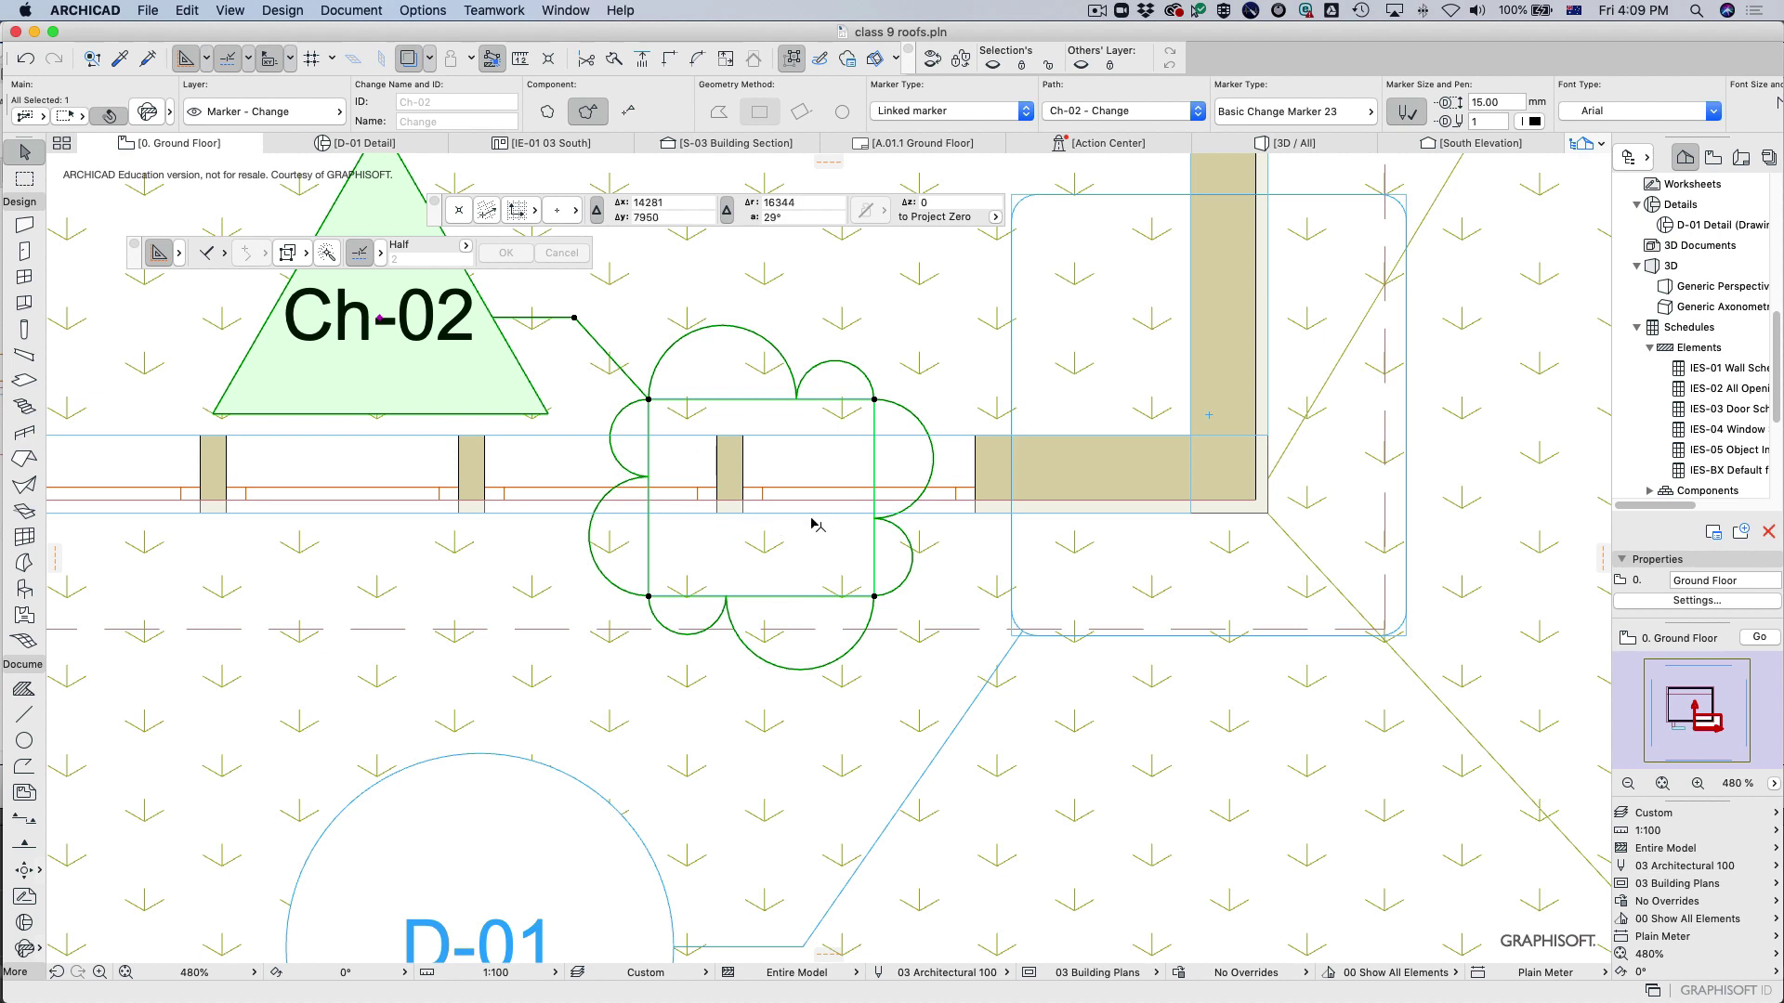
Open the Change List project index and examine the new change's entry and its last modified time.
{"action": "left_click_drag", "start_coordinate": [1777, 399], "coordinate": [1778, 492]}
{"action": "left_click", "coordinate": [1686, 344]}
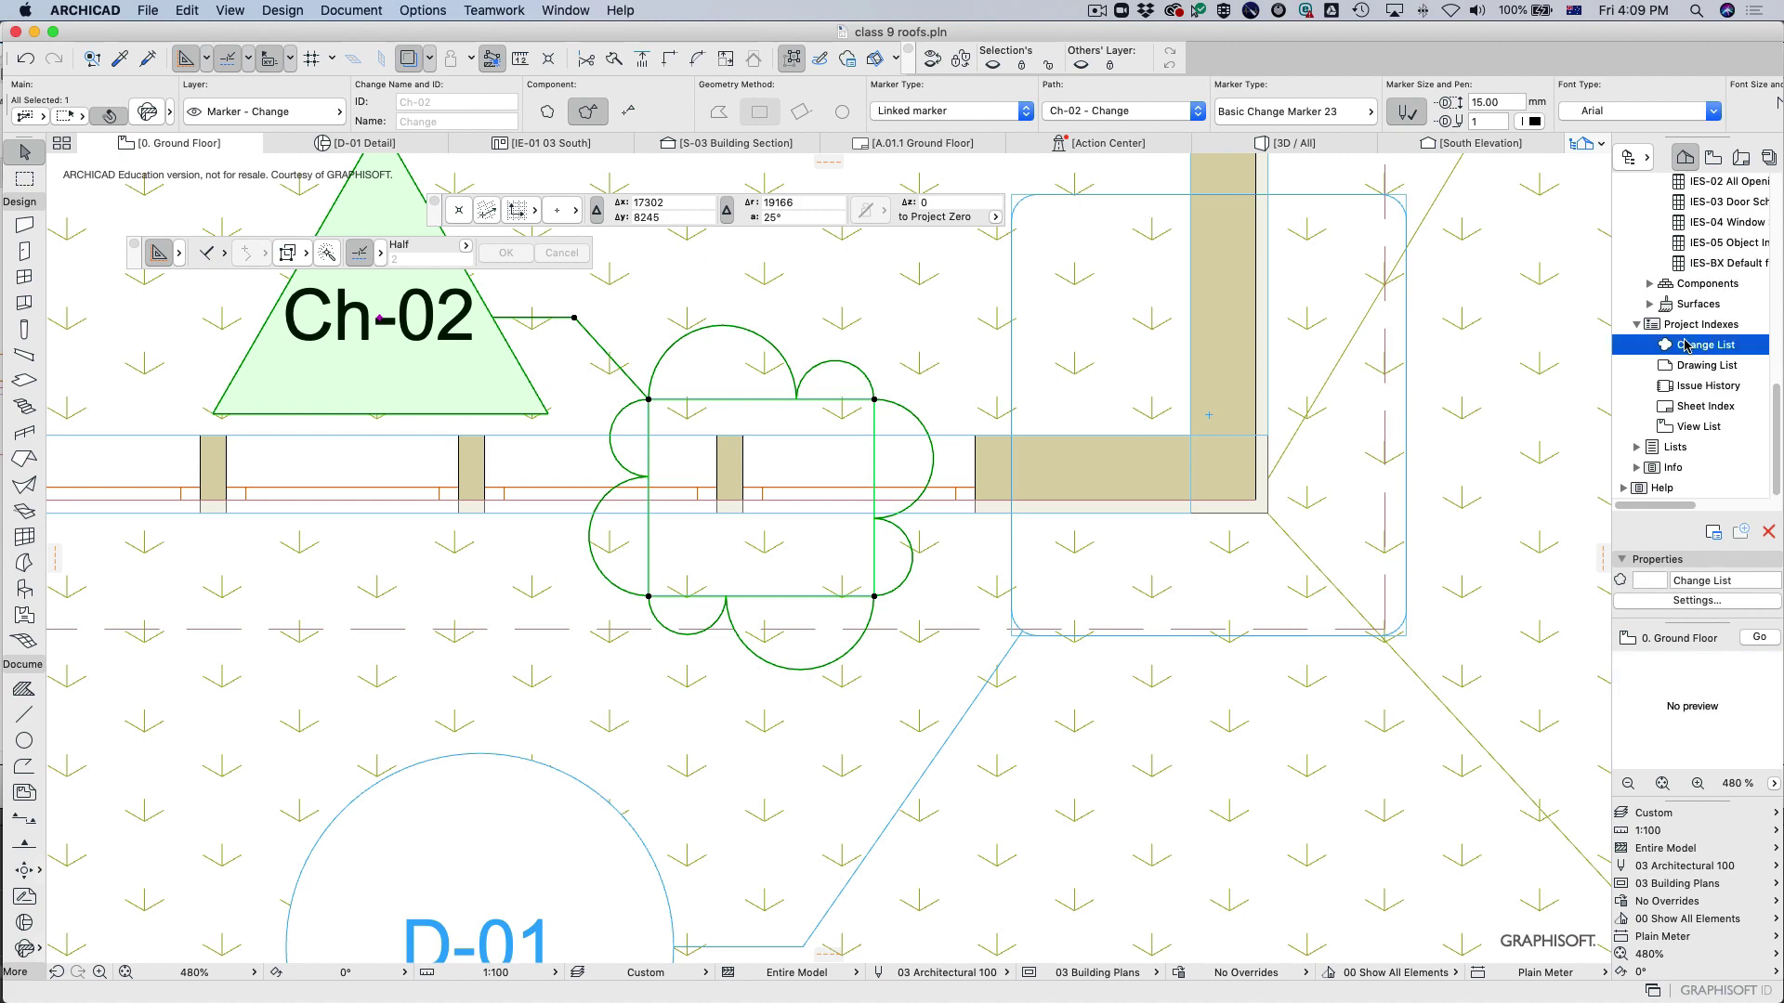
{"action": "double_click", "coordinate": [1686, 345]}
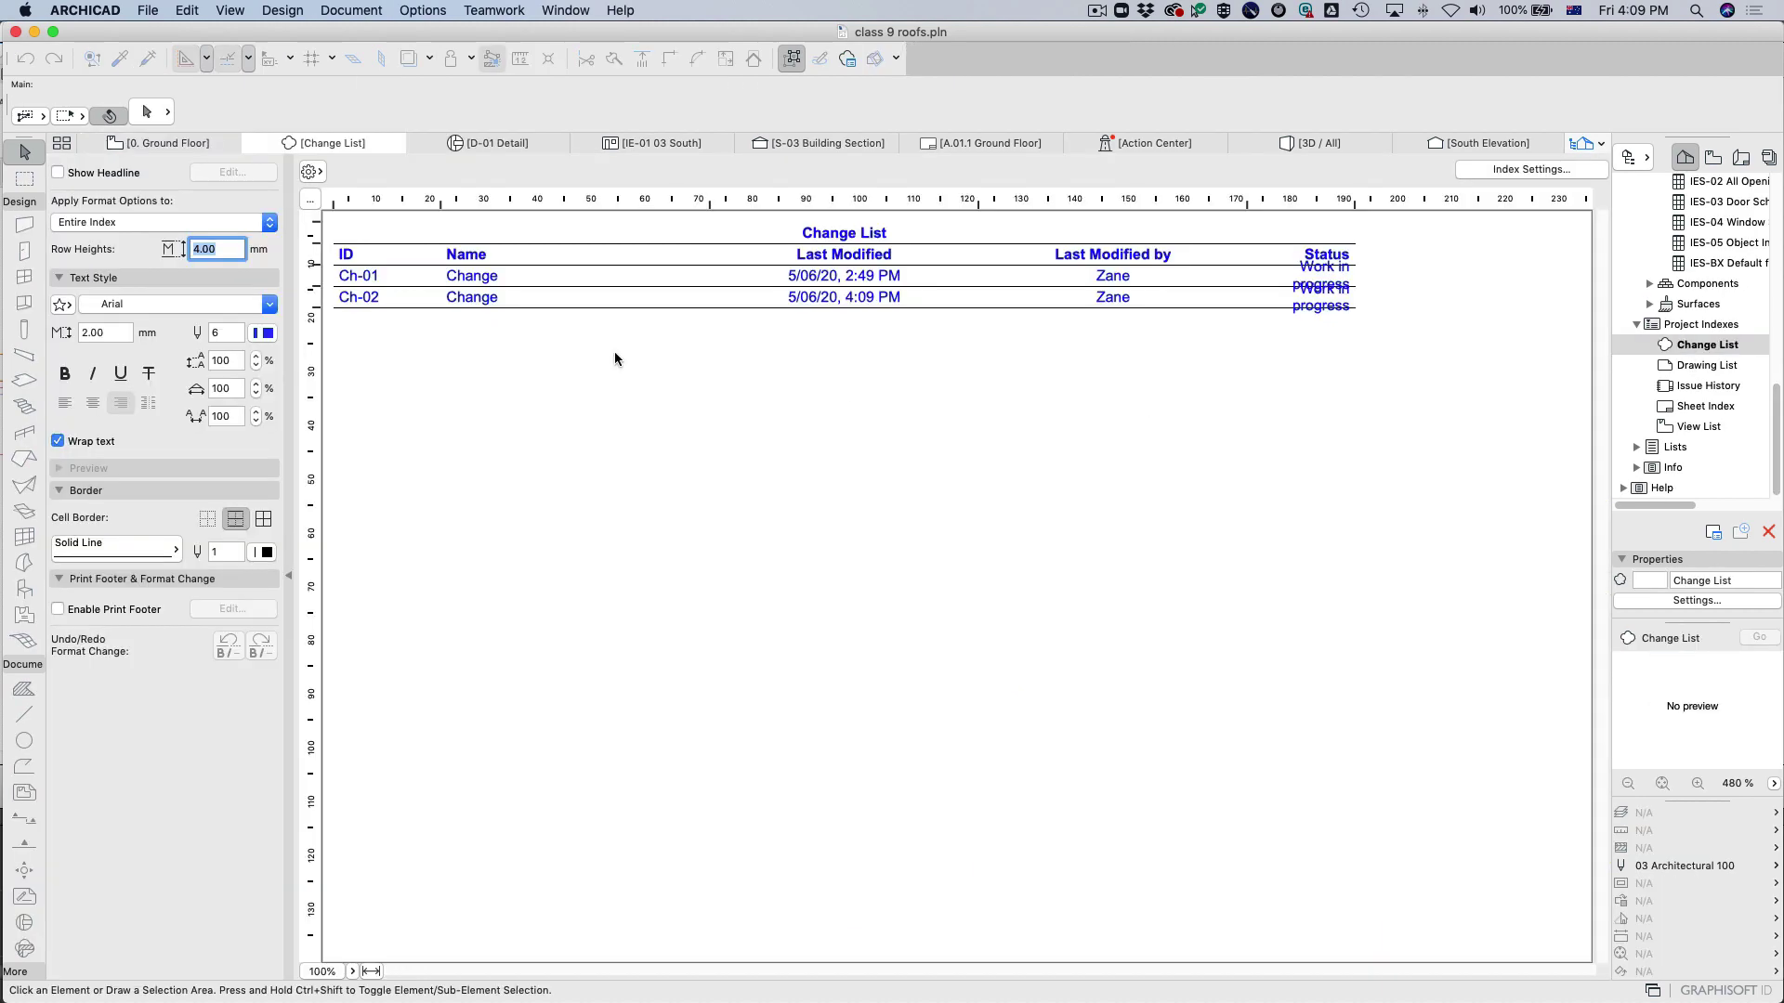
{"action": "left_click", "coordinate": [785, 299]}
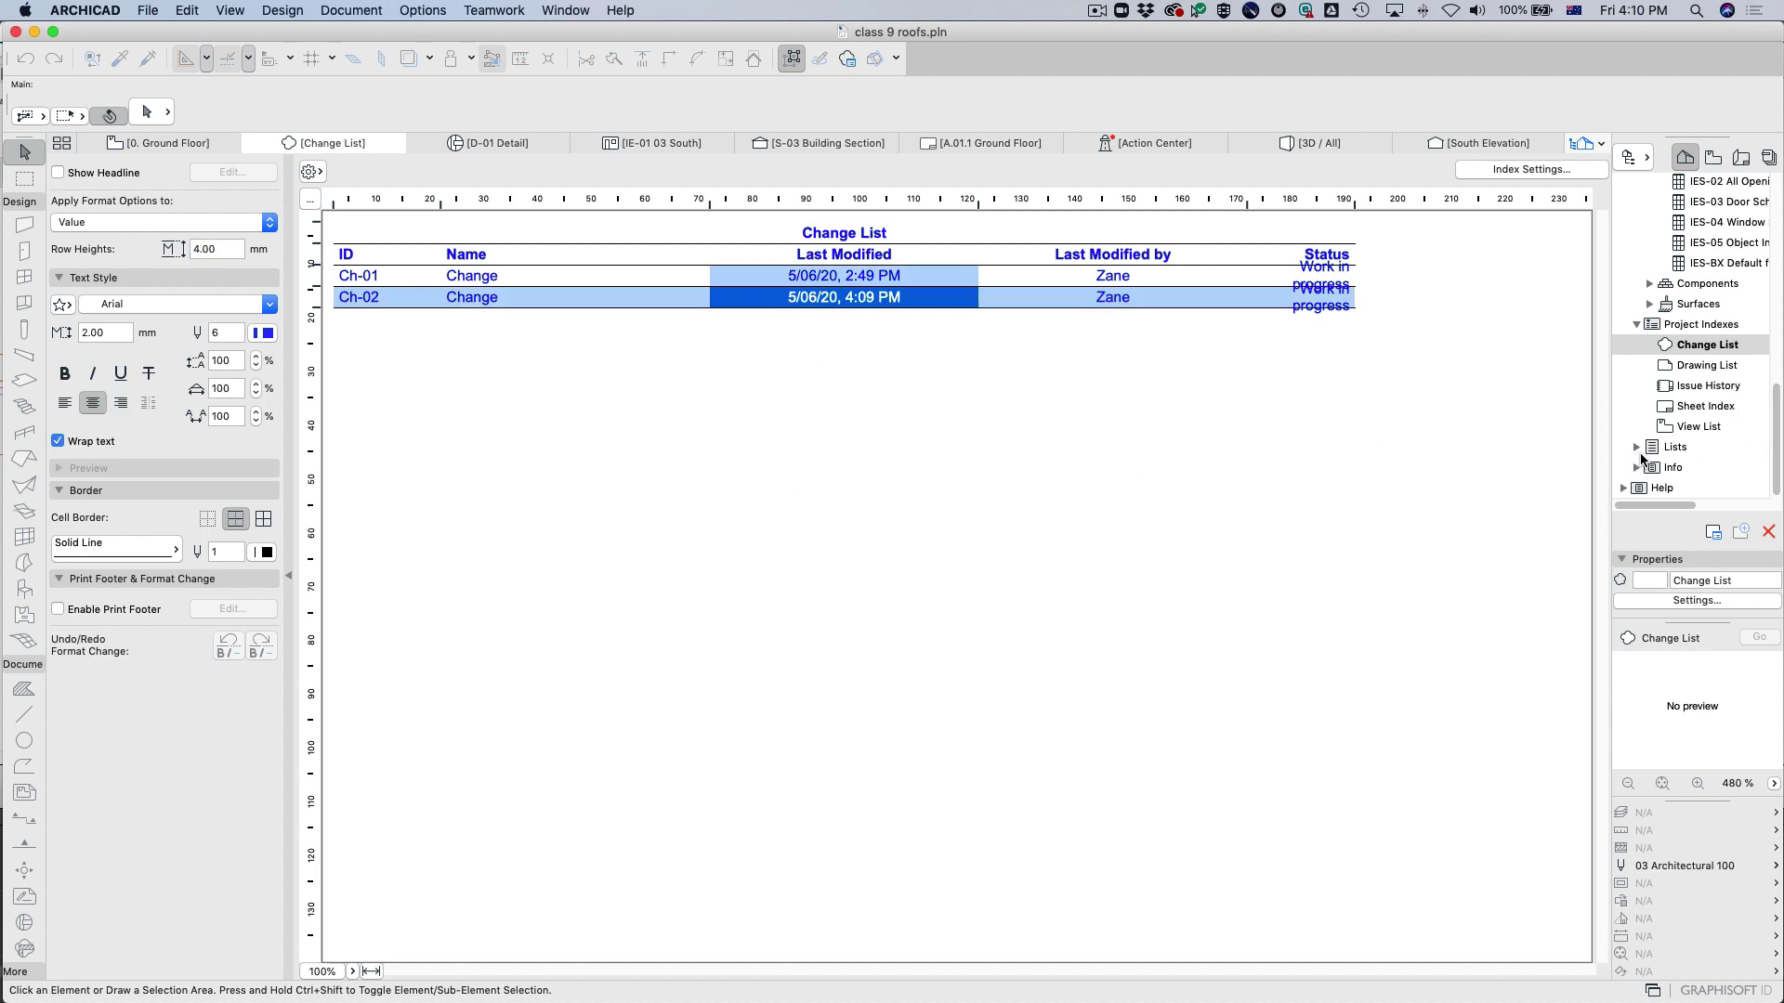
{"action": "left_click_drag", "start_coordinate": [1776, 455], "coordinate": [1777, 304]}
{"action": "scroll", "coordinate": [1691, 334], "scroll_direction": "down", "scroll_amount": 10}
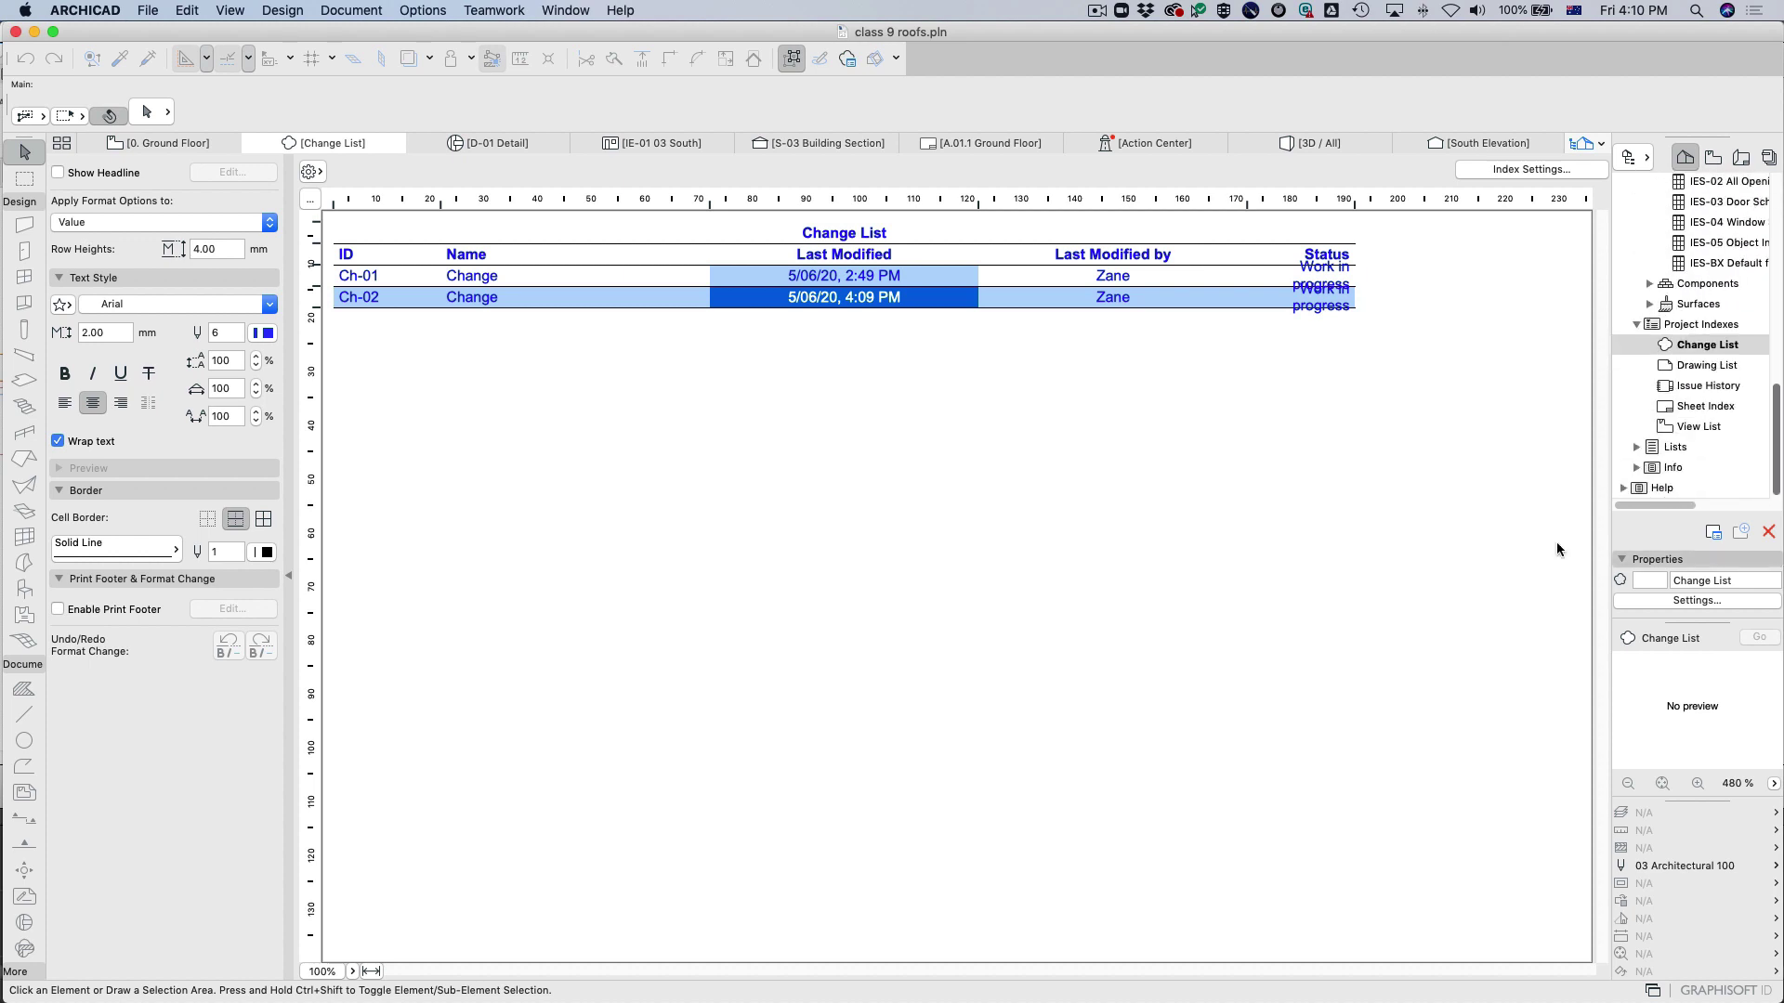
Return to the ground floor and review the new change marker's renovation properties and symbol settings without changing them.
{"action": "left_click", "coordinate": [160, 146]}
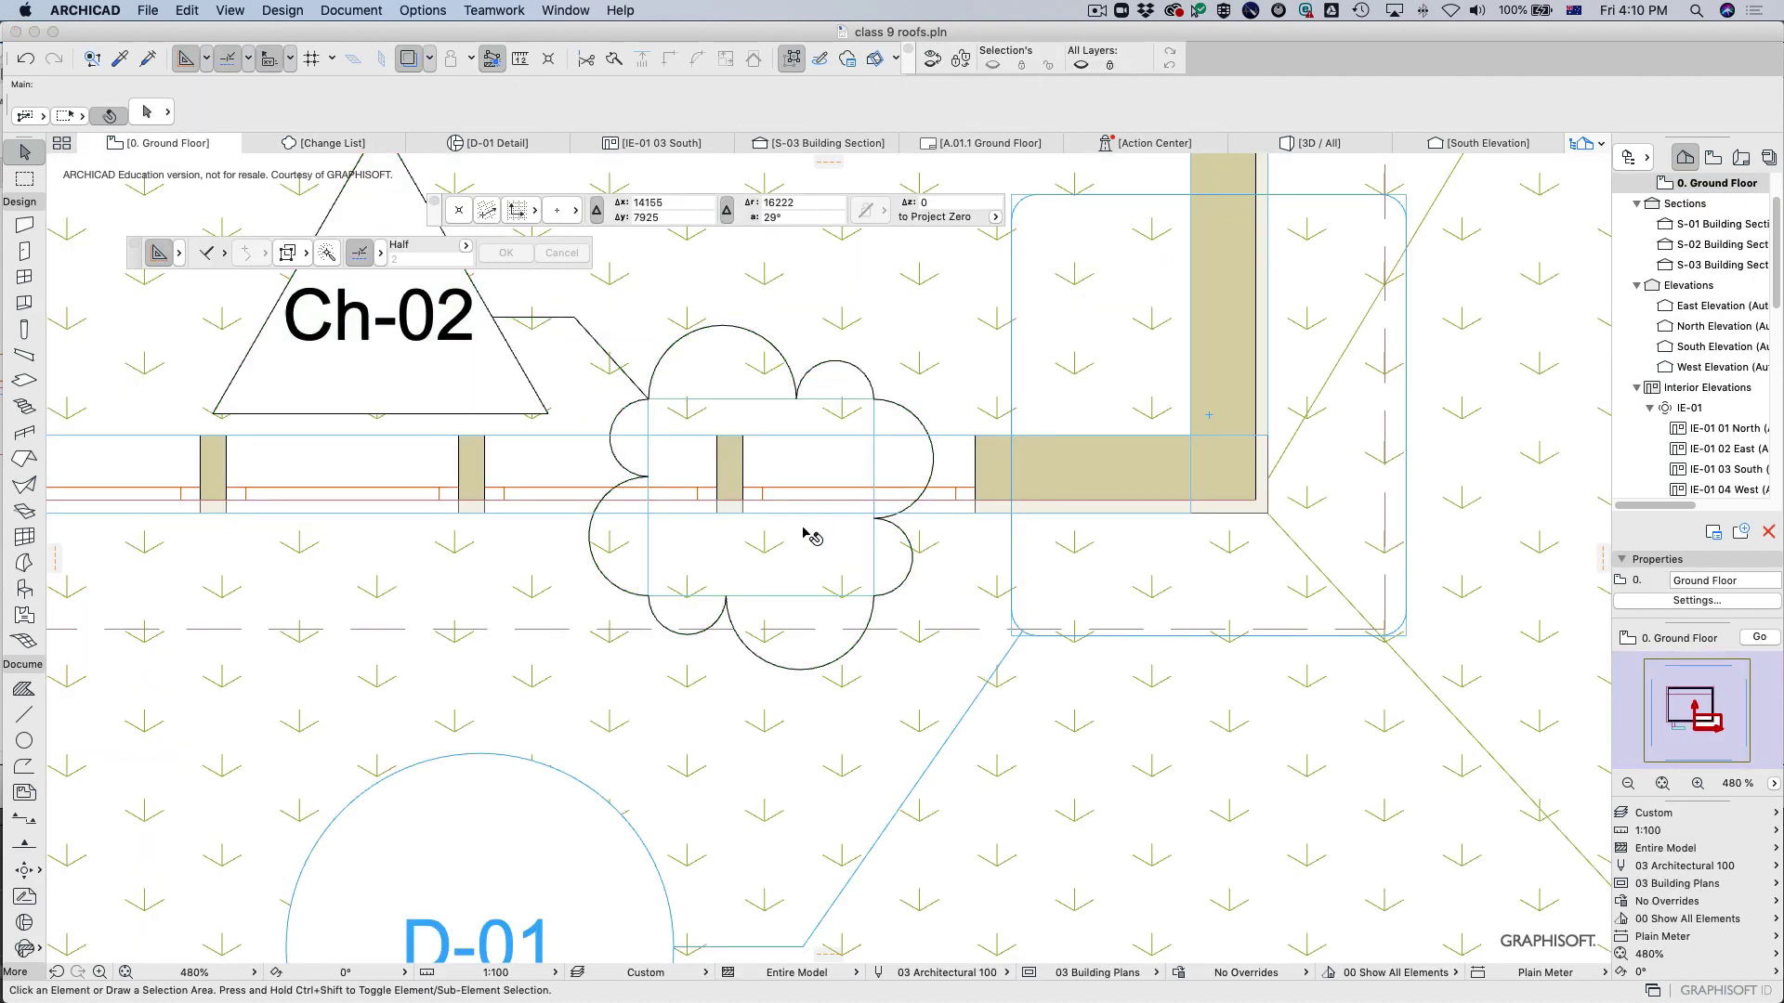
{"action": "left_click", "coordinate": [657, 410]}
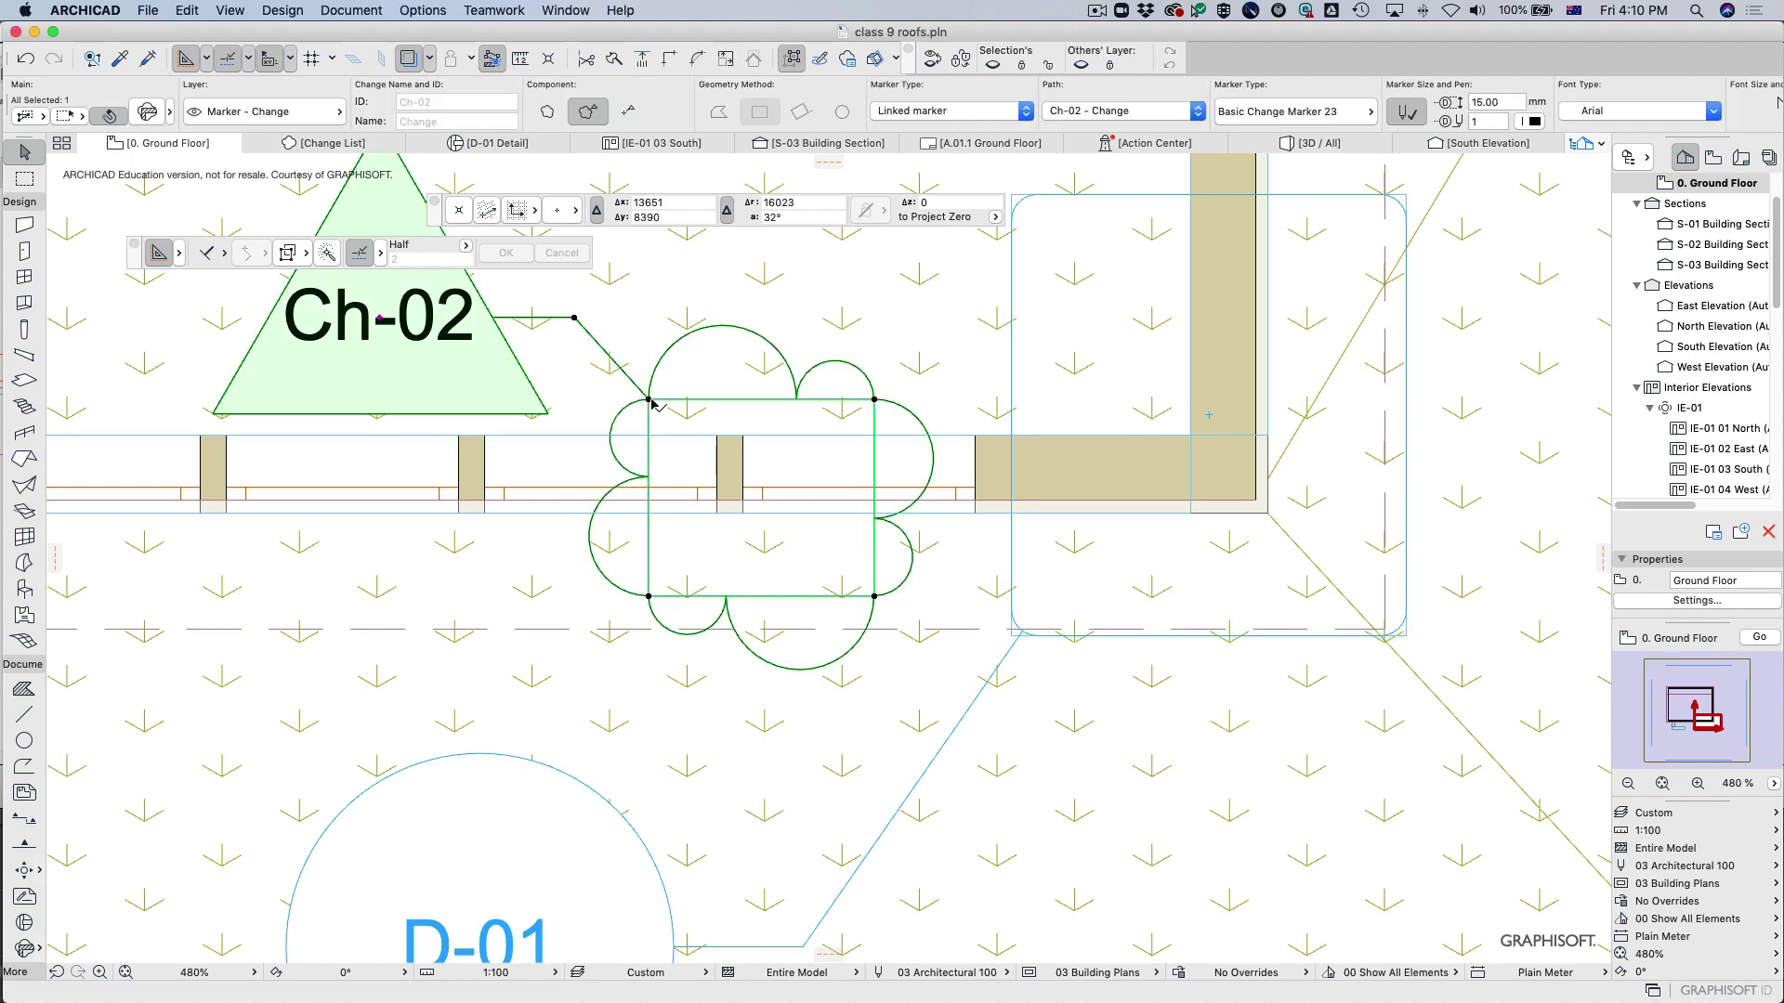
{"action": "left_click", "coordinate": [147, 113]}
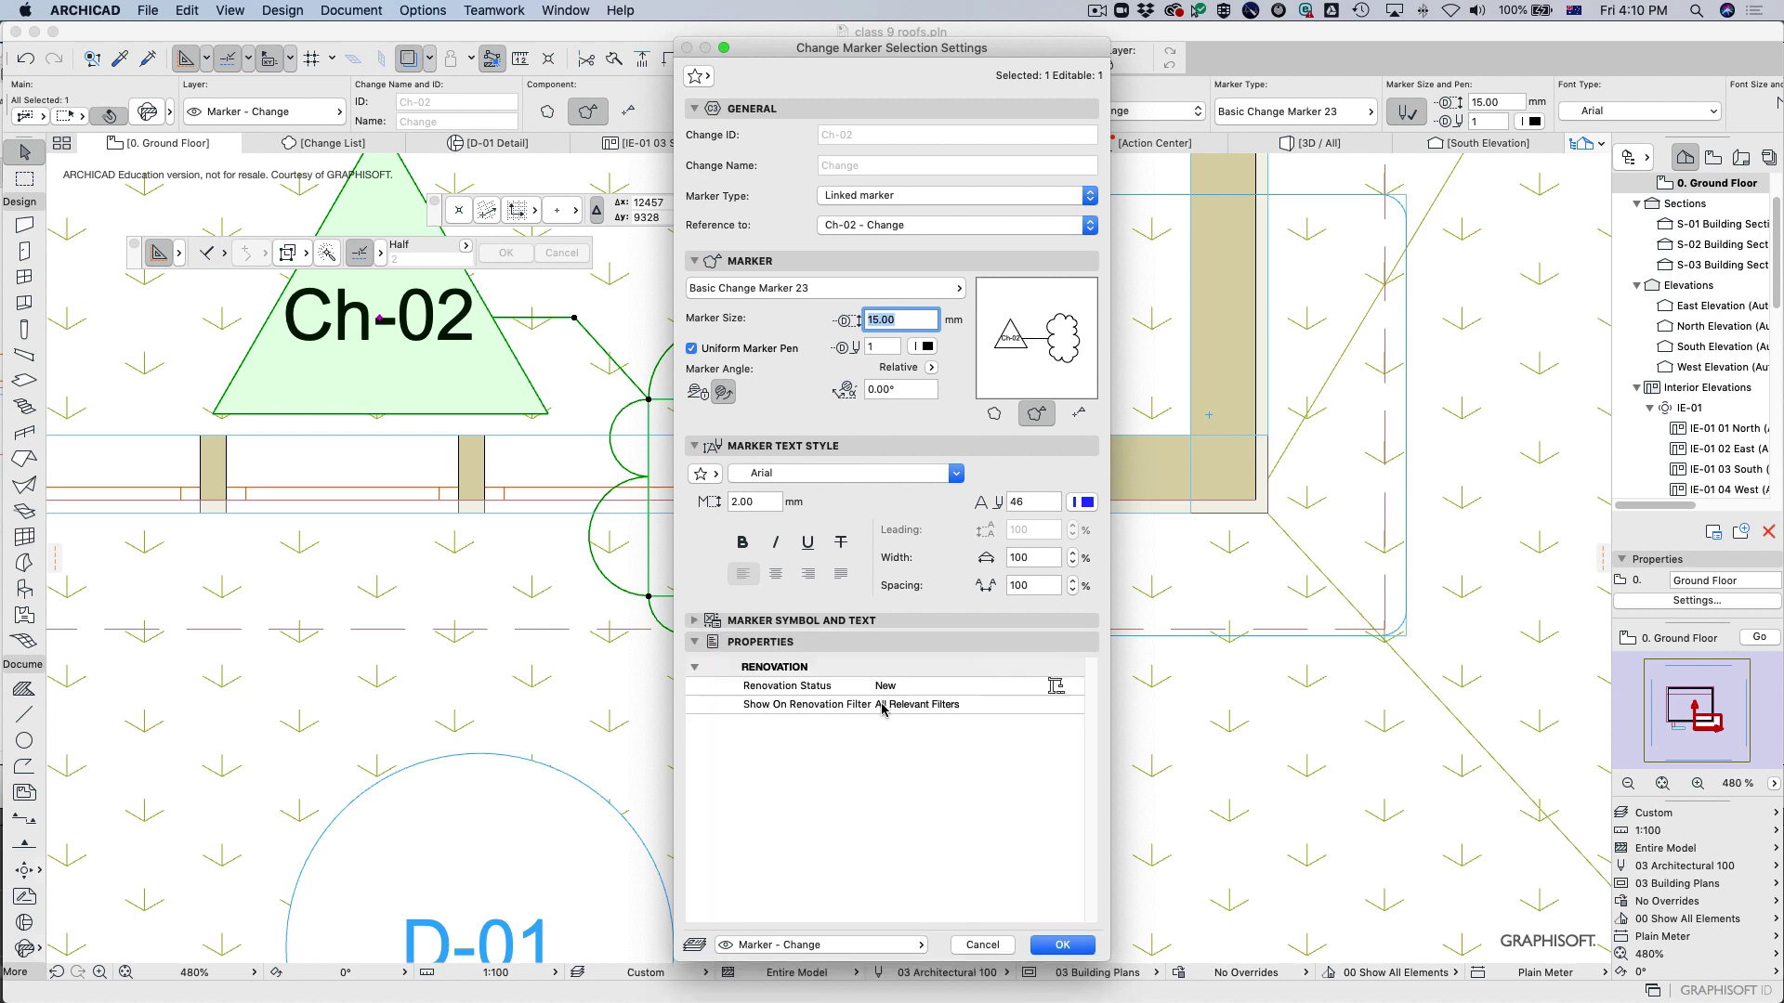
{"action": "left_click", "coordinate": [881, 706]}
{"action": "left_click", "coordinate": [845, 818]}
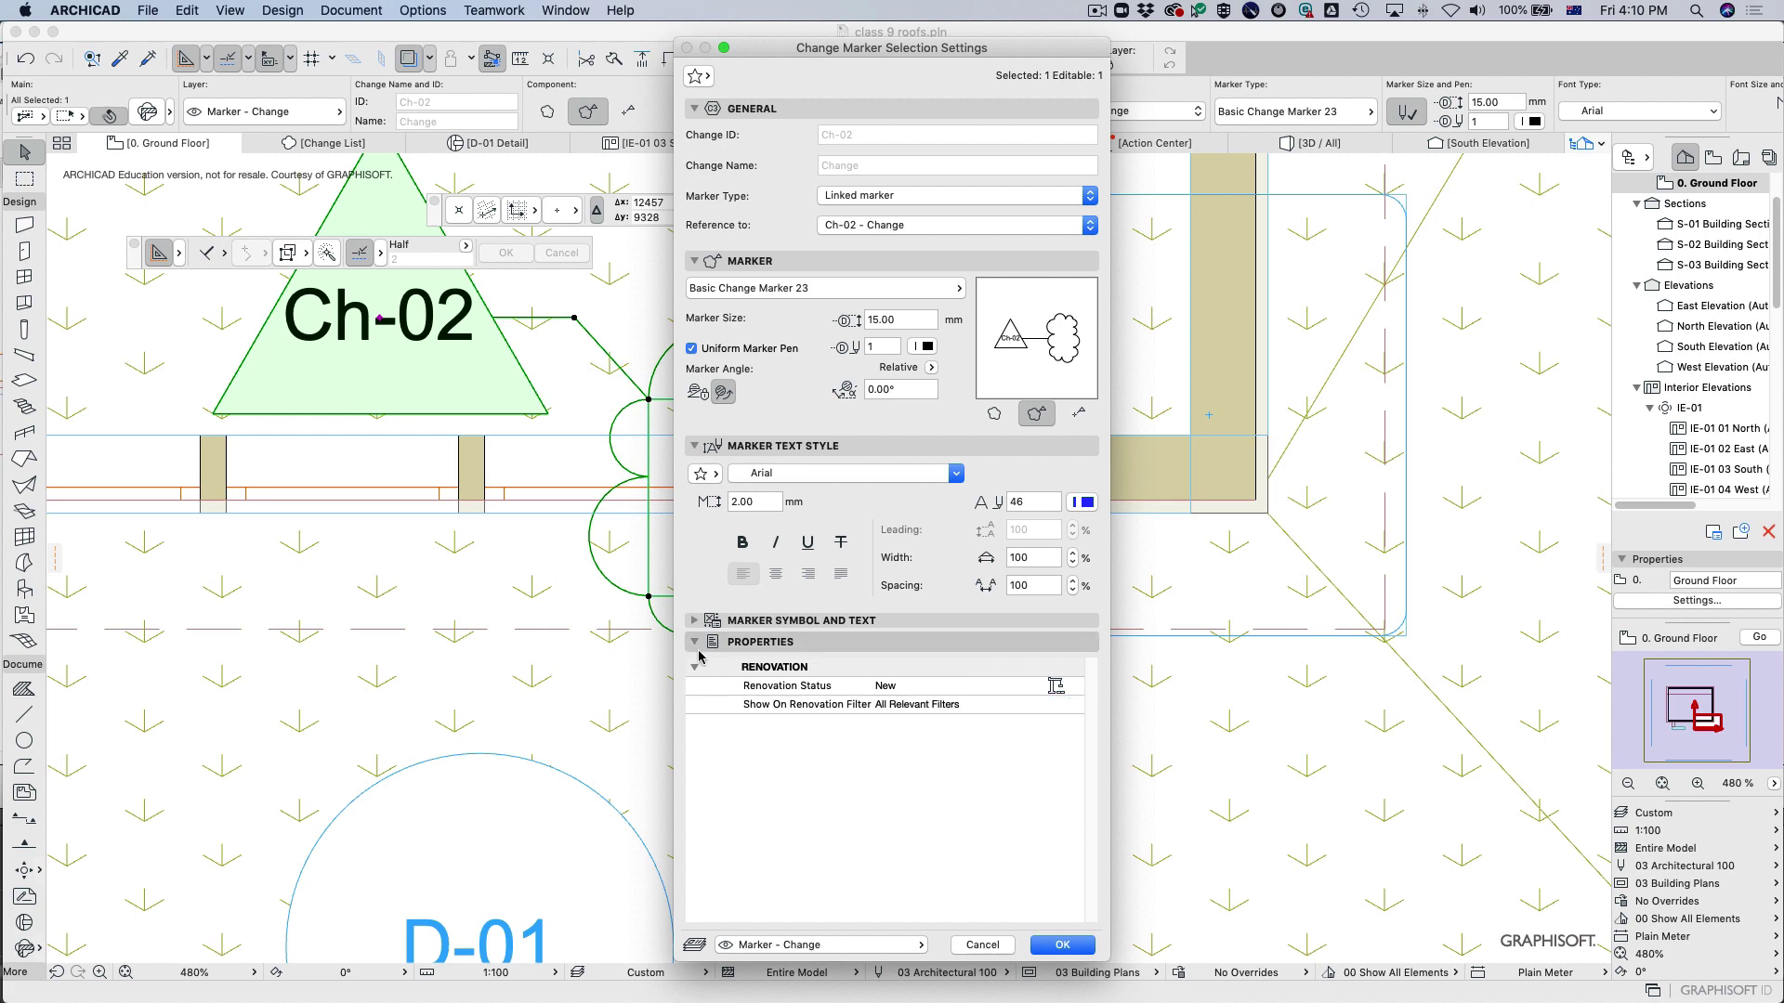
{"action": "left_click", "coordinate": [695, 635]}
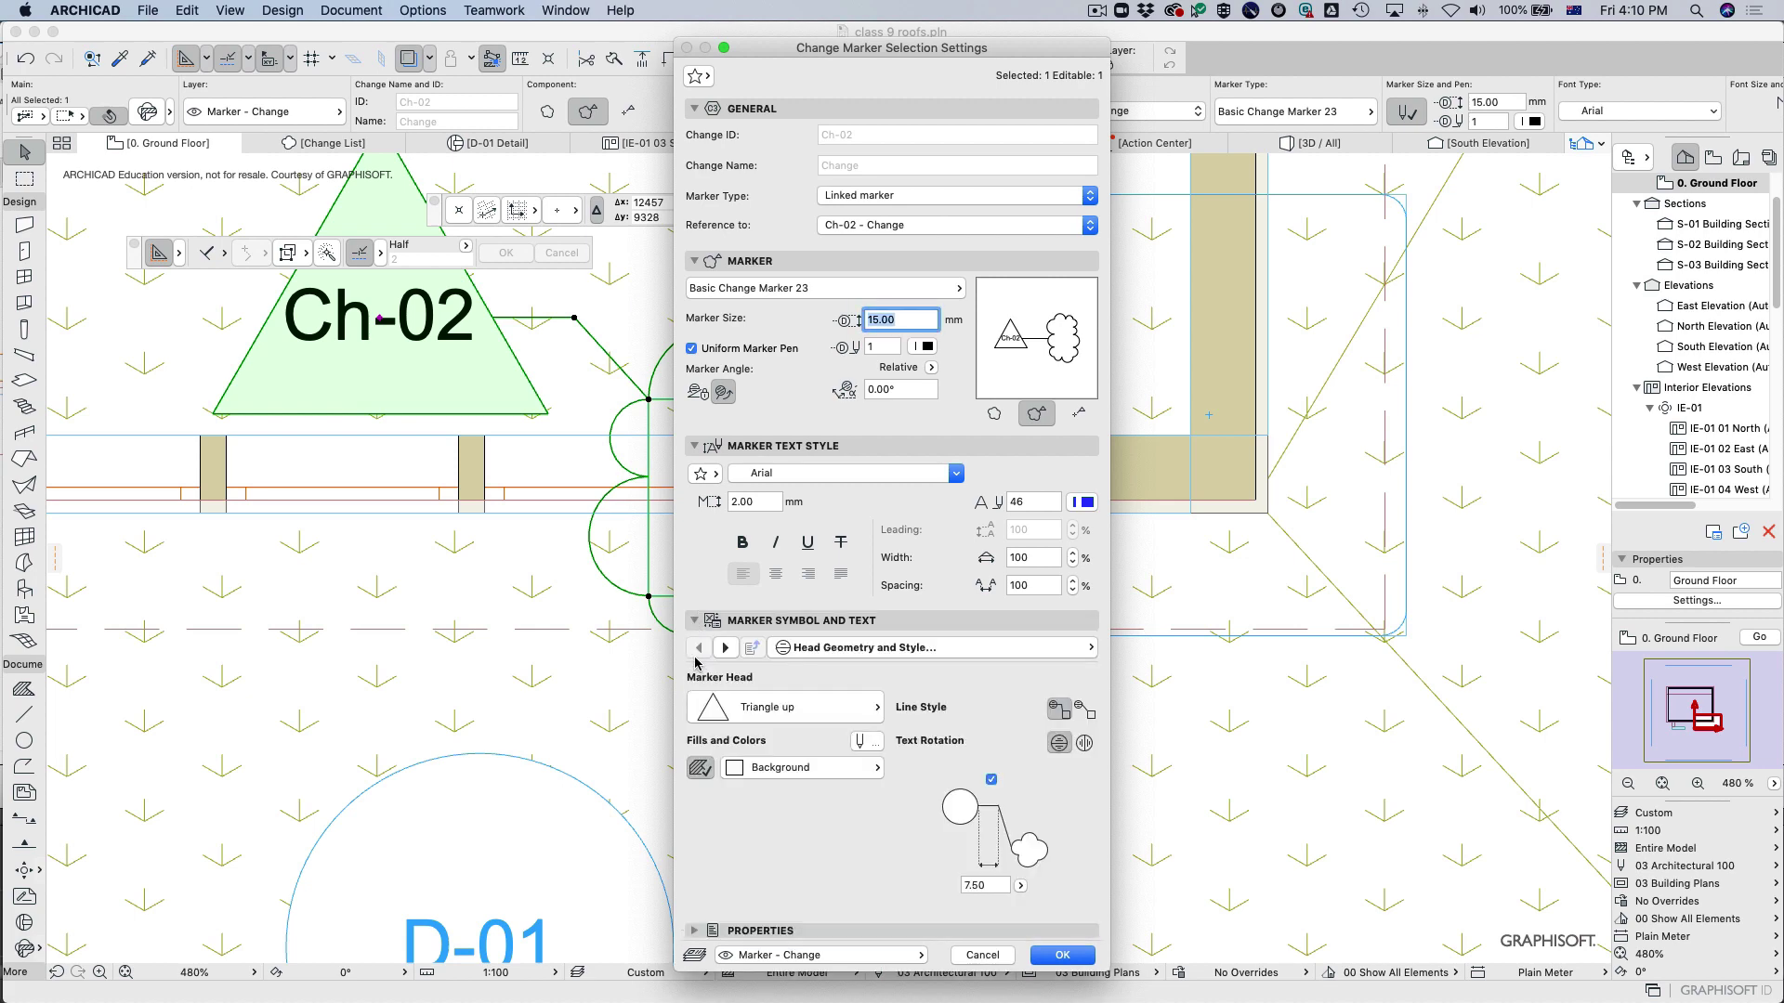
{"action": "left_click", "coordinate": [984, 955]}
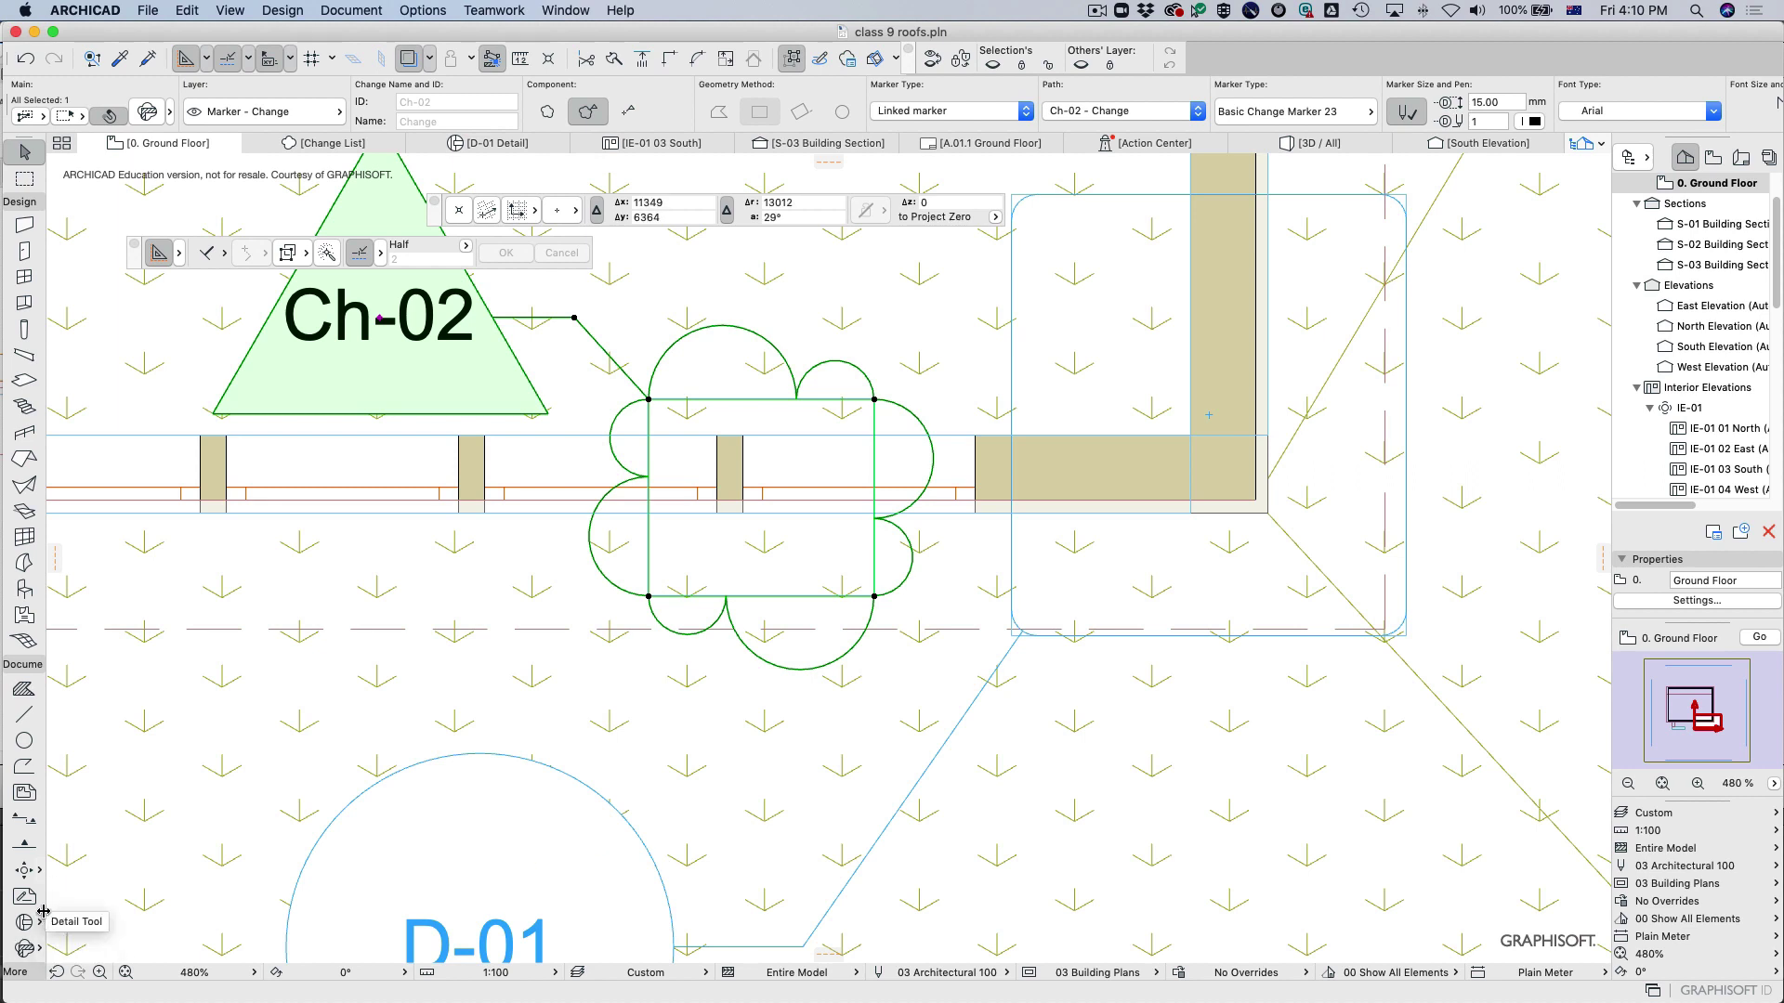
Deselect the change marker, look through the project map and open the S-02 Building Section.
{"action": "key", "text": "Escape"}
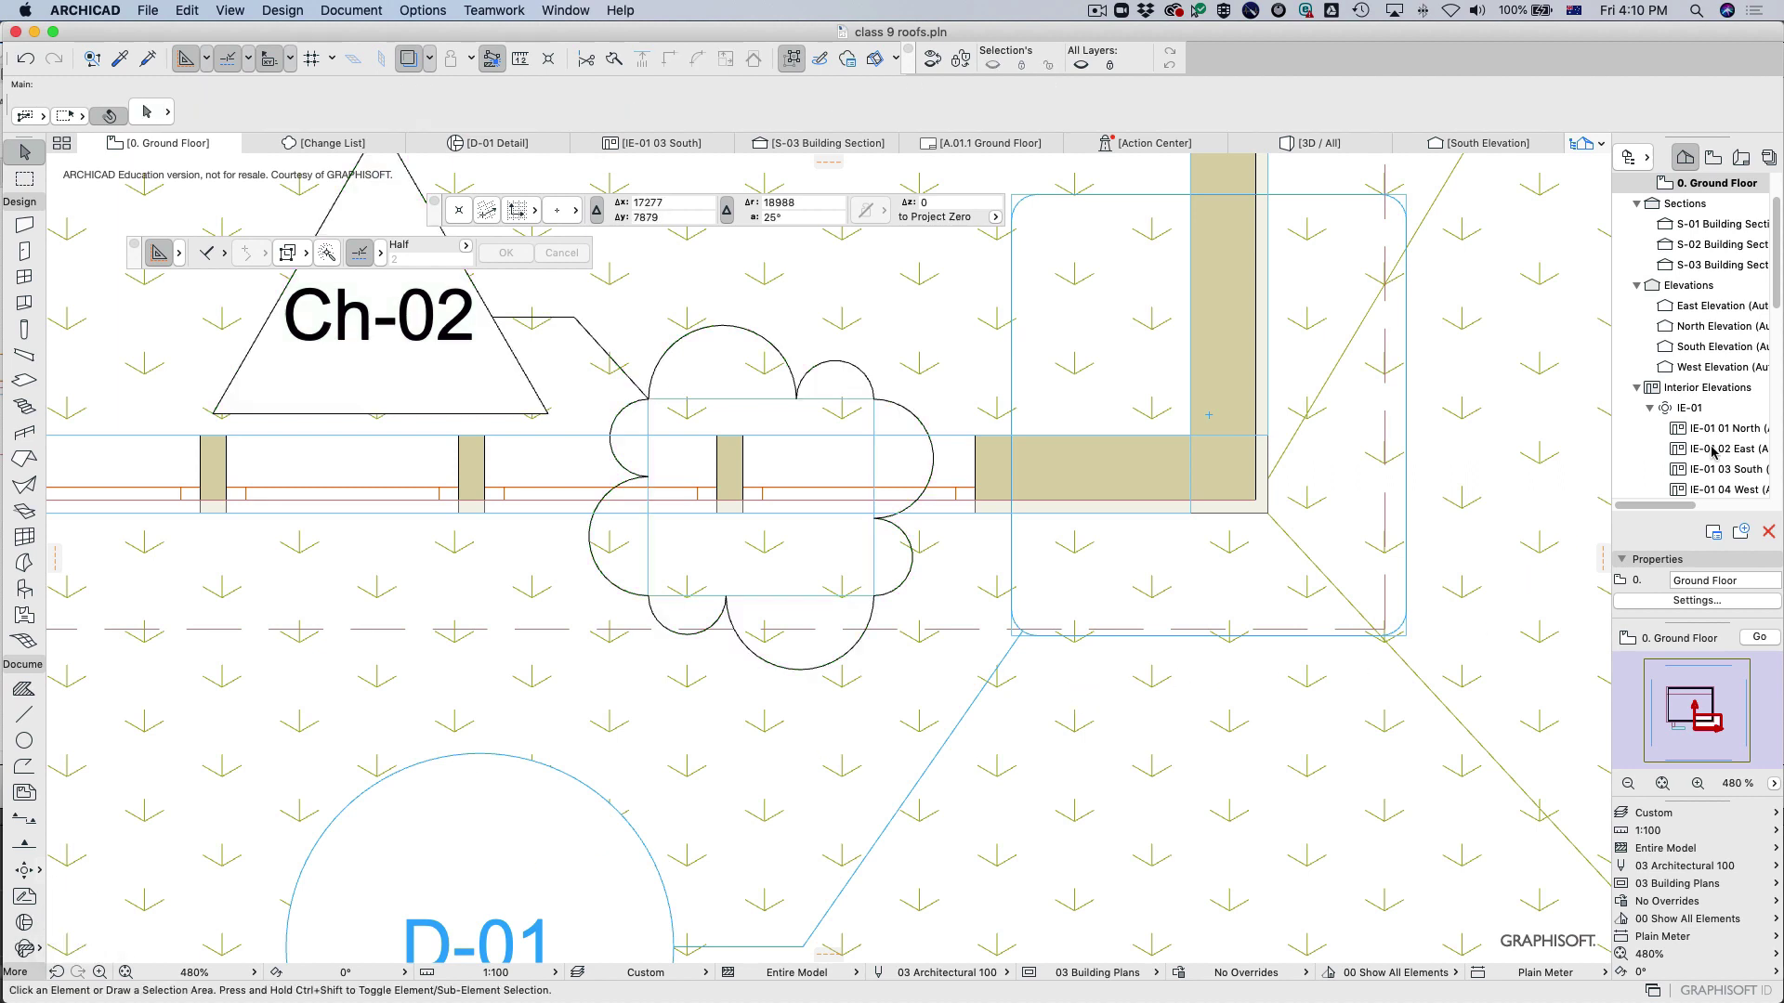
{"action": "left_click_drag", "start_coordinate": [1776, 288], "coordinate": [1782, 373]}
{"action": "scroll", "coordinate": [1699, 365], "scroll_direction": "up", "scroll_amount": 3}
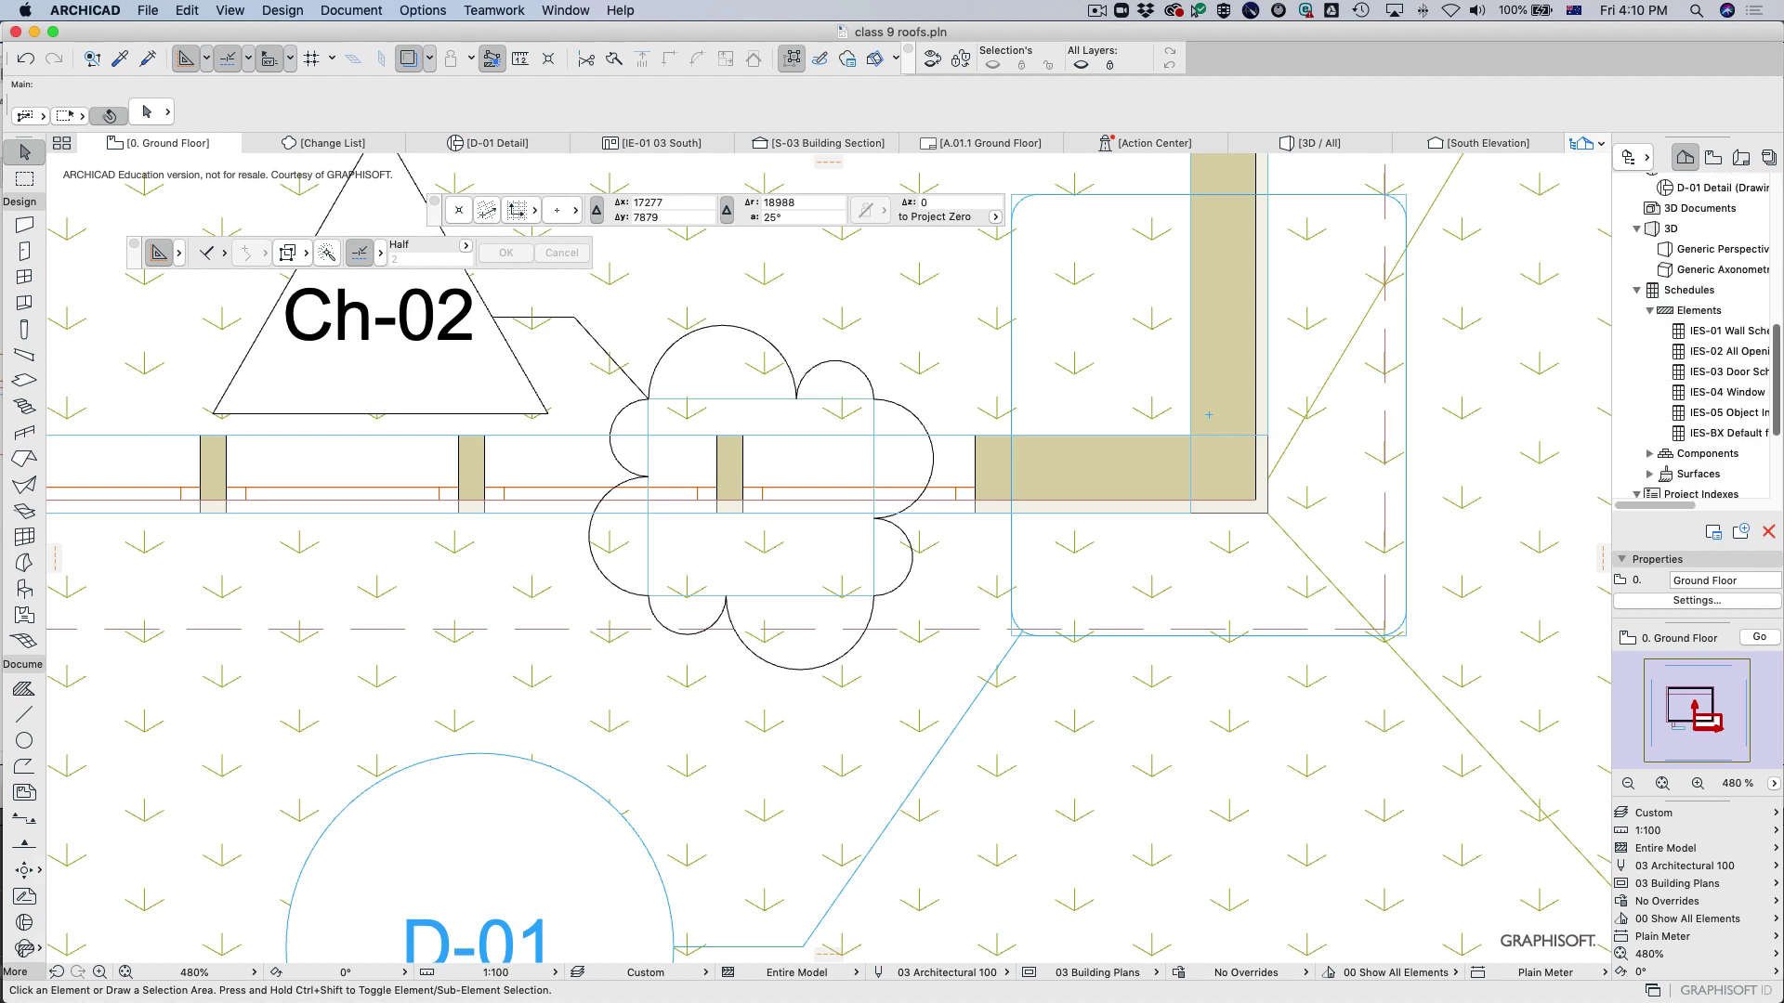
{"action": "scroll", "coordinate": [1734, 332], "scroll_direction": "up", "scroll_amount": 5}
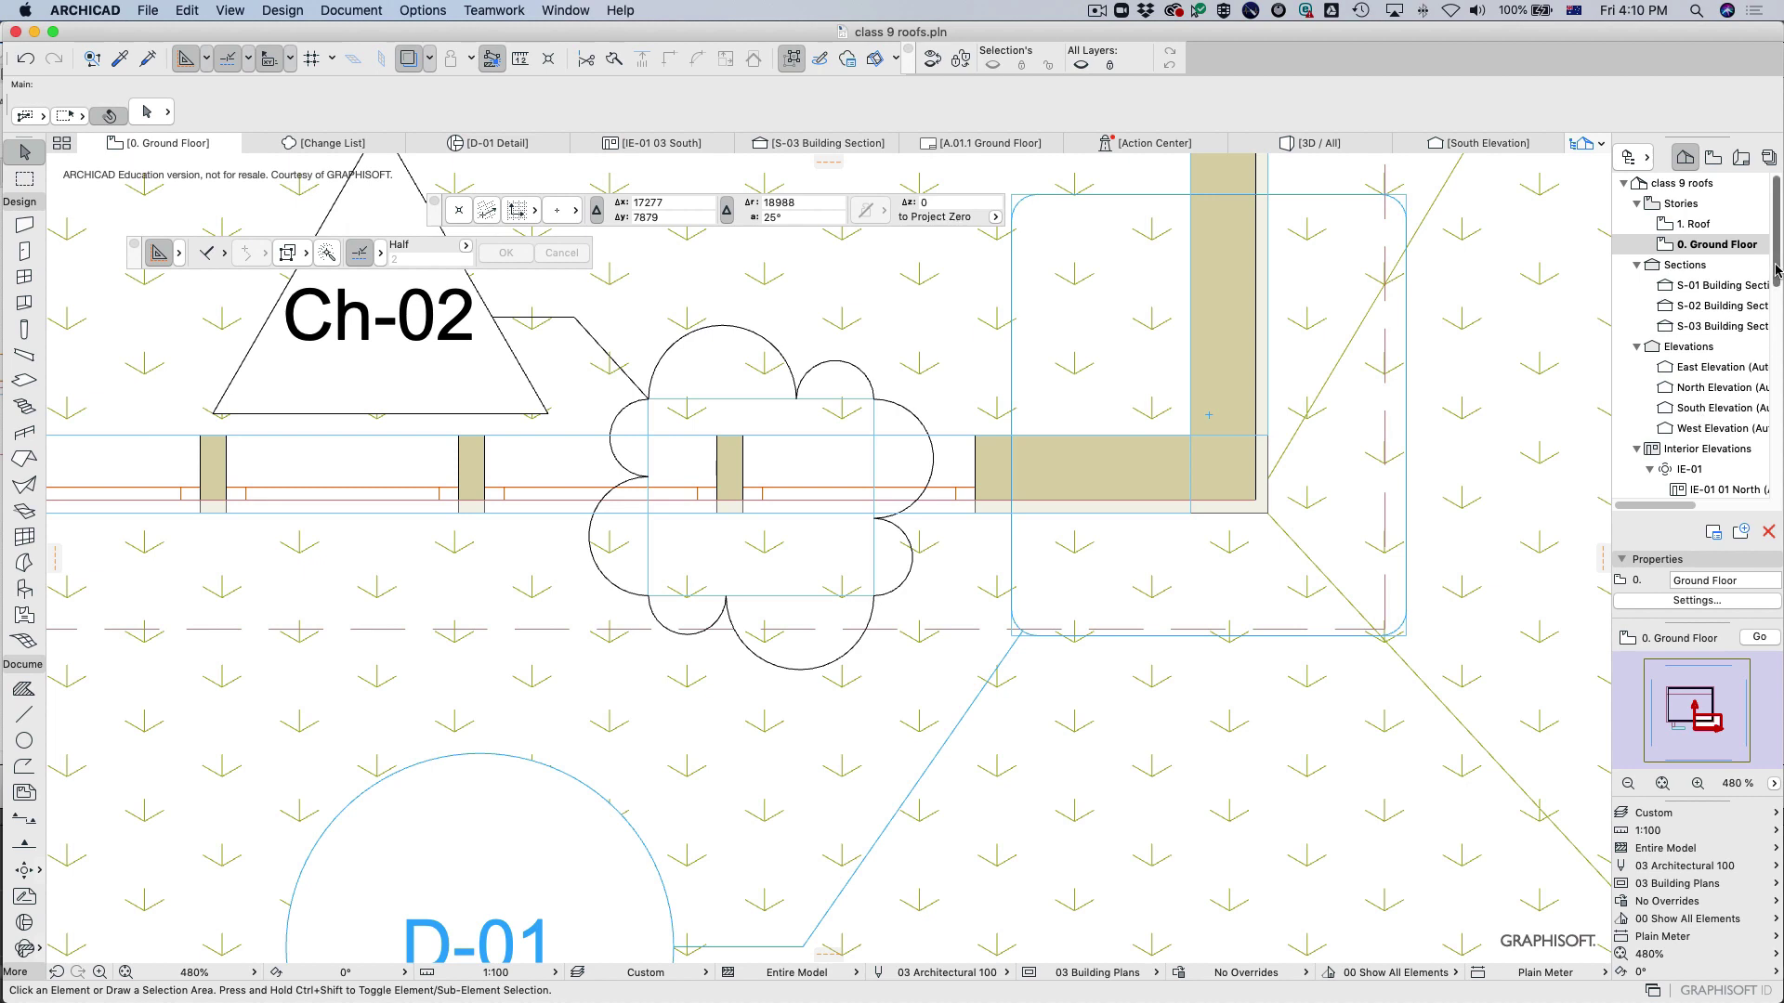
{"action": "scroll", "coordinate": [1775, 270], "scroll_direction": "down", "scroll_amount": 1}
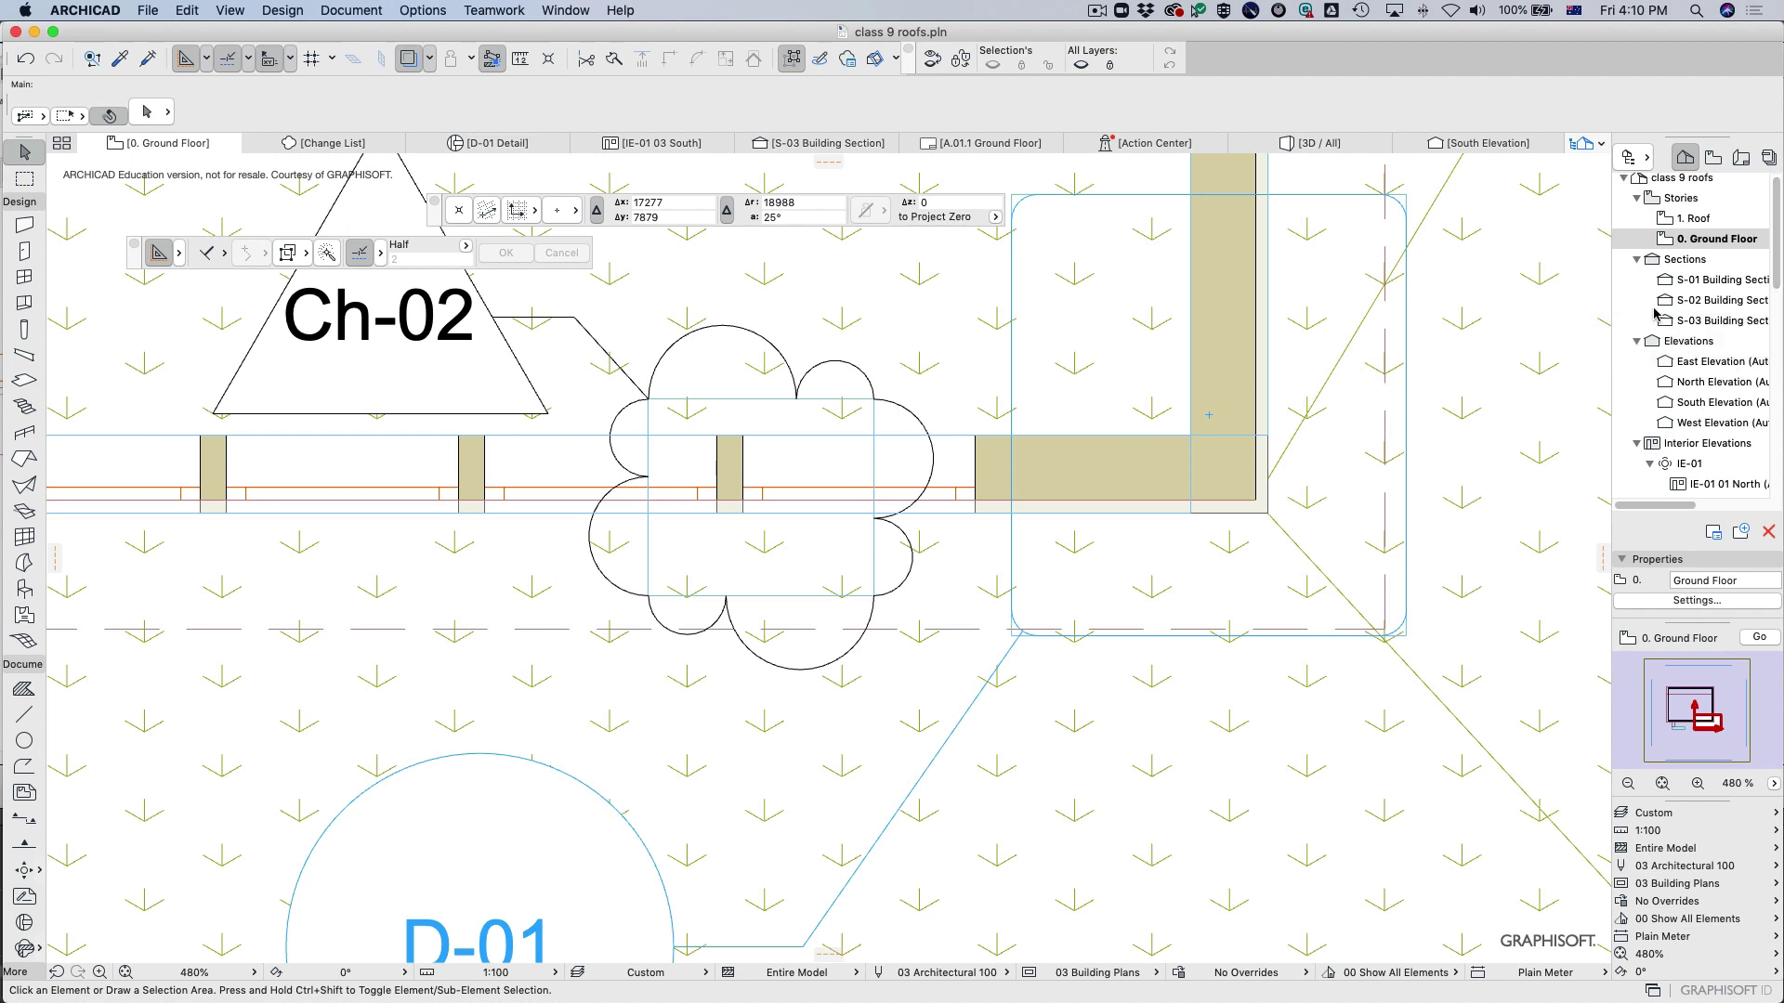
{"action": "double_click", "coordinate": [1719, 300]}
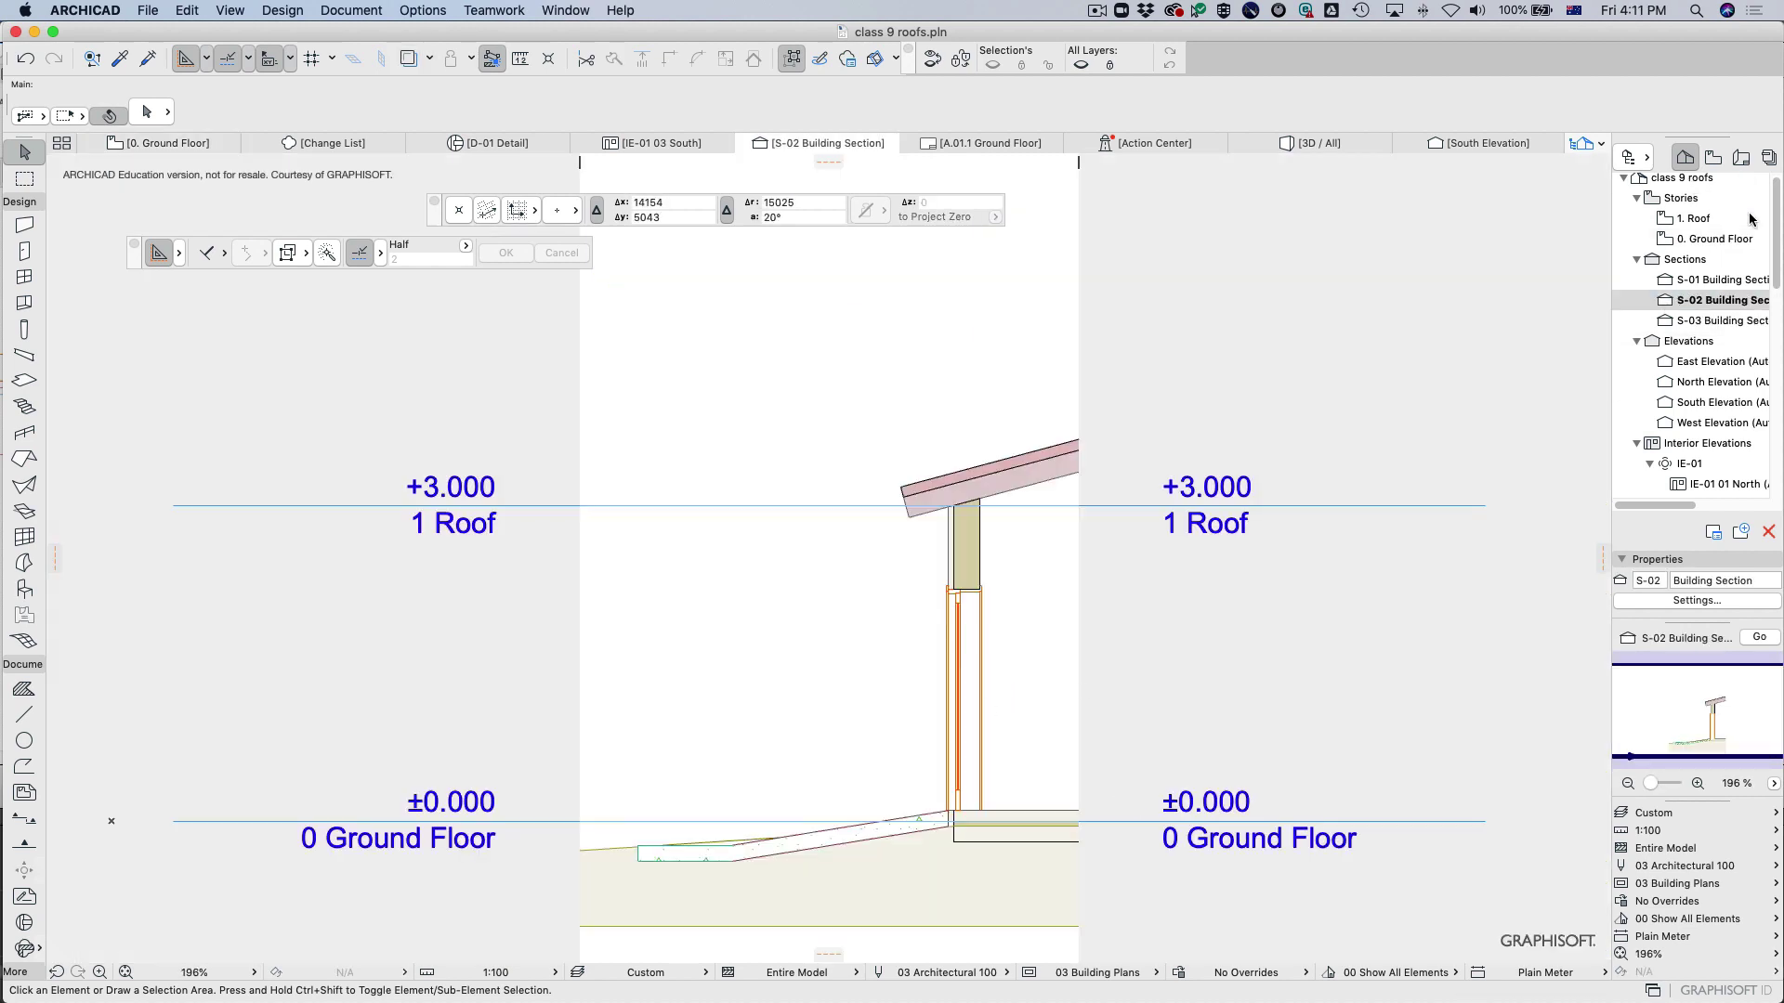
Open the S-03 Building Section and turn on the uniform pen for its cut elements, with cut line pen 8.
{"action": "left_click", "coordinate": [1671, 321]}
{"action": "double_click", "coordinate": [1670, 321]}
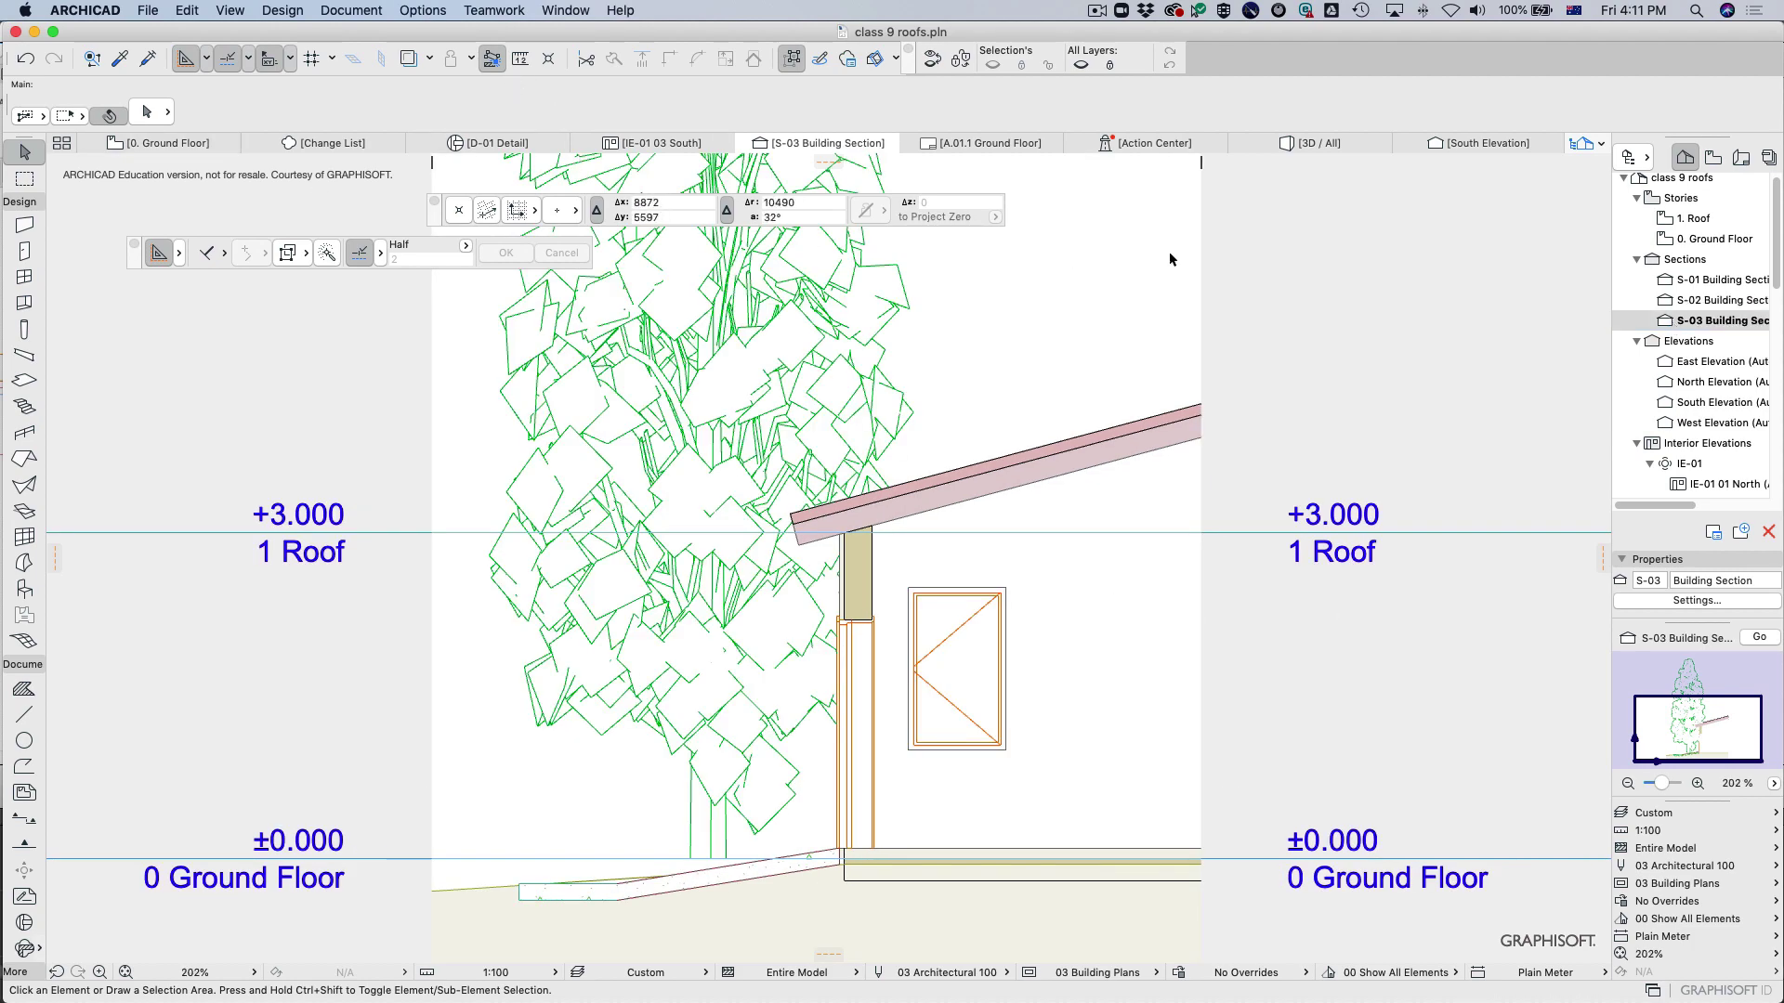
{"action": "right_click", "coordinate": [1712, 325]}
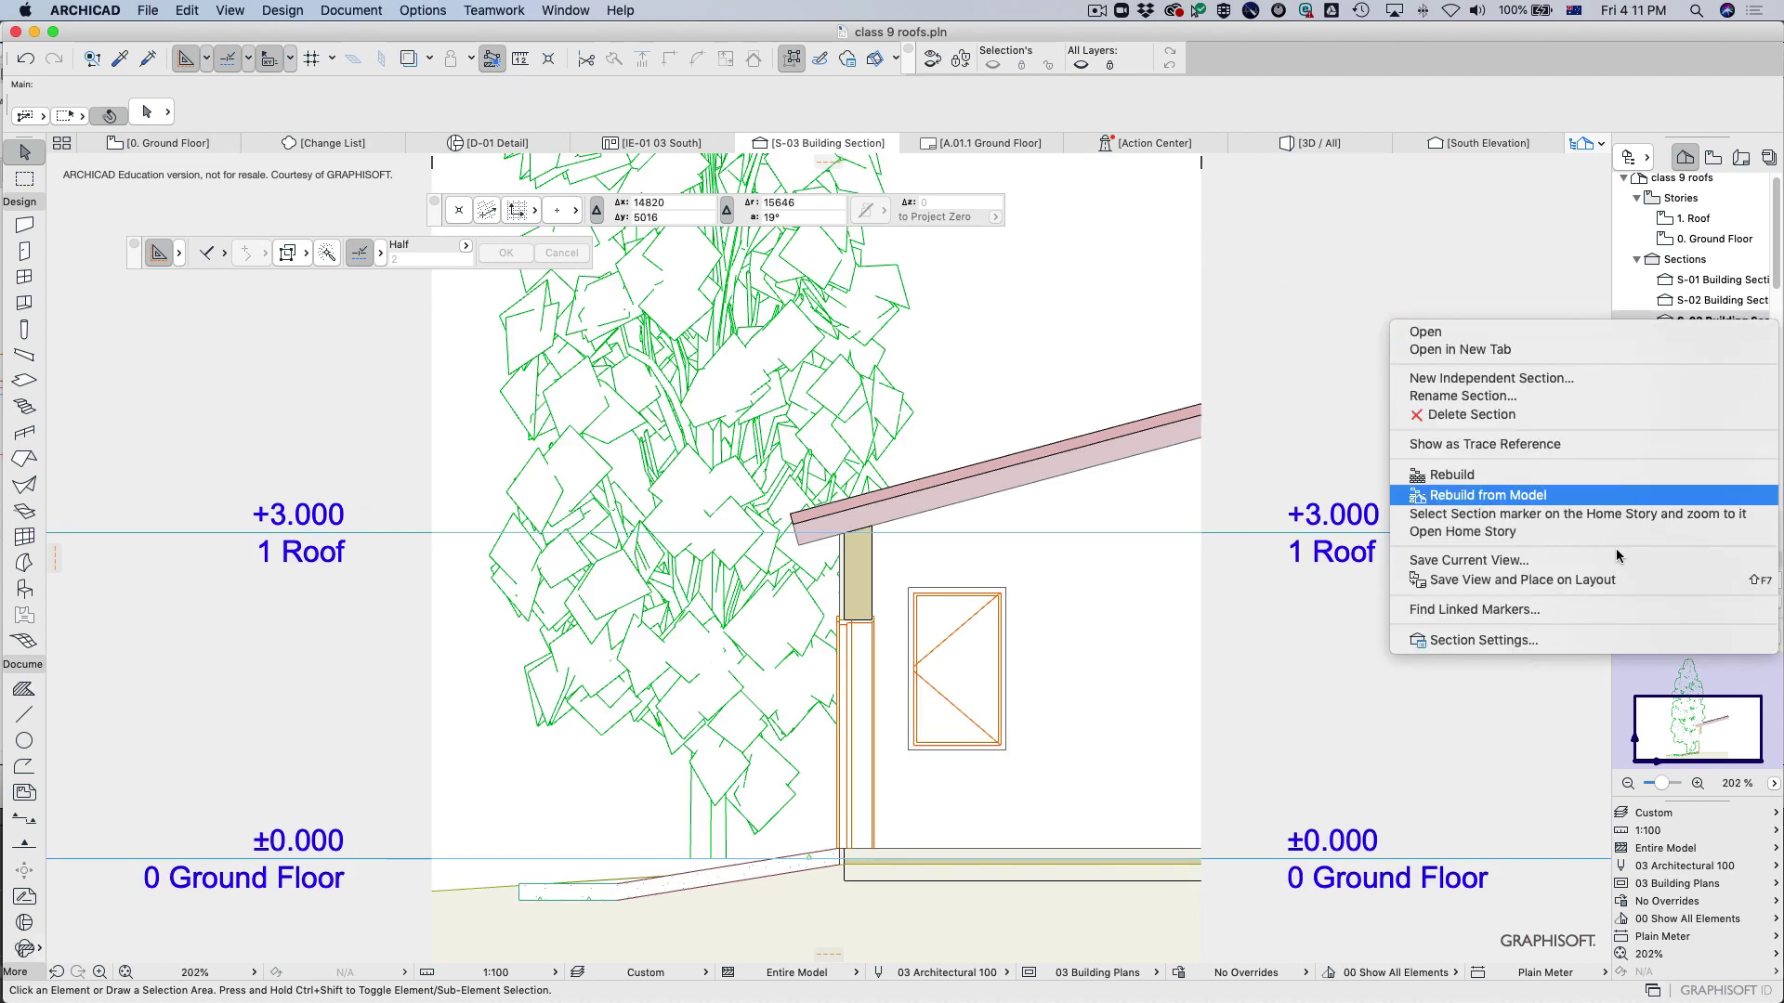
{"action": "left_click", "coordinate": [1519, 643]}
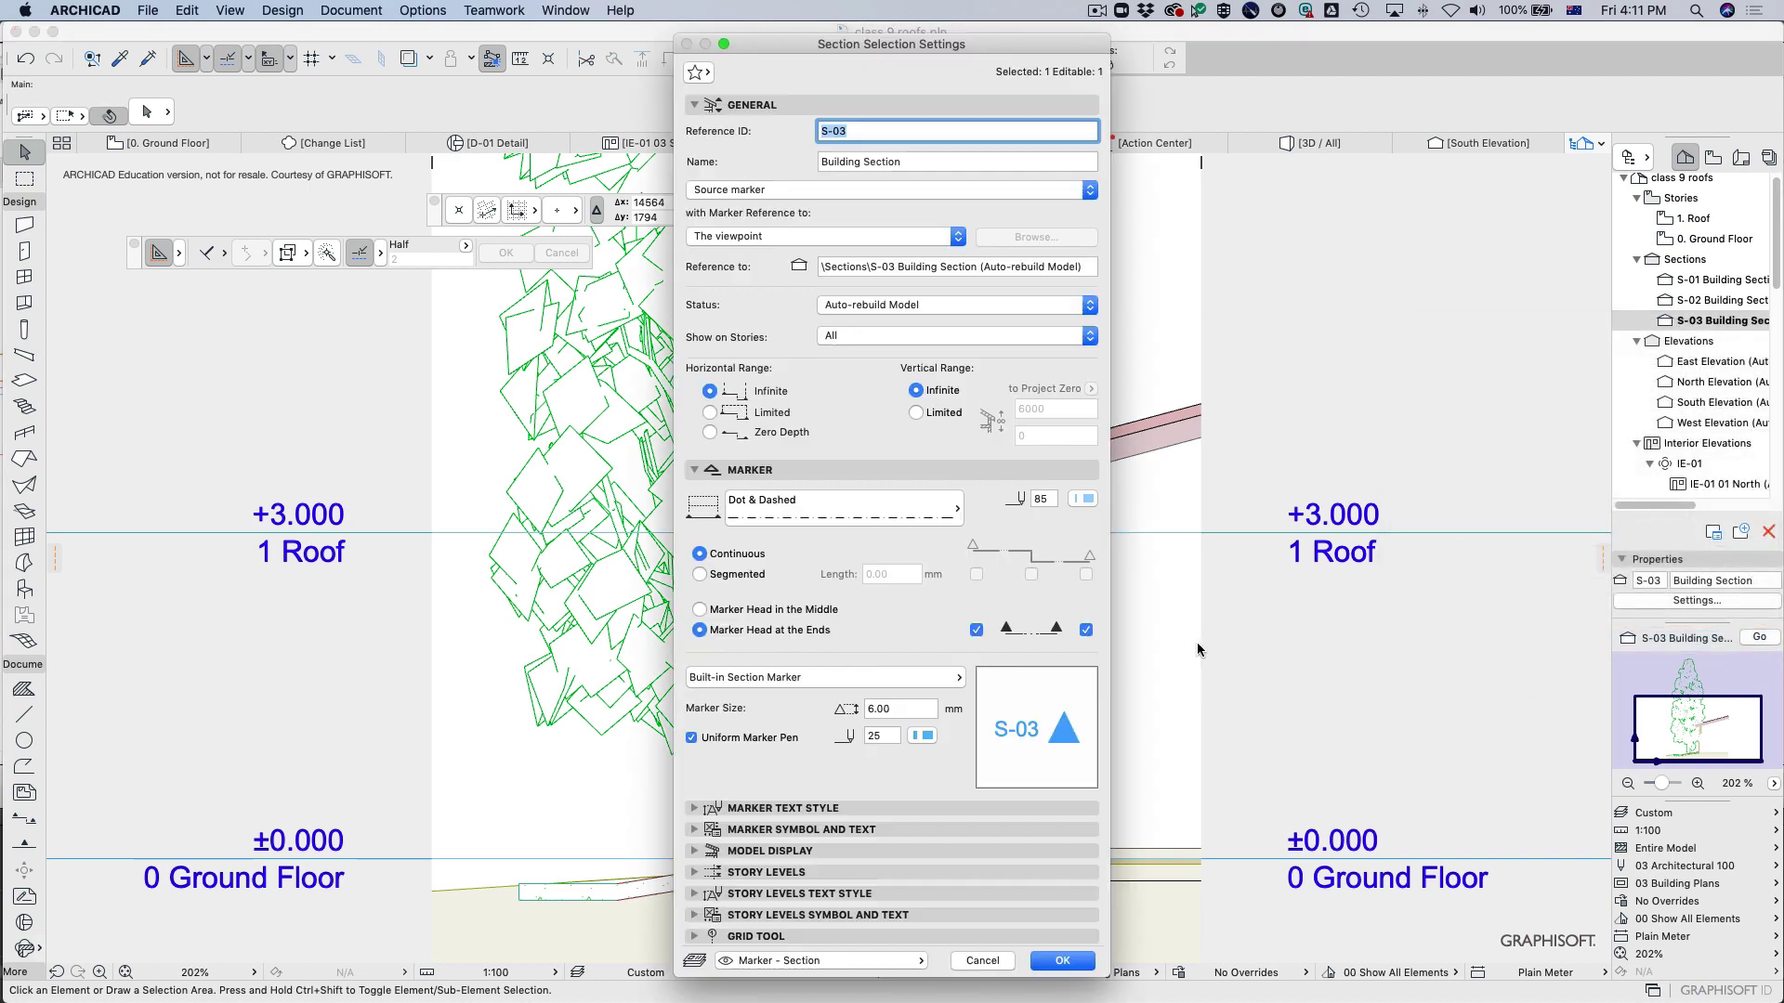
{"action": "left_click", "coordinate": [695, 852]}
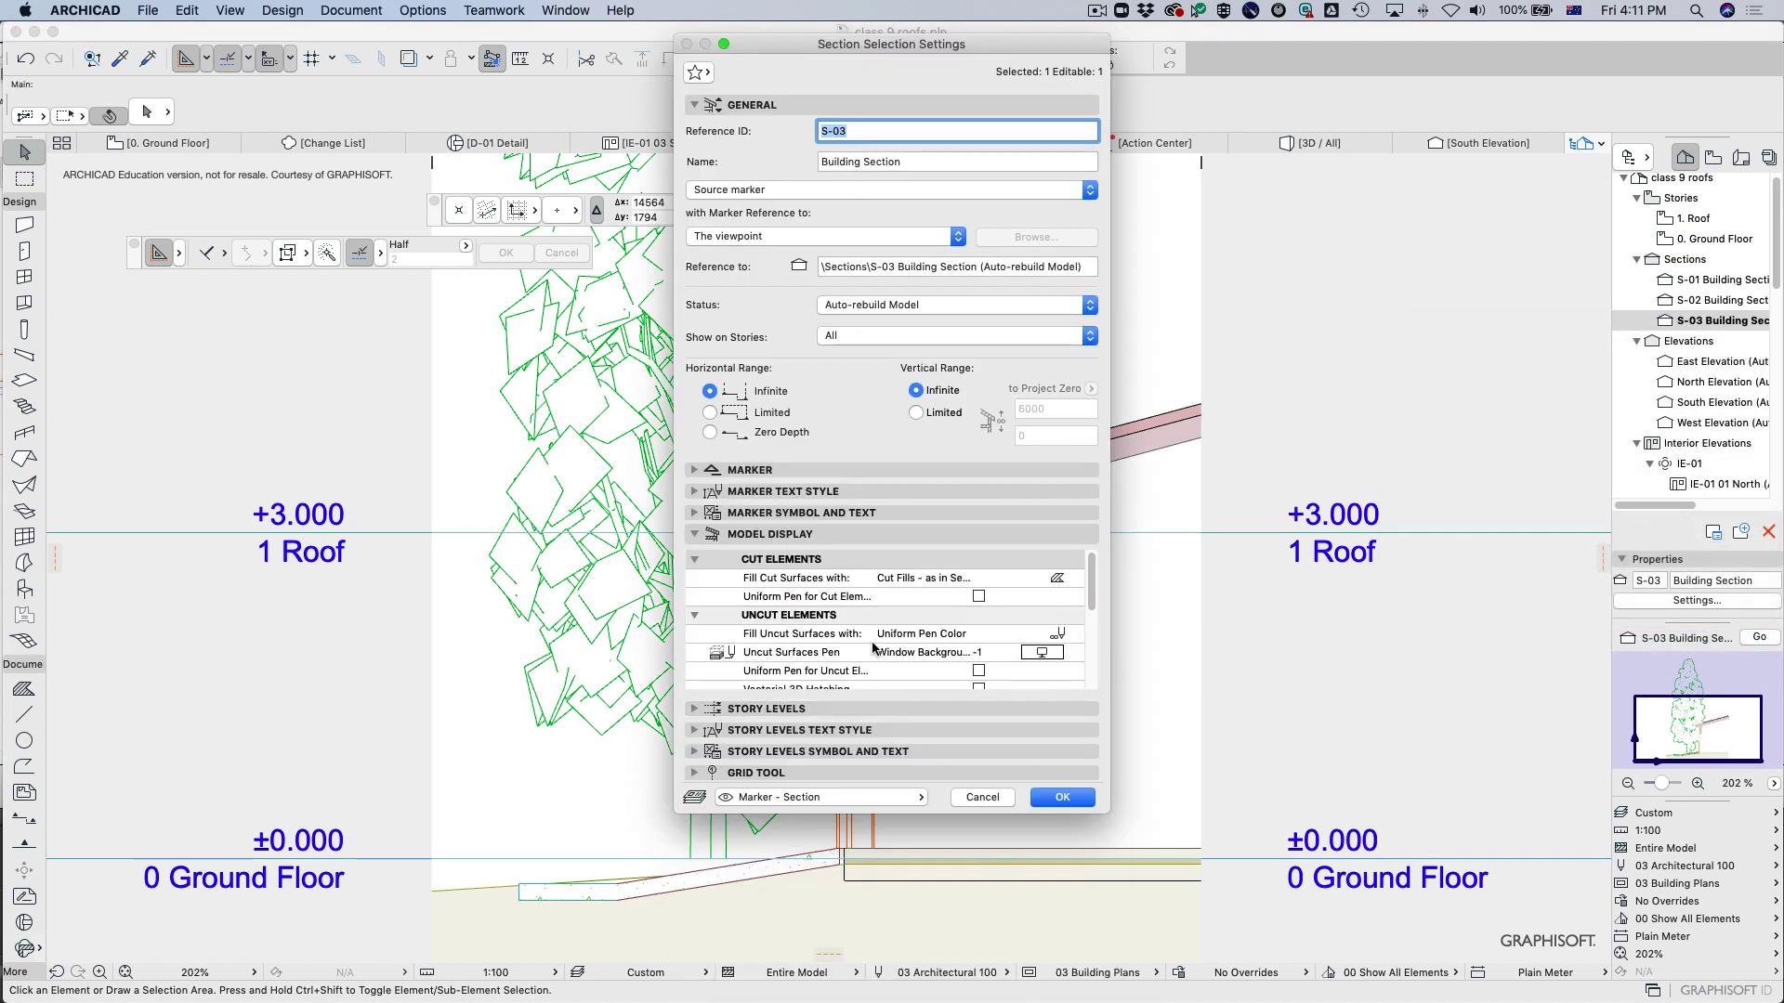
{"action": "left_click", "coordinate": [979, 596]}
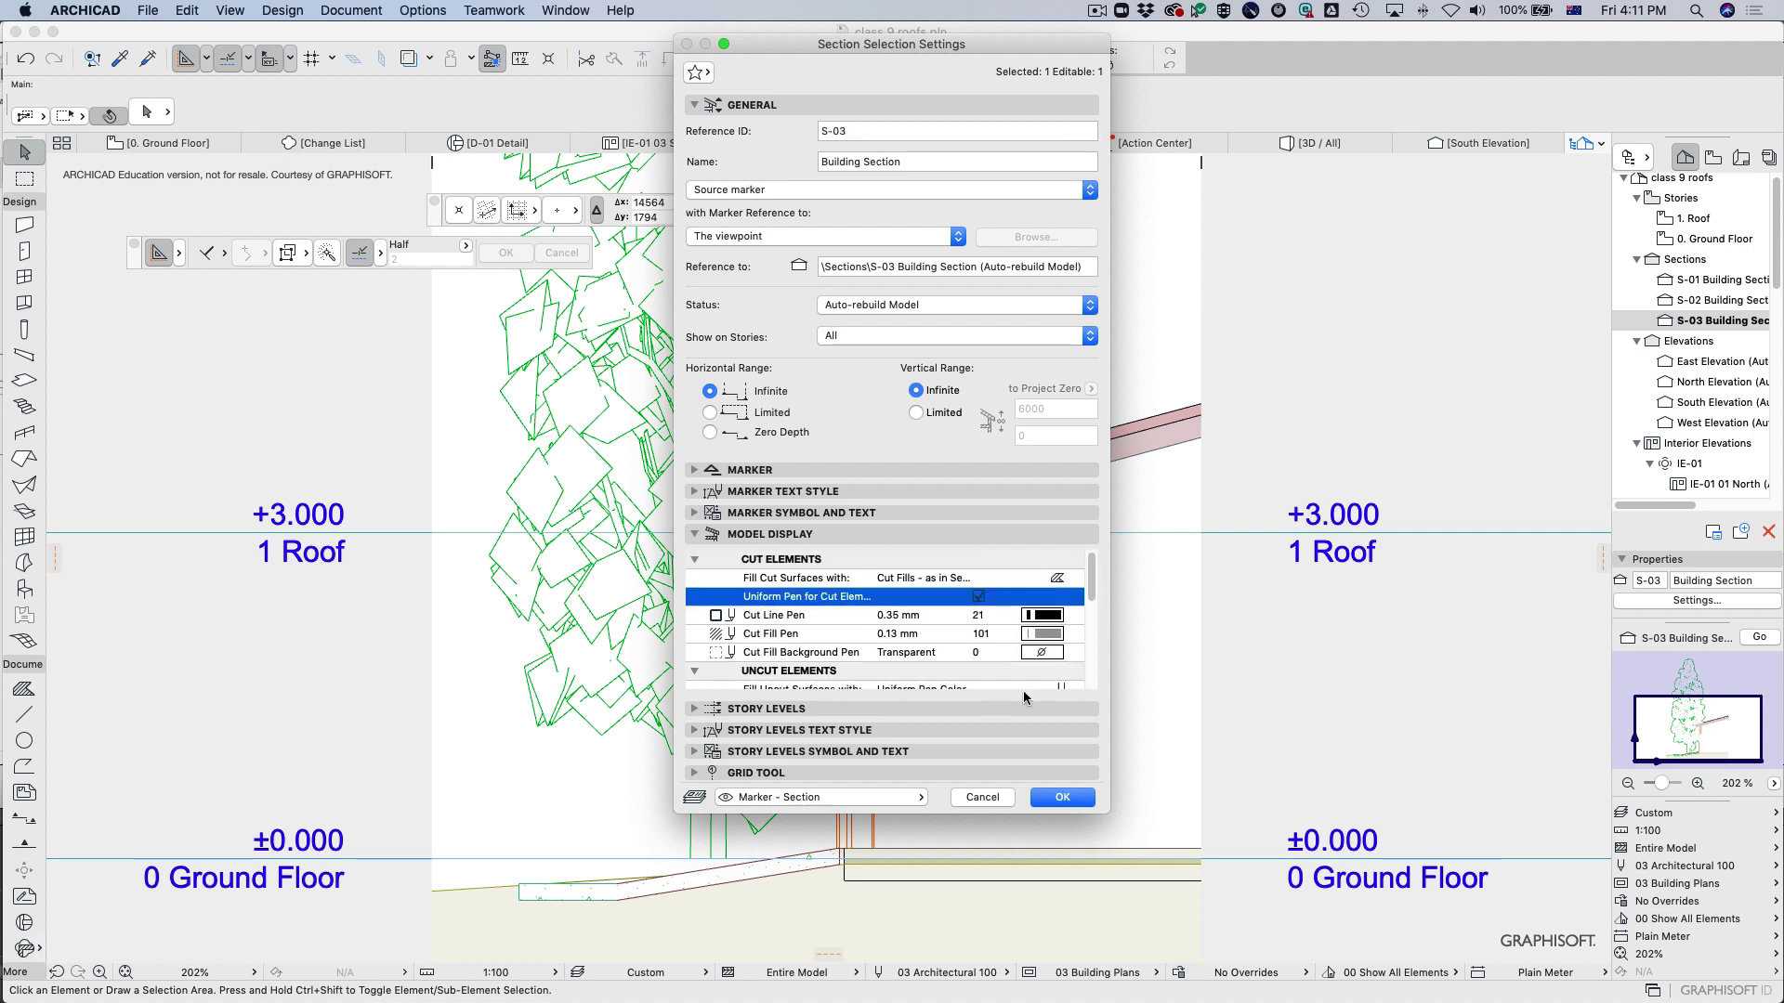
{"action": "left_click", "coordinate": [1064, 618]}
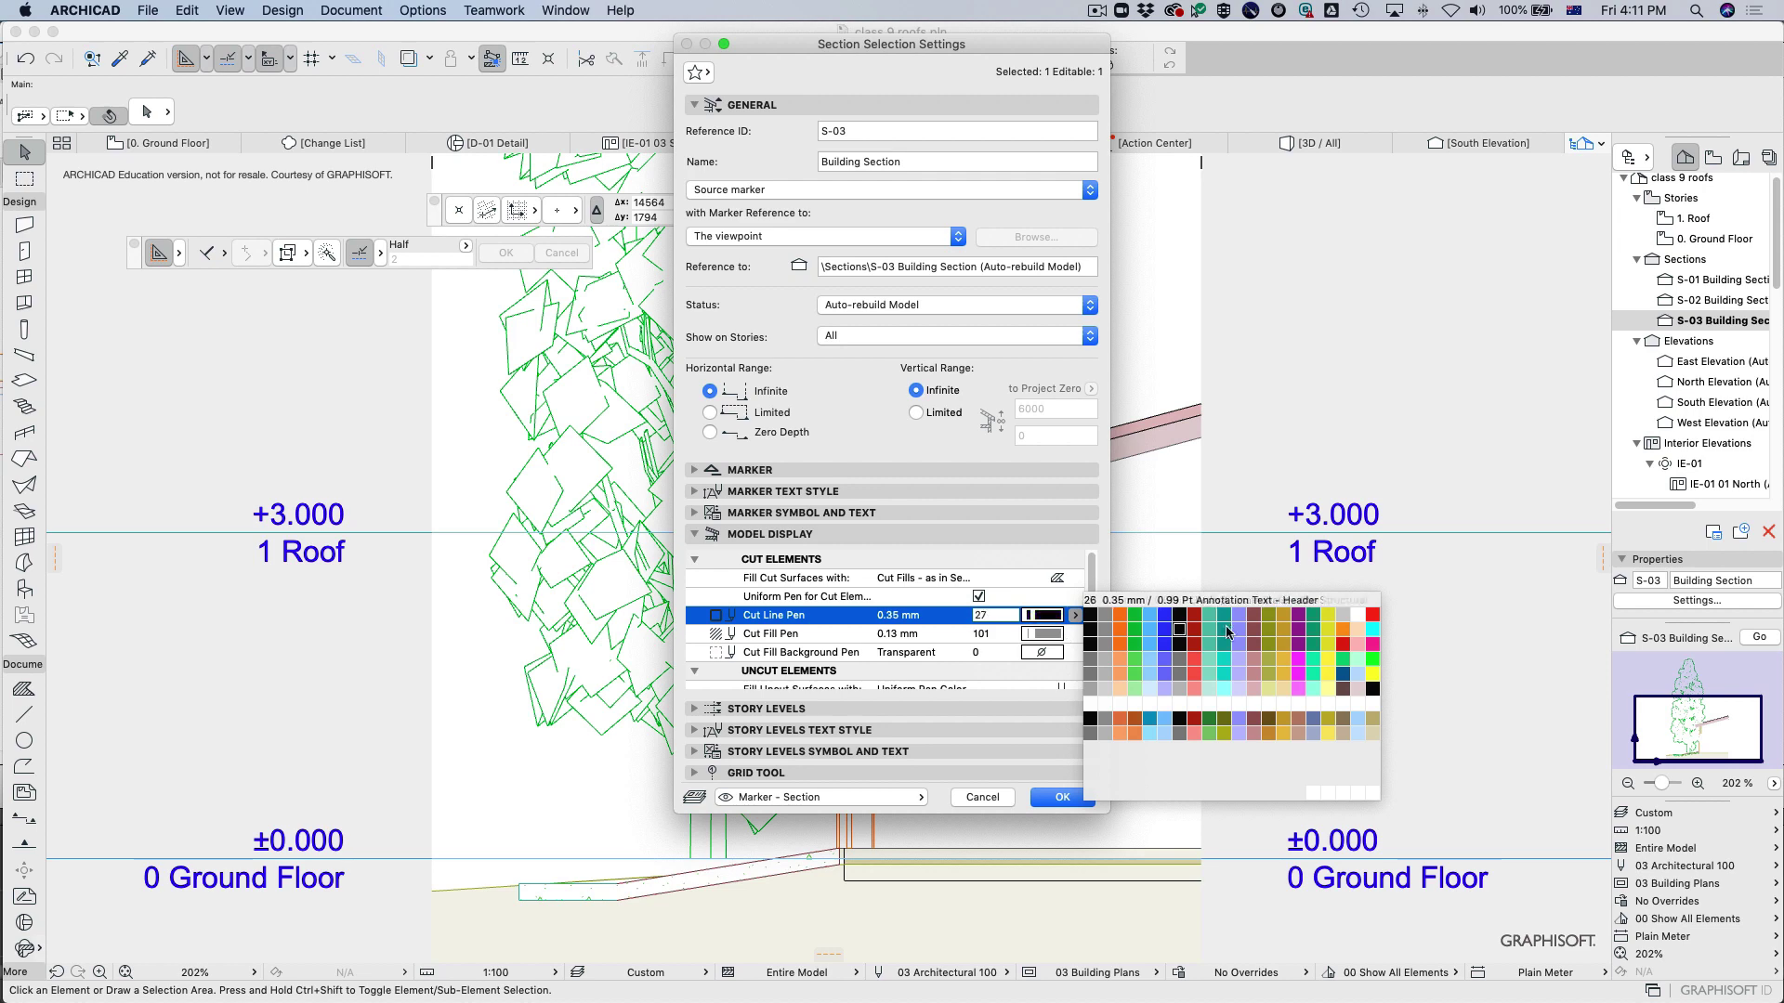
{"action": "left_click", "coordinate": [1197, 621]}
{"action": "left_click", "coordinate": [1062, 797]}
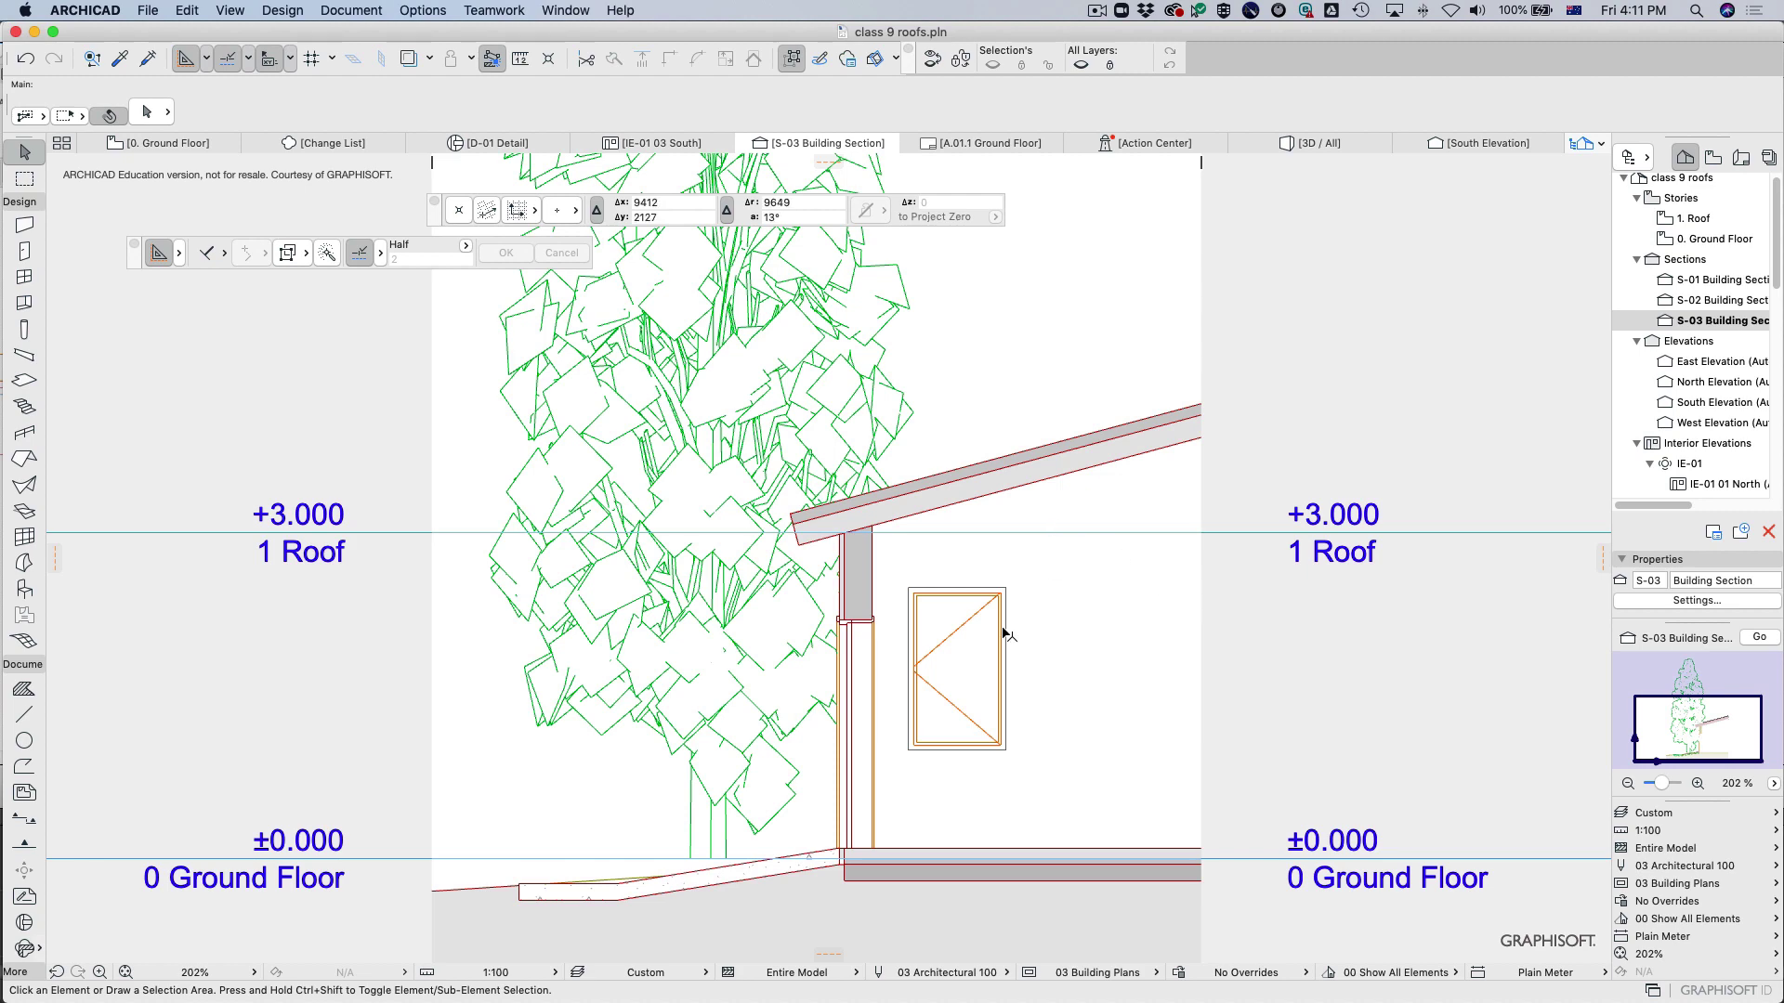
Set the cut fill pen of the S-03 section's cut elements to 8.
{"action": "right_click", "coordinate": [1695, 325]}
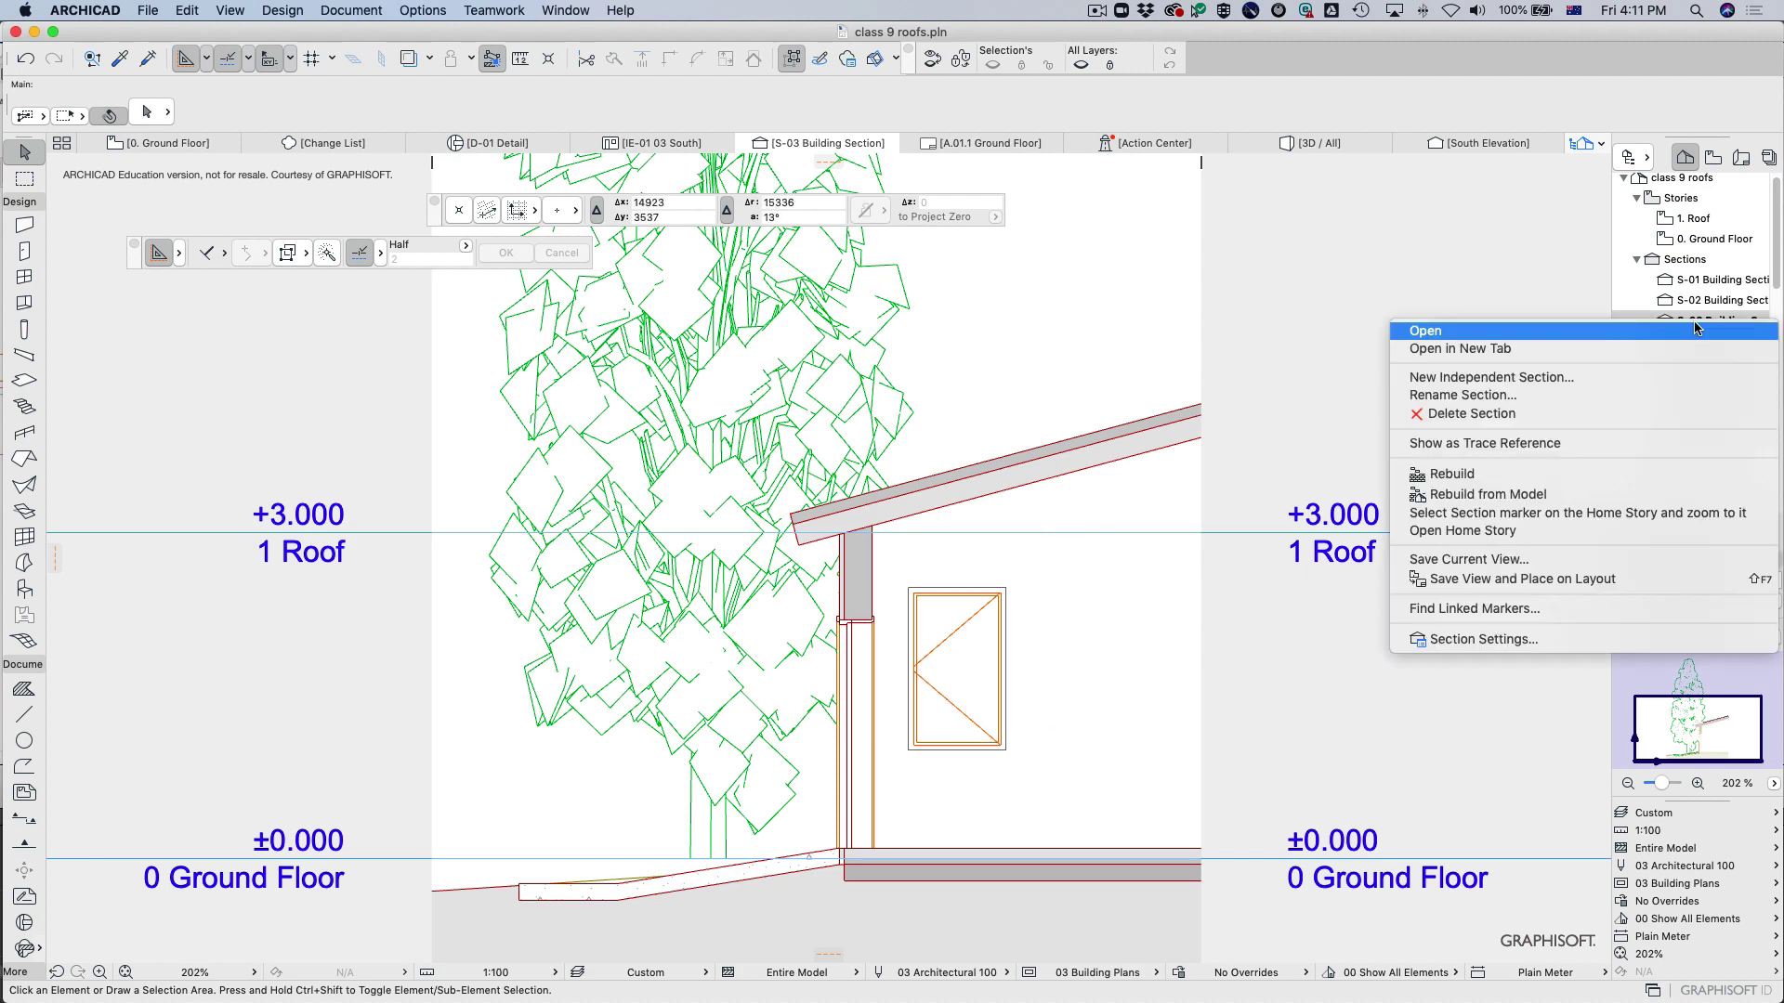
{"action": "left_click", "coordinate": [1572, 647]}
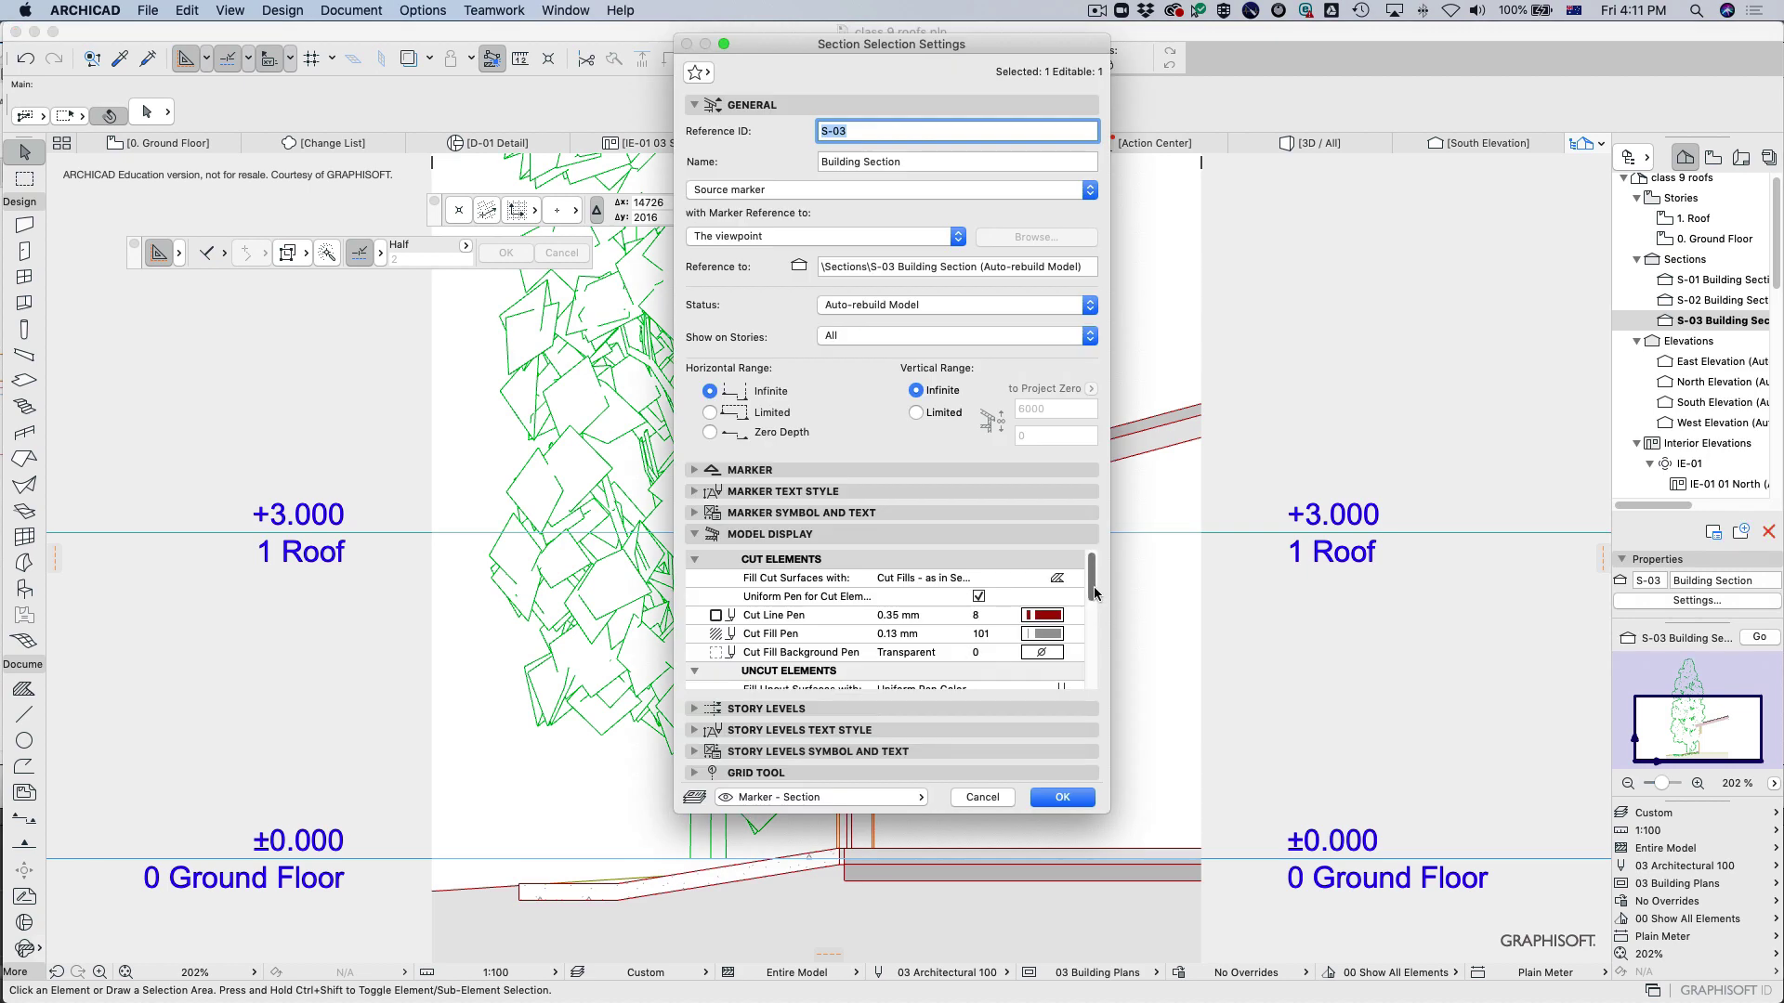
{"action": "scroll", "coordinate": [1094, 587], "scroll_direction": "down", "scroll_amount": 1}
{"action": "left_click", "coordinate": [776, 633]}
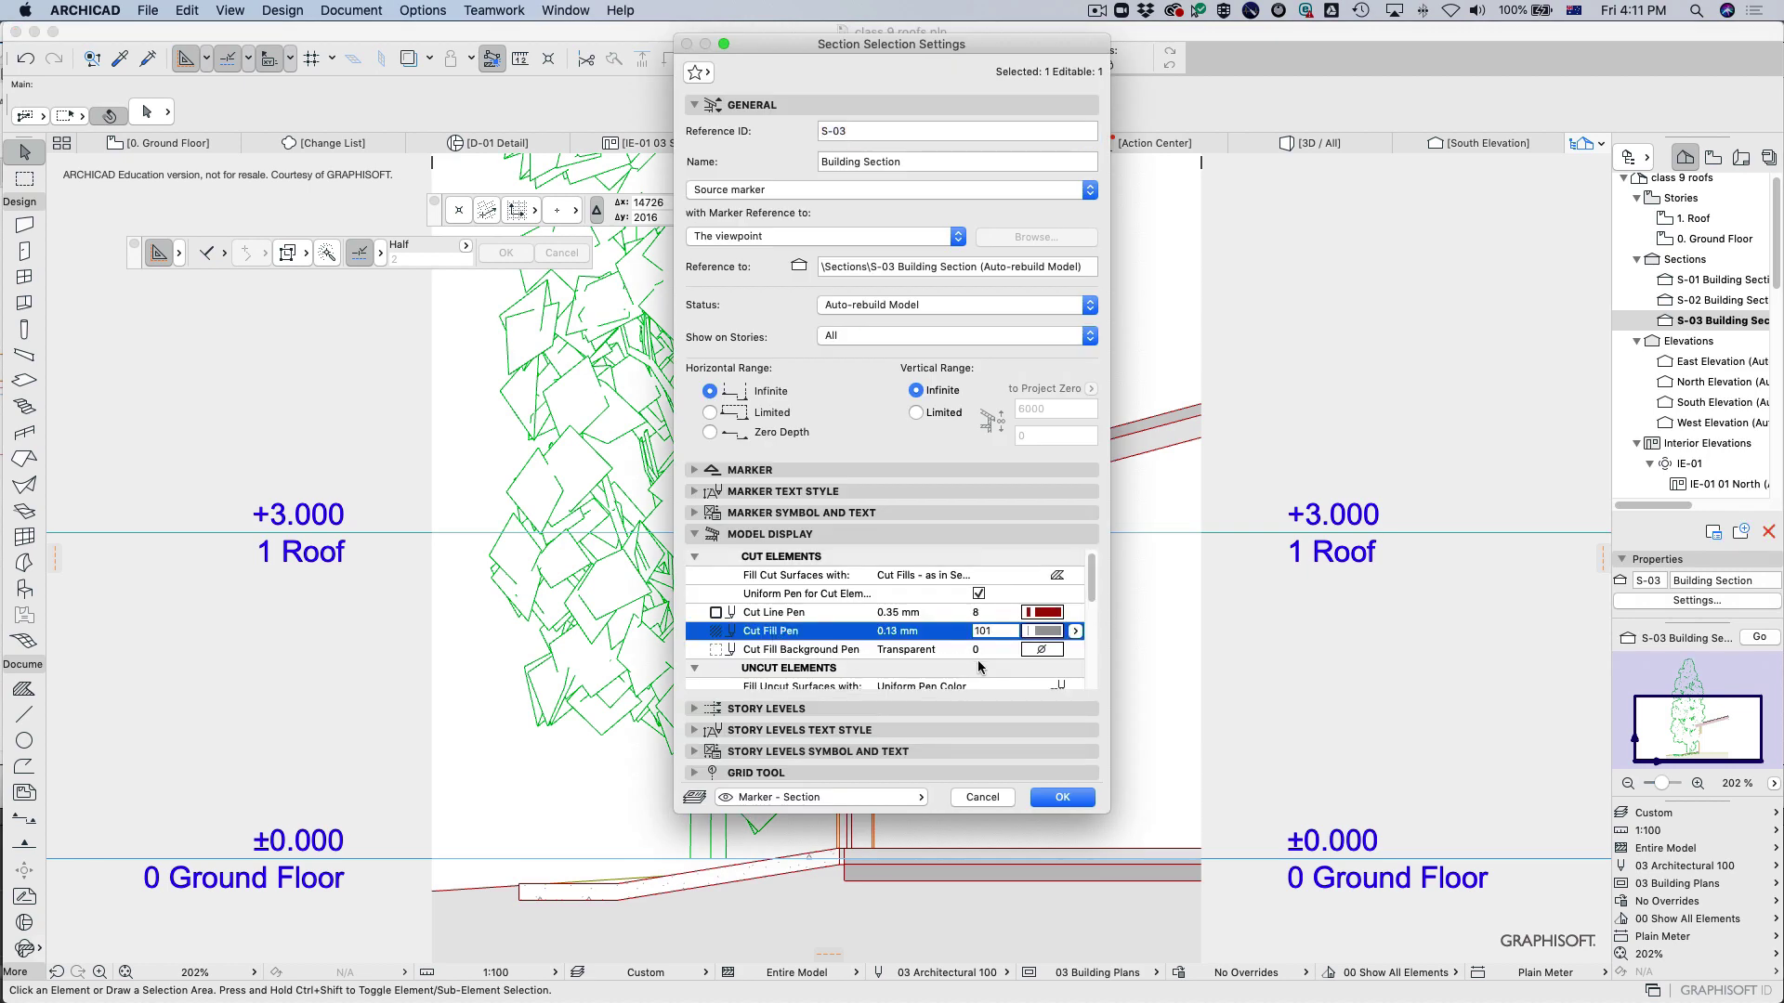
{"action": "left_click", "coordinate": [1057, 637]}
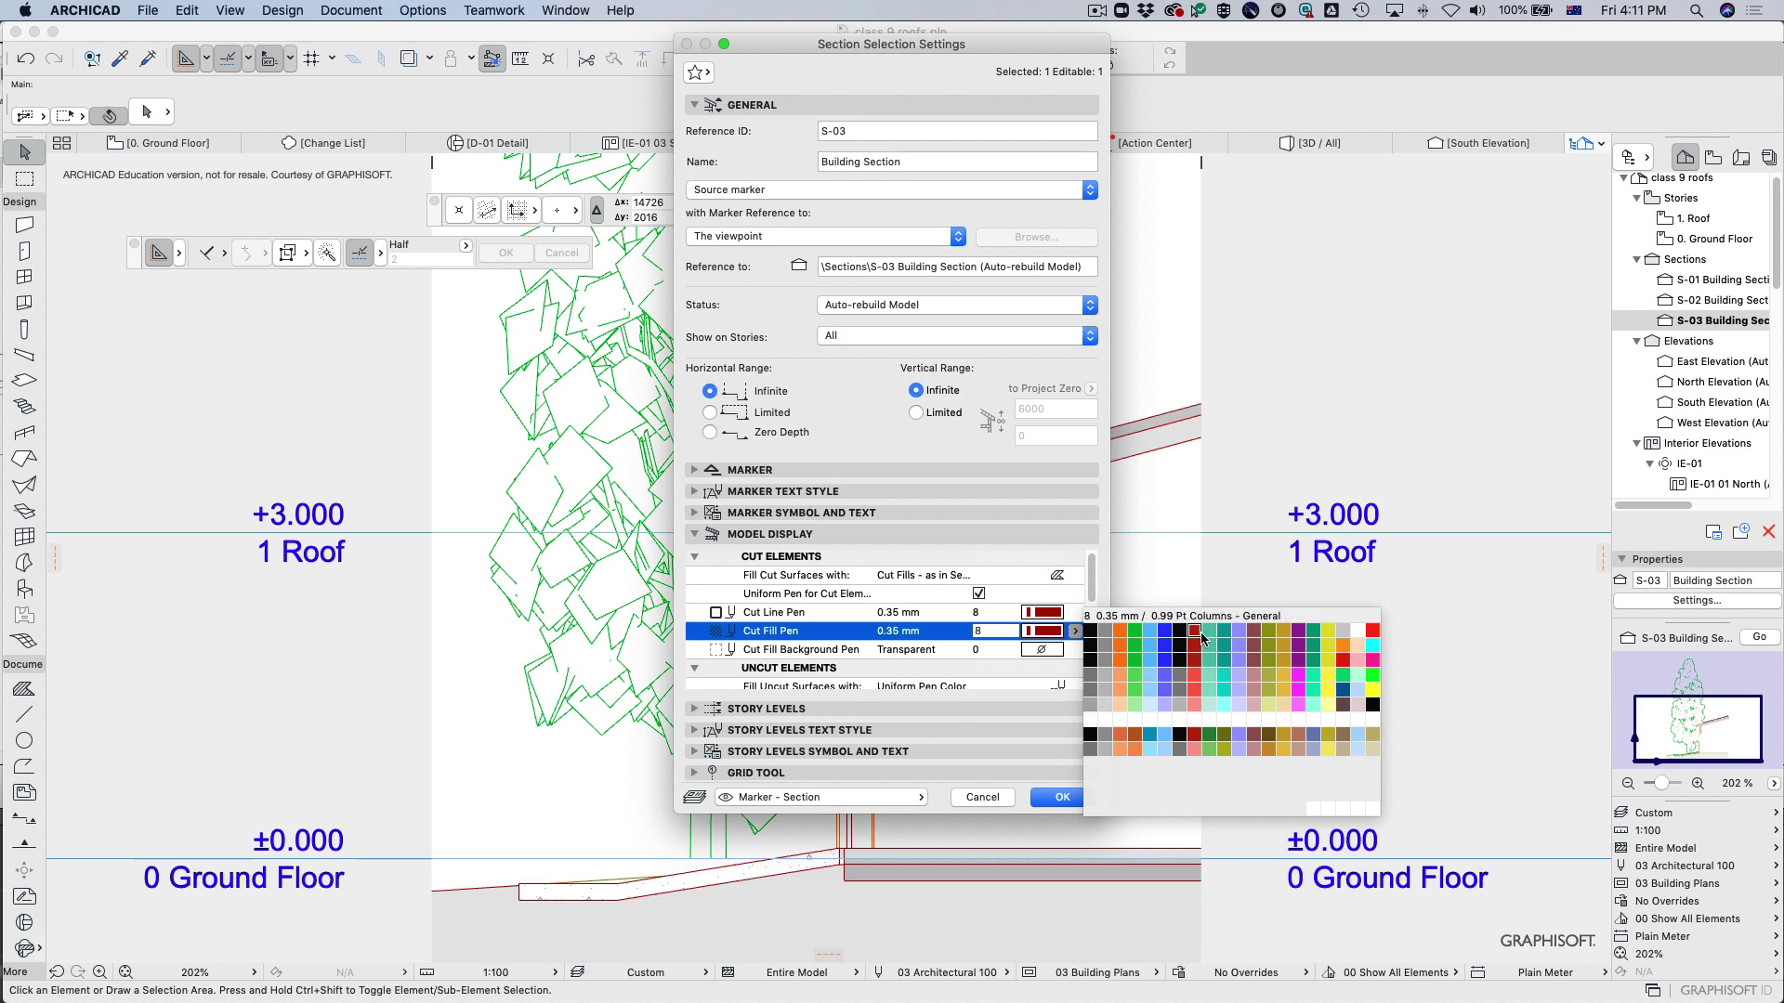
{"action": "left_click", "coordinate": [1132, 801]}
{"action": "left_click", "coordinate": [1067, 798]}
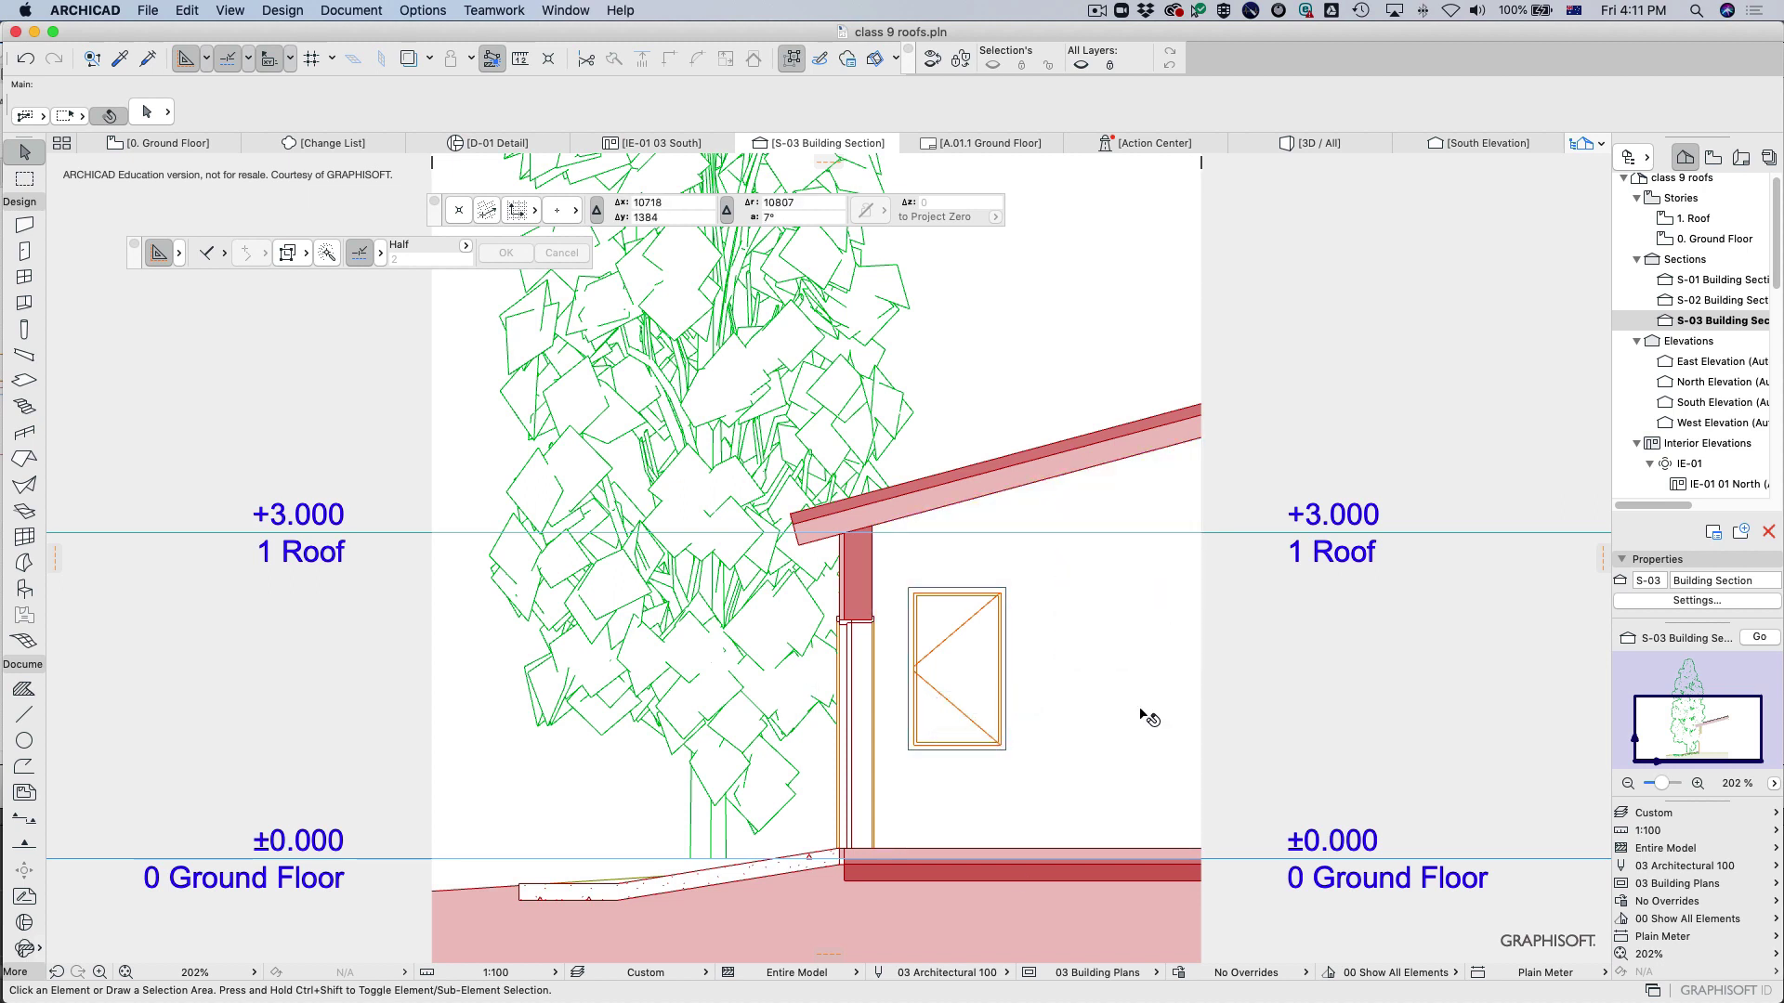
Enable Vectorial 3D Hatching for the uncut elements in the S-03 section's model display settings.
{"action": "right_click", "coordinate": [1696, 320]}
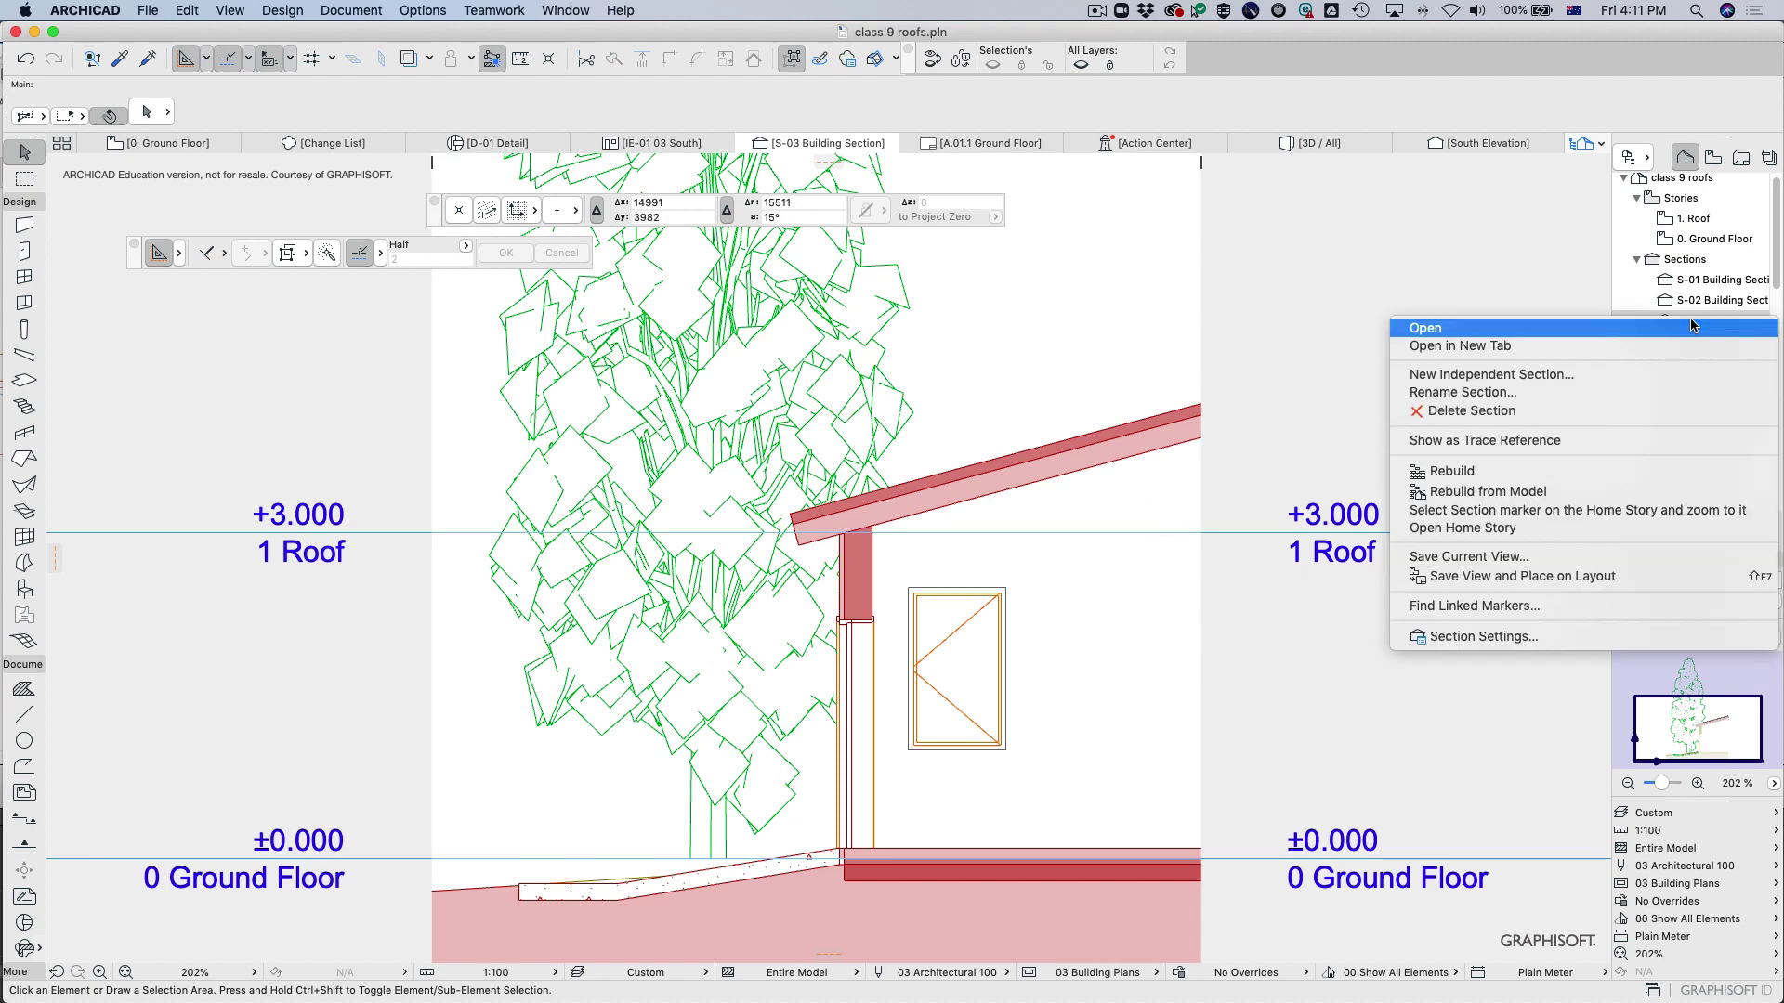
{"action": "left_click", "coordinate": [1497, 641]}
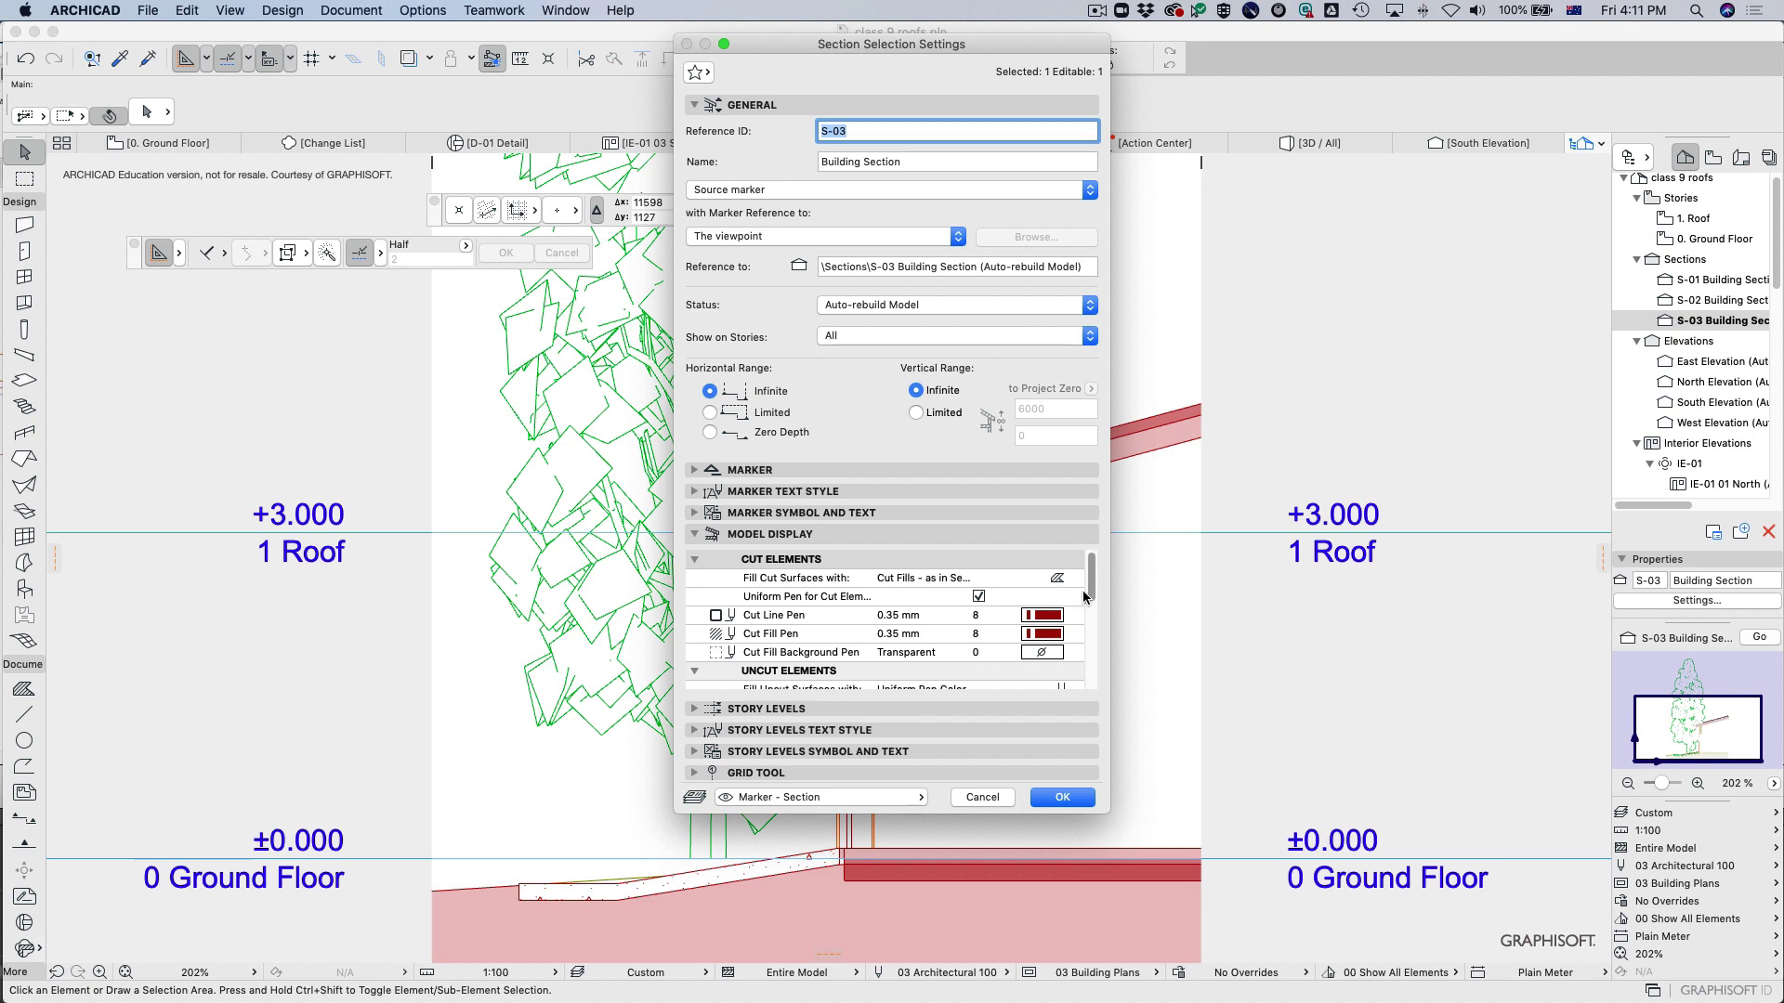
{"action": "left_click_drag", "start_coordinate": [1095, 571], "coordinate": [1102, 617]}
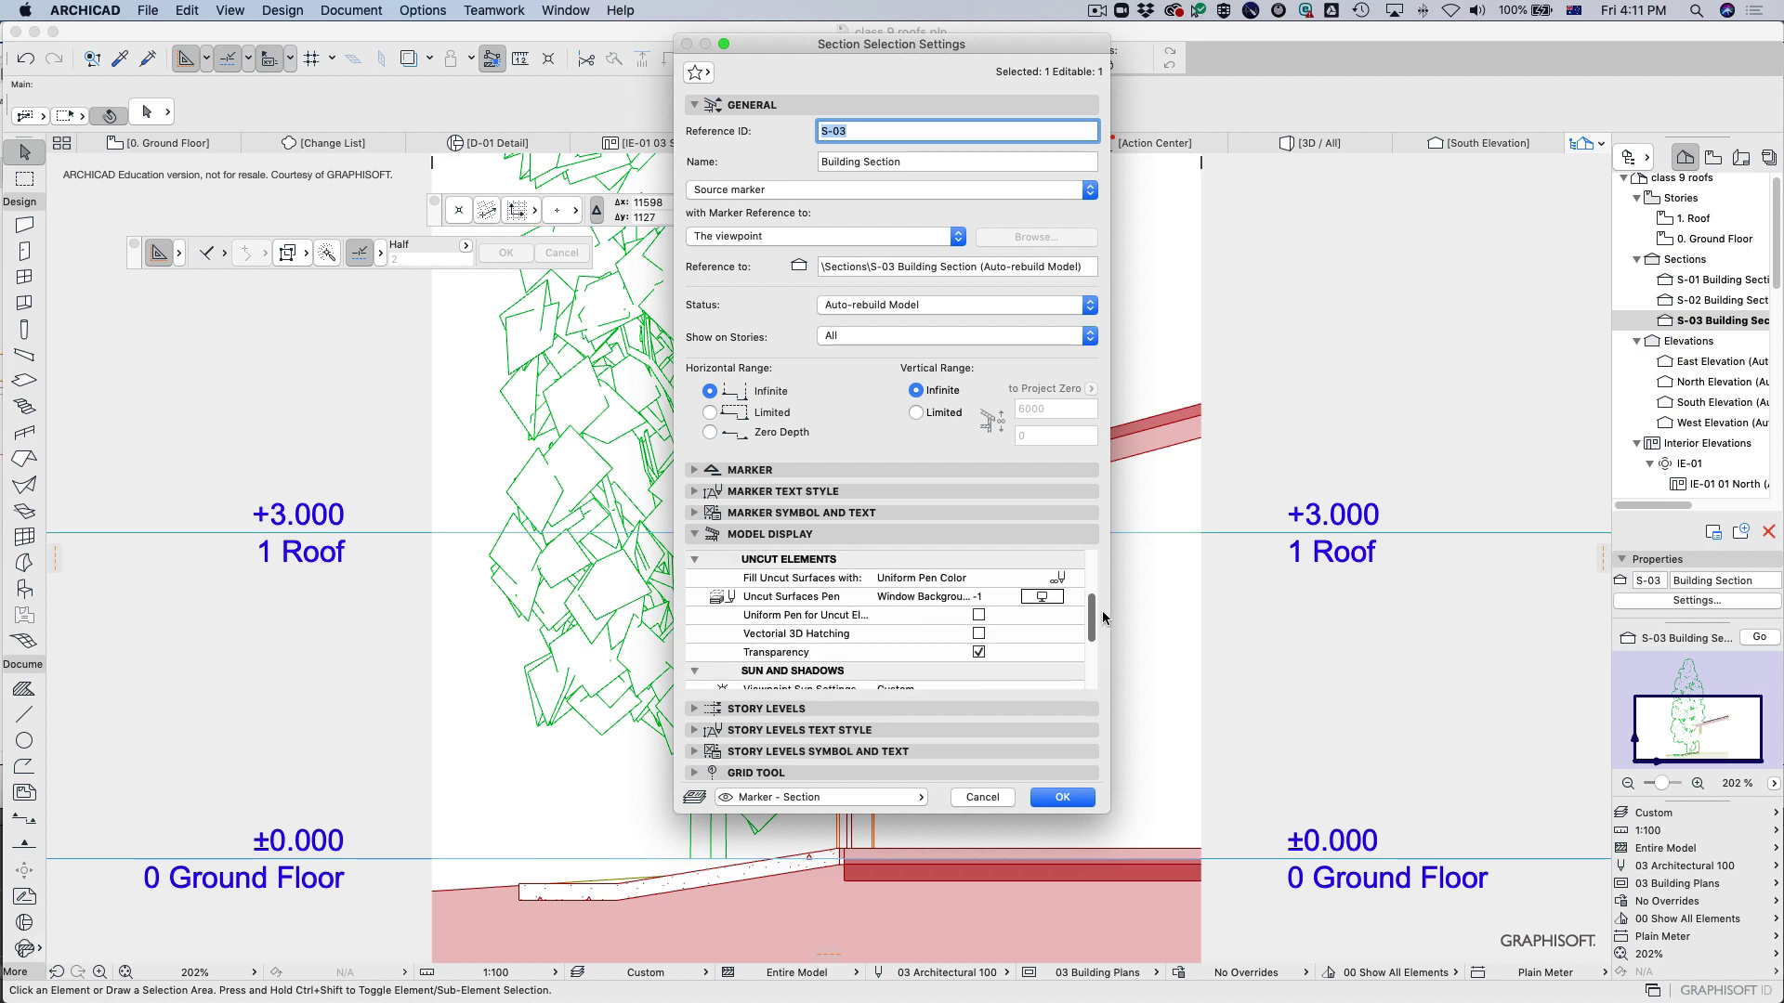
{"action": "left_click", "coordinate": [978, 636]}
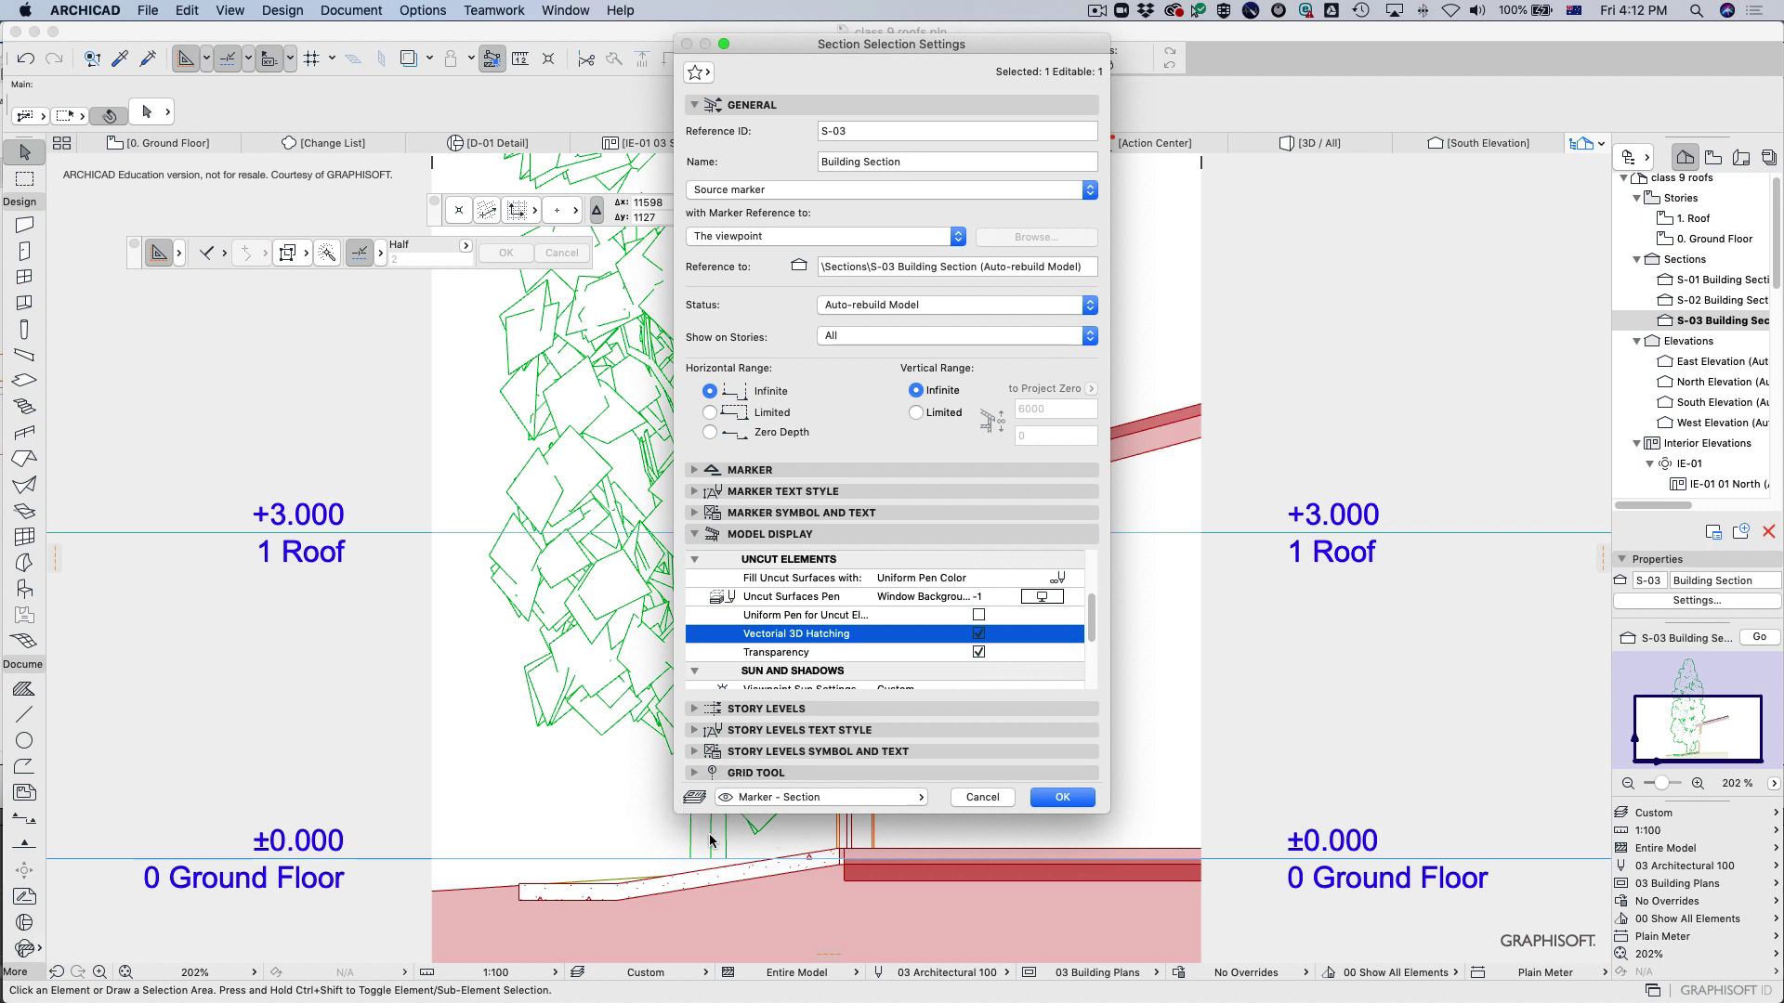
{"action": "left_click", "coordinate": [1062, 797]}
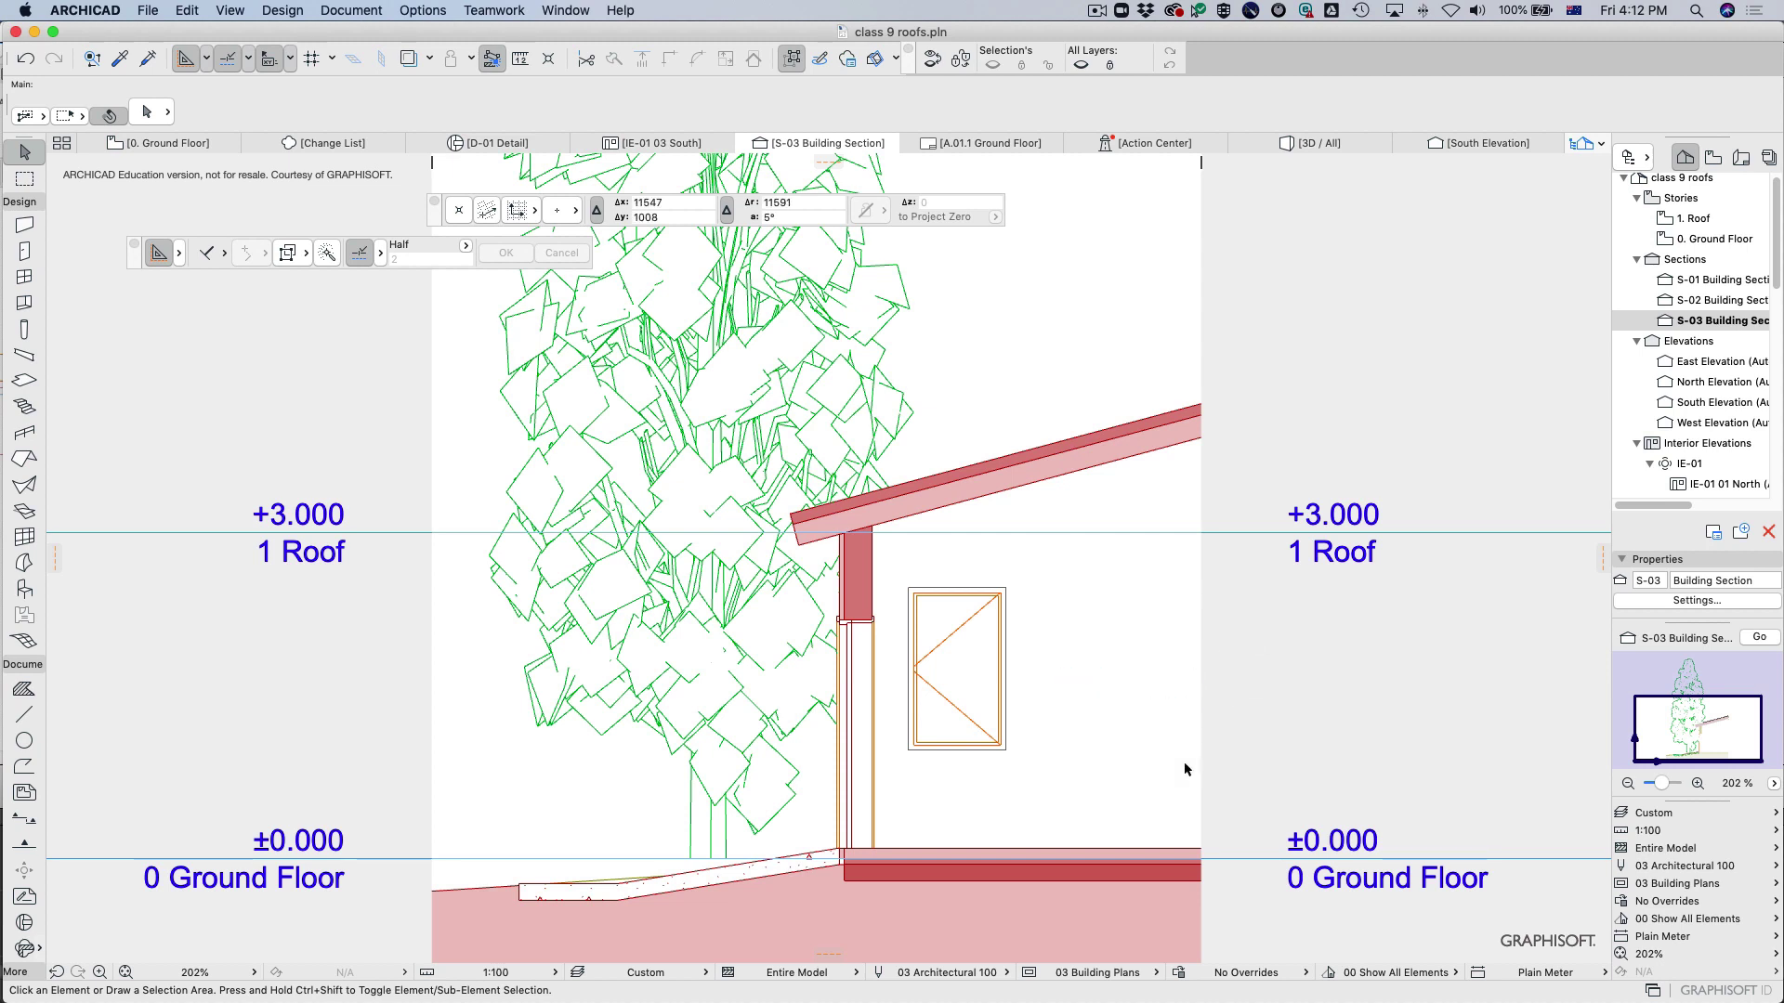
Enable Sun Shadow in the S-03 section's model display settings.
{"action": "right_click", "coordinate": [1706, 325]}
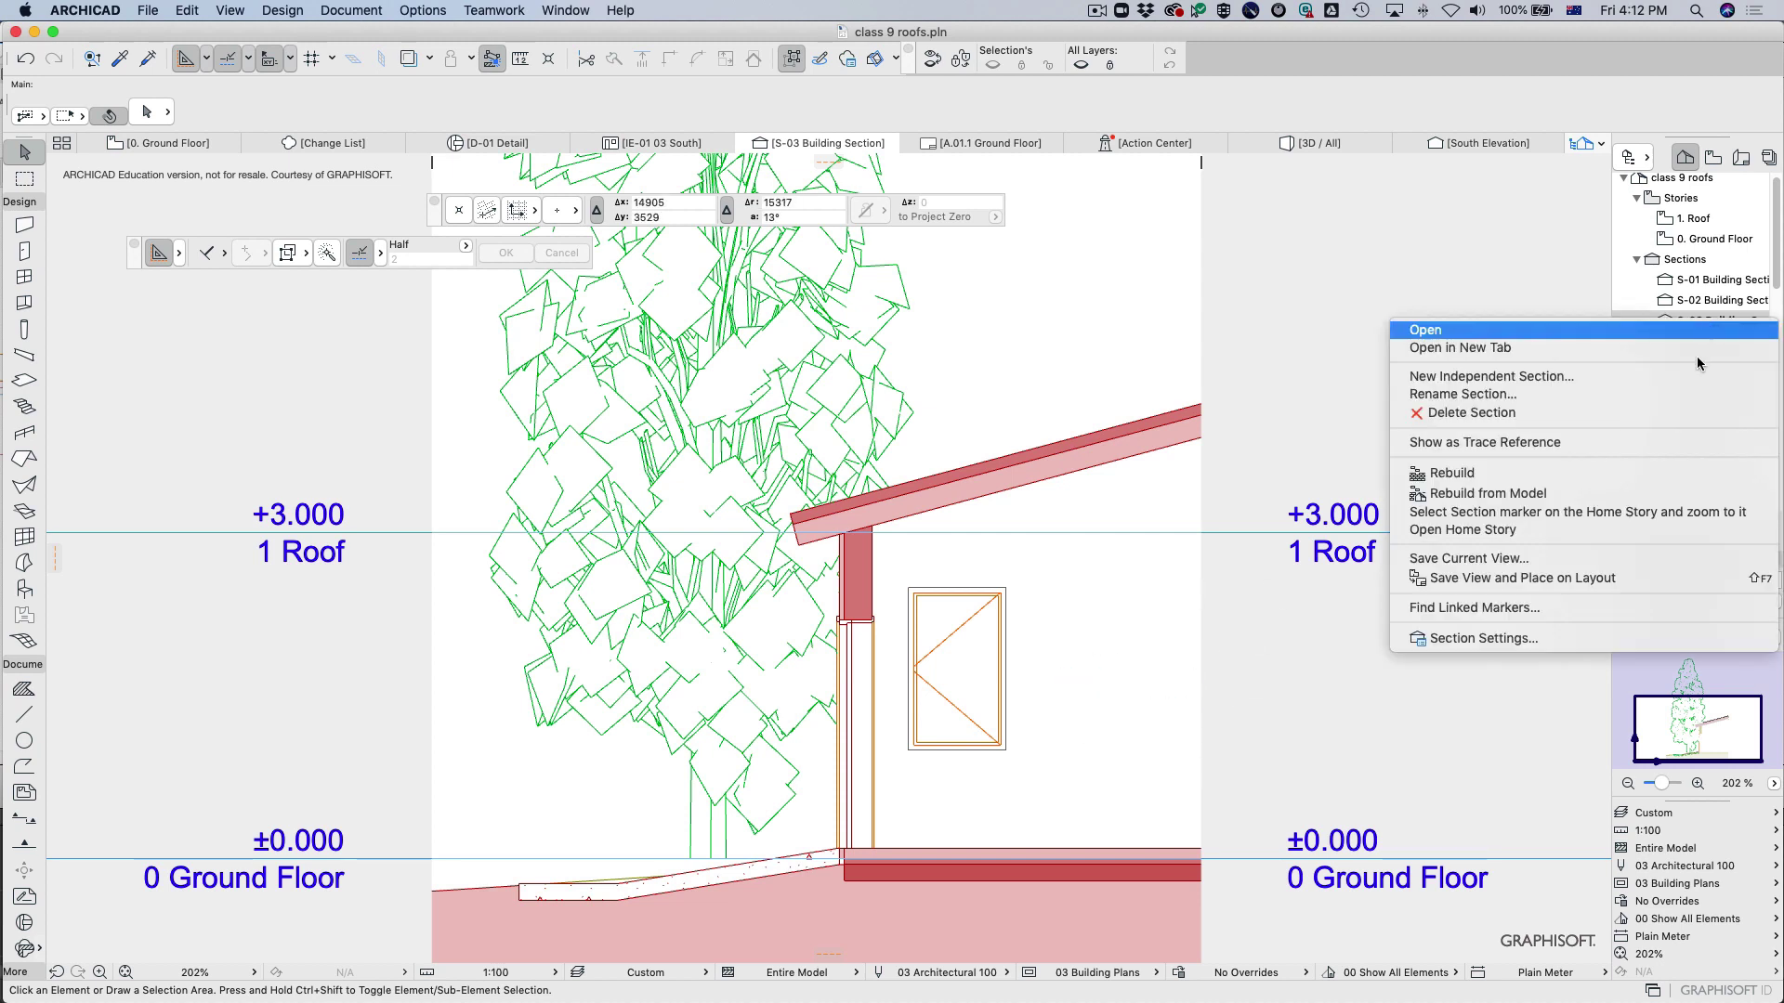
{"action": "left_click", "coordinate": [1525, 639]}
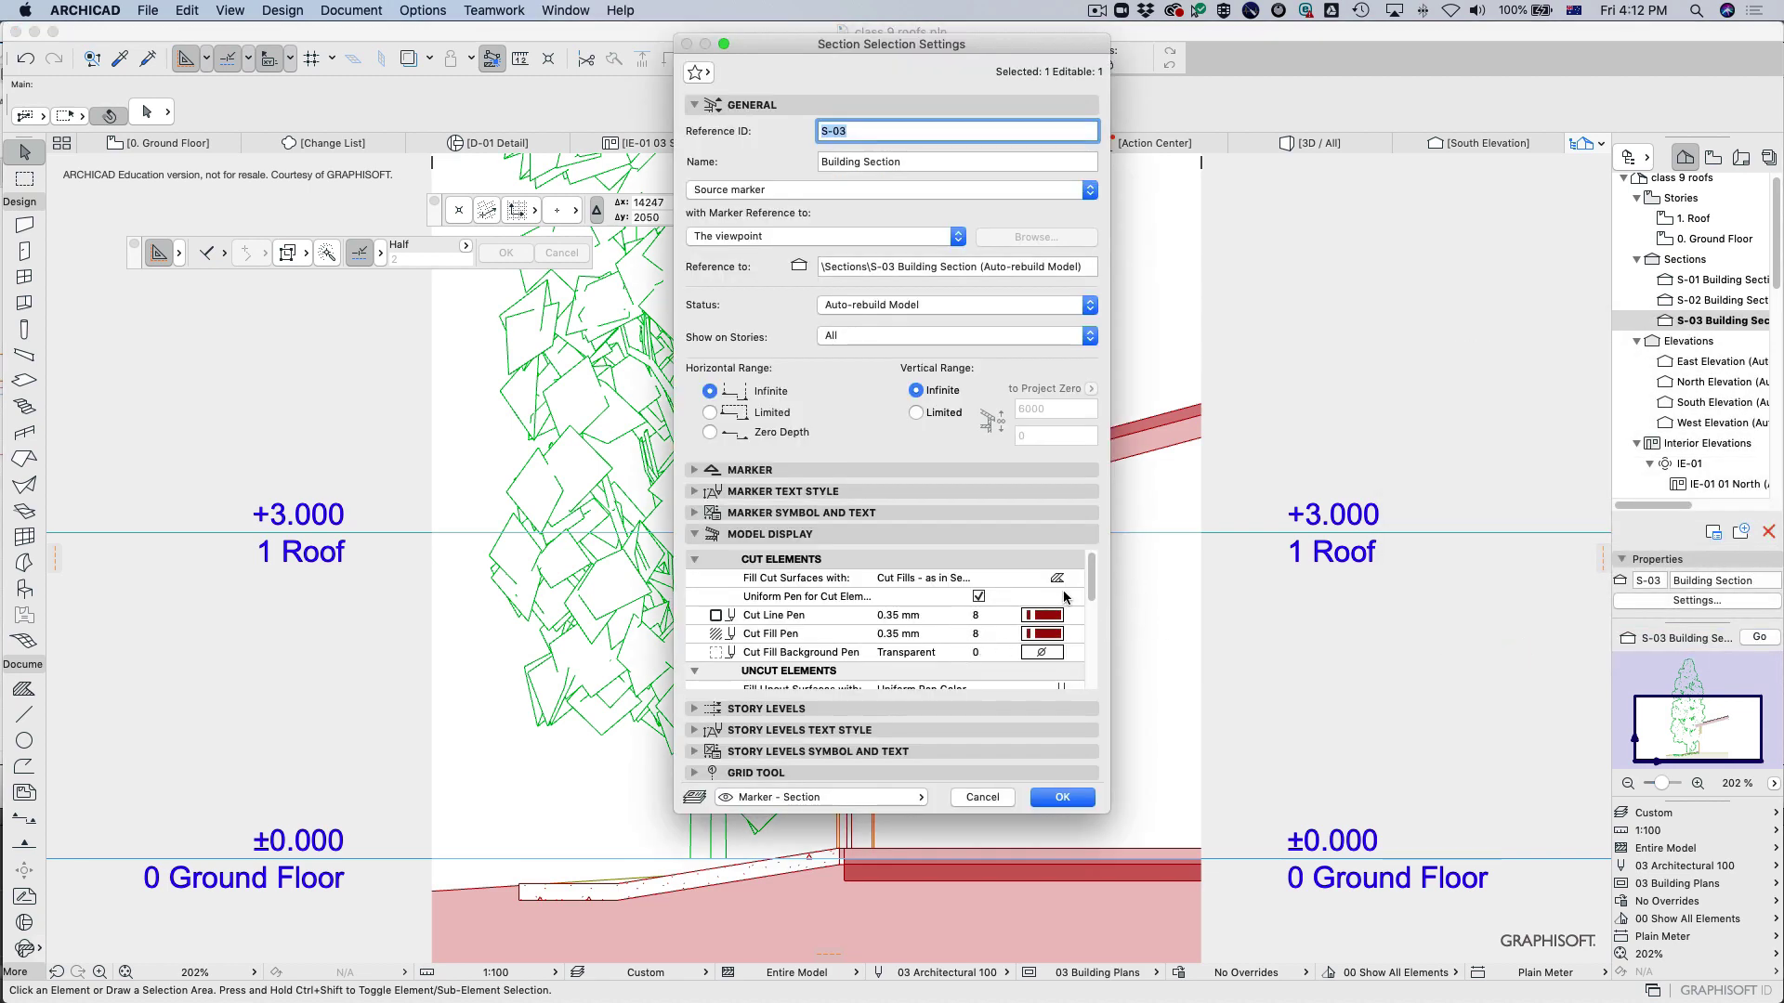
{"action": "left_click_drag", "start_coordinate": [1091, 582], "coordinate": [1093, 663]}
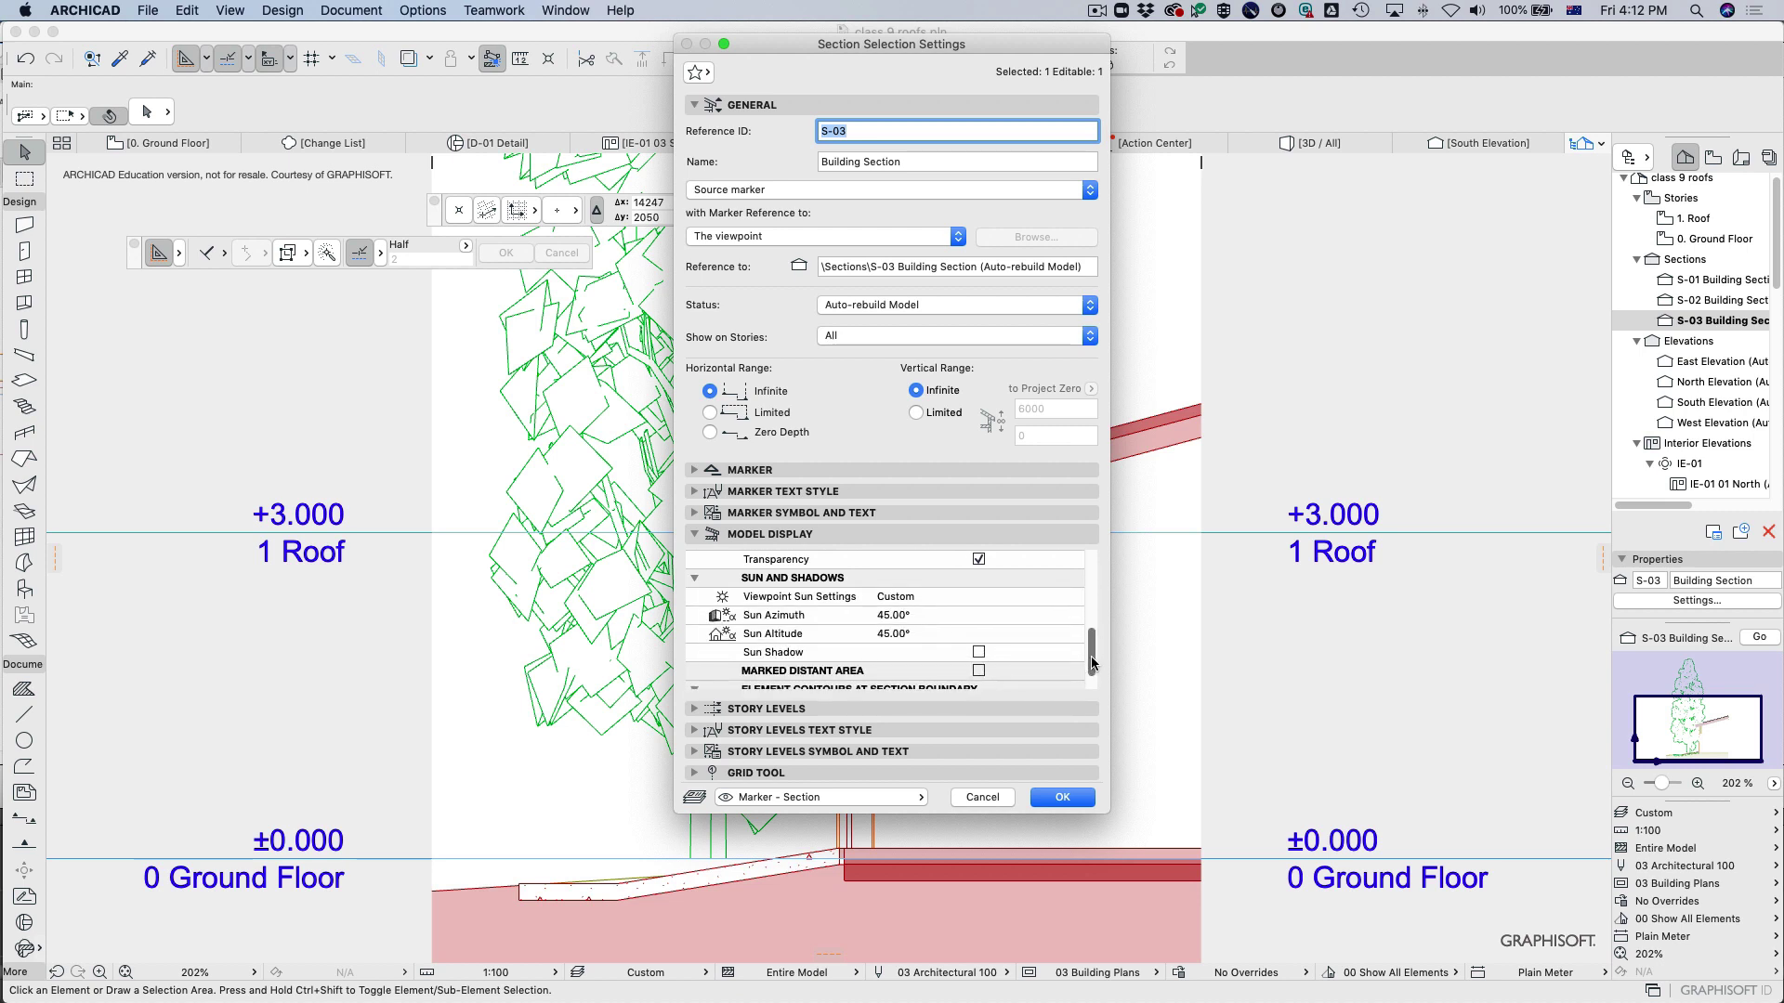
{"action": "left_click", "coordinate": [978, 653]}
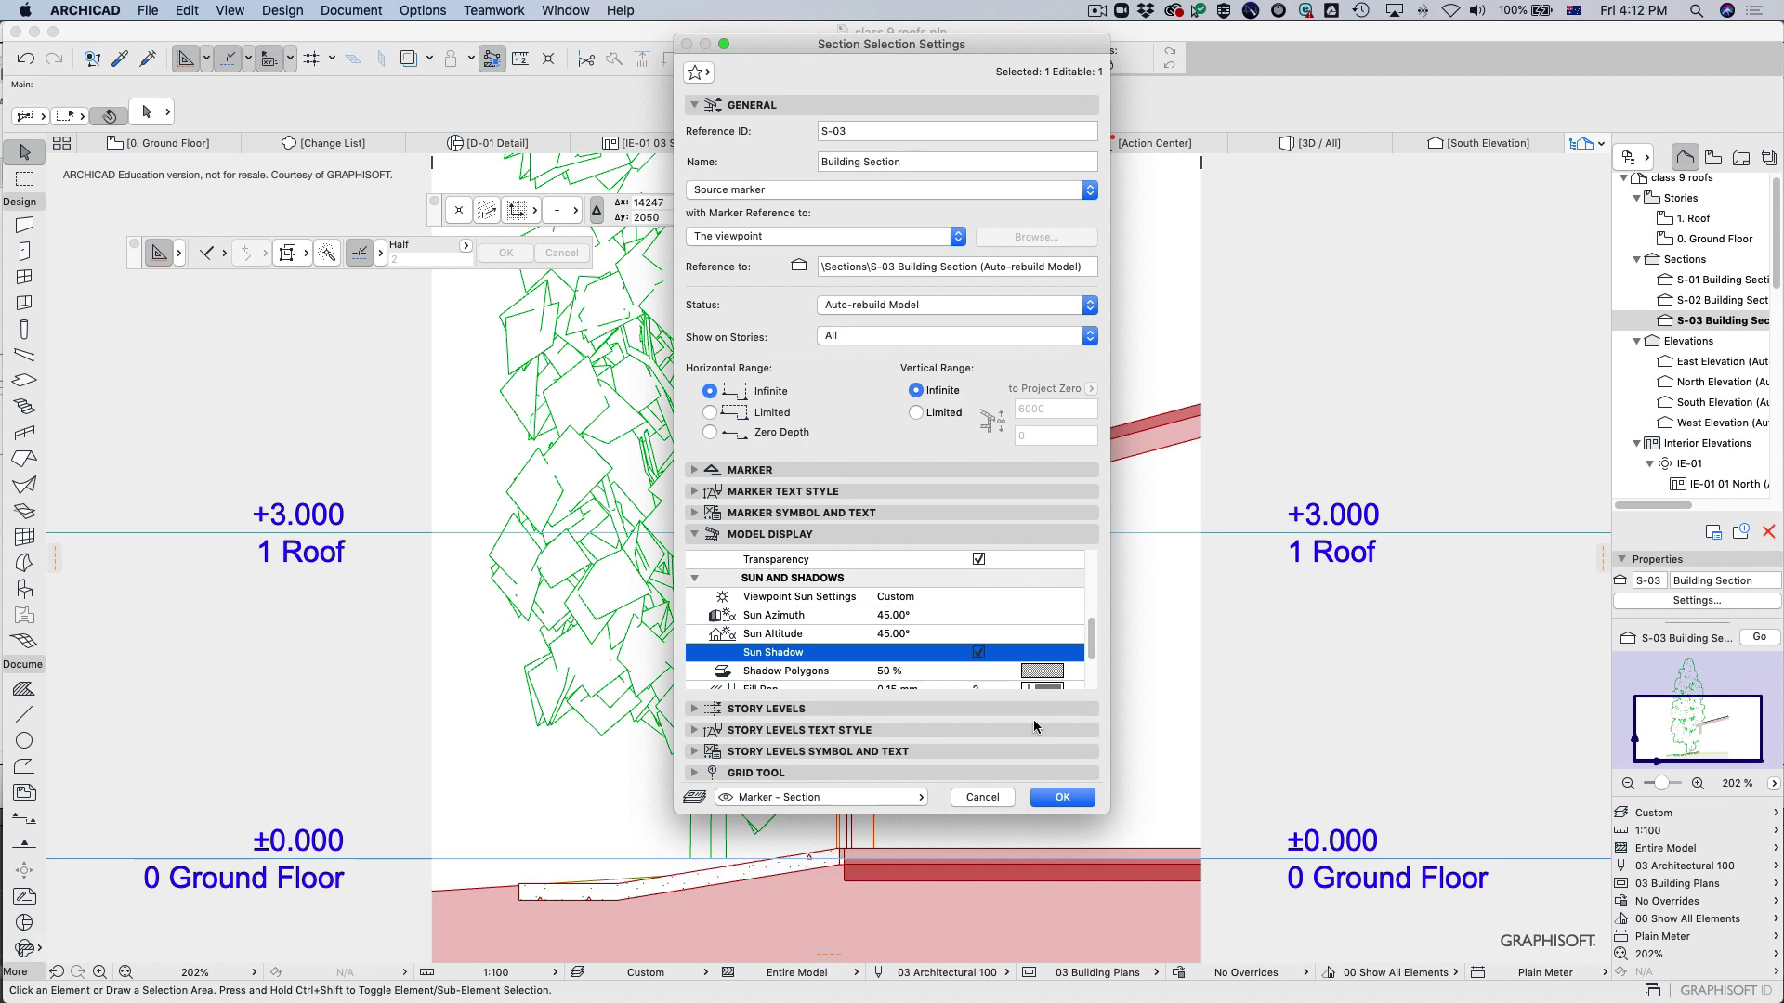
{"action": "left_click", "coordinate": [1065, 799]}
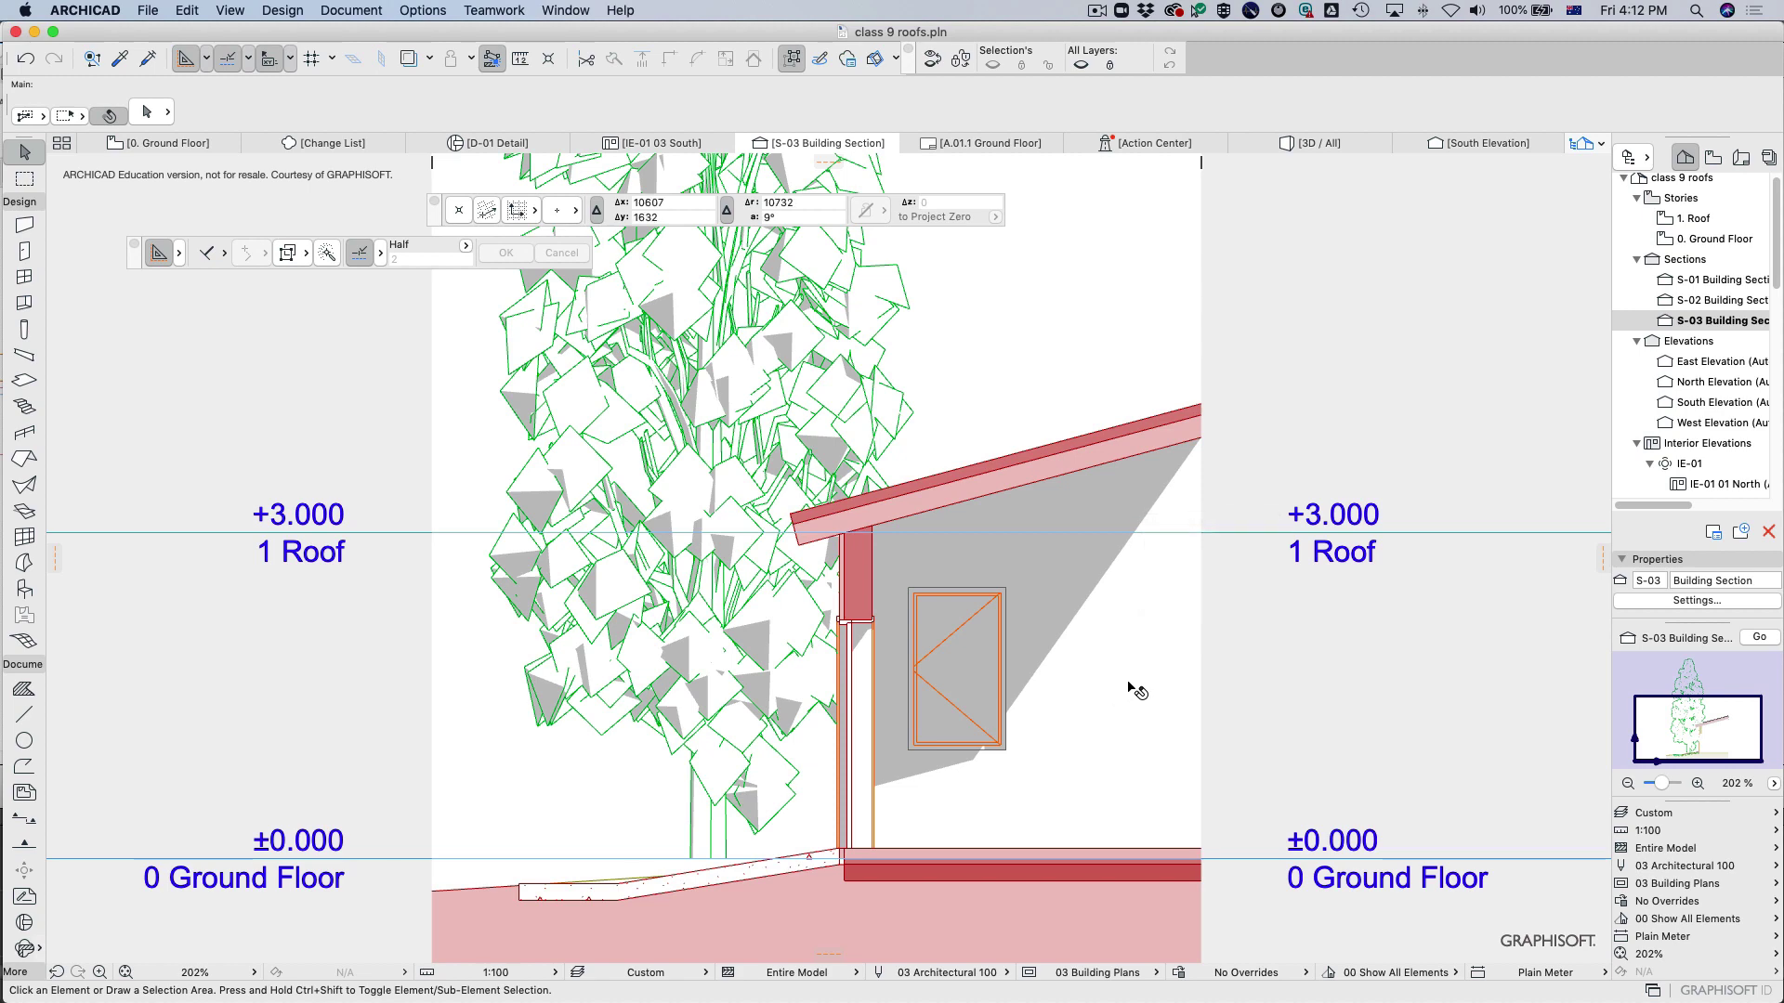
On the ground floor plan, stretch the inner end of the S-03 section line further into the building and reopen the S-03 Building Section.
{"action": "scroll", "coordinate": [1129, 682], "scroll_direction": "down", "scroll_amount": 2}
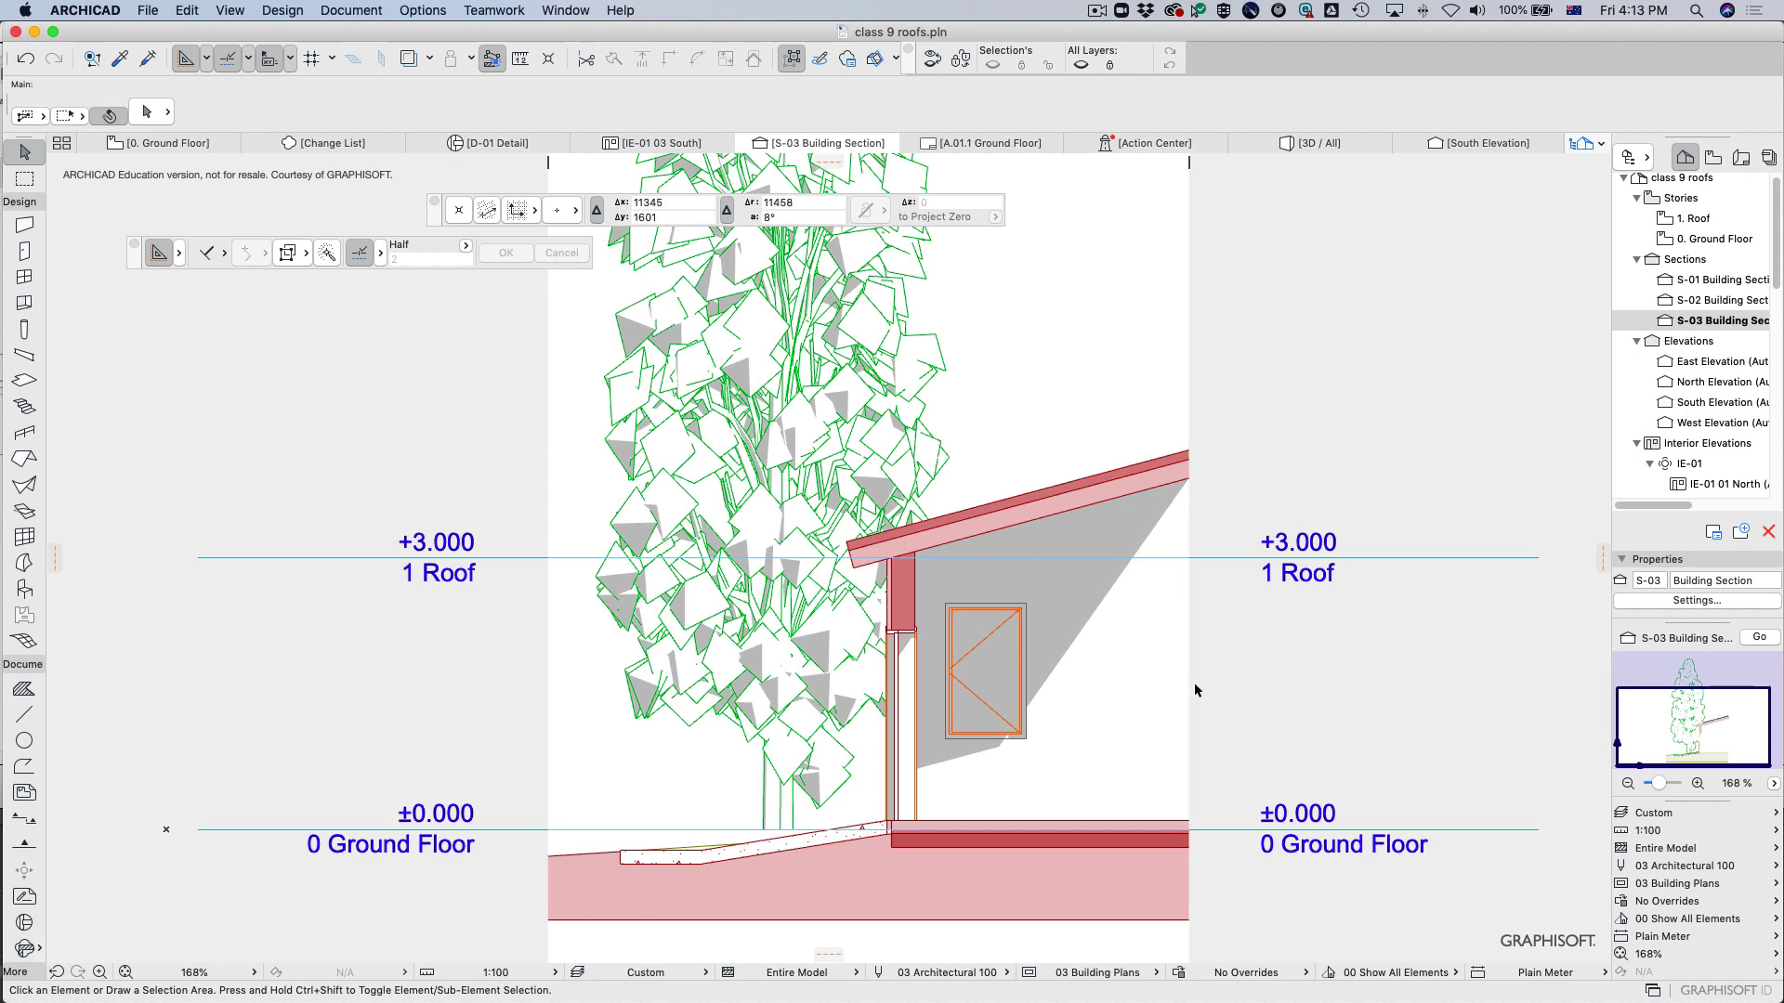
{"action": "key", "text": "F2"}
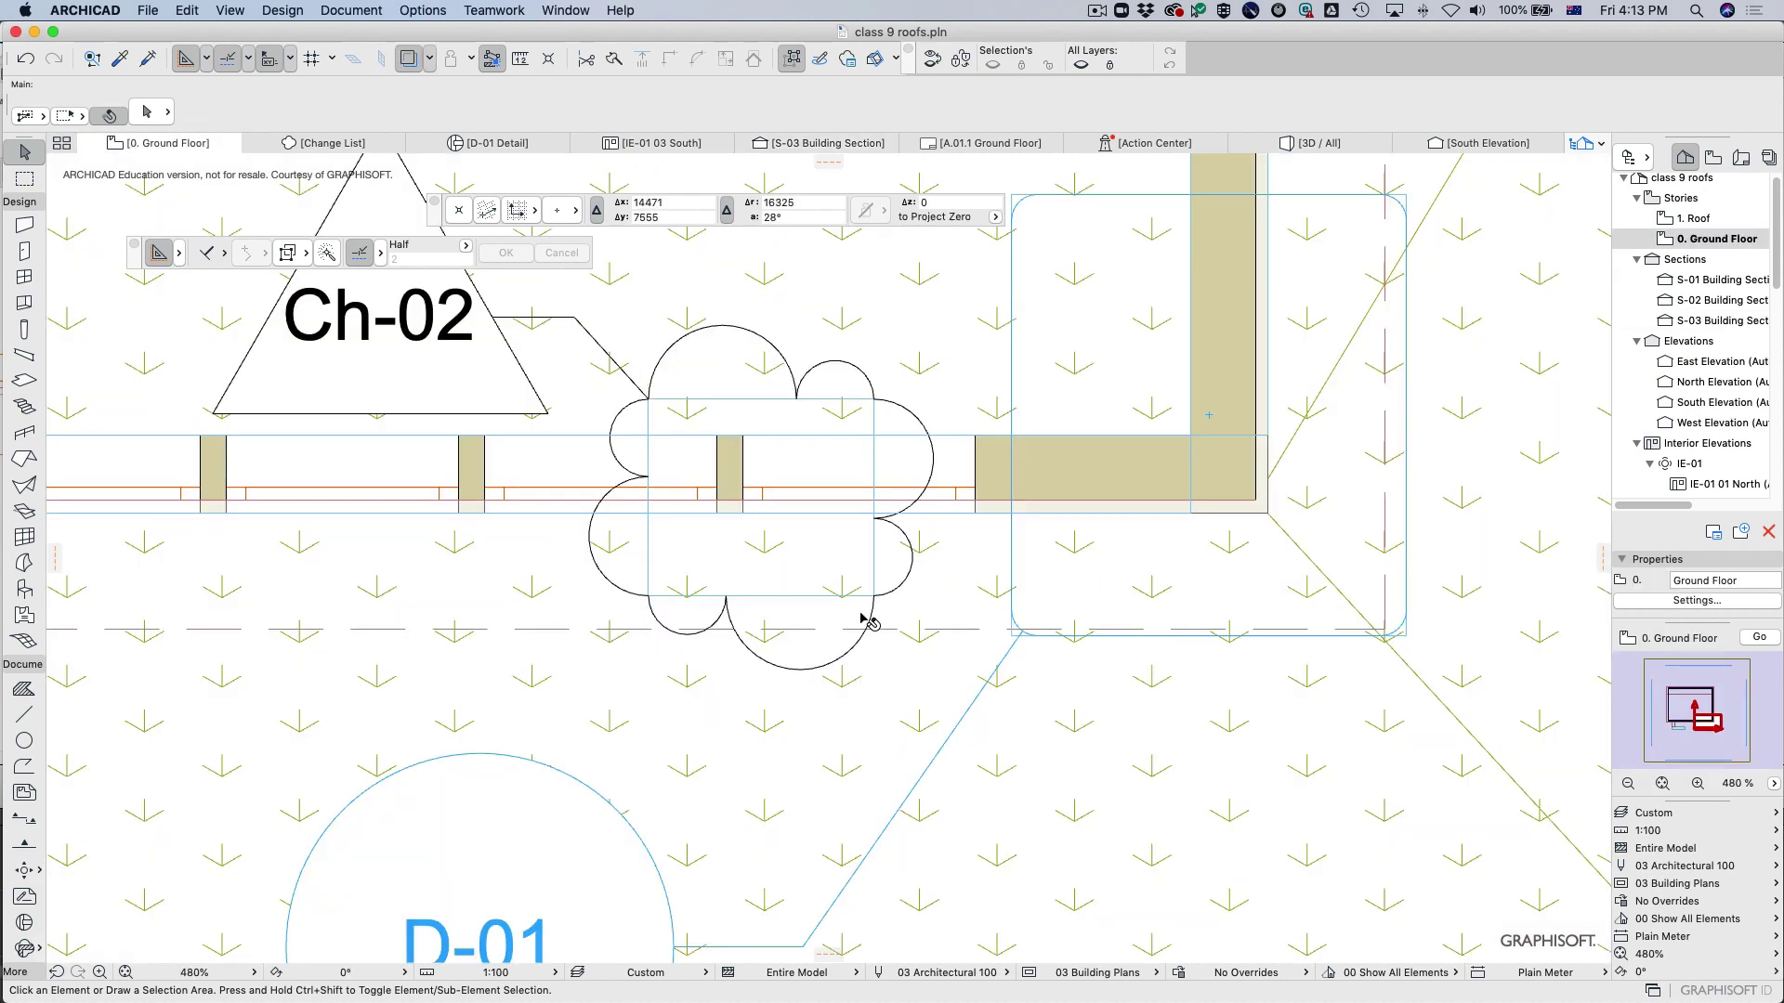
{"action": "scroll", "coordinate": [867, 623], "scroll_direction": "down", "scroll_amount": 10}
{"action": "scroll", "coordinate": [697, 621], "scroll_direction": "up", "scroll_amount": 7}
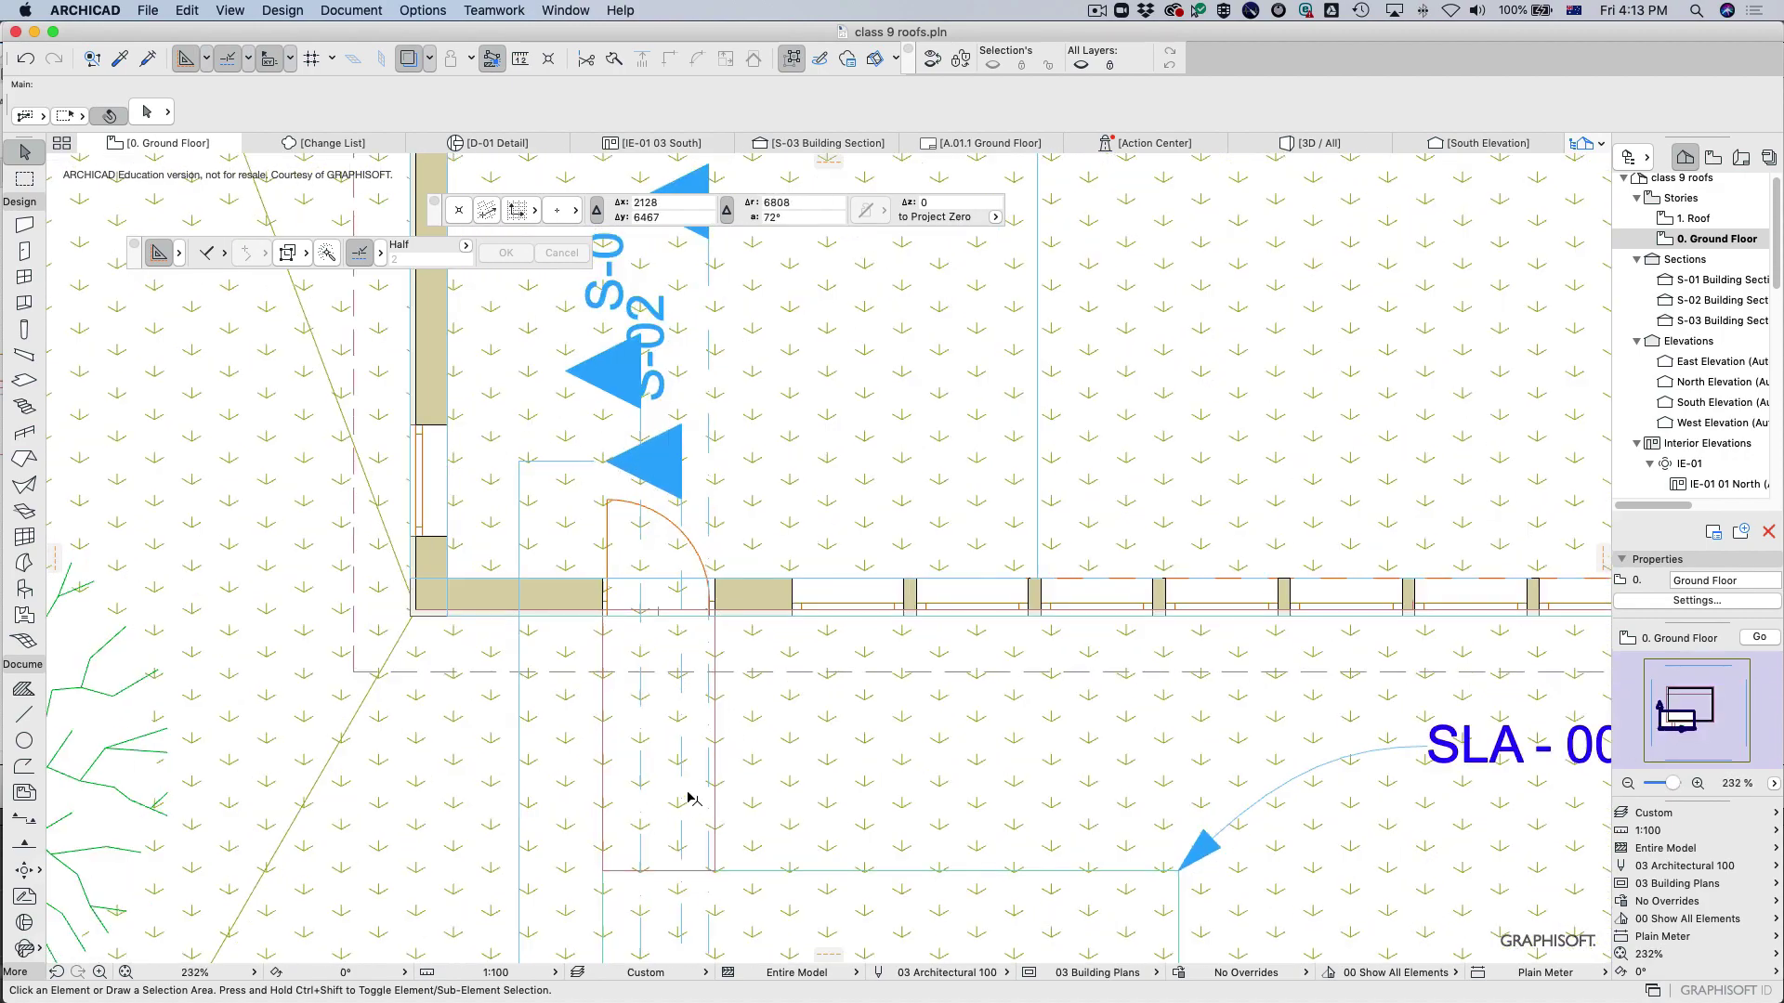
{"action": "left_click", "coordinate": [712, 482]}
{"action": "scroll", "coordinate": [808, 509], "scroll_direction": "down", "scroll_amount": 2}
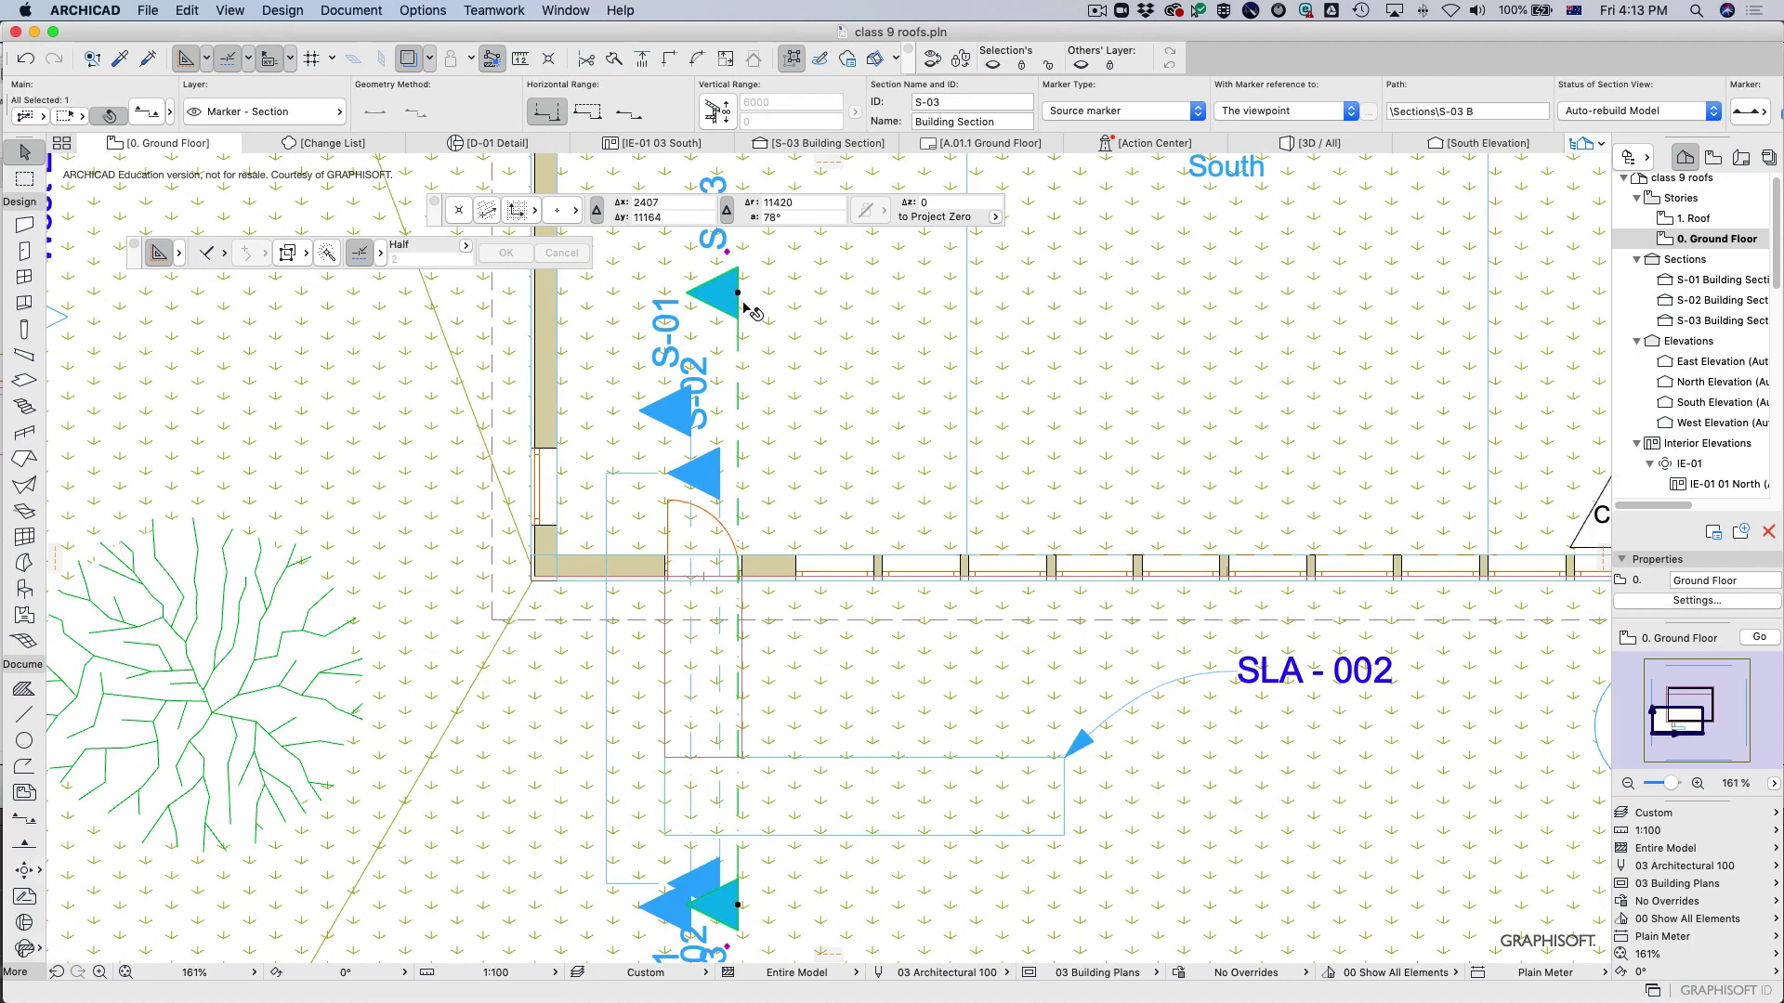
{"action": "scroll", "coordinate": [796, 402], "scroll_direction": "down", "scroll_amount": 3}
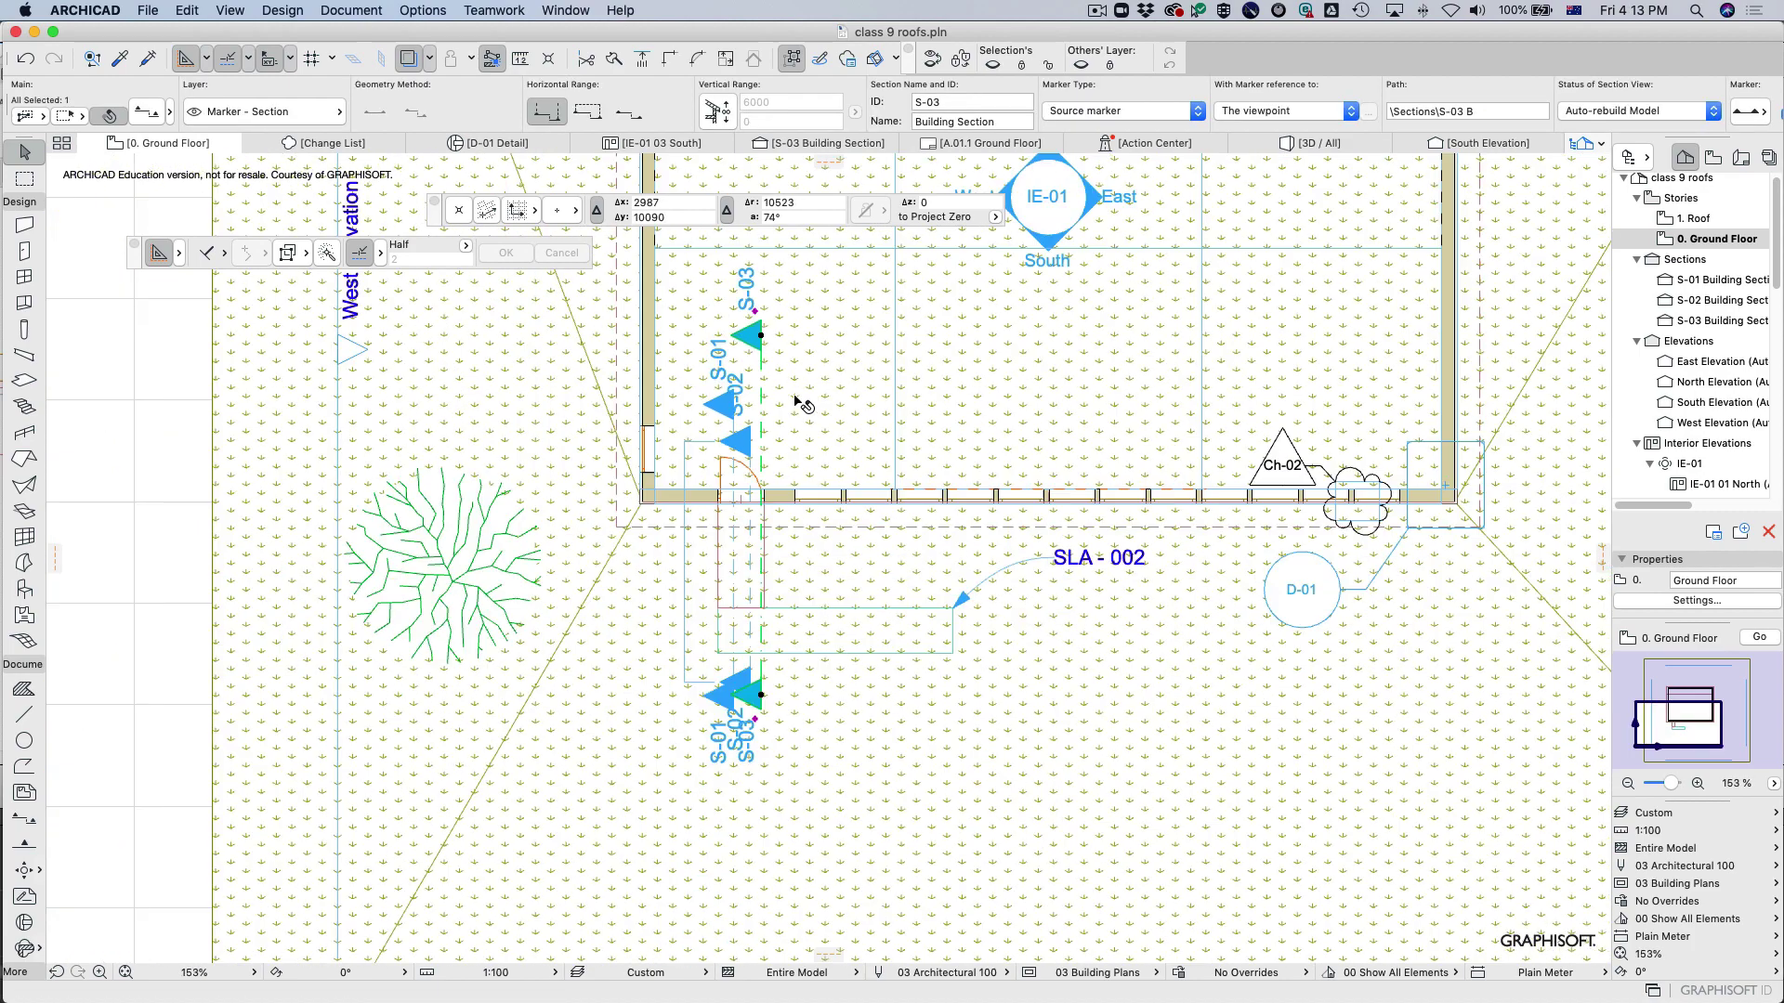
{"action": "left_click", "coordinate": [762, 337]}
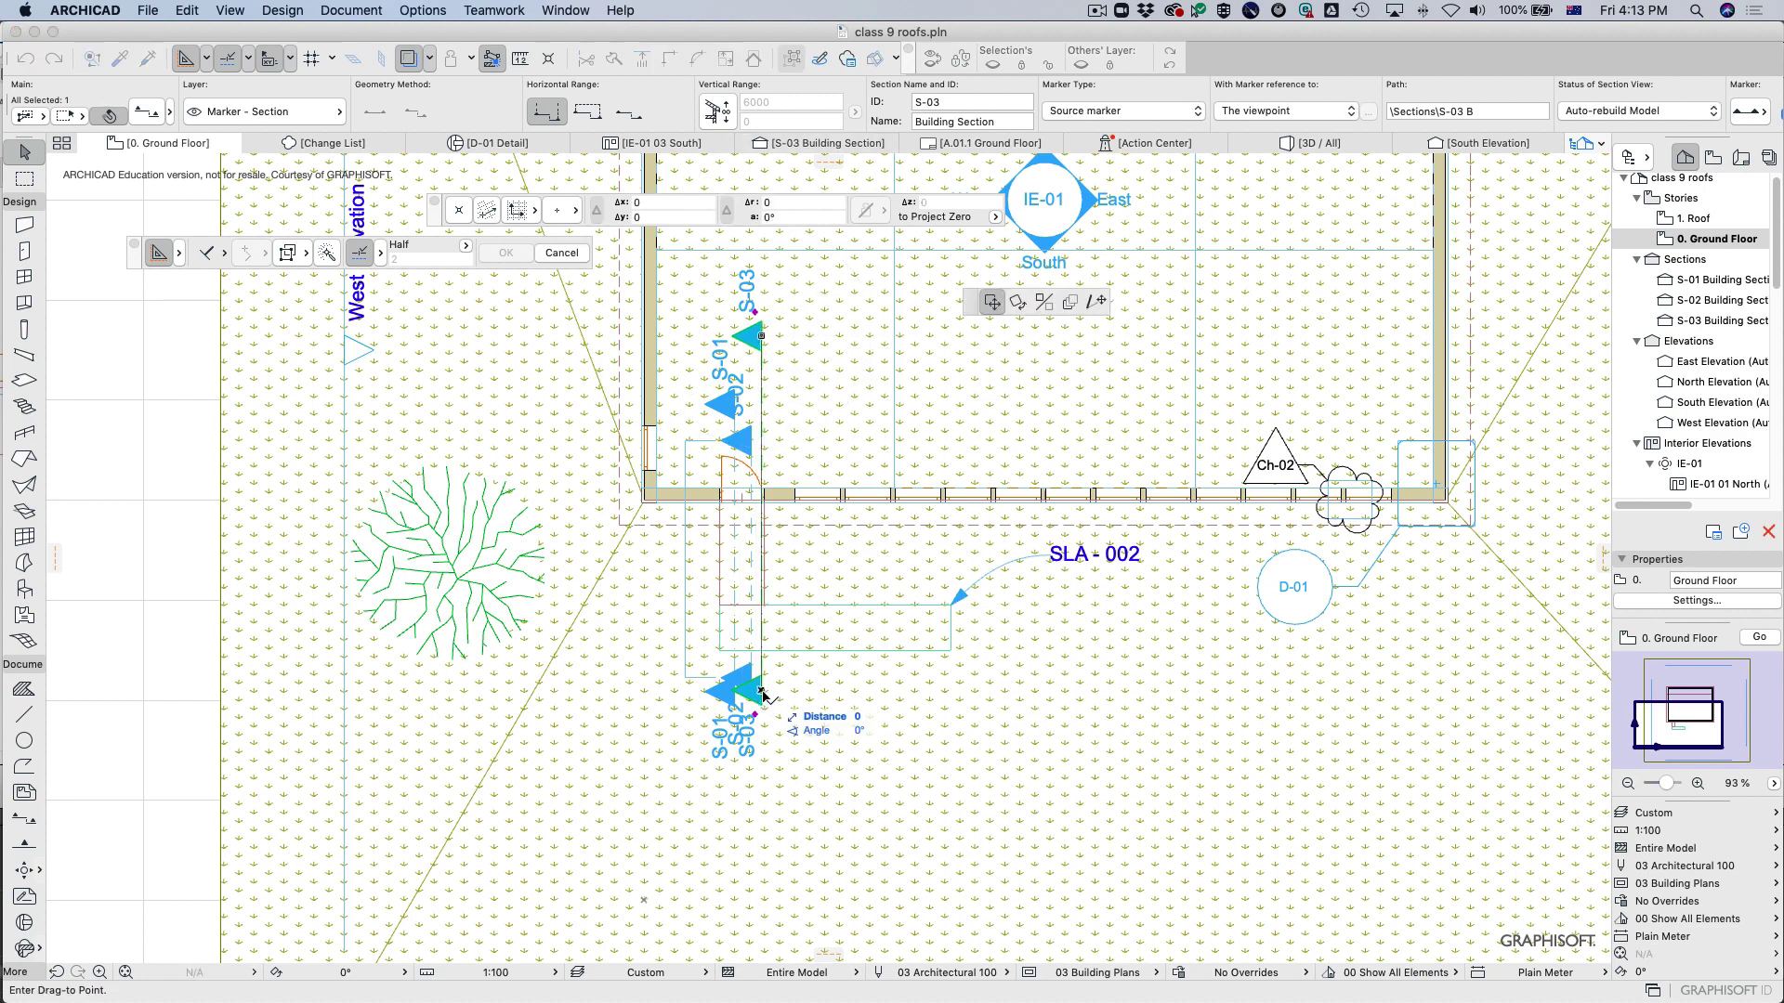
{"action": "left_click", "coordinate": [1097, 301]}
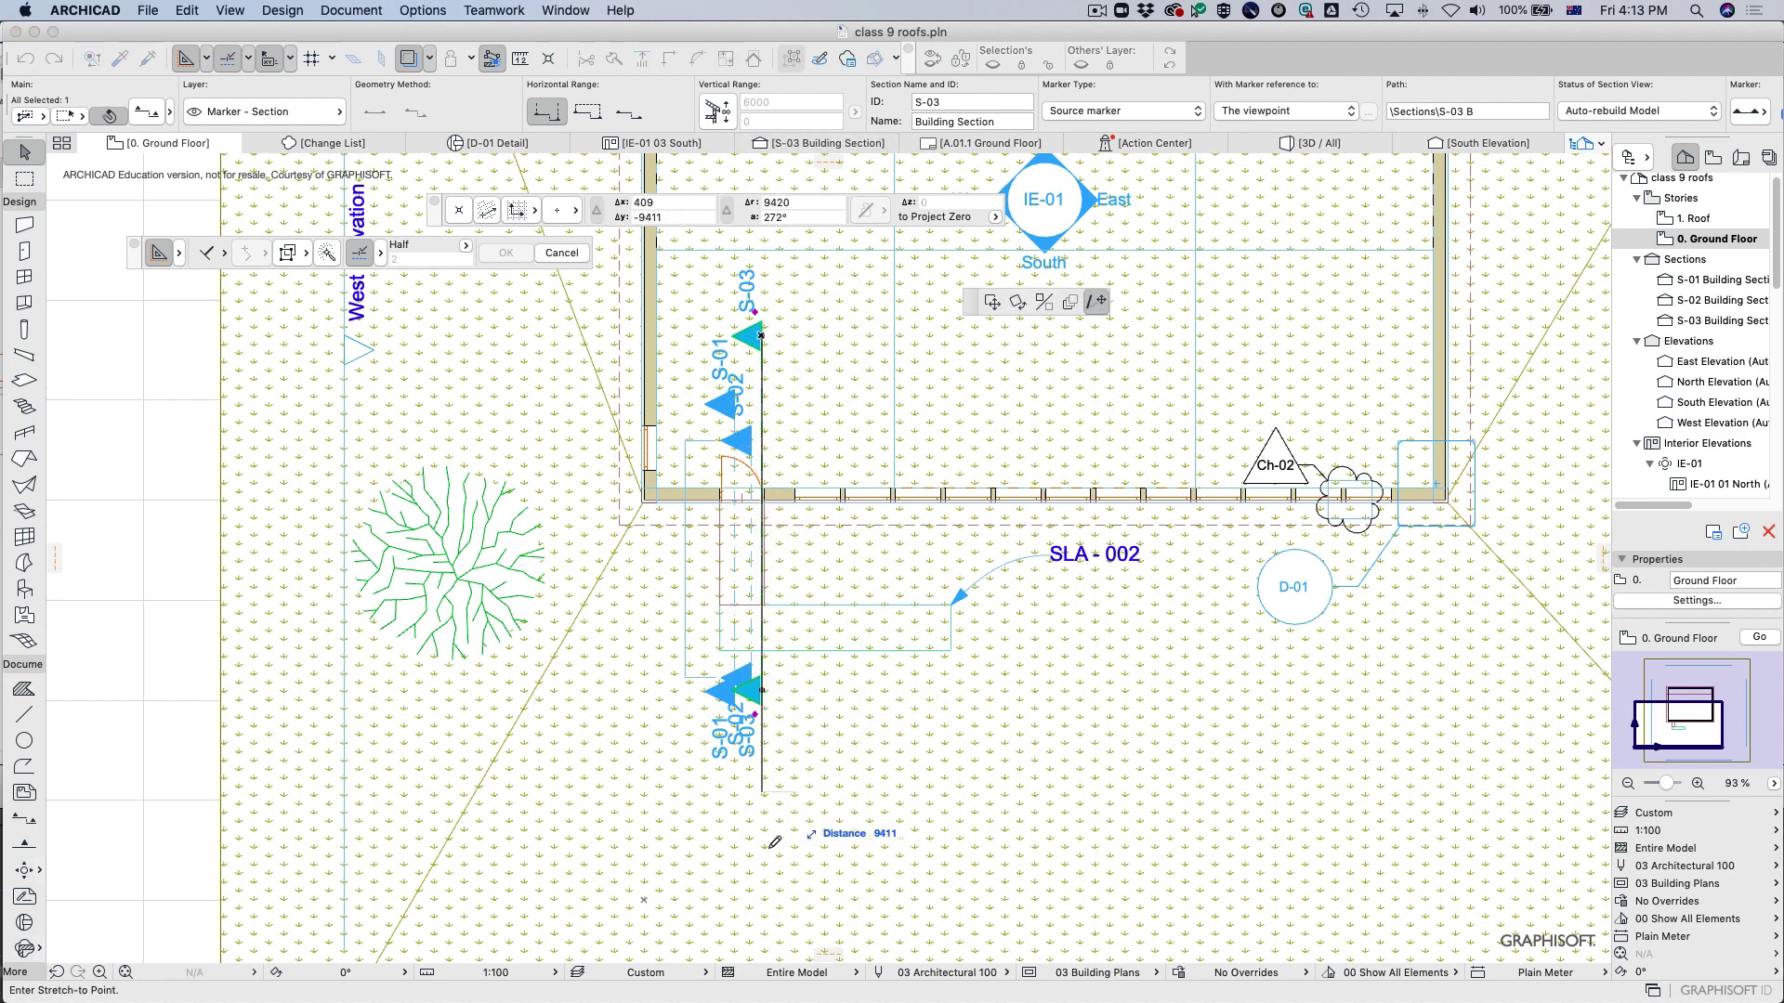
{"action": "key", "text": "Escape"}
{"action": "left_click", "coordinate": [762, 337]}
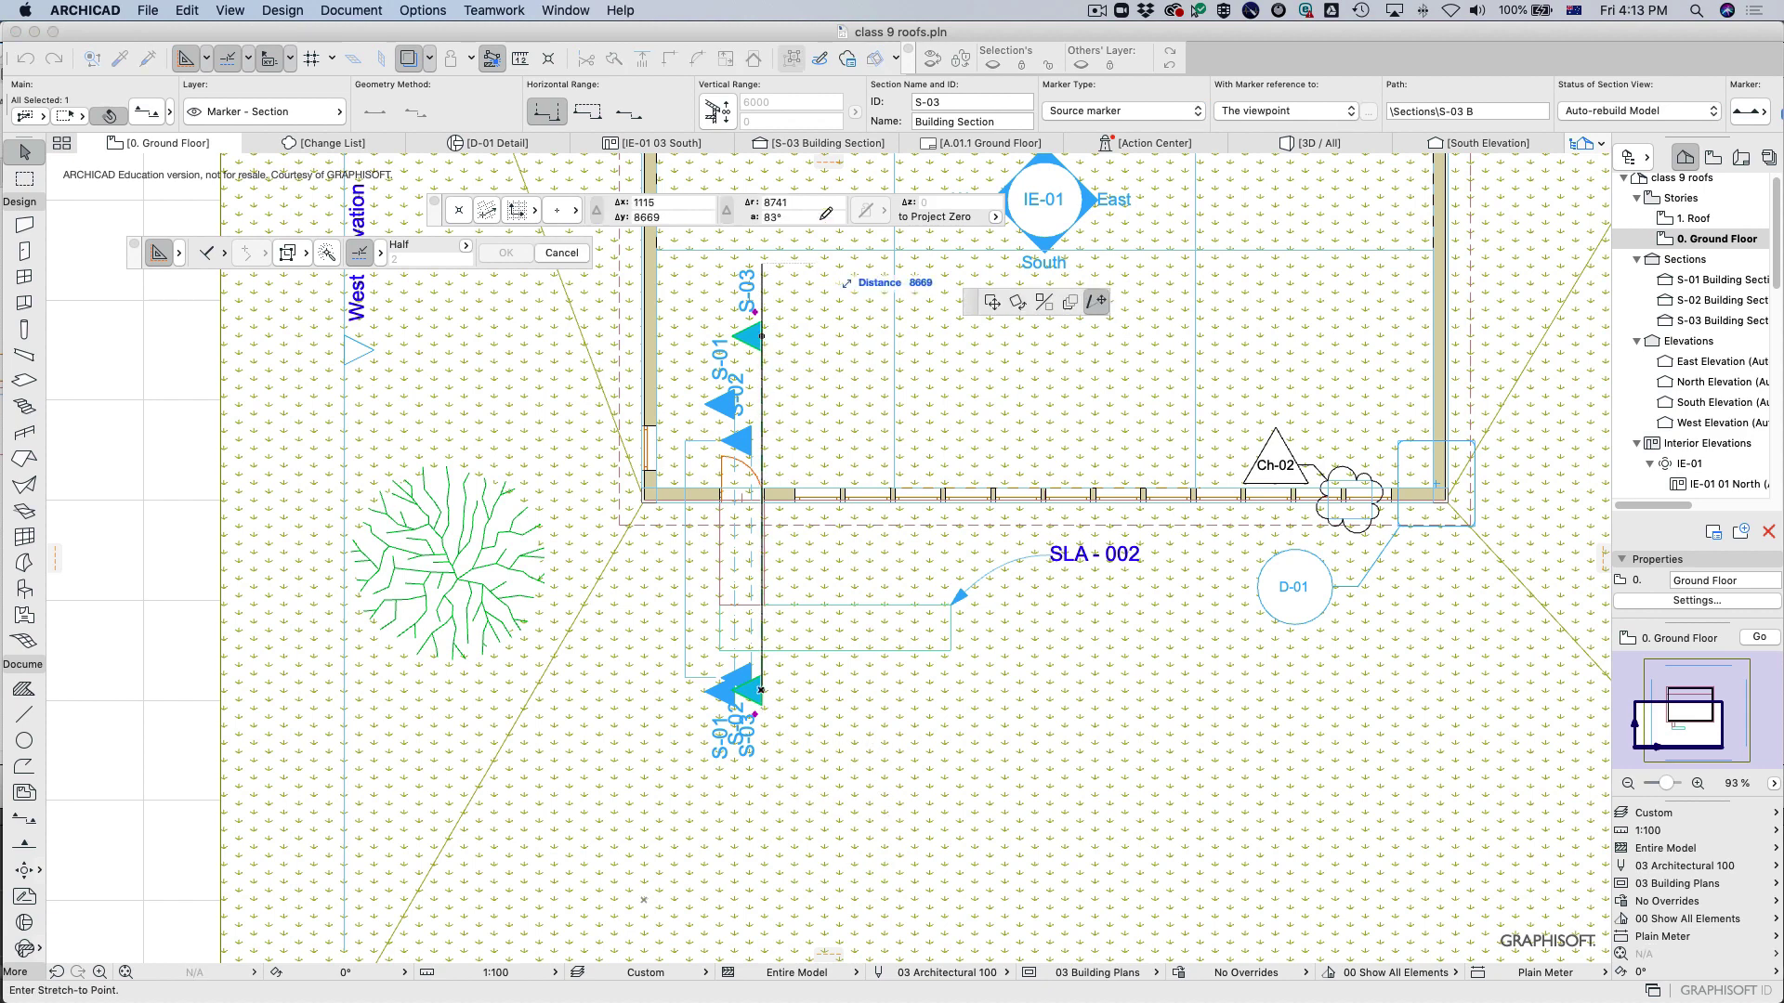
{"action": "left_click", "coordinate": [762, 172]}
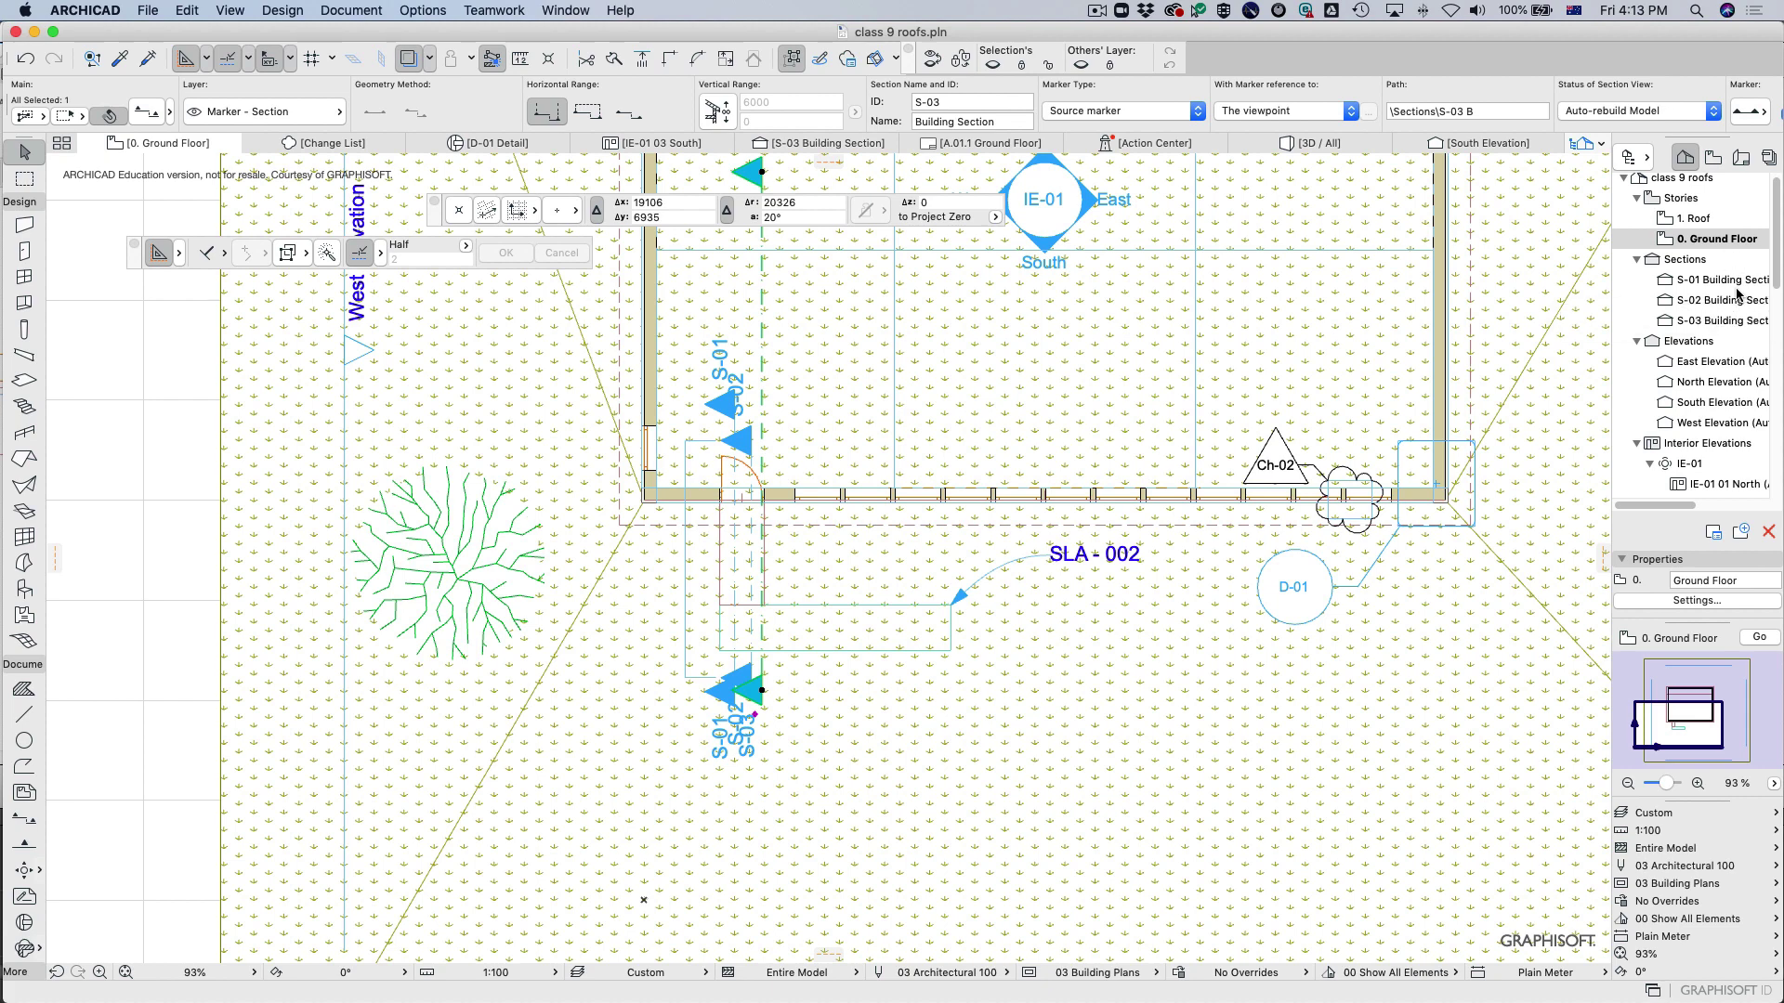
{"action": "scroll", "coordinate": [1730, 465], "scroll_direction": "down", "scroll_amount": 3}
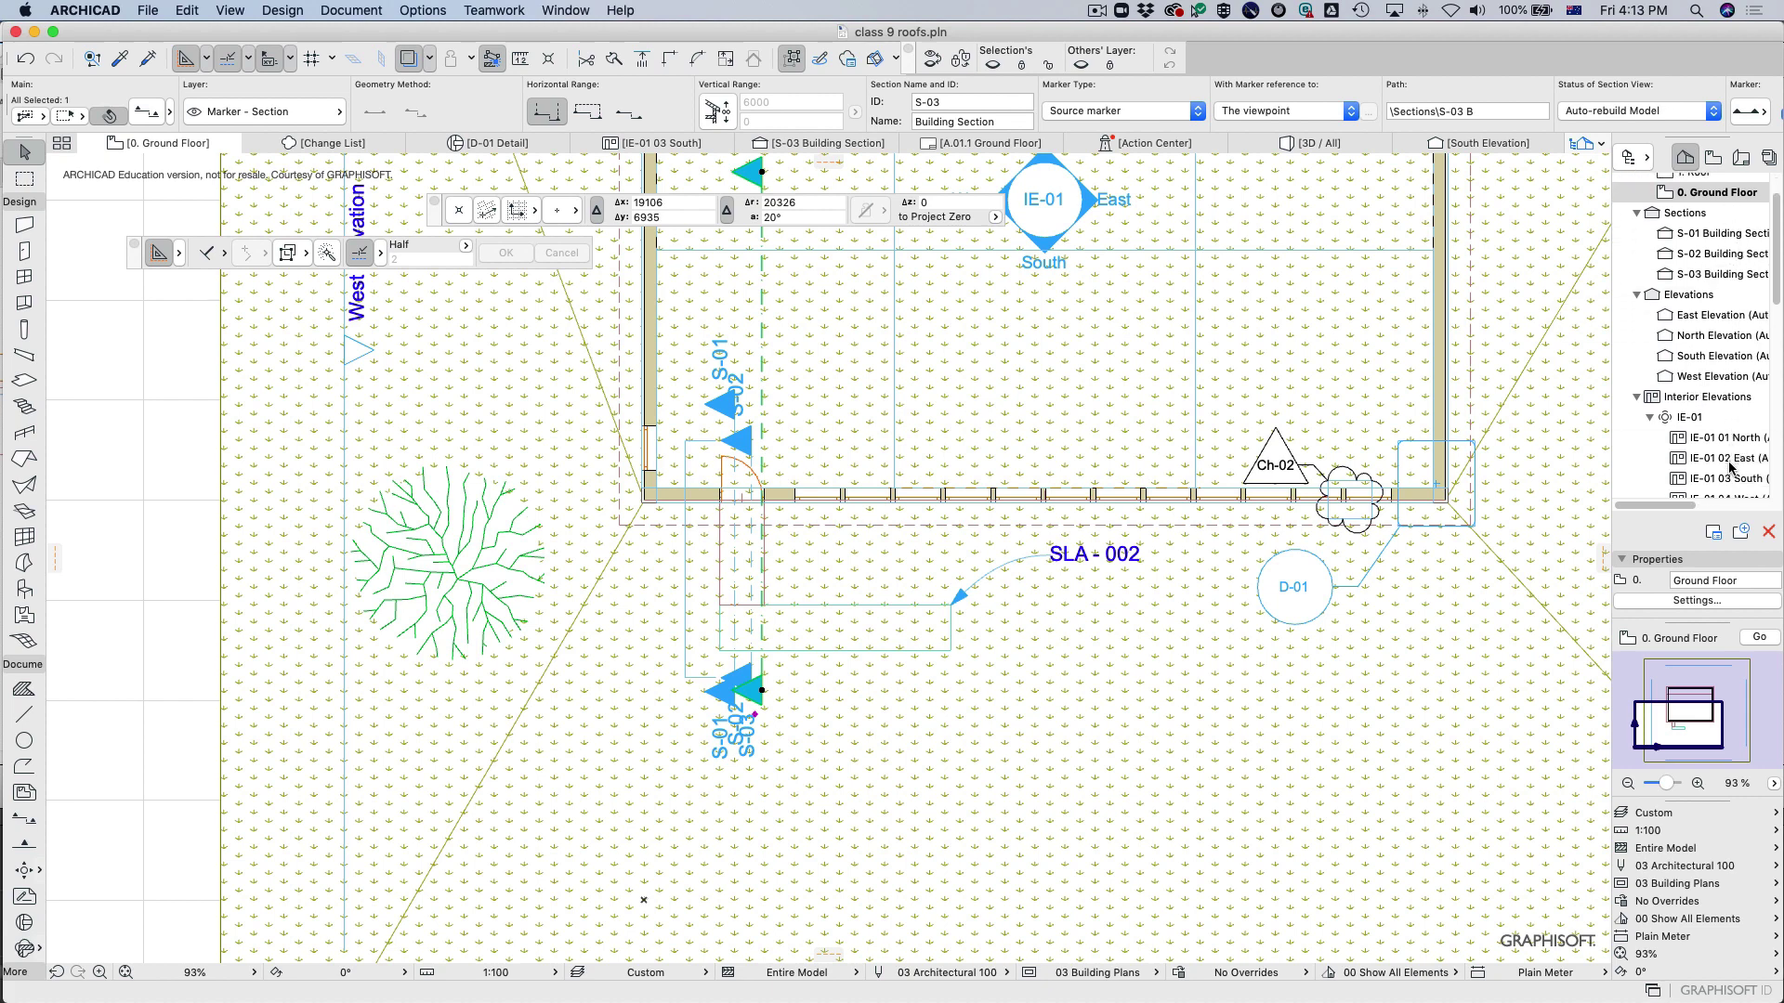
{"action": "left_click", "coordinate": [1720, 276]}
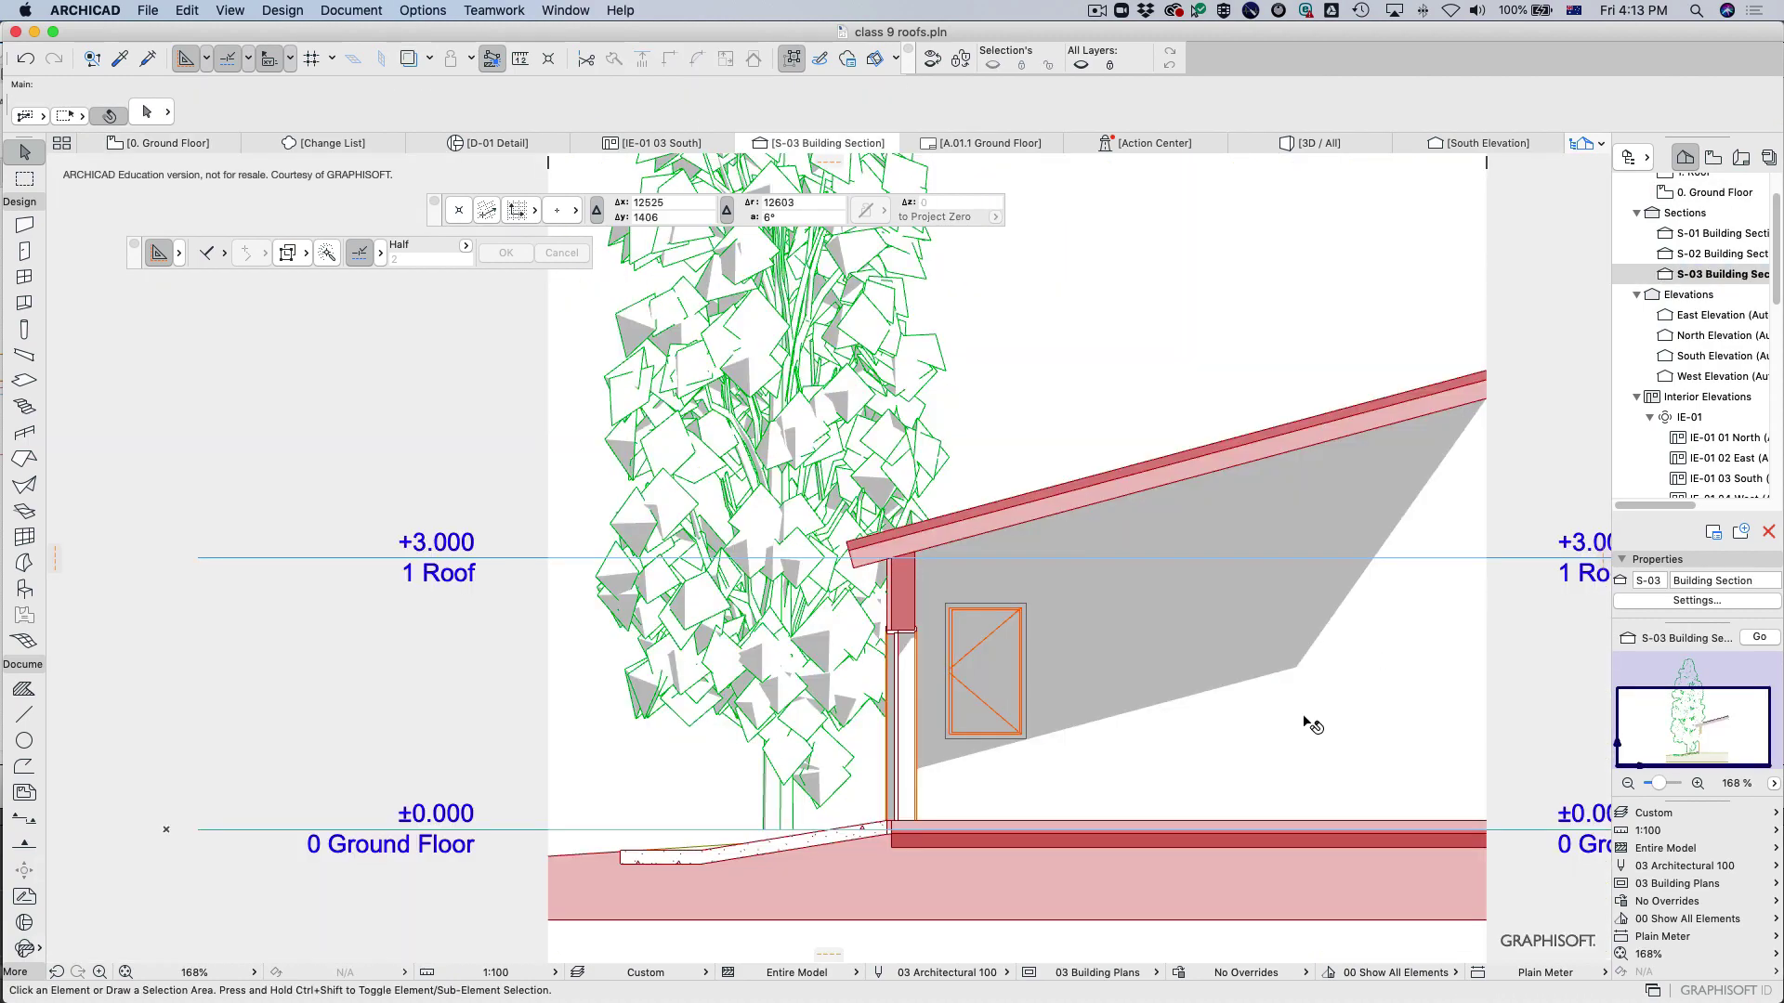